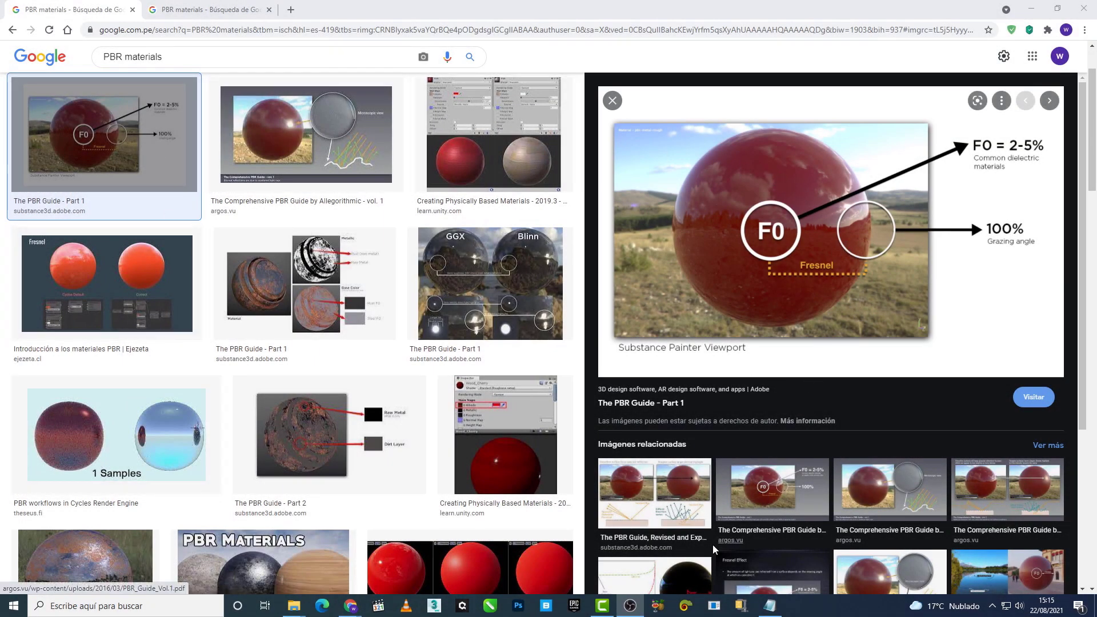
# Step: Preview the Fresnel chart and PBR Guide images, then the light reflection and scattering diagram
pyautogui.click(688, 577)
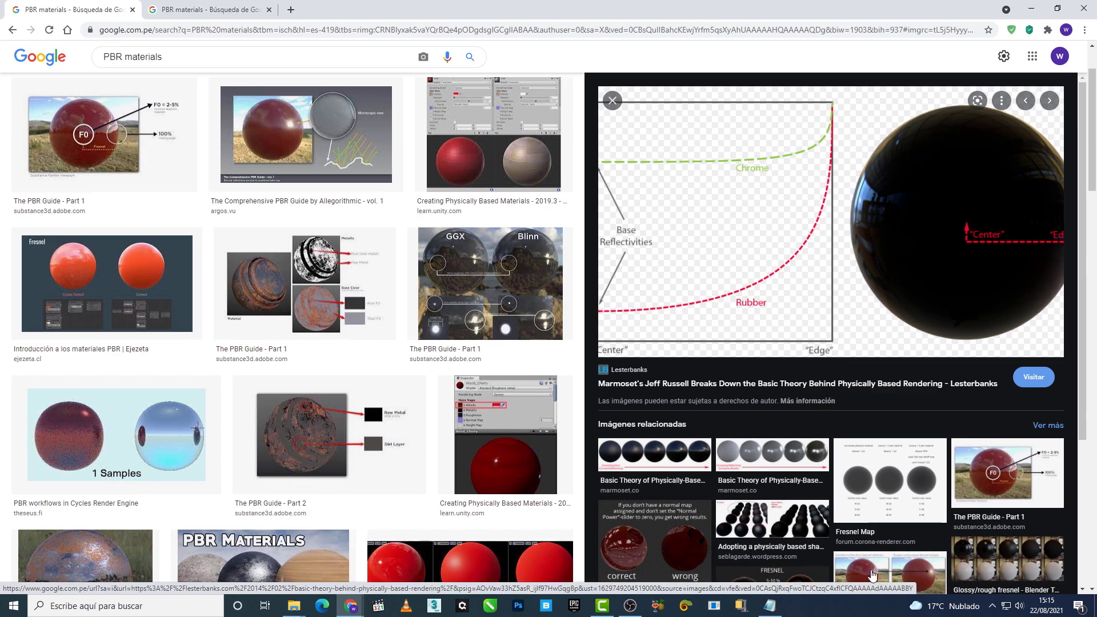
pyautogui.click(871, 575)
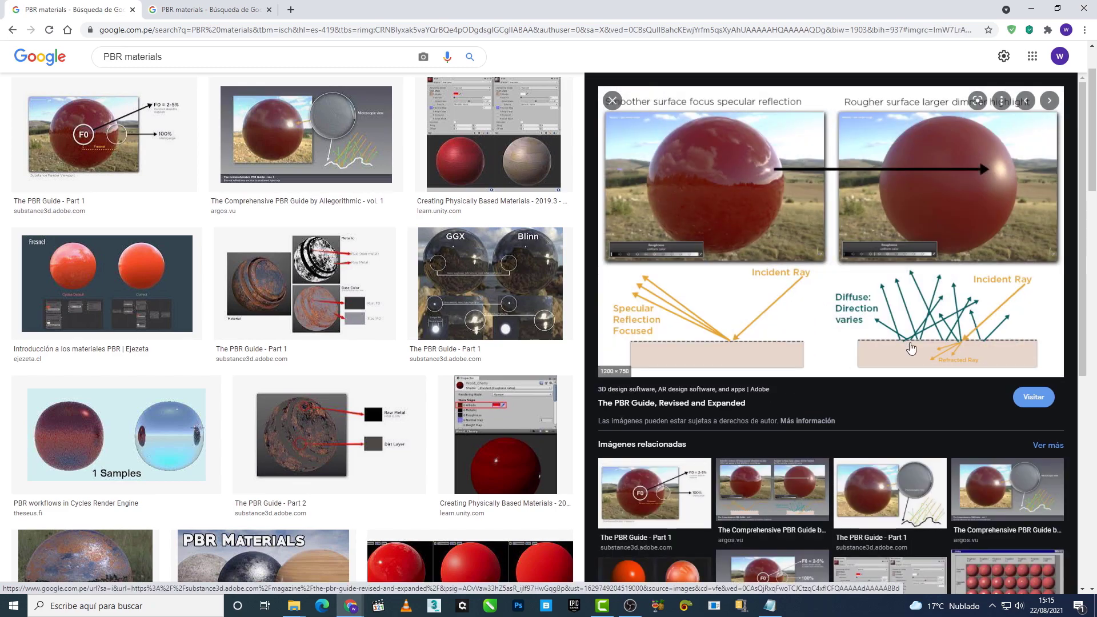
pyautogui.click(218, 13)
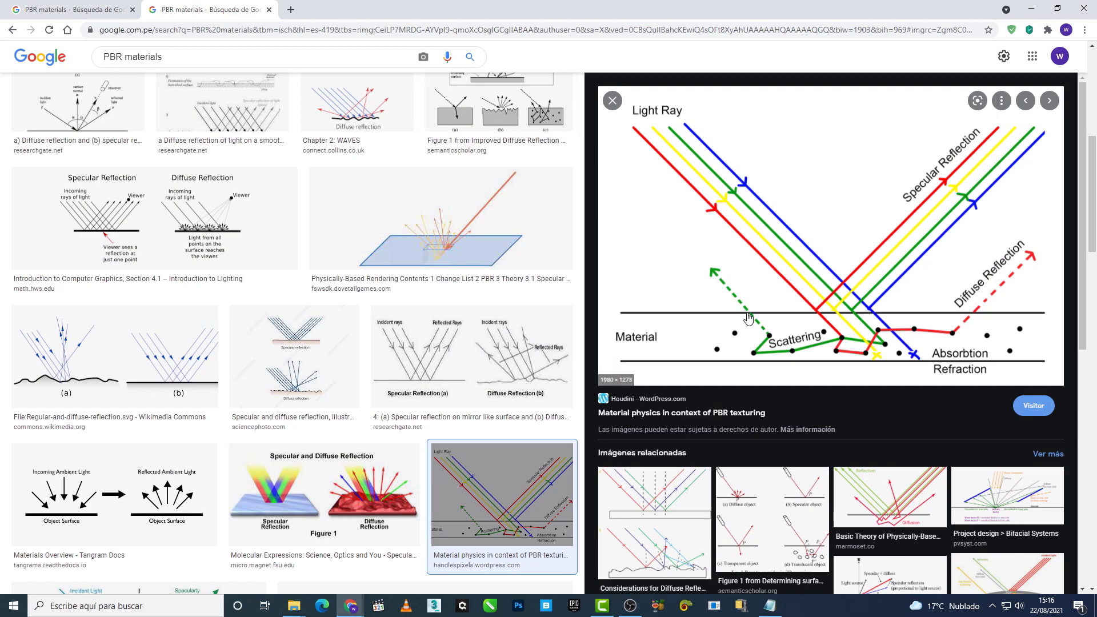
pyautogui.click(678, 510)
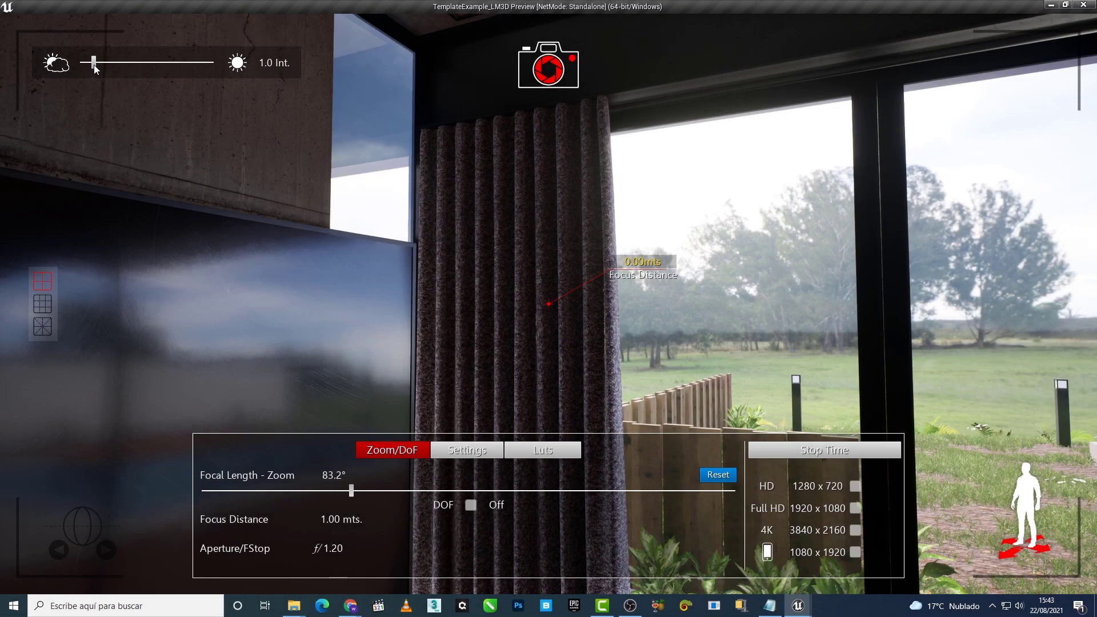
# Step: Raise sun intensity to 10.0, zoom to 30.2° on the curtain, then dim the sun to 0.2
pyautogui.moveTo(94, 64)
pyautogui.mouseDown()
pyautogui.moveTo(120, 64)
pyautogui.moveTo(50, 64)
pyautogui.moveTo(122, 67)
pyautogui.mouseUp()
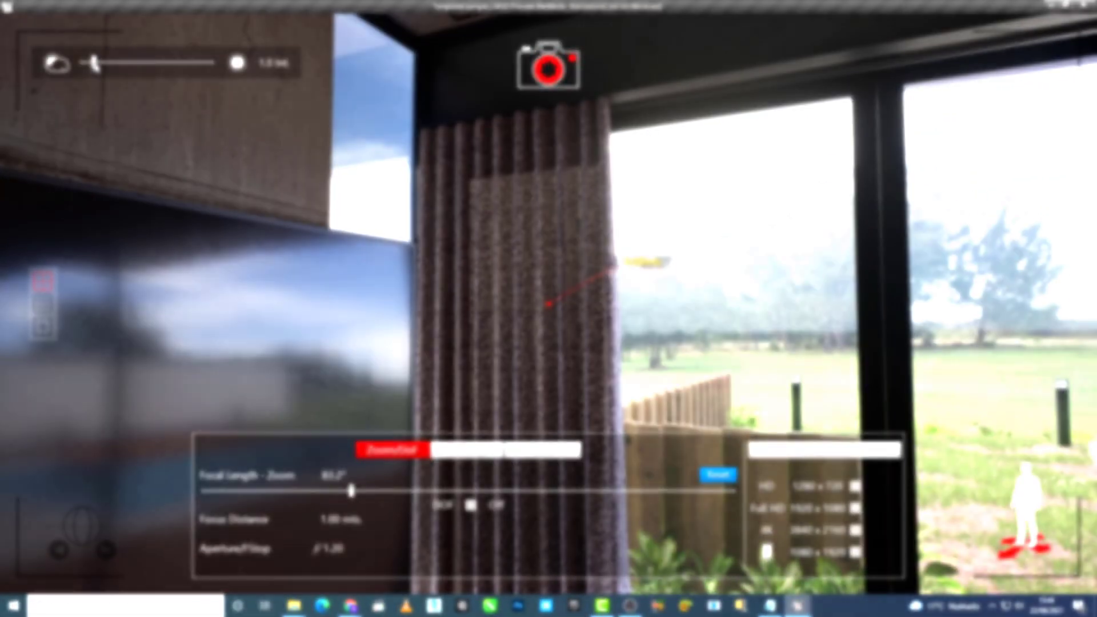
pyautogui.moveTo(101, 64)
pyautogui.mouseDown()
pyautogui.moveTo(212, 64)
pyautogui.moveTo(178, 64)
pyautogui.mouseUp()
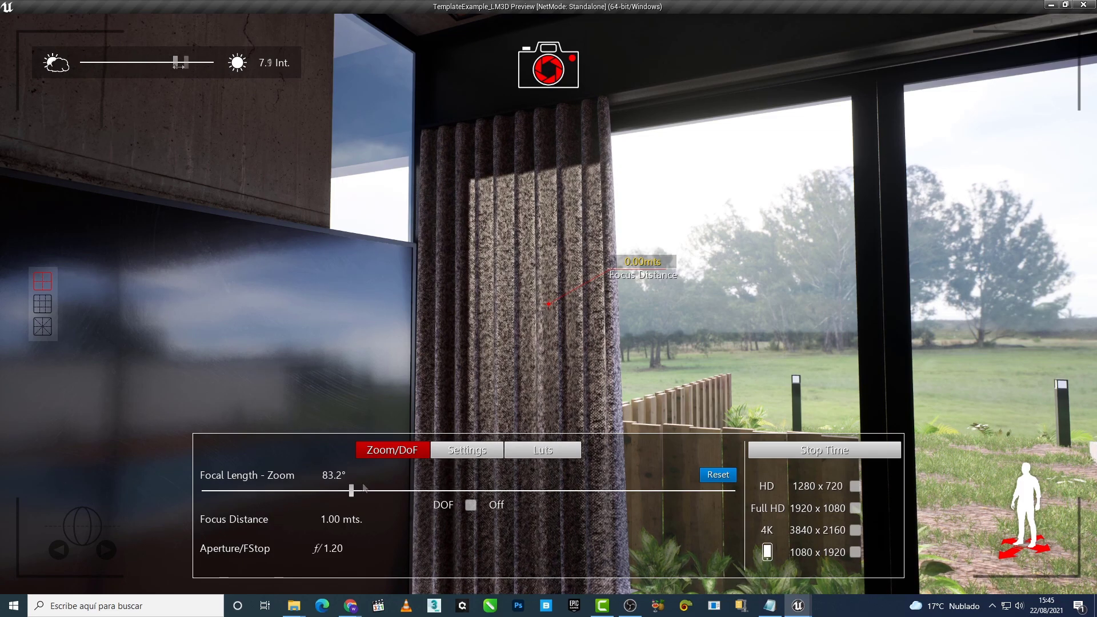
pyautogui.moveTo(351, 491); pyautogui.dragTo(610, 505)
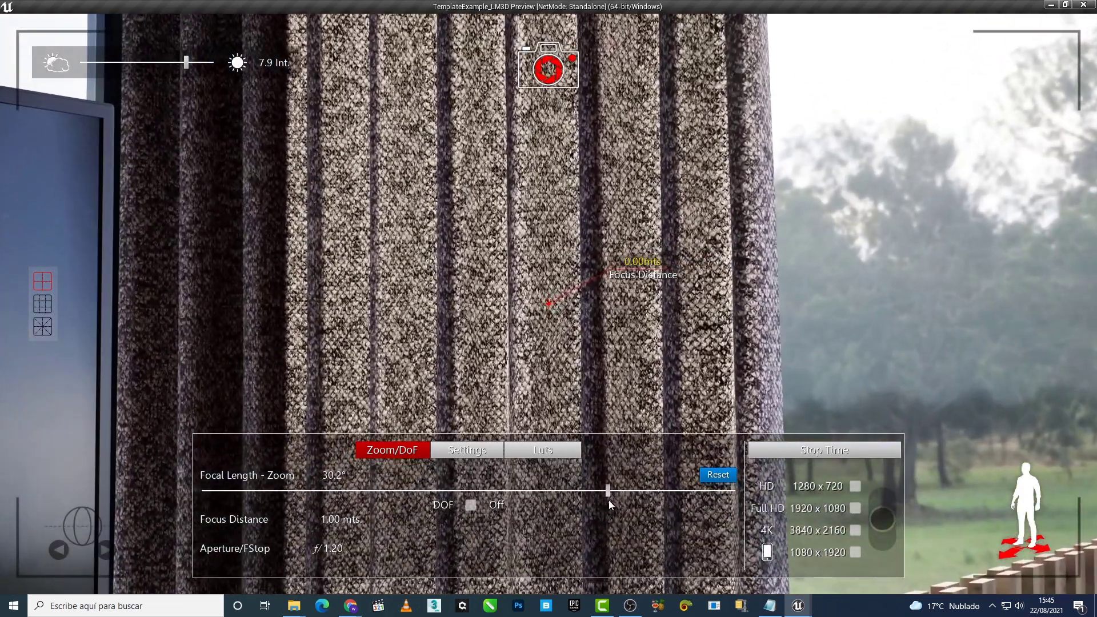
pyautogui.moveTo(186, 62)
pyautogui.mouseDown()
pyautogui.moveTo(81, 64)
pyautogui.moveTo(171, 63)
pyautogui.mouseUp()
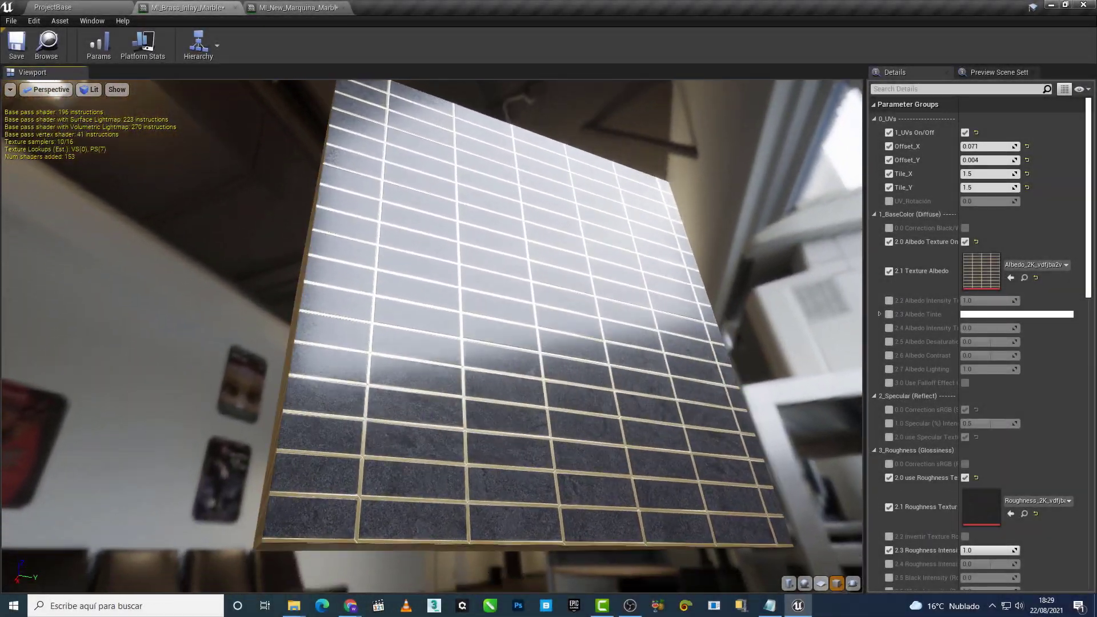
# Step: Turn '2.0 use Specular Texture' and '0.0 Correction sRGB' off, then back on, comparing the tiled plane
pyautogui.moveTo(517, 354); pyautogui.dragTo(517, 353)
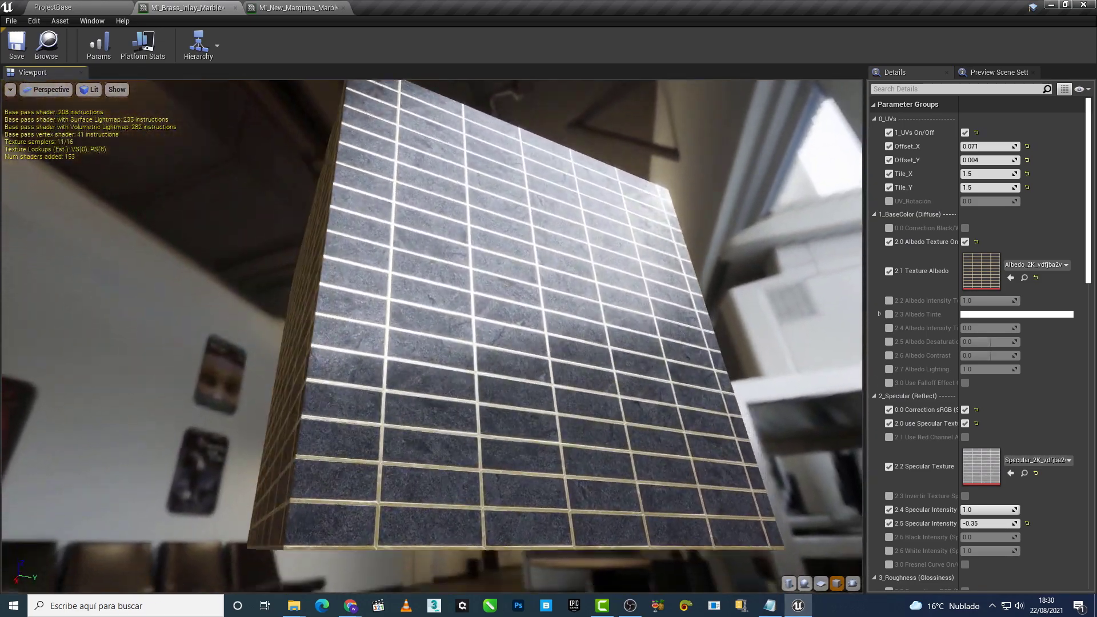
pyautogui.moveTo(587, 371); pyautogui.dragTo(587, 372)
pyautogui.scroll(-3, 937, 377)
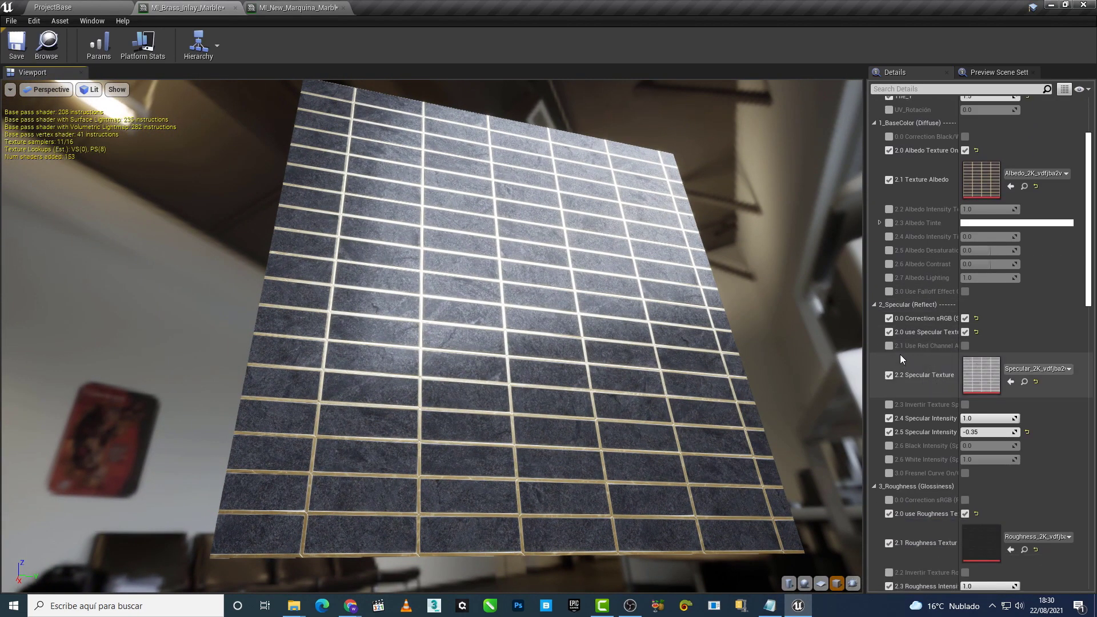
pyautogui.click(888, 332)
pyautogui.click(889, 318)
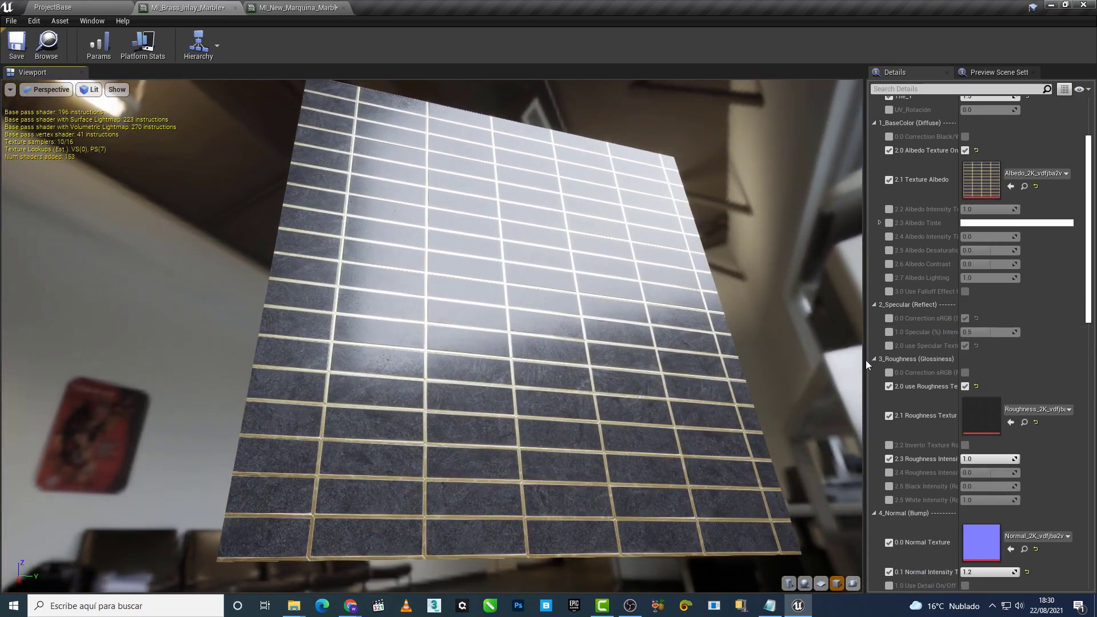
pyautogui.click(888, 346)
pyautogui.click(888, 319)
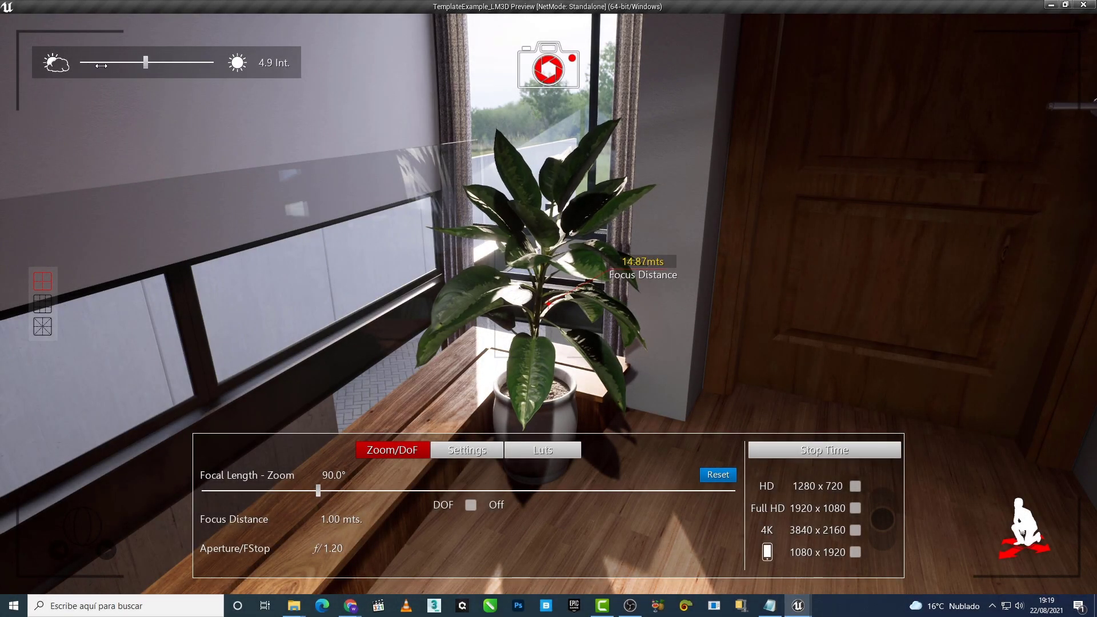
# Step: Drop sun intensity to 0.0, zoom to 33.9° on the potted plant, then set the sun to 0.5
pyautogui.moveTo(101, 66)
pyautogui.mouseDown()
pyautogui.moveTo(74, 68)
pyautogui.moveTo(216, 62)
pyautogui.mouseUp()
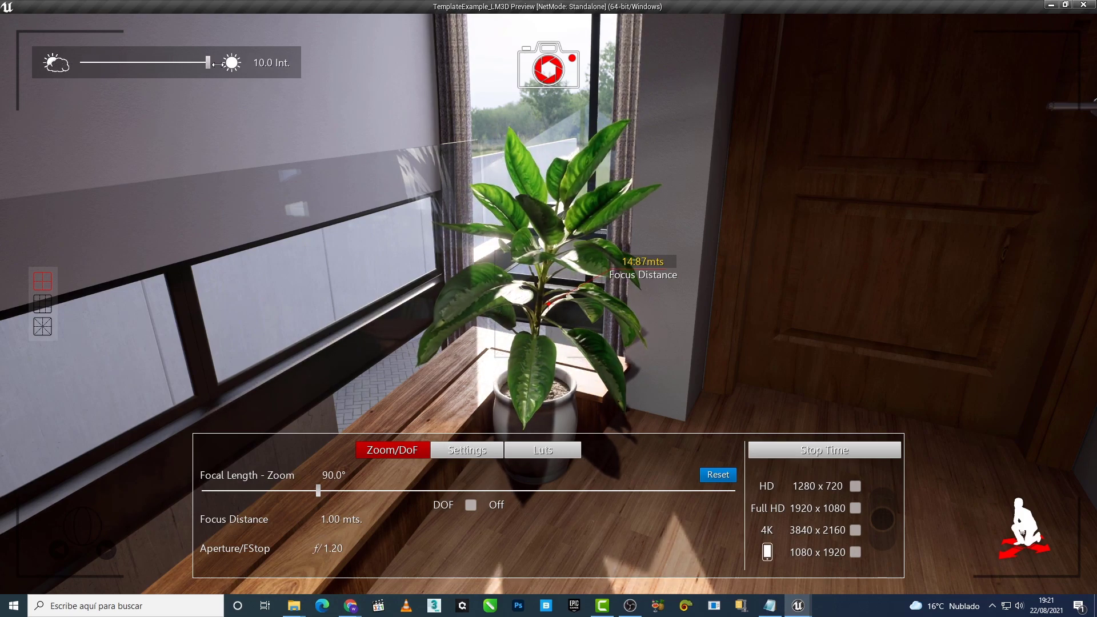
pyautogui.moveTo(318, 490); pyautogui.dragTo(590, 490)
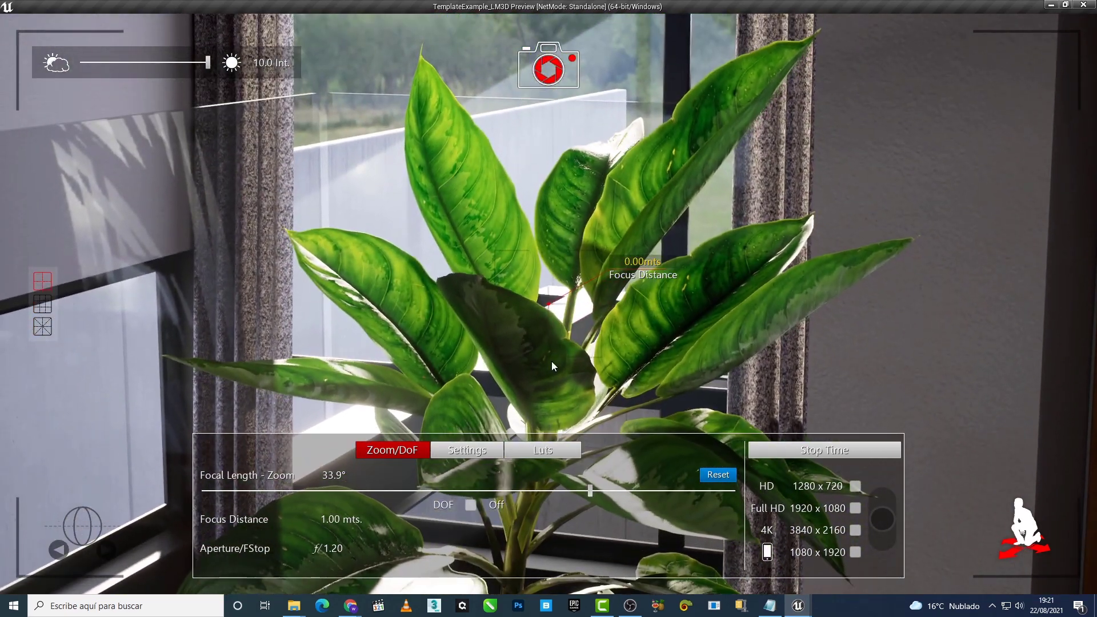
pyautogui.moveTo(208, 66)
pyautogui.mouseDown()
pyautogui.moveTo(77, 64)
pyautogui.moveTo(234, 73)
pyautogui.mouseUp()
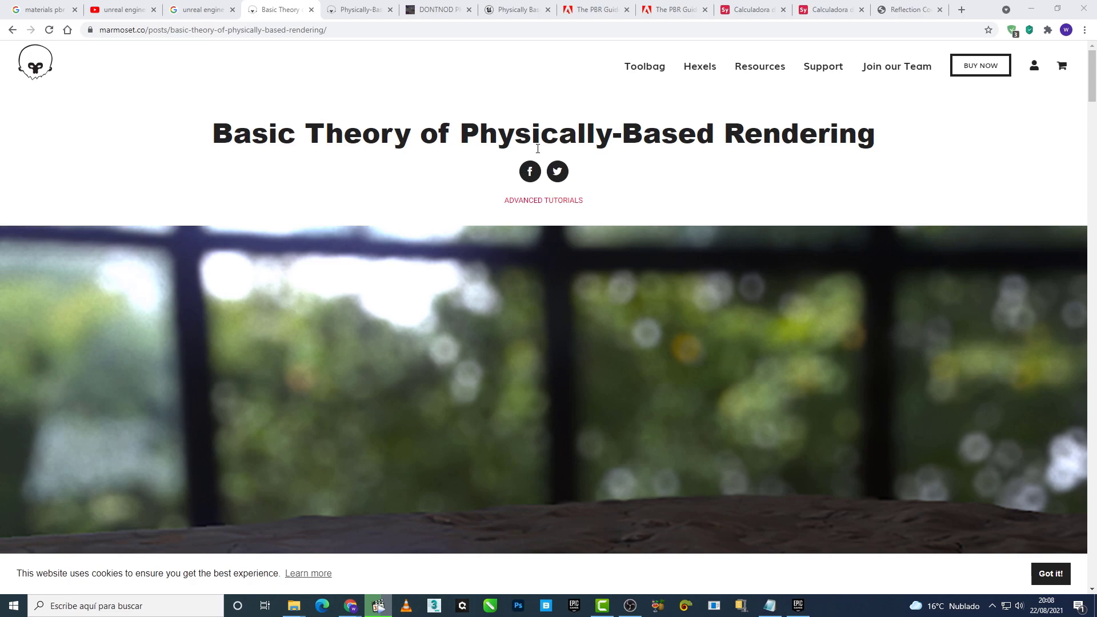
# Step: Scroll through Marmoset's Basic Theory of Physically-Based Rendering article
pyautogui.scroll(-4, 674, 204)
pyautogui.scroll(-6, 672, 212)
pyautogui.scroll(-6, 671, 216)
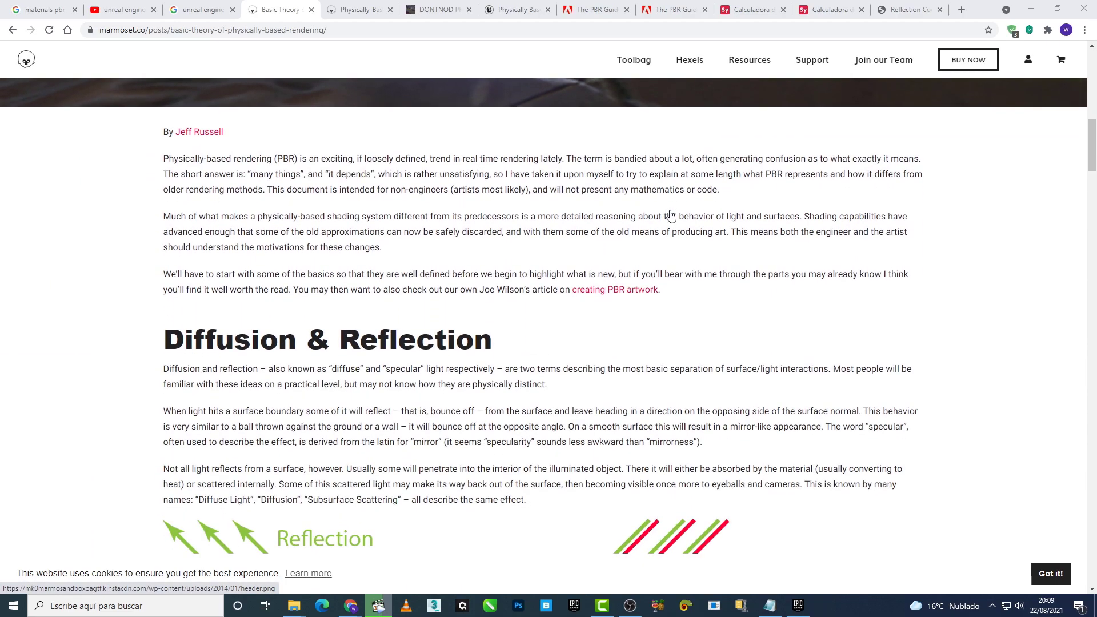
pyautogui.scroll(-5, 670, 214)
pyautogui.scroll(-4, 671, 215)
pyautogui.scroll(-4, 657, 245)
pyautogui.scroll(-4, 656, 247)
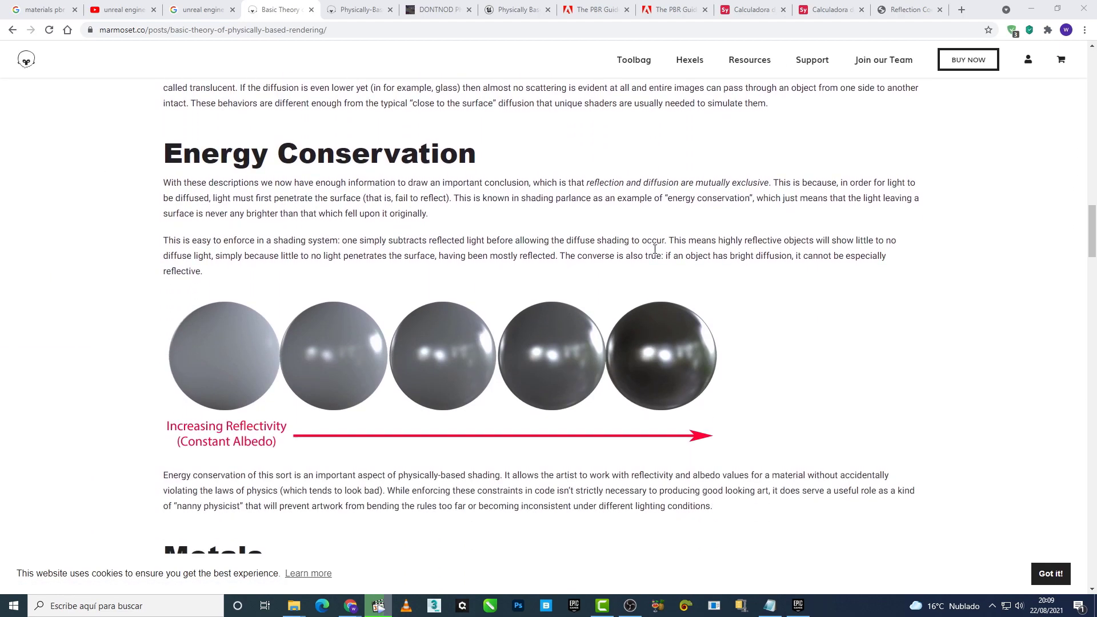
pyautogui.scroll(-7, 654, 249)
pyautogui.scroll(-6, 654, 250)
pyautogui.scroll(-4, 653, 248)
pyautogui.scroll(-4, 652, 249)
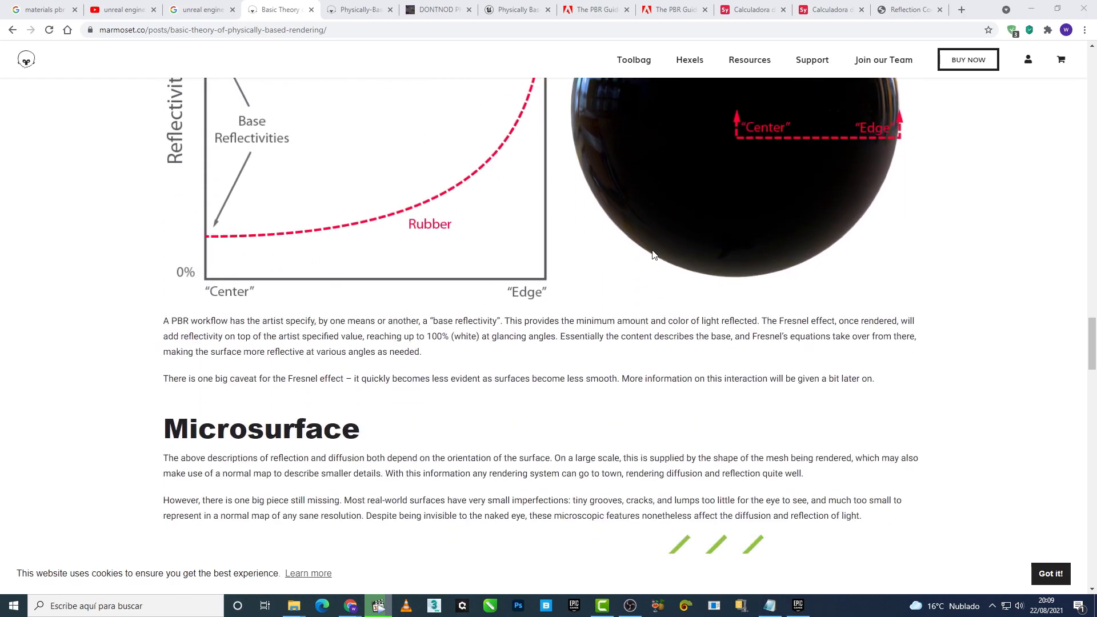
pyautogui.scroll(-5, 653, 251)
pyautogui.scroll(-2, 652, 251)
# Step: Read down the 'Physically-Based Rendering, And You Can Too!' article
pyautogui.click(344, 7)
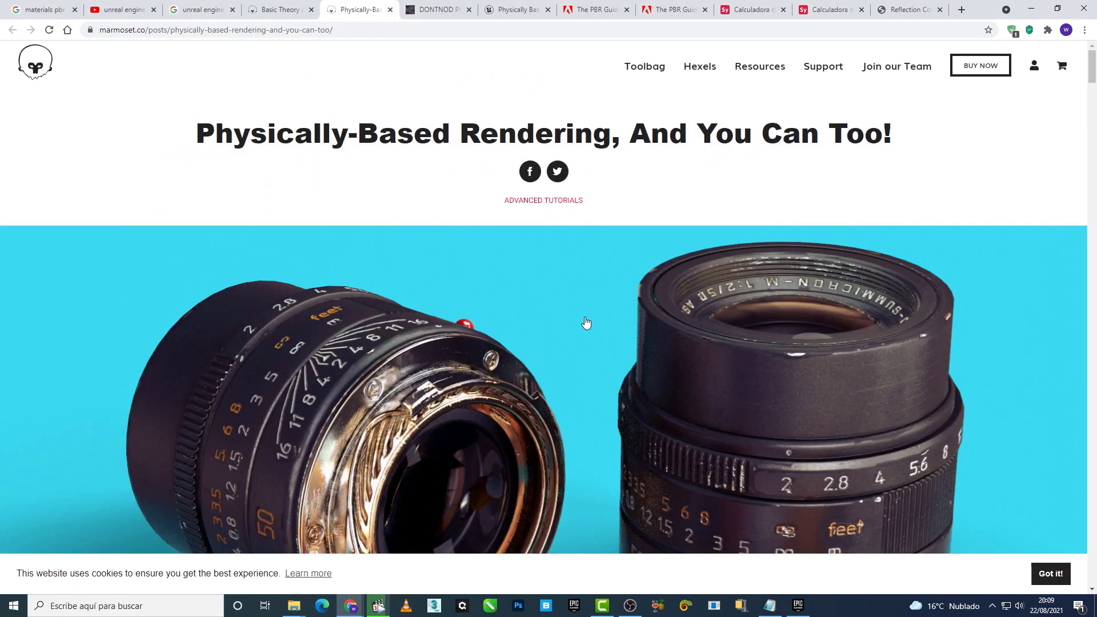
pyautogui.scroll(-5, 586, 323)
pyautogui.scroll(-5, 585, 323)
pyautogui.scroll(-5, 585, 322)
pyautogui.scroll(-5, 583, 322)
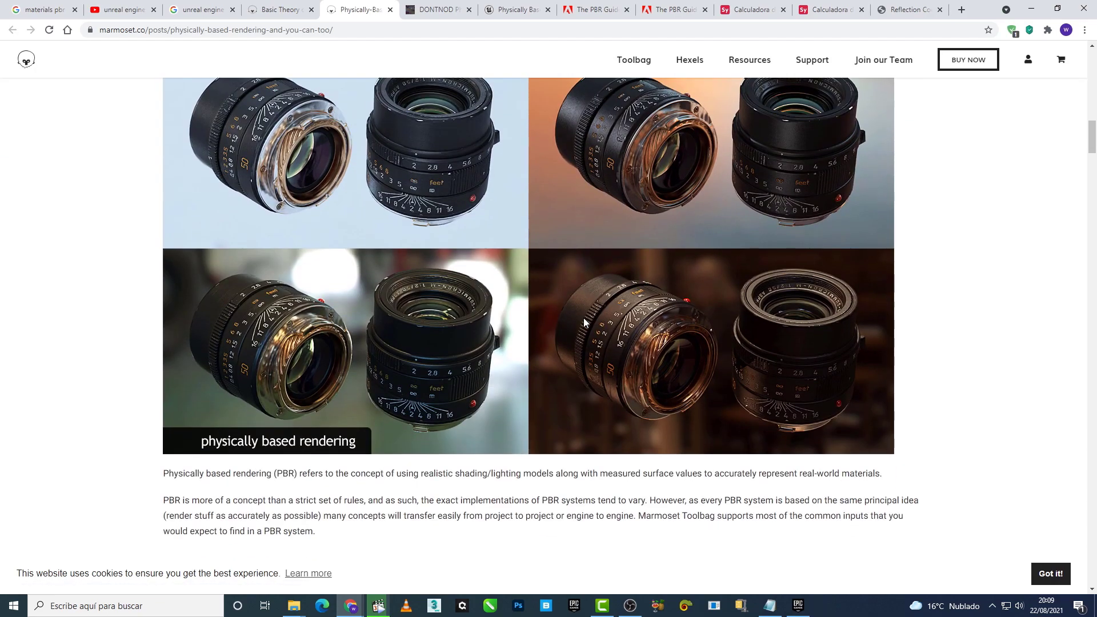
pyautogui.scroll(-5, 584, 321)
pyautogui.scroll(-5, 584, 321)
pyautogui.scroll(-4, 583, 322)
pyautogui.scroll(-3, 583, 324)
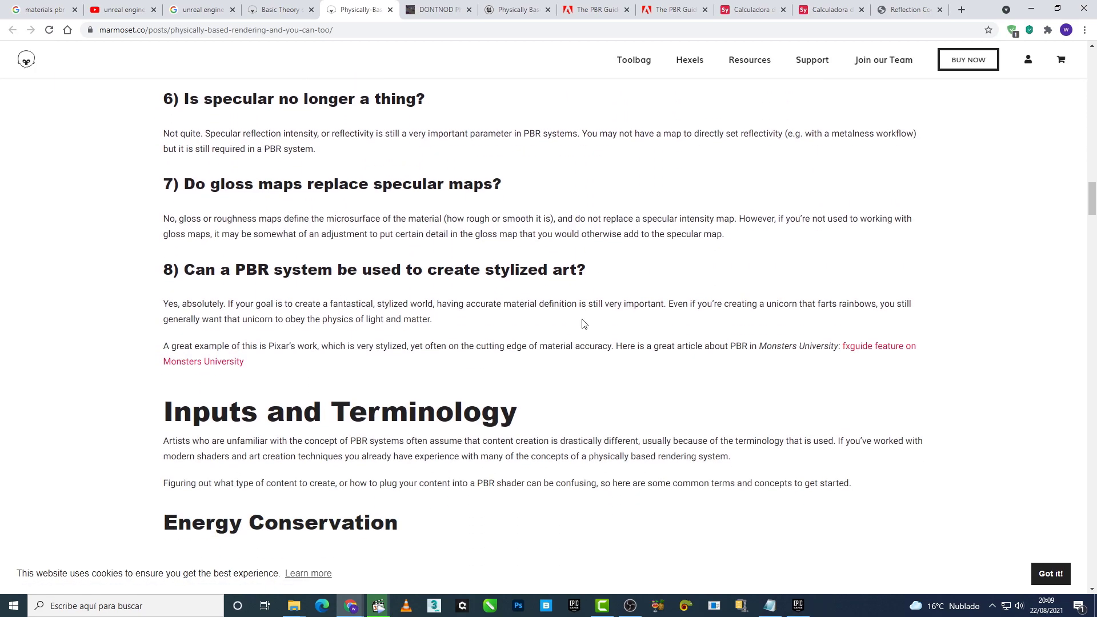
pyautogui.scroll(-6, 583, 321)
pyautogui.scroll(-5, 582, 319)
pyautogui.scroll(-5, 582, 319)
pyautogui.scroll(-6, 582, 318)
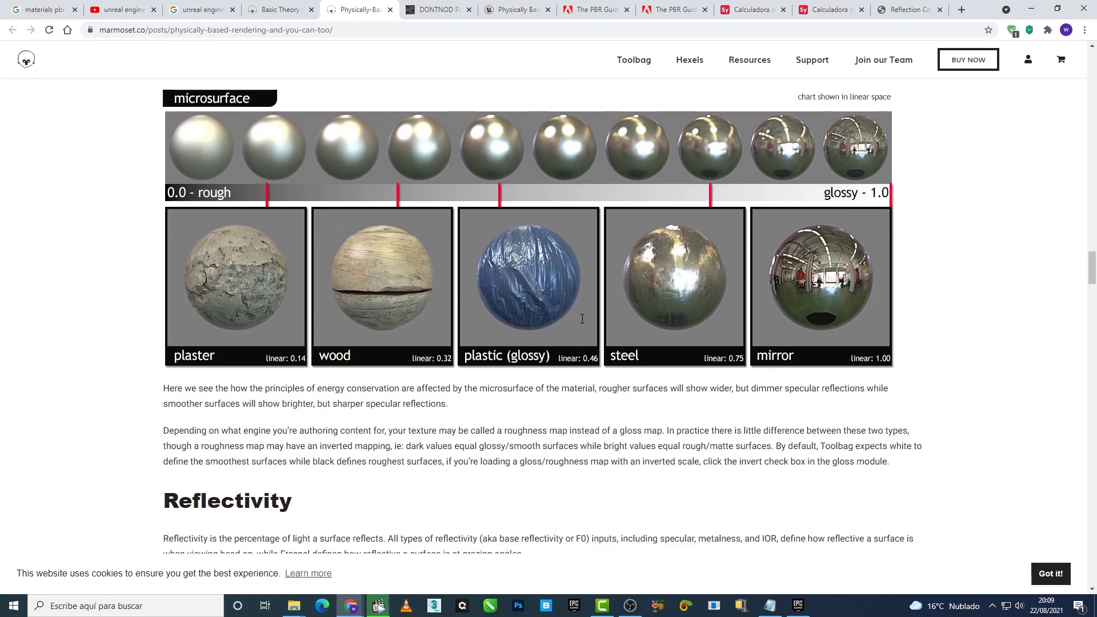
pyautogui.scroll(-5, 582, 319)
pyautogui.scroll(-2, 583, 322)
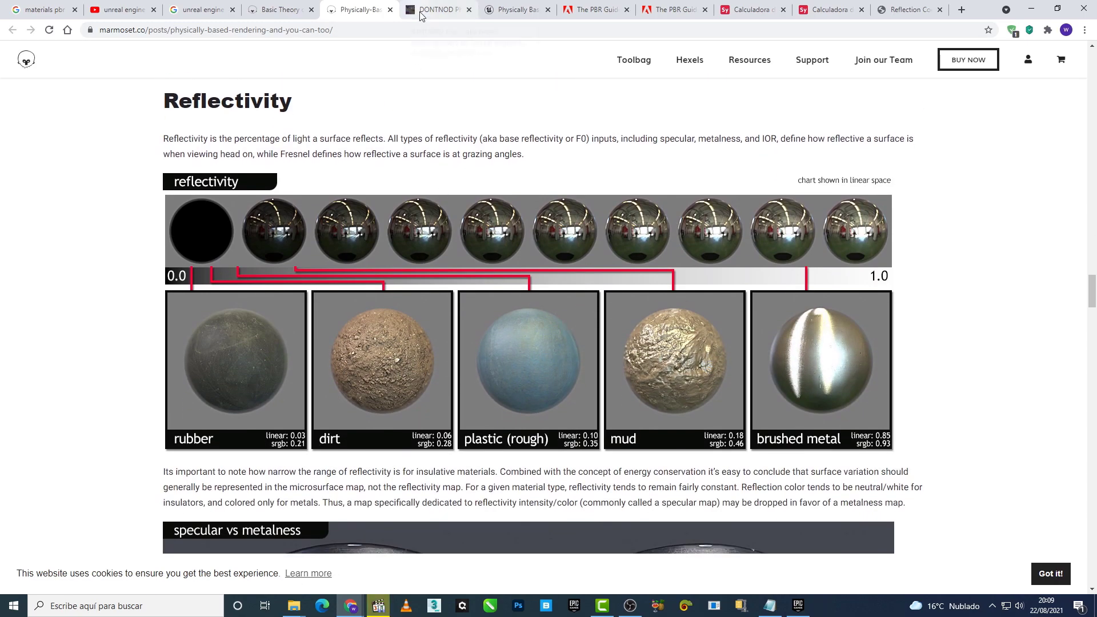
# Step: Open the DONTNOD physically based rendering chart article and scroll to its Reflectance section
pyautogui.click(421, 15)
pyautogui.scroll(-2, 516, 308)
pyautogui.scroll(-5, 516, 308)
pyautogui.scroll(-4, 516, 313)
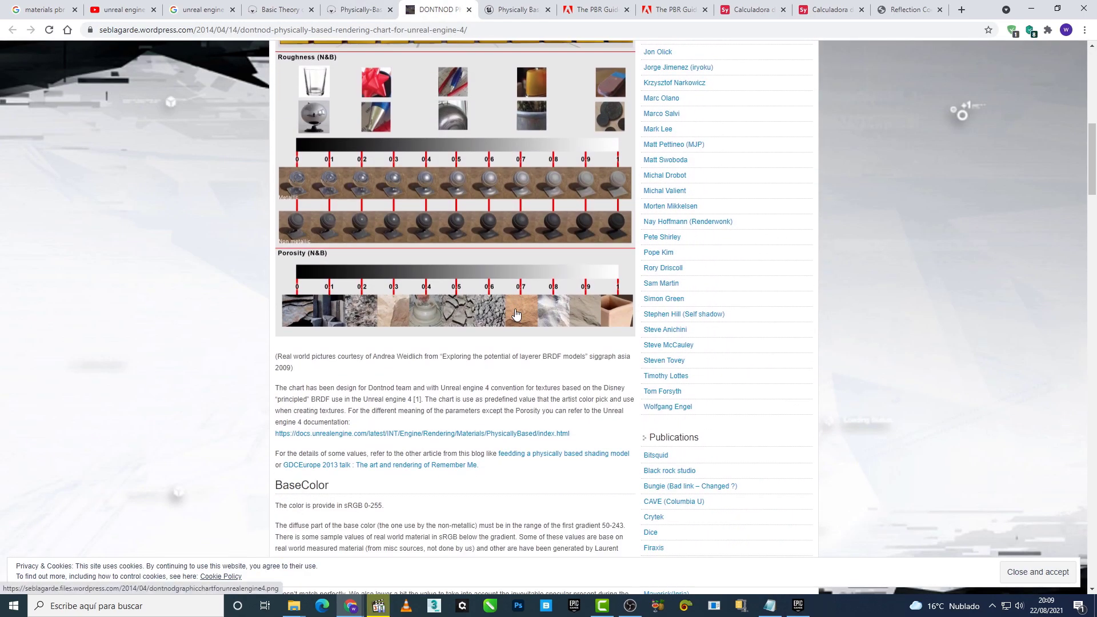
pyautogui.scroll(-5, 516, 313)
pyautogui.scroll(-2, 517, 312)
pyautogui.scroll(-6, 517, 308)
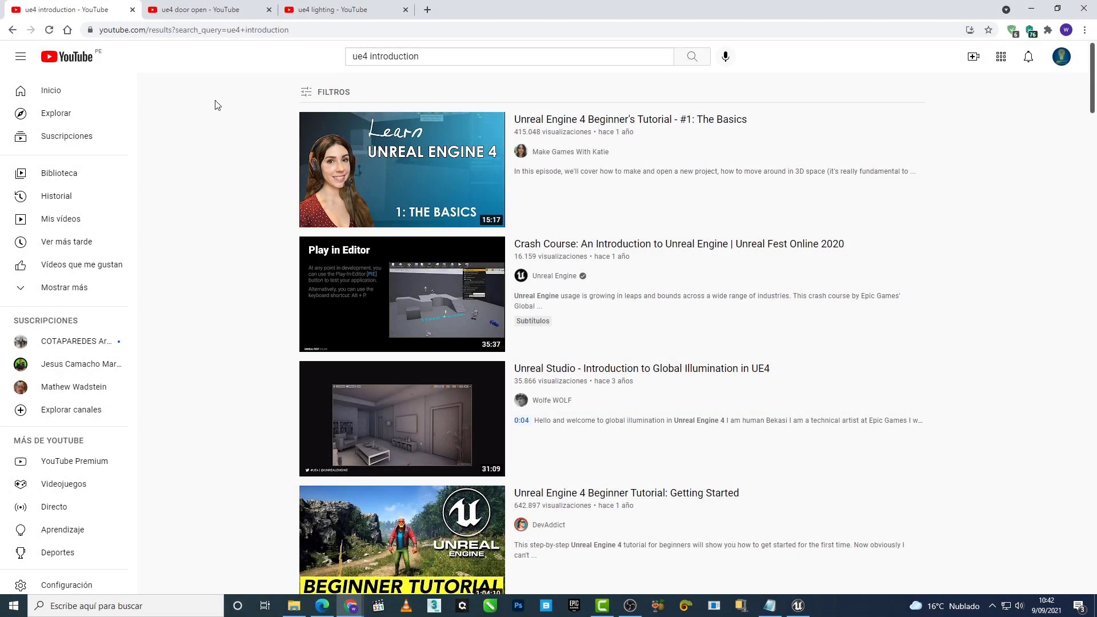
# Step: Switch from the 'ue4 door open' results to the 'ue4 lighting' search results
pyautogui.click(191, 10)
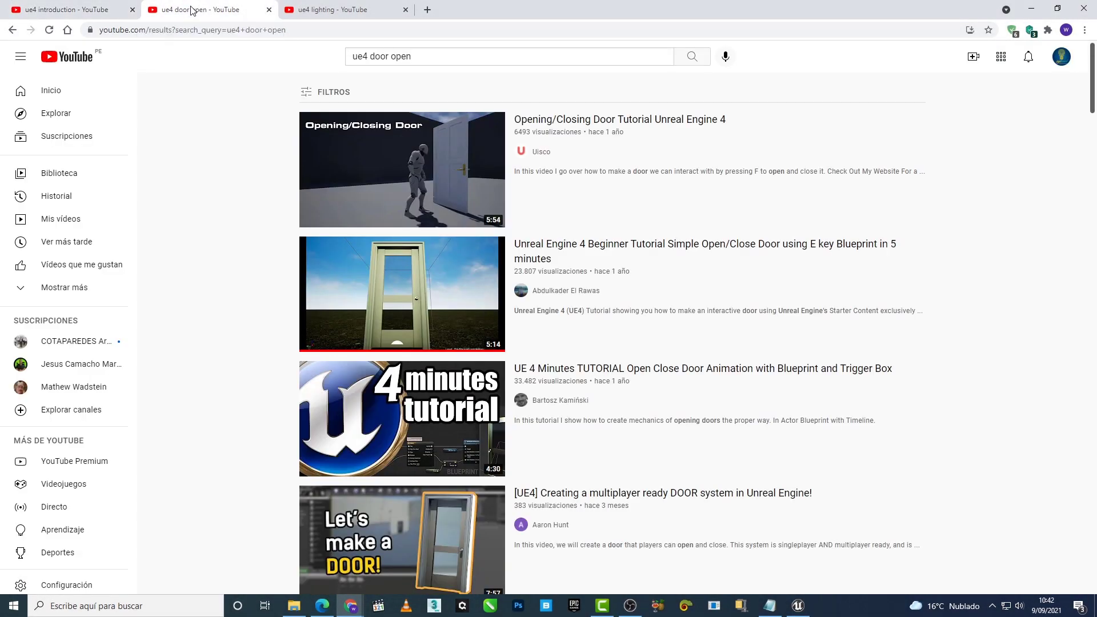
pyautogui.click(341, 12)
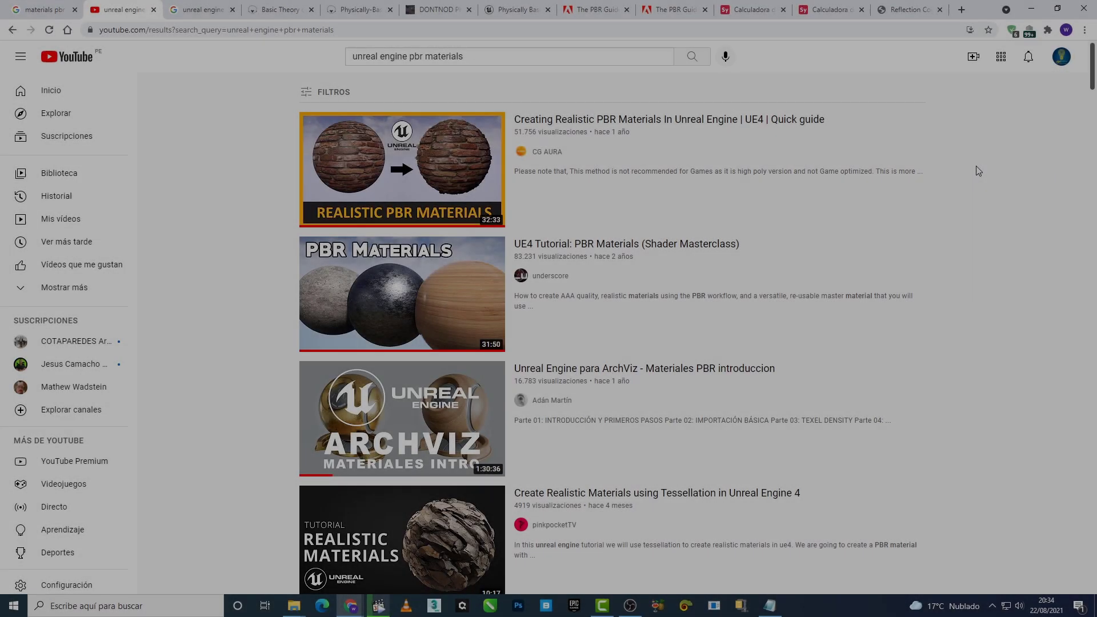
pyautogui.scroll(-2, 979, 173)
pyautogui.scroll(-5, 978, 173)
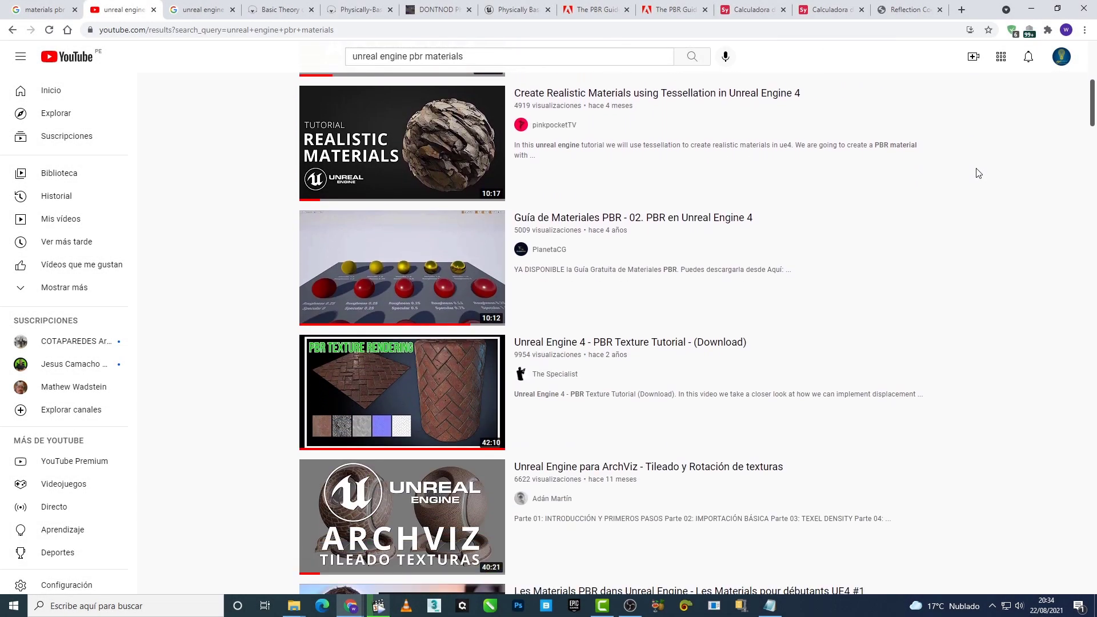
pyautogui.scroll(-5, 978, 173)
pyautogui.scroll(-3, 978, 173)
pyautogui.scroll(-6, 979, 173)
pyautogui.scroll(-4, 978, 173)
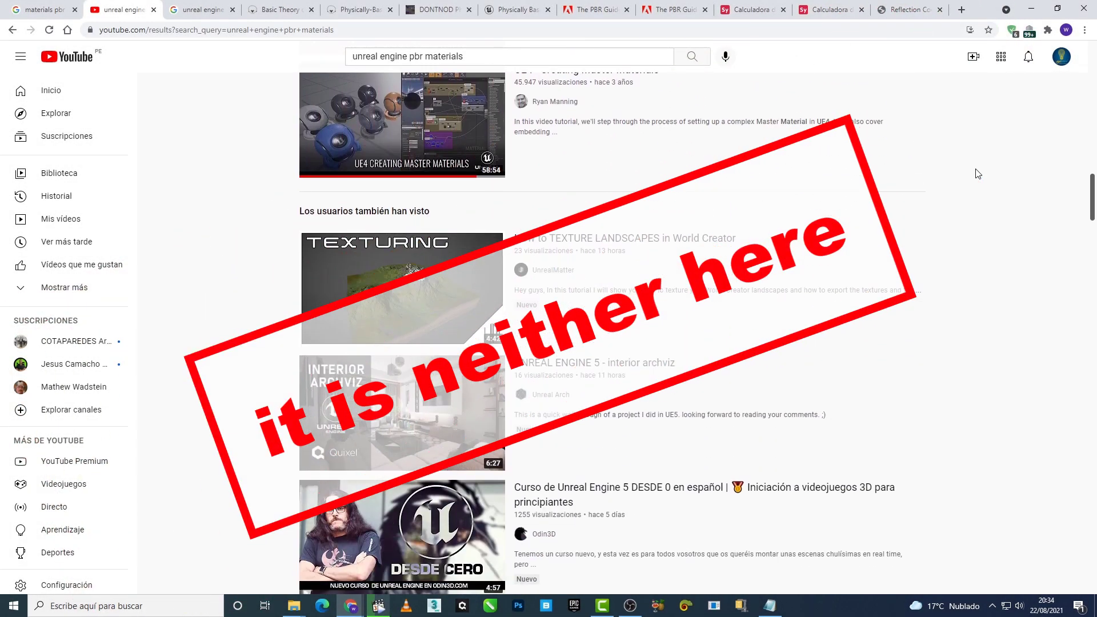
pyautogui.scroll(-3, 979, 173)
pyautogui.scroll(-6, 978, 173)
pyautogui.scroll(-2, 979, 173)
pyautogui.scroll(-5, 979, 173)
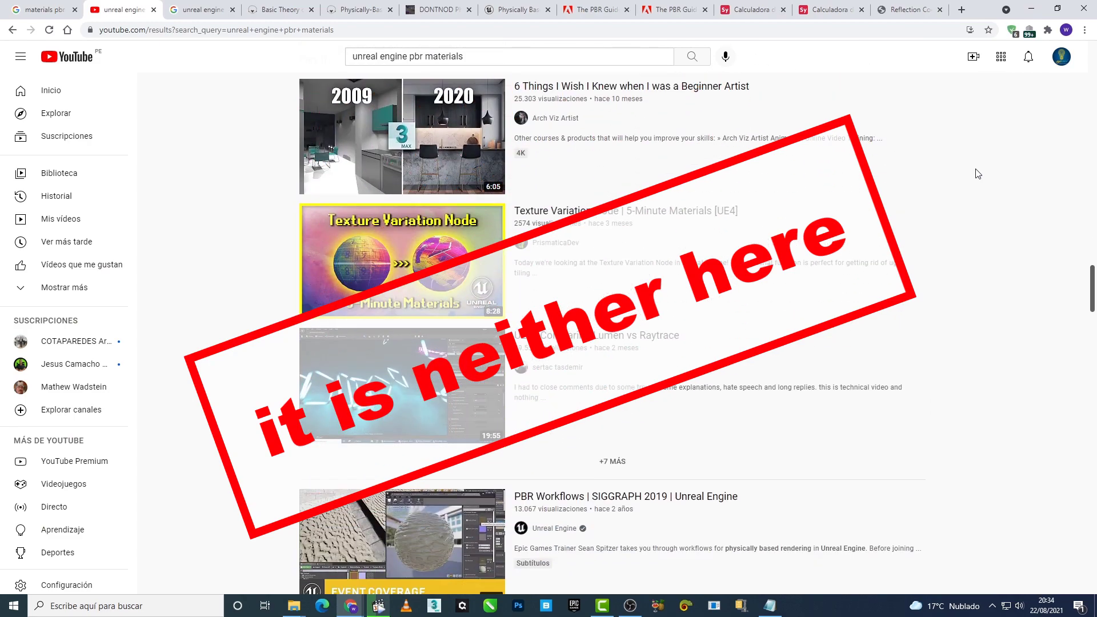
pyautogui.scroll(-6, 978, 173)
pyautogui.scroll(-3, 978, 173)
pyautogui.scroll(-4, 978, 173)
pyautogui.scroll(-5, 978, 173)
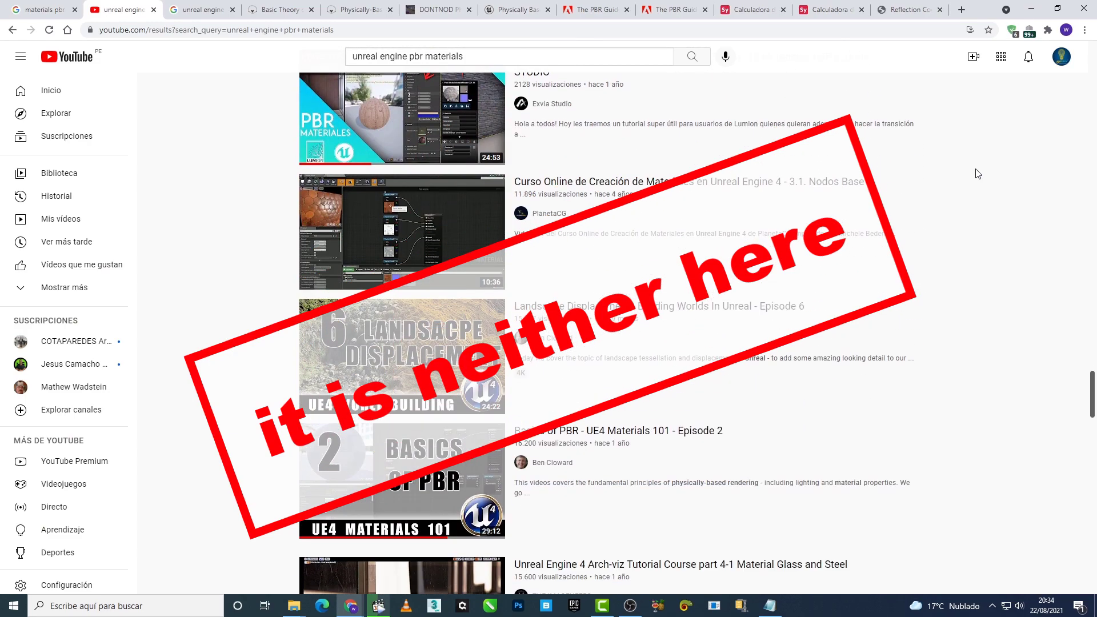
# Step: Bring up the 'unreal engine archviz course' Google Images results and scroll down through them
pyautogui.click(204, 13)
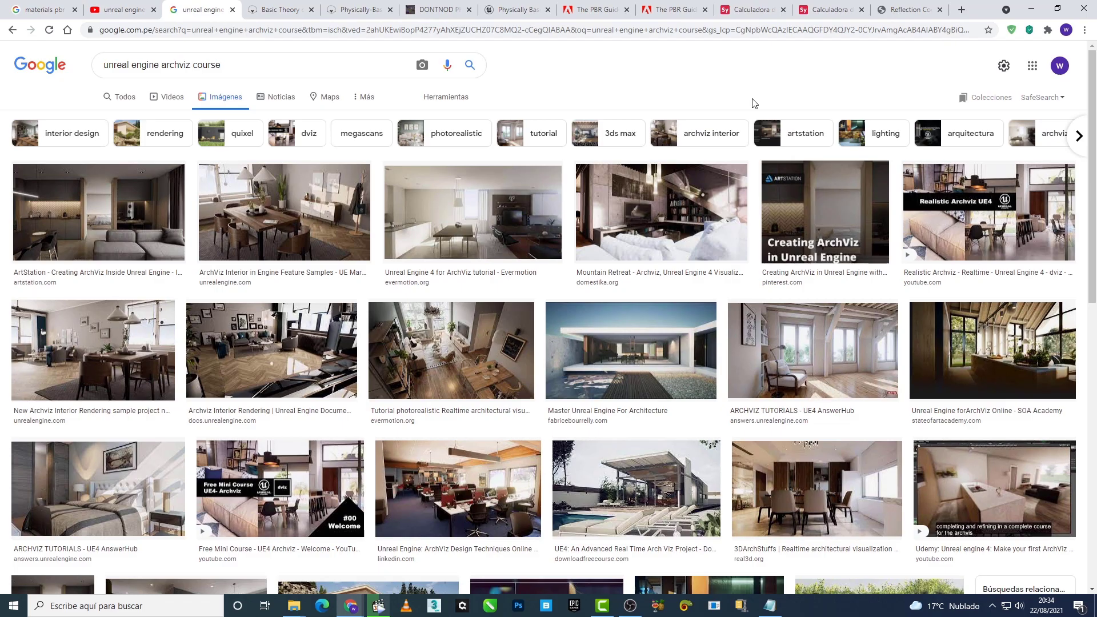
pyautogui.scroll(-3, 753, 103)
pyautogui.scroll(-5, 752, 103)
pyautogui.scroll(-4, 753, 104)
pyautogui.scroll(-2, 754, 112)
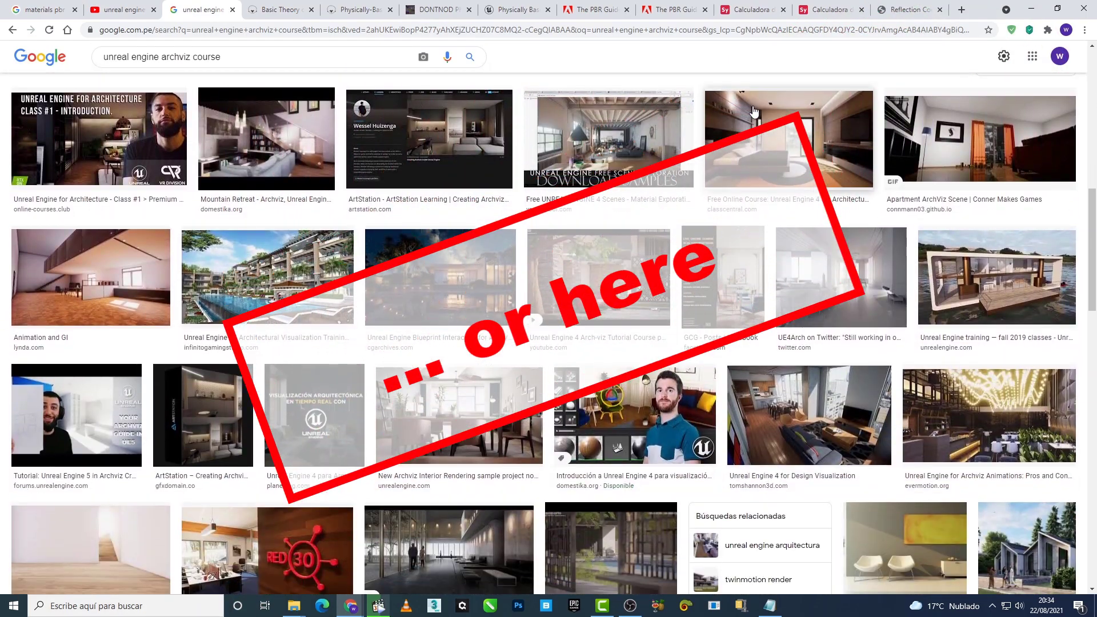
pyautogui.scroll(-4, 752, 112)
pyautogui.scroll(-3, 753, 112)
pyautogui.scroll(-4, 753, 112)
pyautogui.scroll(-1, 752, 113)
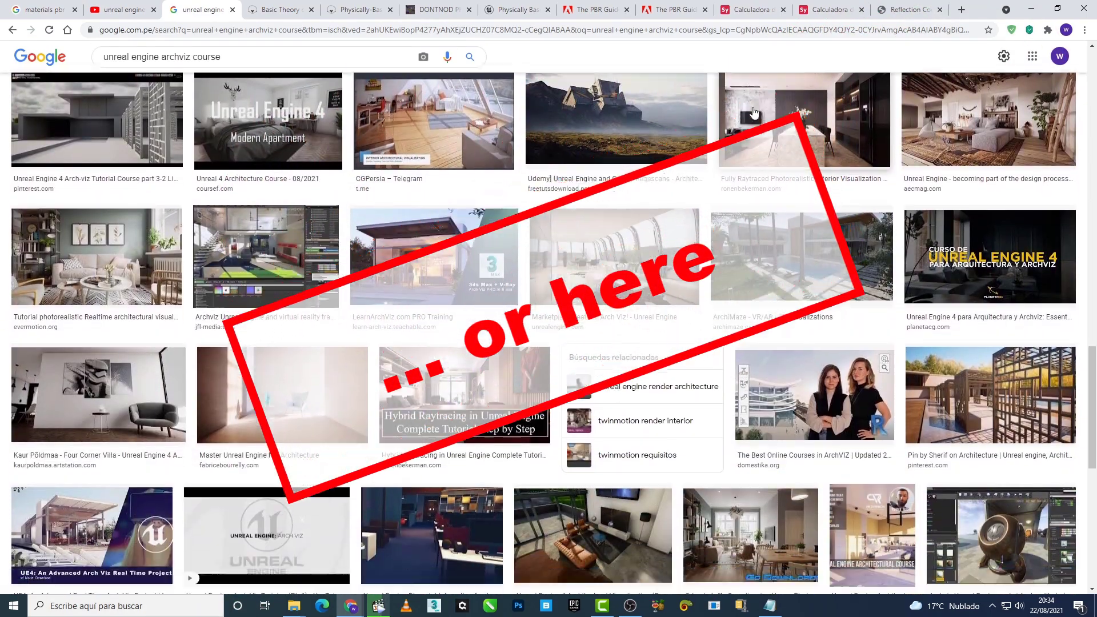
pyautogui.scroll(-5, 753, 113)
pyautogui.scroll(-3, 753, 112)
pyautogui.scroll(-4, 753, 111)
pyautogui.scroll(-3, 754, 113)
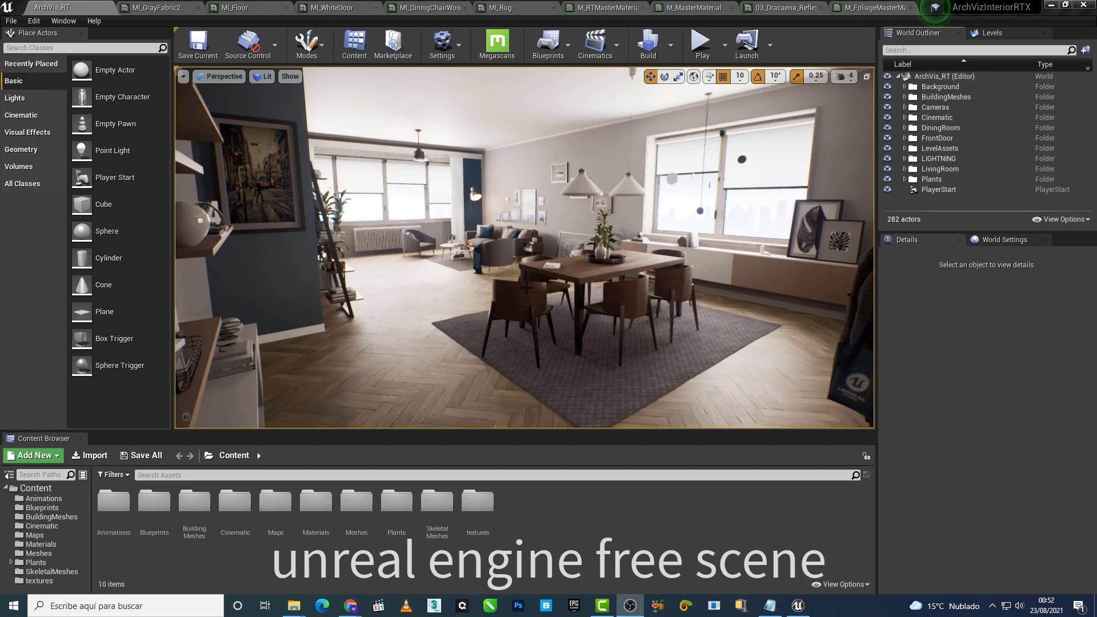
# Step: Open the living room chair's MI_GrayFabric2 instance, then select the floor to inspect its material
pyautogui.click(500, 253)
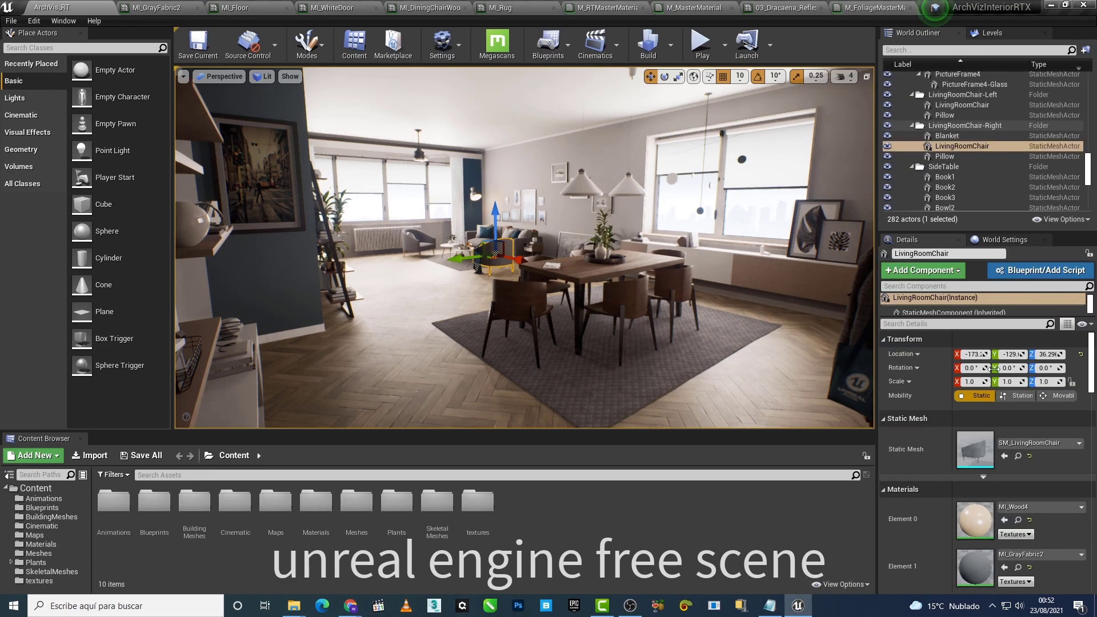
pyautogui.doubleClick(982, 570)
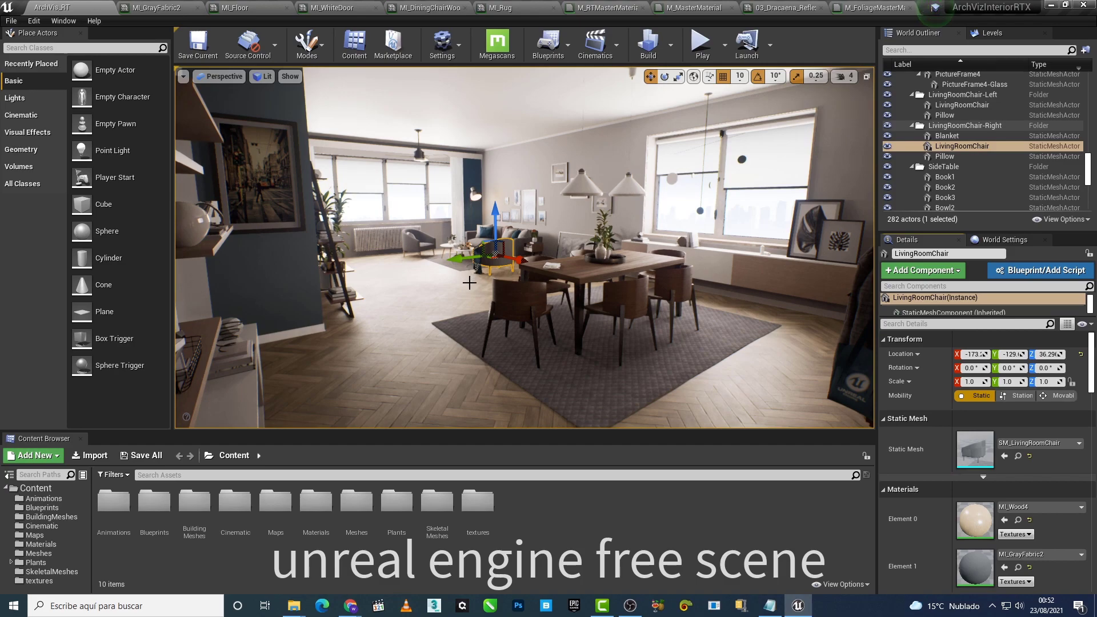
pyautogui.click(469, 282)
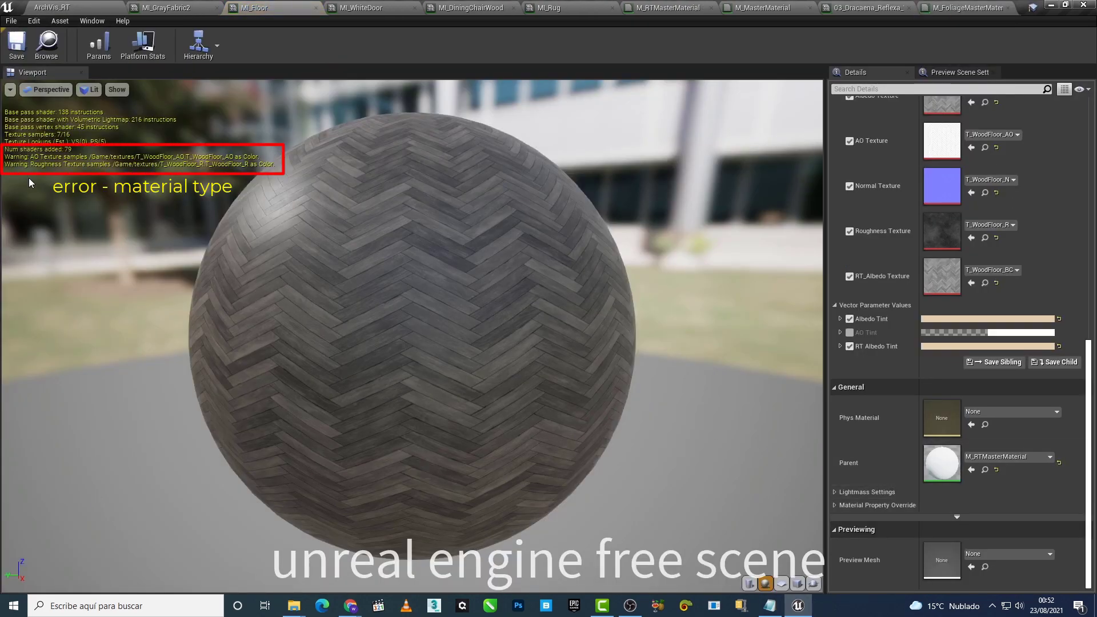
pyautogui.scroll(3, 879, 307)
pyautogui.scroll(4, 880, 306)
pyautogui.scroll(3, 880, 306)
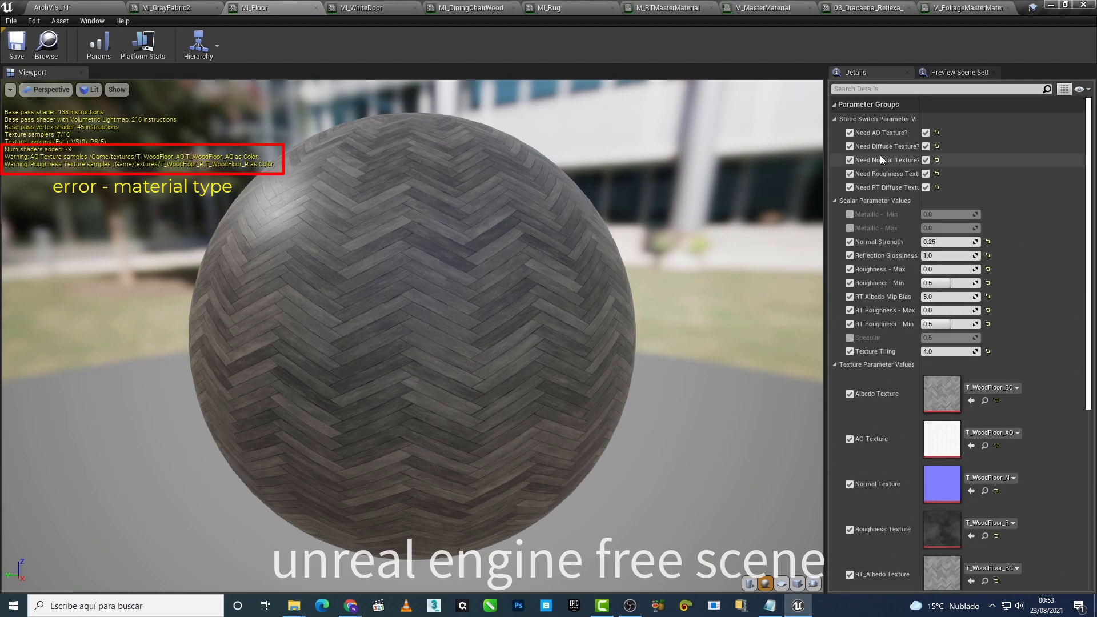
pyautogui.scroll(-1, 887, 361)
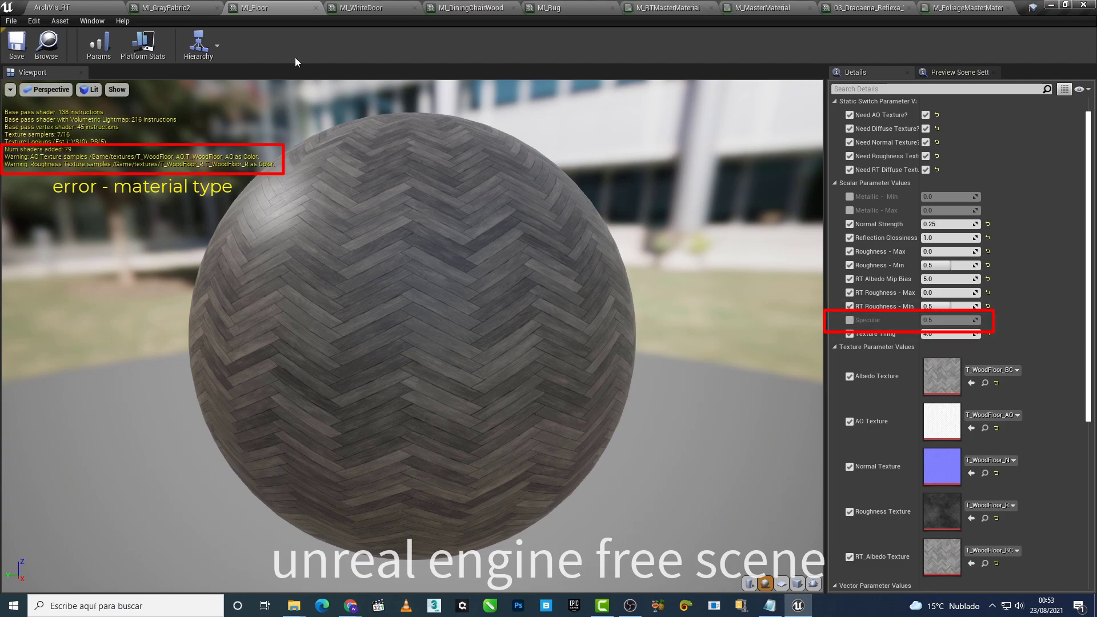
# Step: Open the MI_WhiteDoor and dining chair MI_DiningChairWood instances to check their Specular
pyautogui.click(74, 5)
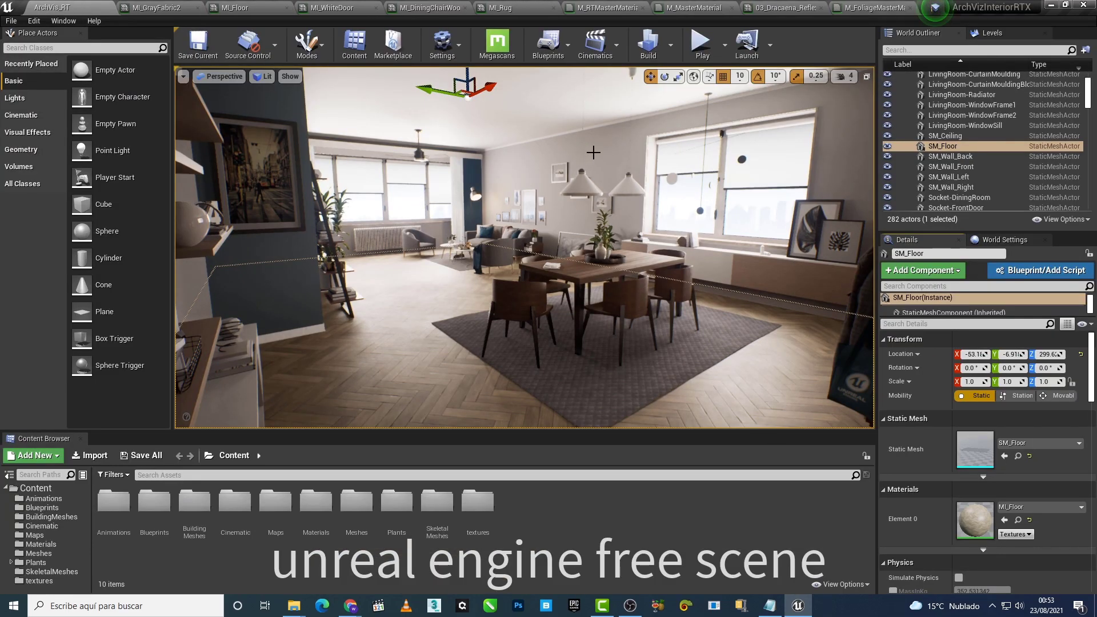
pyautogui.doubleClick(981, 563)
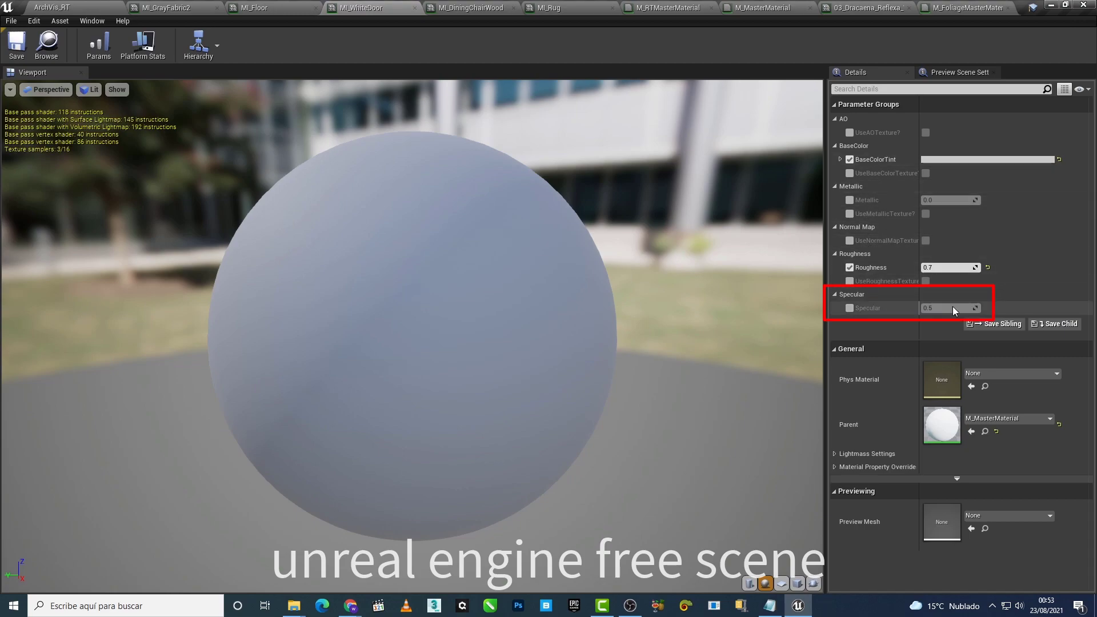
pyautogui.click(74, 6)
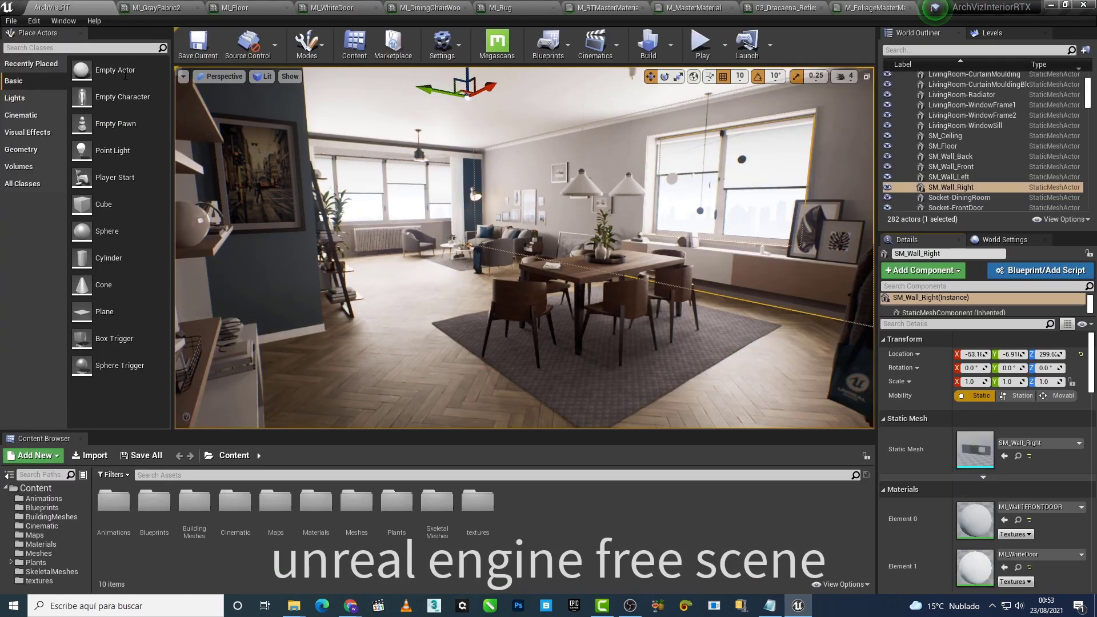
pyautogui.click(523, 312)
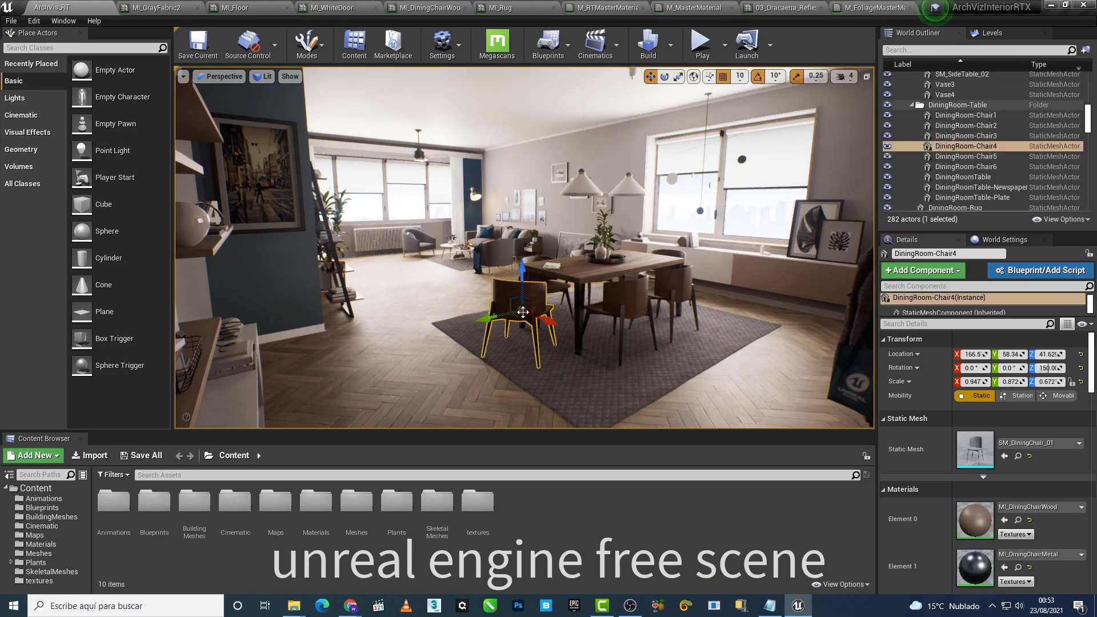
pyautogui.doubleClick(976, 526)
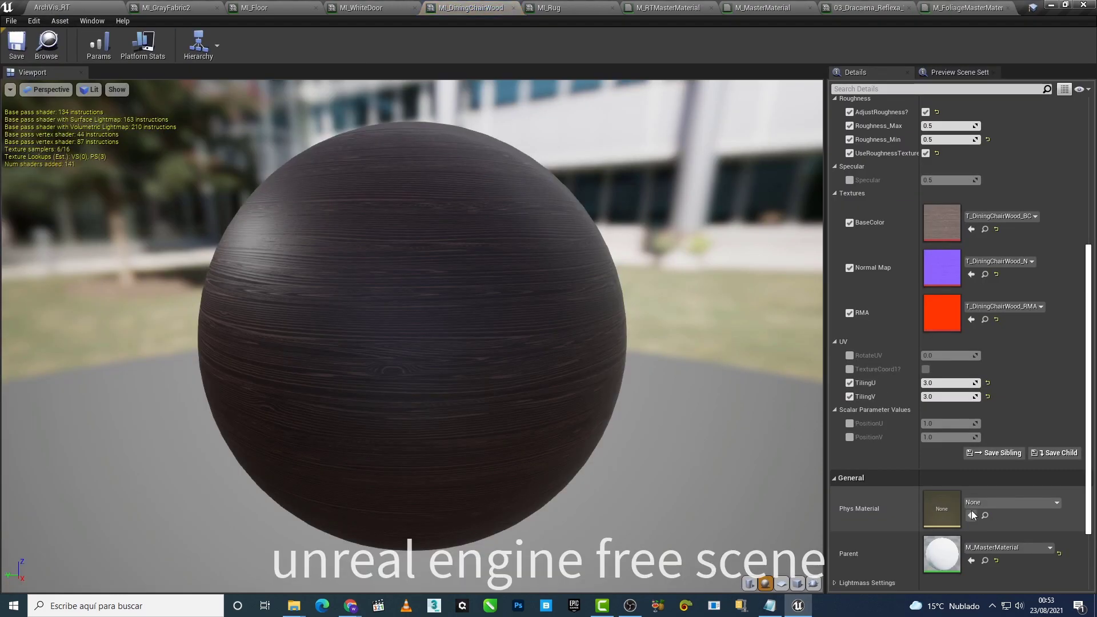
pyautogui.scroll(2, 971, 510)
pyautogui.scroll(3, 965, 259)
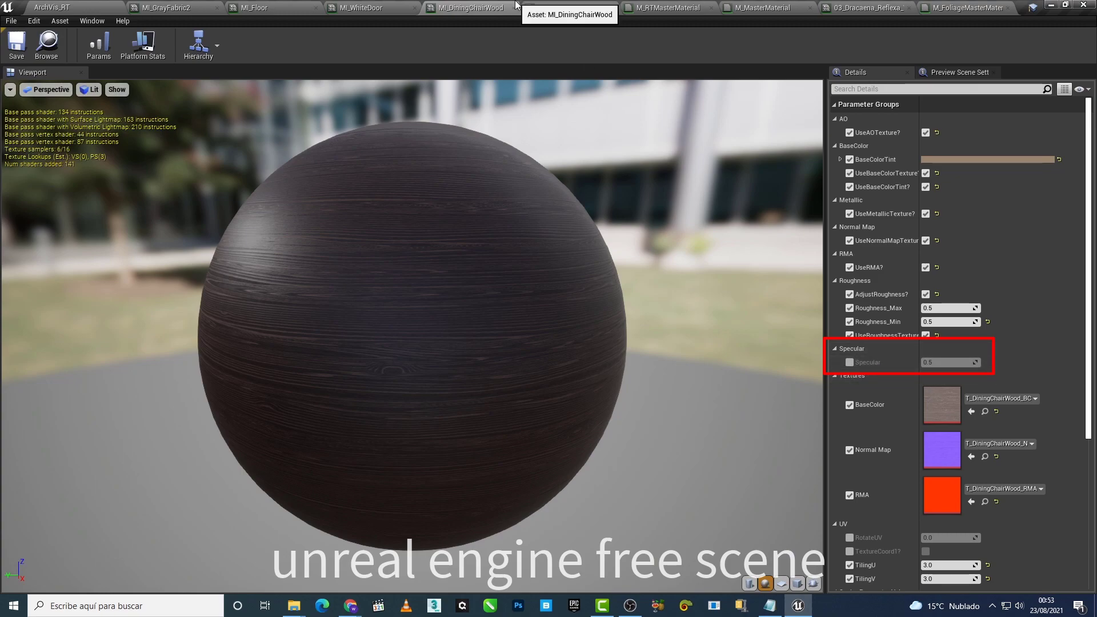
# Step: Open the rug's MI_Rug instance and its parent M_RTMasterMaterial graph
pyautogui.click(78, 5)
pyautogui.click(606, 400)
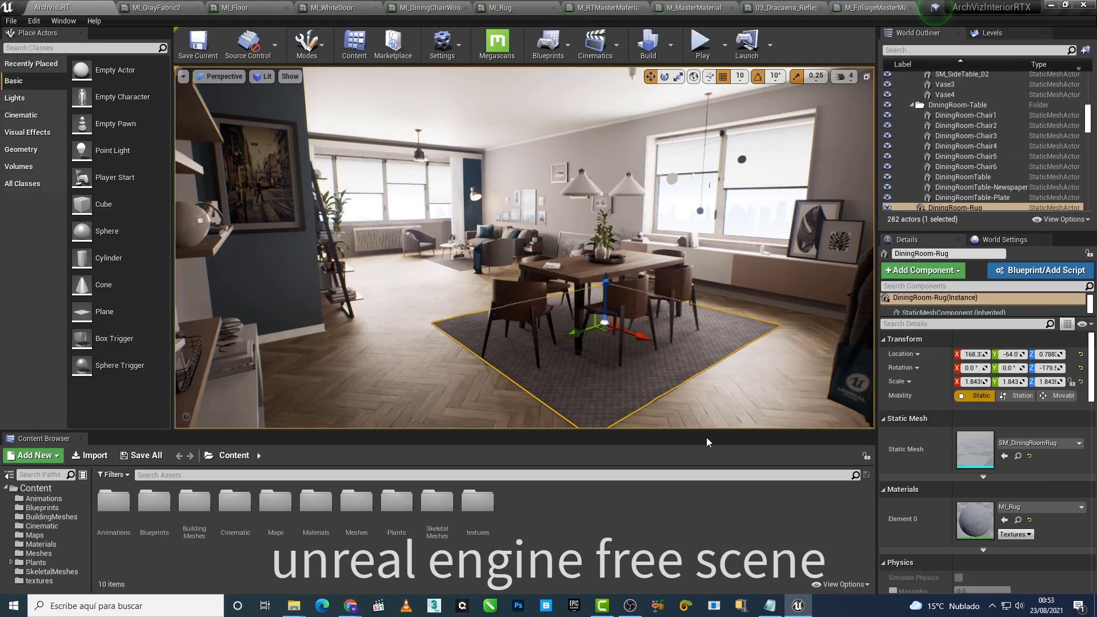
pyautogui.doubleClick(972, 517)
pyautogui.scroll(7, 935, 251)
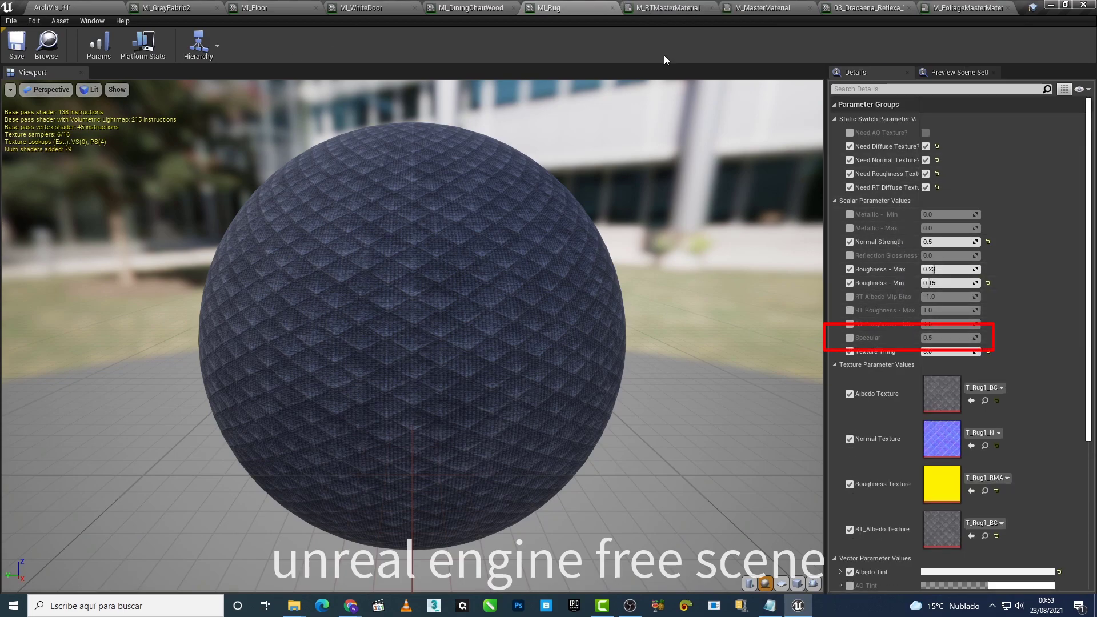
pyautogui.scroll(-8, 921, 457)
pyautogui.scroll(-2, 931, 461)
pyautogui.doubleClick(930, 461)
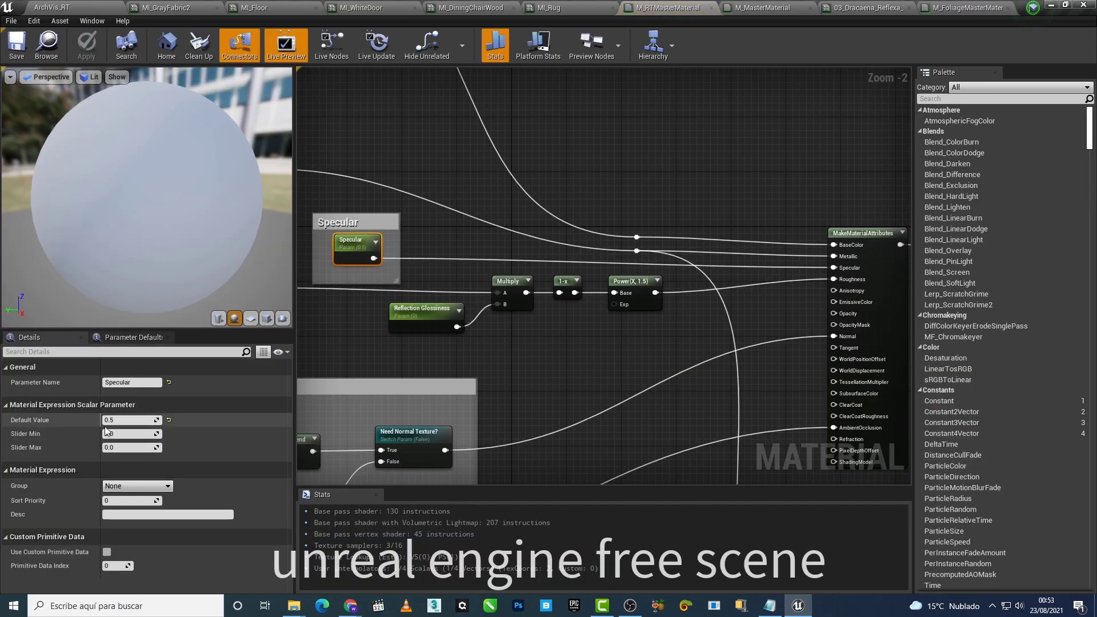
pyautogui.click(558, 8)
# Step: Open MI_DiningChairWood's parent M_MasterMaterial, then the Dracaena plant's 03_Dracaena_Reflexa instance
pyautogui.click(471, 8)
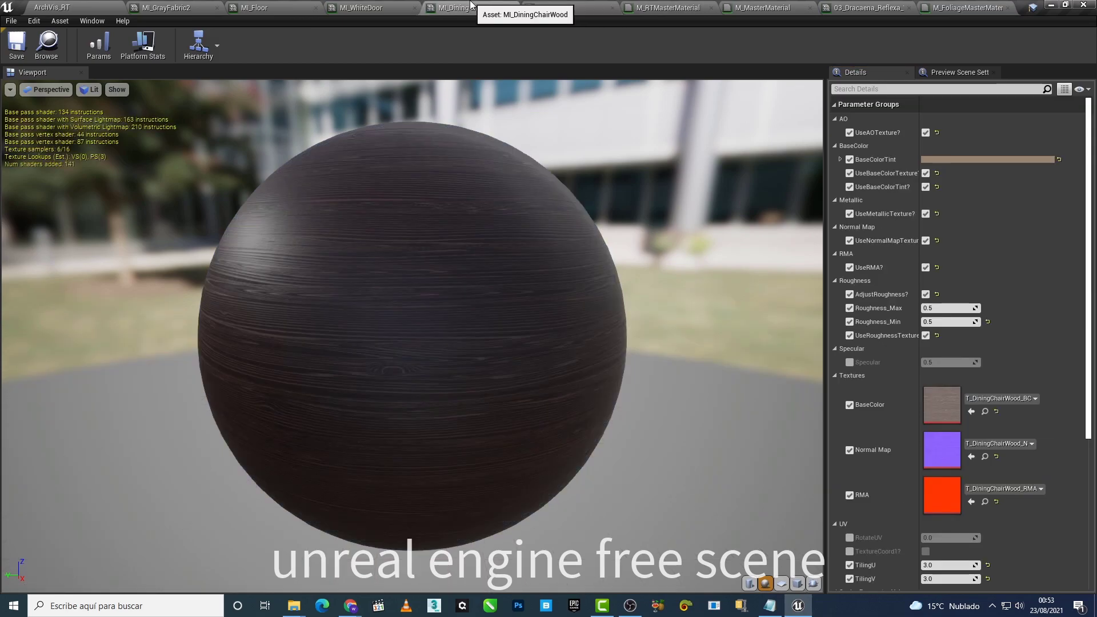
pyautogui.scroll(-5, 996, 537)
pyautogui.doubleClick(946, 478)
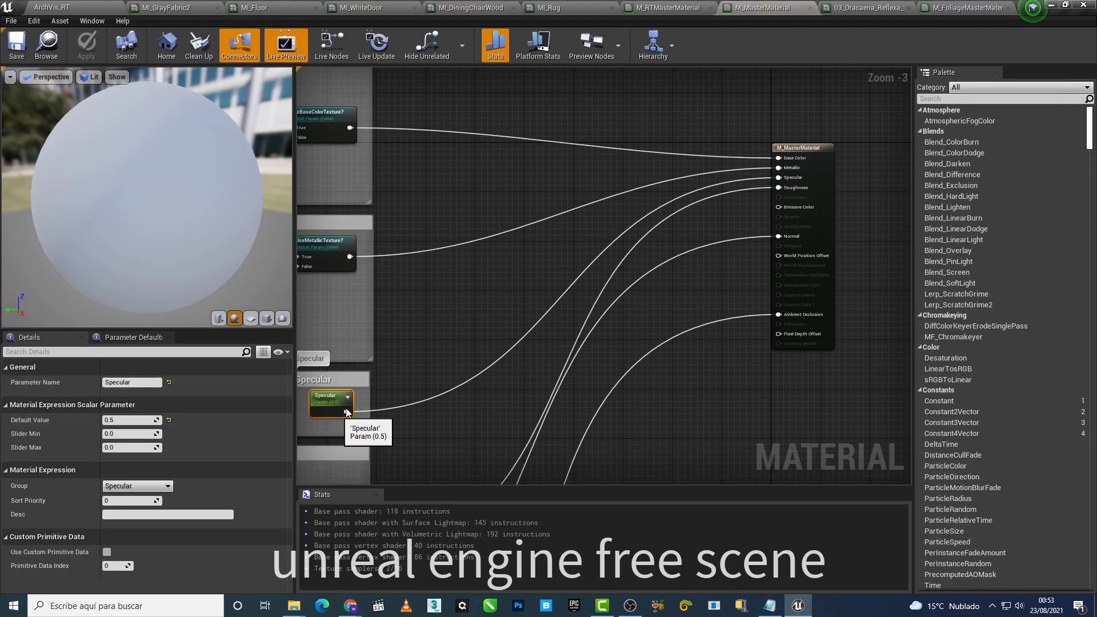
pyautogui.click(103, 5)
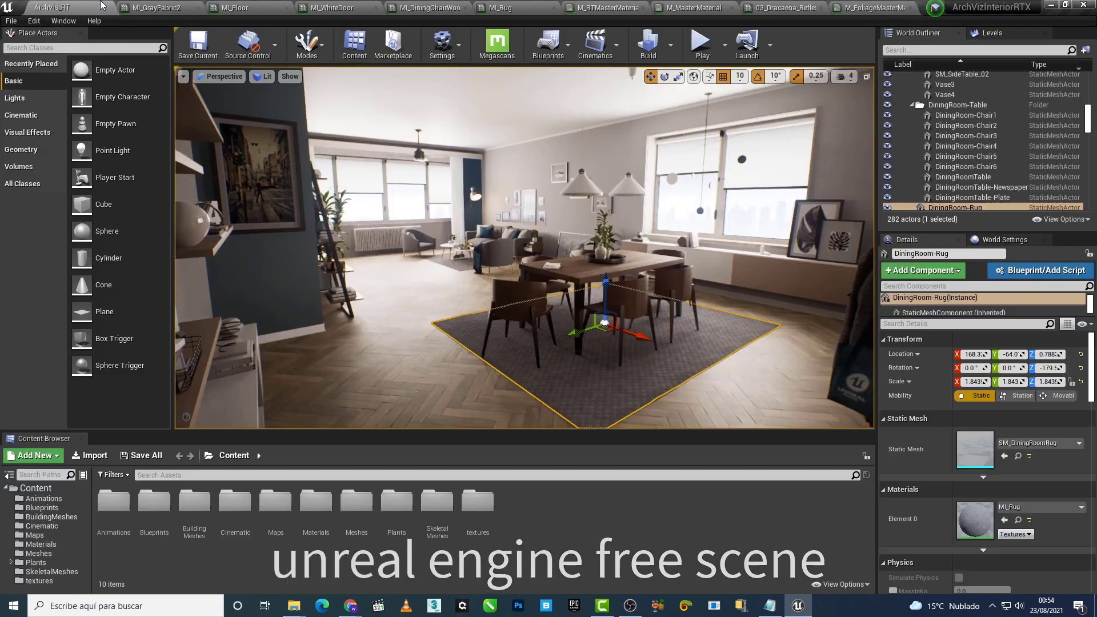
pyautogui.click(339, 204)
pyautogui.doubleClick(973, 519)
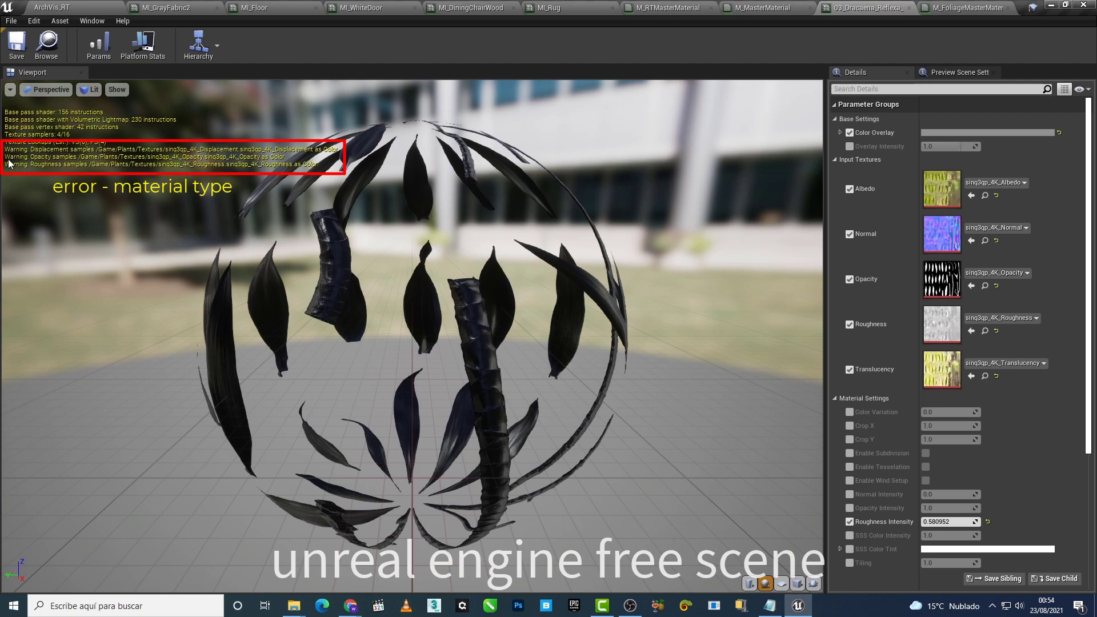
pyautogui.scroll(-2, 985, 389)
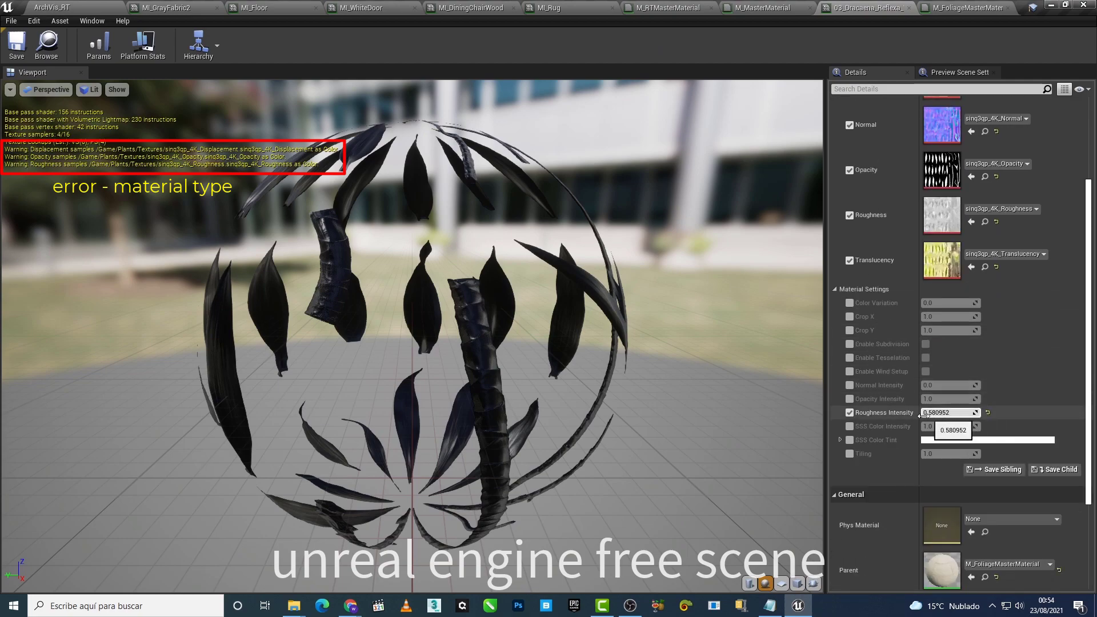
pyautogui.scroll(2, 848, 405)
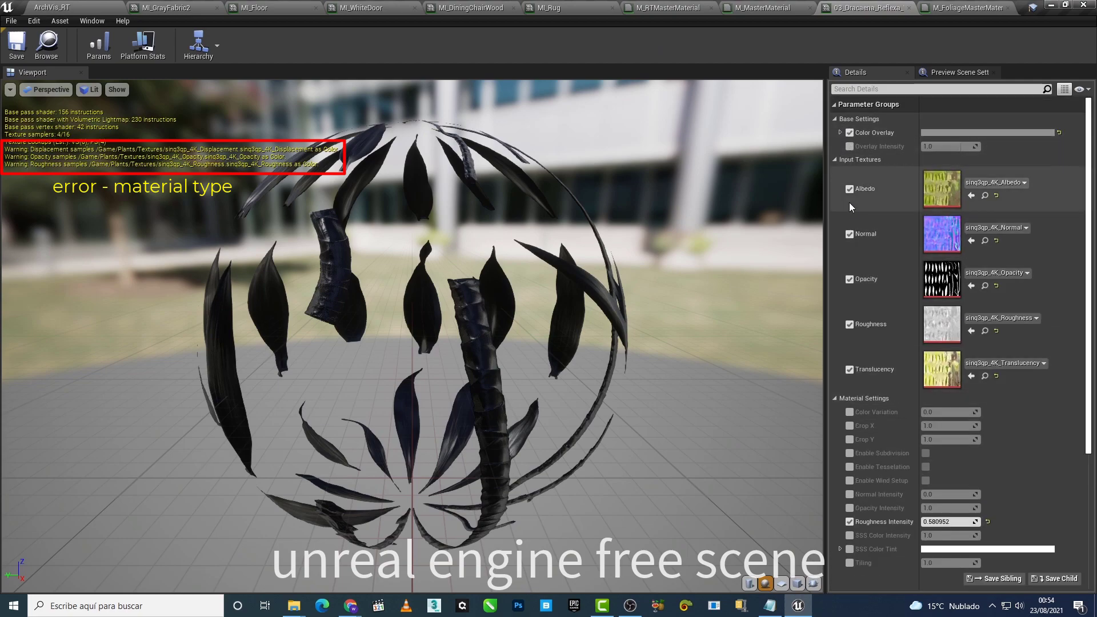
pyautogui.scroll(-1, 866, 393)
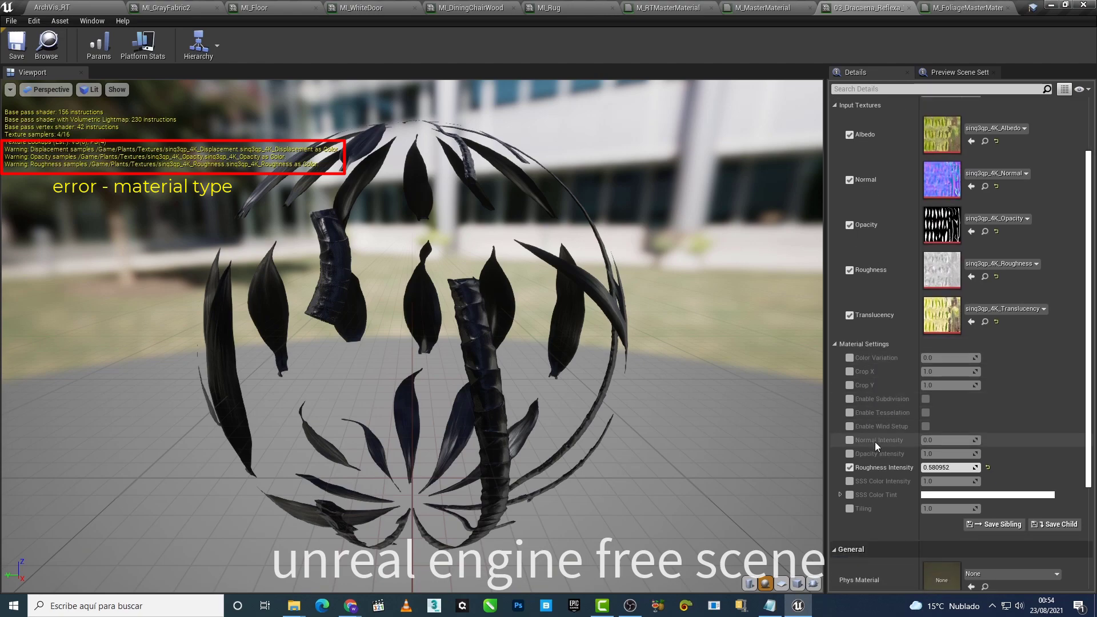
pyautogui.scroll(-2, 873, 522)
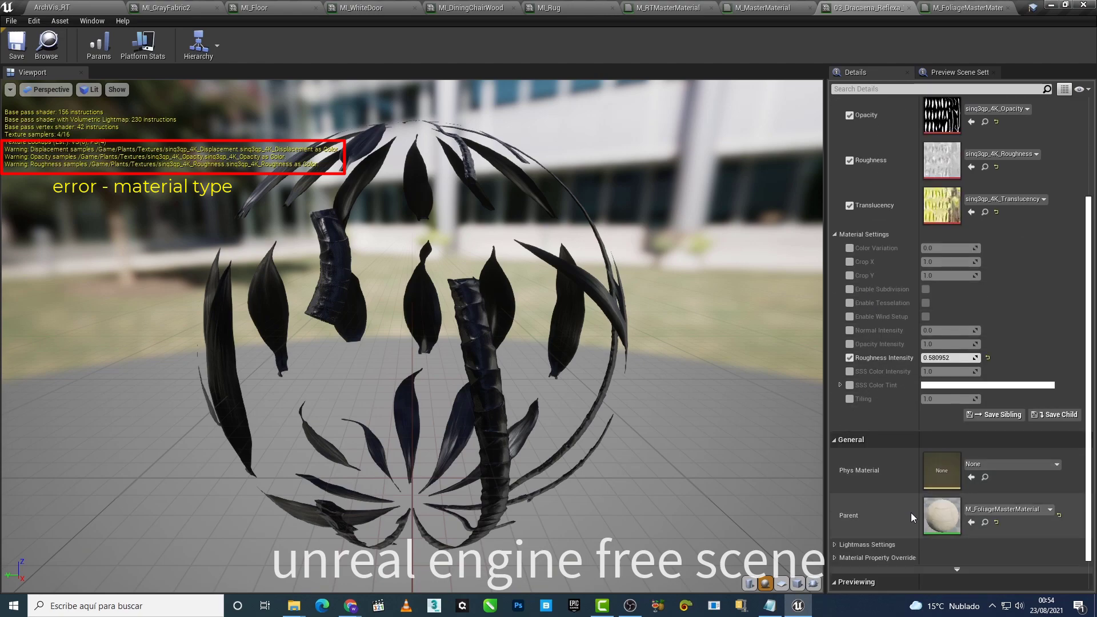
pyautogui.doubleClick(938, 513)
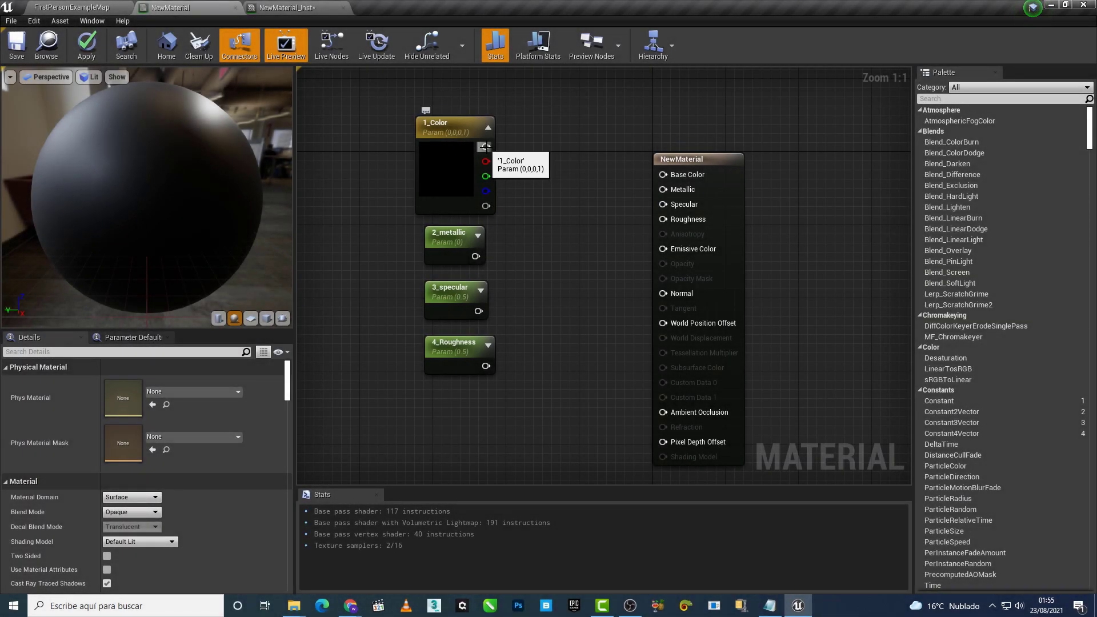
# Step: Wire 1_Color, 2_metallic and 4_Roughness into Base Color, Metallic and Roughness, then apply
pyautogui.moveTo(485, 146); pyautogui.dragTo(662, 174)
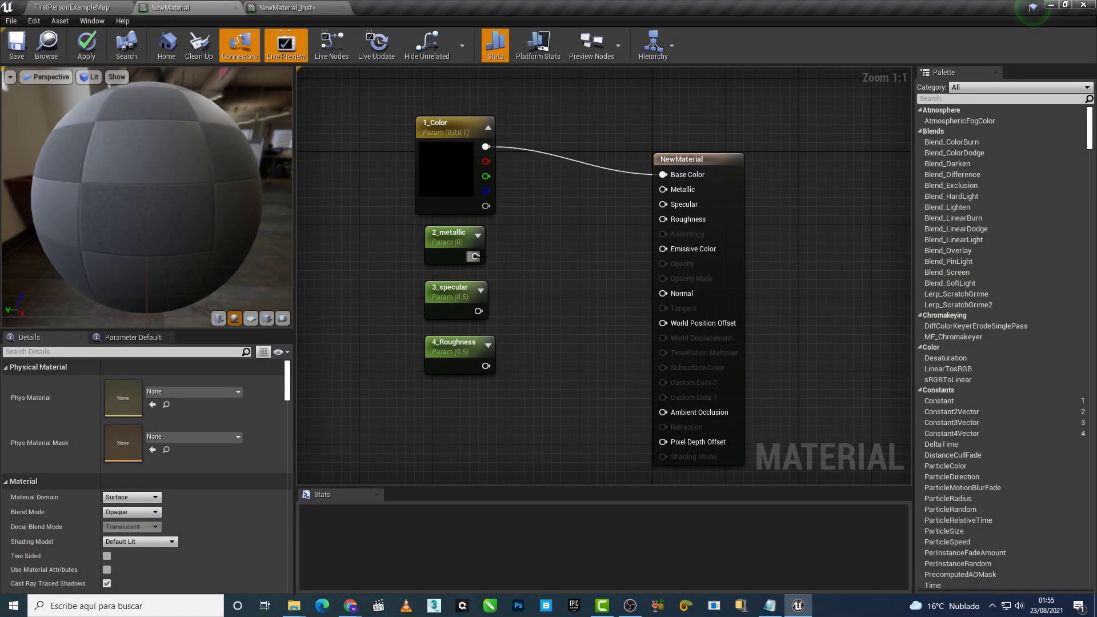
pyautogui.moveTo(475, 256); pyautogui.dragTo(662, 189)
pyautogui.moveTo(486, 365); pyautogui.dragTo(663, 218)
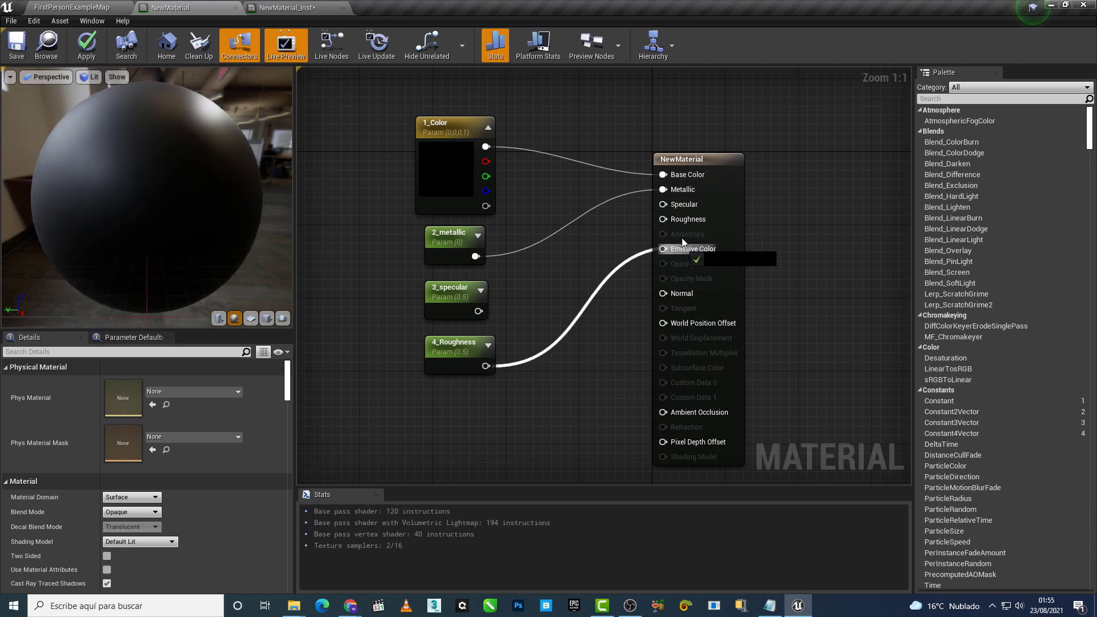
pyautogui.click(86, 45)
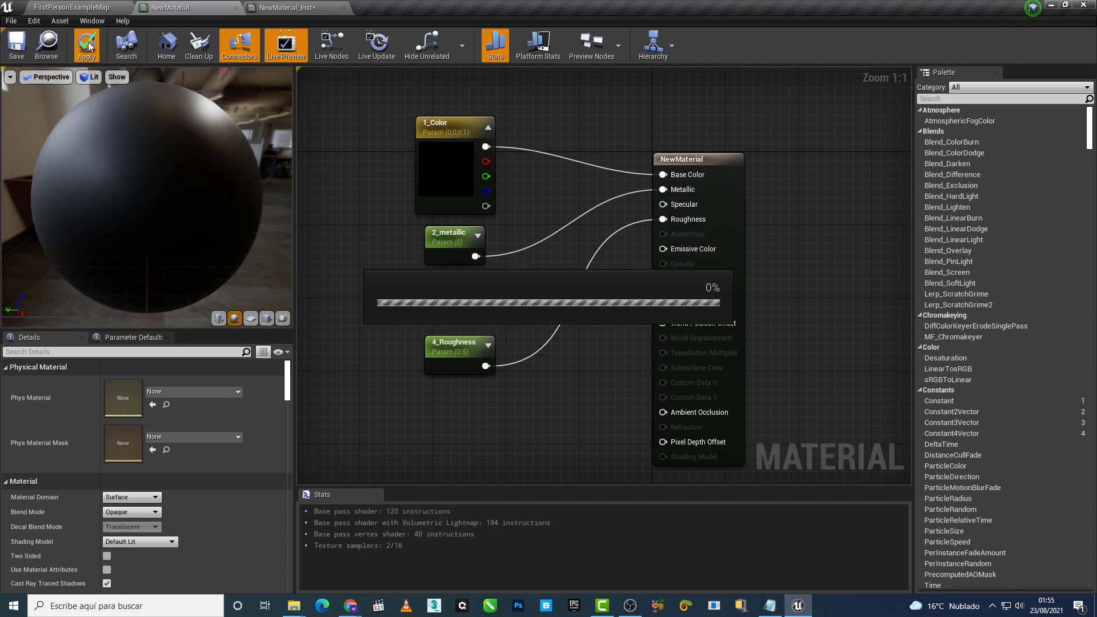
# Step: Connect 3_specular to the Specular input, then apply and save NewMaterial
pyautogui.click(247, 8)
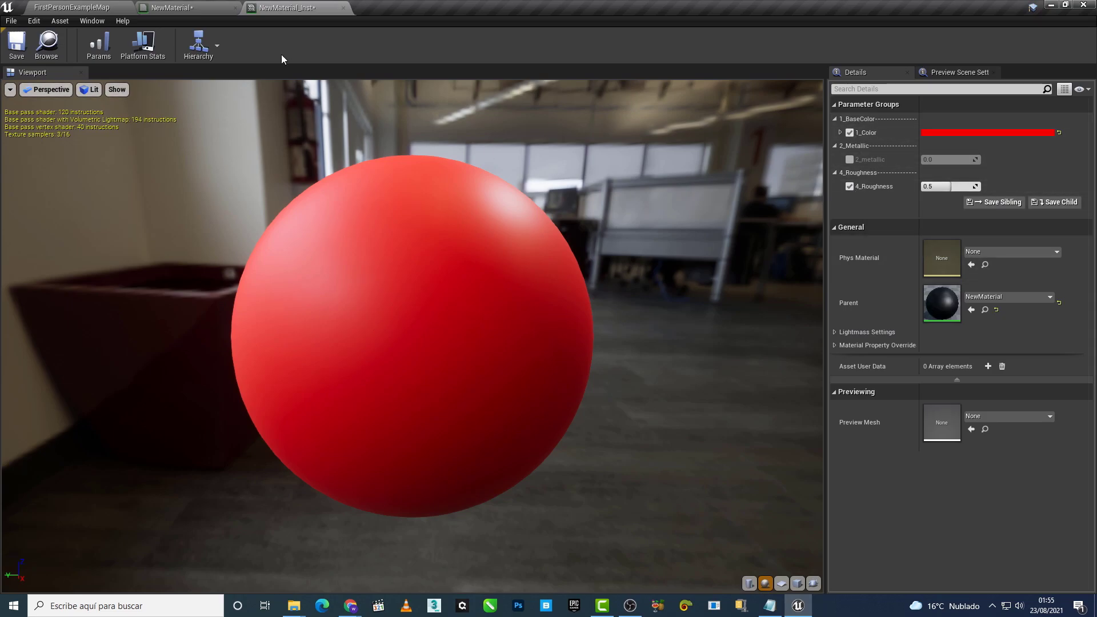
pyautogui.click(194, 7)
pyautogui.moveTo(478, 310); pyautogui.dragTo(676, 208)
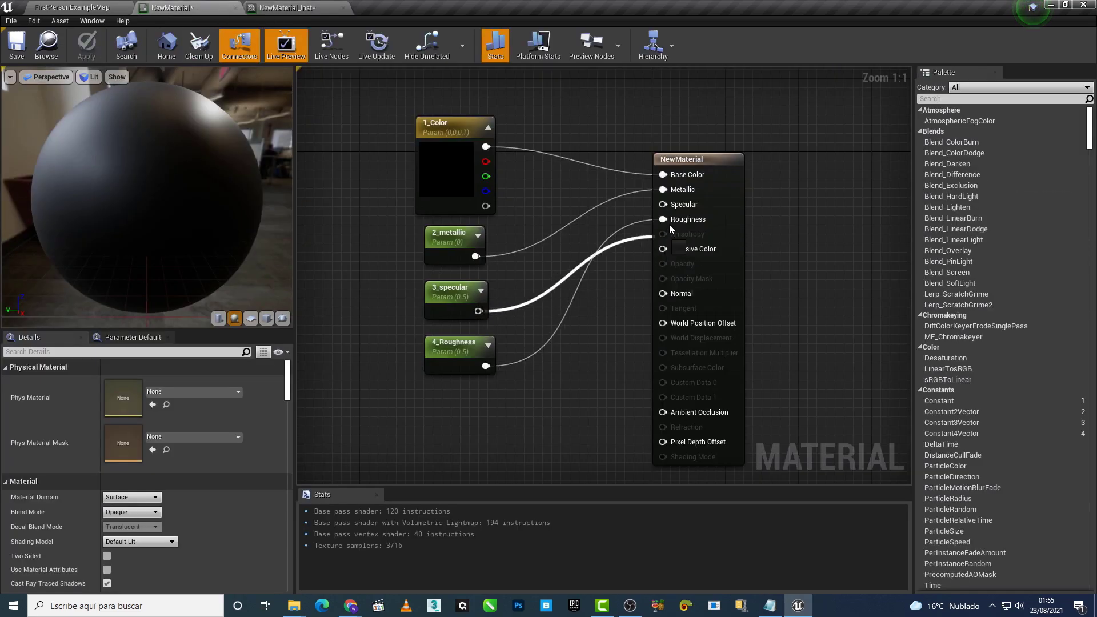
pyautogui.click(86, 44)
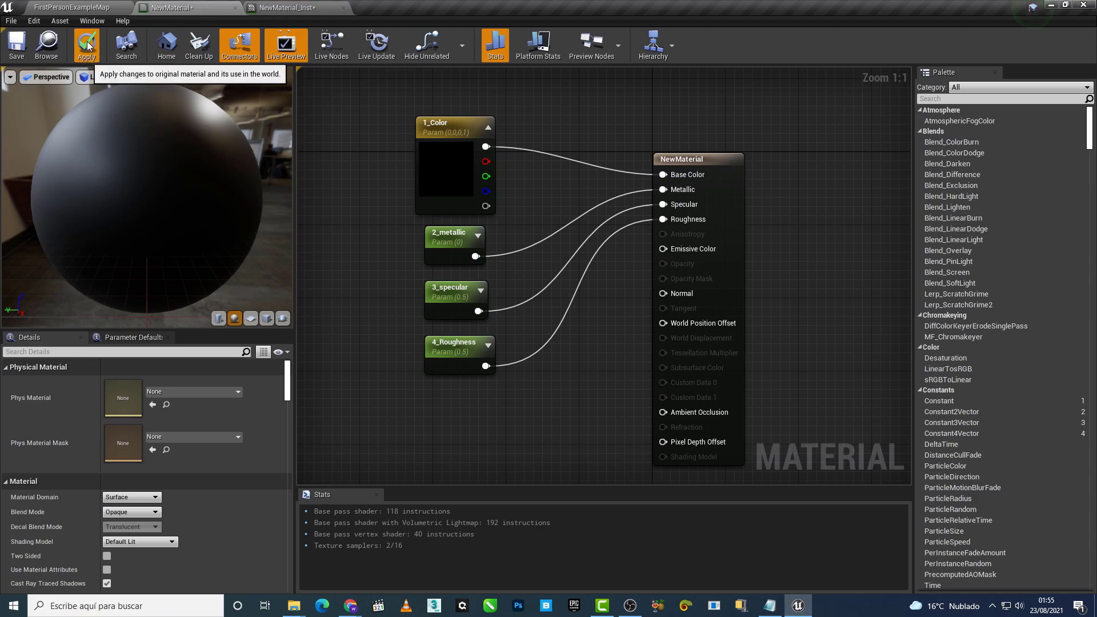
pyautogui.click(20, 55)
# Step: In NewMaterial_Inst, set 3_specular to 0.5, then raise it to 1.0
pyautogui.click(285, 7)
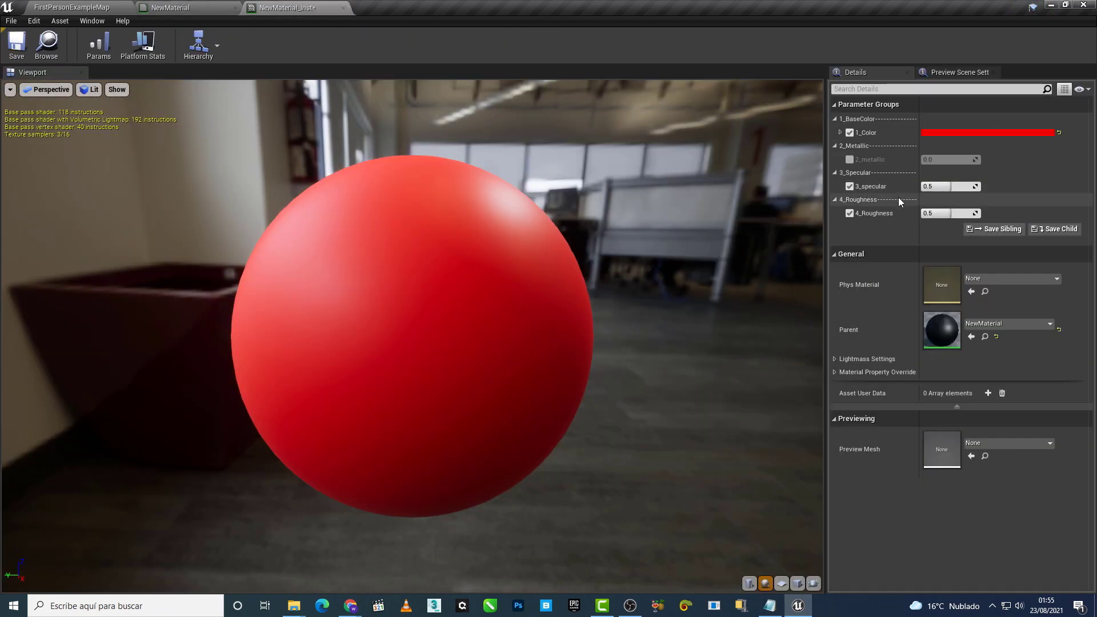
pyautogui.write('0.5')
pyautogui.press('Return')
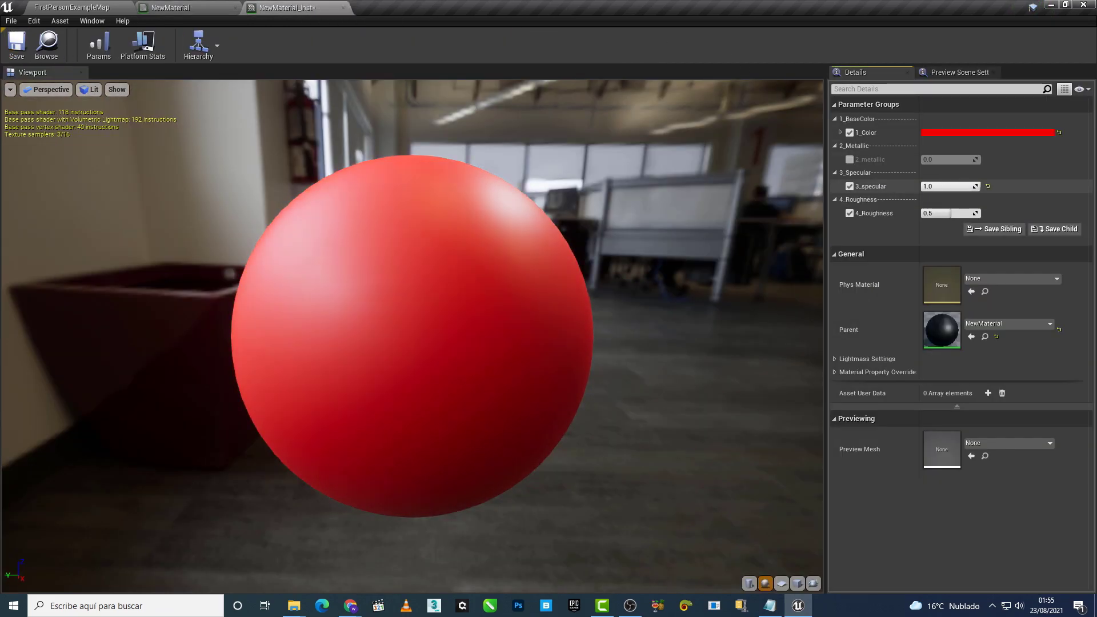
pyautogui.moveTo(960, 187)
pyautogui.mouseDown()
pyautogui.moveTo(1006, 187)
pyautogui.moveTo(946, 186)
pyautogui.mouseUp()
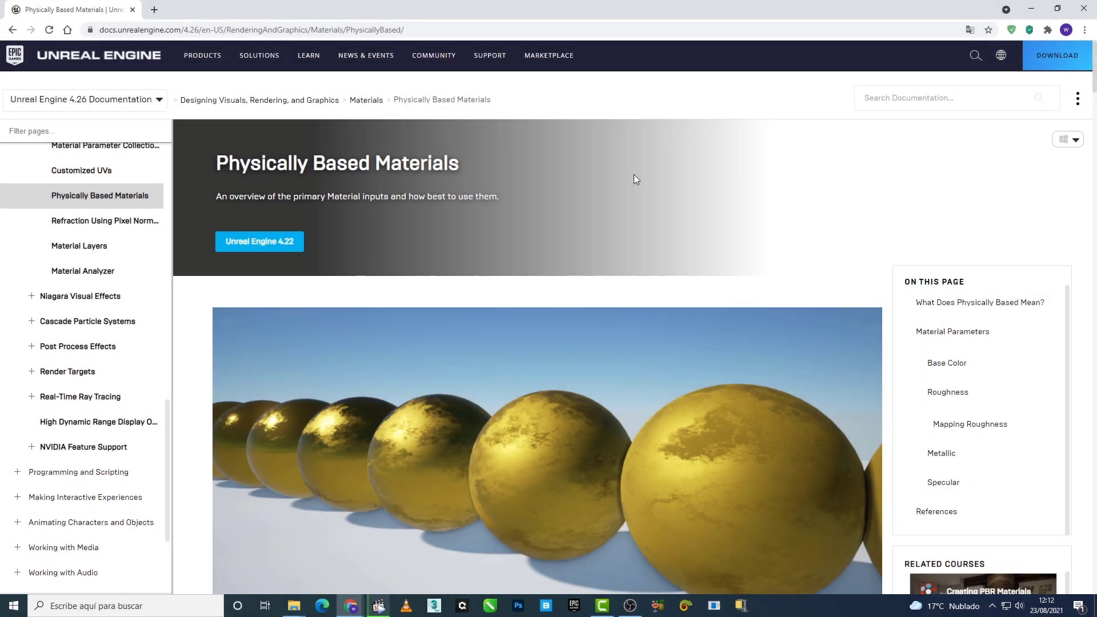
# Step: Scroll the Physically Based Materials docs past Base Color and Roughness to the Metallic section
pyautogui.scroll(-4, 634, 179)
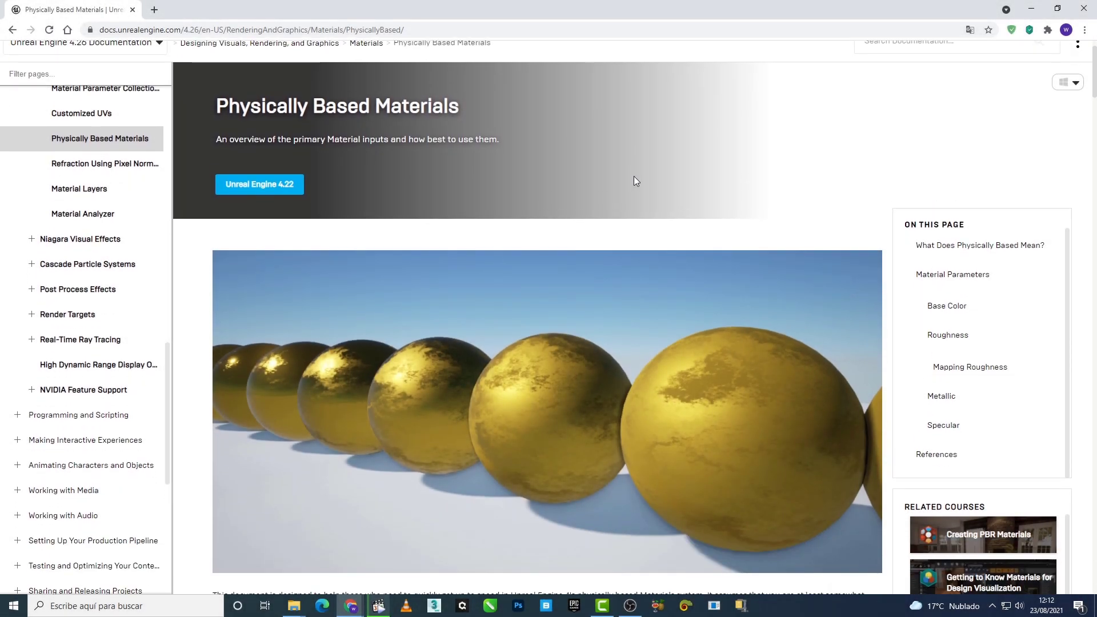
pyautogui.scroll(-2, 633, 186)
pyautogui.scroll(-2, 633, 187)
pyautogui.scroll(-2, 631, 186)
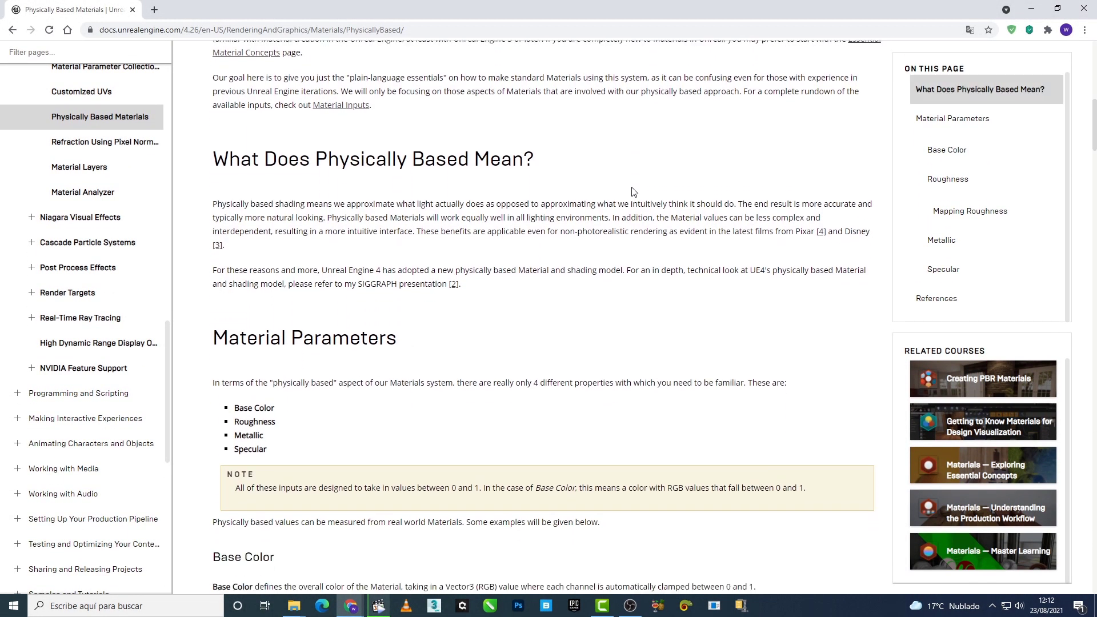
pyautogui.scroll(-3, 632, 187)
pyautogui.scroll(-4, 632, 188)
pyautogui.scroll(-2, 633, 187)
pyautogui.scroll(-3, 633, 188)
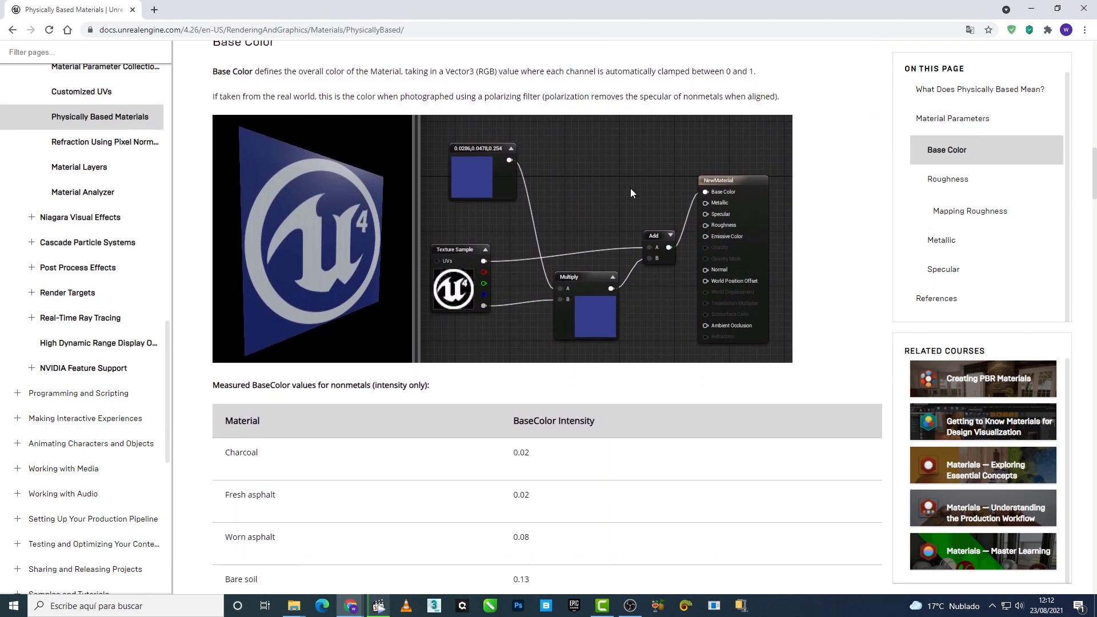
pyautogui.scroll(-2, 632, 188)
pyautogui.scroll(-1, 632, 193)
pyautogui.scroll(-4, 633, 193)
pyautogui.scroll(-1, 633, 193)
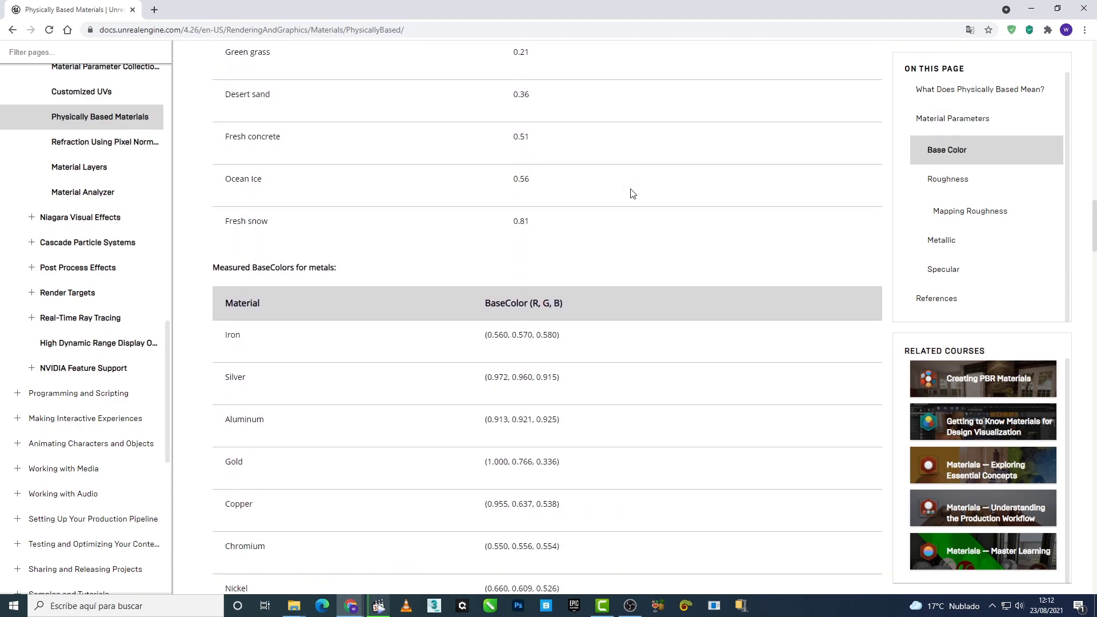
pyautogui.scroll(-4, 632, 193)
pyautogui.scroll(-4, 633, 193)
pyautogui.scroll(-3, 632, 193)
pyautogui.scroll(-4, 632, 193)
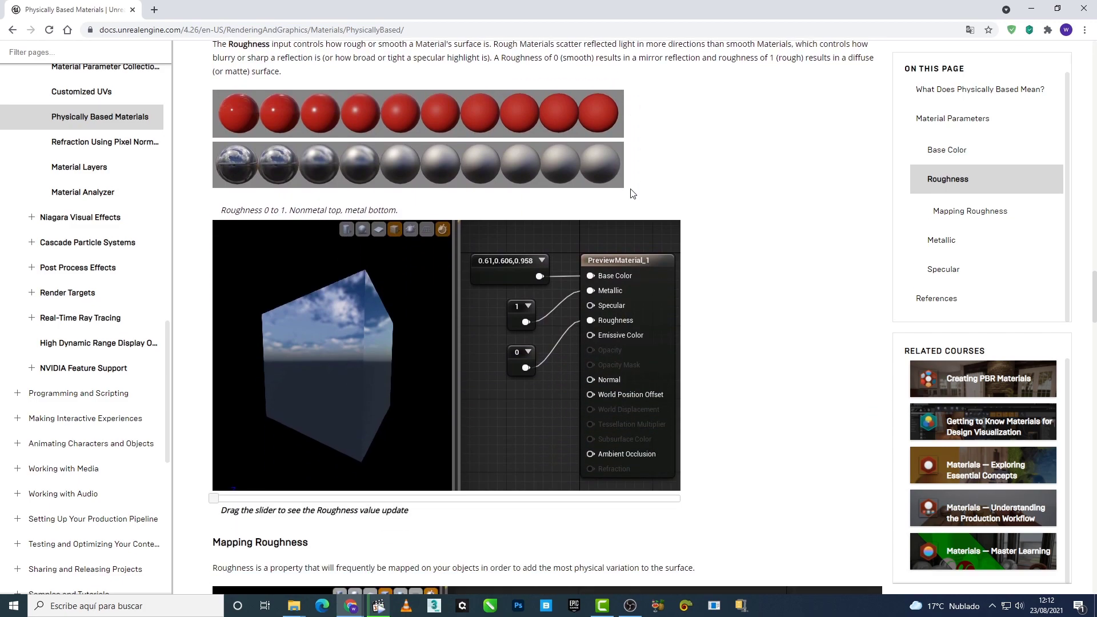
pyautogui.scroll(-1, 632, 194)
pyautogui.scroll(-5, 631, 193)
pyautogui.scroll(-1, 631, 194)
pyautogui.scroll(-3, 631, 191)
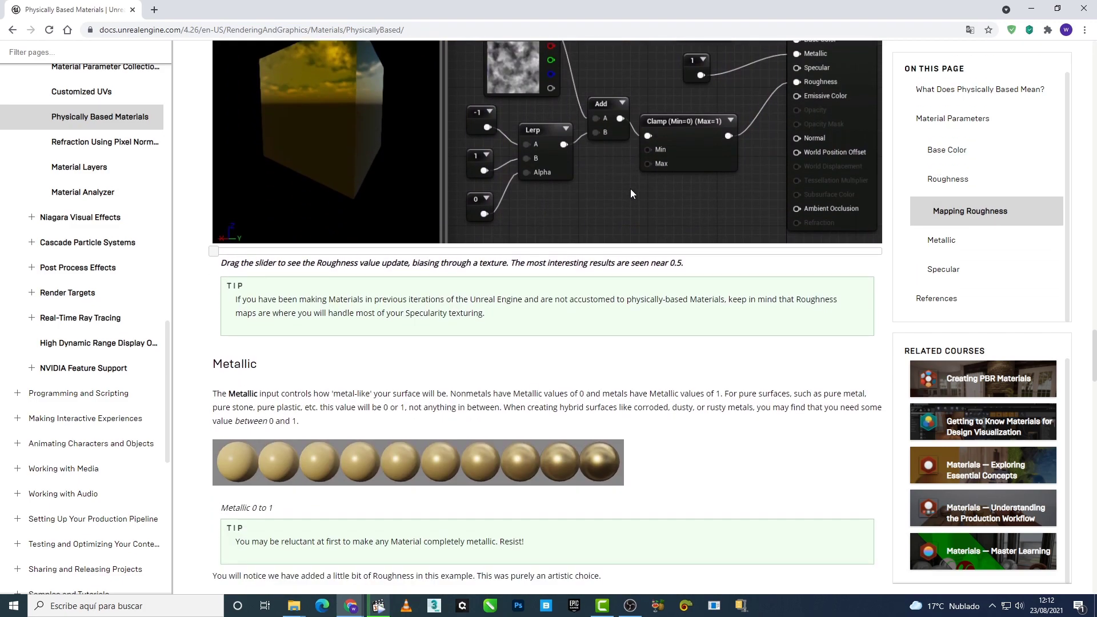
pyautogui.scroll(-4, 631, 189)
pyautogui.scroll(-3, 632, 192)
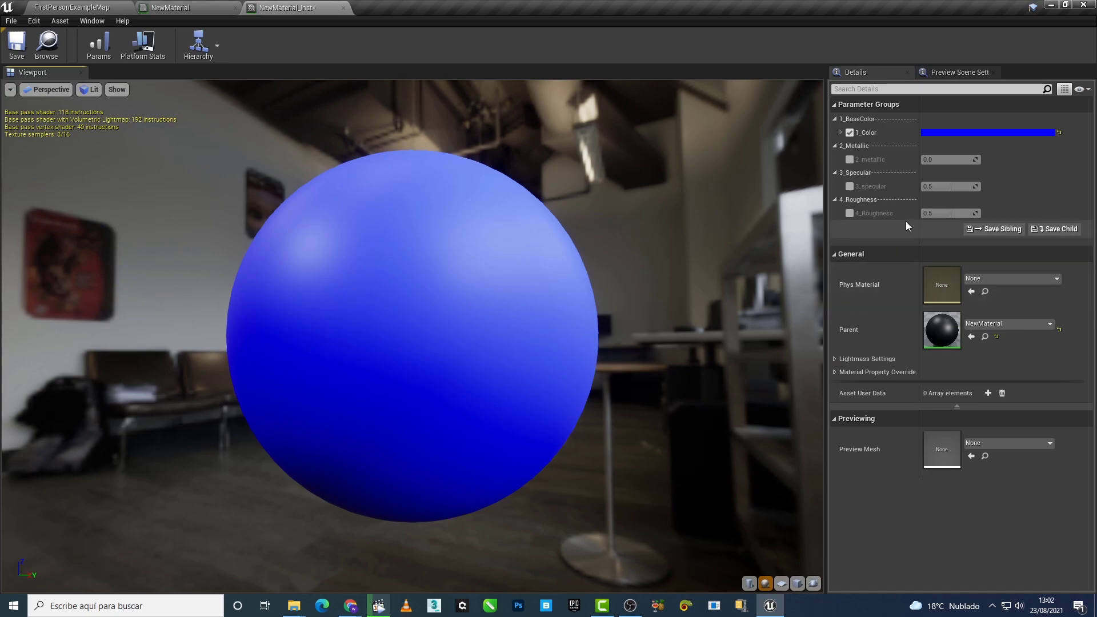
# Step: Enable the 2_metallic and 4_Roughness overrides, lower roughness and raise metallic to about 0.5
pyautogui.click(849, 159)
pyautogui.click(849, 213)
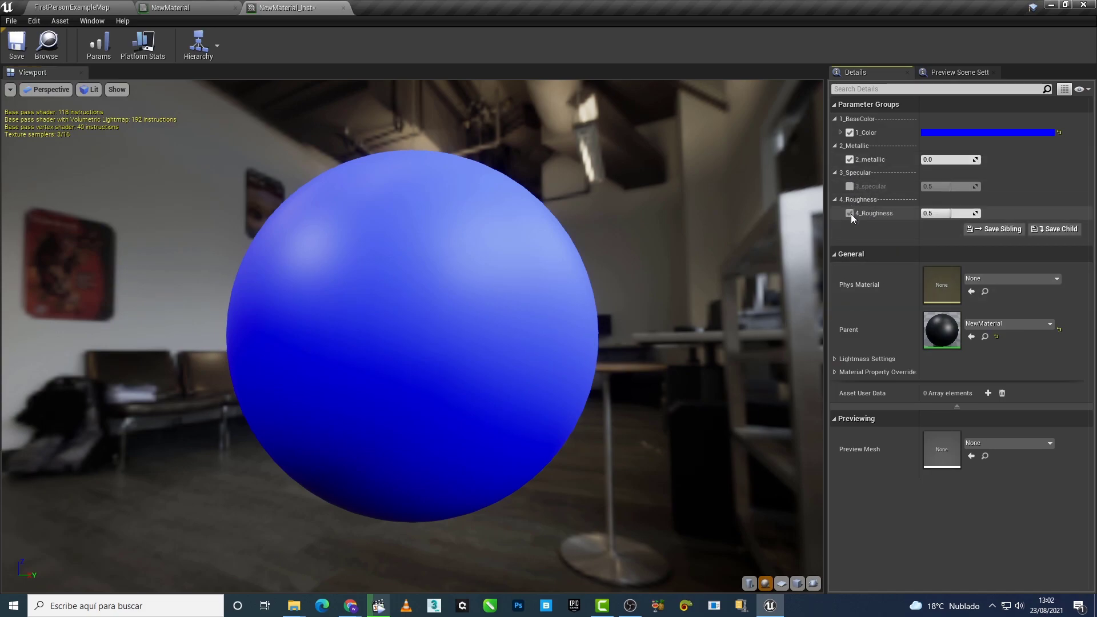
pyautogui.moveTo(950, 213); pyautogui.dragTo(933, 214)
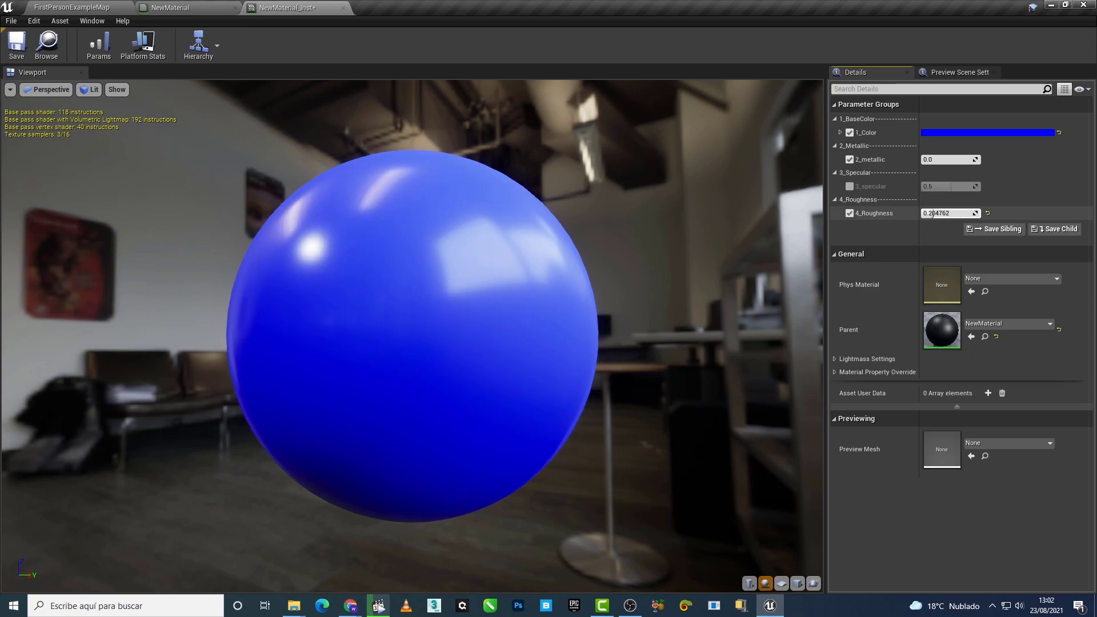
pyautogui.moveTo(931, 161)
pyautogui.mouseDown()
pyautogui.moveTo(951, 159)
pyautogui.moveTo(912, 166)
pyautogui.mouseUp()
# Step: Toggle the 2_metallic override on and off to compare, with metallic lowered to about 0.23
pyautogui.click(849, 160)
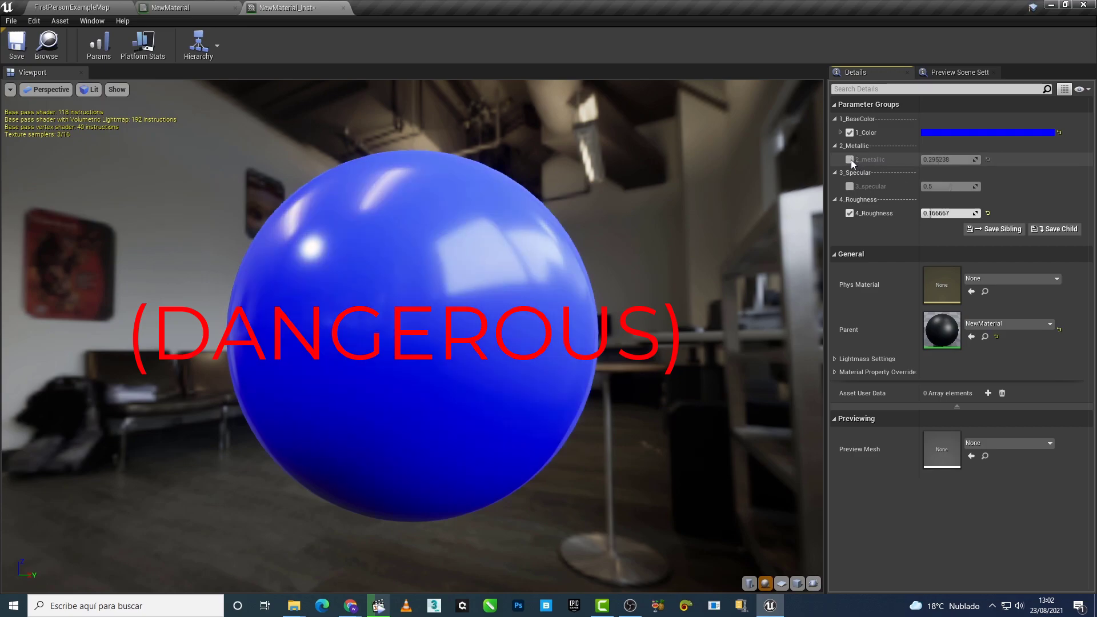
pyautogui.click(849, 160)
pyautogui.click(850, 160)
pyautogui.click(850, 160)
pyautogui.click(849, 160)
pyautogui.click(850, 160)
pyautogui.moveTo(948, 160); pyautogui.dragTo(934, 159)
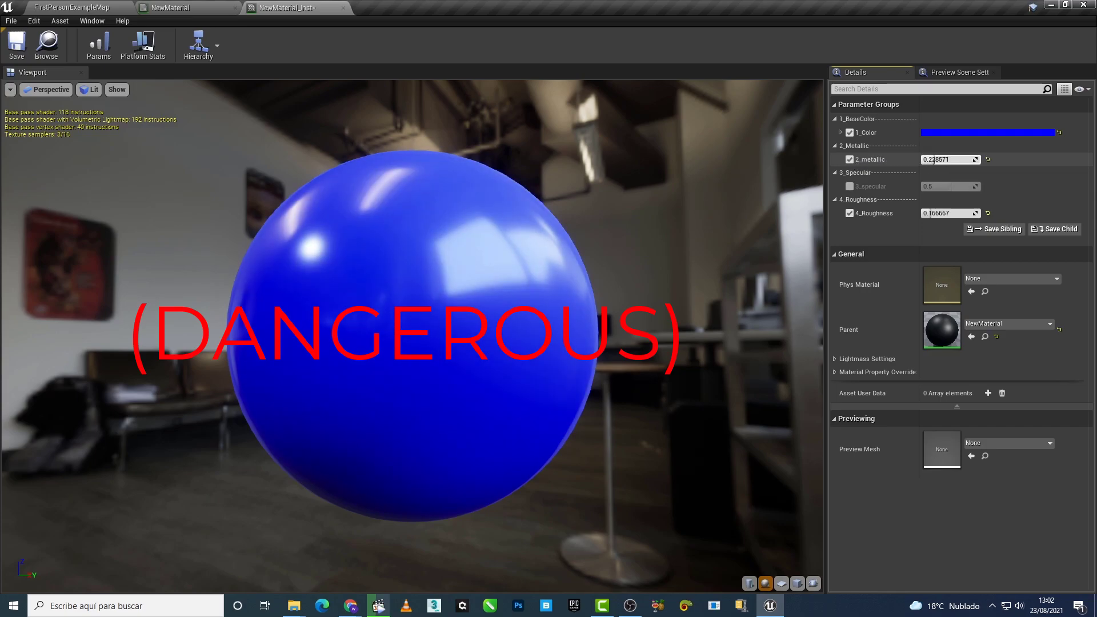
pyautogui.click(852, 161)
pyautogui.click(852, 160)
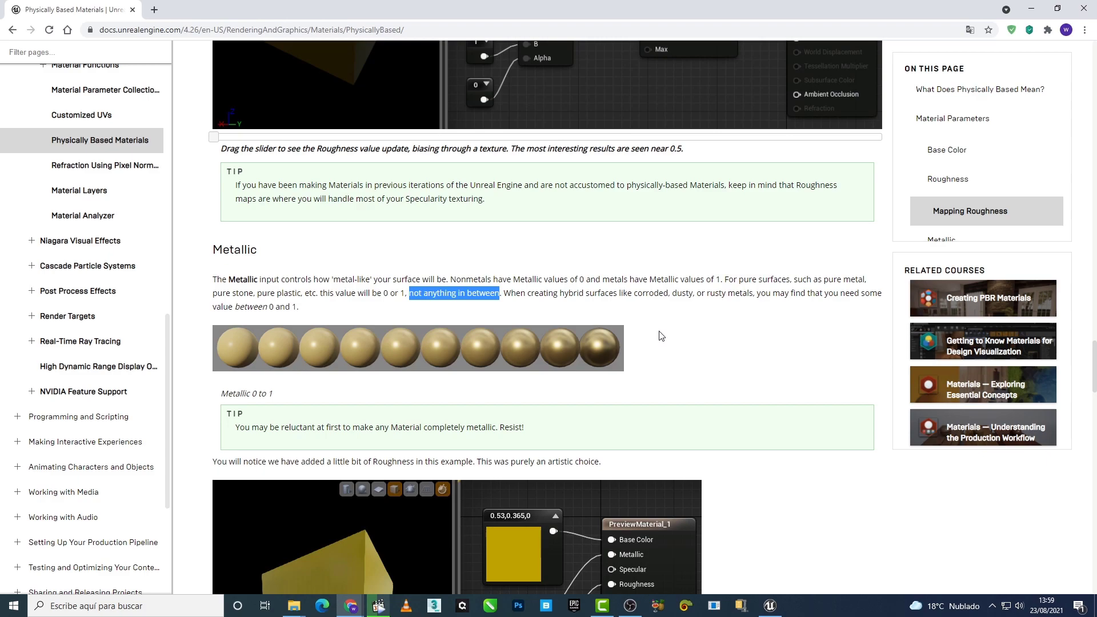
# Step: Scroll the Chrome docs to the Specular note that the default is 0.5, then minimise Chrome
pyautogui.scroll(-2, 659, 336)
pyautogui.scroll(-3, 660, 336)
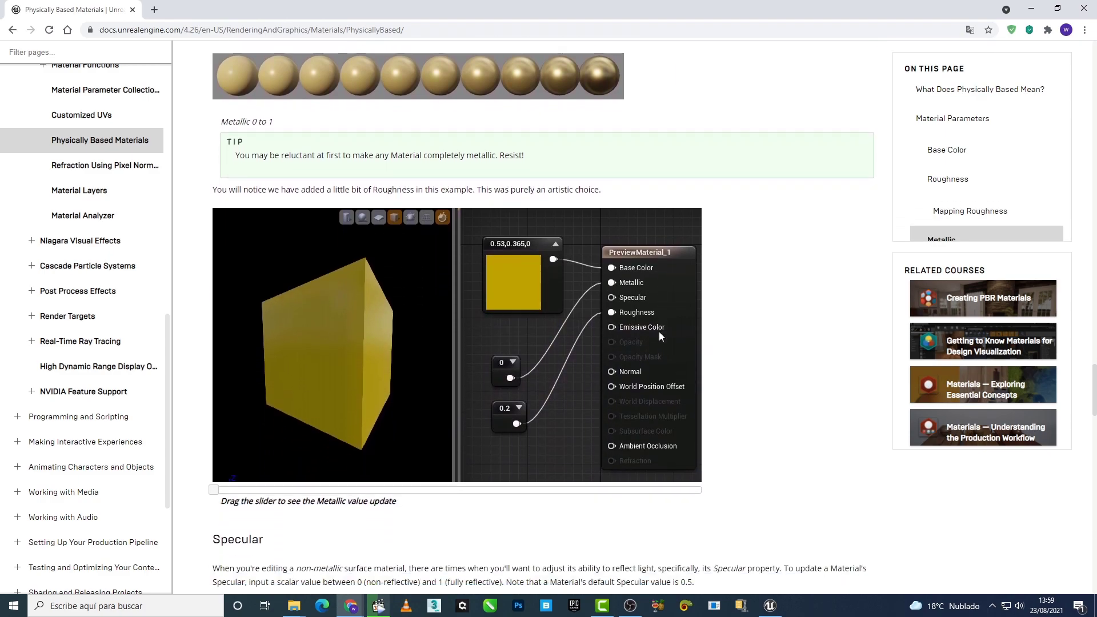
pyautogui.scroll(-3, 659, 336)
pyautogui.scroll(-3, 659, 336)
pyautogui.scroll(-1, 661, 336)
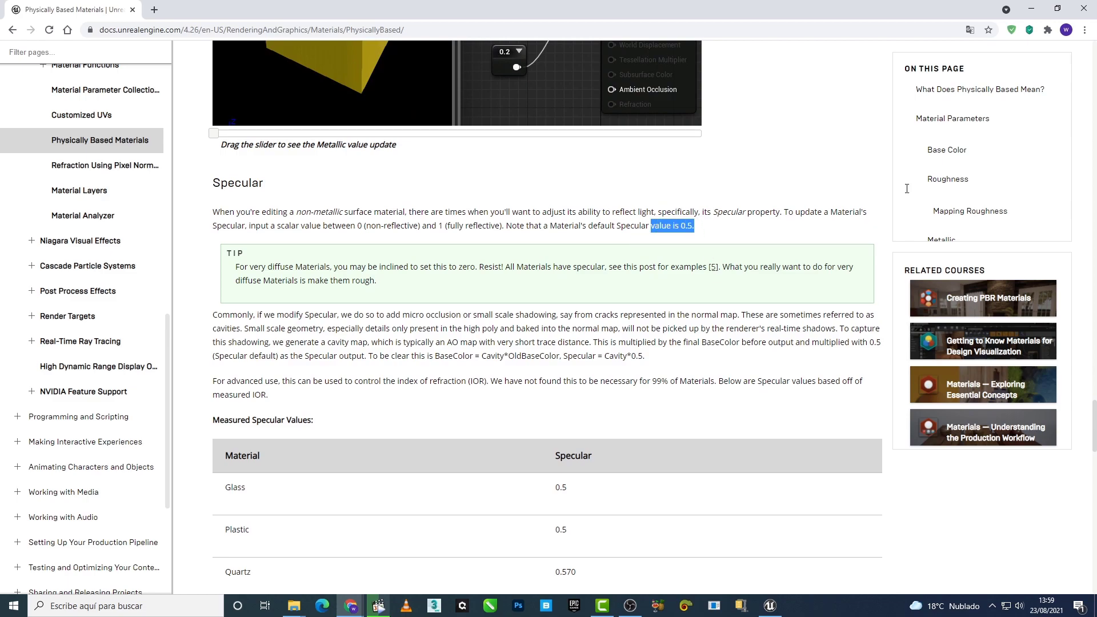
pyautogui.click(1032, 10)
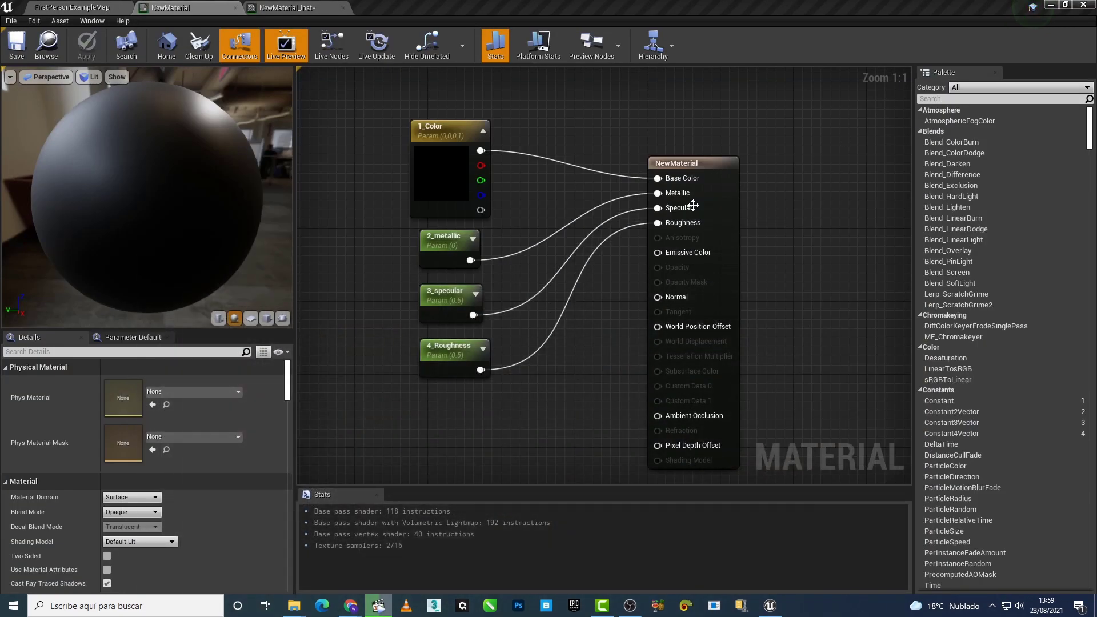
# Step: Check the Specular pin tooltip and the 0.5 defaults of 3_specular and 4_Roughness, then go to NewMaterial_Inst
pyautogui.moveTo(685, 208)
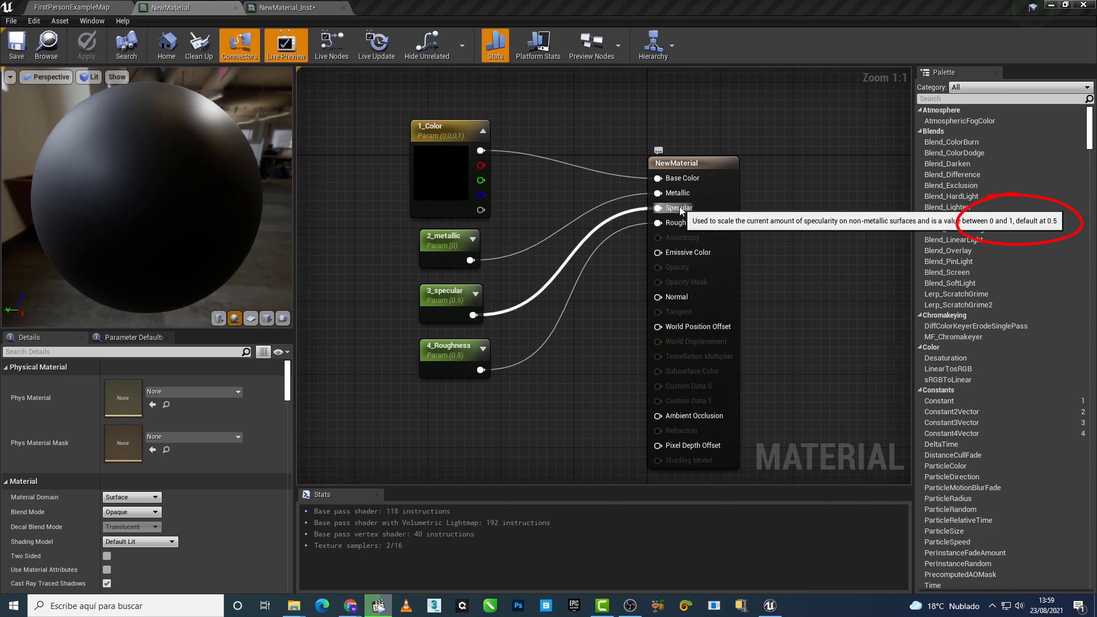
pyautogui.click(433, 312)
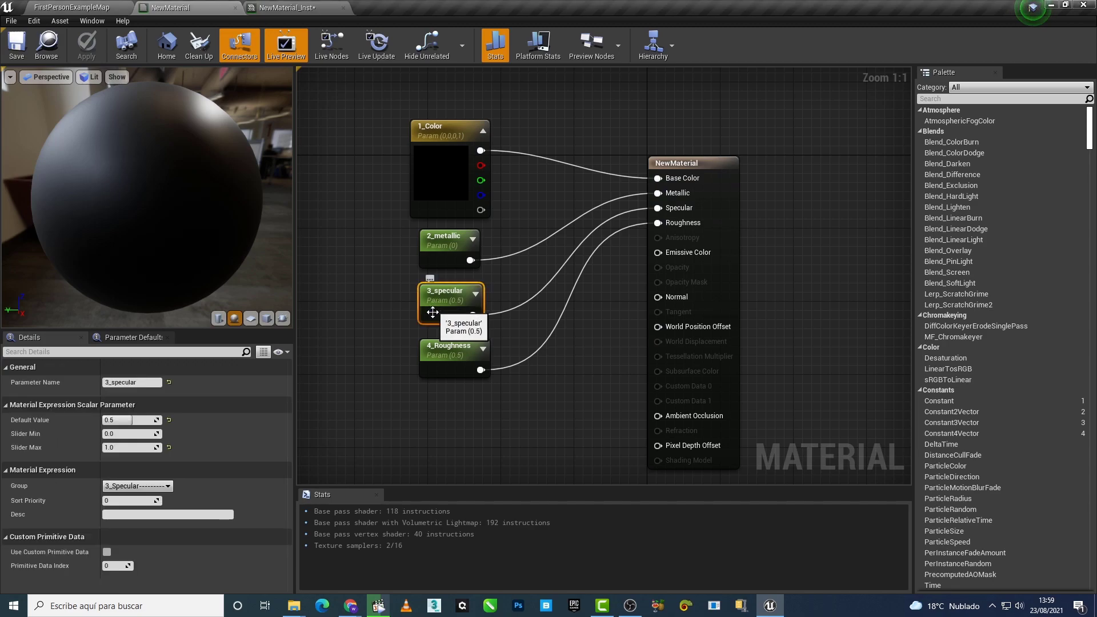
pyautogui.click(435, 364)
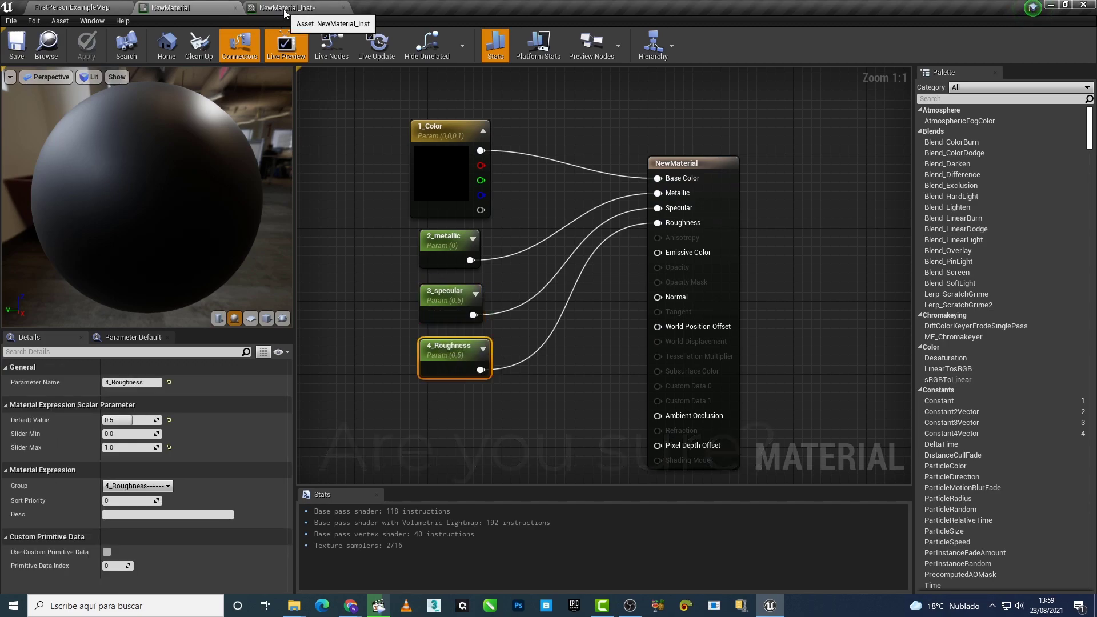
pyautogui.click(284, 10)
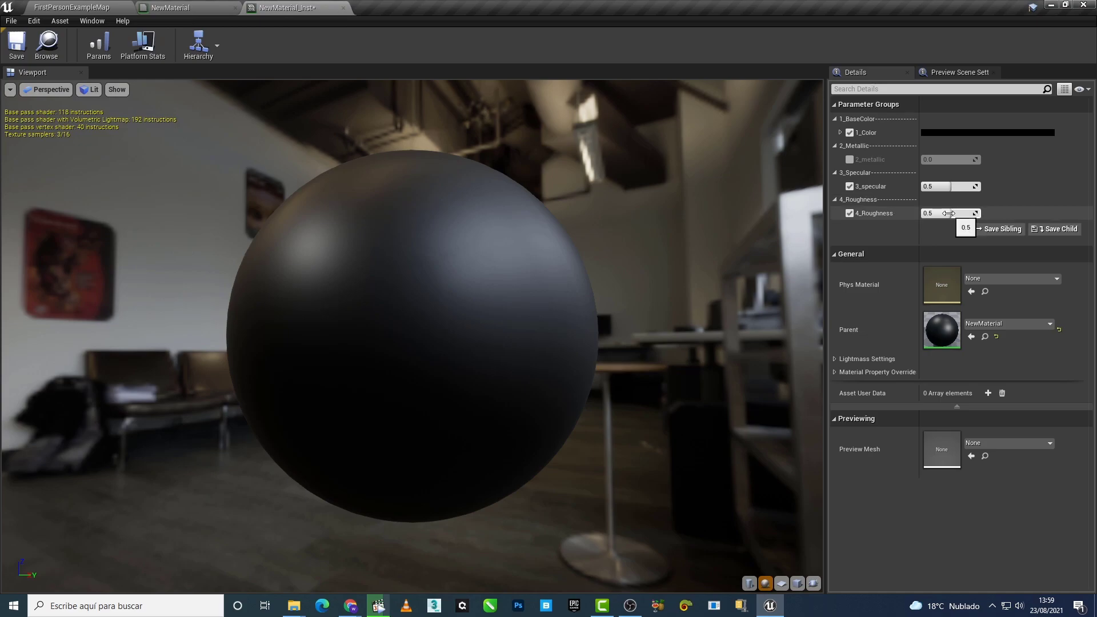
# Step: Sweep the instance's 4_Roughness from 0.0 up to fully matte, then reset it to 0.5
pyautogui.moveTo(948, 213); pyautogui.dragTo(902, 213)
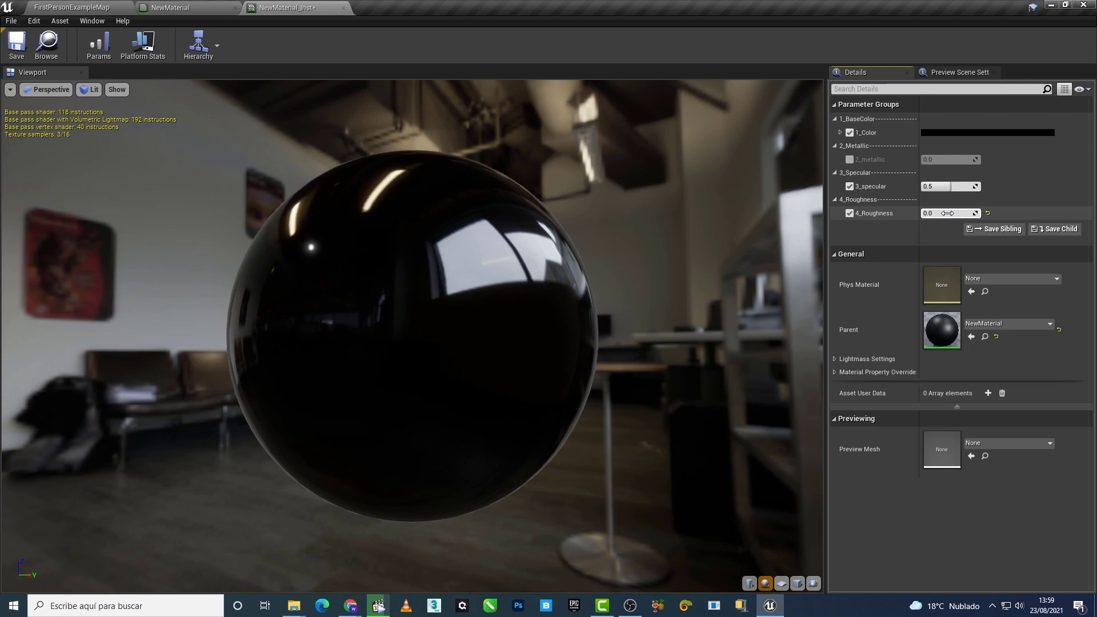
pyautogui.moveTo(947, 213); pyautogui.dragTo(994, 213)
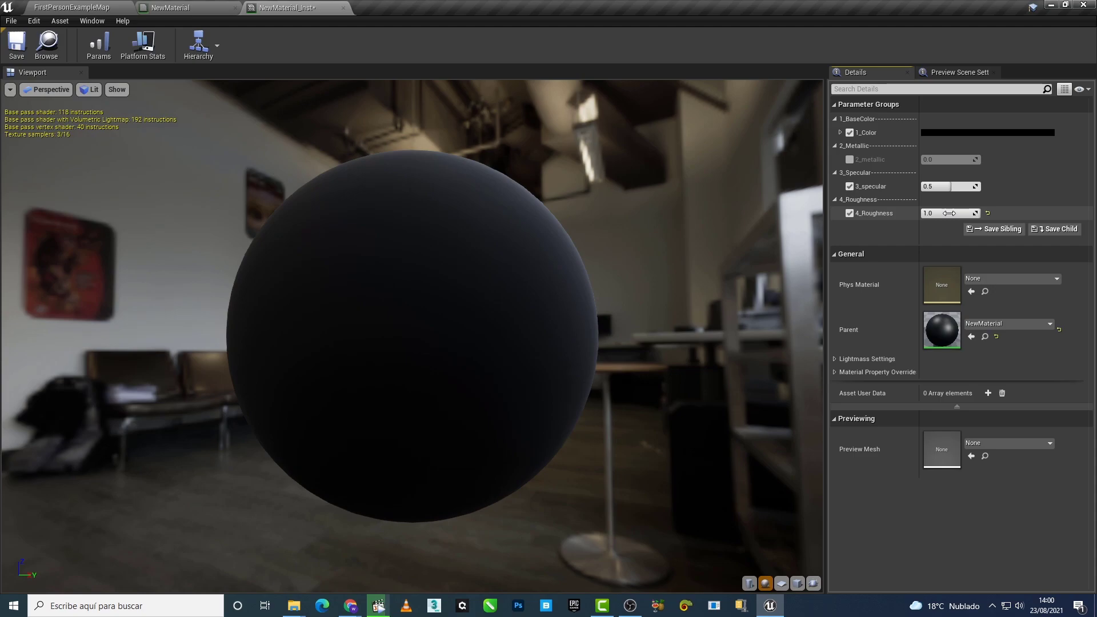
pyautogui.click(988, 213)
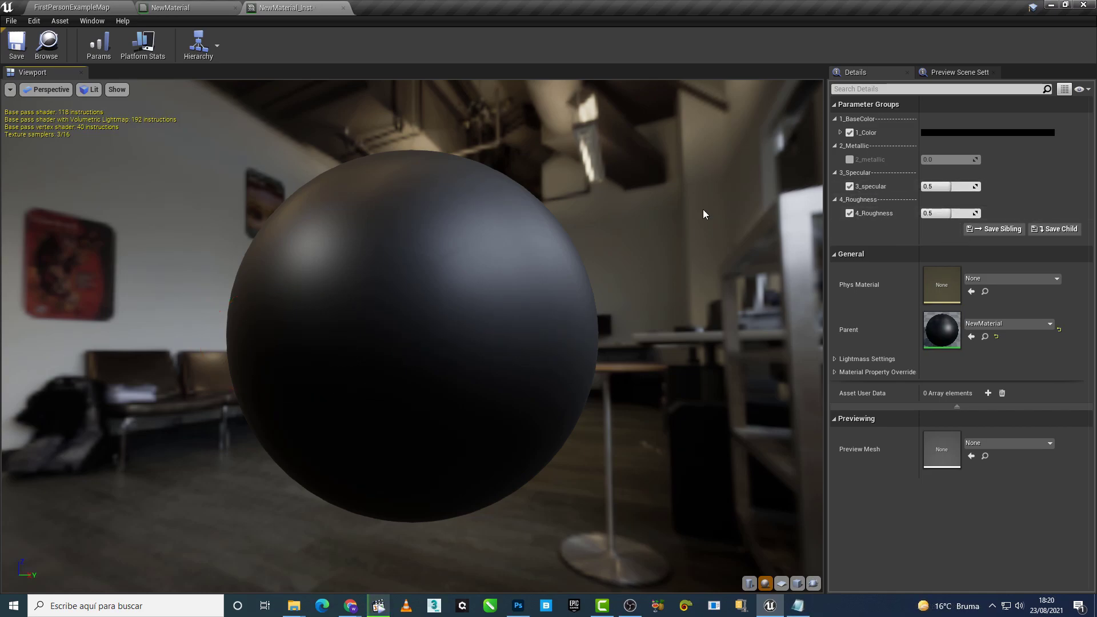
# Step: In the NewMaterial graph, inspect the 3_specular and 4_Roughness parameter settings
pyautogui.click(215, 7)
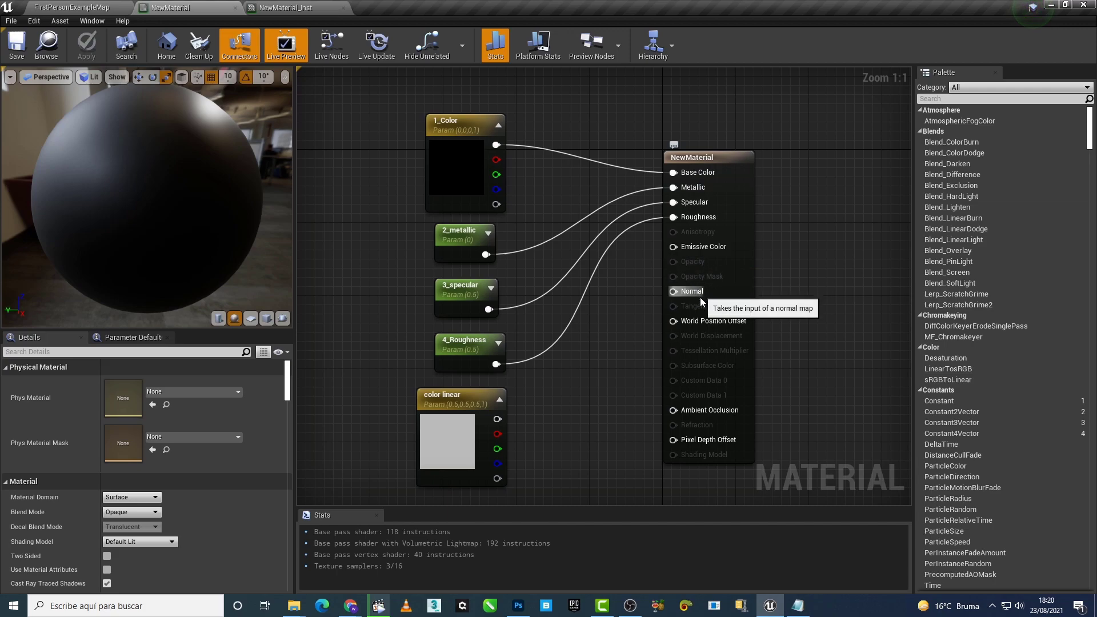
pyautogui.click(468, 302)
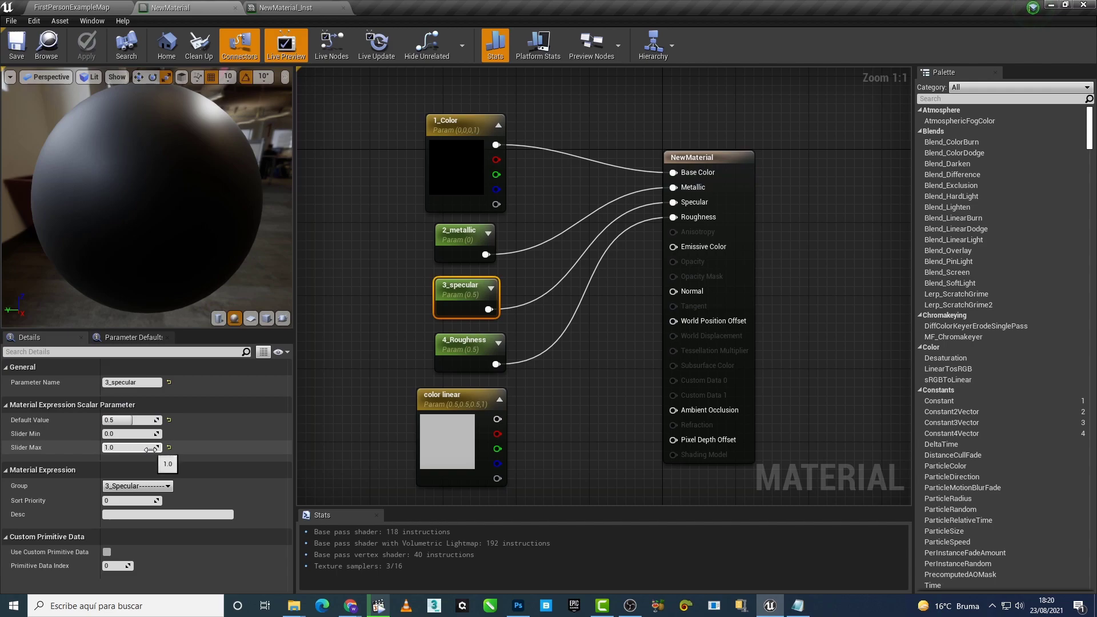
pyautogui.click(457, 357)
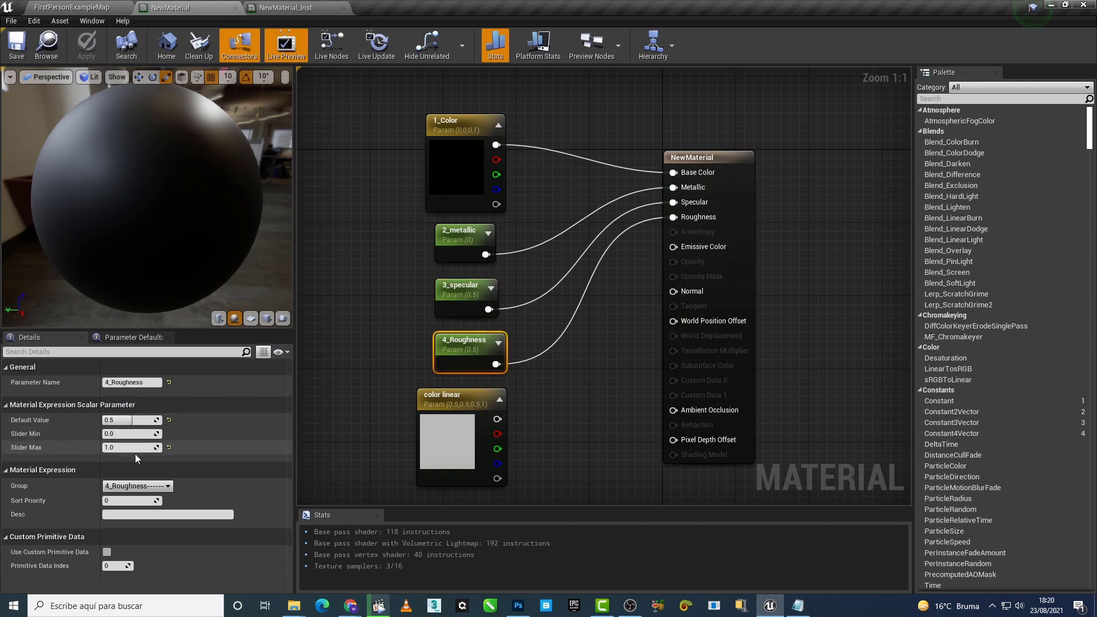
# Step: Preview other greys on color linear but keep 0.5, wire it into Roughness and apply
pyautogui.click(435, 435)
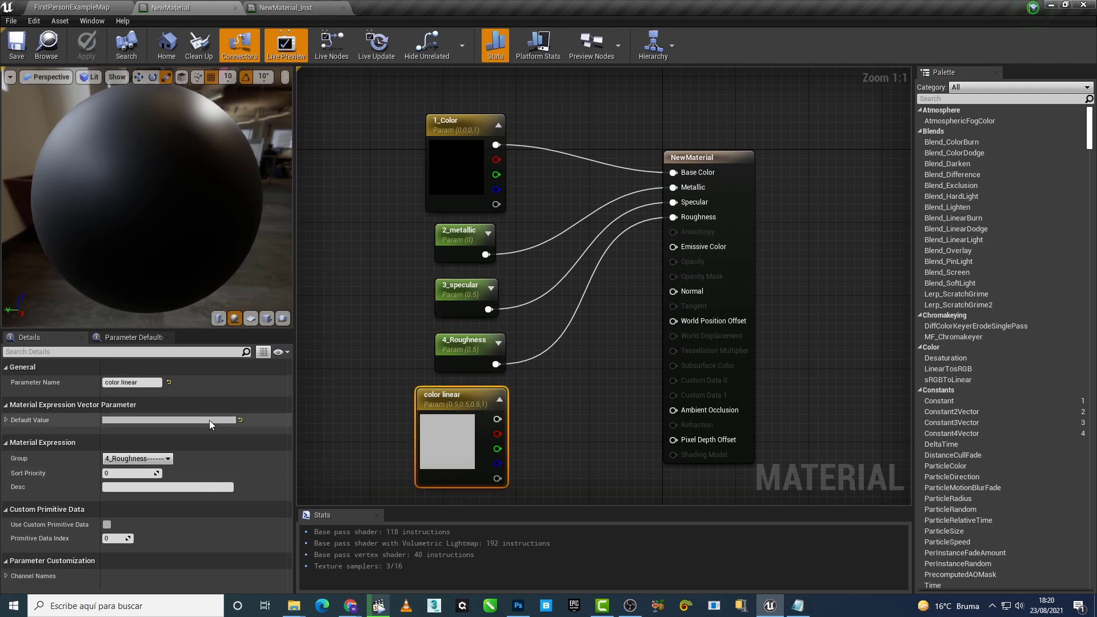
pyautogui.click(211, 420)
pyautogui.click(380, 392)
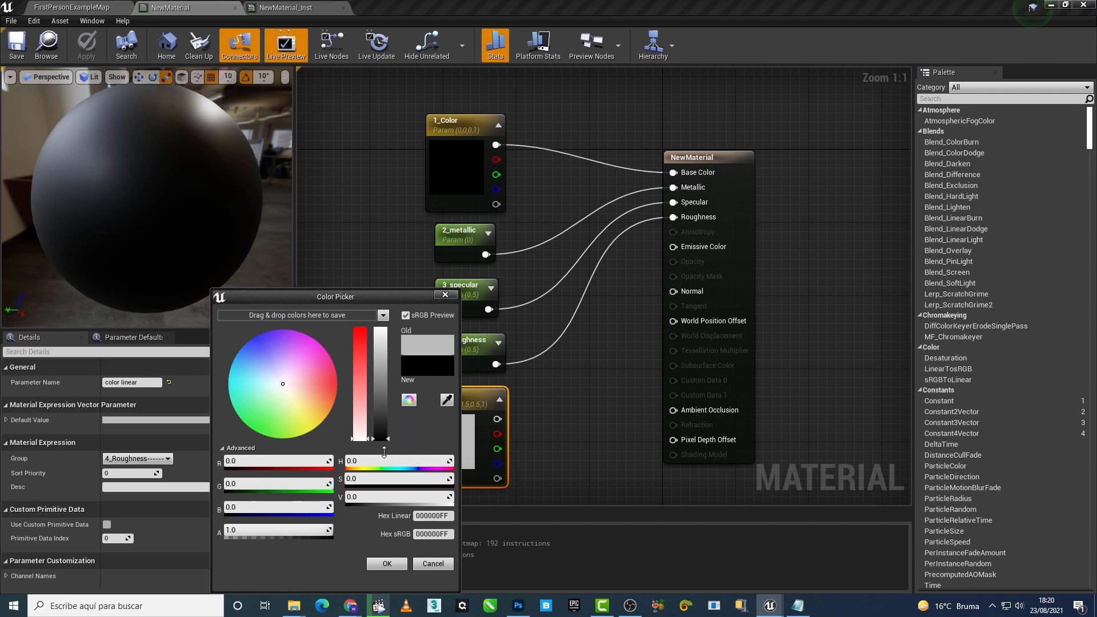
pyautogui.moveTo(372, 339); pyautogui.dragTo(371, 327)
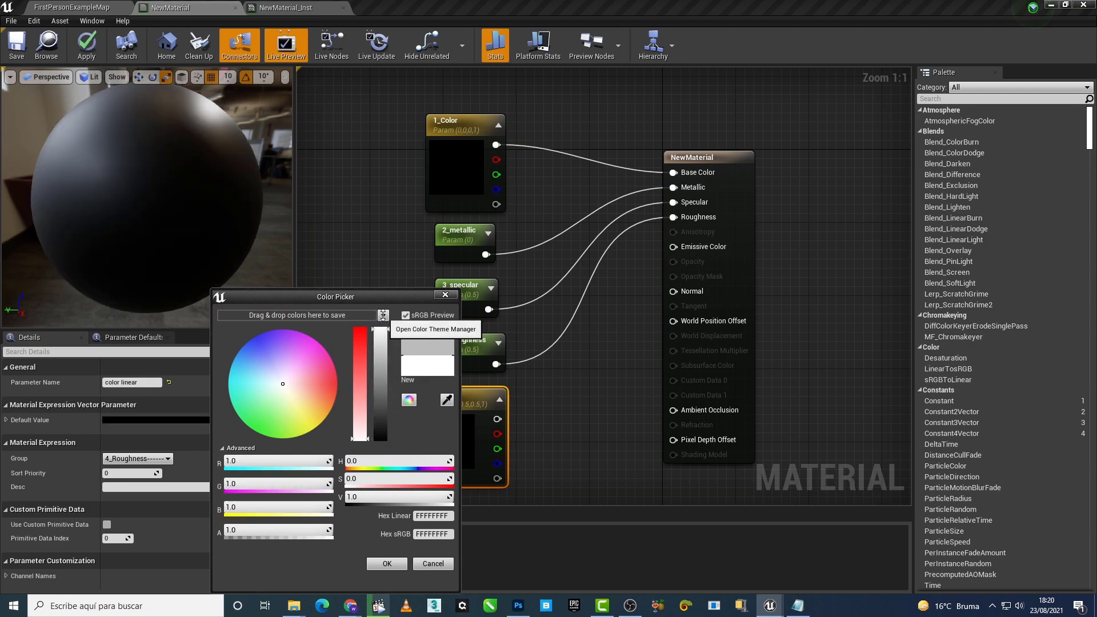
pyautogui.click(434, 563)
pyautogui.moveTo(518, 421); pyautogui.dragTo(691, 218)
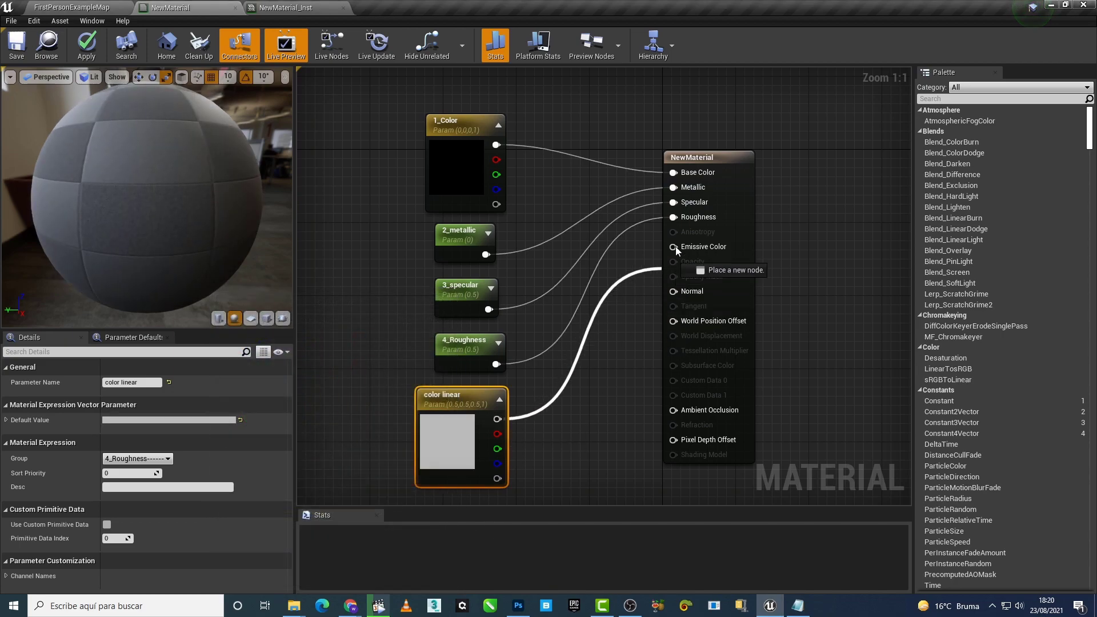
pyautogui.click(86, 45)
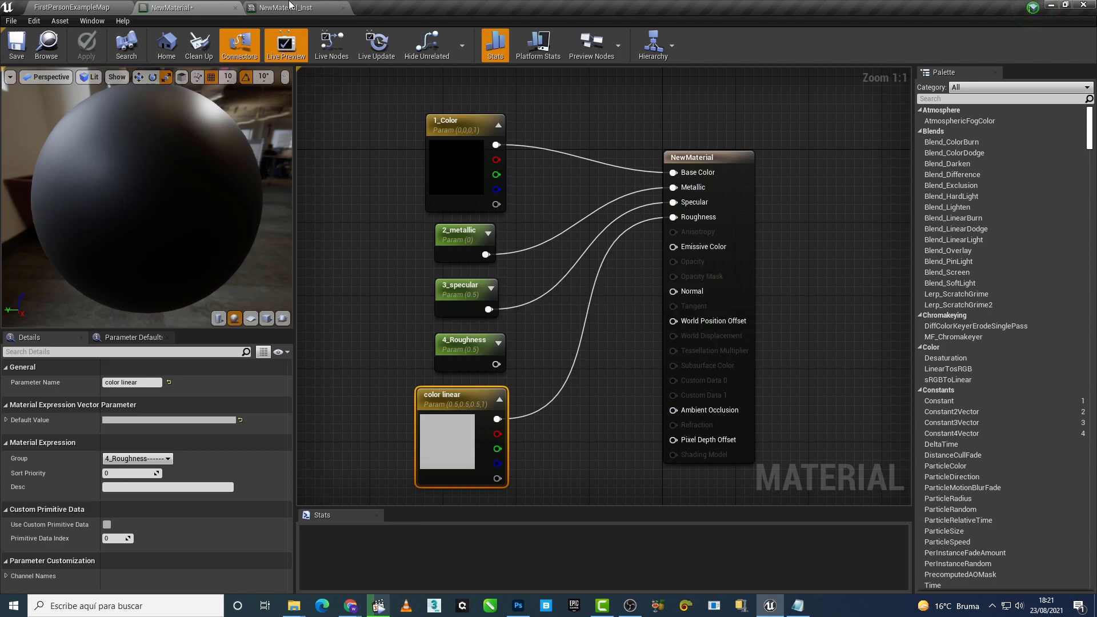
# Step: In NewMaterial_Inst, preview a darker color linear grey, then cancel to keep 0.5 grey
pyautogui.click(289, 6)
pyautogui.click(943, 215)
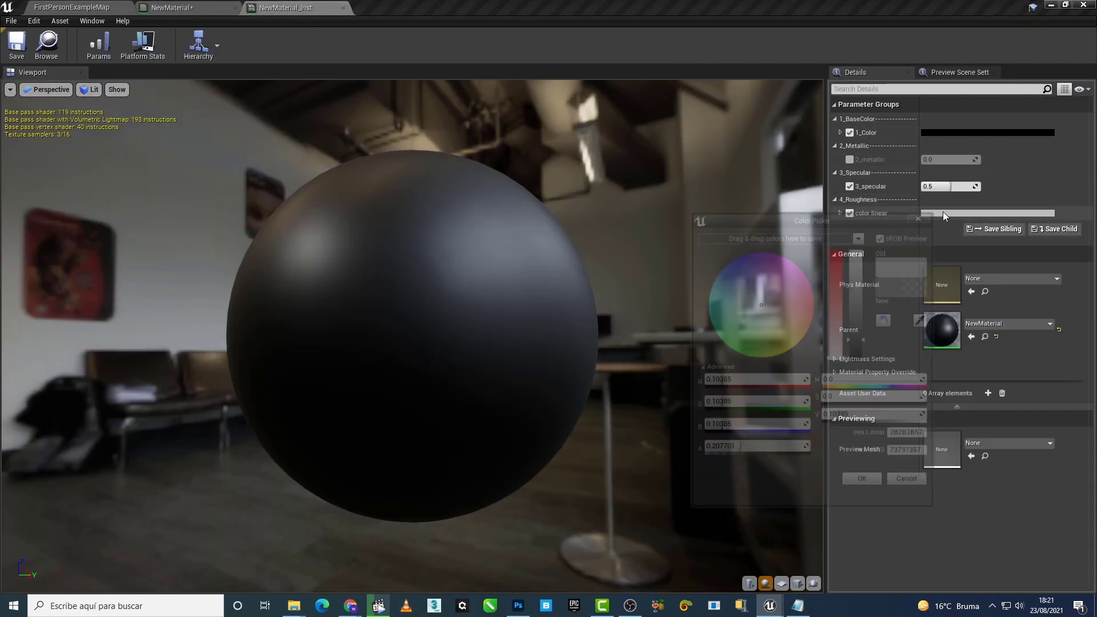
pyautogui.moveTo(859, 346)
pyautogui.mouseDown()
pyautogui.moveTo(861, 390)
pyautogui.moveTo(862, 252)
pyautogui.mouseUp()
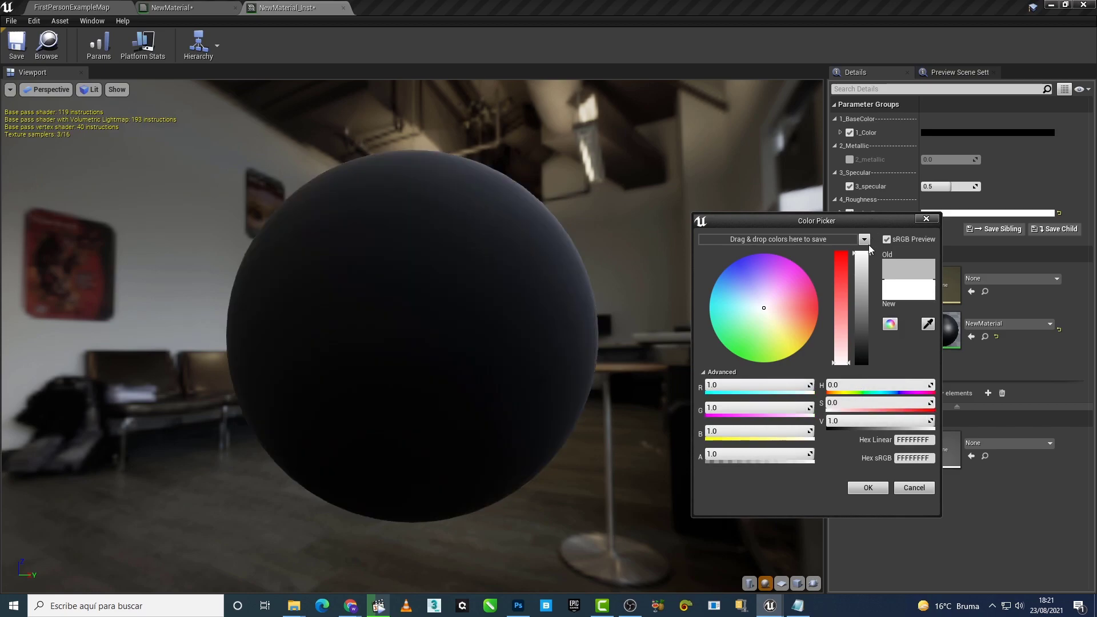
pyautogui.click(901, 489)
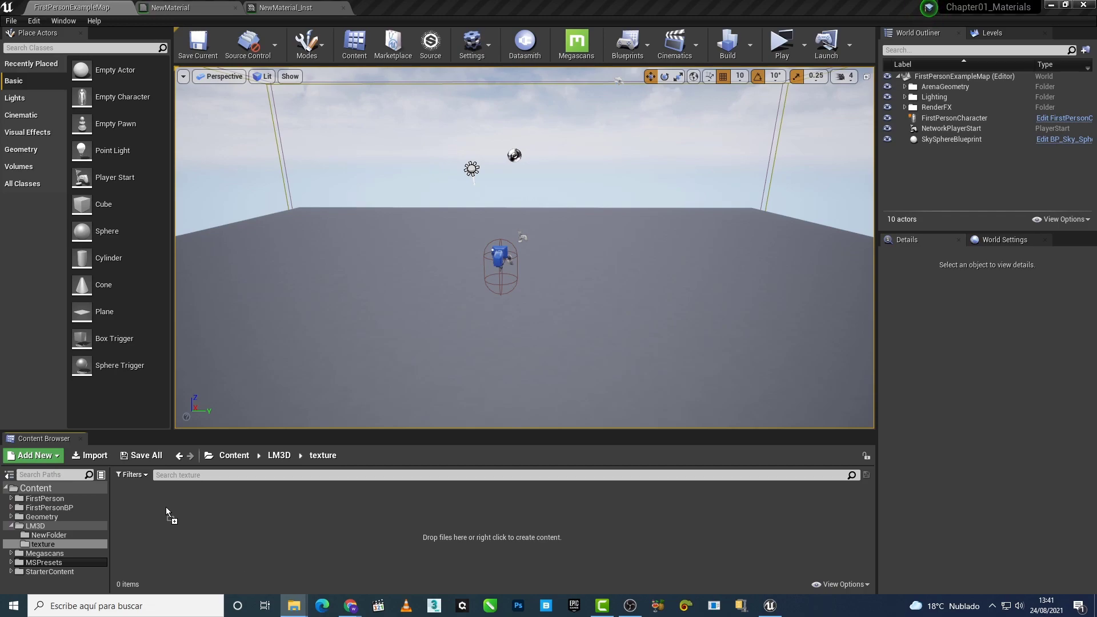
# Step: Import the 2K roughness texture into LM3D/texture, open it and dock its editor as a tab
pyautogui.moveTo(166, 506); pyautogui.dragTo(166, 506)
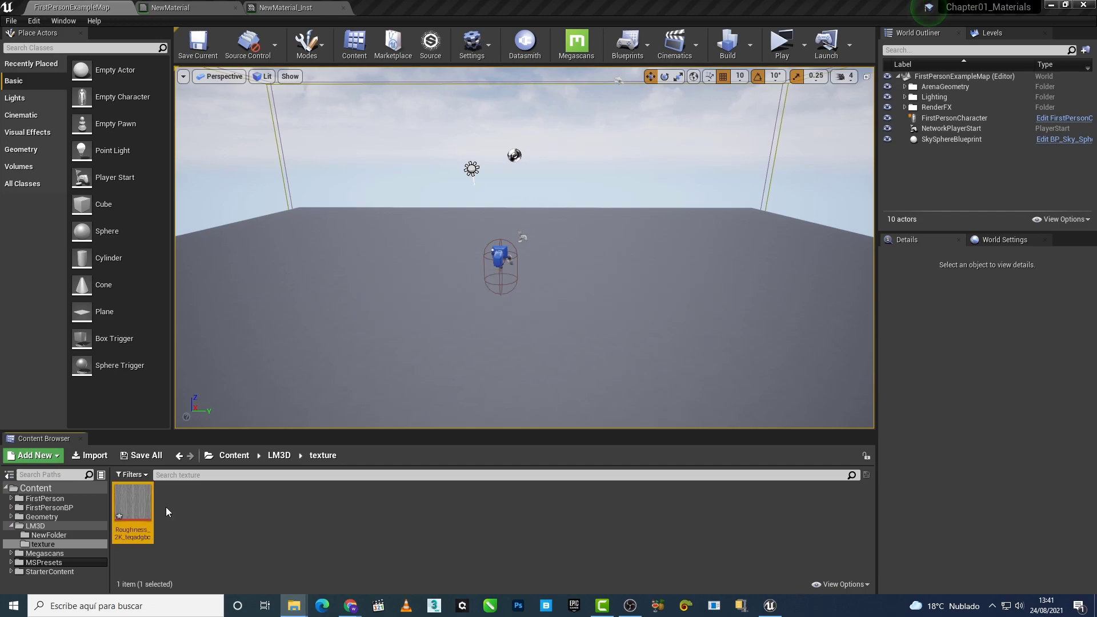
pyautogui.doubleClick(135, 506)
pyautogui.moveTo(361, 57); pyautogui.dragTo(417, 11)
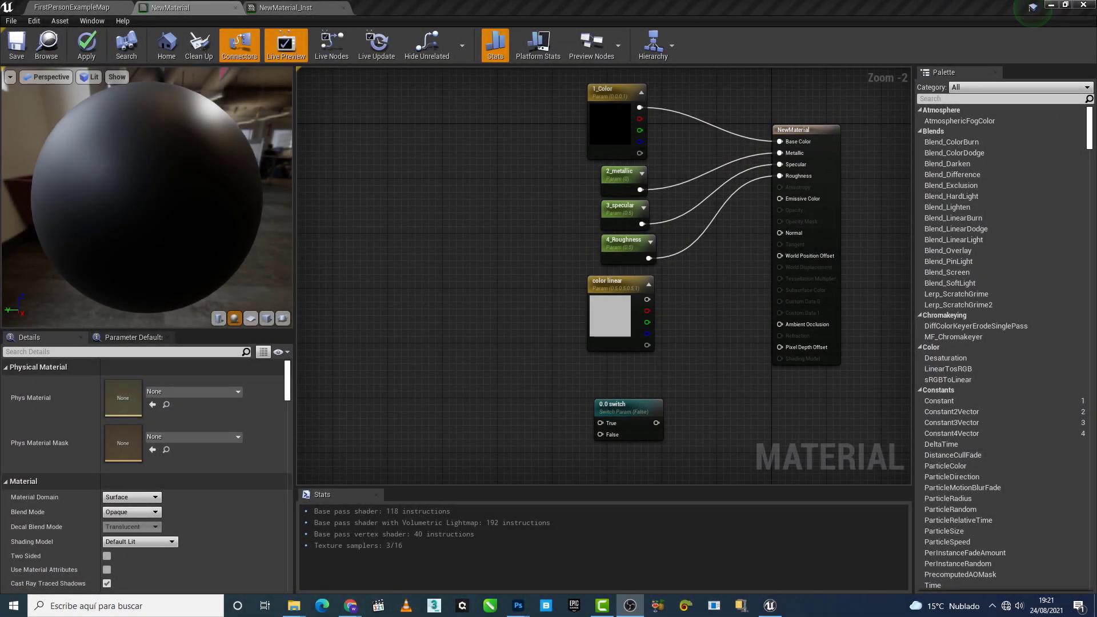
# Step: Enable the instance's 4_Roughness override, try a rougher value, then reset it to 0.5
pyautogui.click(545, 382)
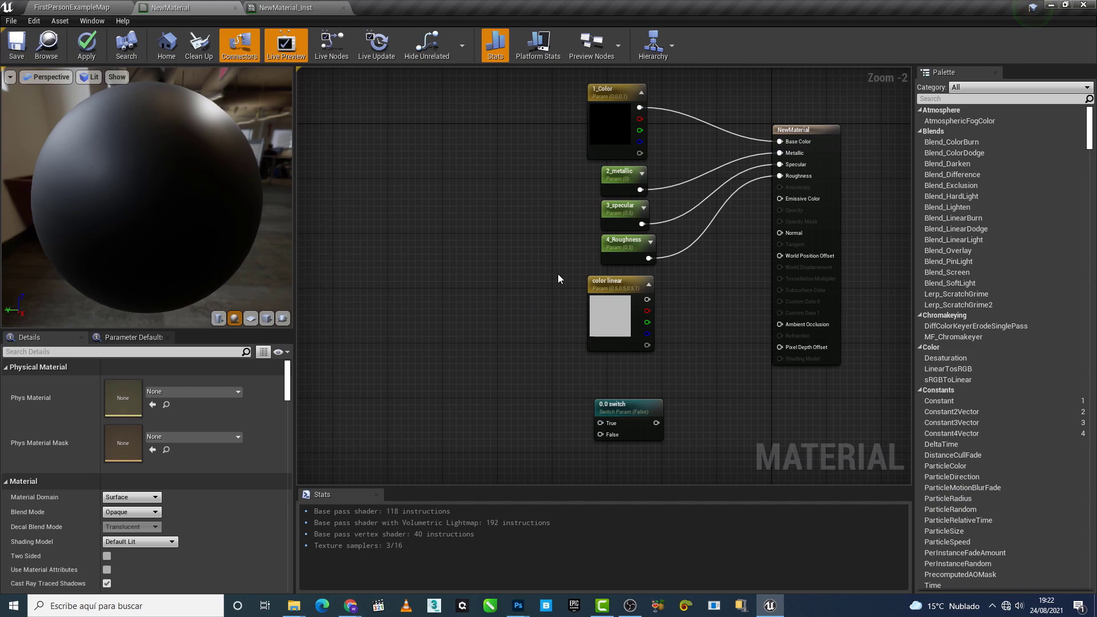
pyautogui.click(627, 254)
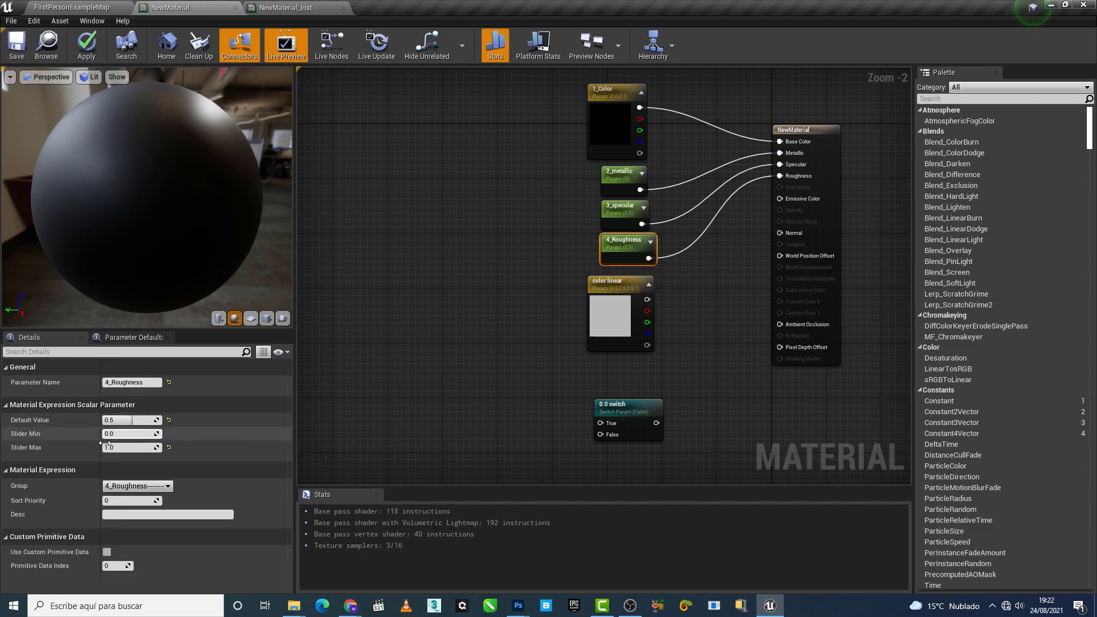
pyautogui.click(285, 7)
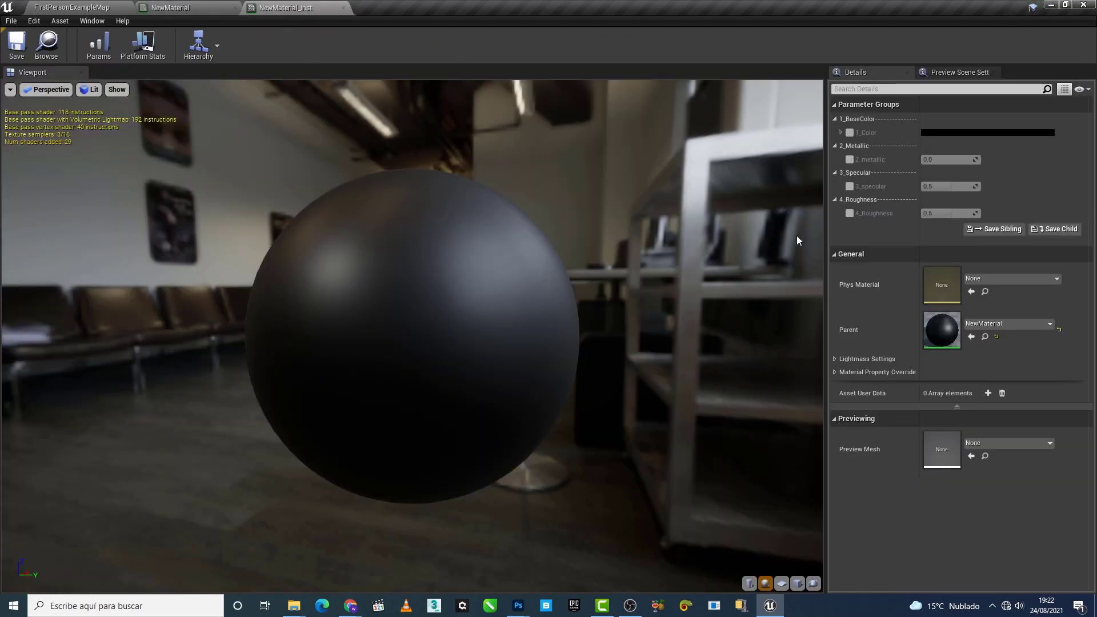
pyautogui.click(849, 214)
pyautogui.moveTo(949, 213); pyautogui.dragTo(975, 213)
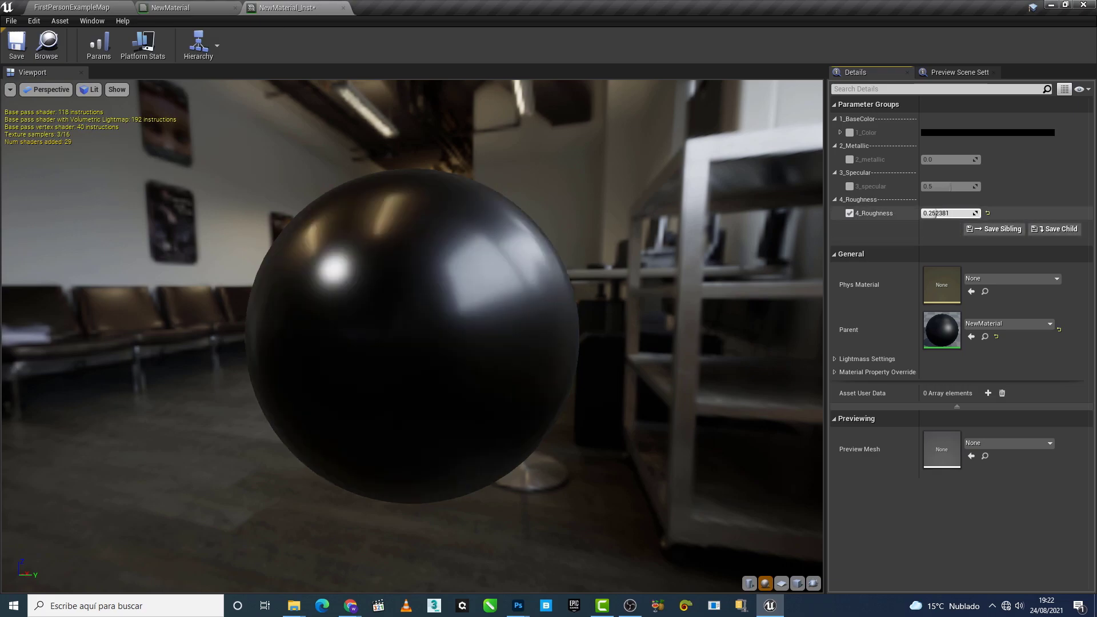
pyautogui.click(987, 213)
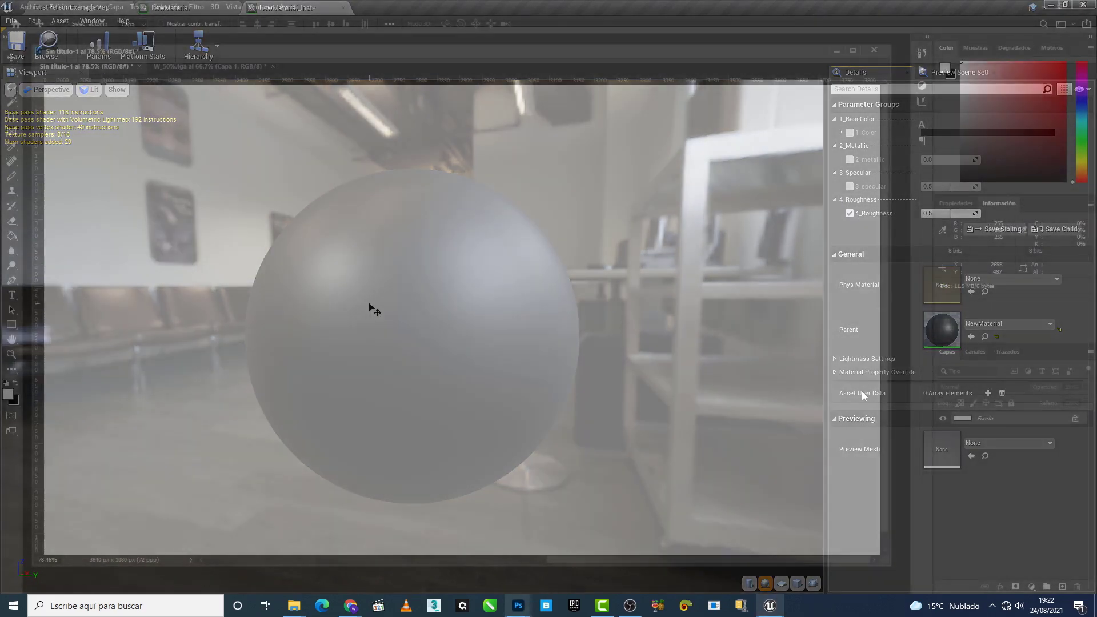
# Step: Paste the sphere screenshot into Photoshop as layer 1_50%, then return to Unreal Engine
pyautogui.hotkey('ctrl', 'v')
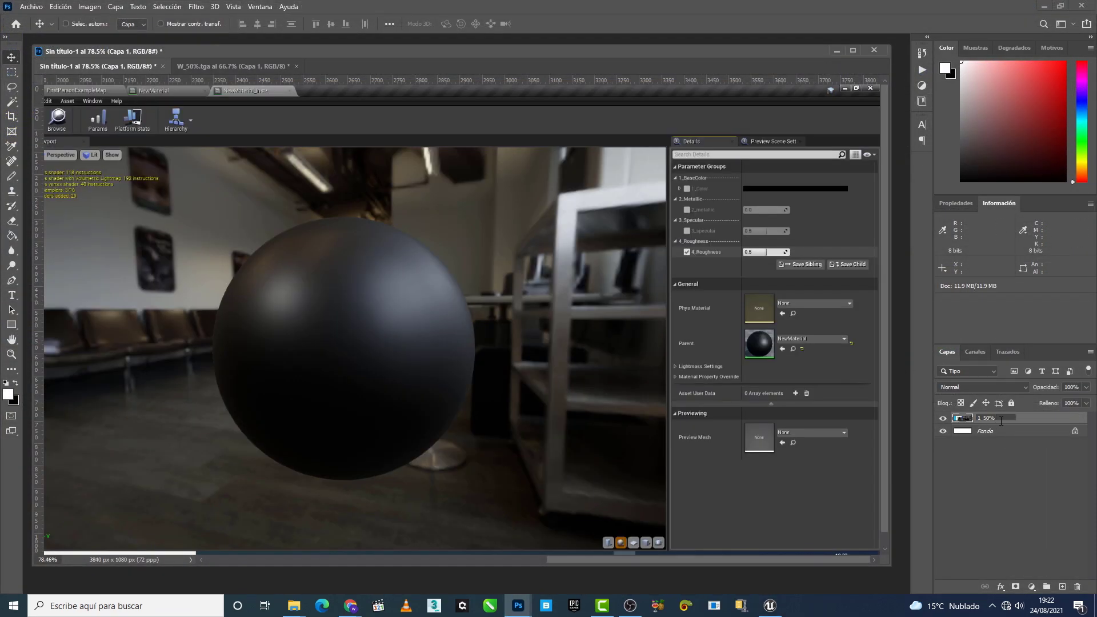
pyautogui.press('Return')
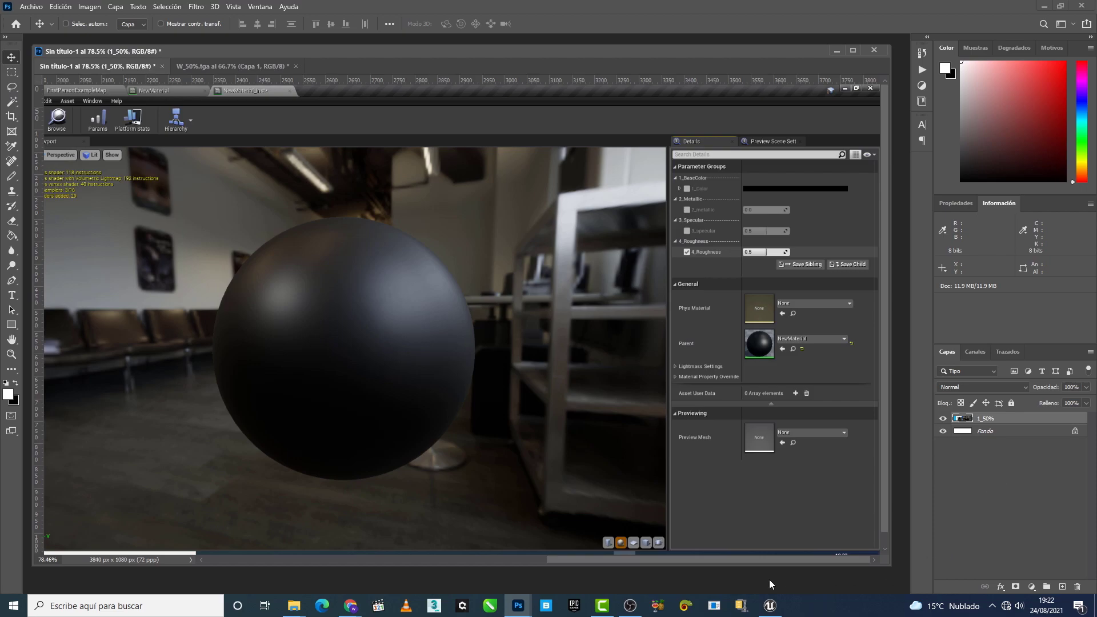
pyautogui.click(770, 606)
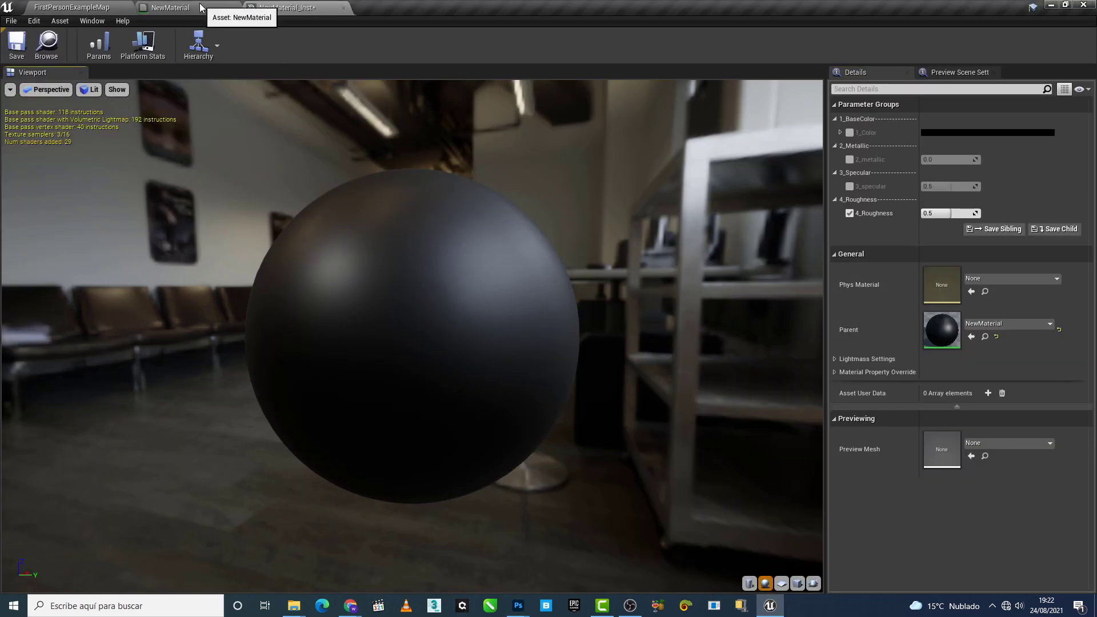
# Step: Wire color linear into Roughness again, confirm its 0.5 grey default and apply the material
pyautogui.click(188, 8)
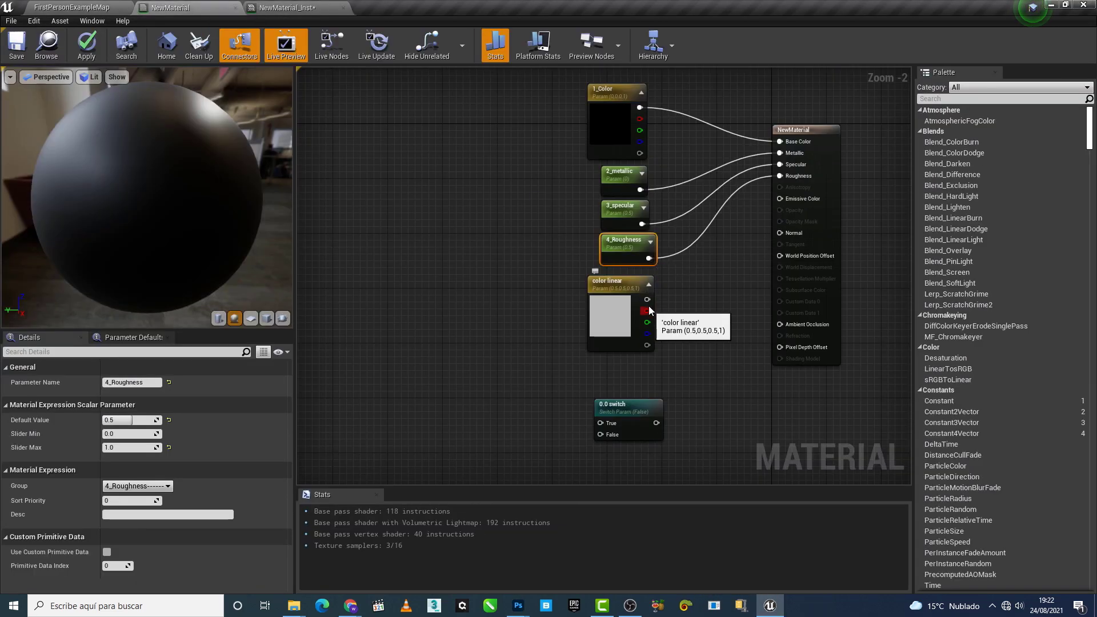
pyautogui.moveTo(697, 301); pyautogui.dragTo(779, 175)
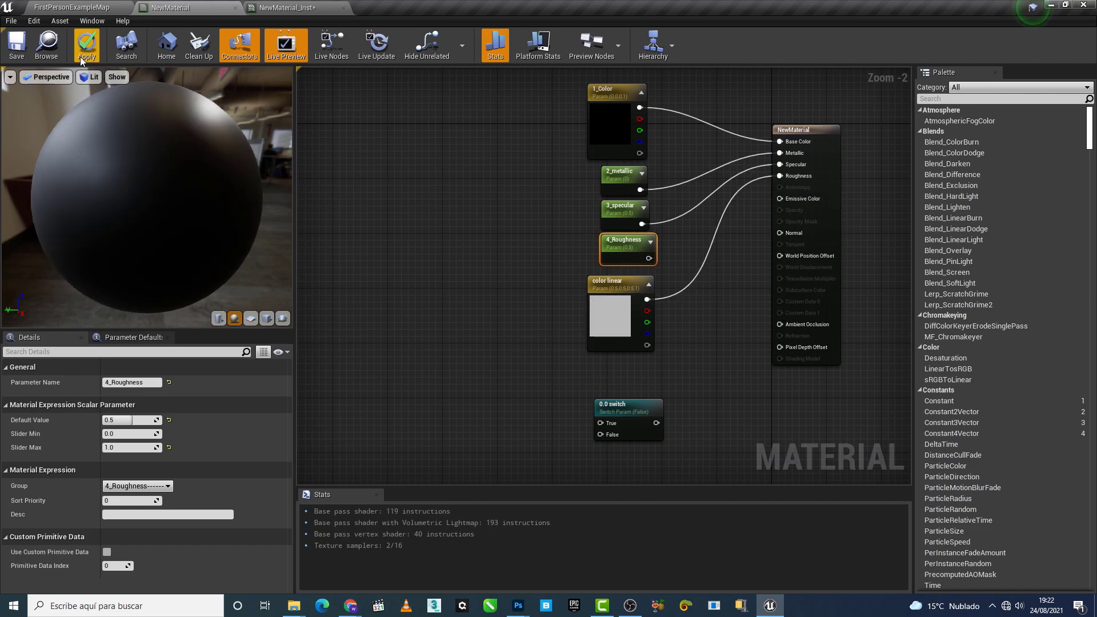
pyautogui.click(611, 308)
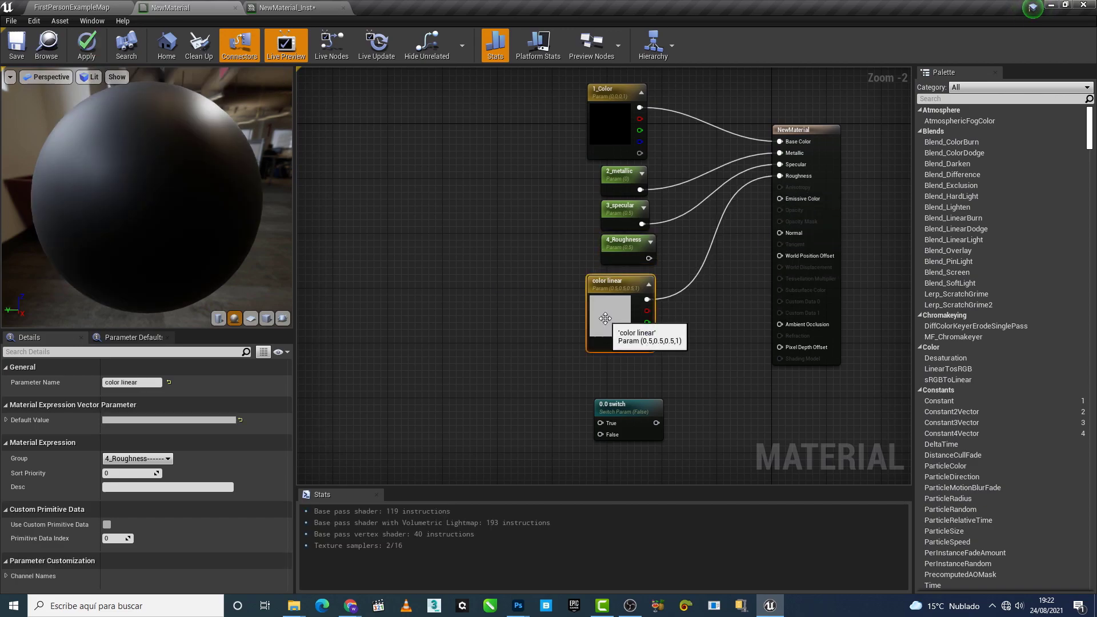
pyautogui.click(210, 421)
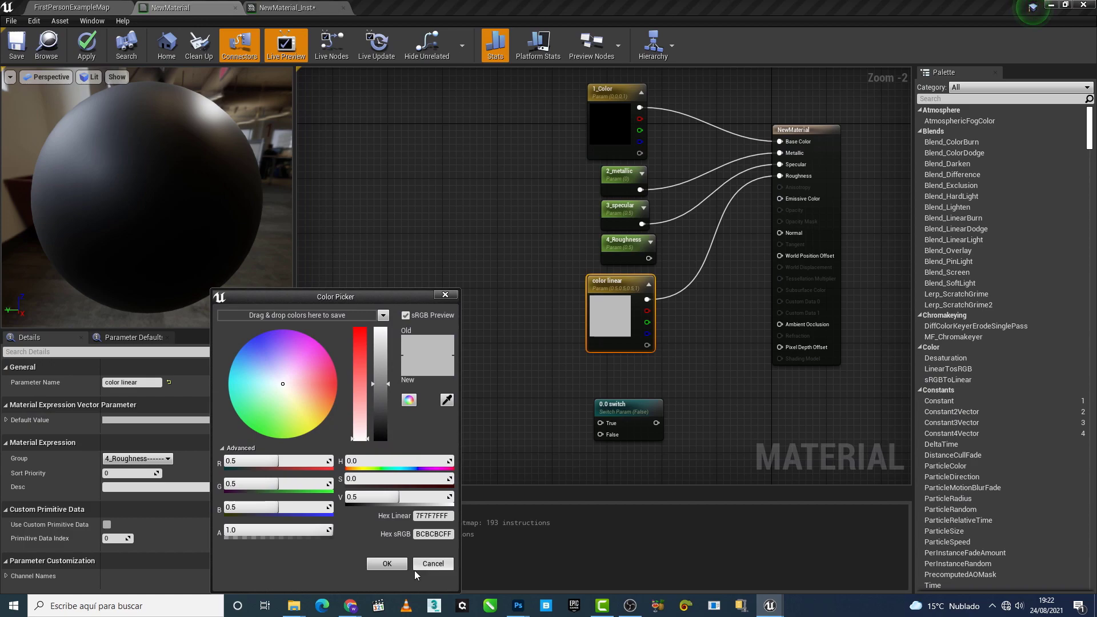
pyautogui.click(387, 564)
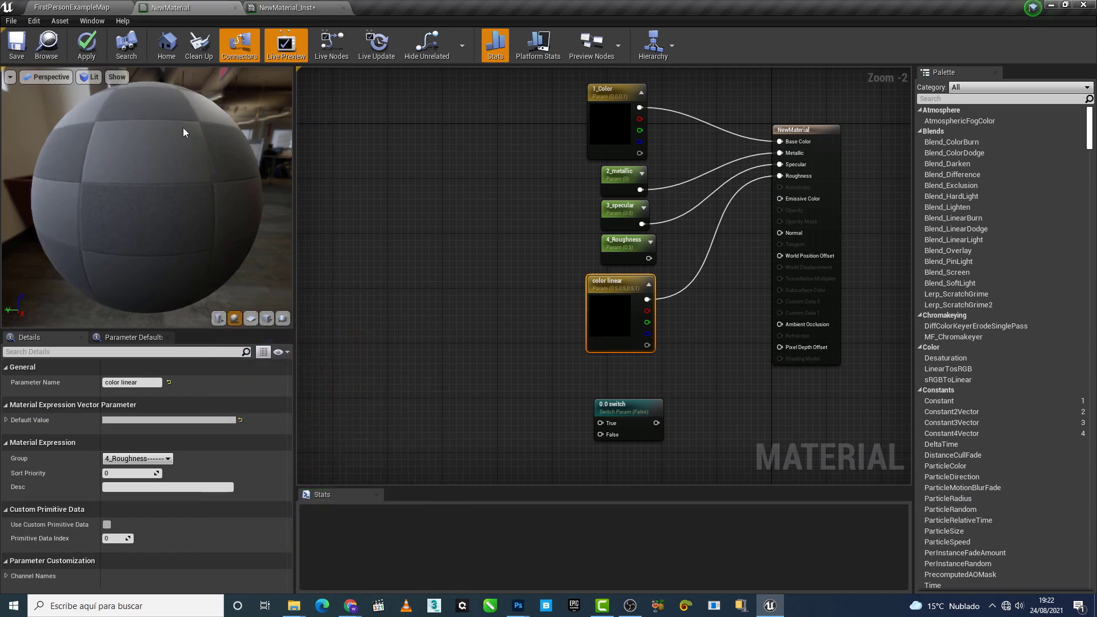
pyautogui.click(87, 48)
# Step: Trial another color linear value in NewMaterial_Inst, cancel, and reopen the picker at 0.5 grey
pyautogui.click(289, 8)
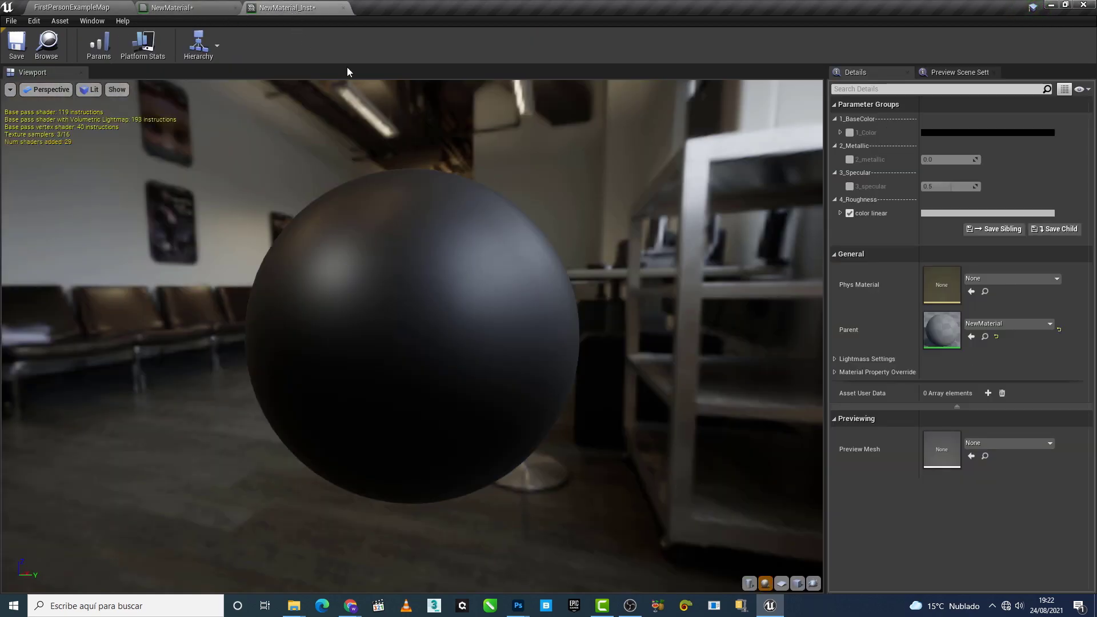
pyautogui.click(933, 213)
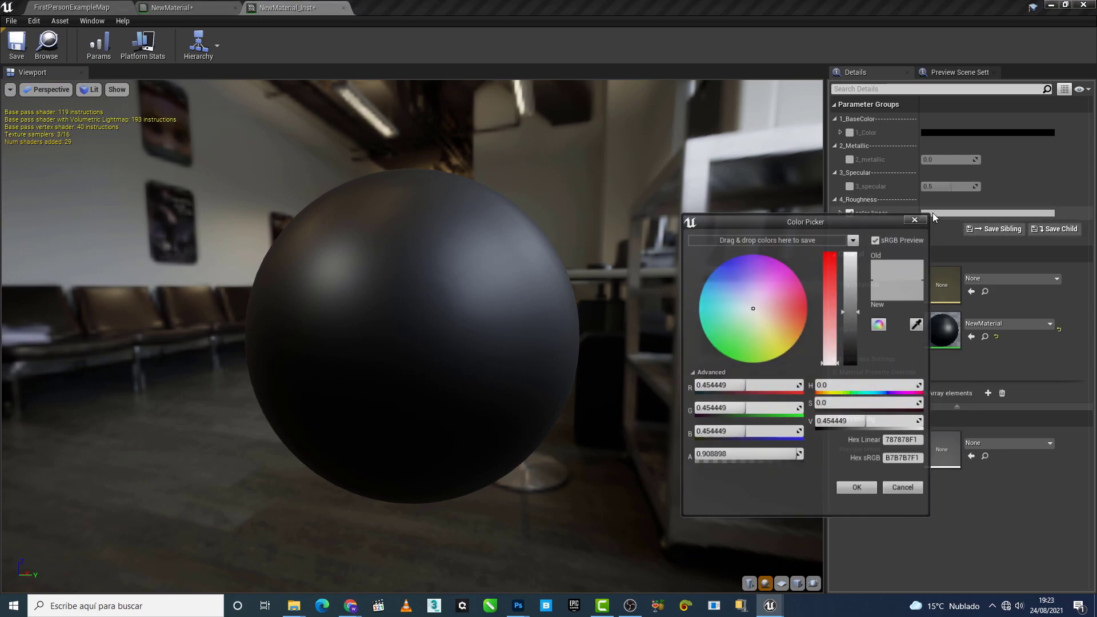
pyautogui.moveTo(853, 320); pyautogui.dragTo(853, 257)
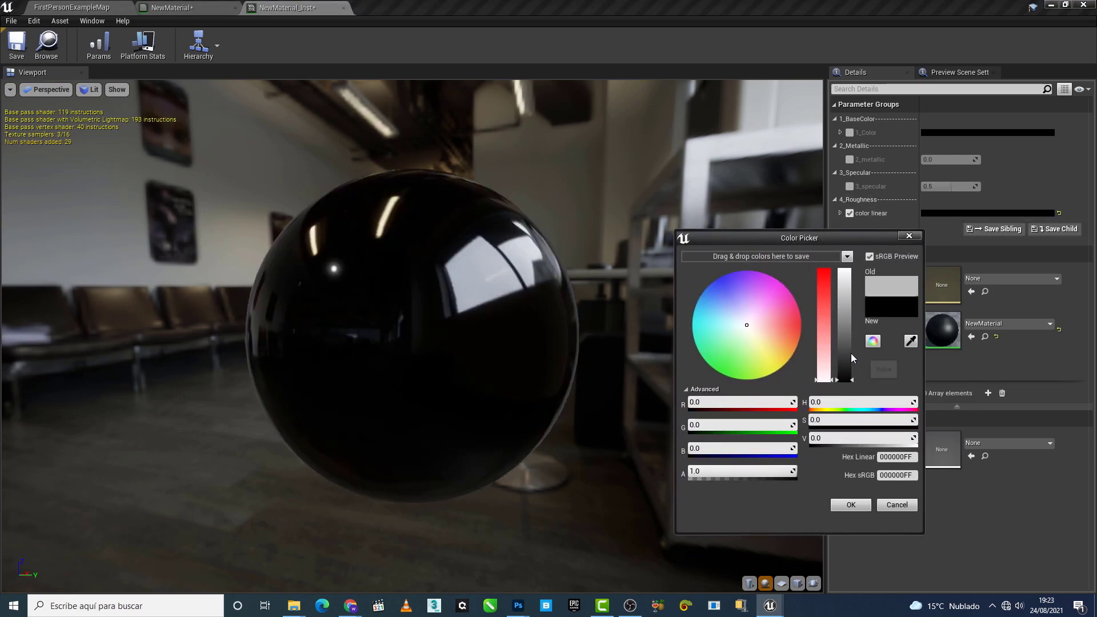
pyautogui.click(908, 506)
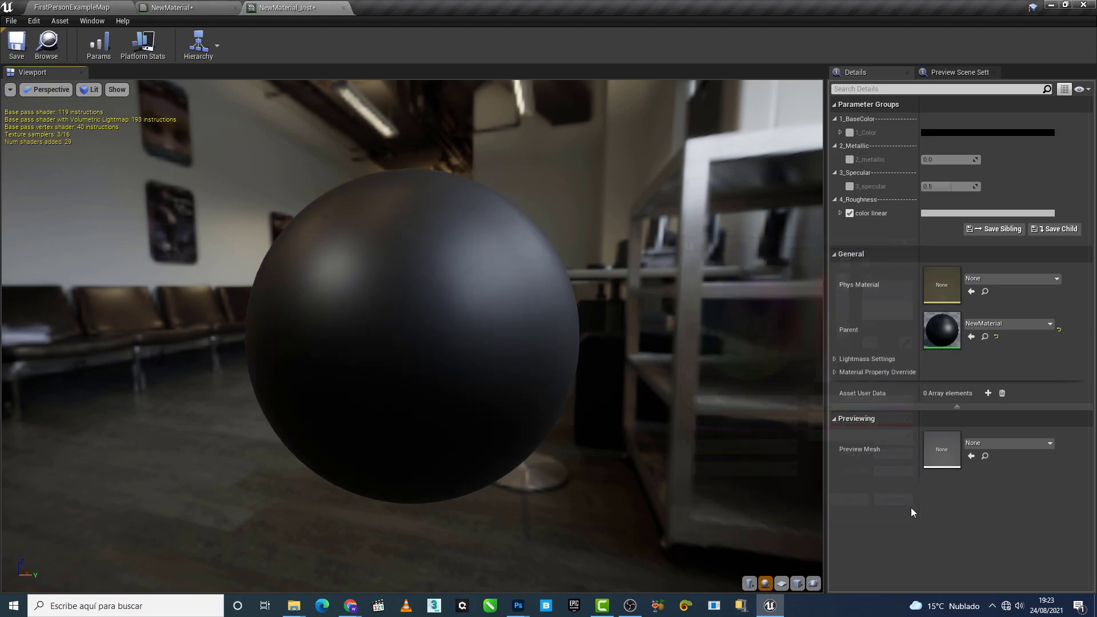
pyautogui.click(930, 213)
pyautogui.moveTo(880, 224); pyautogui.dragTo(864, 237)
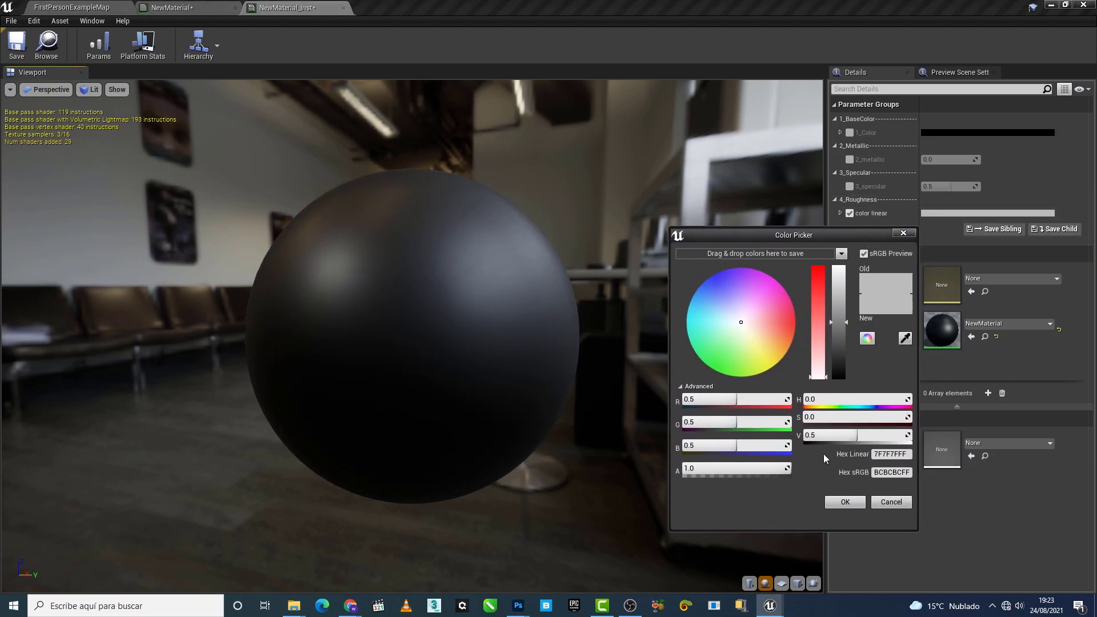
pyautogui.moveTo(518, 604)
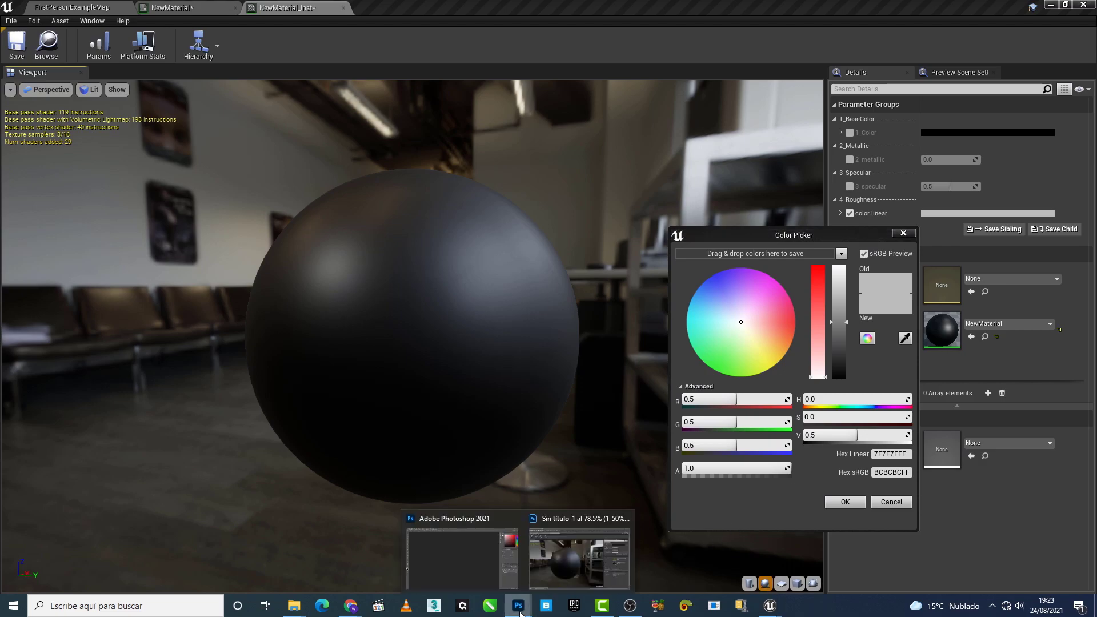
pyautogui.click(474, 574)
# Step: Paste the Unreal screenshot as a new Photoshop layer named 2_Color_50%
pyautogui.hotkey('ctrl', 'v')
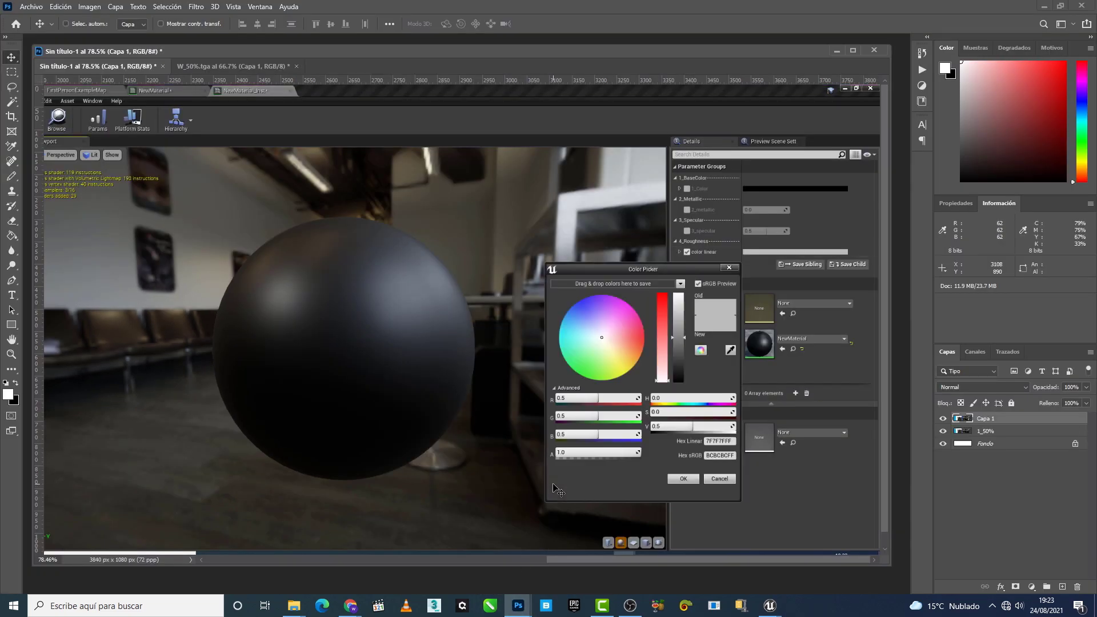
pyautogui.write('2_Color_50%')
pyautogui.press('Return')
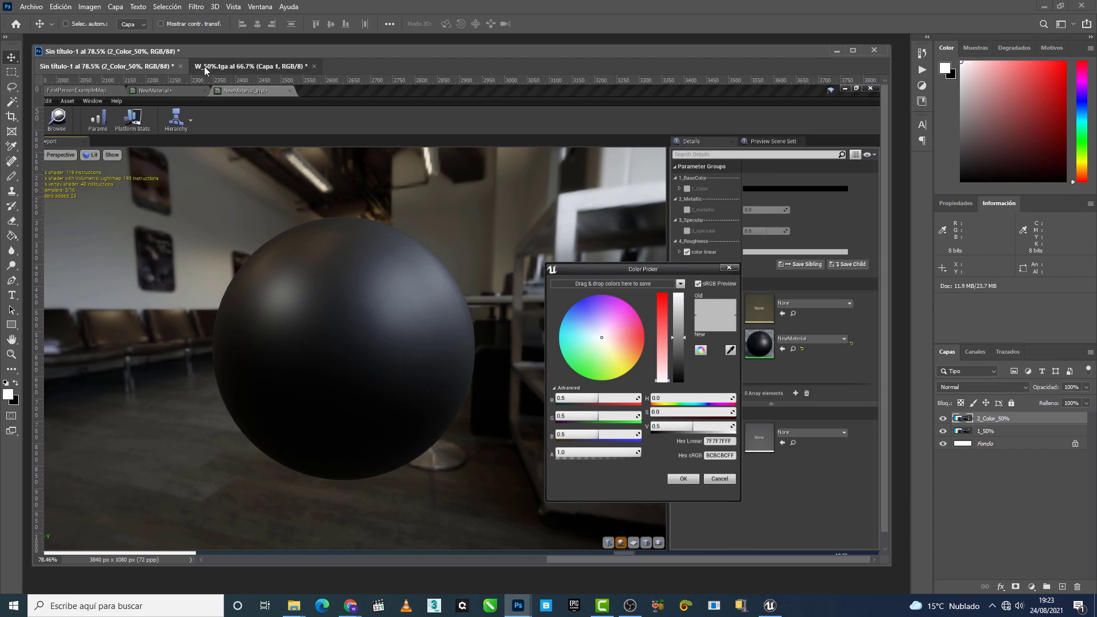
# Step: Fill the W_50%.tga canvas with 50% grey (808080) and drag it into Unreal's texture folder
pyautogui.click(211, 67)
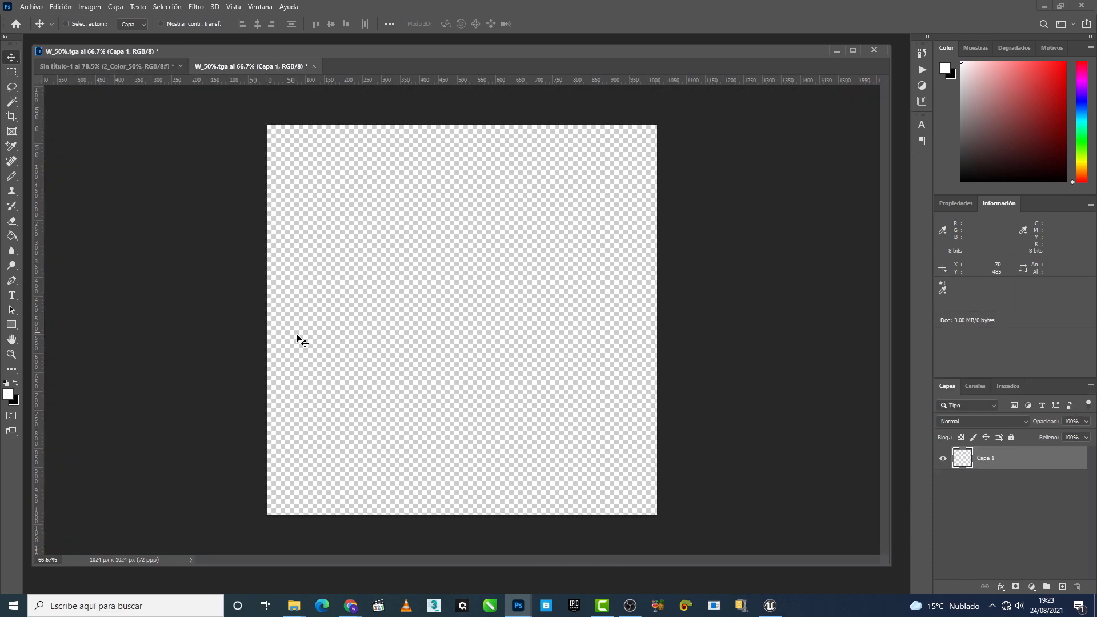
pyautogui.click(9, 393)
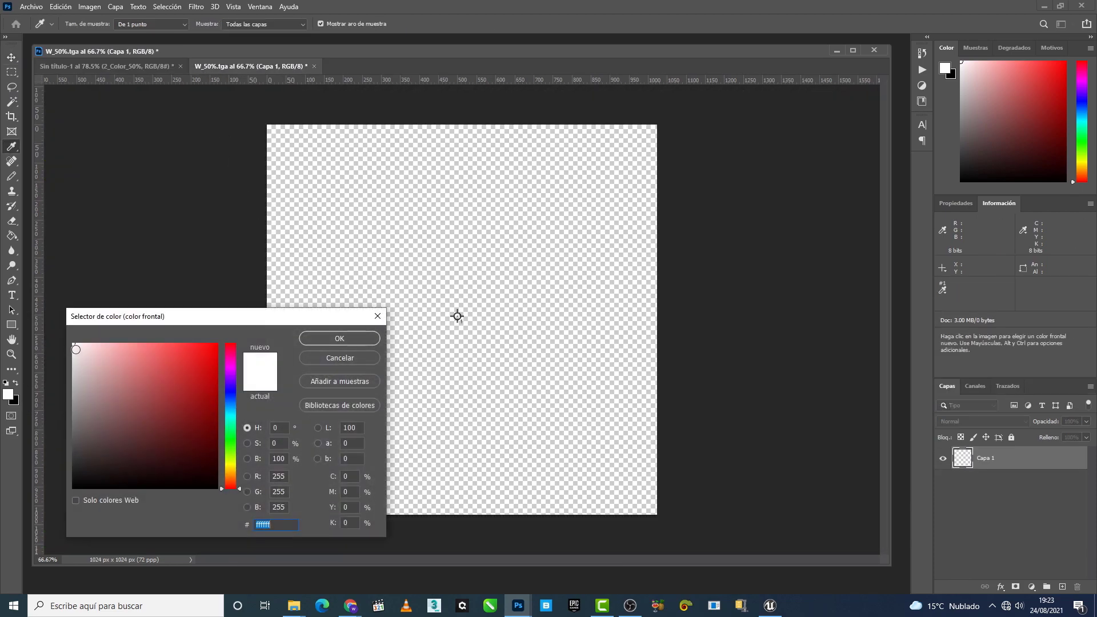
pyautogui.write('50')
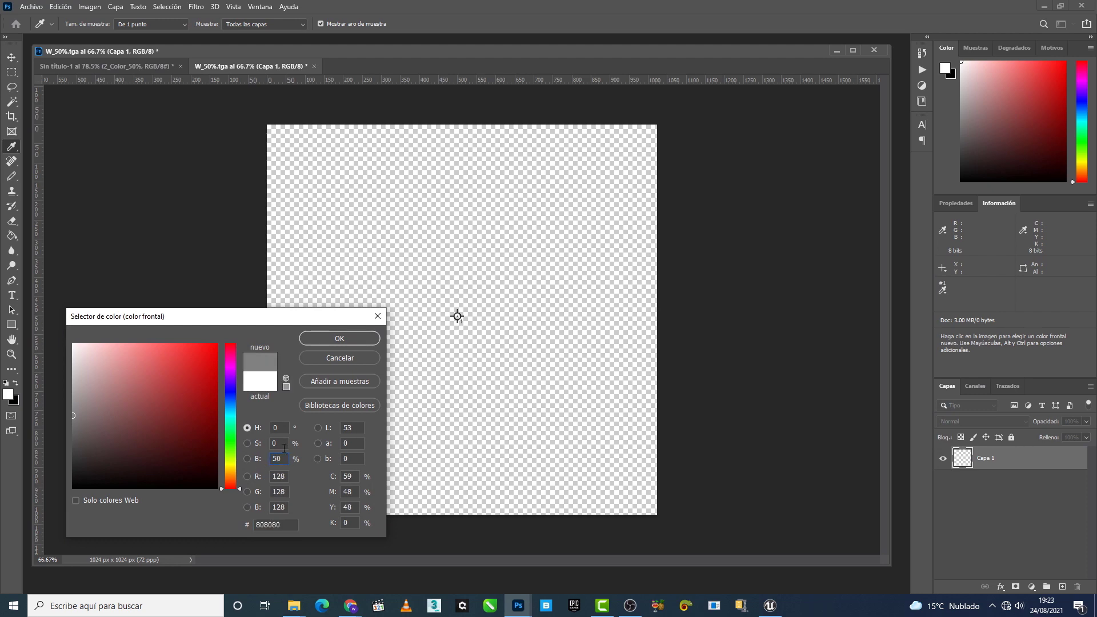
pyautogui.click(350, 346)
pyautogui.click(14, 239)
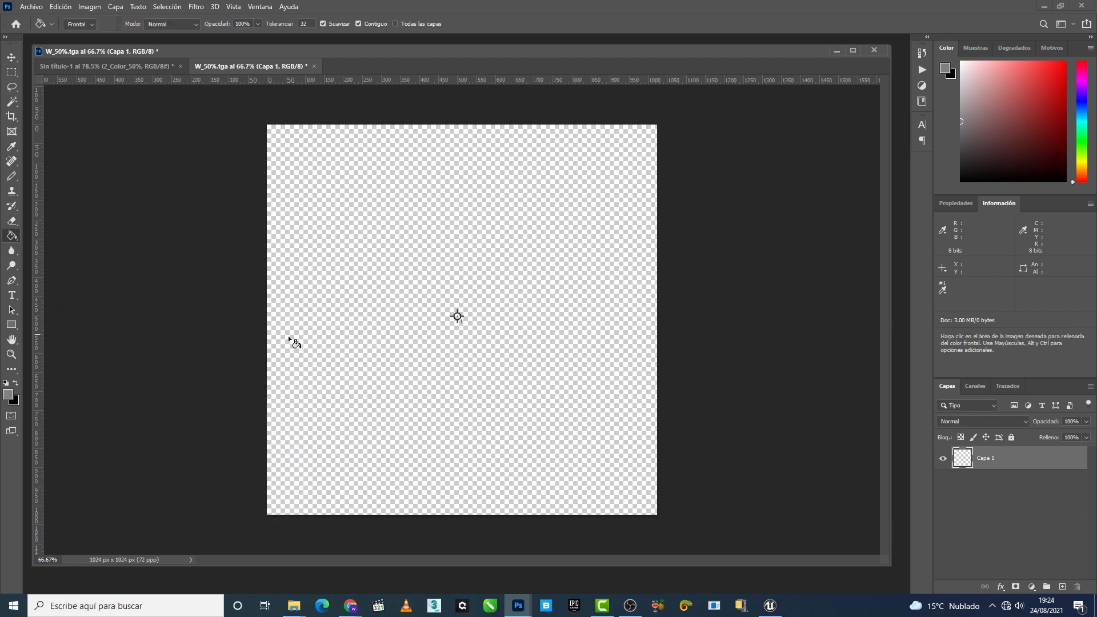
pyautogui.click(372, 356)
pyautogui.click(8, 395)
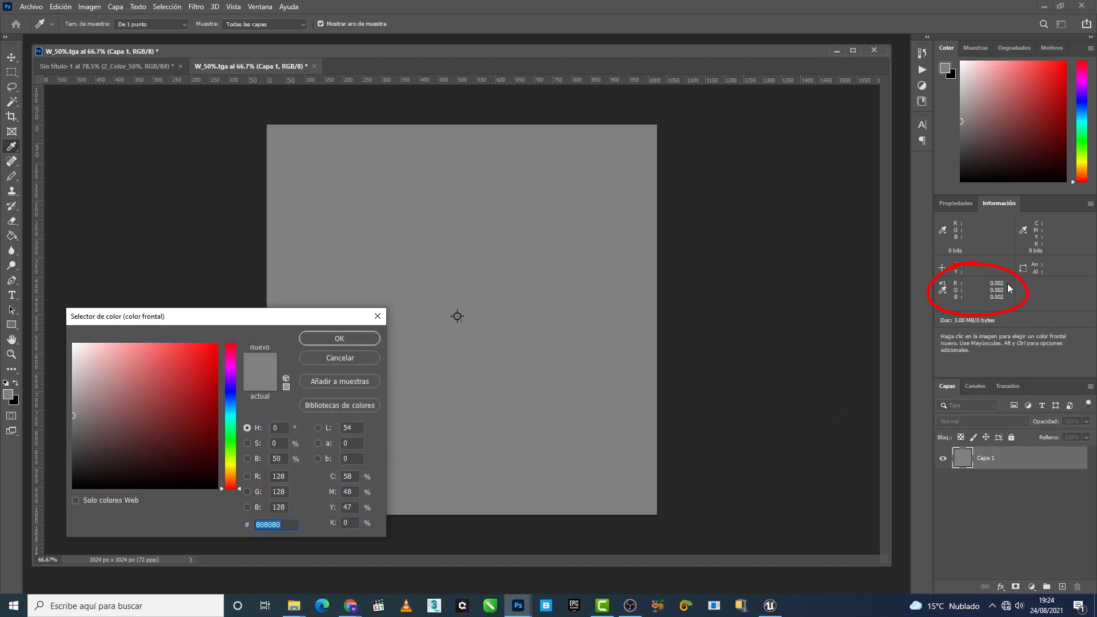
pyautogui.click(320, 341)
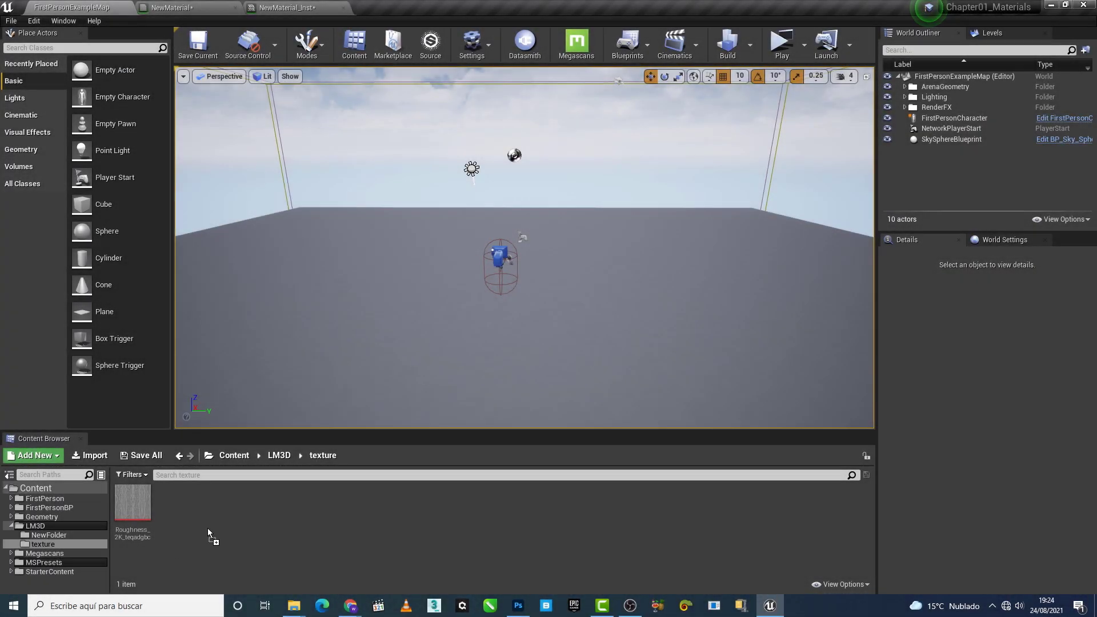
pyautogui.moveTo(207, 527); pyautogui.dragTo(208, 521)
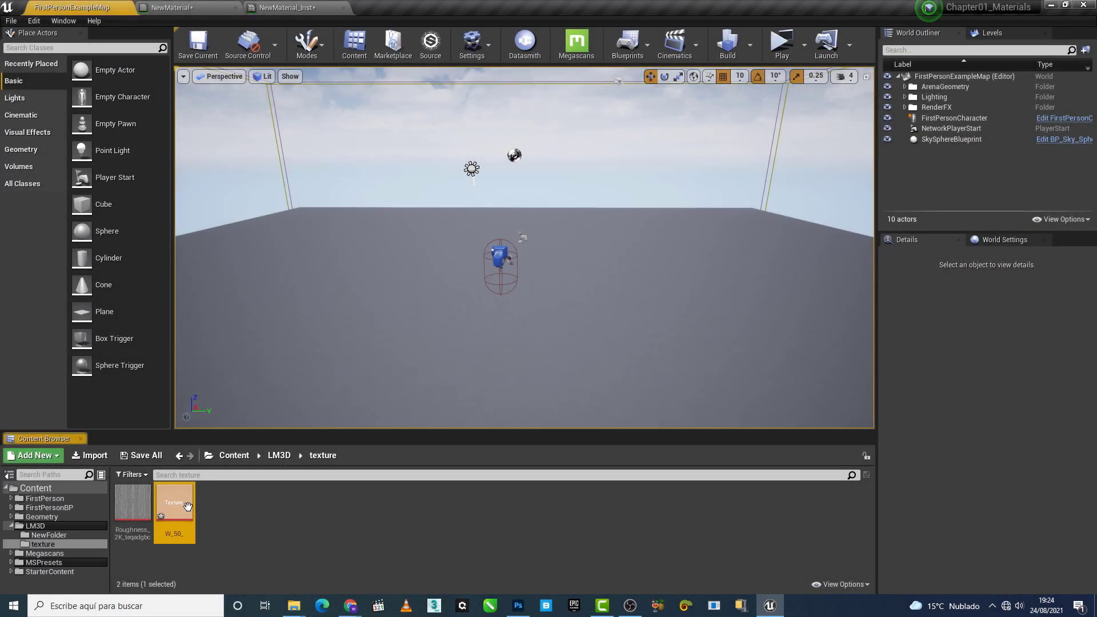
# Step: Duplicate the imported grey texture and name the two copies W_50_Linear and W_50_sRGB
pyautogui.rightClick(208, 521)
pyautogui.click(217, 297)
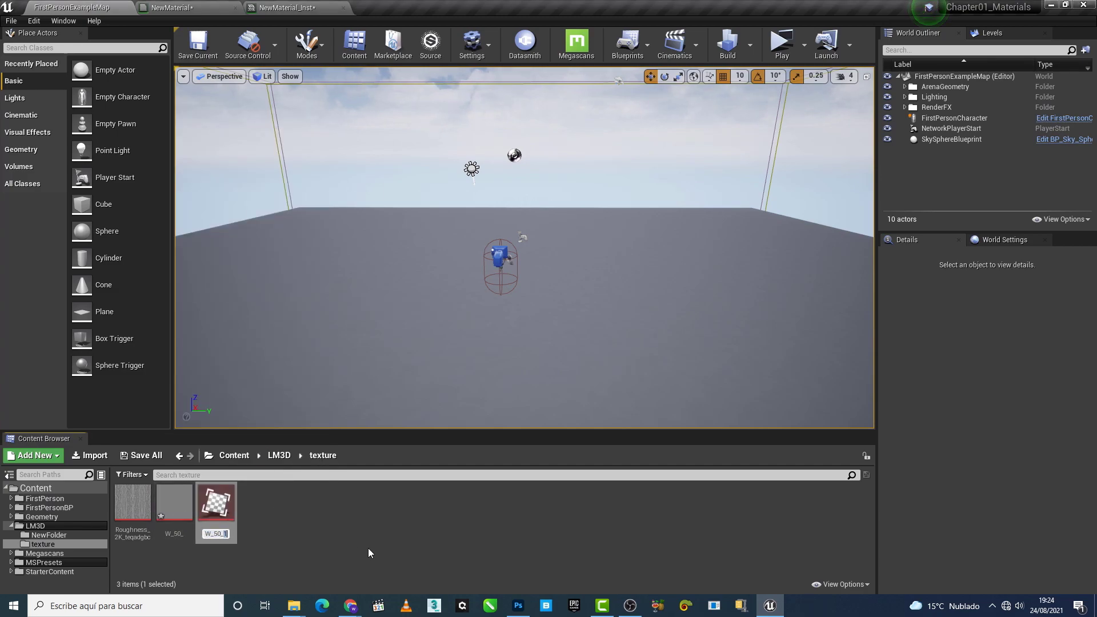
pyautogui.write('Lnear')
pyautogui.write('i')
pyautogui.press('Return')
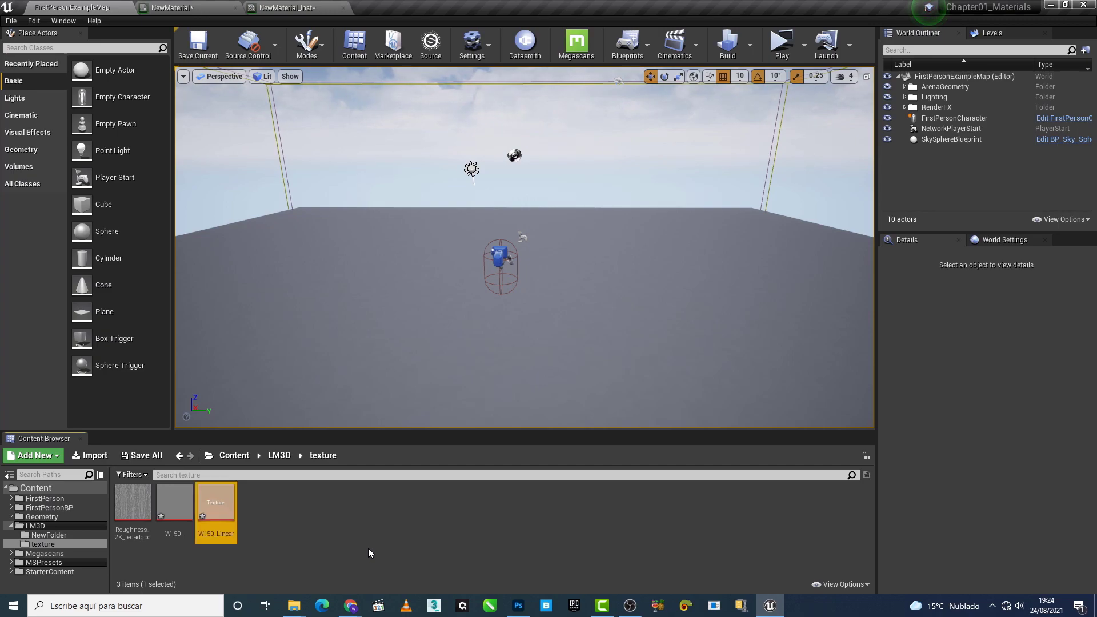
pyautogui.click(182, 536)
pyautogui.press('F2')
pyautogui.write('sRGB')
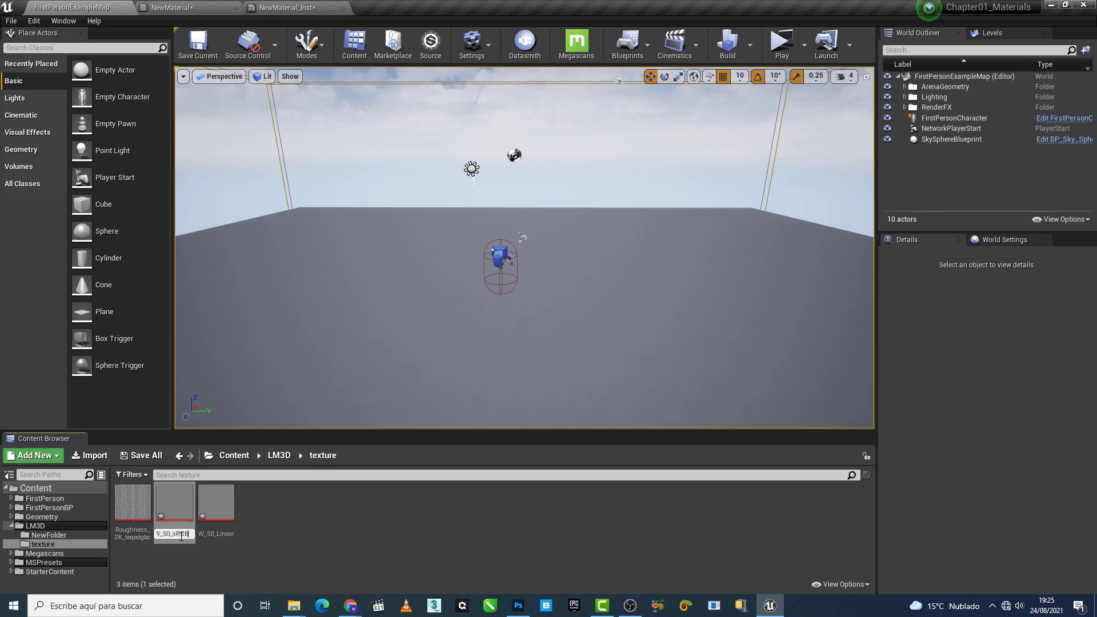
pyautogui.press('Return')
pyautogui.click(300, 540)
# Step: Uncheck sRGB on W_50_Linear and save it, then confirm W_50_sRGB still has sRGB on
pyautogui.doubleClick(174, 502)
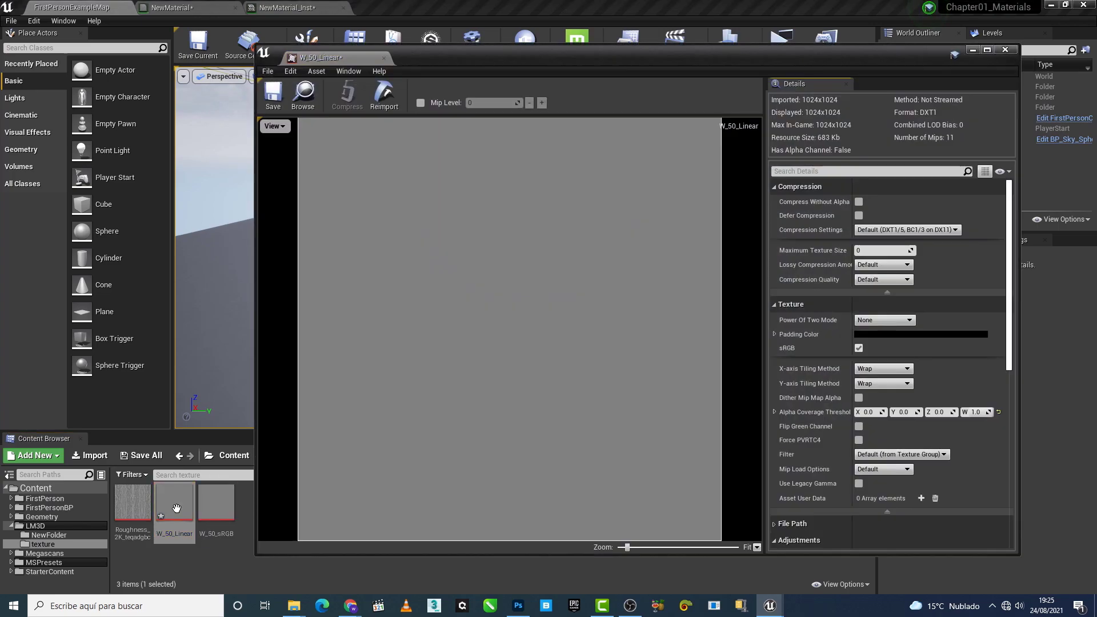
pyautogui.moveTo(351, 60); pyautogui.dragTo(382, 18)
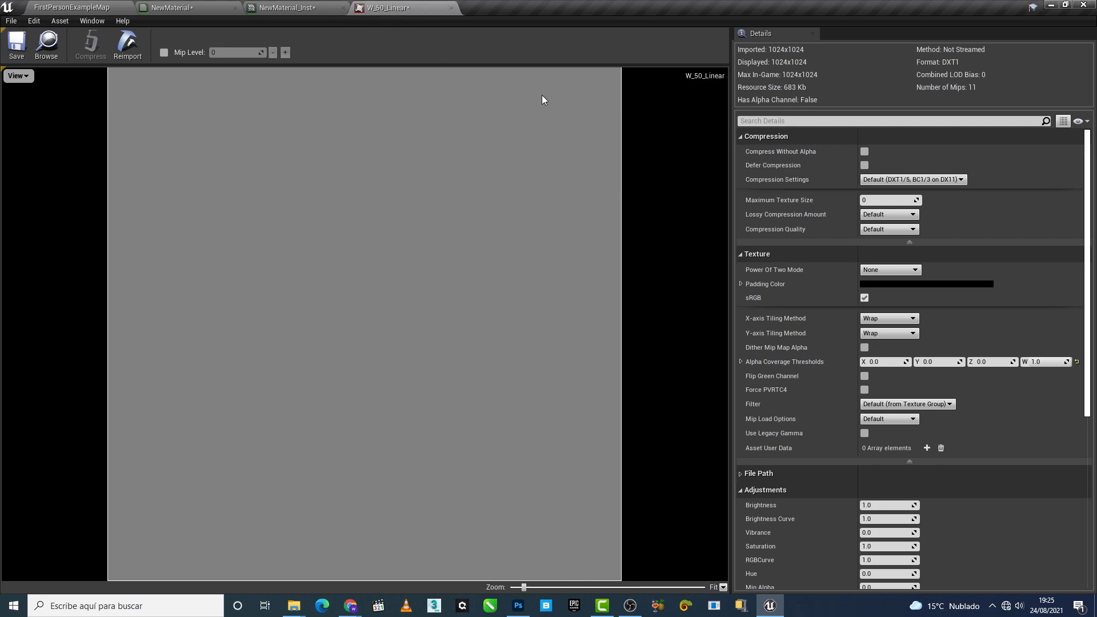
pyautogui.click(864, 297)
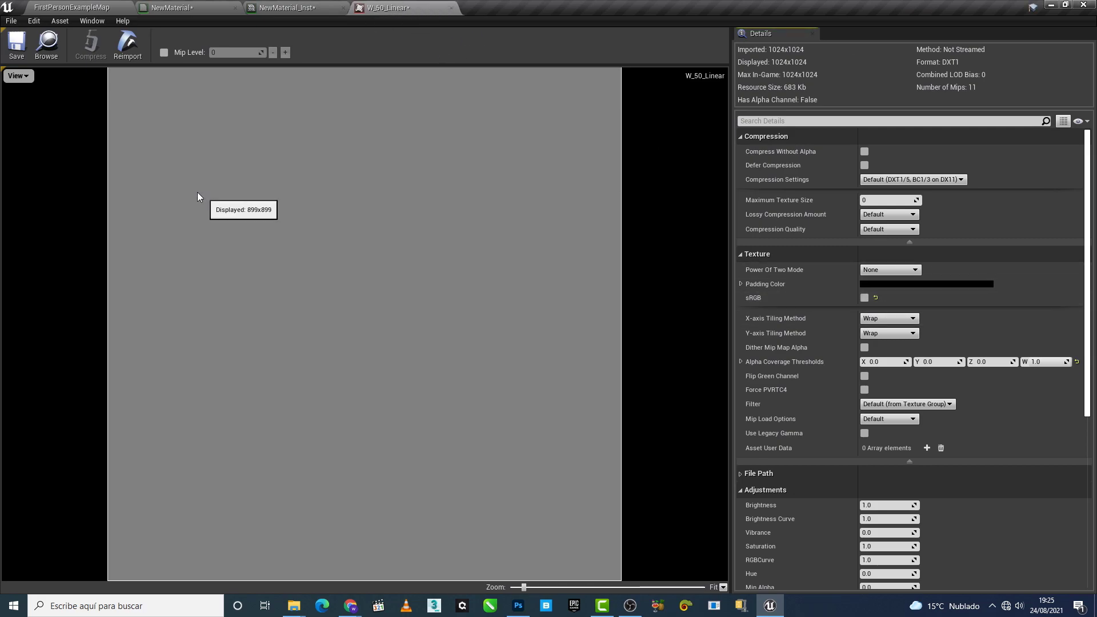
pyautogui.click(22, 50)
pyautogui.click(69, 7)
pyautogui.doubleClick(241, 521)
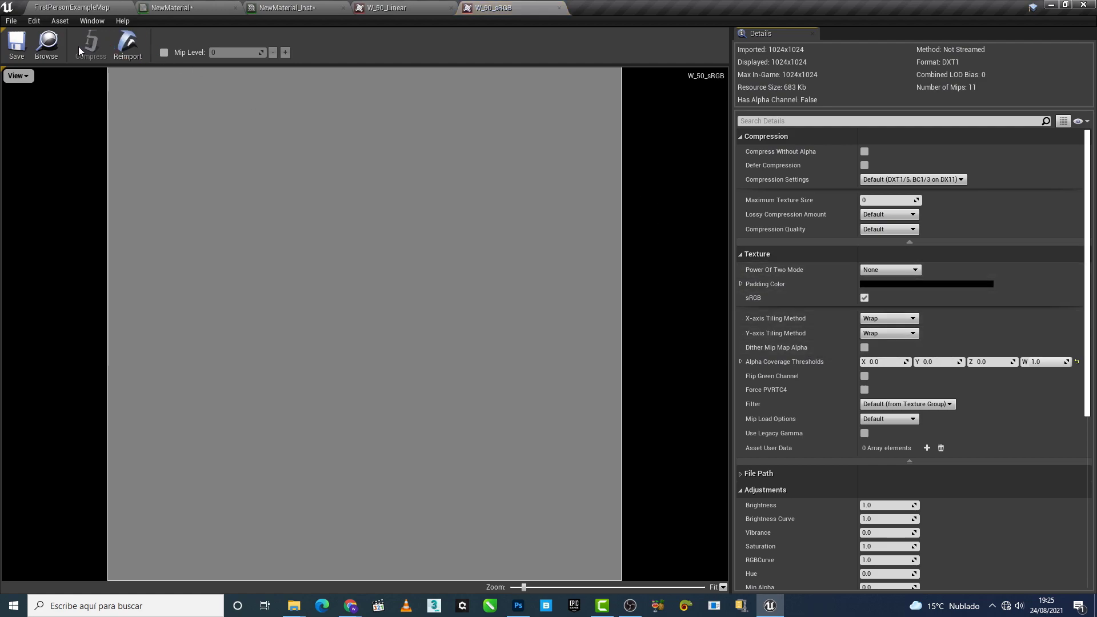
pyautogui.click(80, 8)
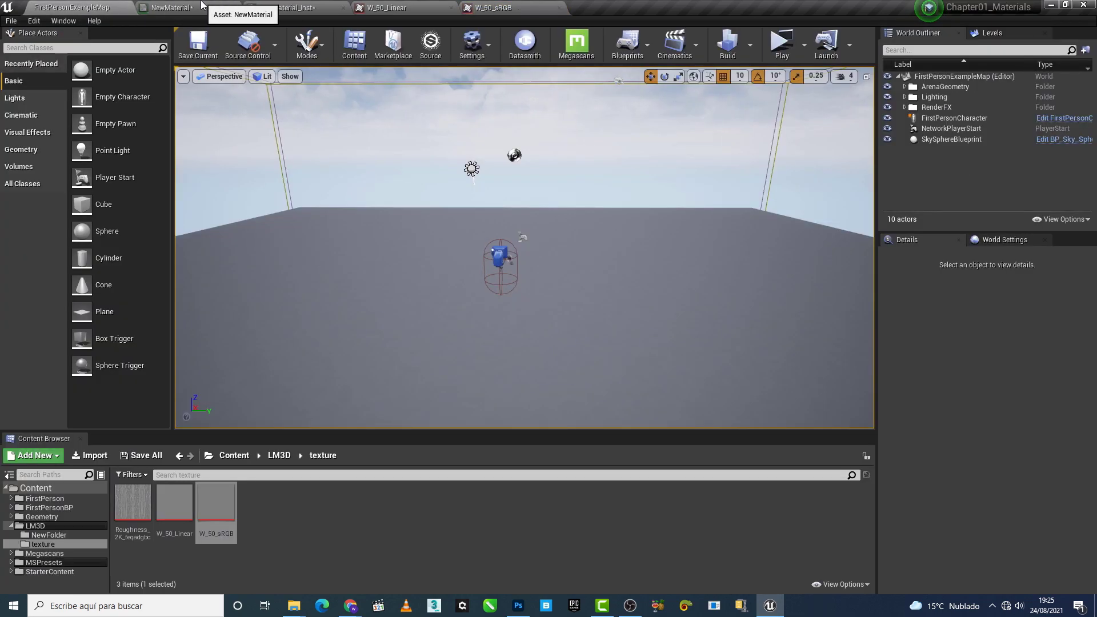
# Step: Add W_50_Linear and W_50_sRGB texture samples to the NewMaterial graph, side by side
pyautogui.moveTo(174, 501); pyautogui.dragTo(443, 332)
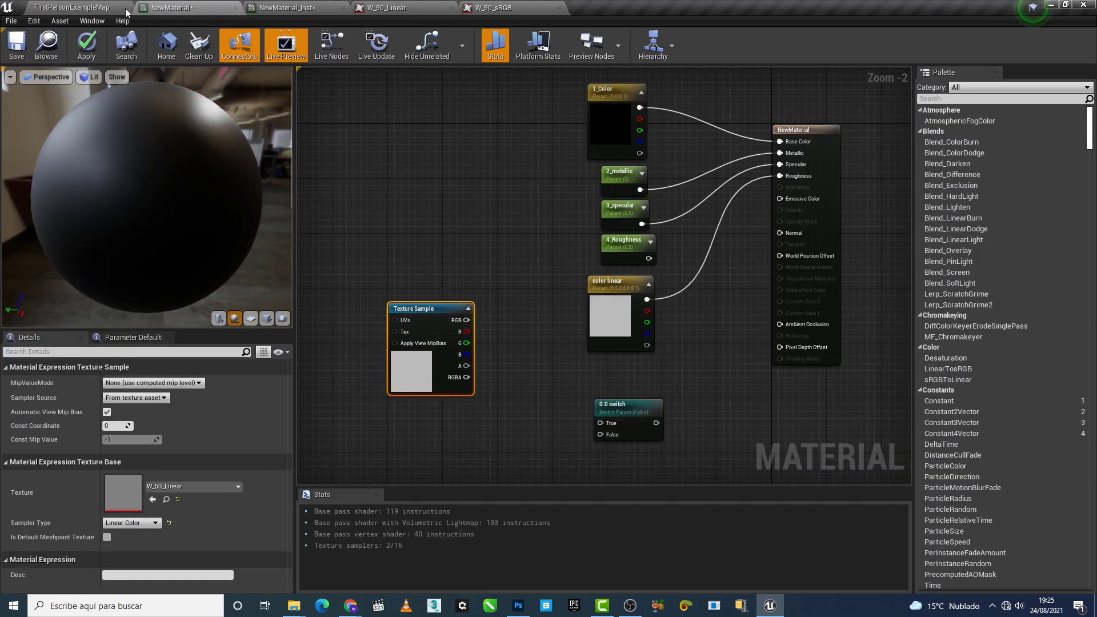
pyautogui.click(91, 5)
pyautogui.moveTo(215, 501); pyautogui.dragTo(426, 434)
pyautogui.moveTo(481, 433); pyautogui.dragTo(480, 354, button='right')
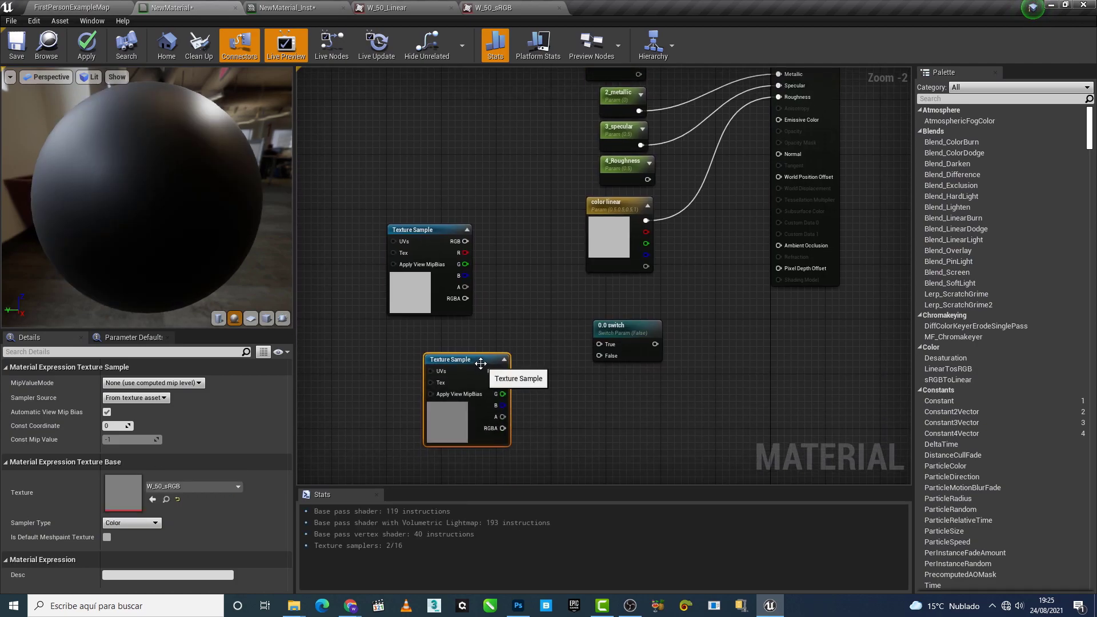
pyautogui.moveTo(480, 354)
pyautogui.mouseDown()
pyautogui.moveTo(441, 341)
pyautogui.moveTo(555, 333)
pyautogui.mouseUp()
pyautogui.scroll(1, 440, 354)
pyautogui.moveTo(414, 224); pyautogui.dragTo(391, 352)
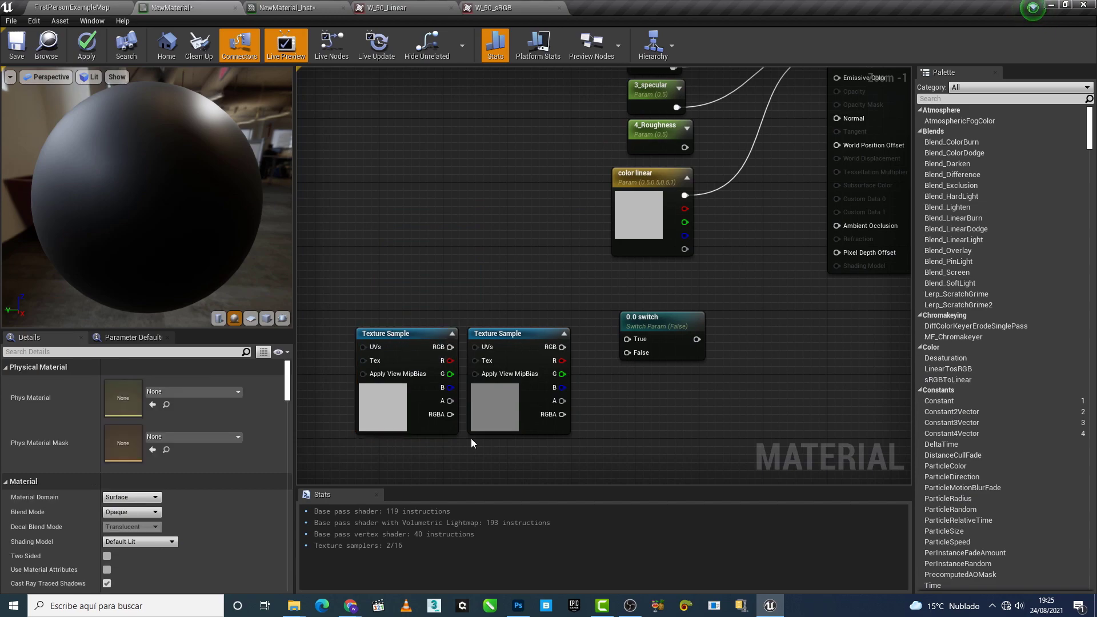
# Step: Convert the W_50_Linear texture sample into a texture parameter
pyautogui.click(395, 343)
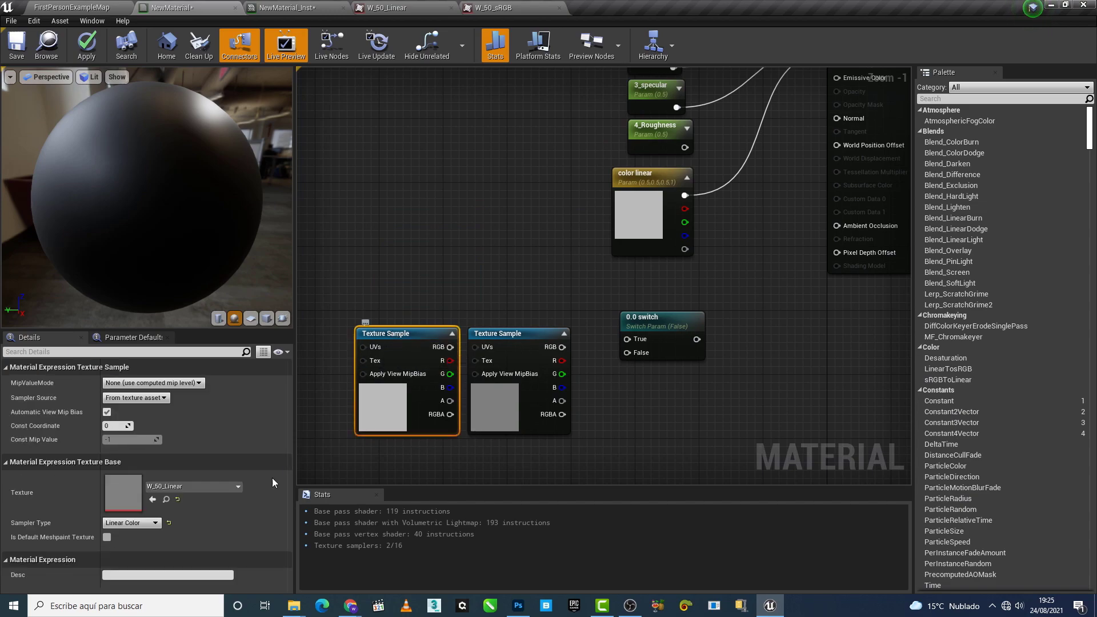
pyautogui.click(507, 339)
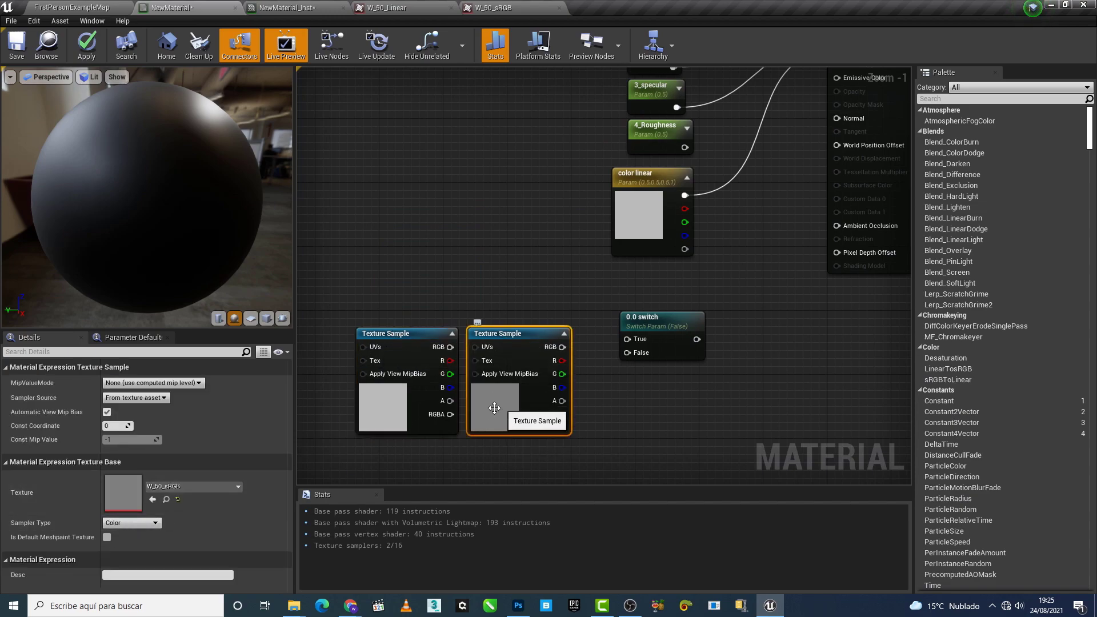
pyautogui.click(407, 338)
pyautogui.rightClick(391, 336)
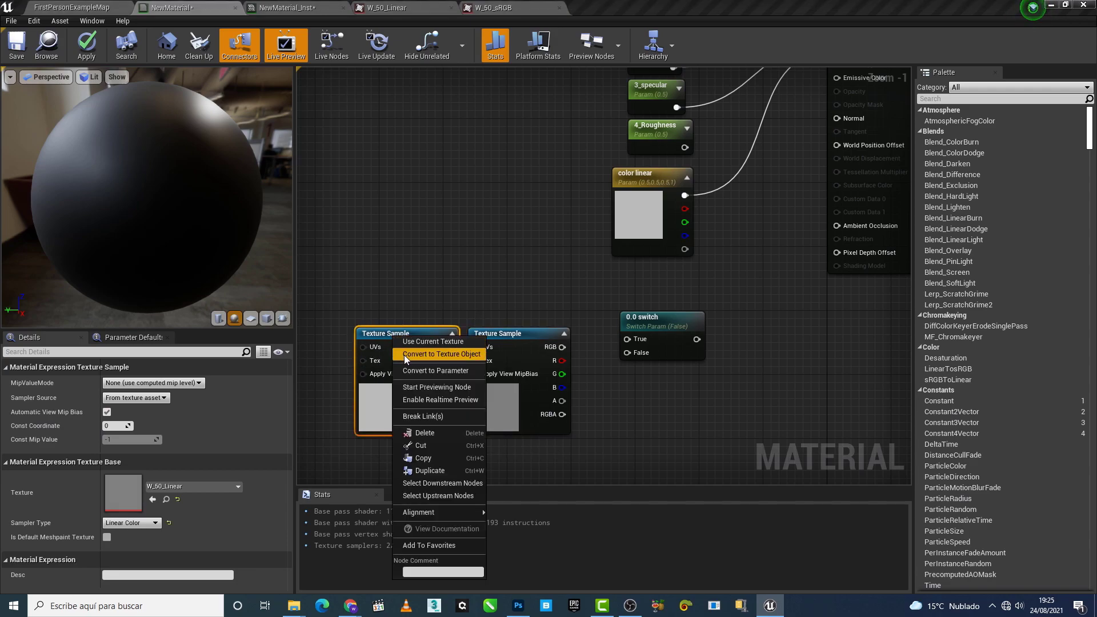
pyautogui.click(405, 374)
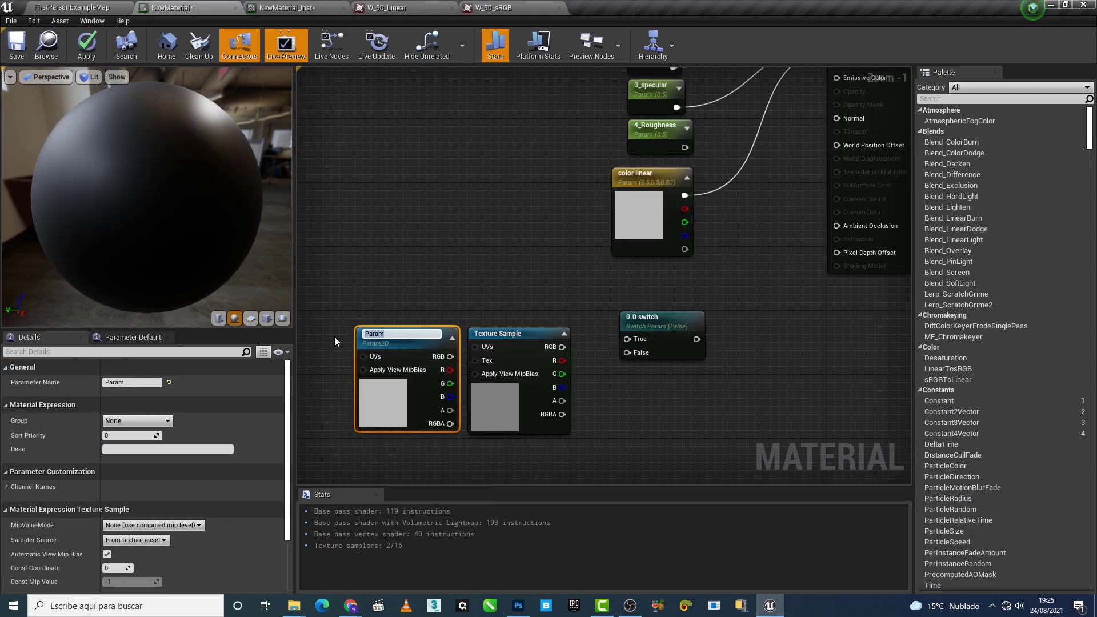
# Step: Name the first parameter Linear and convert the second texture sample into a parameter named sRGB
pyautogui.write('Linear')
pyautogui.click(366, 334)
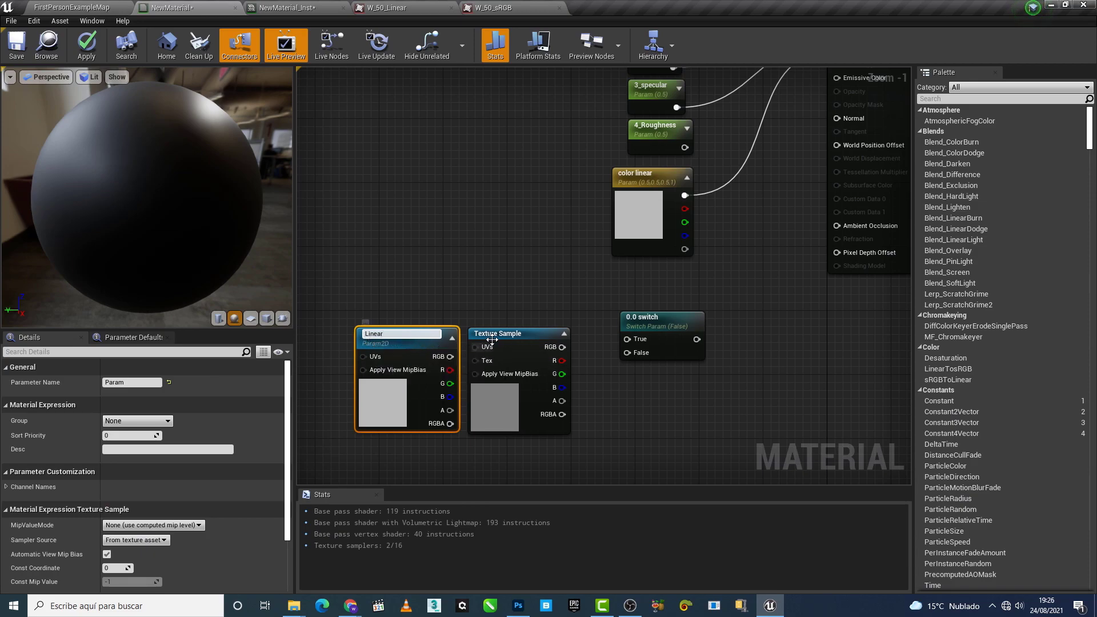
pyautogui.click(485, 339)
pyautogui.rightClick(492, 334)
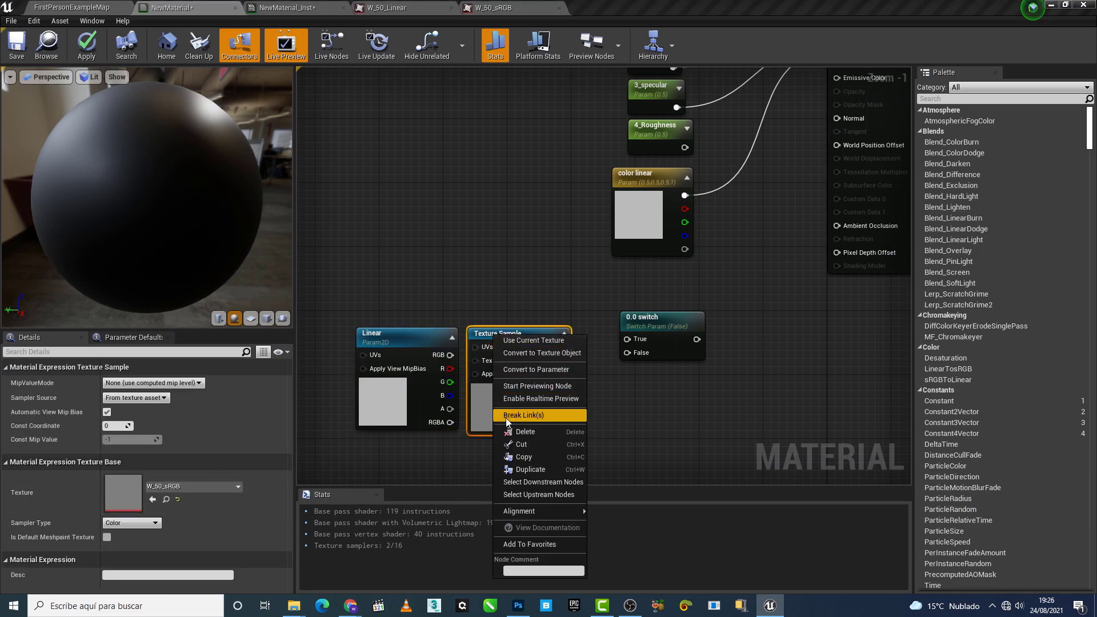
pyautogui.click(511, 372)
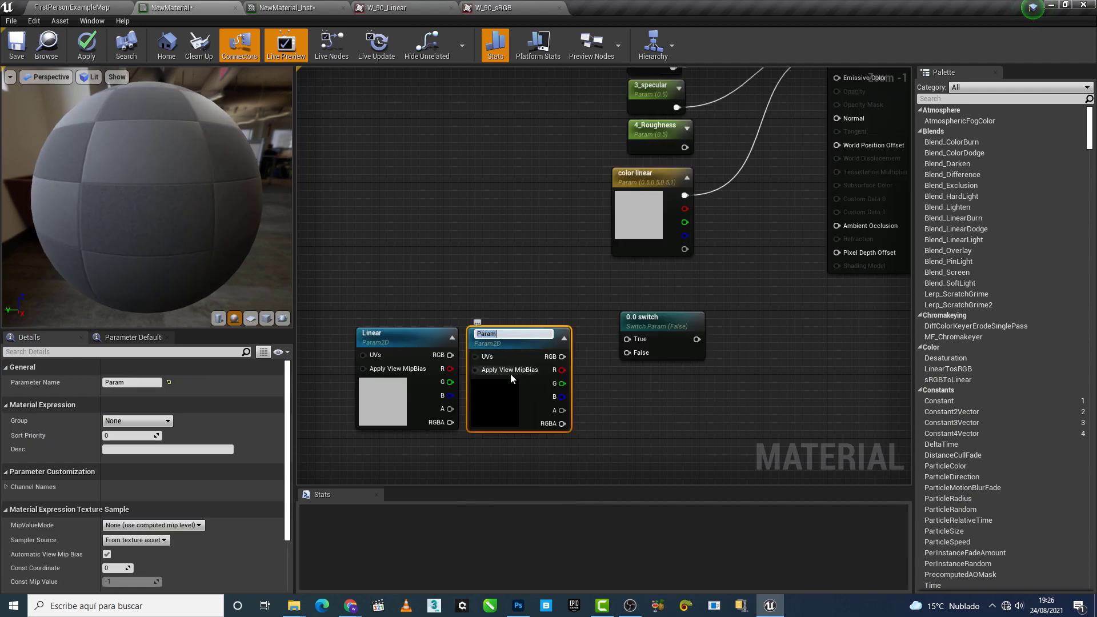
pyautogui.write('sRGB')
pyautogui.press('Return')
# Step: Put both the sRGB and Linear parameters in the 4_Roughness group
pyautogui.click(615, 405)
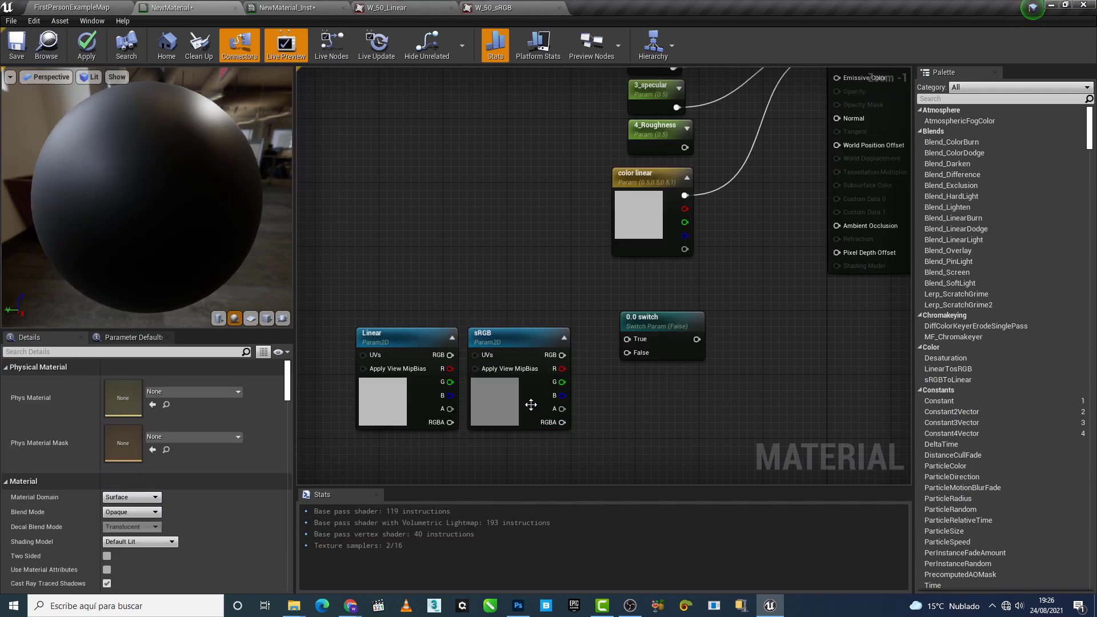
pyautogui.click(516, 404)
pyautogui.click(165, 421)
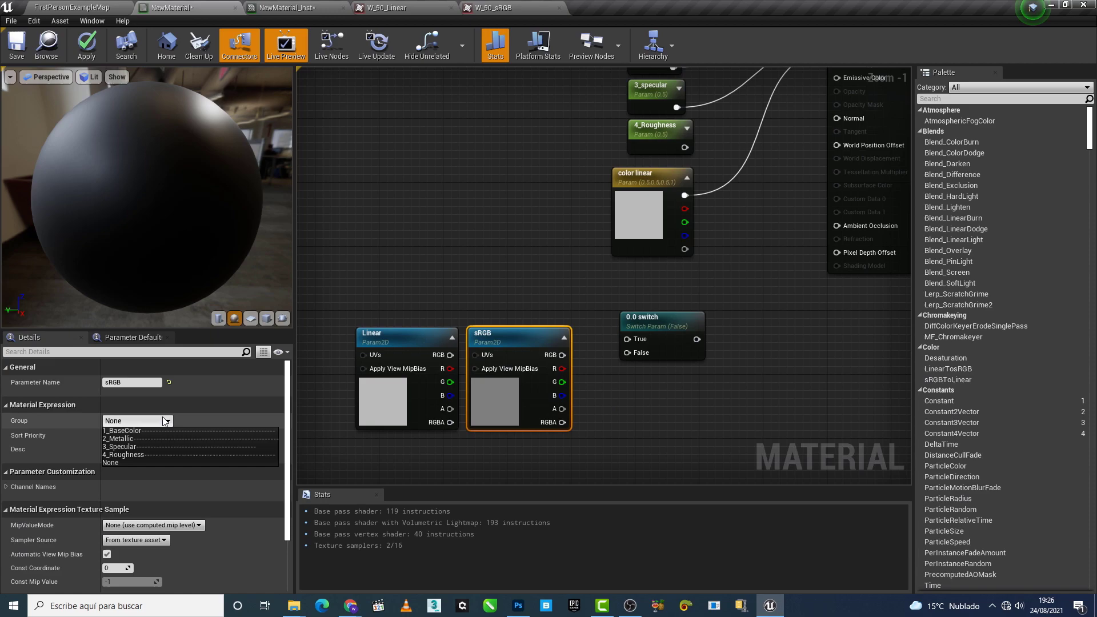
pyautogui.click(131, 455)
pyautogui.scroll(-5, 149, 503)
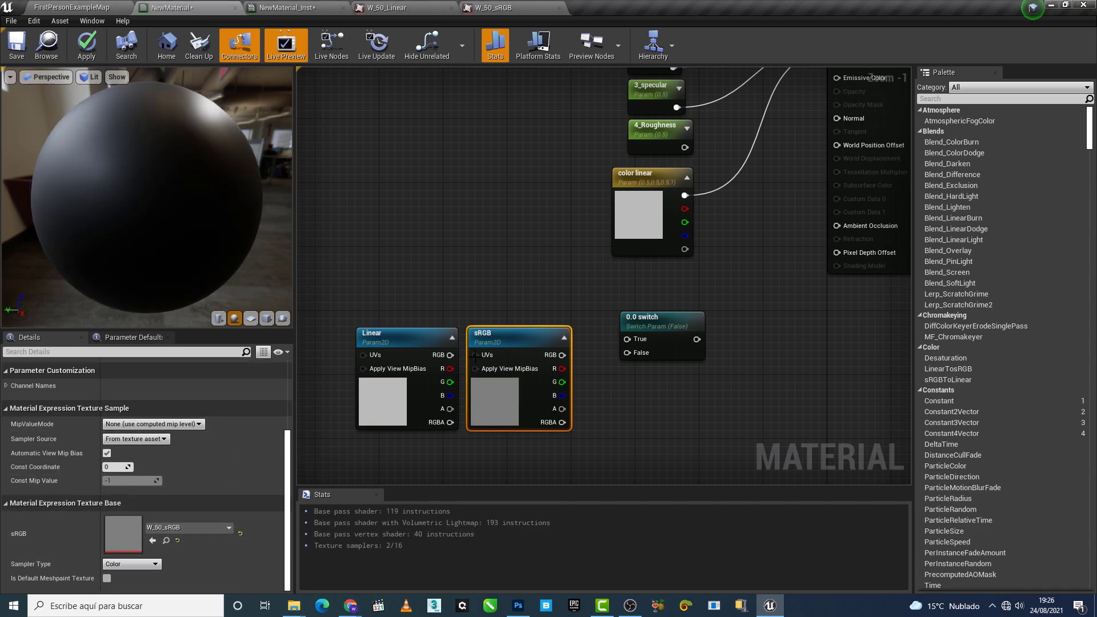
pyautogui.click(408, 346)
pyautogui.scroll(3, 174, 491)
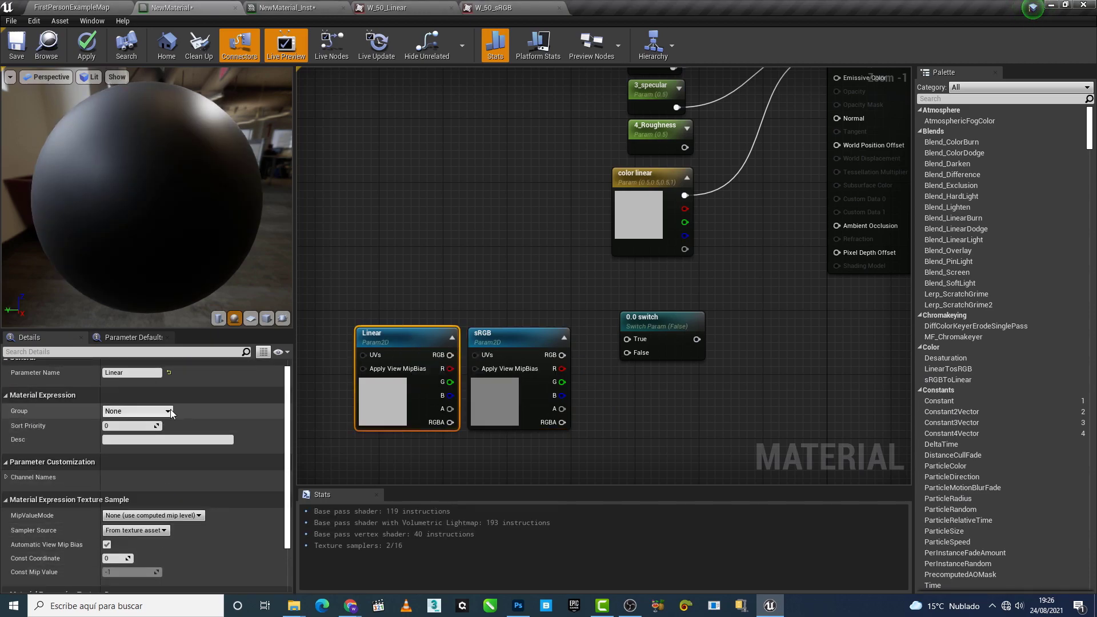
pyautogui.click(137, 411)
pyautogui.click(137, 445)
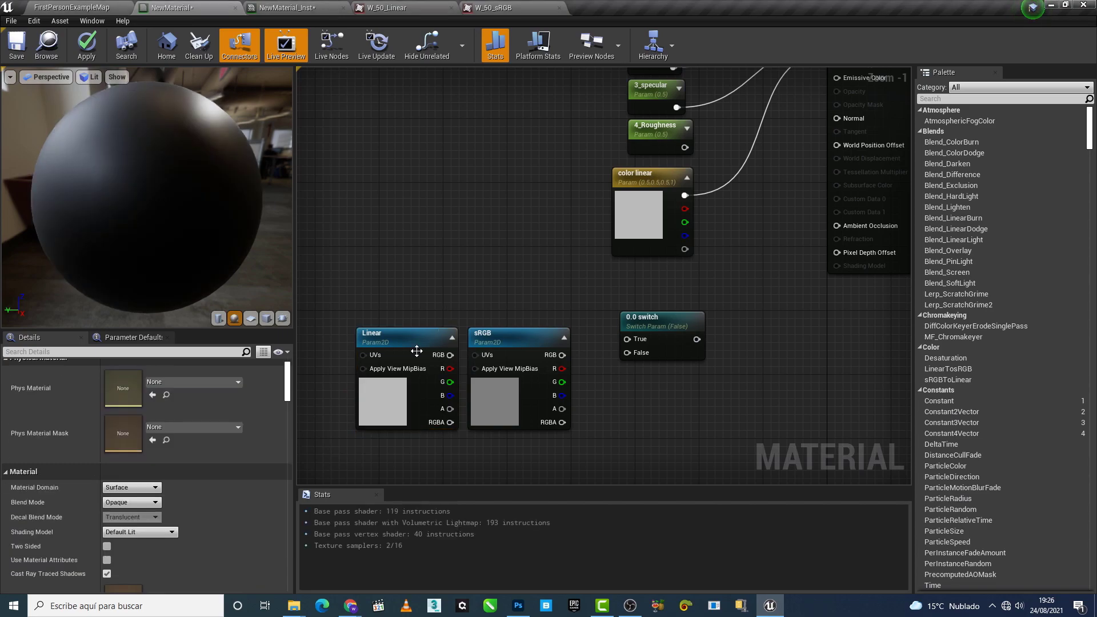
# Step: Wire Linear and sRGB into the 0.0 switch's False/True pins and the switch into Roughness
pyautogui.moveTo(411, 350); pyautogui.dragTo(484, 254)
pyautogui.moveTo(528, 341); pyautogui.dragTo(488, 365)
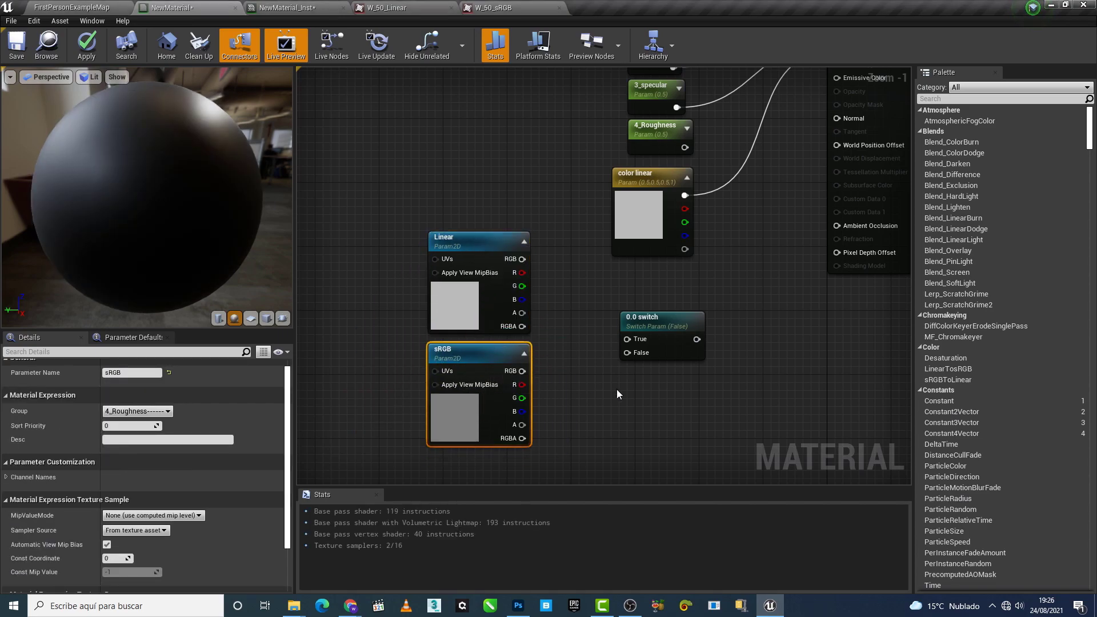
pyautogui.moveTo(617, 391); pyautogui.dragTo(532, 417, button='right')
pyautogui.scroll(-1, 534, 420)
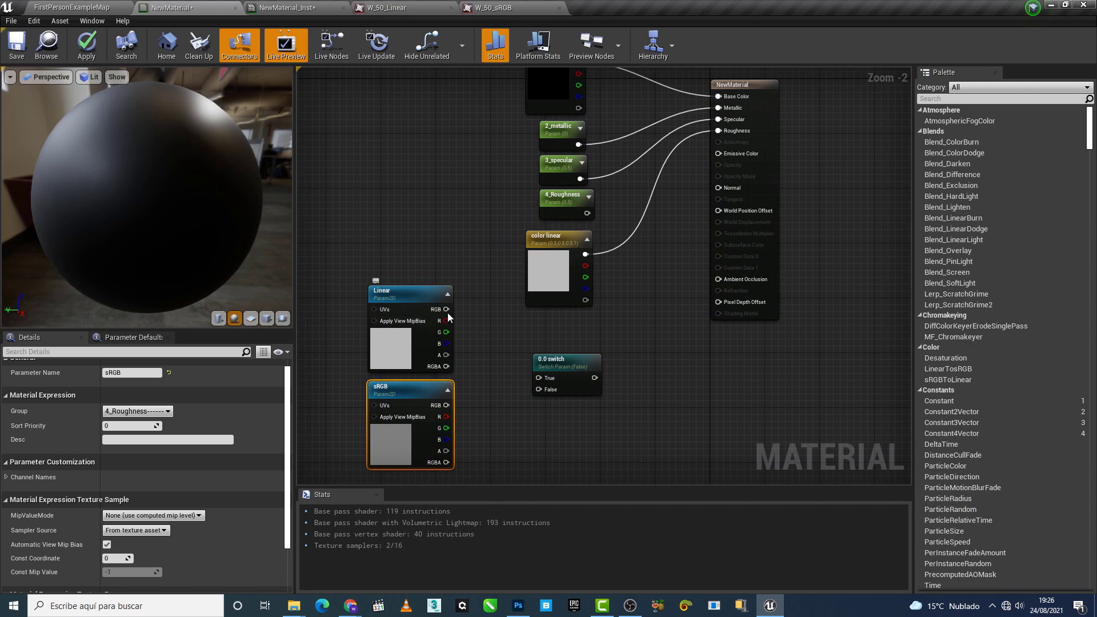
pyautogui.moveTo(446, 309); pyautogui.dragTo(539, 390)
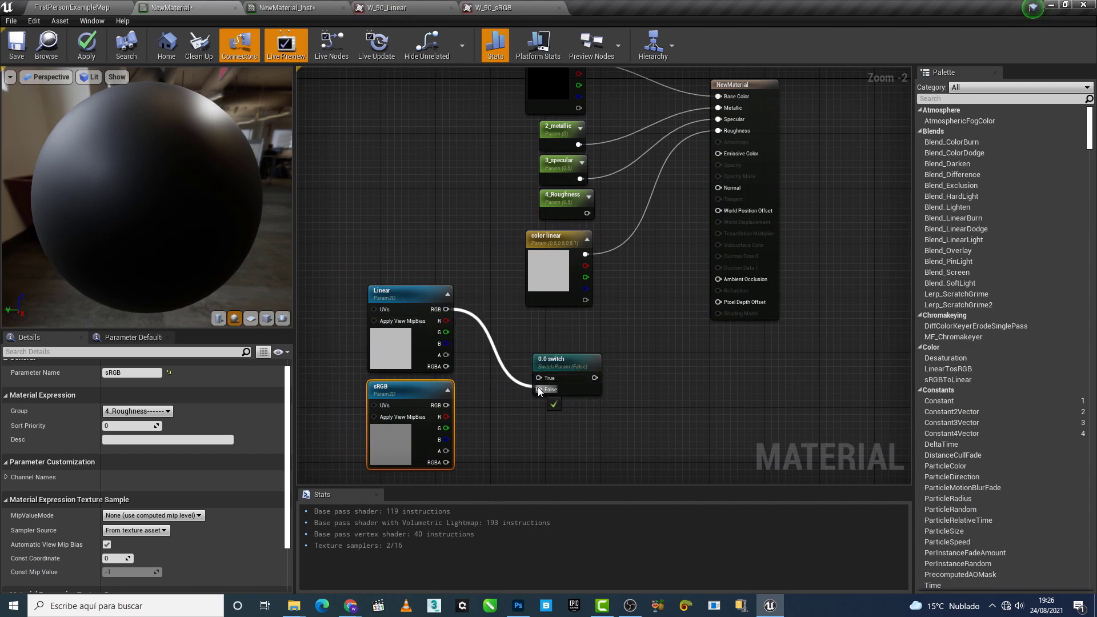
pyautogui.moveTo(400, 391); pyautogui.dragTo(400, 206)
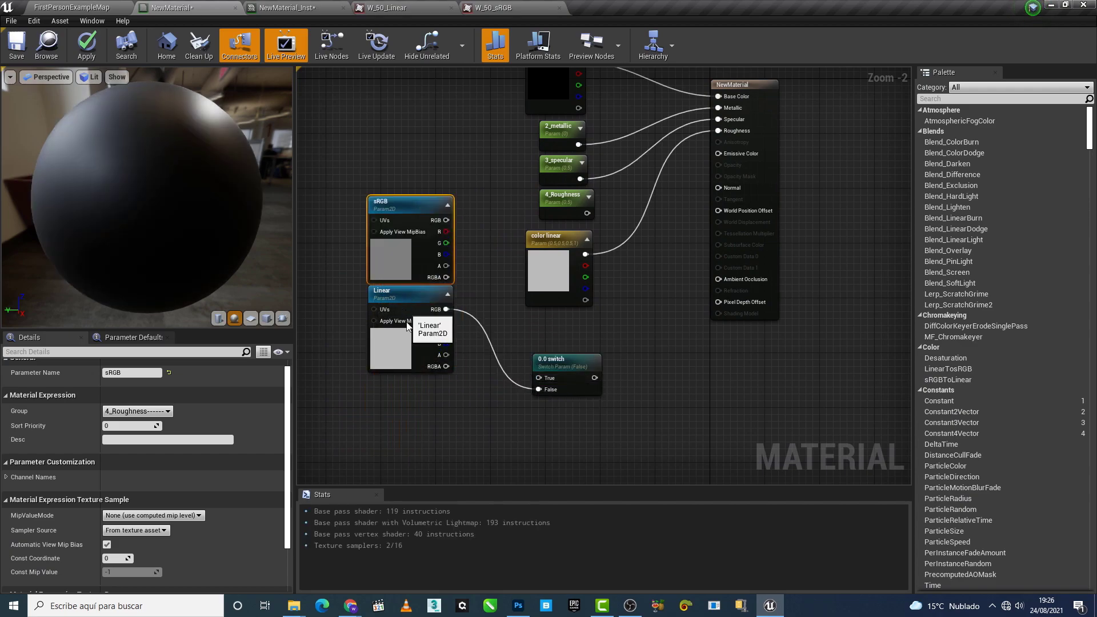
pyautogui.moveTo(407, 326); pyautogui.dragTo(414, 415)
pyautogui.moveTo(412, 219)
pyautogui.mouseDown()
pyautogui.moveTo(418, 301)
pyautogui.moveTo(538, 377)
pyautogui.mouseUp()
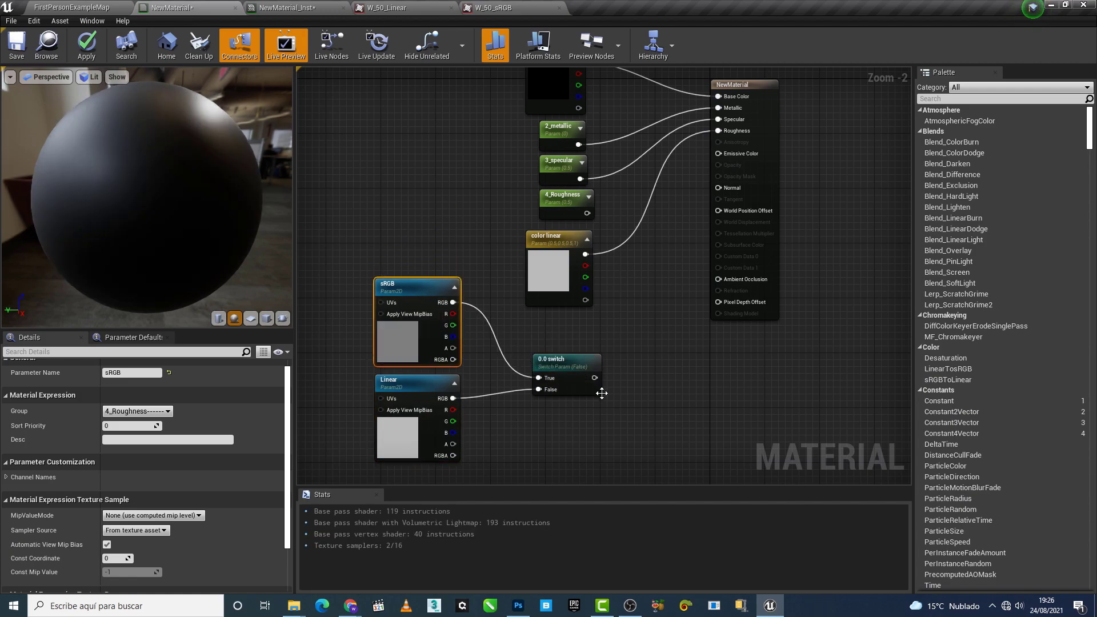
pyautogui.moveTo(594, 378); pyautogui.dragTo(718, 130)
pyautogui.scroll(-2, 686, 322)
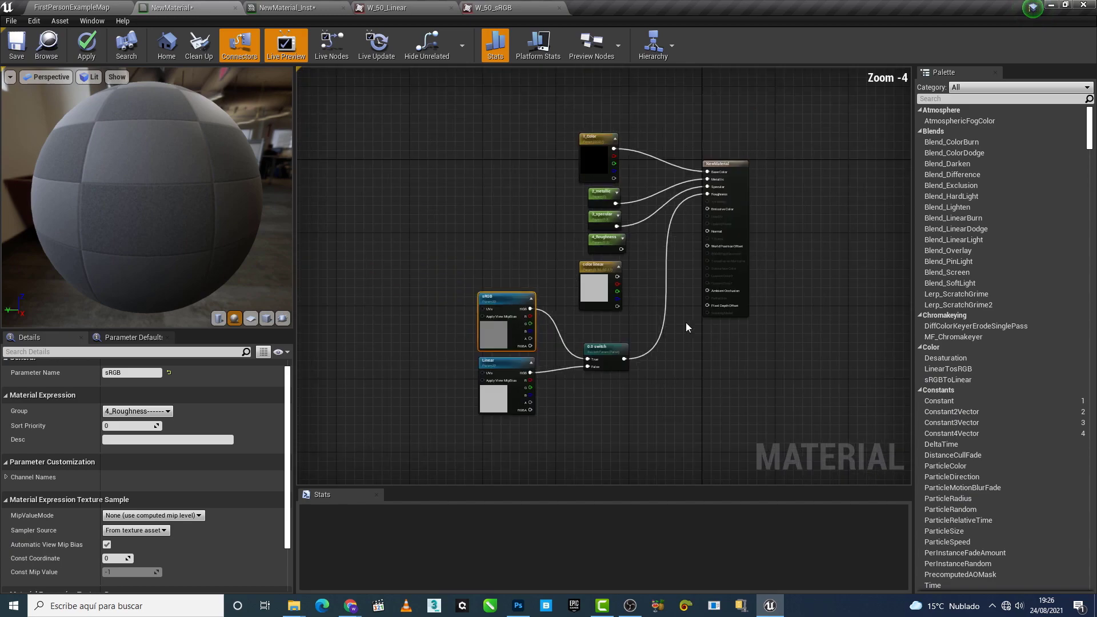
pyautogui.scroll(1, 686, 323)
# Step: Apply the material and enable the Linear and 0.0 switch overrides in NewMaterial_Inst
pyautogui.click(87, 50)
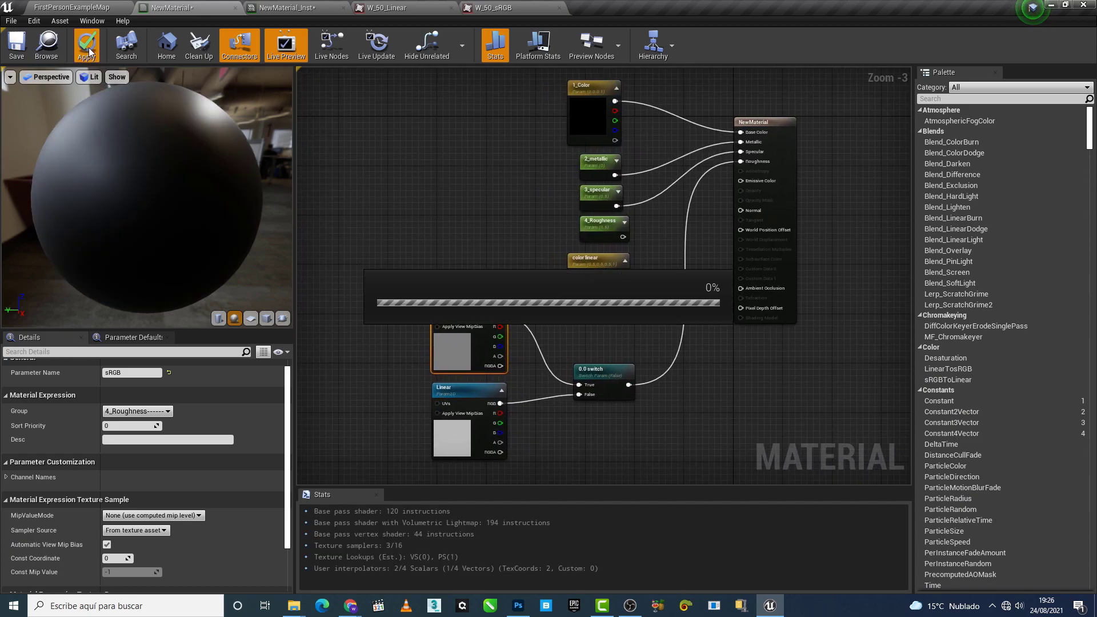
pyautogui.click(283, 13)
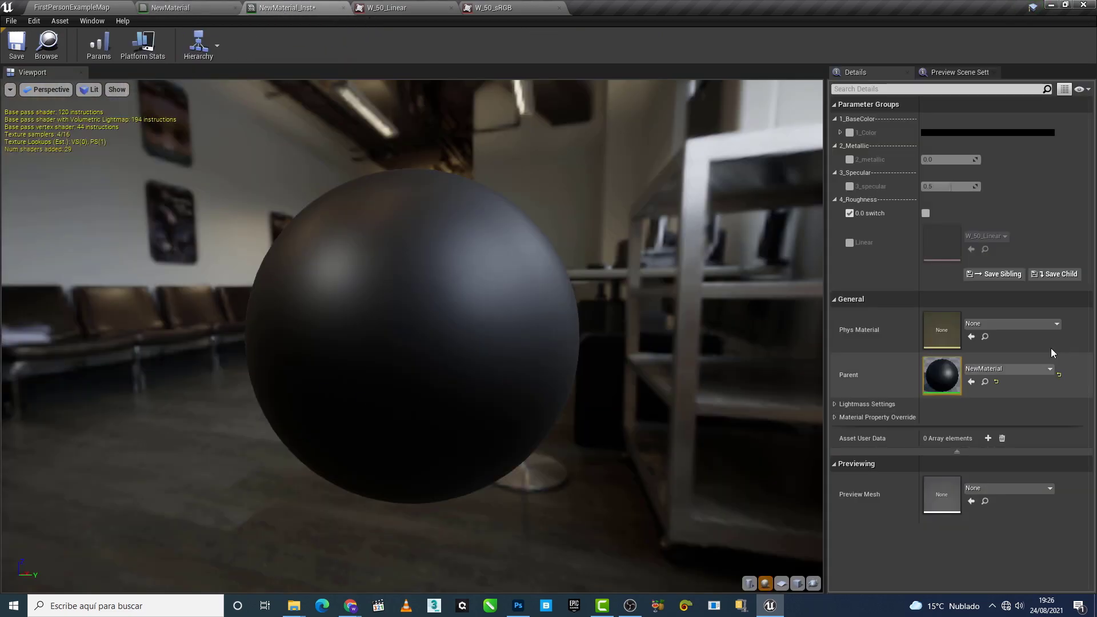
pyautogui.click(850, 244)
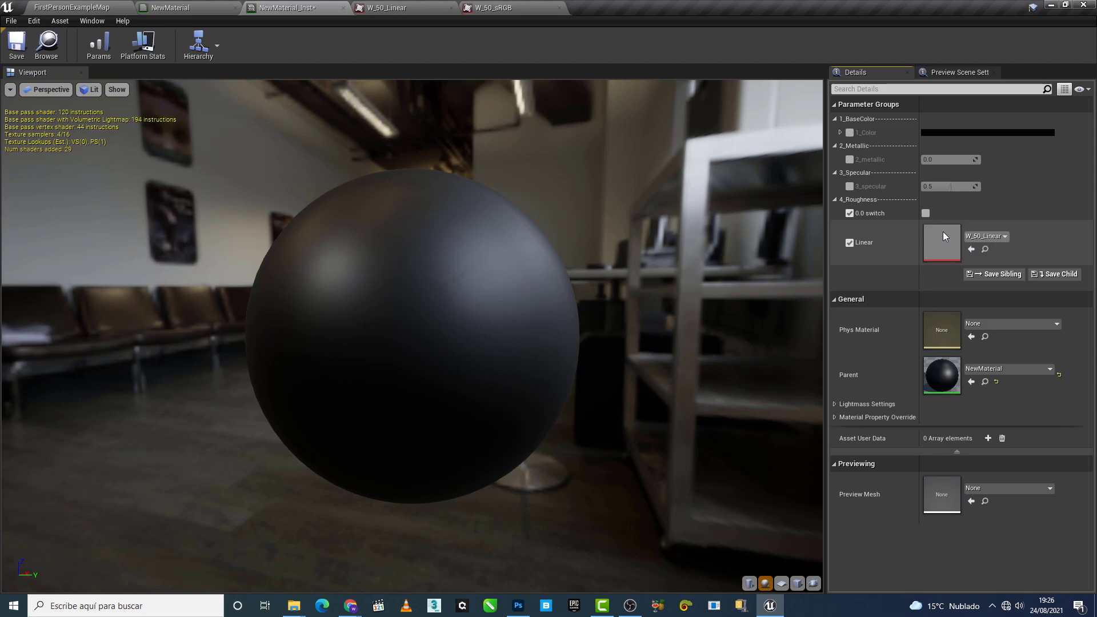
pyautogui.click(926, 213)
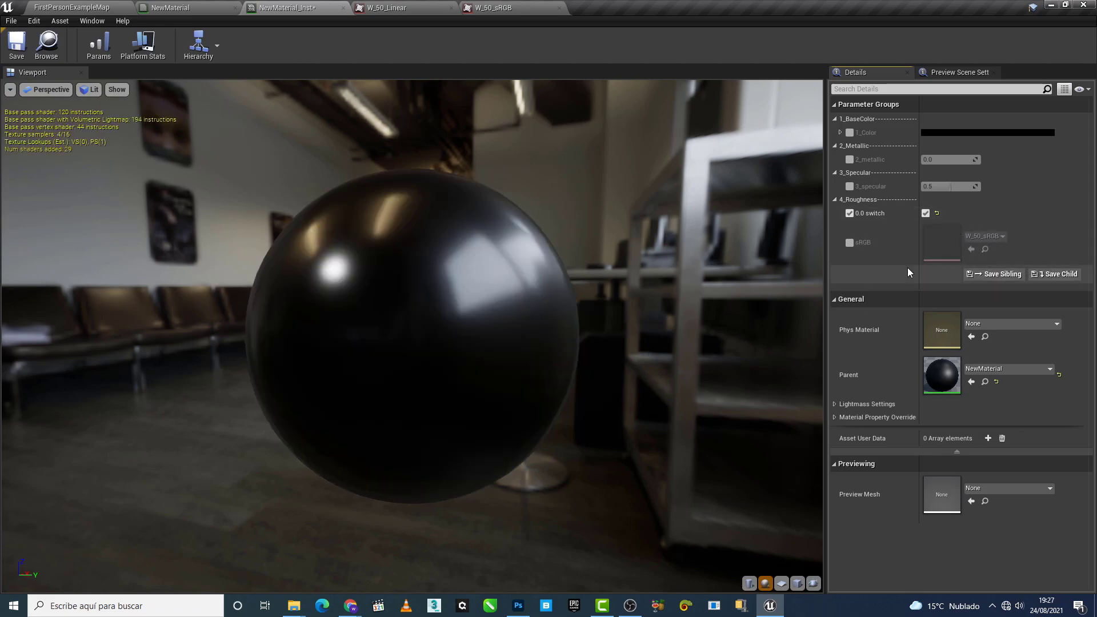
# Step: Toggle the 0.0 switch repeatedly to compare Linear and sRGB roughness on the sphere
pyautogui.click(926, 214)
pyautogui.click(926, 213)
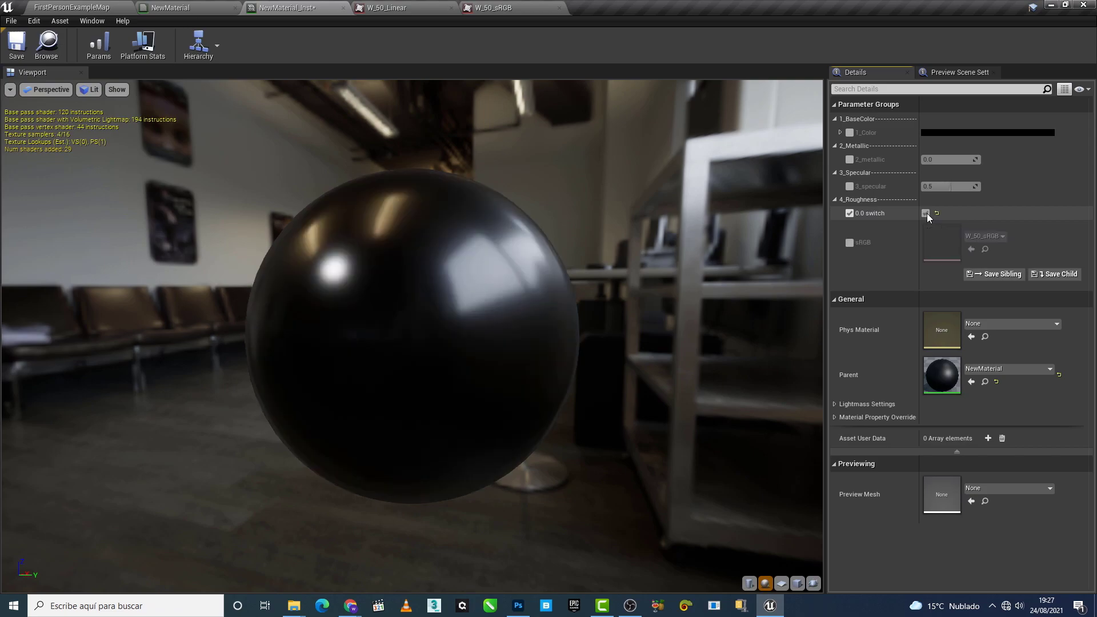
pyautogui.click(926, 213)
pyautogui.click(925, 213)
pyautogui.click(925, 213)
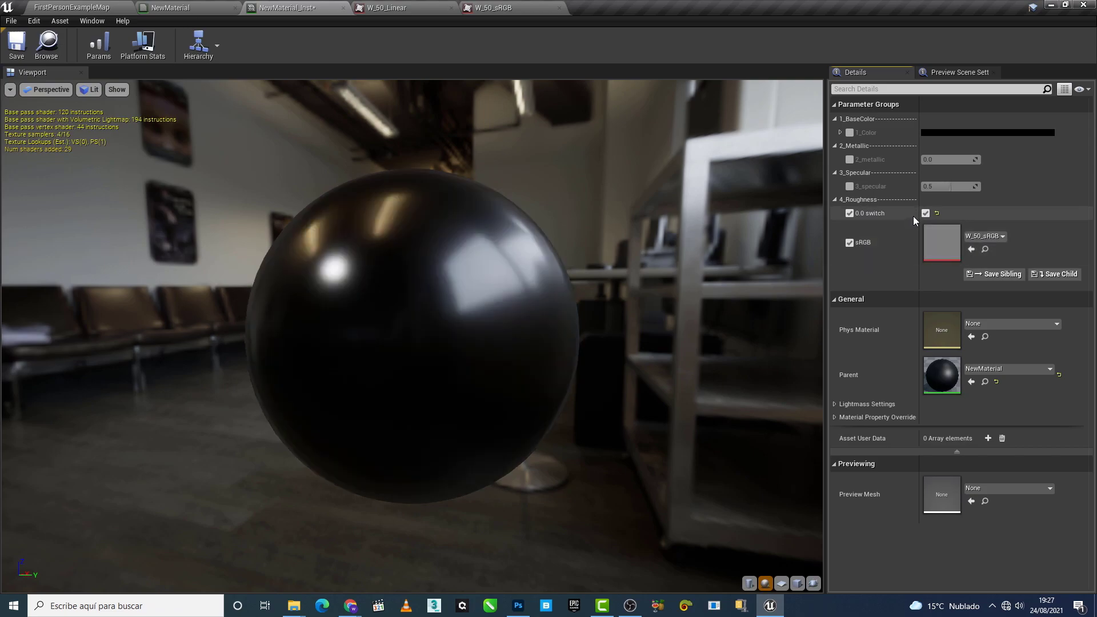
pyautogui.click(926, 213)
# Step: Set the switch to Linear and paste the result screenshot in Photoshop as layer T_Linear
pyautogui.click(926, 214)
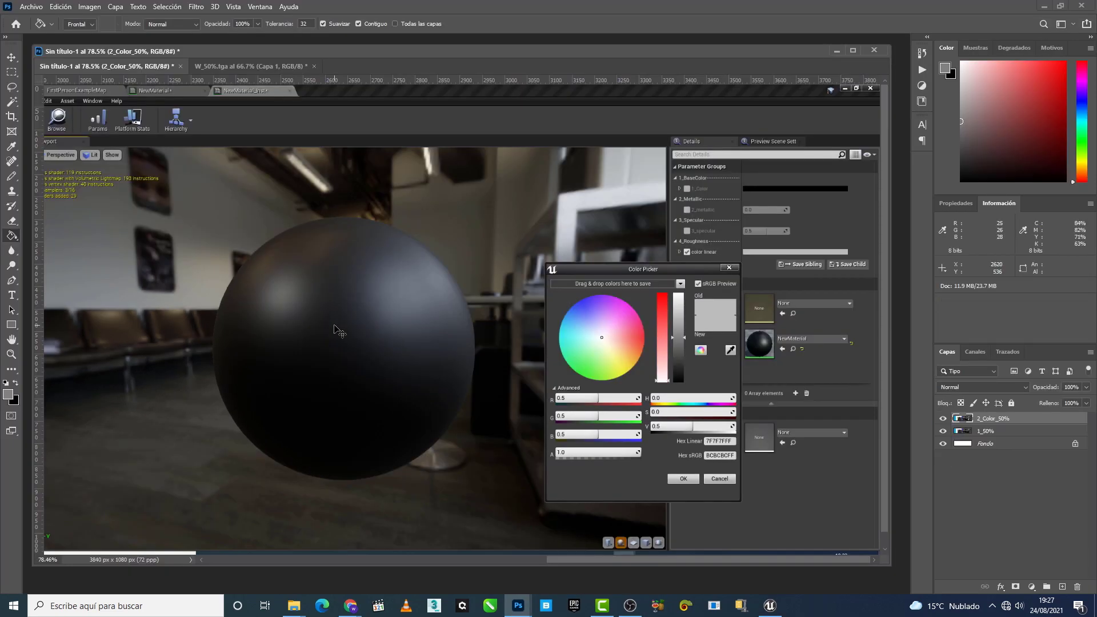
pyautogui.hotkey('ctrl', 'v')
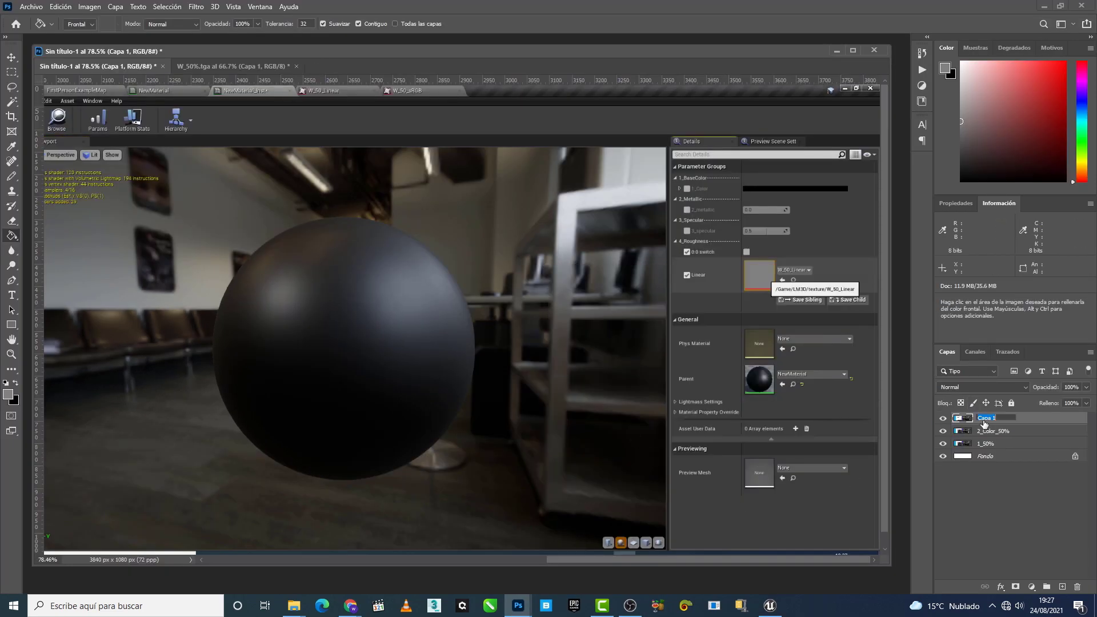
pyautogui.write('T_Linear')
pyautogui.click(1022, 502)
# Step: Set the switch to sRGB and paste that result screenshot as layer T_sRGB
pyautogui.click(770, 606)
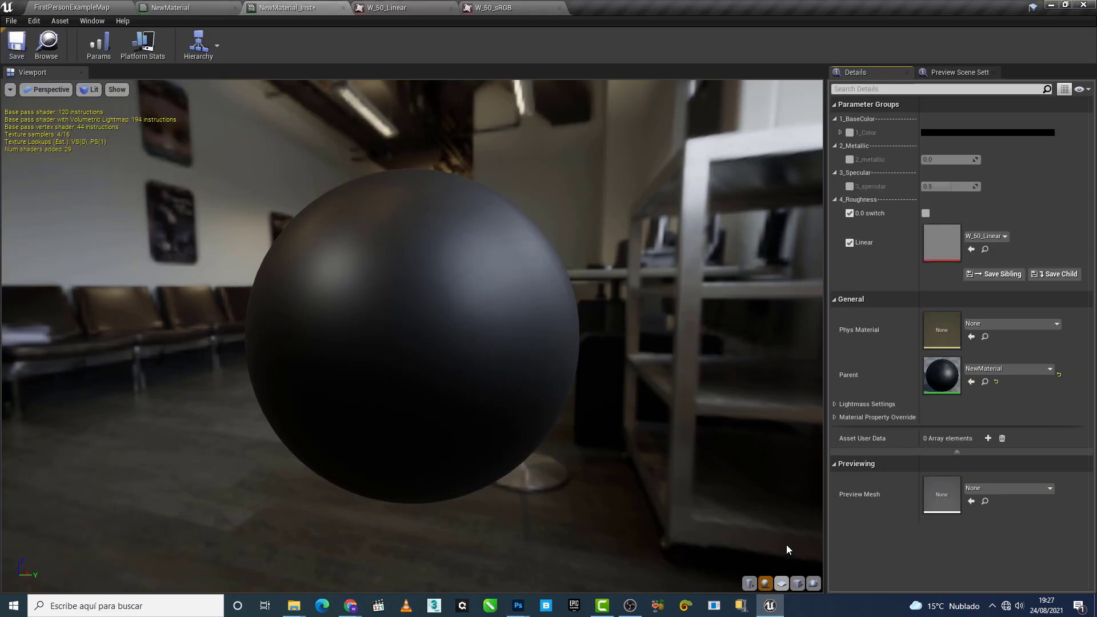
pyautogui.click(926, 213)
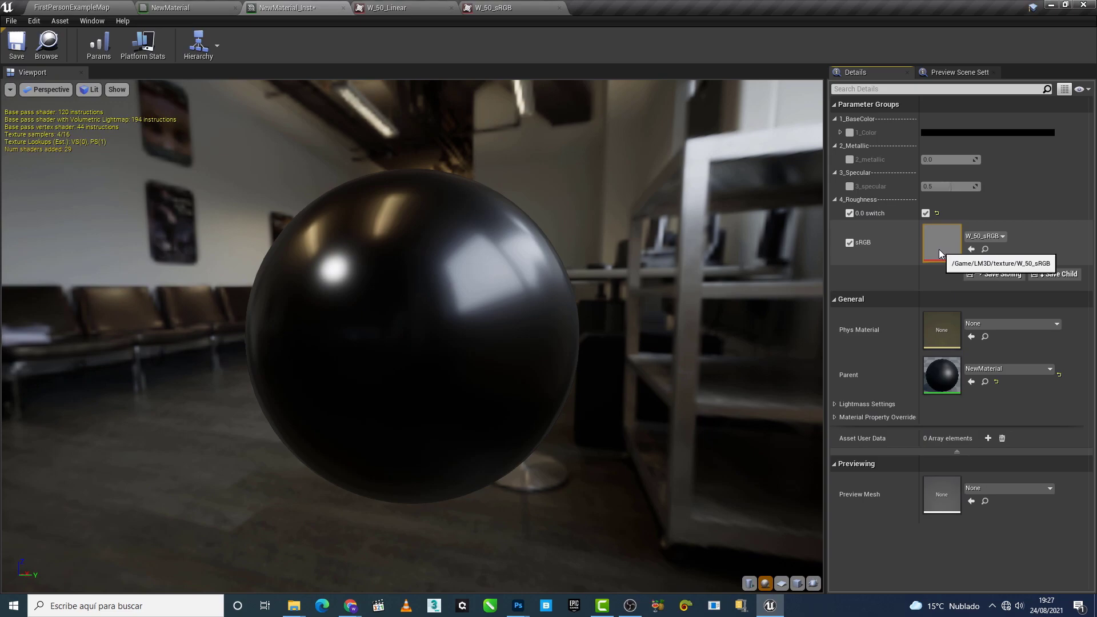
pyautogui.moveTo(518, 606)
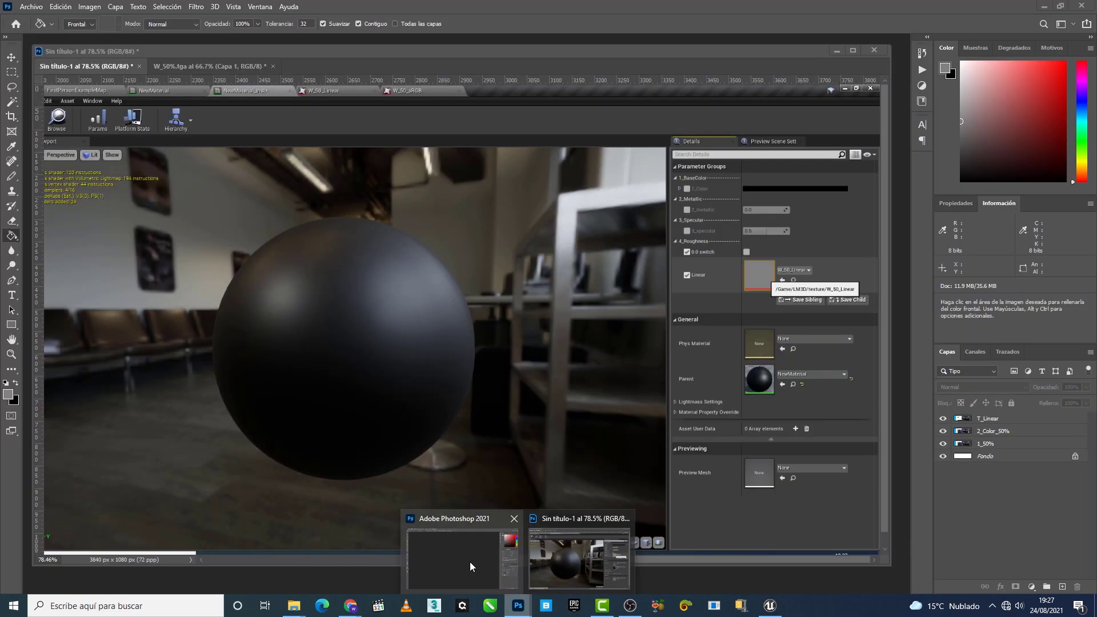
pyautogui.click(470, 567)
pyautogui.hotkey('ctrl', 'v')
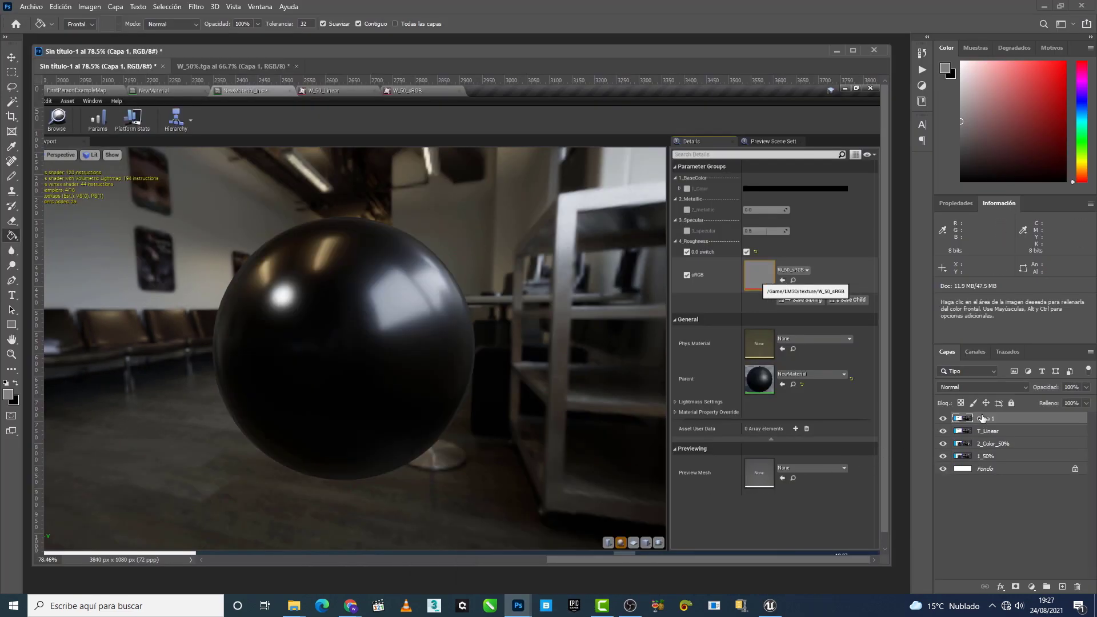
pyautogui.write('T_sRGB')
pyautogui.click(1001, 533)
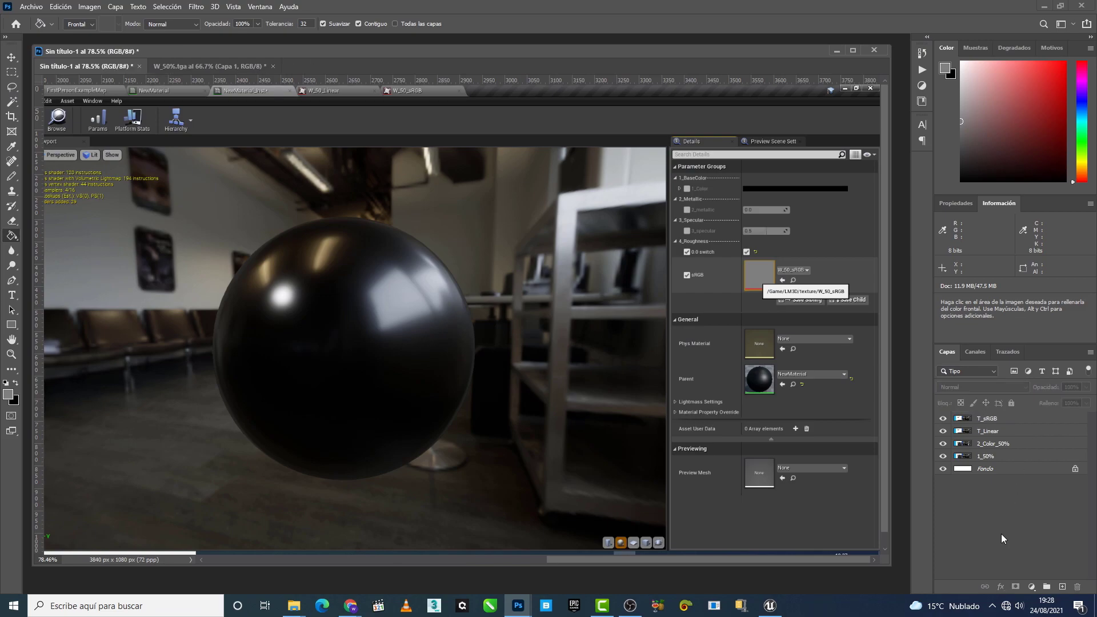
# Step: Toggle the T_sRGB, T_Linear and 2_Color_50% layers to compare matte and glossy spheres
pyautogui.click(943, 419)
pyautogui.click(942, 431)
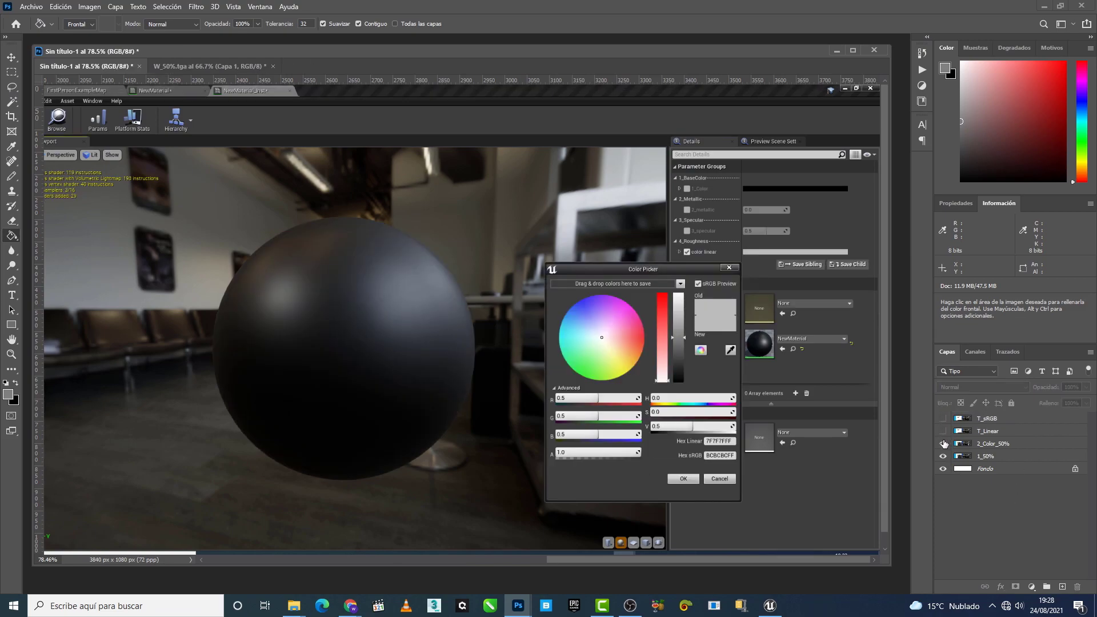
pyautogui.click(943, 444)
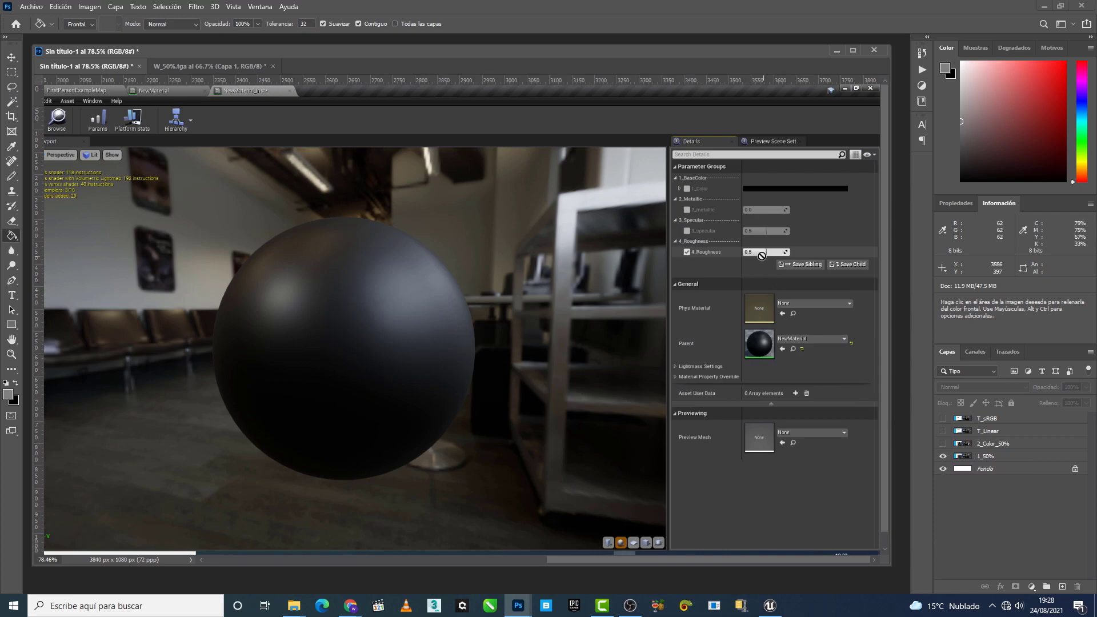
pyautogui.click(943, 444)
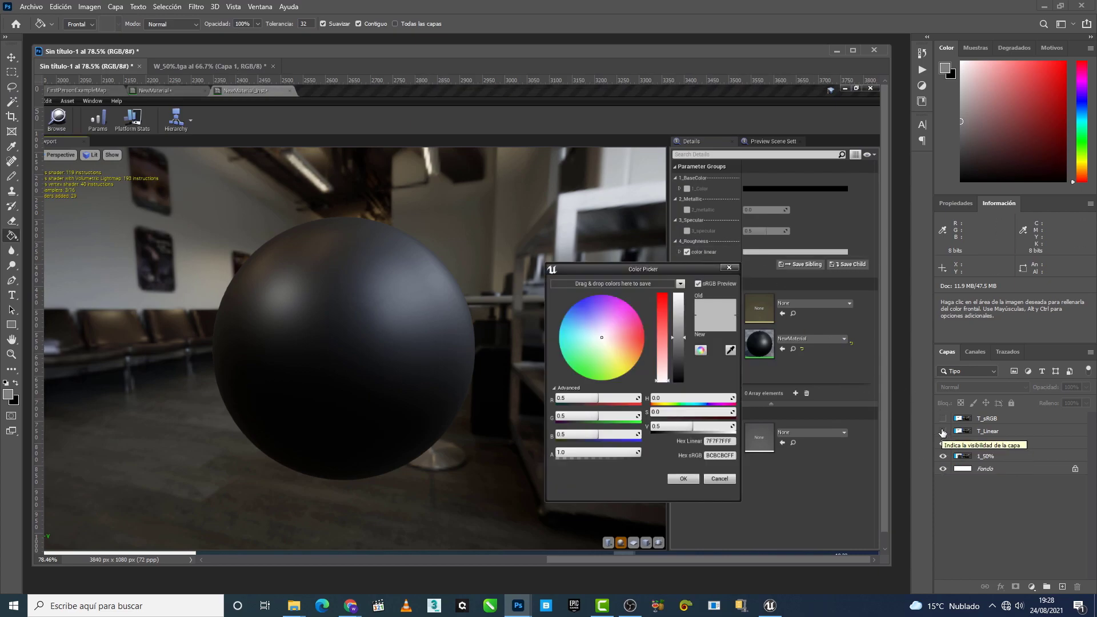
pyautogui.click(943, 431)
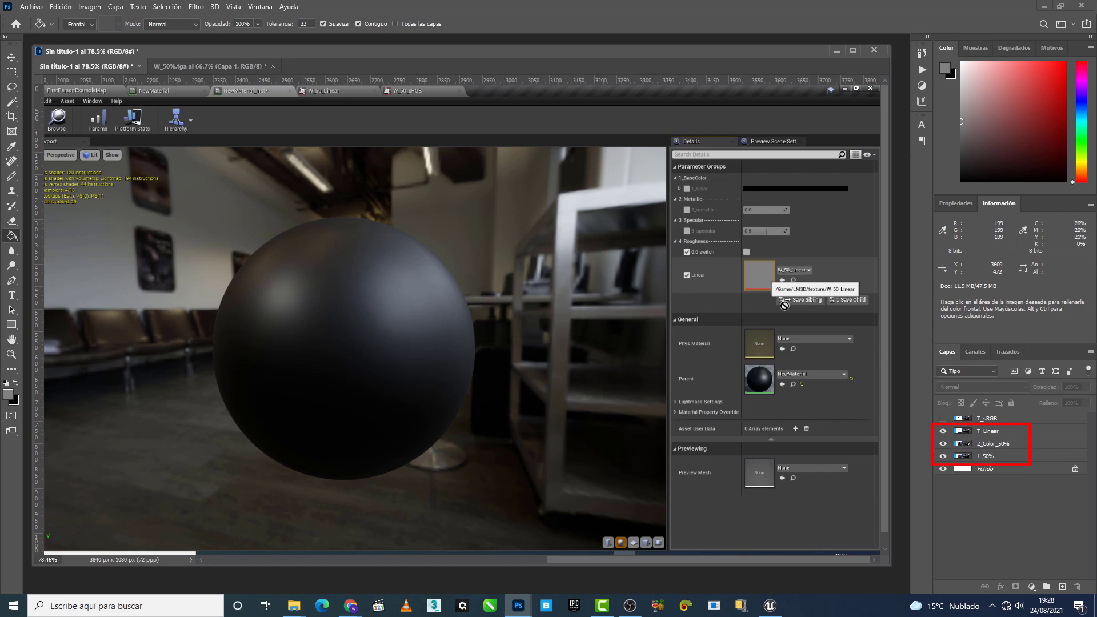
pyautogui.click(942, 418)
pyautogui.click(942, 418)
pyautogui.click(943, 419)
pyautogui.click(942, 420)
pyautogui.click(943, 420)
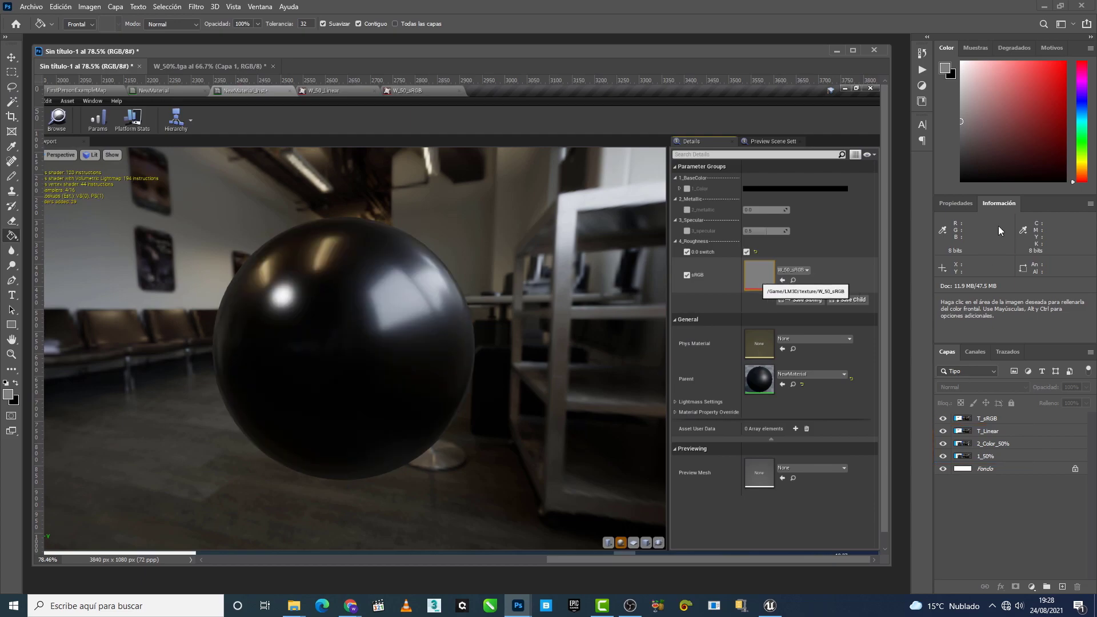
pyautogui.click(770, 605)
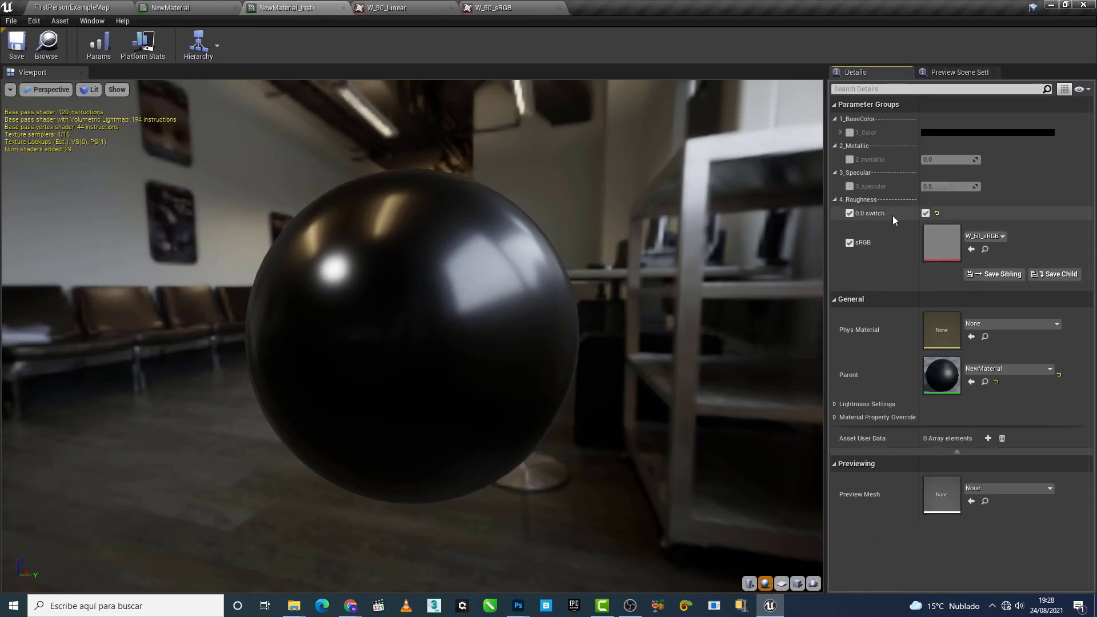
# Step: Flip the instance's 0.0 switch back and forth, leaving it off
pyautogui.click(926, 214)
pyautogui.click(925, 214)
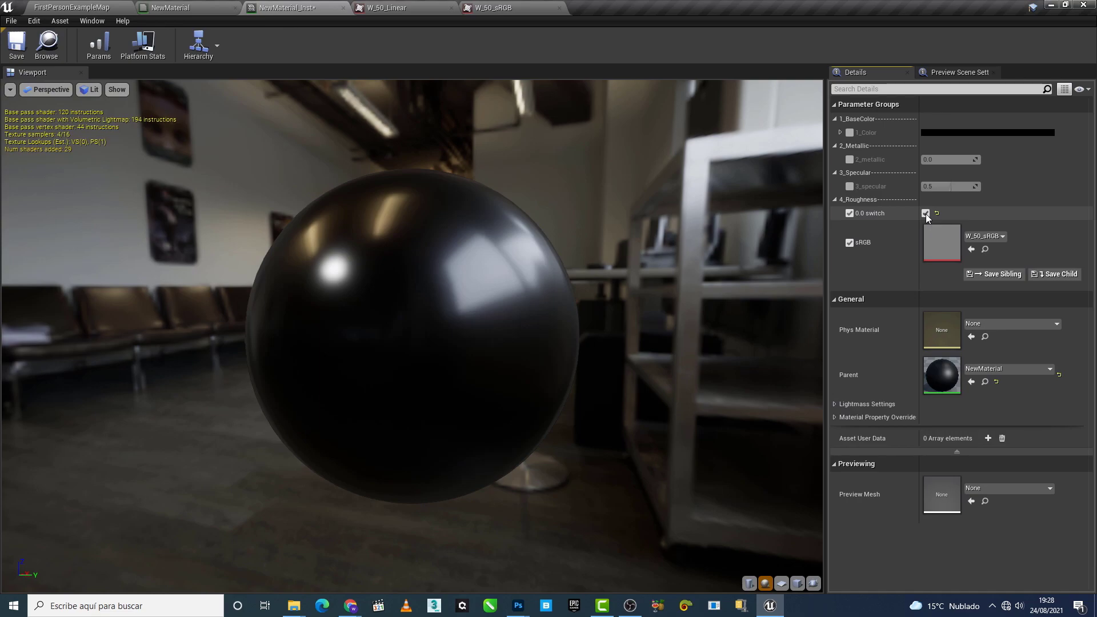
pyautogui.click(926, 213)
pyautogui.click(926, 213)
pyautogui.click(925, 214)
# Step: Connect 4_Roughness to NewMaterial's Roughness input and apply the material
pyautogui.click(183, 8)
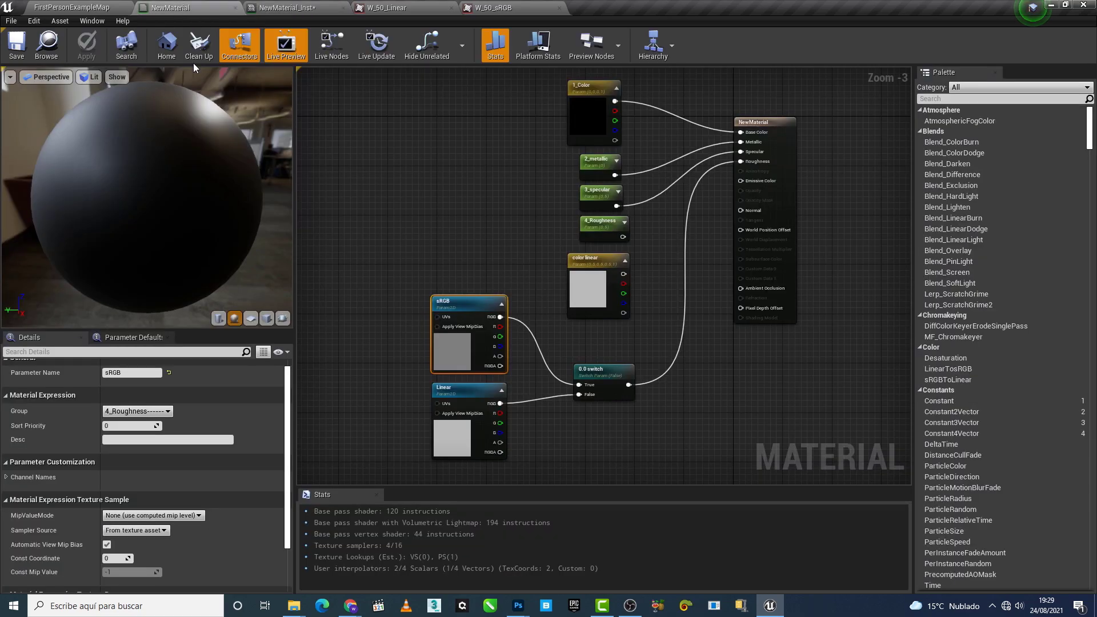
pyautogui.moveTo(623, 237); pyautogui.dragTo(743, 162)
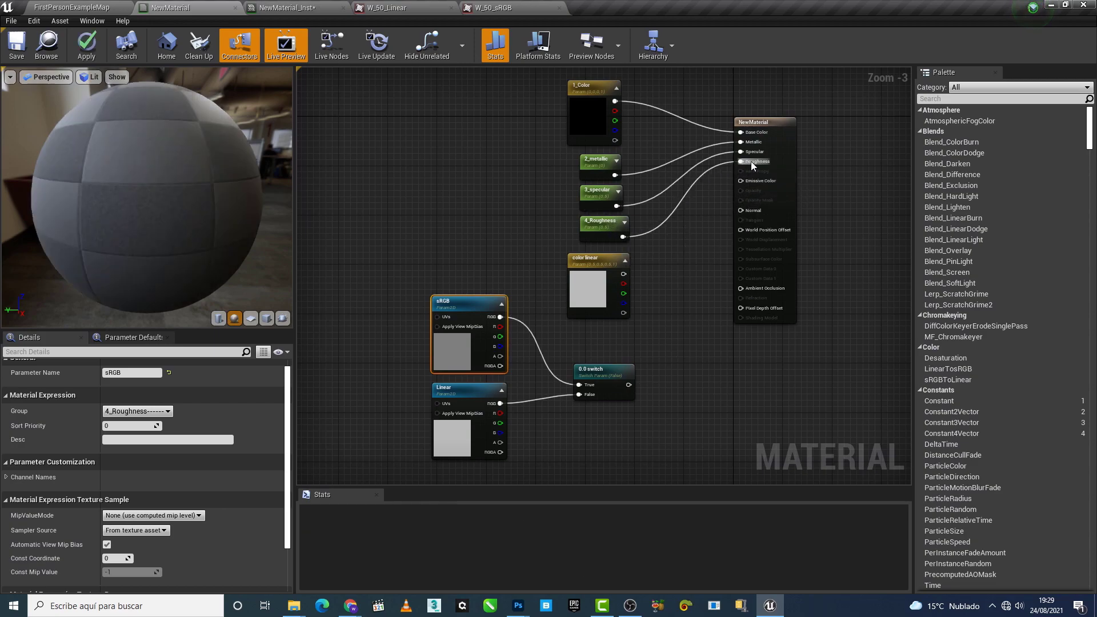
pyautogui.click(87, 46)
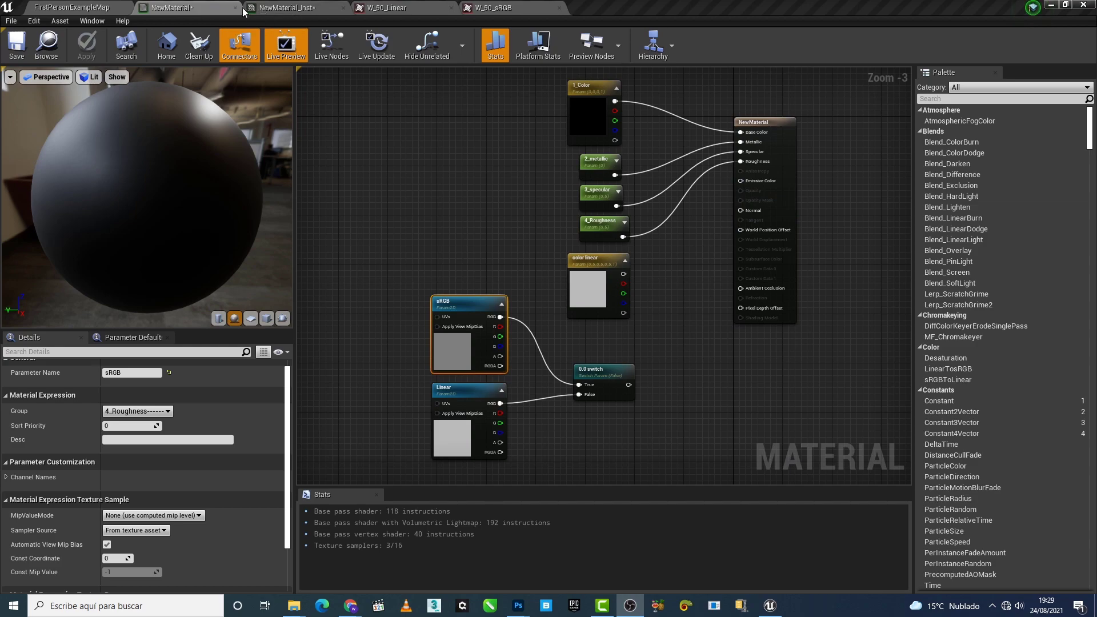
# Step: Set 4_Roughness to 0.2176 in NewMaterial_Inst
pyautogui.click(283, 8)
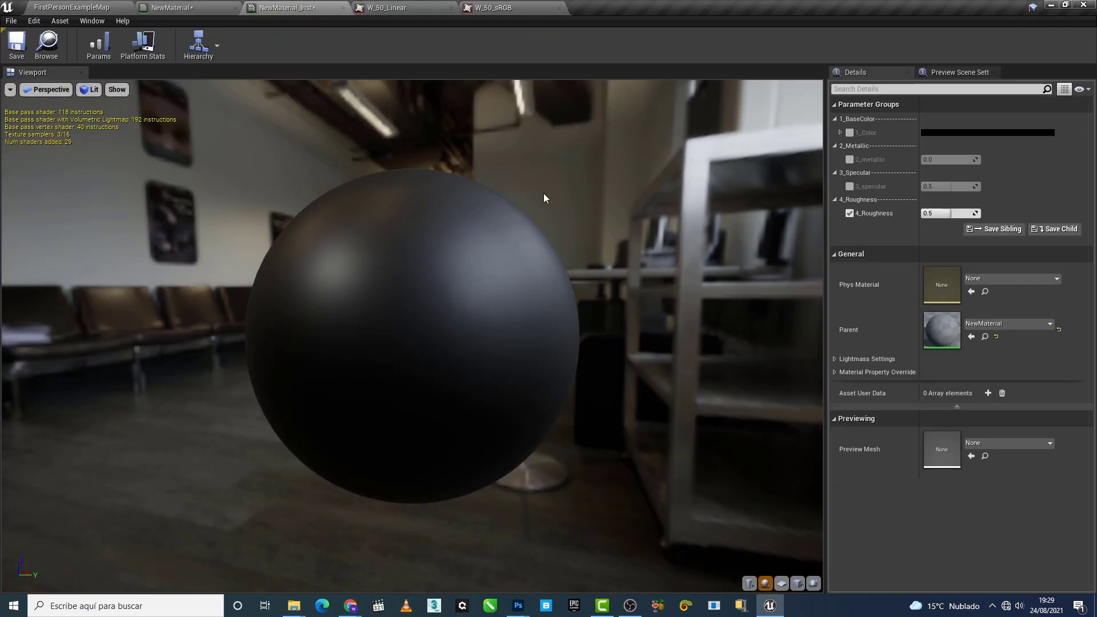
pyautogui.click(930, 213)
pyautogui.doubleClick(940, 214)
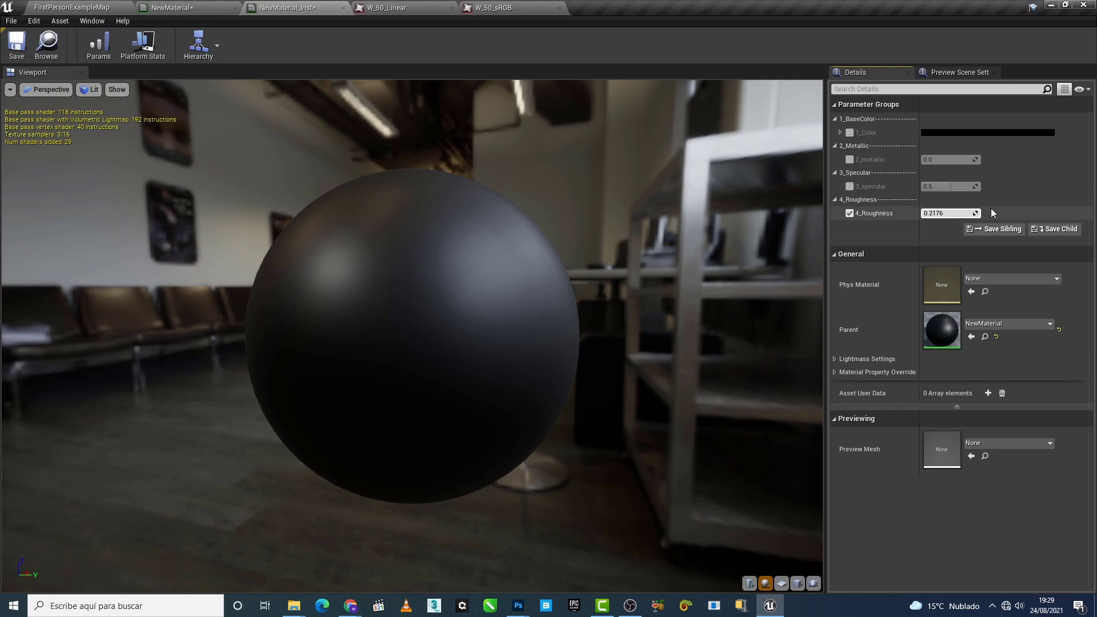
pyautogui.press('Return')
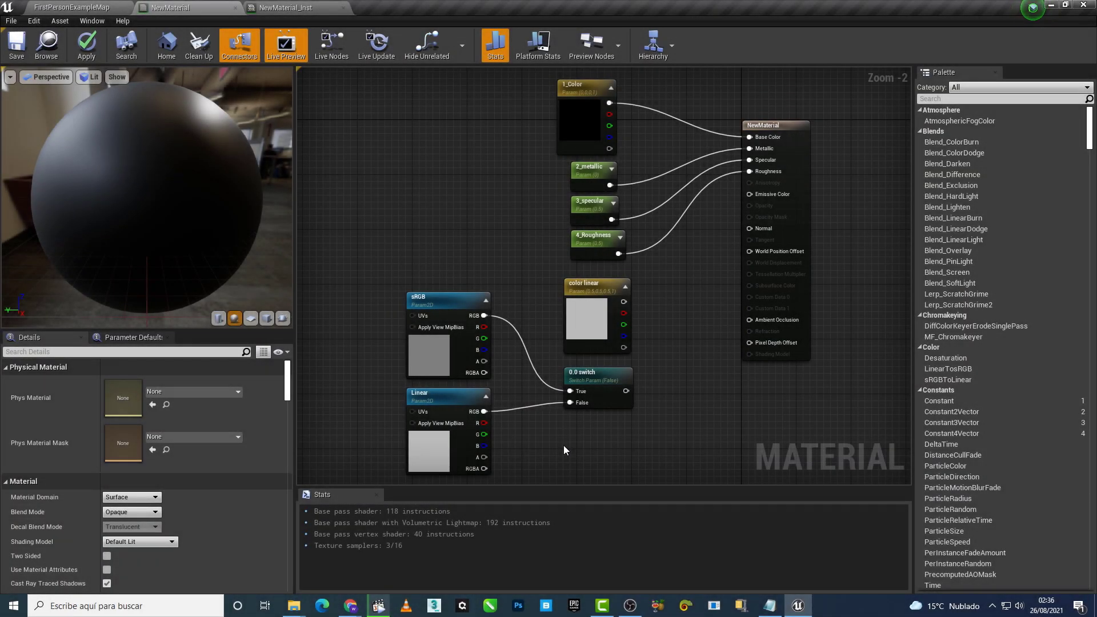
# Step: Move the sRGB, Linear, switch and color linear nodes up-left, out of the way
pyautogui.click(408, 408)
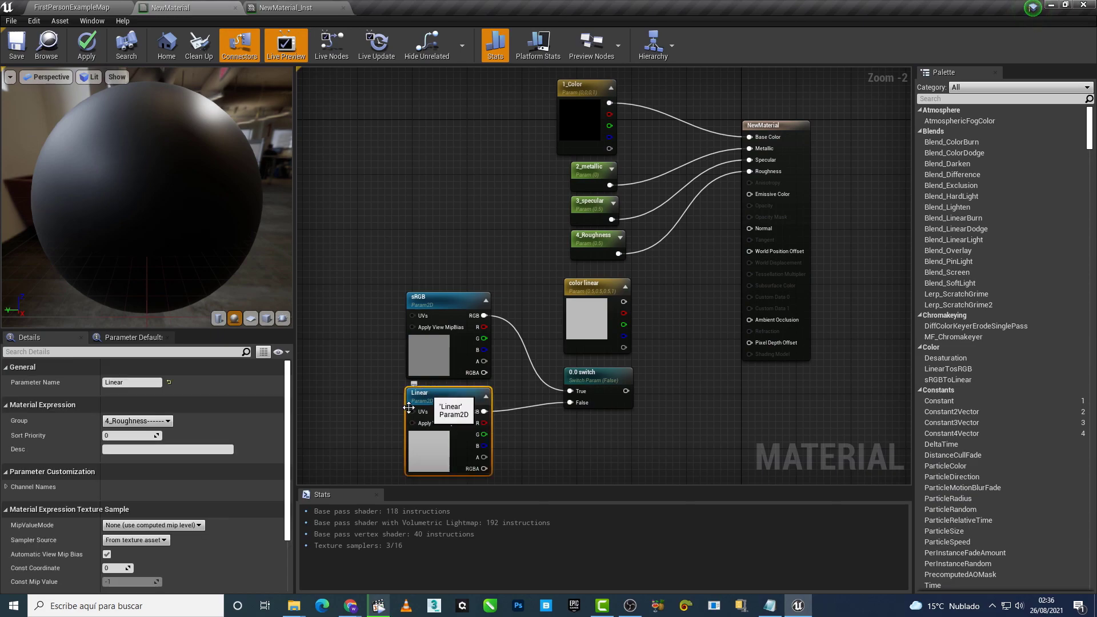
pyautogui.click(453, 315)
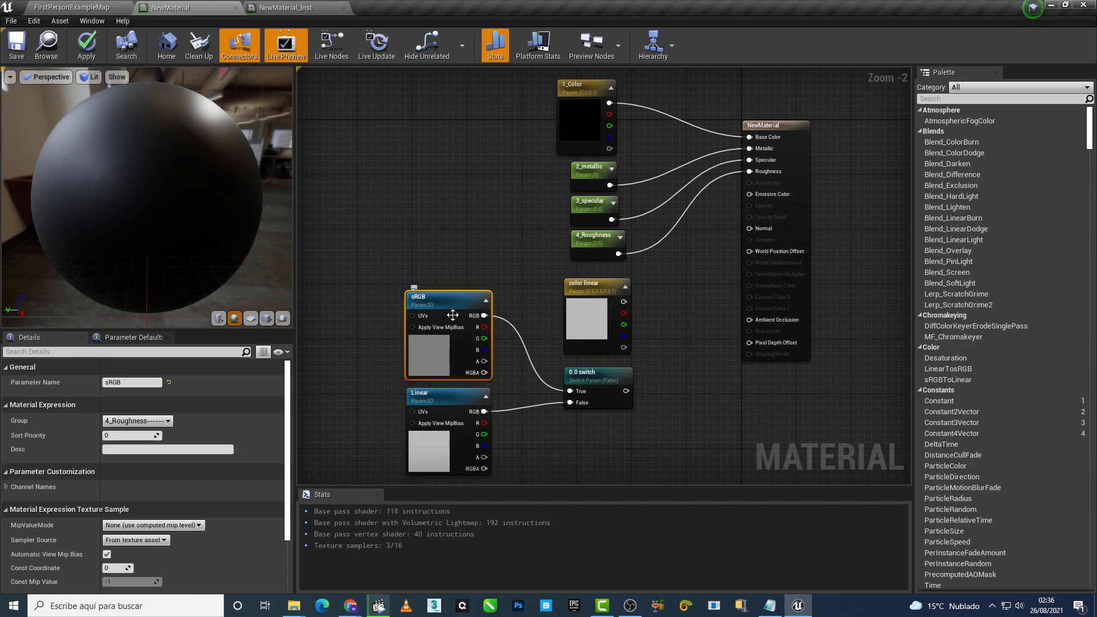
pyautogui.moveTo(601, 443)
pyautogui.mouseDown()
pyautogui.moveTo(467, 376)
pyautogui.moveTo(466, 343)
pyautogui.mouseUp()
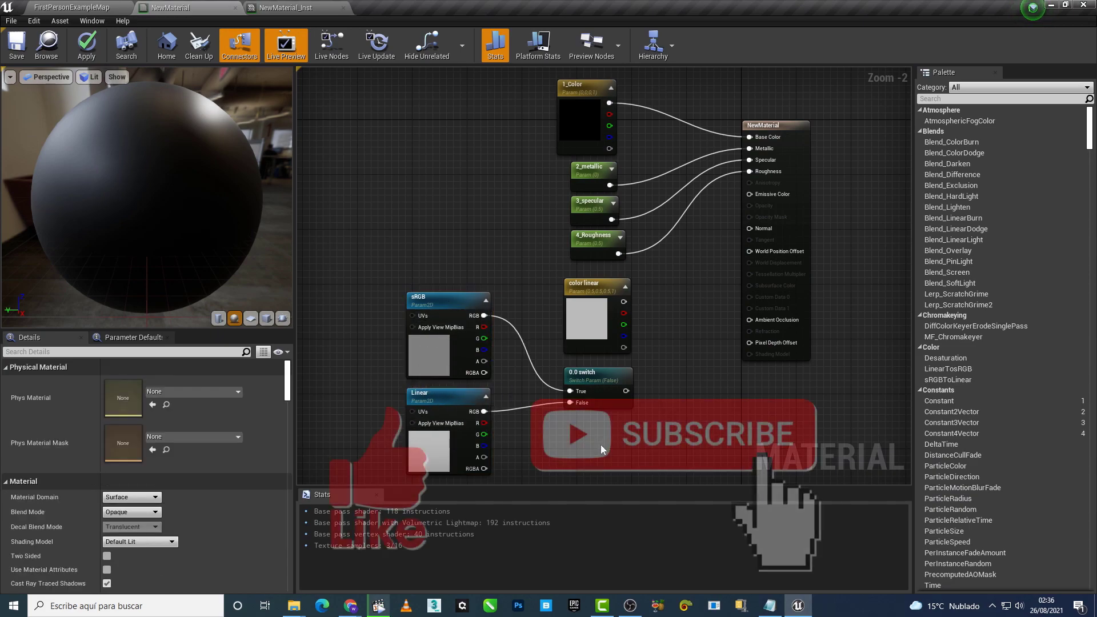
pyautogui.scroll(-1, 586, 377)
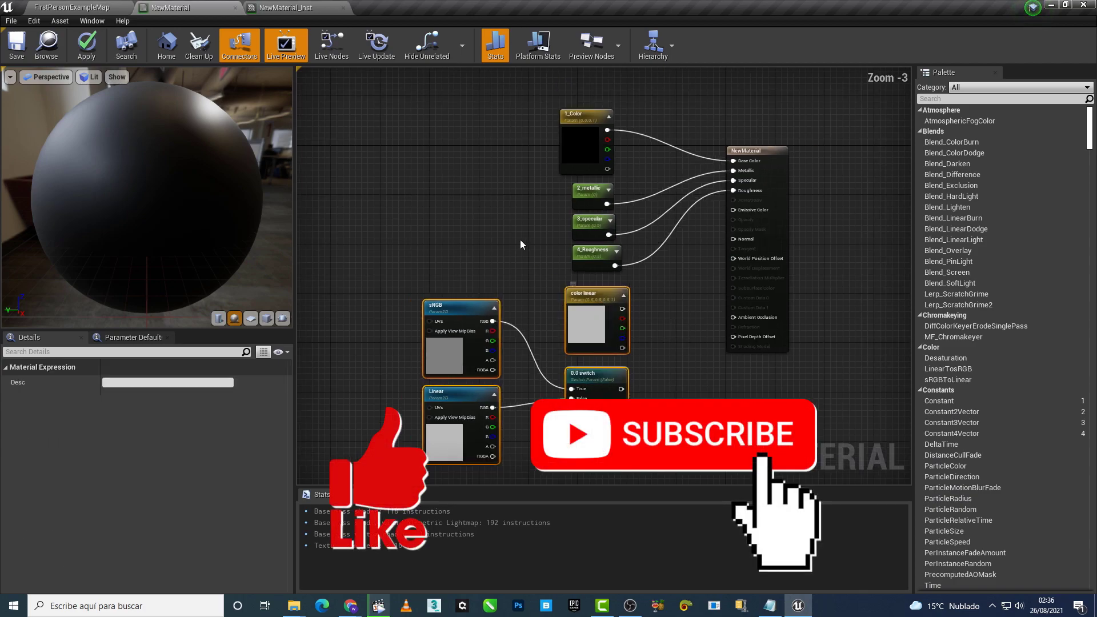
pyautogui.moveTo(601, 304)
pyautogui.mouseDown()
pyautogui.moveTo(387, 144)
pyautogui.moveTo(350, 97)
pyautogui.mouseUp()
pyautogui.click(607, 303)
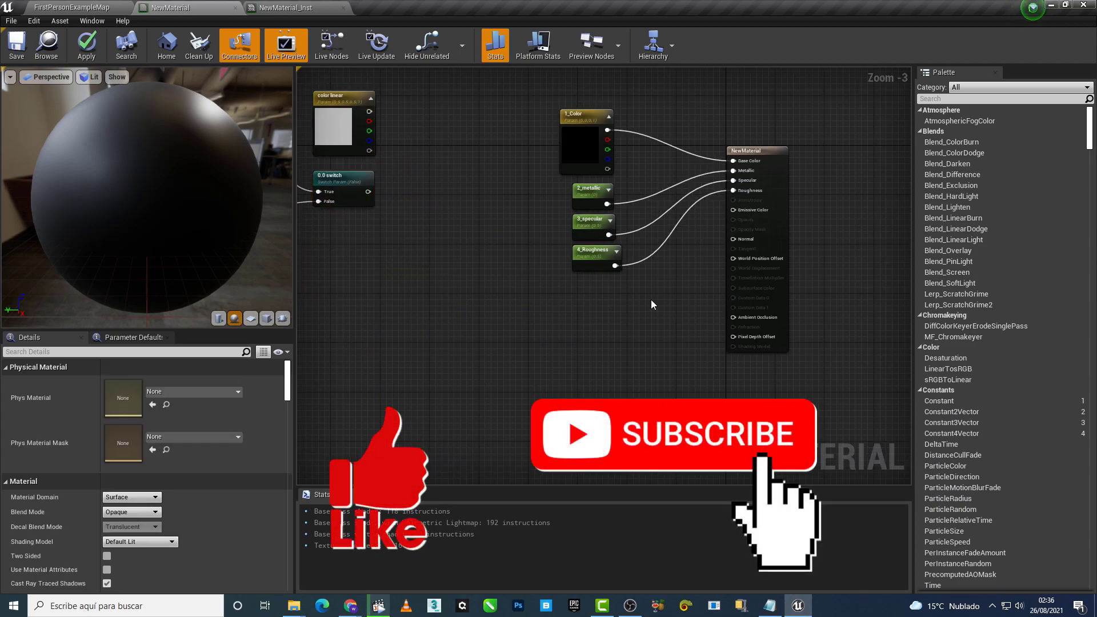
pyautogui.moveTo(650, 299); pyautogui.dragTo(595, 351, button='right')
pyautogui.scroll(1, 605, 331)
pyautogui.scroll(1, 605, 331)
pyautogui.scroll(1, 606, 331)
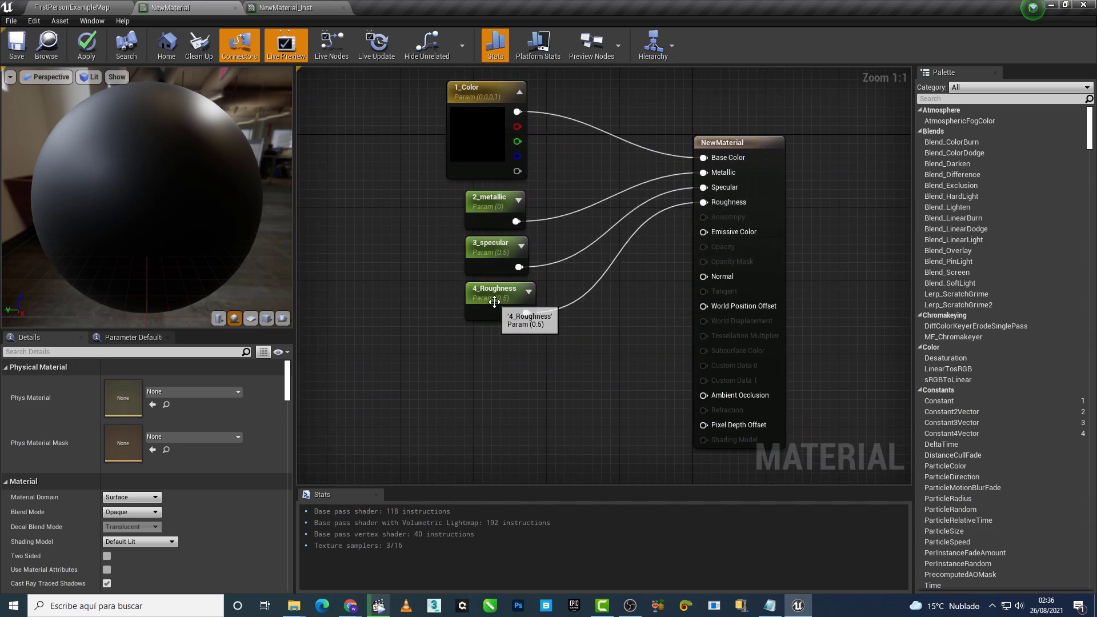
# Step: Inspect the 4_Roughness and 3_specular parameter settings
pyautogui.click(492, 310)
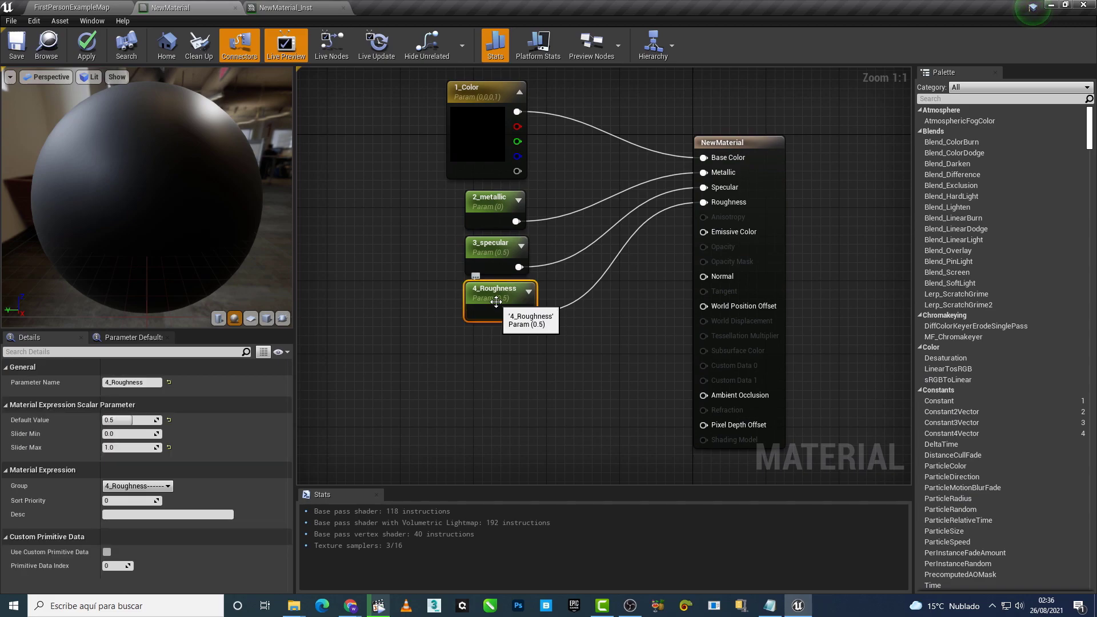
pyautogui.click(506, 368)
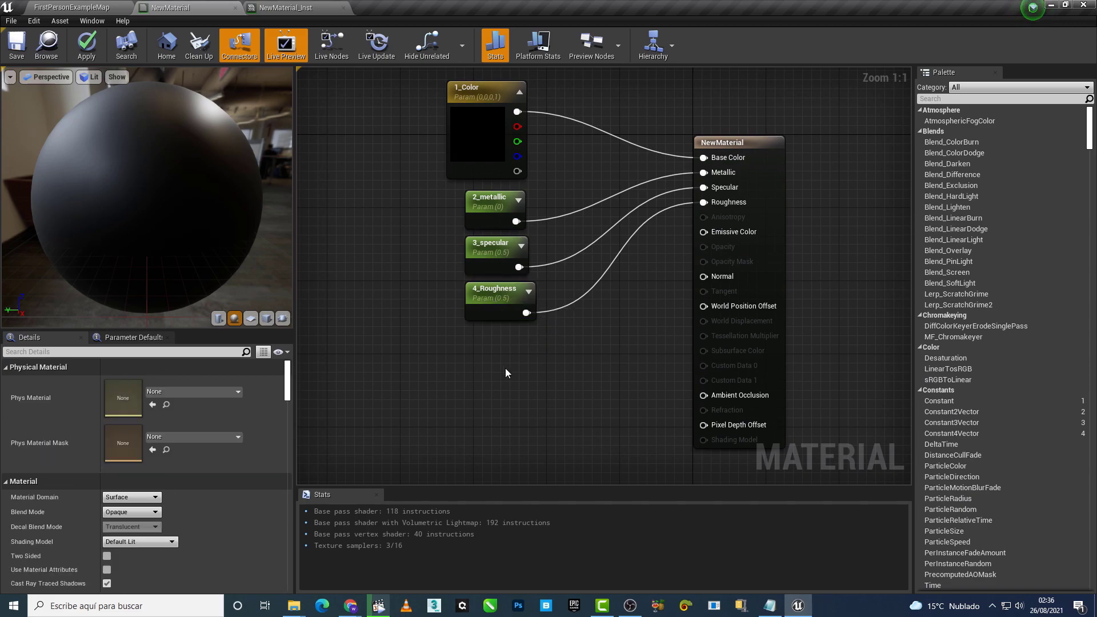
pyautogui.click(490, 251)
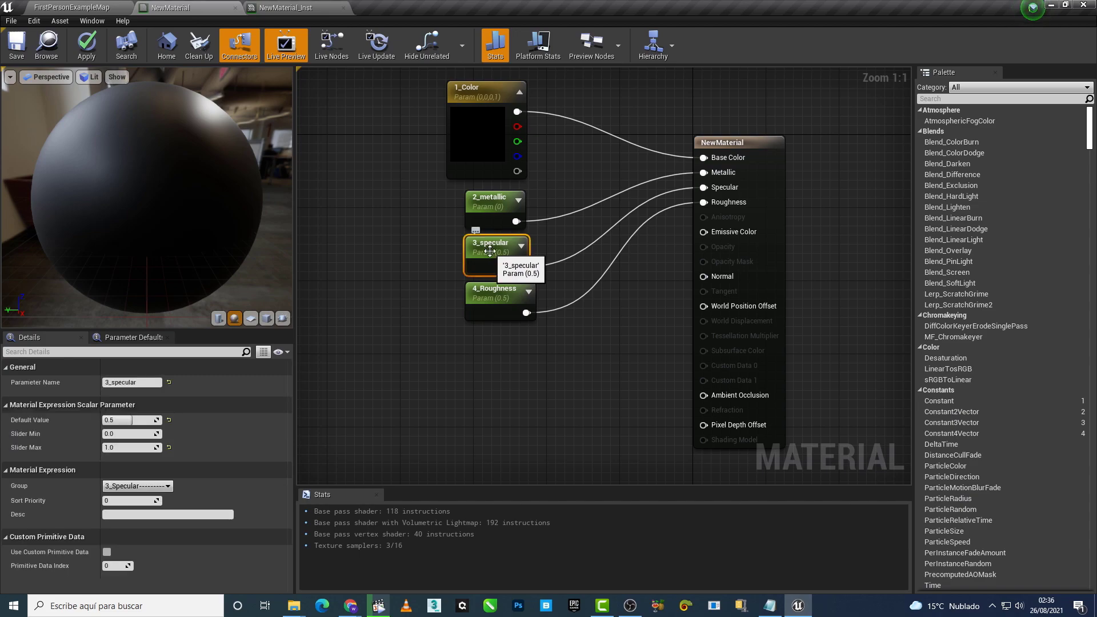
pyautogui.moveTo(737, 188)
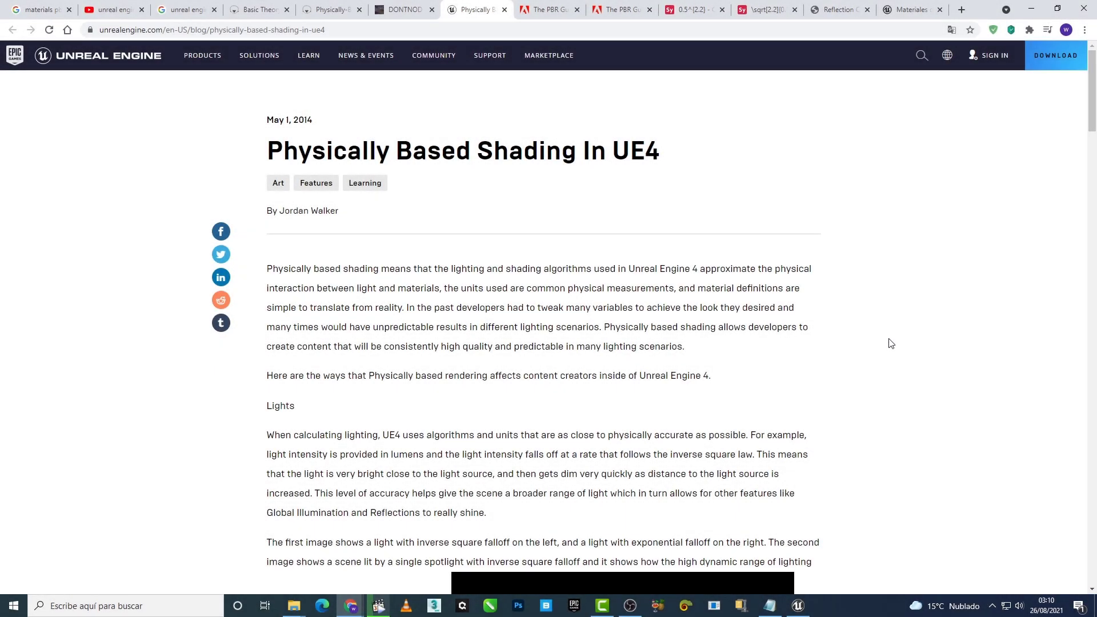
# Step: Scroll the UE4 shading article to the Material Shading passage about non-metals reflecting ~4%
pyautogui.scroll(-10, 889, 343)
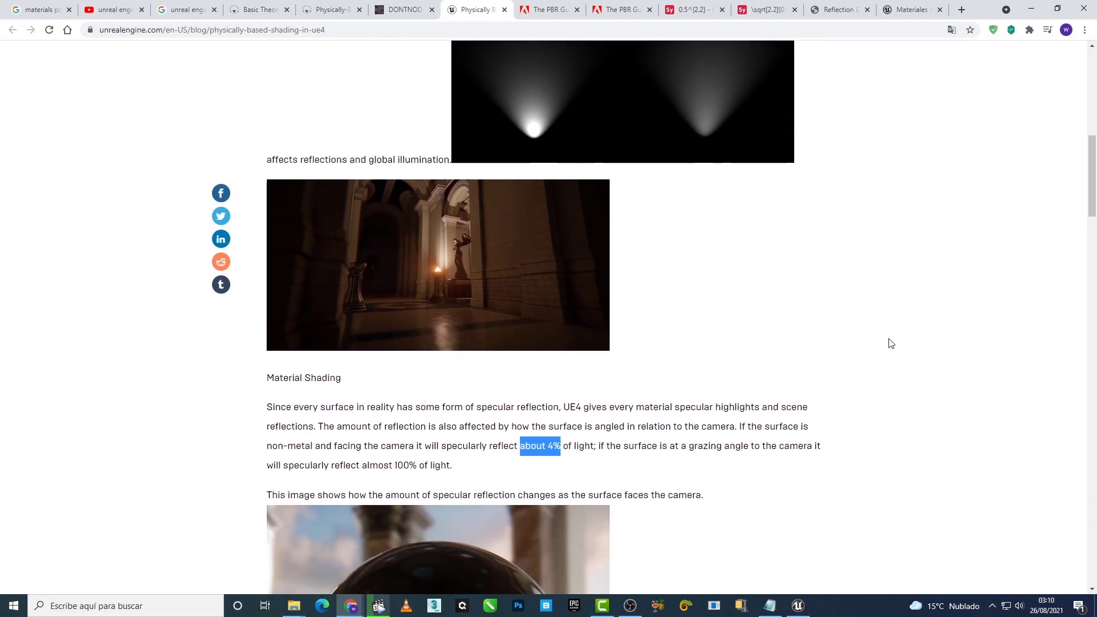
pyautogui.scroll(-3, 890, 343)
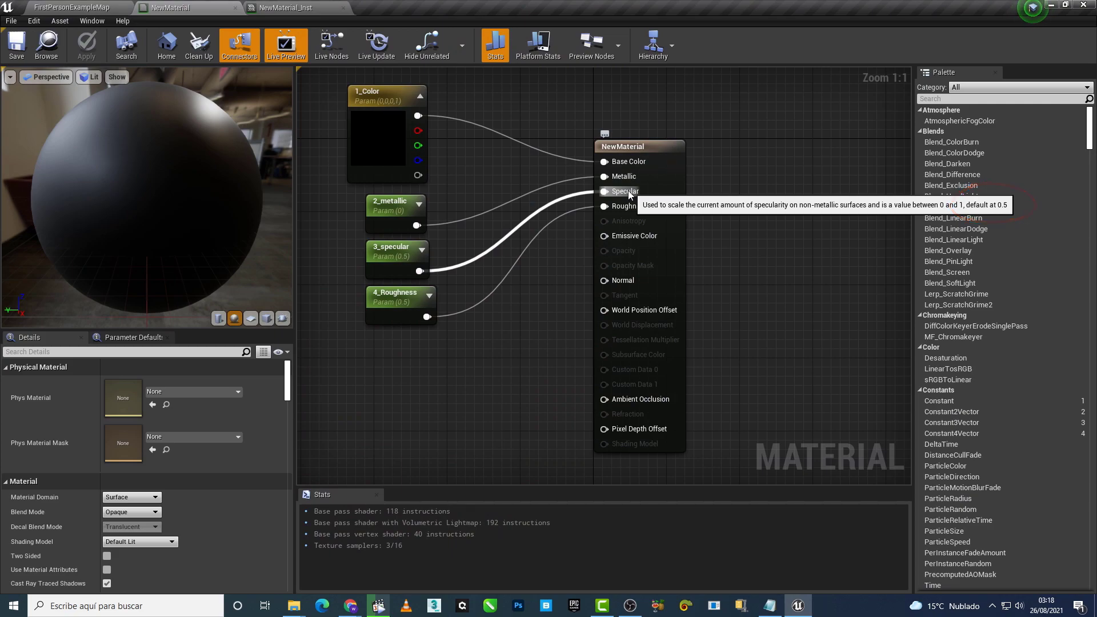
# Step: In NewMaterial_Inst, override 3_specular, try 1.0 to brighten the sphere, then reset it to 0.5
pyautogui.click(292, 10)
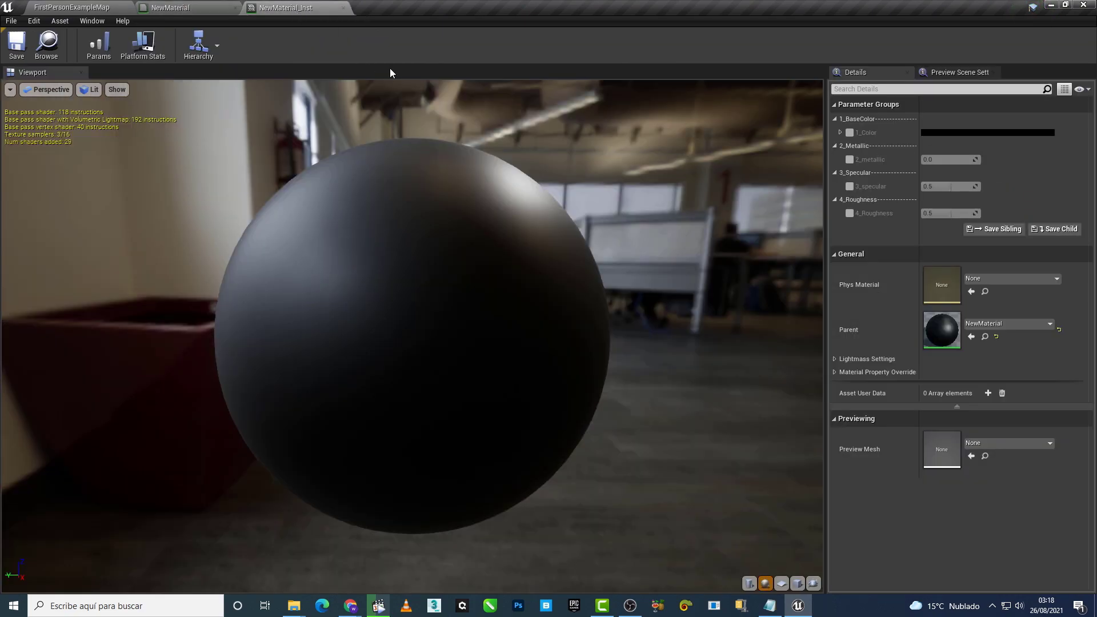
pyautogui.click(849, 187)
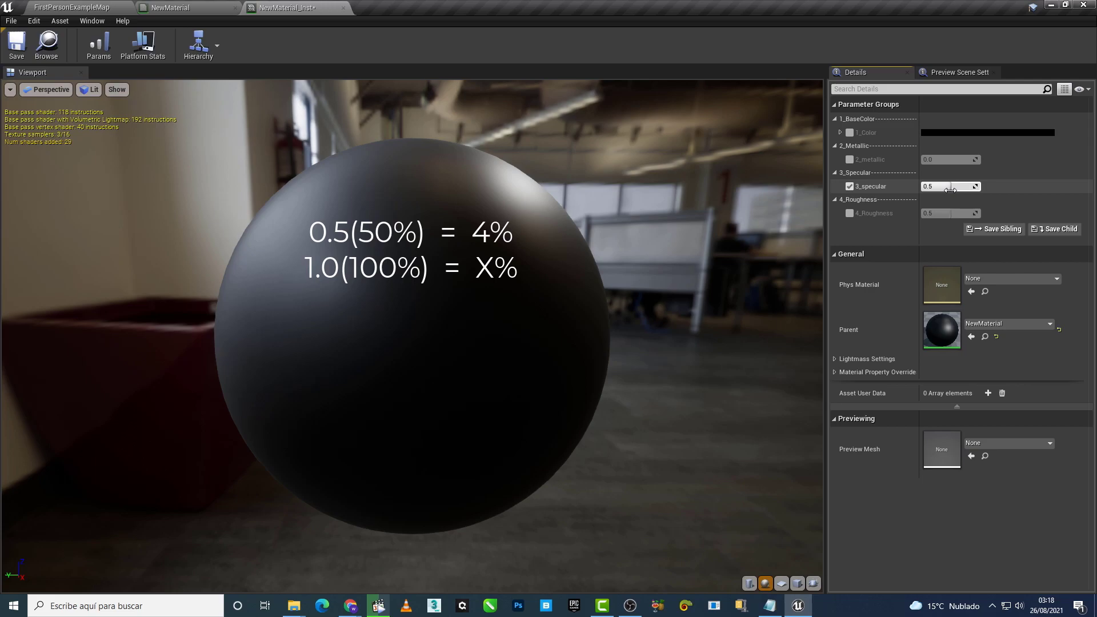
pyautogui.moveTo(950, 190); pyautogui.dragTo(952, 189)
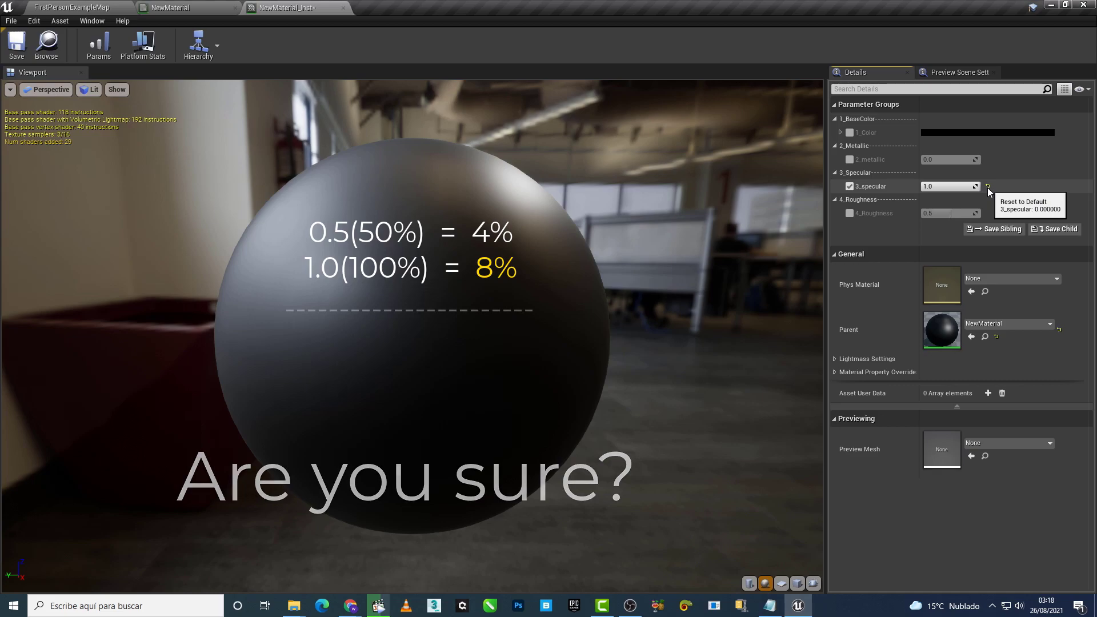
pyautogui.click(987, 187)
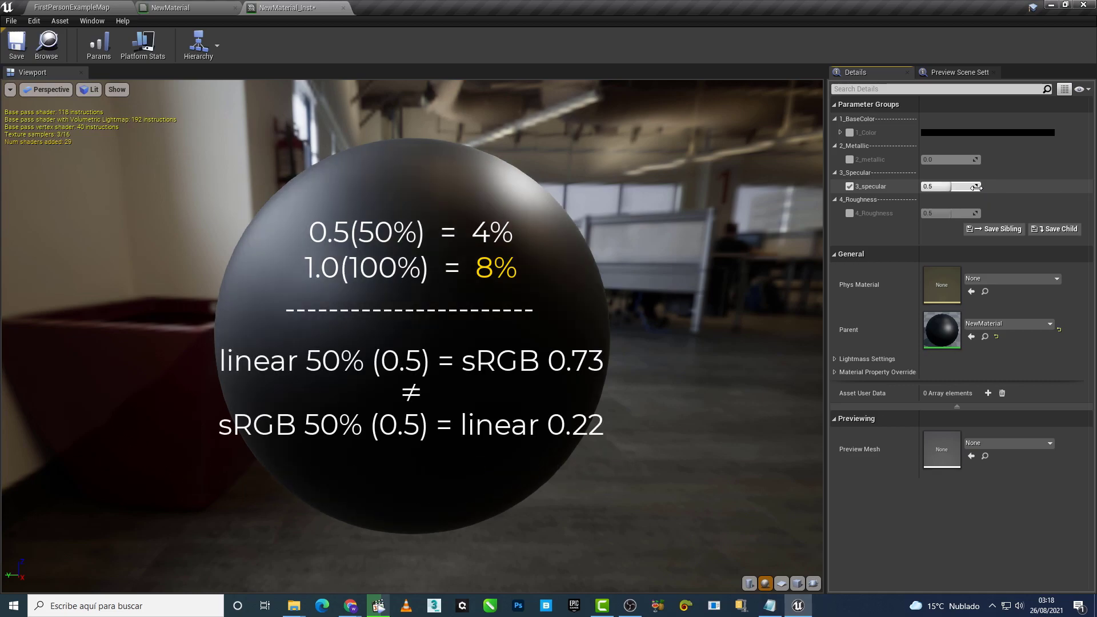
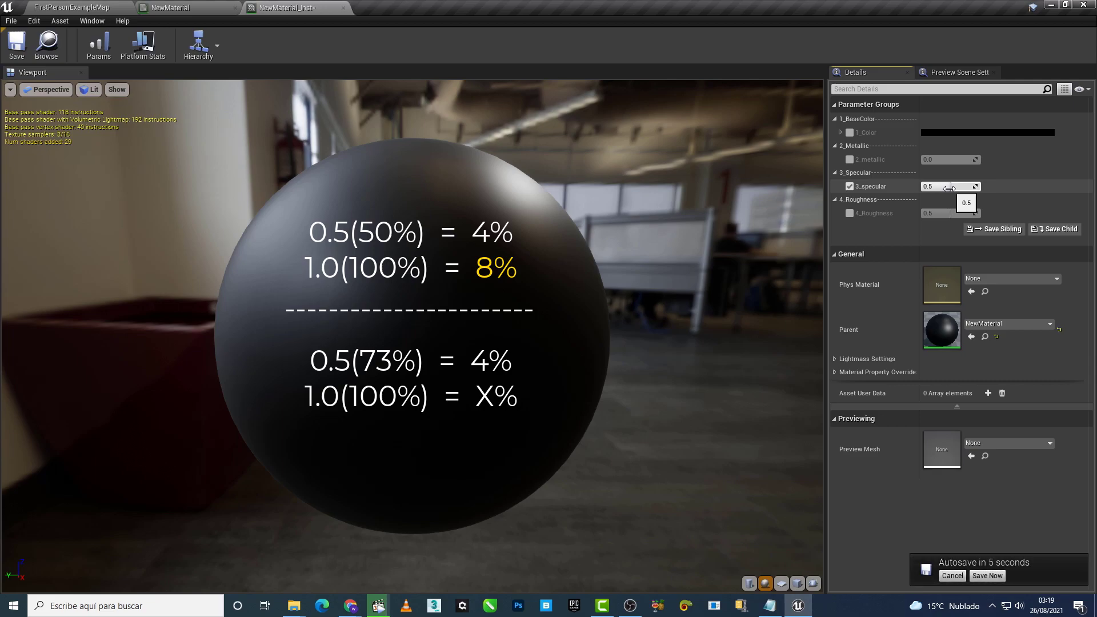
# Step: Raise 3_specular to 1.0, then reset it to the 0.5 default and untick its override
pyautogui.moveTo(949, 188); pyautogui.dragTo(950, 189)
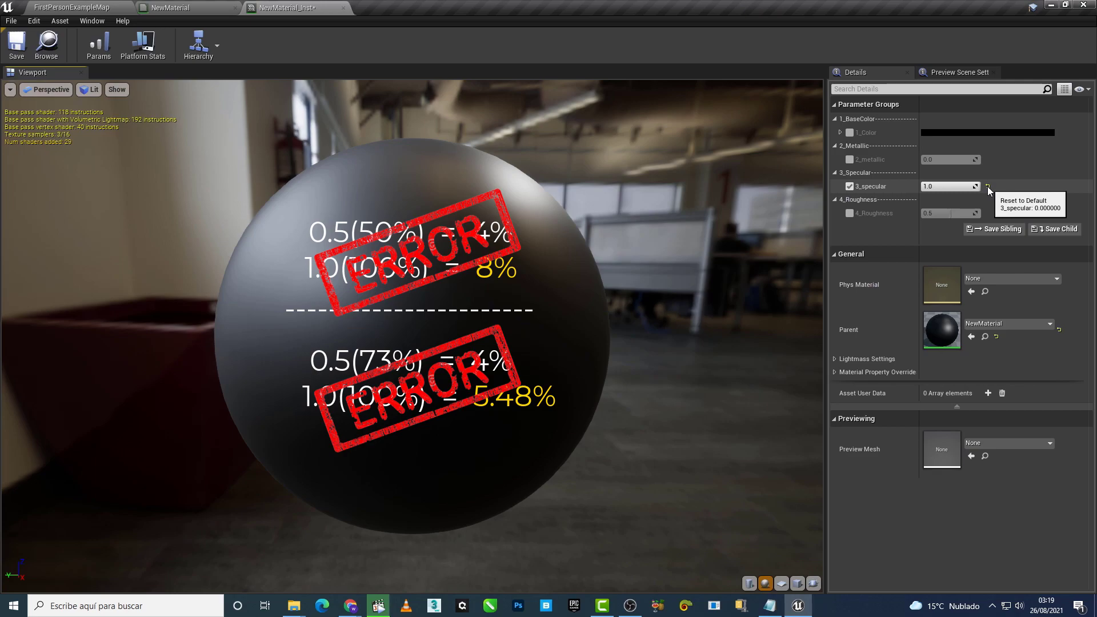
pyautogui.click(987, 186)
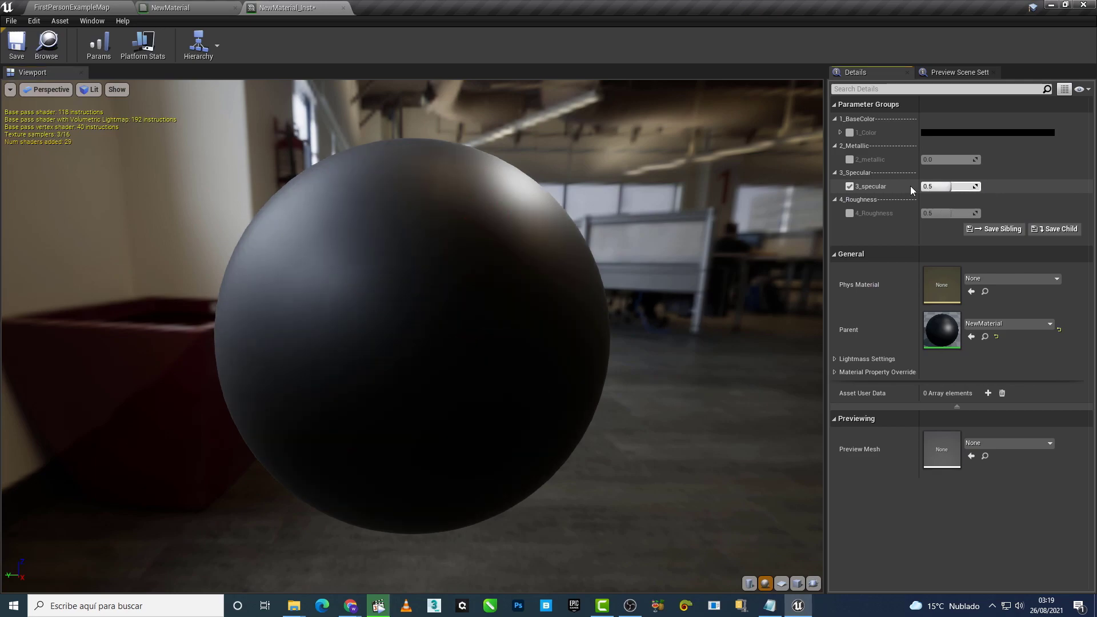
pyautogui.click(849, 186)
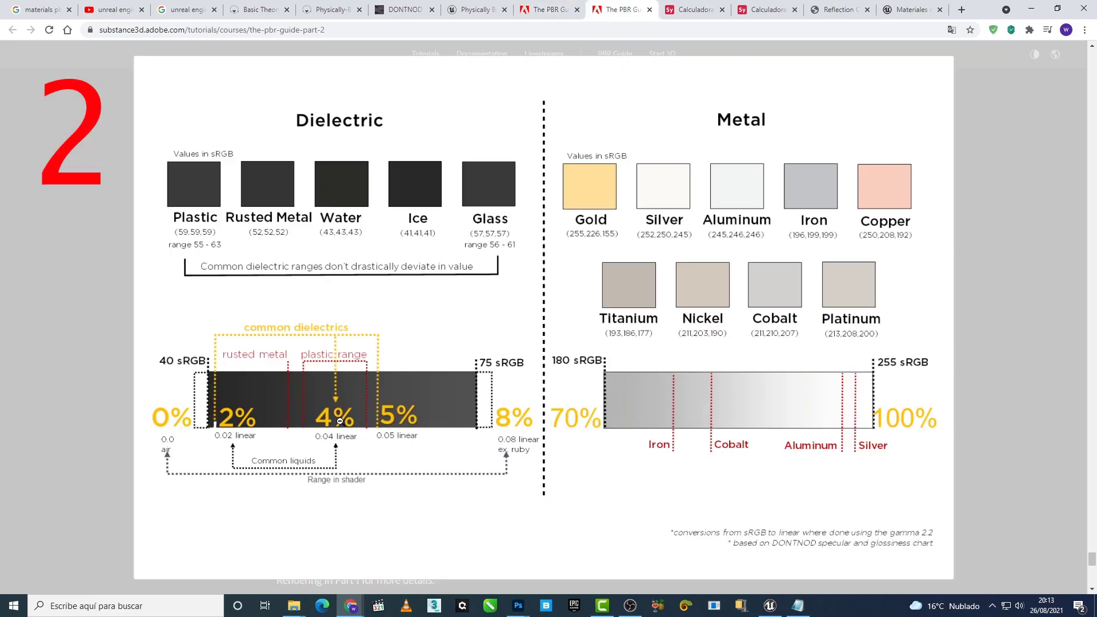
# Step: Open PBR Guide part 1 and scroll down to highlight the Linear Space Rendering heading
pyautogui.click(546, 11)
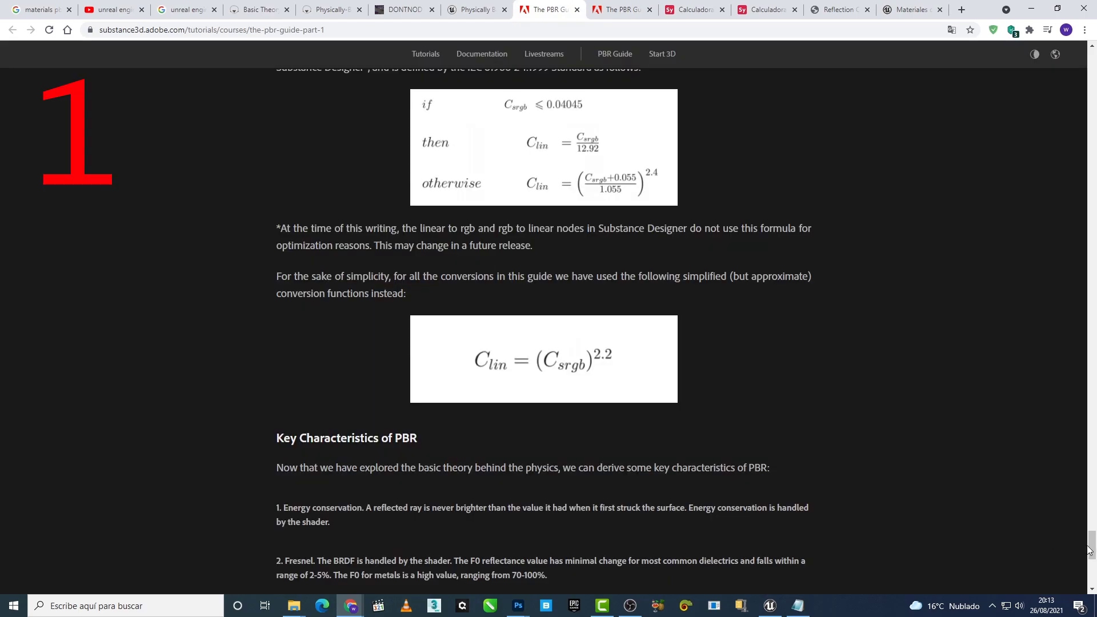
pyautogui.moveTo(1092, 546); pyautogui.dragTo(1093, 51)
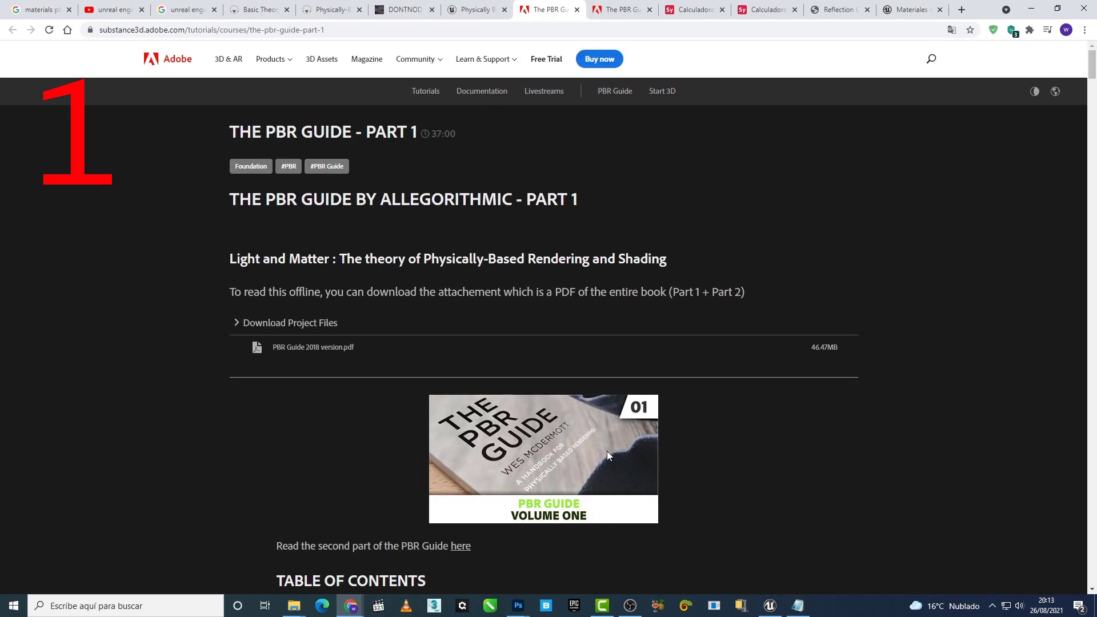
pyautogui.scroll(-2, 607, 455)
pyautogui.scroll(-7, 693, 471)
pyautogui.scroll(-7, 674, 485)
pyautogui.scroll(-6, 637, 508)
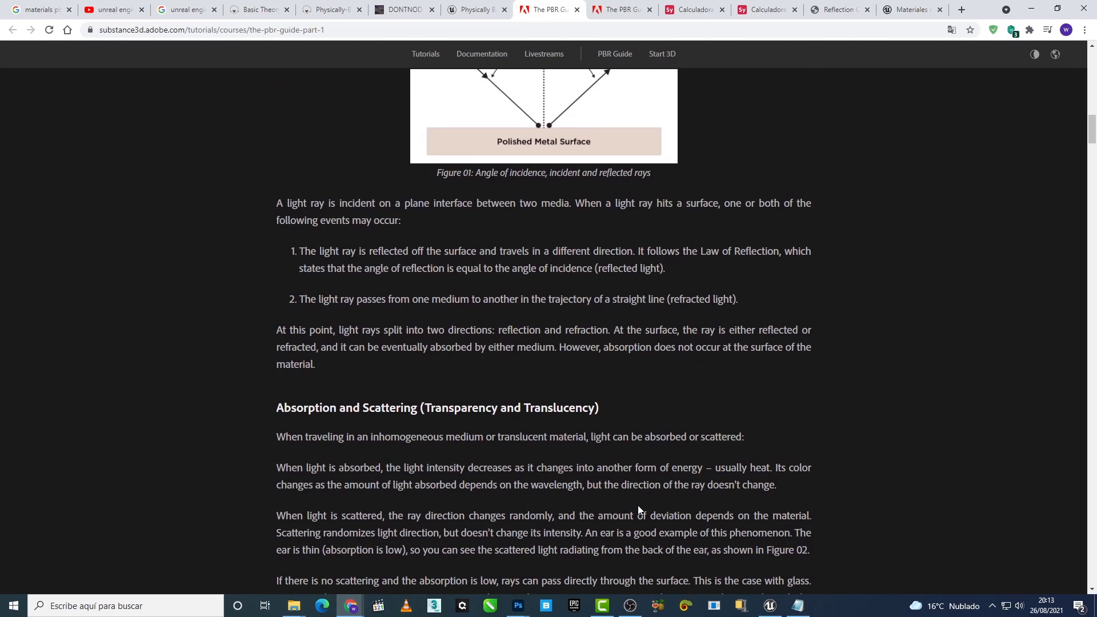
pyautogui.scroll(-7, 638, 506)
pyautogui.scroll(-5, 635, 505)
pyautogui.scroll(-8, 634, 506)
pyautogui.scroll(-6, 637, 506)
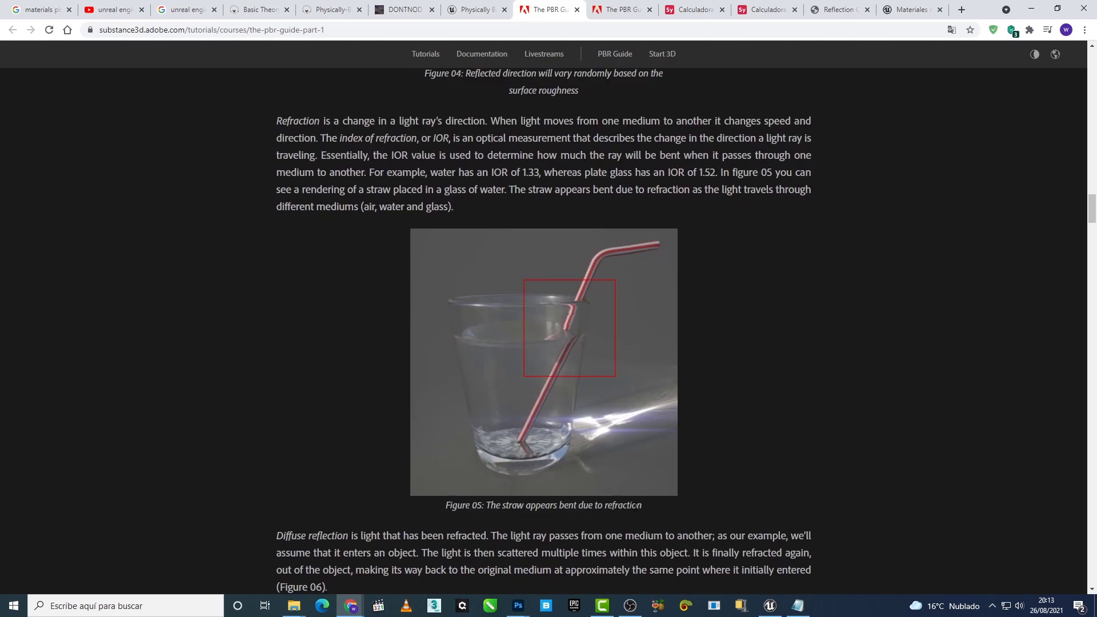
pyautogui.scroll(-5, 634, 506)
pyautogui.scroll(-6, 634, 506)
pyautogui.scroll(-6, 634, 506)
pyautogui.scroll(-6, 634, 506)
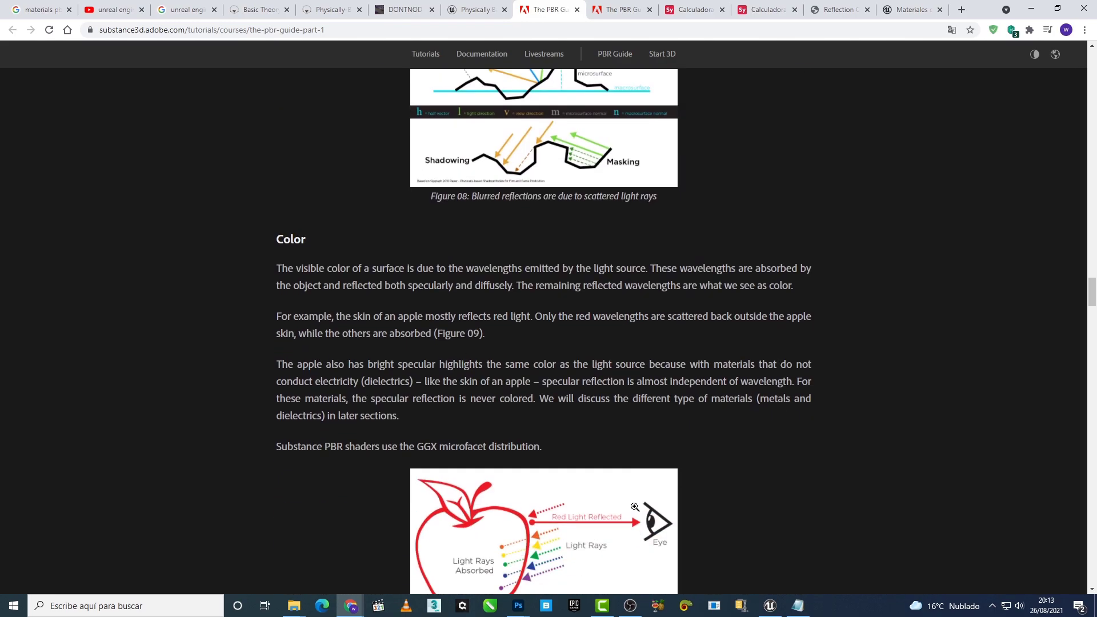
pyautogui.scroll(-10, 634, 507)
pyautogui.scroll(-5, 634, 507)
pyautogui.scroll(-1, 634, 506)
pyautogui.scroll(-7, 635, 507)
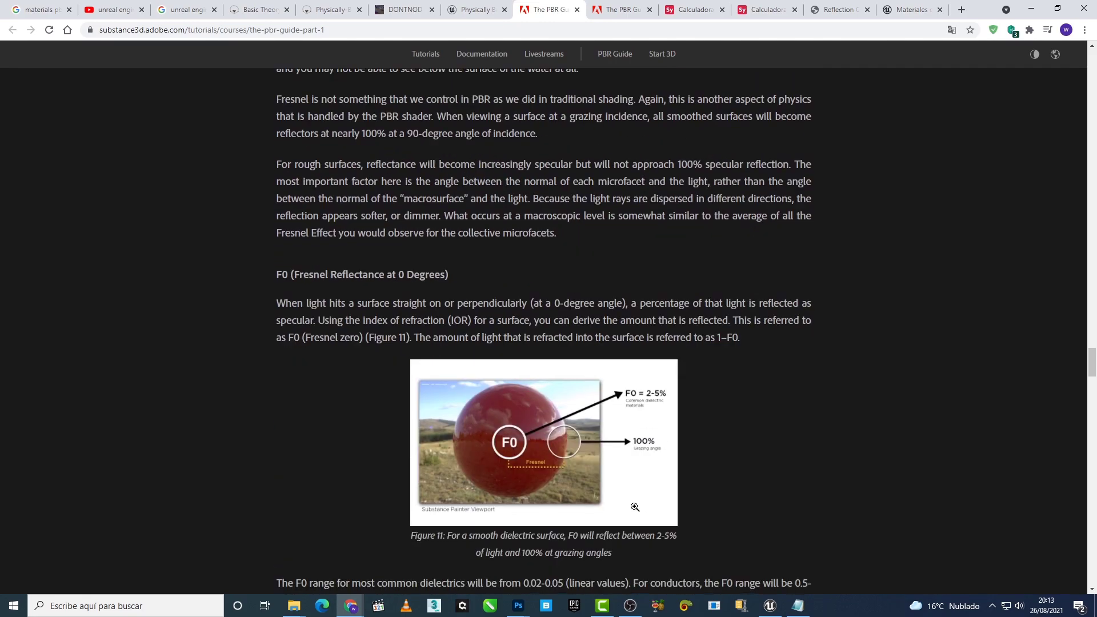
pyautogui.scroll(-8, 634, 507)
pyautogui.scroll(-8, 634, 506)
pyautogui.scroll(-6, 634, 506)
pyautogui.scroll(-6, 634, 506)
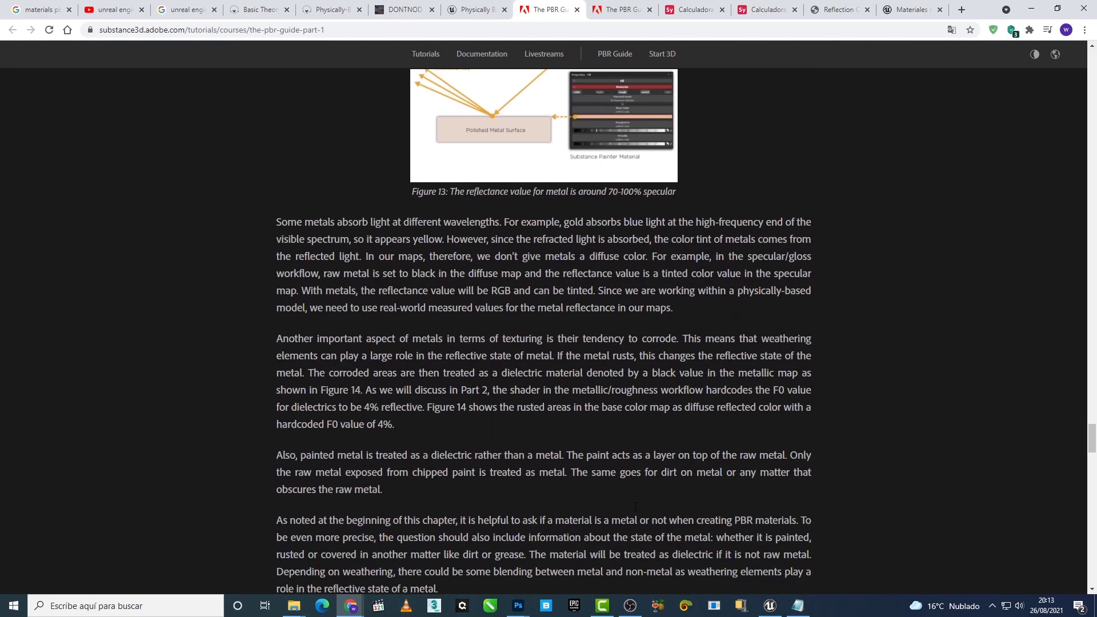
pyautogui.scroll(-8, 634, 506)
pyautogui.scroll(-6, 634, 506)
pyautogui.scroll(-6, 634, 506)
pyautogui.scroll(-2, 476, 284)
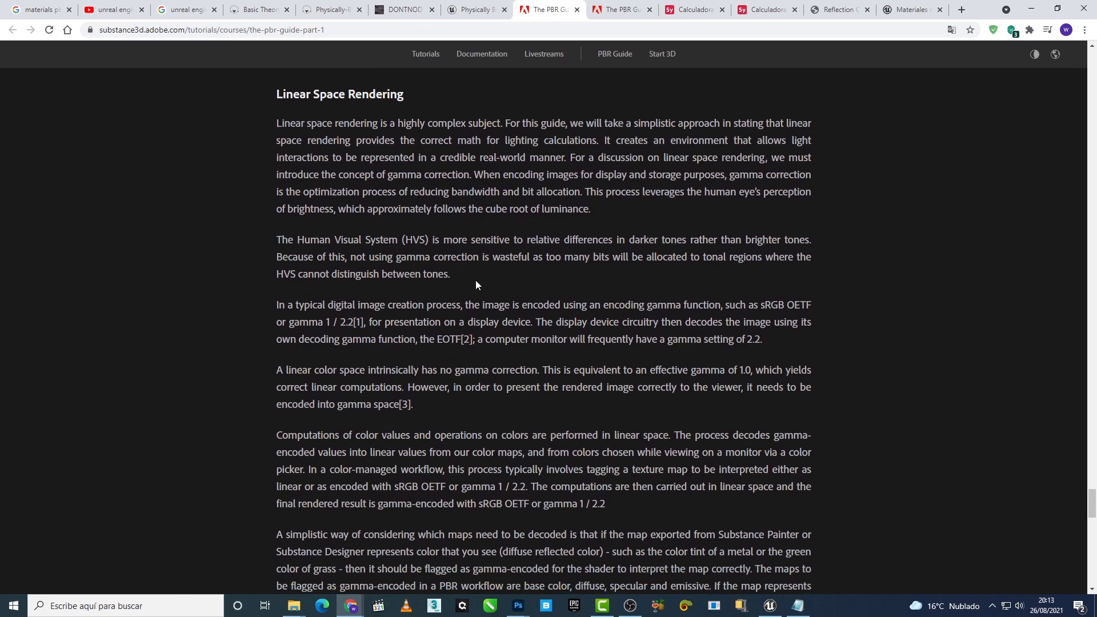
pyautogui.moveTo(279, 104); pyautogui.dragTo(409, 92)
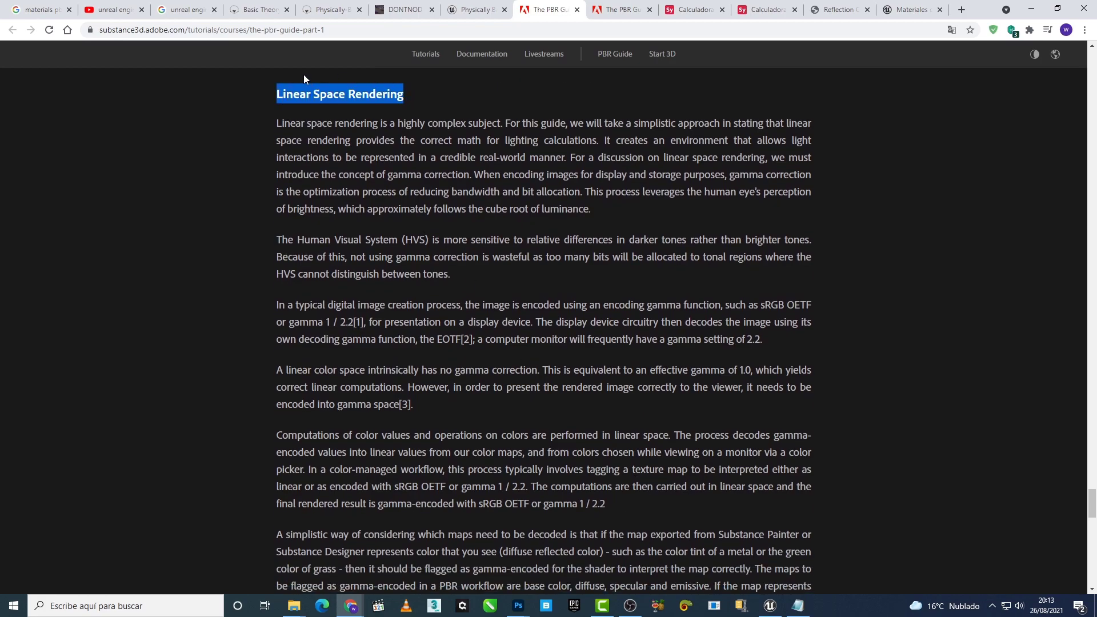
pyautogui.scroll(-3, 461, 353)
pyautogui.scroll(-5, 461, 353)
pyautogui.scroll(-2, 450, 317)
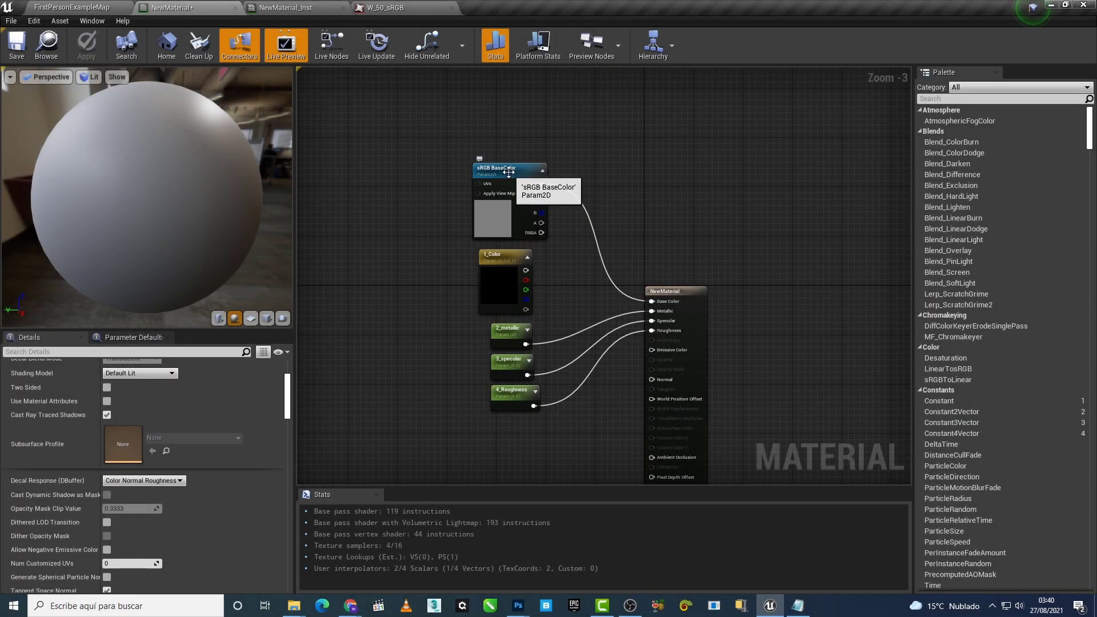
# Step: Open the W_50_sRGB texture from the sRGB BaseColor node and compare it with the instance's grey sphere
pyautogui.click(508, 172)
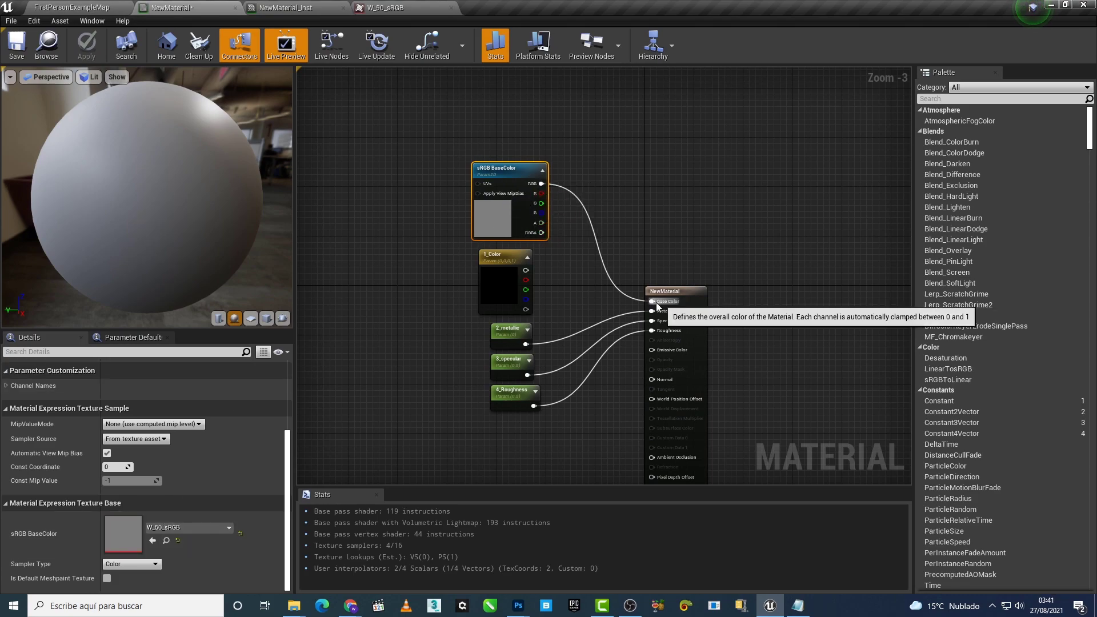
pyautogui.doubleClick(125, 533)
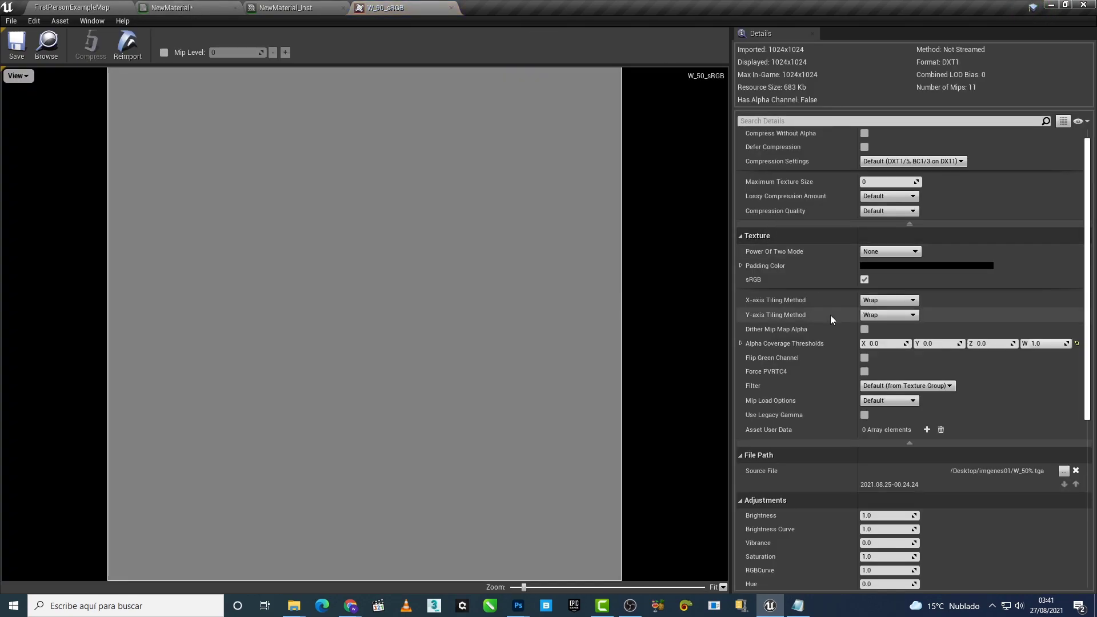
pyautogui.click(278, 5)
pyautogui.click(352, 7)
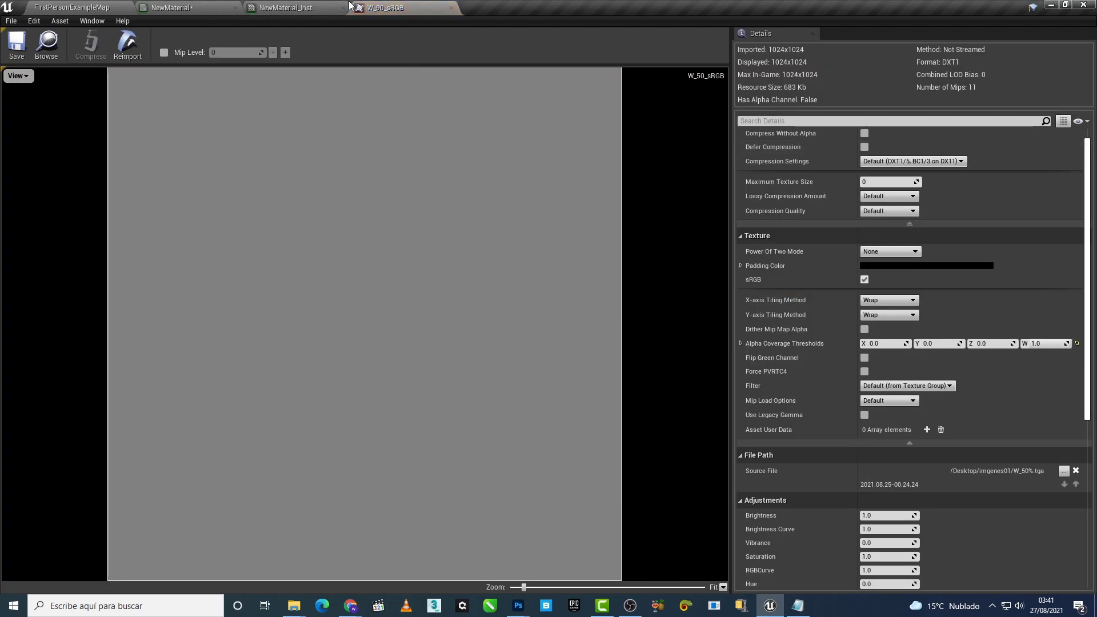
pyautogui.click(303, 8)
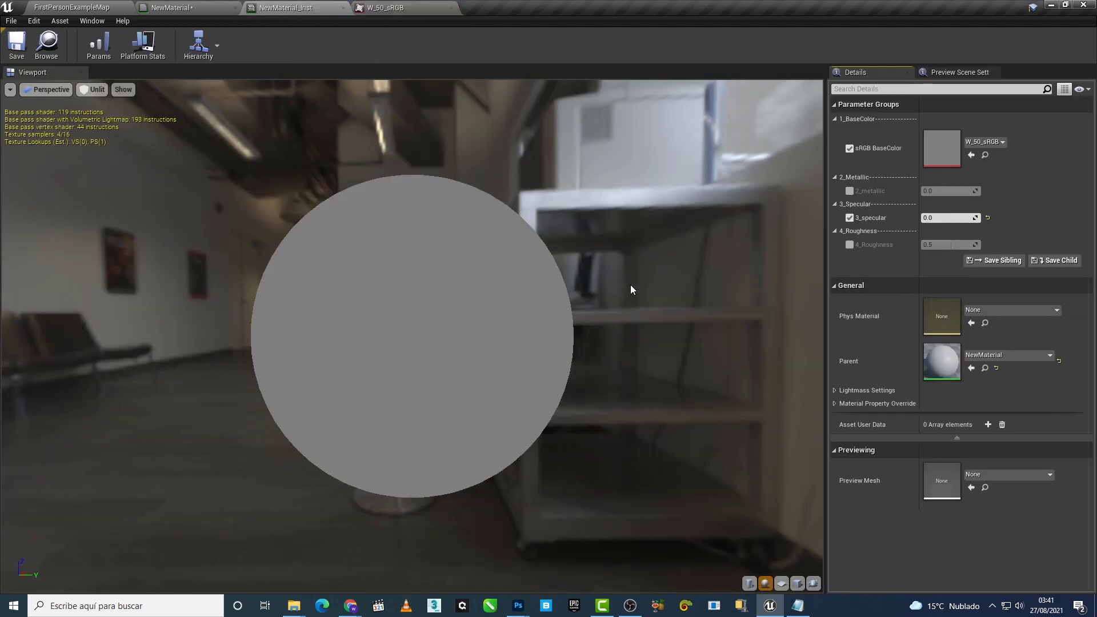
pyautogui.moveTo(518, 606)
pyautogui.click(472, 565)
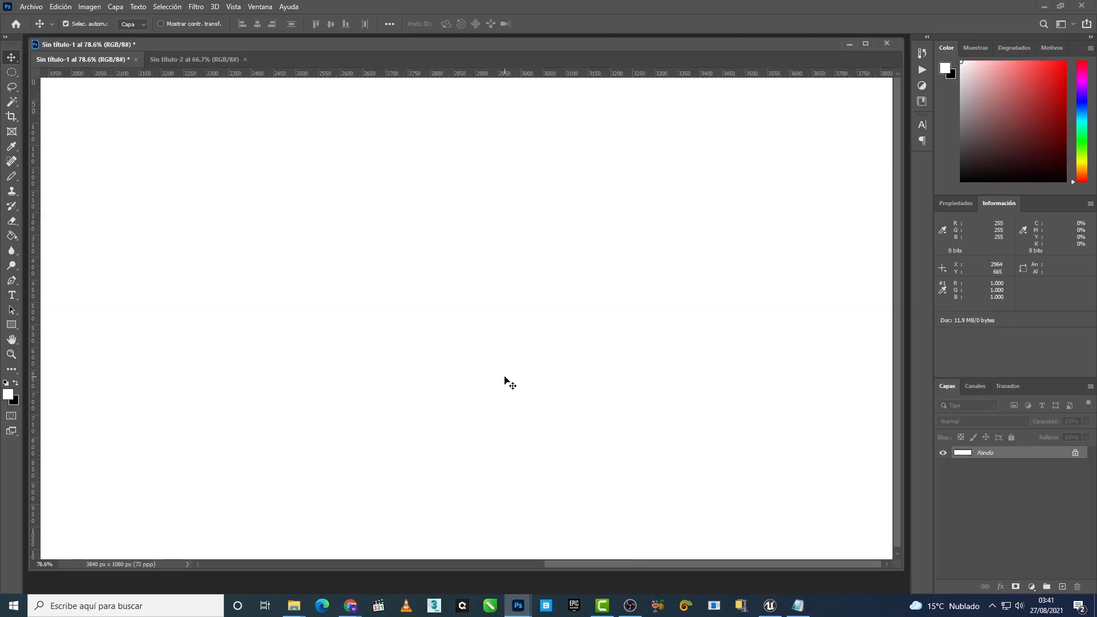
pyautogui.hotkey('alt', 'Tab')
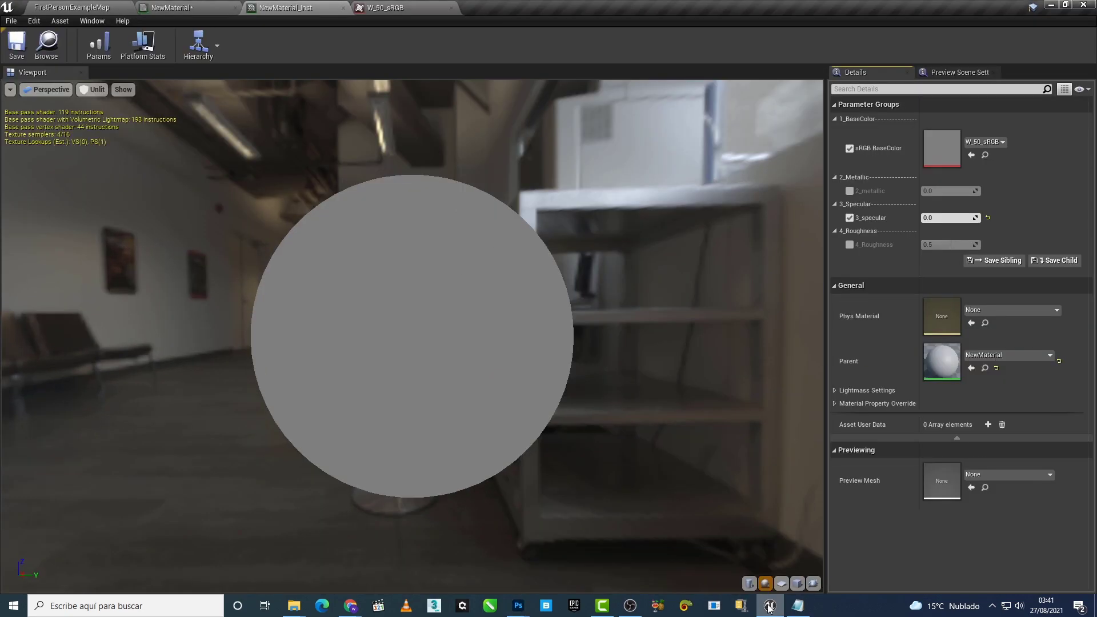
pyautogui.click(402, 6)
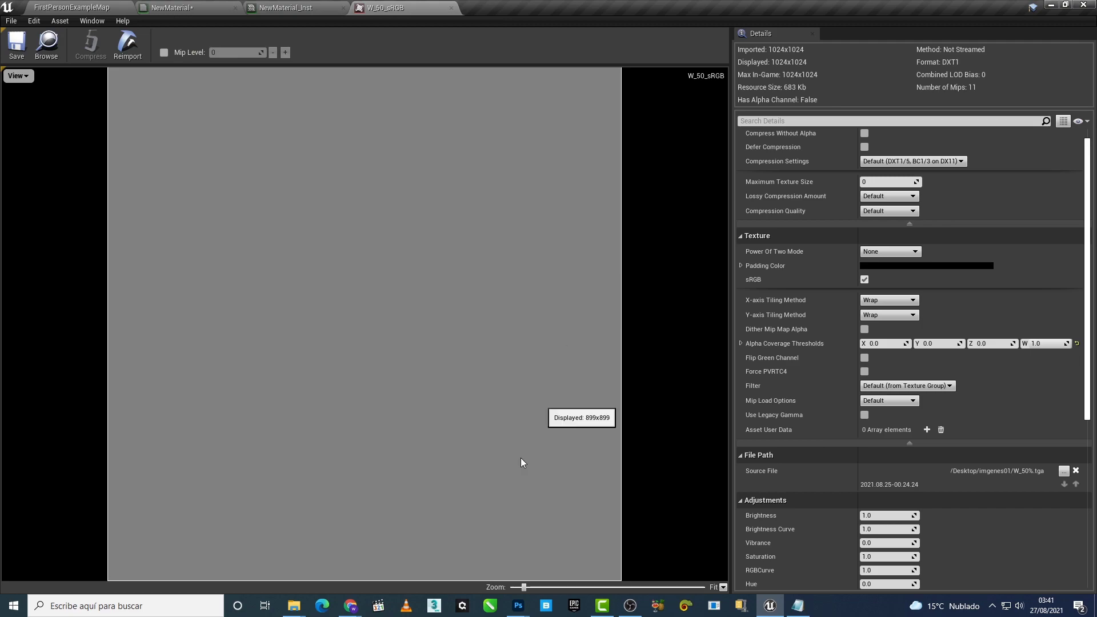
# Step: Paste the Unreal screenshot into Photoshop and toggle Capa 2 to compare with the material view
pyautogui.moveTo(525, 609)
pyautogui.click(496, 550)
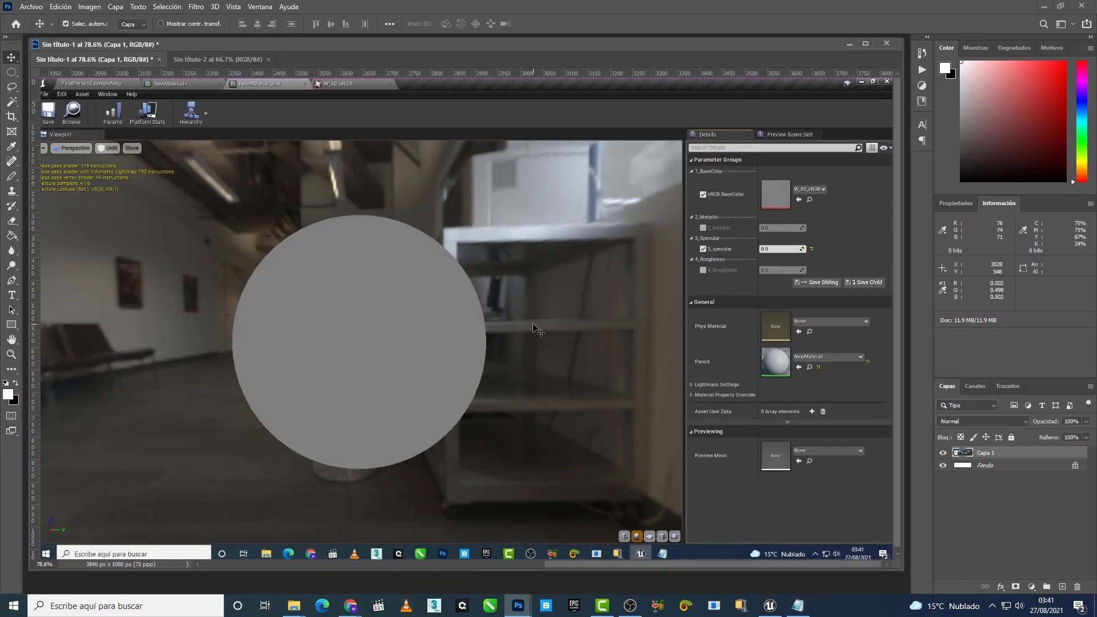
pyautogui.hotkey('ctrl', 'v')
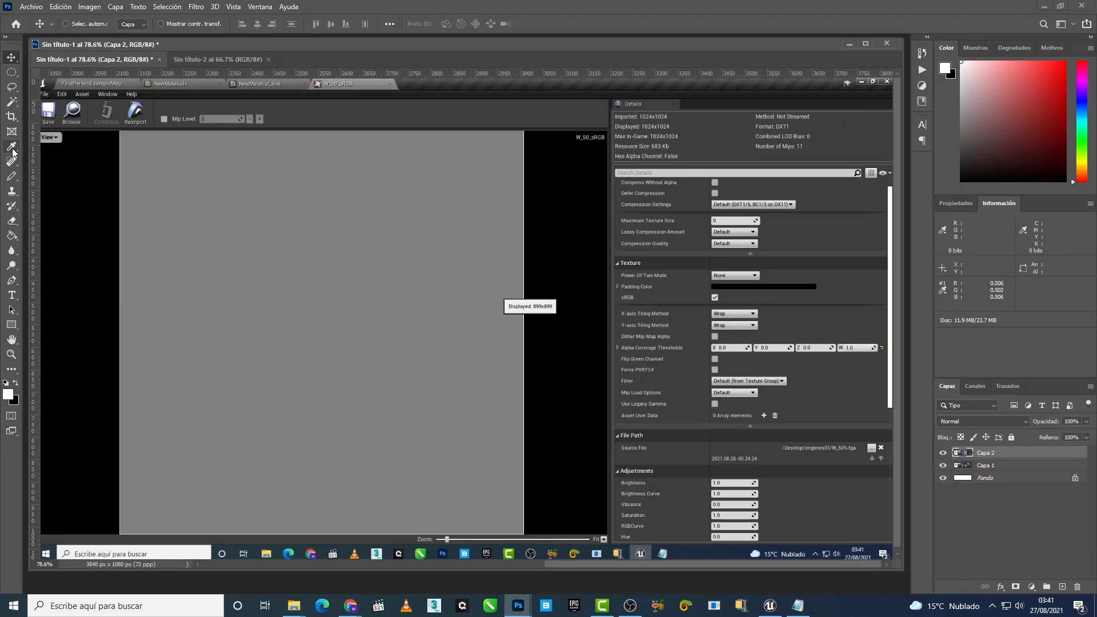
pyautogui.click(14, 150)
pyautogui.click(82, 168)
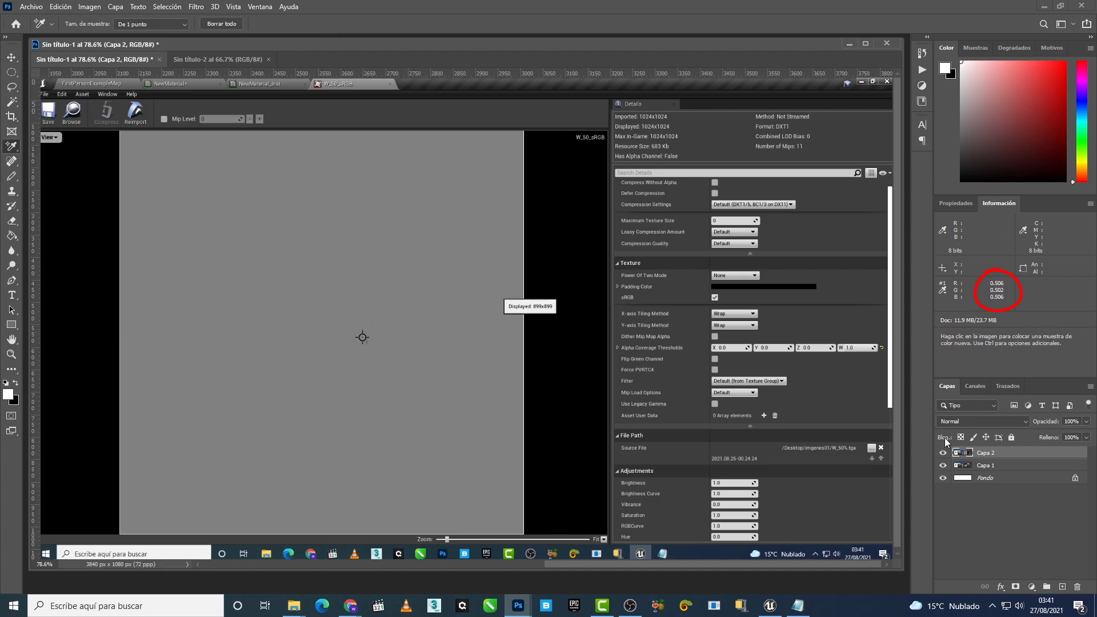
pyautogui.click(943, 453)
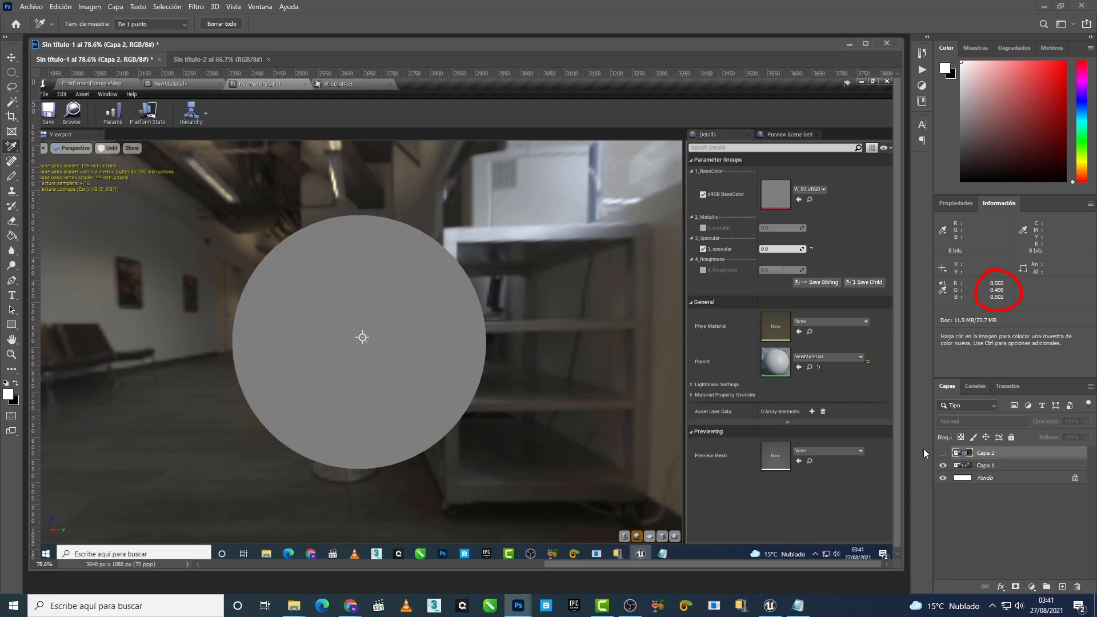
pyautogui.click(942, 453)
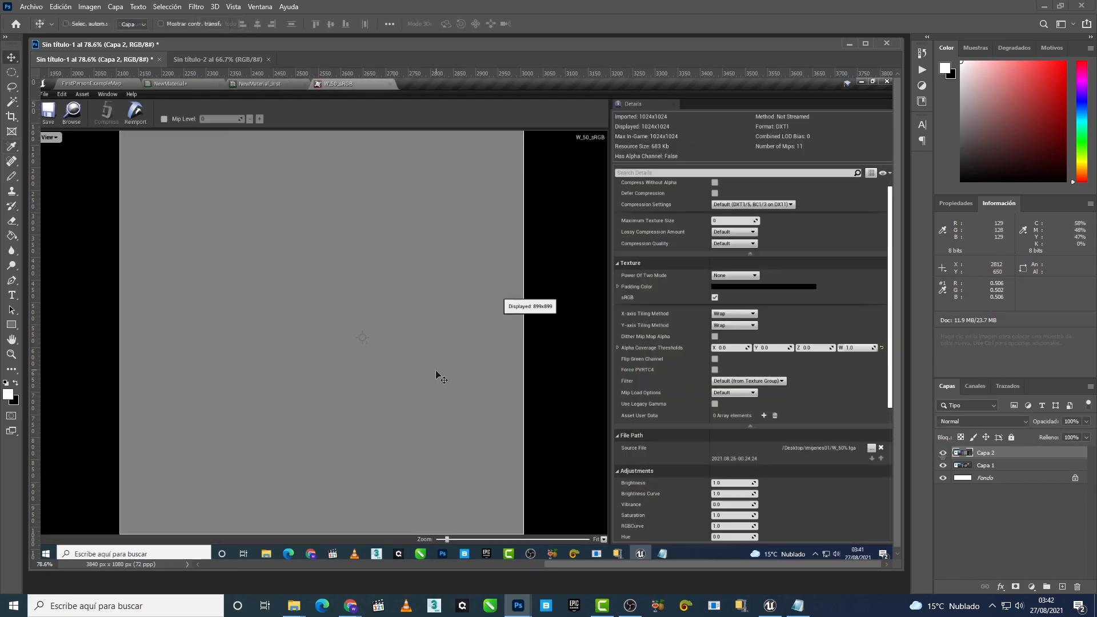
pyautogui.press('v')
# Step: Select a square of the grey texture, invert the selection and slide the square over the sphere
pyautogui.click(12, 72)
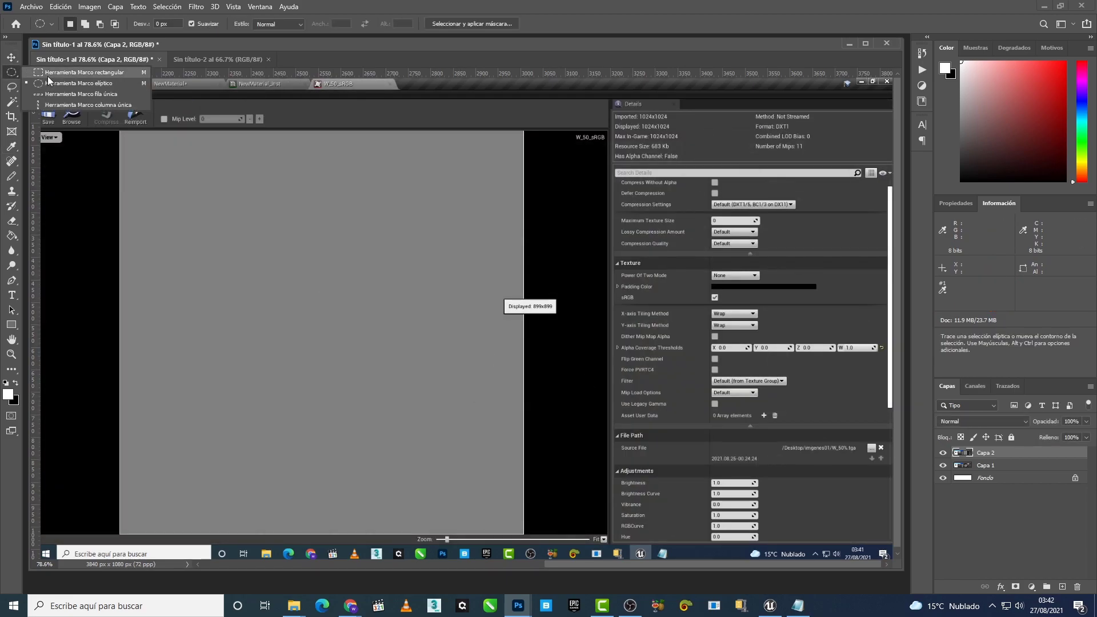
pyautogui.keyDown('shift'); pyautogui.moveTo(503, 162); pyautogui.dragTo(197, 502); pyautogui.keyUp('shift')
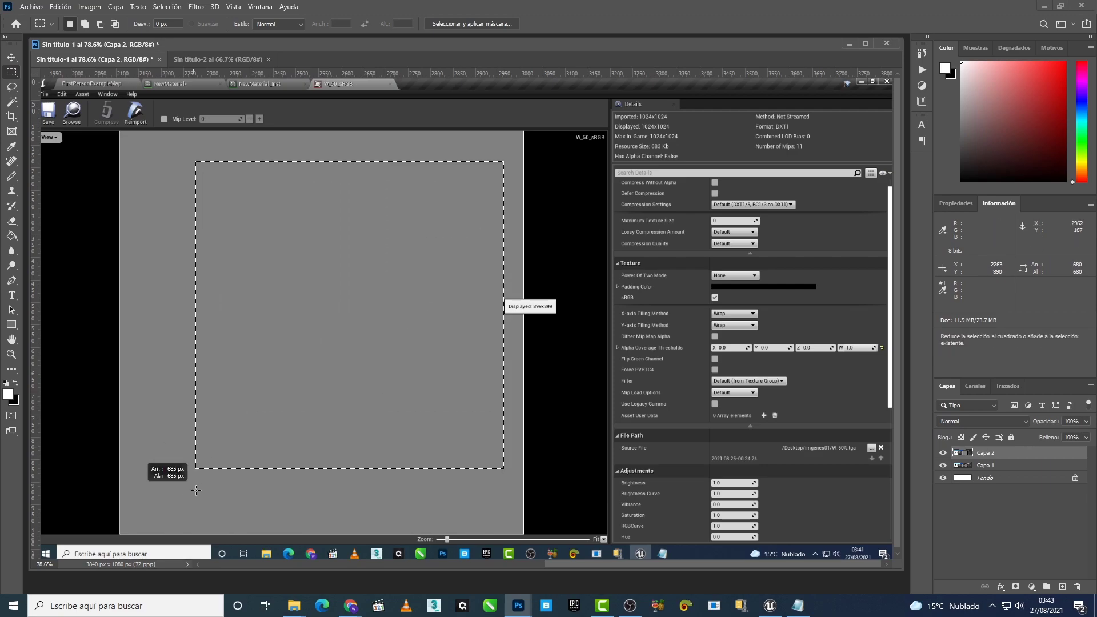
pyautogui.click(167, 7)
pyautogui.click(188, 53)
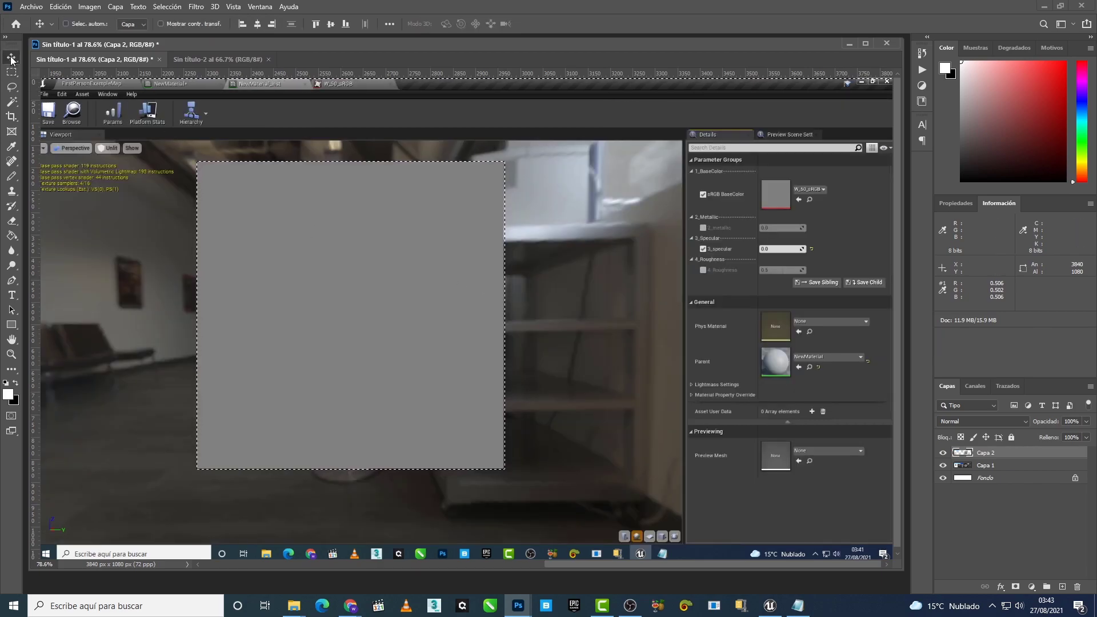
pyautogui.click(11, 57)
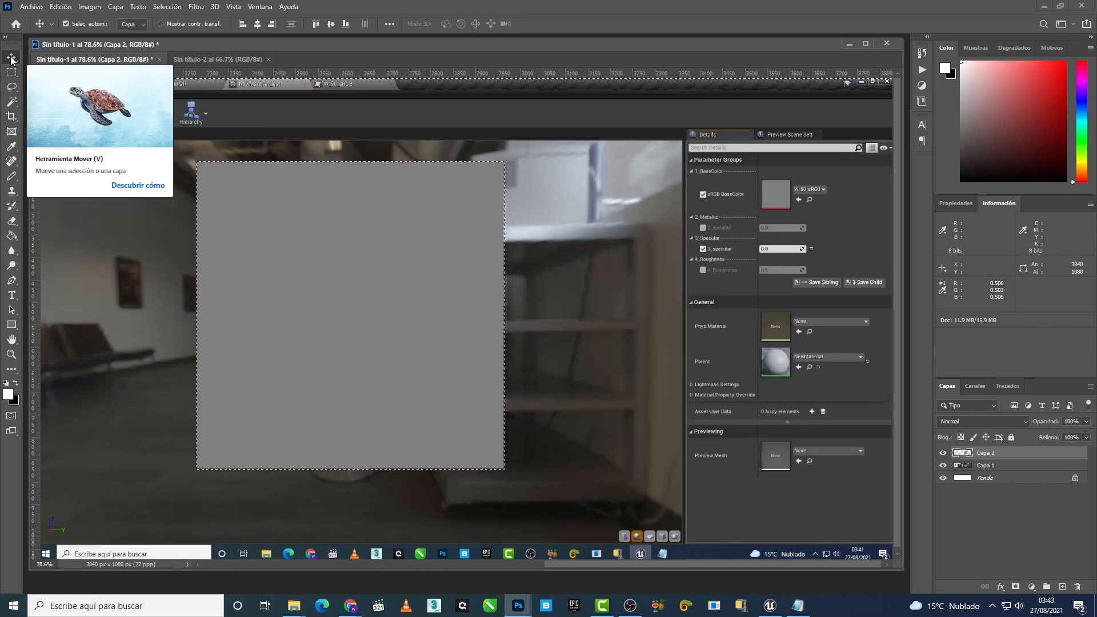
pyautogui.moveTo(375, 334); pyautogui.dragTo(537, 358)
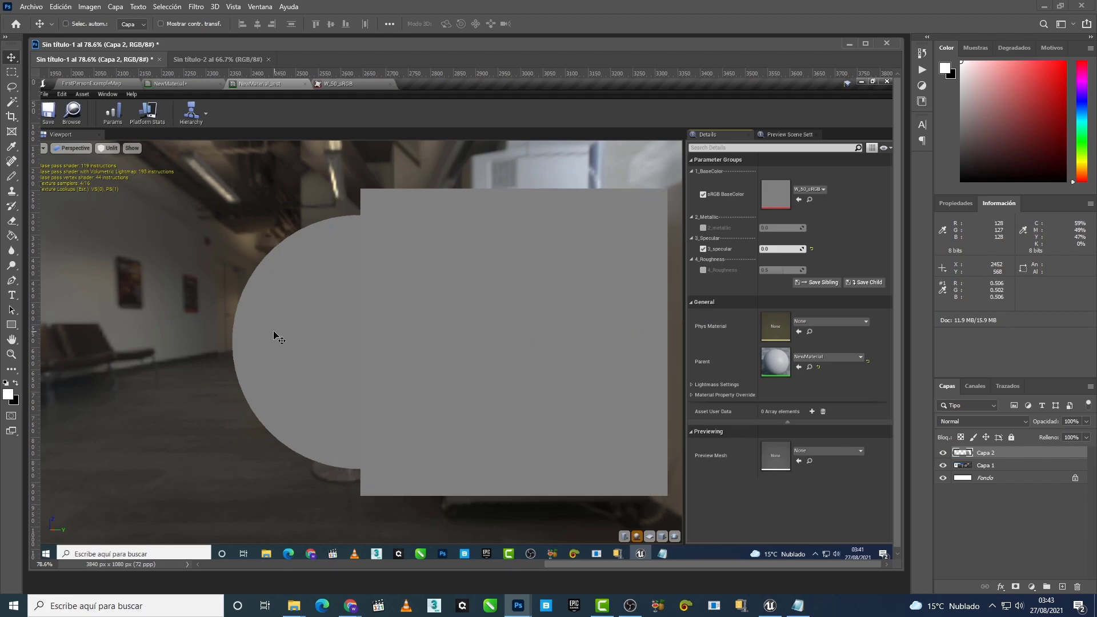
# Step: Eyedrop the grey in the foreground Color Picker, confirming about 818081 at 51% brightness
pyautogui.click(10, 394)
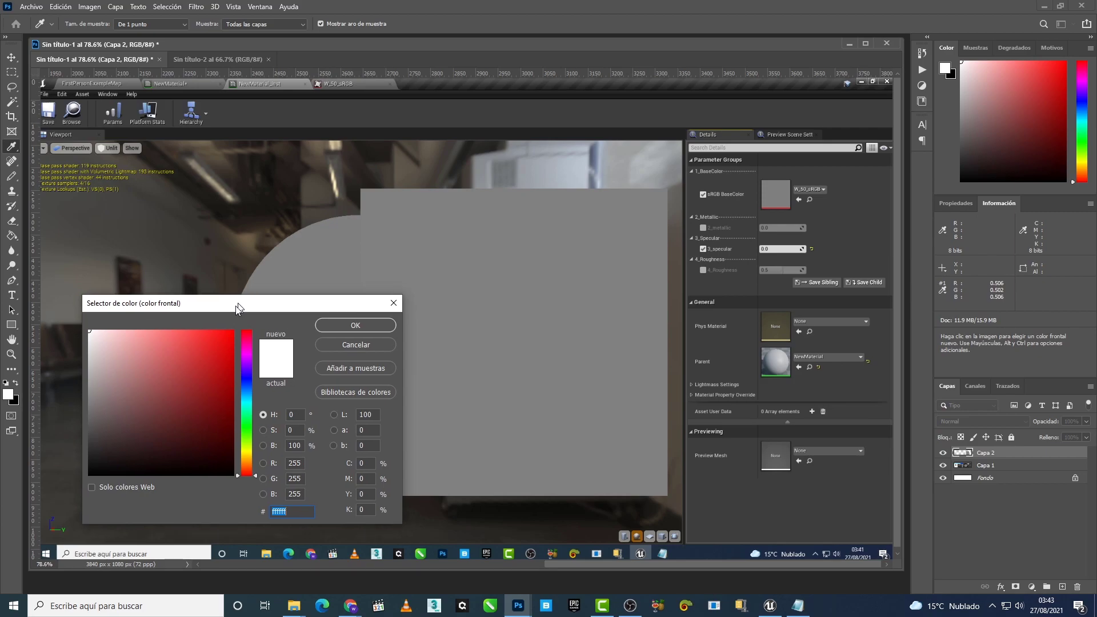
pyautogui.moveTo(237, 301); pyautogui.dragTo(219, 322)
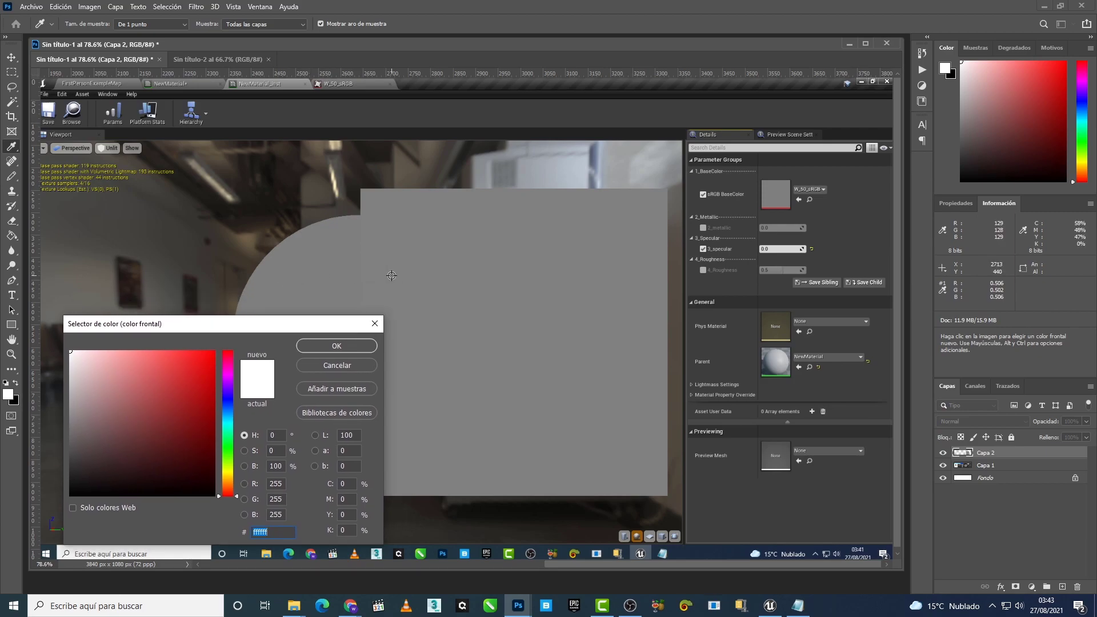
pyautogui.click(365, 277)
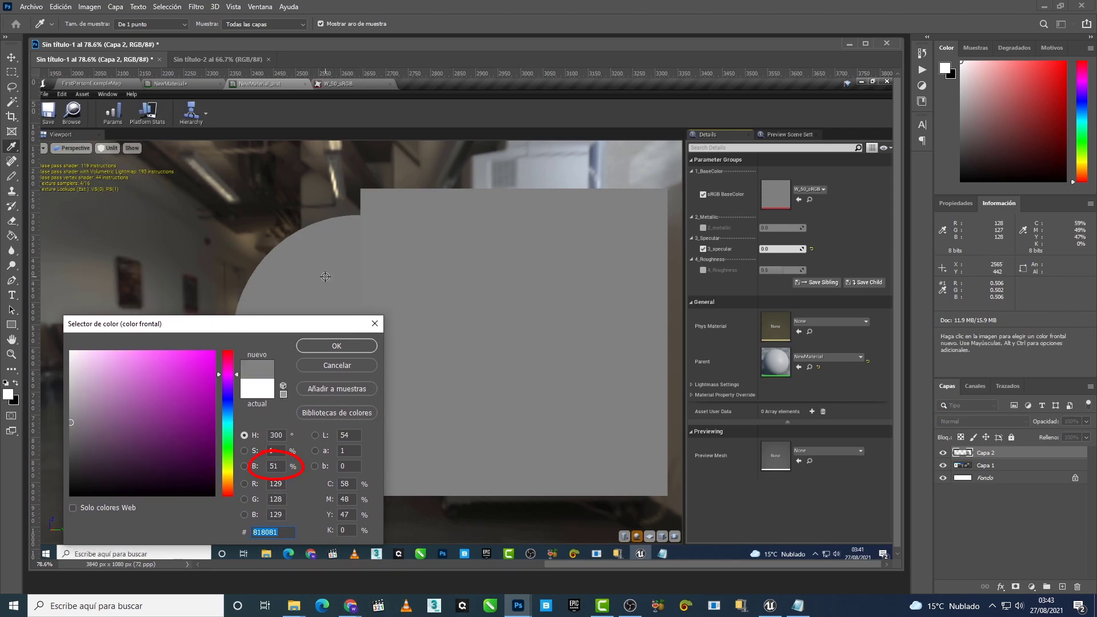
pyautogui.click(297, 268)
pyautogui.click(316, 277)
pyautogui.click(434, 290)
pyautogui.click(375, 323)
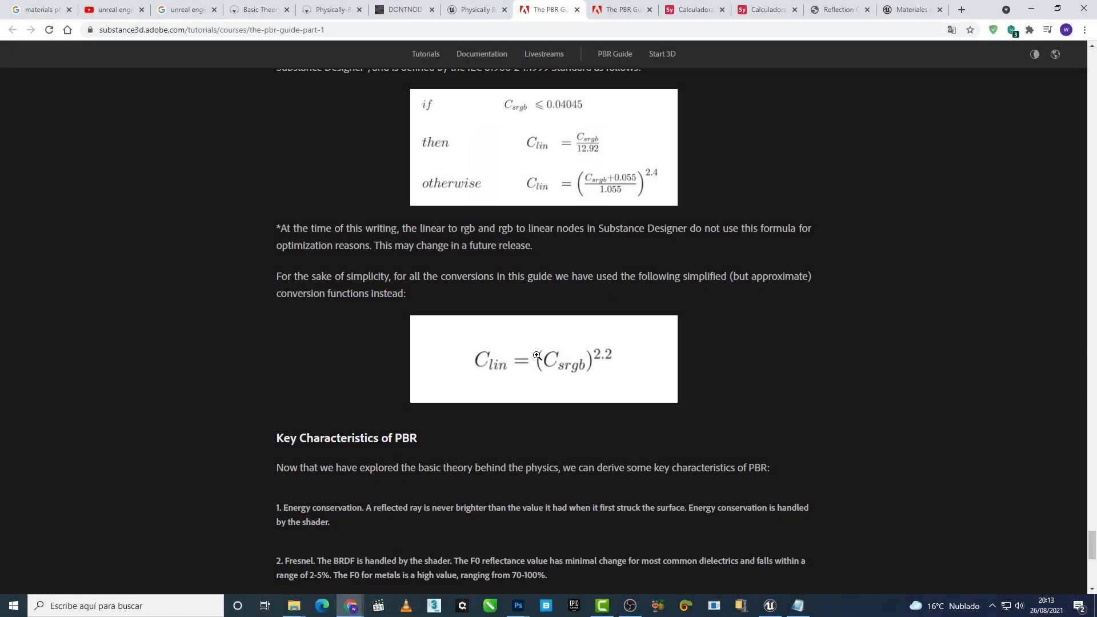
# Step: Enlarge the C_lin = (C_srgb)^2.2 formula image, then return to Photoshop's Sin título-2 document
pyautogui.click(538, 354)
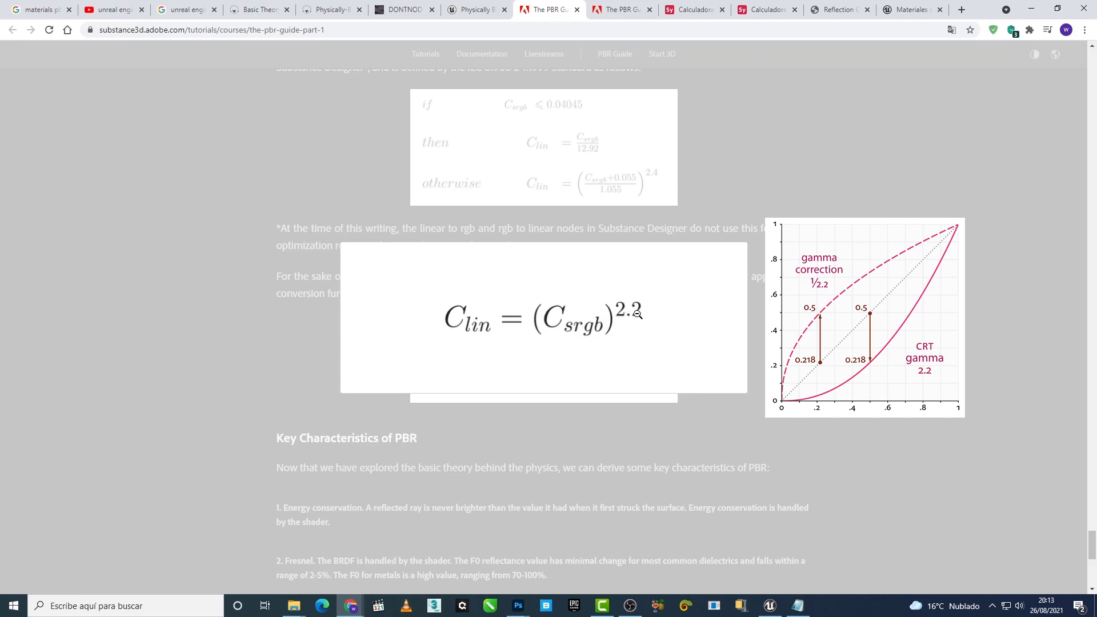
pyautogui.moveTo(518, 606)
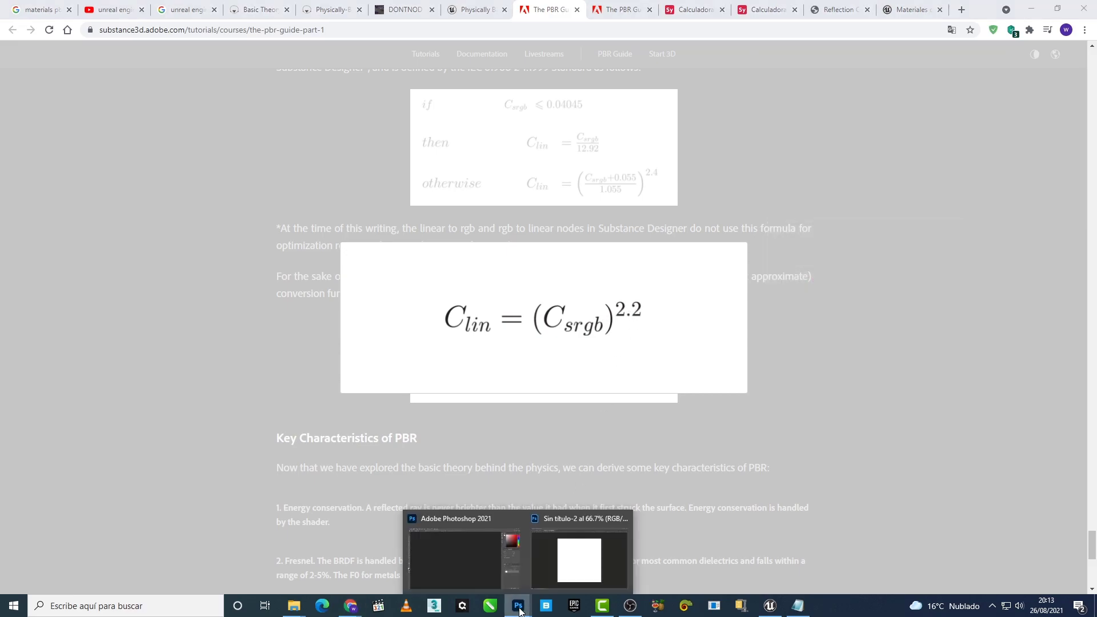
pyautogui.click(564, 567)
# Step: Set the Photoshop foreground colour's brightness to 50, producing grey 808080
pyautogui.click(9, 398)
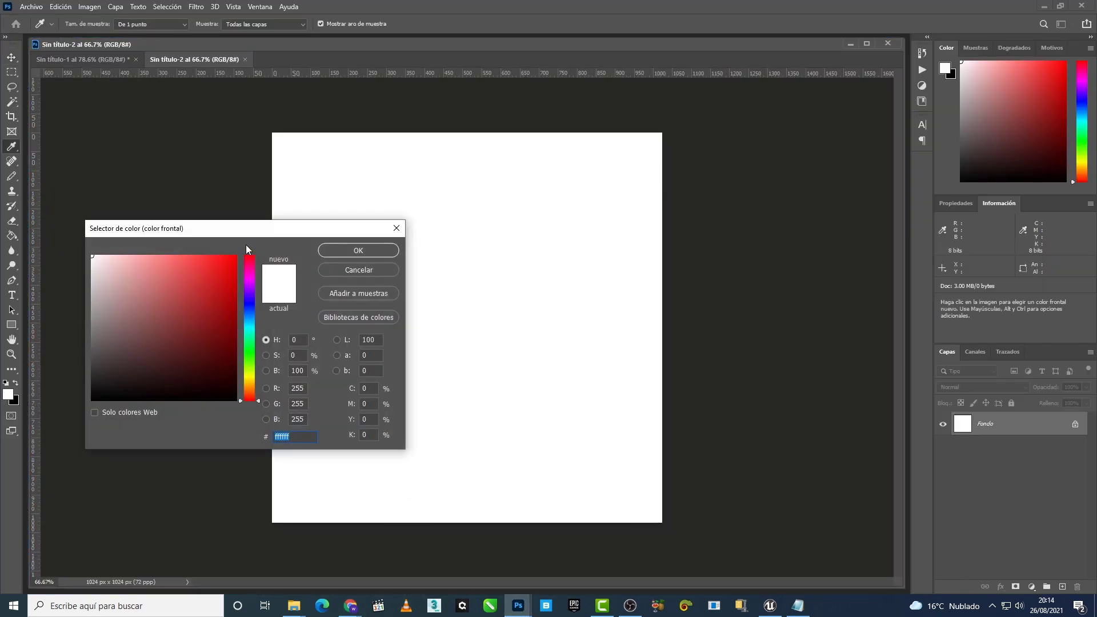
pyautogui.moveTo(247, 234); pyautogui.dragTo(247, 307)
pyautogui.doubleClick(297, 442)
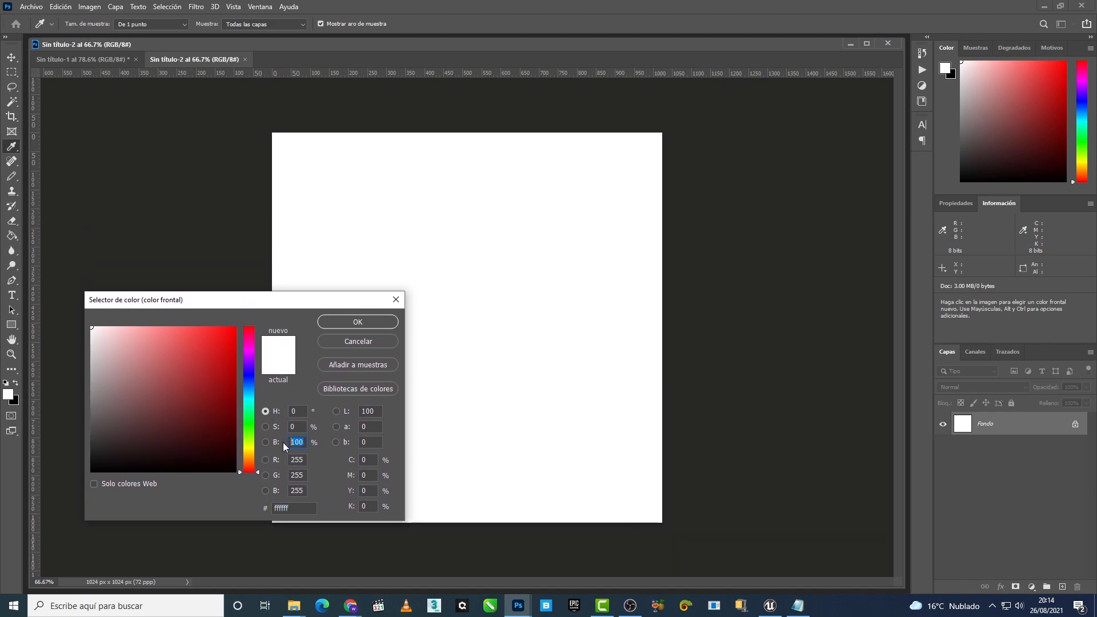
pyautogui.write('50')
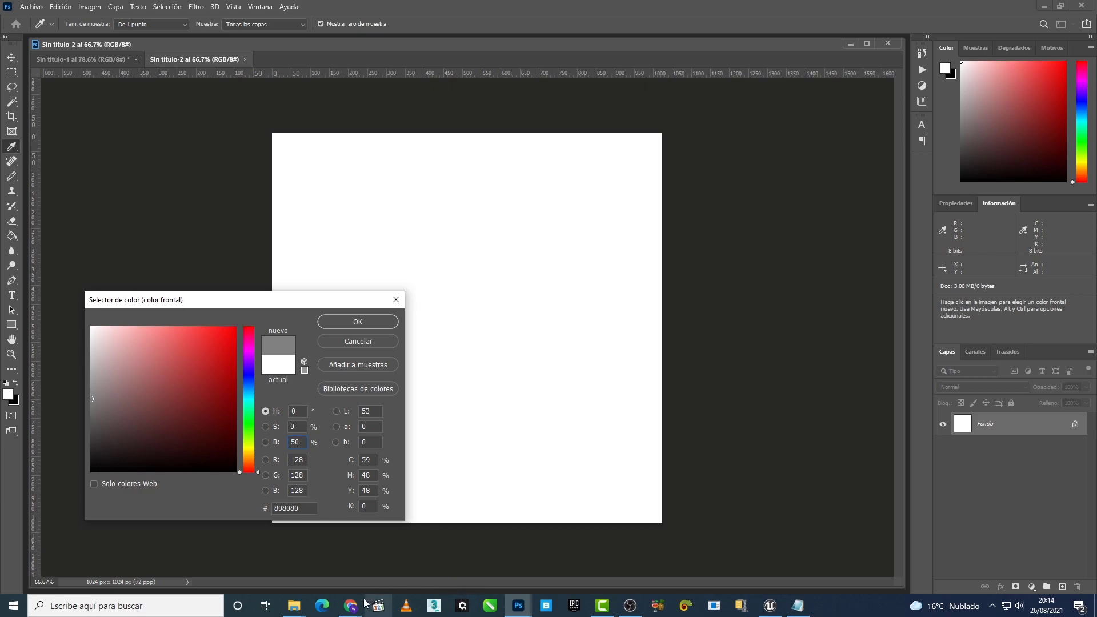
pyautogui.moveTo(350, 605)
pyautogui.click(421, 578)
# Step: Evaluate 0.5^{2.2} in Symbolab and highlight the 0.21763 result
pyautogui.click(694, 10)
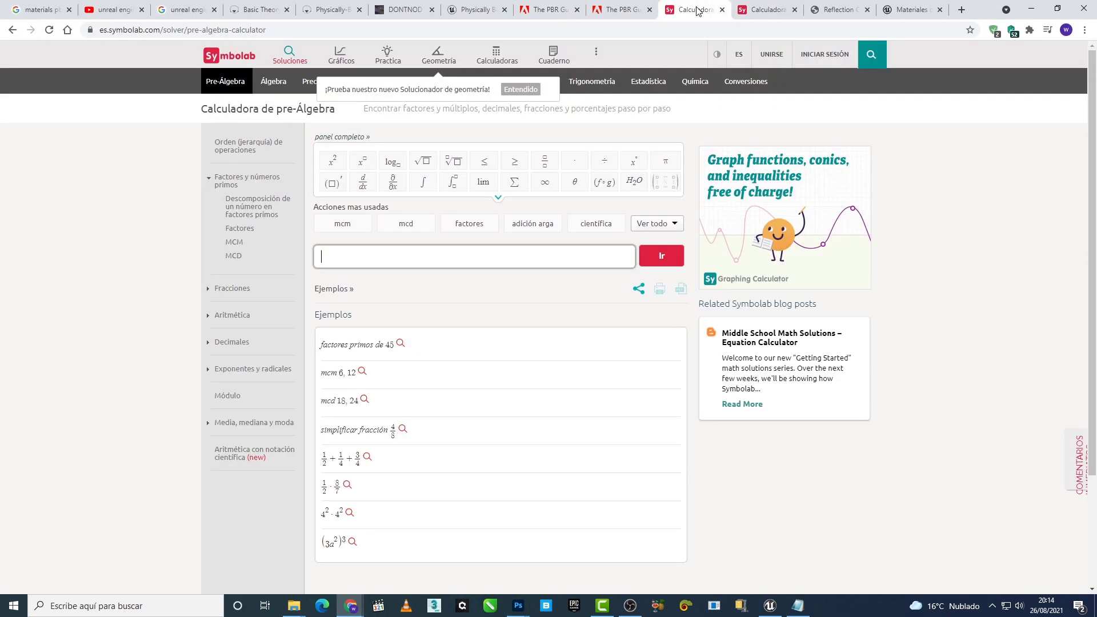
pyautogui.scroll(-1, 665, 329)
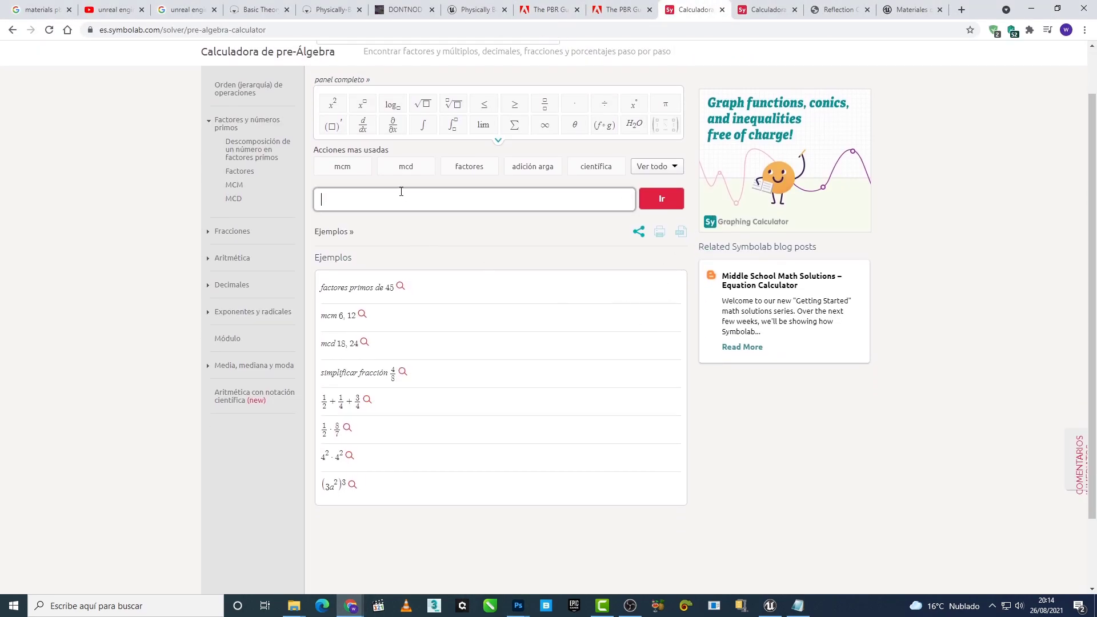
pyautogui.scroll(1, 401, 192)
pyautogui.click(546, 10)
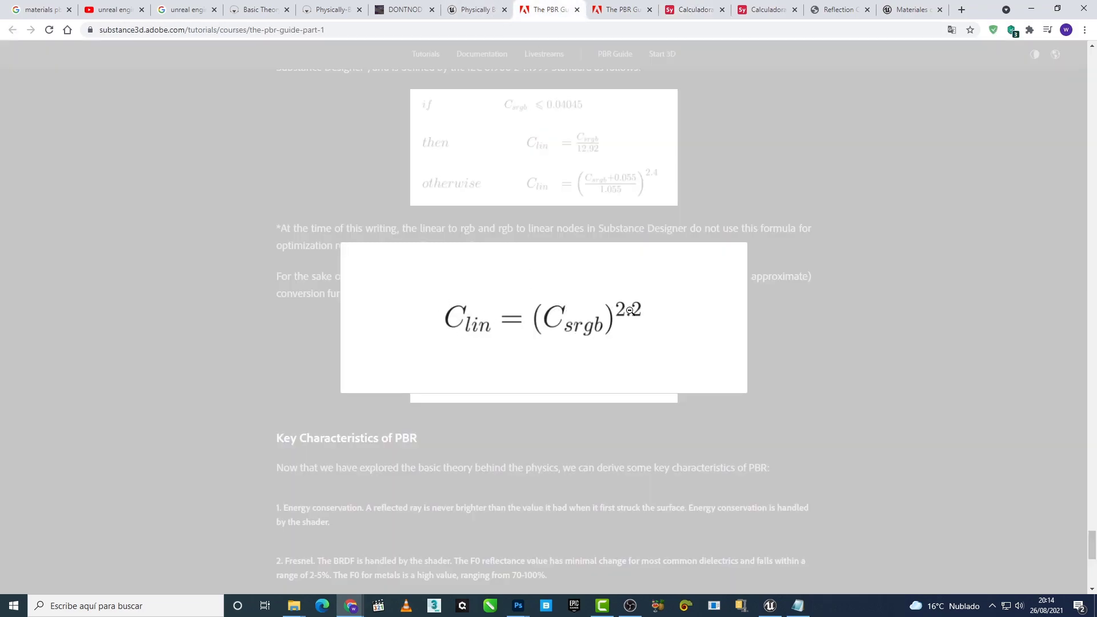
pyautogui.click(685, 6)
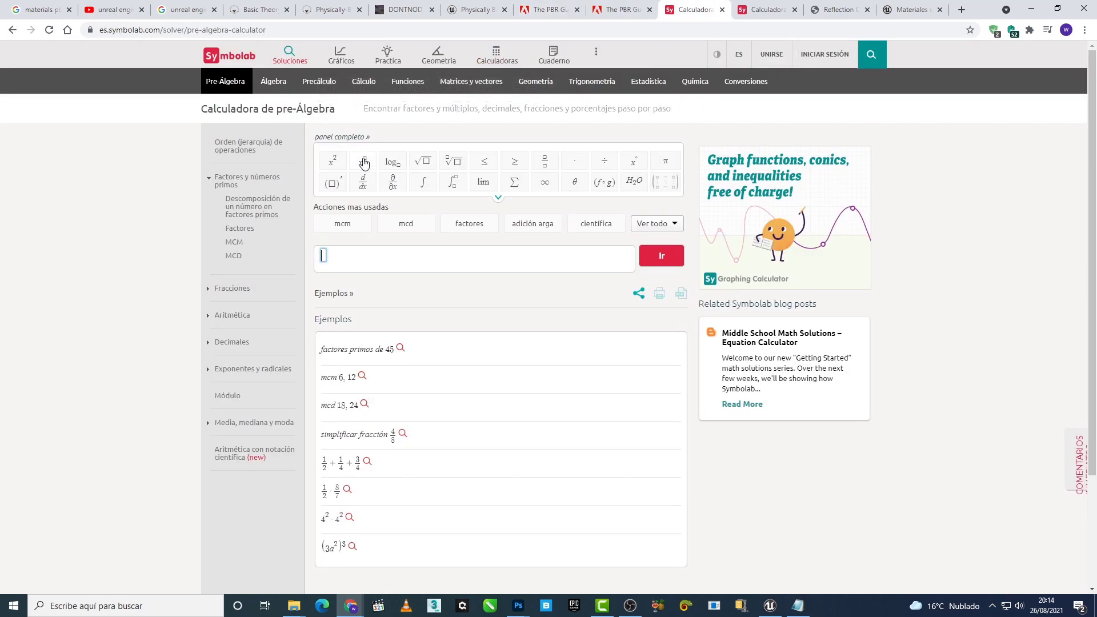
pyautogui.click(354, 268)
pyautogui.write('0')
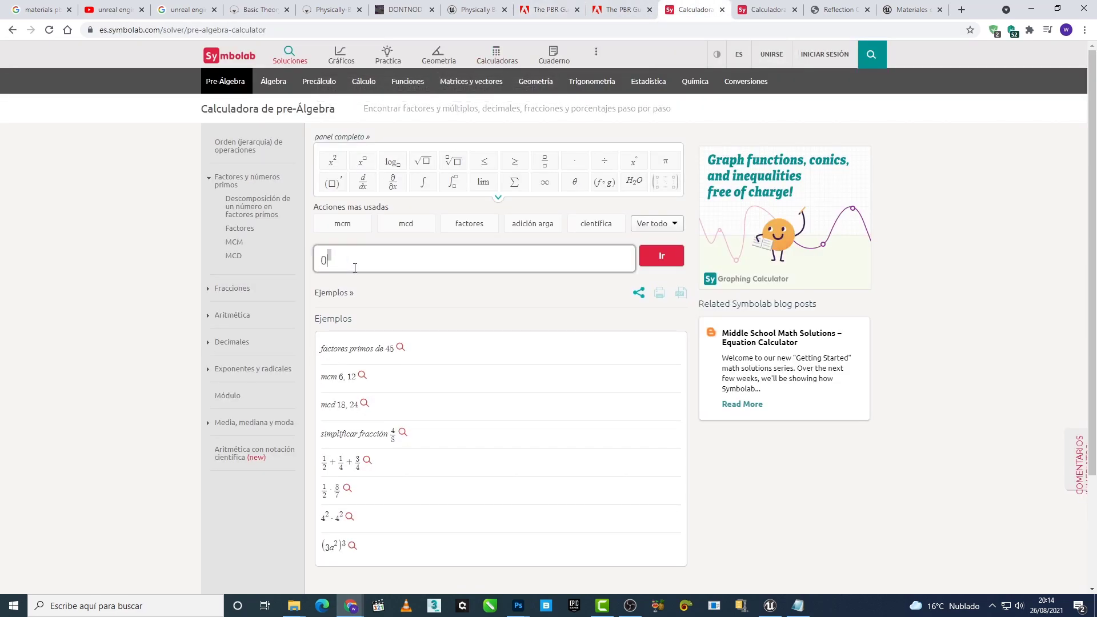
pyautogui.write('.5^{')
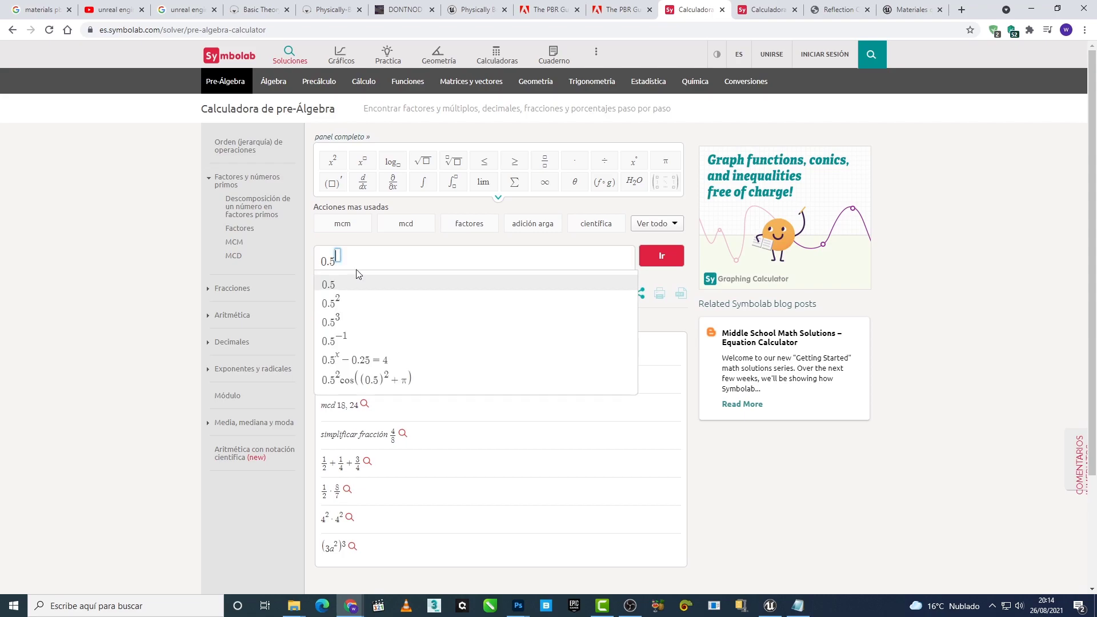
pyautogui.write('2.2')
pyautogui.click(653, 260)
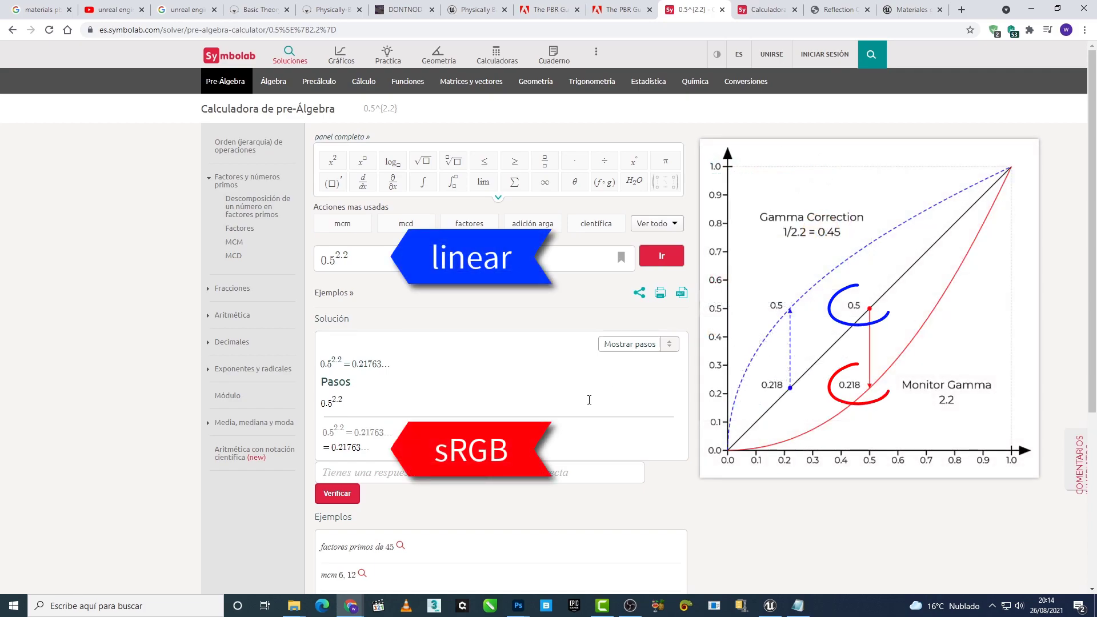
pyautogui.moveTo(332, 450); pyautogui.dragTo(349, 451)
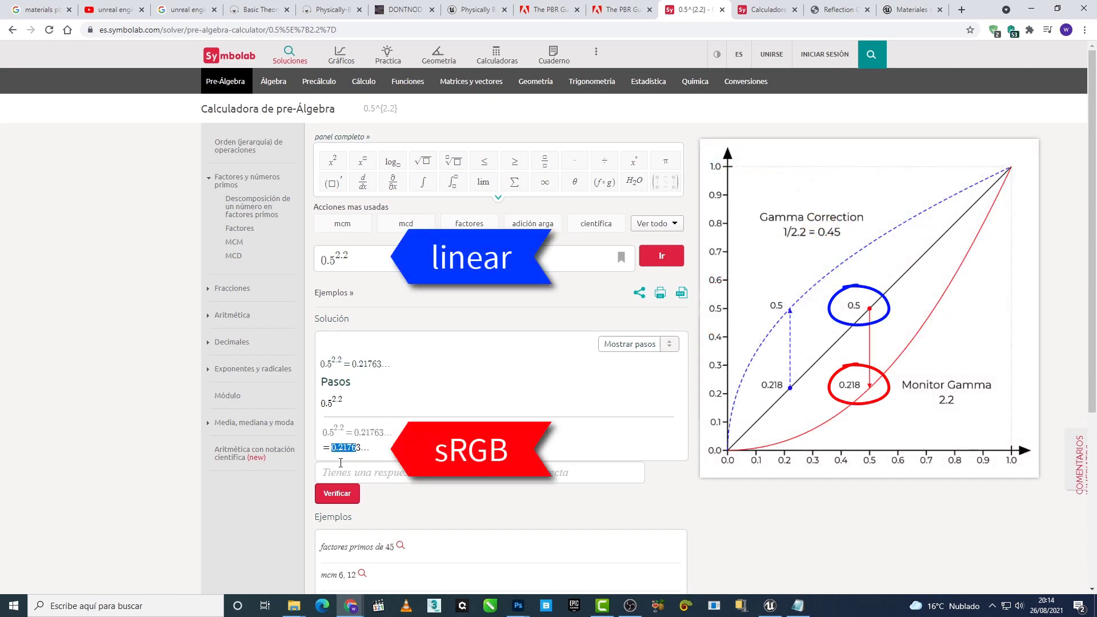
pyautogui.click(518, 606)
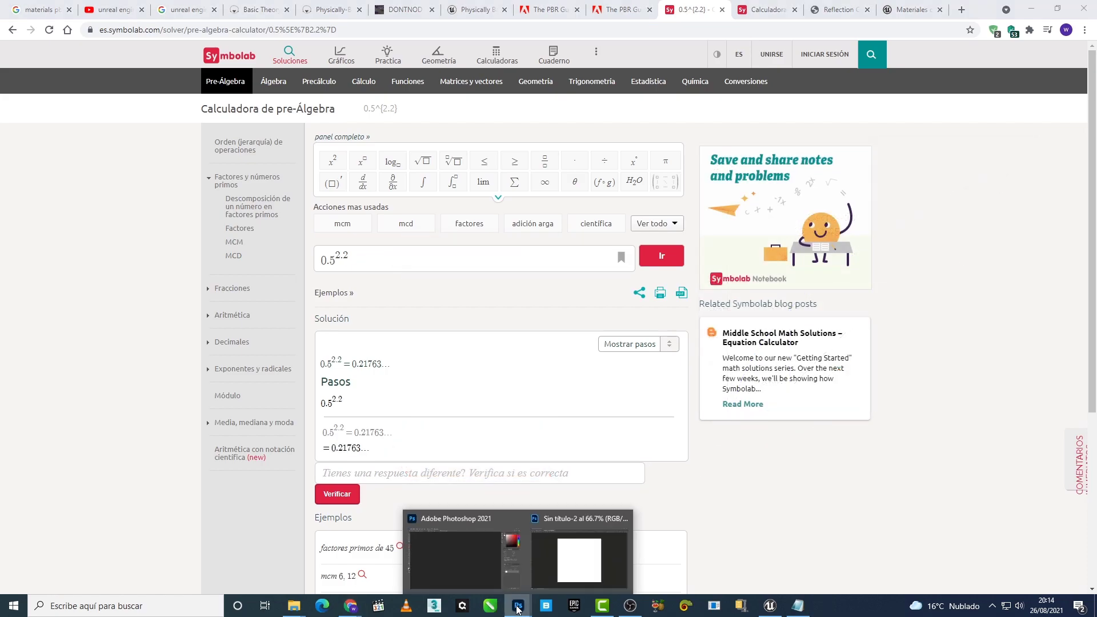
pyautogui.click(551, 572)
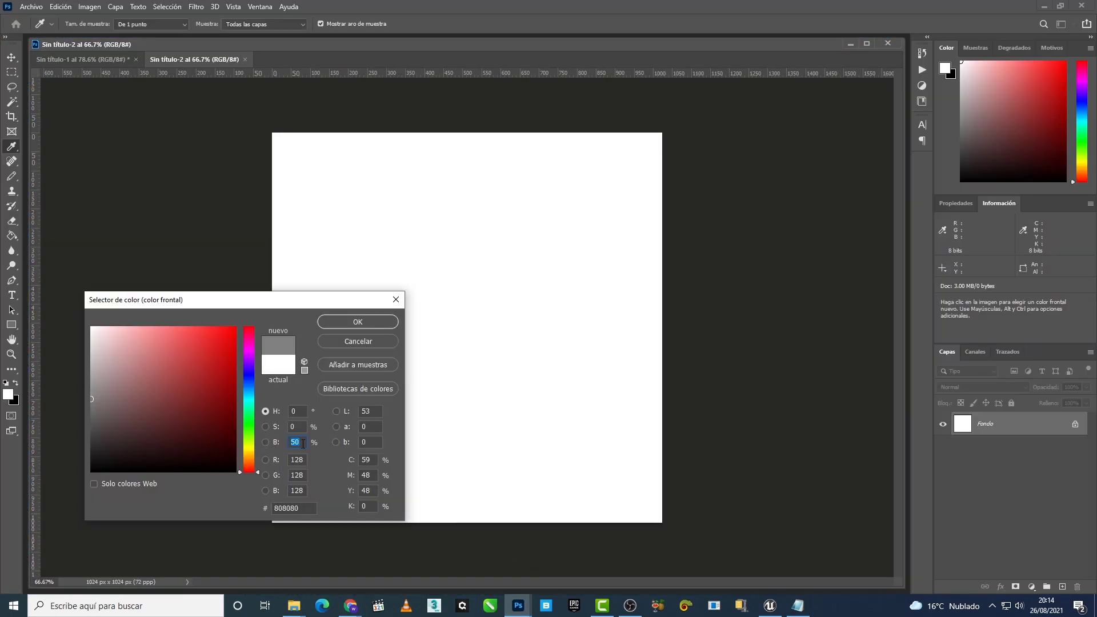
# Step: Override 4_Roughness on NewMaterial_Inst with 0.2176 so the black sphere turns glossy
pyautogui.click(769, 606)
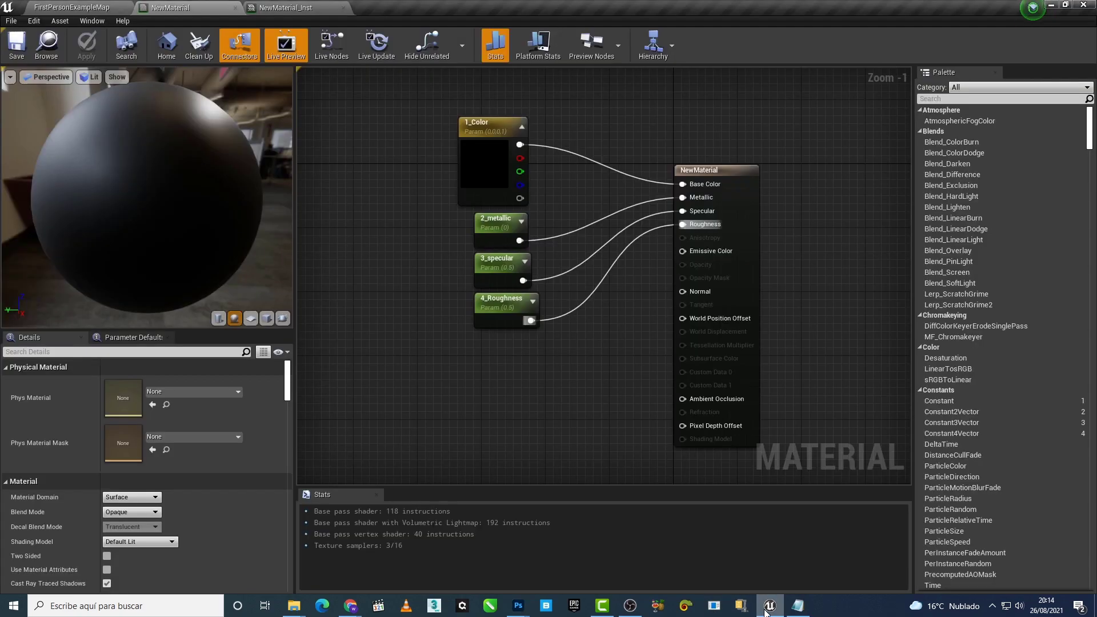
pyautogui.click(297, 9)
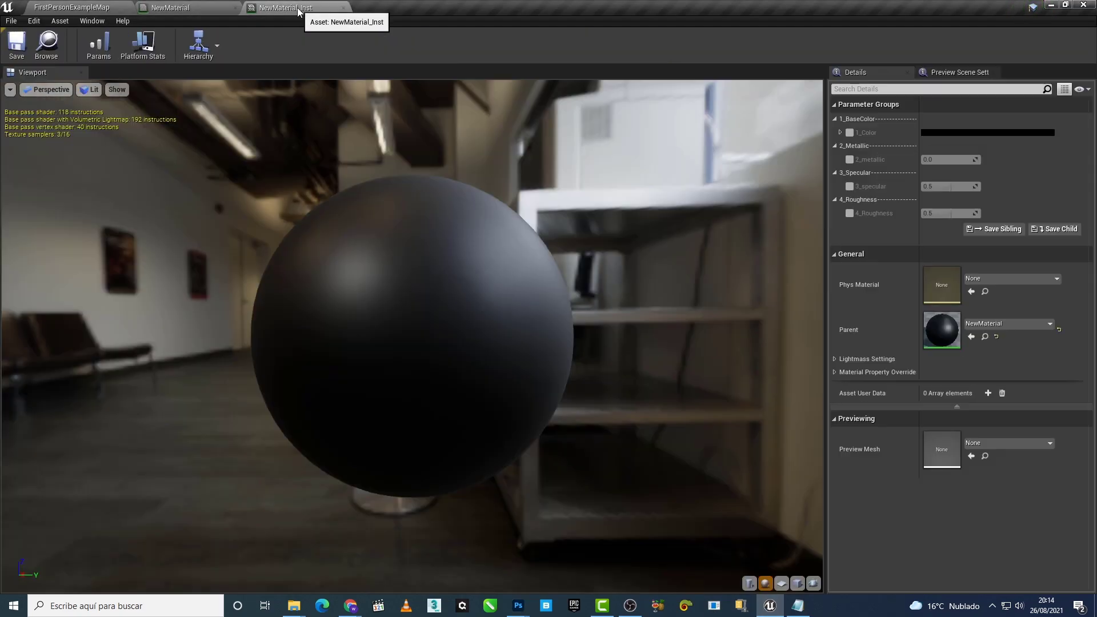
pyautogui.click(849, 213)
pyautogui.click(936, 214)
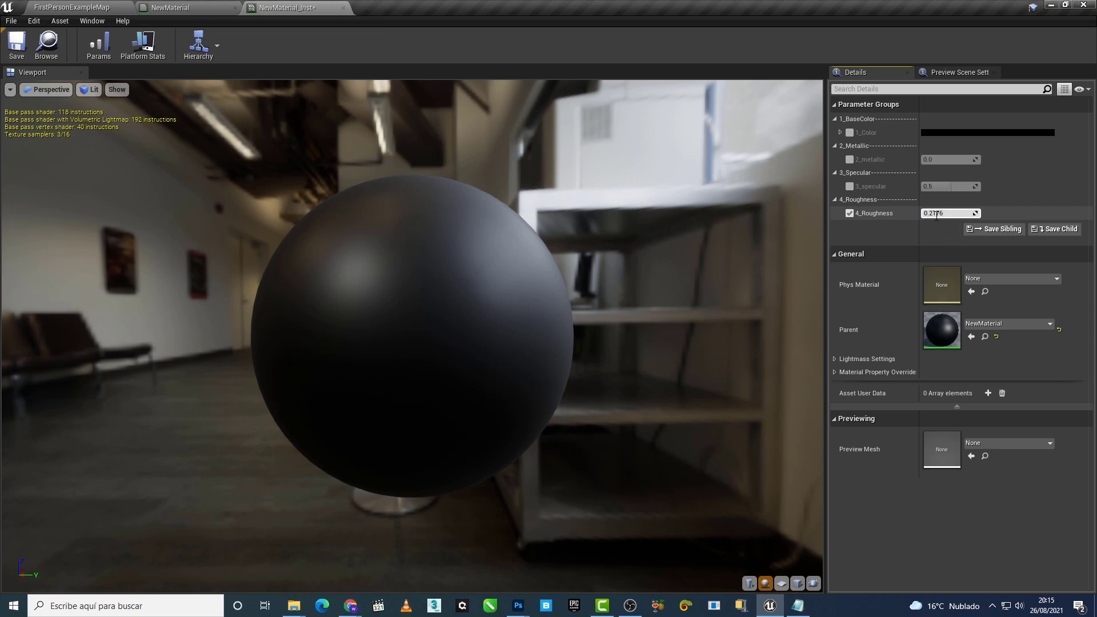
pyautogui.press('Return')
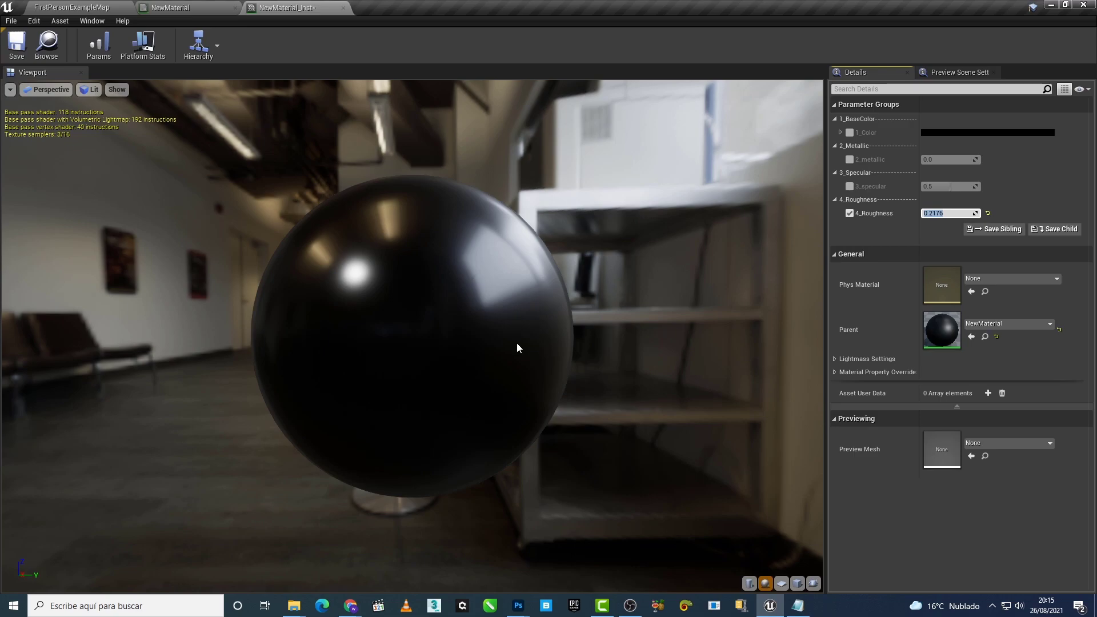
pyautogui.click(170, 7)
# Step: Move the sRGB, Linear and switch nodes down and right in the NewMaterial graph
pyautogui.scroll(-1, 608, 264)
pyautogui.moveTo(608, 264); pyautogui.dragTo(716, 259, button='right')
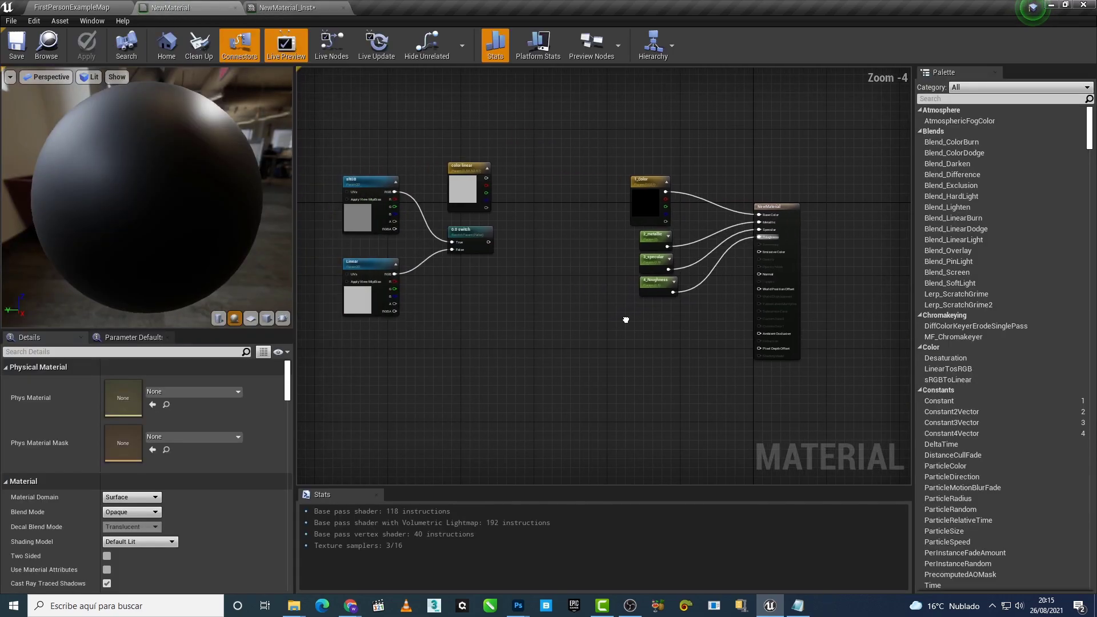
pyautogui.moveTo(468, 277); pyautogui.dragTo(372, 228)
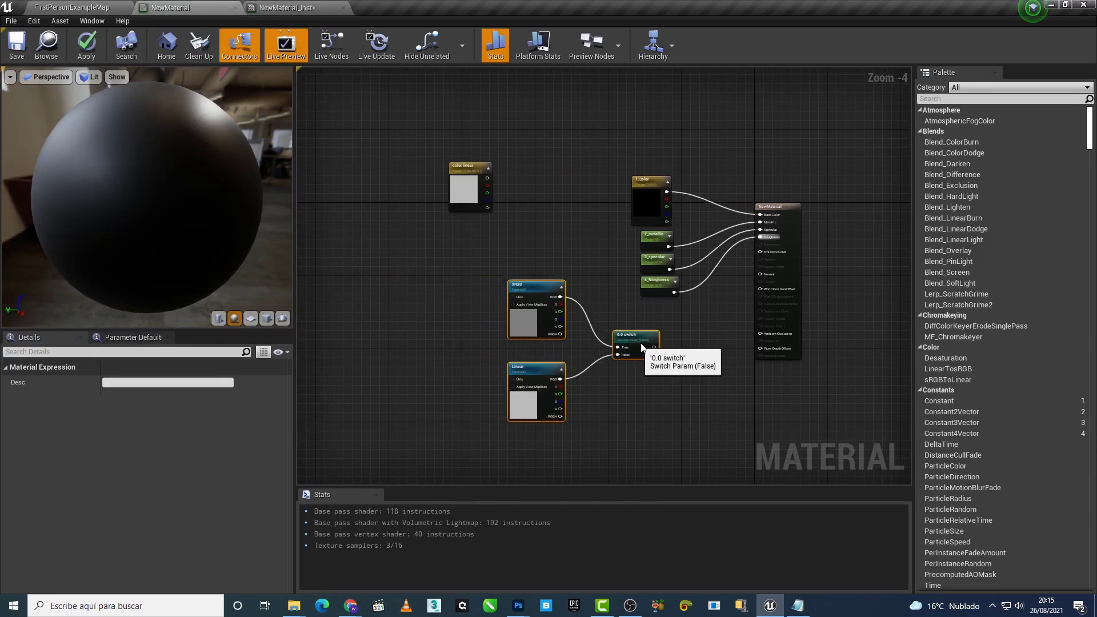
pyautogui.moveTo(466, 234); pyautogui.dragTo(650, 324)
pyautogui.click(685, 340)
pyautogui.scroll(3, 710, 321)
pyautogui.moveTo(709, 326); pyautogui.dragTo(637, 331, button='right')
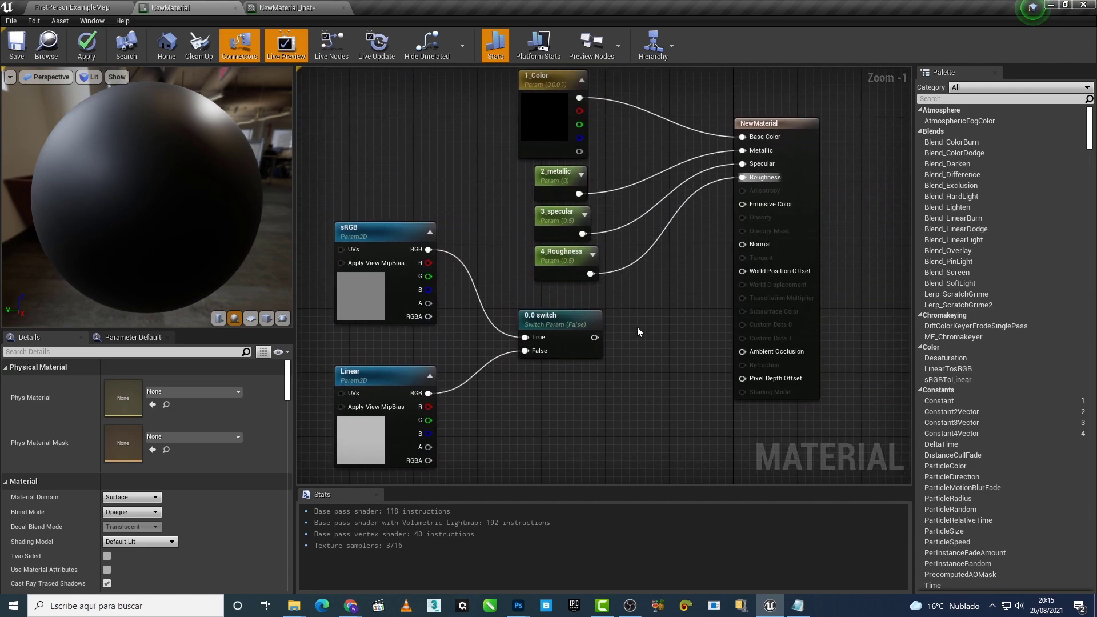
# Step: Wire 4_Roughness into the switch's False pin and the switch output into Roughness
pyautogui.click(400, 314)
pyautogui.scroll(-2, 133, 544)
pyautogui.scroll(-2, 134, 543)
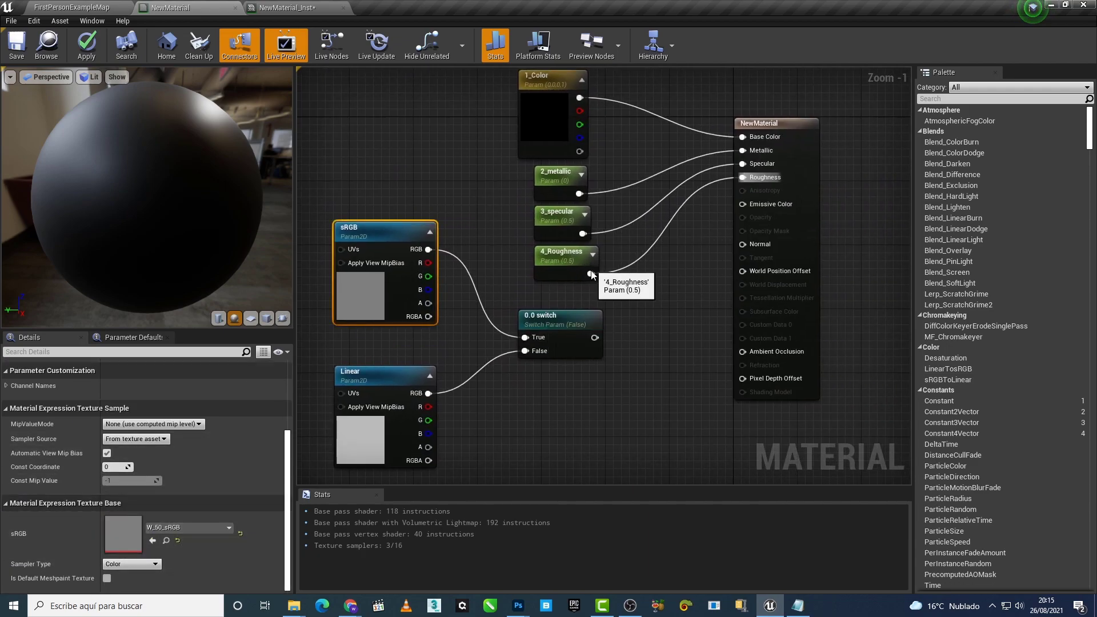
pyautogui.moveTo(591, 273)
pyautogui.mouseDown()
pyautogui.moveTo(541, 352)
pyautogui.moveTo(743, 178)
pyautogui.mouseUp()
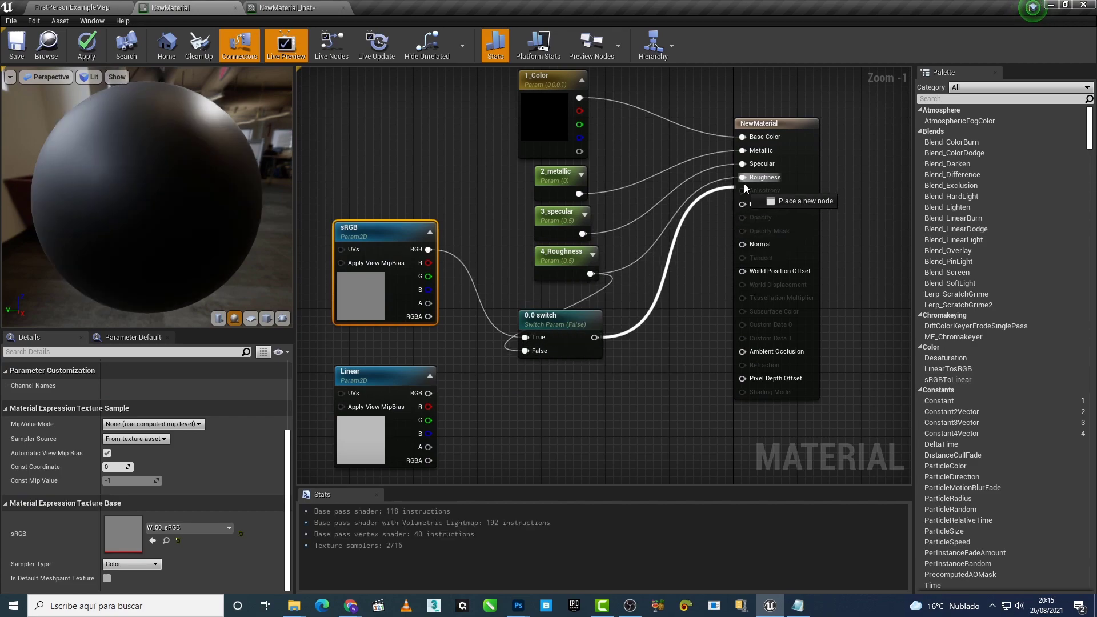
pyautogui.click(87, 55)
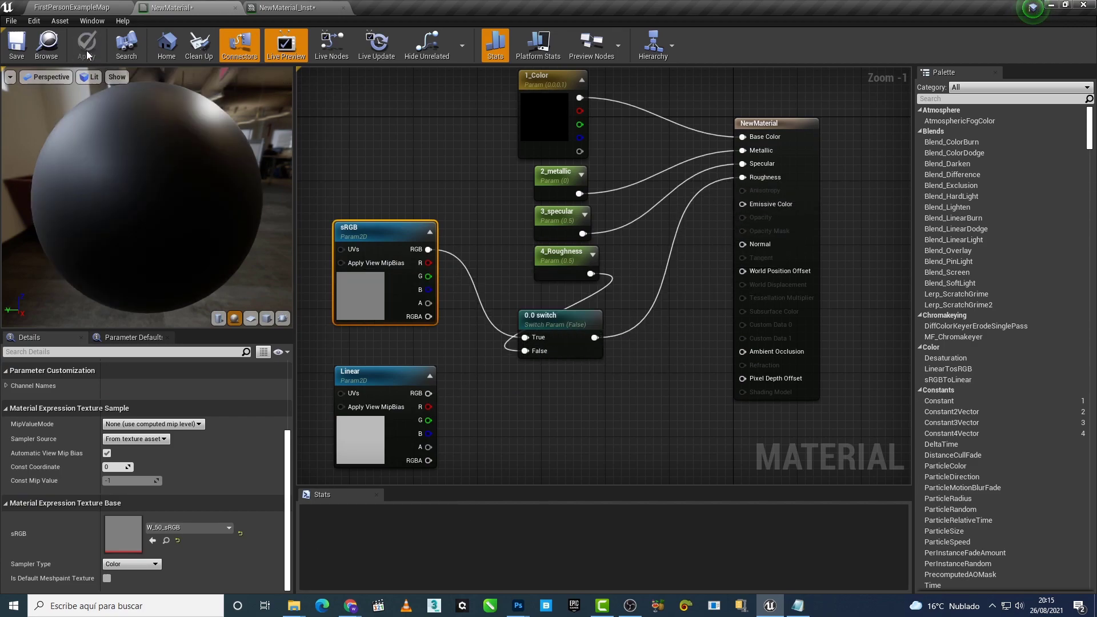
pyautogui.click(297, 7)
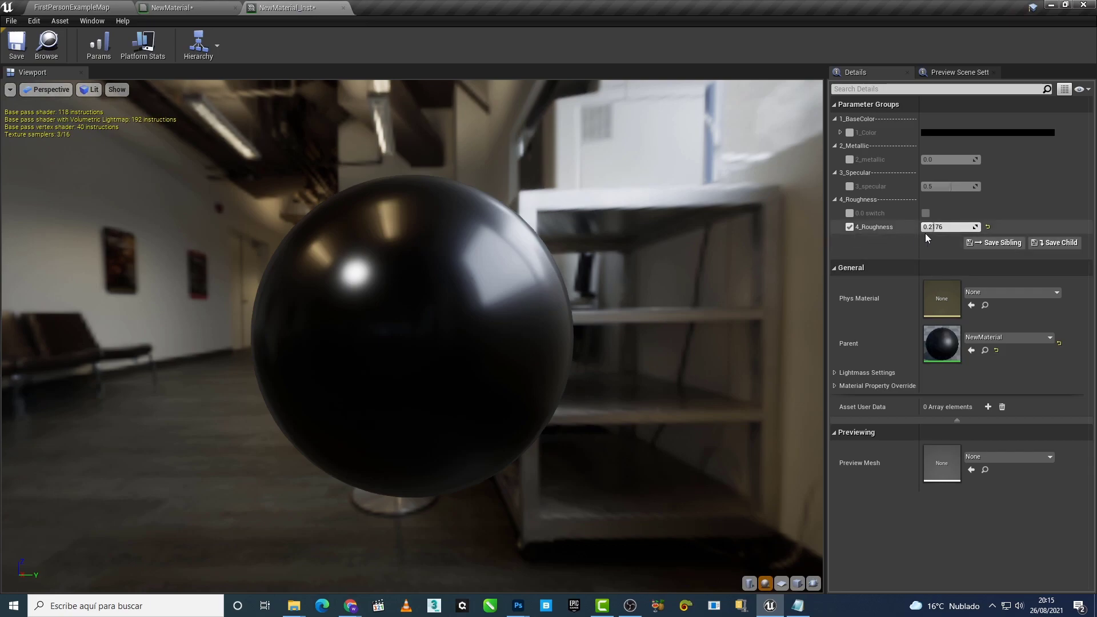
# Step: Toggle the 0.0 switch between roughness value and sRGB texture, leaving it unticked at 0.2176
pyautogui.click(849, 213)
pyautogui.click(926, 213)
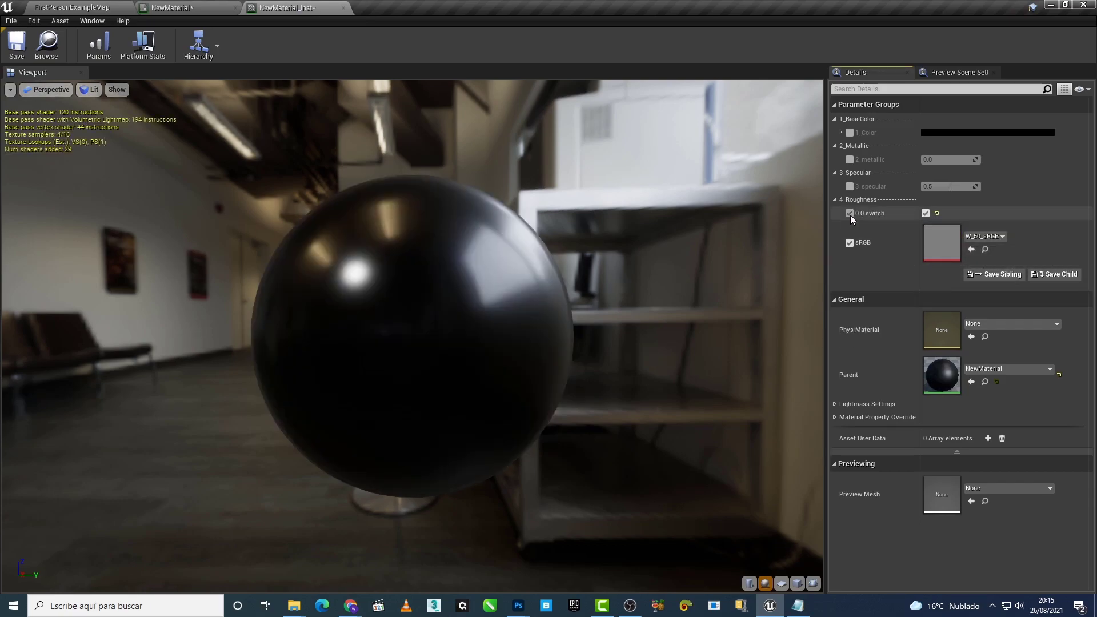
pyautogui.click(850, 214)
pyautogui.click(850, 214)
pyautogui.click(850, 213)
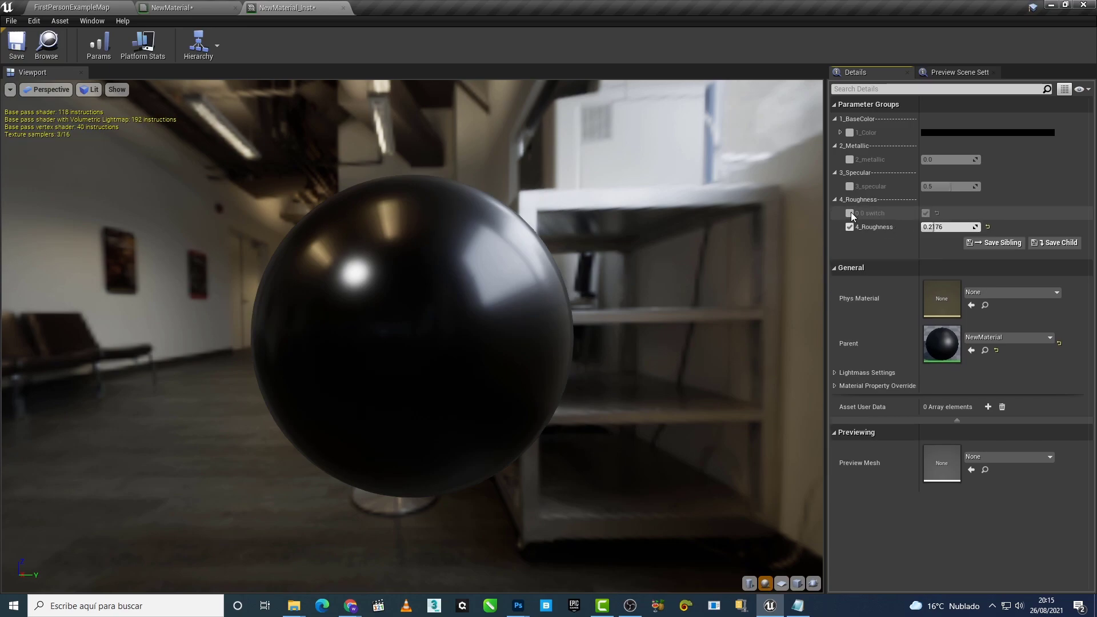
pyautogui.click(850, 213)
pyautogui.click(850, 214)
pyautogui.click(850, 213)
pyautogui.click(850, 213)
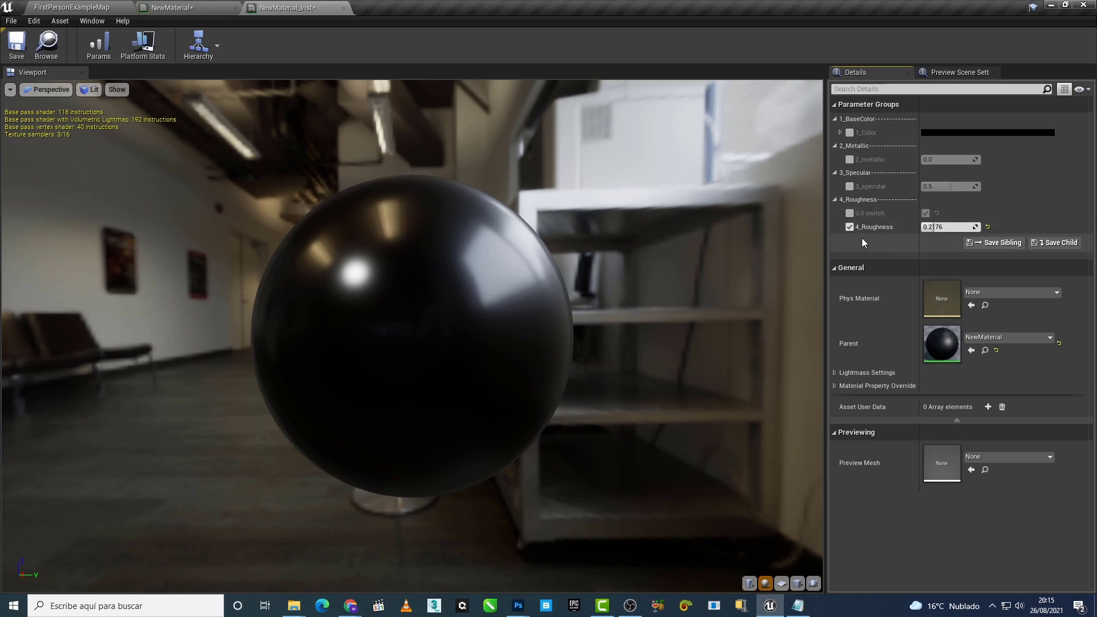
pyautogui.click(217, 9)
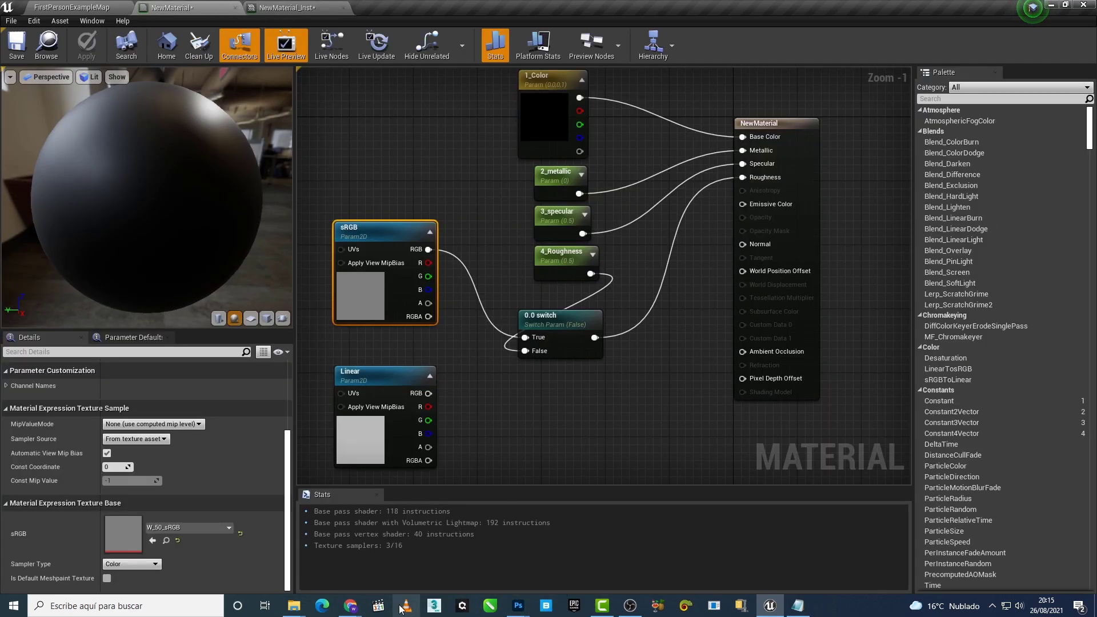
# Step: Compare the 50% grey in Photoshop's colour picker with the Symbolab calculator
pyautogui.moveTo(354, 609)
pyautogui.click(411, 557)
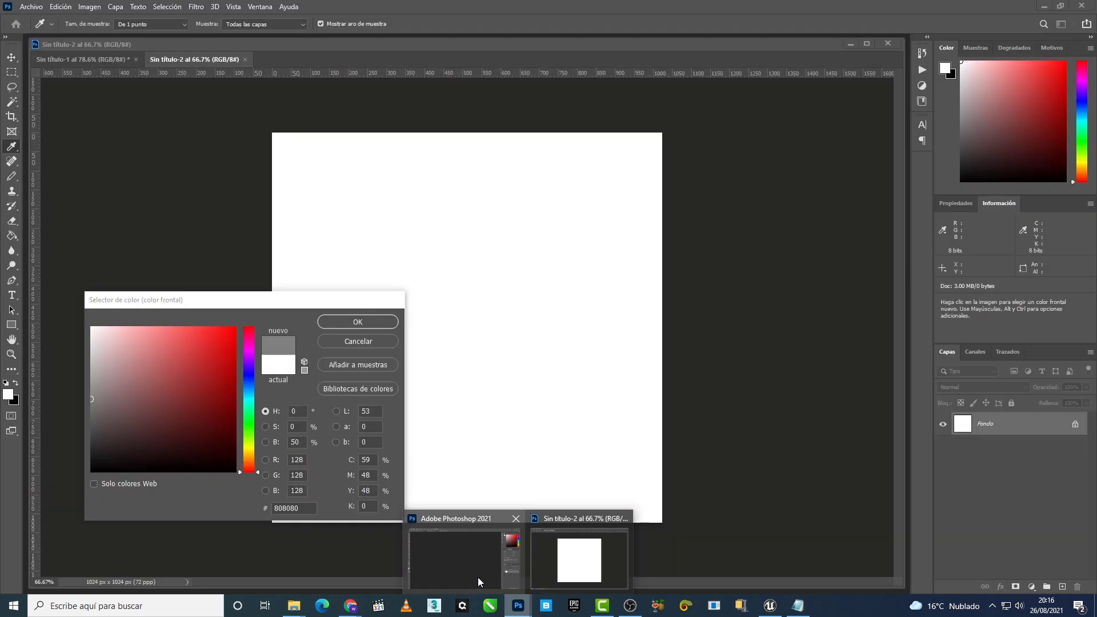
pyautogui.click(477, 577)
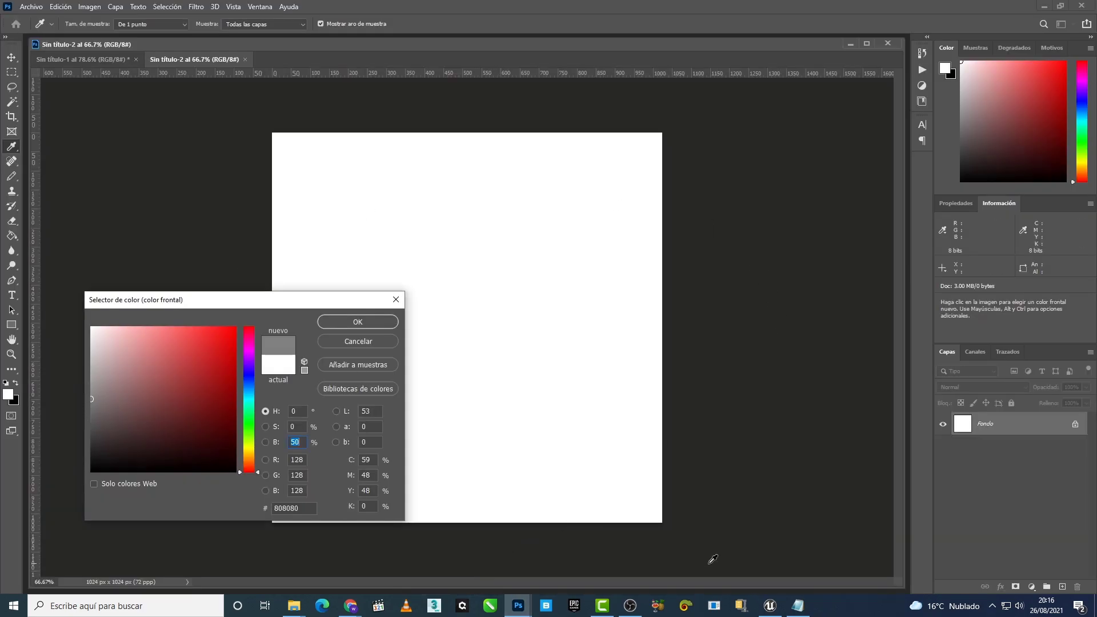
pyautogui.moveTo(350, 605)
pyautogui.click(412, 551)
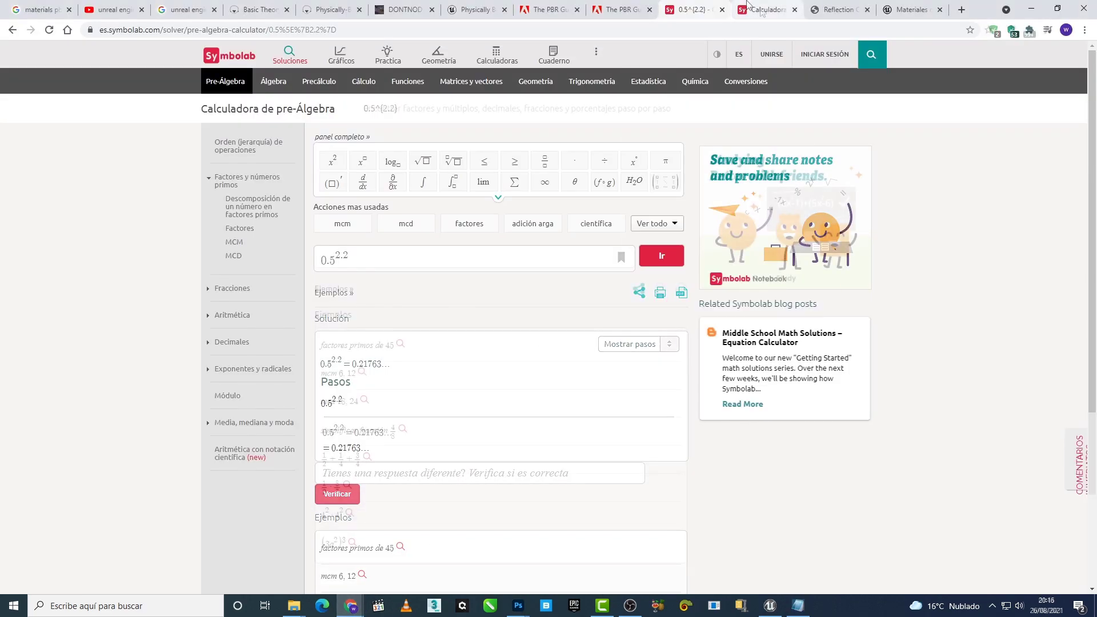
# Step: Calculate 0.5^0.45 in Symbolab and highlight the 0.73204 result
pyautogui.click(318, 265)
pyautogui.write('0.5')
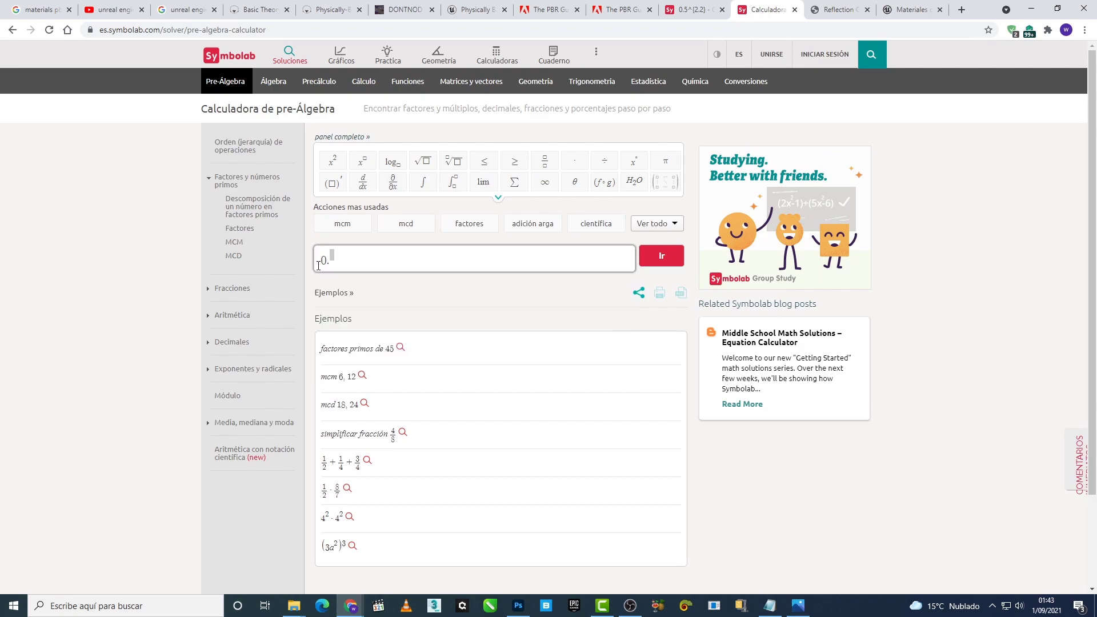
pyautogui.write('0.45')
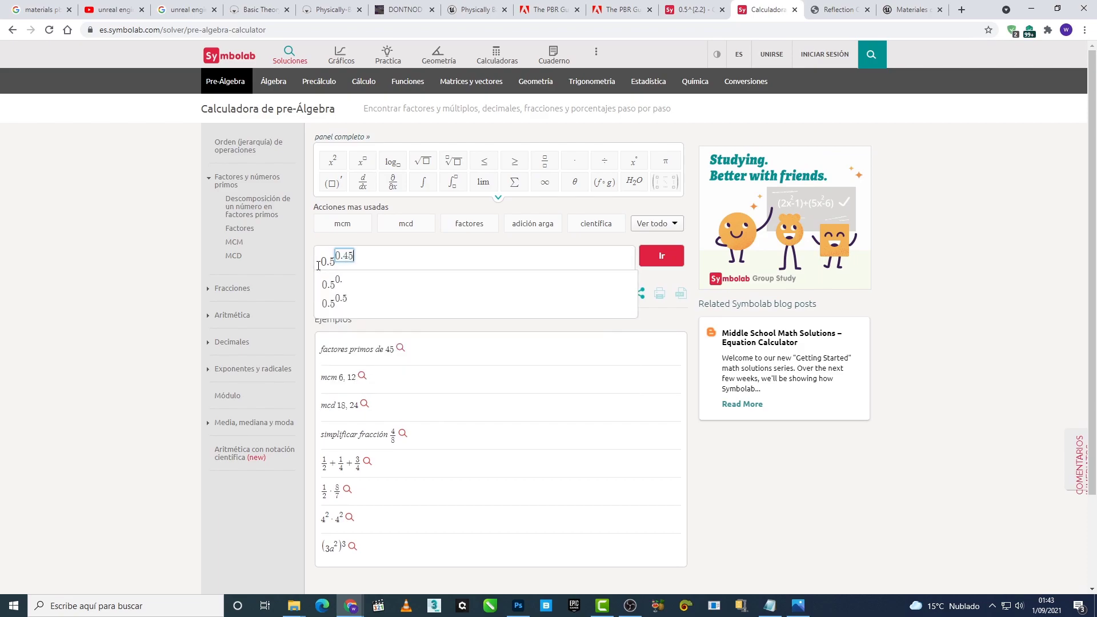
pyautogui.click(661, 256)
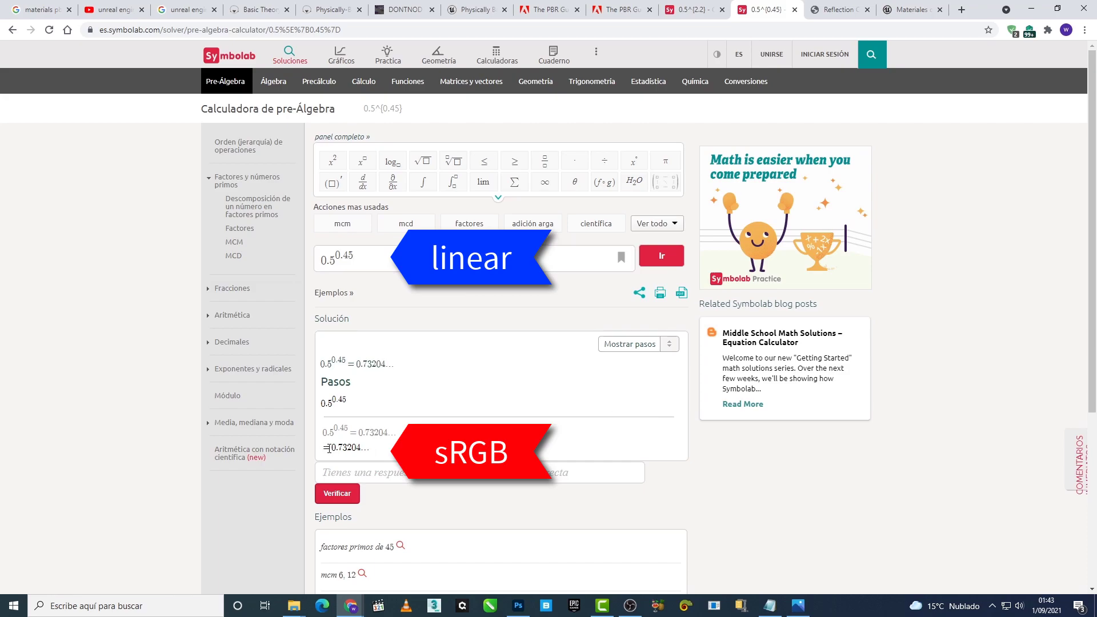
pyautogui.moveTo(329, 448); pyautogui.dragTo(353, 450)
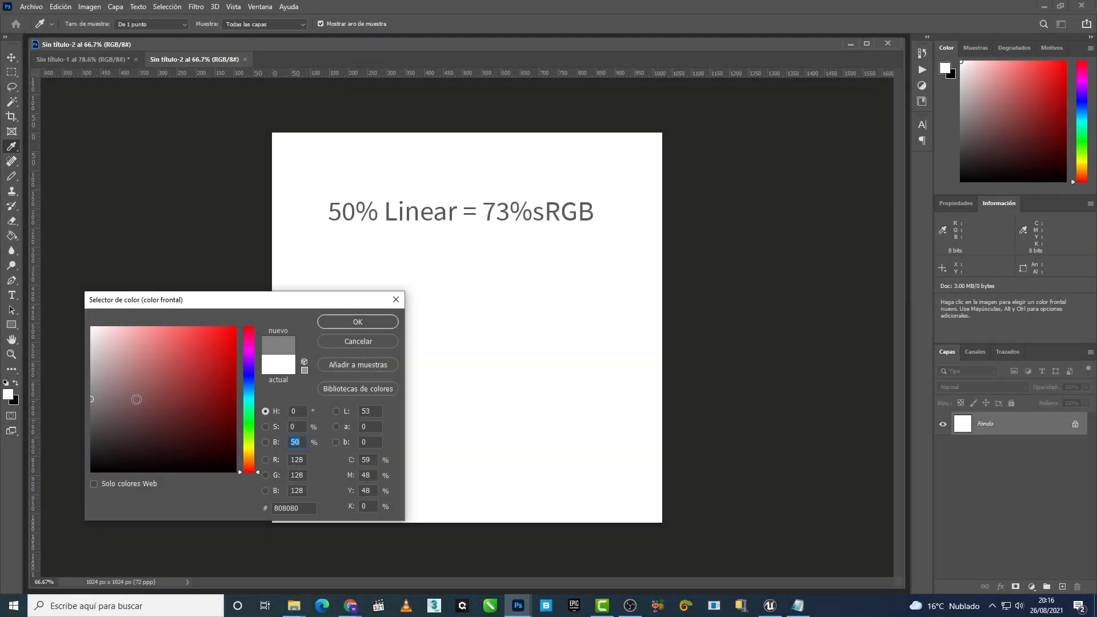
# Step: Preview brightness 73 then 50 in the Color Picker, then wire Unreal's Linear texture into the switch
pyautogui.write('73')
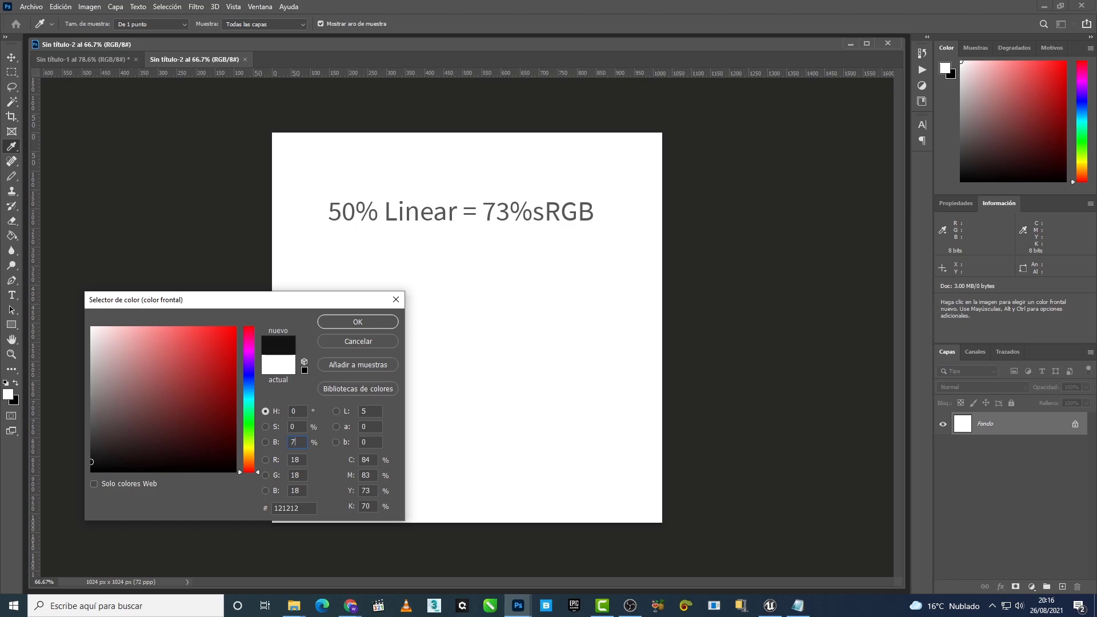
pyautogui.doubleClick(288, 444)
pyautogui.write('50')
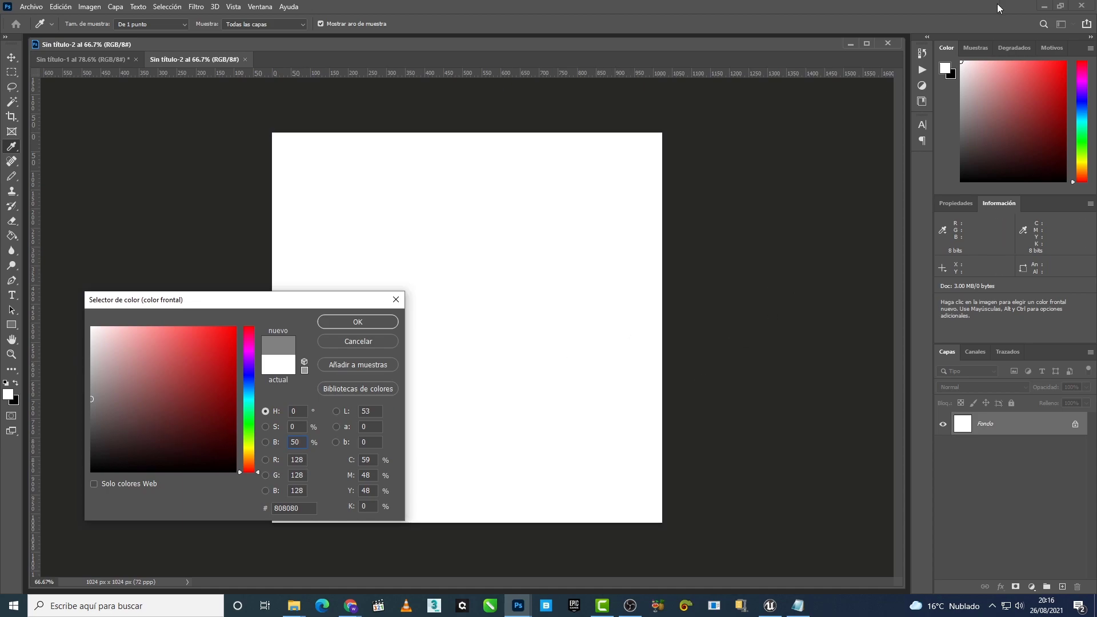
pyautogui.click(771, 607)
pyautogui.moveTo(429, 393)
pyautogui.mouseDown()
pyautogui.moveTo(534, 345)
pyautogui.moveTo(525, 338)
pyautogui.mouseUp()
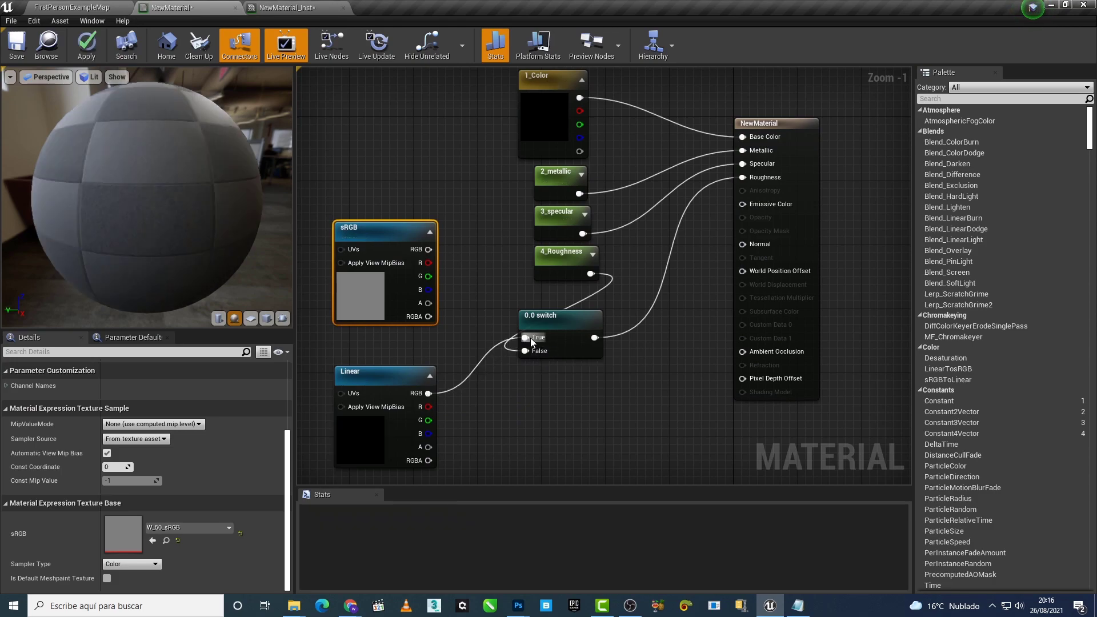
# Step: Apply the material graph changes and reset 4_Roughness to its default 0.5 in NewMaterial_Inst
pyautogui.click(371, 436)
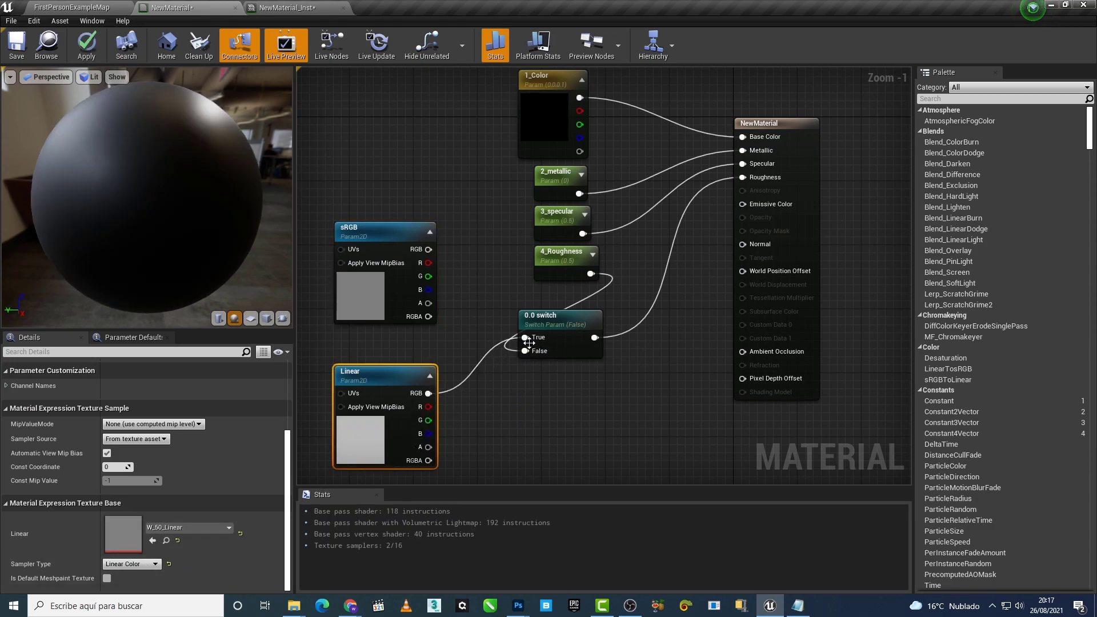
pyautogui.click(87, 45)
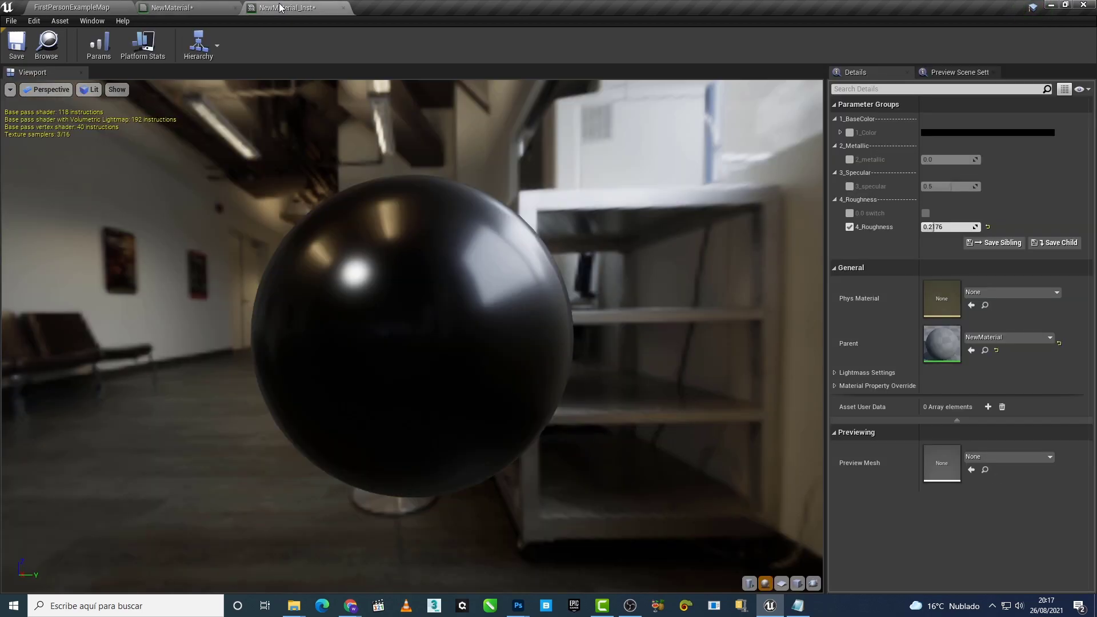
pyautogui.click(286, 8)
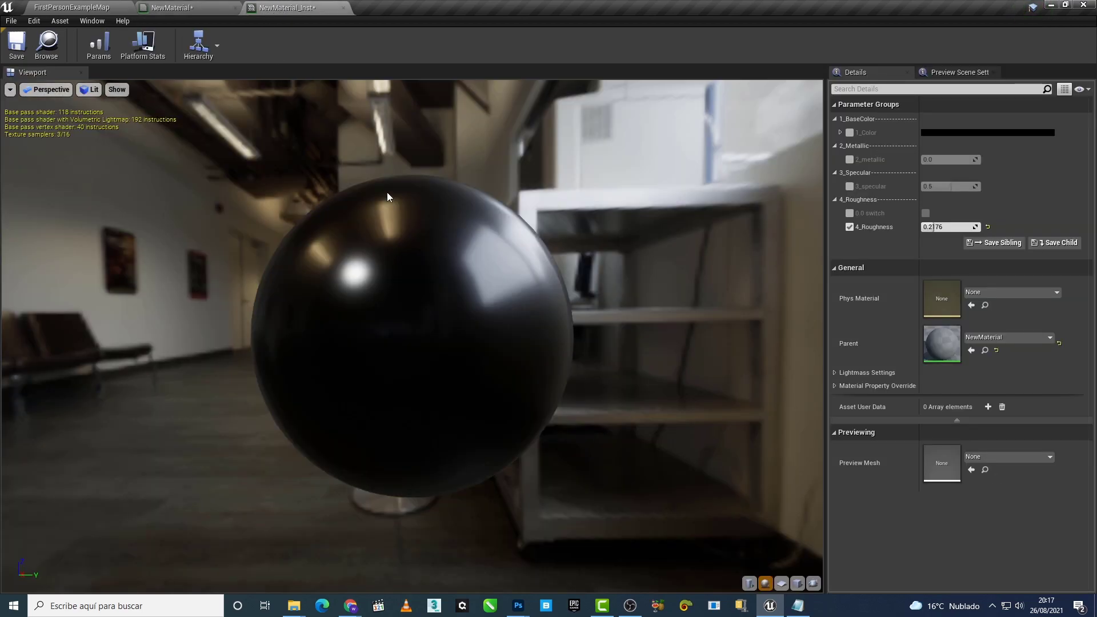
pyautogui.click(987, 227)
pyautogui.click(850, 228)
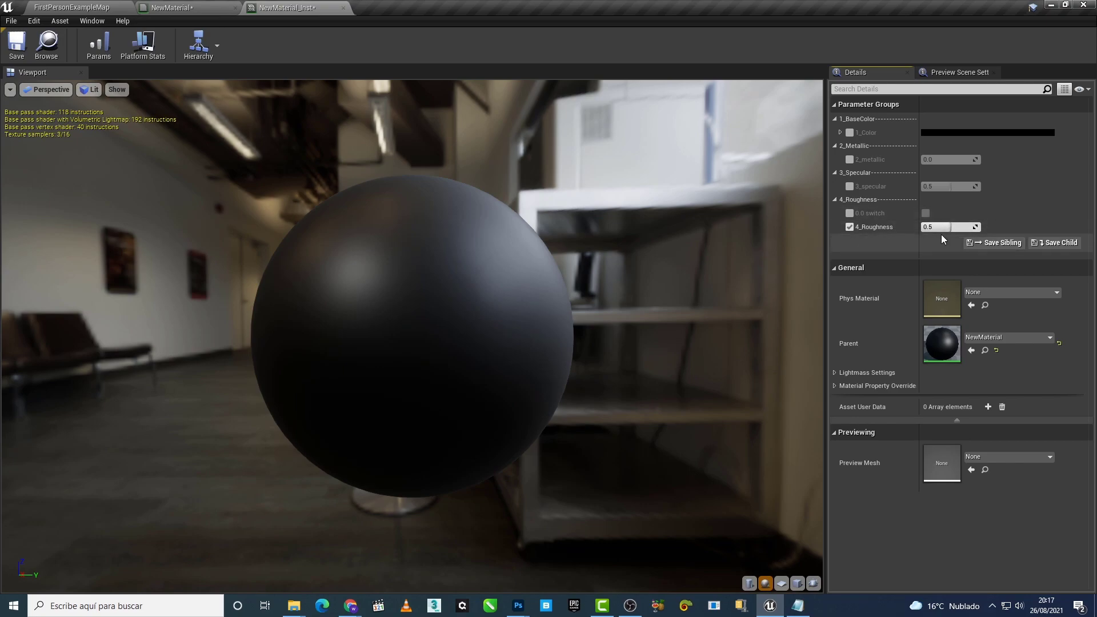
# Step: Override the 0.0 switch on and toggle between the Linear texture and 0.5 roughness
pyautogui.click(852, 214)
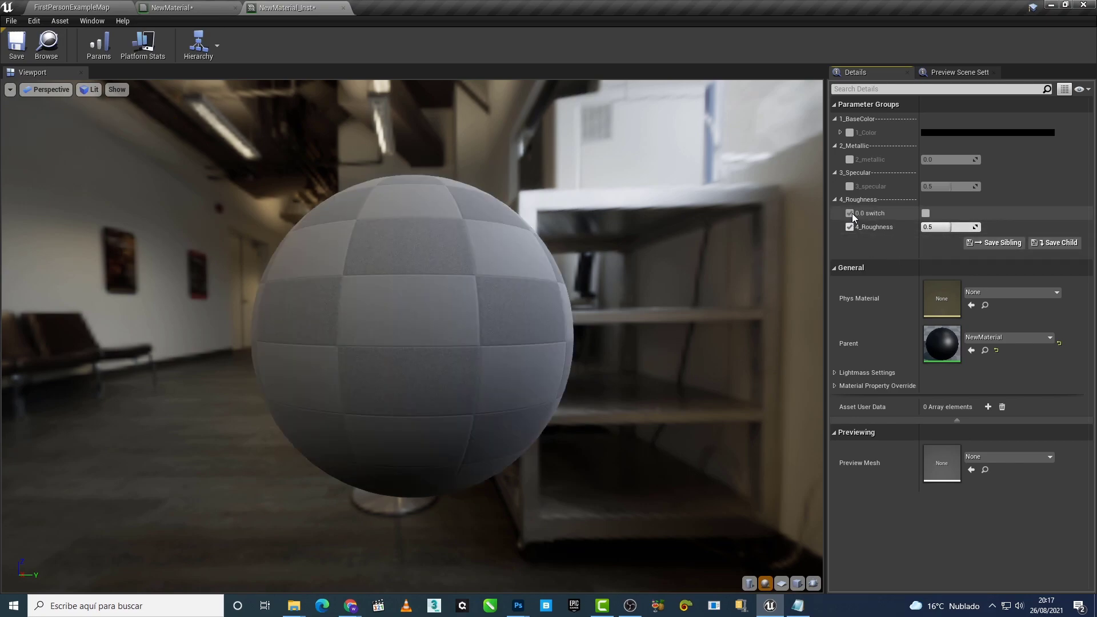
pyautogui.click(925, 214)
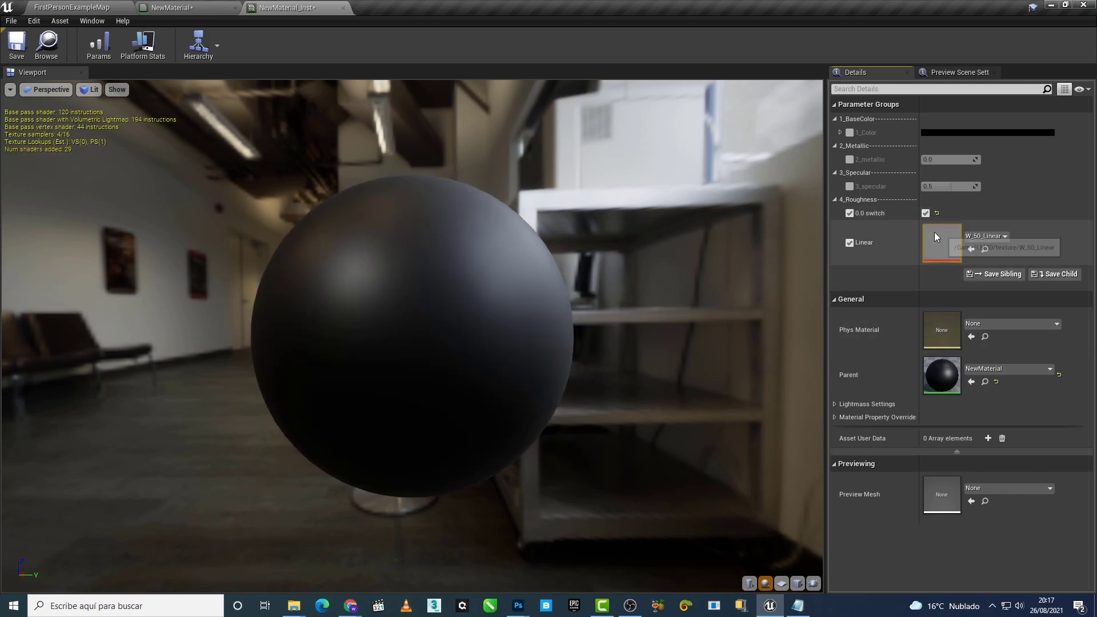
pyautogui.click(850, 213)
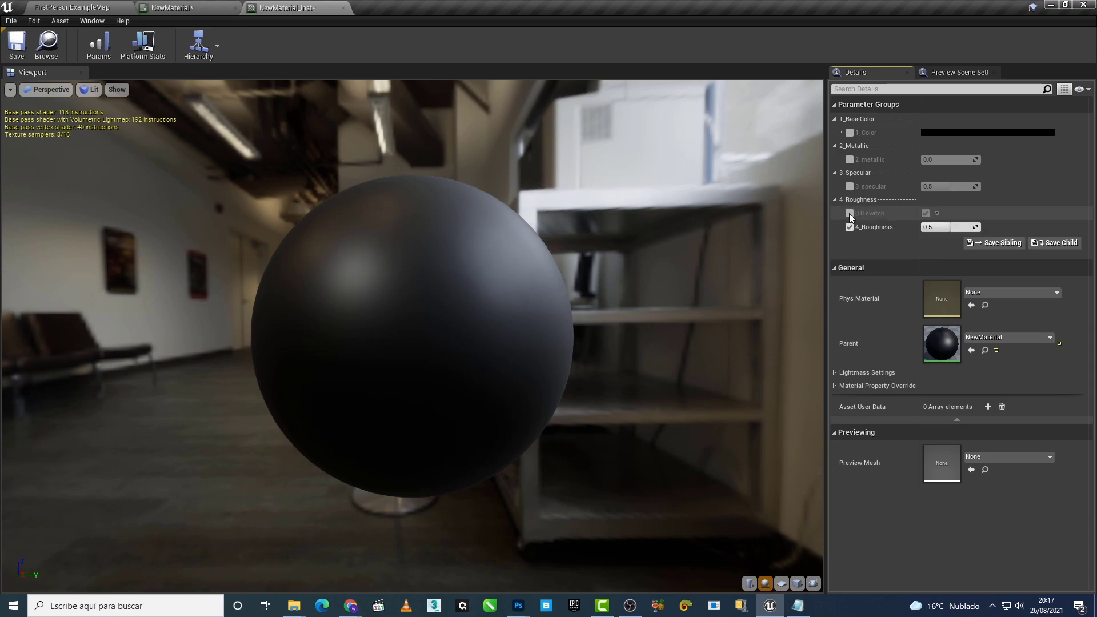
pyautogui.click(849, 213)
pyautogui.click(849, 214)
pyautogui.click(849, 214)
pyautogui.click(848, 214)
pyautogui.click(849, 213)
pyautogui.click(849, 214)
pyautogui.click(849, 213)
pyautogui.click(849, 214)
pyautogui.click(849, 214)
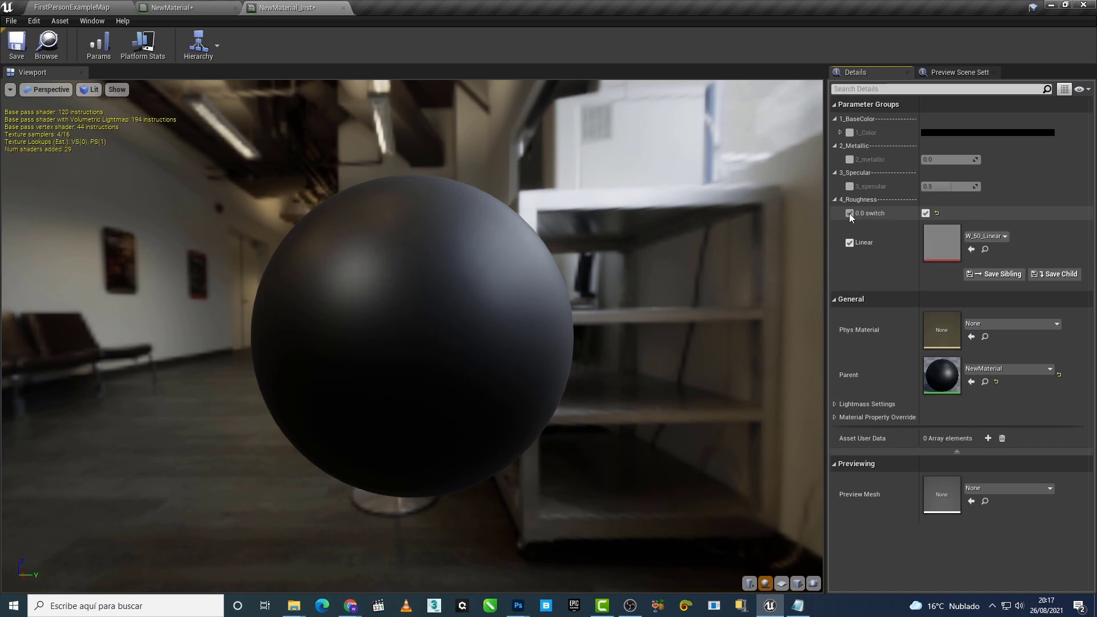
pyautogui.click(848, 213)
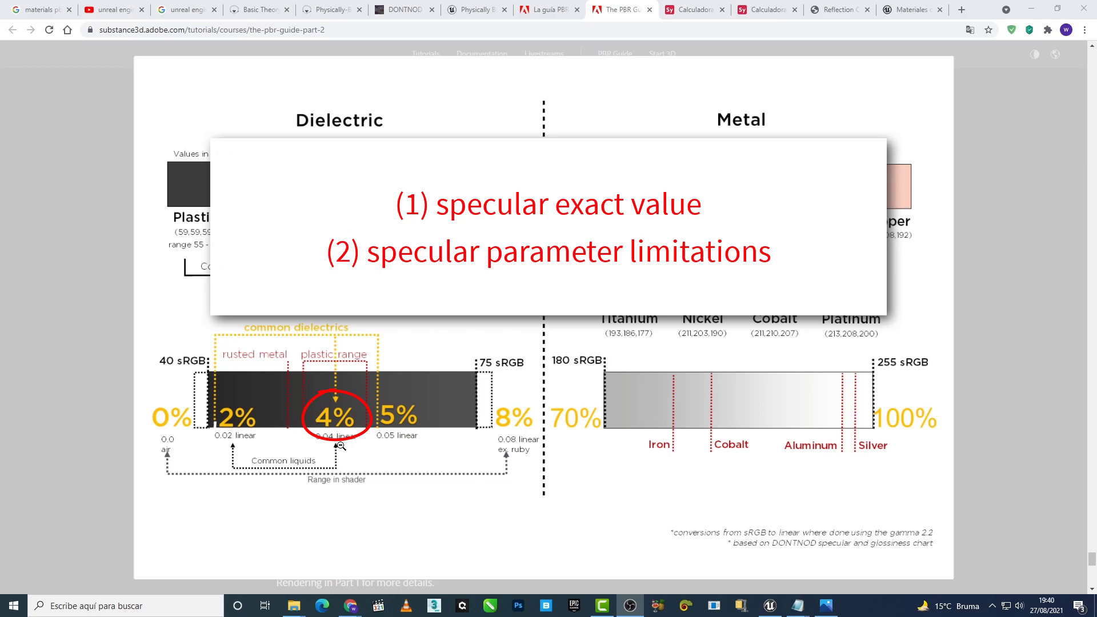
# Step: Scroll the UE4 physically based shading article down to its Material Inputs section
pyautogui.click(457, 12)
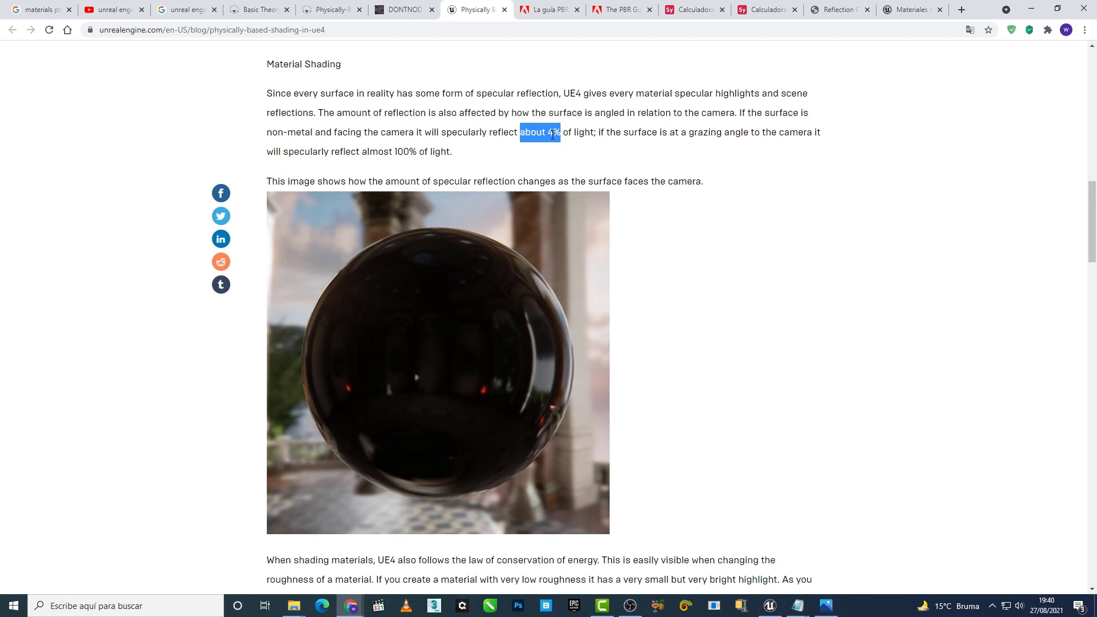
pyautogui.scroll(-4, 705, 274)
pyautogui.scroll(-4, 707, 320)
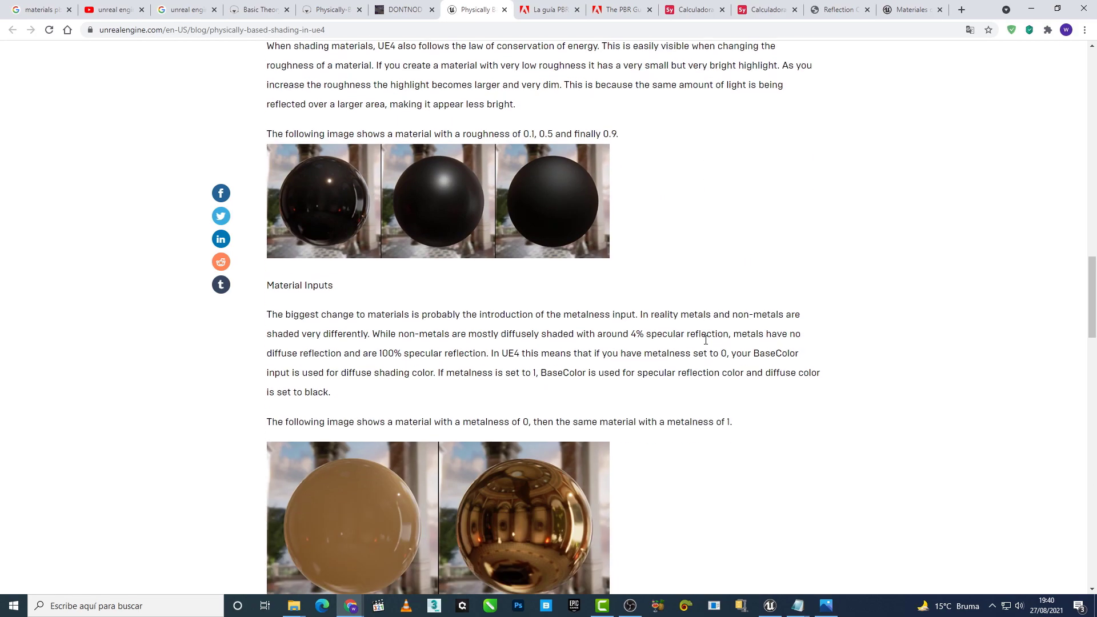
pyautogui.scroll(-2, 707, 344)
pyautogui.scroll(-2, 706, 343)
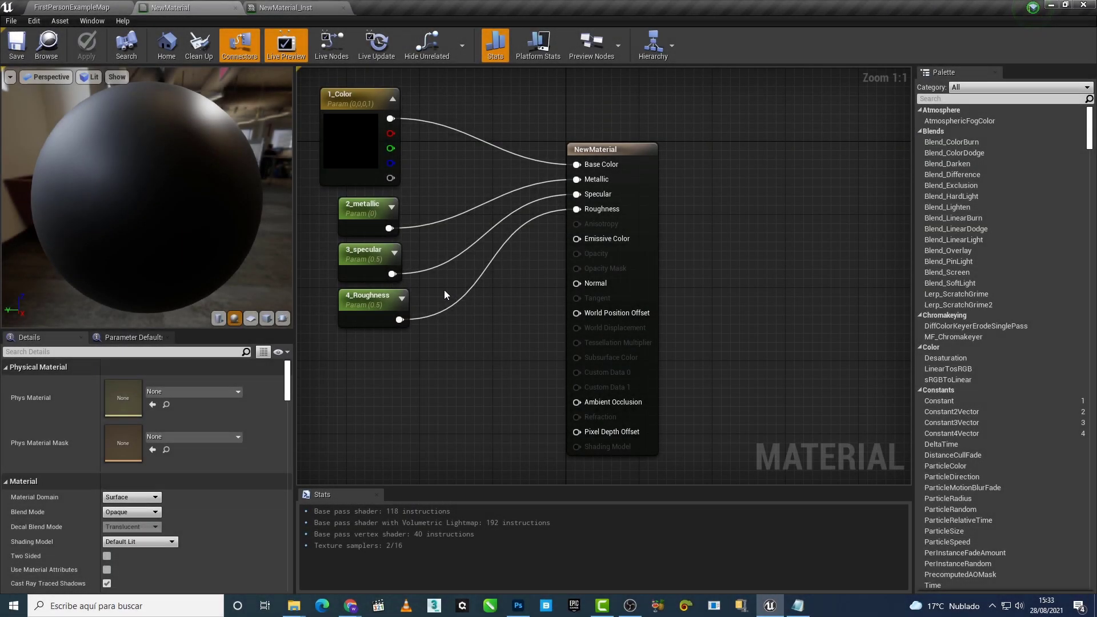
# Step: Override 2_metallic to 1.0 and toggle it to compare the metal look
pyautogui.click(364, 257)
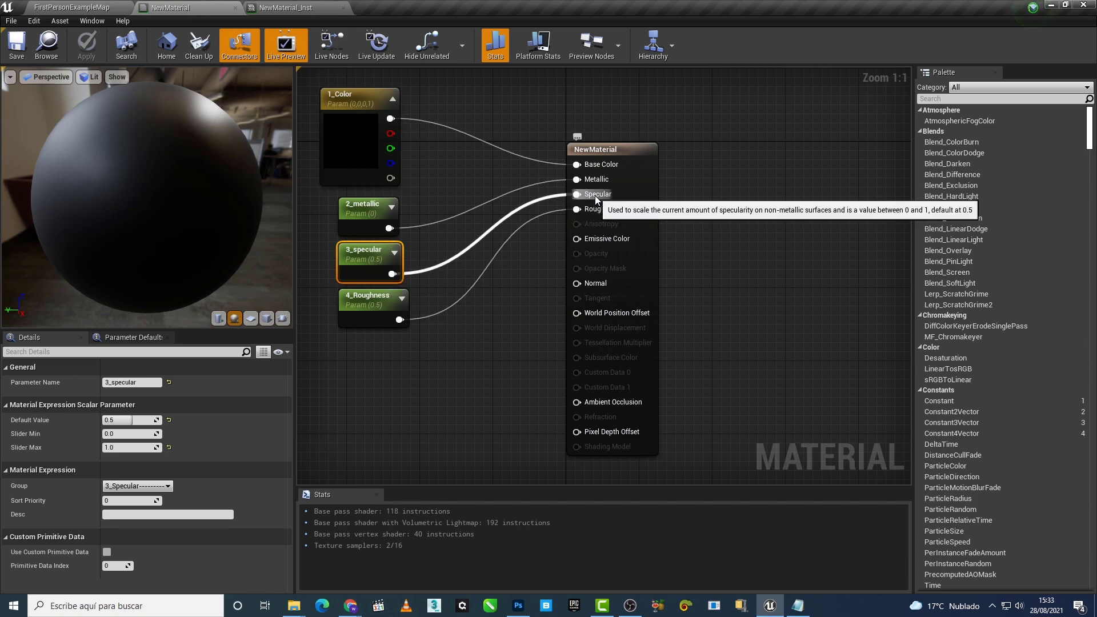
pyautogui.click(302, 11)
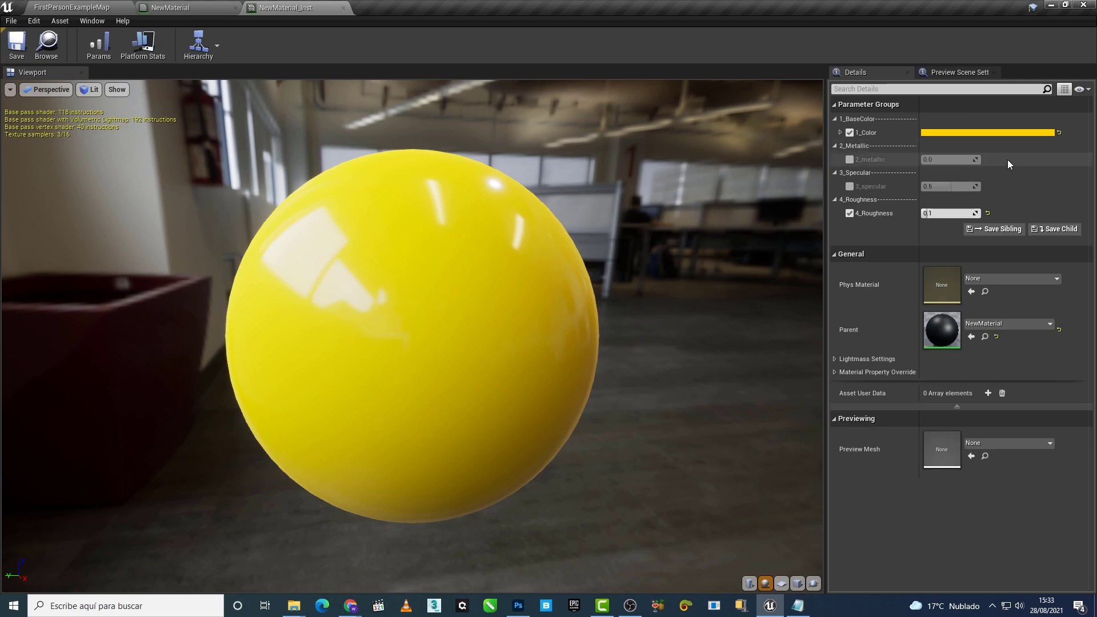
pyautogui.click(850, 159)
pyautogui.click(951, 161)
pyautogui.write('1')
pyautogui.press('Return')
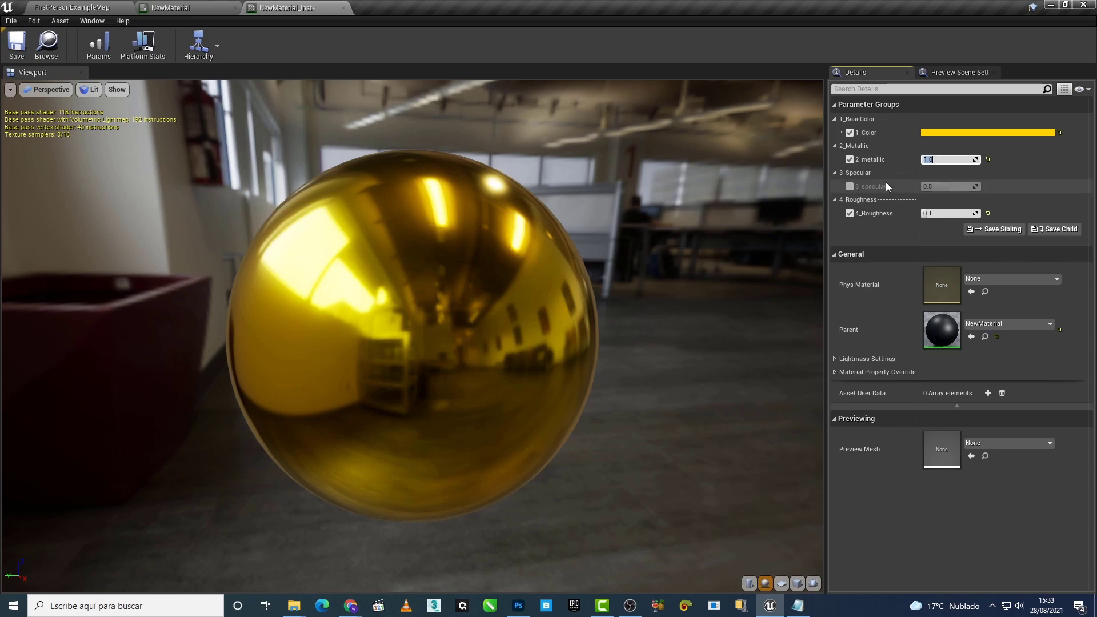
pyautogui.click(849, 161)
pyautogui.click(849, 161)
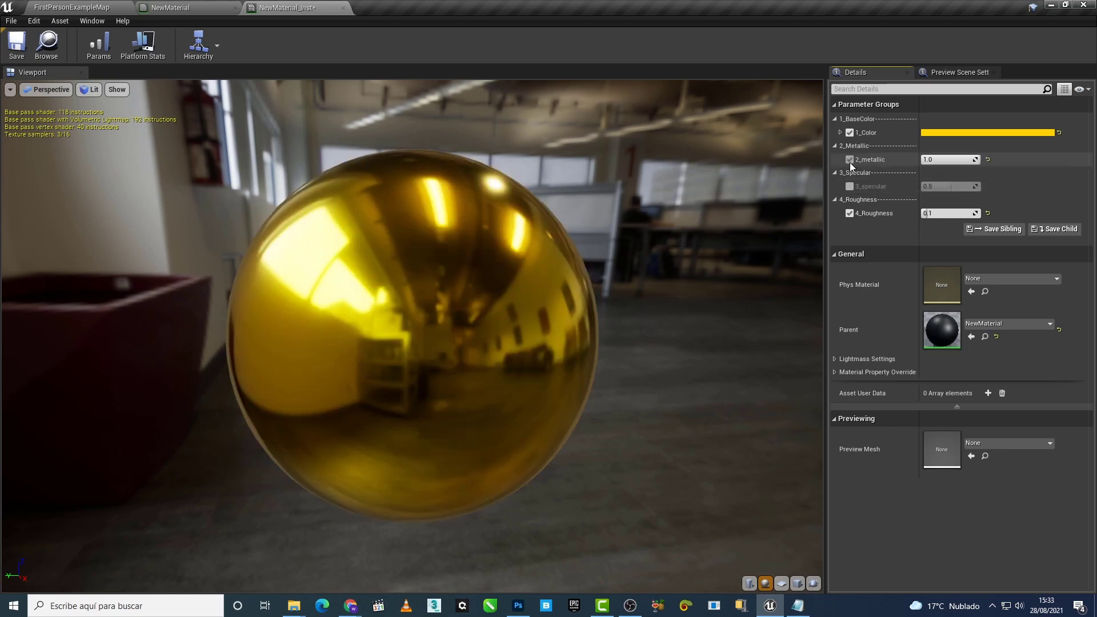
# Step: Reset metallic to 0.0 and the base colour to default black
pyautogui.click(987, 159)
pyautogui.click(849, 159)
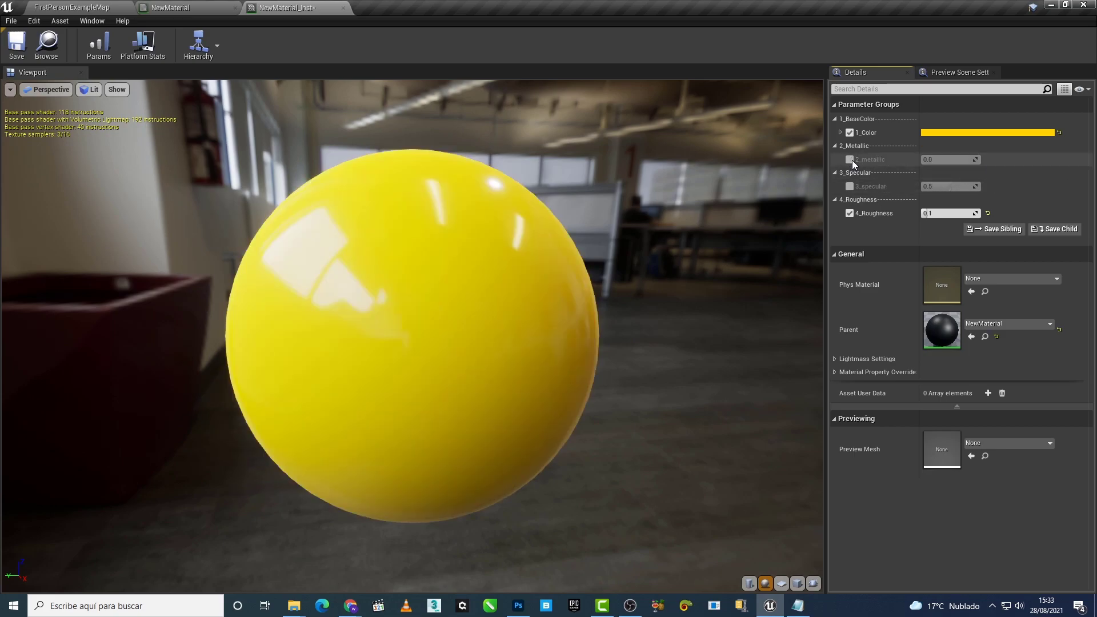
pyautogui.click(1059, 132)
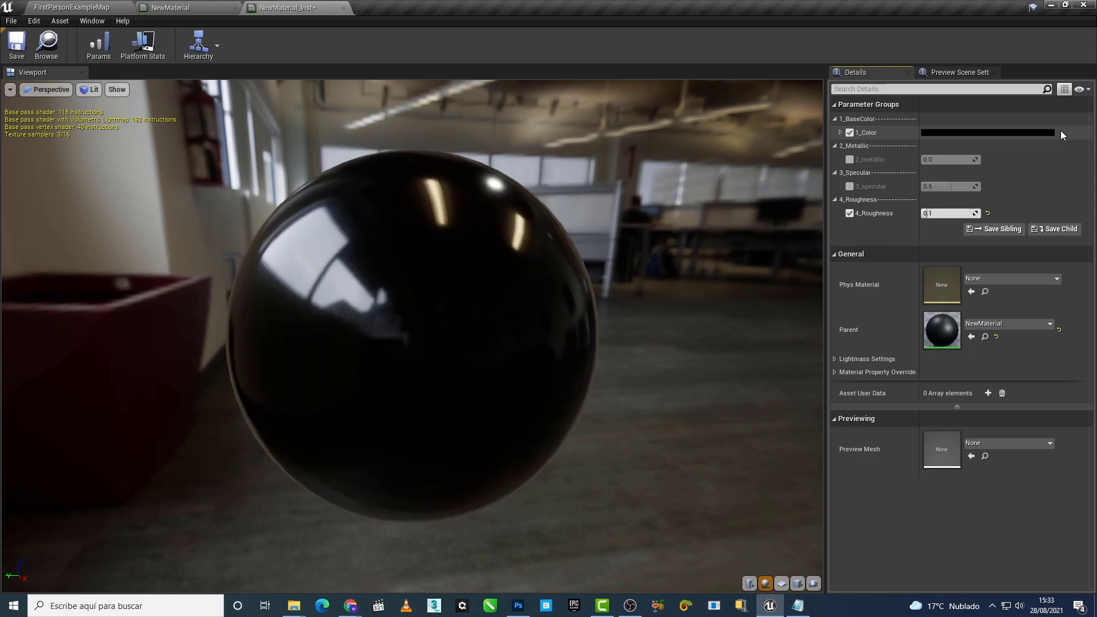
# Step: Drop the colour and roughness overrides, override 3_specular, and show the sphere Unlit
pyautogui.click(850, 133)
pyautogui.click(987, 213)
pyautogui.click(849, 213)
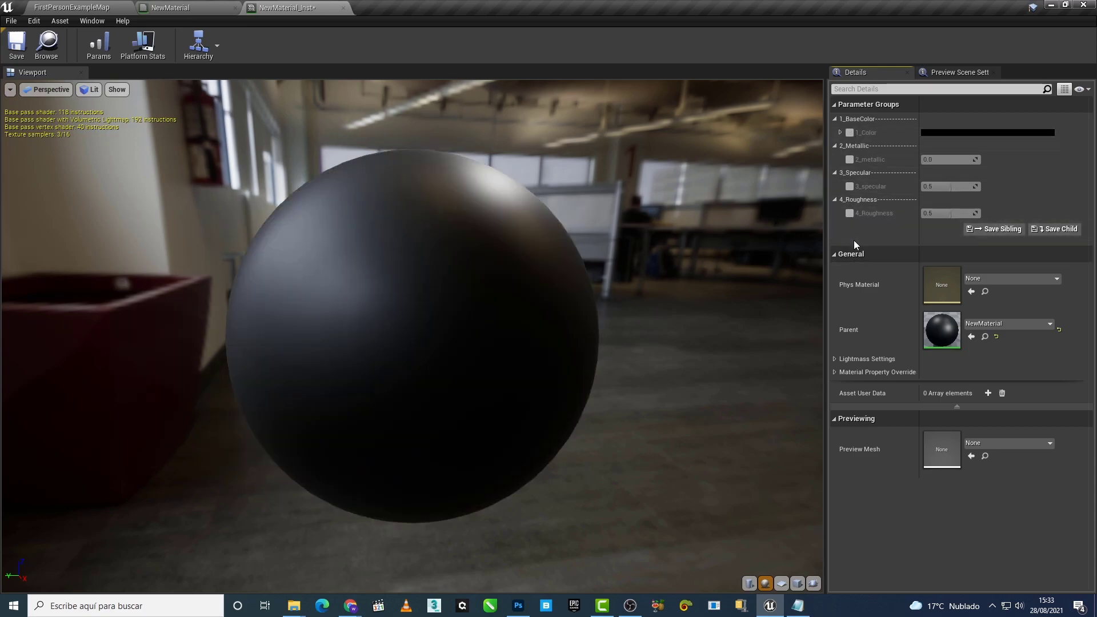
pyautogui.click(851, 186)
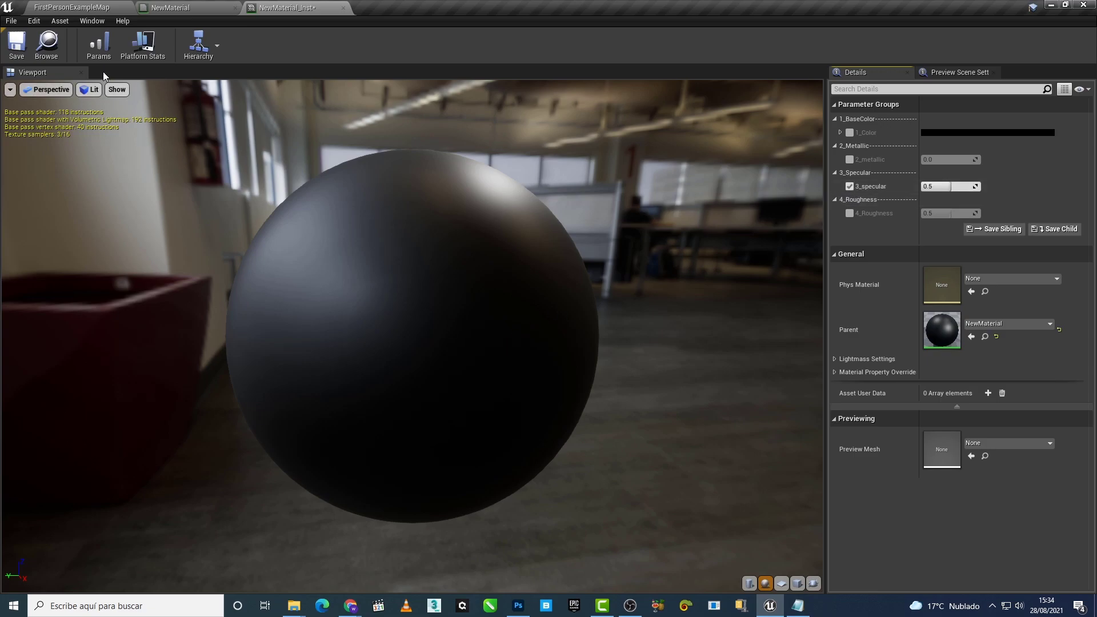
pyautogui.click(91, 91)
pyautogui.click(103, 125)
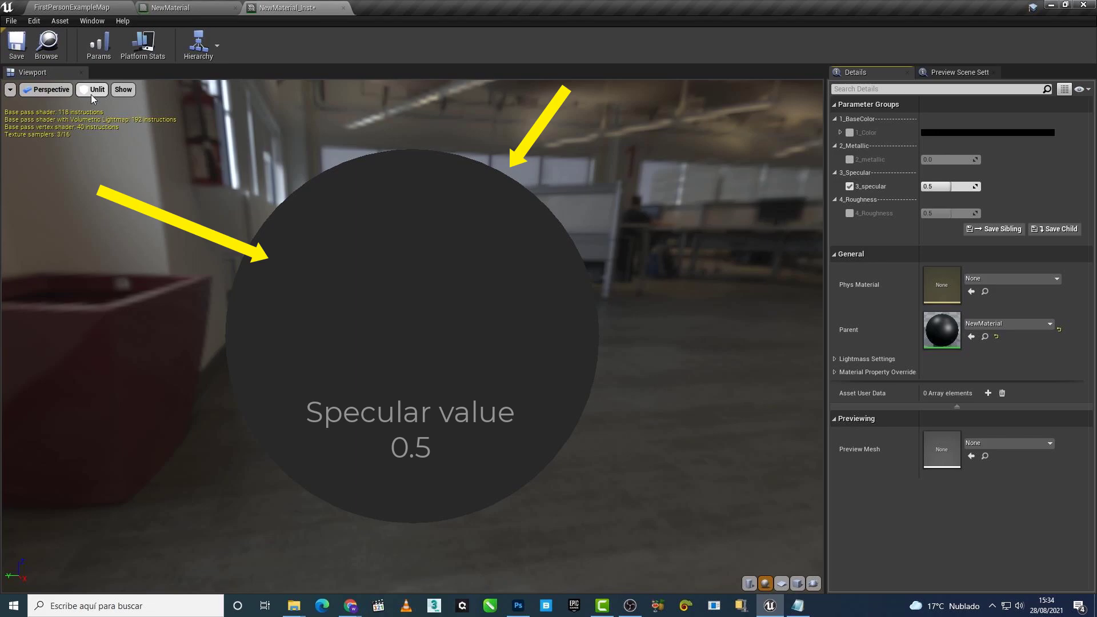
# Step: Toggle the preview between lit and unlit shading with Alt+4/Alt+3 and orbit the view
pyautogui.hotkey('alt', '4')
pyautogui.hotkey('alt', '3')
pyautogui.hotkey('alt', '4')
pyautogui.hotkey('alt', '3')
pyautogui.moveTo(396, 289); pyautogui.dragTo(419, 321)
# Step: Test 4_Roughness at 0.0 and 1.0 in lit and unlit views, then remove the roughness override
pyautogui.click(850, 213)
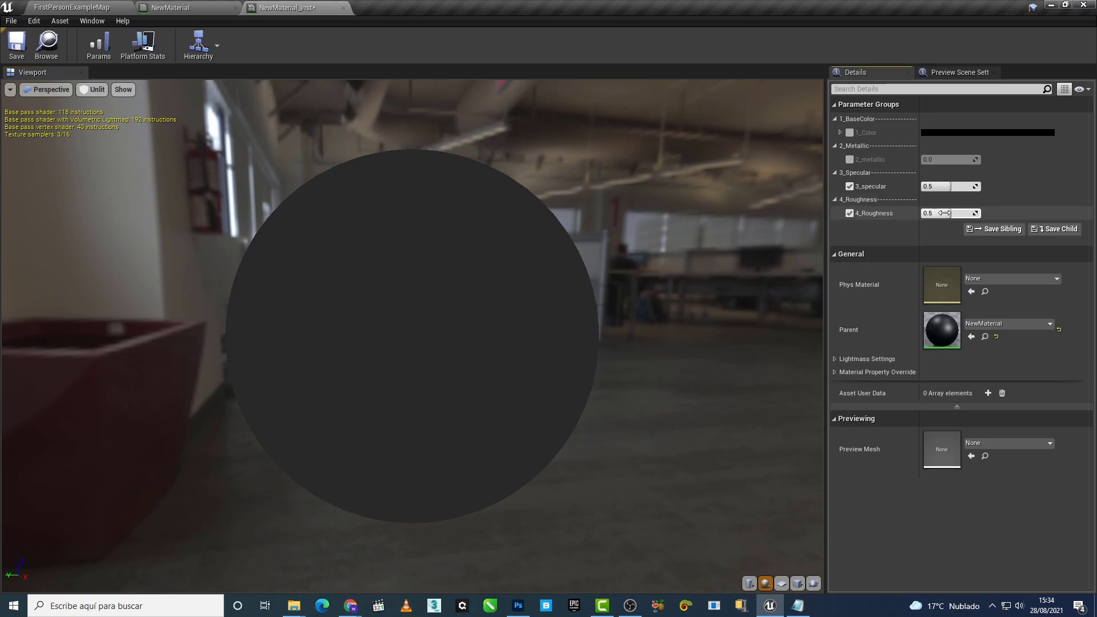
pyautogui.click(945, 213)
pyautogui.write('0.0')
pyautogui.click(86, 91)
pyautogui.click(88, 111)
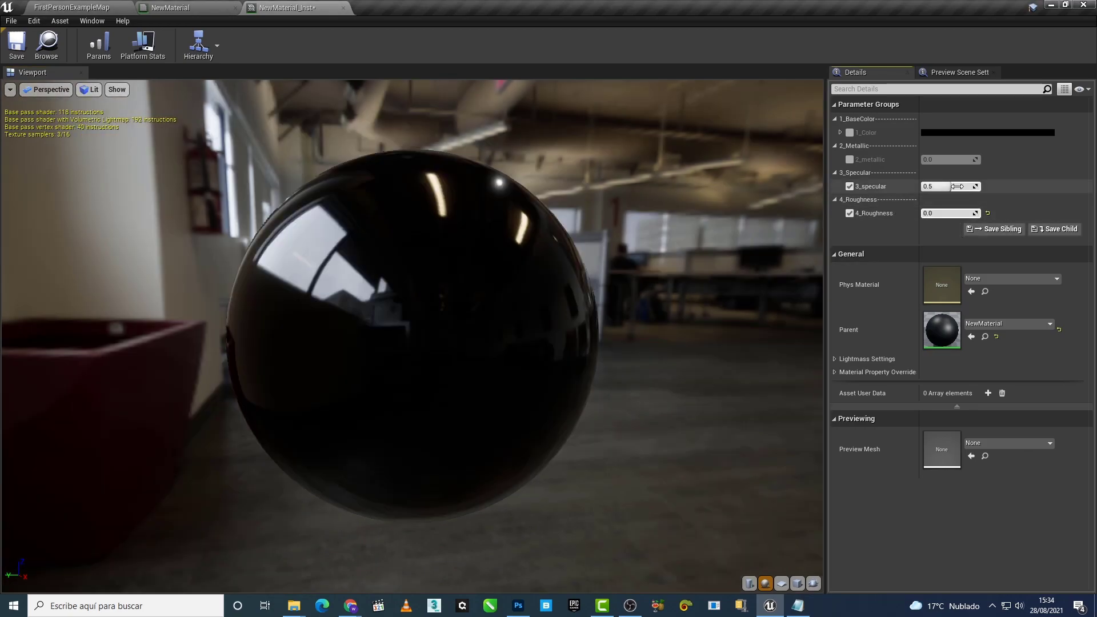
pyautogui.moveTo(948, 213); pyautogui.dragTo(980, 213)
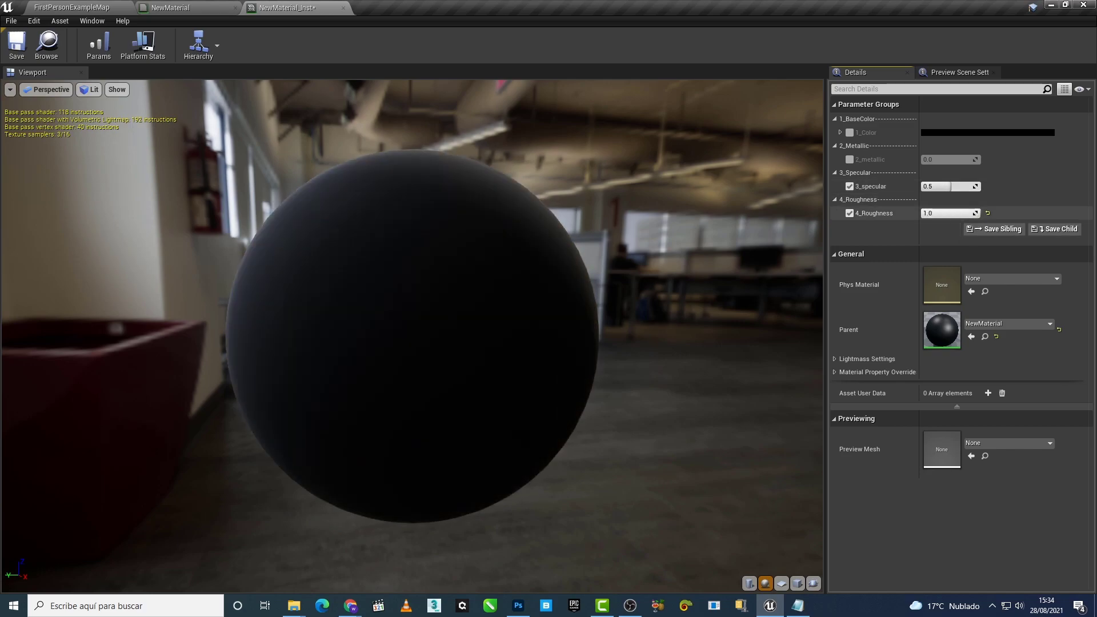
pyautogui.click(90, 90)
pyautogui.click(105, 125)
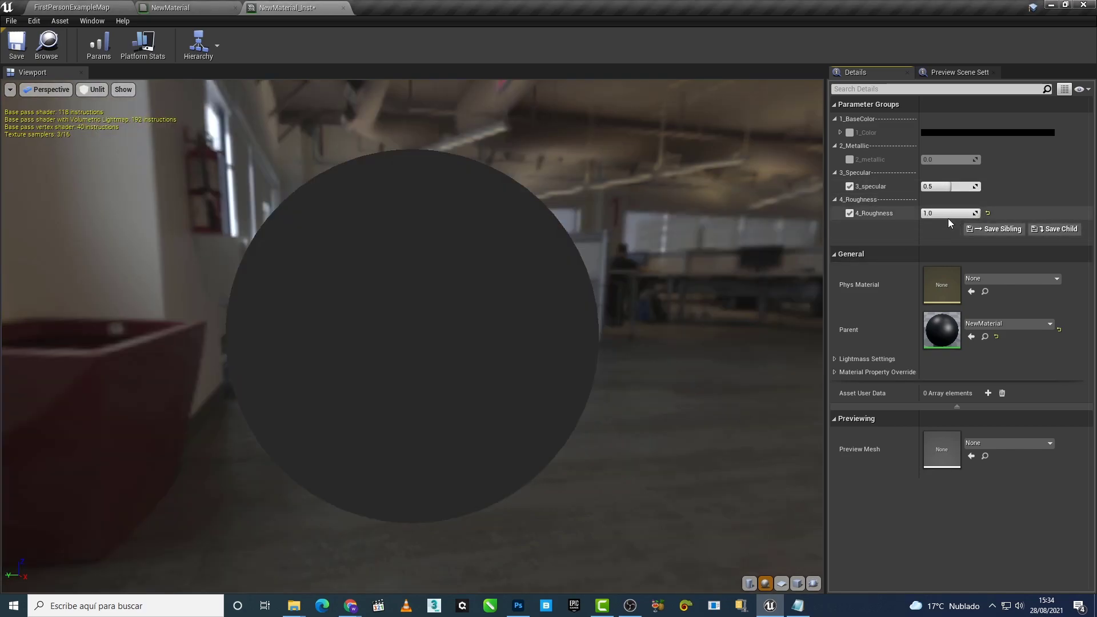
pyautogui.moveTo(948, 214); pyautogui.dragTo(922, 213)
pyautogui.click(850, 215)
# Step: Highlight the article's note that non-metals reflect about 4% specular
pyautogui.moveTo(350, 605)
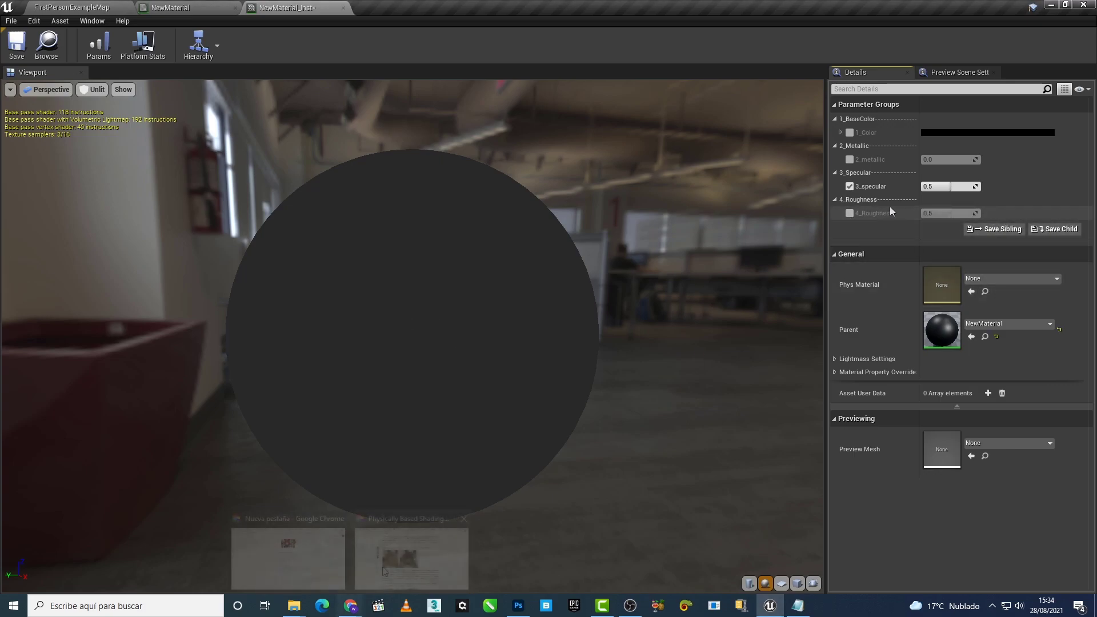
pyautogui.click(289, 557)
pyautogui.moveTo(598, 105); pyautogui.dragTo(643, 105)
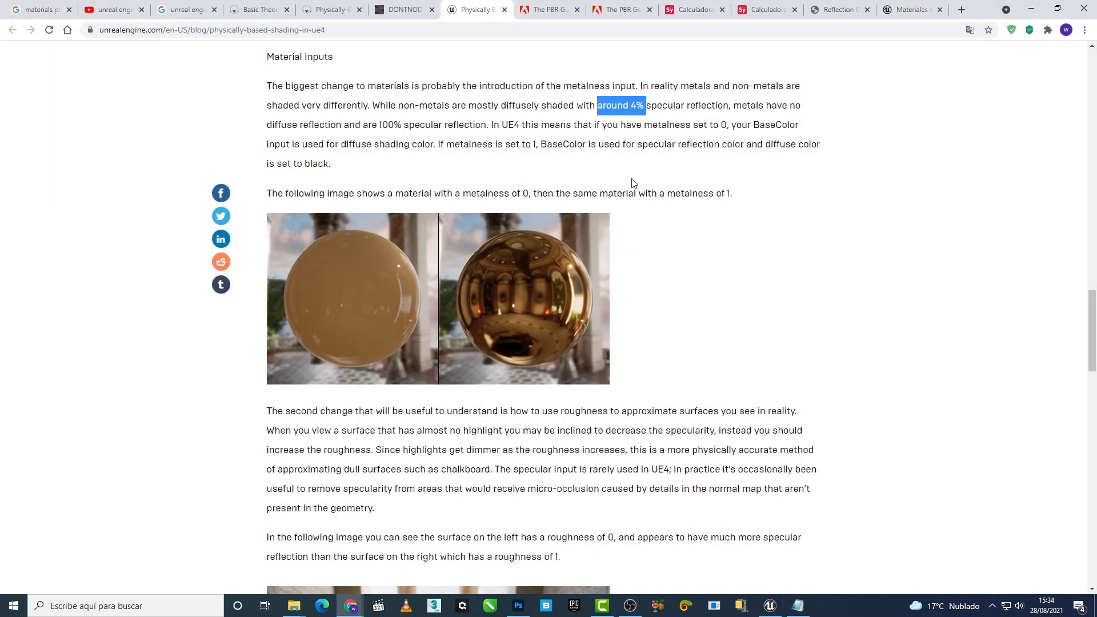
# Step: Sweep 3_specular between 0 and 1, resetting to 0.5 and ending around 0.31
pyautogui.click(1031, 9)
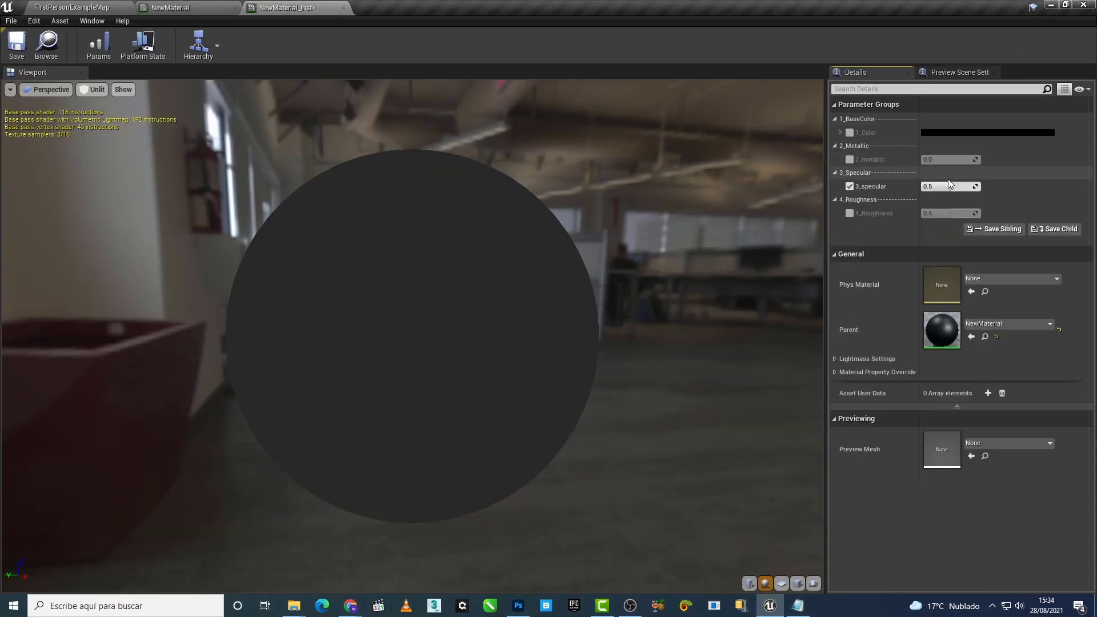
pyautogui.moveTo(947, 184); pyautogui.dragTo(951, 187)
pyautogui.write('1')
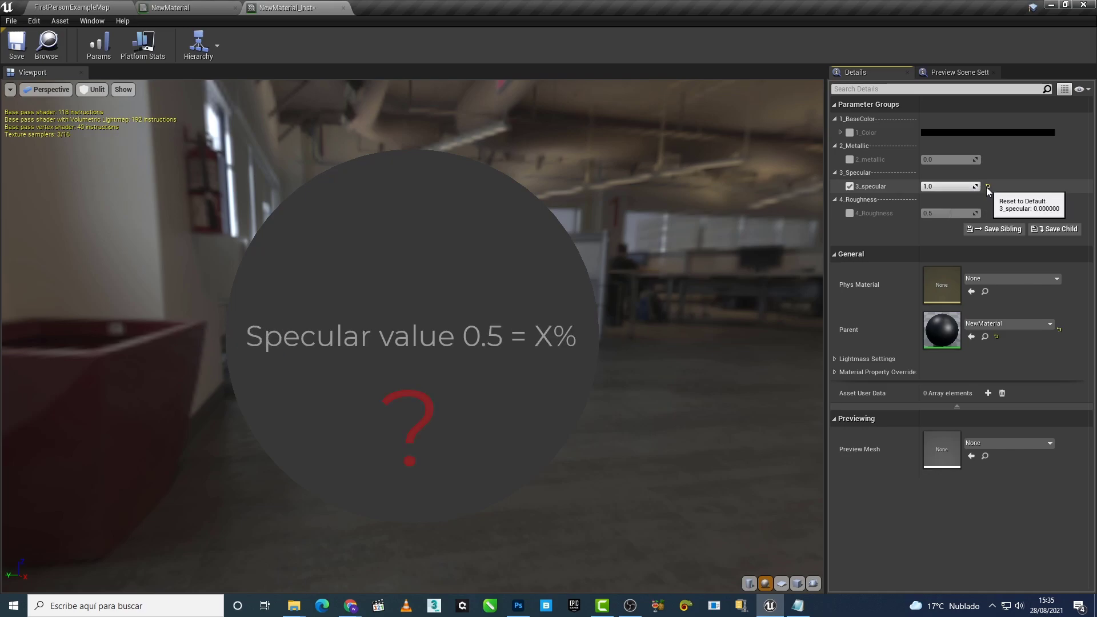
pyautogui.click(986, 186)
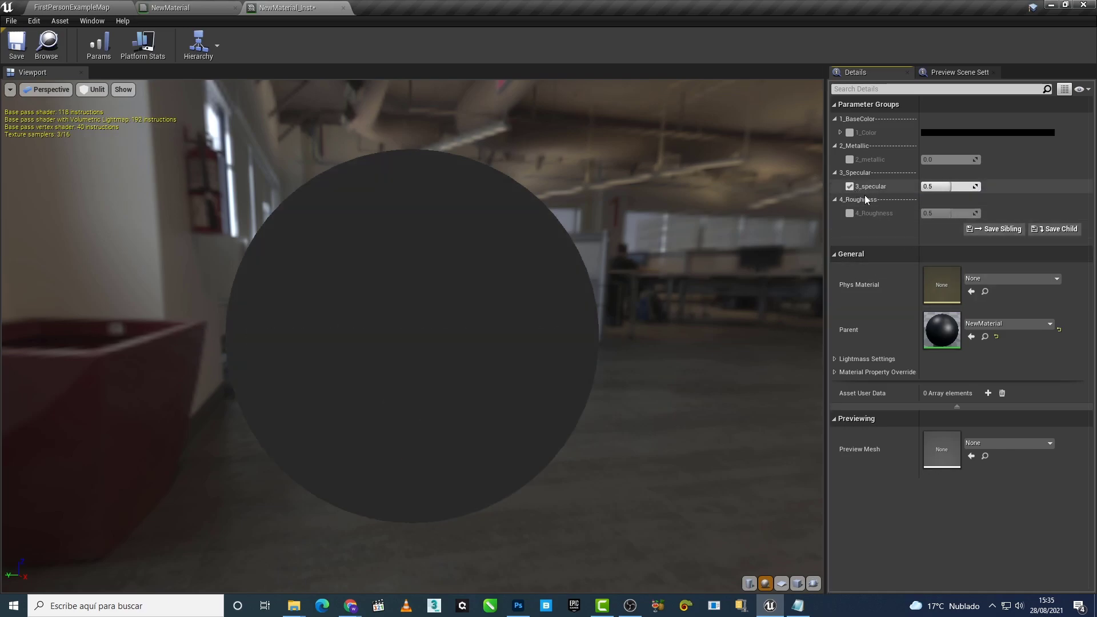
pyautogui.moveTo(950, 186); pyautogui.dragTo(783, 359)
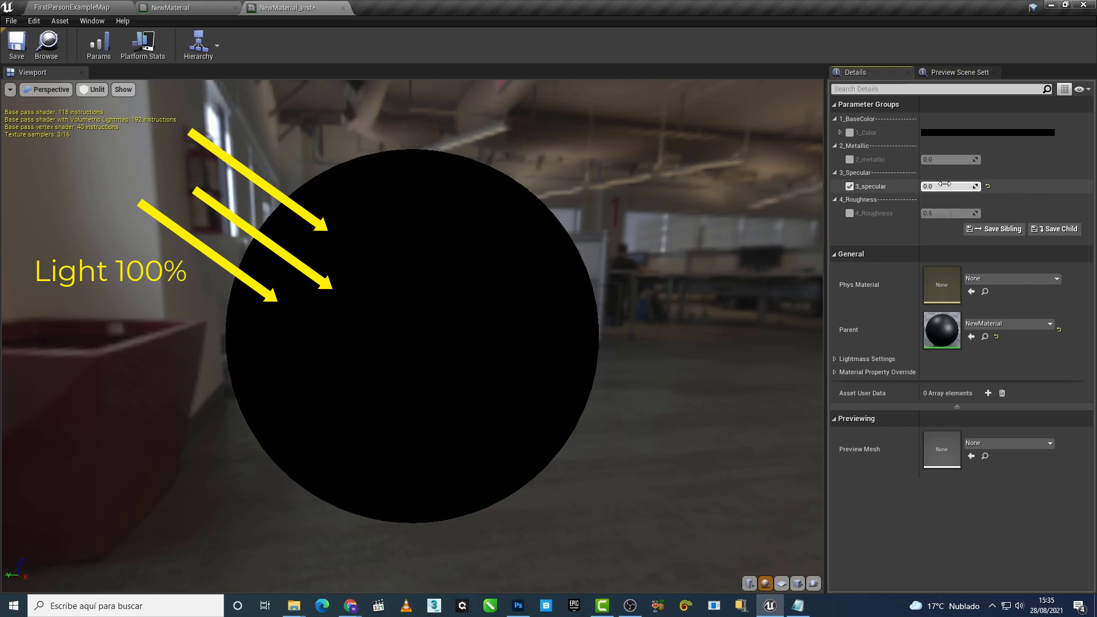
pyautogui.moveTo(968, 187)
pyautogui.mouseDown()
pyautogui.moveTo(938, 186)
pyautogui.moveTo(971, 187)
pyautogui.mouseUp()
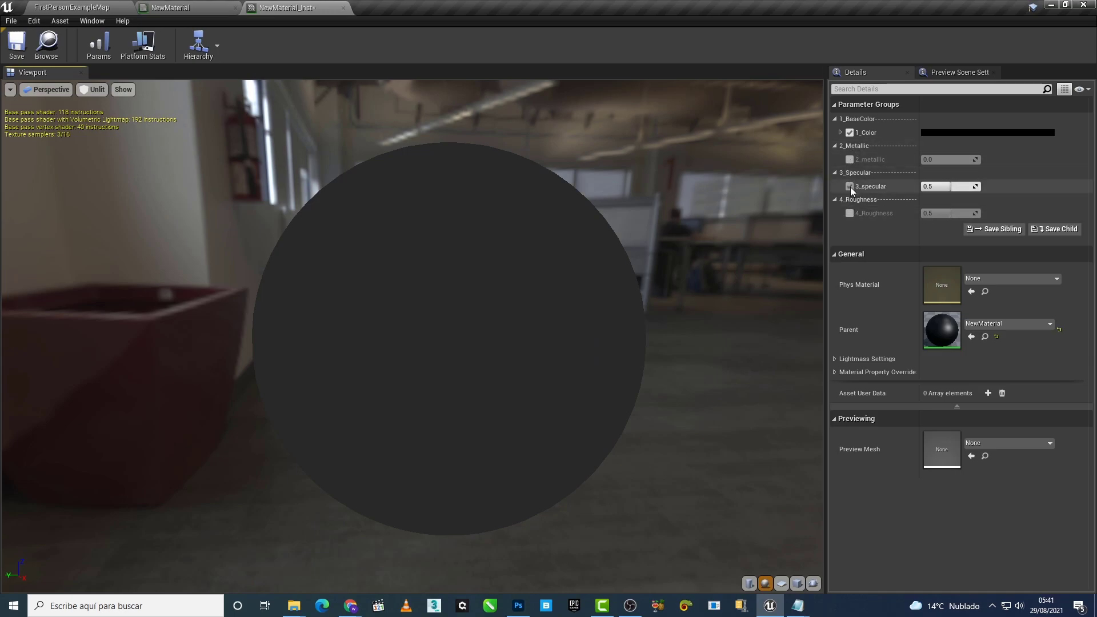
# Step: Lower specular to 0.0 and set 1_Color to pure red (R 1.0) in the Color Picker
pyautogui.moveTo(950, 186); pyautogui.dragTo(940, 186)
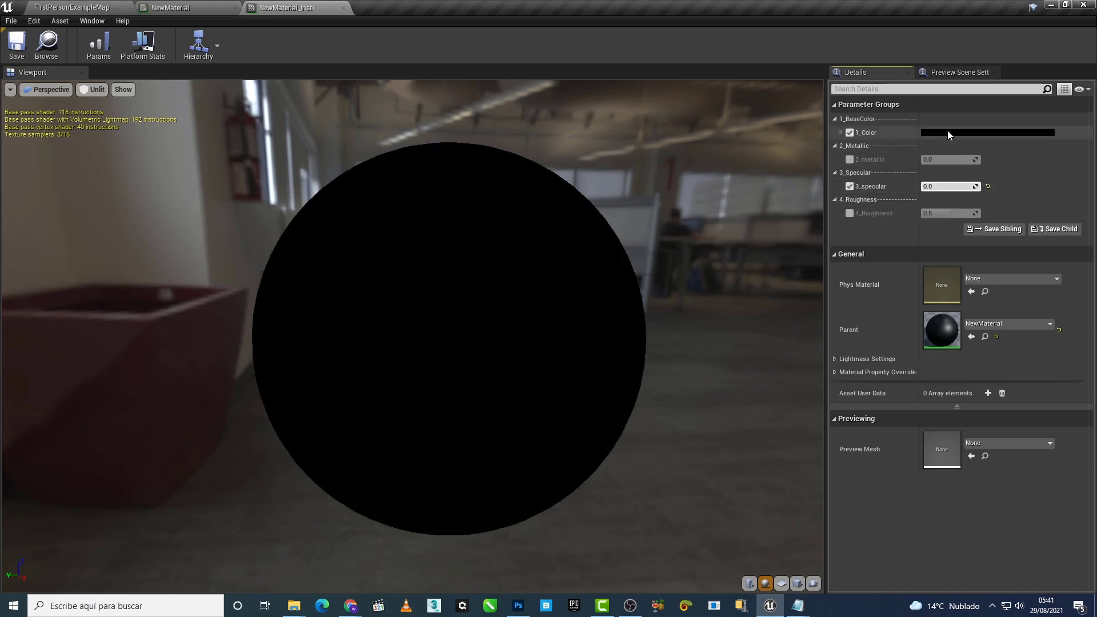
pyautogui.click(947, 131)
pyautogui.moveTo(717, 307); pyautogui.dragTo(750, 306)
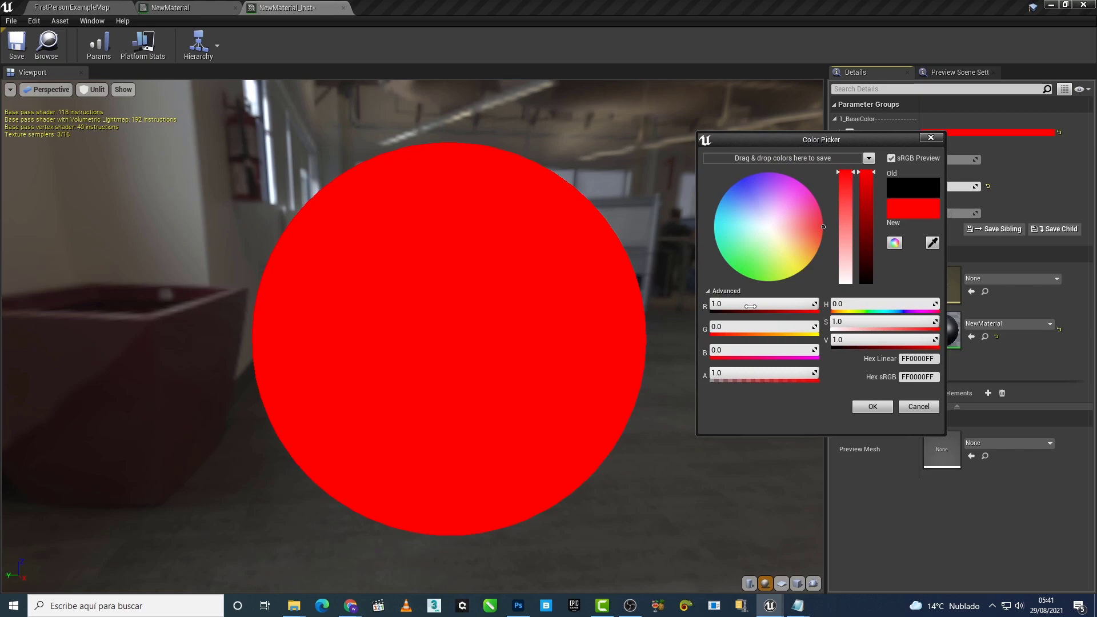
pyautogui.moveTo(783, 142); pyautogui.dragTo(750, 235)
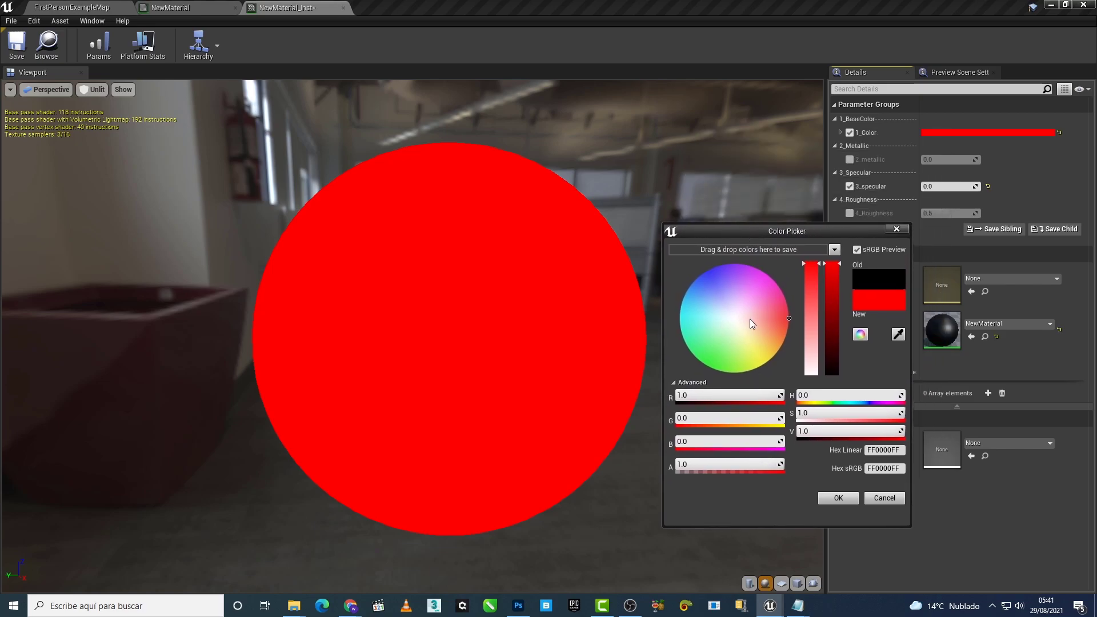
# Step: Paste the red sphere screenshot into Photoshop and eyedrop it to confirm it reads ff0000
pyautogui.click(518, 606)
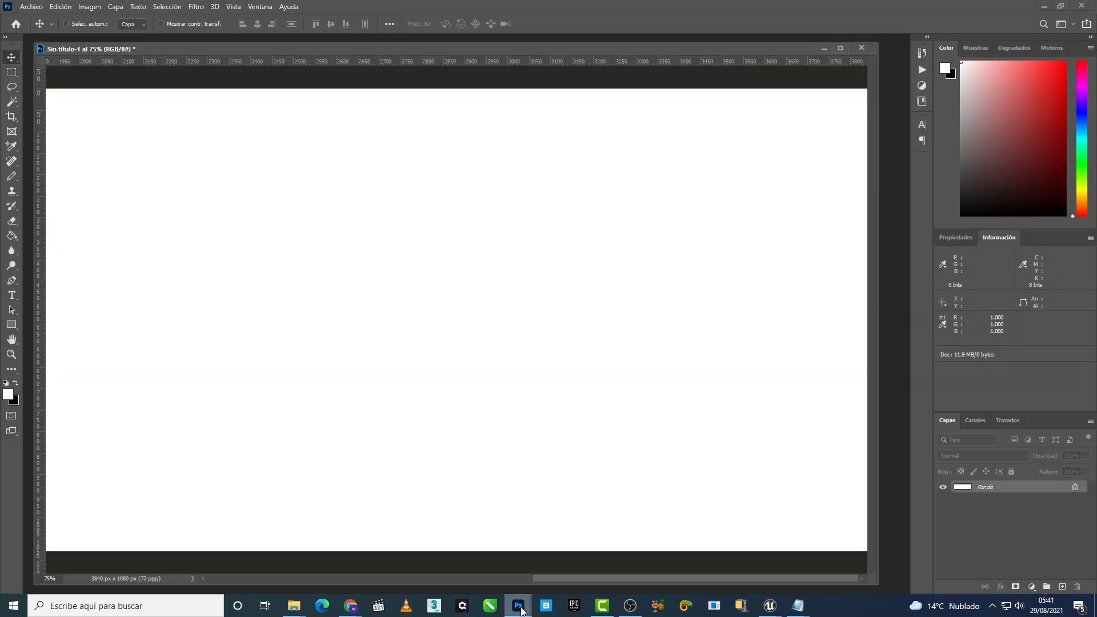
pyautogui.hotkey('ctrl', 'v')
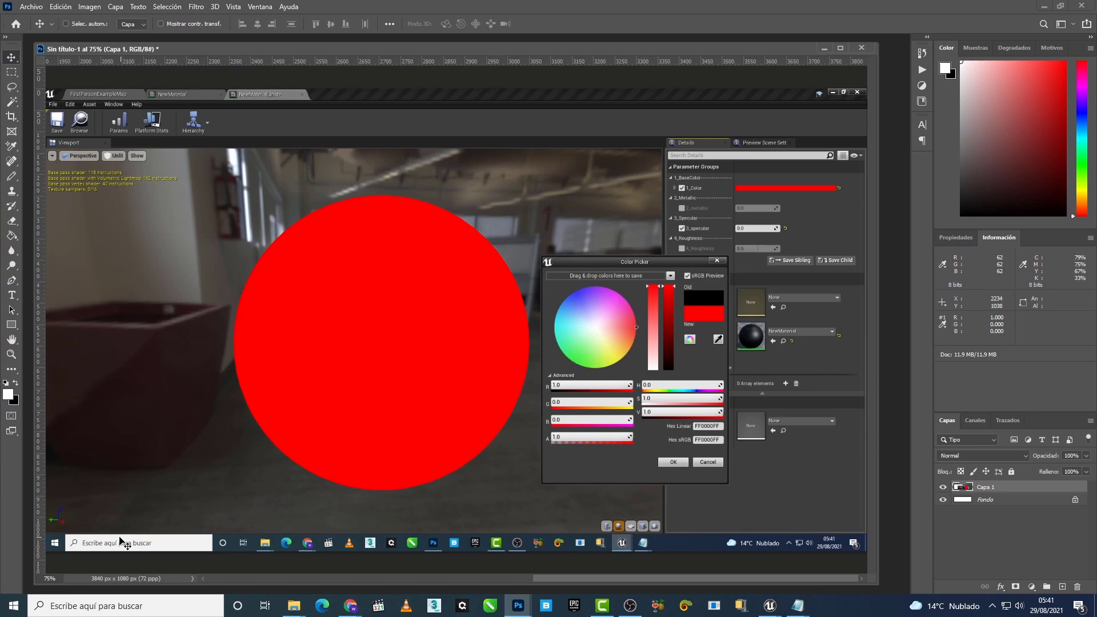
pyautogui.click(9, 395)
pyautogui.moveTo(137, 355); pyautogui.dragTo(147, 352)
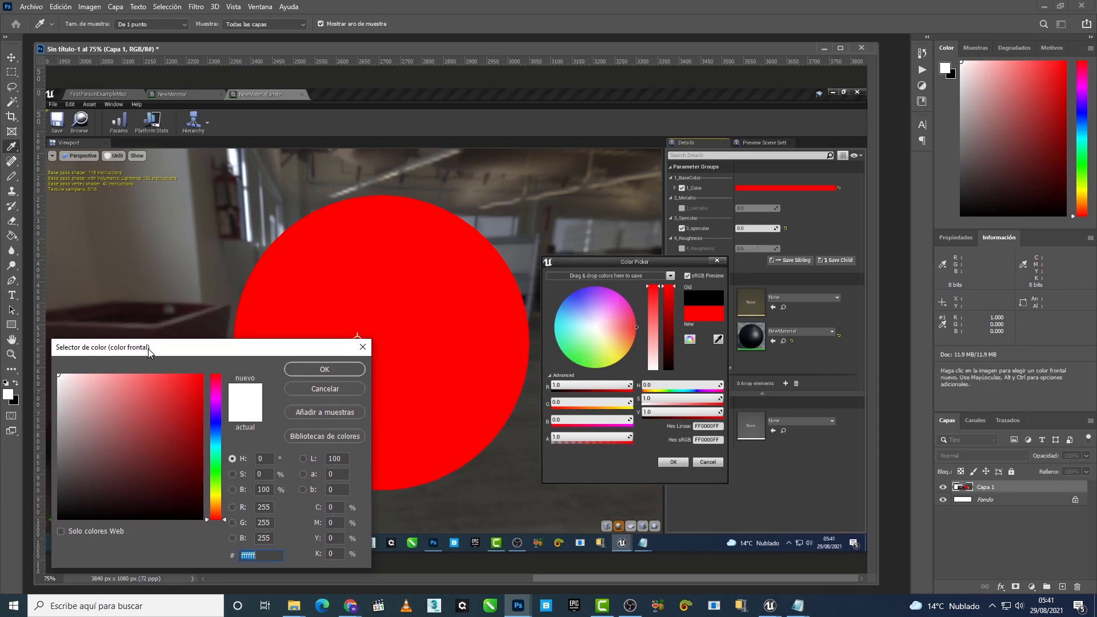
pyautogui.click(459, 297)
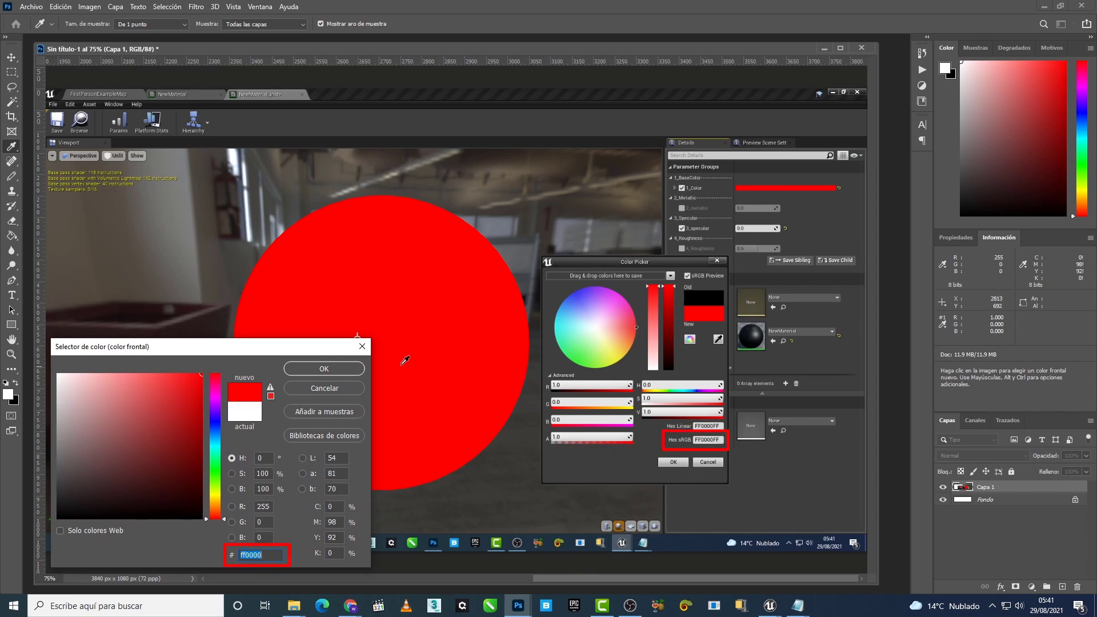
pyautogui.click(362, 347)
pyautogui.press('v')
# Step: In Unreal, enter 31FF00 as the base colour's sRGB hex value
pyautogui.moveTo(772, 608)
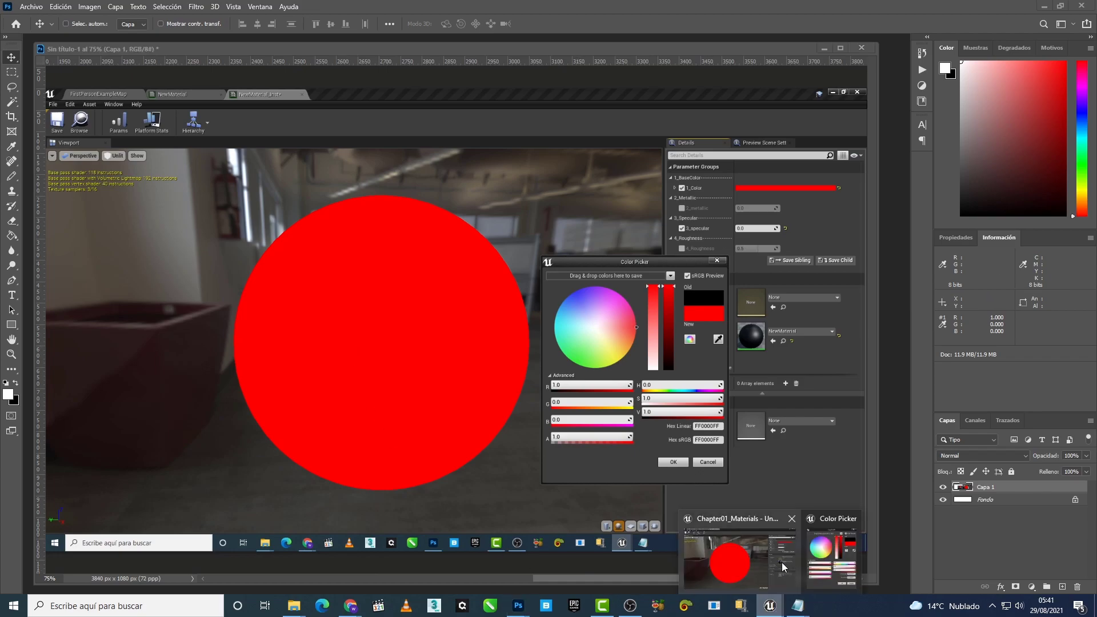
pyautogui.click(782, 562)
pyautogui.write('31FF00')
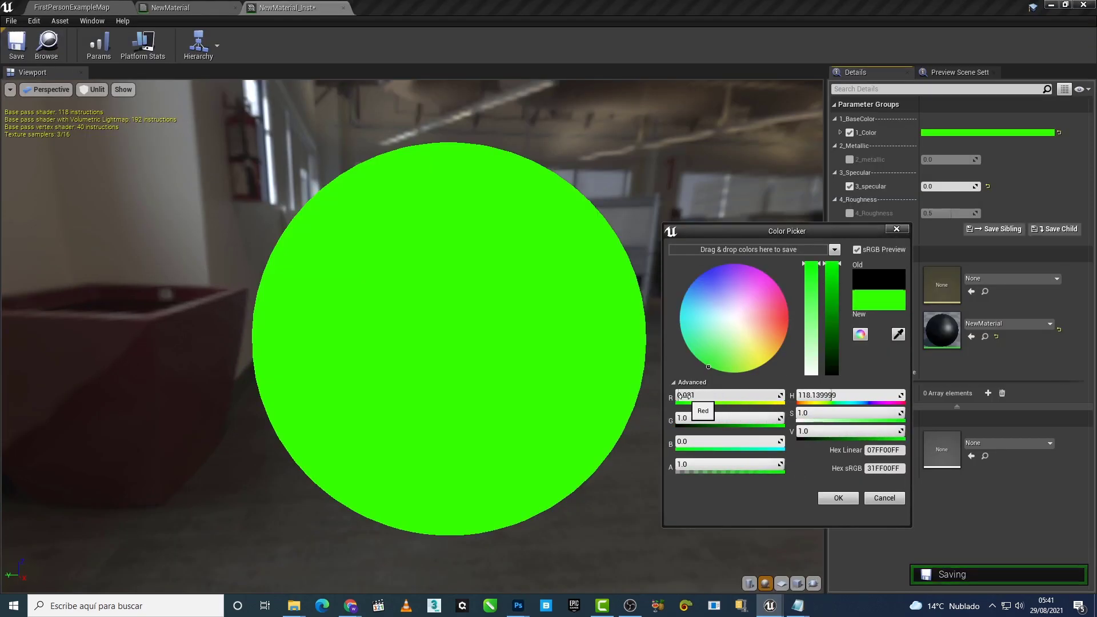
# Step: Set red to 0 for pure green, then verify the pasted green sphere samples as 00ff00
pyautogui.moveTo(735, 396); pyautogui.dragTo(702, 396)
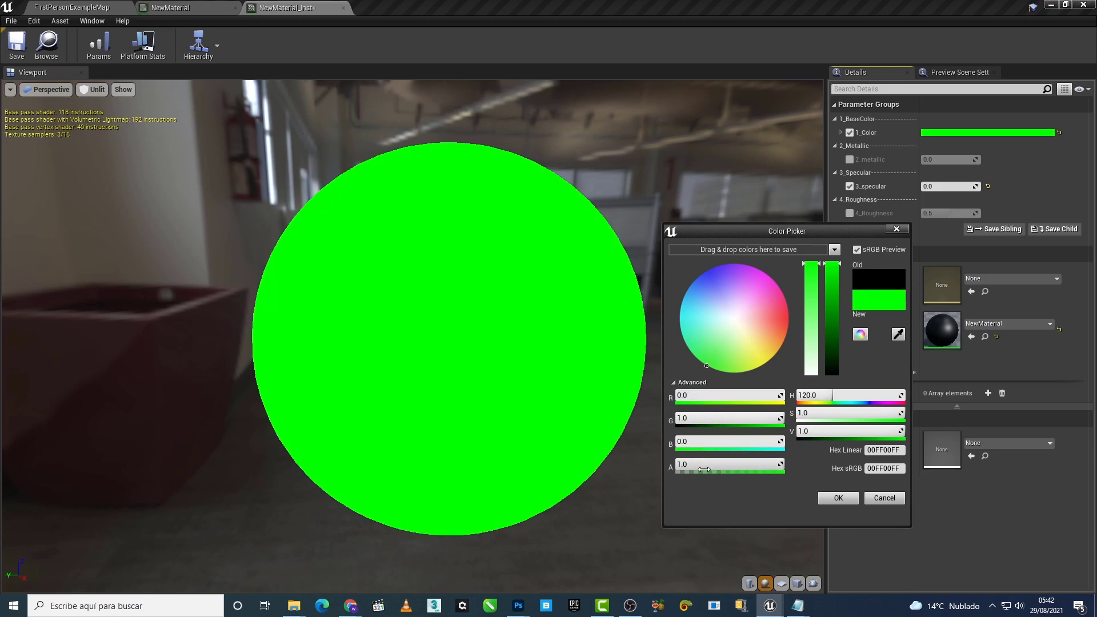
pyautogui.moveTo(518, 605)
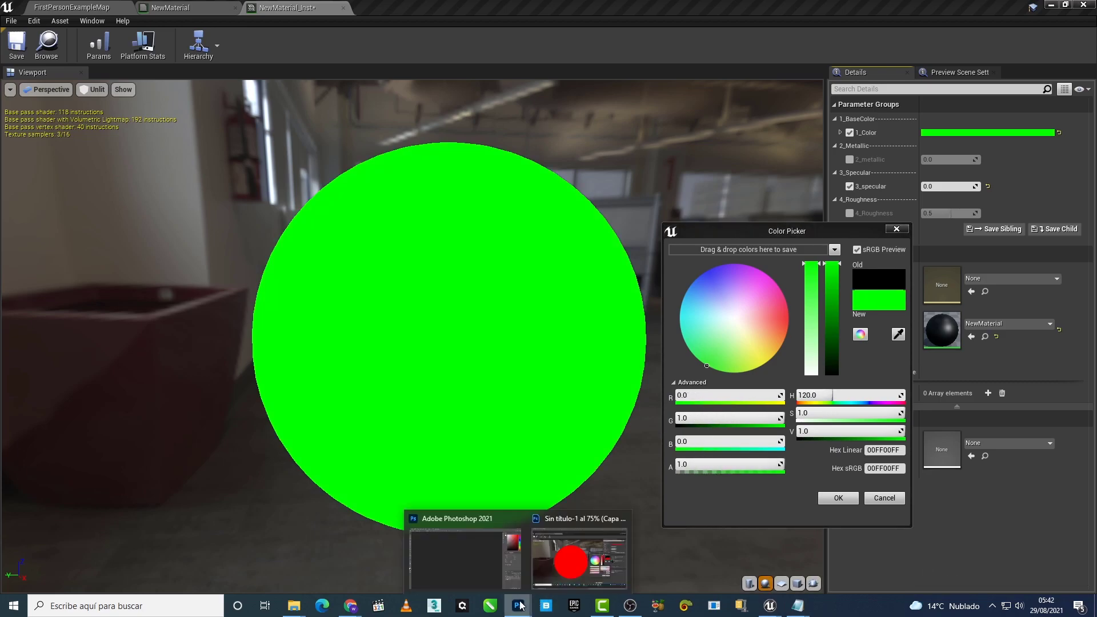
pyautogui.click(426, 562)
pyautogui.hotkey('ctrl', 'v')
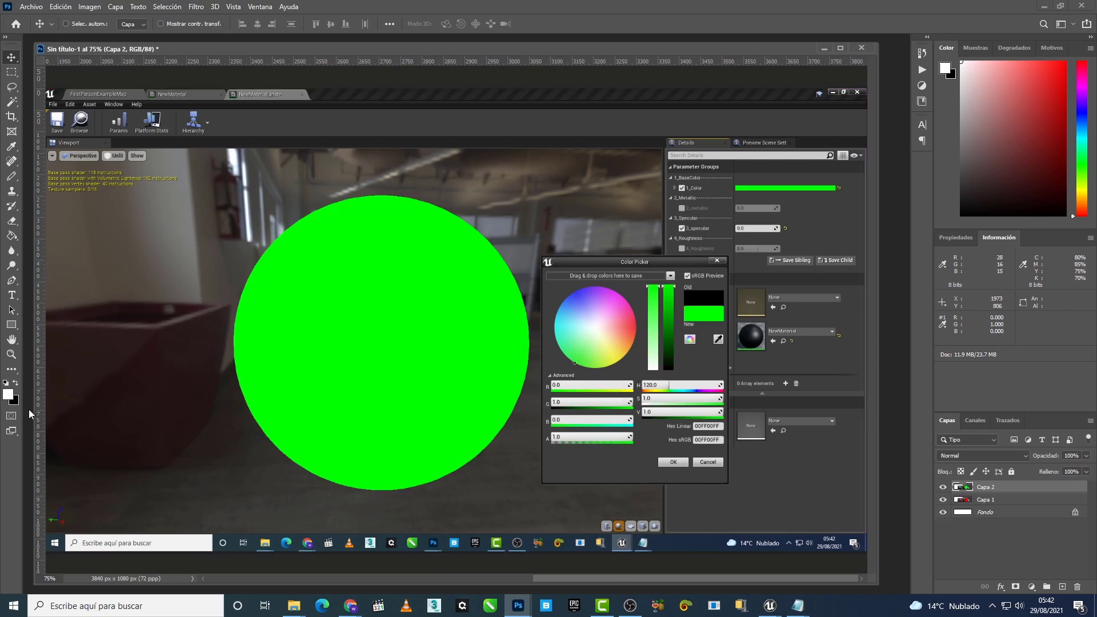
pyautogui.click(8, 394)
pyautogui.click(426, 322)
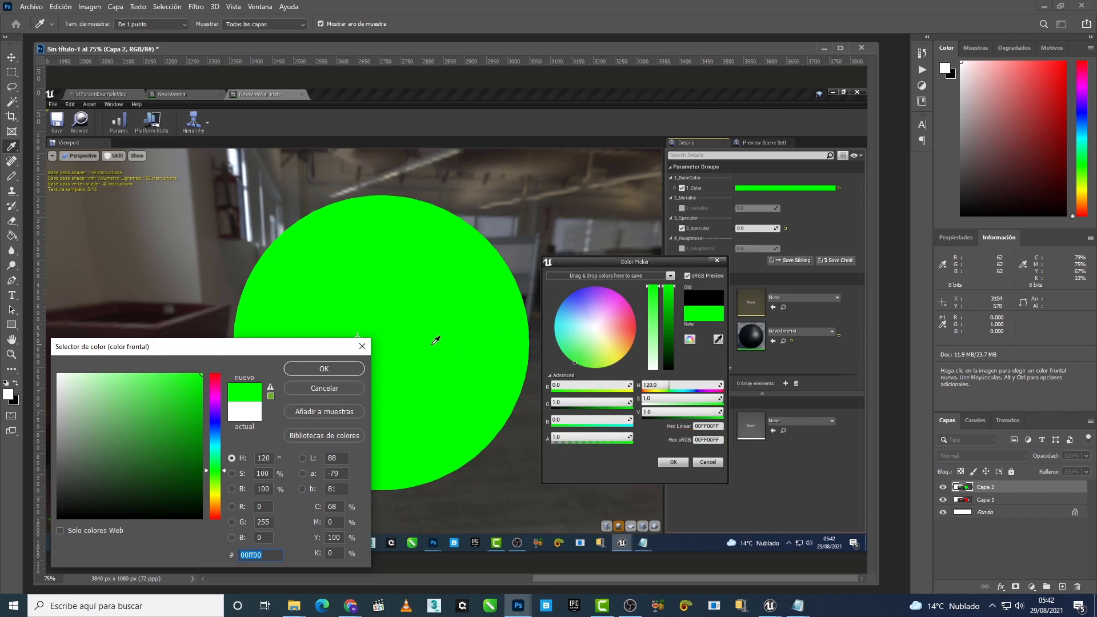
pyautogui.click(362, 346)
# Step: Set the blue channel to 1.0 and confirm the blue sphere sample reads 0000ff
pyautogui.click(779, 575)
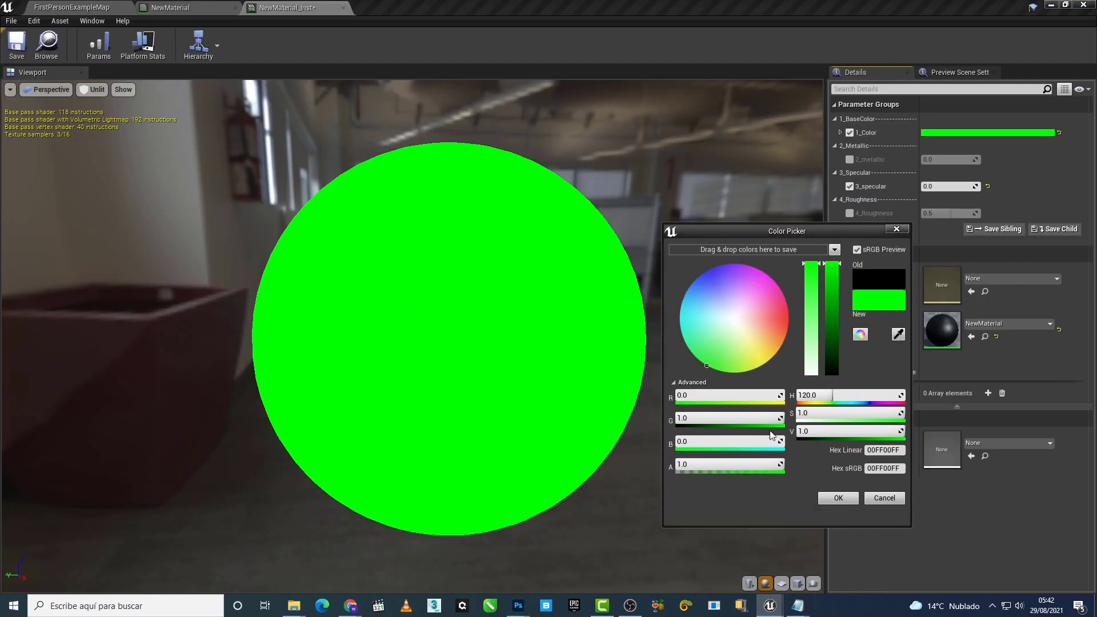
pyautogui.click(729, 441)
pyautogui.write('1')
pyautogui.press('Return')
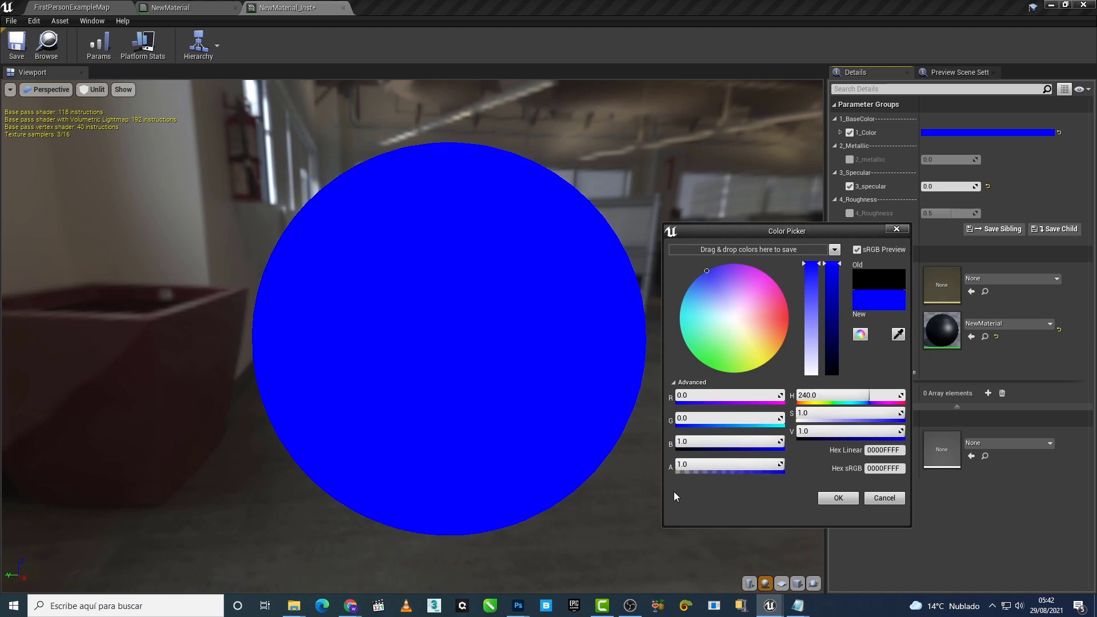
pyautogui.moveTo(518, 605)
pyautogui.click(443, 560)
pyautogui.hotkey('ctrl', 'v')
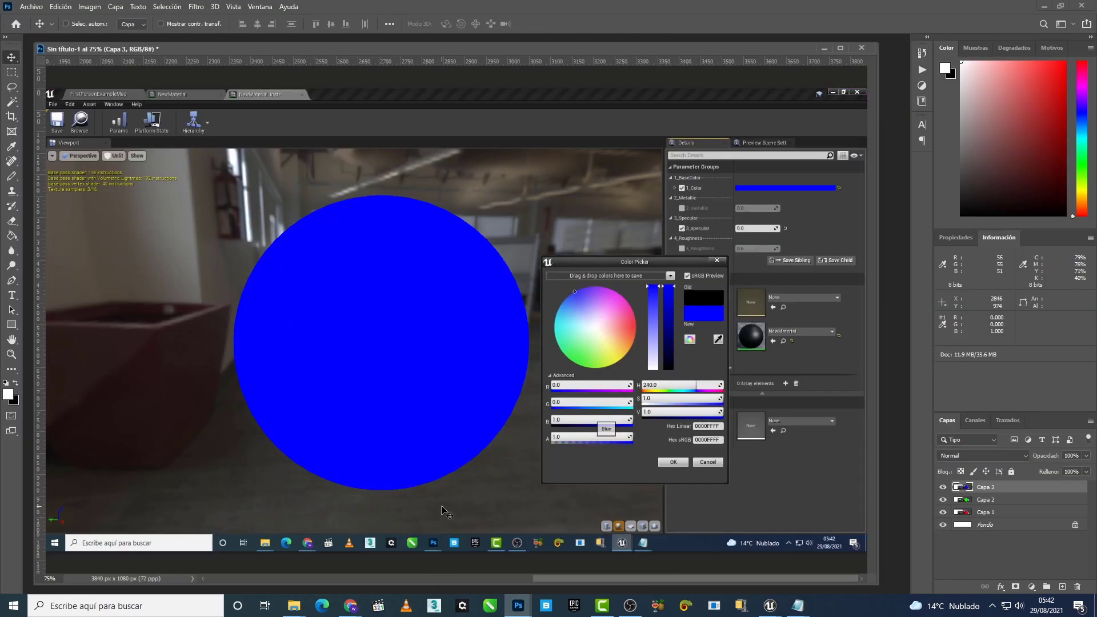
pyautogui.click(8, 395)
pyautogui.click(412, 355)
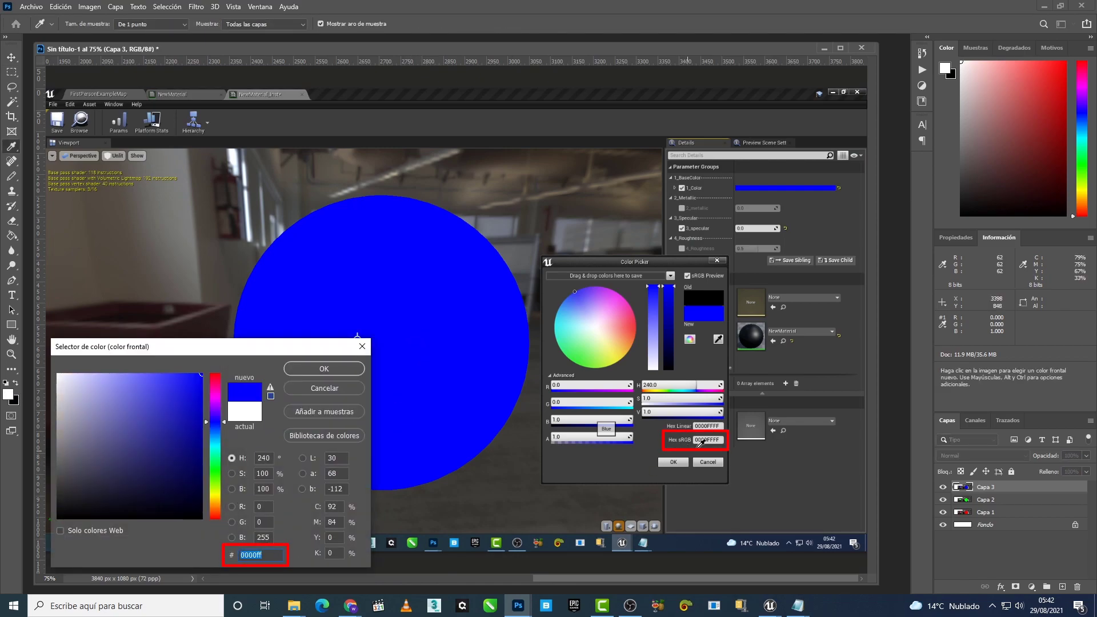
pyautogui.press('Return')
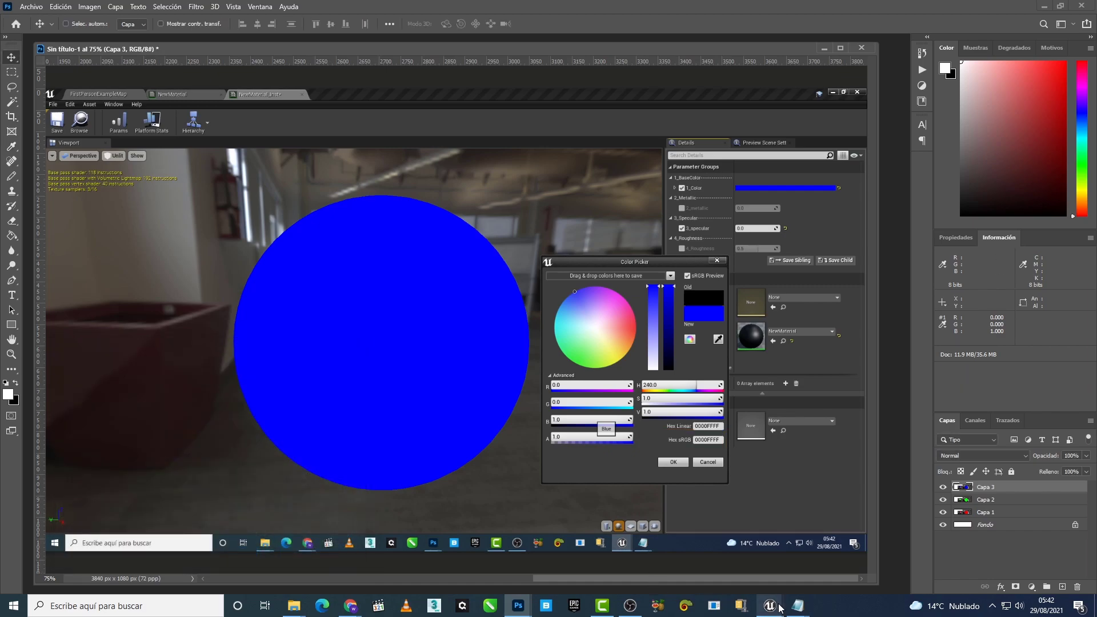
# Step: Pick a pink base colour (sRGB FF7CF6) on Unreal's colour wheel
pyautogui.moveTo(770, 606)
pyautogui.click(765, 571)
pyautogui.moveTo(724, 325)
pyautogui.mouseDown()
pyautogui.moveTo(766, 306)
pyautogui.moveTo(760, 283)
pyautogui.mouseUp()
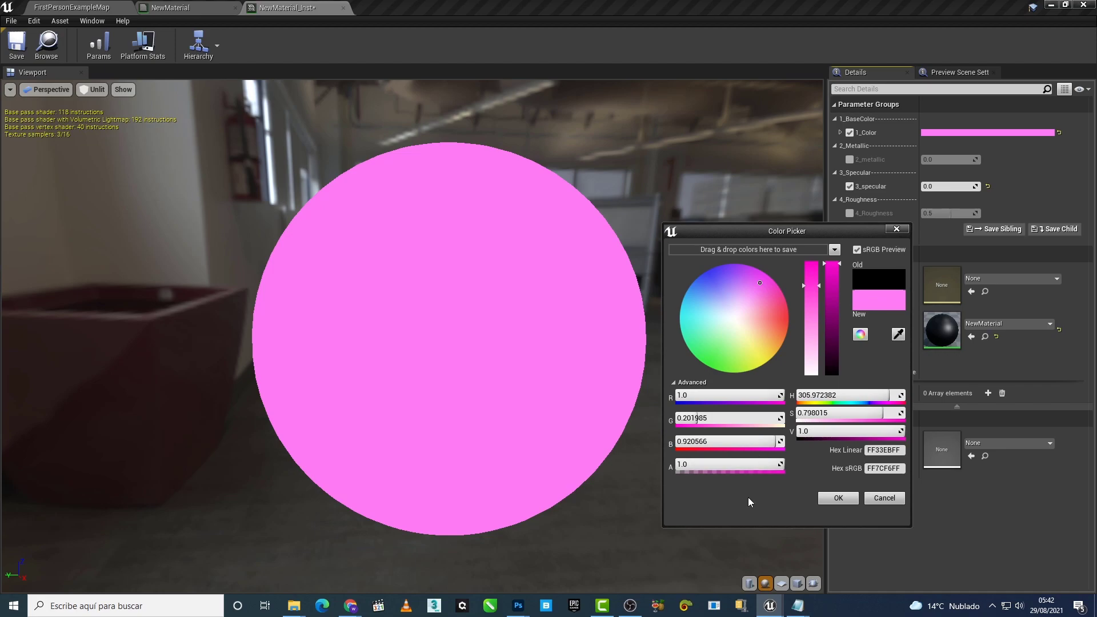
# Step: Paste the pink-sphere screenshot into Photoshop and eyedrop its colour (ff7bf5) in the Color Picker
pyautogui.moveTo(518, 606)
pyautogui.click(422, 571)
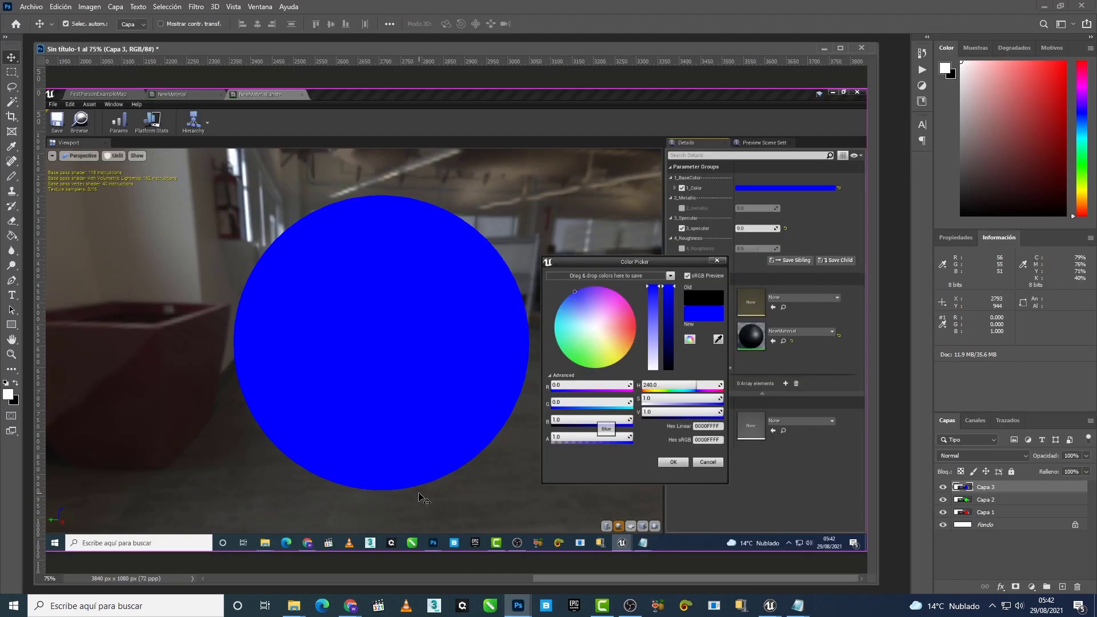
pyautogui.hotkey('ctrl', 'v')
pyautogui.click(9, 397)
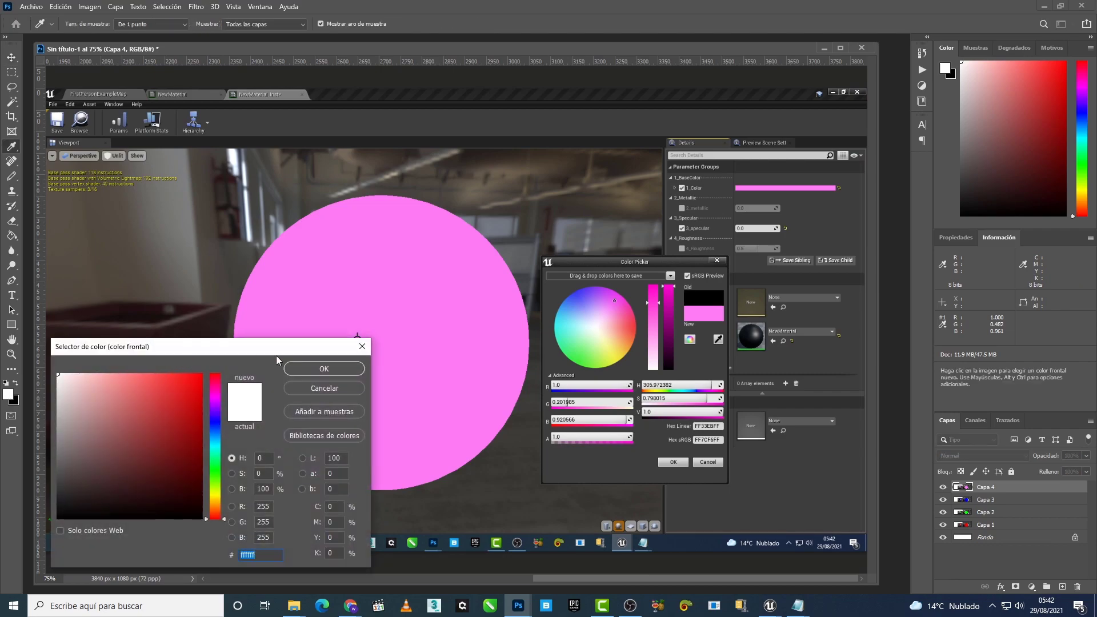
pyautogui.click(434, 326)
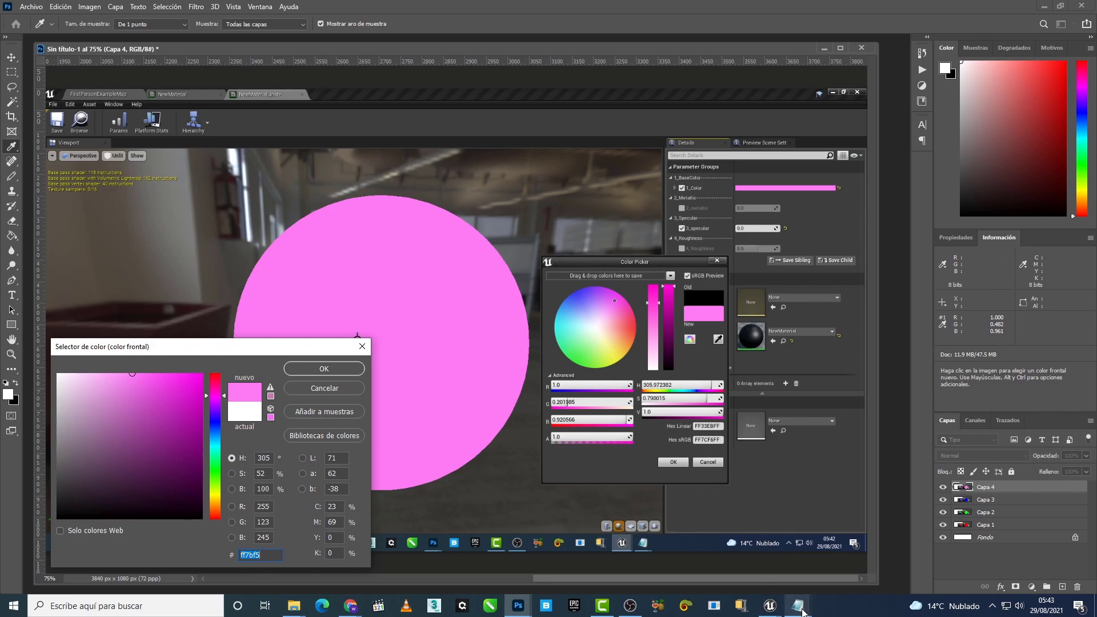
# Step: Use Captar colores to sample the sphere (255 123 245) and Unreal's pink swatch (ff7cf6, 255 124 246)
pyautogui.click(714, 605)
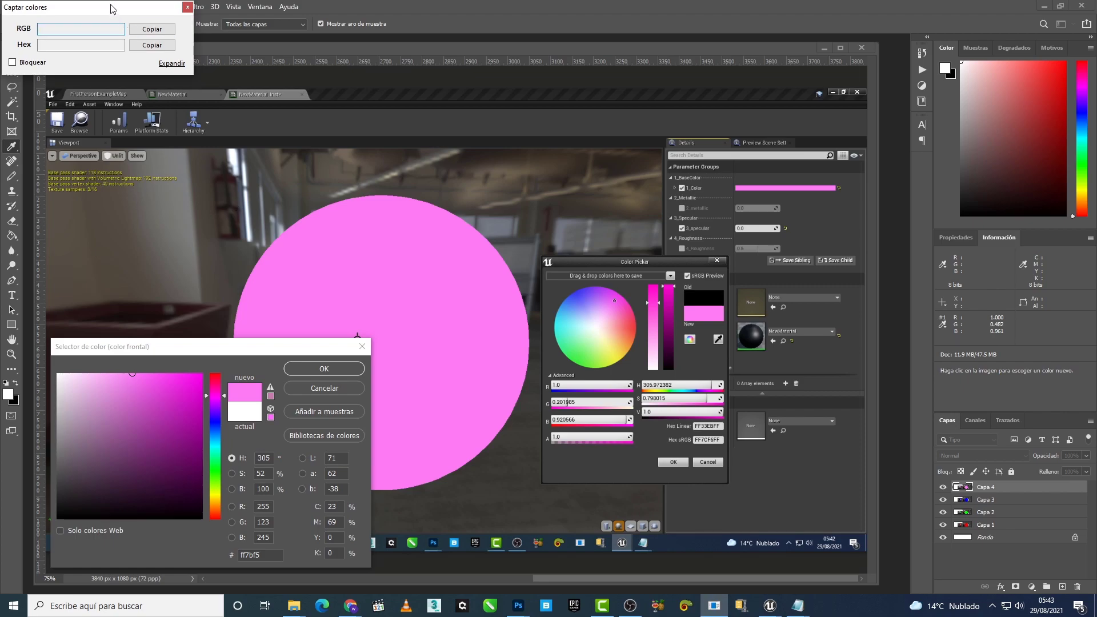
pyautogui.moveTo(115, 8); pyautogui.dragTo(174, 214)
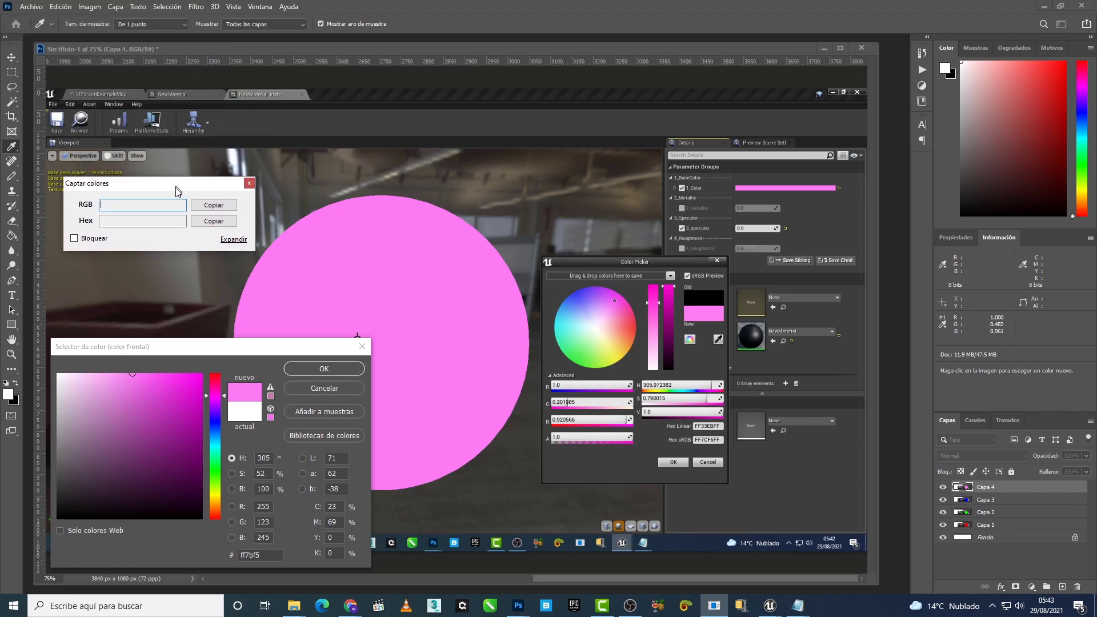
pyautogui.click(406, 287)
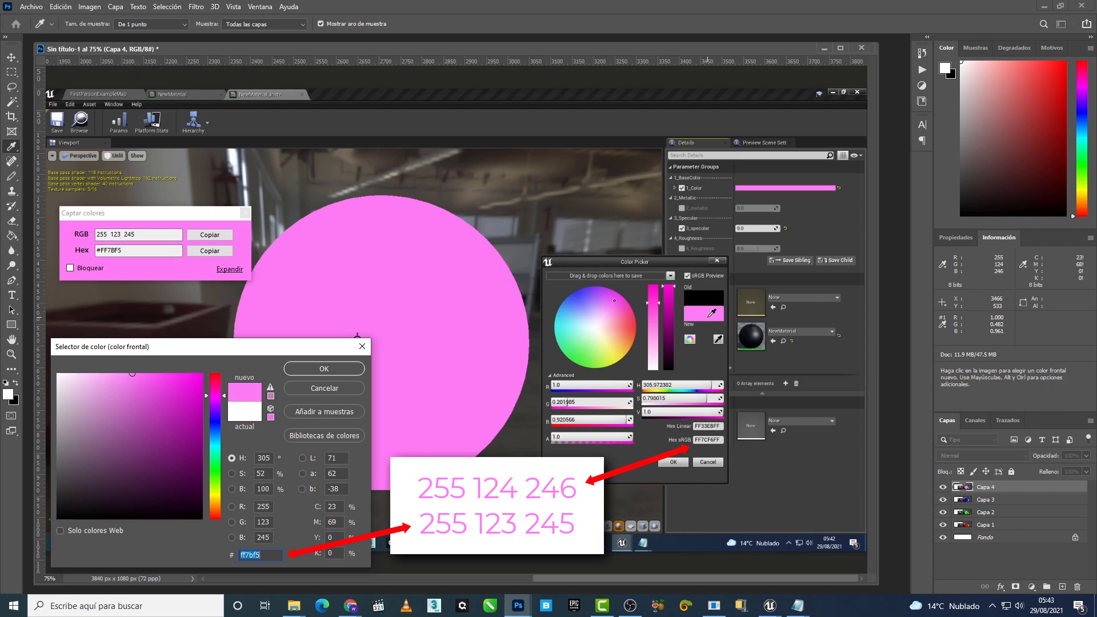
pyautogui.click(705, 312)
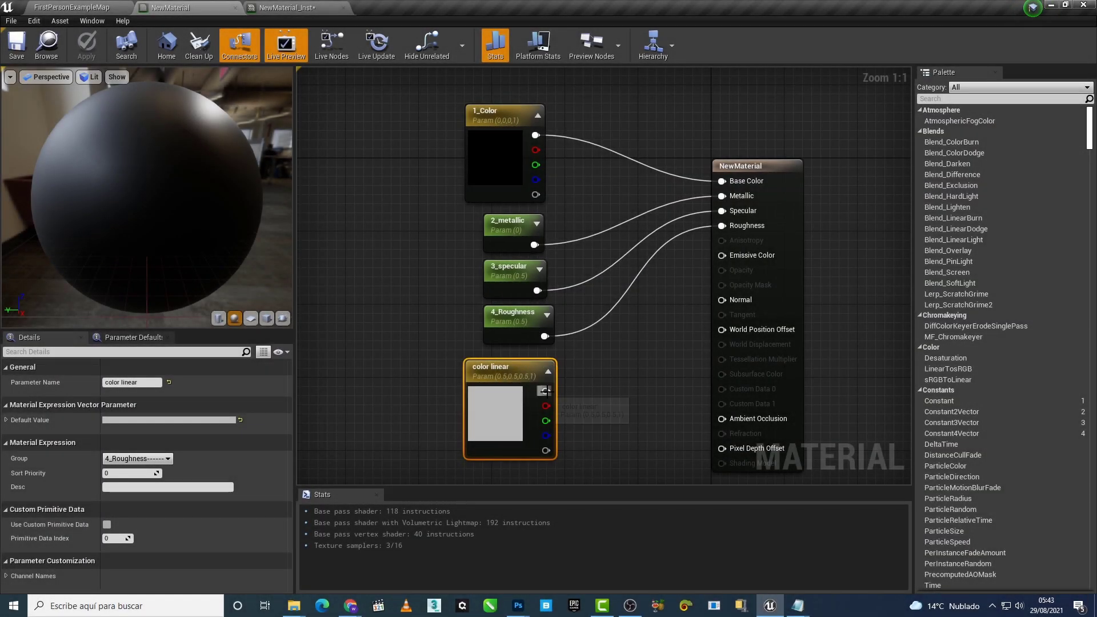
# Step: Wire color linear into Roughness, apply, then sweep the instance value white, black, and back to white
pyautogui.moveTo(544, 390); pyautogui.dragTo(737, 225)
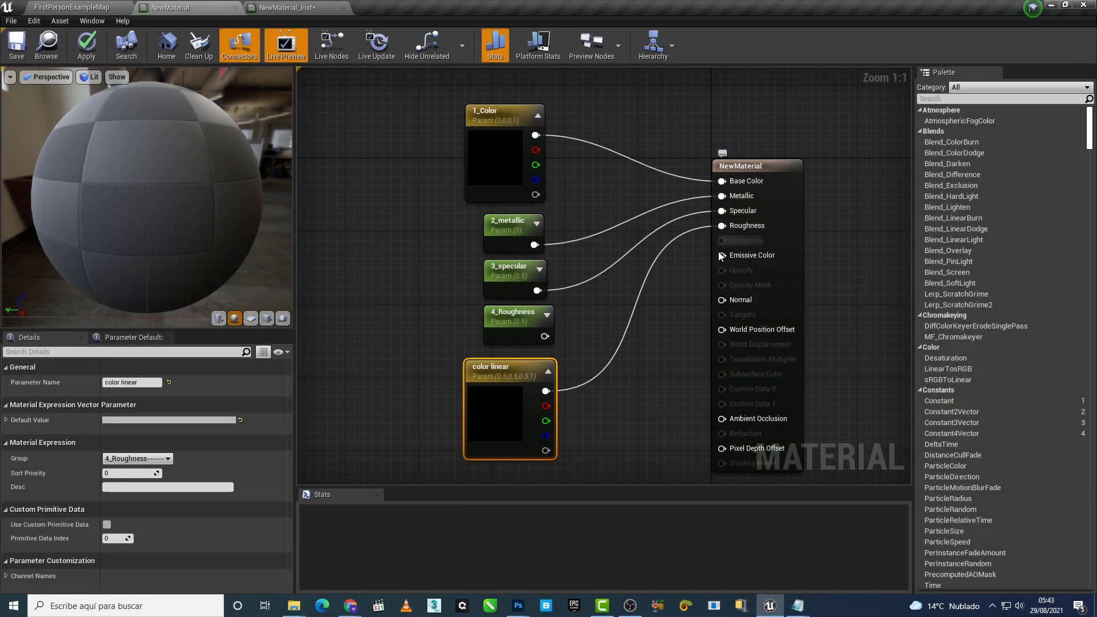
pyautogui.click(86, 46)
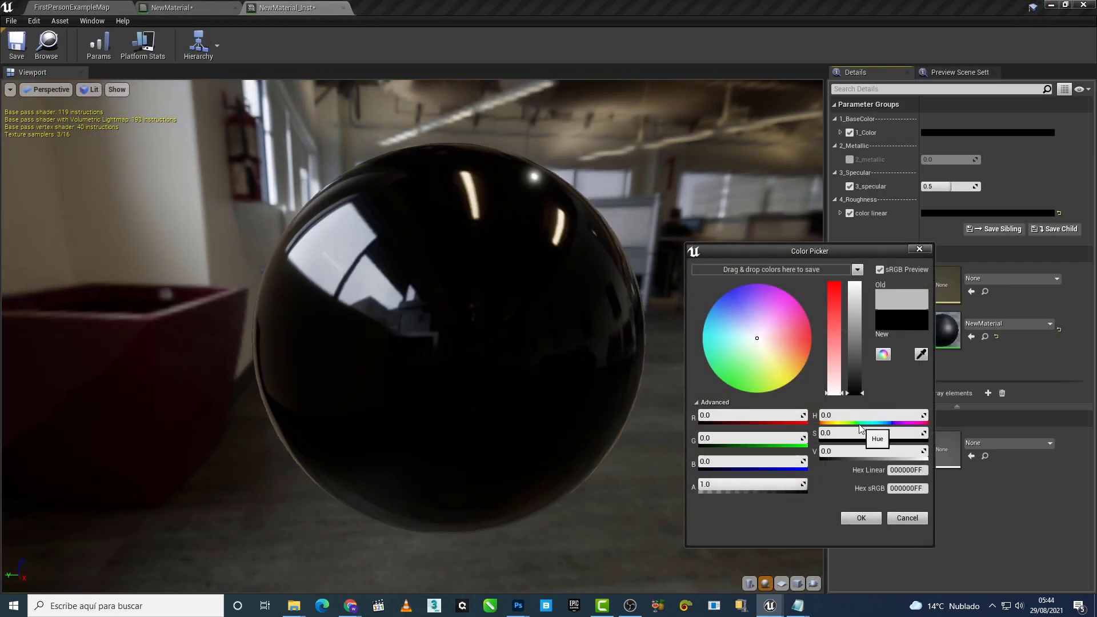
pyautogui.click(854, 286)
pyautogui.click(857, 394)
pyautogui.click(860, 294)
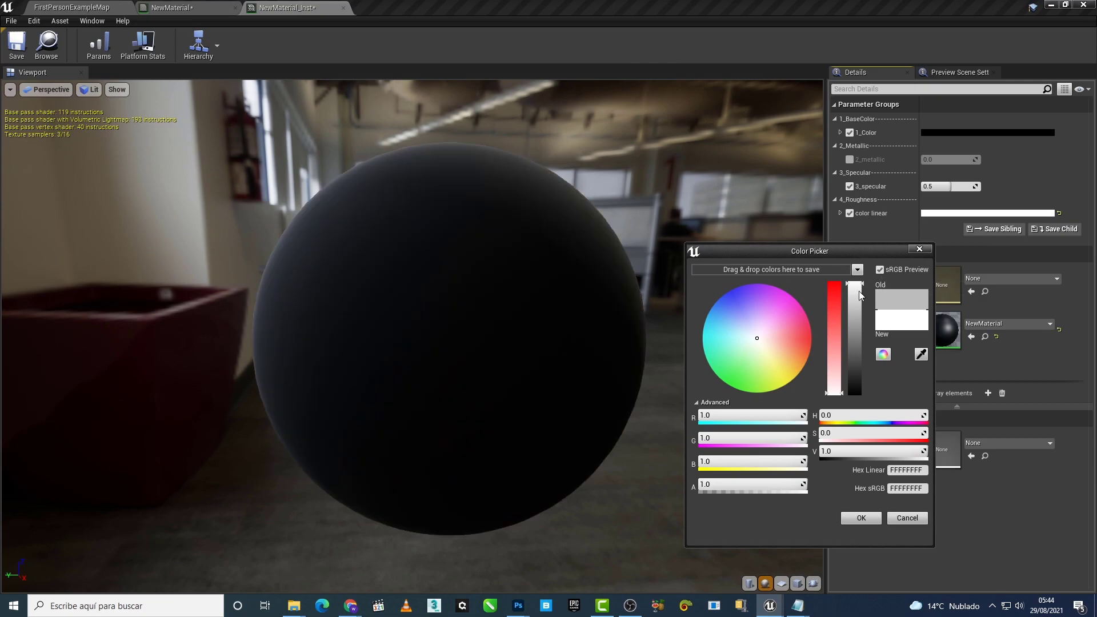
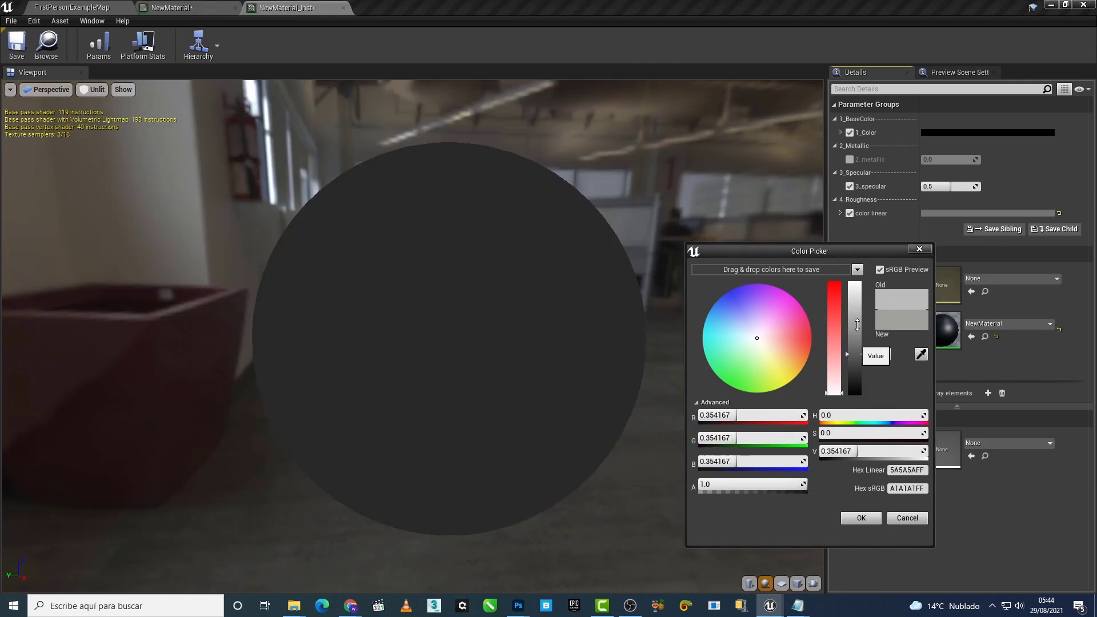
# Step: Lower specular to 0.0 and eyedrop the black sphere into color linear
pyautogui.click(907, 517)
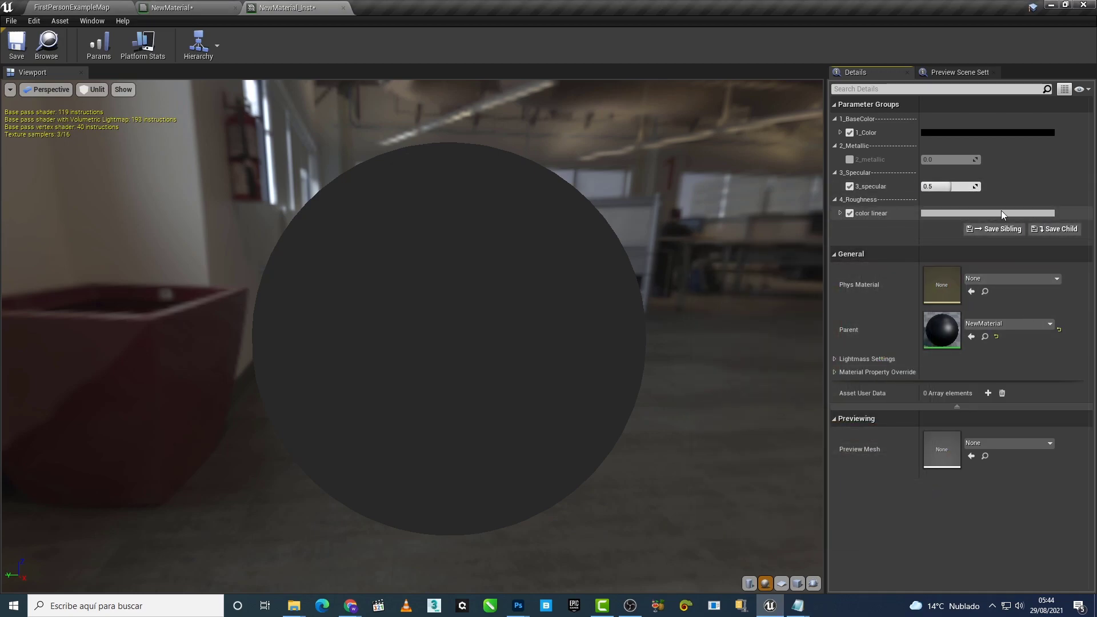
pyautogui.click(941, 214)
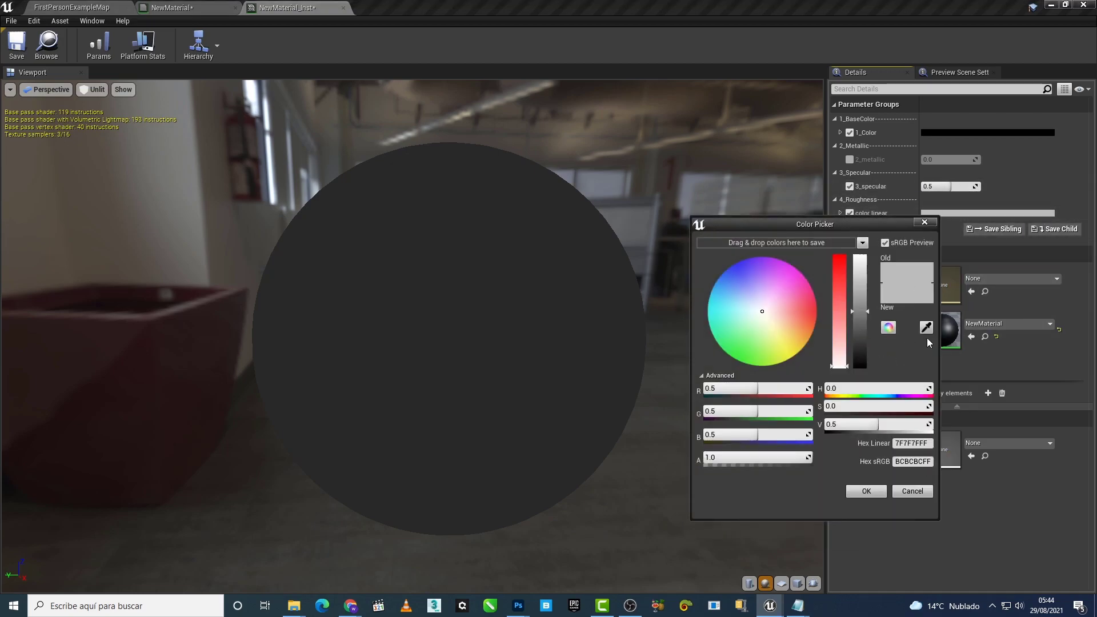
pyautogui.click(924, 222)
pyautogui.moveTo(943, 186); pyautogui.dragTo(921, 186)
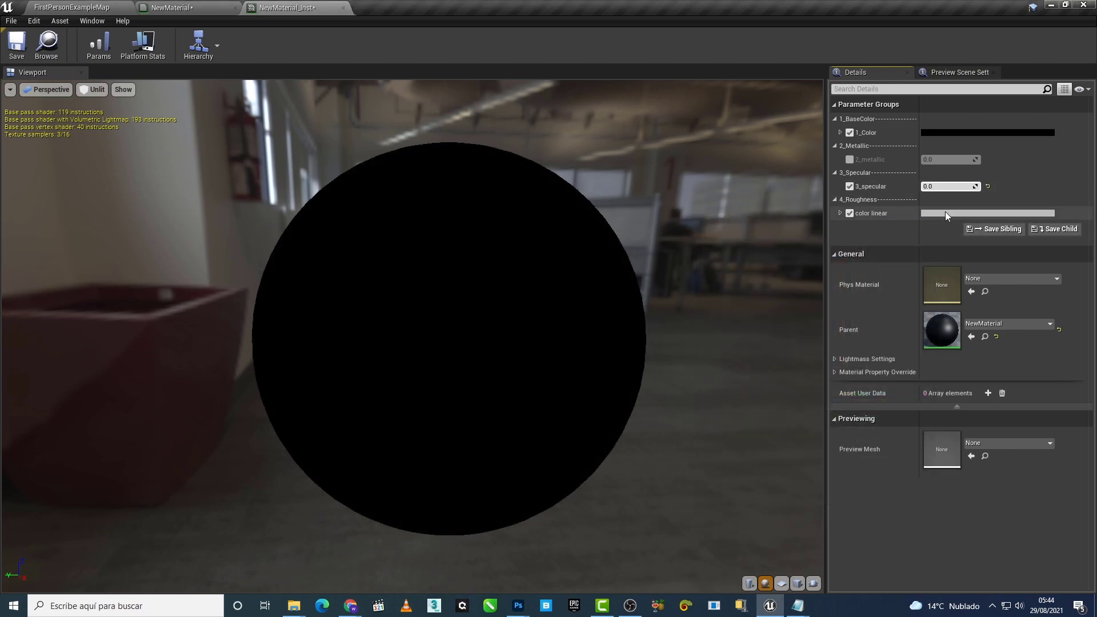
pyautogui.click(945, 214)
pyautogui.moveTo(870, 219); pyautogui.dragTo(845, 256)
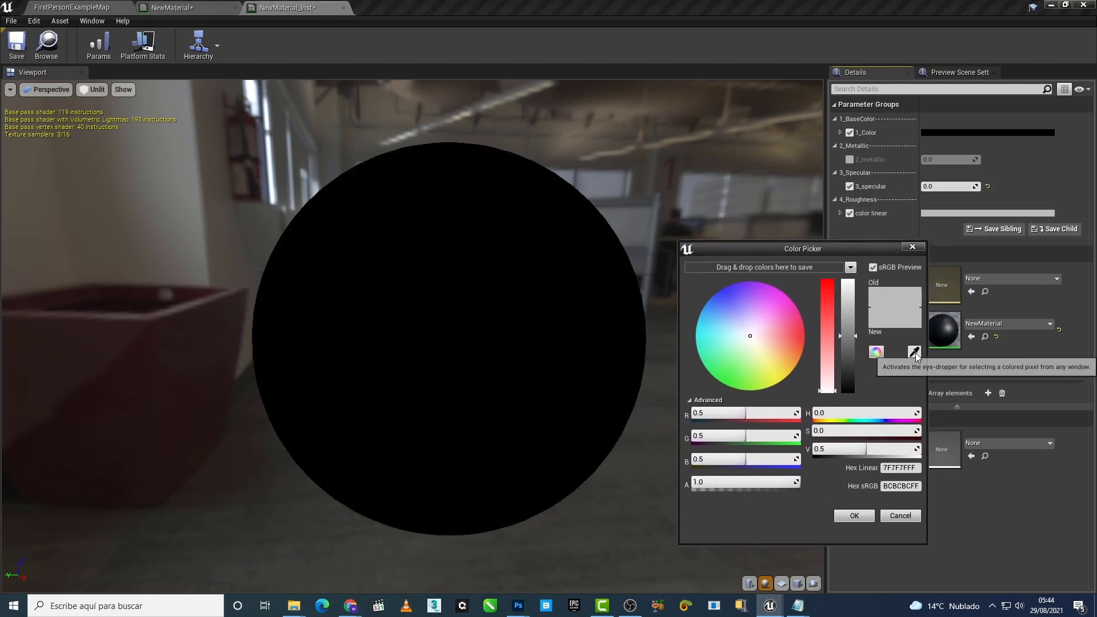
pyautogui.click(914, 351)
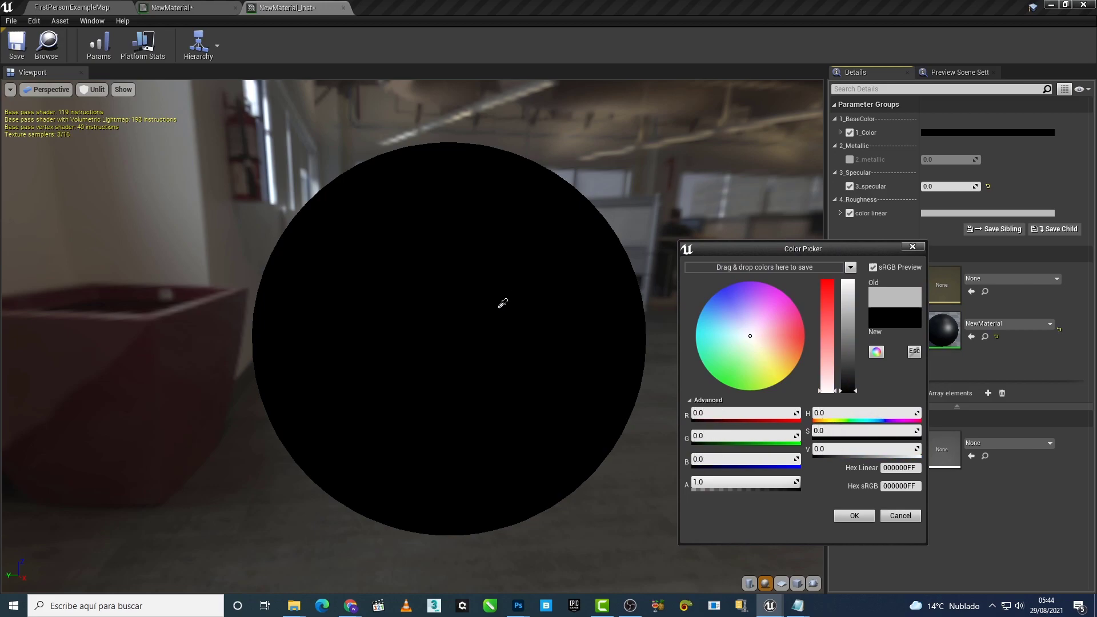
pyautogui.click(462, 317)
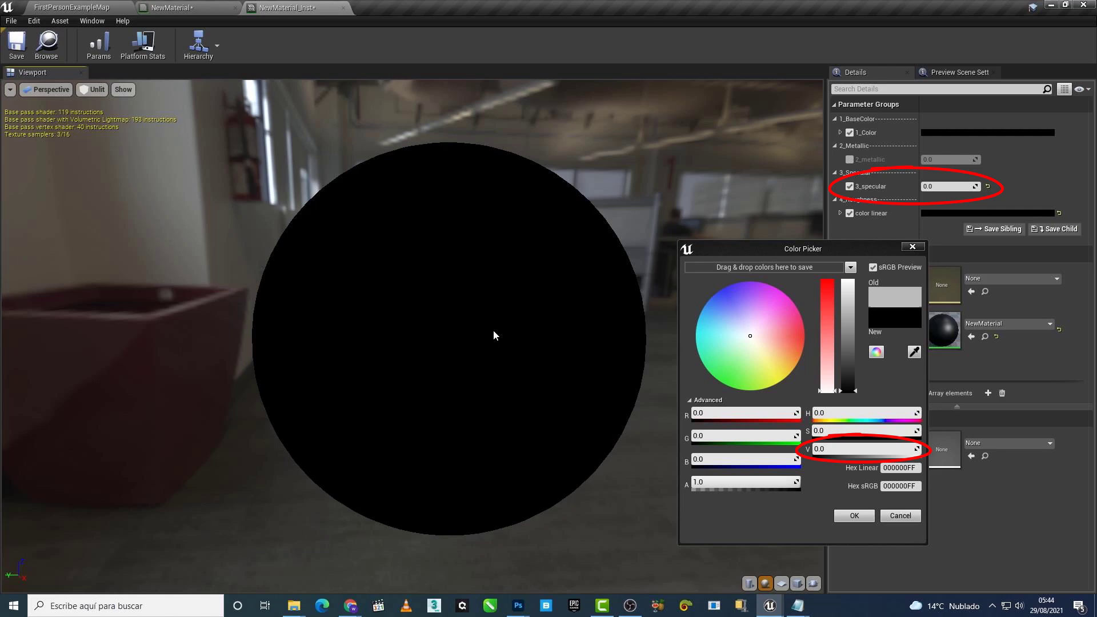
pyautogui.click(916, 247)
# Step: Restore specular to 0.5 and sample the grey sphere, reading 0.022174 linear
pyautogui.click(988, 186)
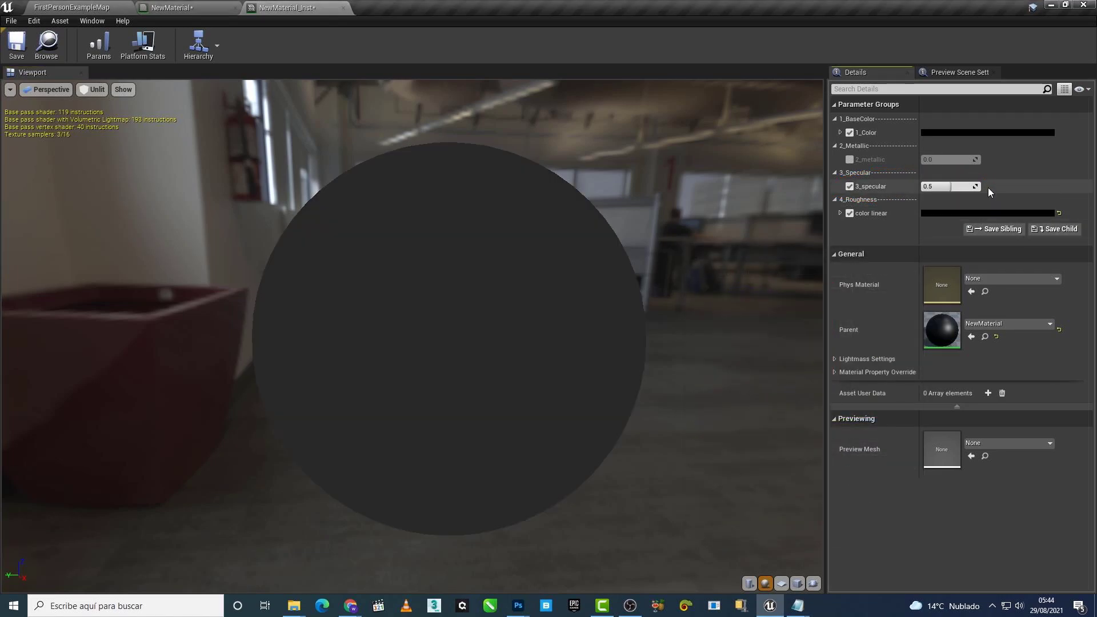
pyautogui.click(940, 212)
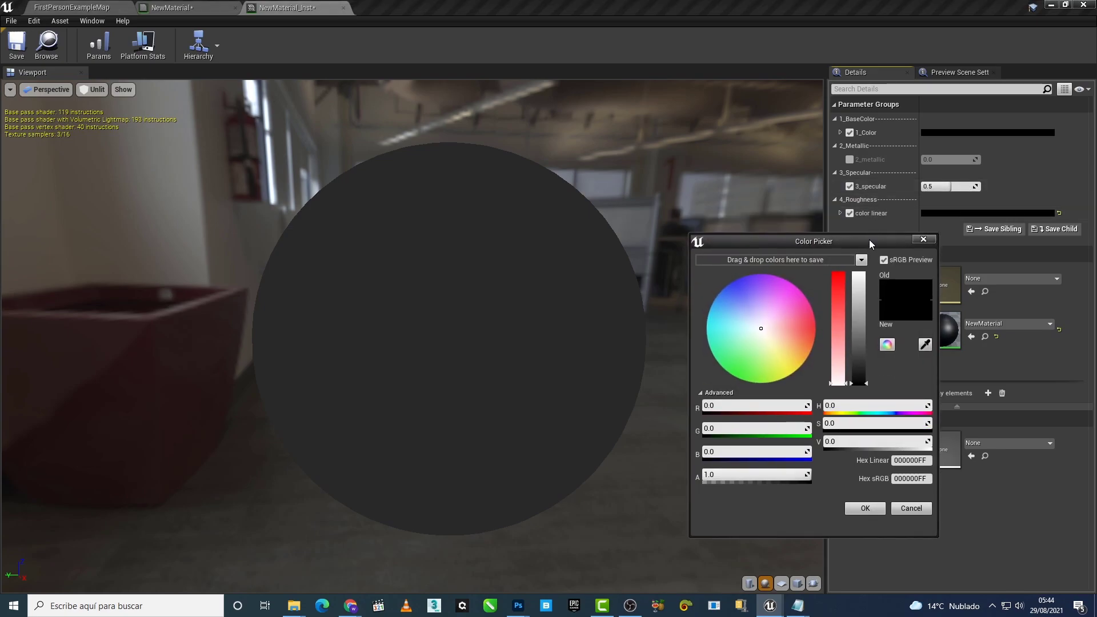
pyautogui.click(924, 344)
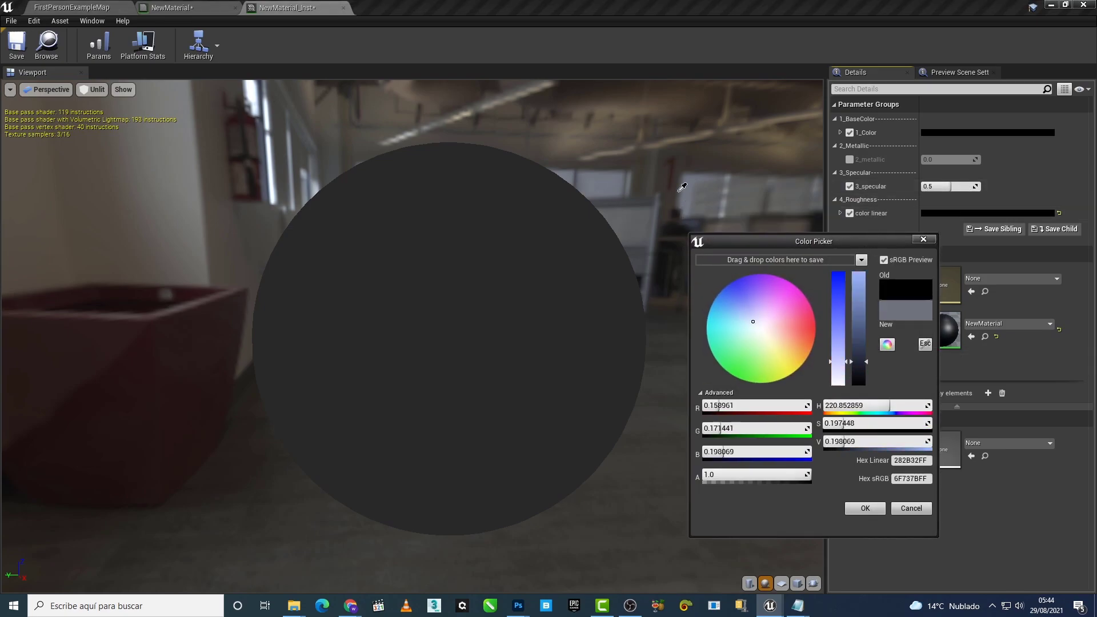
pyautogui.click(465, 337)
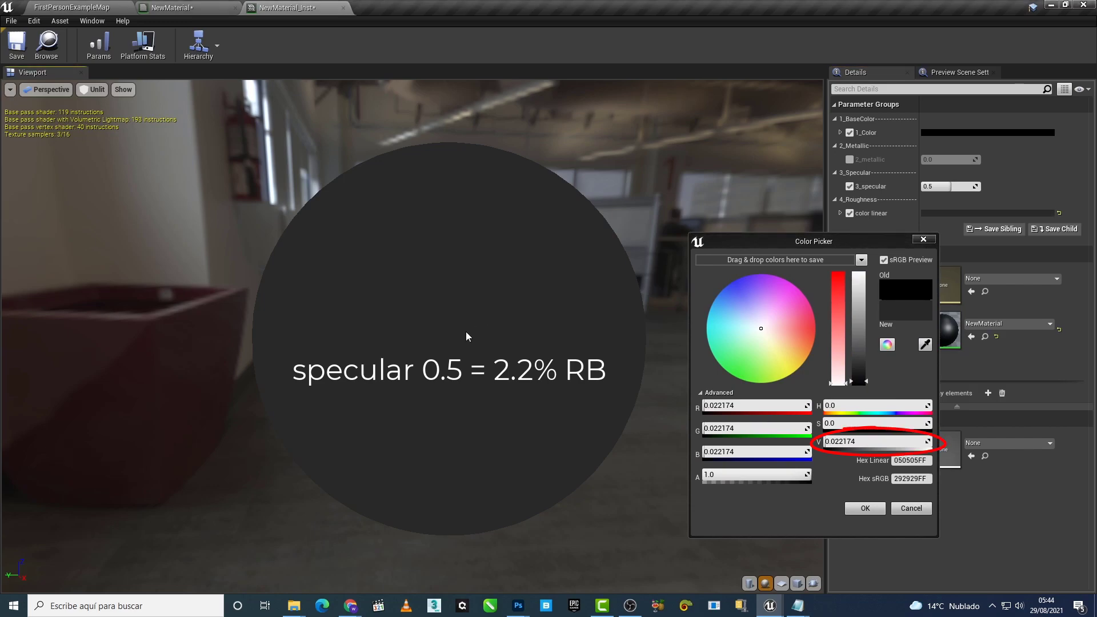
# Step: Paste the screenshot into Photoshop as a new layer
pyautogui.moveTo(517, 606)
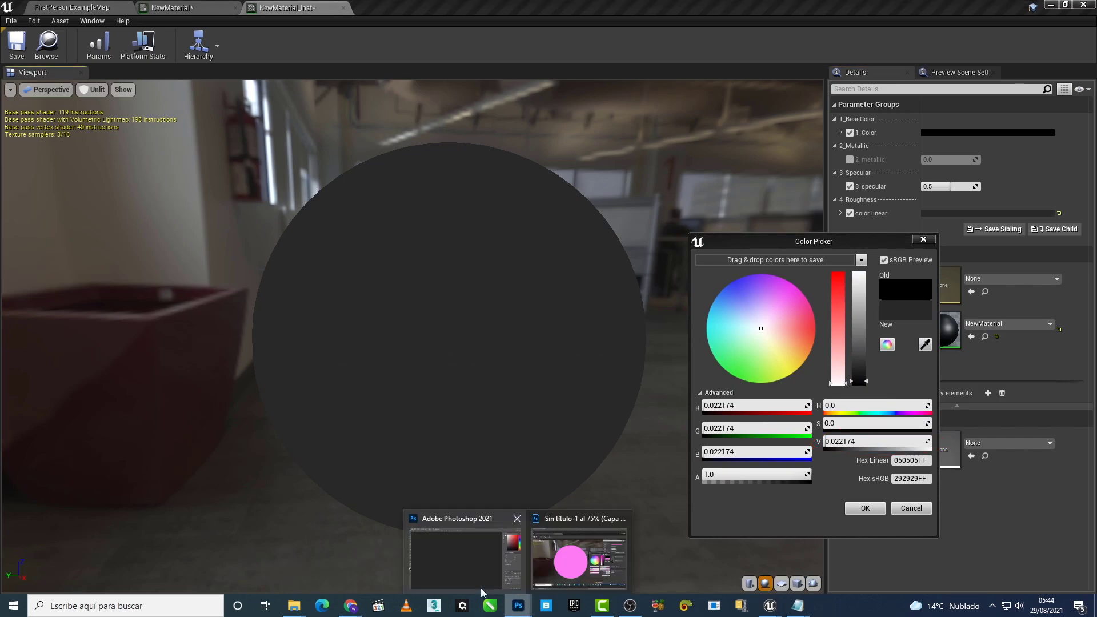
pyautogui.click(466, 575)
pyautogui.hotkey('ctrl', 'v')
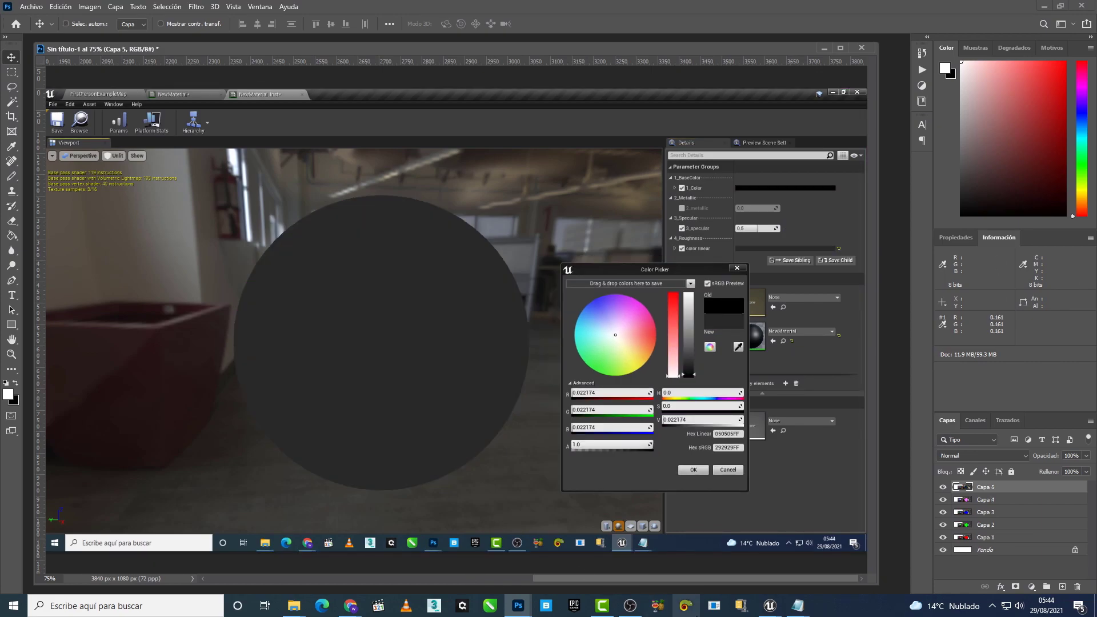
# Step: Raise specular to 1.0 and sample the brighter sphere as 0.039546 linear (383838 sRGB)
pyautogui.moveTo(770, 608)
pyautogui.click(770, 564)
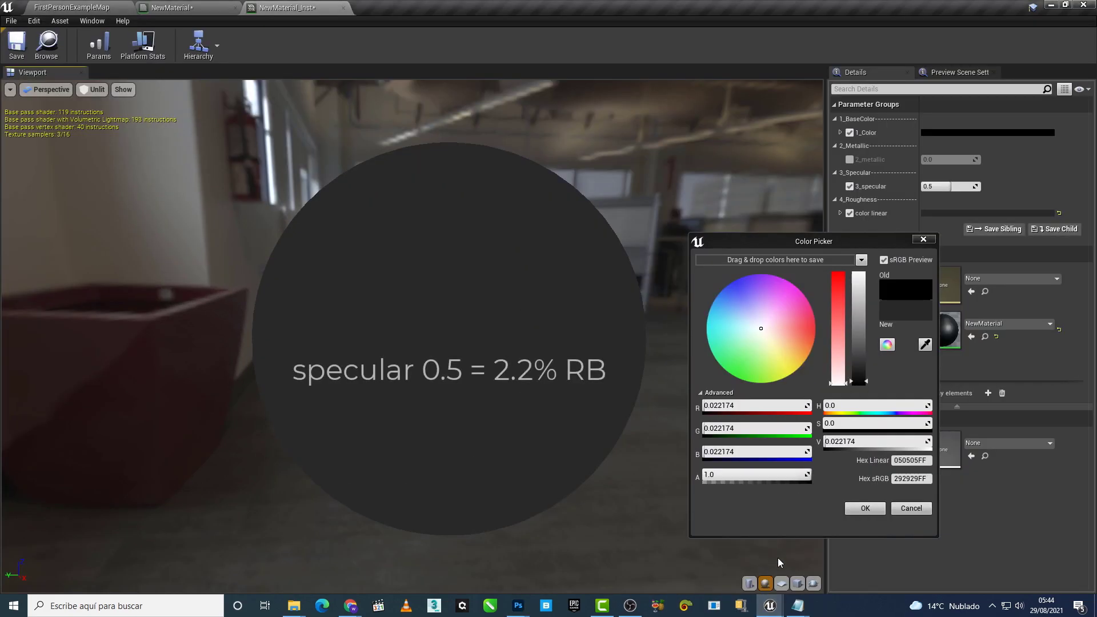
pyautogui.moveTo(951, 187); pyautogui.dragTo(976, 187)
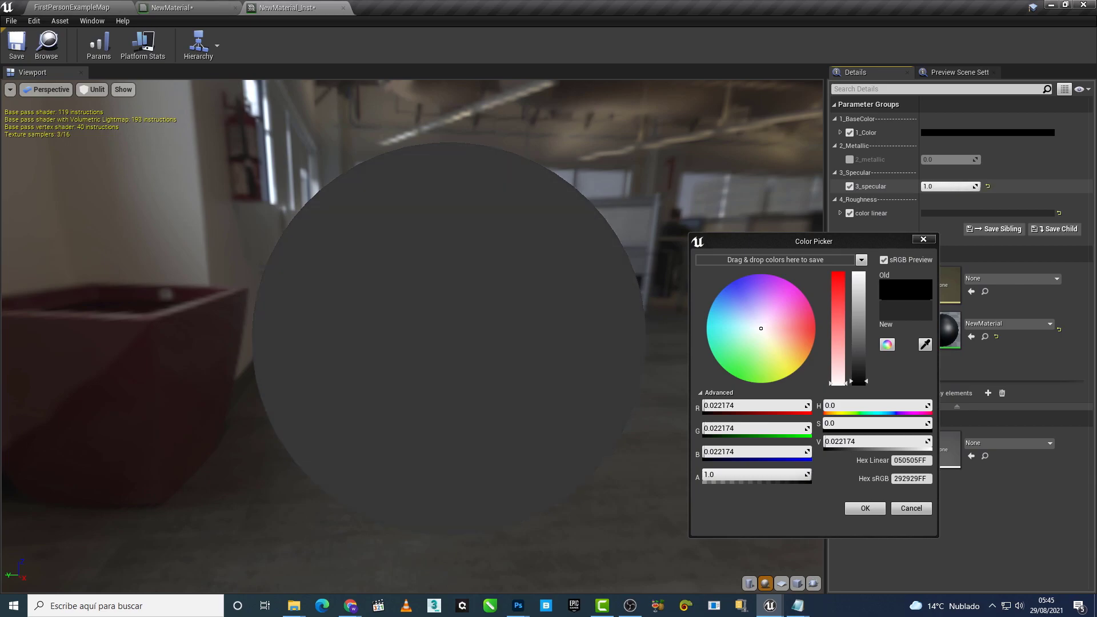
pyautogui.click(925, 344)
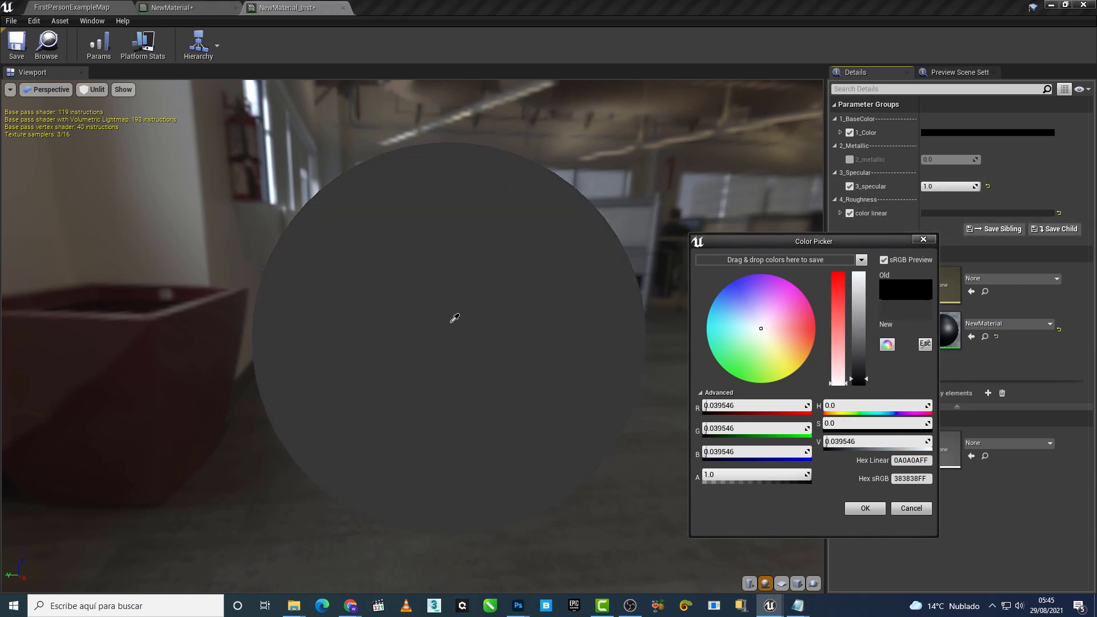
pyautogui.click(451, 322)
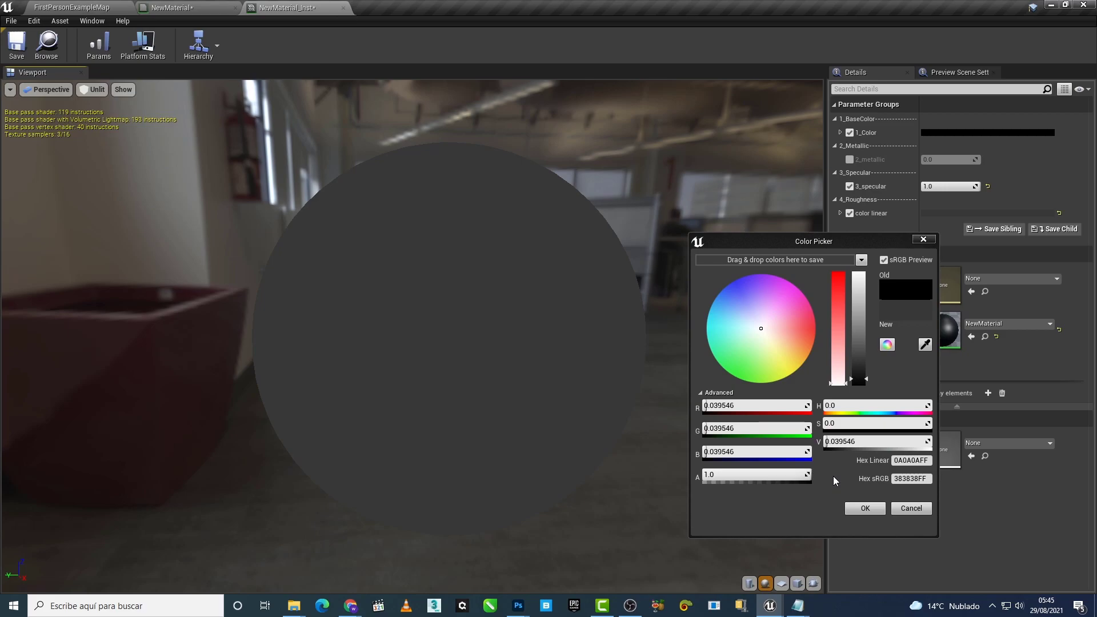
pyautogui.moveTo(518, 606)
pyautogui.click(463, 570)
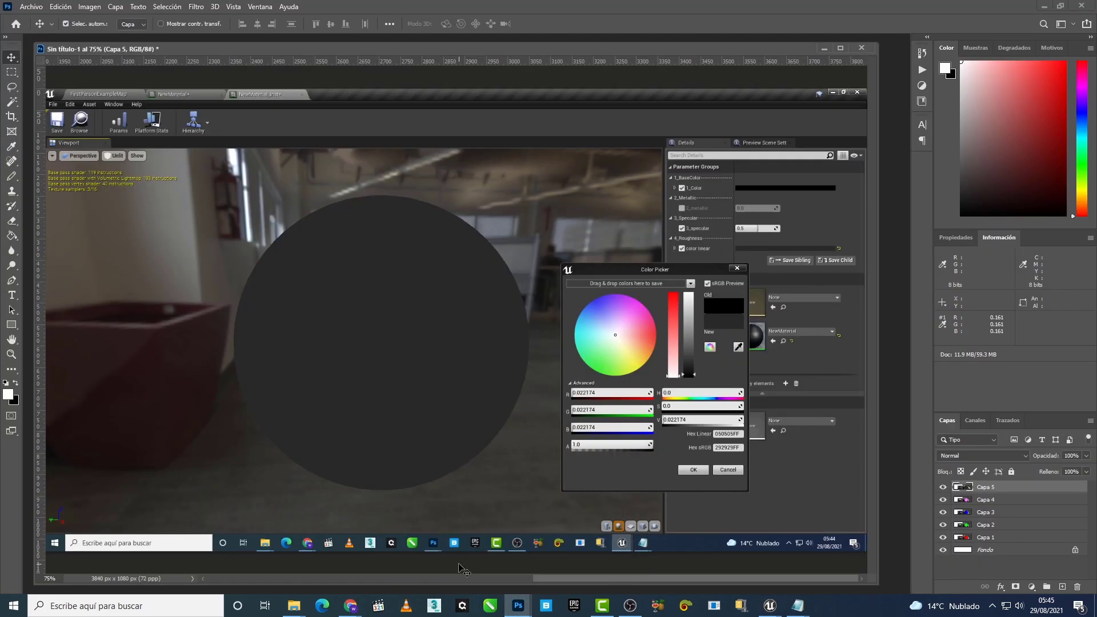
# Step: Paste the new screenshot and name the layers 1.0 and 0.5
pyautogui.hotkey('ctrl', 'v')
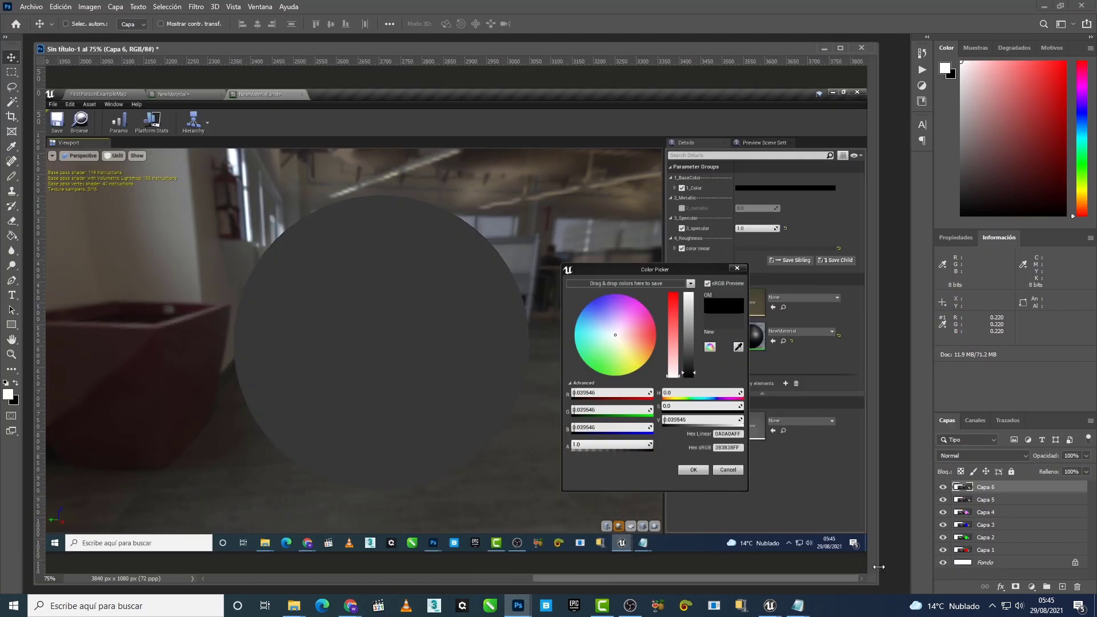
pyautogui.moveTo(878, 566); pyautogui.dragTo(895, 567)
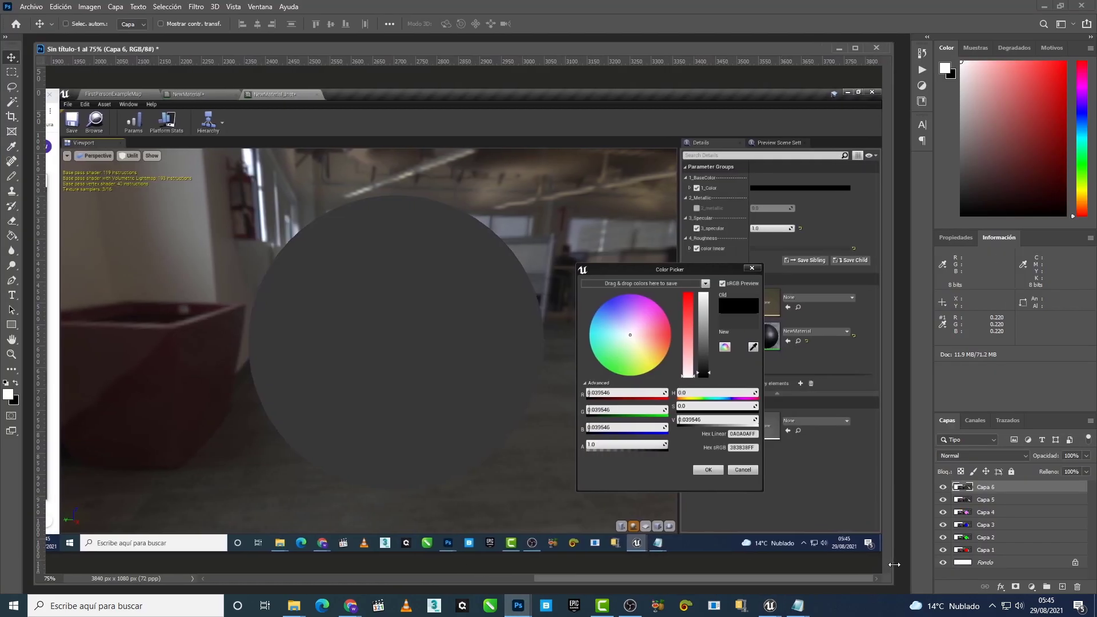
pyautogui.doubleClick(988, 487)
pyautogui.write('1.0')
pyautogui.press('Tab')
pyautogui.write('0.5')
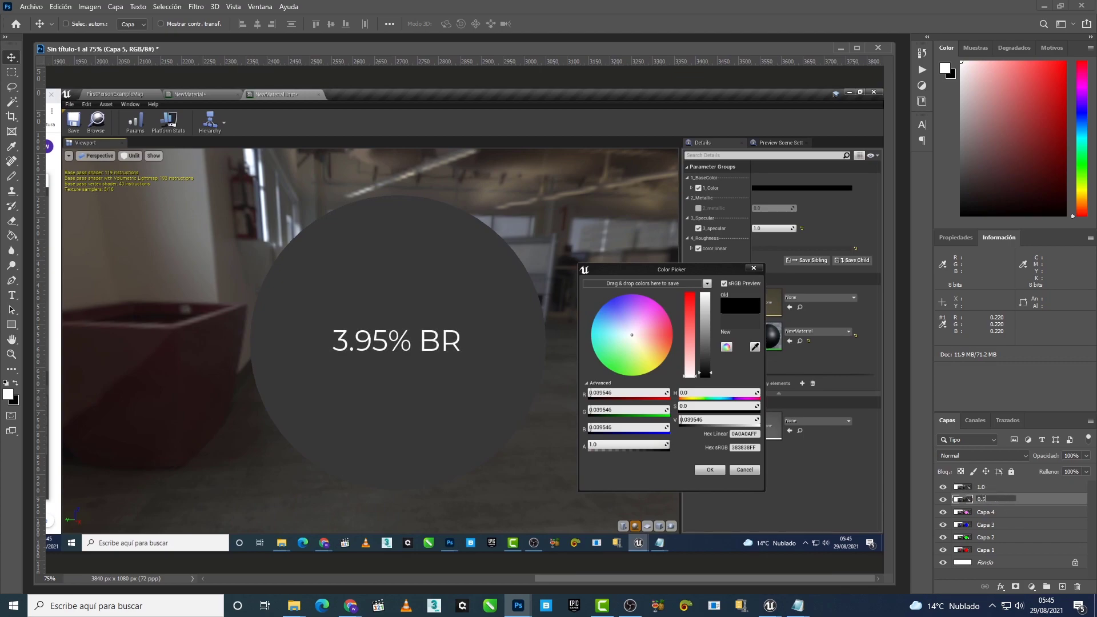
pyautogui.press('Return')
# Step: Toggle layer 1.0 to compare the readings, leaving it visible at 3.95% BR
pyautogui.click(988, 487)
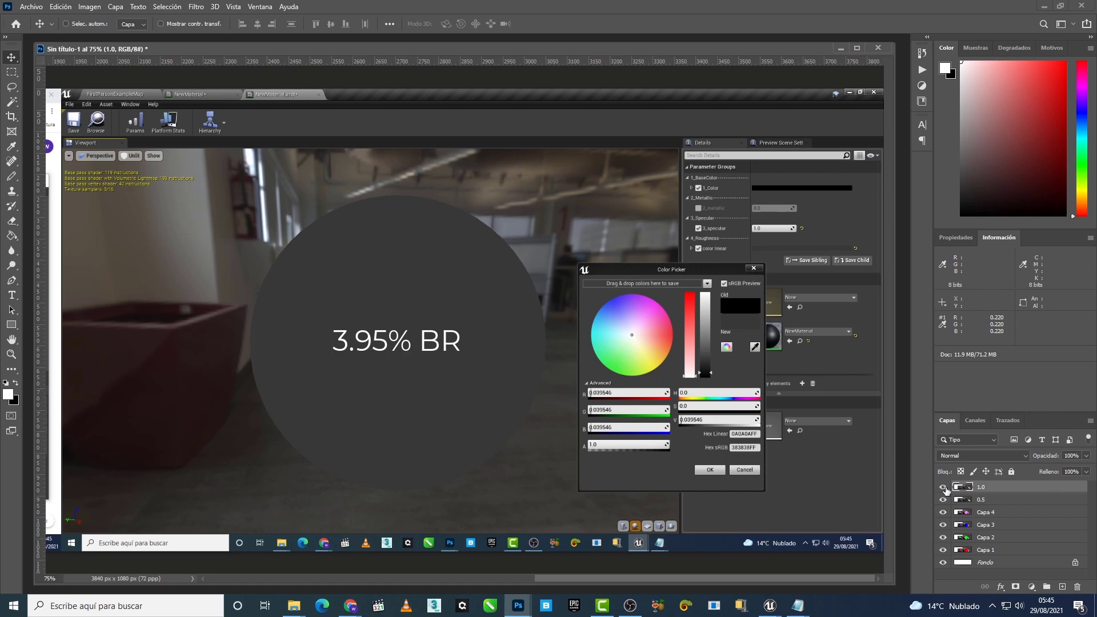
pyautogui.click(943, 488)
pyautogui.click(944, 488)
pyautogui.click(944, 488)
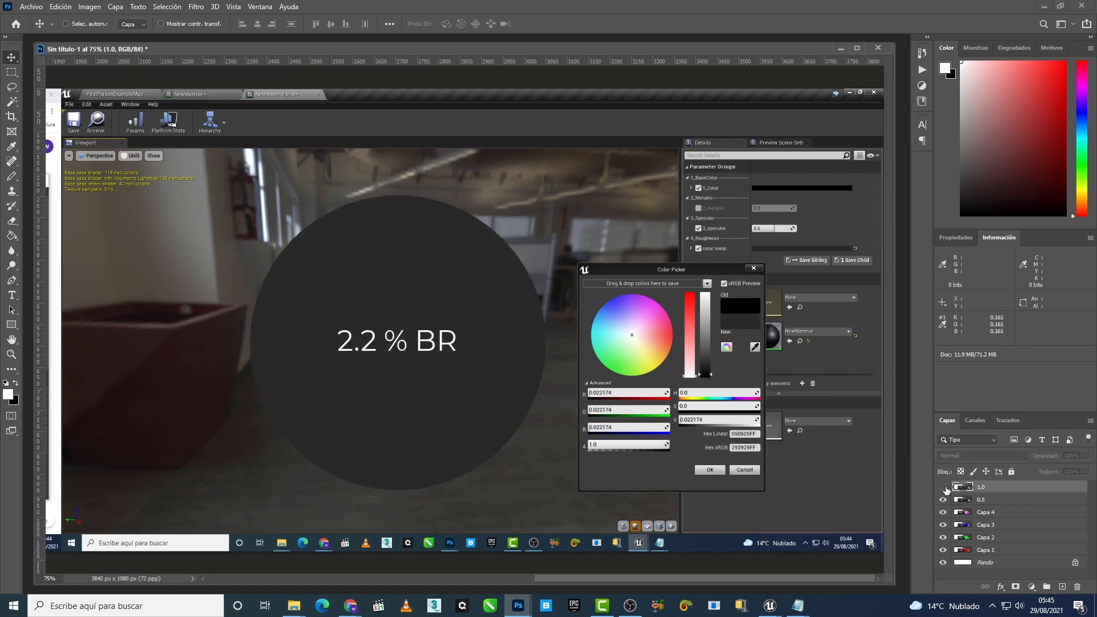
pyautogui.click(944, 488)
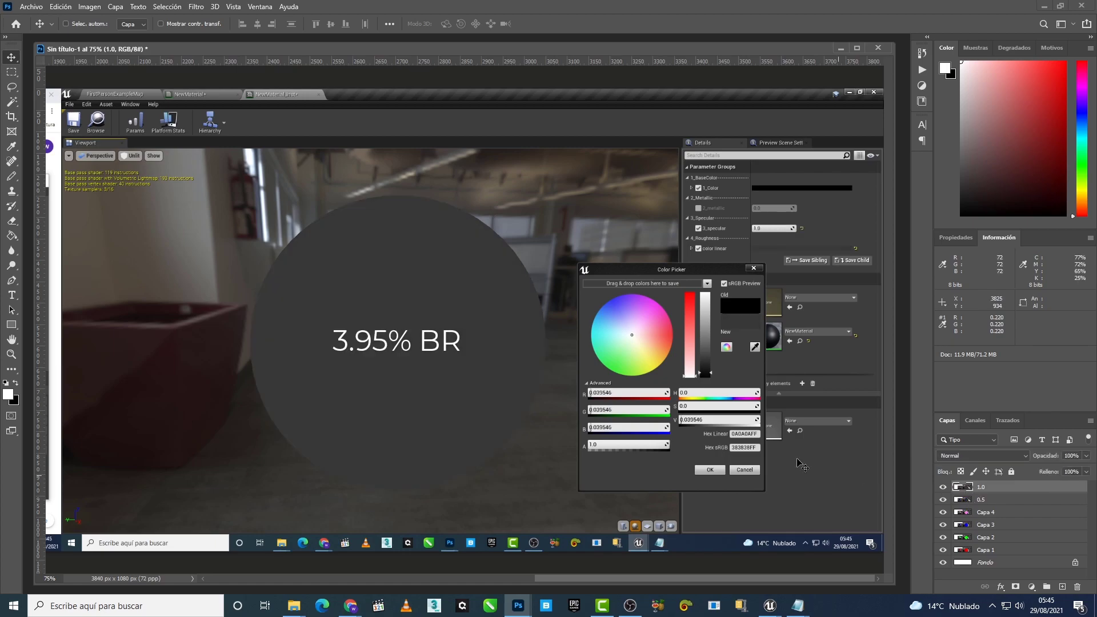
pyautogui.click(943, 489)
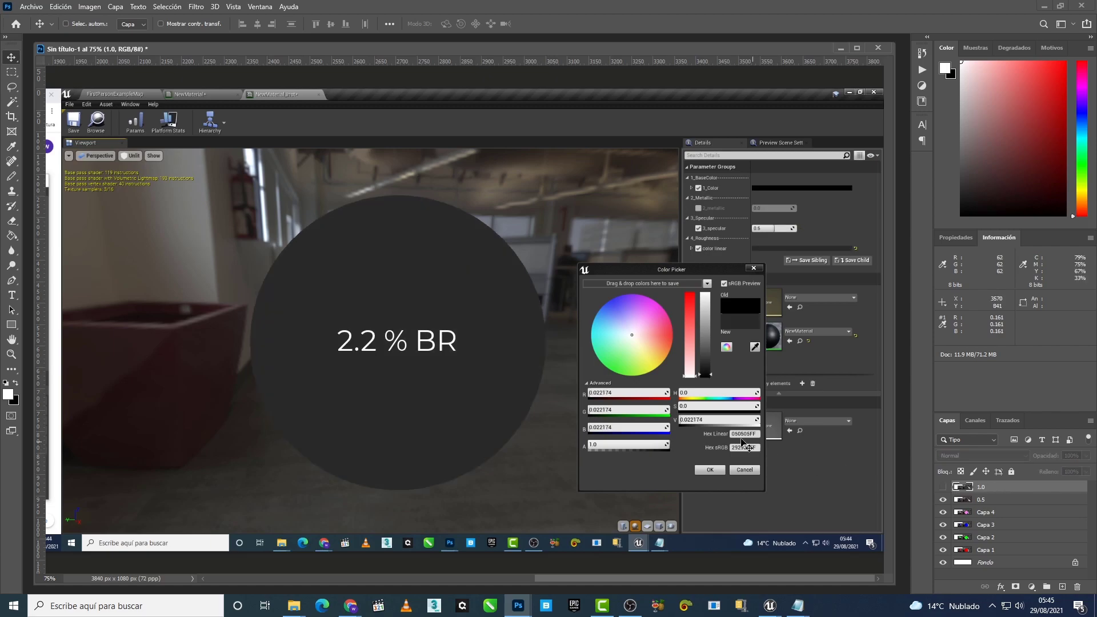
pyautogui.click(943, 489)
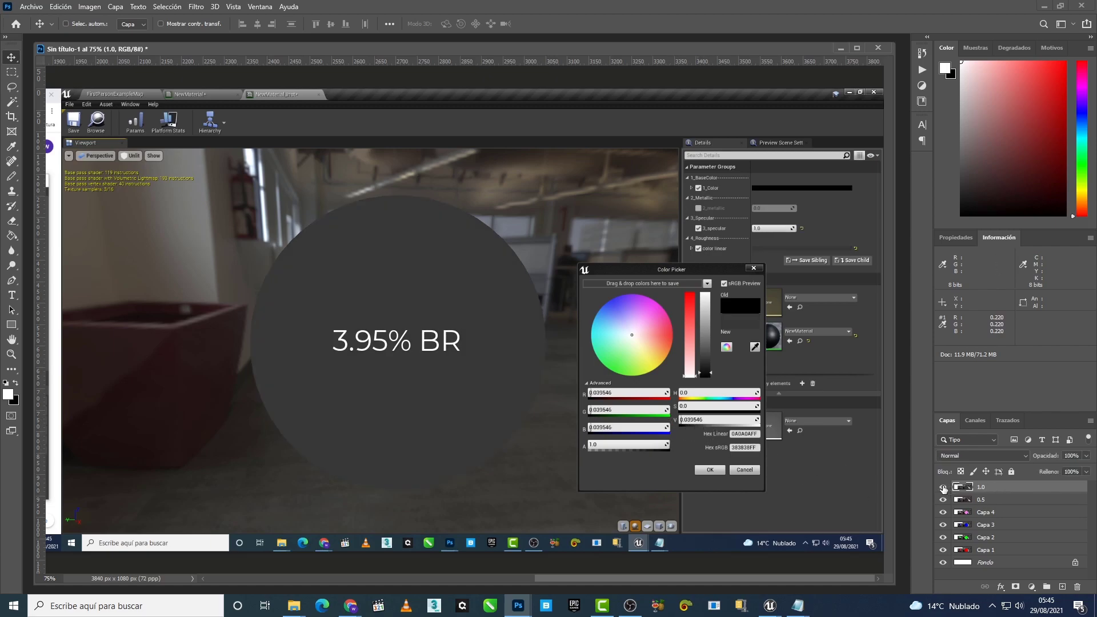
pyautogui.moveTo(769, 606)
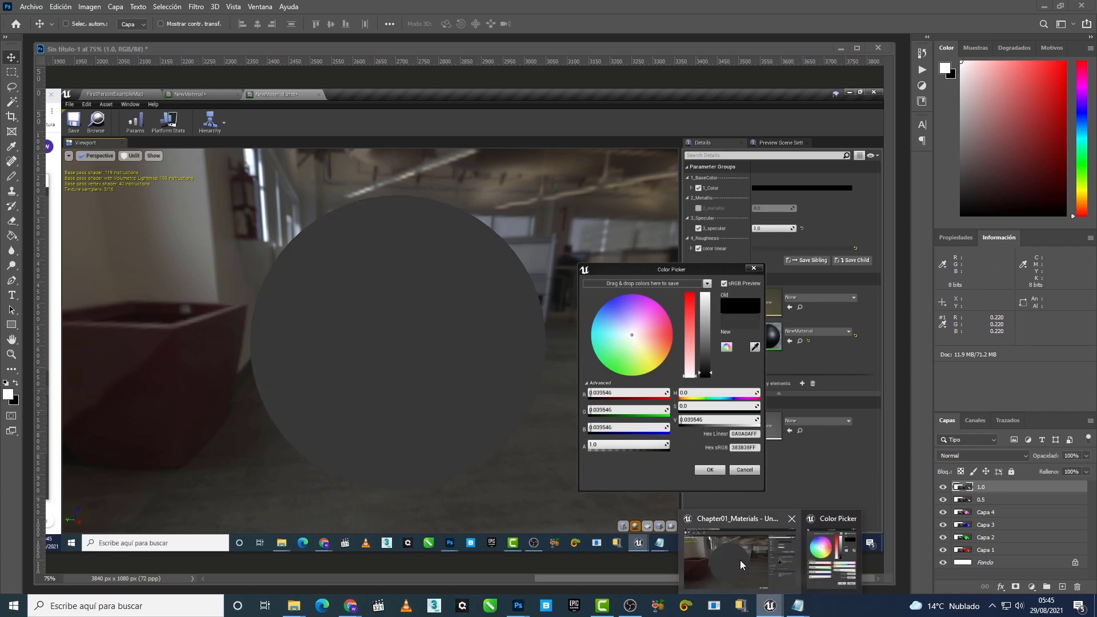
pyautogui.click(739, 560)
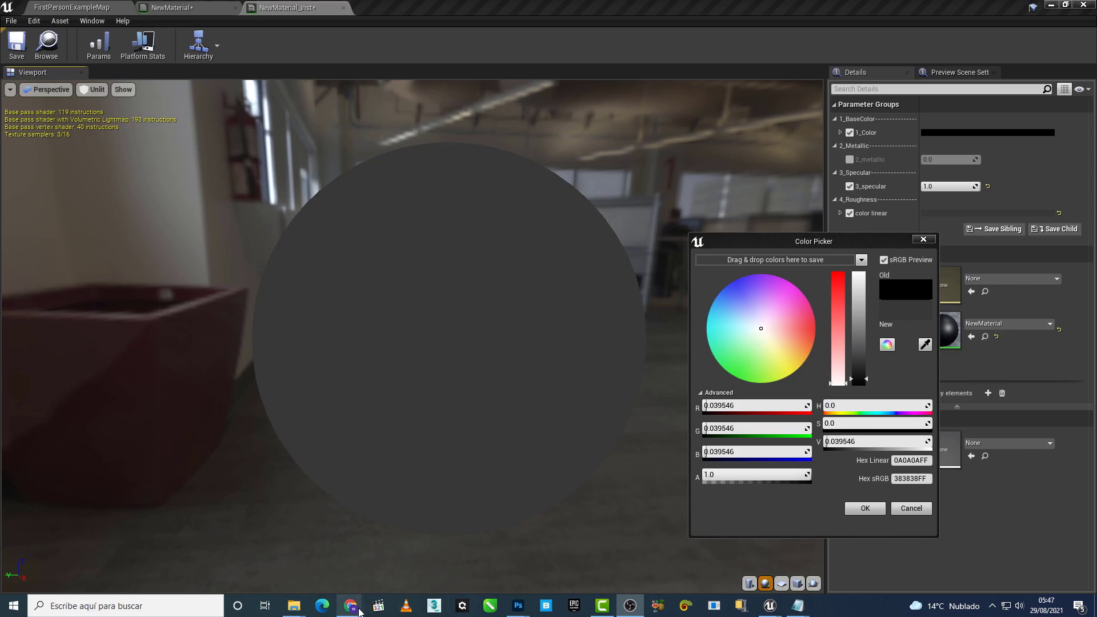
# Step: Show the HyperPhysics reflection coefficient page in a smaller browser window
pyautogui.moveTo(358, 610)
pyautogui.click(395, 577)
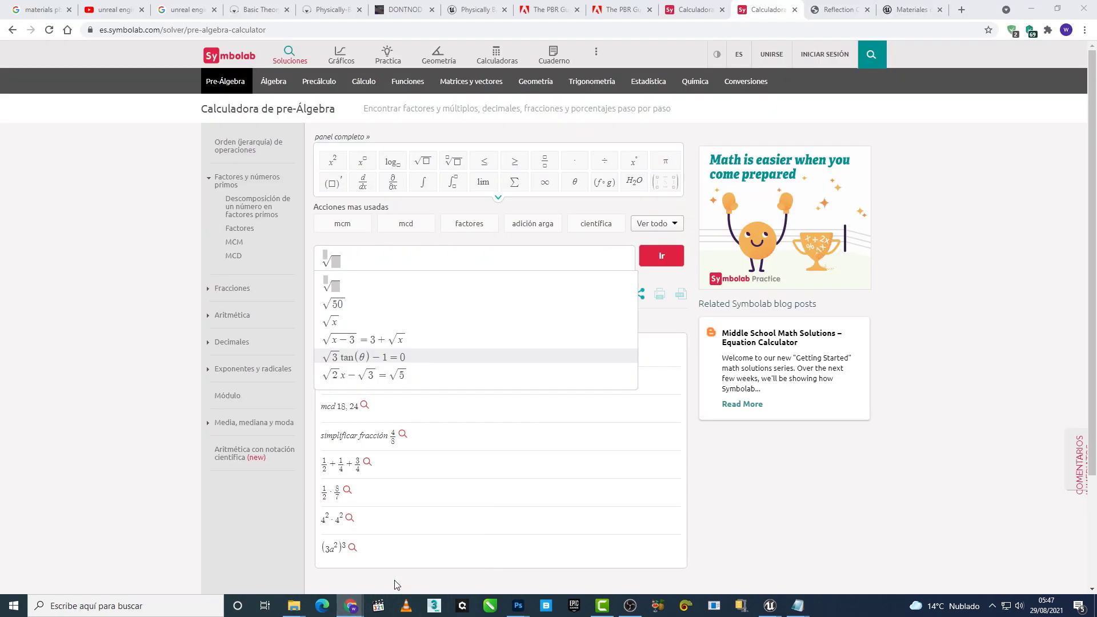
pyautogui.click(830, 8)
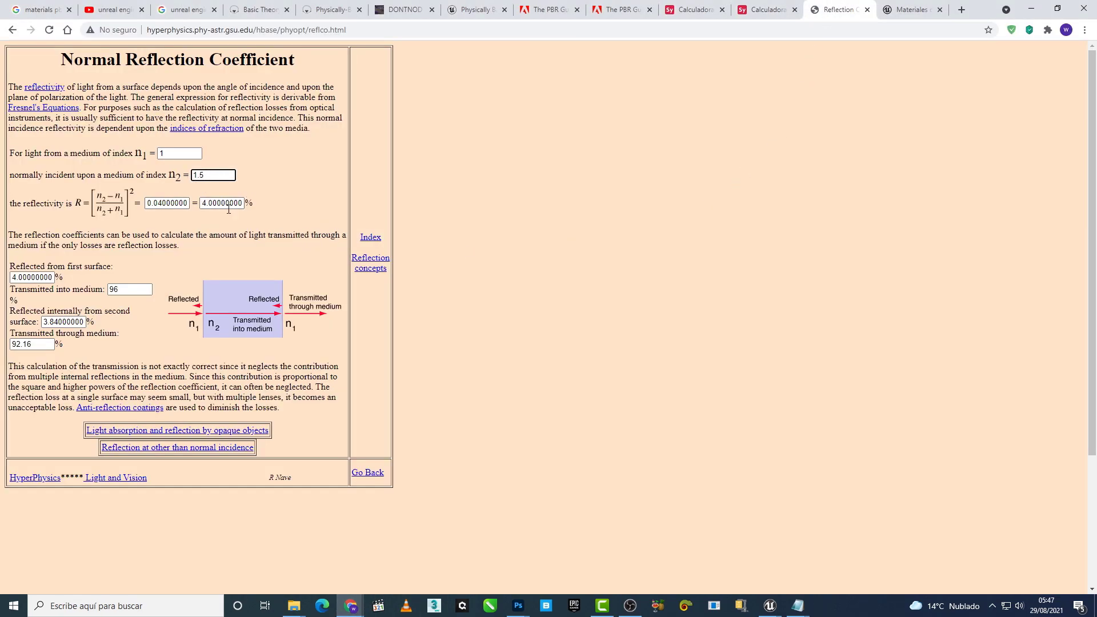
pyautogui.moveTo(985, 10); pyautogui.dragTo(447, 23)
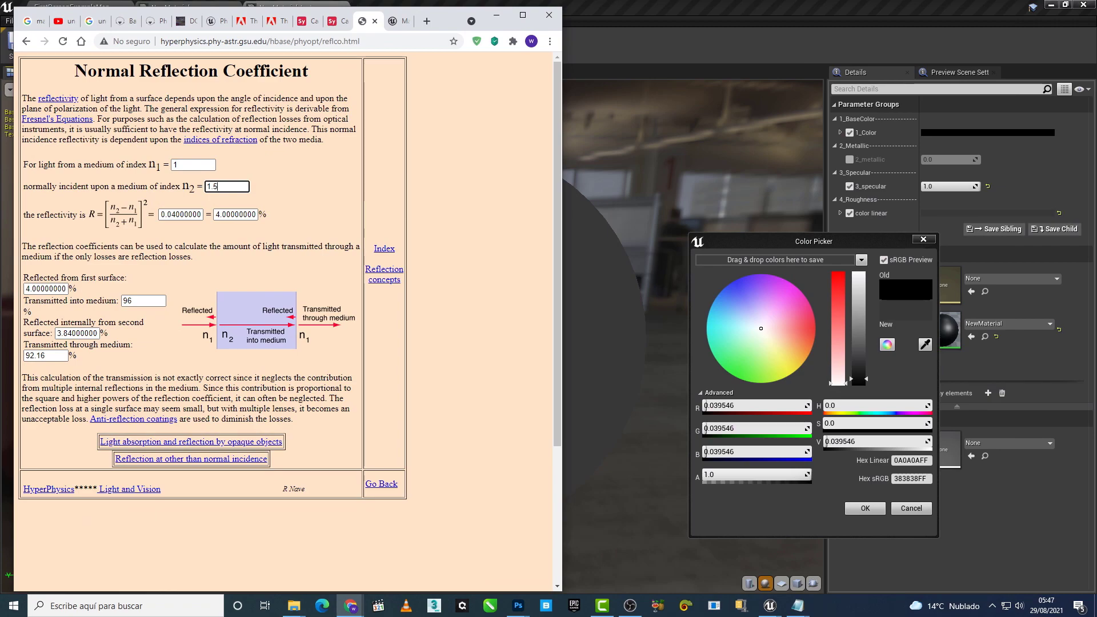
# Step: Change the n2 refractive index from 1.5 to 1.49641 and recalculate
pyautogui.moveTo(197, 178); pyautogui.dragTo(239, 175)
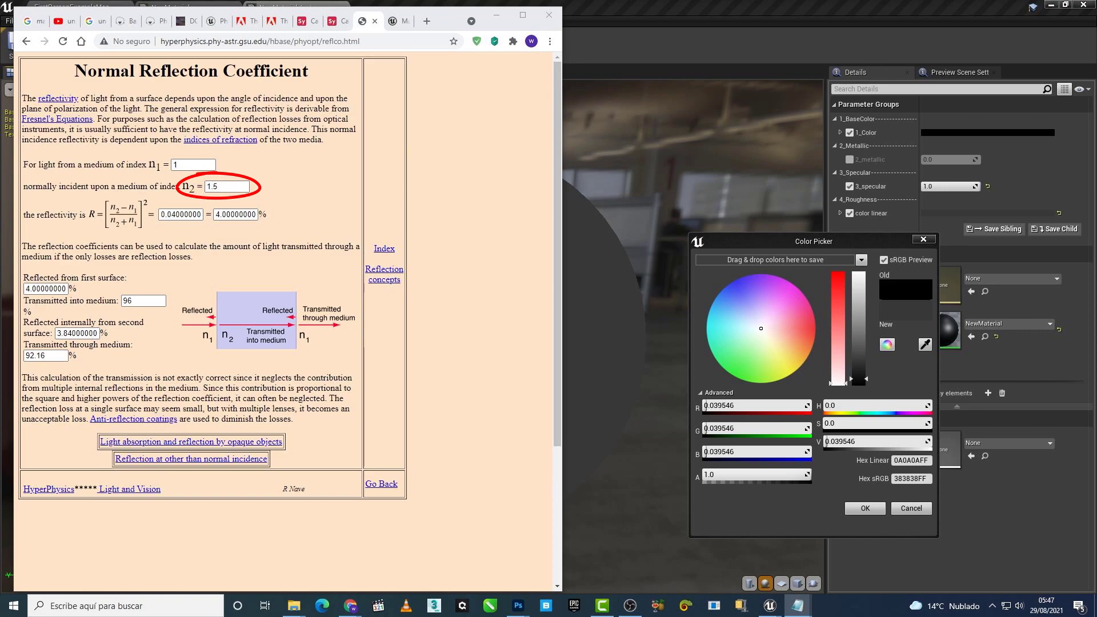
pyautogui.click(206, 188)
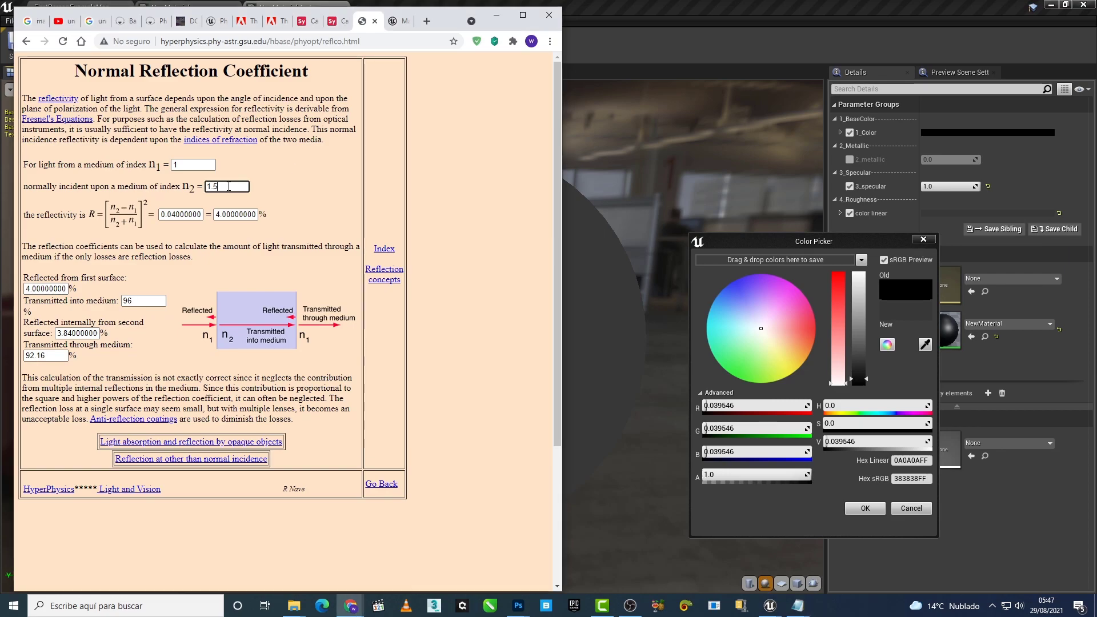
pyautogui.doubleClick(207, 188)
pyautogui.write('1.49641')
pyautogui.press('Return')
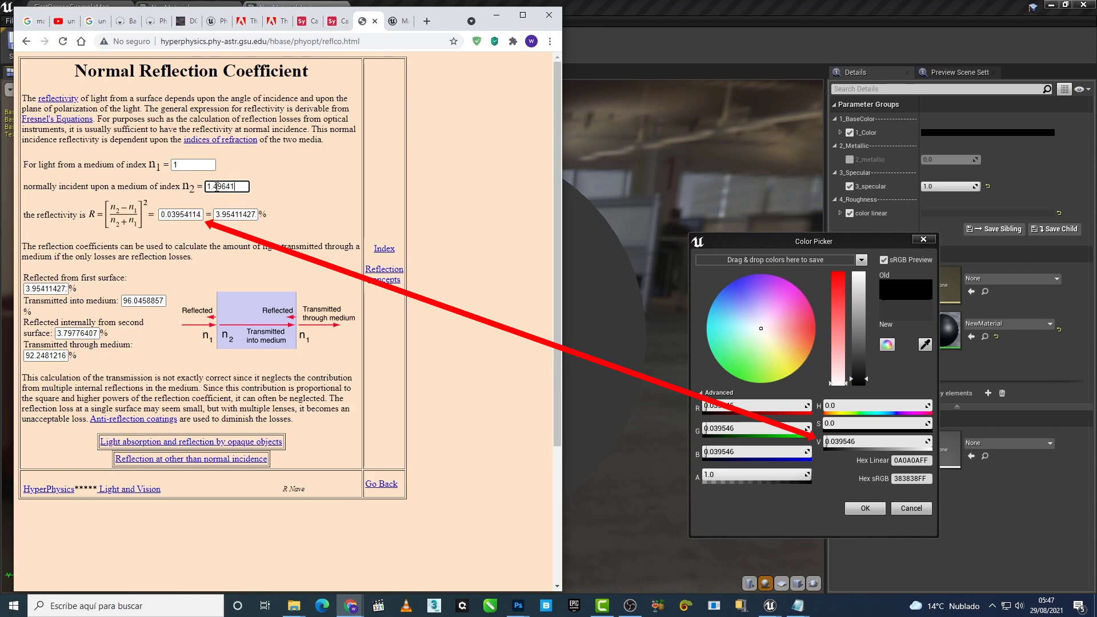
# Step: Copy the reflectivity's leading digits 0.0395
pyautogui.click(163, 216)
pyautogui.moveTo(163, 214); pyautogui.dragTo(184, 215)
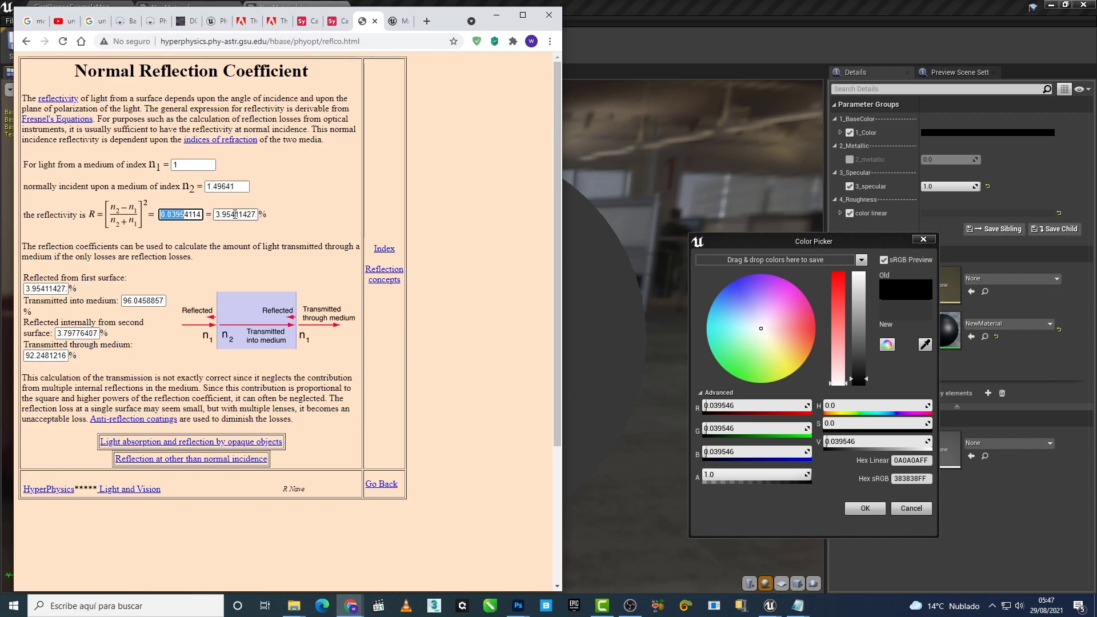
pyautogui.click(217, 214)
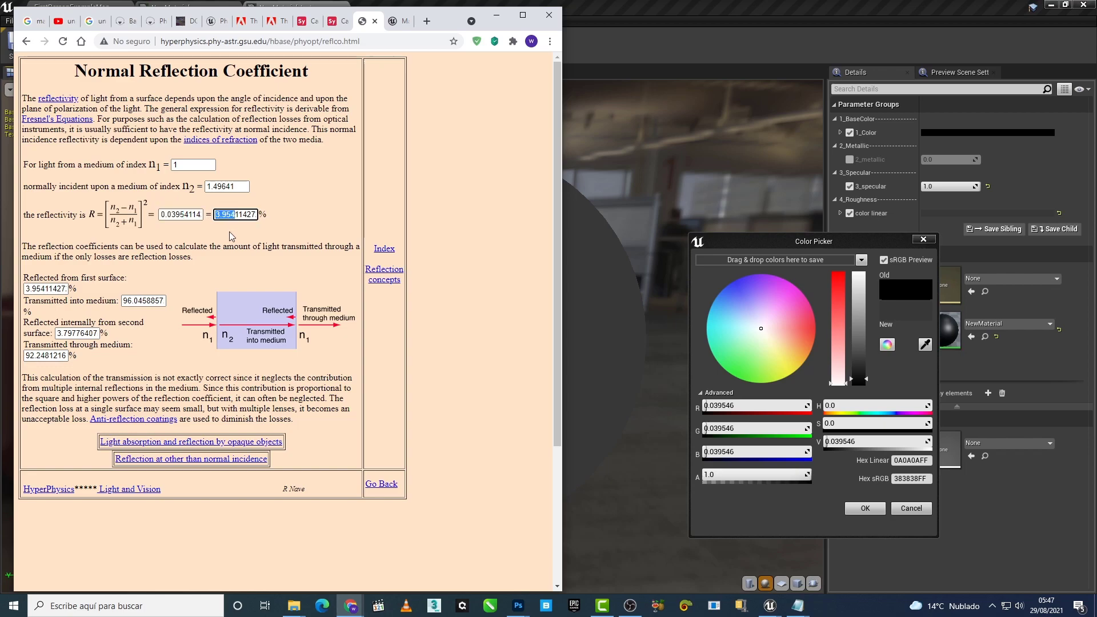
pyautogui.click(162, 214)
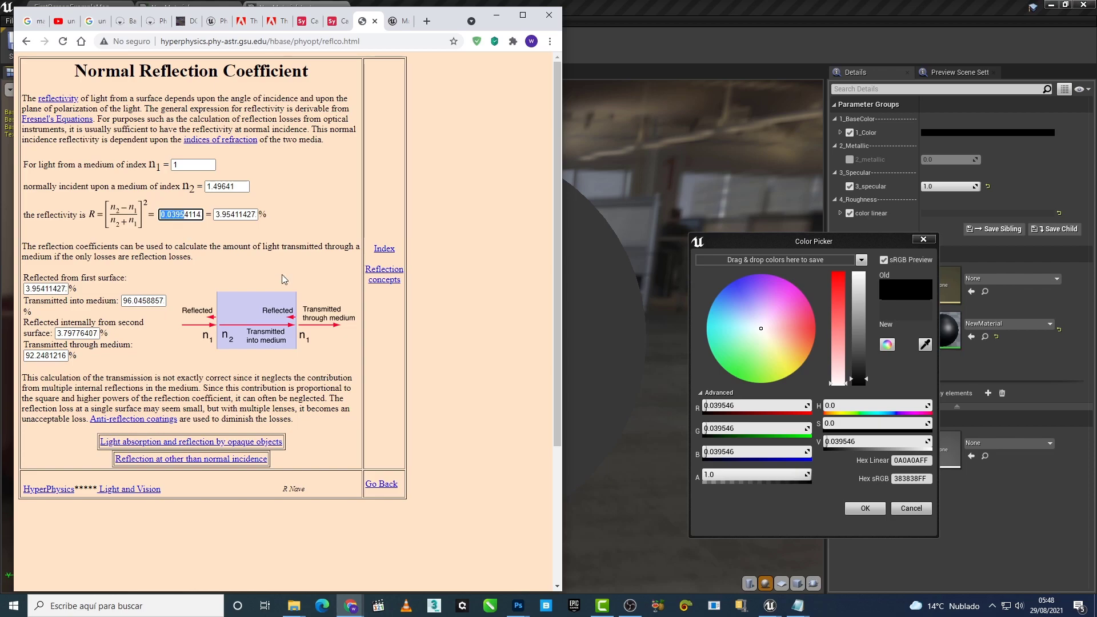
pyautogui.rightClick(175, 217)
pyautogui.click(201, 255)
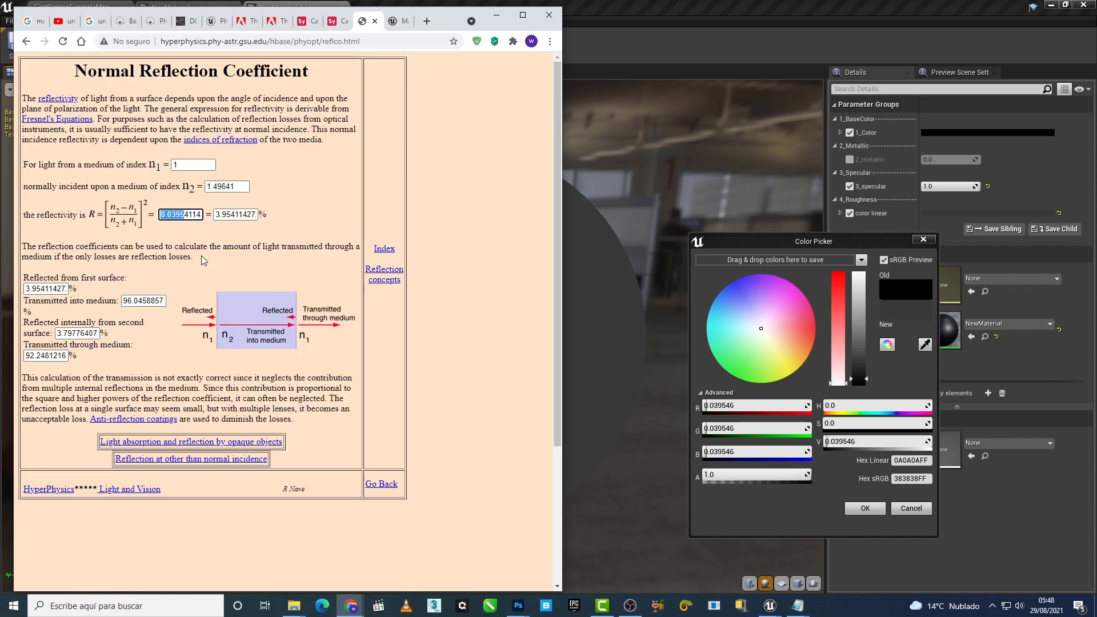
# Step: Compute the 2.2 root of 0.0395 in Symbolab, getting 0.23019
pyautogui.click(342, 22)
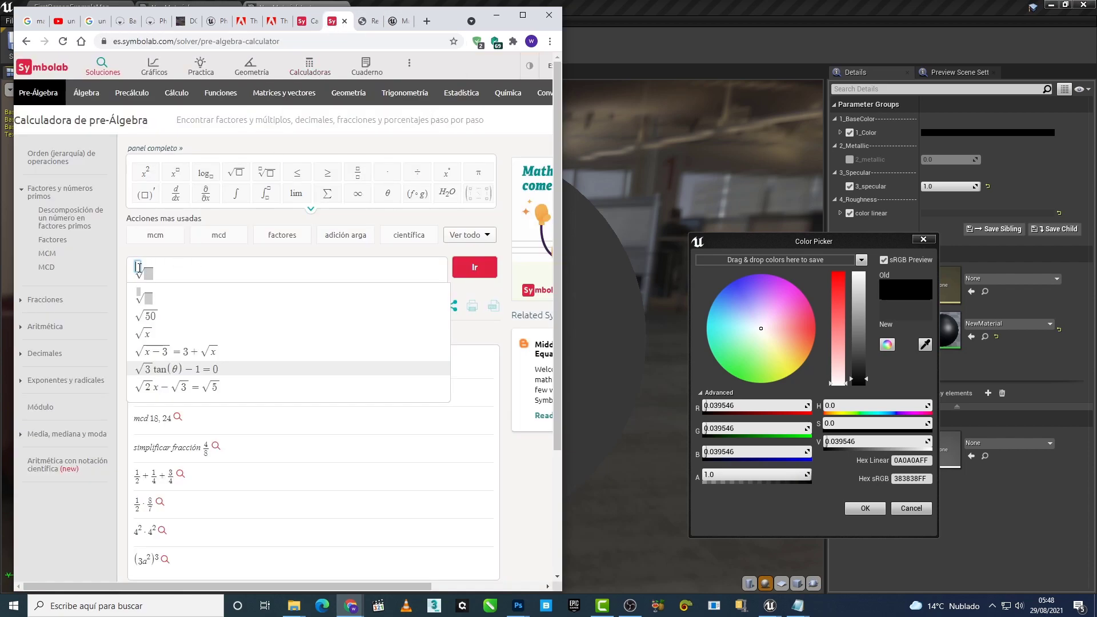
pyautogui.write('2.2')
pyautogui.click(156, 275)
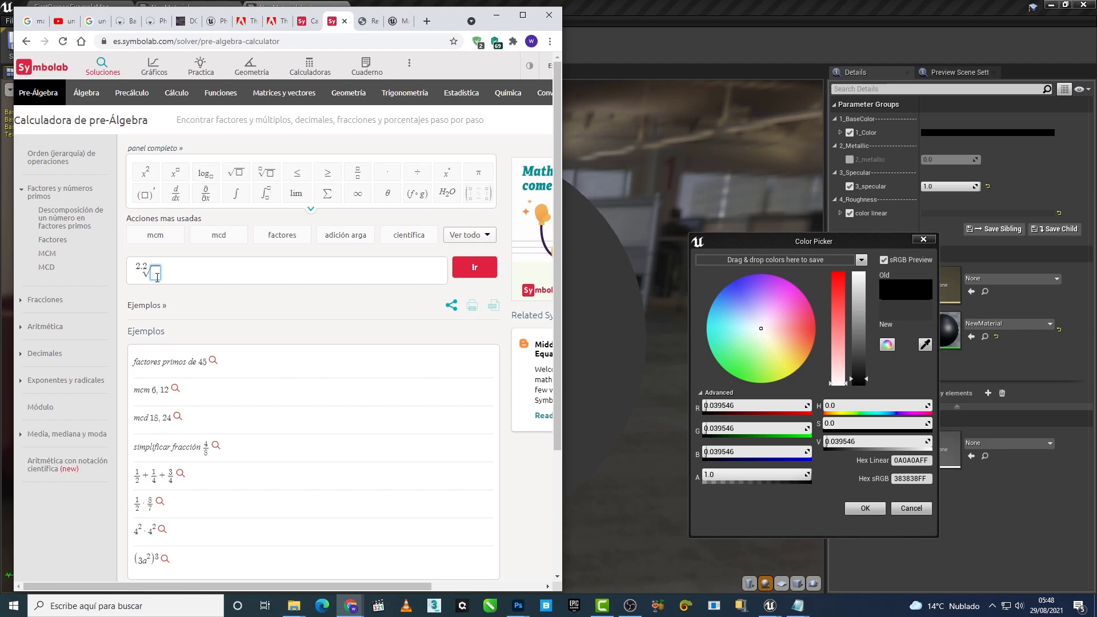
pyautogui.hotkey('ctrl', 'v')
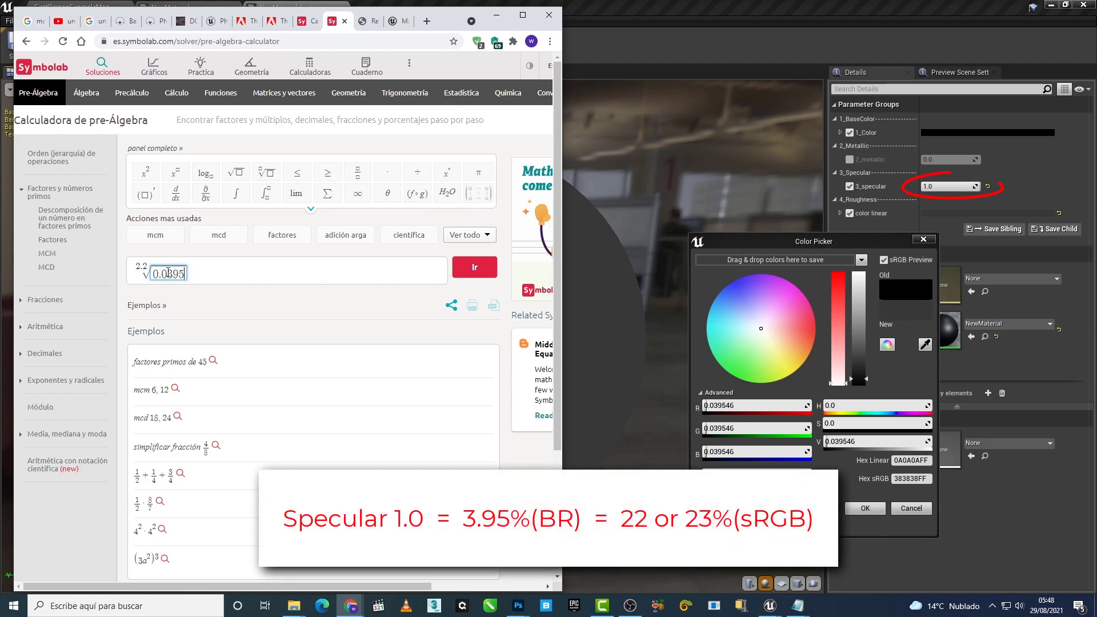
pyautogui.click(458, 277)
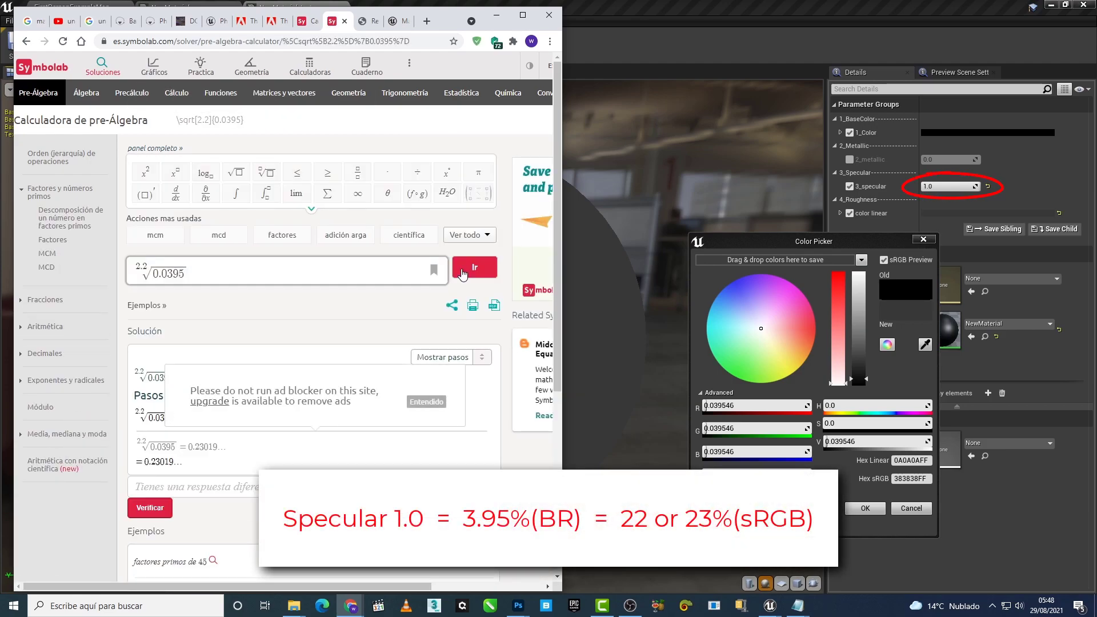
pyautogui.click(430, 406)
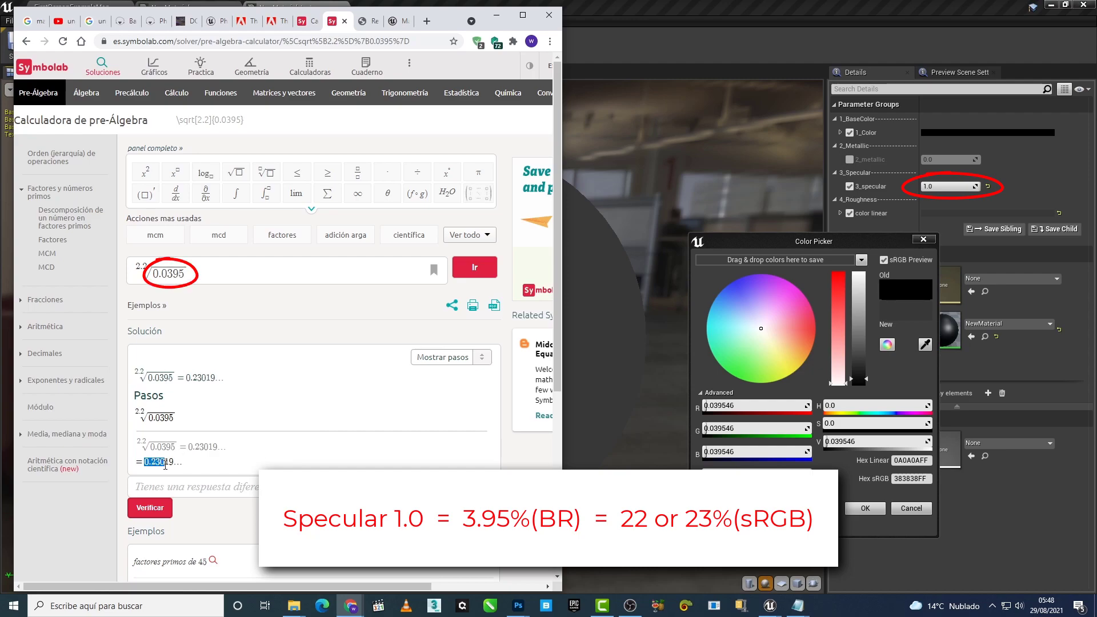
# Step: Highlight the 0.23 part of the result and return to Photoshop
pyautogui.moveTo(145, 462); pyautogui.dragTo(159, 462)
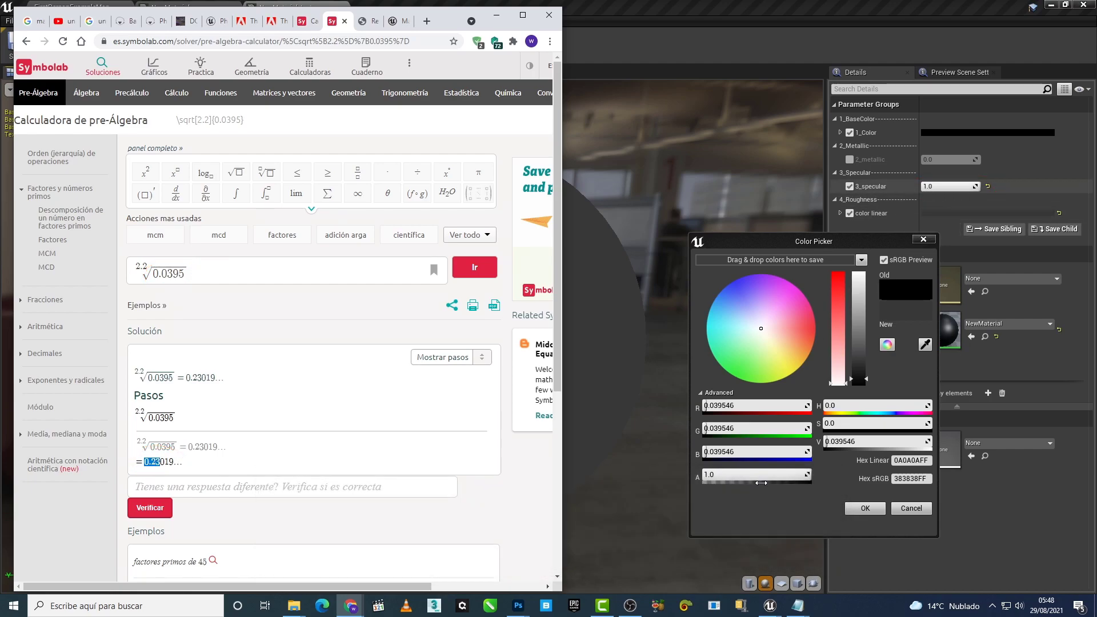
pyautogui.moveTo(518, 605)
pyautogui.click(479, 573)
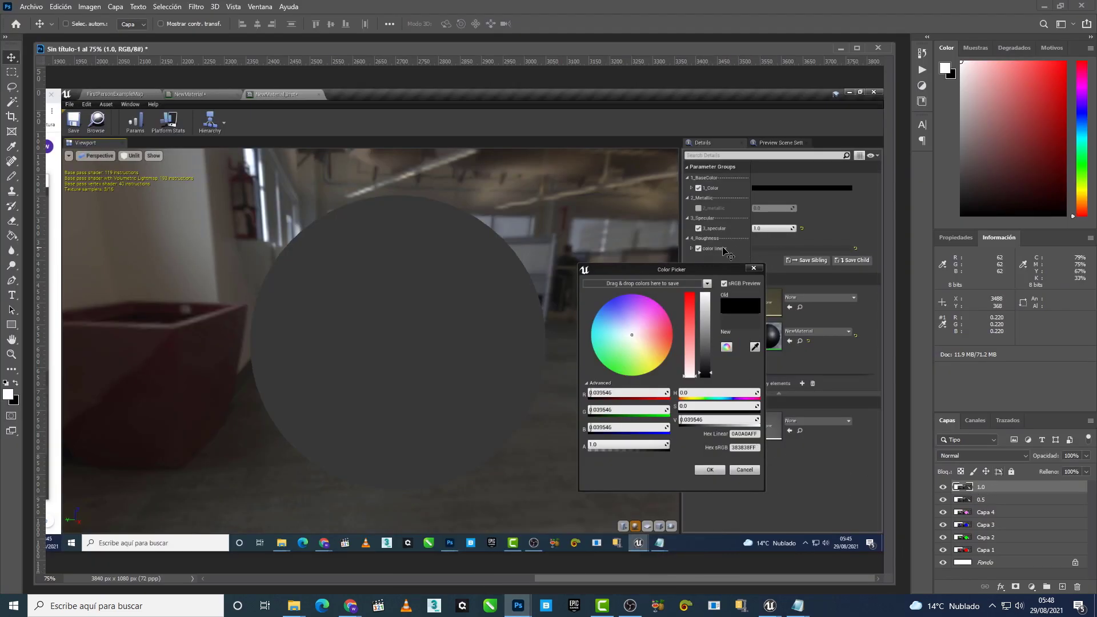
# Step: Sample the circle's grey as #383838 in the foreground picker, then move and minimise the Symbolab window
pyautogui.click(8, 393)
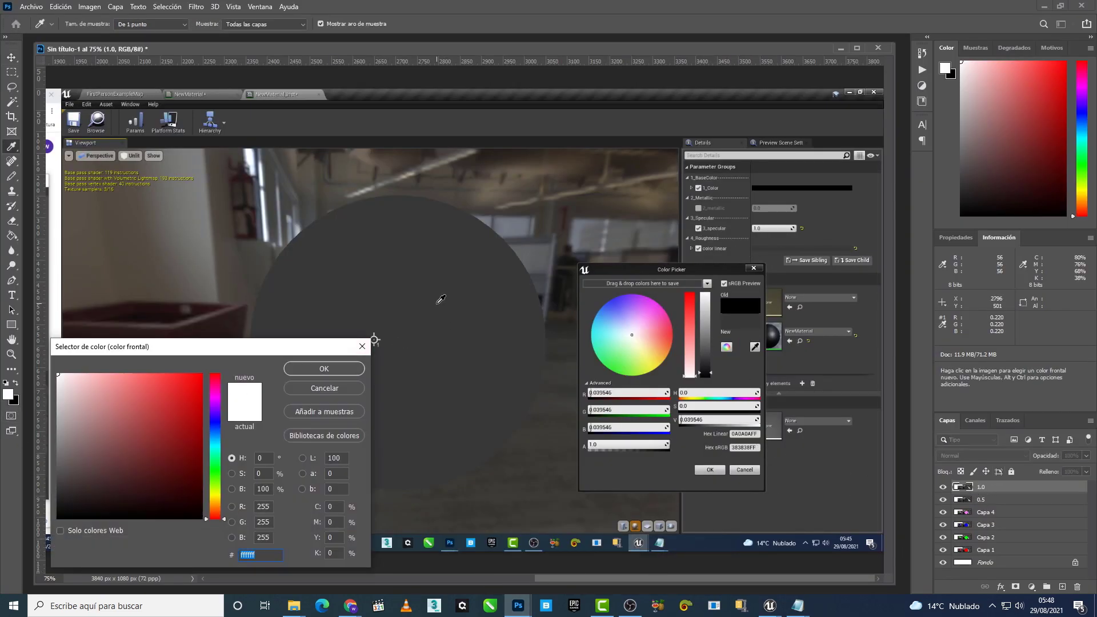
pyautogui.click(440, 300)
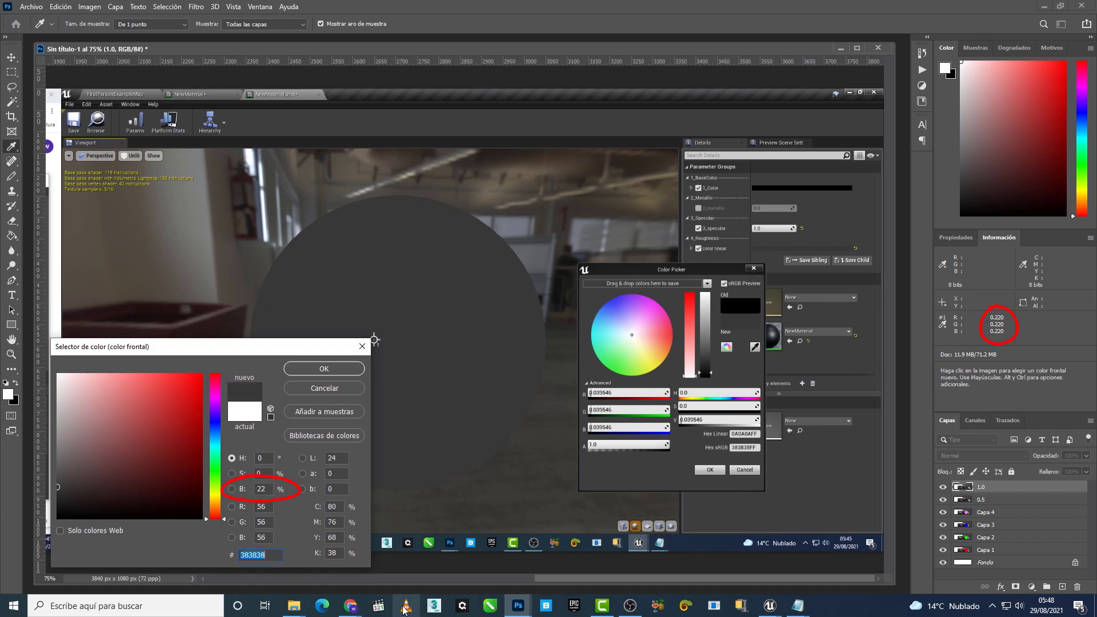
pyautogui.moveTo(350, 606)
pyautogui.click(390, 589)
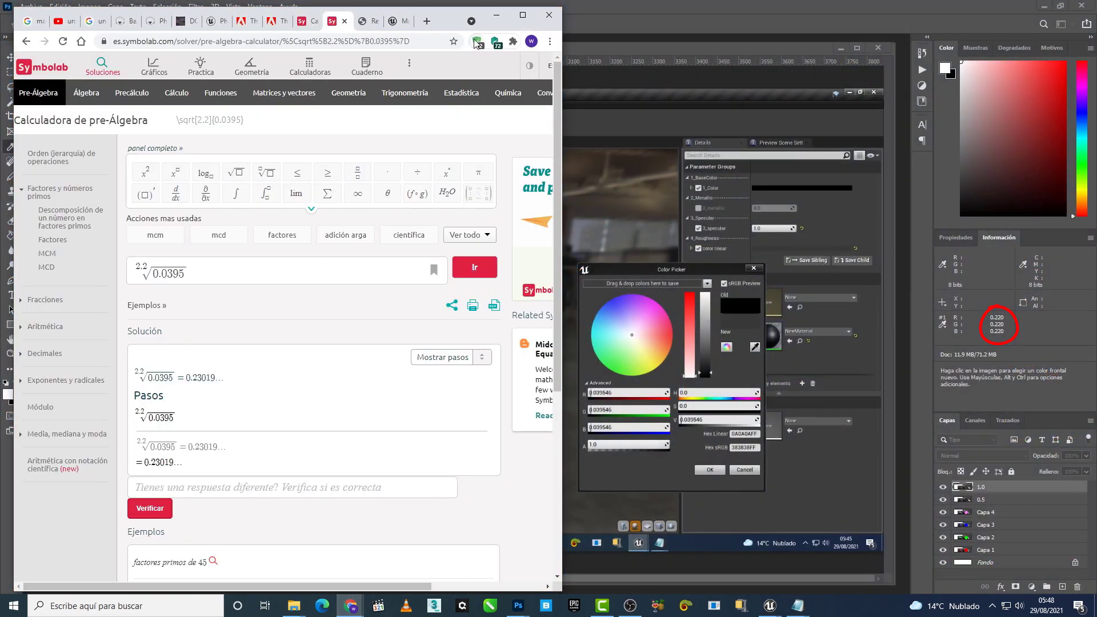
pyautogui.moveTo(440, 24); pyautogui.dragTo(848, 24)
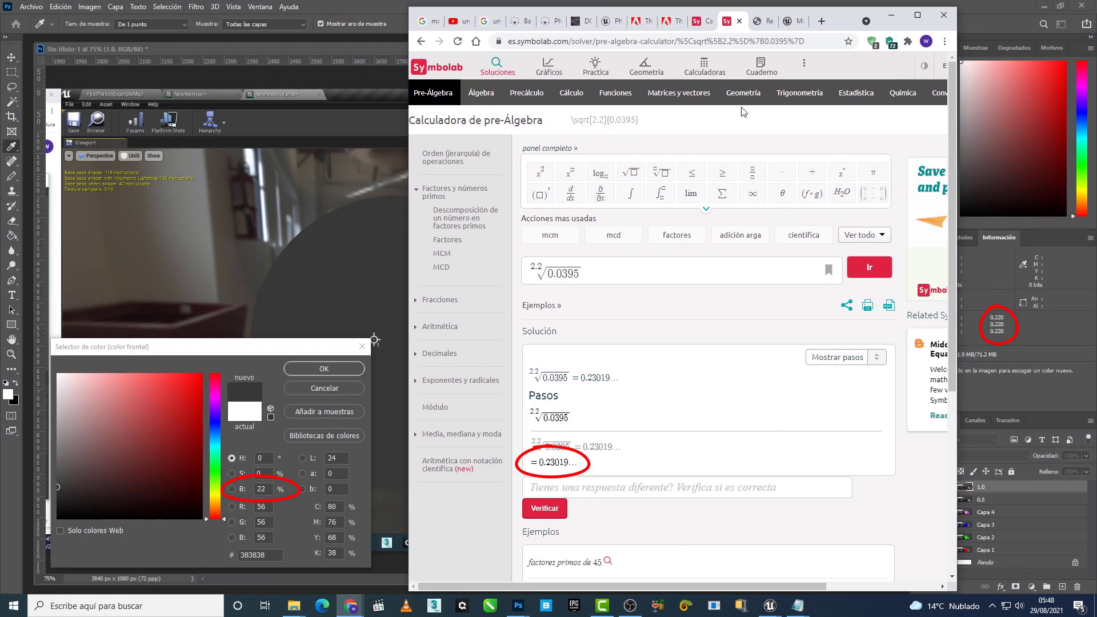
pyautogui.moveTo(844, 23); pyautogui.dragTo(838, 23)
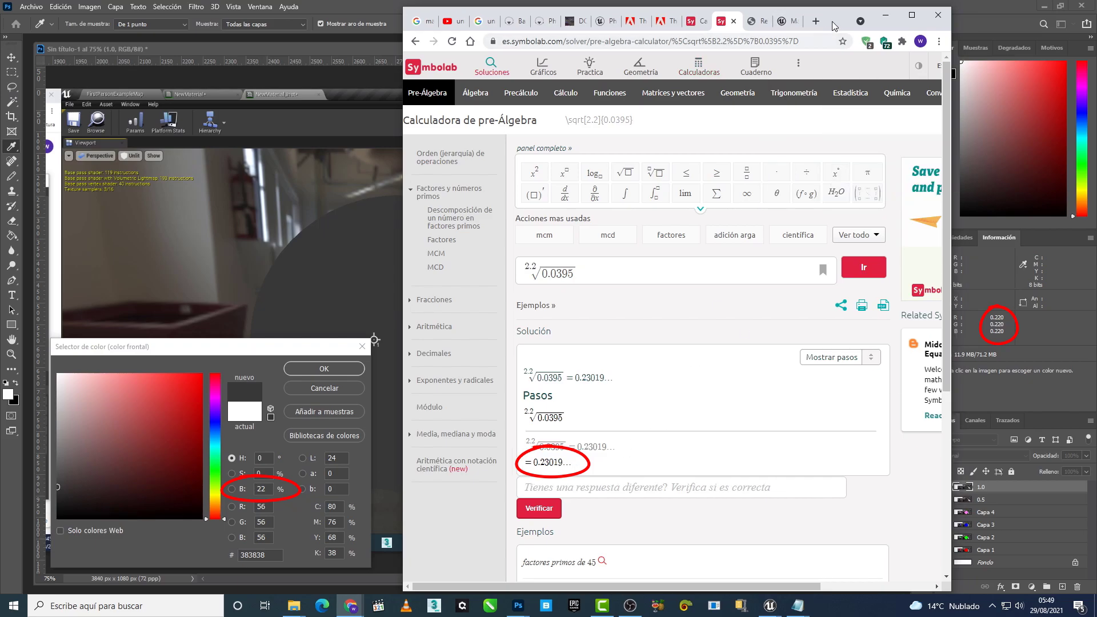
pyautogui.click(886, 15)
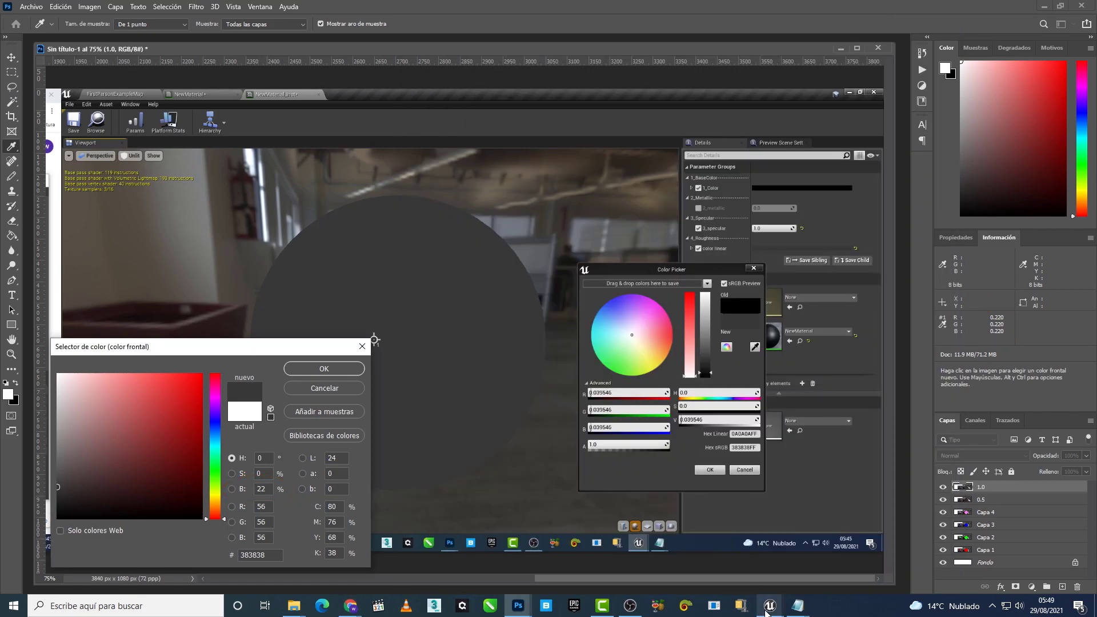
# Step: Reset 3_specular to 0.5 and sample the darker sphere, reading 0.022174 linear
pyautogui.moveTo(769, 605)
pyautogui.click(821, 566)
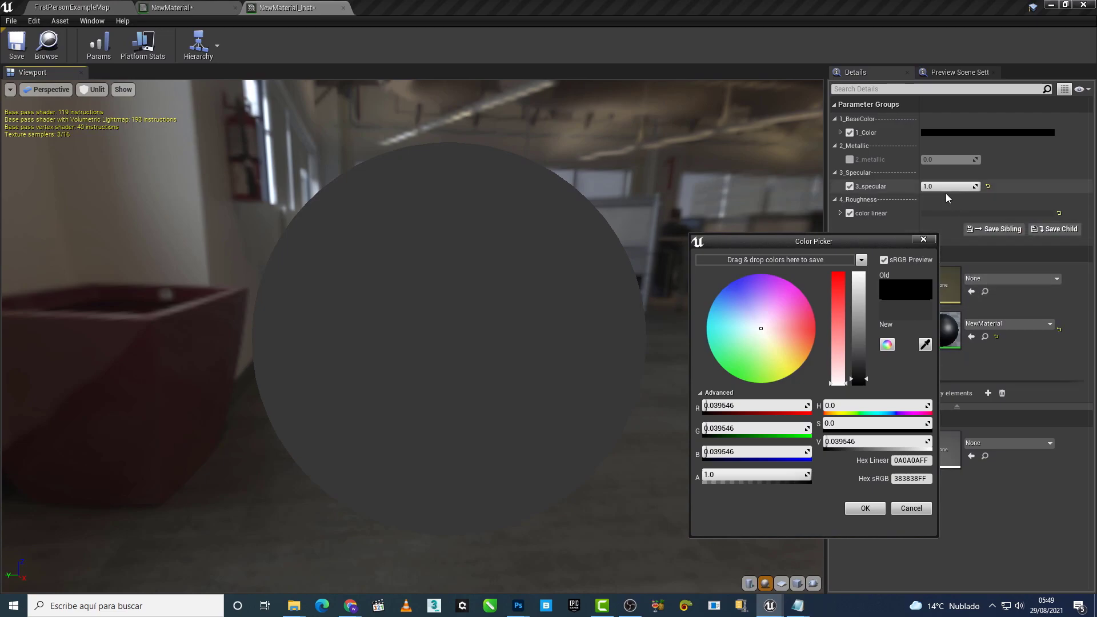
pyautogui.click(987, 187)
pyautogui.click(925, 344)
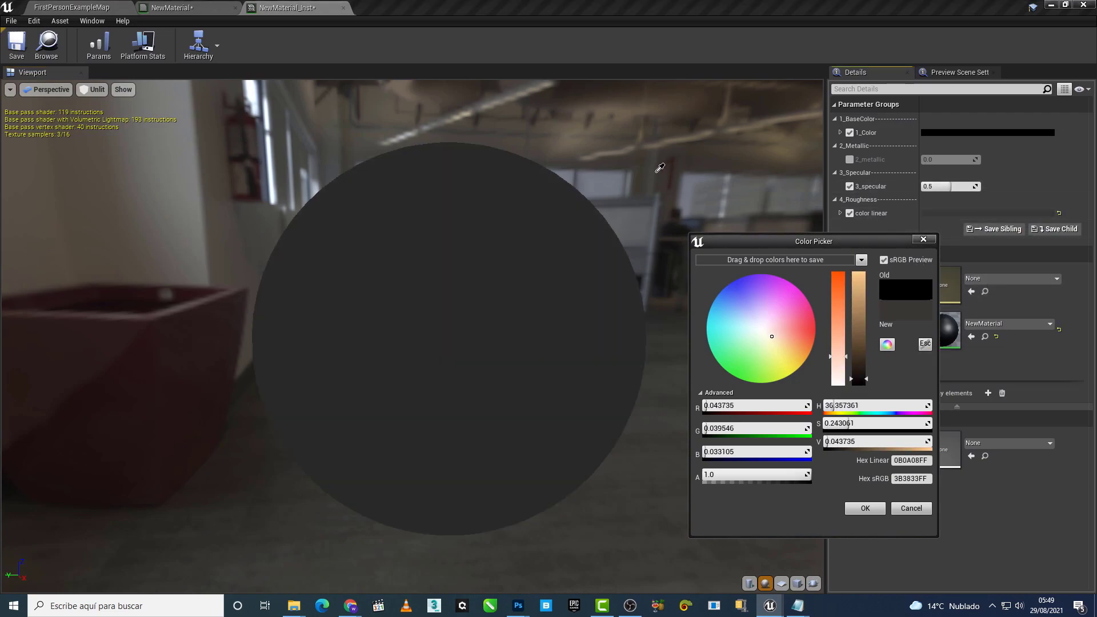
pyautogui.click(499, 322)
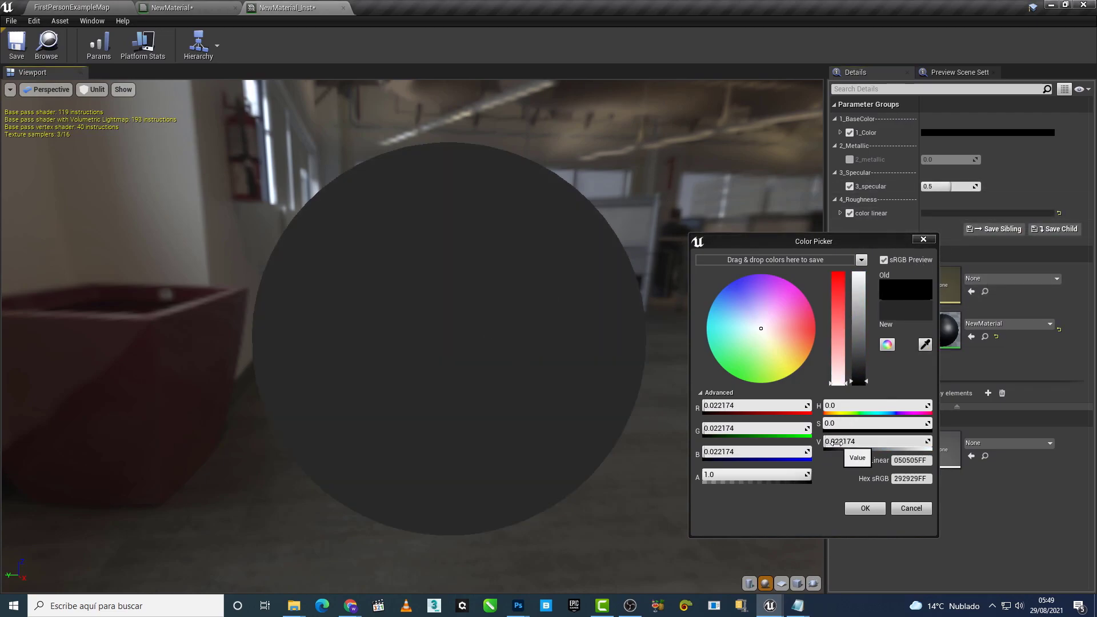
pyautogui.click(923, 240)
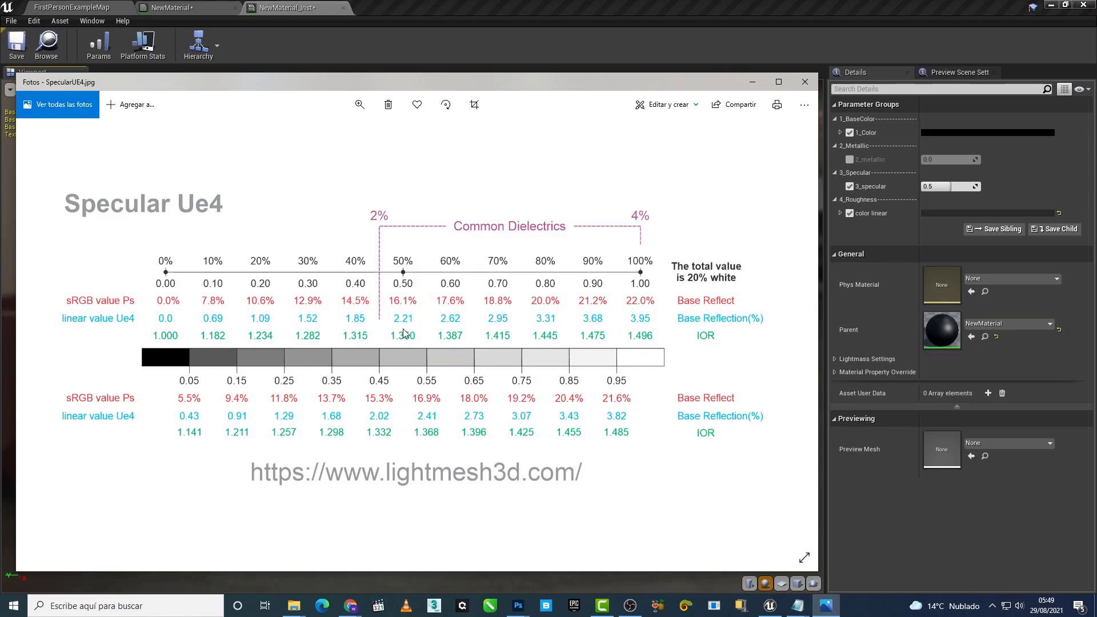
# Step: On the HyperPhysics reflection page, set n2 to 1.350
pyautogui.moveTo(350, 606)
pyautogui.click(421, 557)
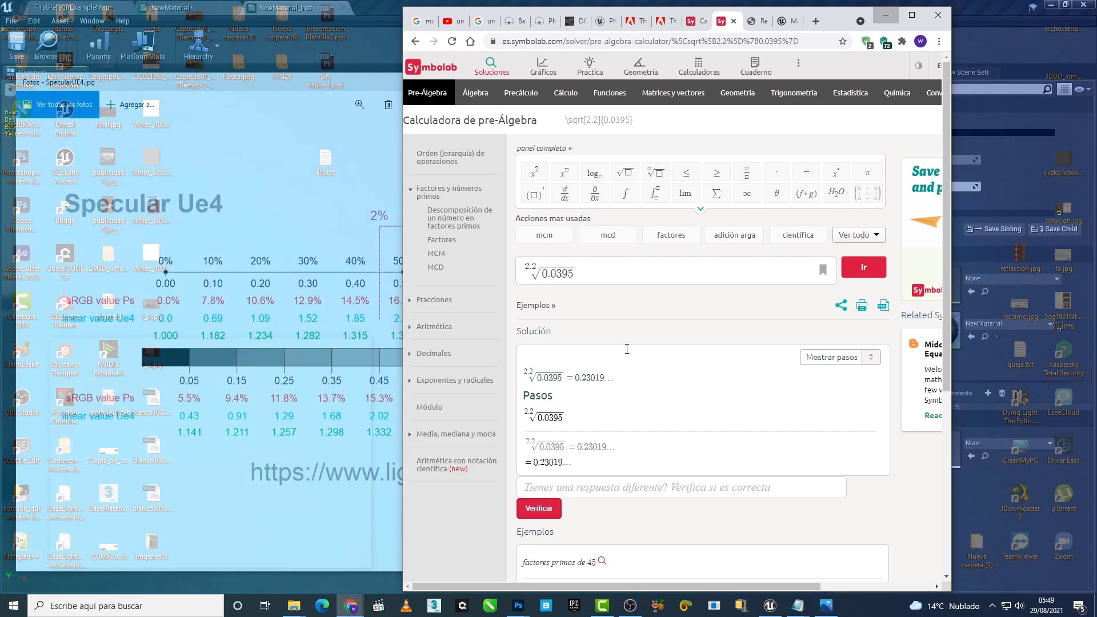
pyautogui.moveTo(841, 23); pyautogui.dragTo(870, 27)
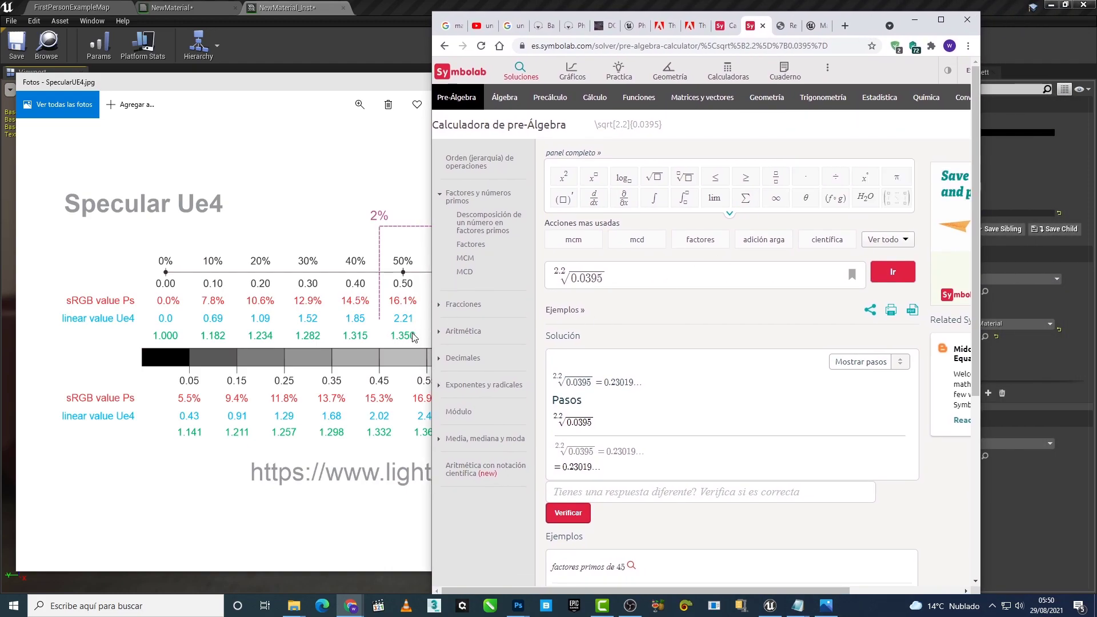
pyautogui.click(784, 26)
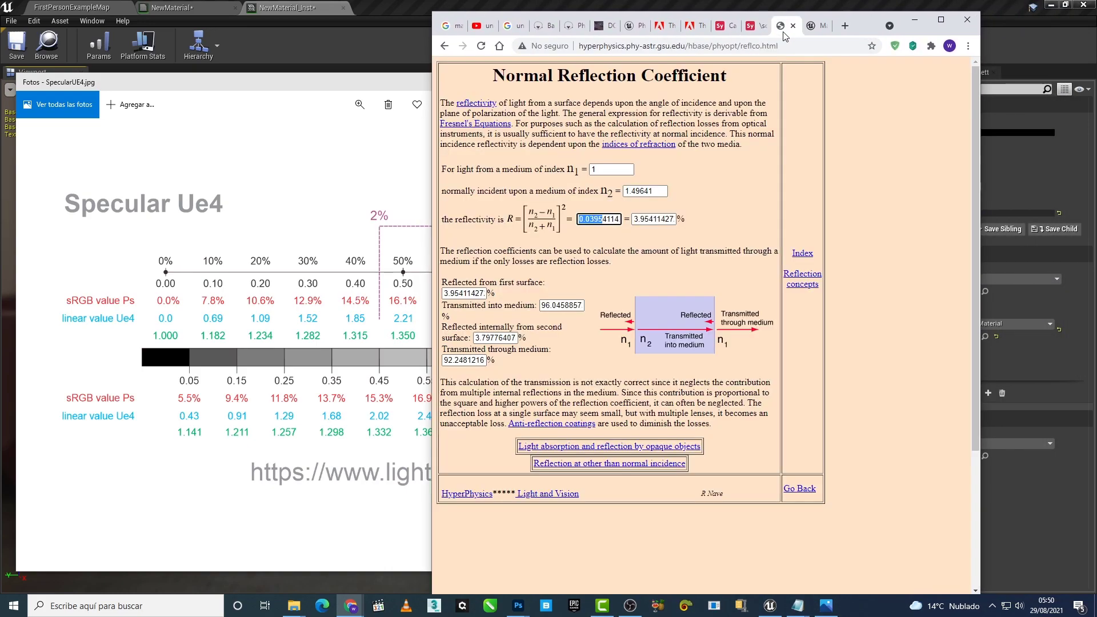
pyautogui.click(633, 191)
pyautogui.doubleClick(634, 191)
pyautogui.write('1.35')
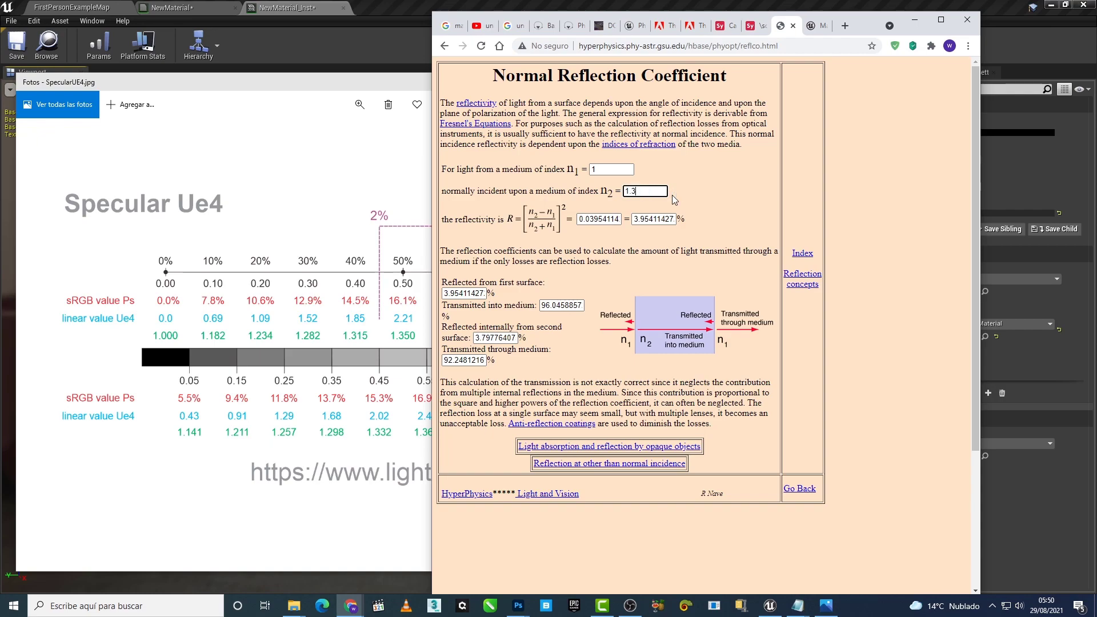
pyautogui.write('0')
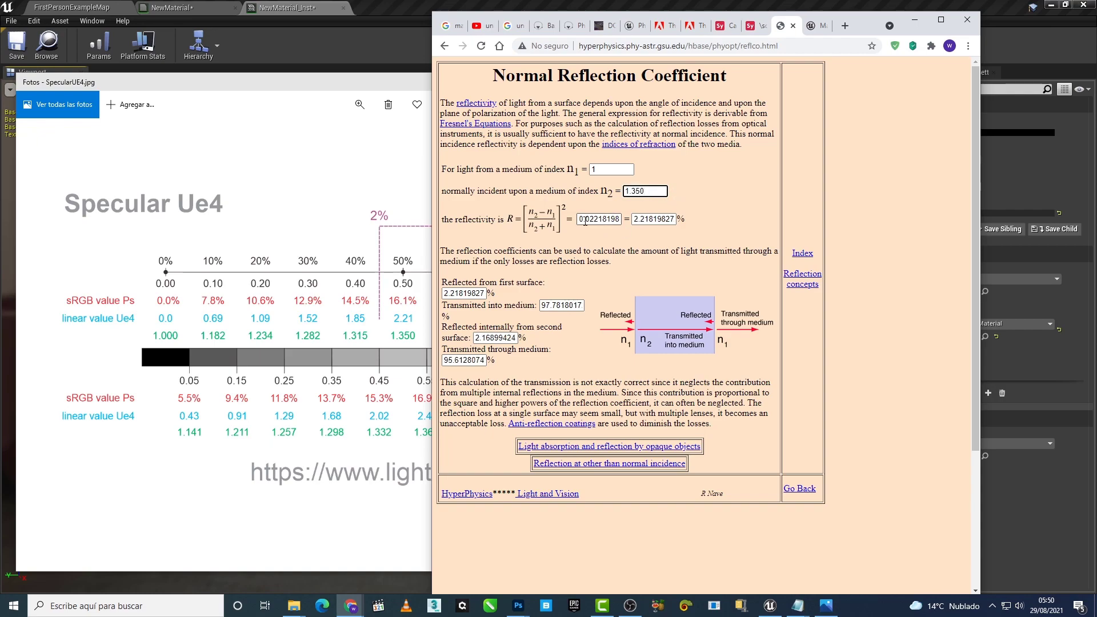
# Step: Copy the resulting reflectivity 0.0221 (about 2.22%)
pyautogui.moveTo(603, 220)
pyautogui.mouseDown()
pyautogui.moveTo(578, 220)
pyautogui.moveTo(652, 220)
pyautogui.mouseUp()
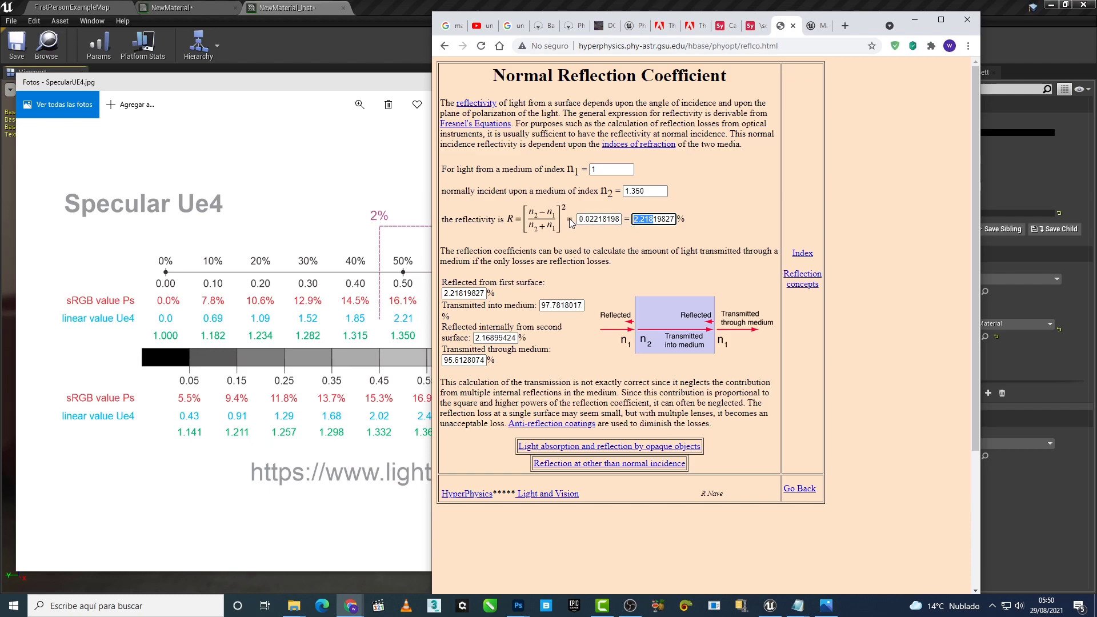
pyautogui.moveTo(580, 219); pyautogui.dragTo(601, 220)
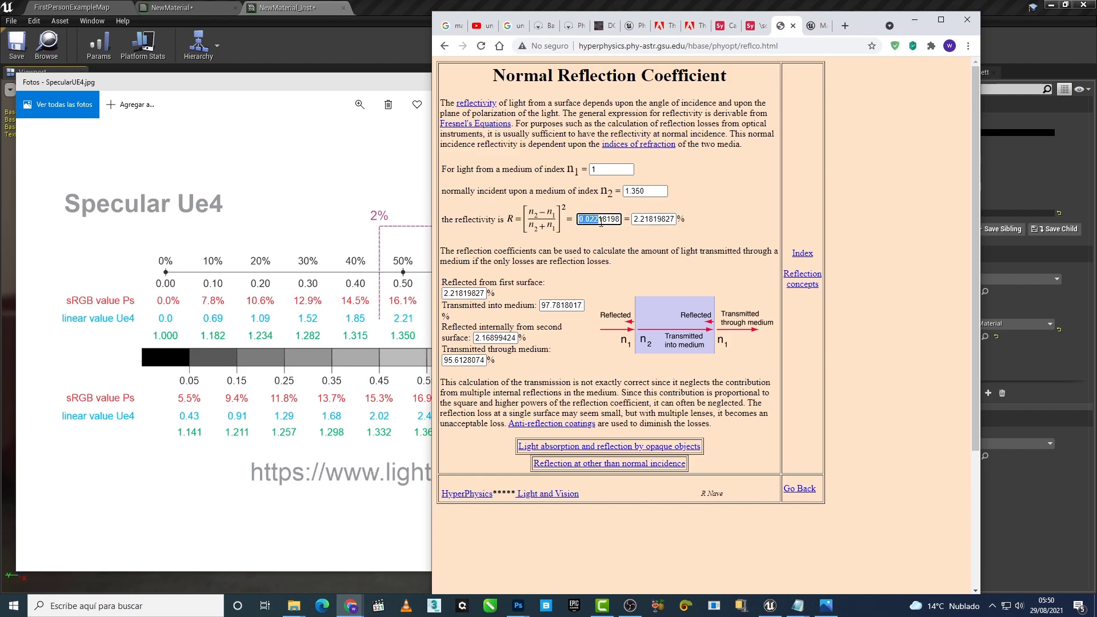
pyautogui.rightClick(600, 228)
pyautogui.click(623, 262)
pyautogui.click(754, 26)
# Step: Replace 0.0395 with 0.0221 under the 2.2 root and solve, getting 0.17678
pyautogui.doubleClick(607, 277)
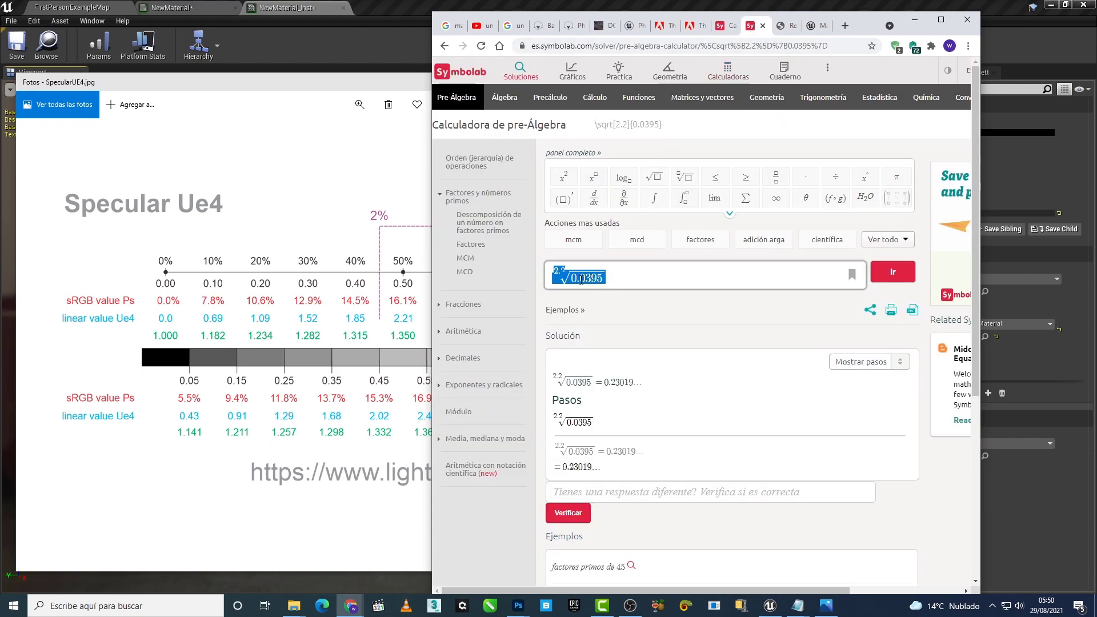
pyautogui.click(573, 278)
pyautogui.moveTo(573, 279); pyautogui.dragTo(604, 279)
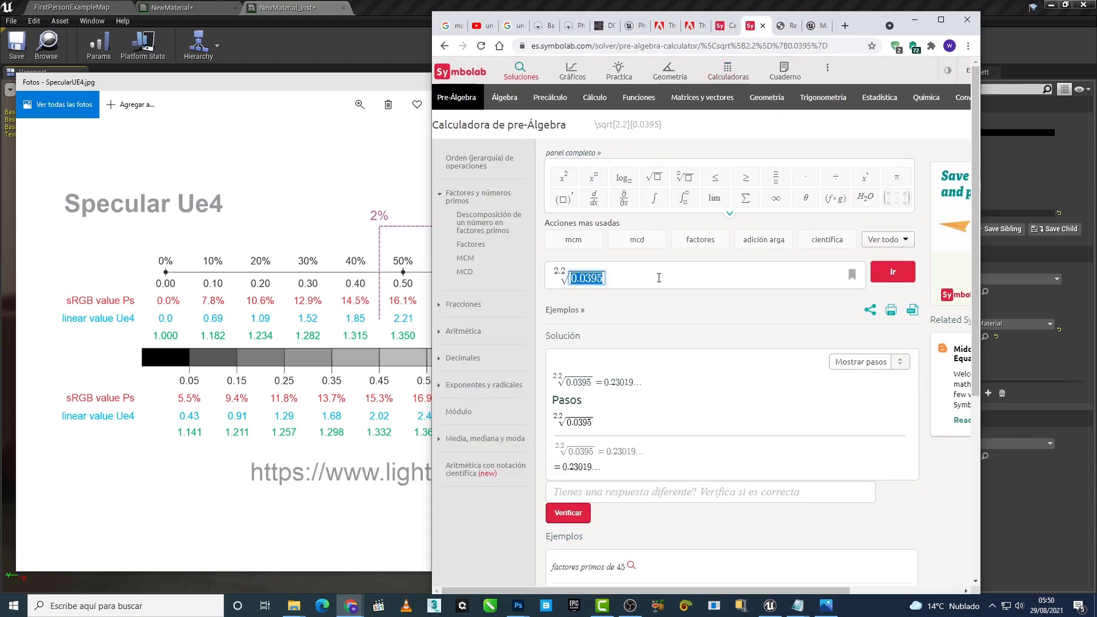
pyautogui.hotkey('ctrl', 'v')
pyautogui.click(893, 273)
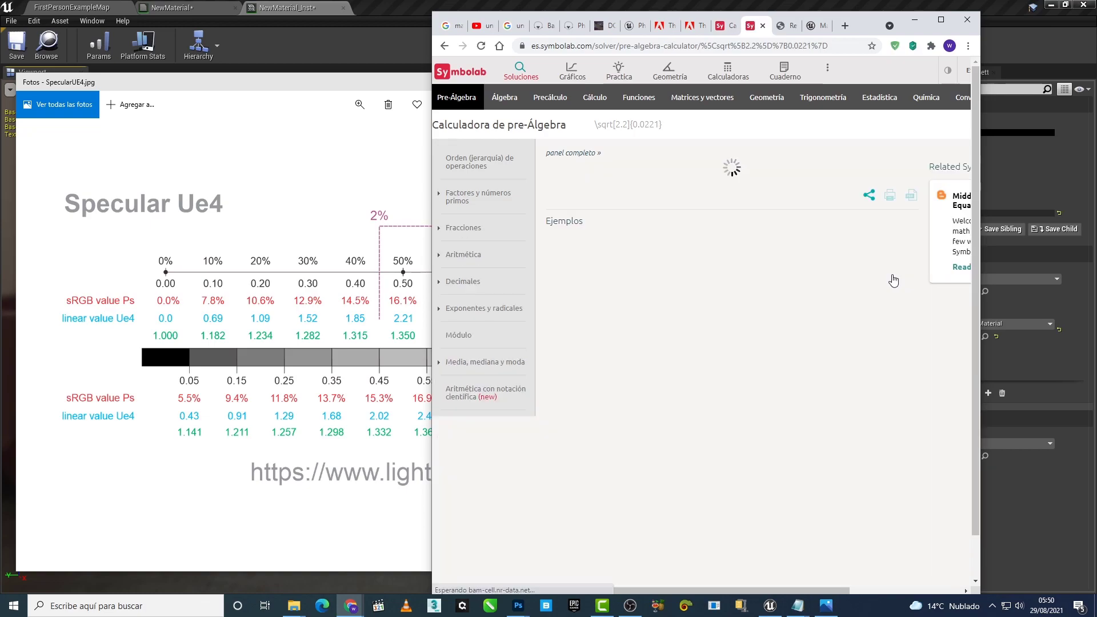
pyautogui.click(850, 406)
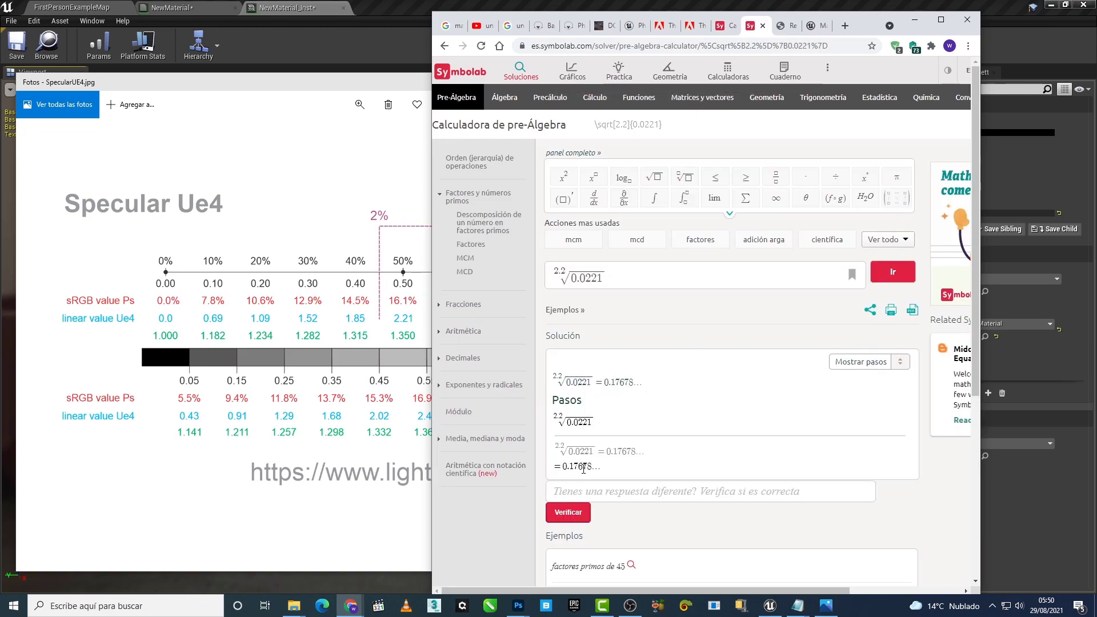
pyautogui.moveTo(563, 467); pyautogui.dragTo(577, 467)
# Step: Hide layer 1.0 and sample the 0.5 sphere's grey as #292929, 16% brightness
pyautogui.moveTo(518, 606)
pyautogui.click(481, 568)
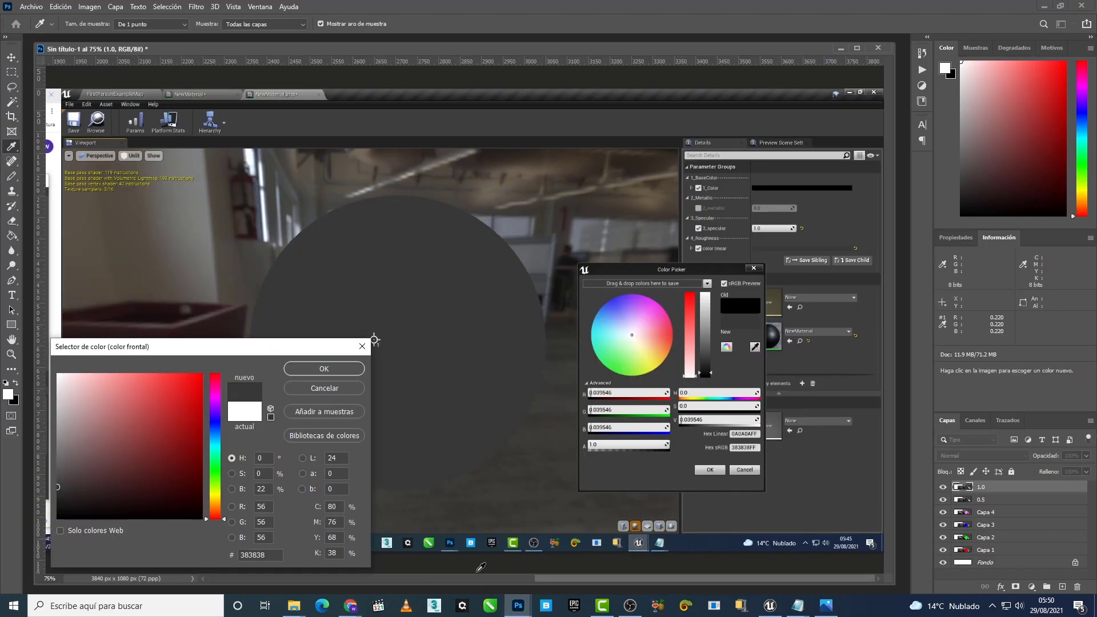
pyautogui.click(362, 347)
pyautogui.click(943, 486)
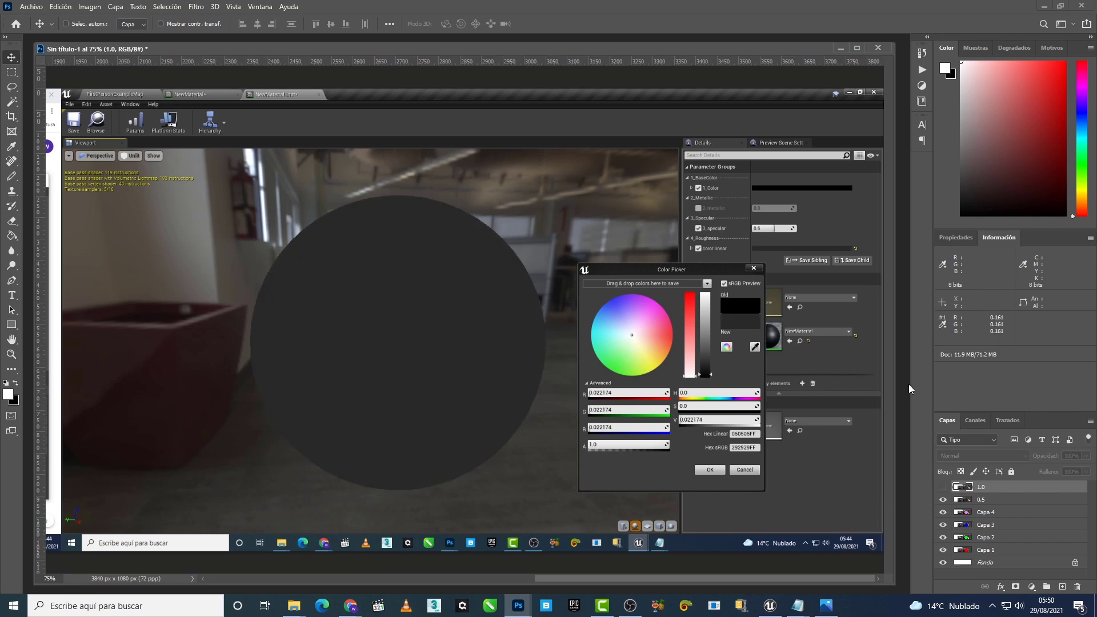
pyautogui.click(8, 393)
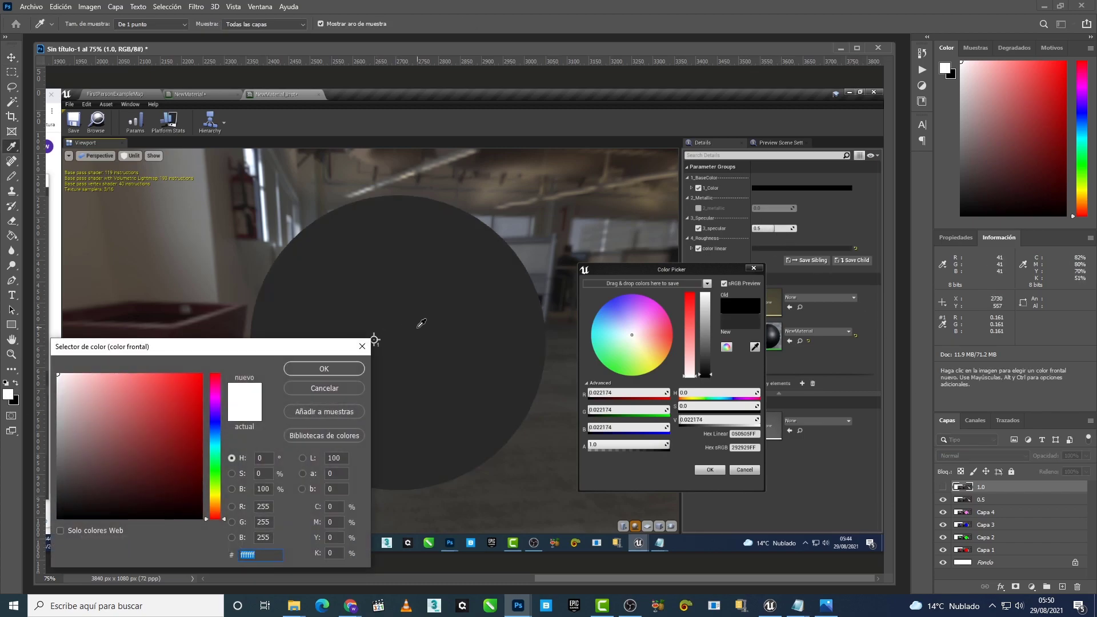
pyautogui.click(421, 323)
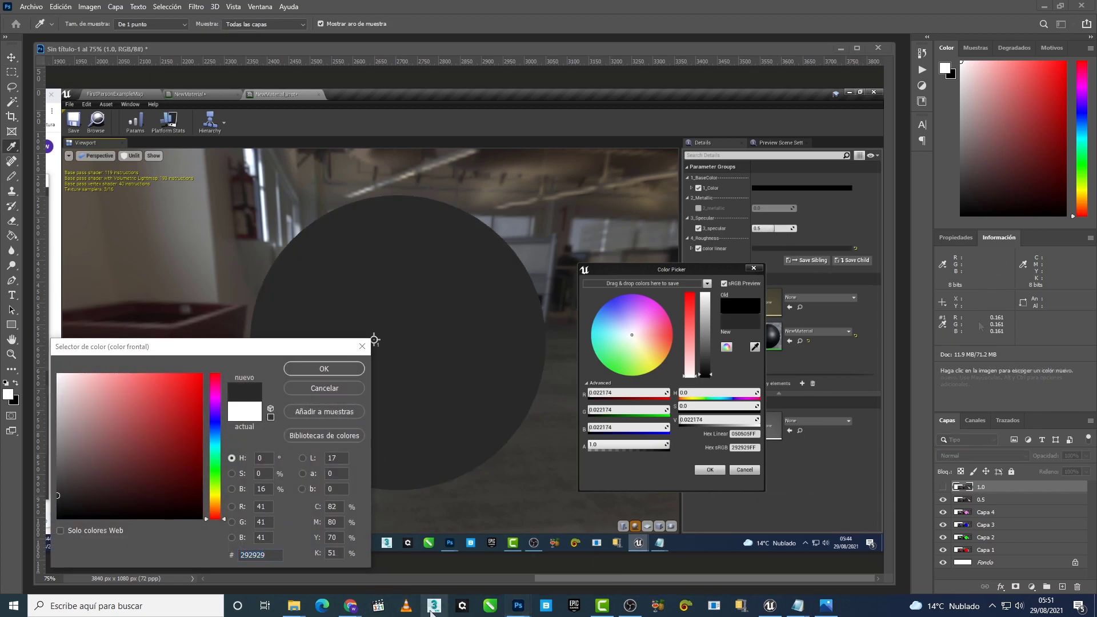
pyautogui.moveTo(355, 606)
pyautogui.click(399, 582)
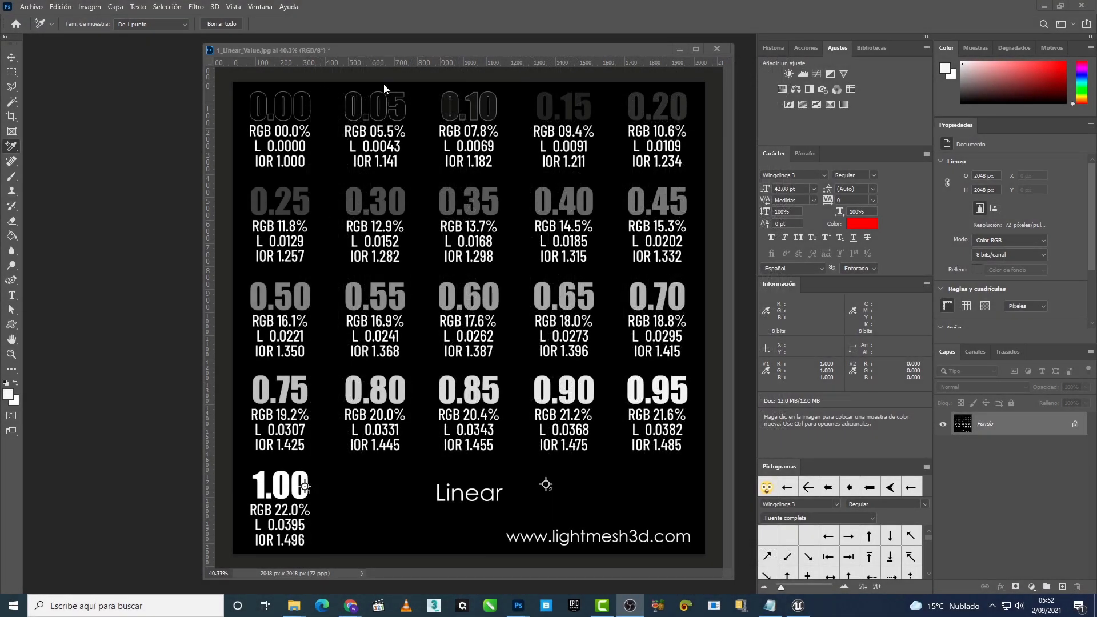
# Step: Sample the chart's white 1.00 and grey 0.40 and 0.85 digits to read their brightness values
pyautogui.click(383, 48)
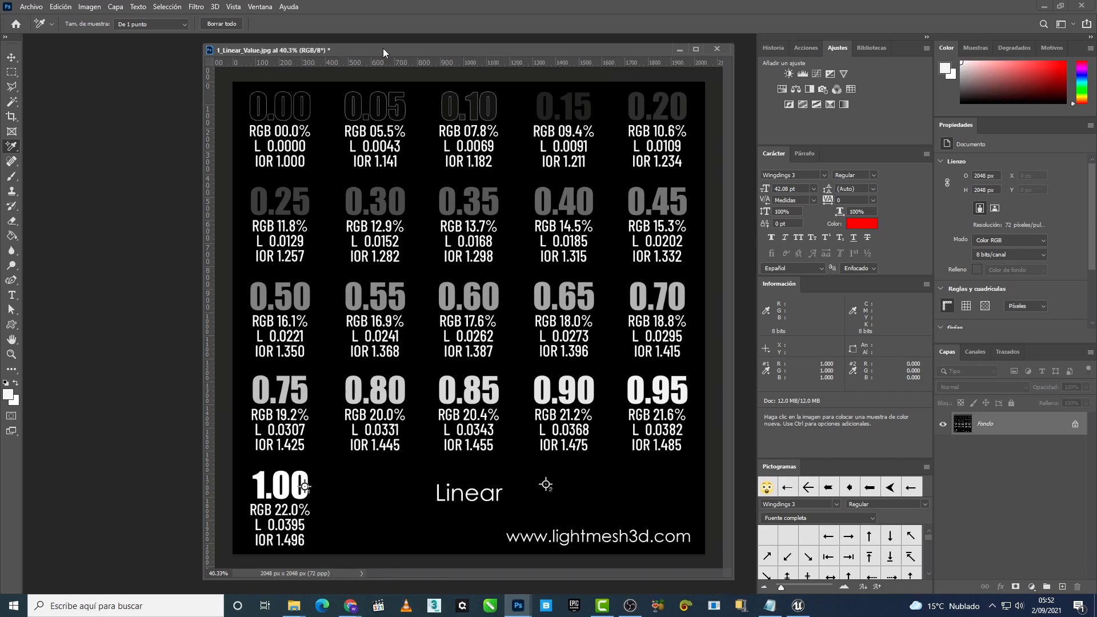
pyautogui.click(8, 394)
pyautogui.moveTo(459, 347); pyautogui.dragTo(460, 354)
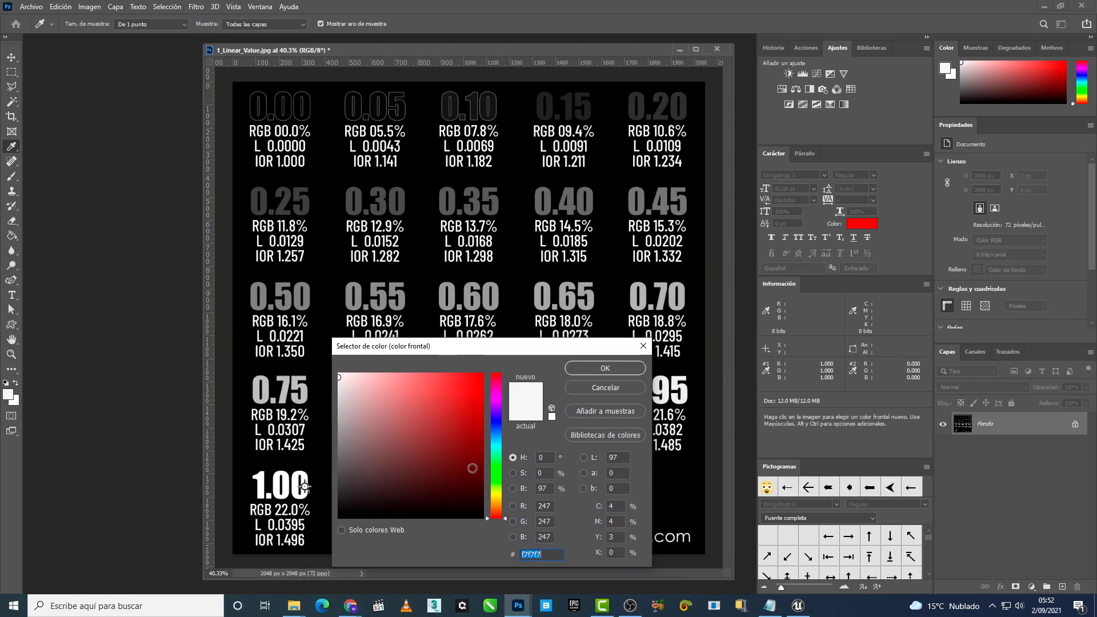
pyautogui.click(265, 479)
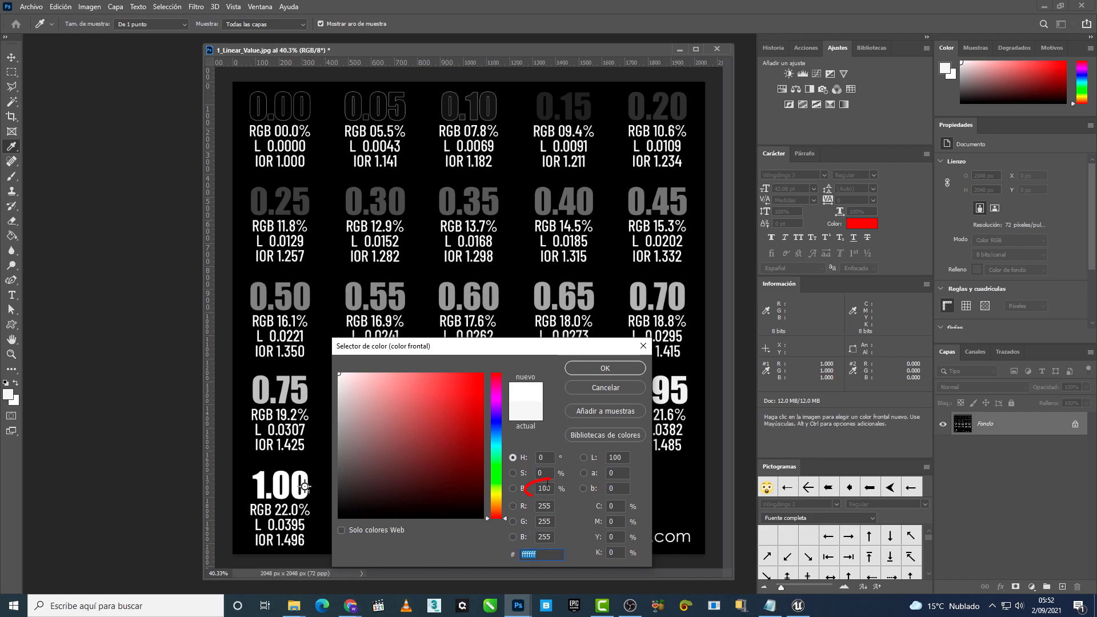
pyautogui.click(309, 295)
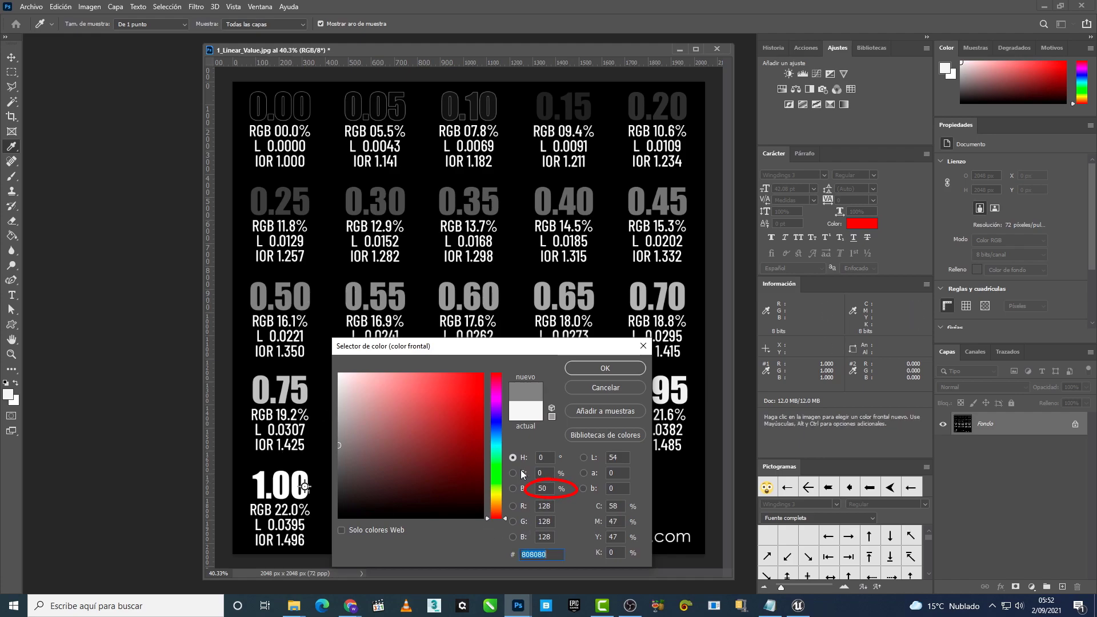
pyautogui.click(592, 198)
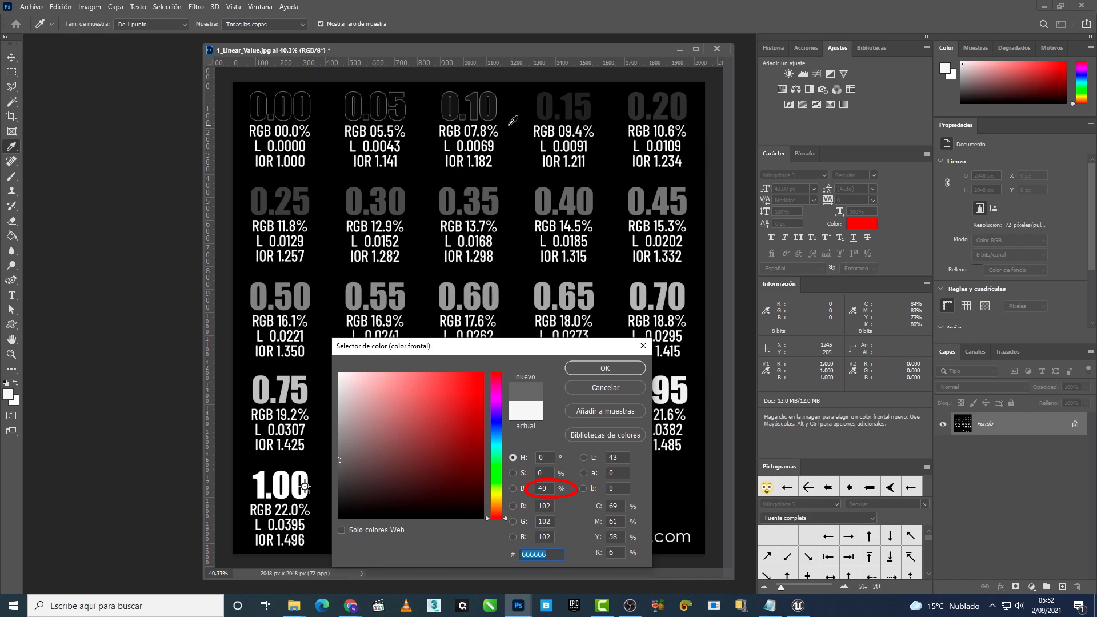
pyautogui.click(497, 100)
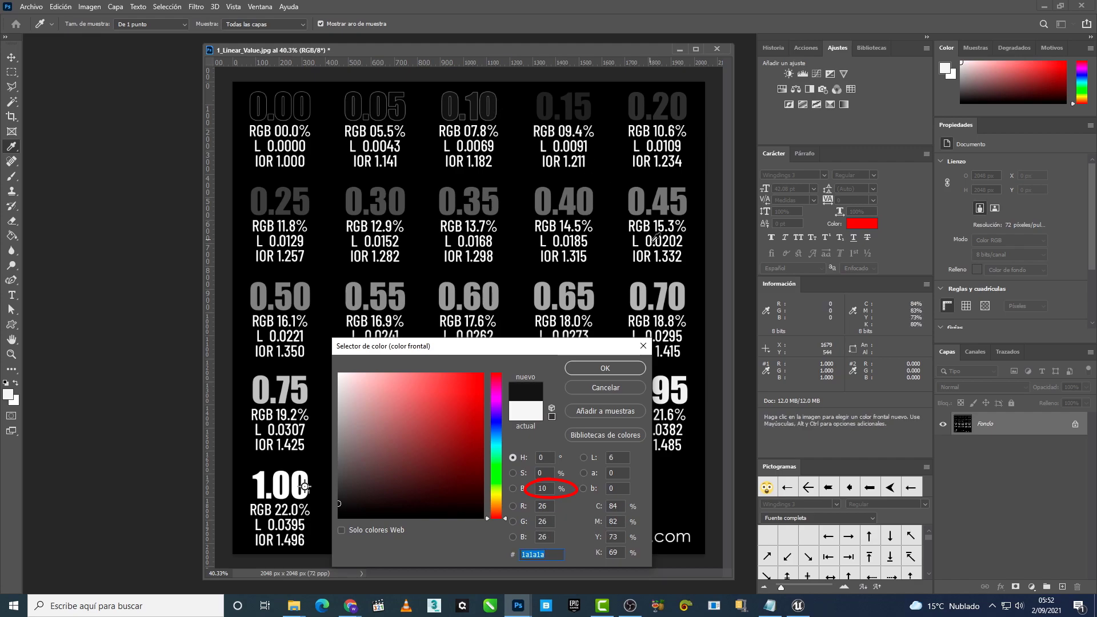
pyautogui.click(683, 289)
pyautogui.moveTo(581, 351); pyautogui.dragTo(347, 351)
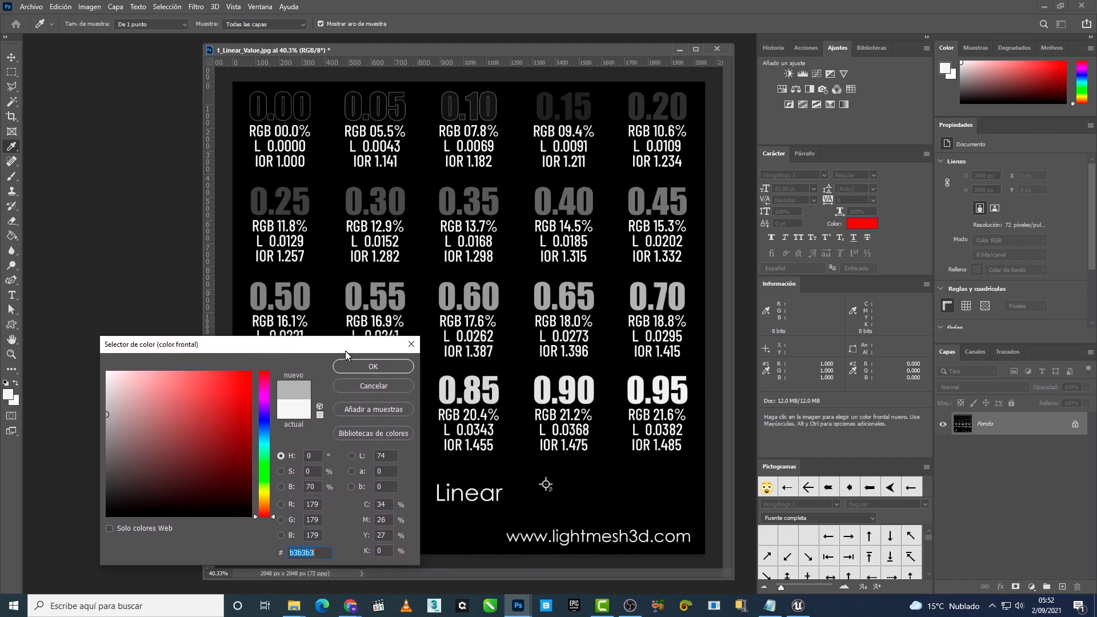
pyautogui.click(494, 393)
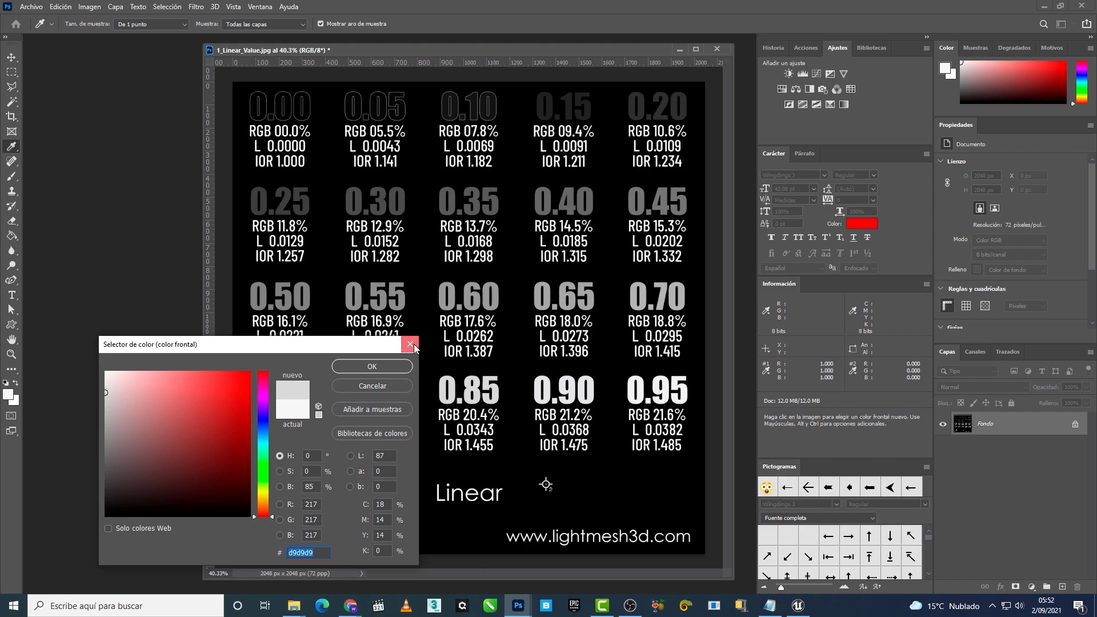
# Step: Close the Color Picker and move a colour sample point between the 0.95 and 0.40 swatches
pyautogui.click(388, 364)
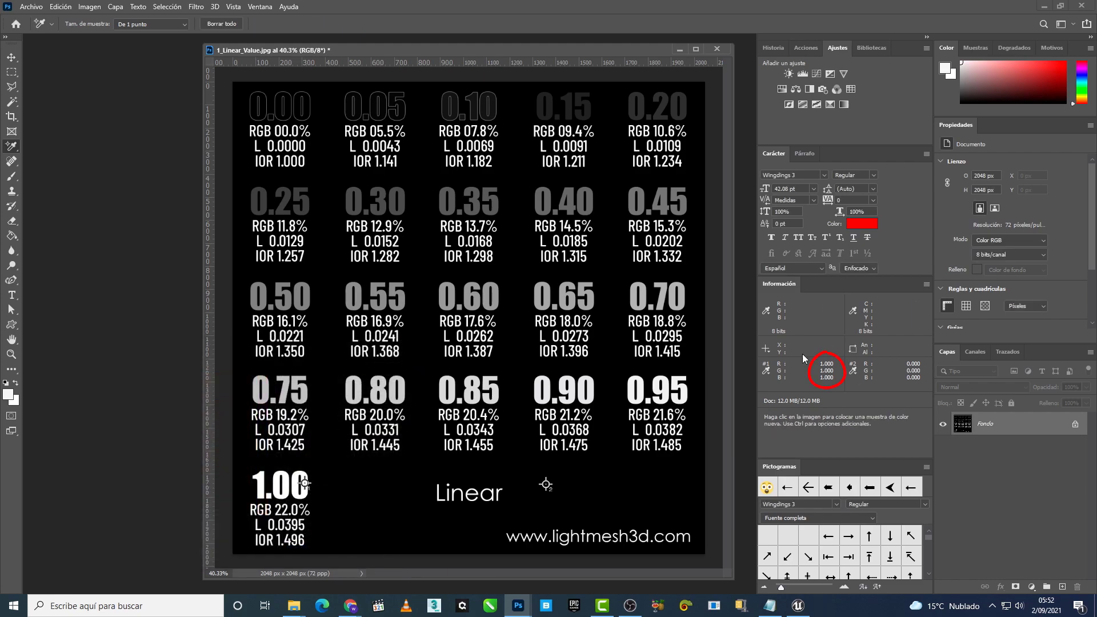
pyautogui.moveTo(305, 483)
pyautogui.mouseDown()
pyautogui.moveTo(683, 393)
pyautogui.moveTo(306, 297)
pyautogui.mouseUp()
pyautogui.moveTo(306, 297)
pyautogui.mouseDown()
pyautogui.moveTo(553, 209)
pyautogui.moveTo(405, 203)
pyautogui.moveTo(660, 111)
pyautogui.moveTo(492, 105)
pyautogui.moveTo(303, 487)
pyautogui.mouseUp()
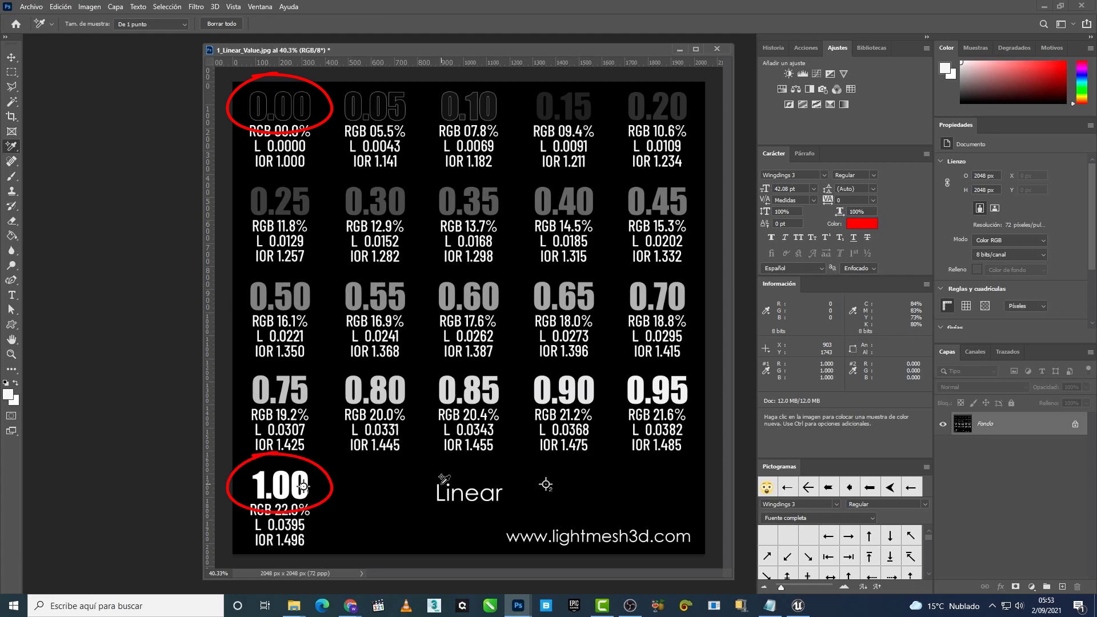
# Step: Uncheck sRGB on the 1_Linear_Value texture in Unreal, after briefly comparing it on and off
pyautogui.click(1045, 6)
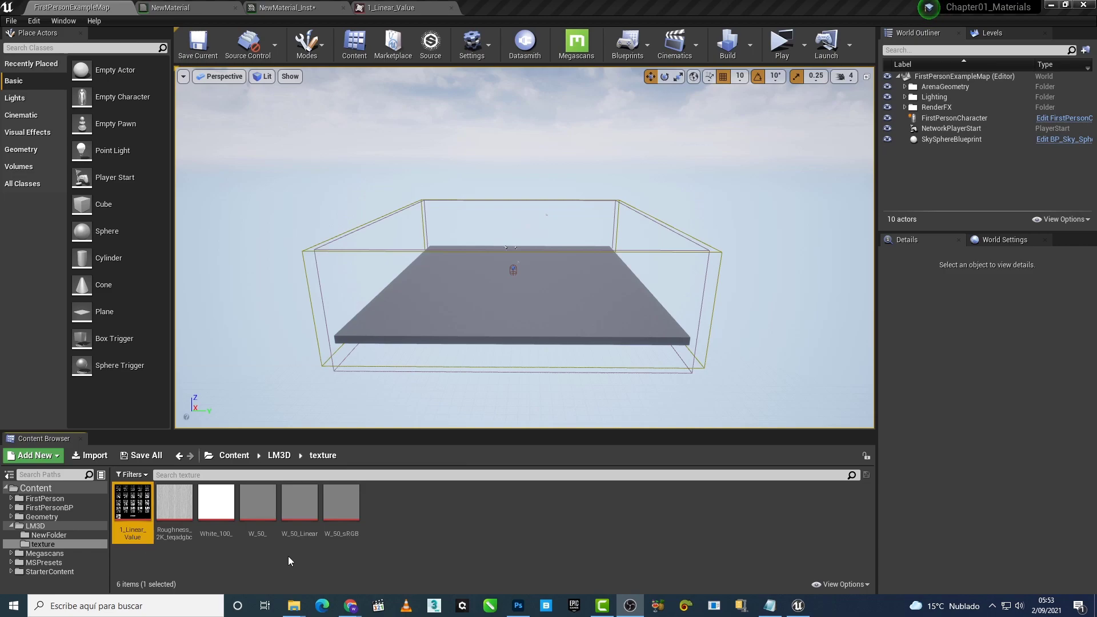
pyautogui.click(424, 7)
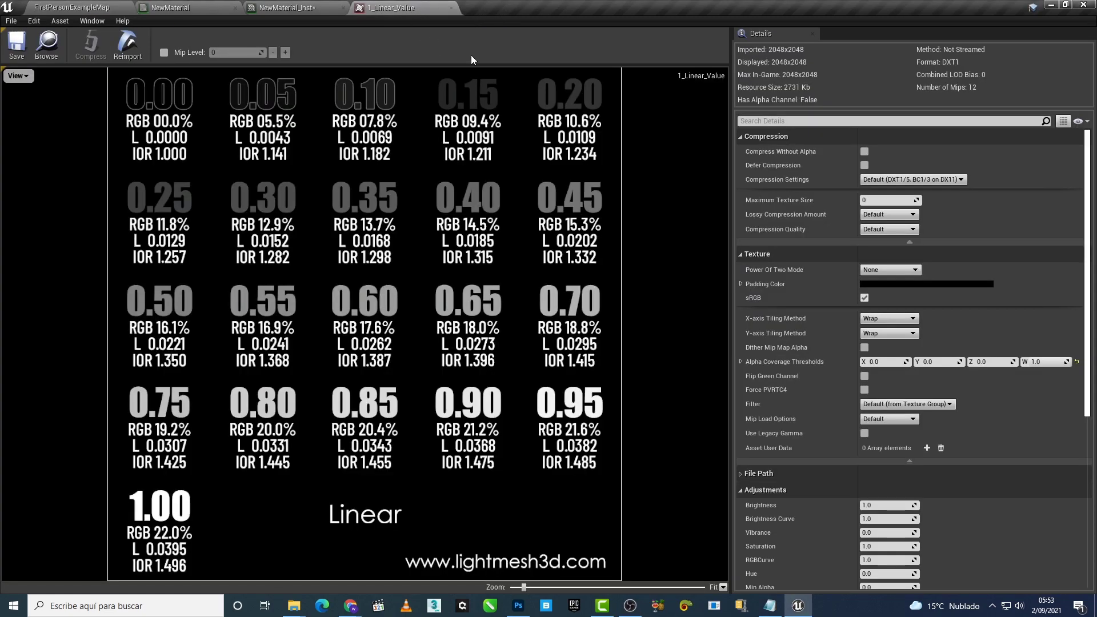
pyautogui.click(864, 297)
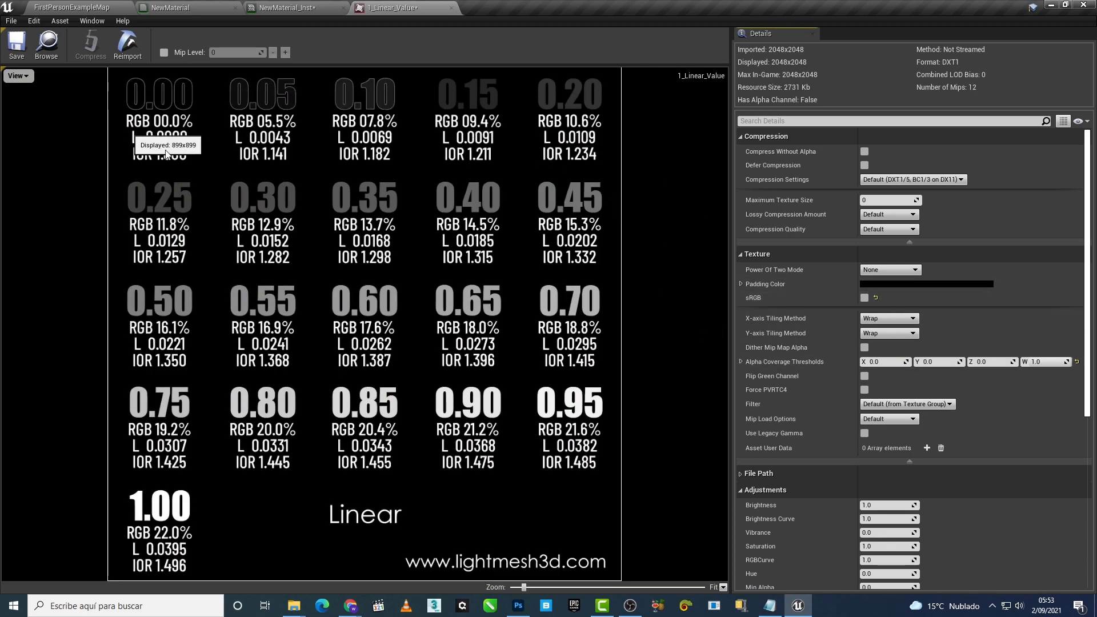
pyautogui.click(865, 298)
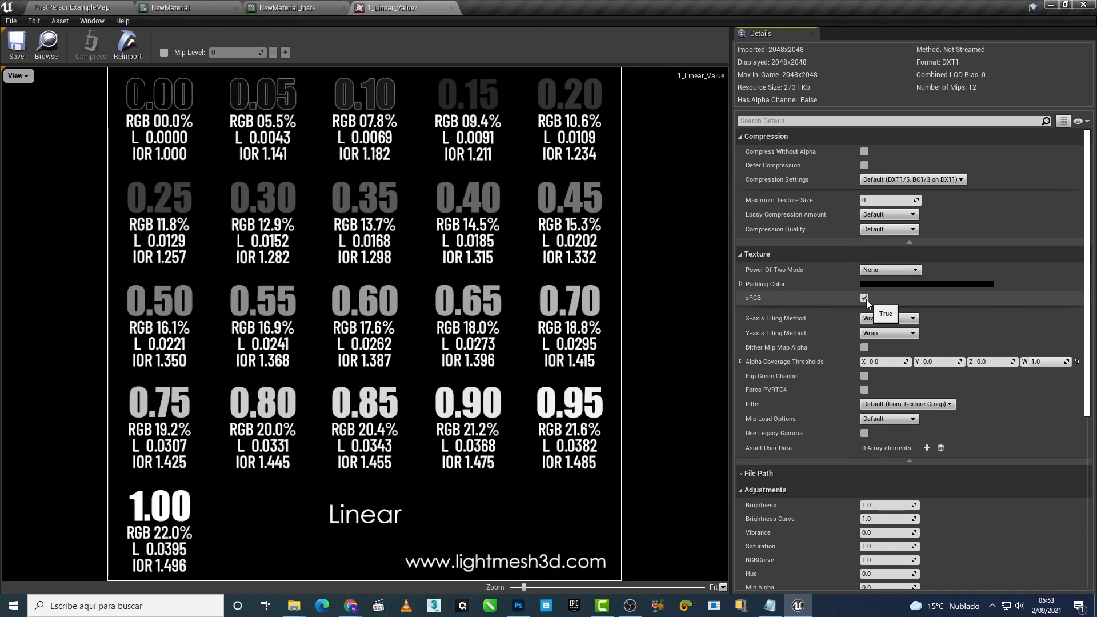
pyautogui.click(864, 298)
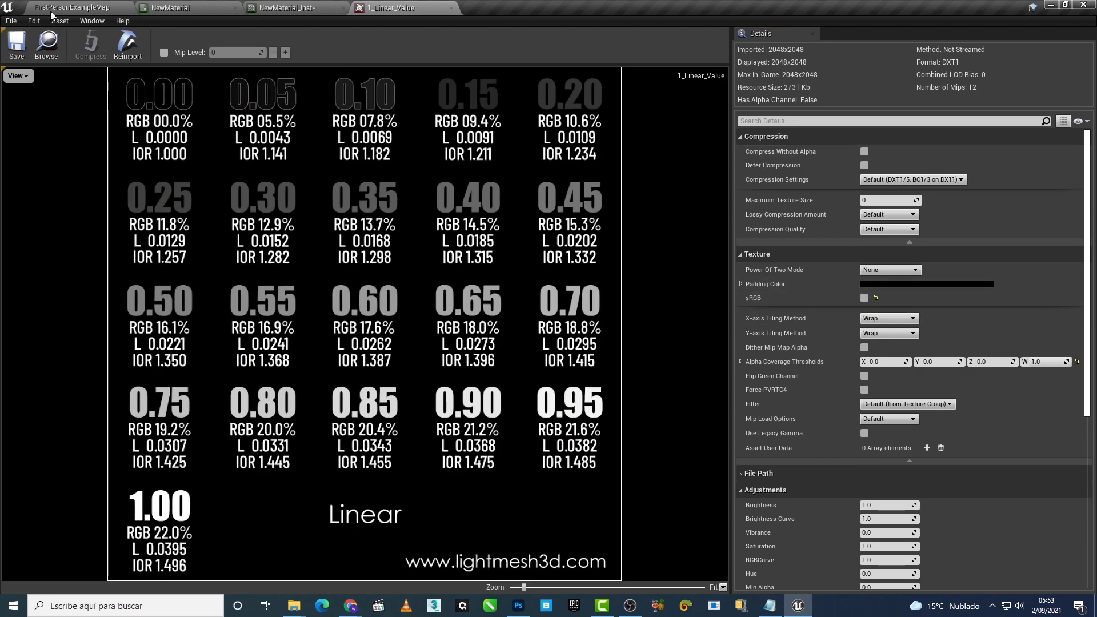
pyautogui.click(67, 5)
# Step: Add the 1_Linear_Value texture sample and wire its RGB into Specular, replacing 3_specular
pyautogui.moveTo(132, 510); pyautogui.dragTo(193, 7)
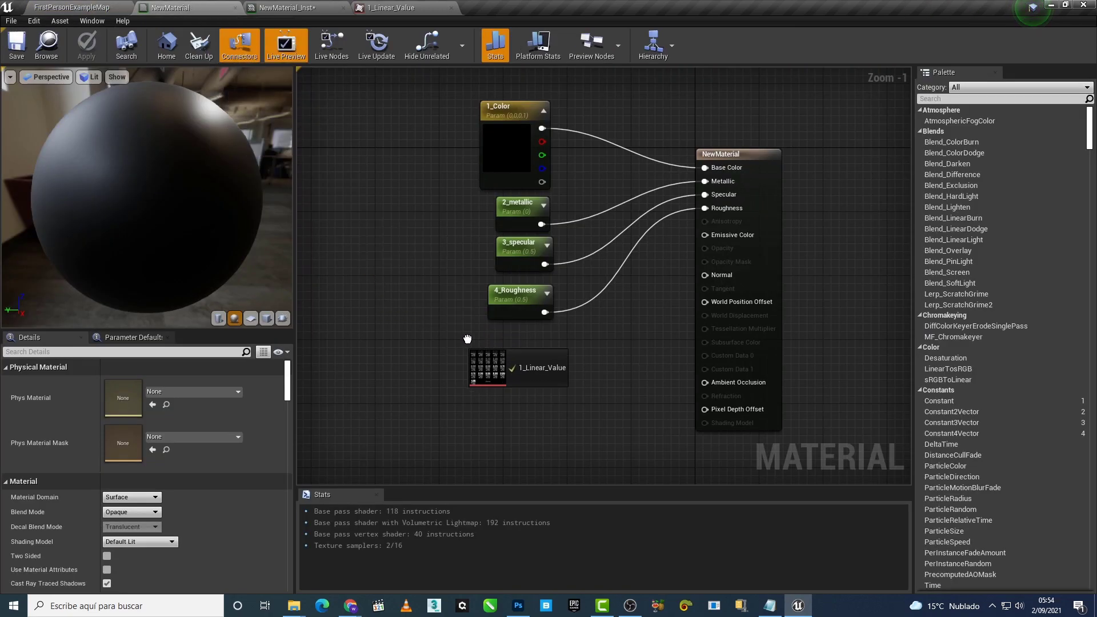
pyautogui.moveTo(192, 8)
pyautogui.mouseDown()
pyautogui.moveTo(493, 348)
pyautogui.moveTo(369, 248)
pyautogui.mouseUp()
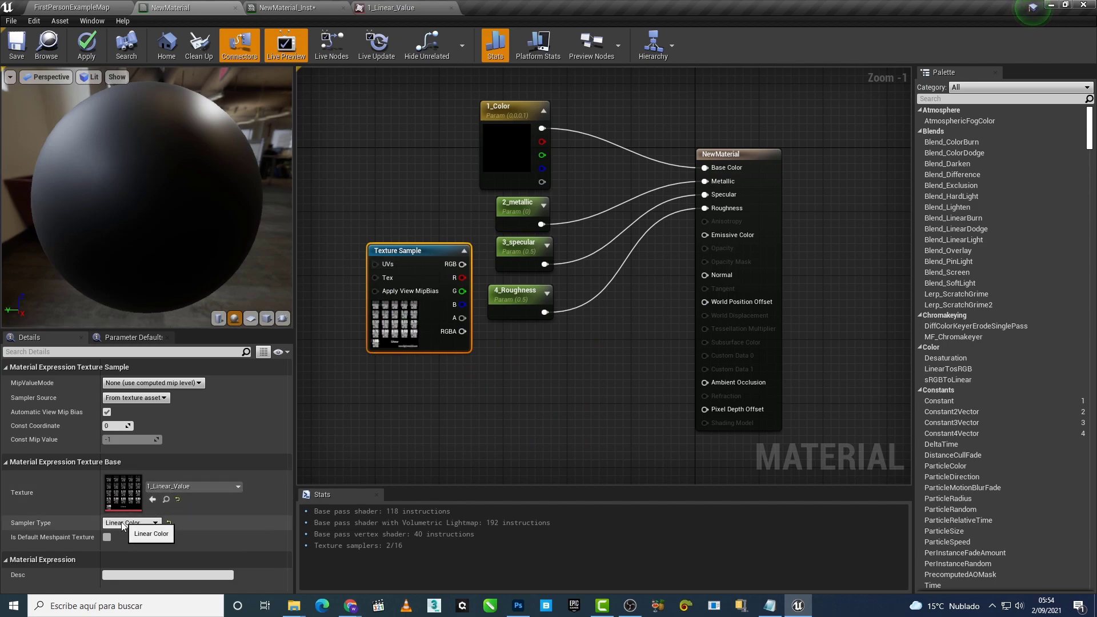
pyautogui.moveTo(422, 255); pyautogui.dragTo(423, 246)
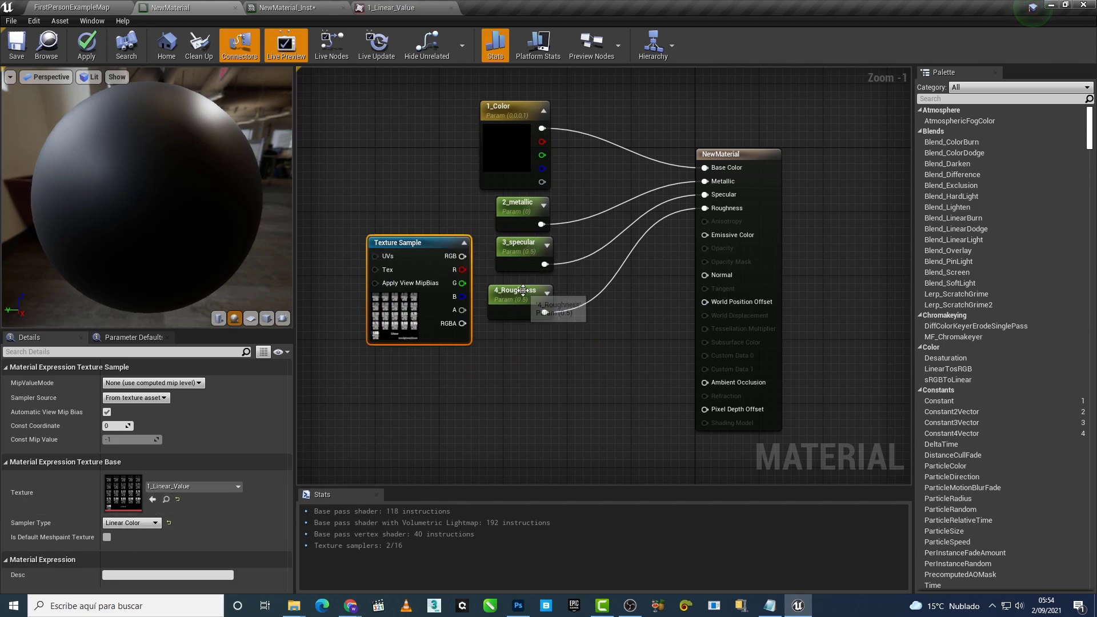
pyautogui.moveTo(523, 292); pyautogui.dragTo(523, 404)
pyautogui.click(526, 246)
pyautogui.rightClick(526, 247)
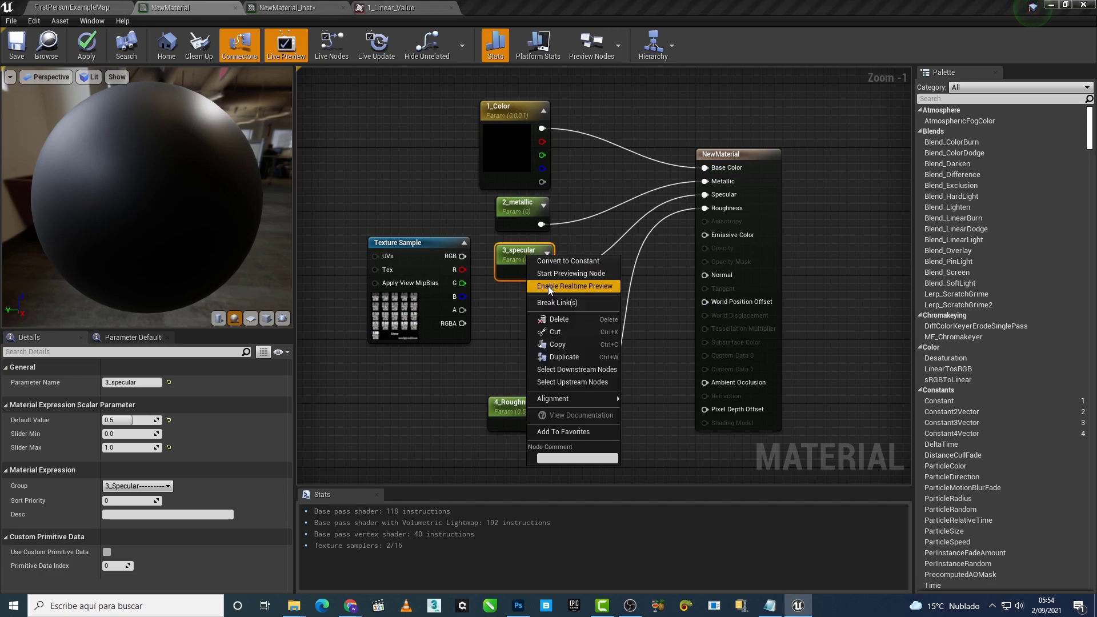
pyautogui.click(547, 285)
pyautogui.moveTo(533, 247); pyautogui.dragTo(532, 360)
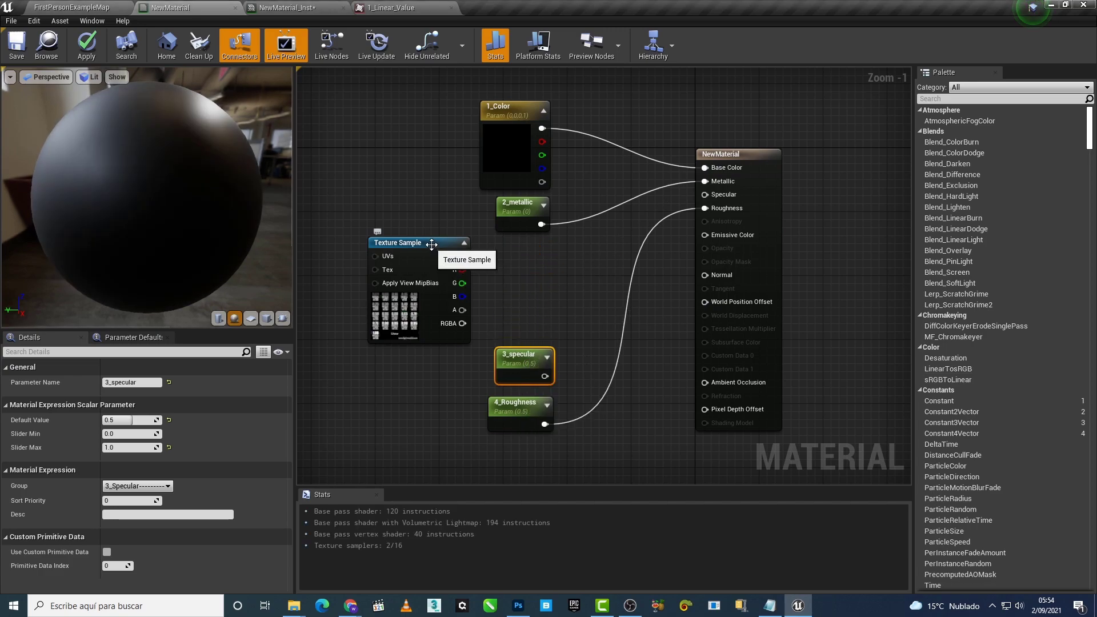
pyautogui.moveTo(462, 256)
pyautogui.mouseDown()
pyautogui.moveTo(704, 210)
pyautogui.moveTo(718, 194)
pyautogui.mouseUp()
pyautogui.moveTo(517, 356); pyautogui.dragTo(381, 389)
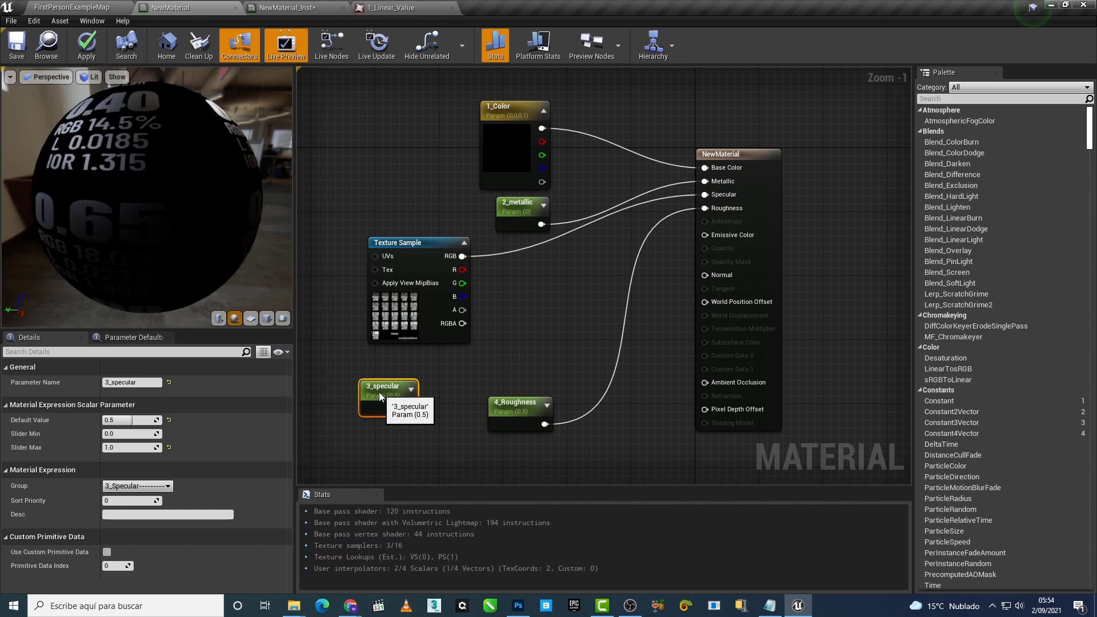
# Step: Convert the texture sample to a parameter named 'texture Linear Specular' in group 3_Specular
pyautogui.rightClick(423, 249)
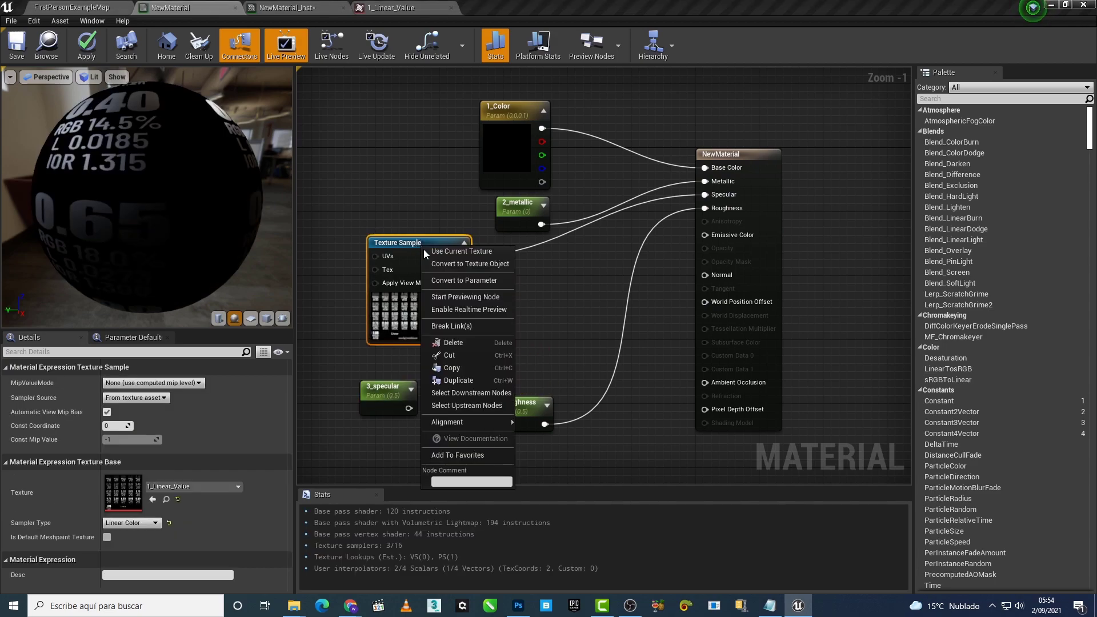
pyautogui.click(438, 283)
pyautogui.write('texture Linear Specular')
pyautogui.press('Return')
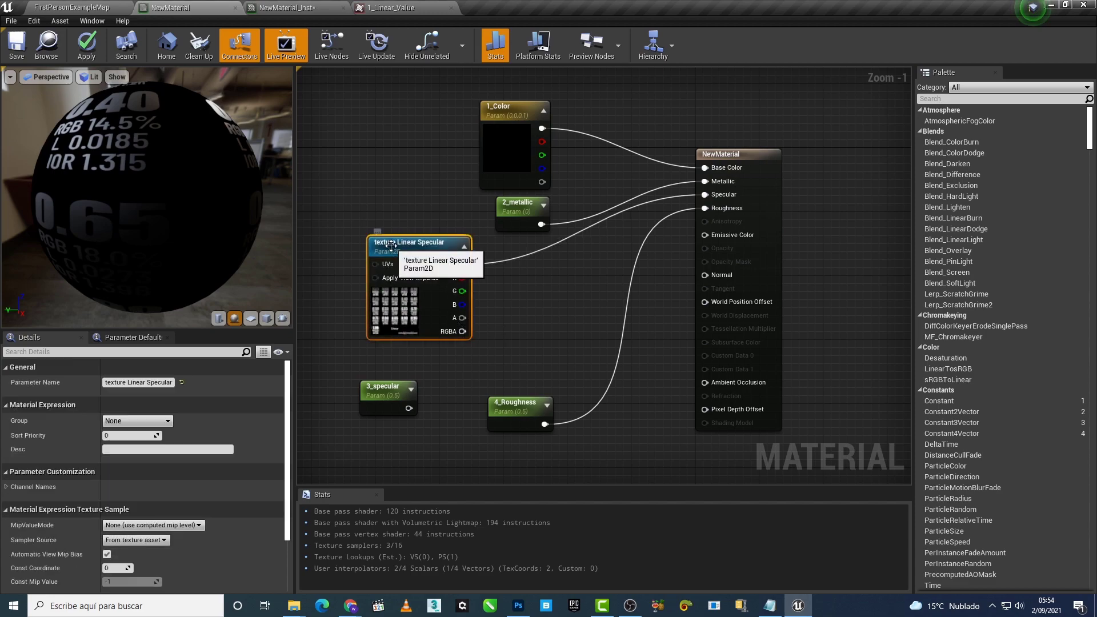
pyautogui.click(156, 421)
pyautogui.click(131, 447)
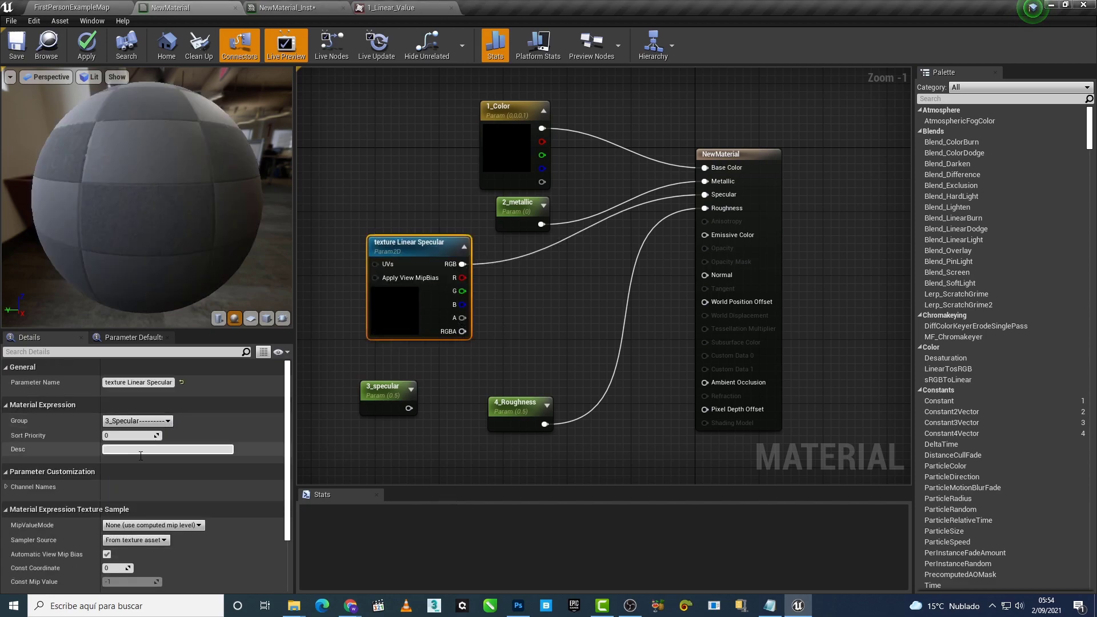
pyautogui.scroll(-2, 165, 514)
pyautogui.scroll(-2, 165, 531)
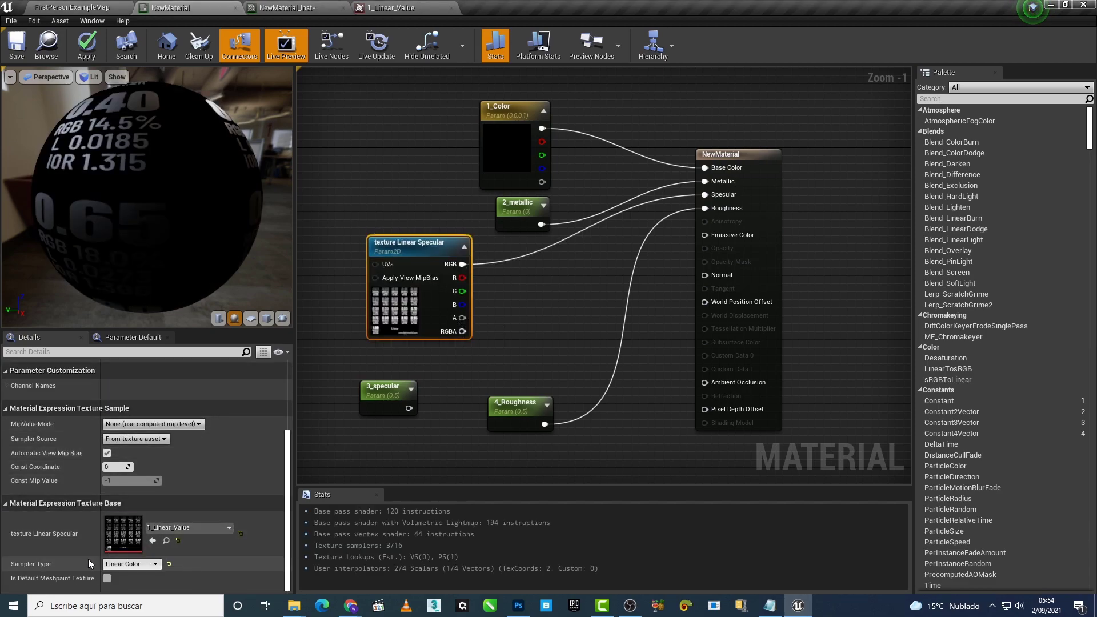
# Step: Apply the material and preview NewMaterial_Inst on a plane
pyautogui.click(87, 51)
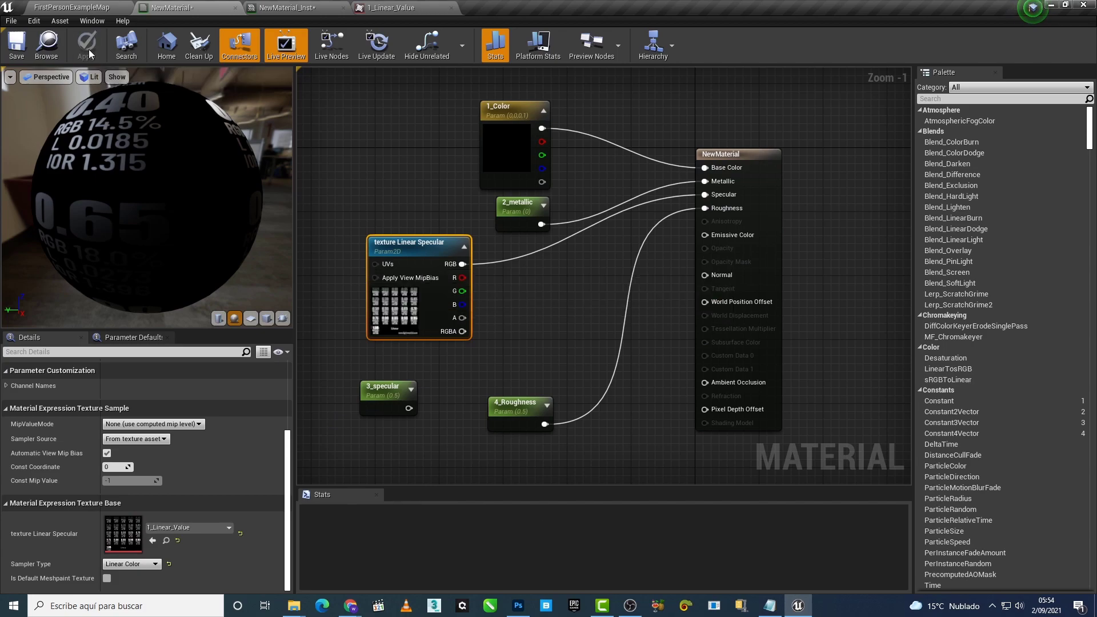
pyautogui.click(300, 4)
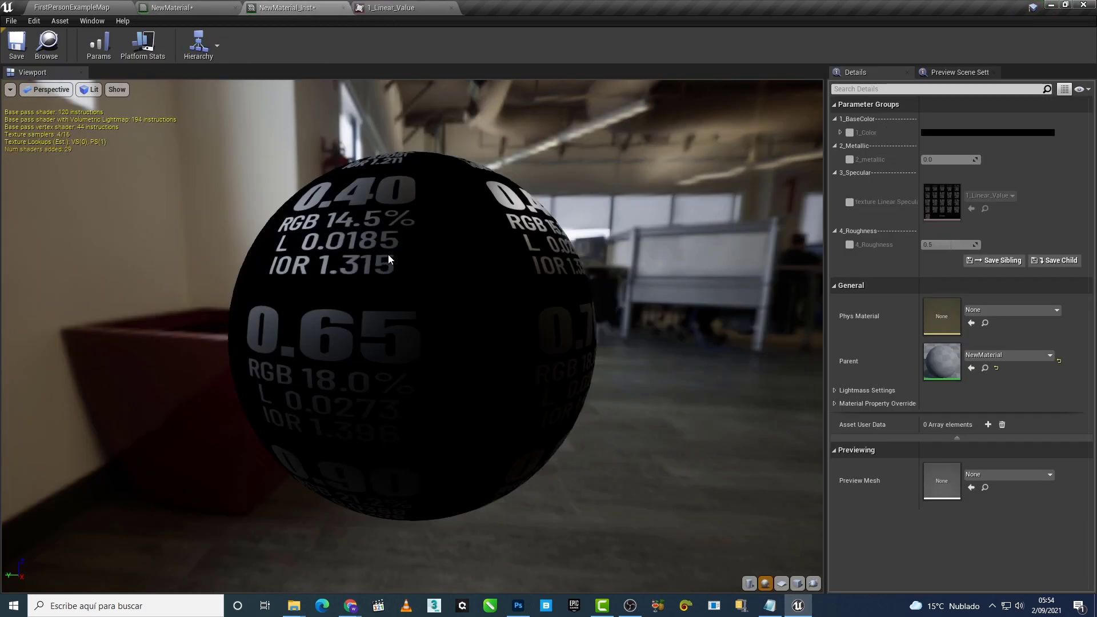
pyautogui.click(797, 583)
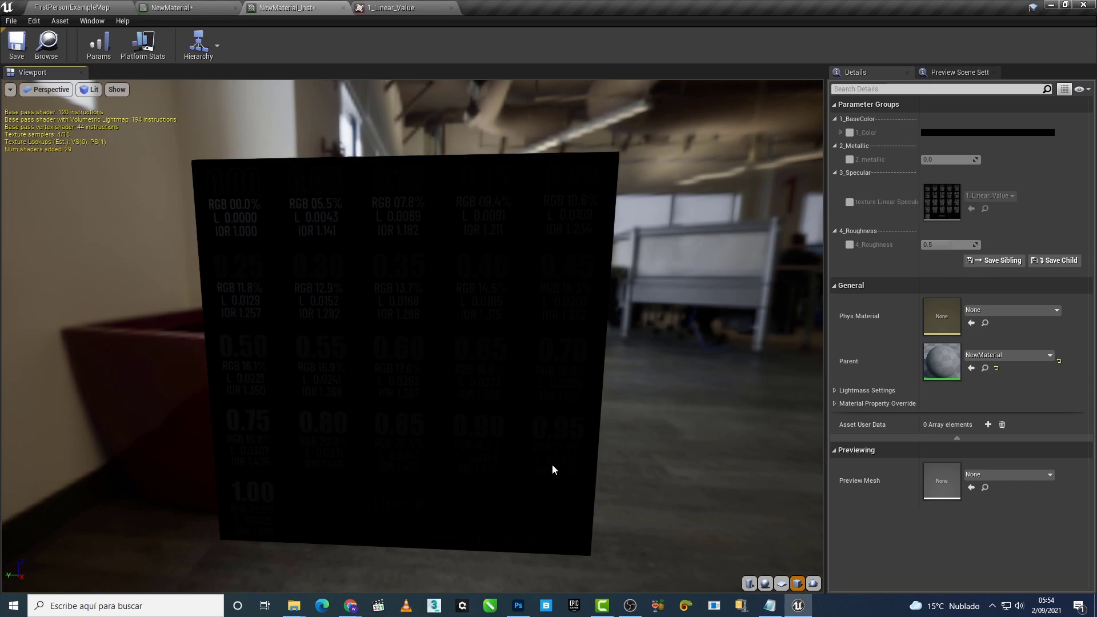
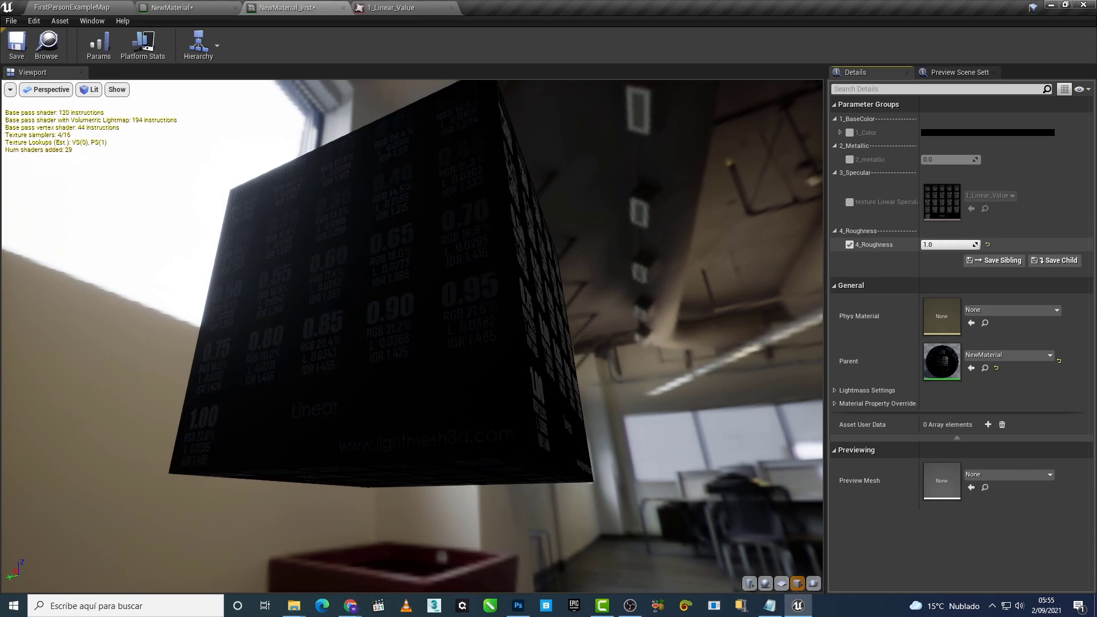
# Step: Try roughness 0.0, reset it to 0.5, then switch the roughness override off
pyautogui.moveTo(685, 286); pyautogui.dragTo(743, 297)
pyautogui.moveTo(412, 309); pyautogui.dragTo(457, 320)
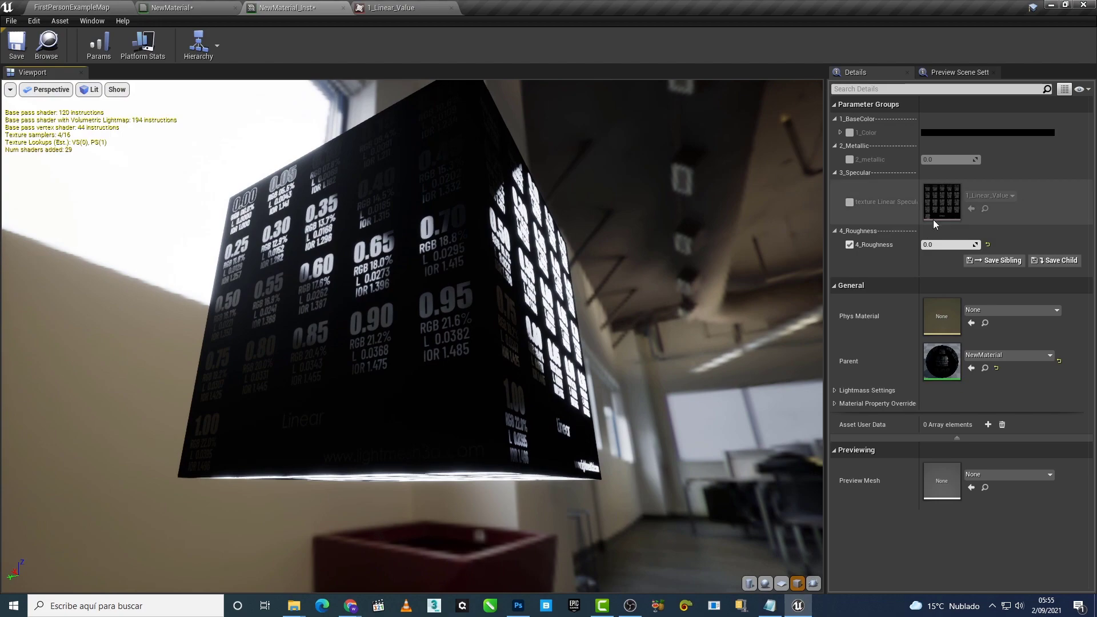
pyautogui.click(987, 245)
pyautogui.click(849, 245)
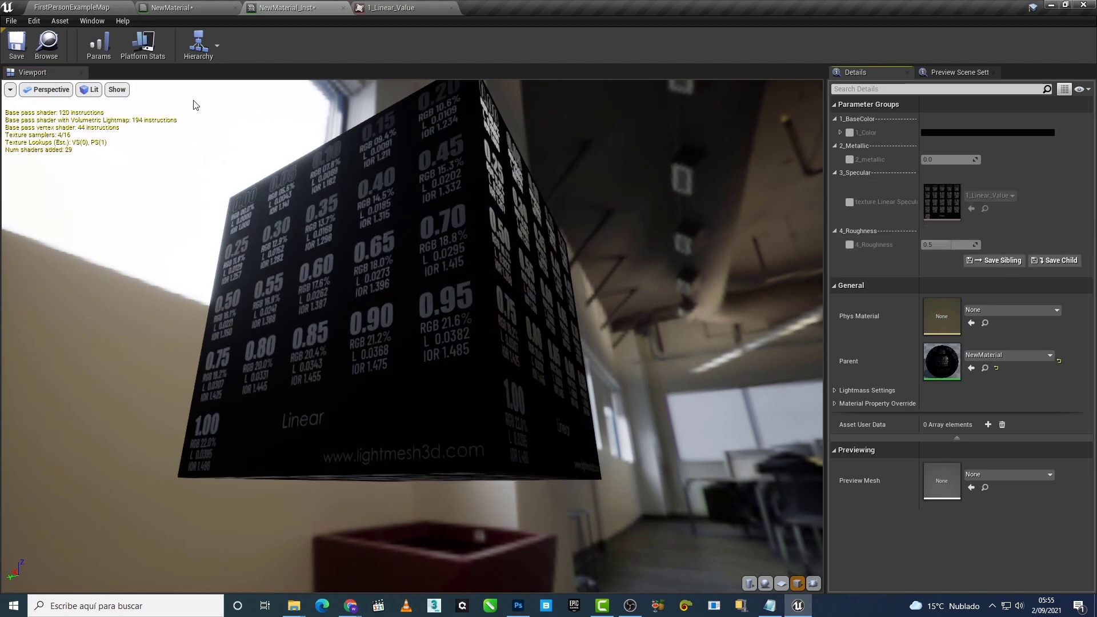
# Step: Show the preview Unlit and enable the Linear Specular texture override
pyautogui.click(90, 89)
pyautogui.click(116, 122)
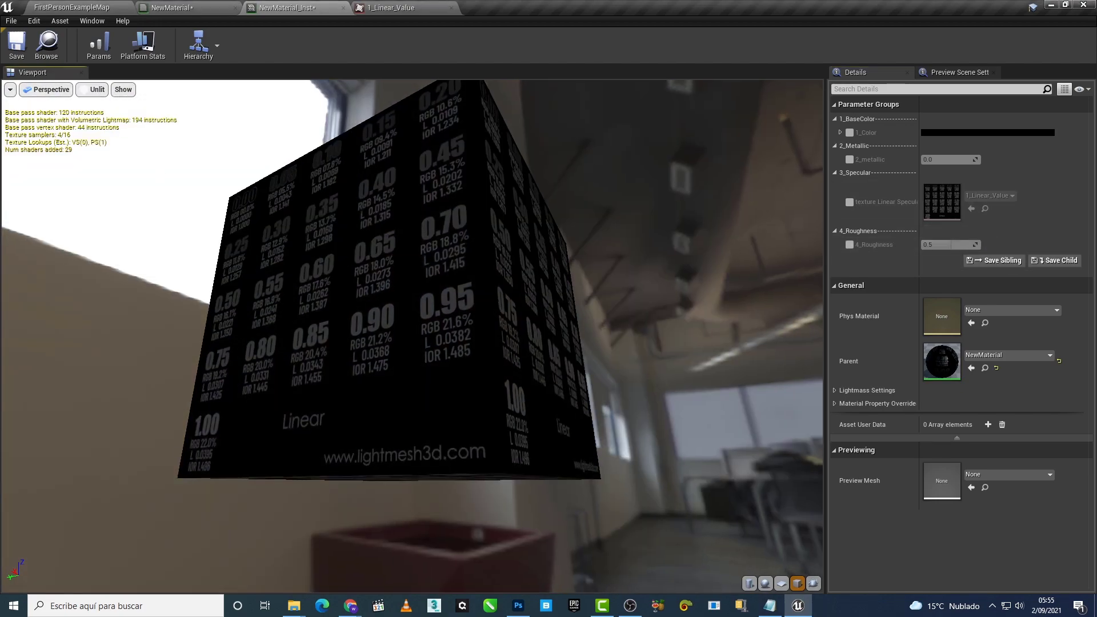
pyautogui.moveTo(411, 308); pyautogui.dragTo(365, 309)
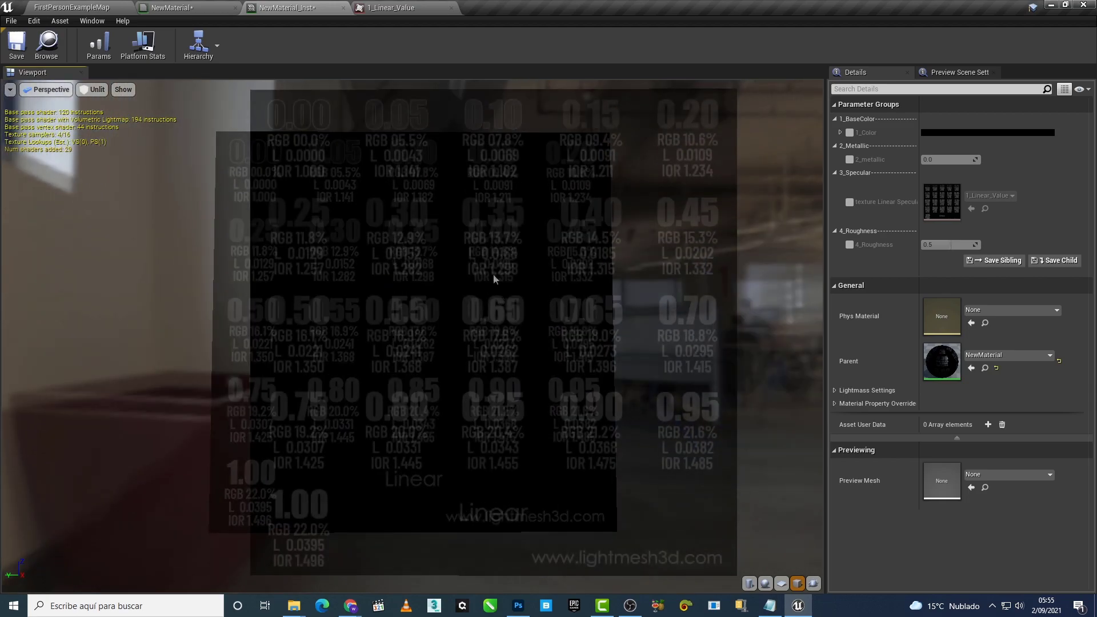
pyautogui.click(849, 202)
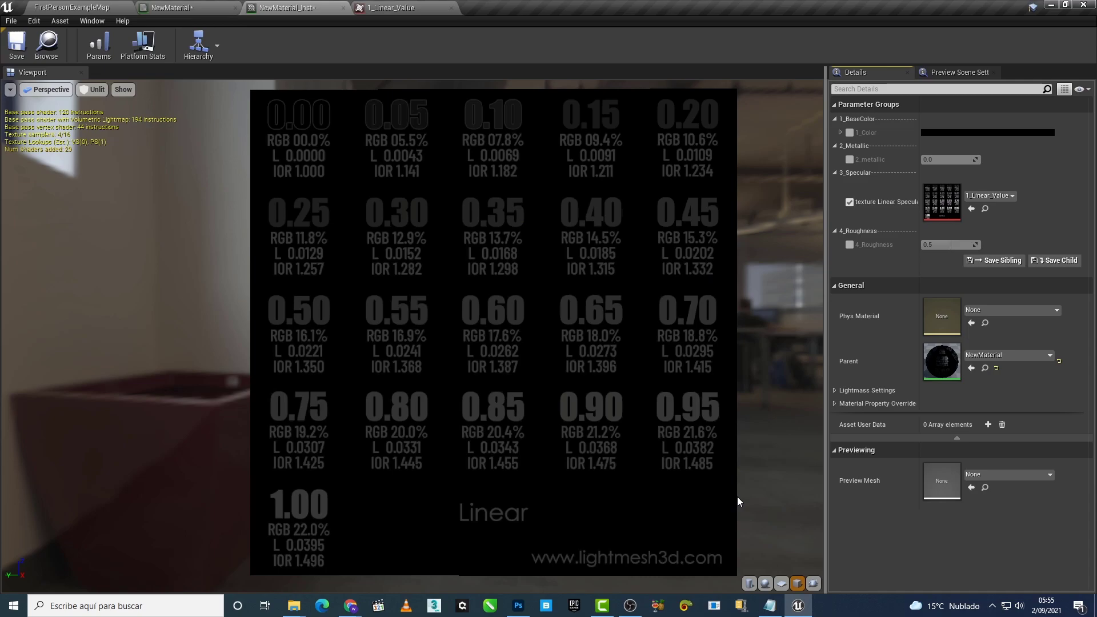
# Step: In NewMaterial, add a Multiply node with the specular texture's RGB wired into A
pyautogui.click(170, 8)
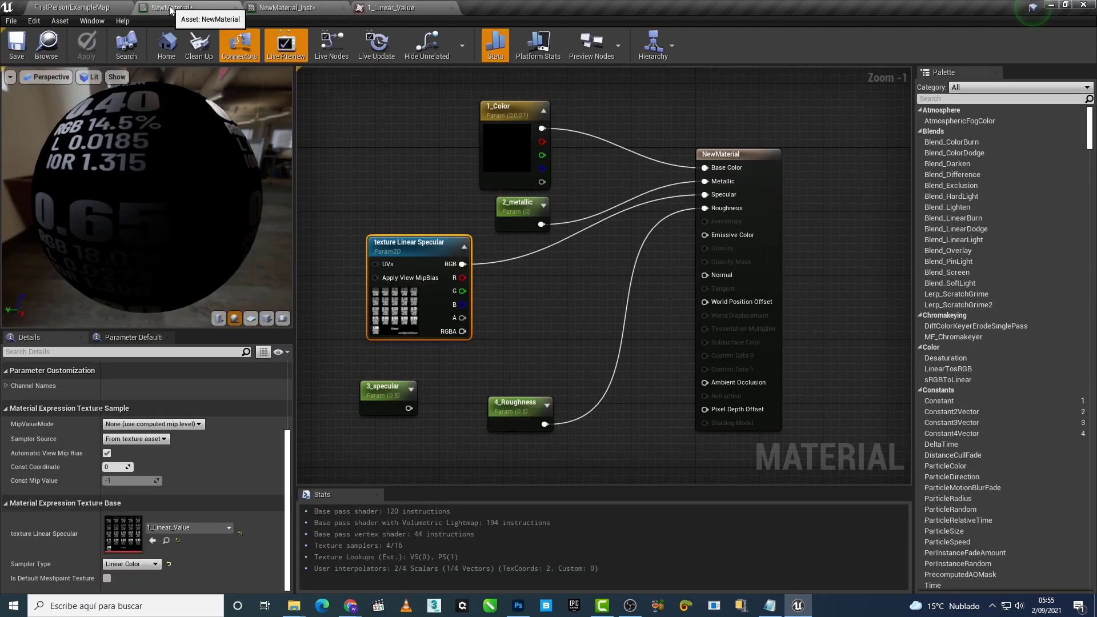
pyautogui.click(561, 314)
pyautogui.click(540, 278)
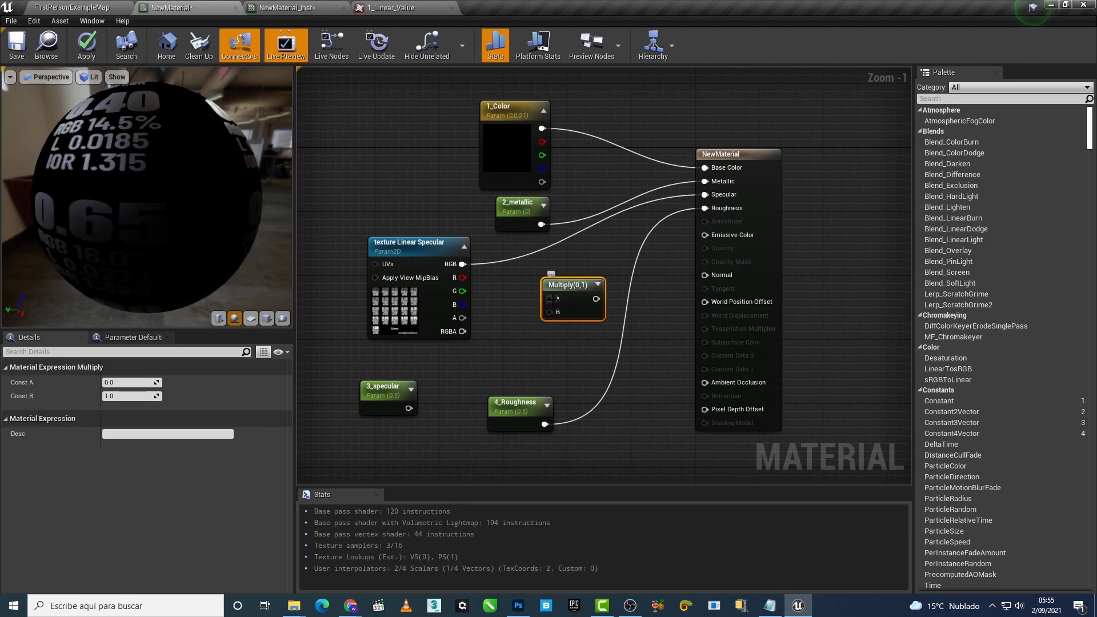
pyautogui.moveTo(462, 264)
pyautogui.mouseDown()
pyautogui.moveTo(548, 298)
pyautogui.moveTo(561, 276)
pyautogui.mouseUp()
pyautogui.click(531, 341)
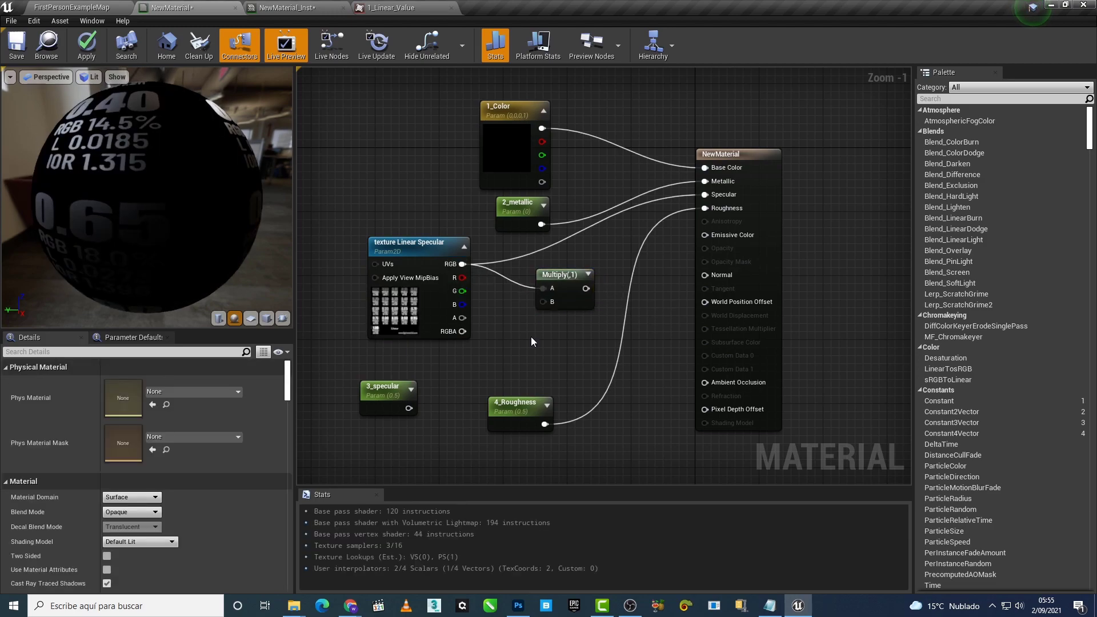
# Step: Add scalar parameter 'power' beside Multiply, in group 3_Specular, slider max 1, default 1
pyautogui.click(530, 337)
pyautogui.write('powe')
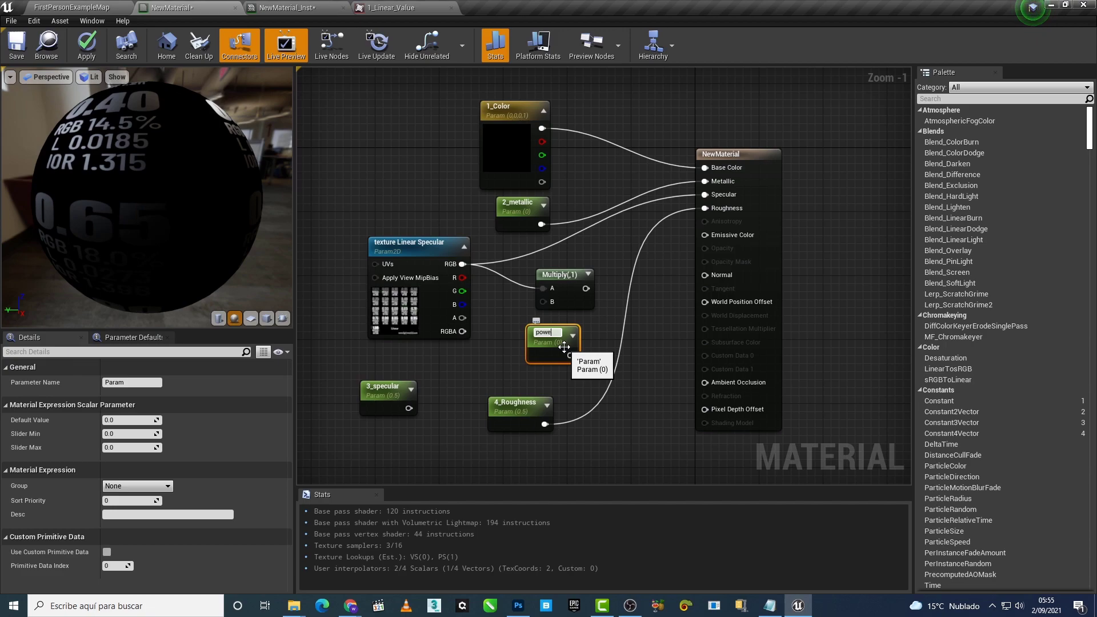
pyautogui.write('r')
pyautogui.click(577, 377)
pyautogui.moveTo(551, 336)
pyautogui.mouseDown()
pyautogui.moveTo(504, 333)
pyautogui.moveTo(691, 203)
pyautogui.moveTo(705, 208)
pyautogui.mouseUp()
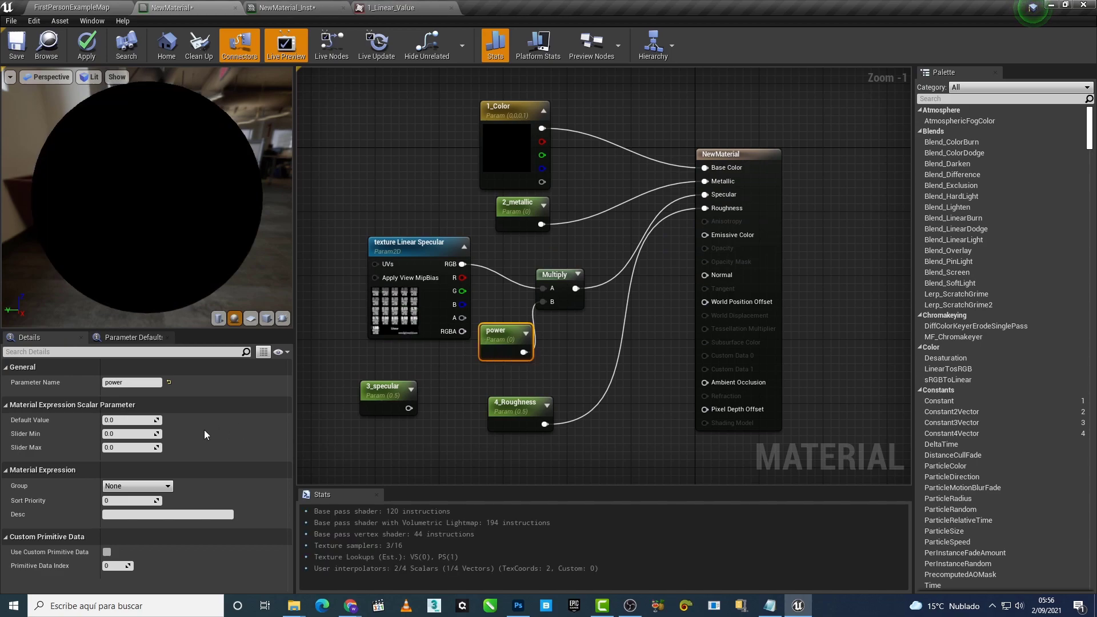
pyautogui.click(168, 486)
pyautogui.click(124, 514)
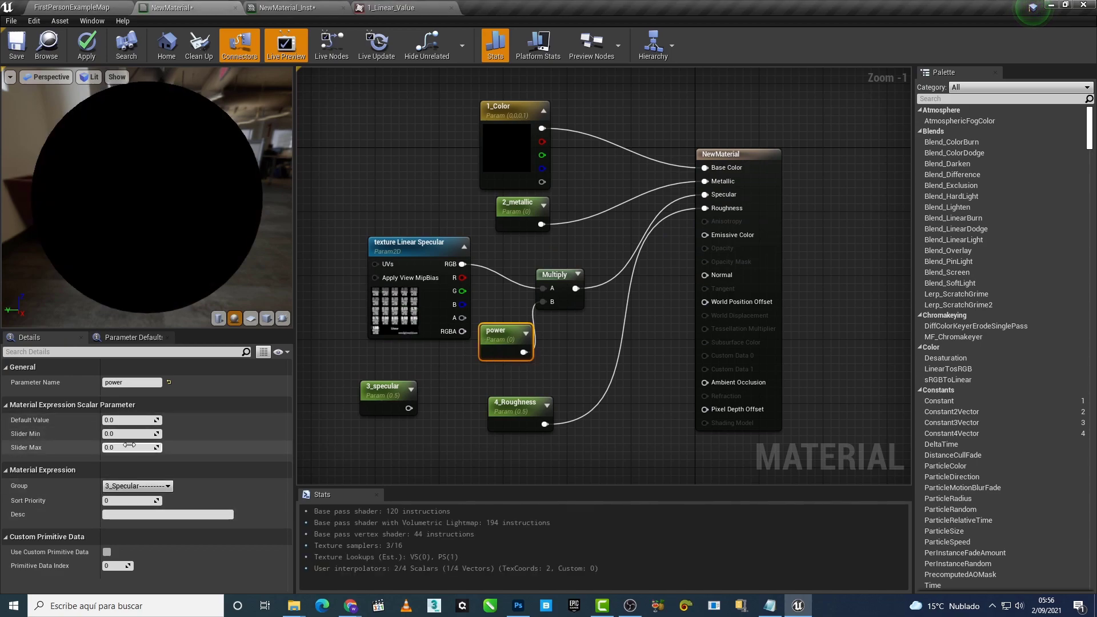
pyautogui.click(130, 447)
pyautogui.write('1')
pyautogui.press('Return')
pyautogui.click(131, 419)
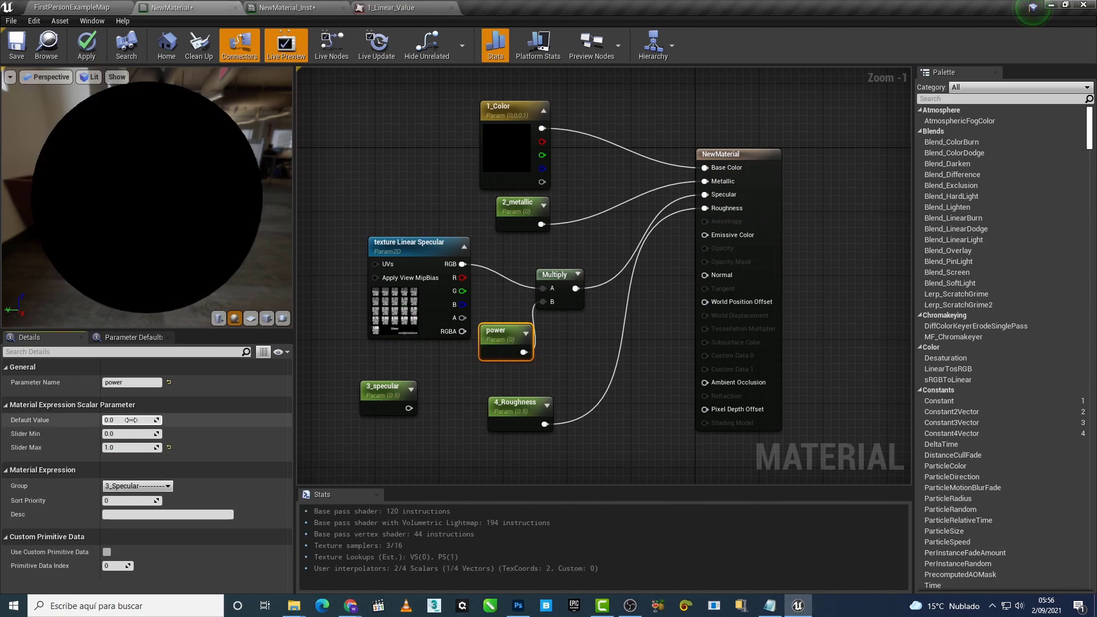
pyautogui.write('1')
pyautogui.press('Return')
# Step: Apply the changes to the base material
pyautogui.click(368, 460)
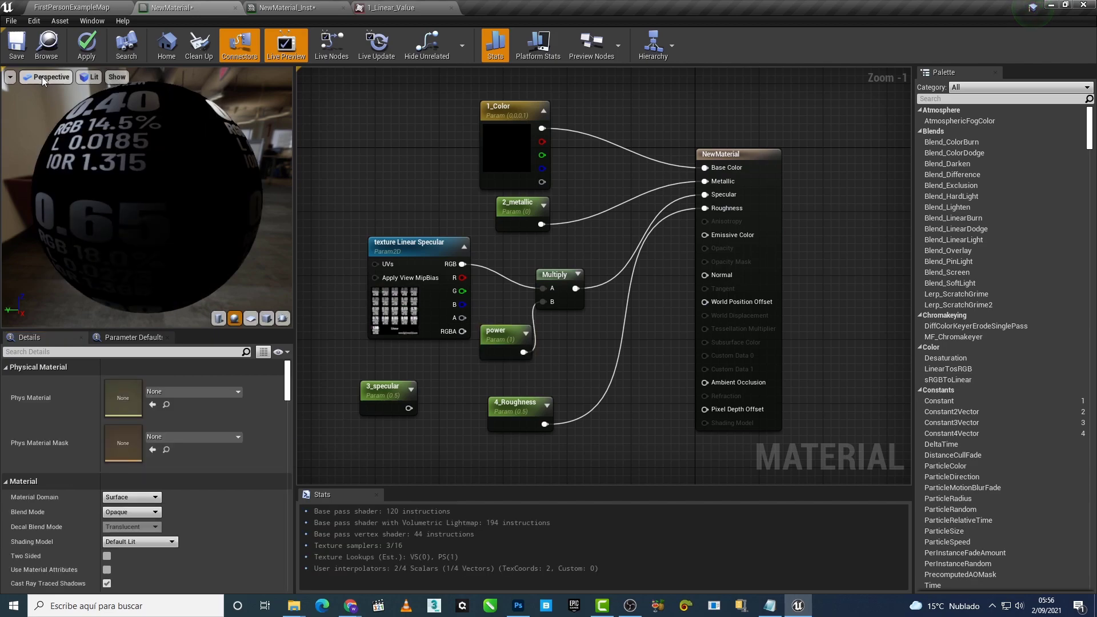
pyautogui.click(86, 44)
pyautogui.click(298, 6)
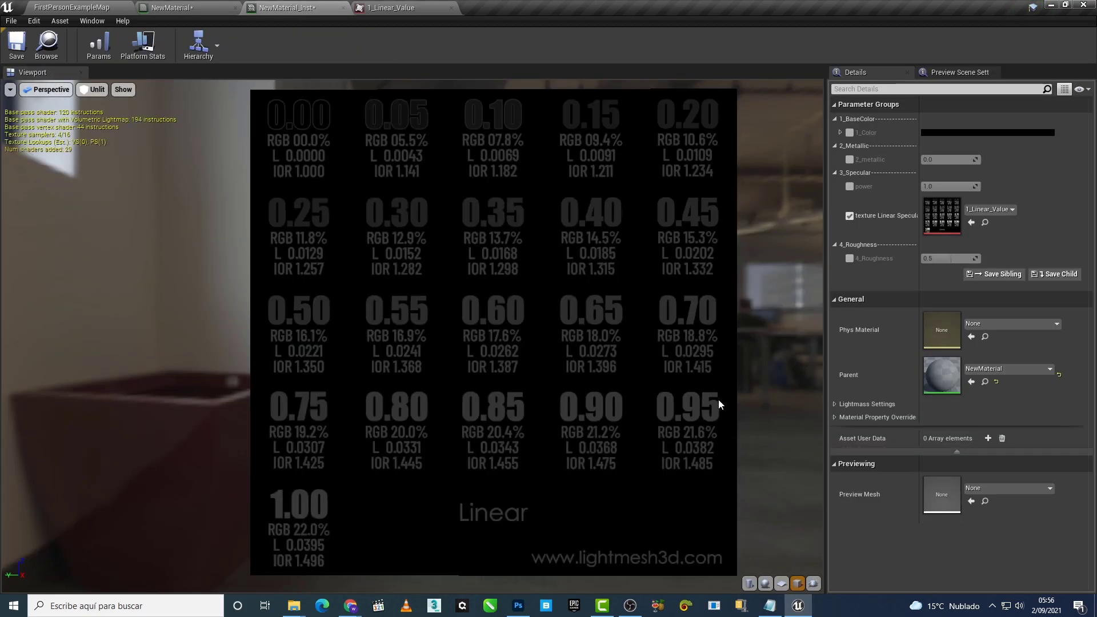
# Step: Enable the instance's 'power' override, test values, and inspect the 1_Linear_Value texture
pyautogui.click(850, 216)
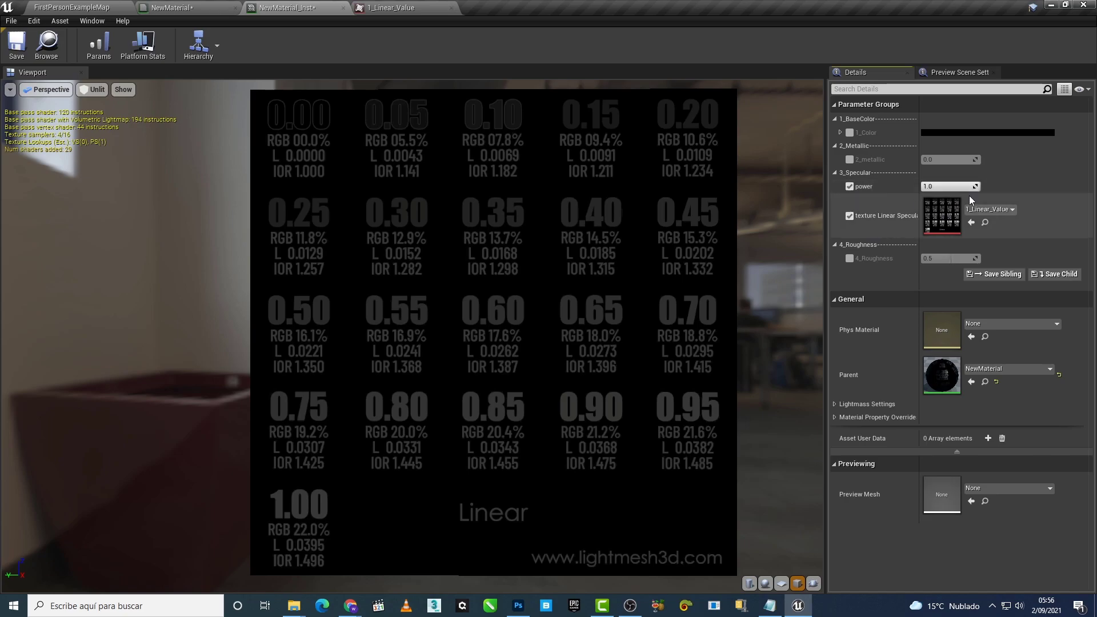
pyautogui.moveTo(939, 186)
pyautogui.mouseDown()
pyautogui.moveTo(908, 186)
pyautogui.moveTo(977, 186)
pyautogui.mouseUp()
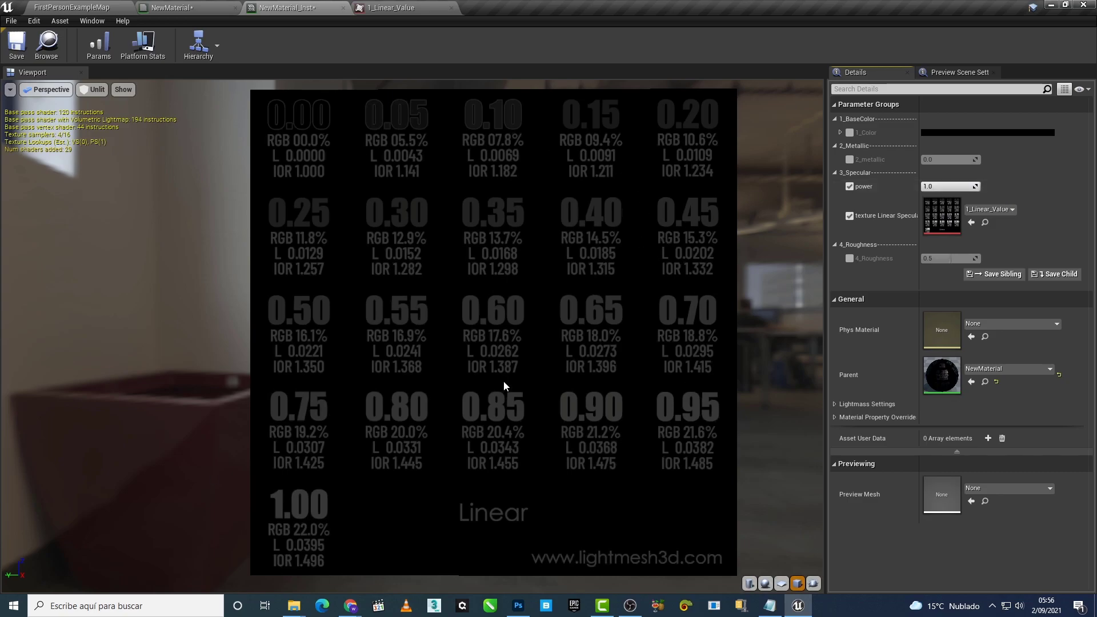
pyautogui.doubleClick(944, 208)
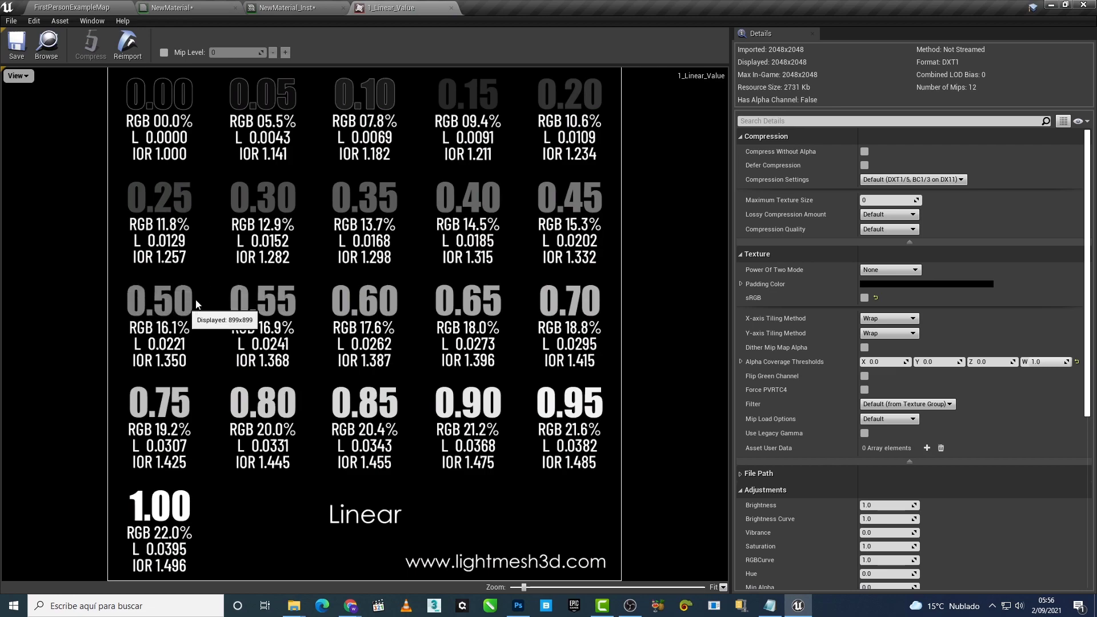
pyautogui.click(286, 8)
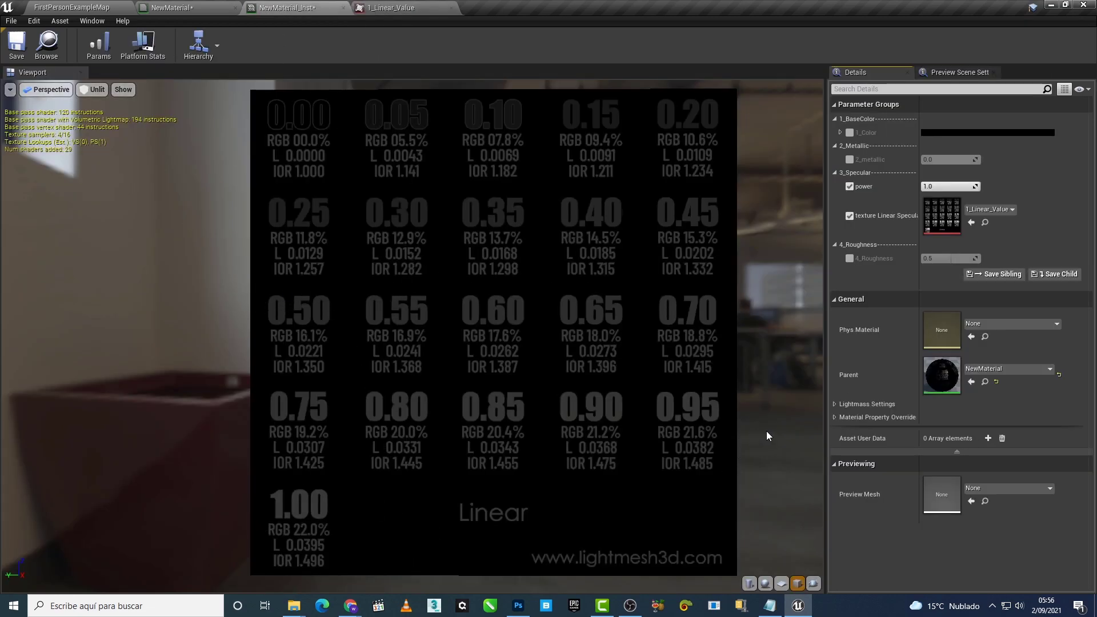
pyautogui.click(198, 9)
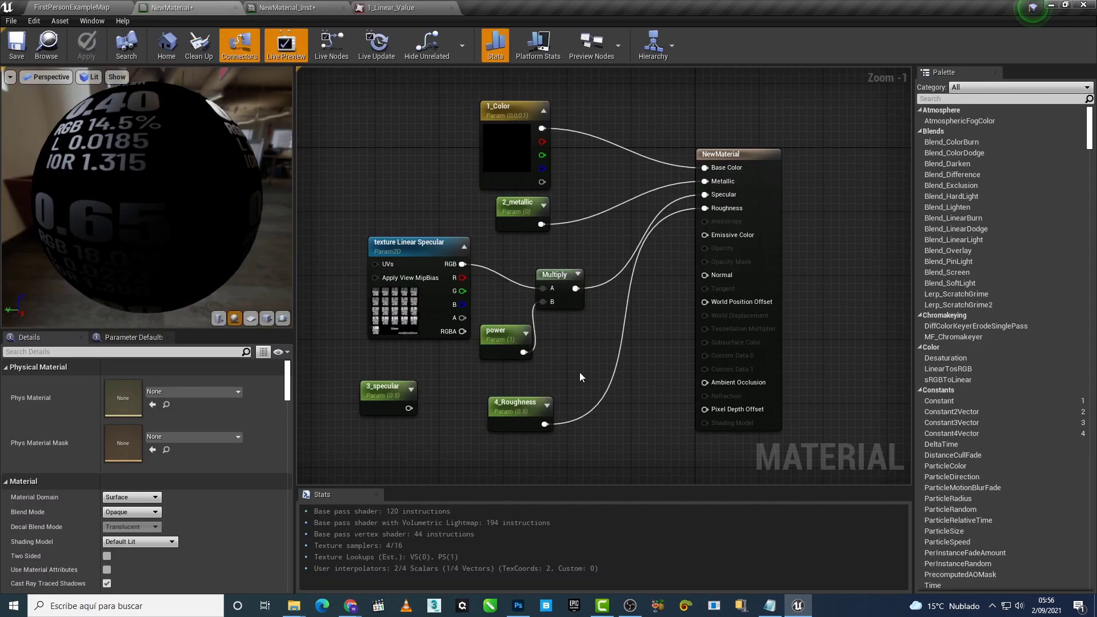
# Step: Move the 'color linear' vector parameter node down below 4_Roughness
pyautogui.scroll(-2, 587, 397)
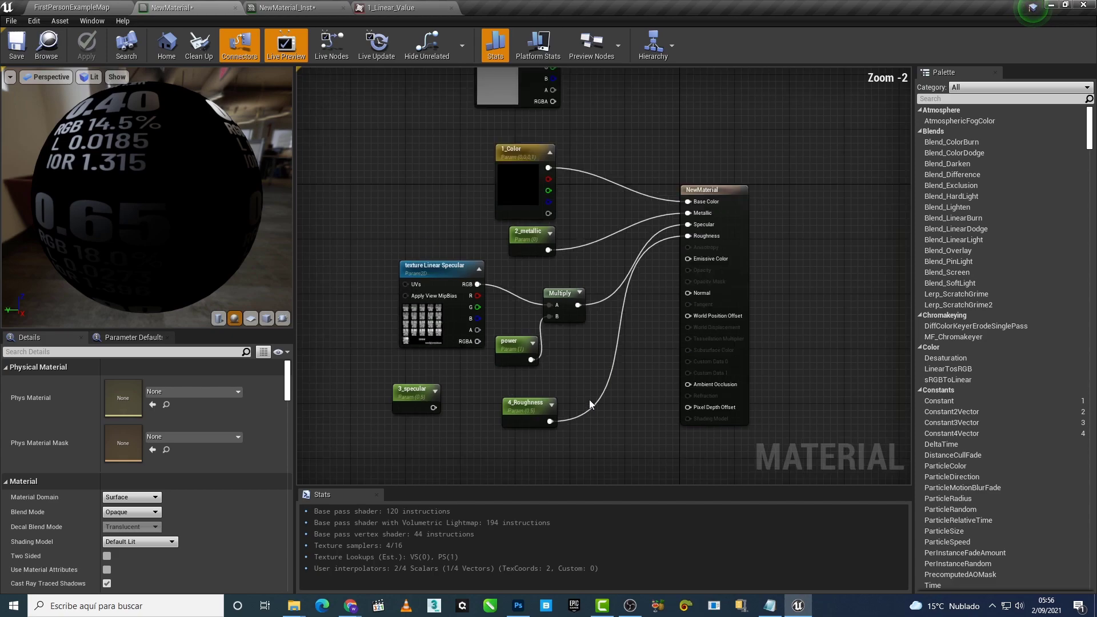
pyautogui.moveTo(580, 171); pyautogui.dragTo(563, 272, button='right')
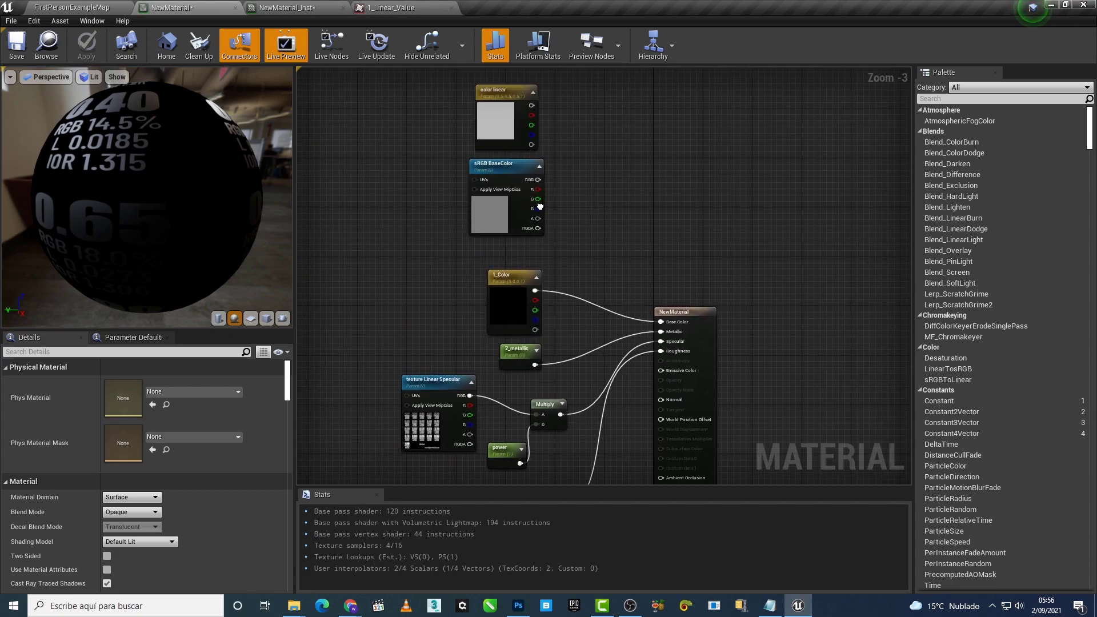
pyautogui.moveTo(497, 91); pyautogui.dragTo(401, 270)
pyautogui.moveTo(405, 268); pyautogui.dragTo(419, 98, button='right')
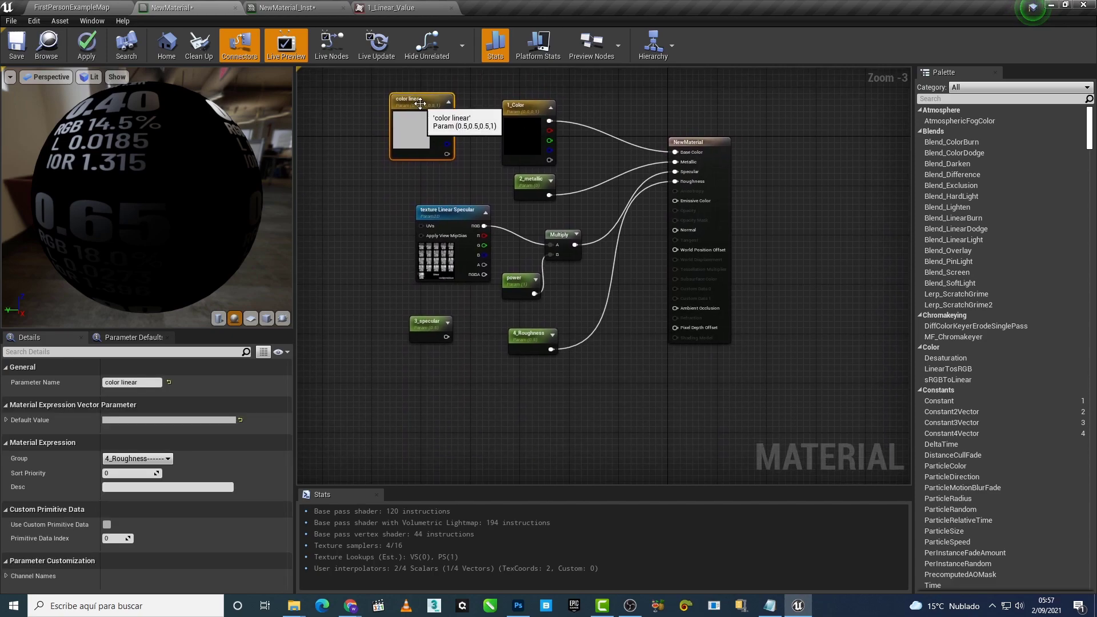
pyautogui.moveTo(419, 98); pyautogui.dragTo(519, 374)
pyautogui.click(572, 362)
pyautogui.scroll(2, 572, 362)
pyautogui.moveTo(636, 363); pyautogui.dragTo(632, 433, button='right')
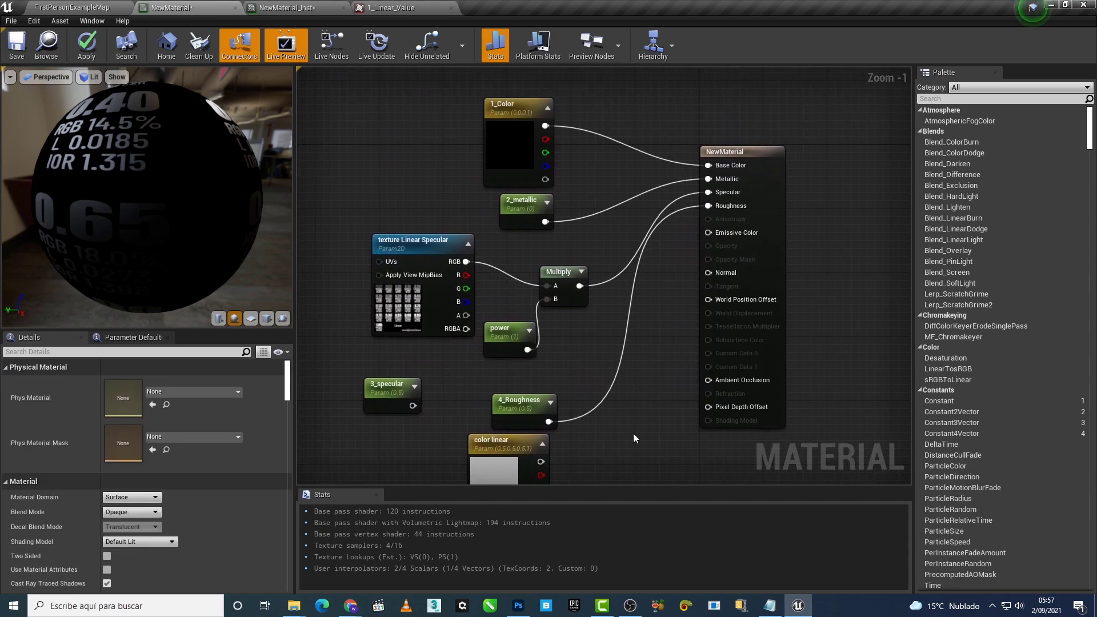
# Step: Wire 'color linear' into Roughness in place of 4_Roughness, set it to 0.5 grey, and apply
pyautogui.moveTo(540, 462); pyautogui.dragTo(727, 208)
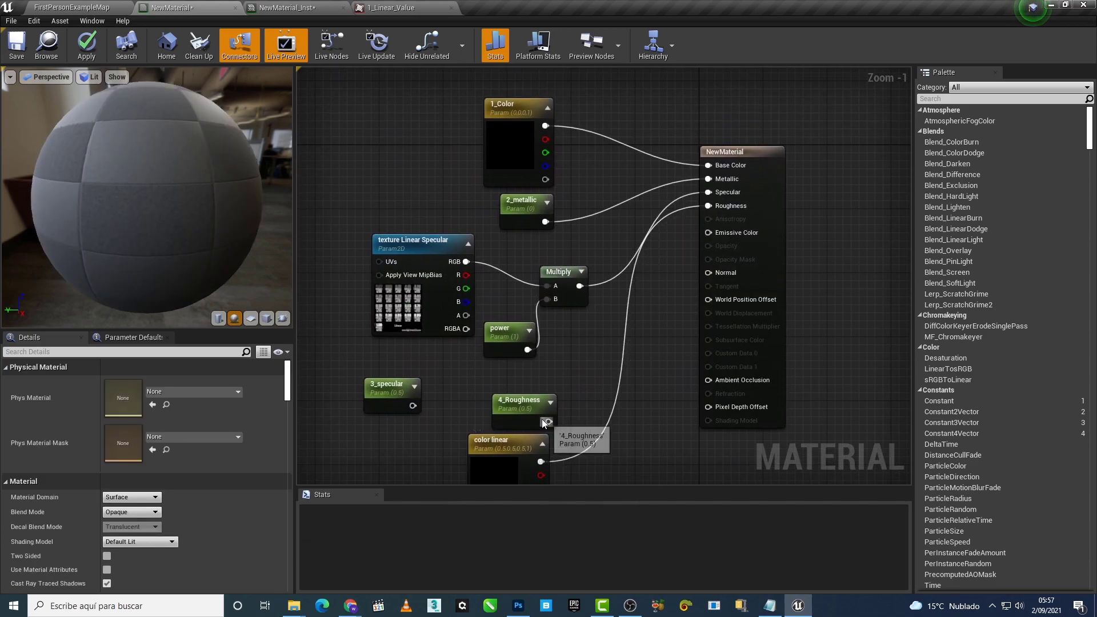
pyautogui.moveTo(523, 413); pyautogui.dragTo(404, 453)
pyautogui.moveTo(502, 441); pyautogui.dragTo(549, 393)
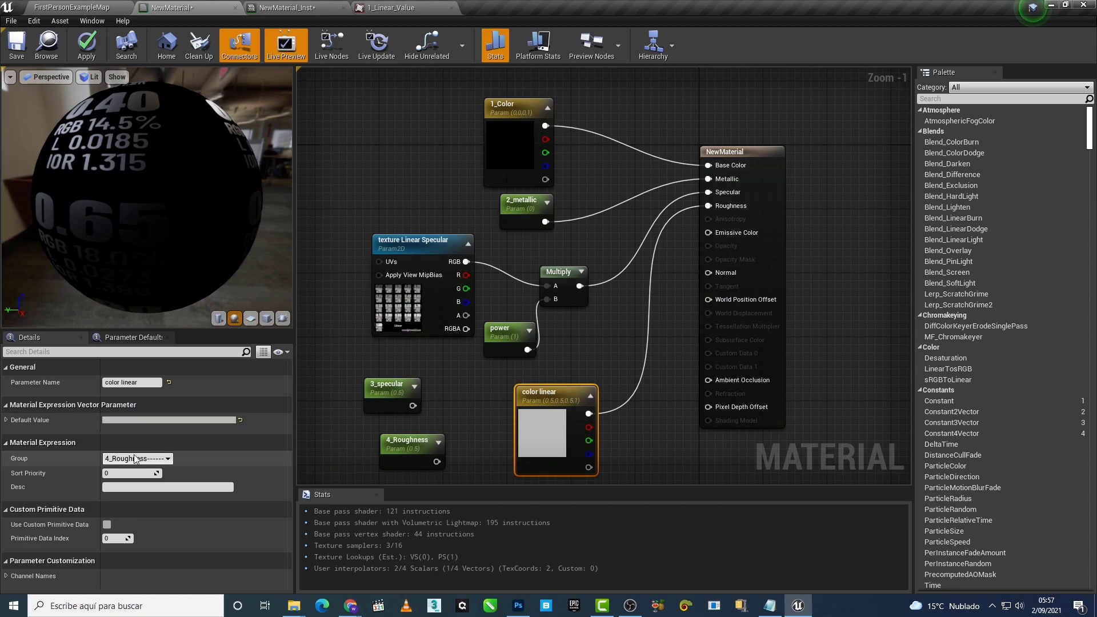
pyautogui.click(196, 420)
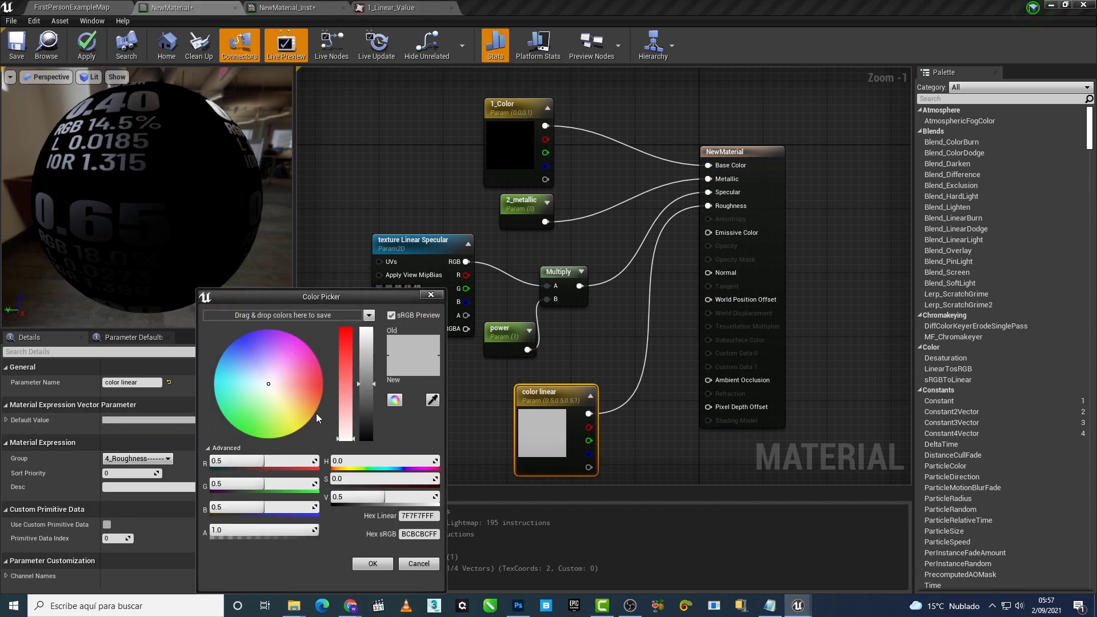
pyautogui.click(388, 563)
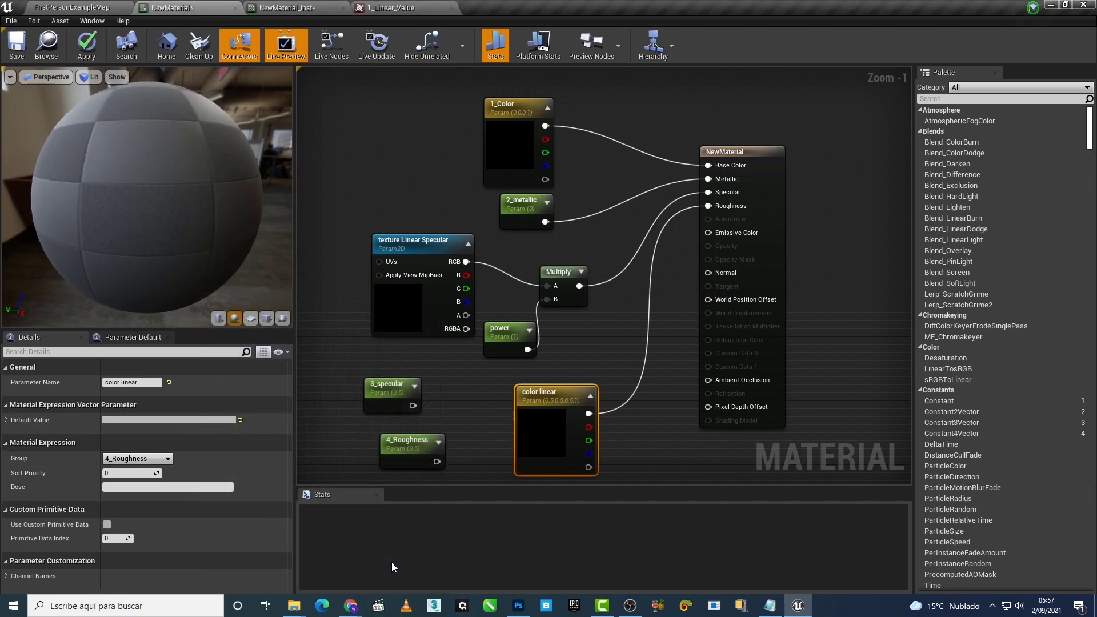
pyautogui.click(93, 50)
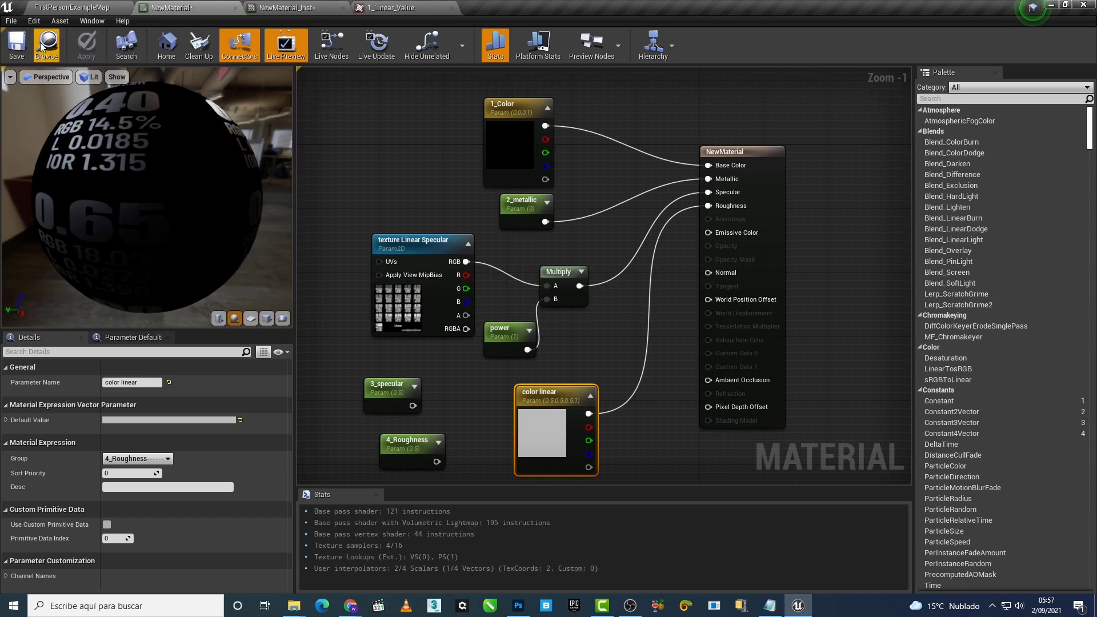
pyautogui.click(297, 7)
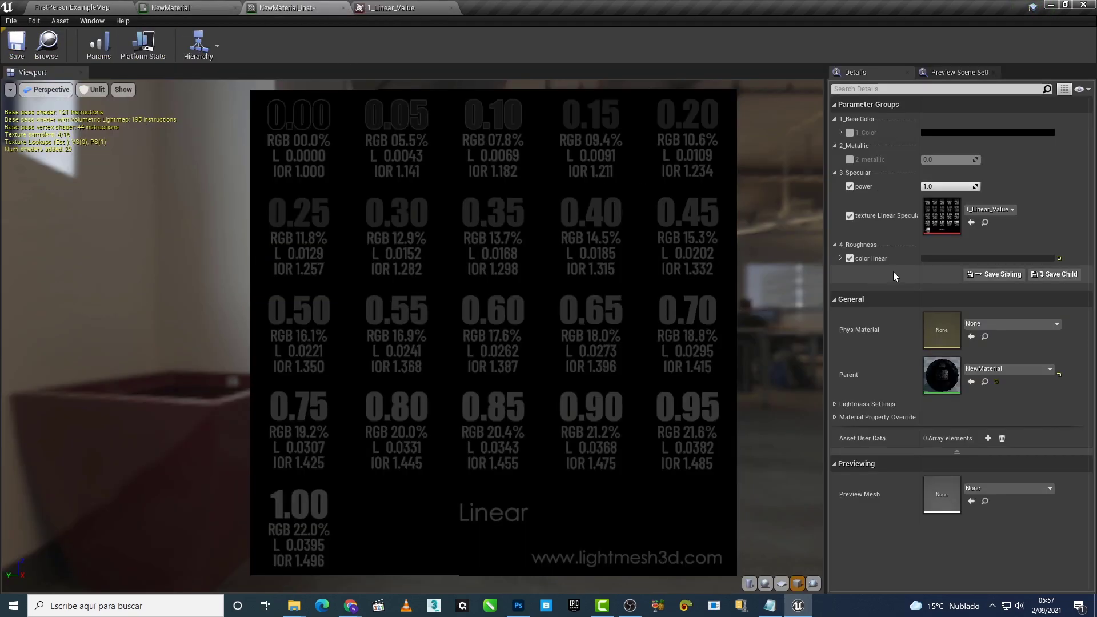
# Step: Eyedrop a chart grey in the color linear picker, read linear 0.048172, then cancel
pyautogui.click(933, 259)
pyautogui.moveTo(855, 270); pyautogui.dragTo(933, 280)
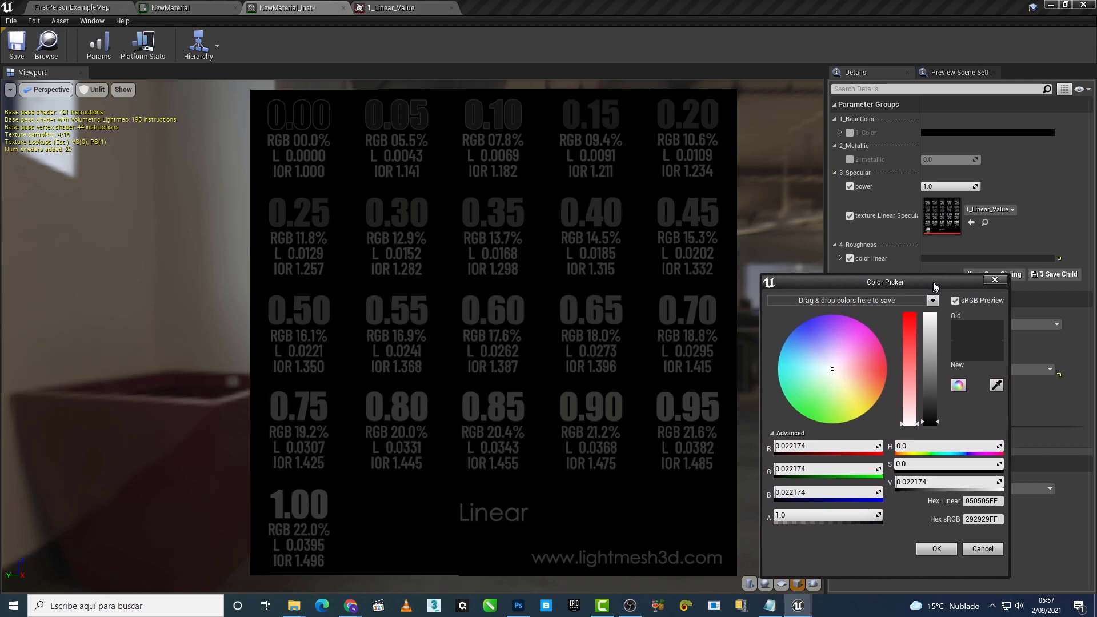
pyautogui.click(998, 381)
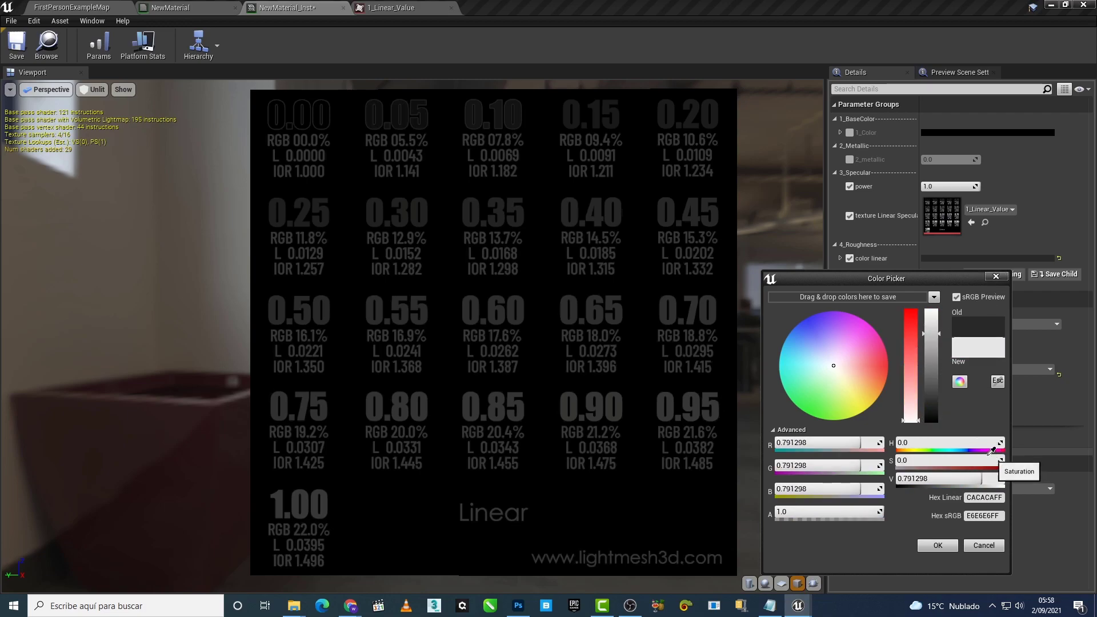
pyautogui.click(990, 542)
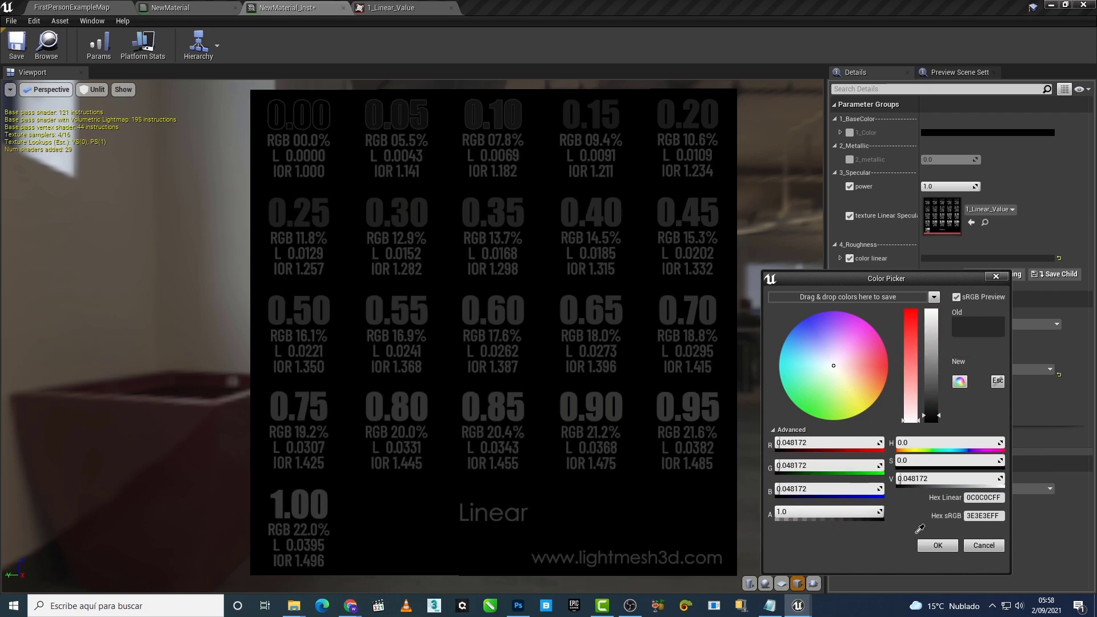
pyautogui.click(975, 544)
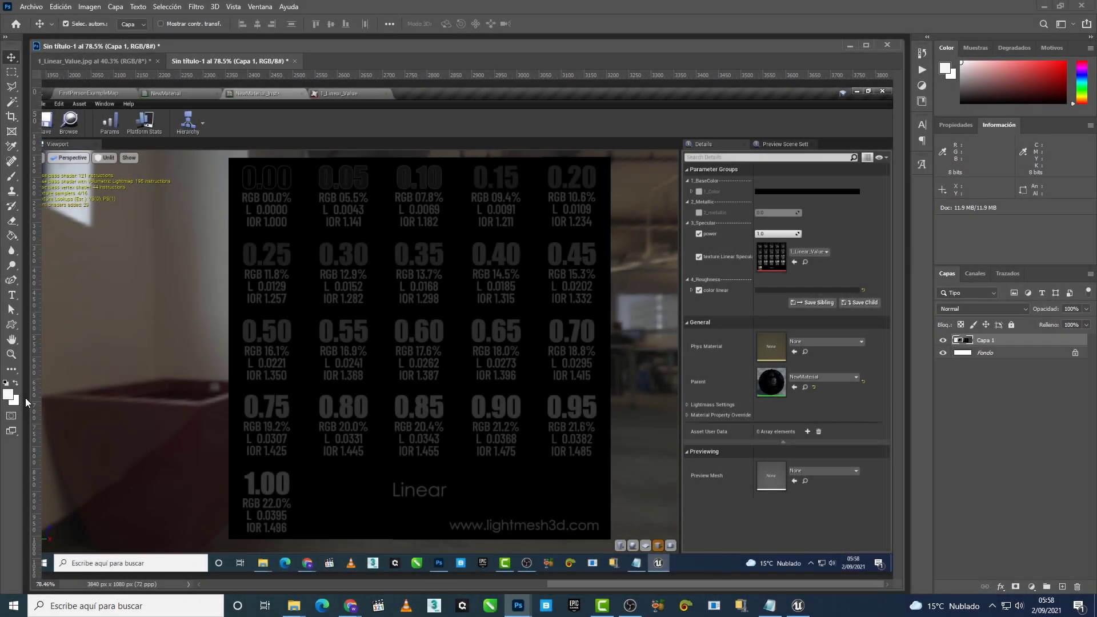
# Step: Sample the black chart background and the 1.00 label grey in the foreground Color Picker
pyautogui.click(10, 394)
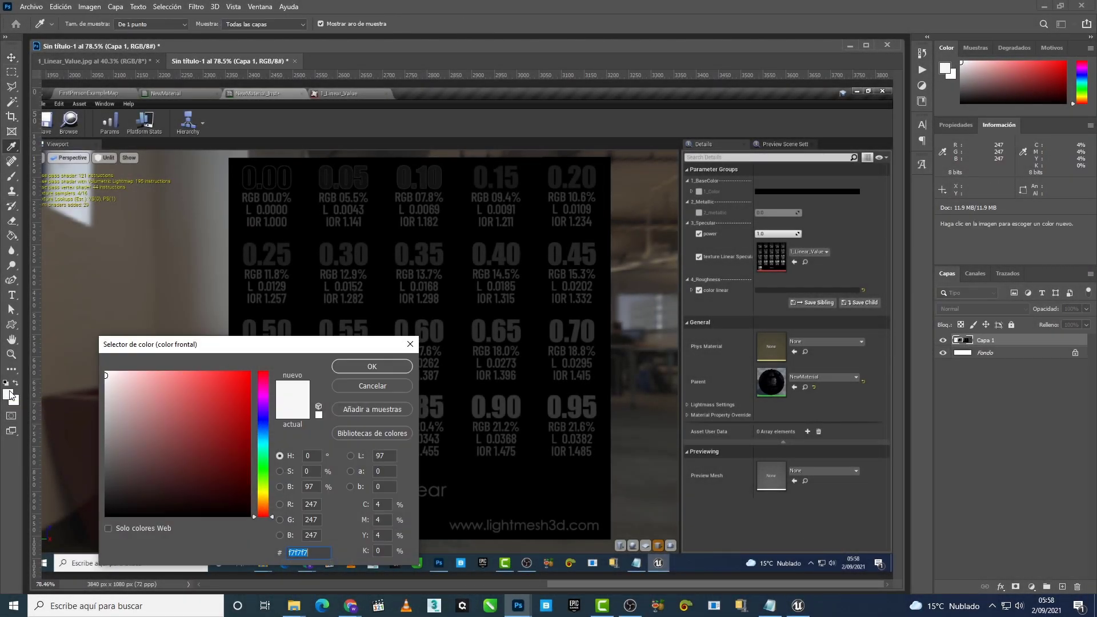
pyautogui.moveTo(177, 347); pyautogui.dragTo(425, 328)
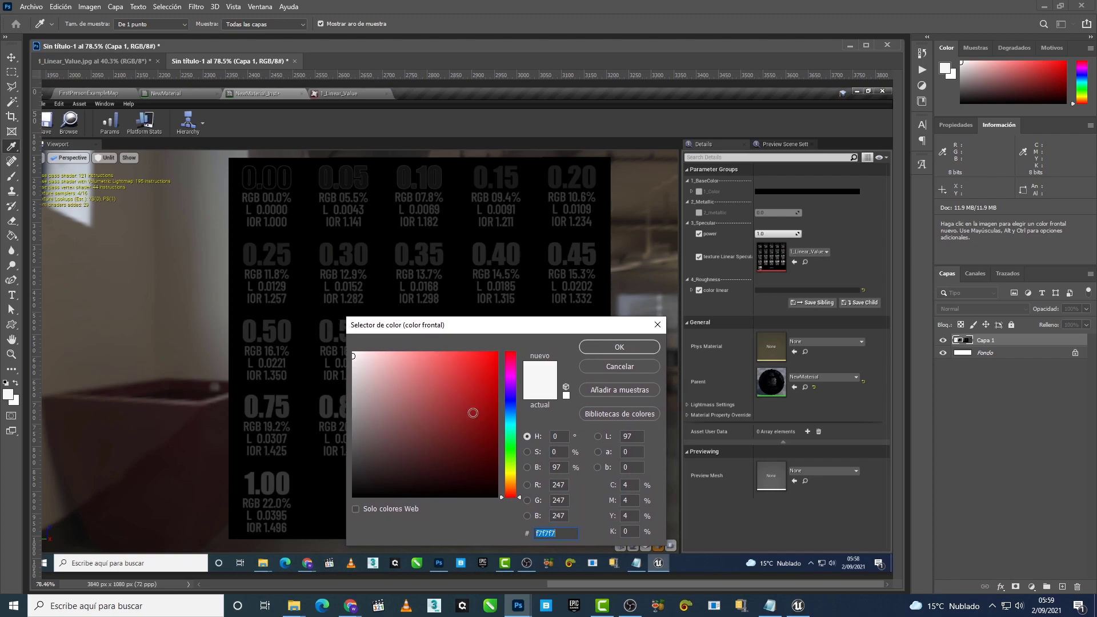
pyautogui.click(325, 482)
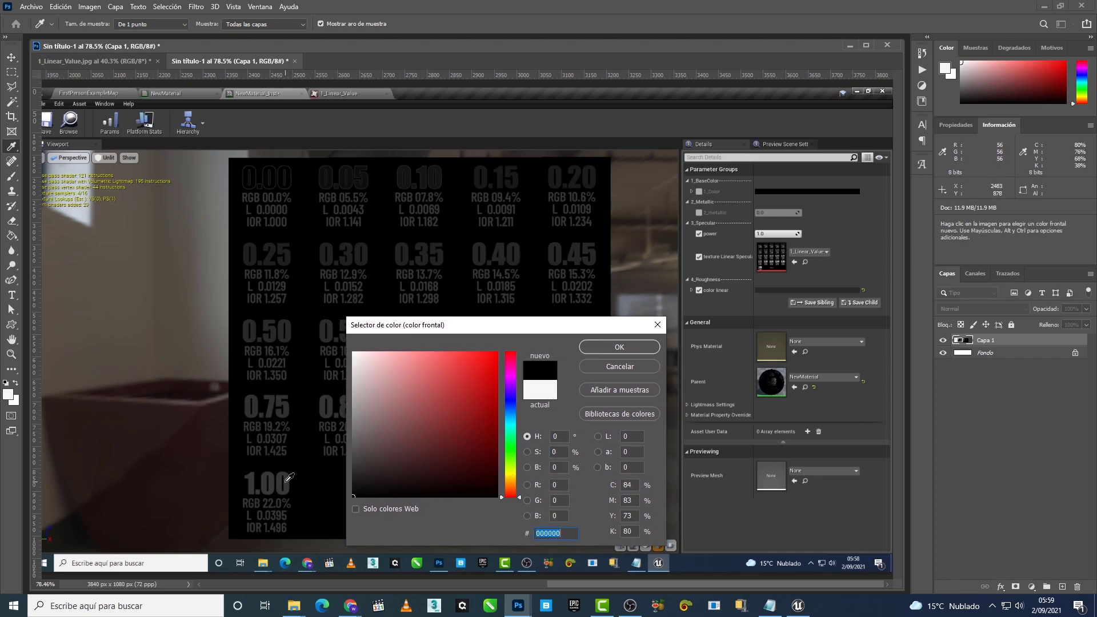
pyautogui.click(289, 478)
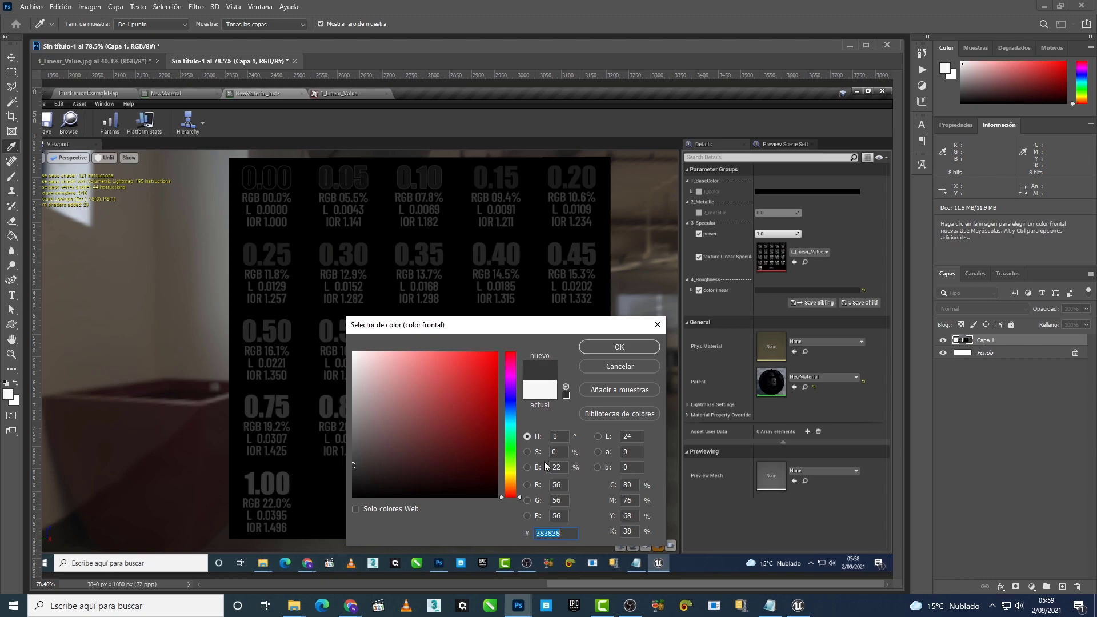
pyautogui.click(657, 325)
pyautogui.press('v')
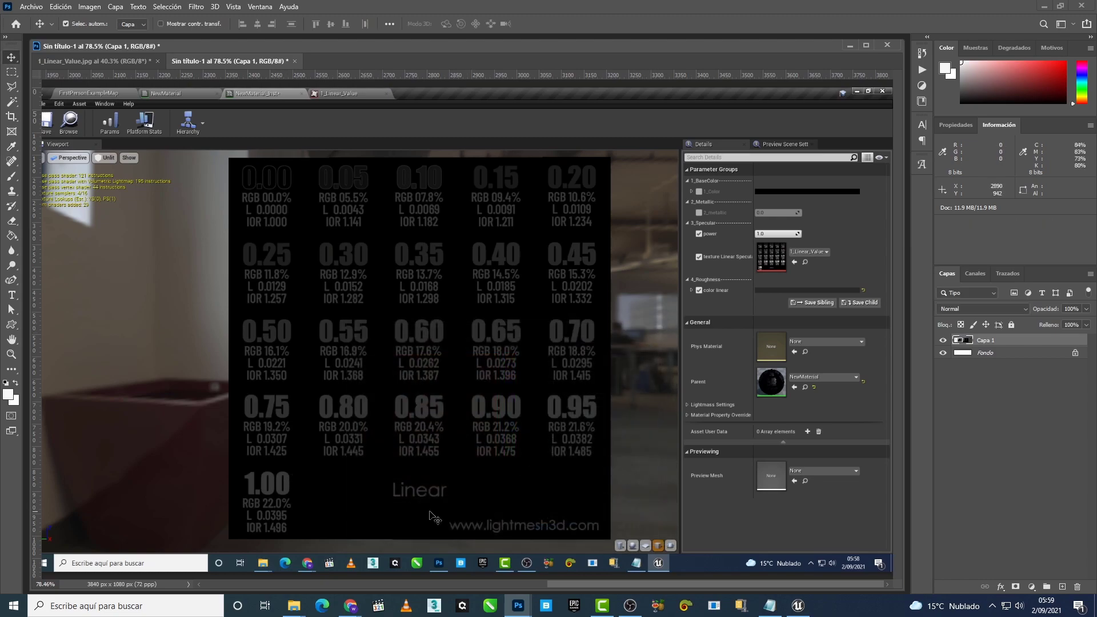
pyautogui.keyDown('alt'); pyautogui.scroll(1, 413, 513); pyautogui.keyUp('alt')
pyautogui.keyDown('alt'); pyautogui.scroll(1, 478, 453); pyautogui.keyUp('alt')
pyautogui.keyDown('alt'); pyautogui.scroll(1, 478, 453); pyautogui.keyUp('alt')
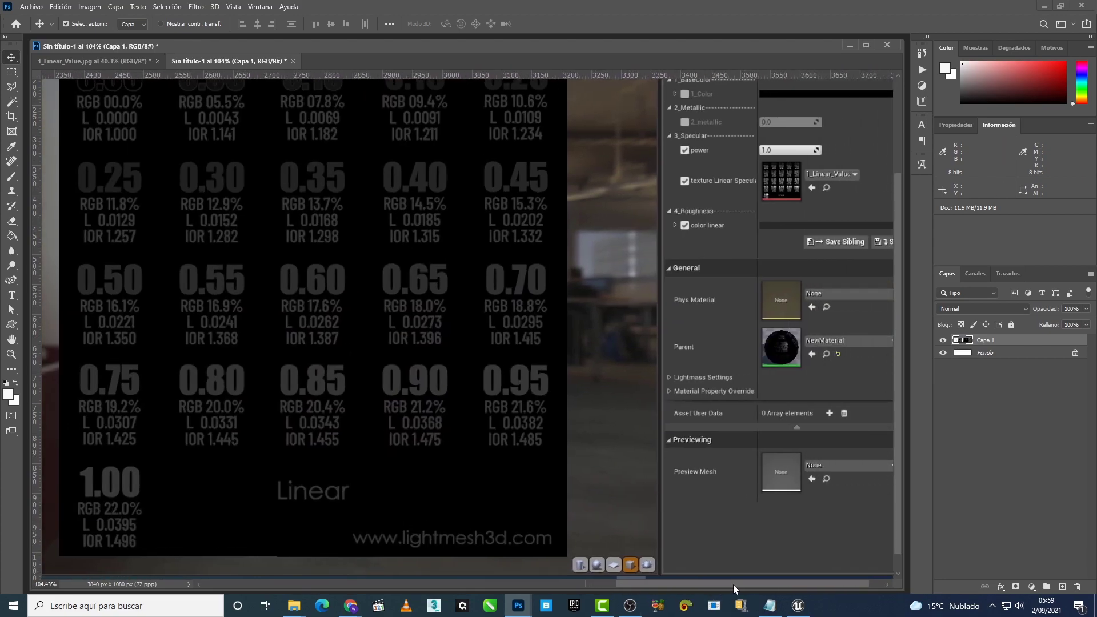
pyautogui.moveTo(704, 588); pyautogui.dragTo(730, 588)
# Step: Resample the 1.00 label, a darker label and the 0.40 label greys, then cancel
pyautogui.click(8, 393)
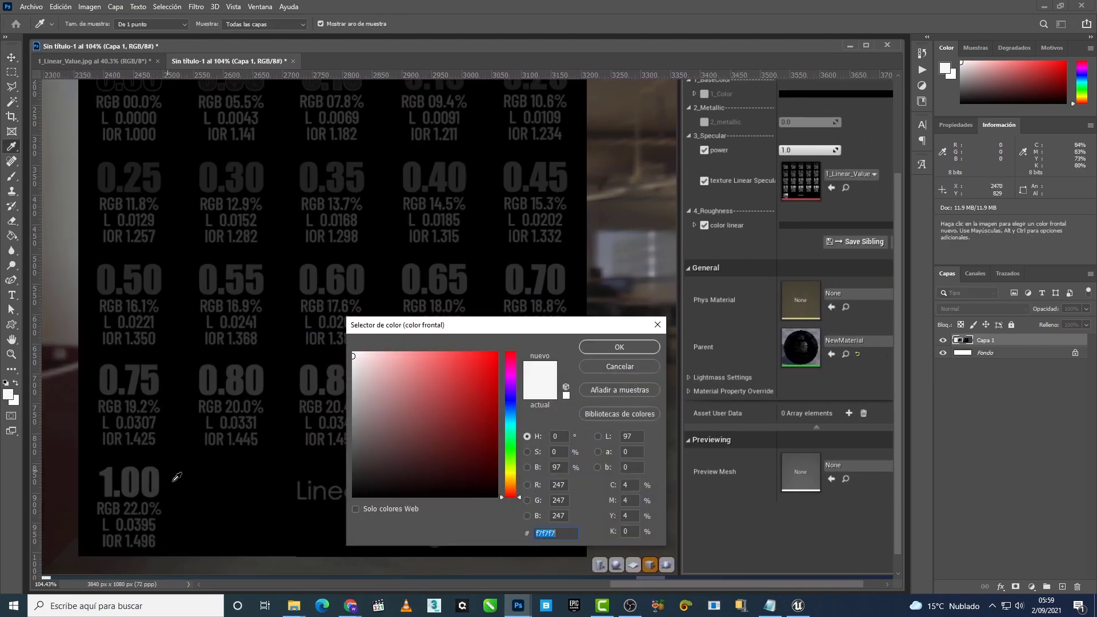
pyautogui.click(159, 477)
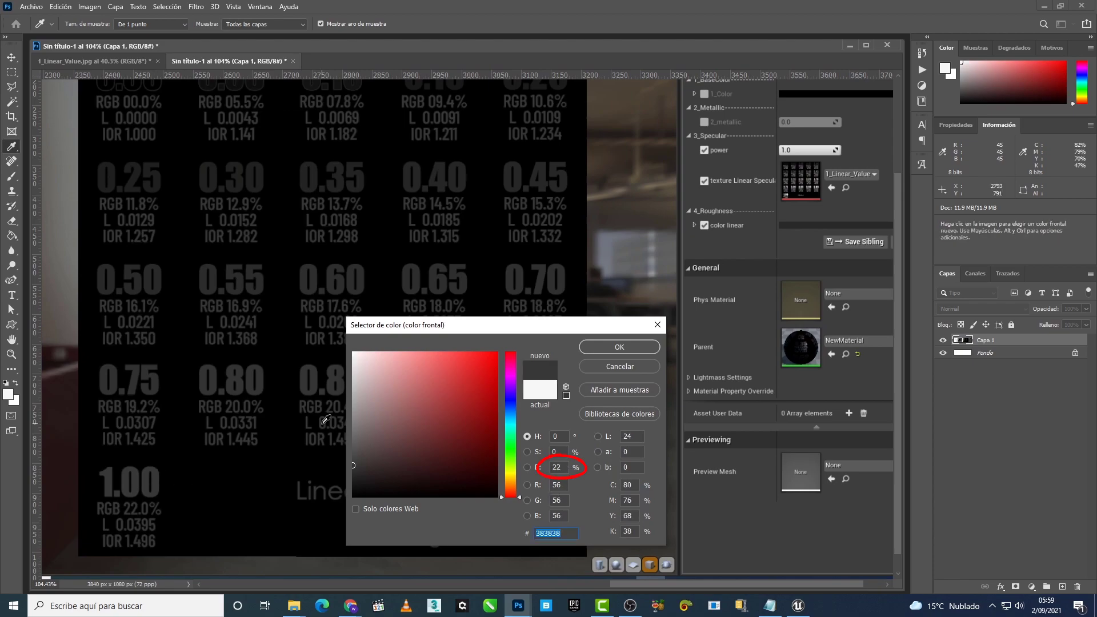
pyautogui.click(160, 276)
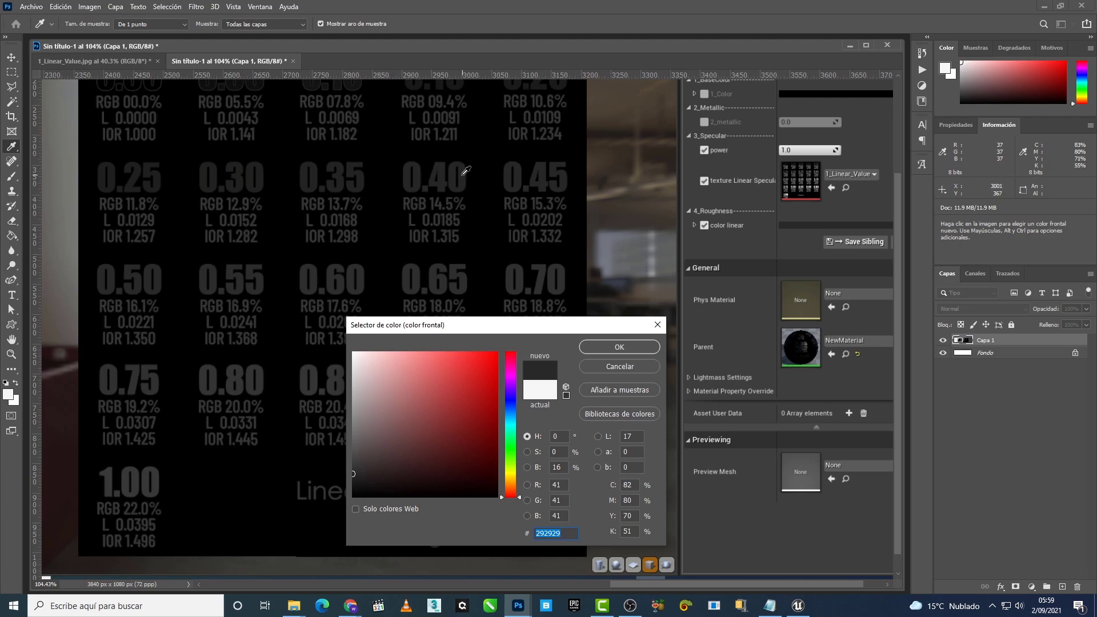
pyautogui.click(465, 171)
pyautogui.click(657, 324)
pyautogui.press('v')
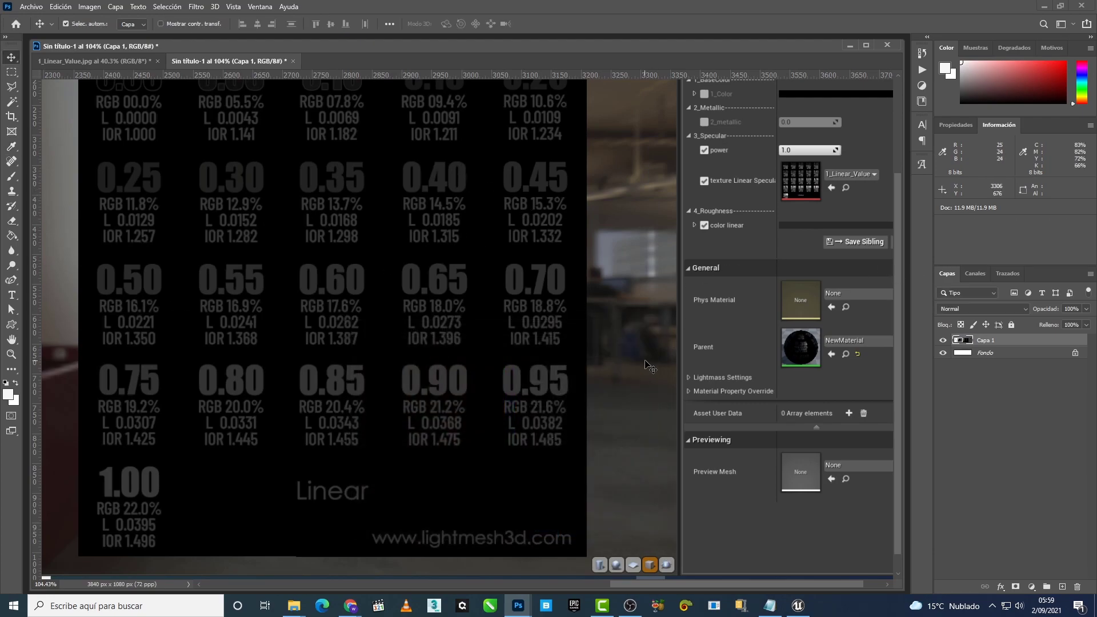
pyautogui.scroll(2, 637, 374)
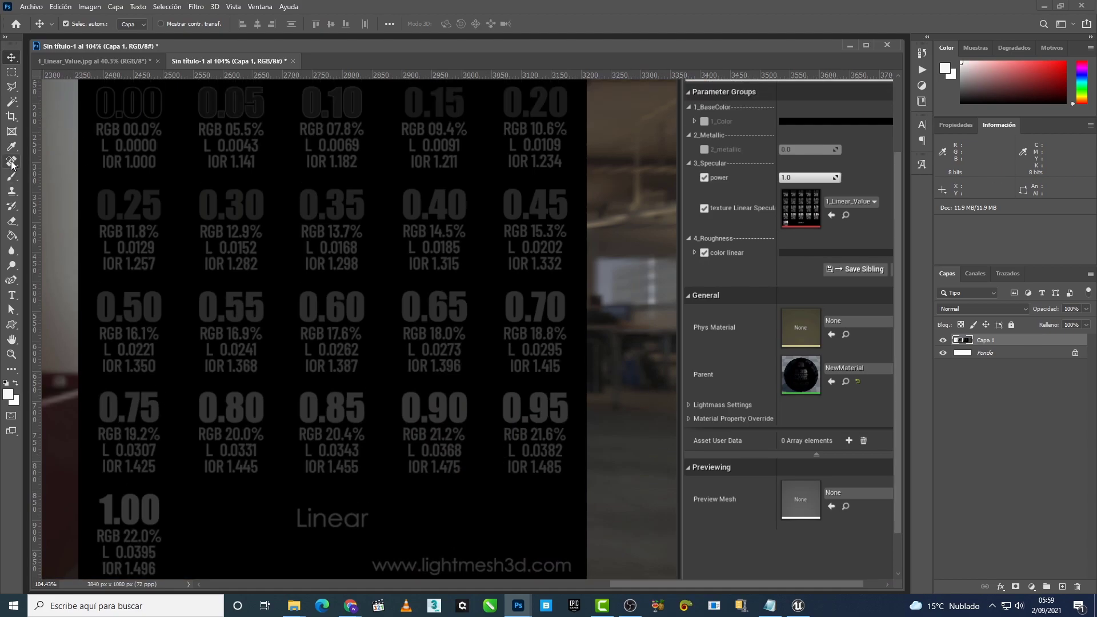
# Step: Place a Color Sampler point with 0–1 readout, moving it across the 1.00, 0.50, 0.70, 0.15 labels
pyautogui.click(12, 147)
pyautogui.rightClick(12, 148)
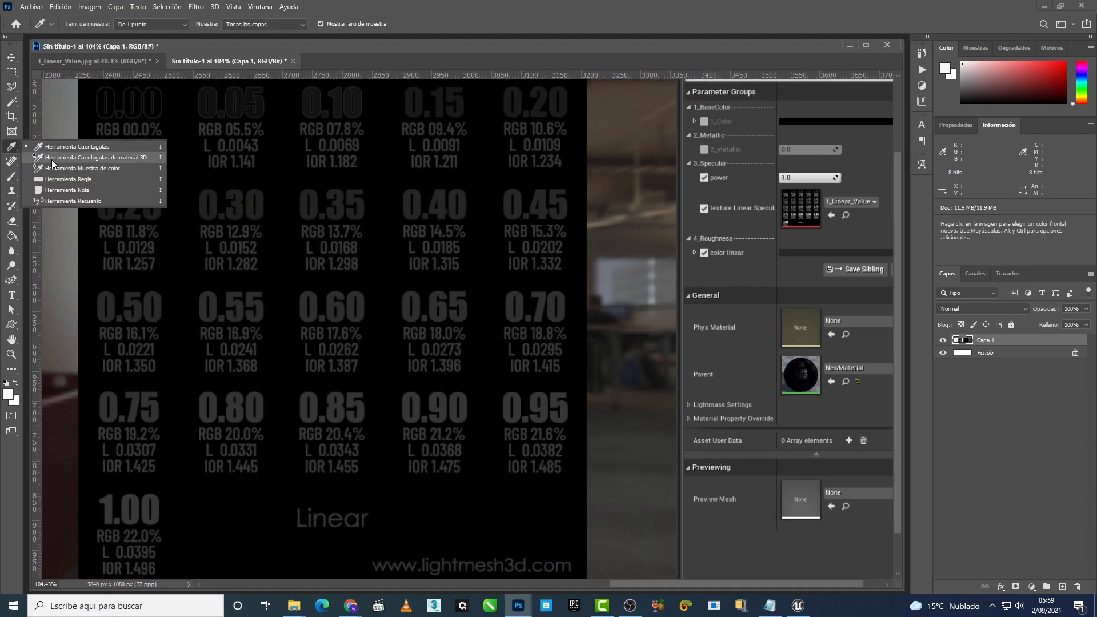
pyautogui.click(54, 167)
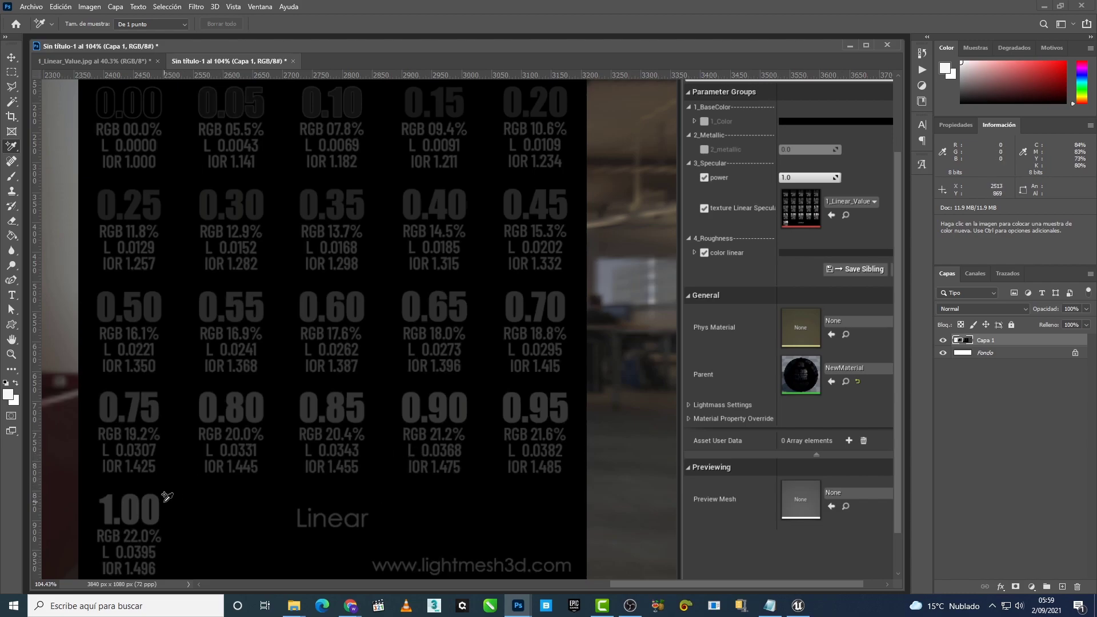
pyautogui.click(155, 506)
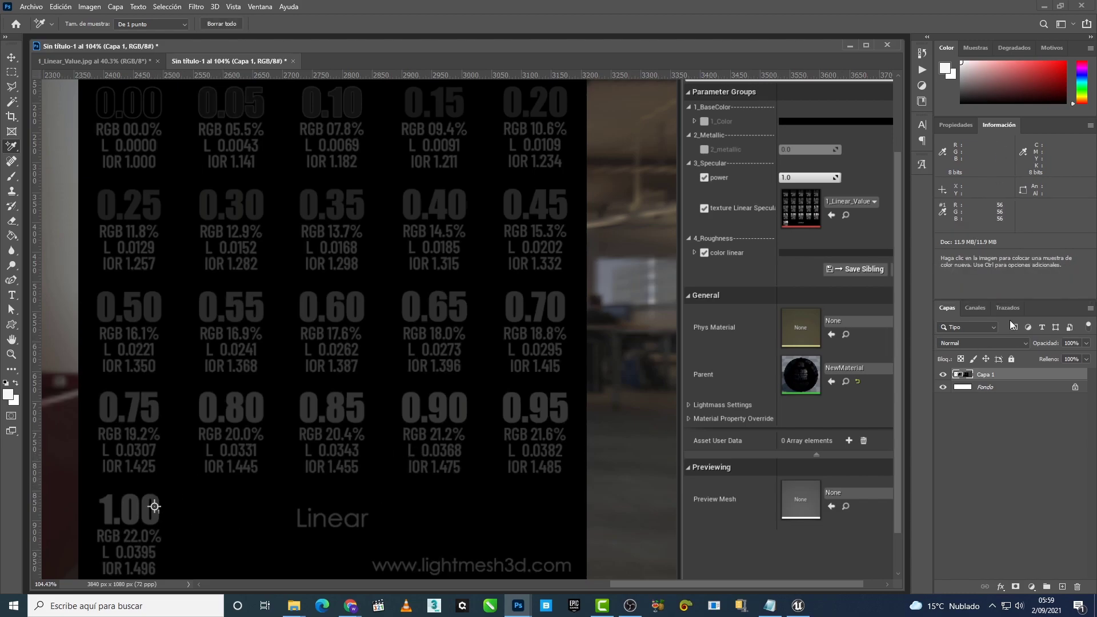
pyautogui.click(942, 209)
pyautogui.click(974, 354)
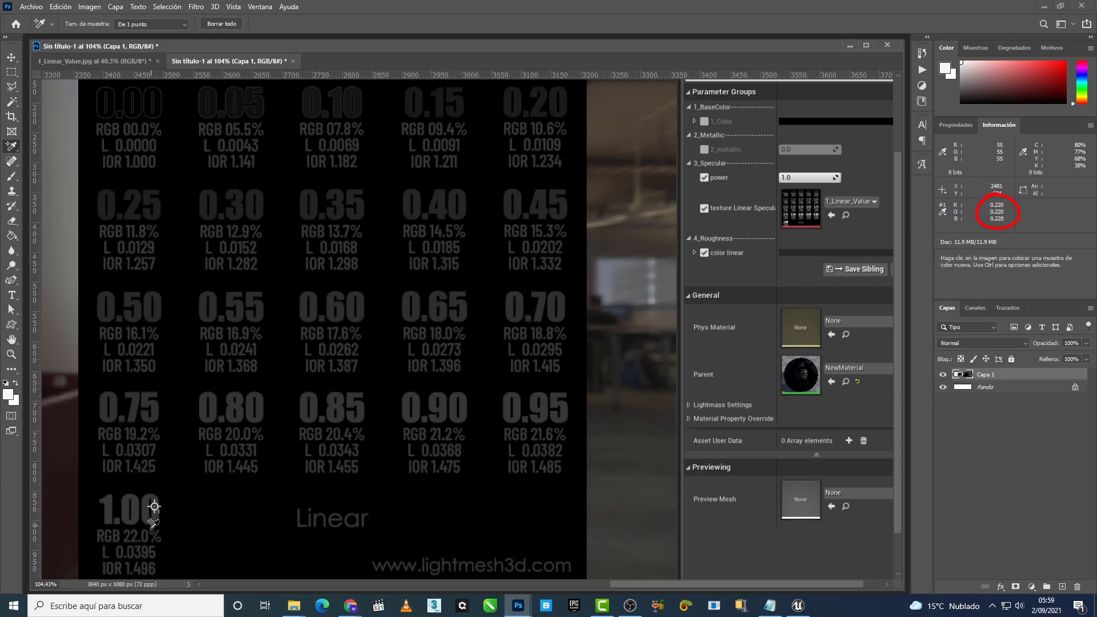
pyautogui.moveTo(154, 506); pyautogui.dragTo(158, 305)
pyautogui.moveTo(156, 304); pyautogui.dragTo(561, 309)
pyautogui.moveTo(561, 307); pyautogui.dragTo(459, 105)
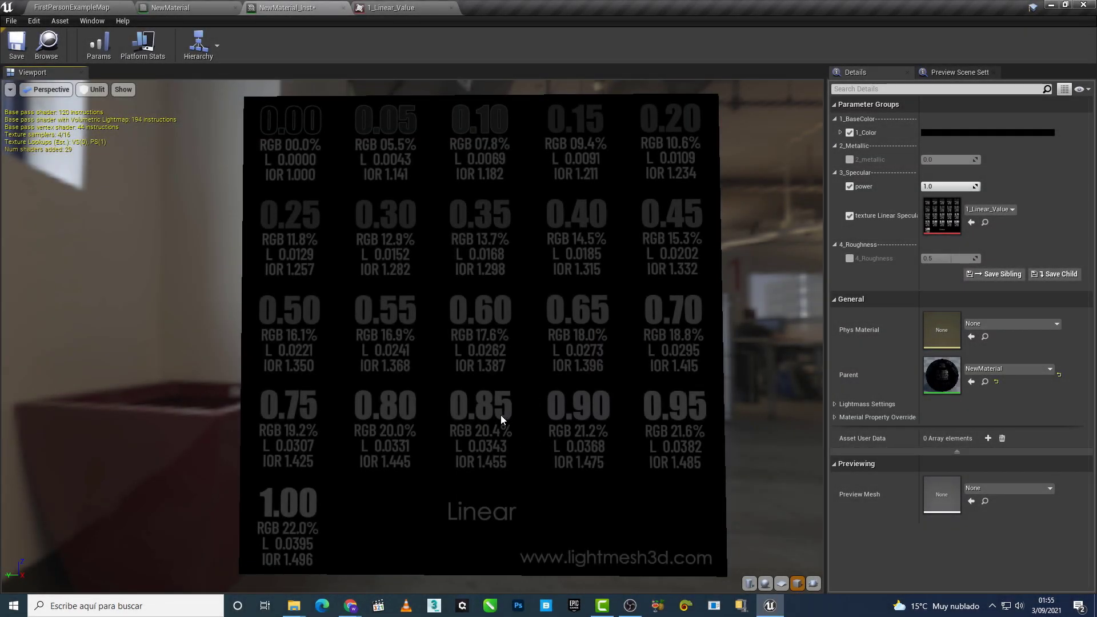
# Step: Switch the preview viewport from Unlit to Lit
pyautogui.click(96, 90)
pyautogui.click(101, 113)
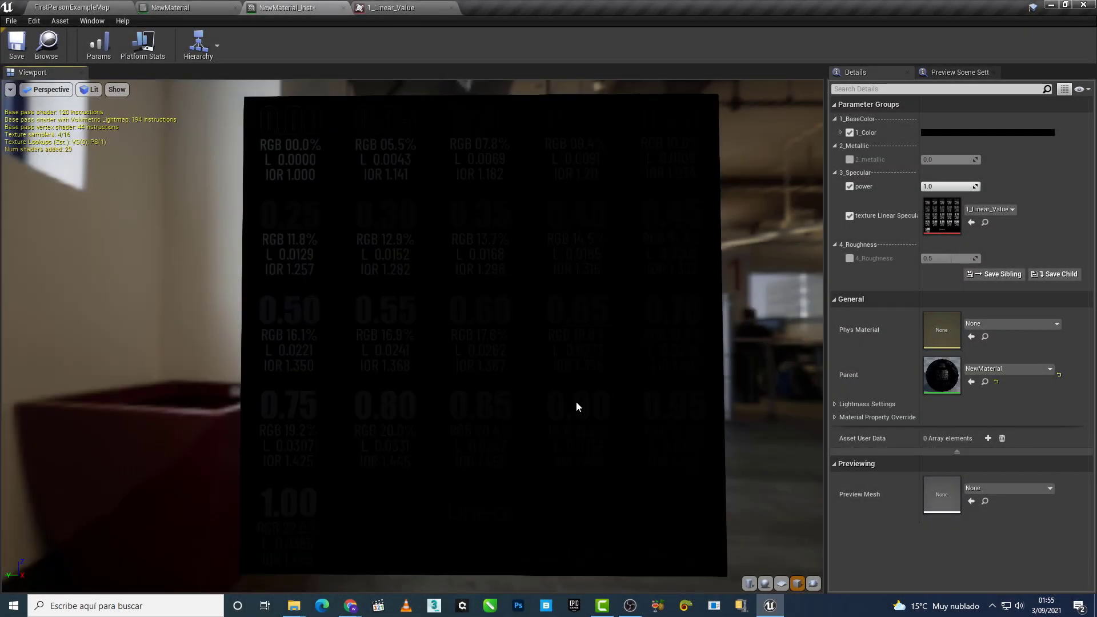
pyautogui.moveTo(496, 421); pyautogui.dragTo(495, 421)
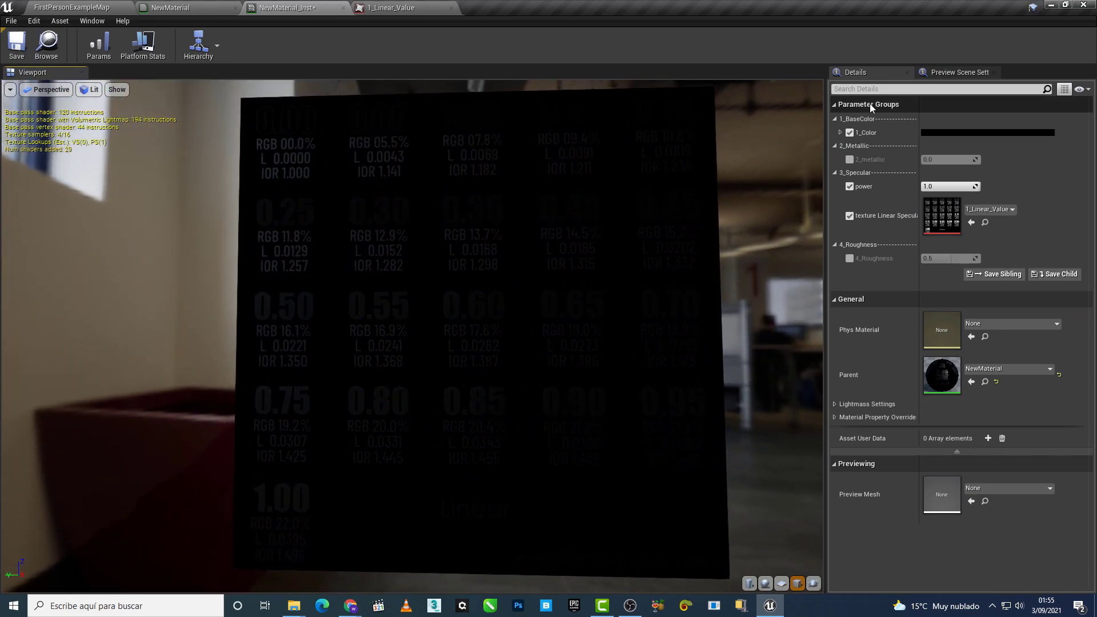
# Step: Set the 1_Color base colour to pink, then change it to green
pyautogui.click(930, 132)
pyautogui.click(784, 222)
pyautogui.moveTo(785, 222); pyautogui.dragTo(784, 200)
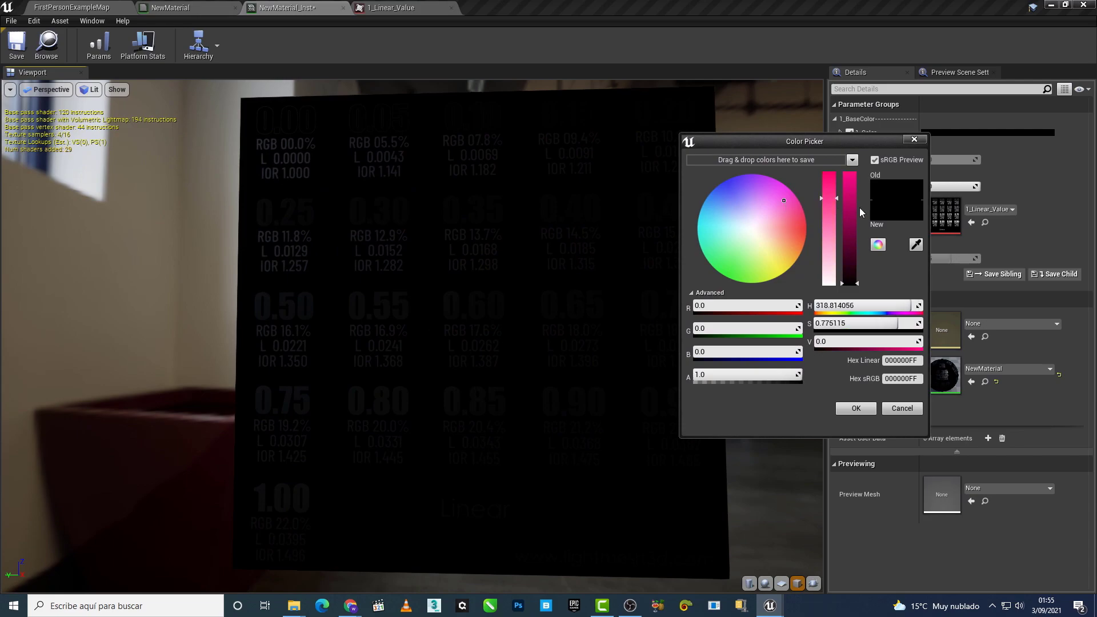
pyautogui.click(851, 191)
pyautogui.click(855, 409)
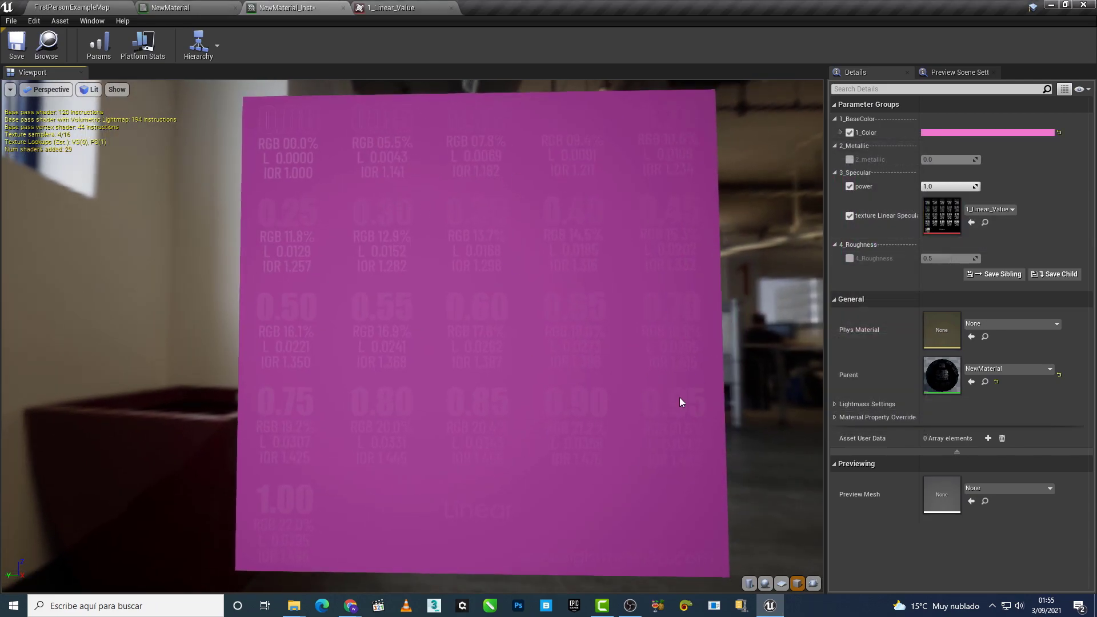
pyautogui.moveTo(680, 398); pyautogui.dragTo(514, 400)
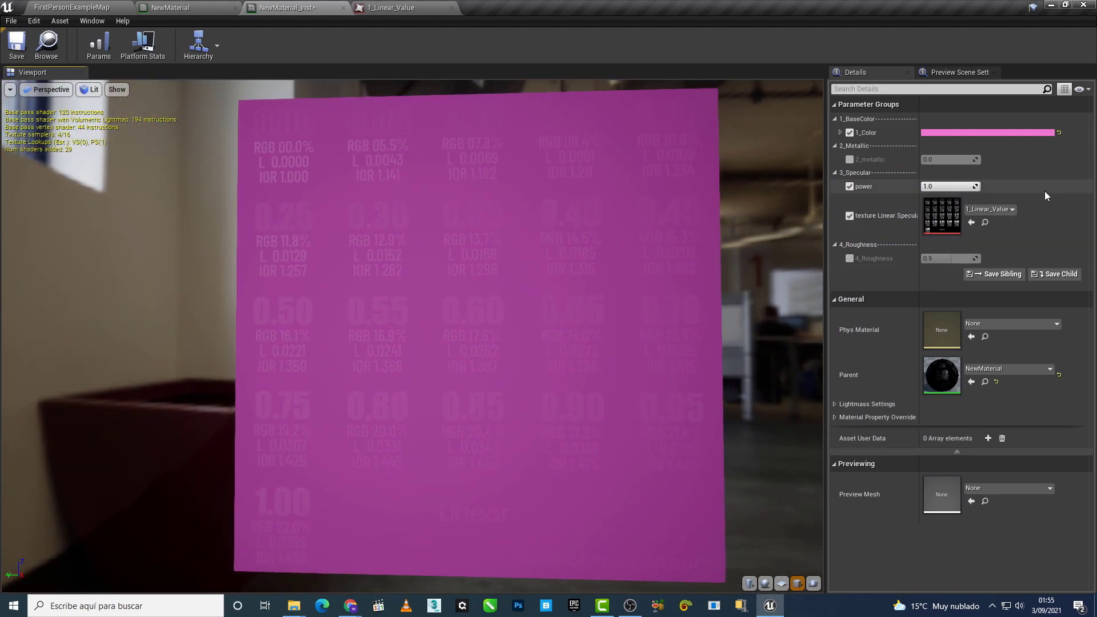
pyautogui.click(1020, 134)
pyautogui.click(821, 264)
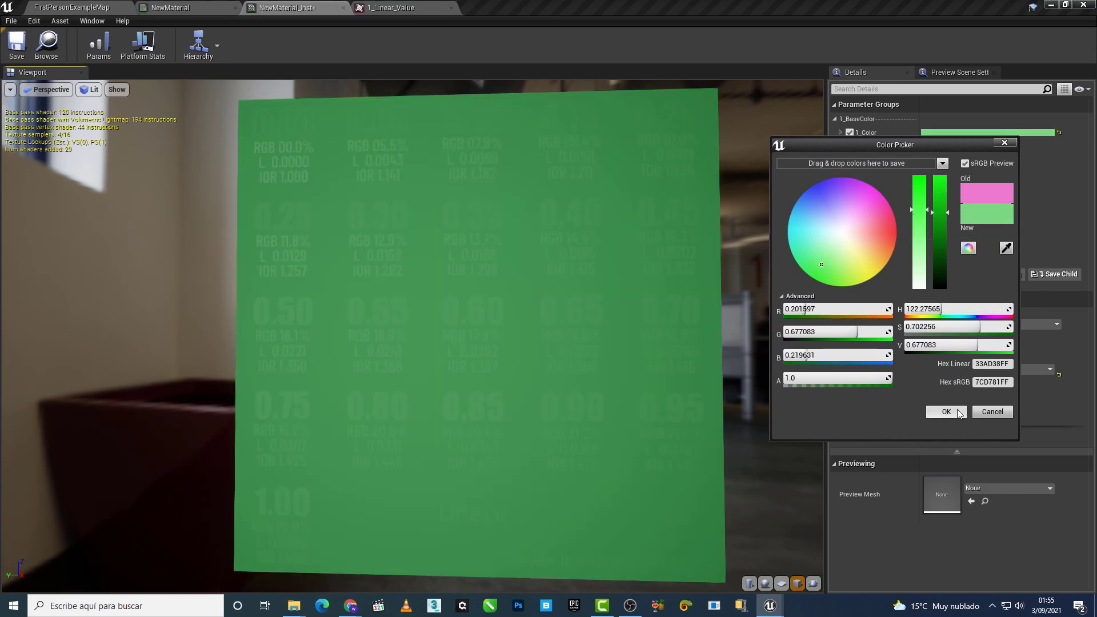
pyautogui.click(960, 412)
# Step: Enable the 4_Roughness override and lower it from 0.5 to 0.3
pyautogui.click(871, 259)
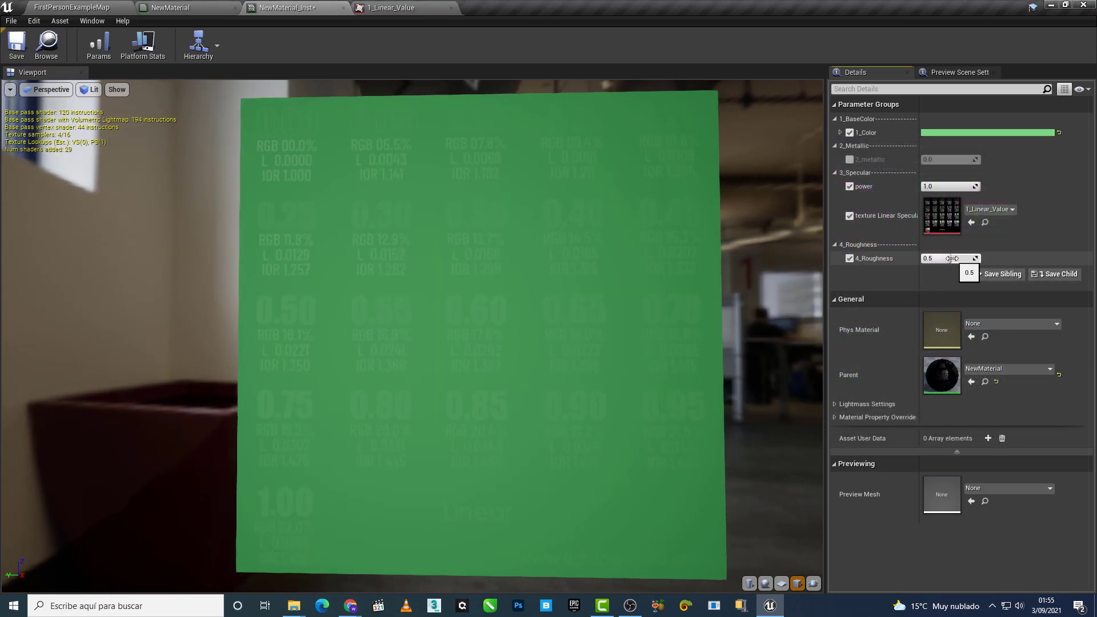
pyautogui.moveTo(948, 258); pyautogui.dragTo(949, 259)
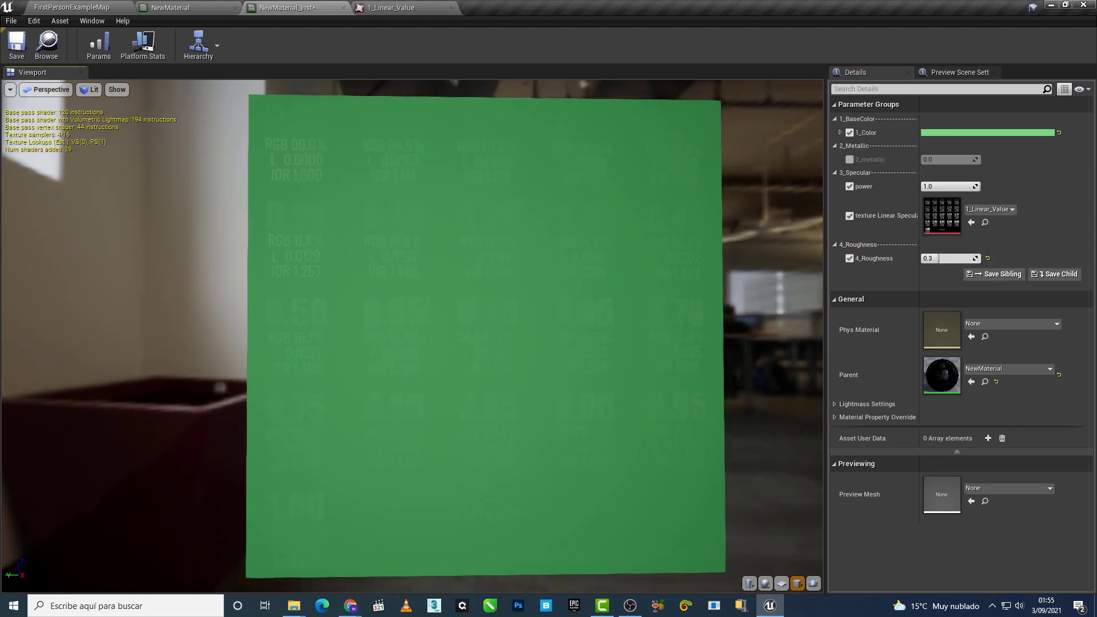
pyautogui.moveTo(537, 316)
pyautogui.mouseDown()
pyautogui.moveTo(399, 309)
pyautogui.moveTo(489, 409)
pyautogui.moveTo(492, 468)
pyautogui.mouseUp()
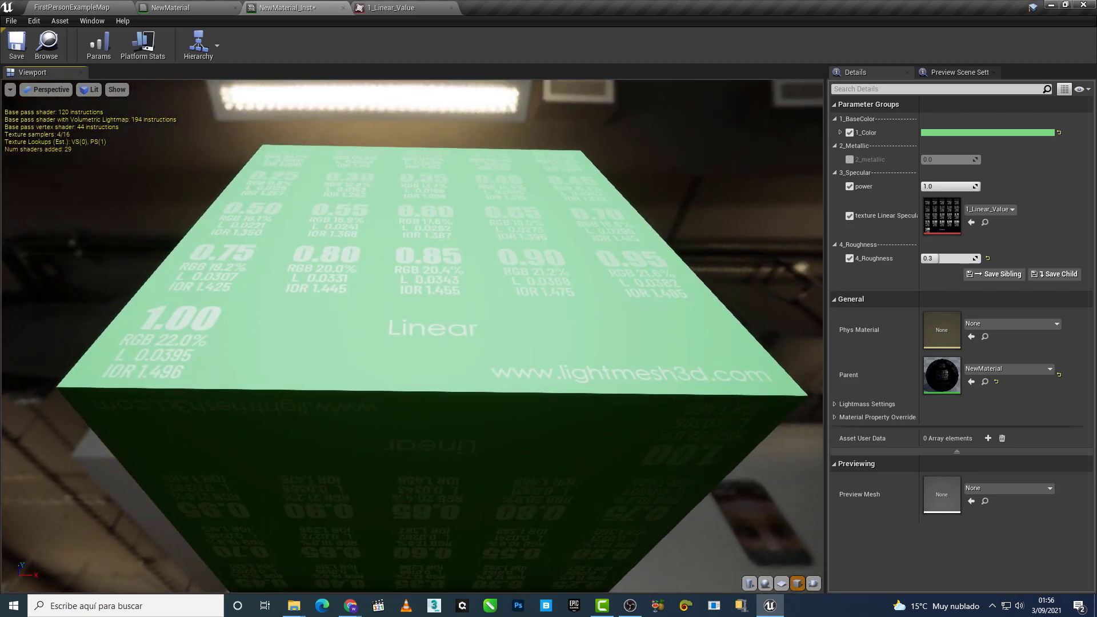
pyautogui.moveTo(491, 469)
pyautogui.mouseDown()
pyautogui.moveTo(492, 400)
pyautogui.moveTo(434, 400)
pyautogui.mouseUp()
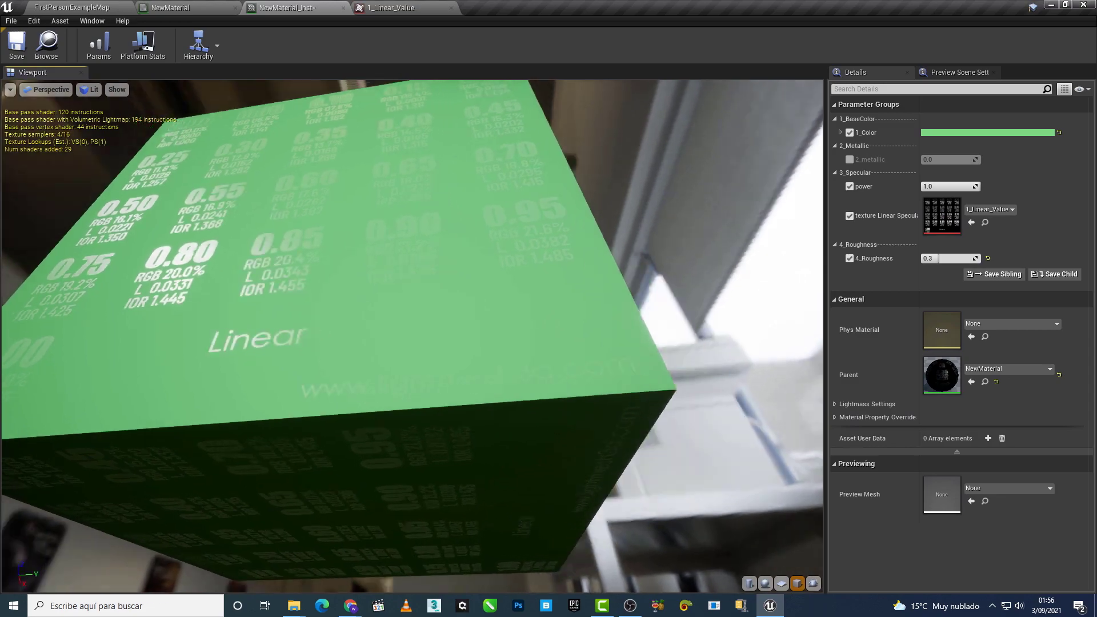
pyautogui.moveTo(434, 400)
pyautogui.mouseDown()
pyautogui.moveTo(434, 342)
pyautogui.moveTo(515, 393)
pyautogui.mouseUp()
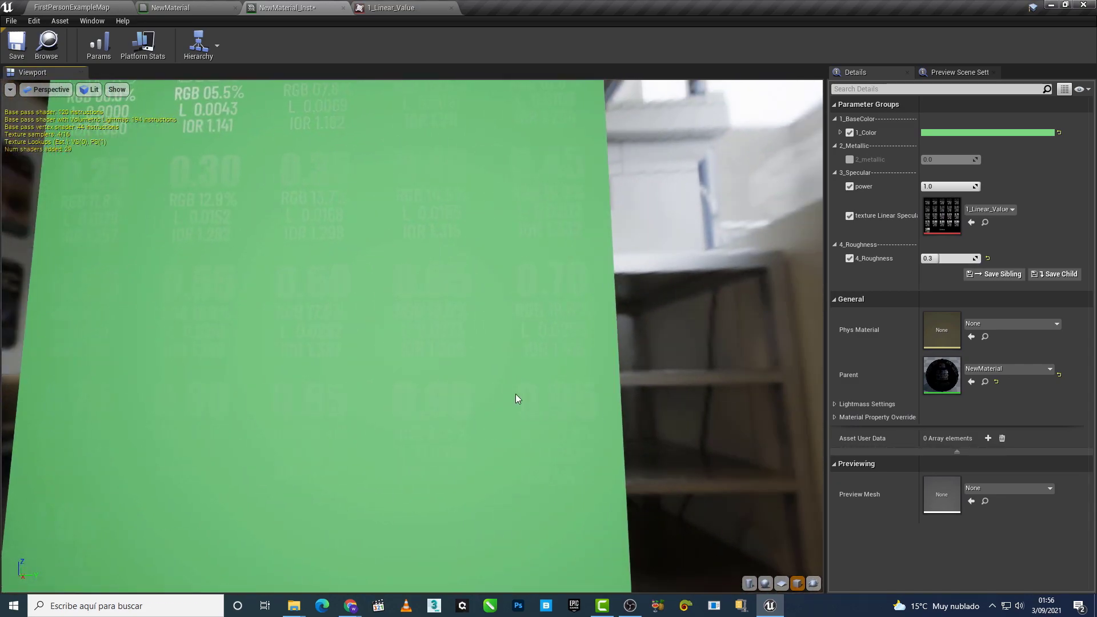
# Step: Change the 1_Color base colour to blue
pyautogui.click(957, 132)
pyautogui.click(750, 202)
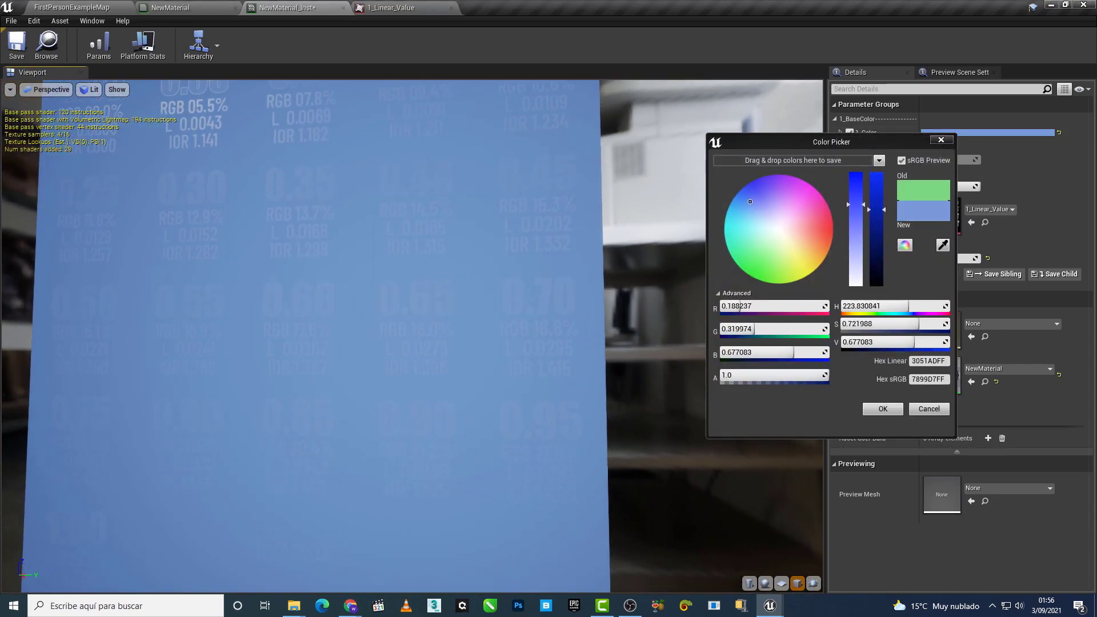
pyautogui.moveTo(685, 426)
pyautogui.mouseDown()
pyautogui.moveTo(628, 400)
pyautogui.moveTo(579, 429)
pyautogui.moveTo(611, 428)
pyautogui.mouseUp()
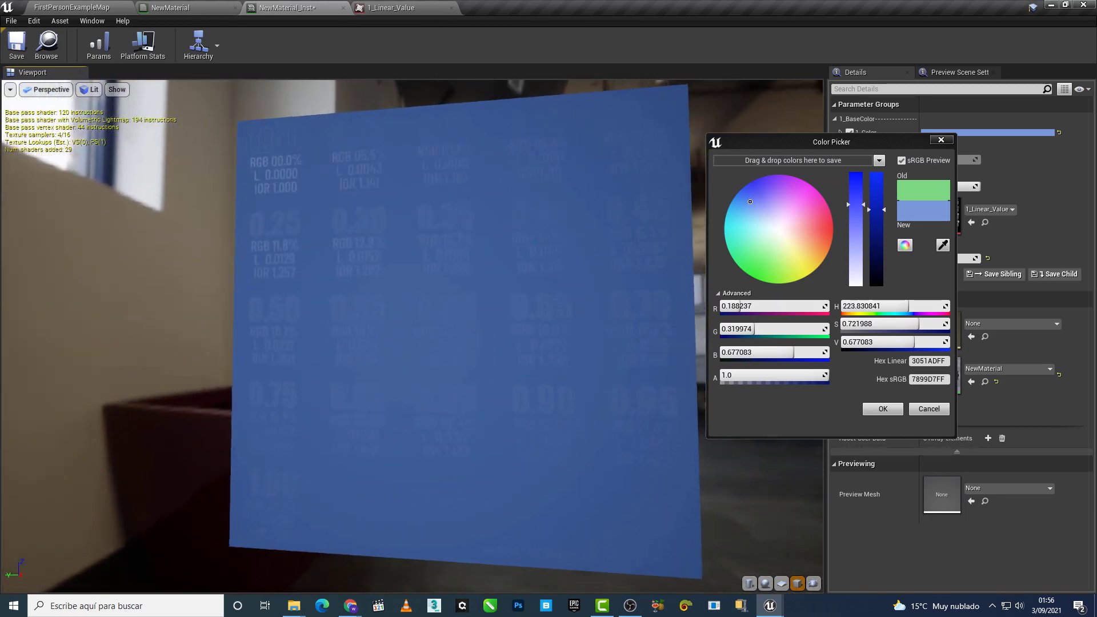
pyautogui.click(882, 409)
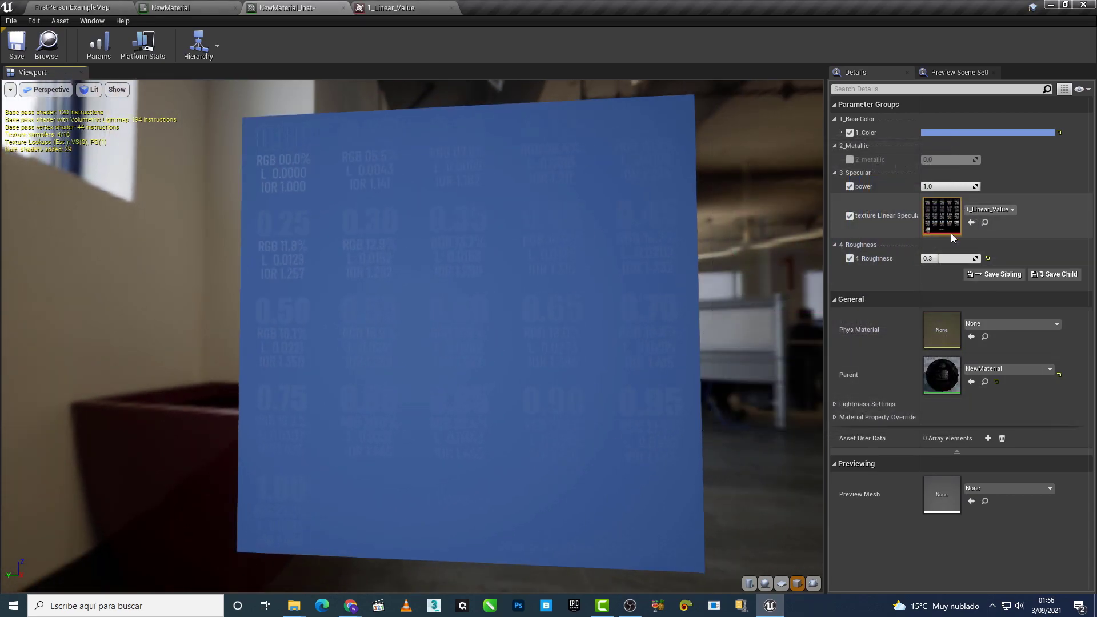
# Step: Drop the specular power to 0.0, then raise it back to 1.0
pyautogui.moveTo(961, 186); pyautogui.dragTo(943, 187)
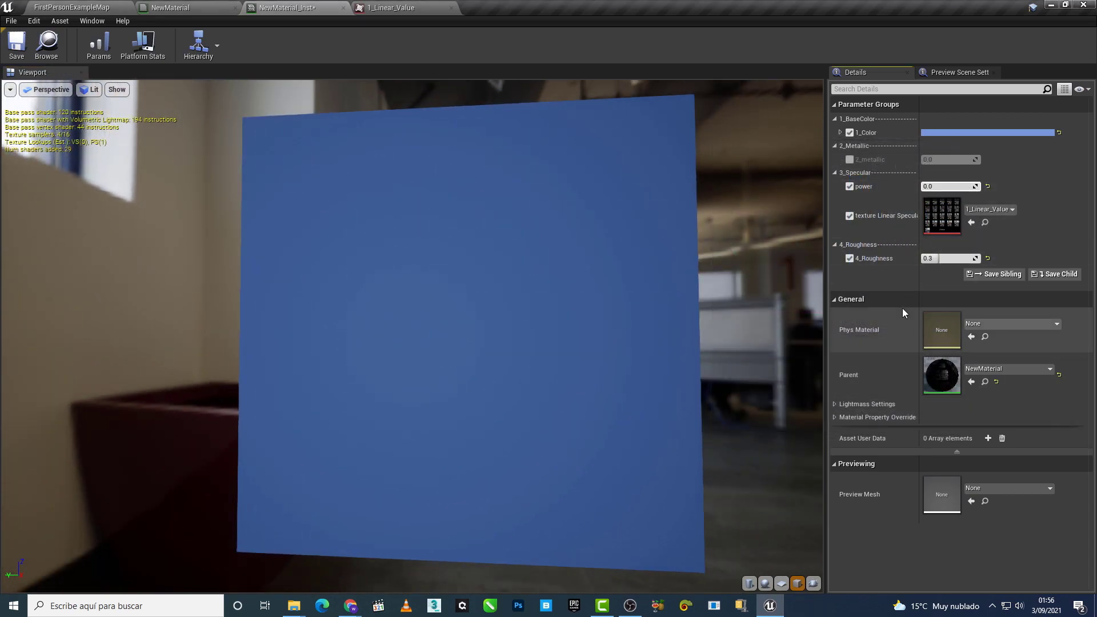
pyautogui.moveTo(714, 343); pyautogui.dragTo(686, 354)
pyautogui.moveTo(649, 419); pyautogui.dragTo(649, 419)
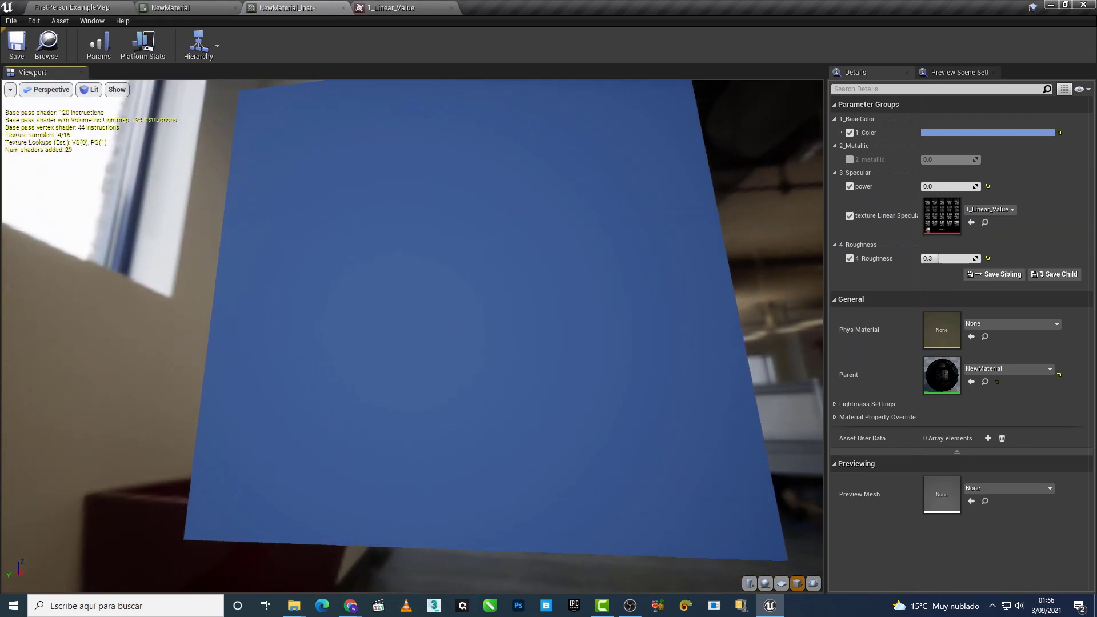
pyautogui.moveTo(948, 186); pyautogui.dragTo(1005, 186)
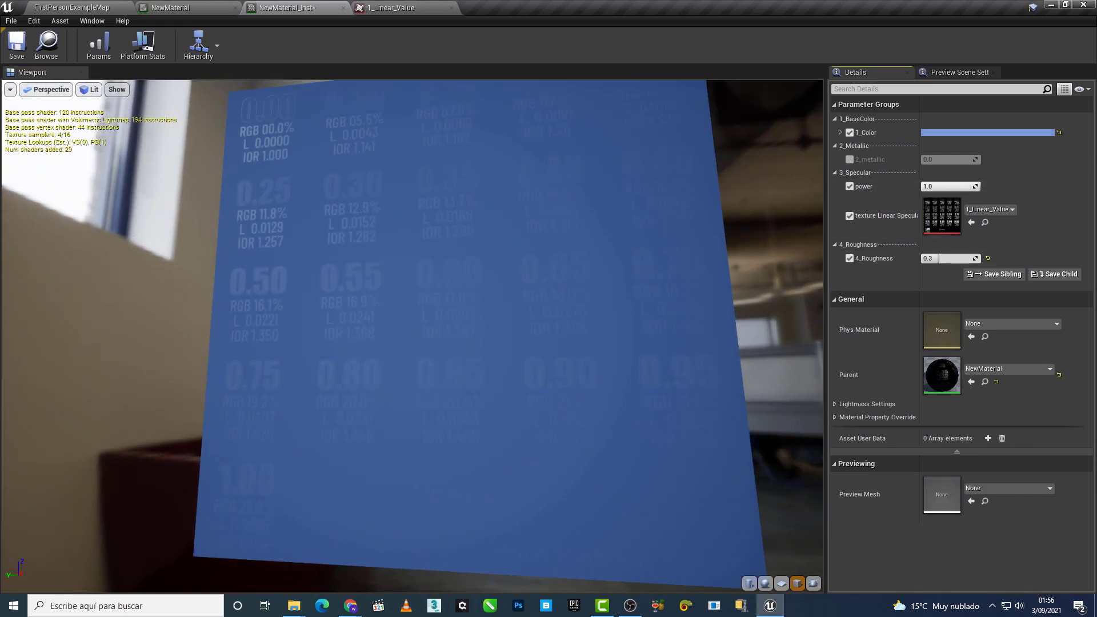
pyautogui.moveTo(649, 418); pyautogui.dragTo(648, 418)
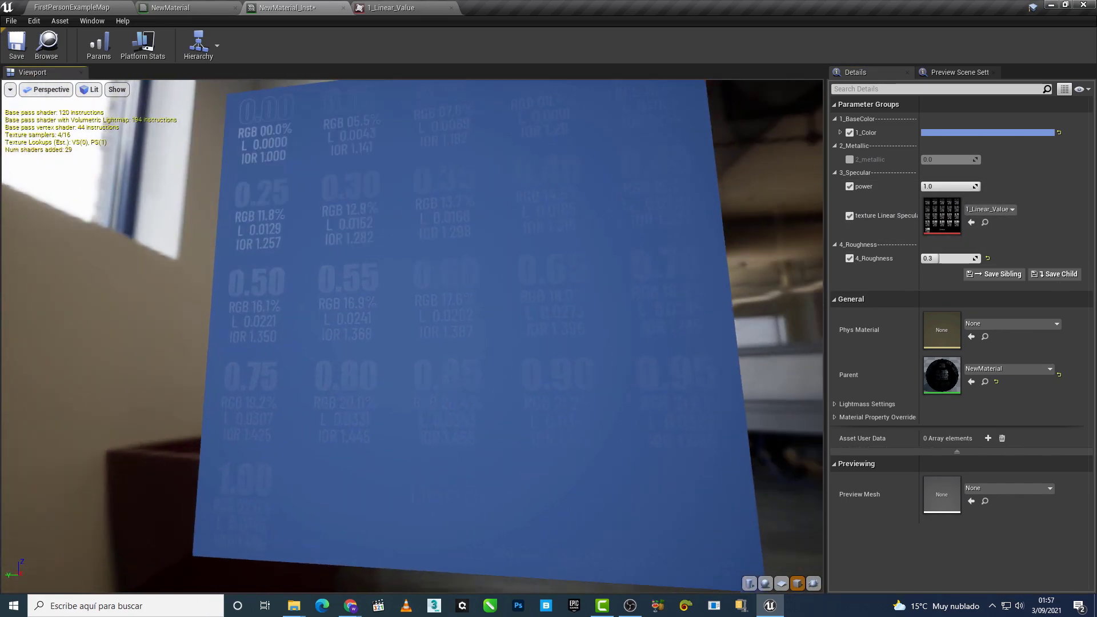
pyautogui.moveTo(588, 346); pyautogui.dragTo(588, 345)
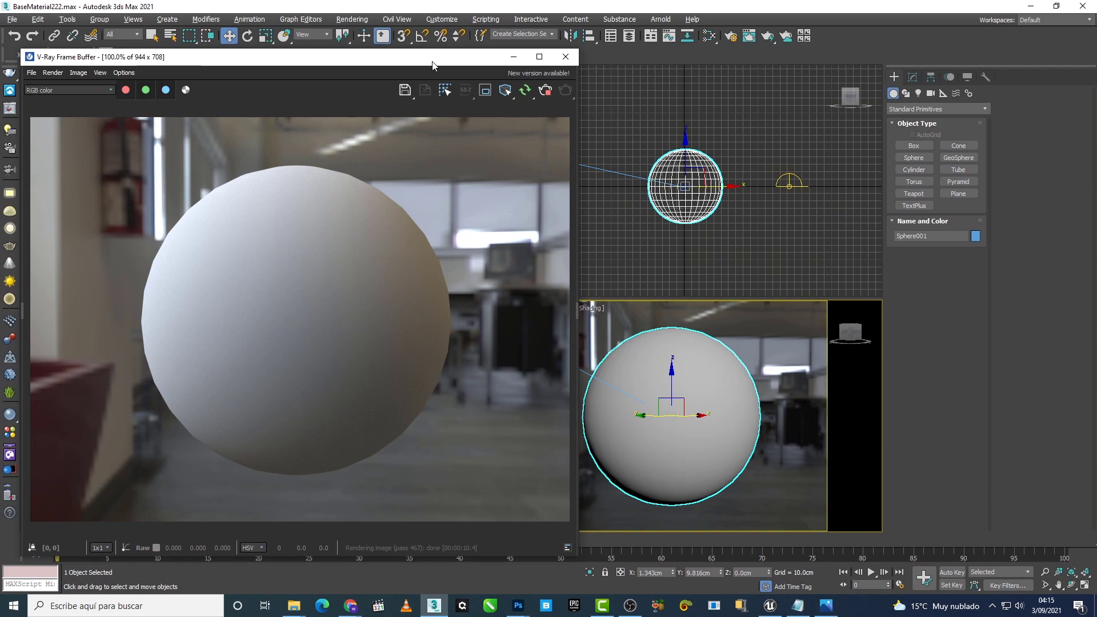
# Step: In the Slate Material Editor, create VRayMtl Material #35 and assign it to the sphere
pyautogui.moveTo(432, 65); pyautogui.dragTo(871, 72)
pyautogui.click(711, 35)
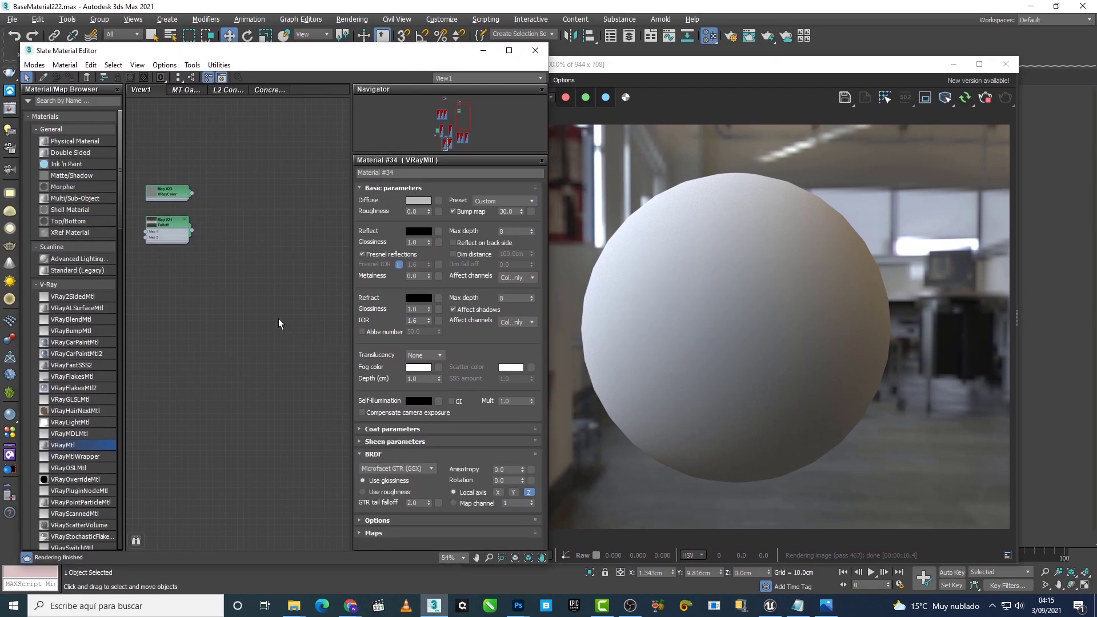
pyautogui.moveTo(235, 261); pyautogui.dragTo(241, 214)
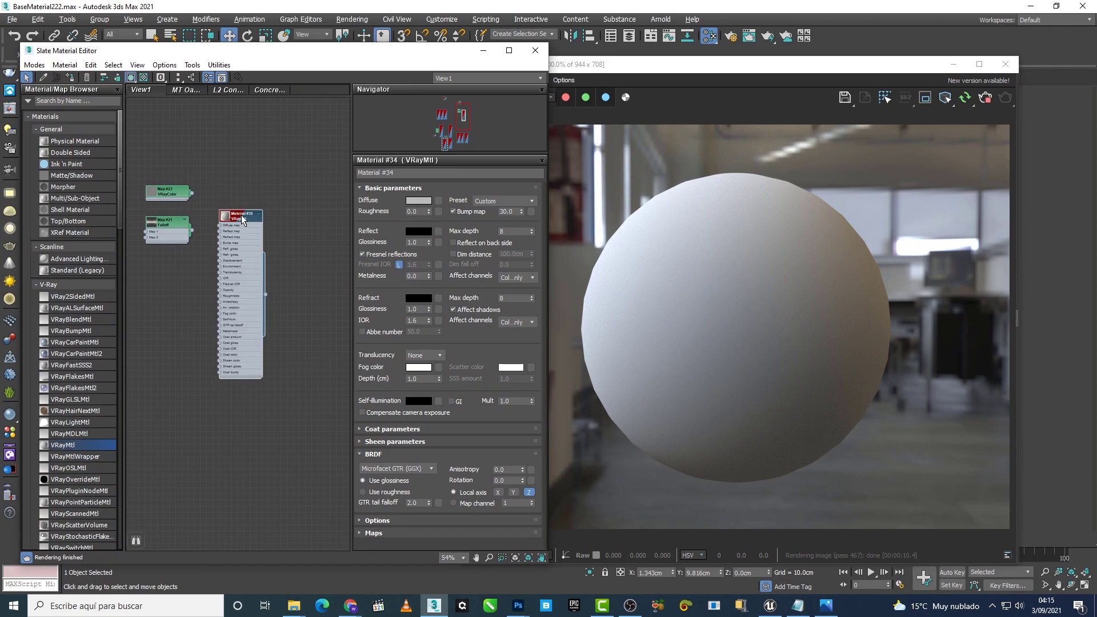
pyautogui.scroll(3, 170, 191)
pyautogui.scroll(1, 180, 200)
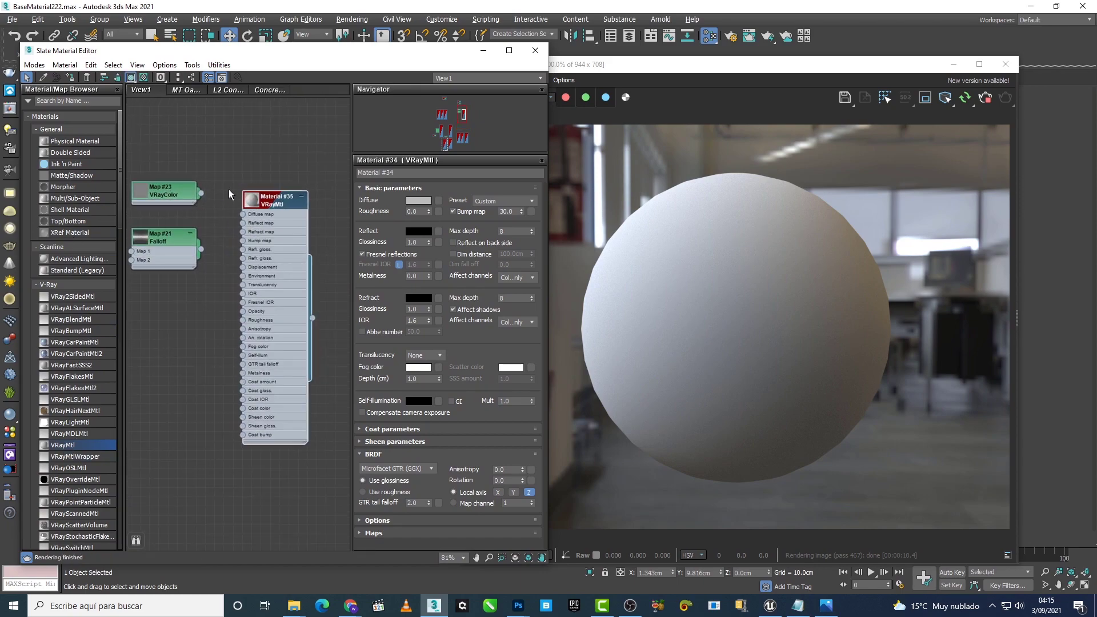
pyautogui.click(269, 201)
pyautogui.click(74, 78)
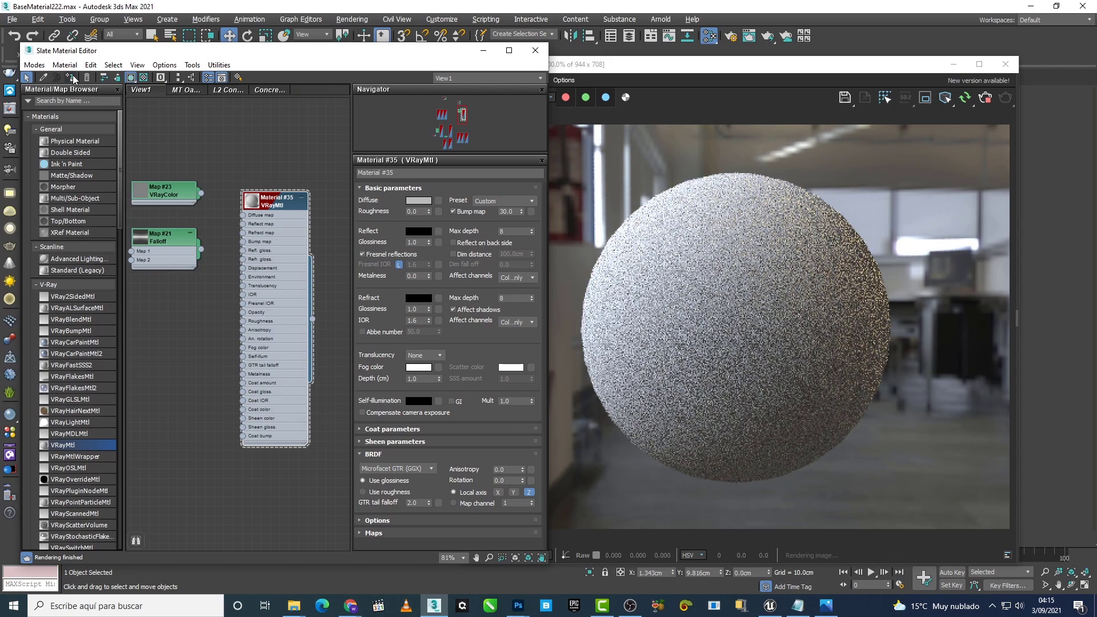
# Step: Set Material #35's Diffuse to black and Reflect to white
pyautogui.click(423, 203)
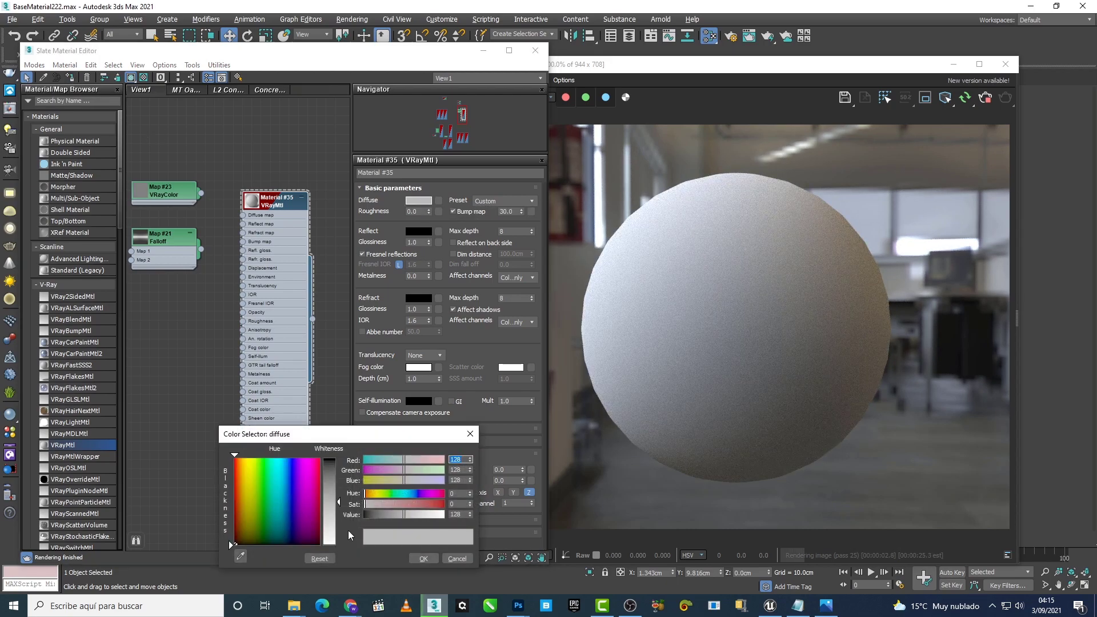
pyautogui.click(228, 541)
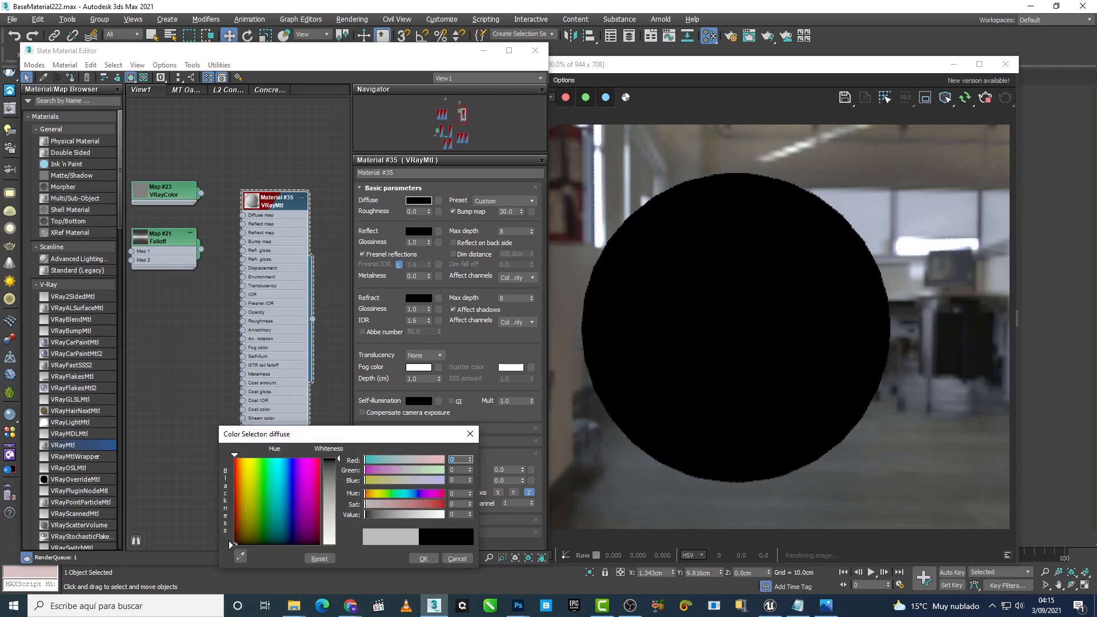
pyautogui.click(423, 558)
pyautogui.click(419, 232)
pyautogui.moveTo(336, 460); pyautogui.dragTo(336, 542)
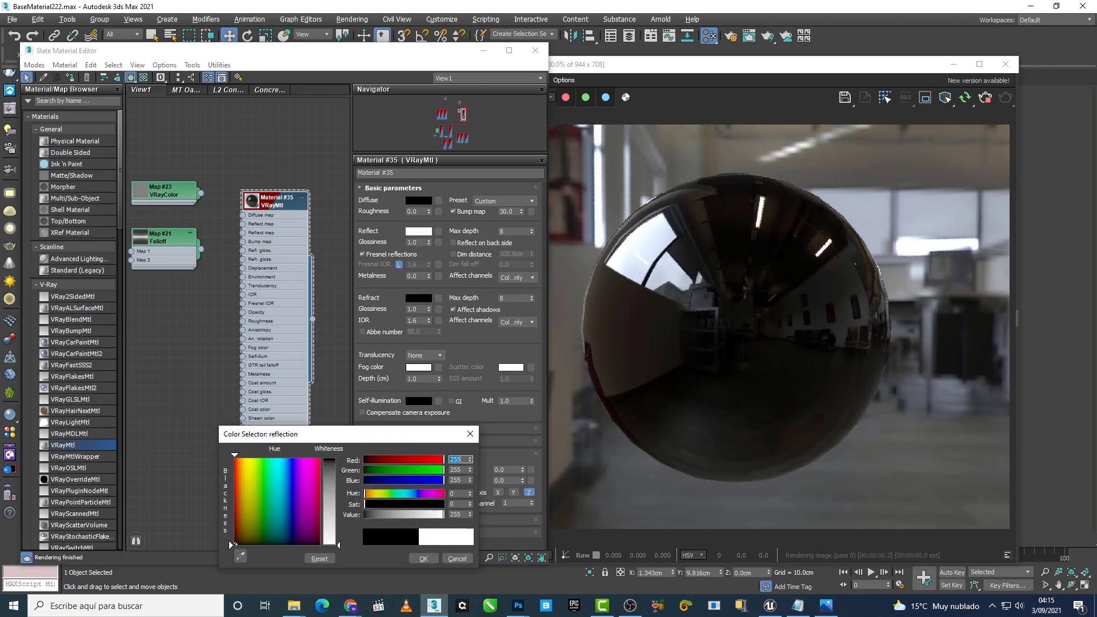
pyautogui.click(423, 558)
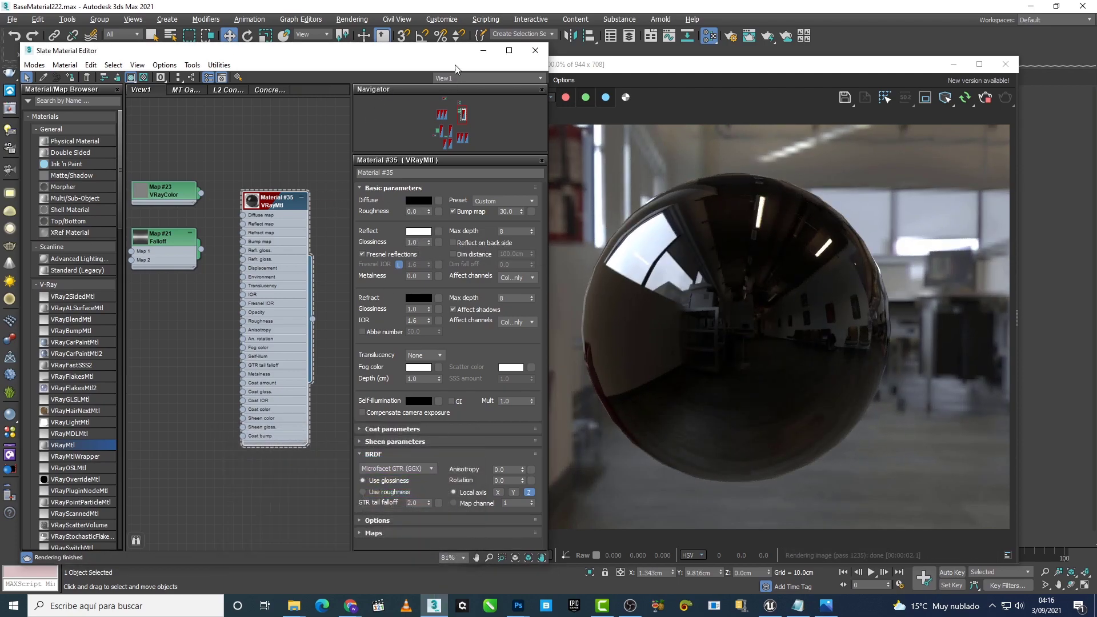
pyautogui.moveTo(457, 61); pyautogui.dragTo(224, 62)
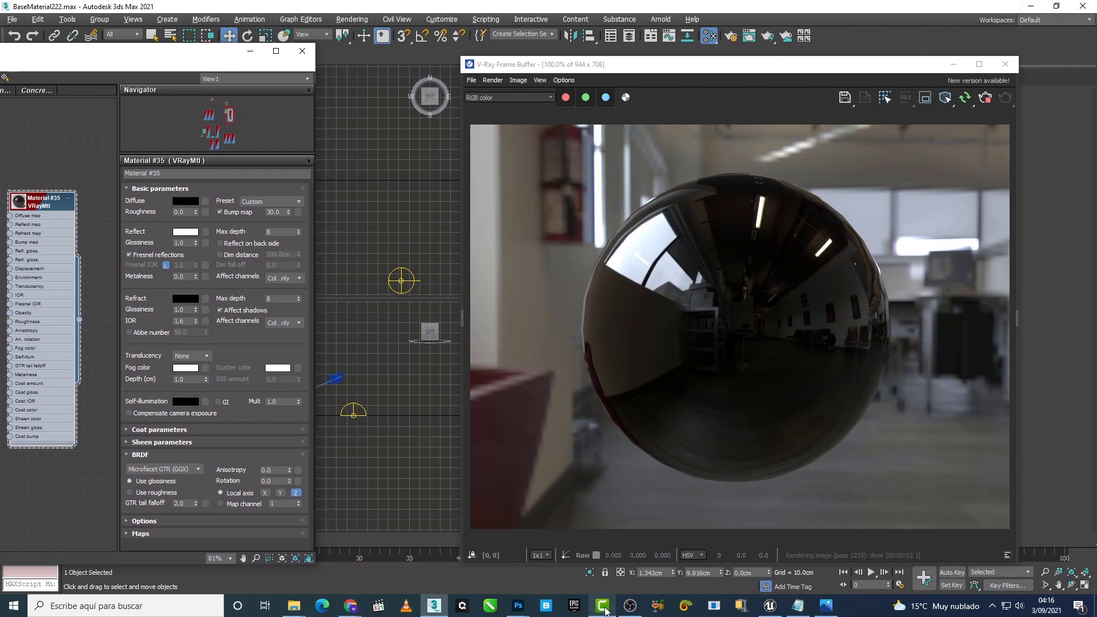
pyautogui.click(770, 605)
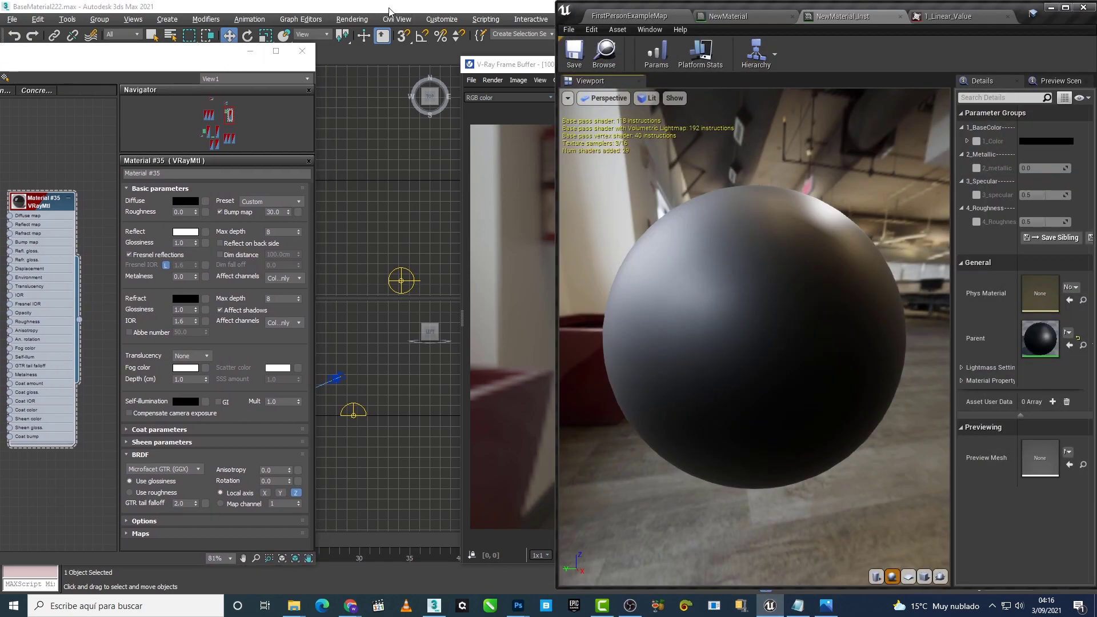
# Step: Tile the 3ds Max render and material editor beside Unreal and check the black diffuse
pyautogui.click(388, 11)
pyautogui.click(1056, 7)
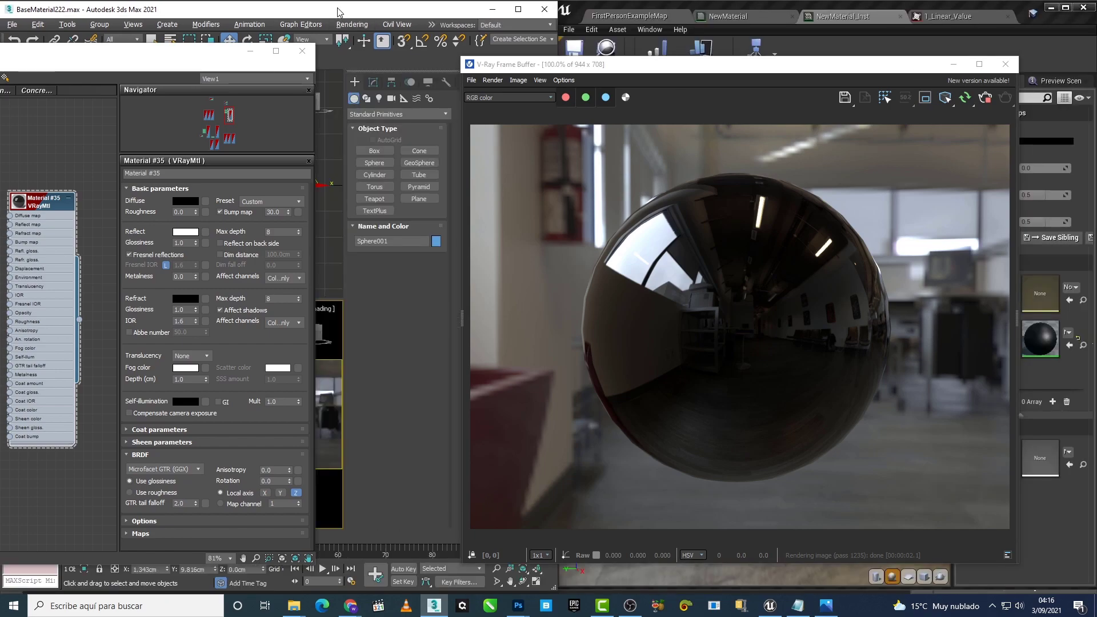
pyautogui.moveTo(728, 72); pyautogui.dragTo(285, 68)
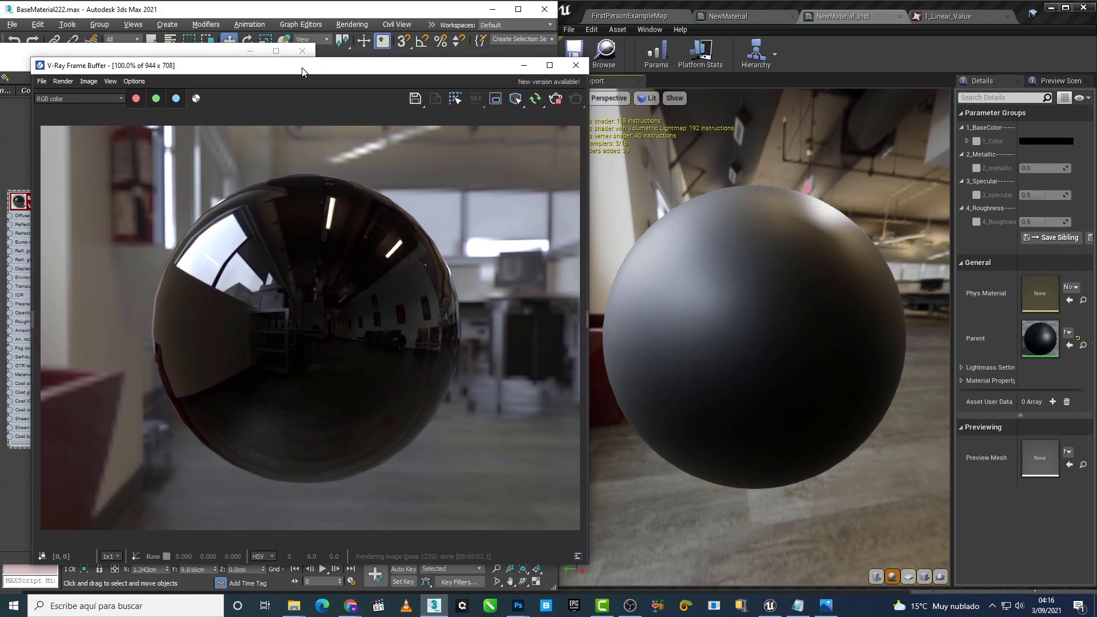
pyautogui.moveTo(286, 68); pyautogui.dragTo(337, 70)
pyautogui.click(1069, 22)
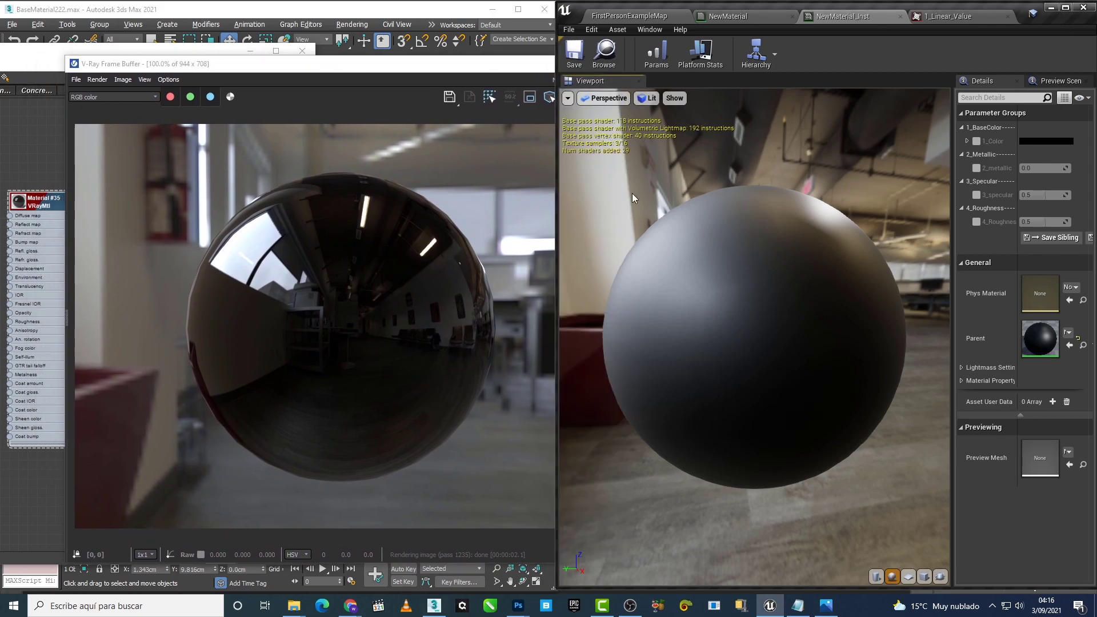
pyautogui.click(110, 54)
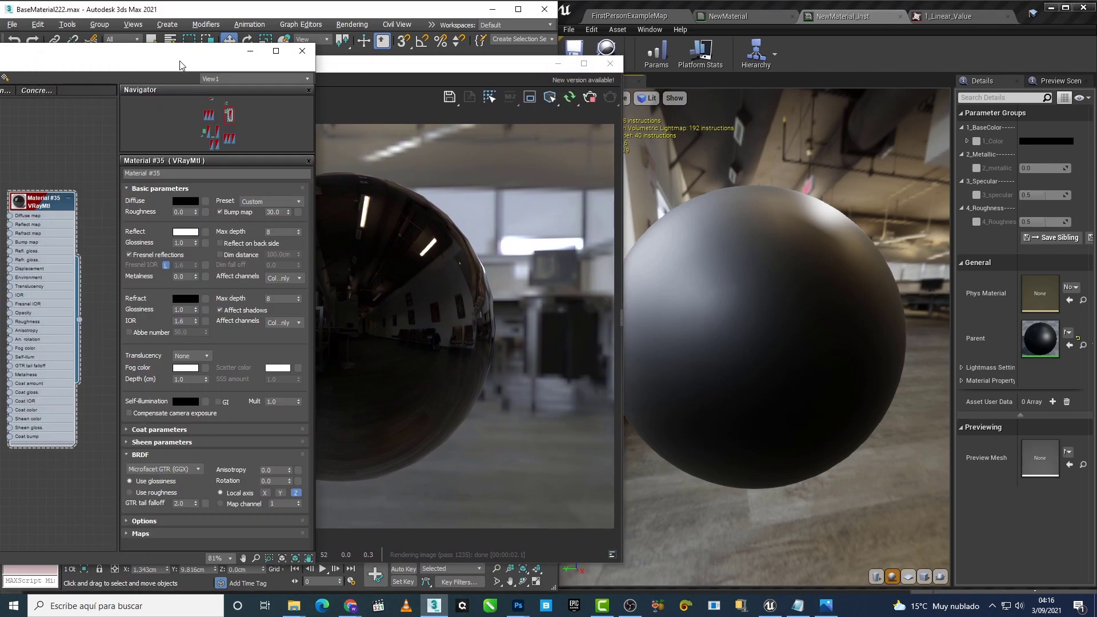
pyautogui.moveTo(174, 58); pyautogui.dragTo(180, 58)
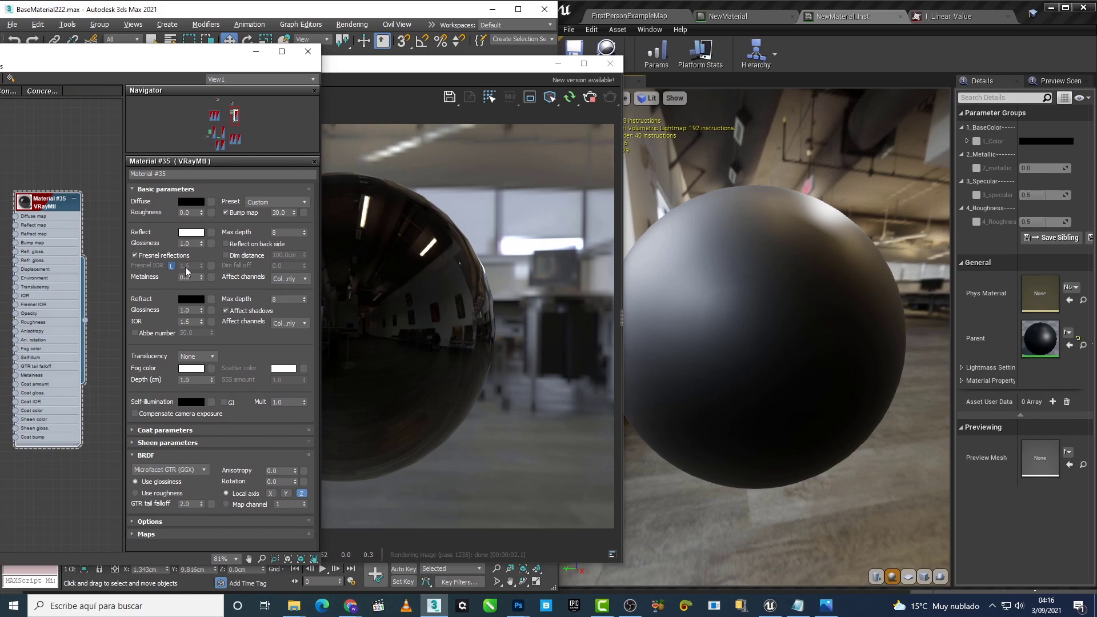
pyautogui.click(191, 203)
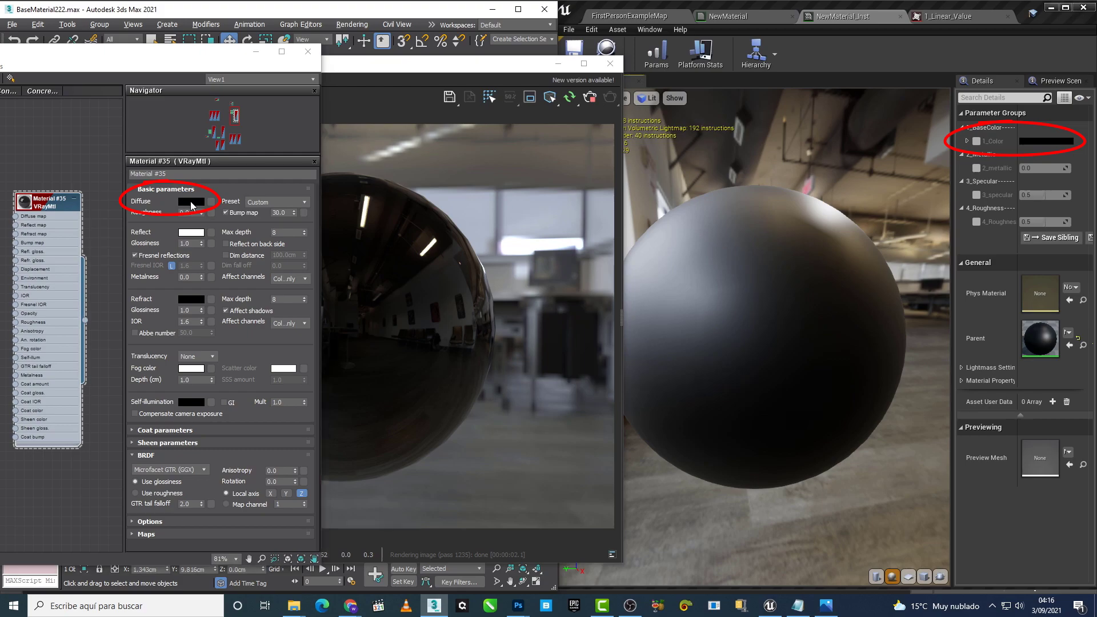
pyautogui.click(469, 435)
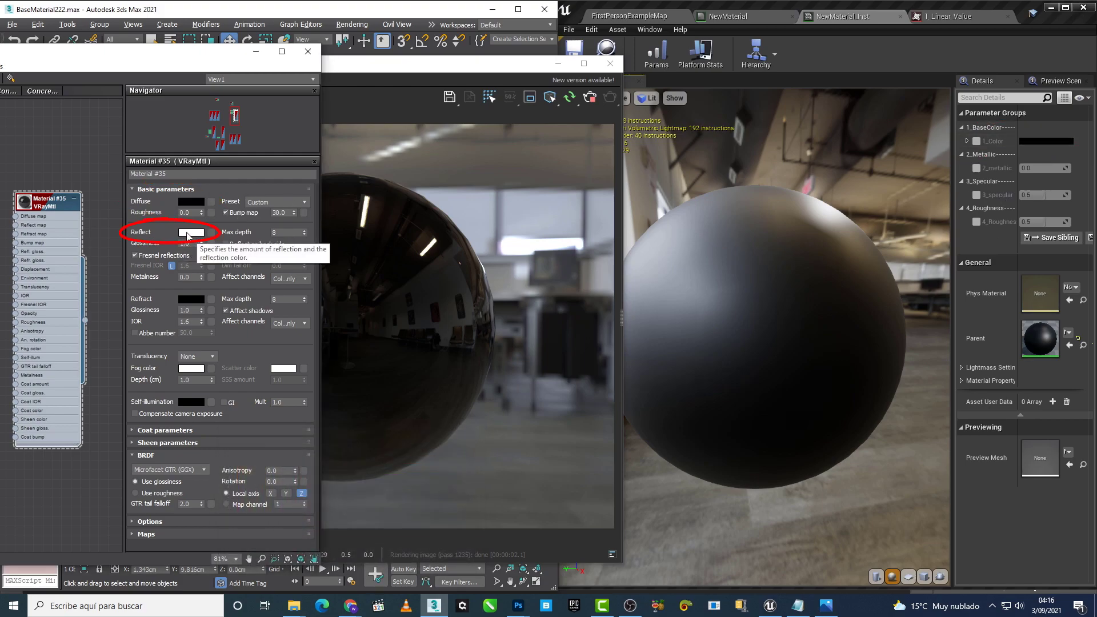
# Step: Enable the 3_specular override, try 1.0, reset it to 0.5, and view the reflection colour
pyautogui.click(976, 195)
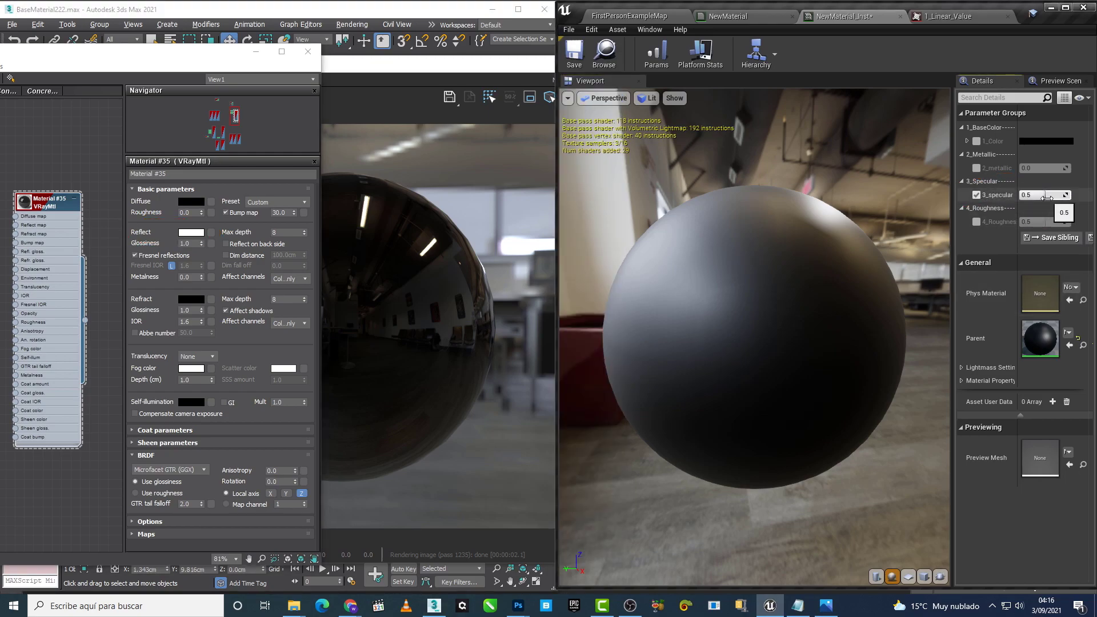
pyautogui.moveTo(1047, 197); pyautogui.dragTo(1068, 197)
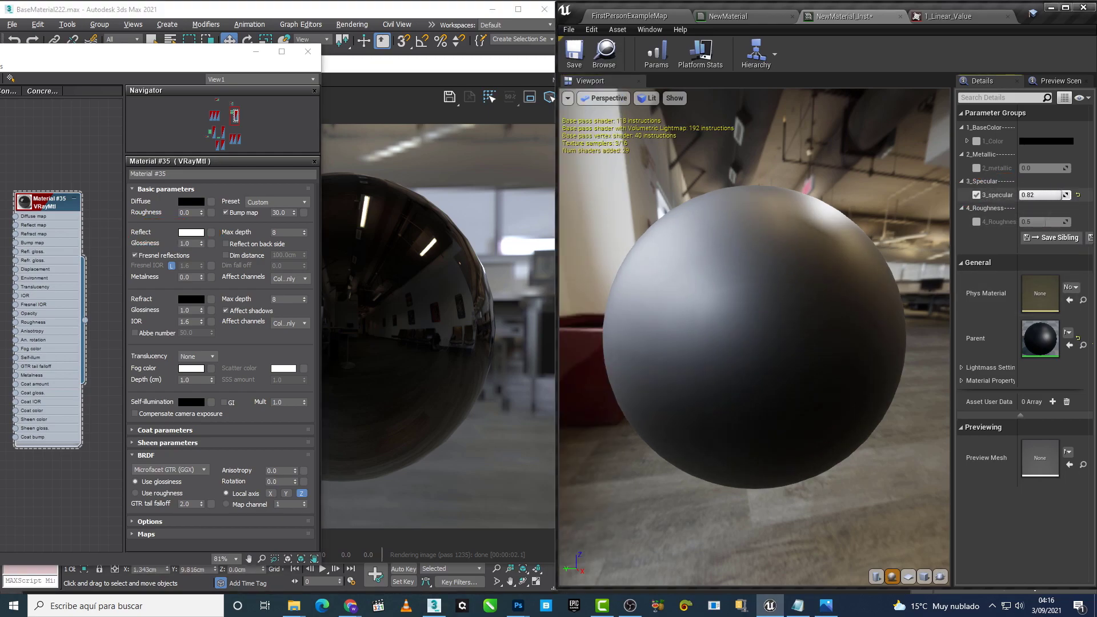
pyautogui.click(1079, 196)
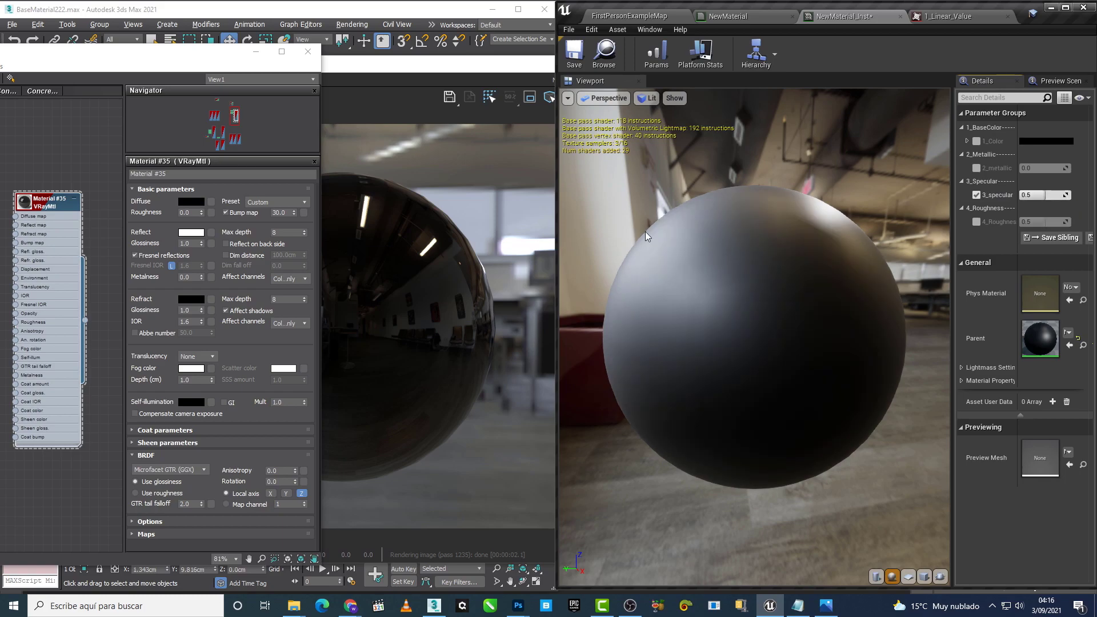
pyautogui.click(195, 234)
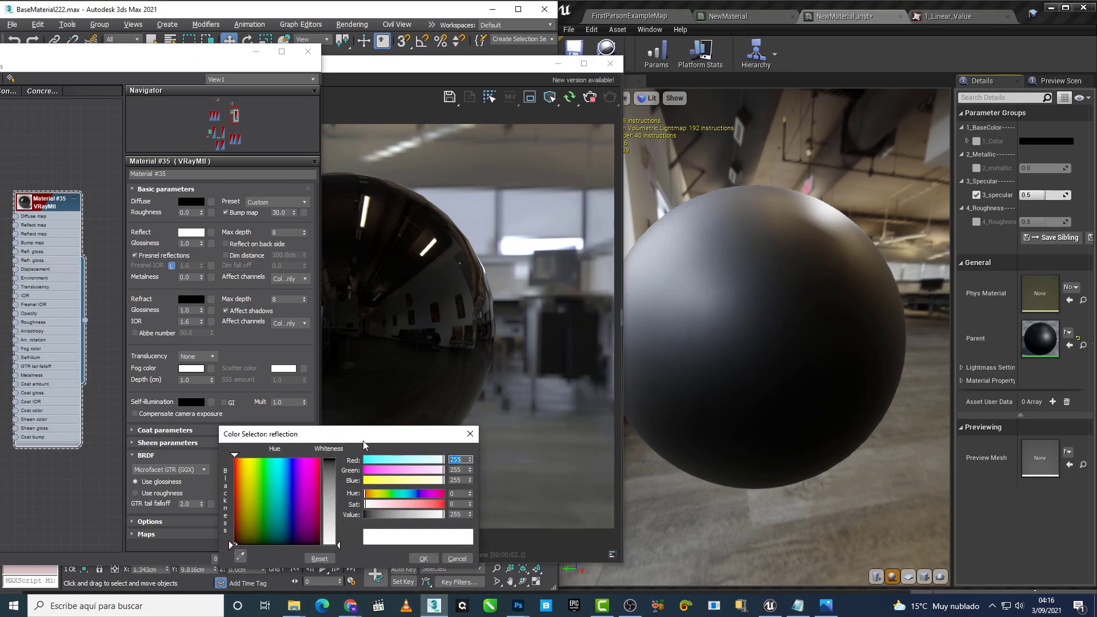
pyautogui.moveTo(362, 441); pyautogui.dragTo(224, 436)
# Step: Raise Unreal's specular to 1.0 and override the roughness to 0.0 for a glossy sphere
pyautogui.moveTo(1037, 195); pyautogui.dragTo(1063, 195)
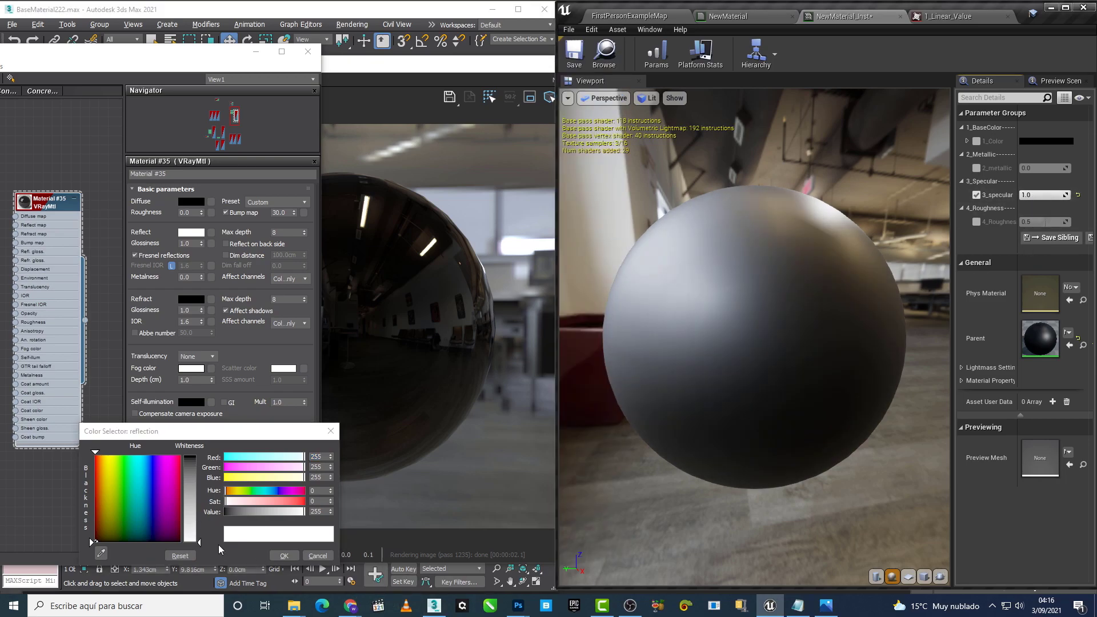
pyautogui.click(285, 555)
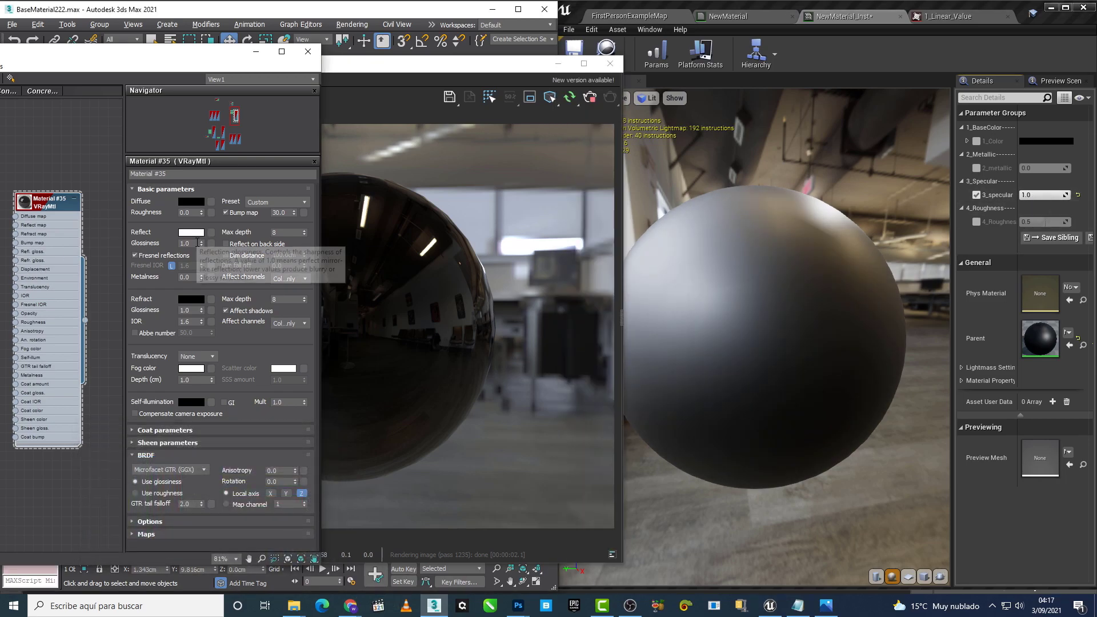
pyautogui.click(976, 222)
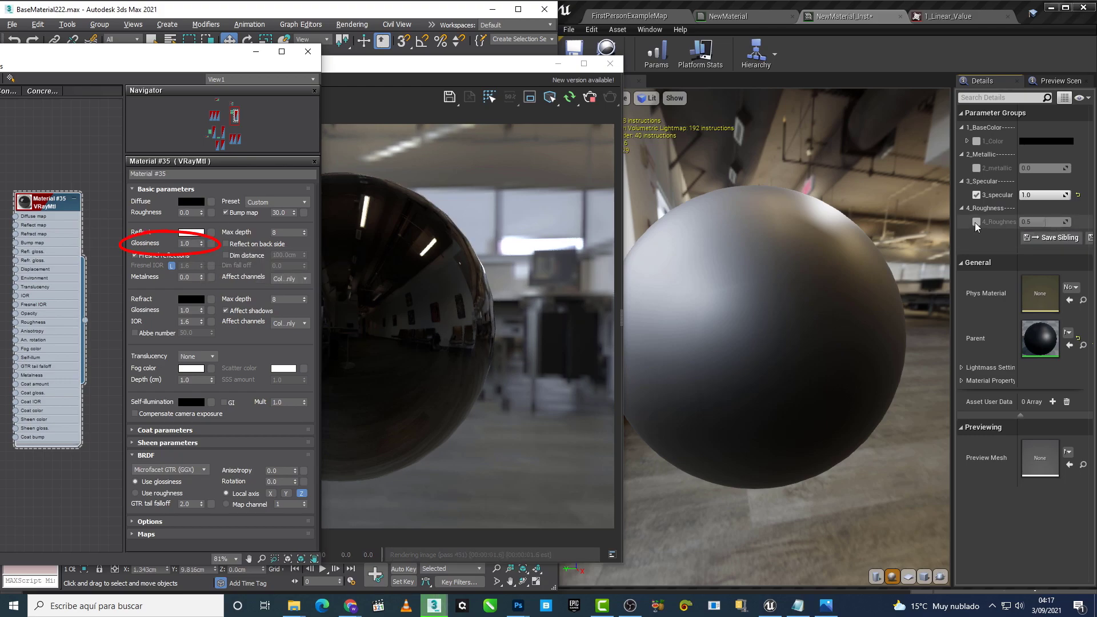
pyautogui.moveTo(1048, 221); pyautogui.dragTo(1022, 222)
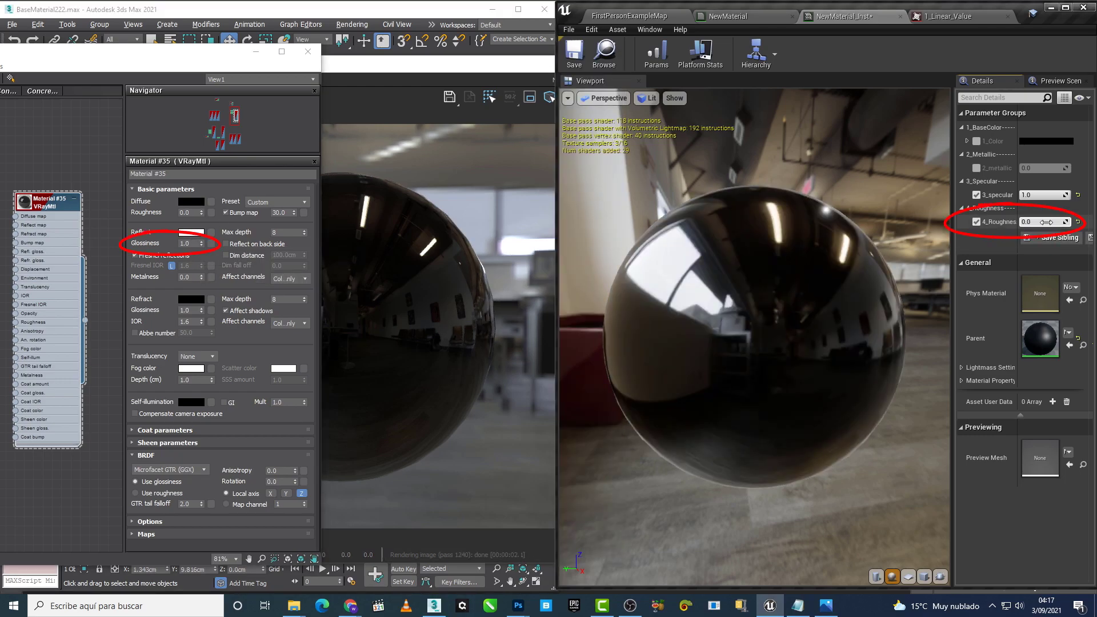
# Step: Leave the 1_Linear_Value chart for the orbited NewMaterial_Inst sphere, with Material #35's parameters beside it
pyautogui.click(385, 91)
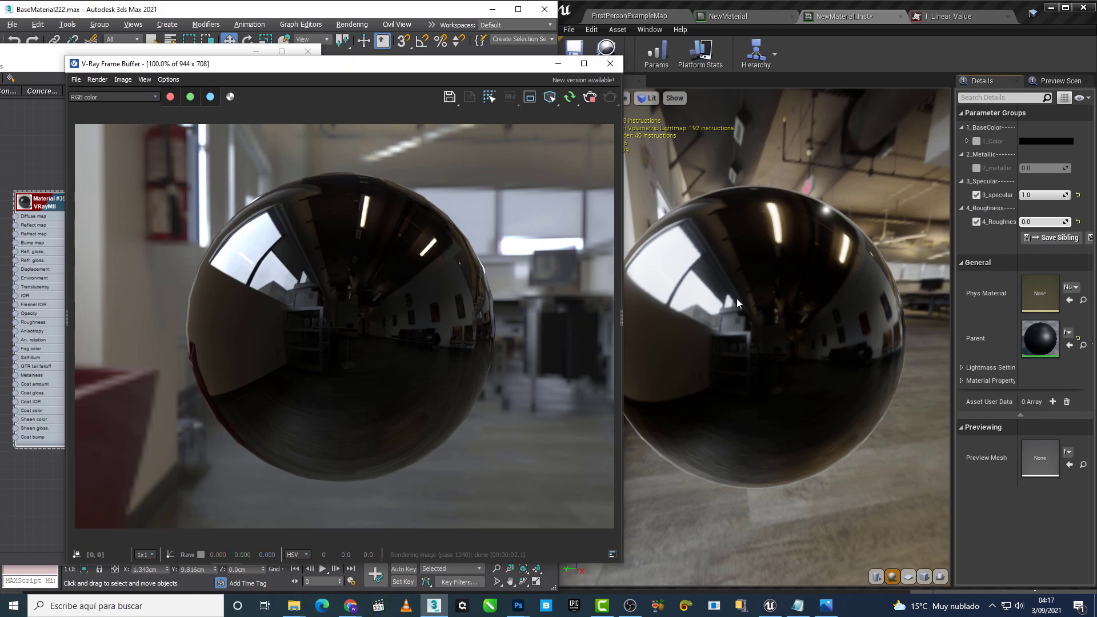
pyautogui.moveTo(517, 73); pyautogui.dragTo(521, 80)
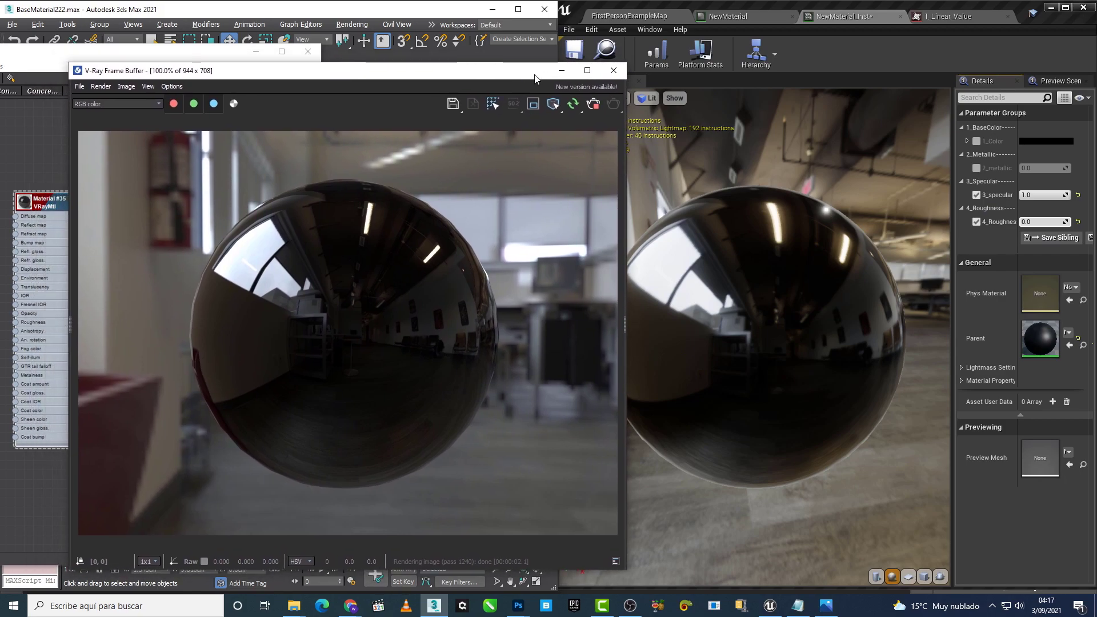
pyautogui.click(969, 17)
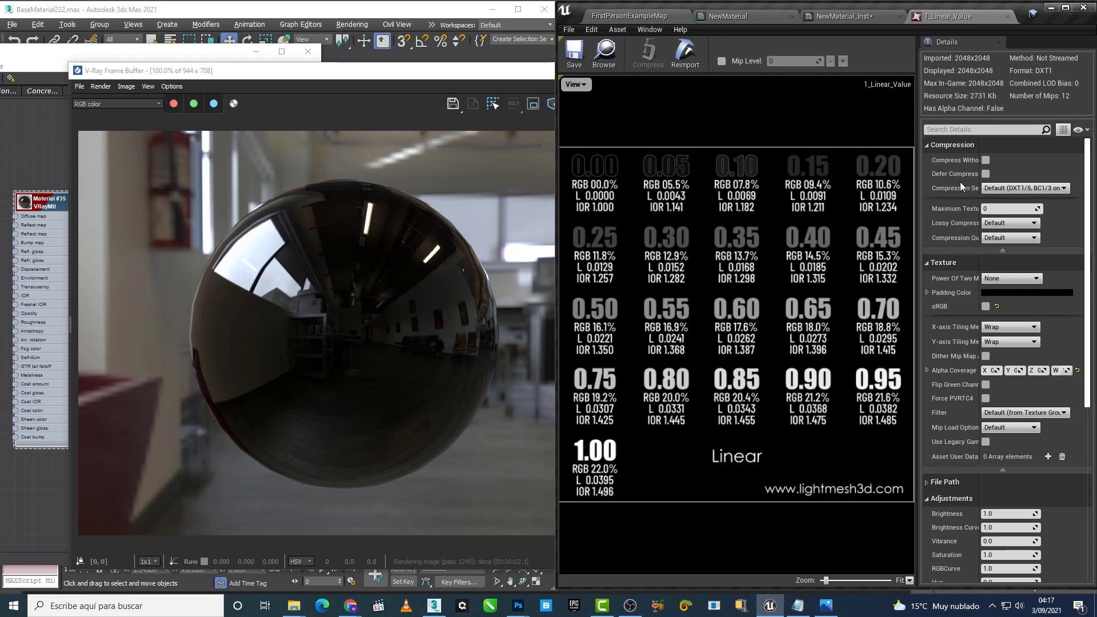
pyautogui.click(854, 17)
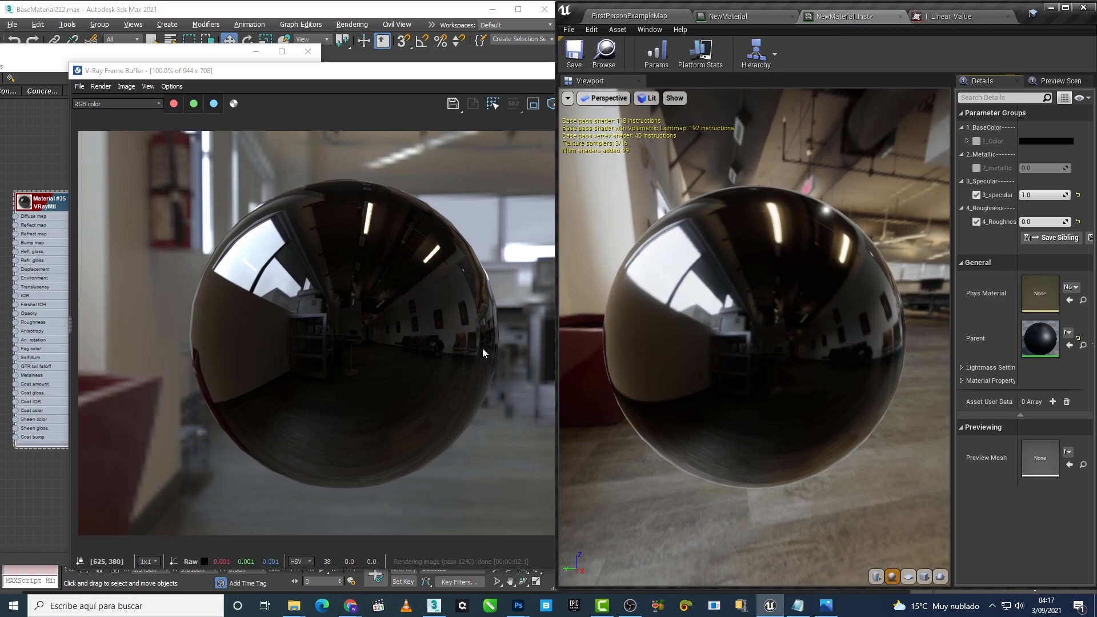
pyautogui.moveTo(725, 349); pyautogui.dragTo(706, 346)
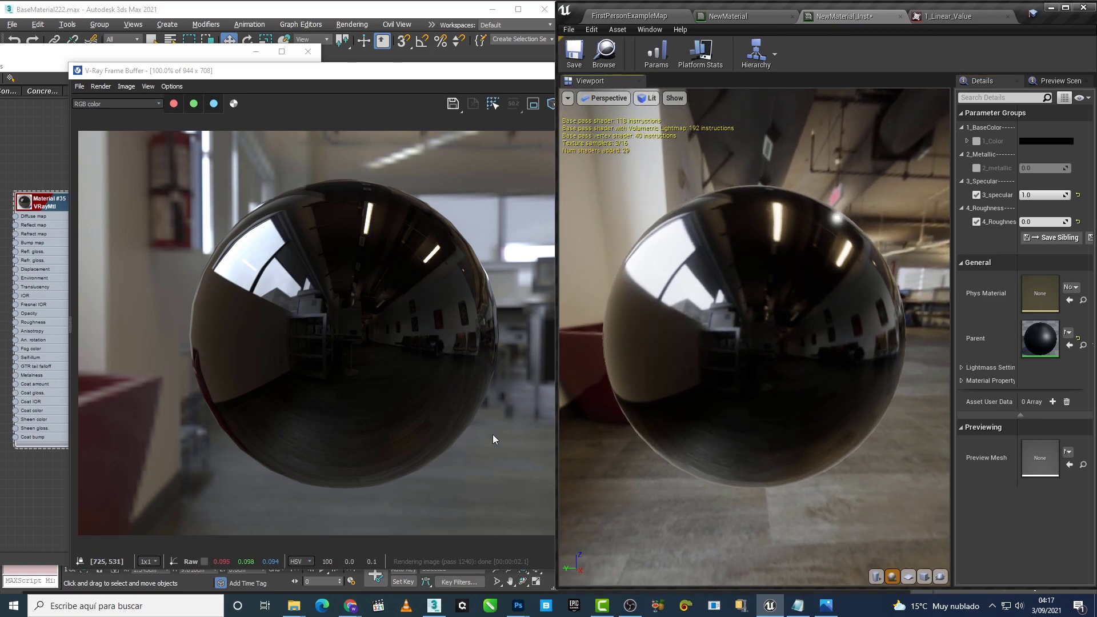
pyautogui.click(46, 205)
pyautogui.moveTo(192, 58); pyautogui.dragTo(96, 59)
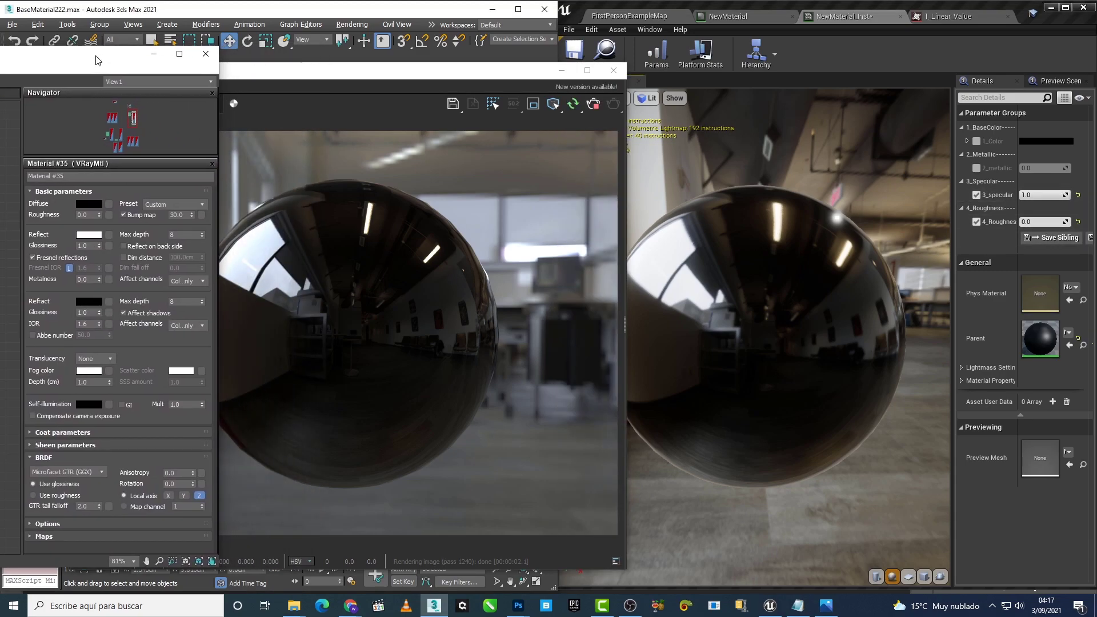
# Step: Reset Unreal's 3_specular to 0.5, set Material #35's reflect to grey 128, and open the SpecularUE4 chart
pyautogui.click(89, 235)
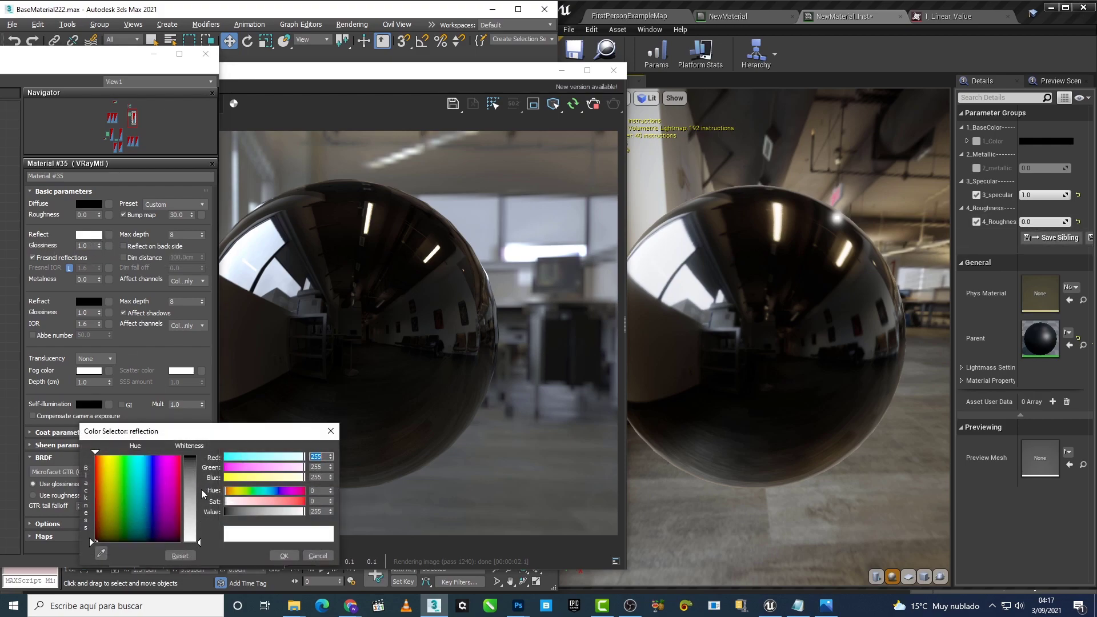
pyautogui.click(1071, 201)
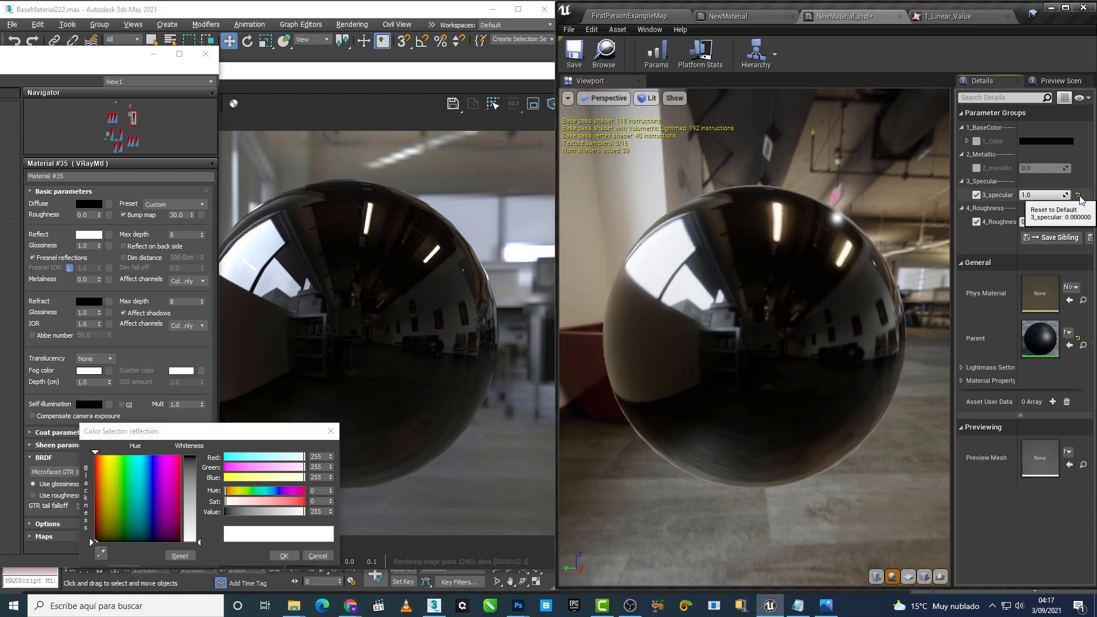
pyautogui.click(1078, 196)
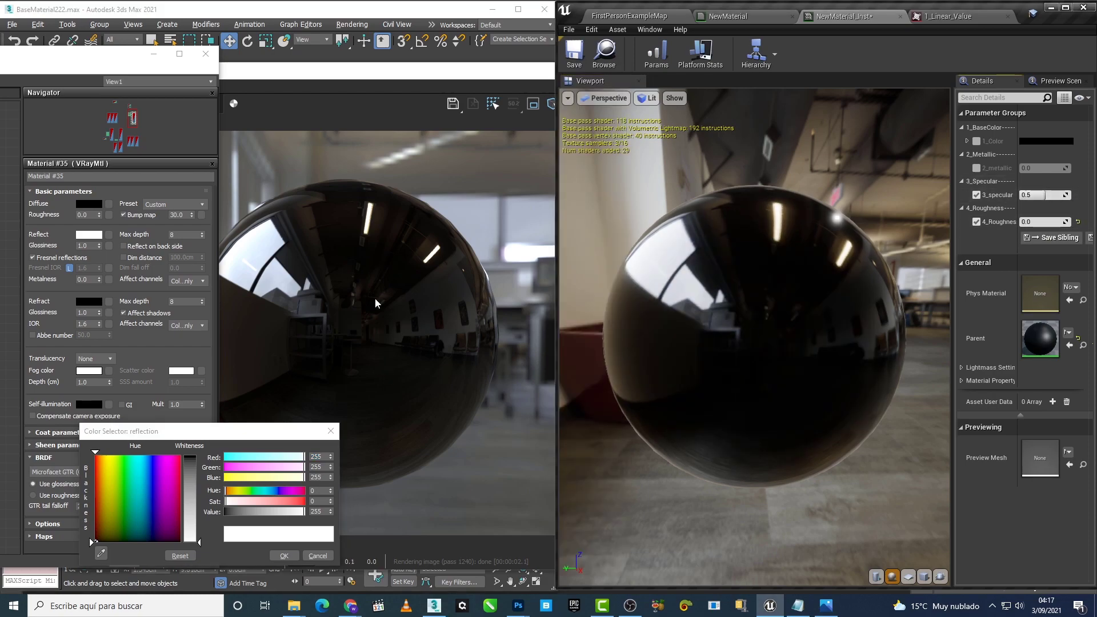
pyautogui.click(317, 512)
pyautogui.write('128')
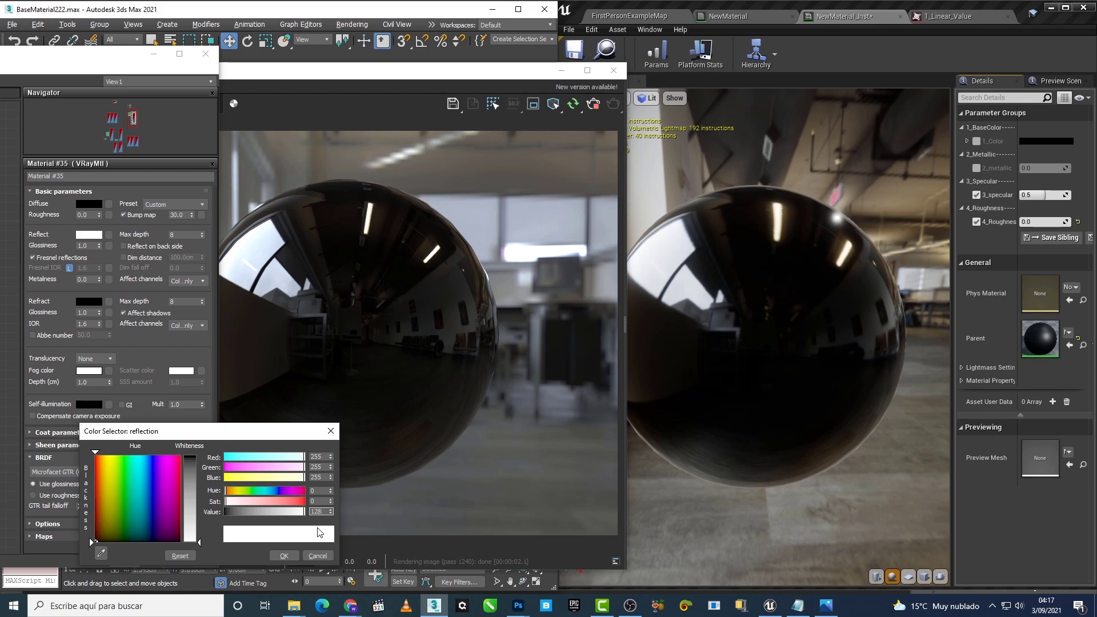
pyautogui.press('Return')
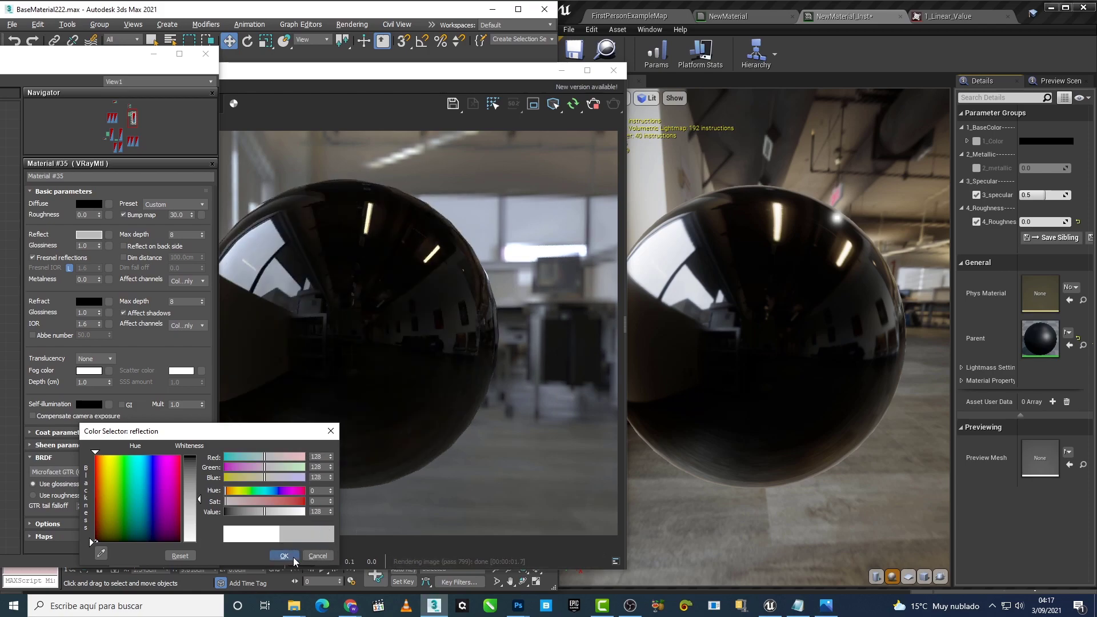
pyautogui.click(284, 555)
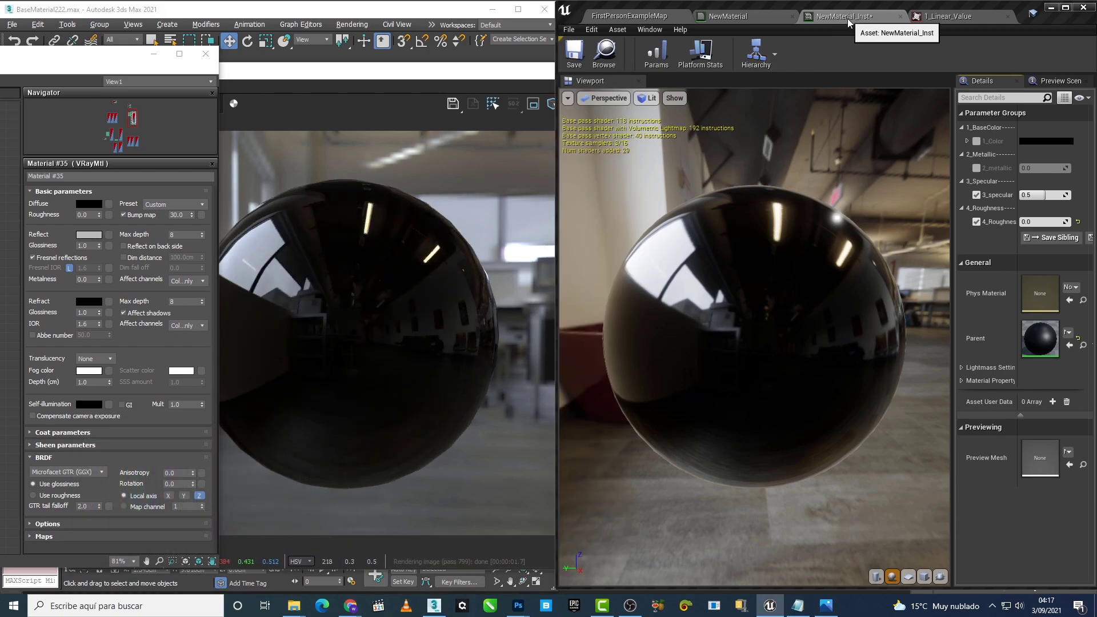
pyautogui.click(874, 17)
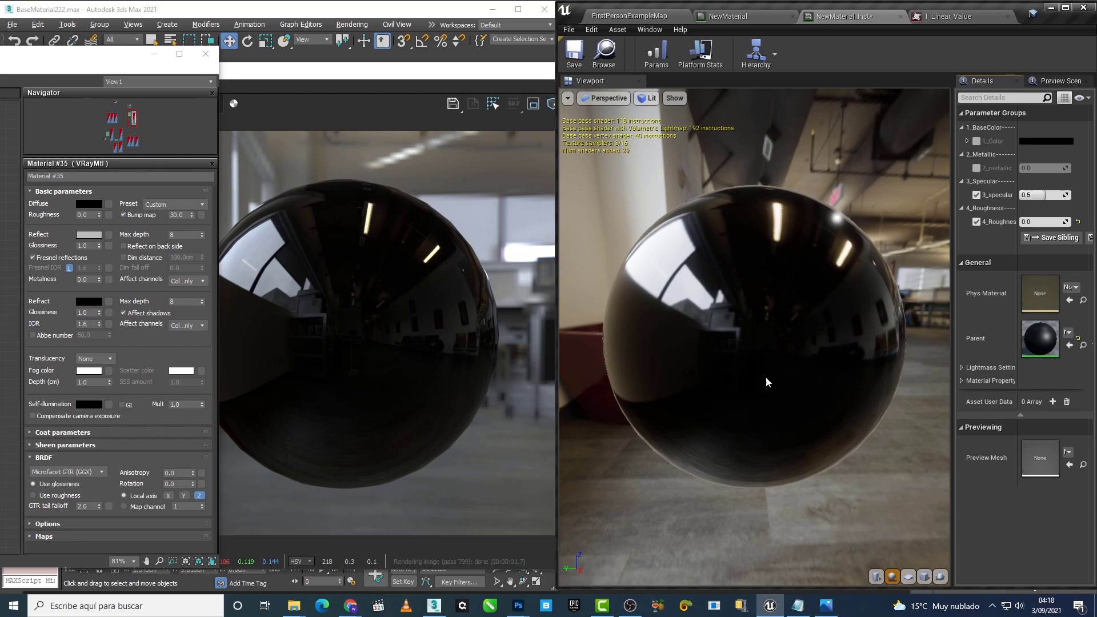
pyautogui.click(830, 611)
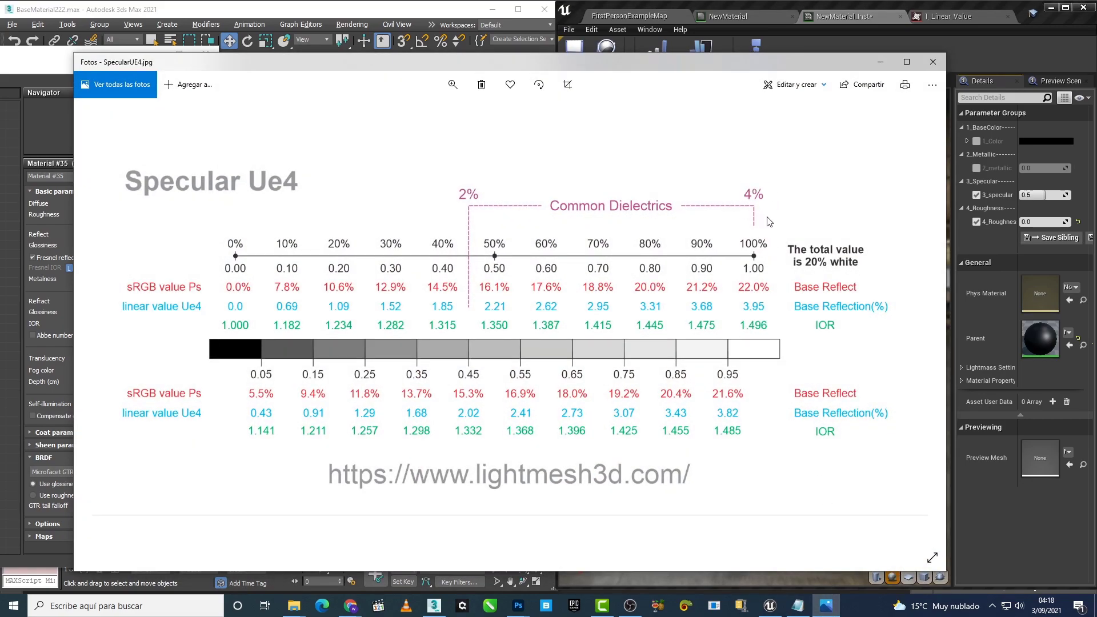
# Step: Raise Unreal's 3_specular back to 1.0 and rearrange the chart and render windows
pyautogui.moveTo(850, 70); pyautogui.dragTo(545, 69)
pyautogui.click(1044, 194)
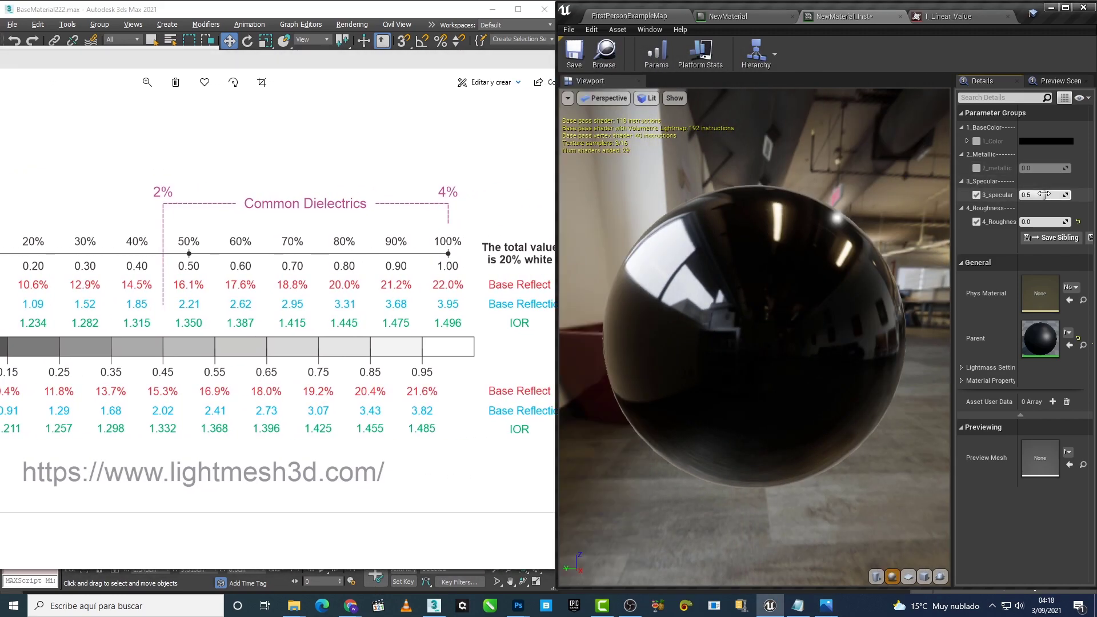
pyautogui.moveTo(1044, 194); pyautogui.dragTo(1063, 195)
pyautogui.moveTo(402, 65); pyautogui.dragTo(498, 68)
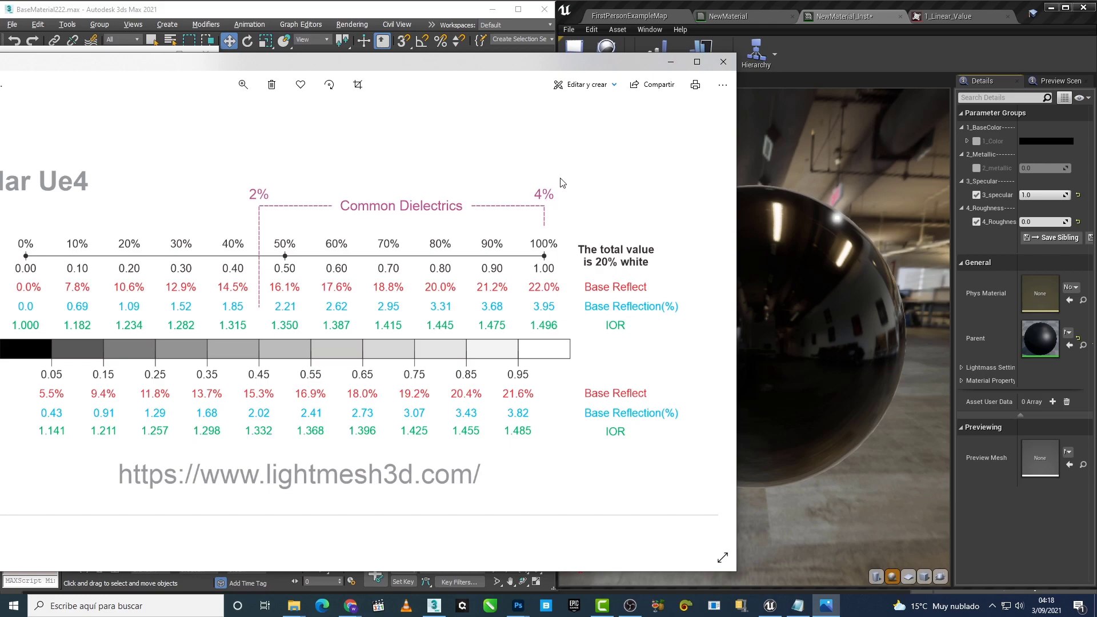
pyautogui.click(671, 67)
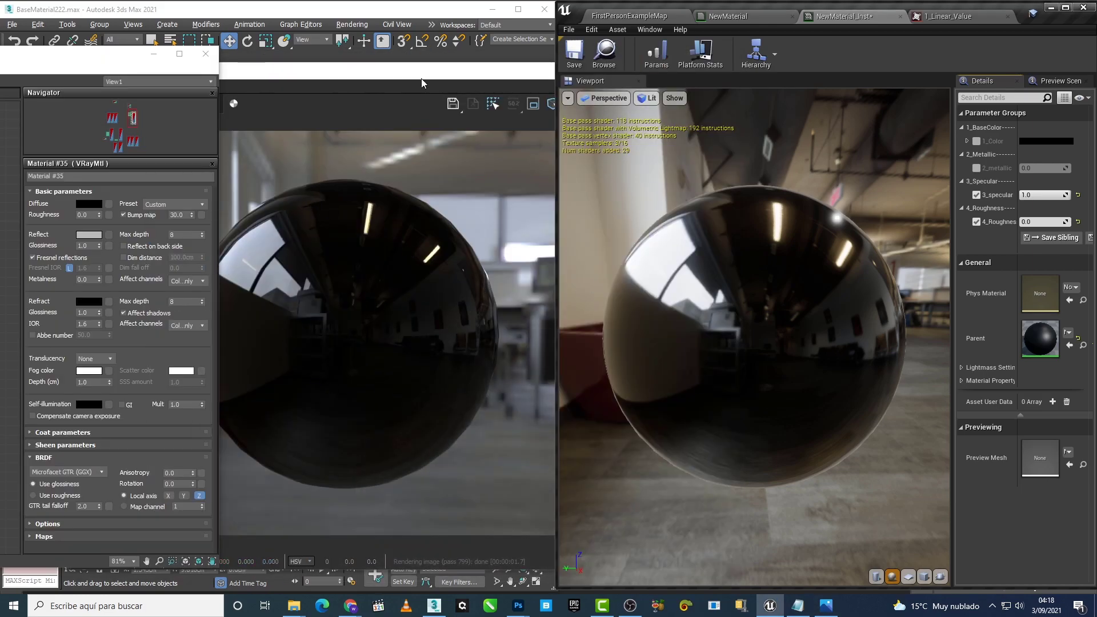
pyautogui.moveTo(420, 83); pyautogui.dragTo(112, 67)
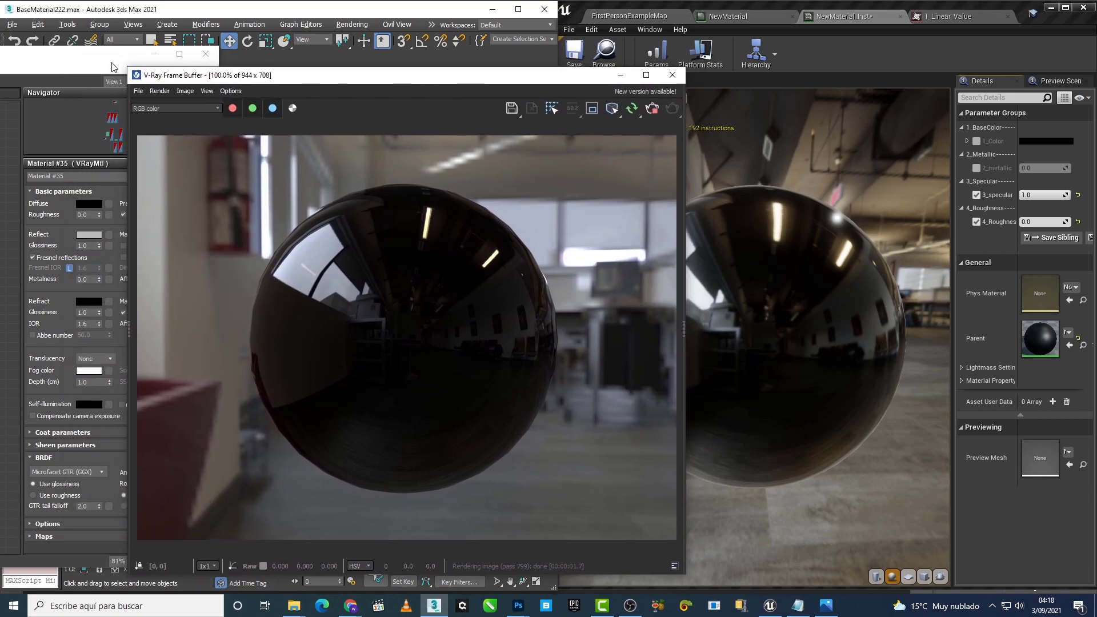
pyautogui.click(112, 67)
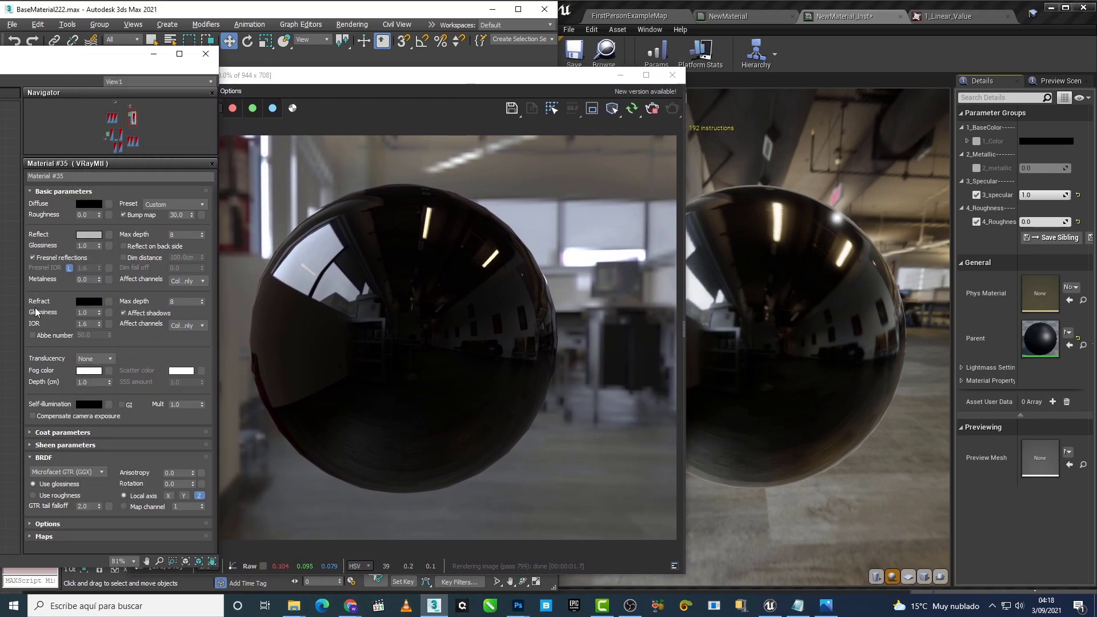
# Step: Read the 100% specular IOR from the chart and enter 1.496 as Material #35's IOR
pyautogui.doubleClick(76, 324)
pyautogui.click(825, 606)
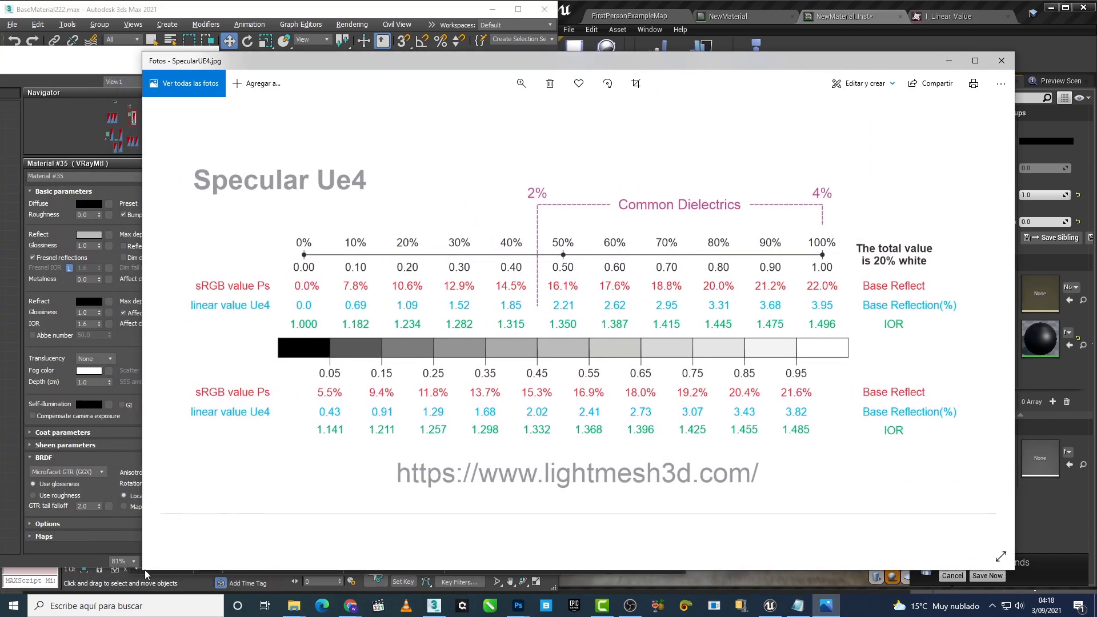
pyautogui.moveTo(145, 570); pyautogui.dragTo(323, 538)
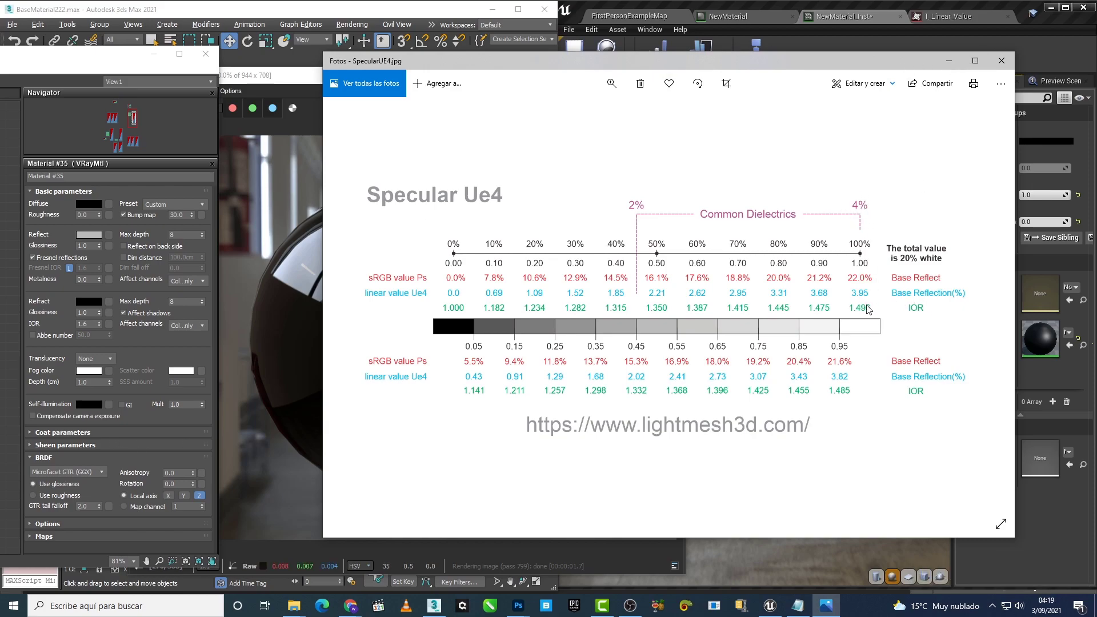
pyautogui.click(948, 60)
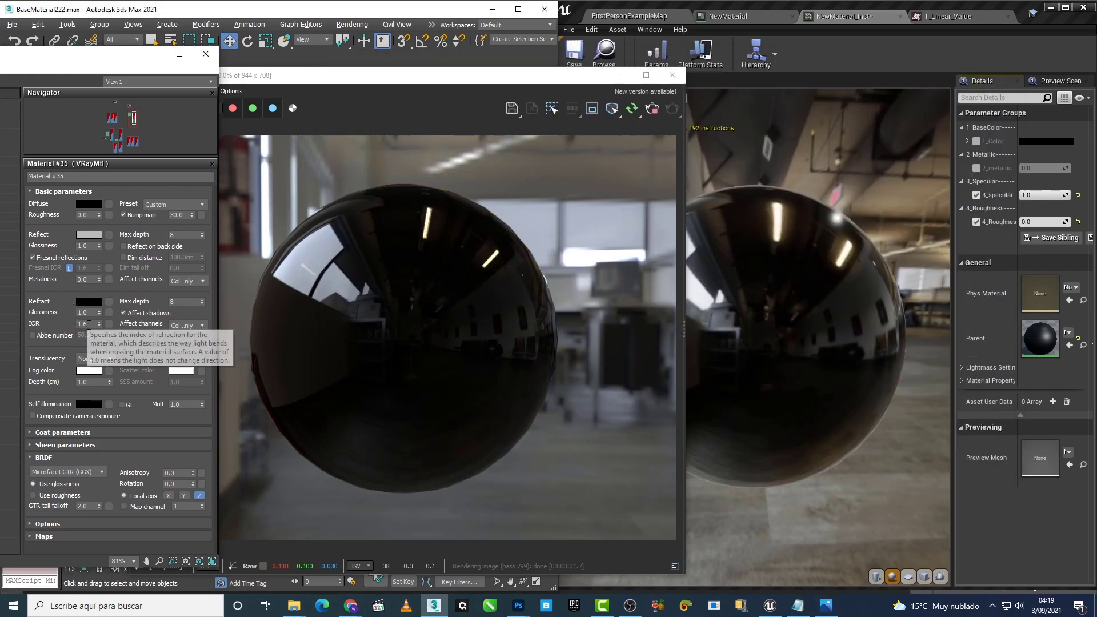
pyautogui.doubleClick(77, 324)
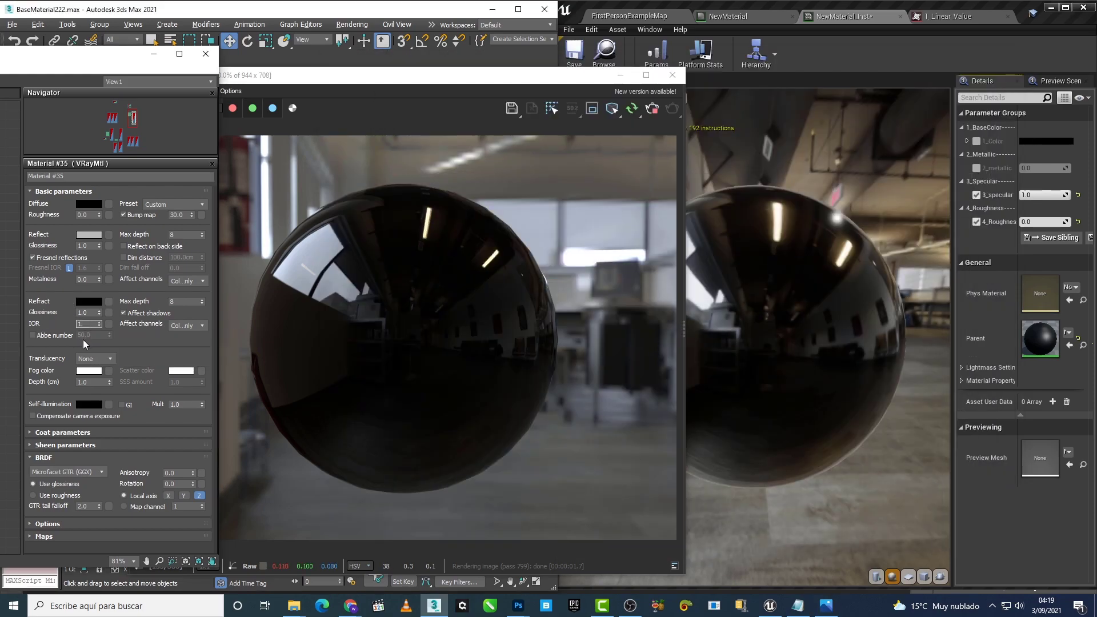
pyautogui.write('1.496')
pyautogui.press('Return')
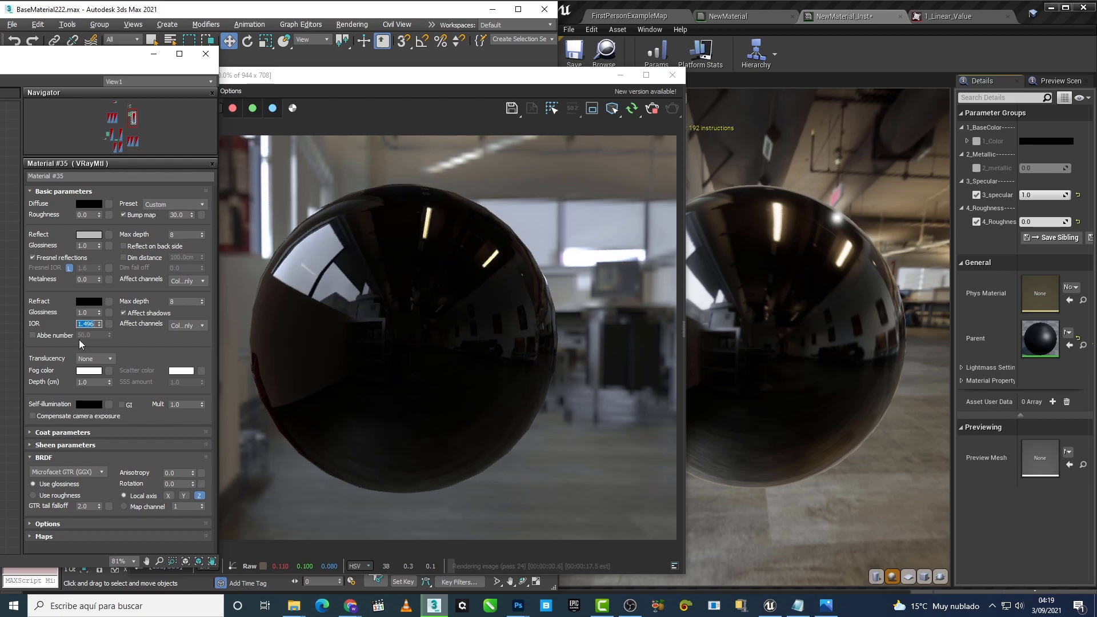
pyautogui.click(121, 341)
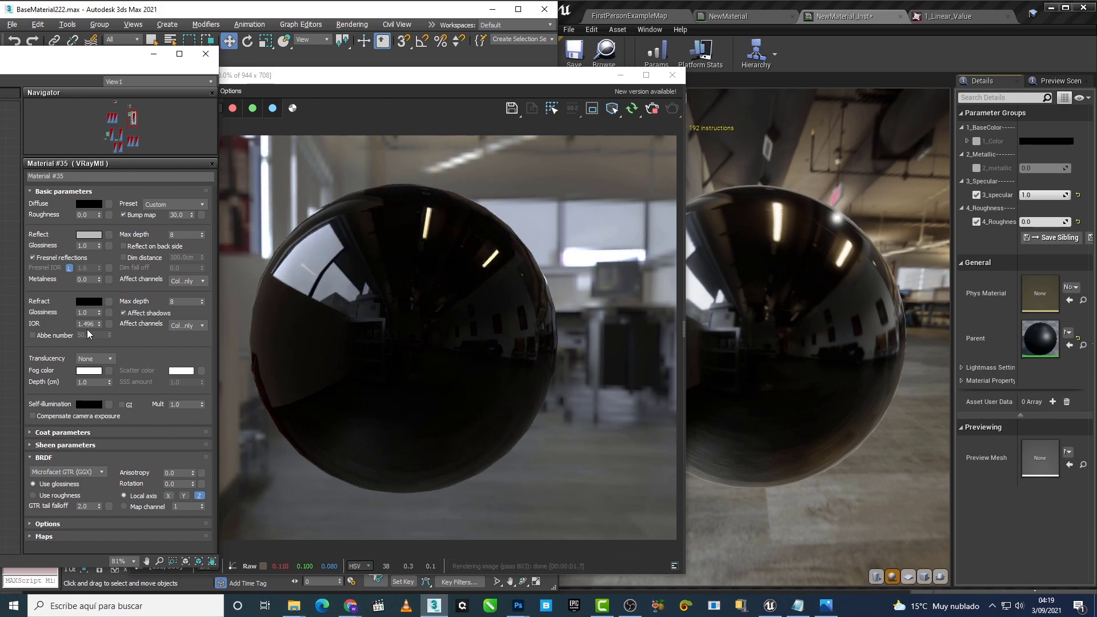
# Step: Restore Material #35's reflect to white 255 and reset Unreal's 3_specular to 0.5
pyautogui.click(88, 234)
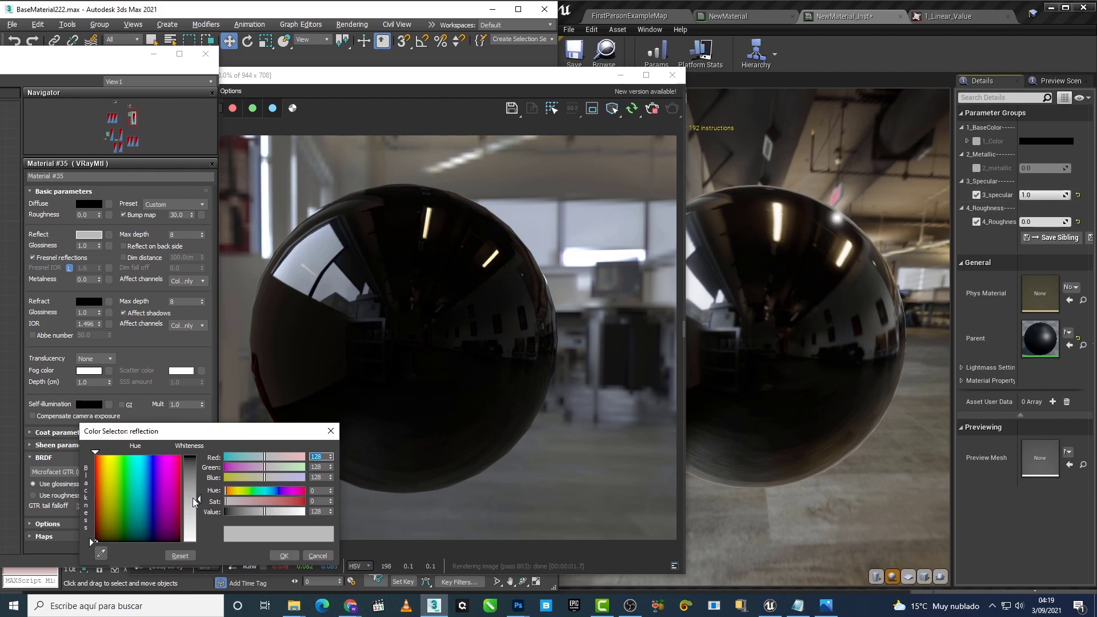
pyautogui.moveTo(193, 498); pyautogui.dragTo(193, 541)
pyautogui.click(282, 557)
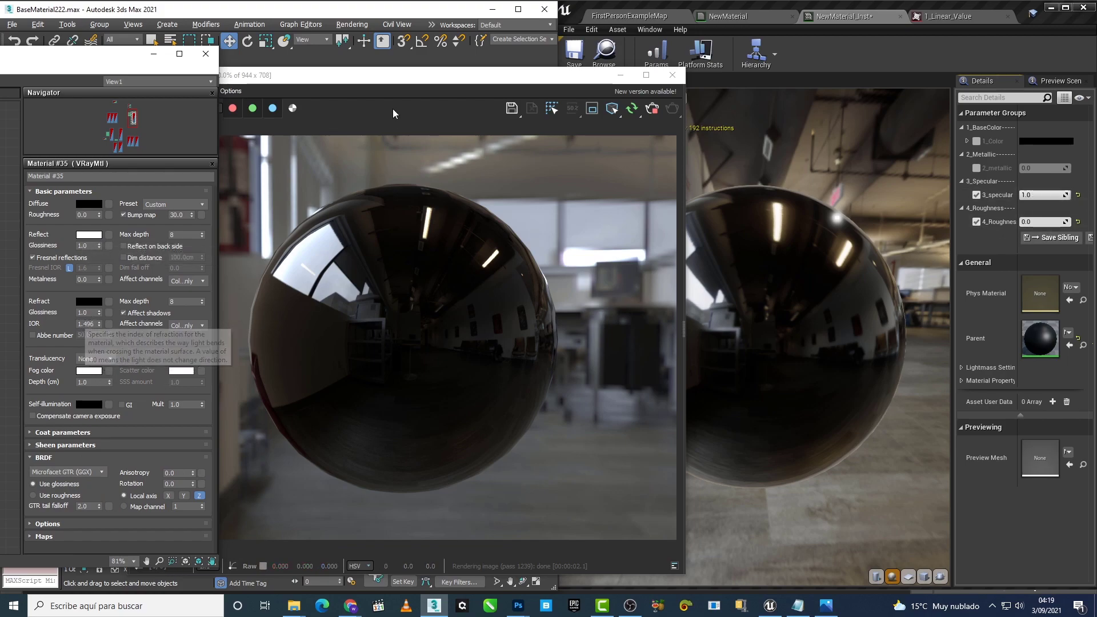
pyautogui.click(851, 16)
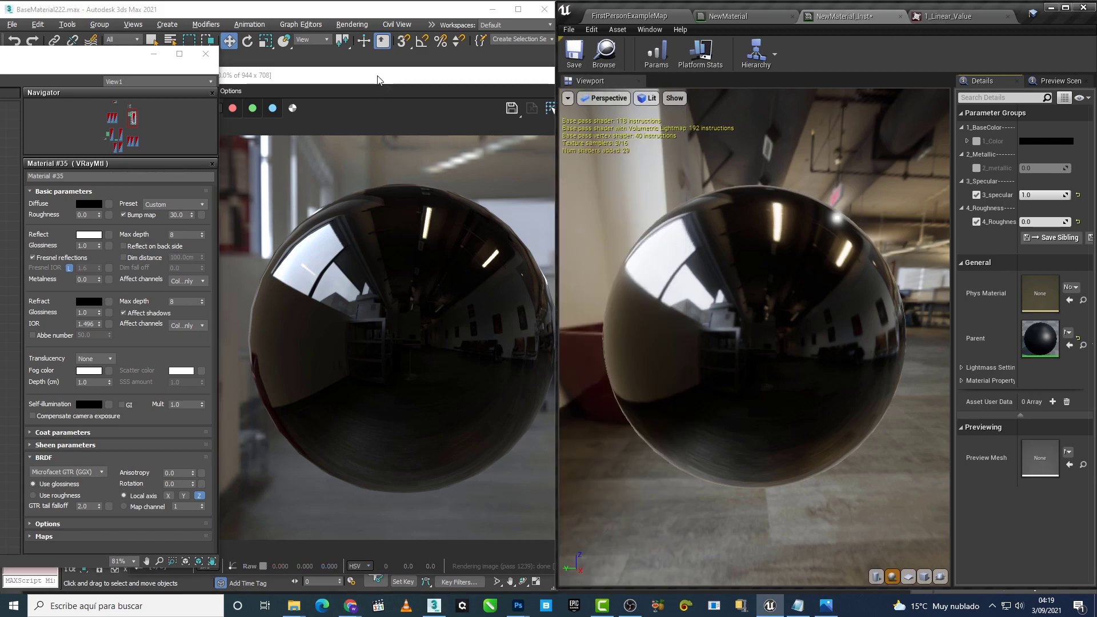
pyautogui.moveTo(377, 78); pyautogui.dragTo(256, 79)
pyautogui.click(740, 27)
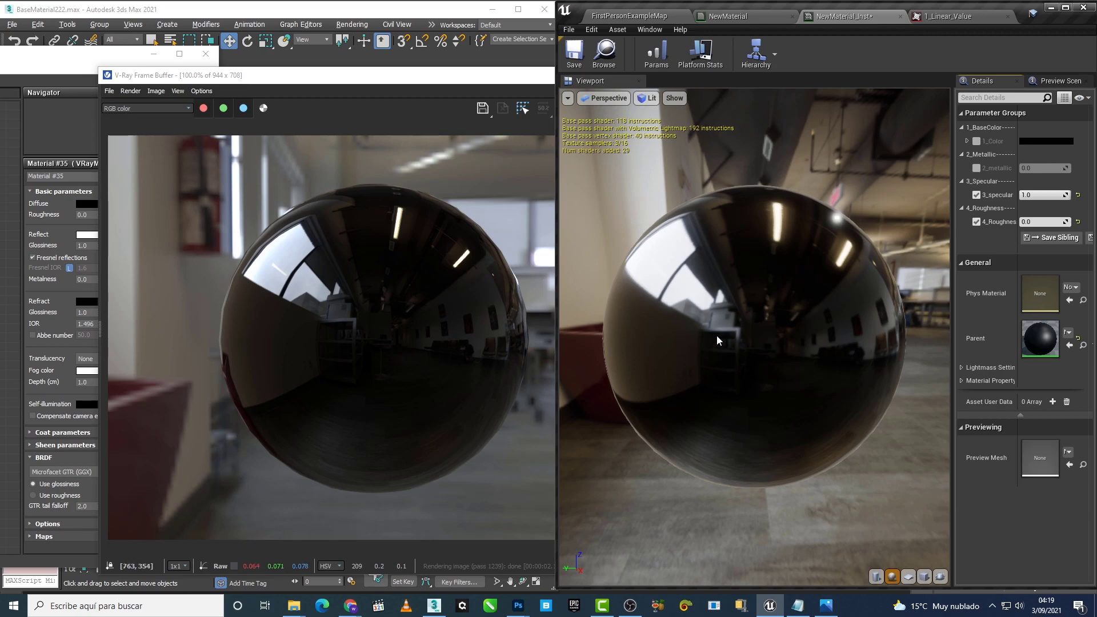
pyautogui.click(1078, 195)
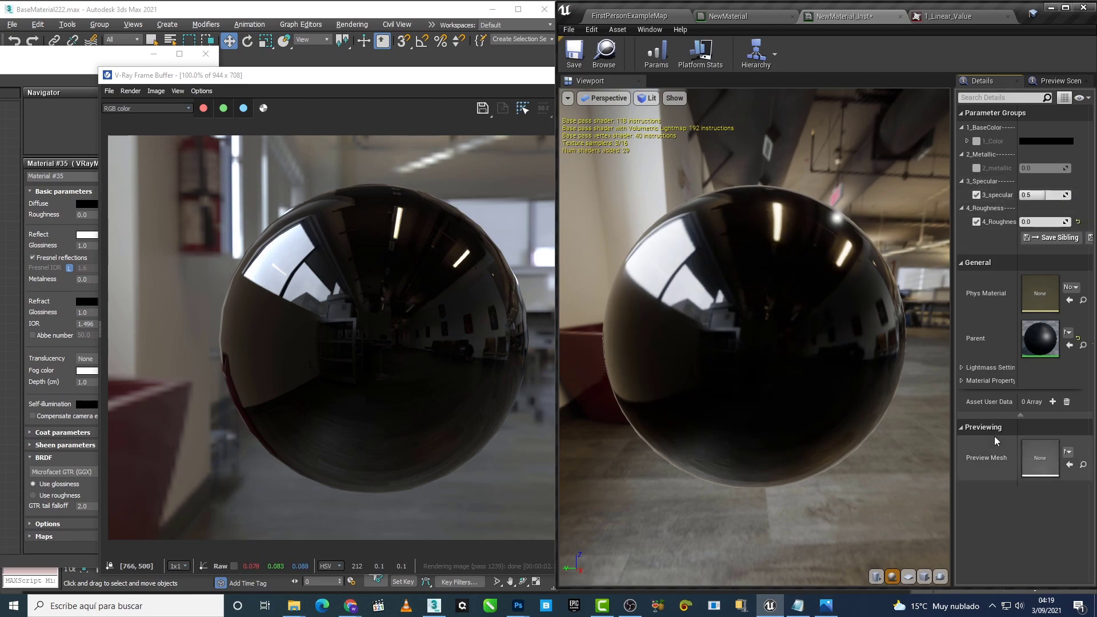
# Step: Compare a 128 reflect against Unreal, revert to white, and set the V-Ray render beside the sphere
pyautogui.click(48, 67)
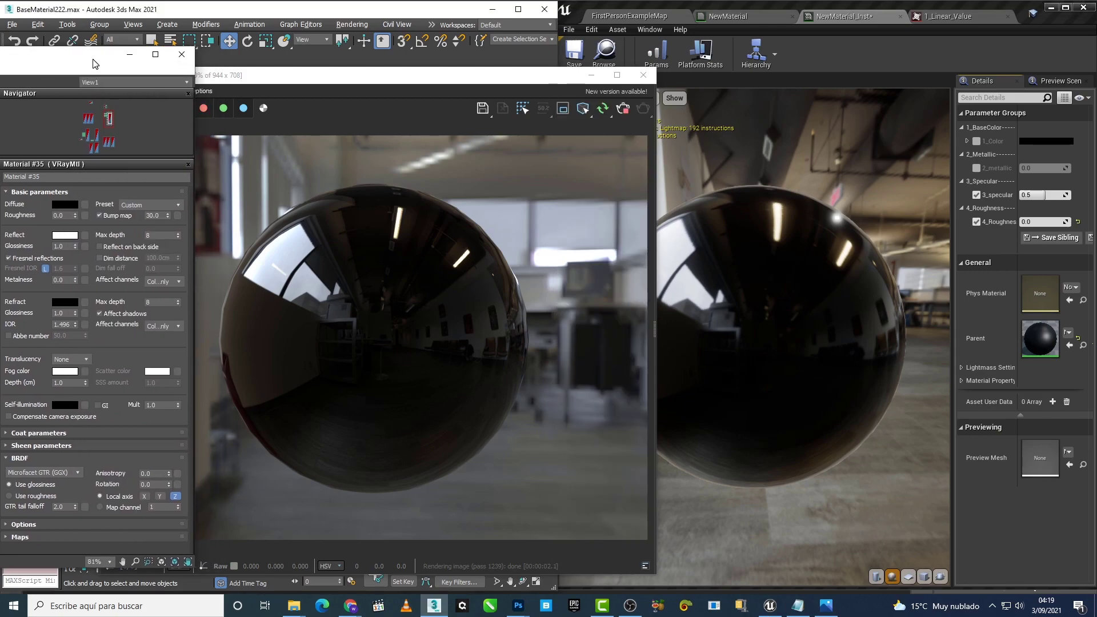
pyautogui.click(64, 236)
pyautogui.write('128')
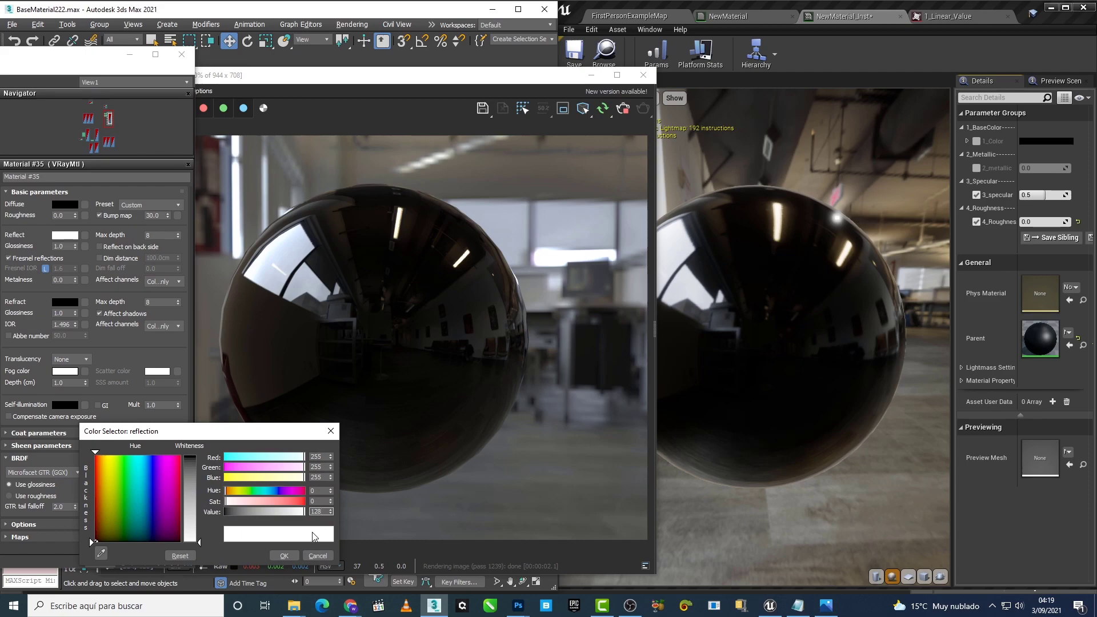
pyautogui.press('Return')
pyautogui.click(859, 22)
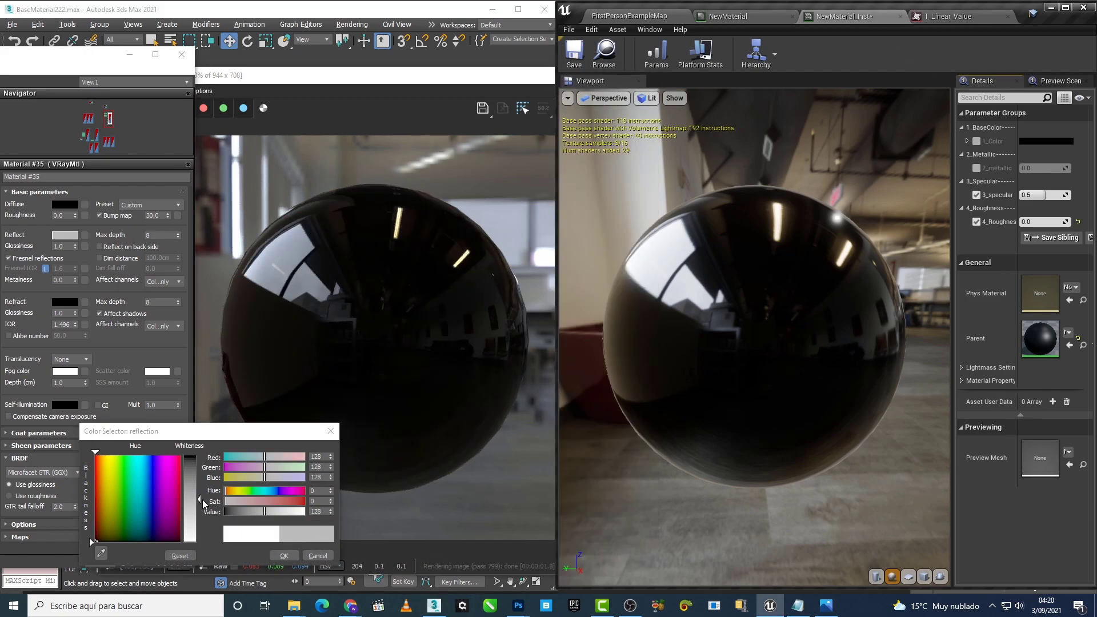
pyautogui.moveTo(202, 500); pyautogui.dragTo(200, 457)
pyautogui.click(284, 555)
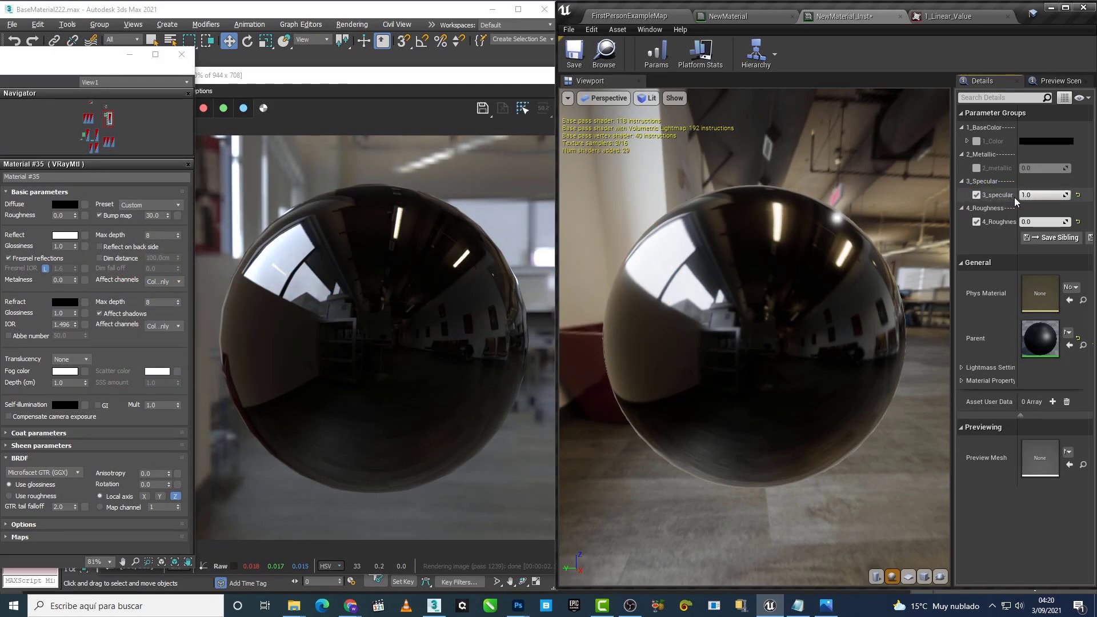
pyautogui.moveTo(410, 76)
pyautogui.mouseDown()
pyautogui.moveTo(574, 80)
pyautogui.moveTo(541, 79)
pyautogui.mouseUp()
pyautogui.moveTo(87, 66); pyautogui.dragTo(227, 75)
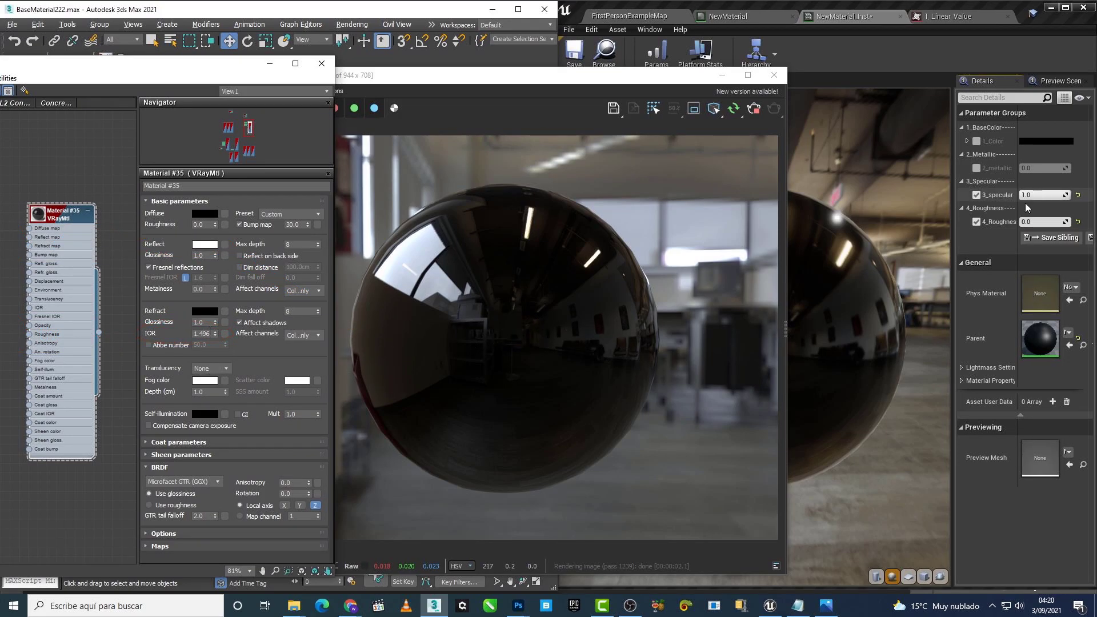
# Step: Inspect Unreal's NewMaterial output node, then turn off Fresnel reflections on Material #35
pyautogui.click(727, 16)
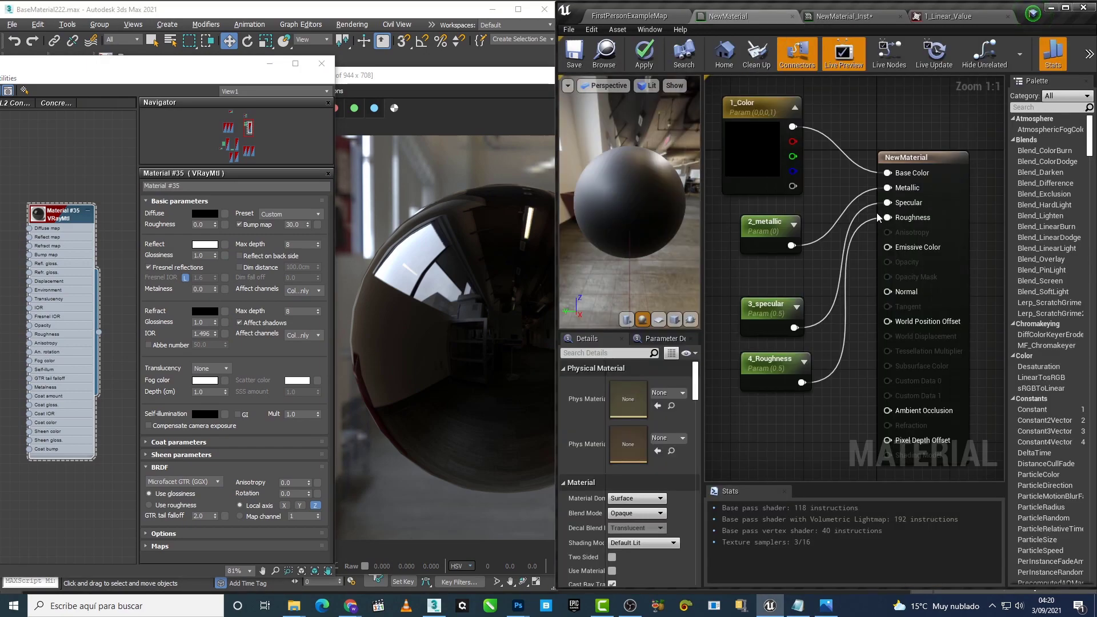
pyautogui.click(905, 158)
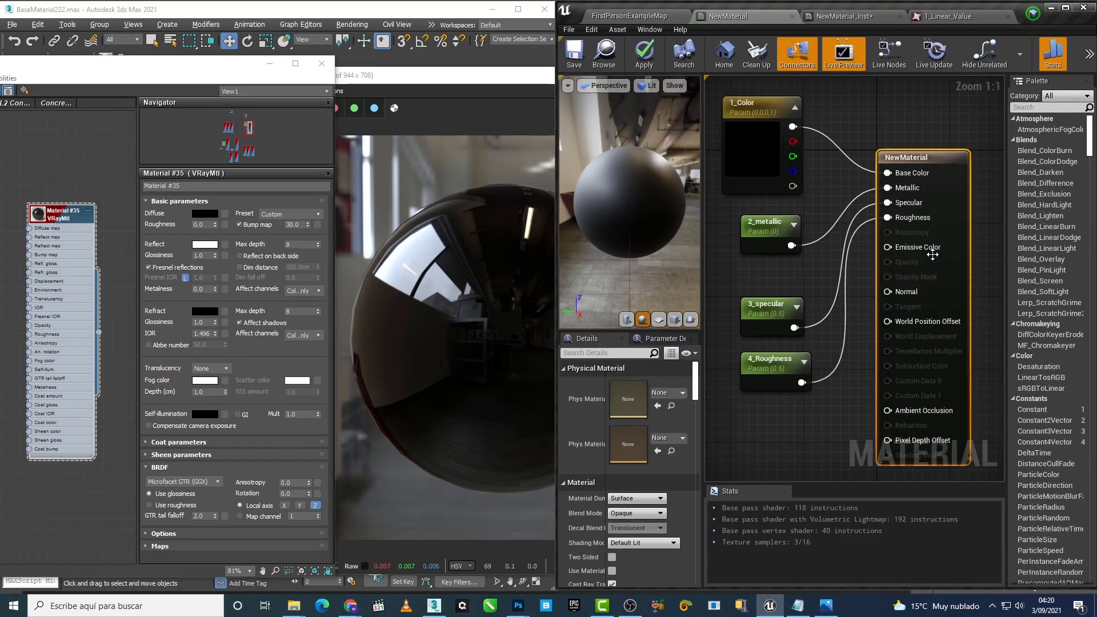
pyautogui.click(844, 16)
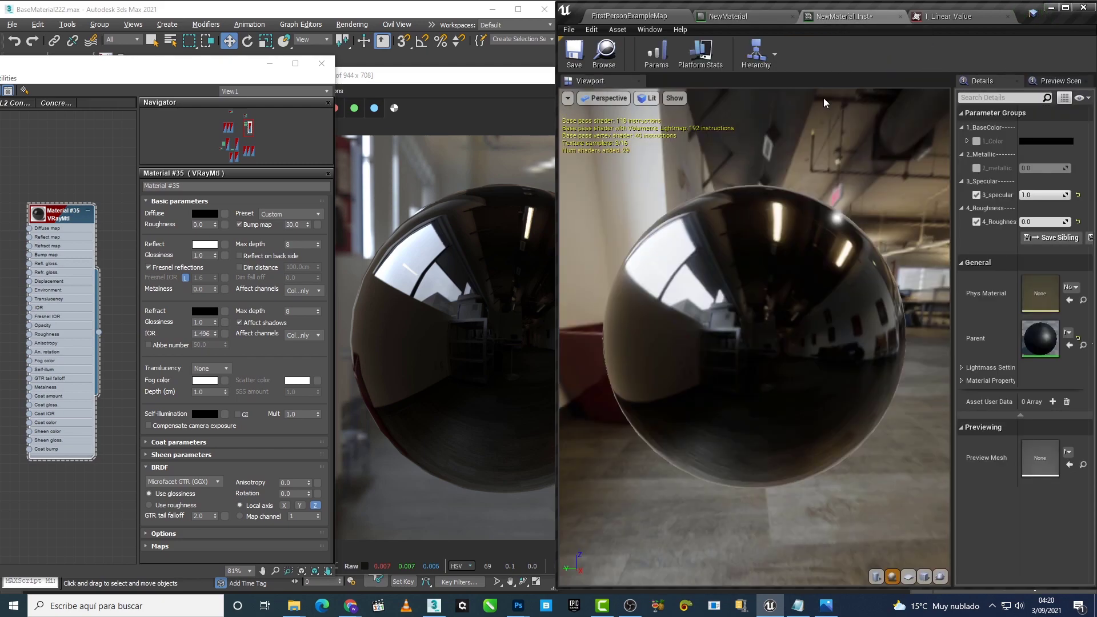
pyautogui.click(474, 84)
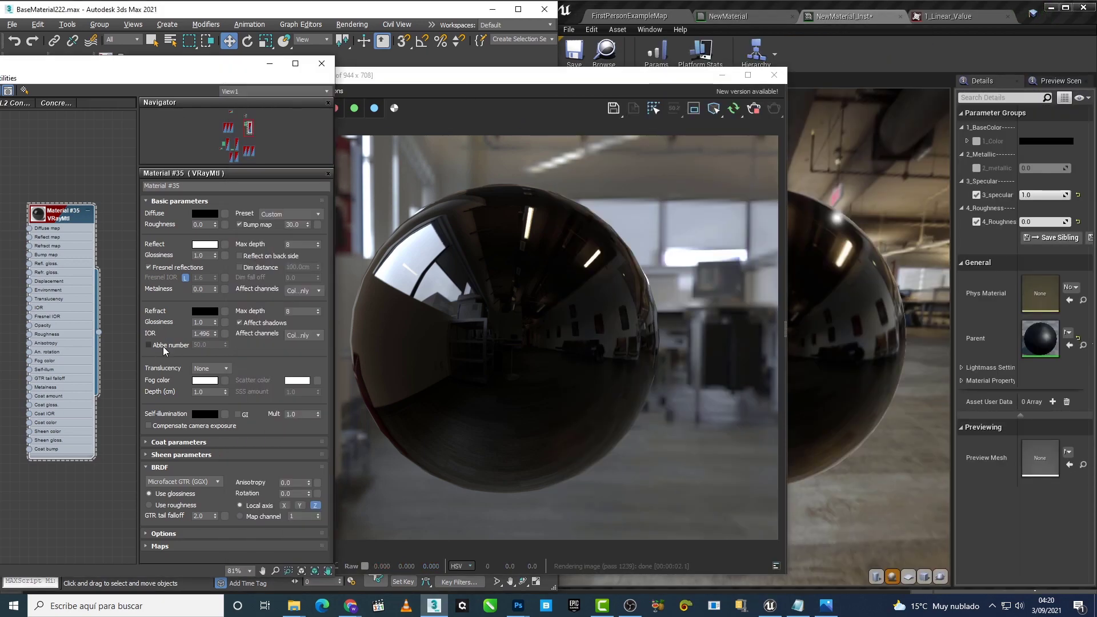
pyautogui.click(149, 268)
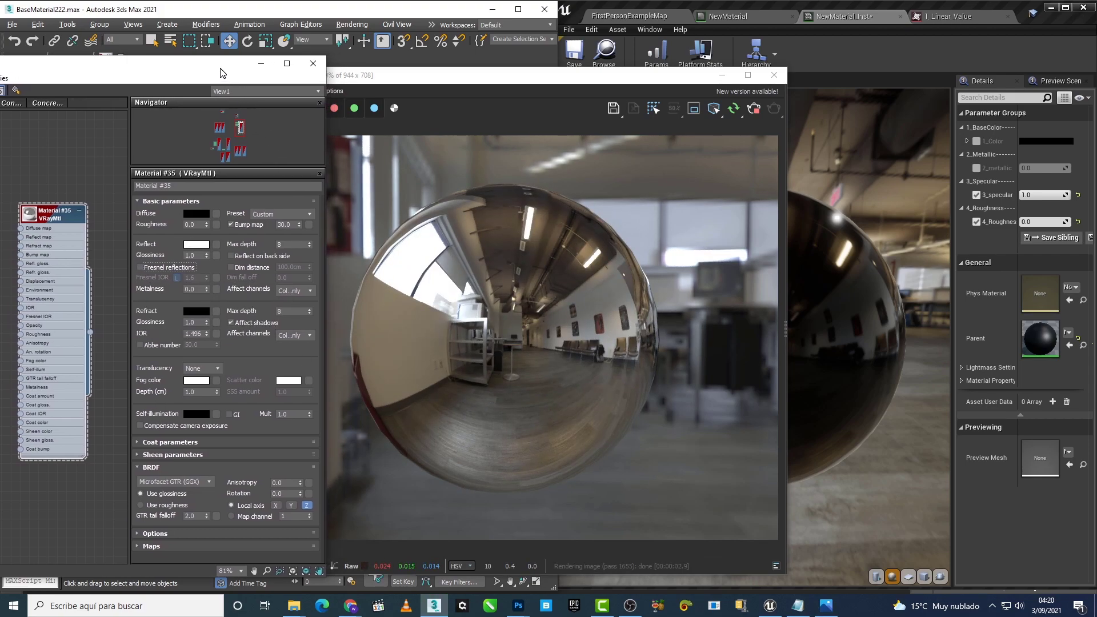
# Step: Shift the chrome V-Ray render and material windows right and bring up Photoshop's colour picker
pyautogui.moveTo(232, 77); pyautogui.dragTo(223, 76)
pyautogui.moveTo(533, 80); pyautogui.dragTo(699, 77)
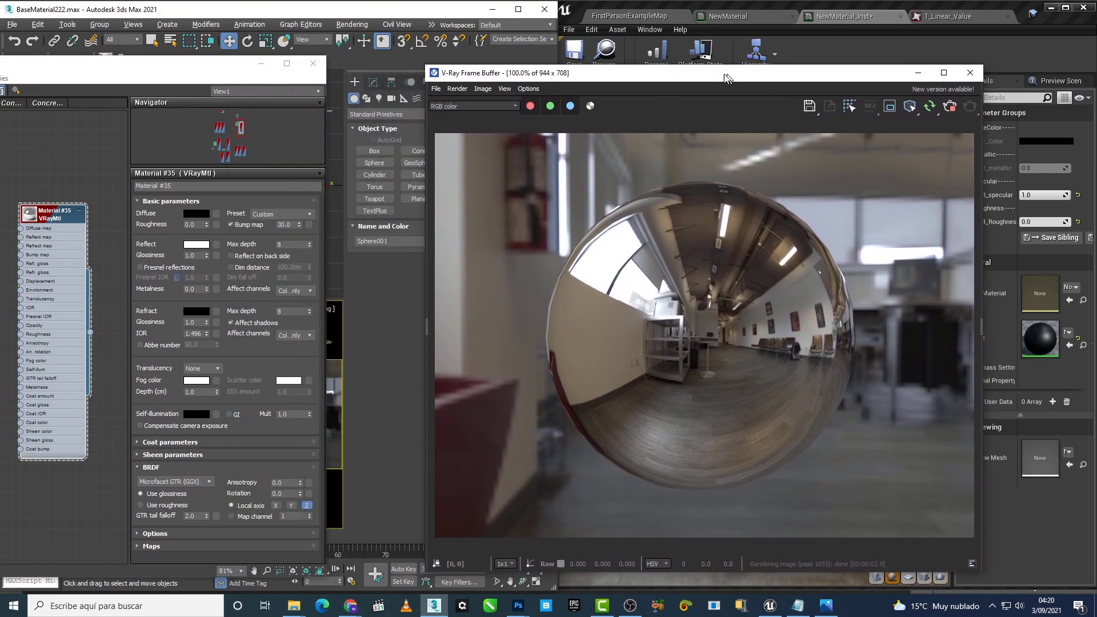
pyautogui.moveTo(195, 70); pyautogui.dragTo(262, 70)
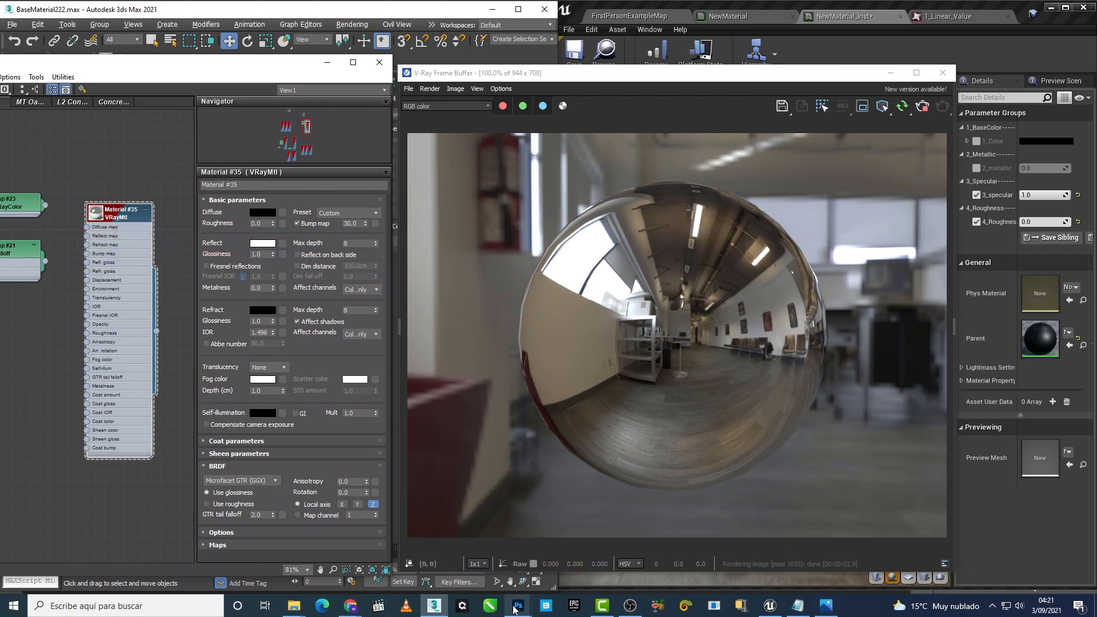
pyautogui.moveTo(514, 608)
pyautogui.click(441, 545)
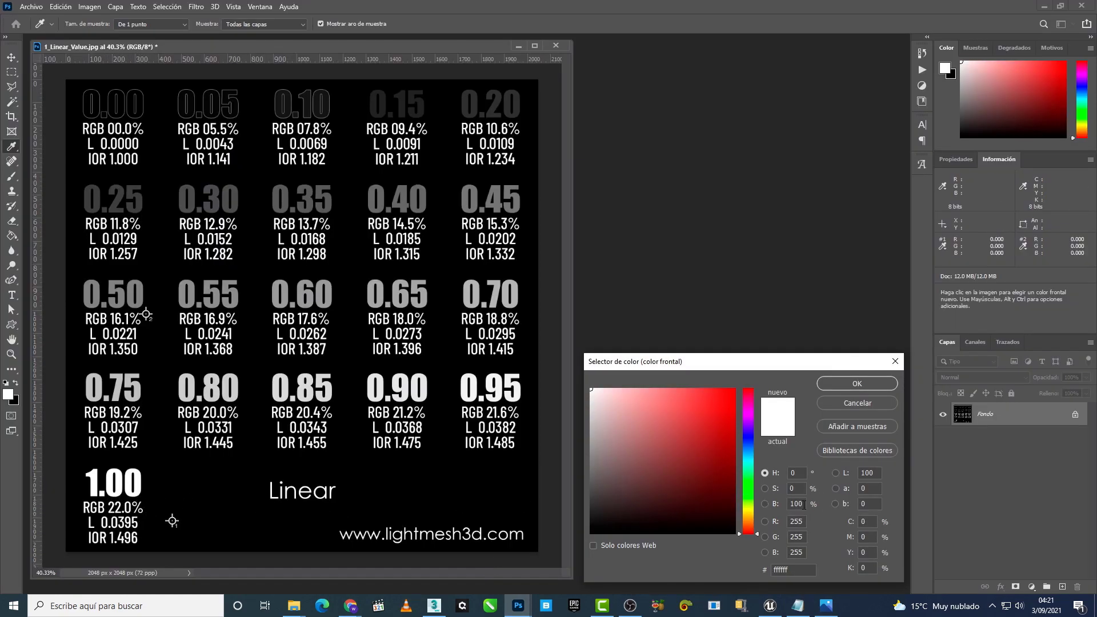
# Step: Enter 22% brightness in Photoshop's Color Picker to read RGB 56, 56, 56 (#383838)
pyautogui.write('22')
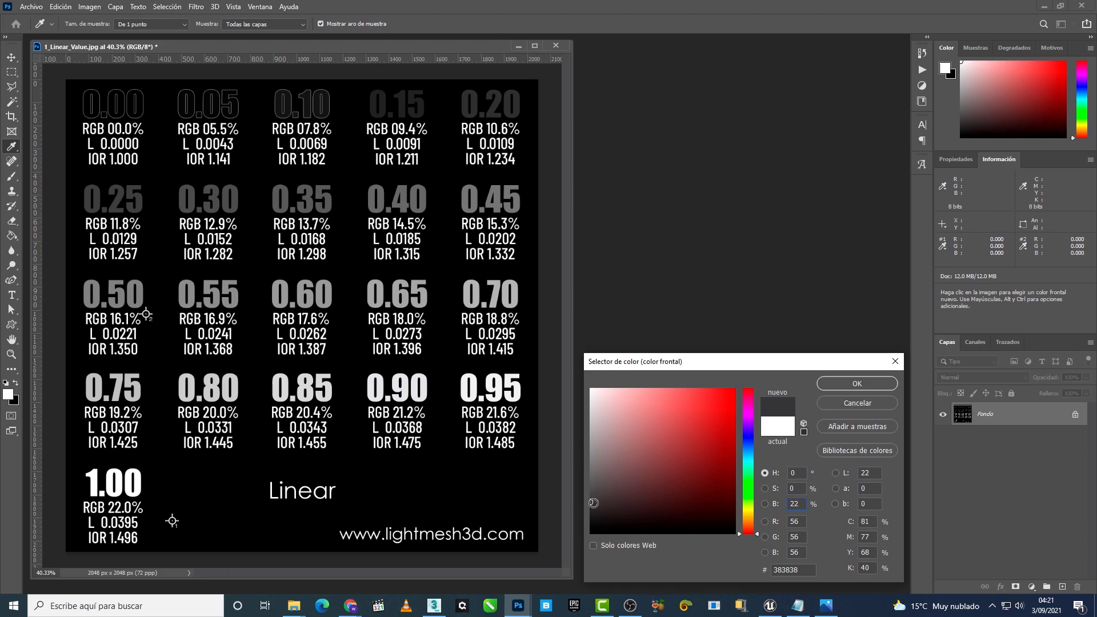
pyautogui.moveTo(518, 605)
# Step: Confirm the VRayColor map's 56,56,56 grey and wire it into Material #35's reflect map
pyautogui.click(894, 361)
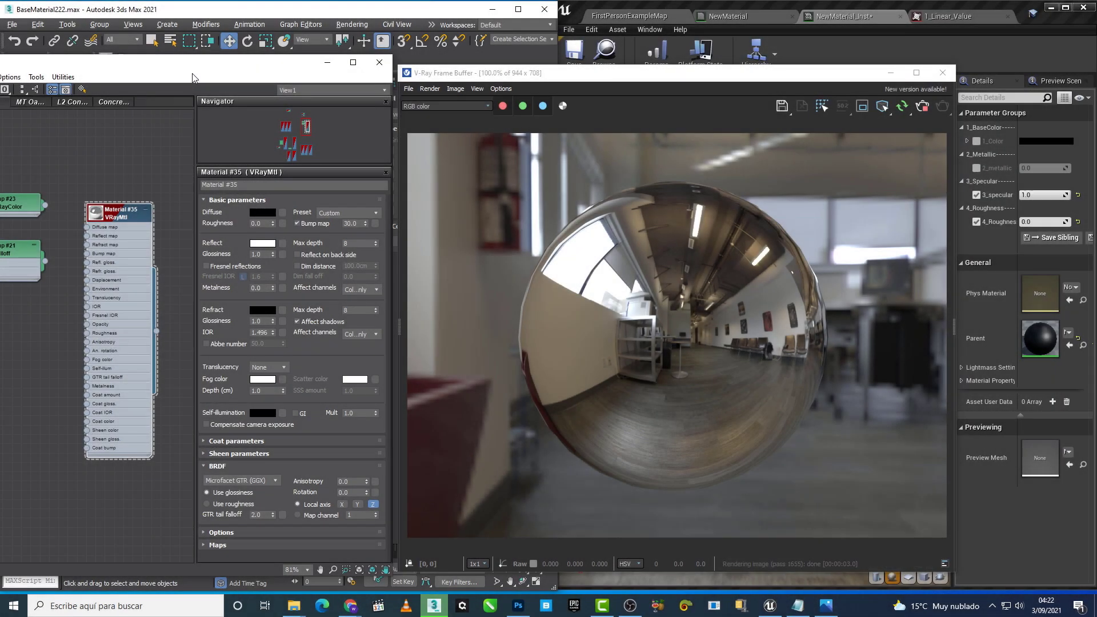
pyautogui.moveTo(197, 70); pyautogui.dragTo(282, 77)
pyautogui.click(117, 210)
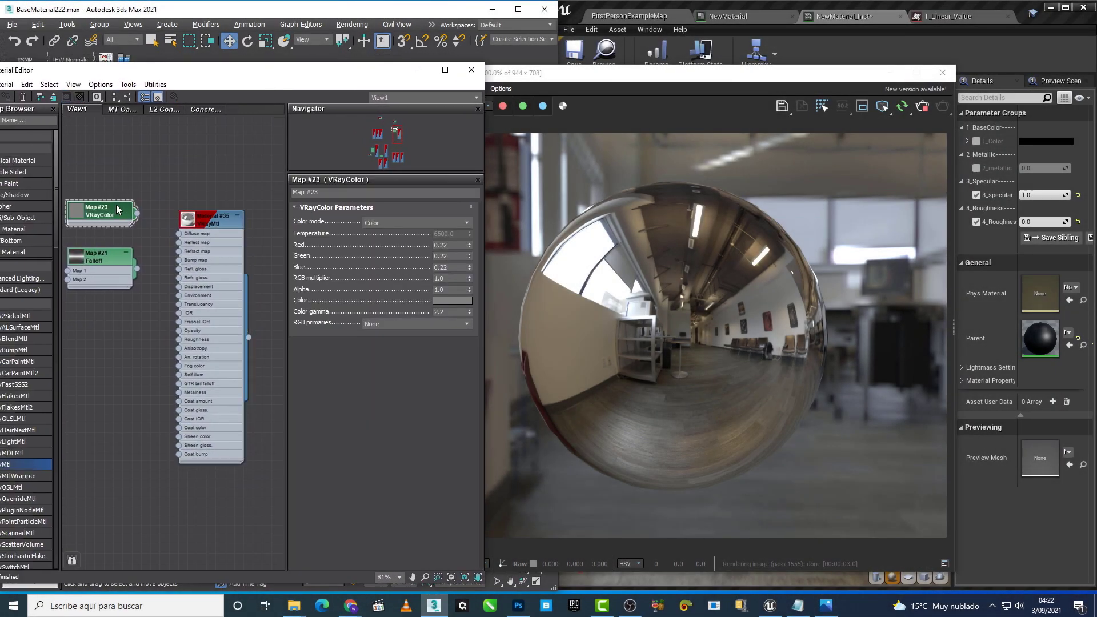
pyautogui.click(446, 299)
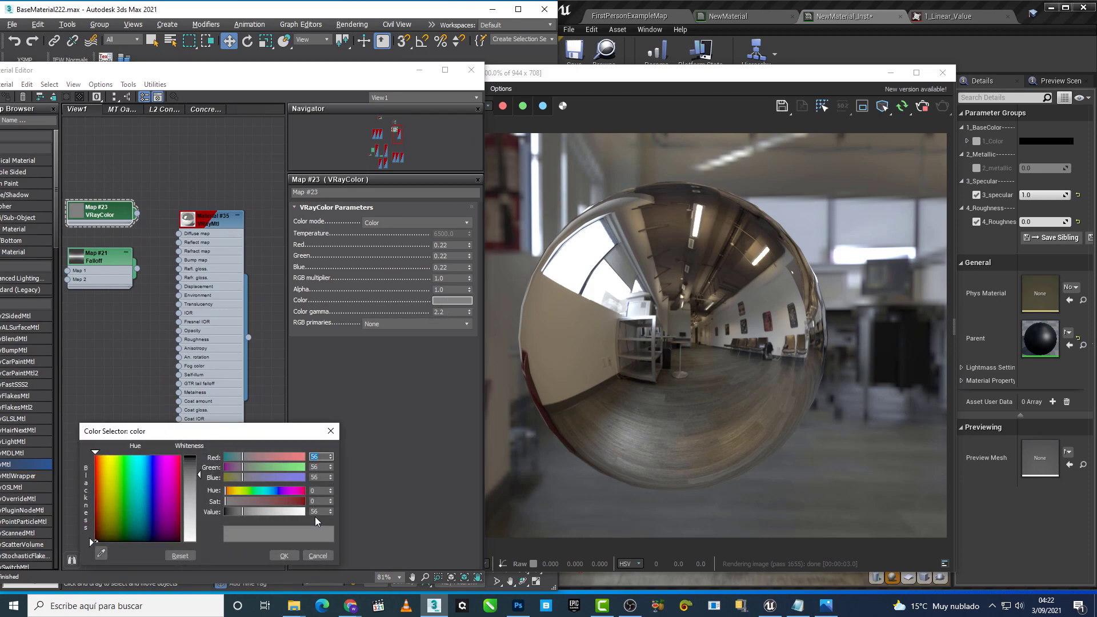
pyautogui.click(292, 557)
pyautogui.moveTo(137, 213); pyautogui.dragTo(178, 242)
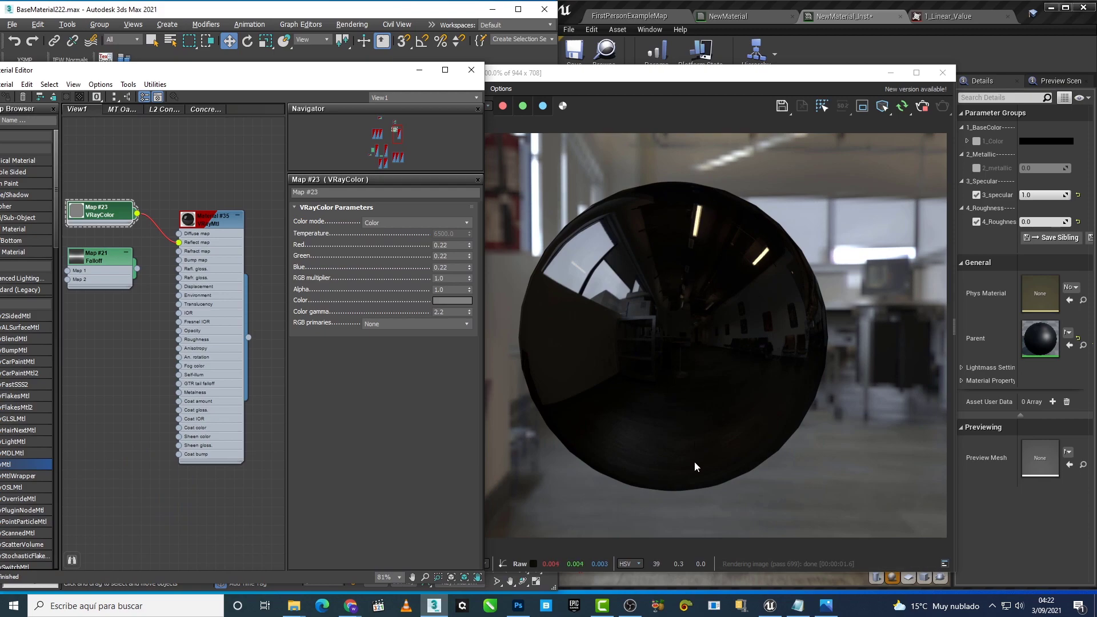
pyautogui.moveTo(352, 75); pyautogui.dragTo(348, 75)
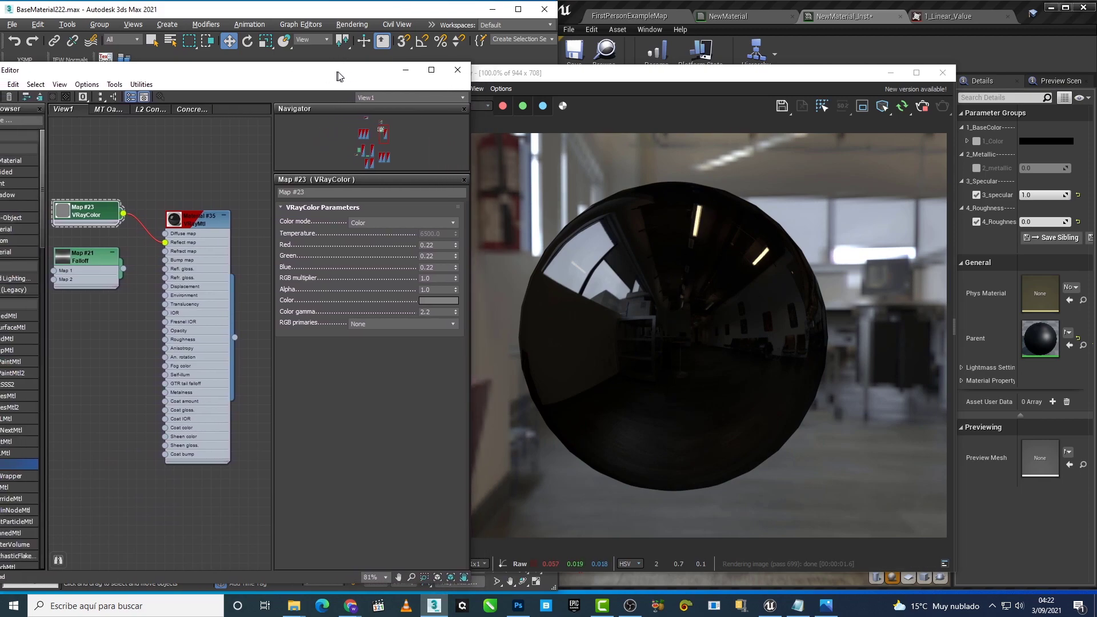
# Step: Duplicate Material #35 as Material #36 and remove the copy's reflect map link
pyautogui.click(559, 452)
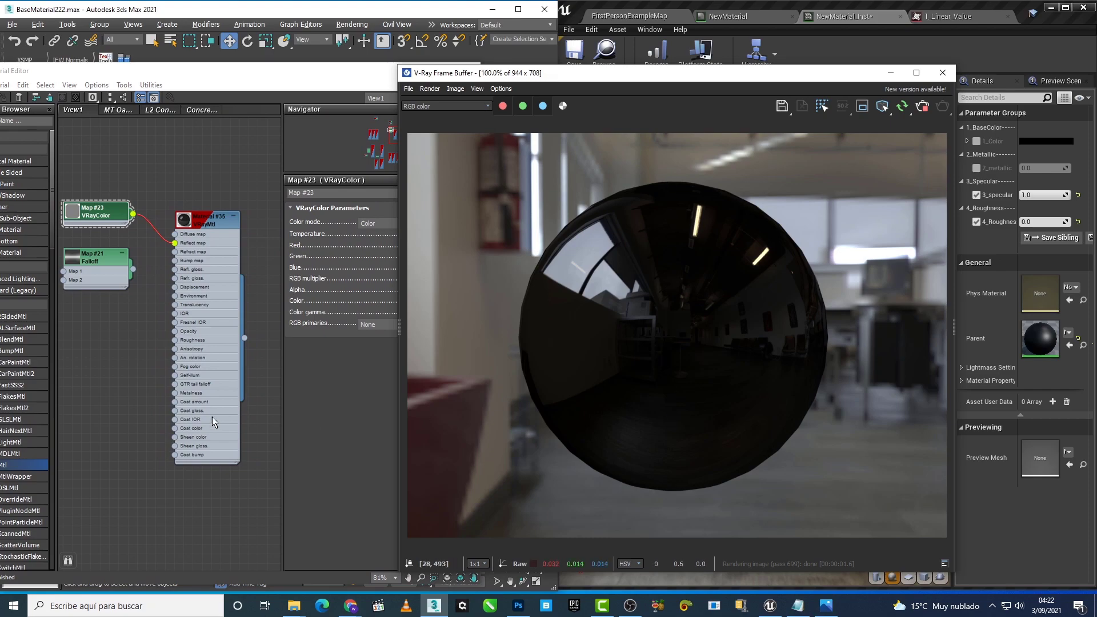
pyautogui.doubleClick(204, 219)
pyautogui.scroll(-3, 241, 246)
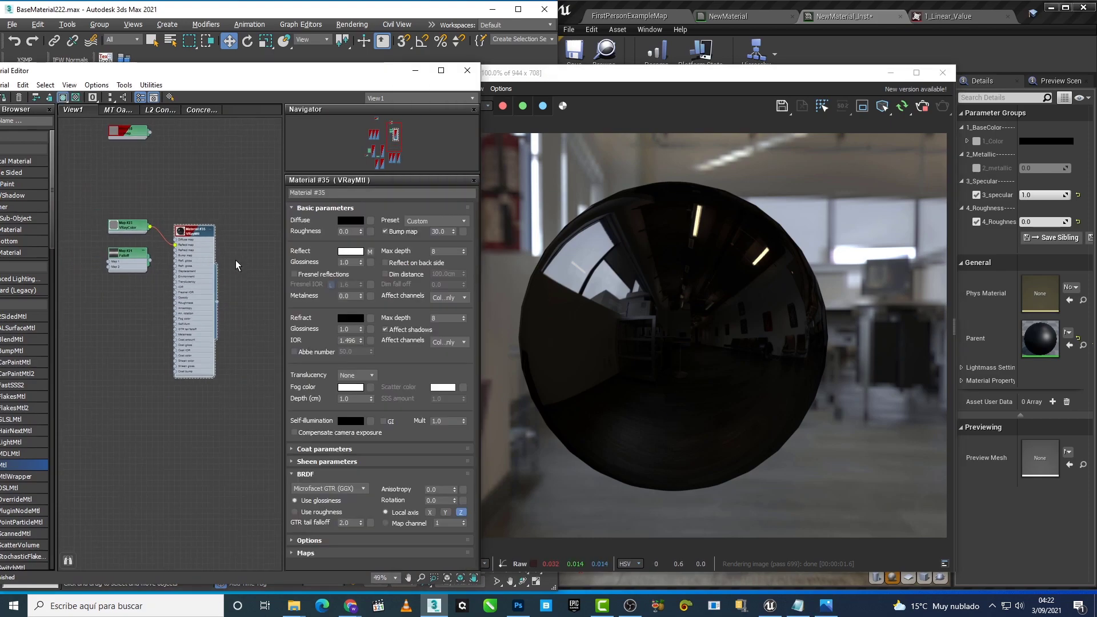
pyautogui.moveTo(240, 246); pyautogui.dragTo(154, 251, button='middle')
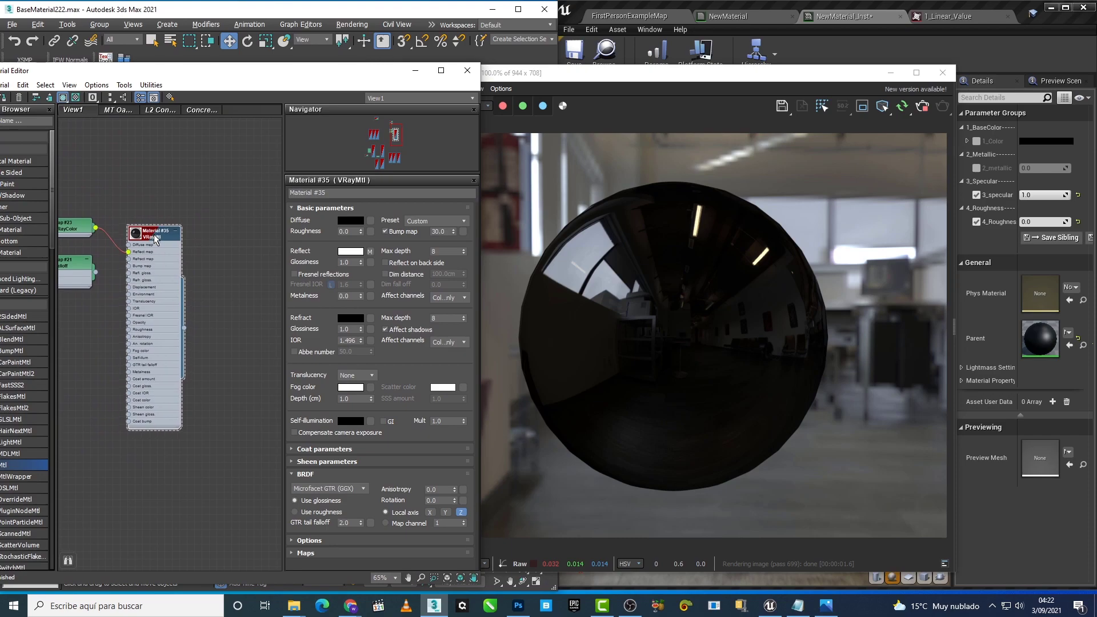
pyautogui.keyDown('shift'); pyautogui.moveTo(155, 239); pyautogui.dragTo(229, 237); pyautogui.keyUp('shift')
pyautogui.rightClick(203, 251)
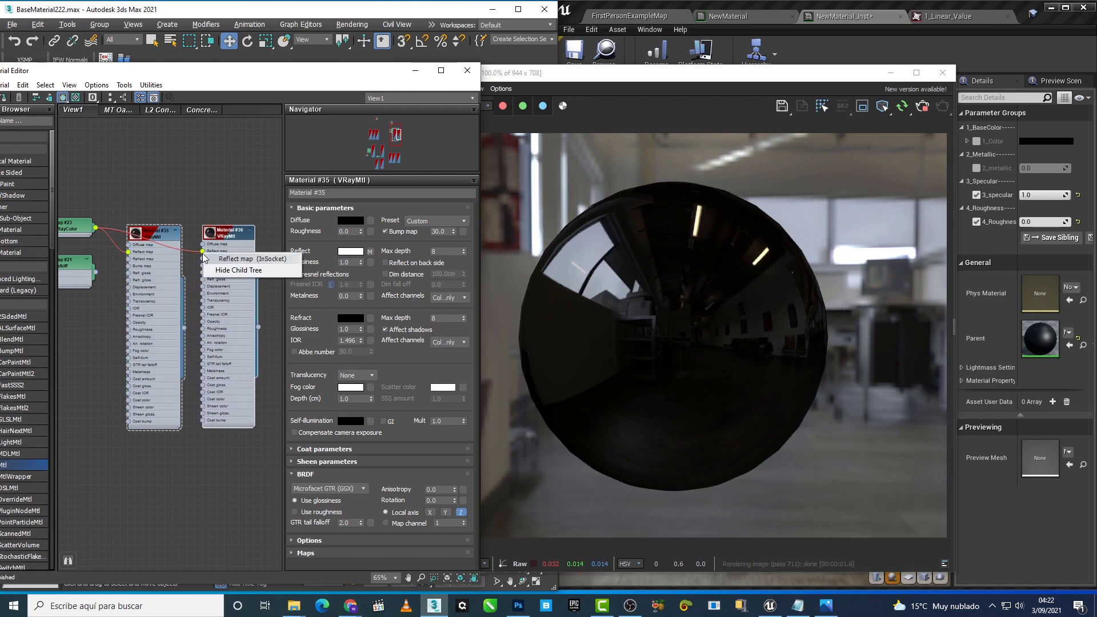
pyautogui.click(214, 267)
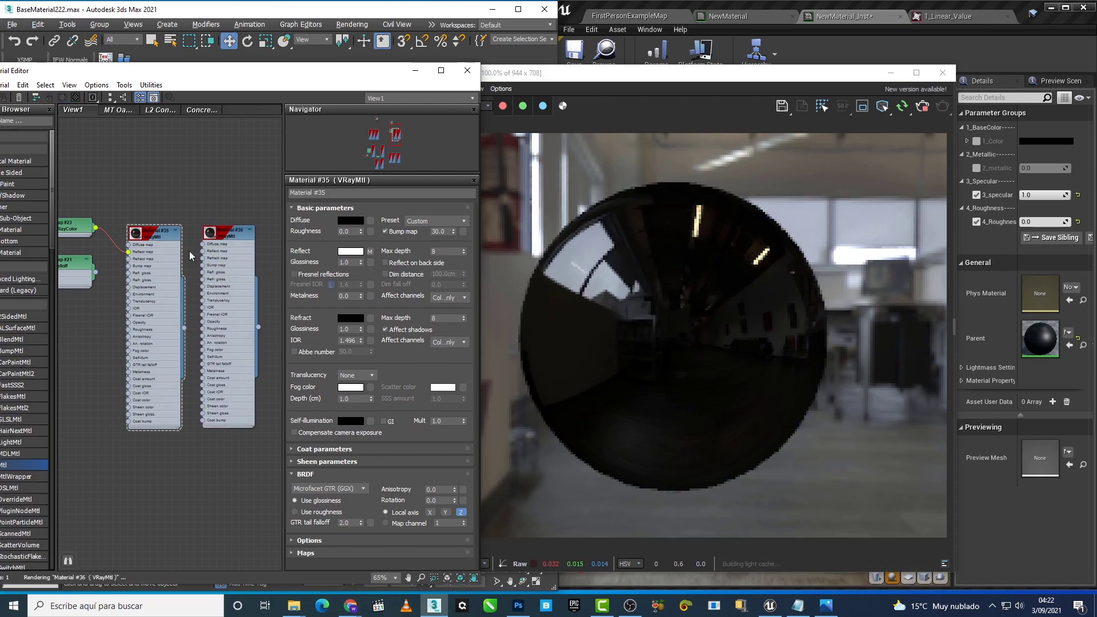
# Step: Turn Fresnel reflections back on for Material #36 and re-render a region of the sphere
pyautogui.click(222, 243)
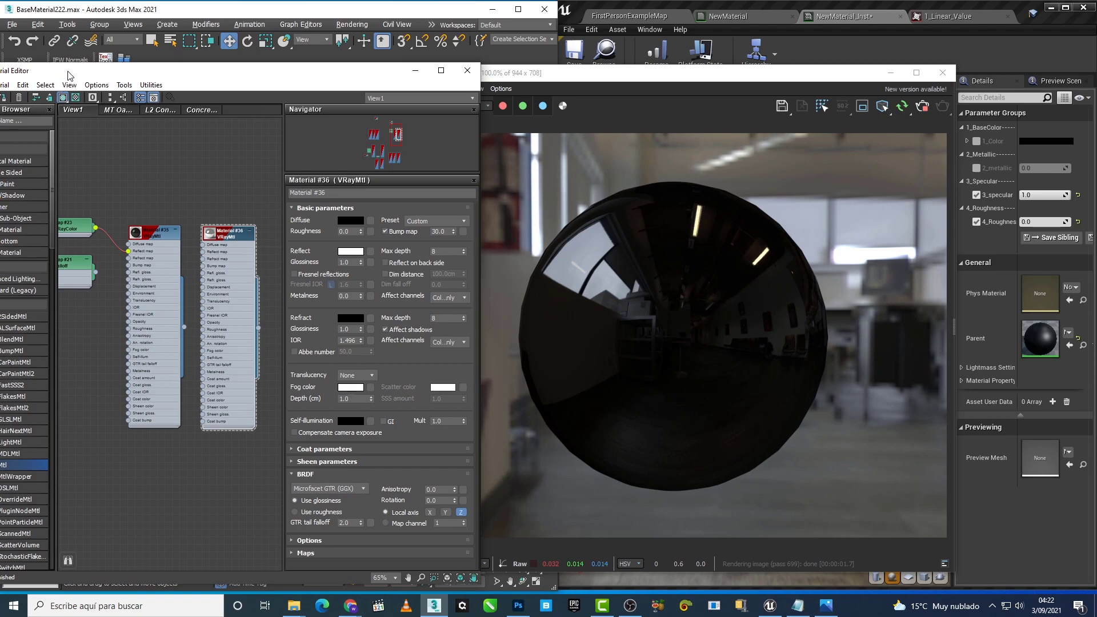
pyautogui.moveTo(70, 74); pyautogui.dragTo(84, 74)
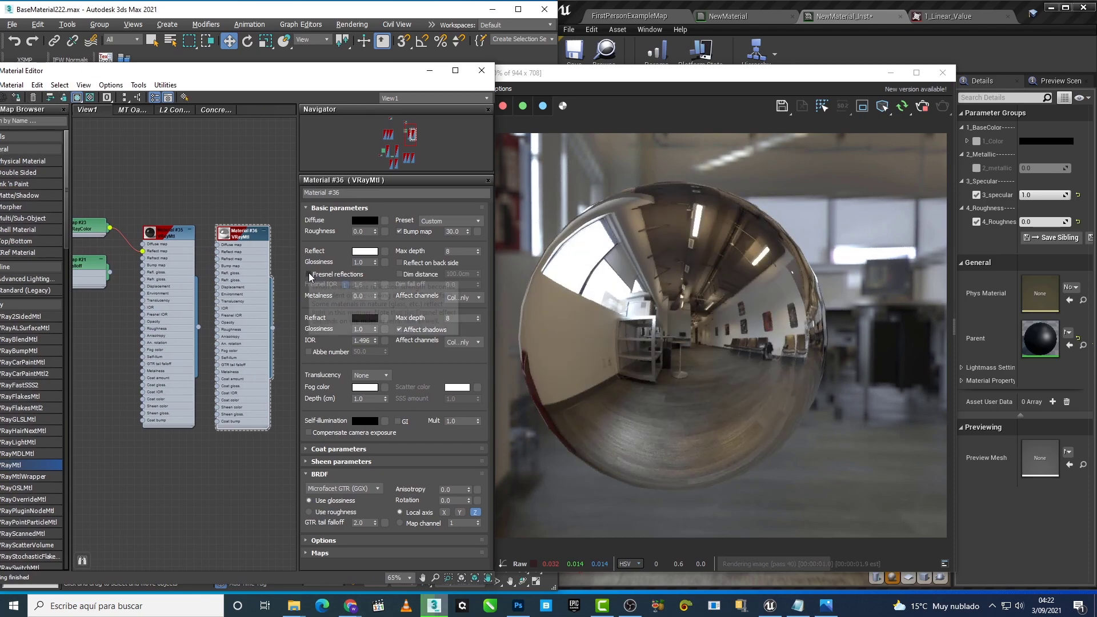
pyautogui.click(310, 274)
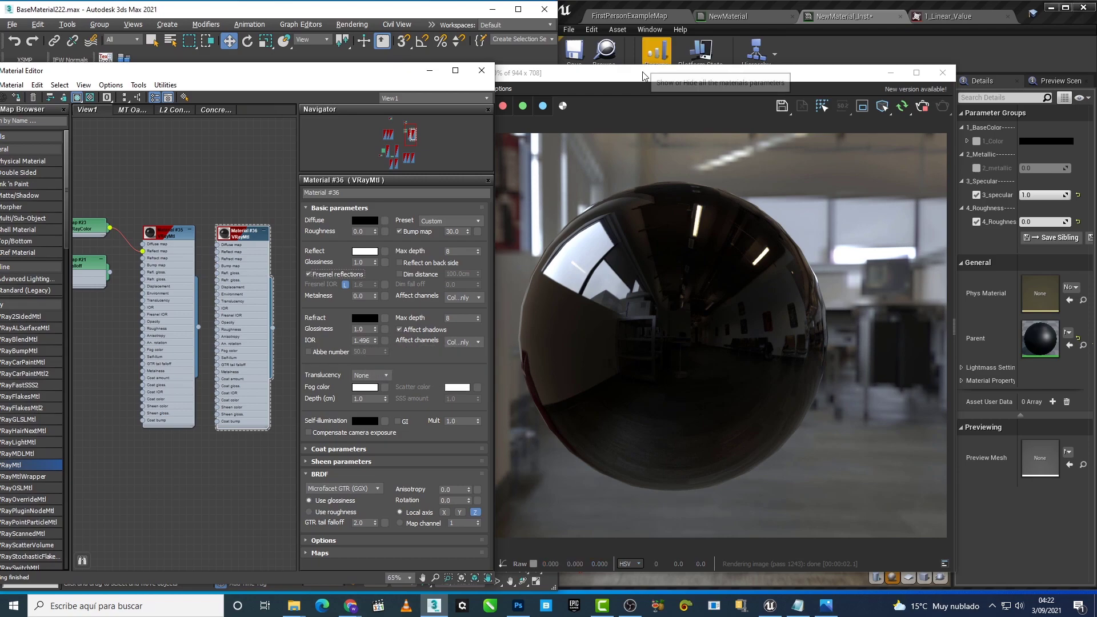
pyautogui.click(665, 360)
pyautogui.click(863, 106)
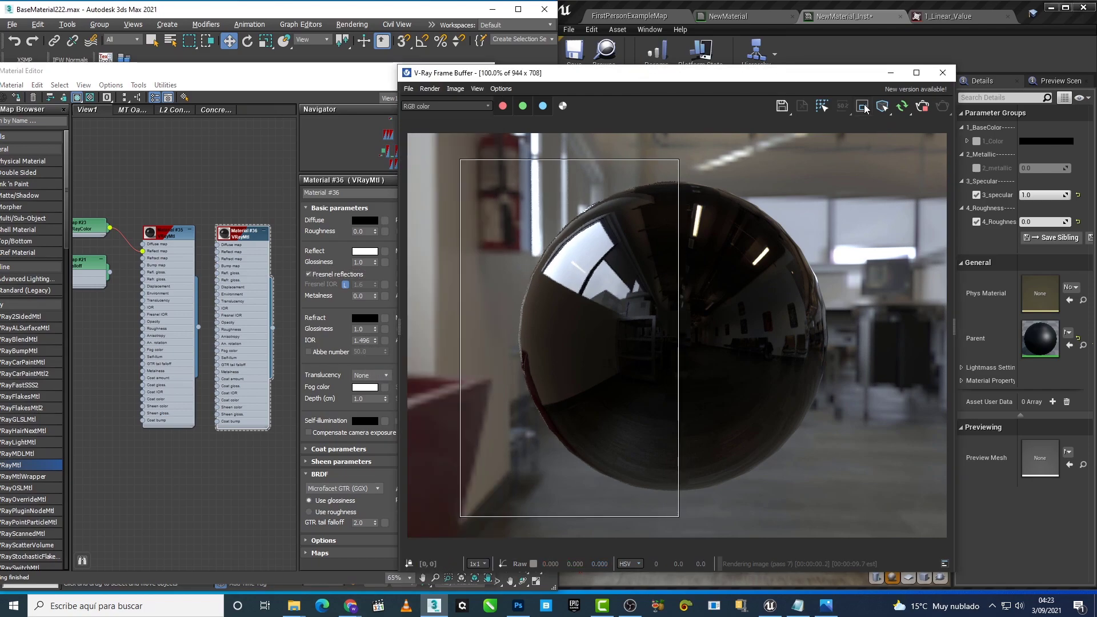
pyautogui.click(164, 239)
# Step: Make Material #35 active and shrink the render region to the bottom strip
pyautogui.rightClick(176, 216)
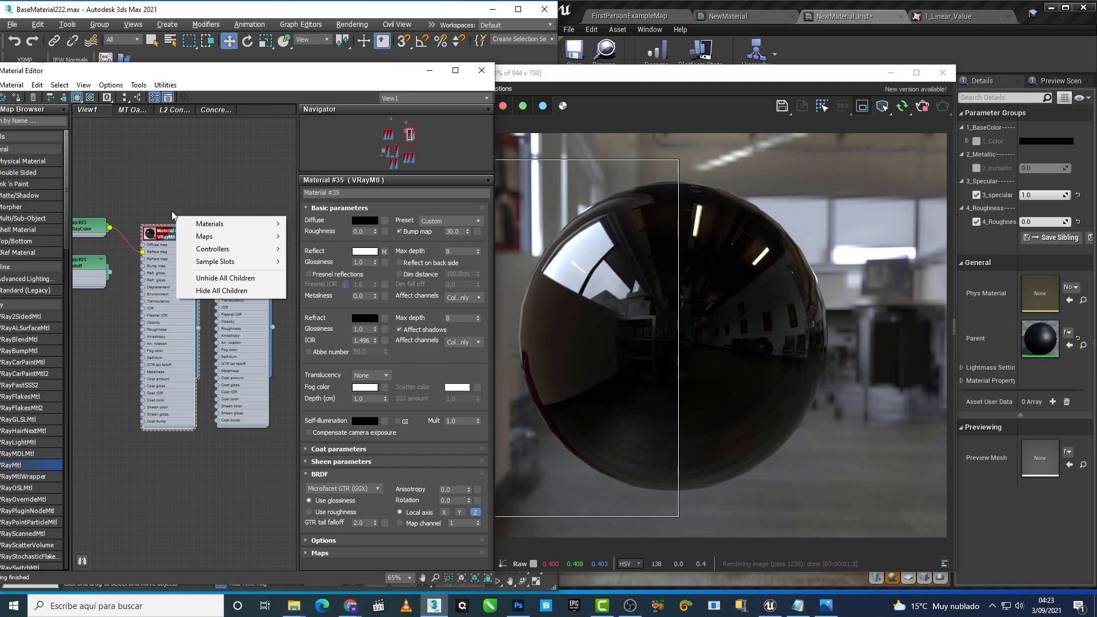
pyautogui.moveTo(171, 211); pyautogui.dragTo(210, 213, button='middle')
pyautogui.click(209, 242)
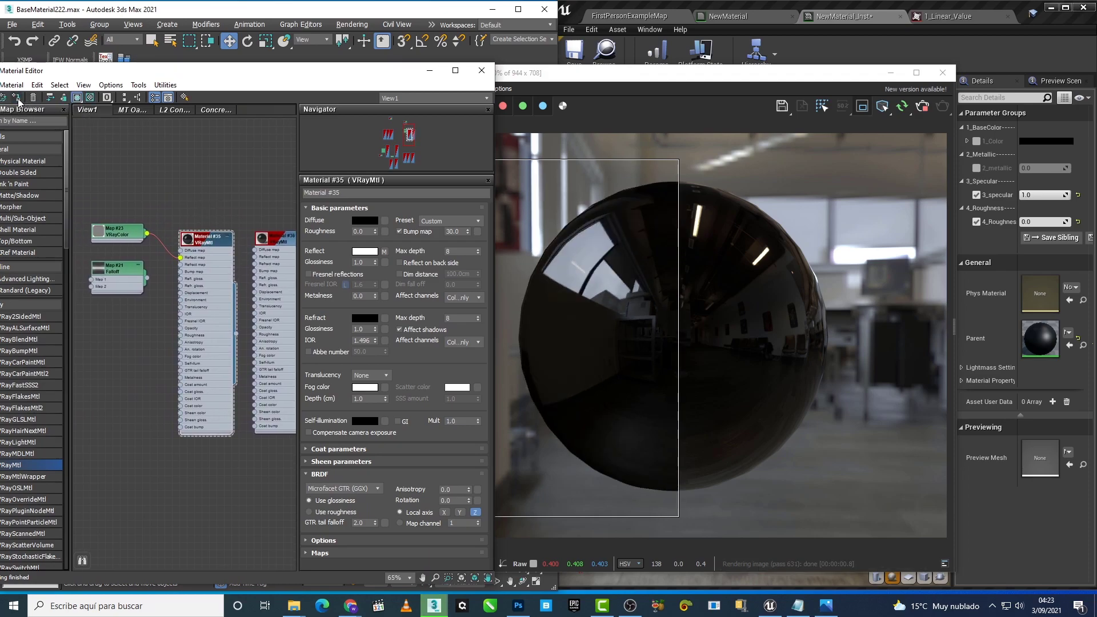
pyautogui.moveTo(646, 81); pyautogui.dragTo(716, 82)
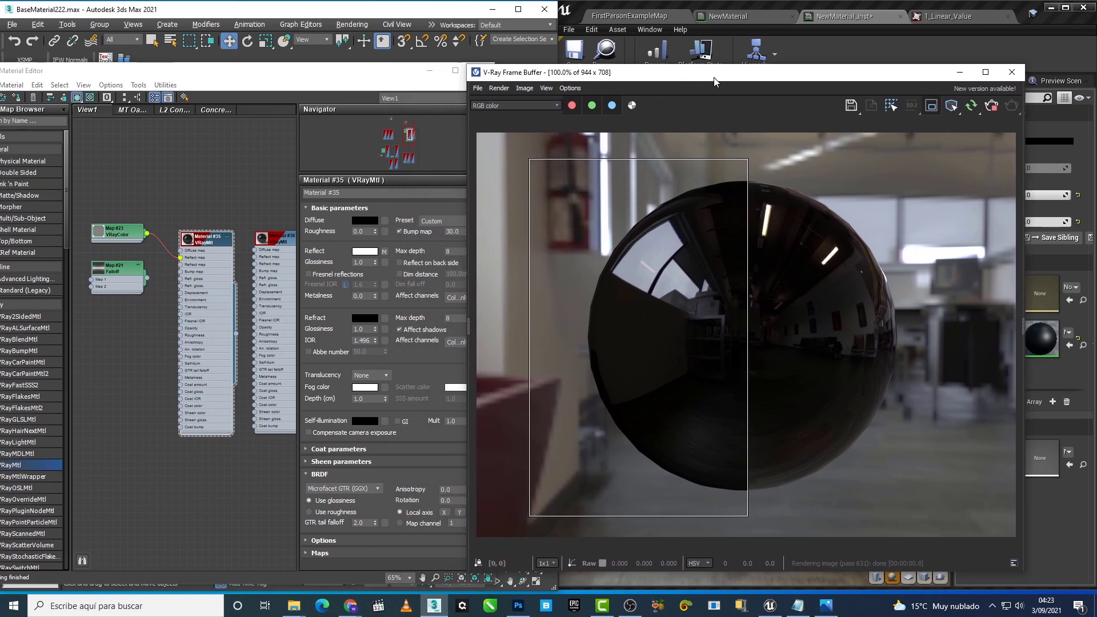
pyautogui.moveTo(638, 165); pyautogui.dragTo(671, 500)
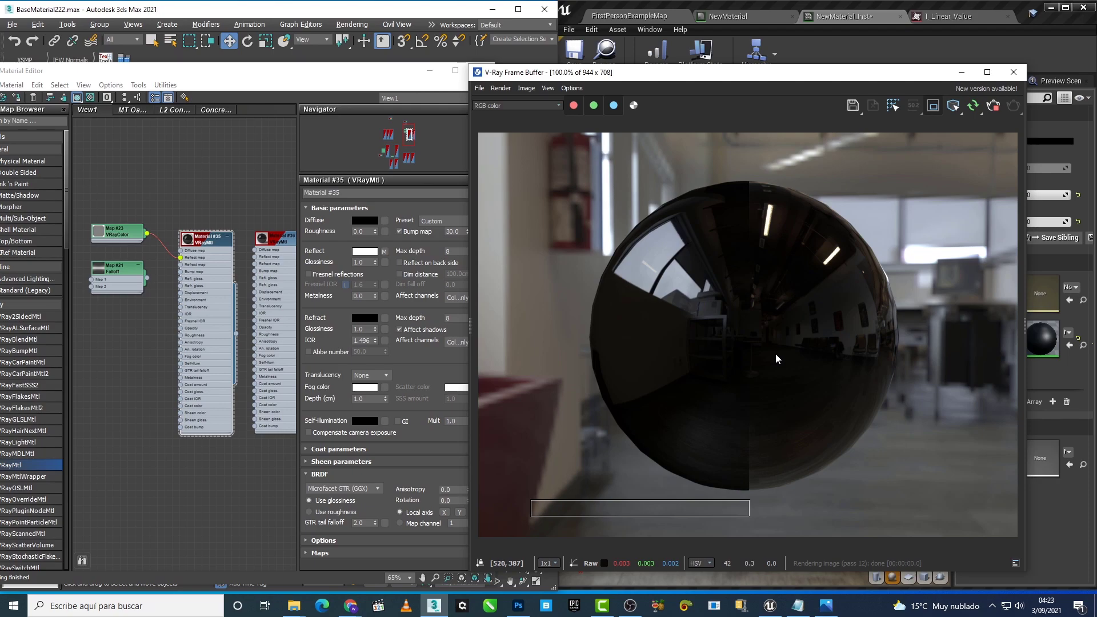
# Step: Open the Falloff map's output curve, select its first point, and bring back the SpecularUE4 chart
pyautogui.click(170, 222)
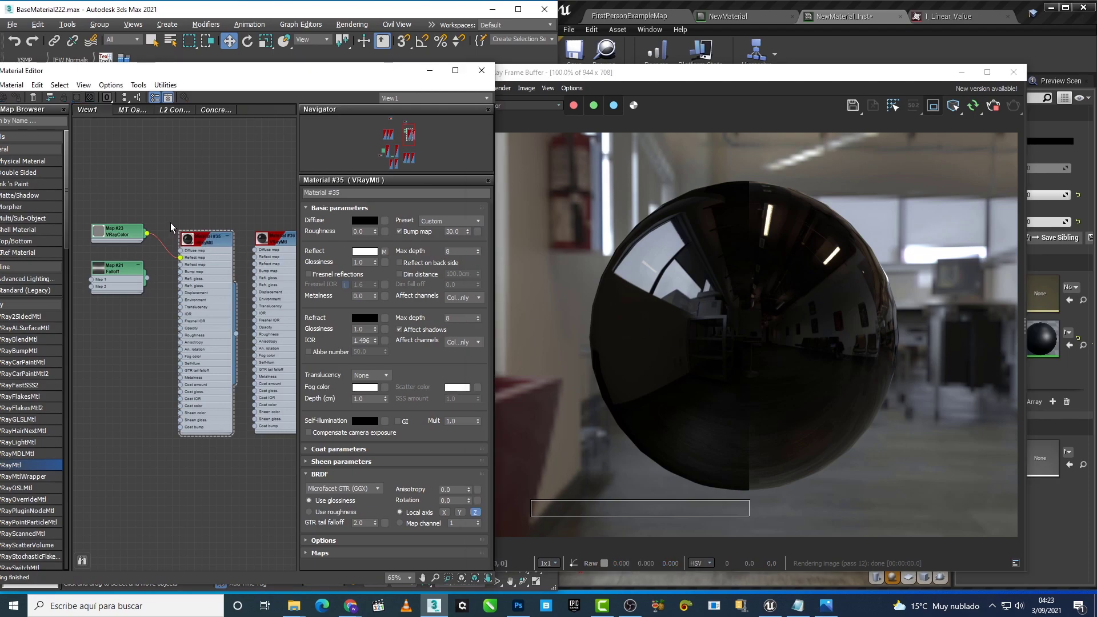
pyautogui.doubleClick(126, 268)
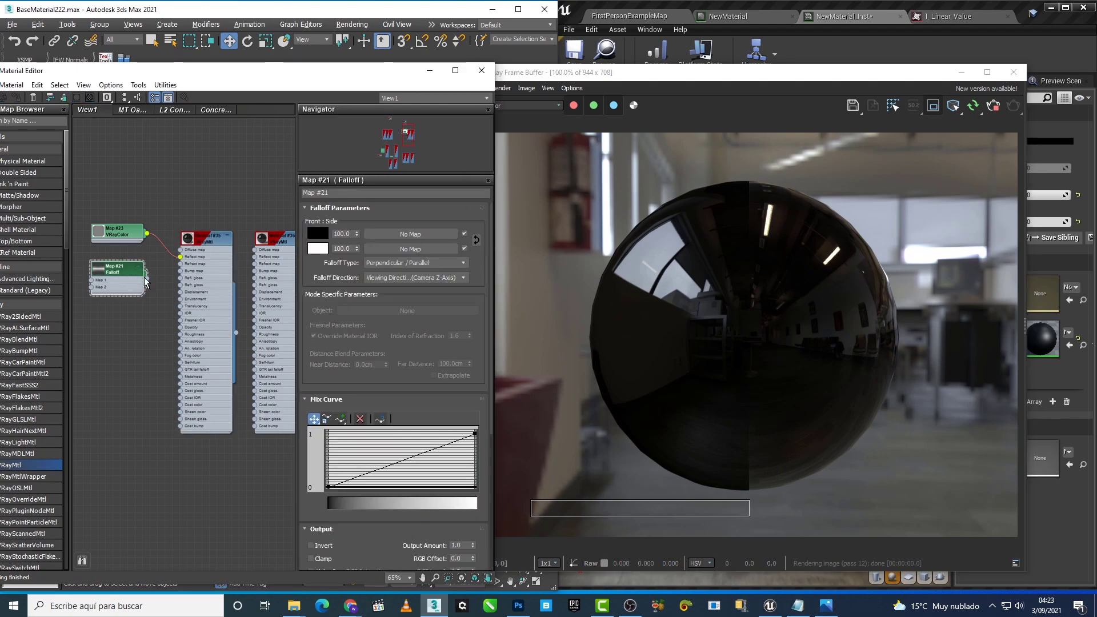
pyautogui.click(328, 399)
pyautogui.scroll(-3, 330, 383)
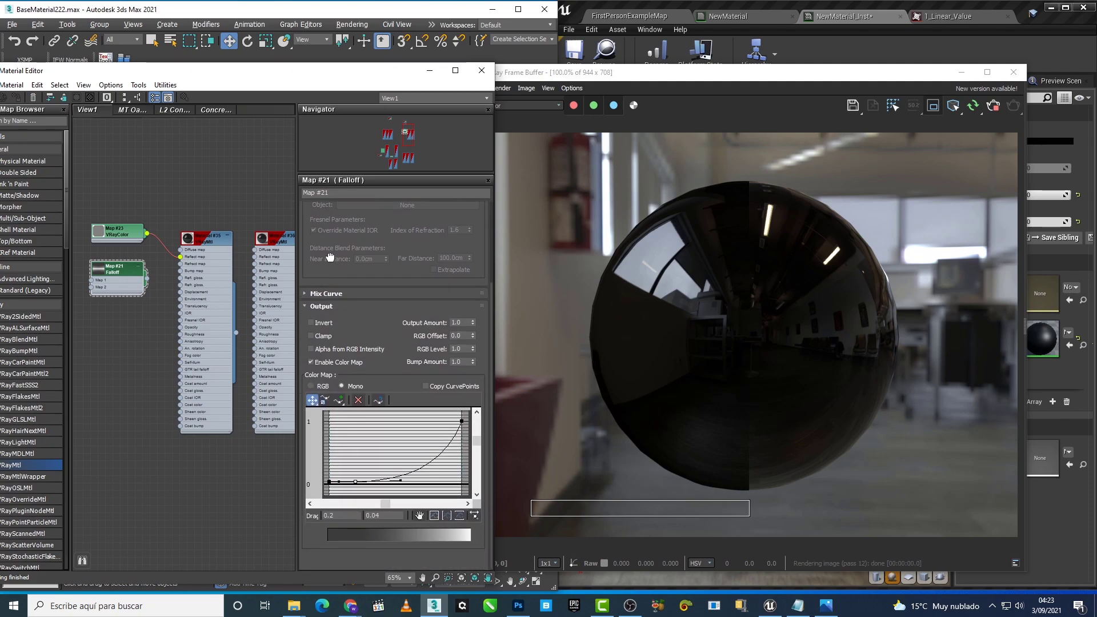
pyautogui.click(329, 483)
pyautogui.click(826, 605)
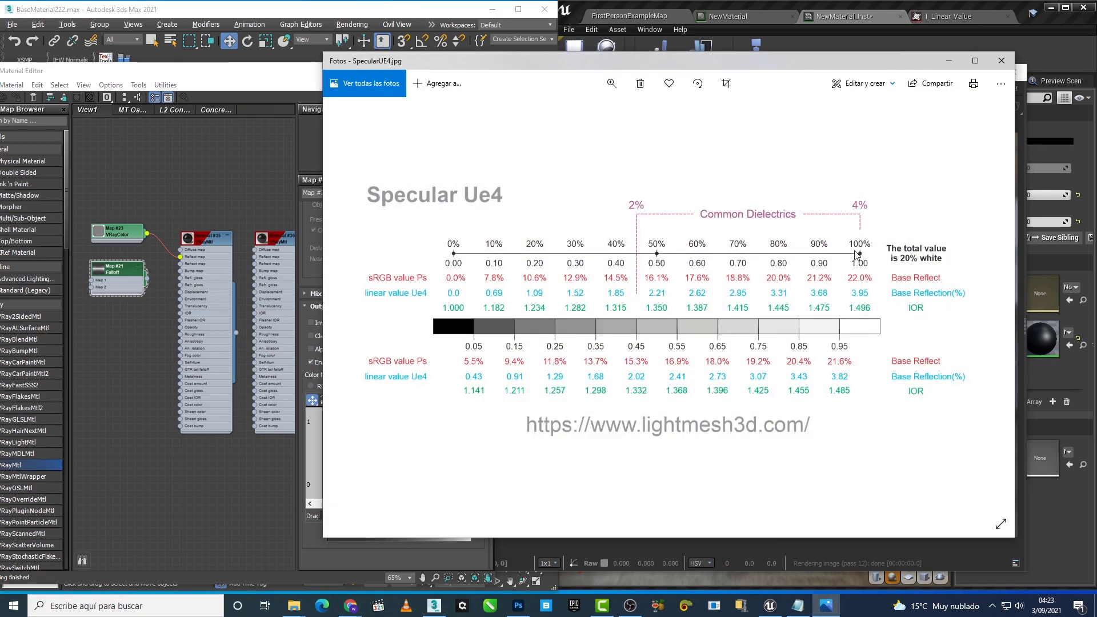
# Step: View the SpecularUE4_FresnelCurve chart, then minimize Photos
pyautogui.press('Right')
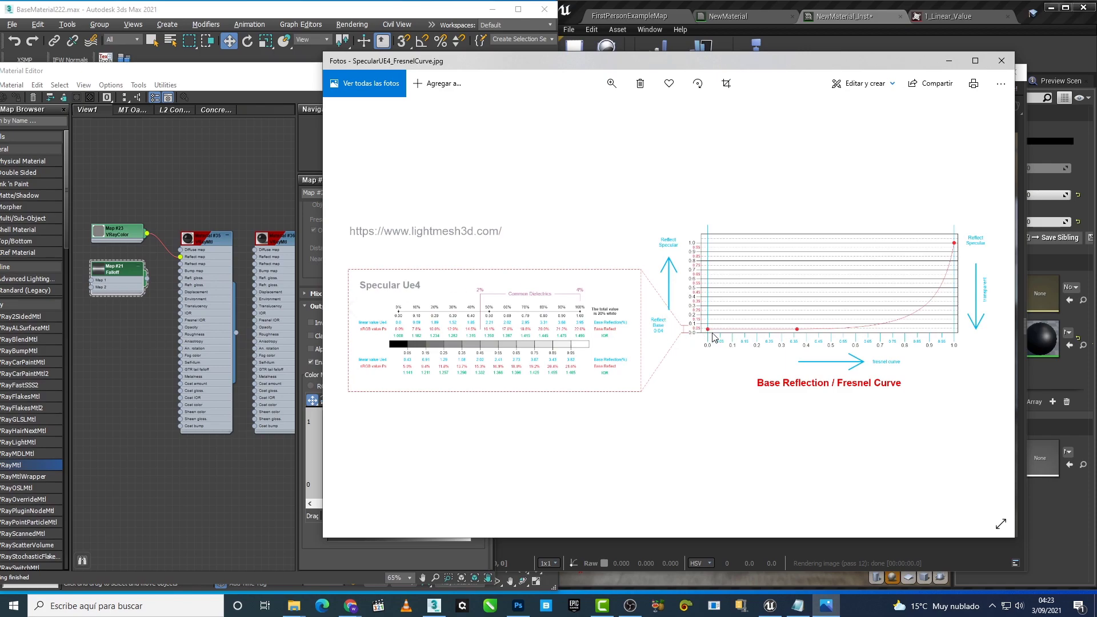
pyautogui.click(947, 62)
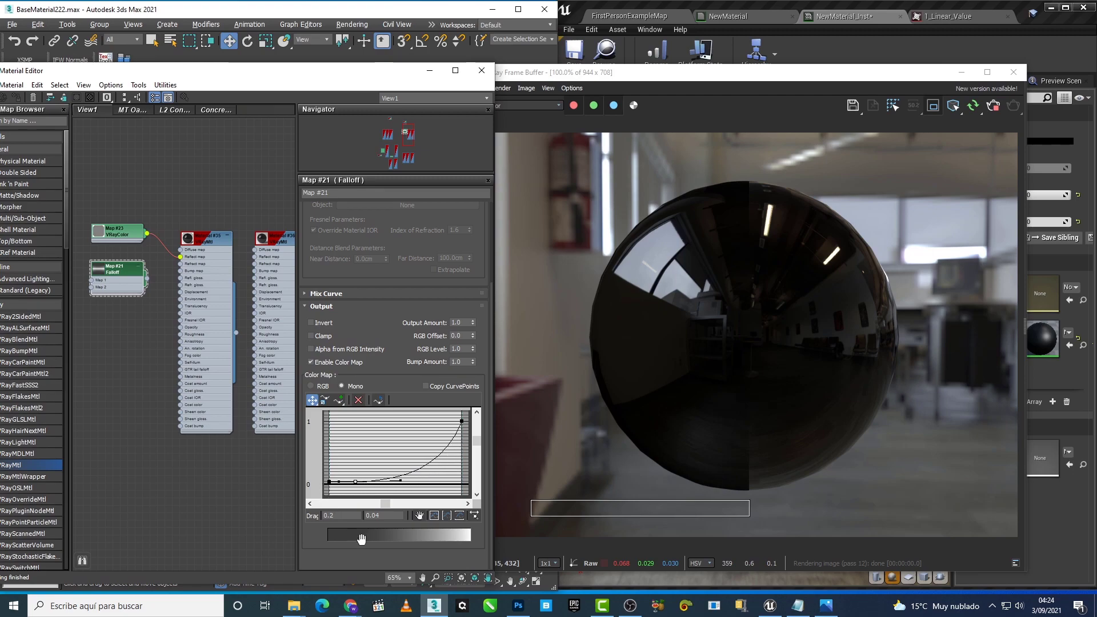
# Step: Plug the Falloff map into Material #35's Reflect slot, resizing the V-Ray render region around it
pyautogui.click(639, 502)
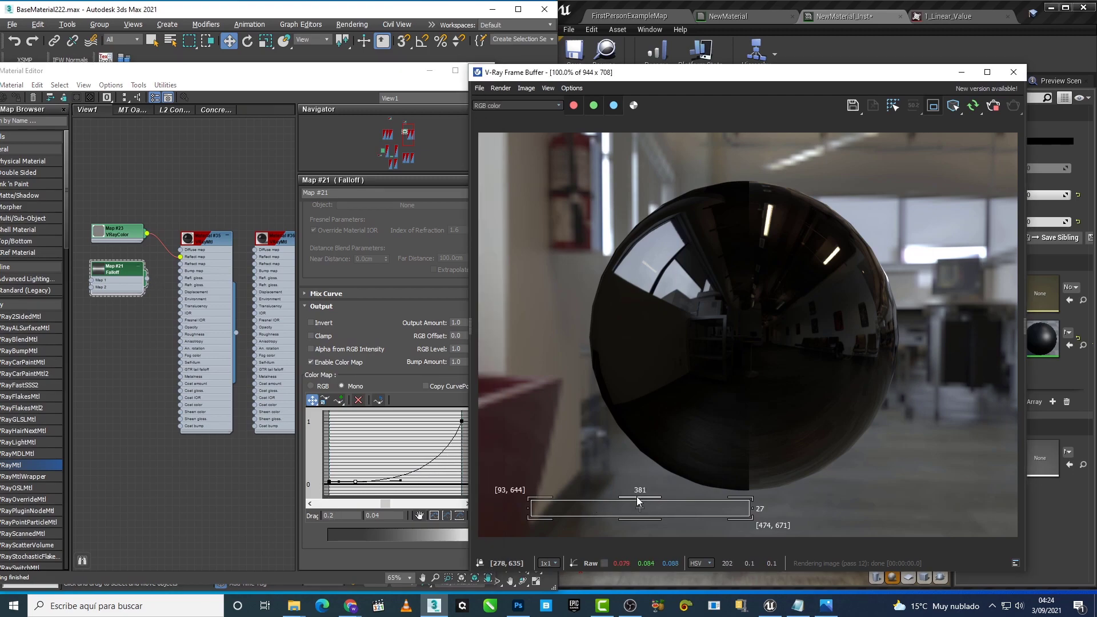
pyautogui.moveTo(639, 501); pyautogui.dragTo(639, 334)
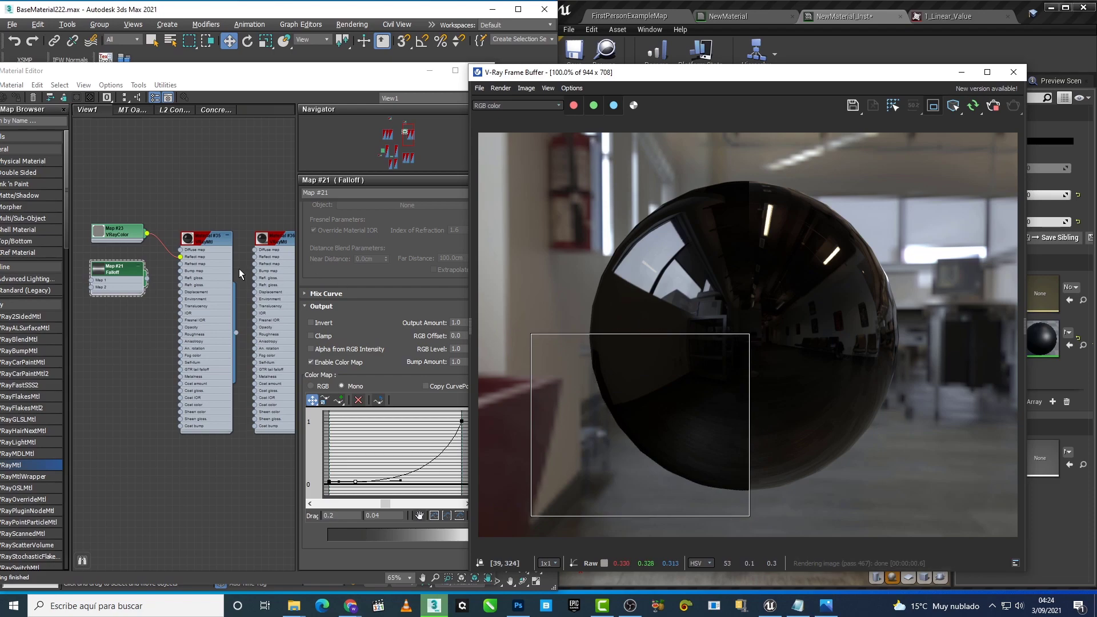
pyautogui.click(214, 239)
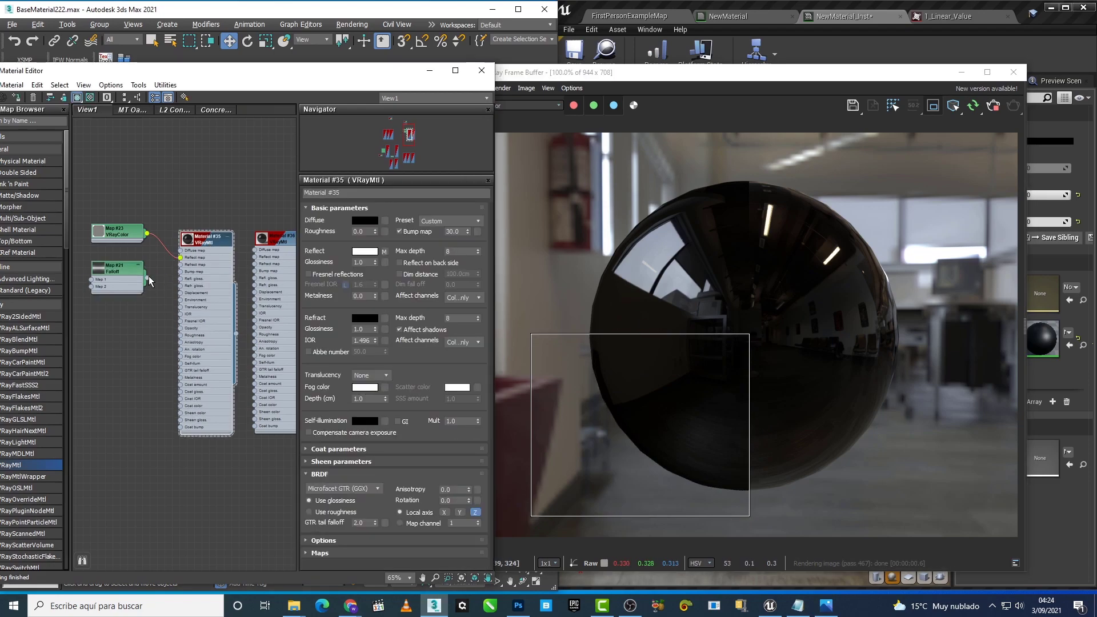
pyautogui.moveTo(148, 279); pyautogui.dragTo(183, 259)
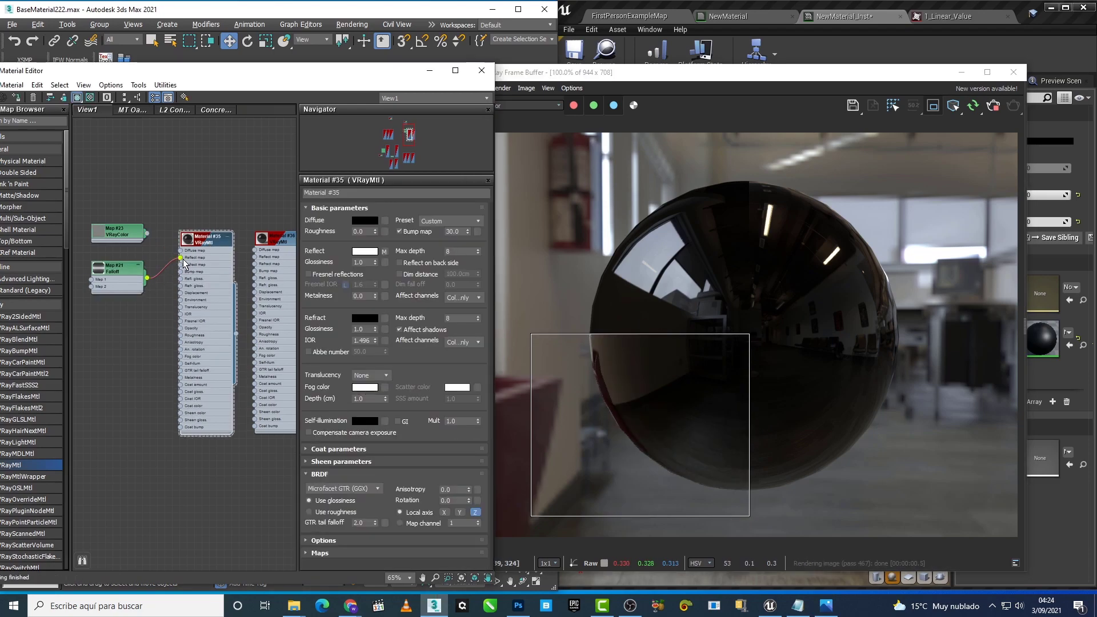
pyautogui.click(642, 333)
pyautogui.moveTo(642, 332); pyautogui.dragTo(661, 505)
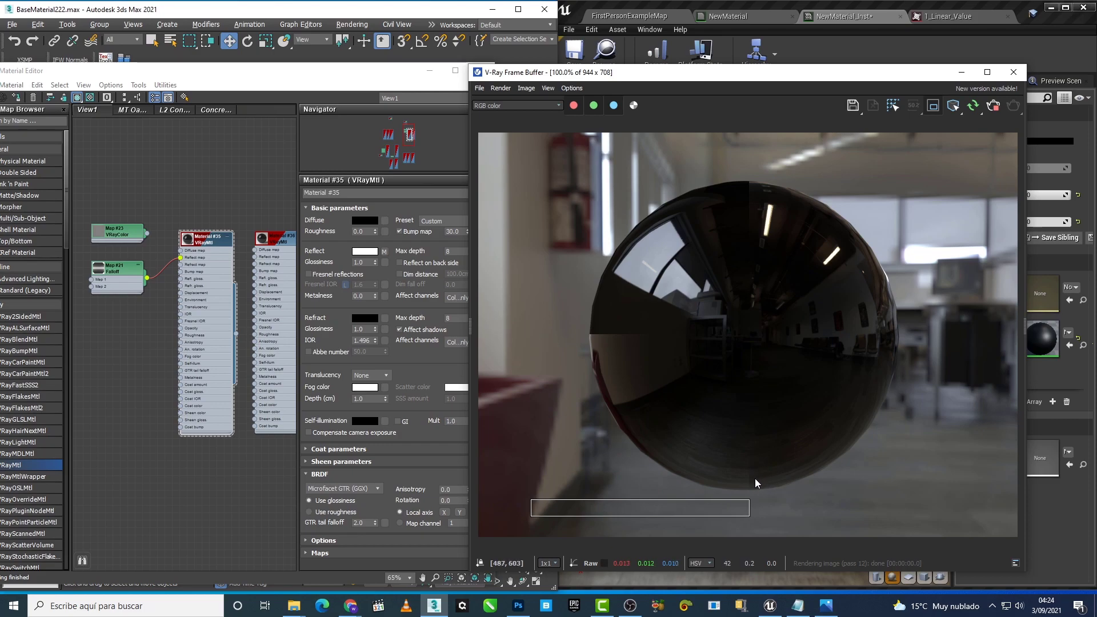
# Step: Inspect the Falloff map's output curve and compare it with Material #36's parameters
pyautogui.doubleClick(122, 269)
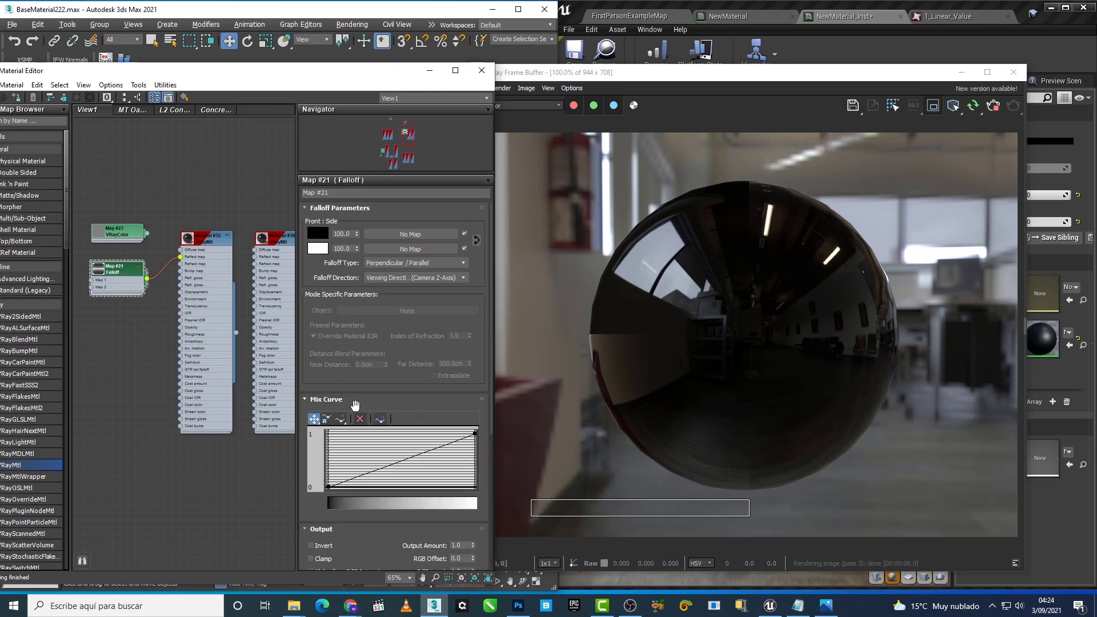
pyautogui.click(306, 400)
pyautogui.scroll(-2, 309, 411)
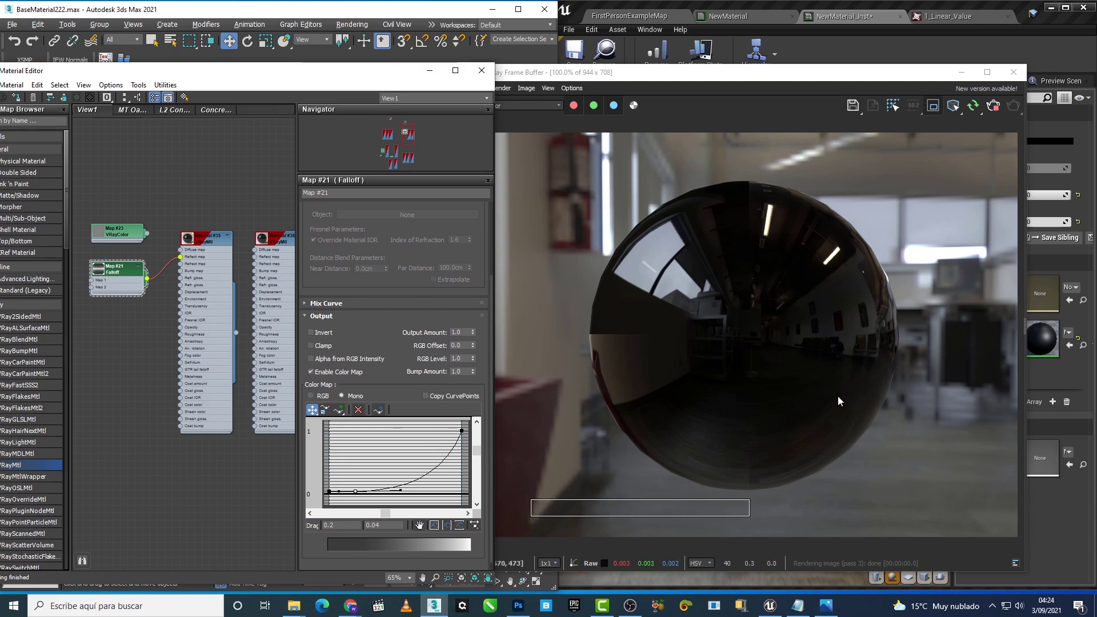
pyautogui.doubleClick(275, 240)
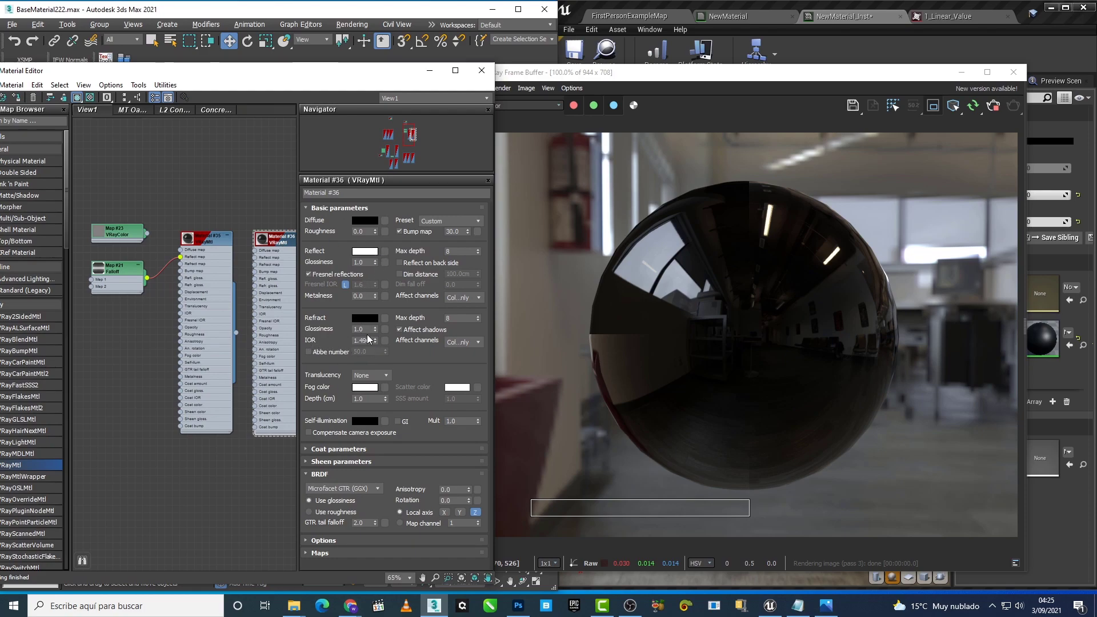
pyautogui.doubleClick(121, 268)
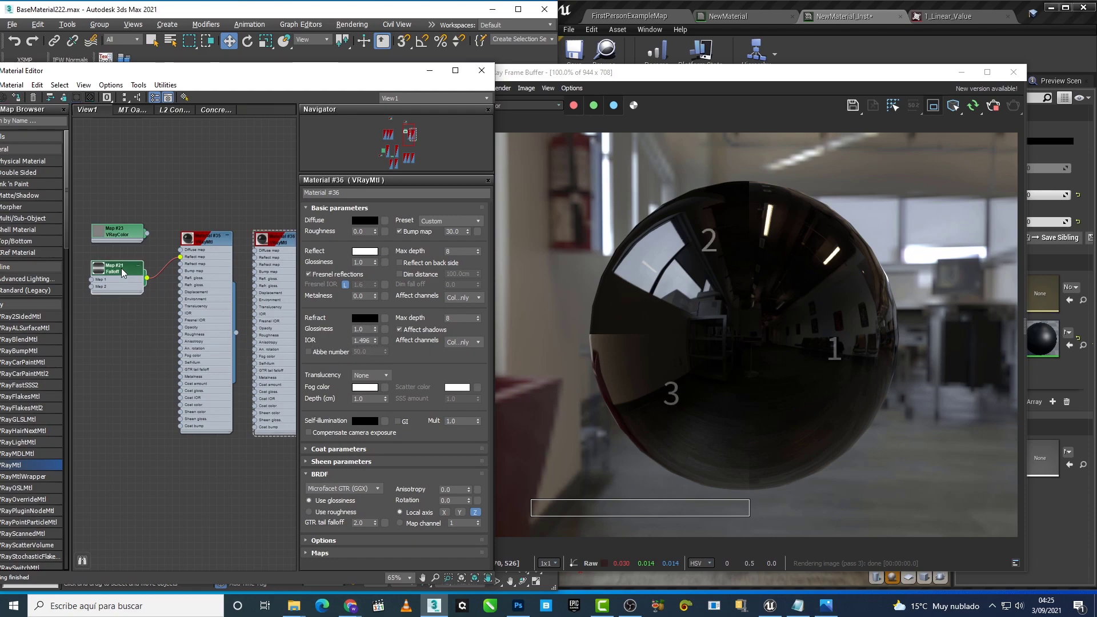
pyautogui.click(333, 400)
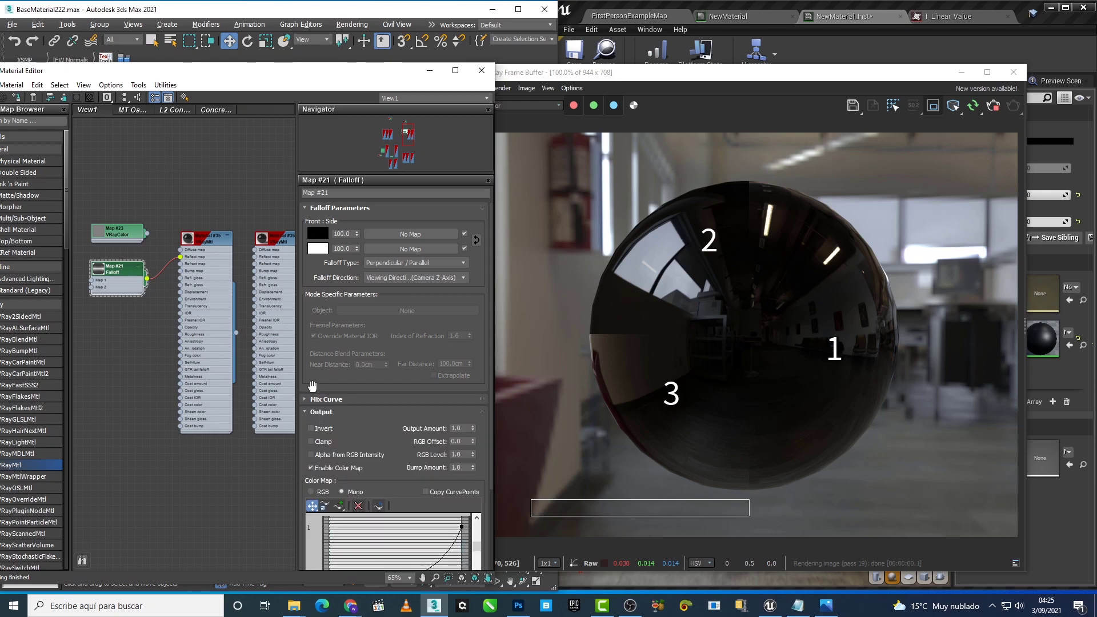
pyautogui.scroll(-3, 343, 486)
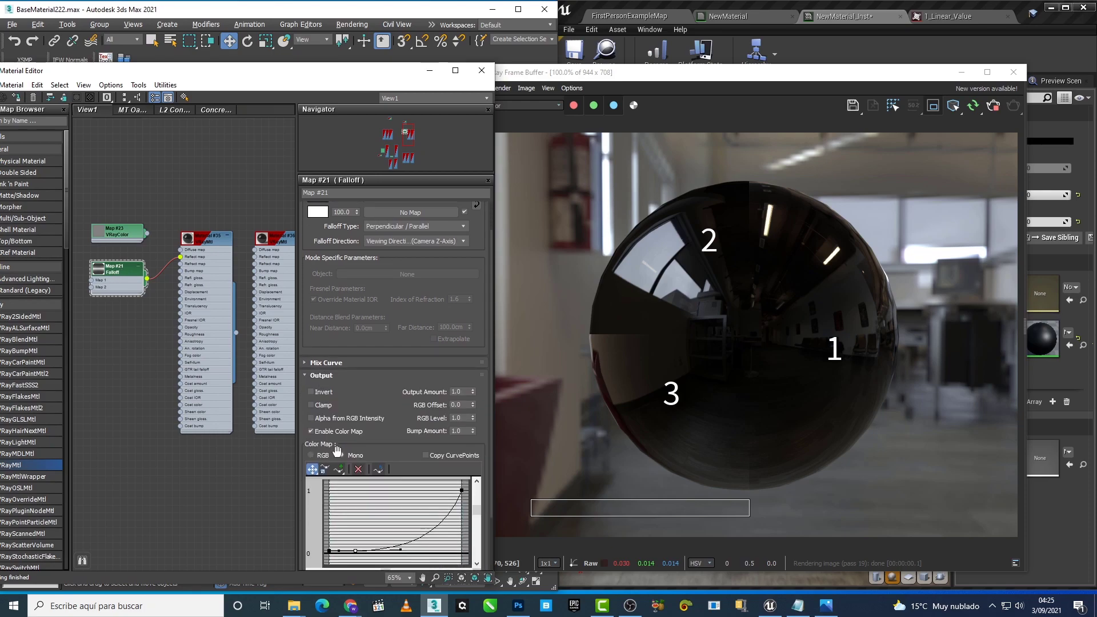
# Step: Check the VRayColor map's colour value, then return to Material #35's parameters
pyautogui.doubleClick(207, 244)
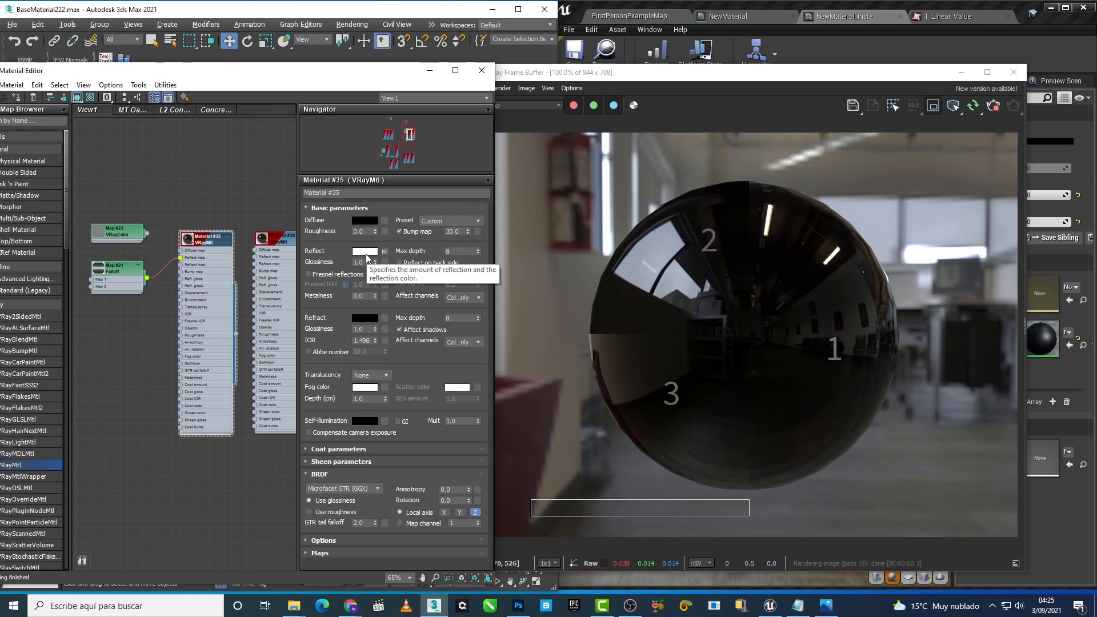
pyautogui.doubleClick(126, 236)
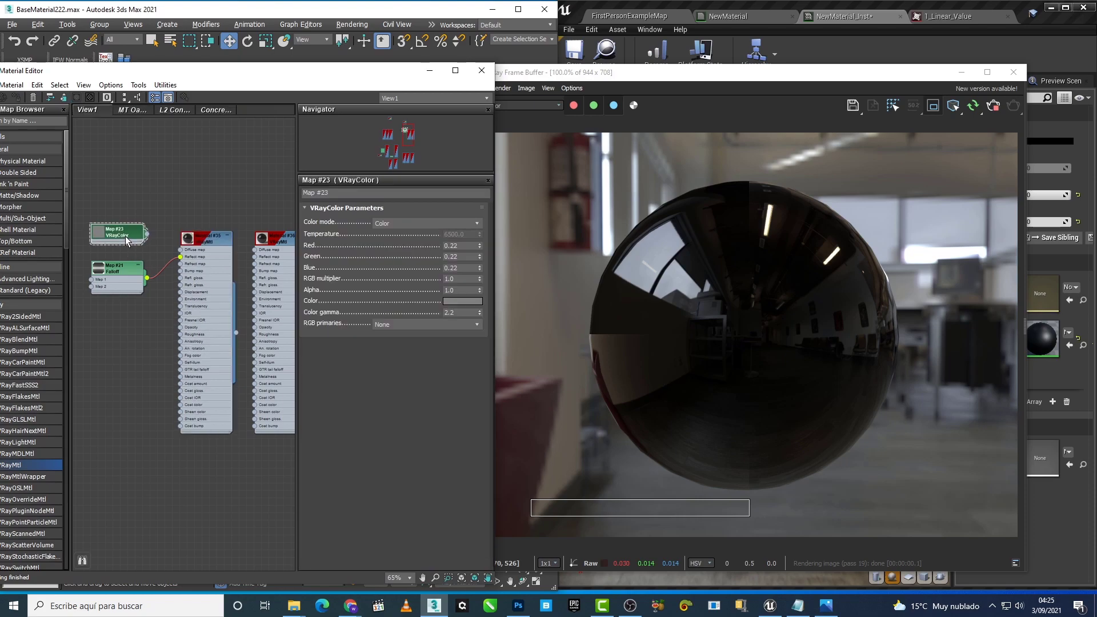
pyautogui.click(462, 302)
pyautogui.click(284, 555)
pyautogui.doubleClick(204, 239)
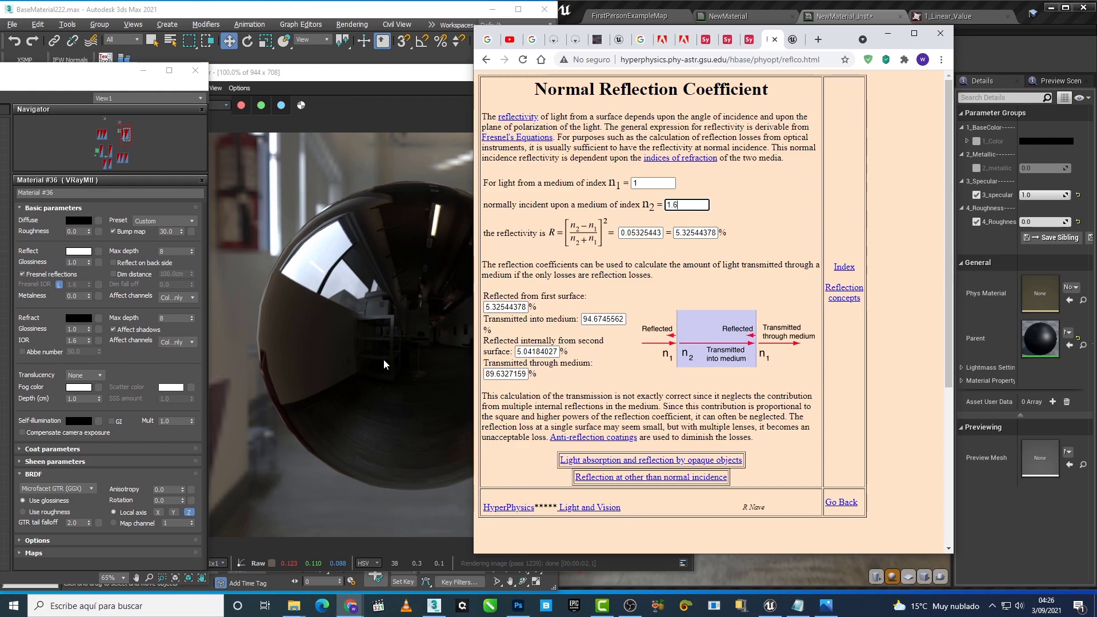
# Step: Compute the reflectivity for index 1.496 (about 3.95%) on HyperPhysics, then minimize Chrome
pyautogui.write('5')
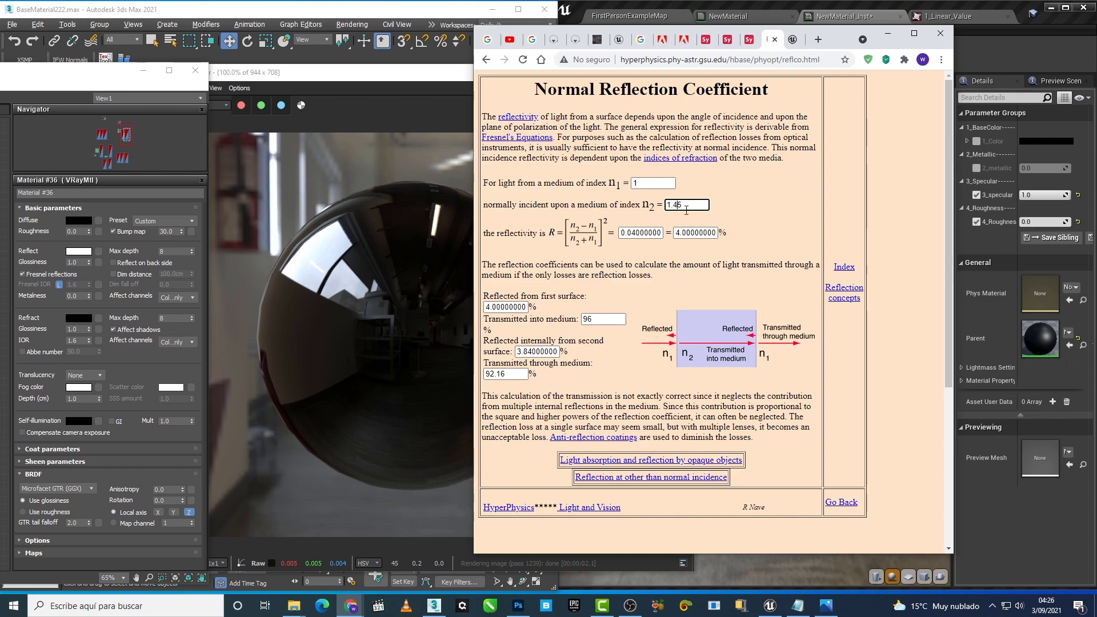
pyautogui.write('96')
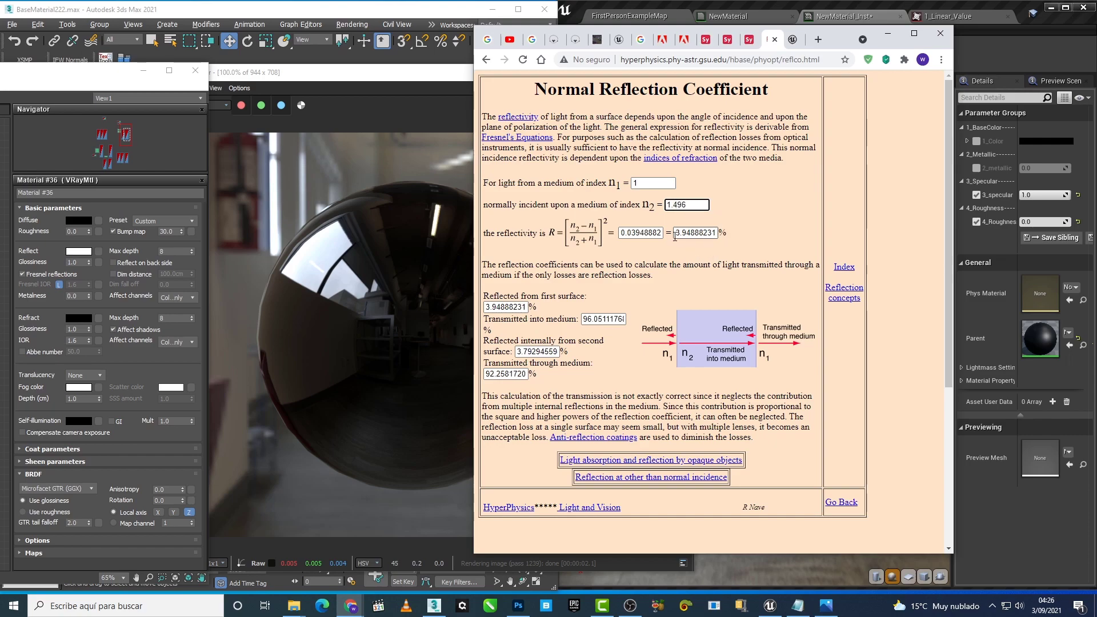
pyautogui.click(888, 33)
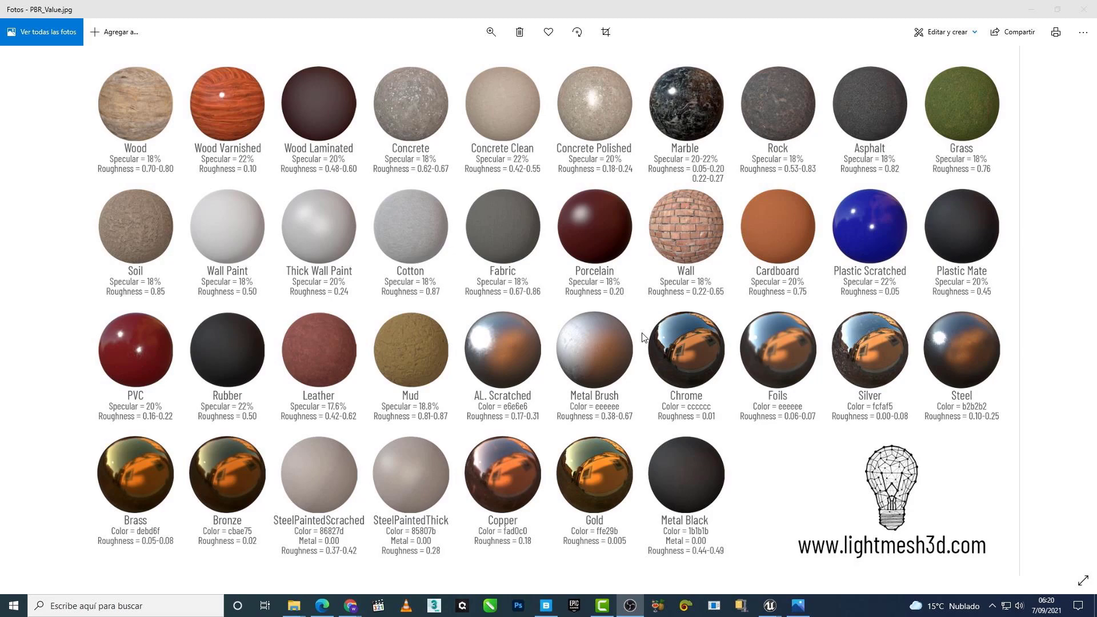
# Step: Flip between PBR_Value.jpg and SpecularUE4.jpg in Photos, then return to the Unreal material instance
pyautogui.click(642, 337)
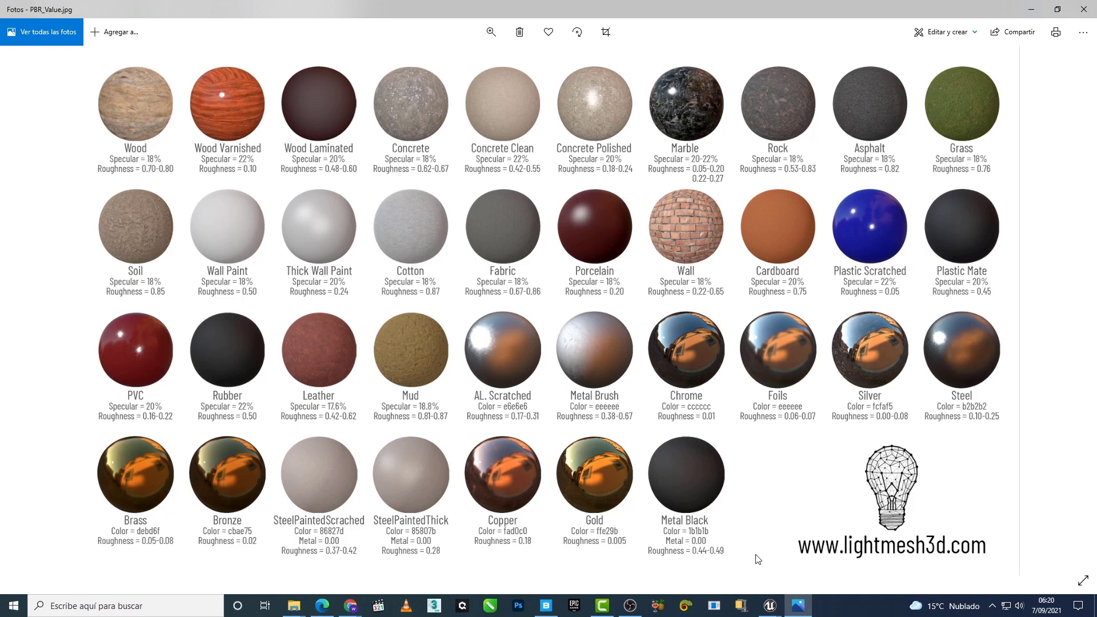
pyautogui.press('Right')
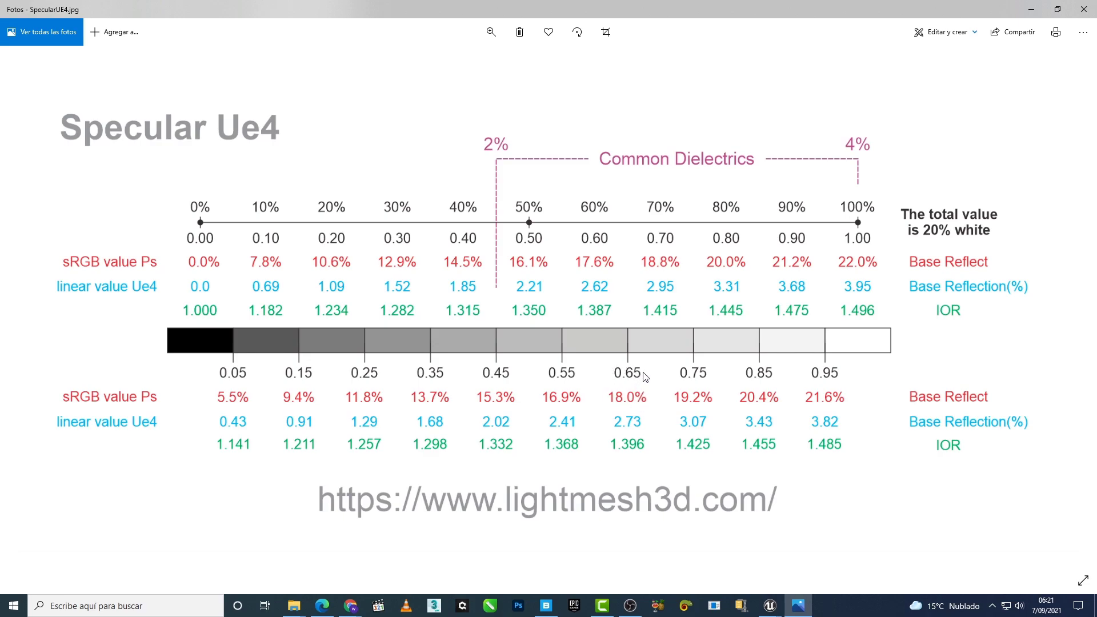
pyautogui.press('Right')
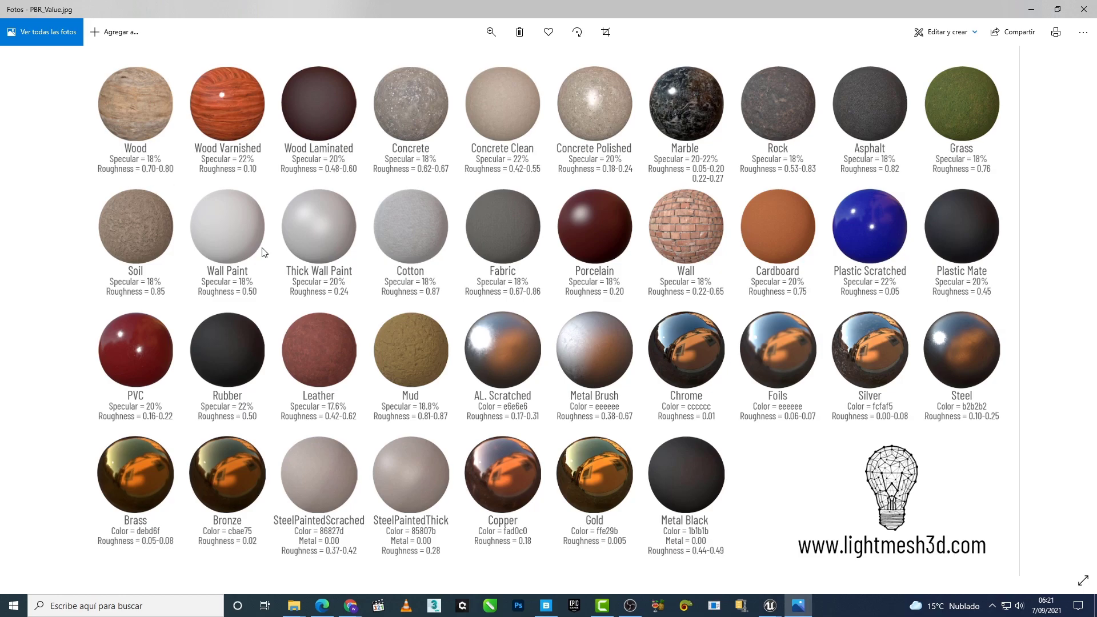
pyautogui.moveTo(770, 604)
pyautogui.click(816, 568)
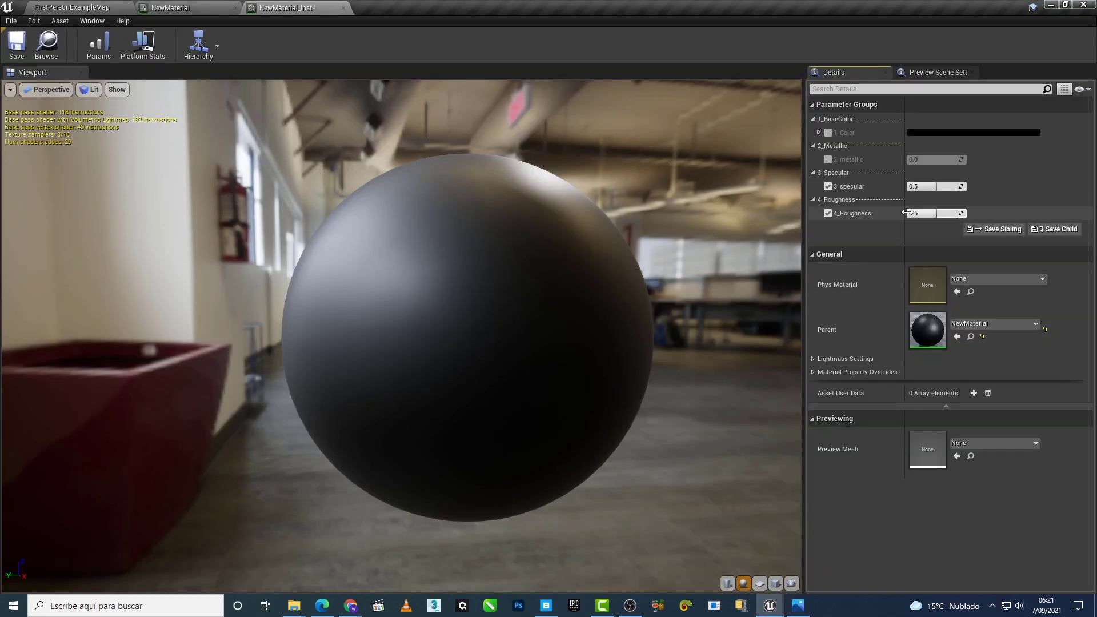
# Step: Set the material instance's 3_specular to 0.65 and 4_Roughness to 0.8
pyautogui.click(917, 186)
pyautogui.click(915, 190)
pyautogui.write('6')
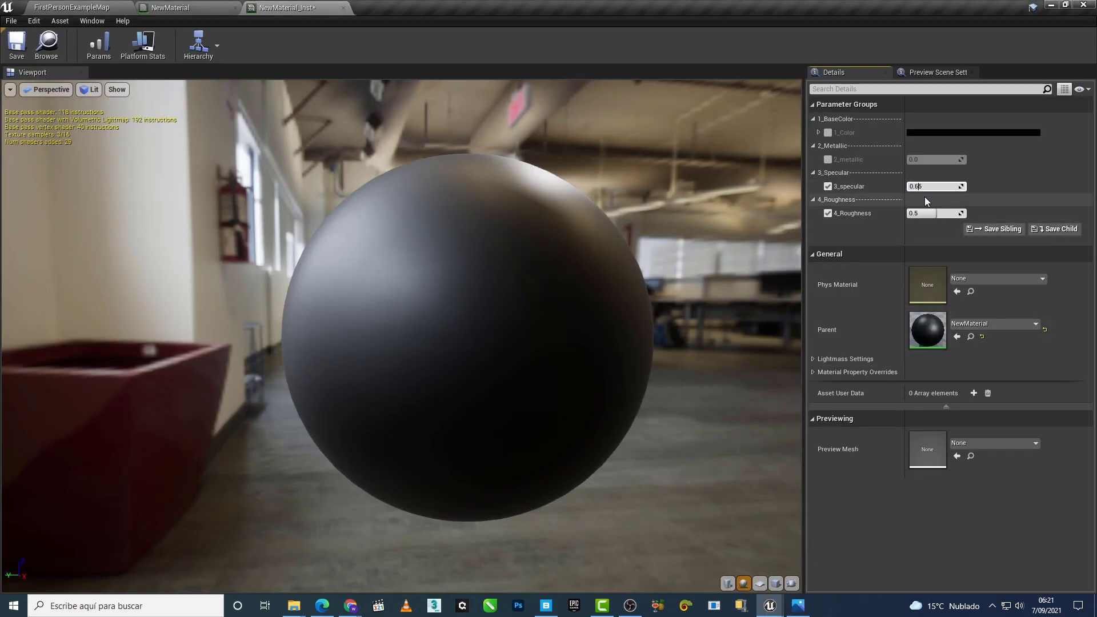
pyautogui.click(930, 213)
pyautogui.write('3')
pyautogui.press('Return')
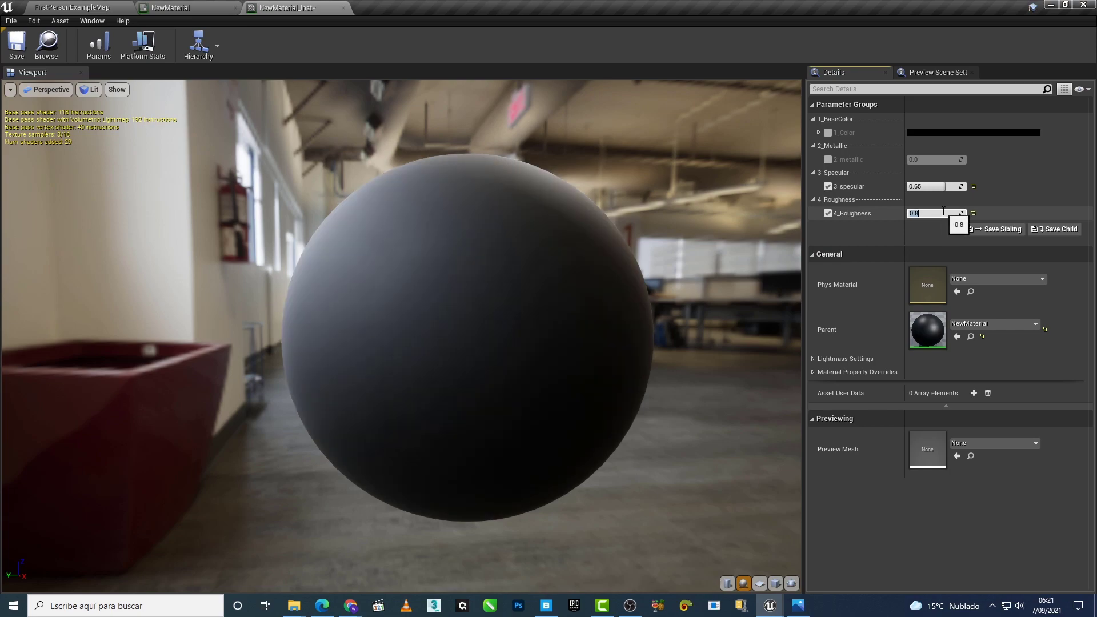
# Step: Shrink the PBR values chart window, place it beside the material settings, then minimize it
pyautogui.click(798, 604)
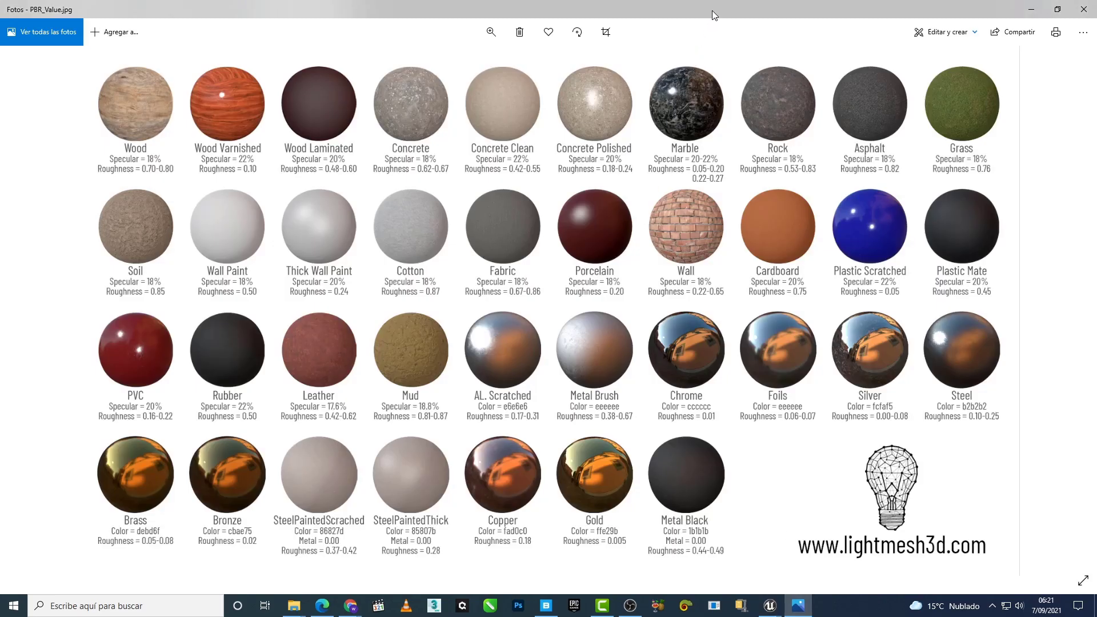
pyautogui.moveTo(712, 10); pyautogui.dragTo(614, 52)
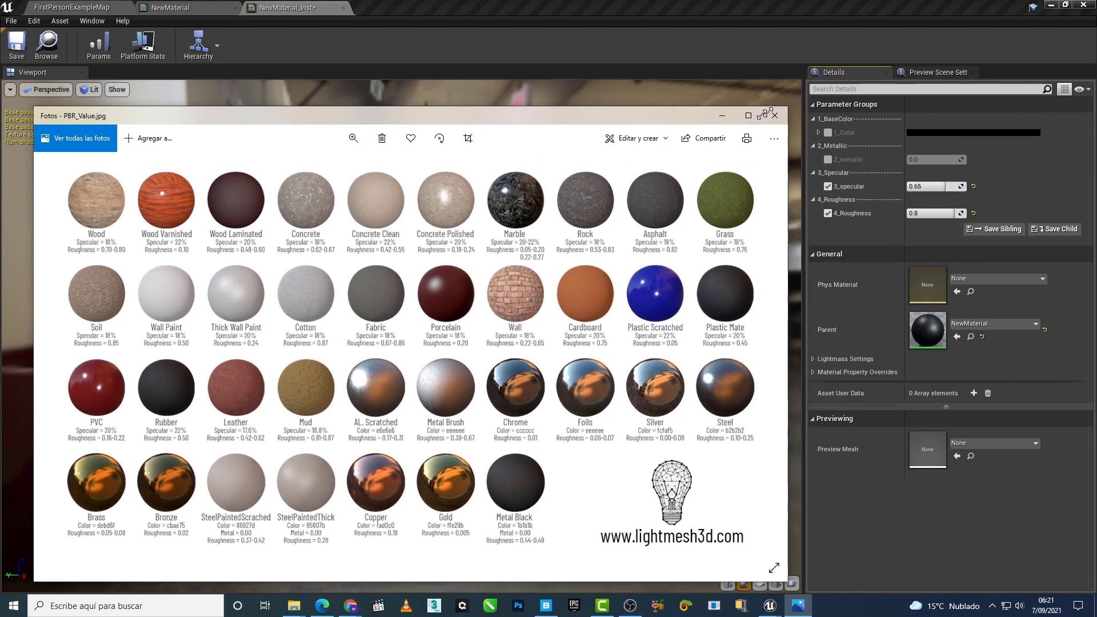
pyautogui.moveTo(995, 38); pyautogui.dragTo(786, 90)
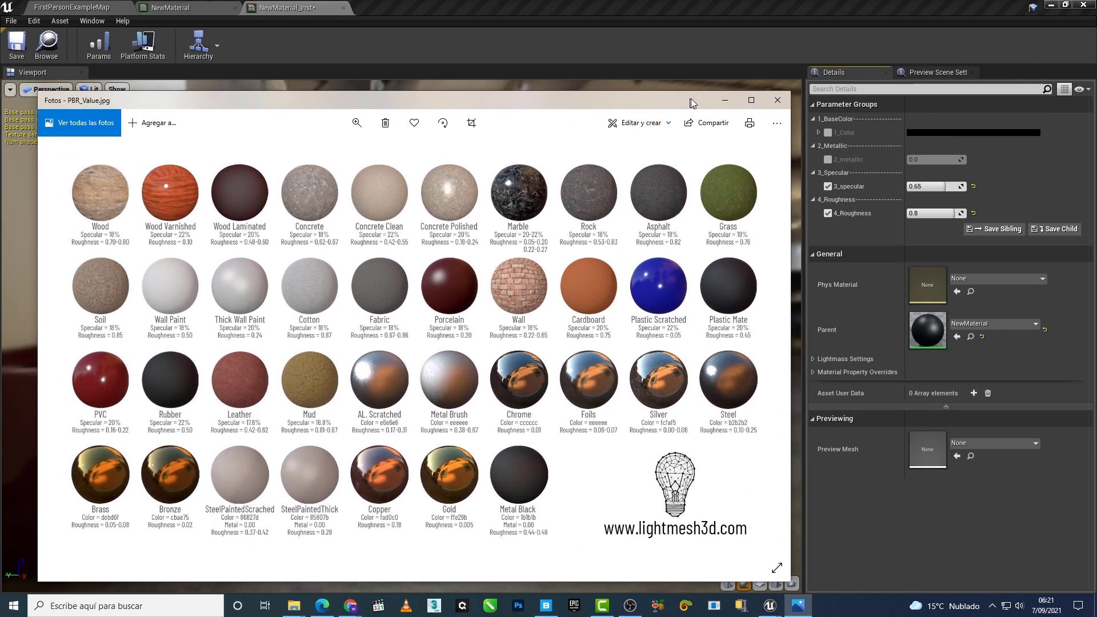
pyautogui.moveTo(689, 103); pyautogui.dragTo(703, 87)
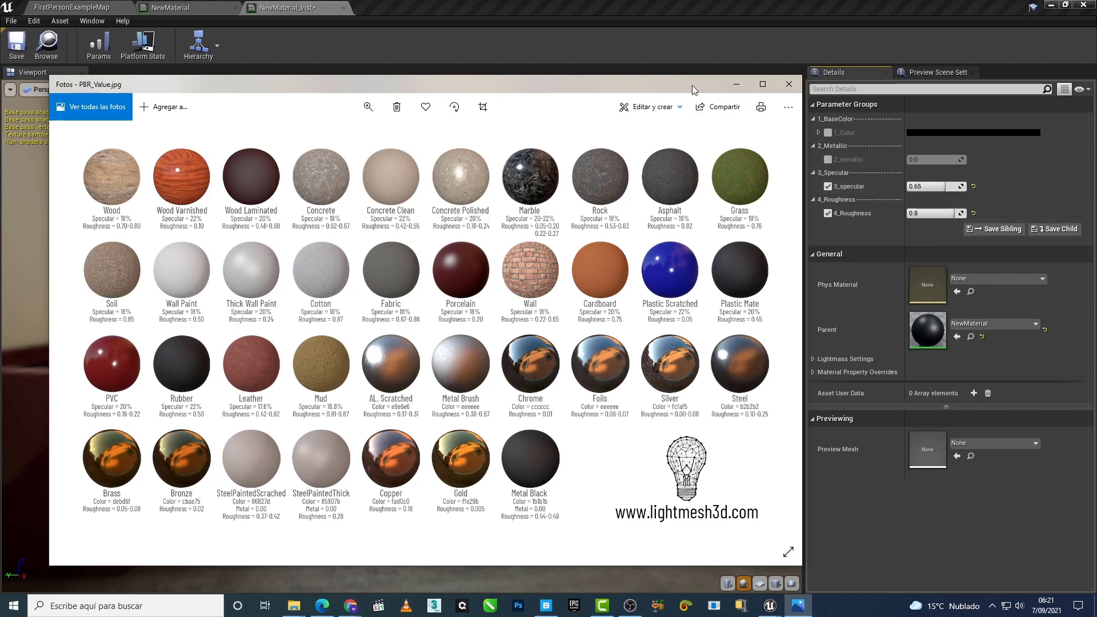
pyautogui.click(739, 85)
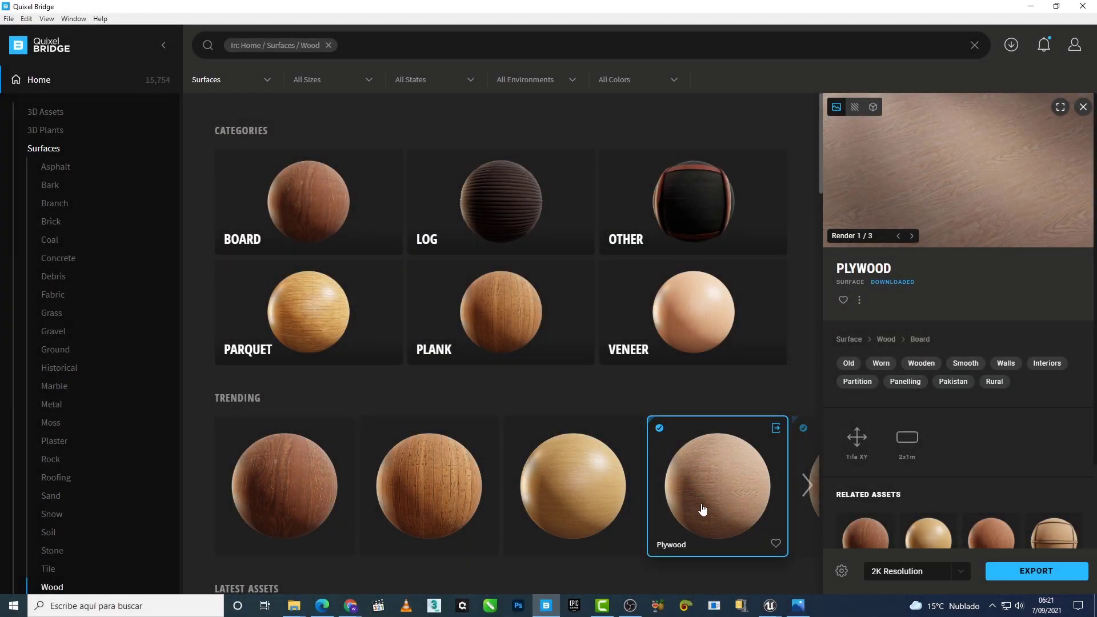
# Step: Review the Plywood surface's Download Settings maps in Quixel Bridge, then switch back to Unreal Editor
pyautogui.click(842, 571)
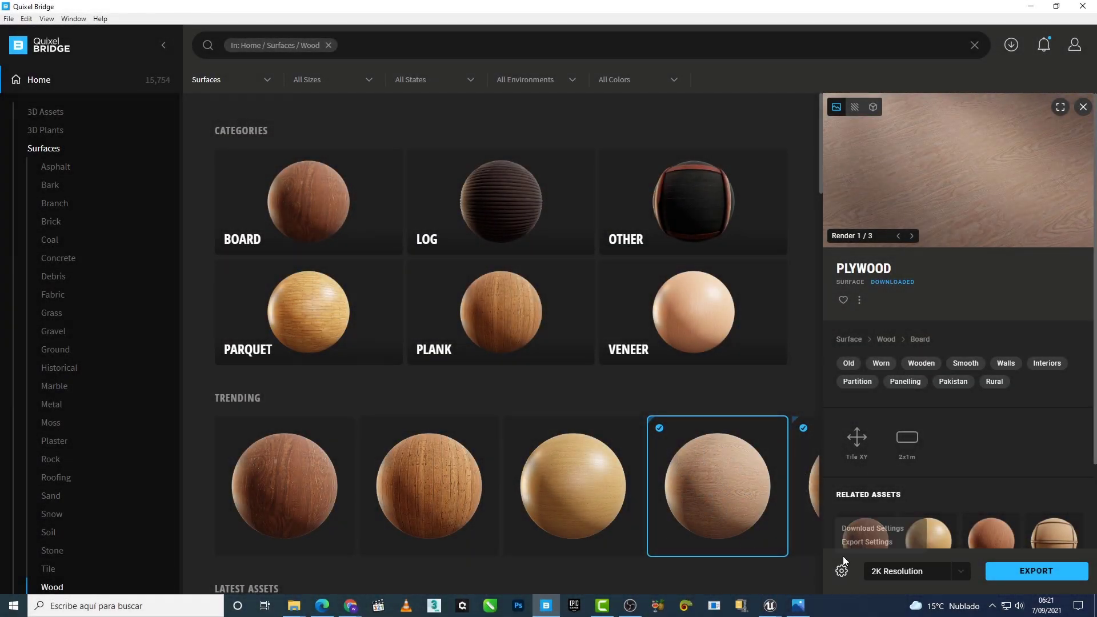
pyautogui.click(846, 525)
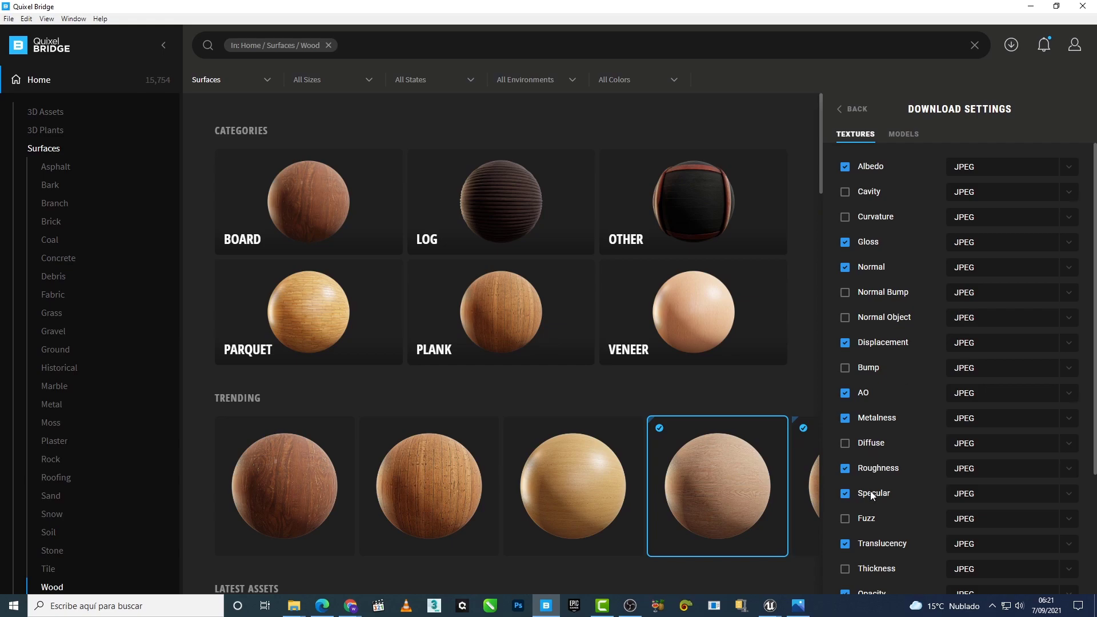
pyautogui.click(841, 107)
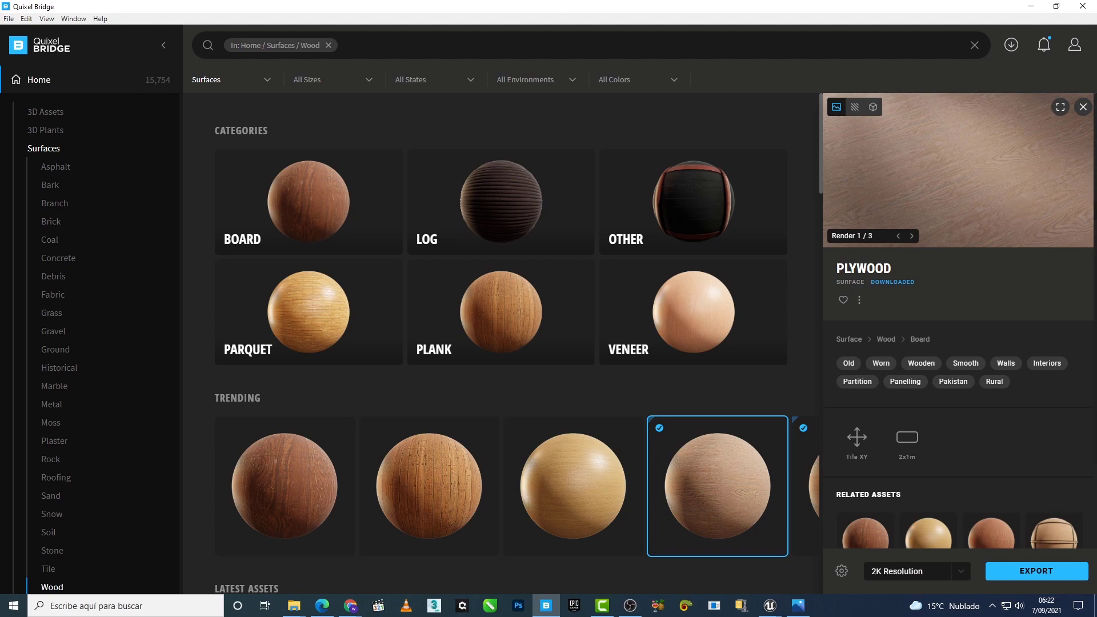
pyautogui.click(760, 604)
pyautogui.click(735, 583)
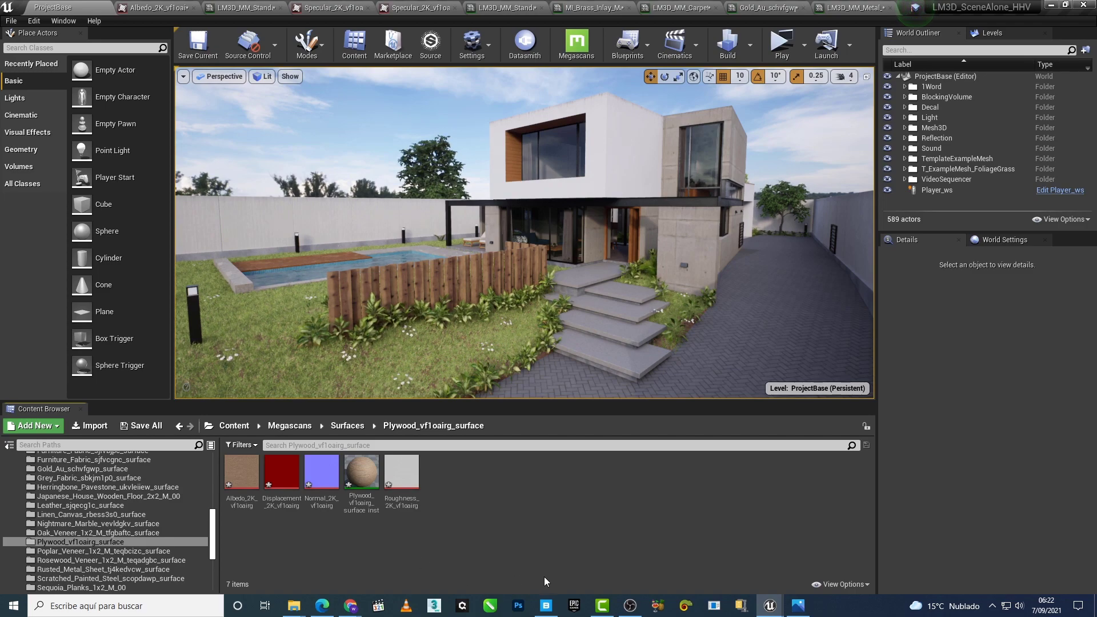
# Step: Enable the Tono/saturación 1 layer to grey the plywood albedo and pick the Color Sampler tool
pyautogui.click(629, 606)
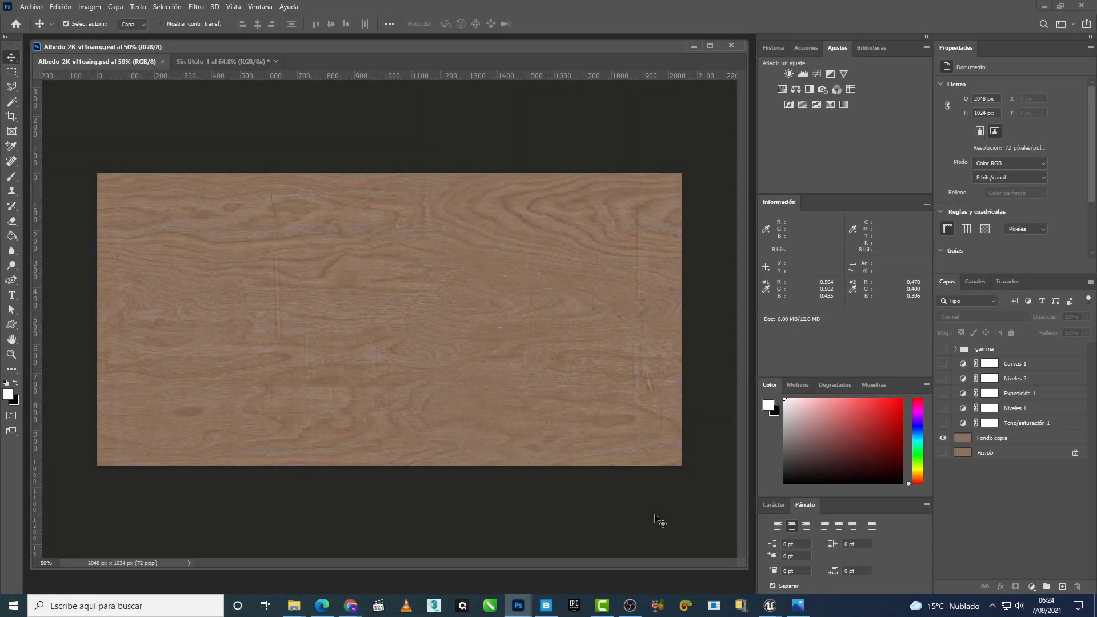
pyautogui.click(1018, 443)
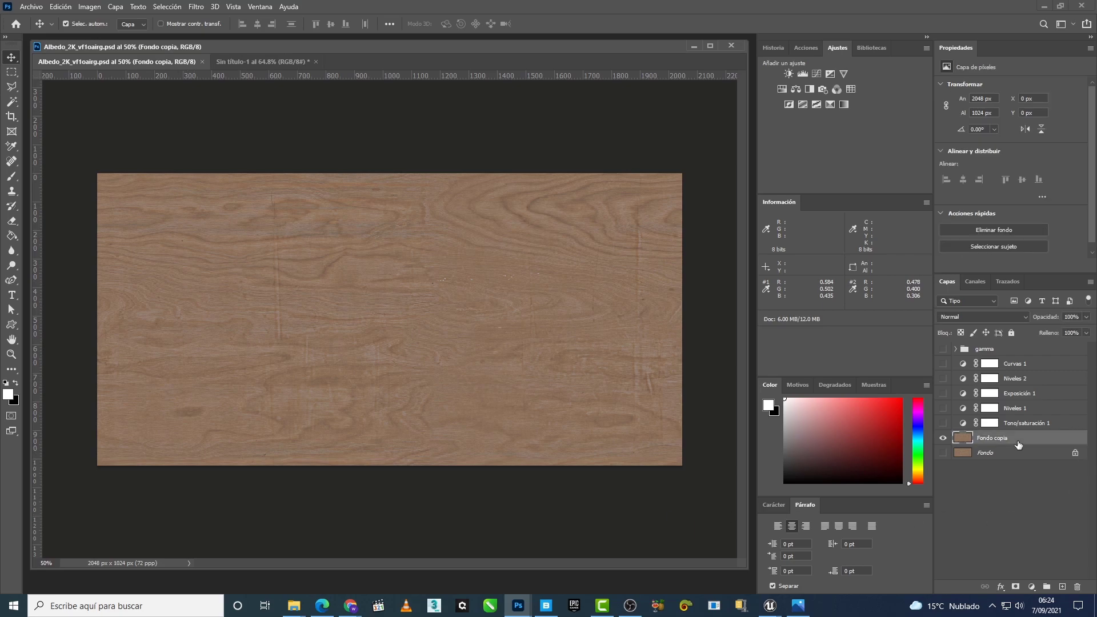
pyautogui.click(1061, 424)
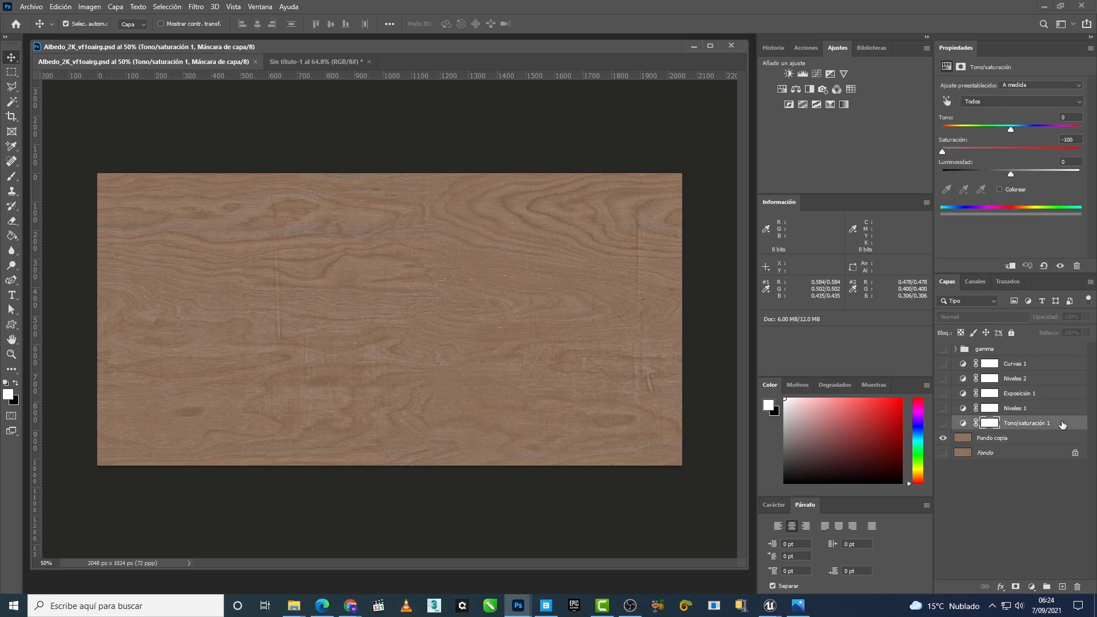
pyautogui.click(942, 423)
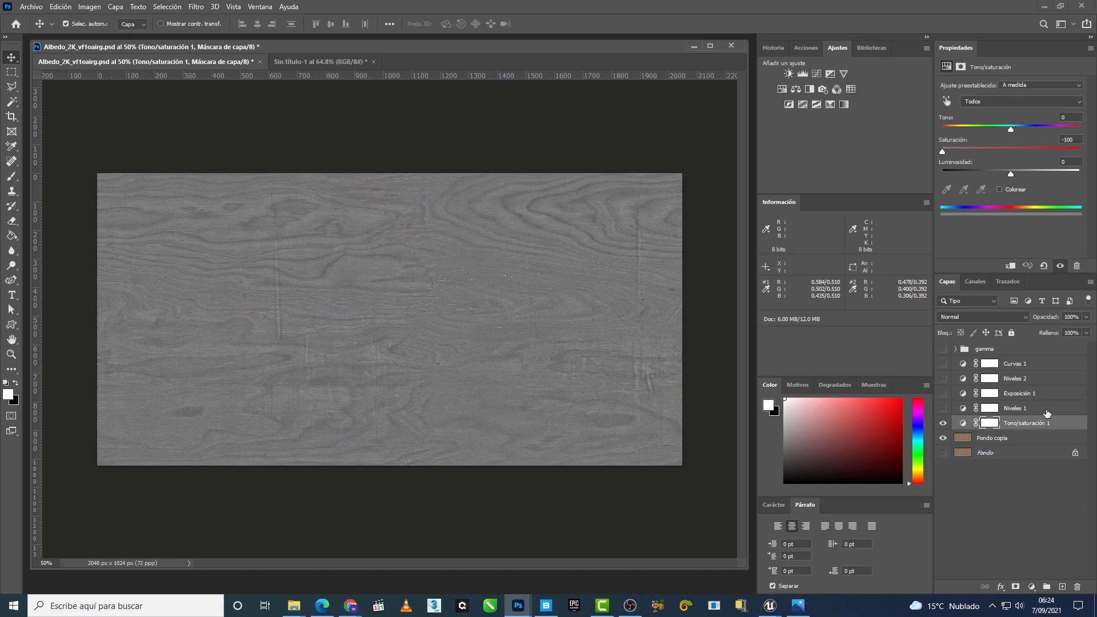
pyautogui.click(11, 146)
pyautogui.click(41, 169)
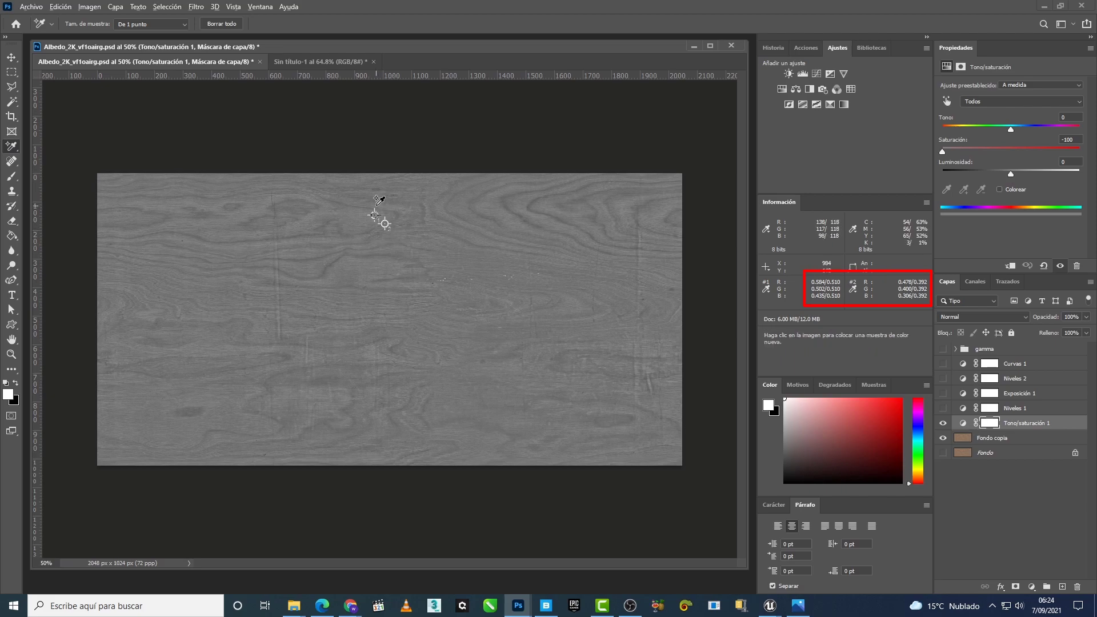
pyautogui.keyDown('alt'); pyautogui.scroll(5, 374, 242); pyautogui.keyUp('alt')
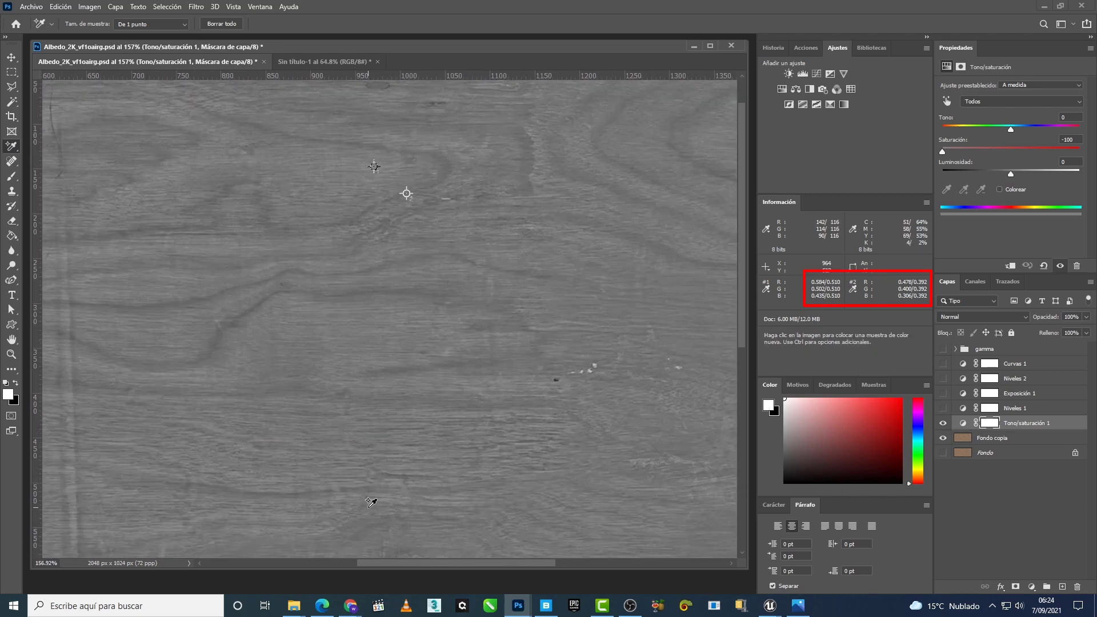
pyautogui.keyDown('alt'); pyautogui.scroll(-4, 508, 330); pyautogui.keyUp('alt')
# Step: Show Niveles 1 and test its black and white input sliders, undoing the white point change
pyautogui.click(945, 410)
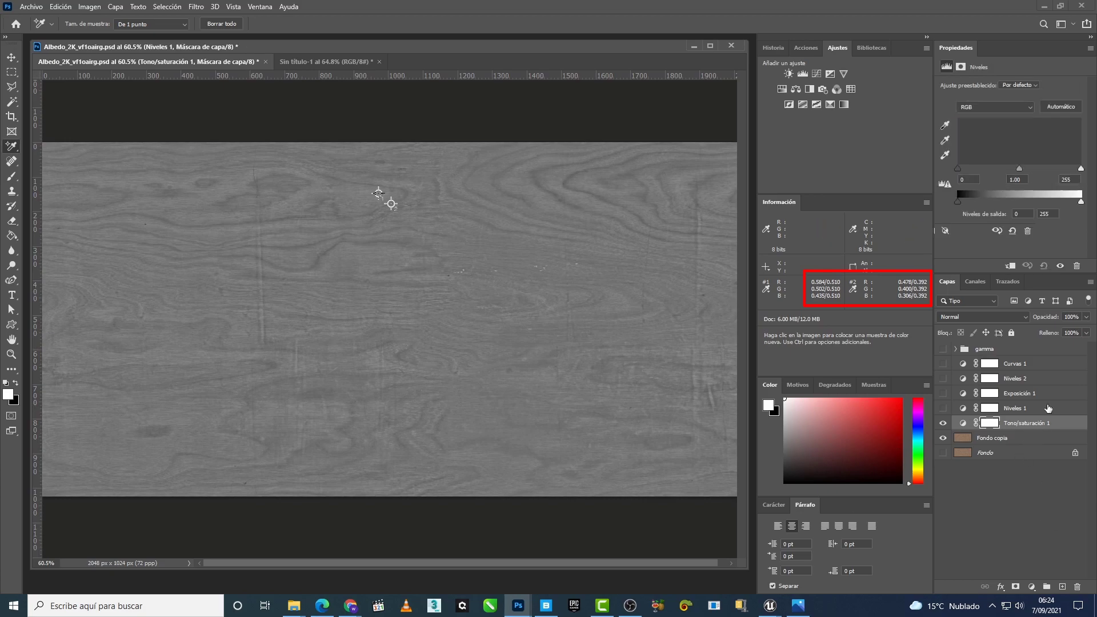
pyautogui.click(943, 409)
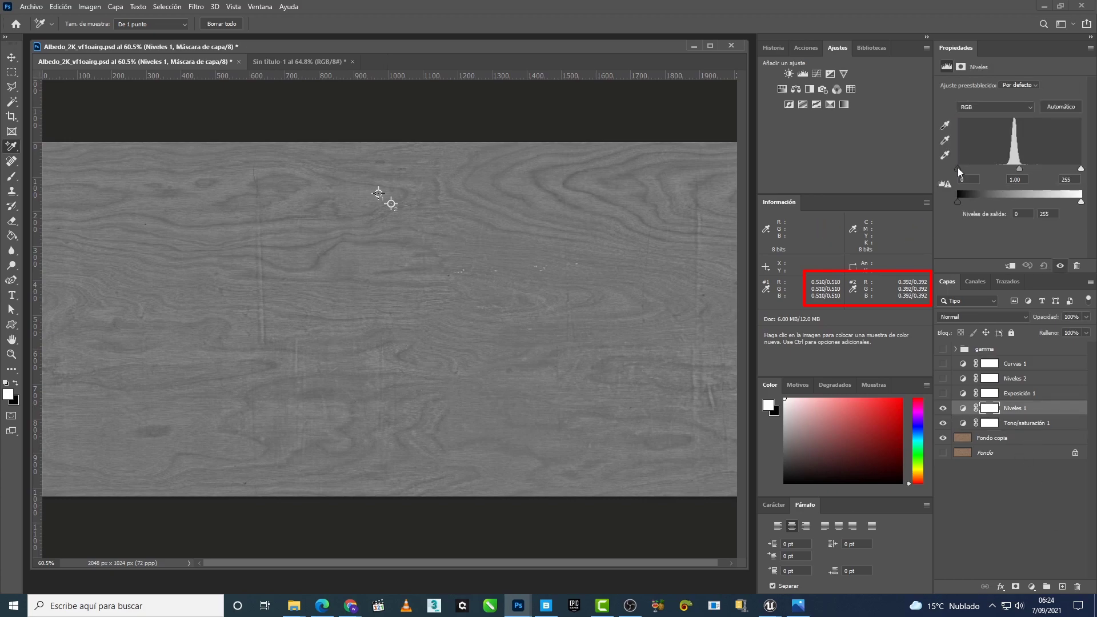
pyautogui.moveTo(957, 167); pyautogui.dragTo(1011, 170)
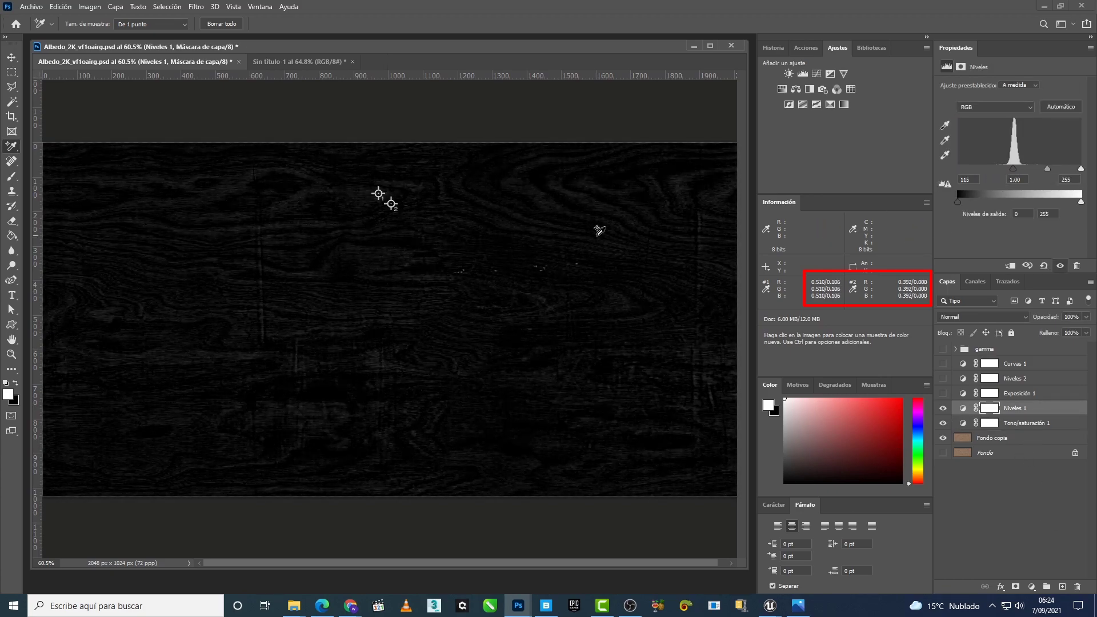
pyautogui.keyDown('alt'); pyautogui.scroll(6, 374, 195); pyautogui.keyUp('alt')
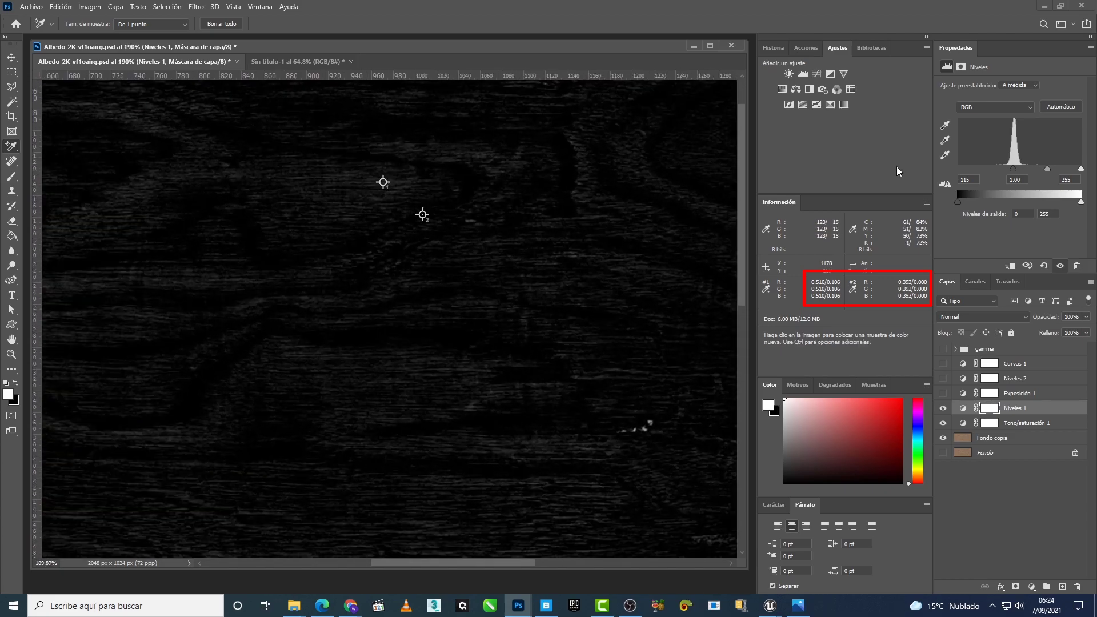
pyautogui.moveTo(1013, 169); pyautogui.dragTo(979, 169)
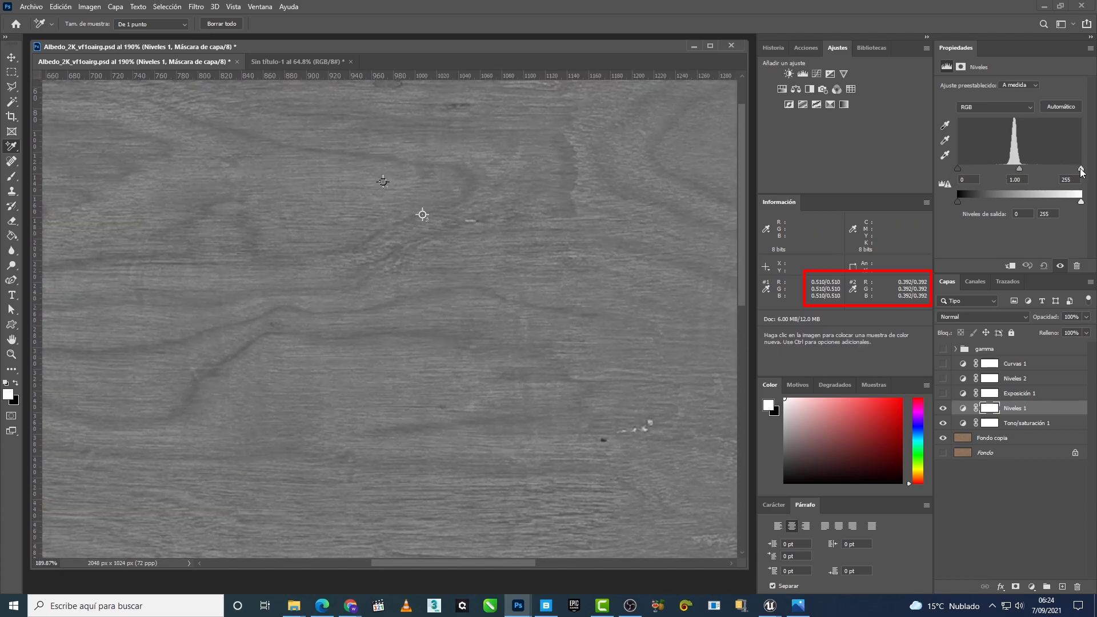
pyautogui.moveTo(1080, 170); pyautogui.dragTo(1015, 169)
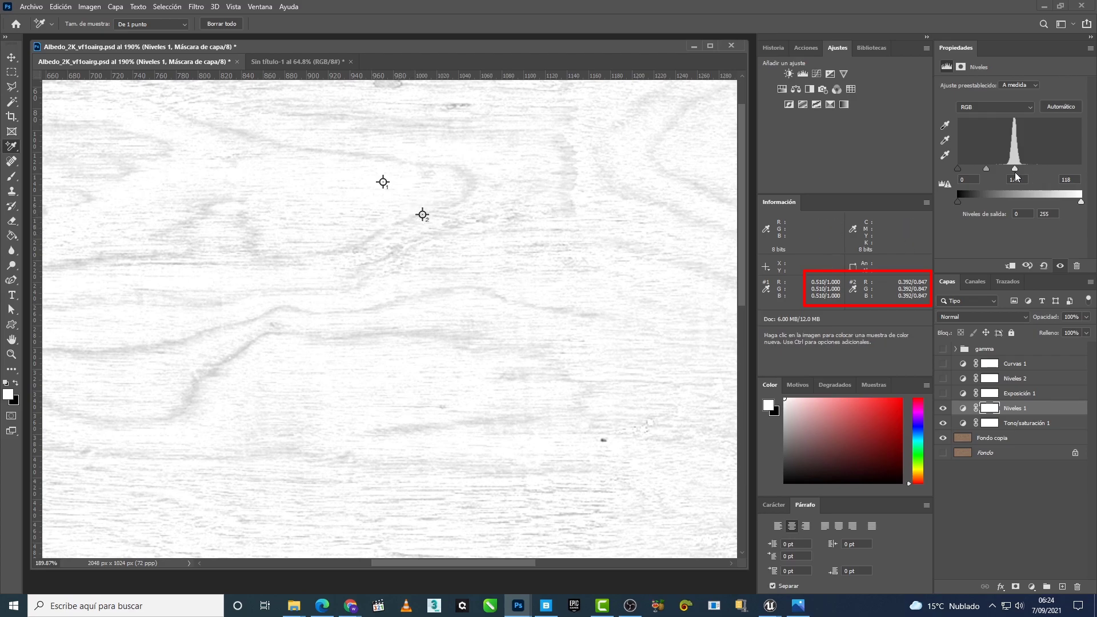
pyautogui.hotkey('ctrl', 'z')
# Step: Hide the Niveles 1 layer again and bring up the PBR_Value.jpg chart
pyautogui.keyDown('alt'); pyautogui.scroll(-5, 440, 293); pyautogui.keyUp('alt')
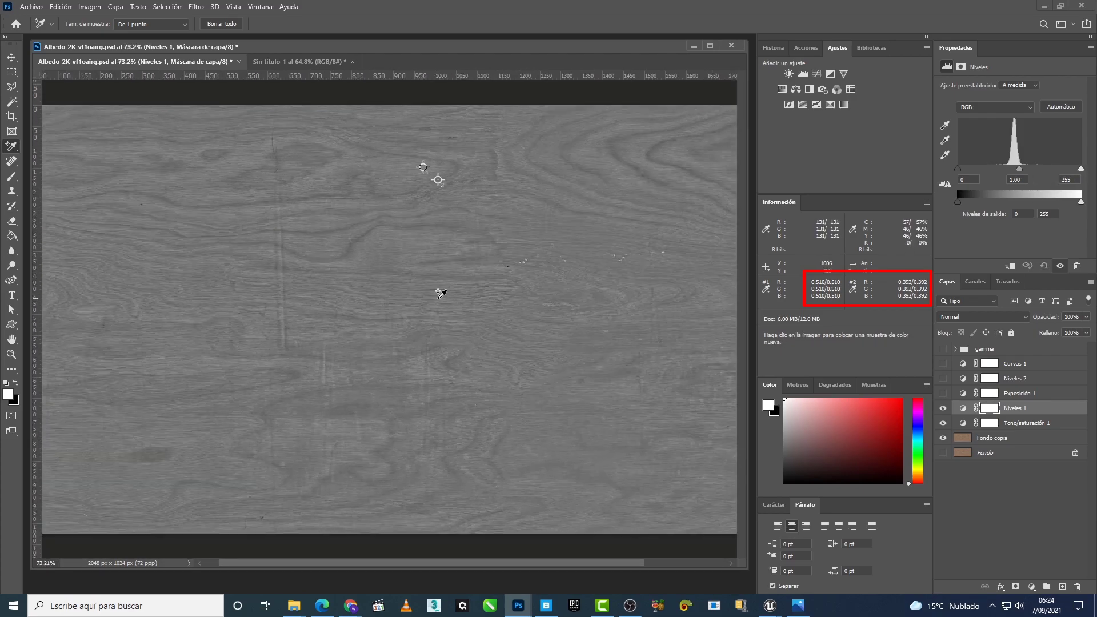
pyautogui.keyDown('alt'); pyautogui.scroll(-2, 439, 292); pyautogui.keyUp('alt')
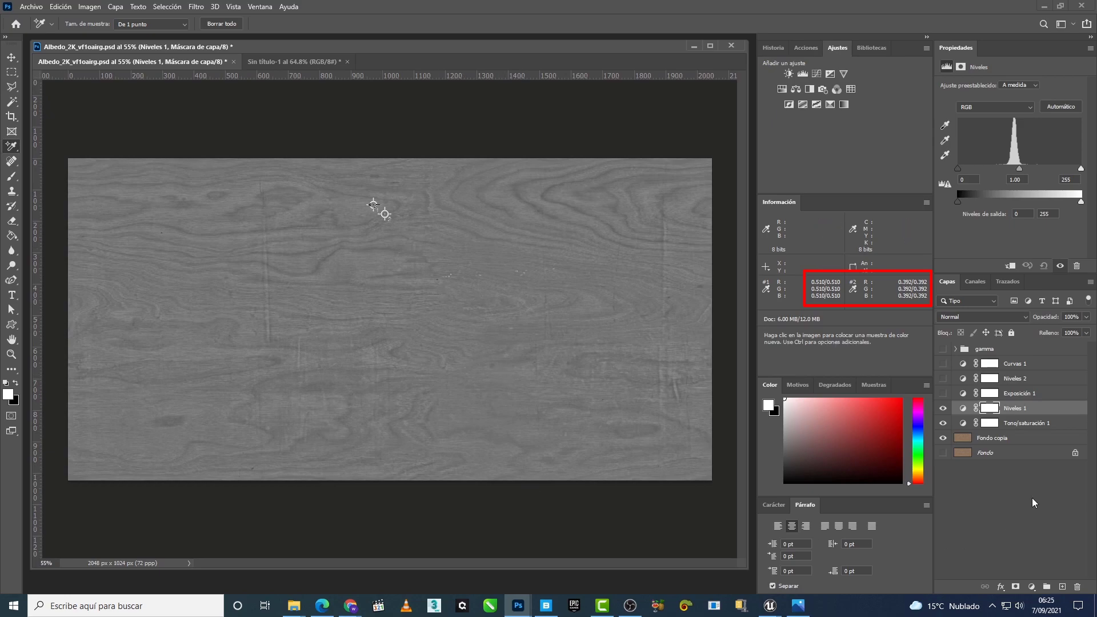
pyautogui.click(943, 408)
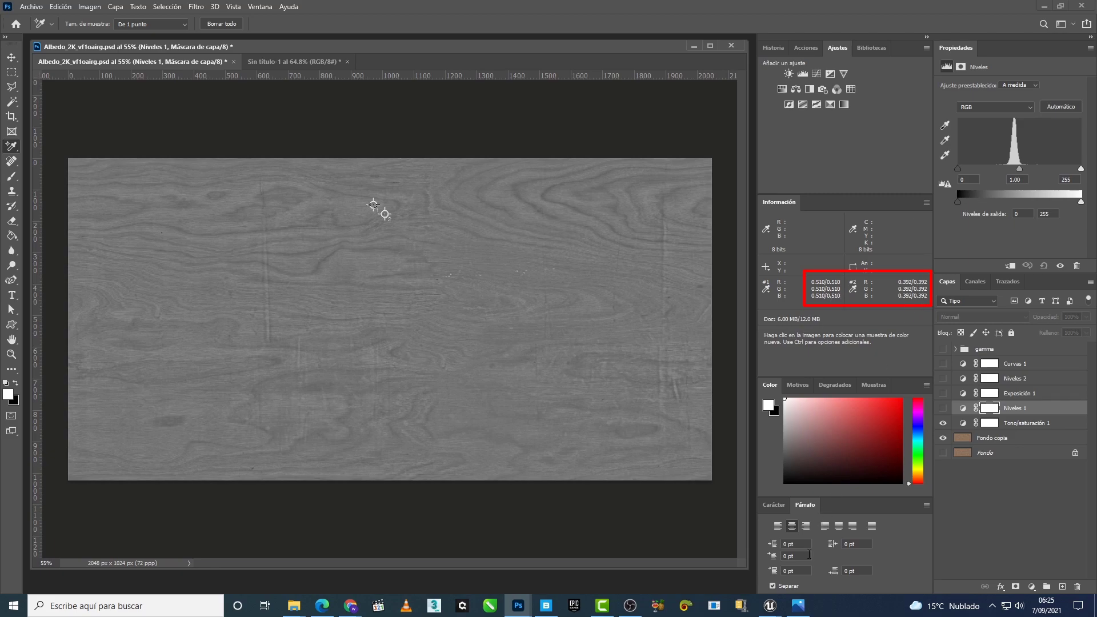
pyautogui.click(803, 608)
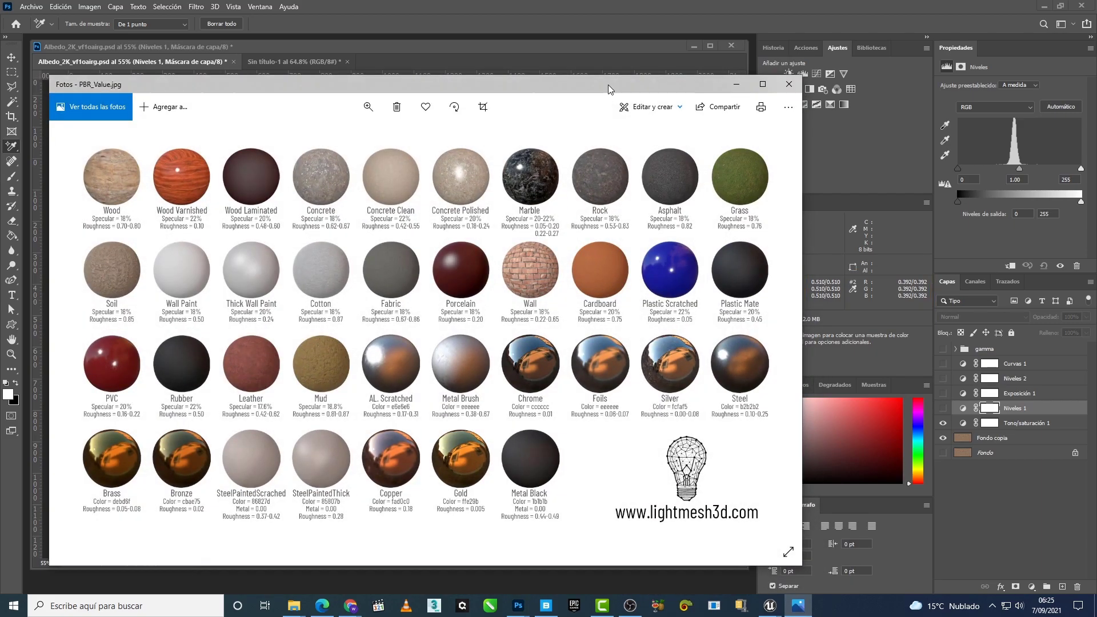
# Step: Enlarge the Photos window, step through SpecularUE4 and 1_Linear_Value charts, then close Photos
pyautogui.moveTo(642, 86); pyautogui.dragTo(658, 84)
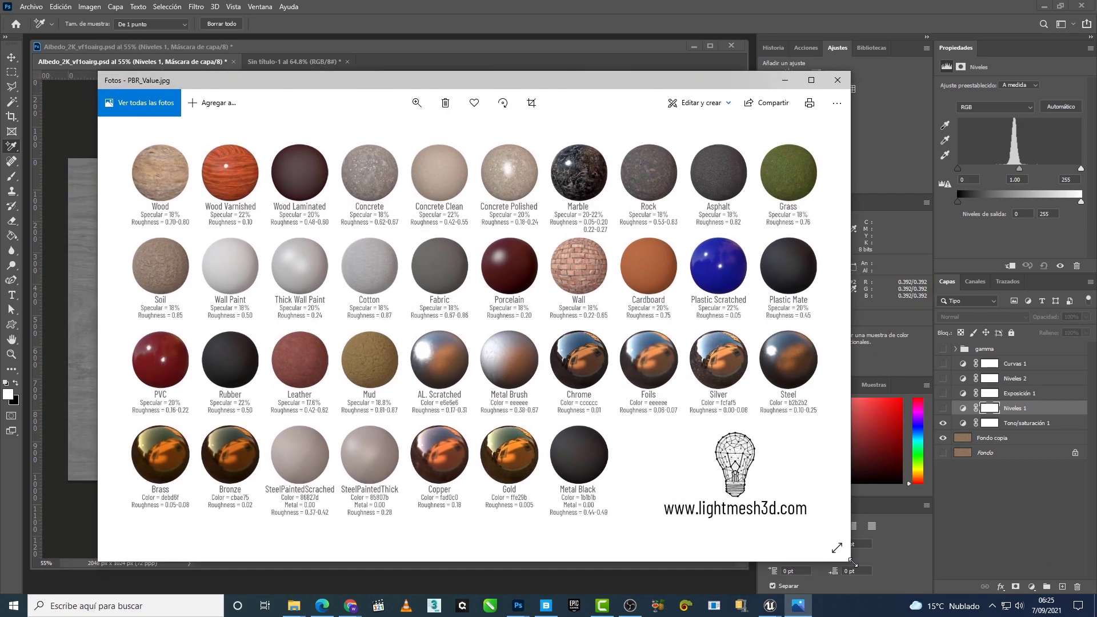
pyautogui.moveTo(852, 563); pyautogui.dragTo(998, 575)
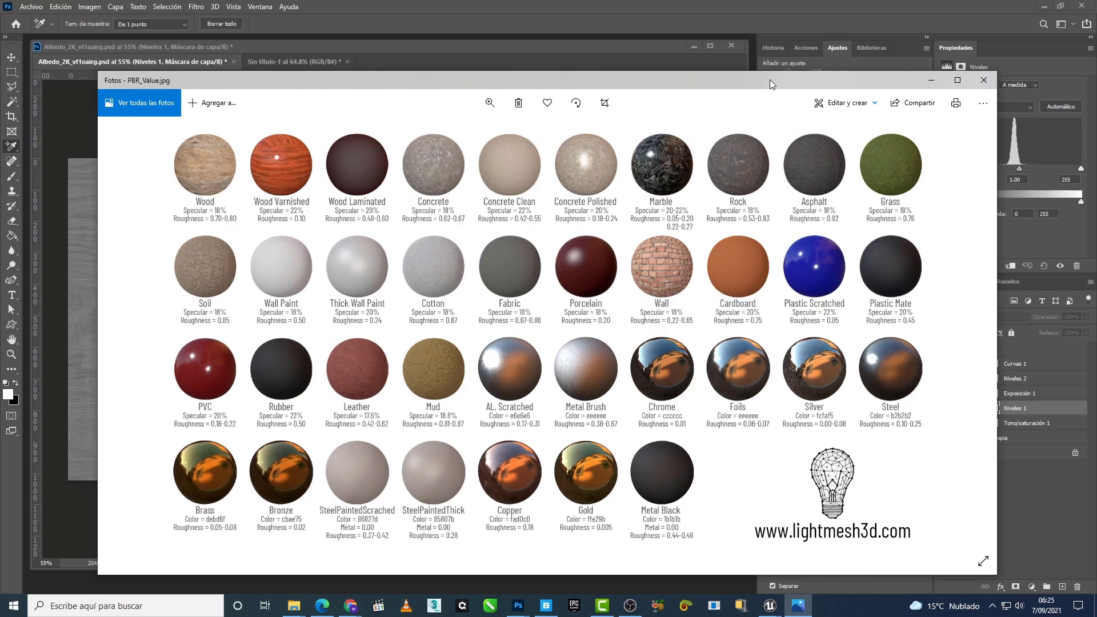
pyautogui.moveTo(771, 80); pyautogui.dragTo(759, 81)
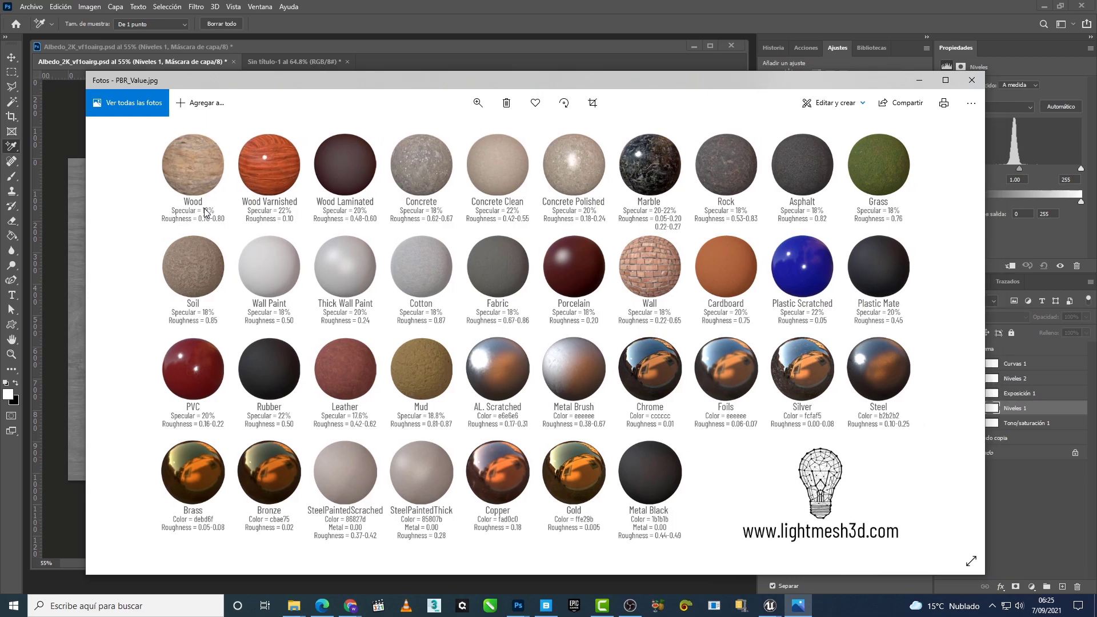
pyautogui.press('Right')
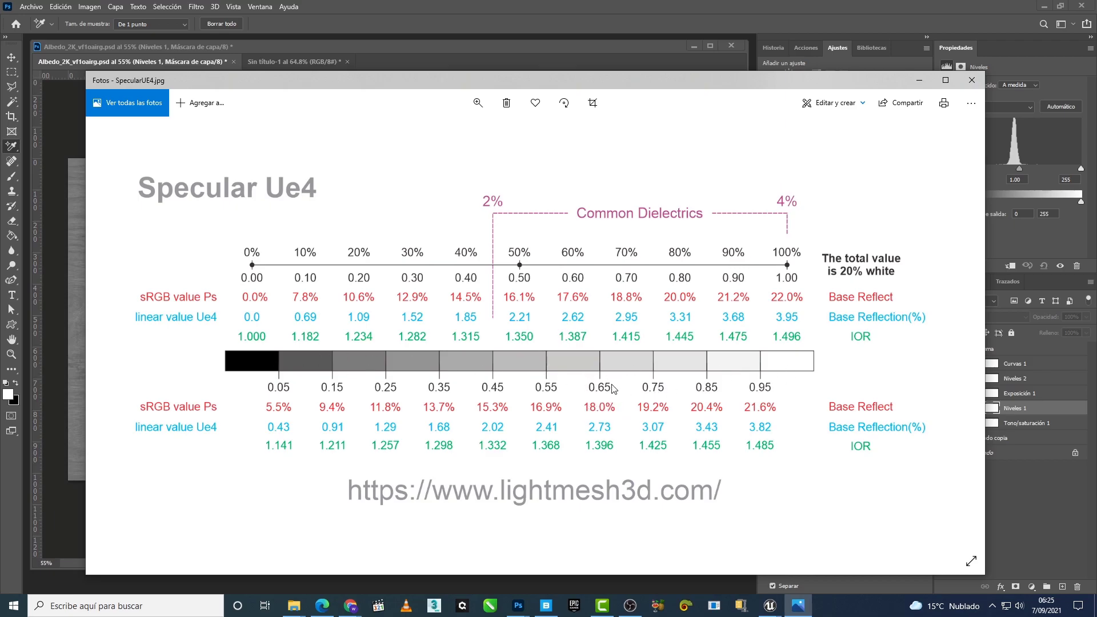
pyautogui.press('Right')
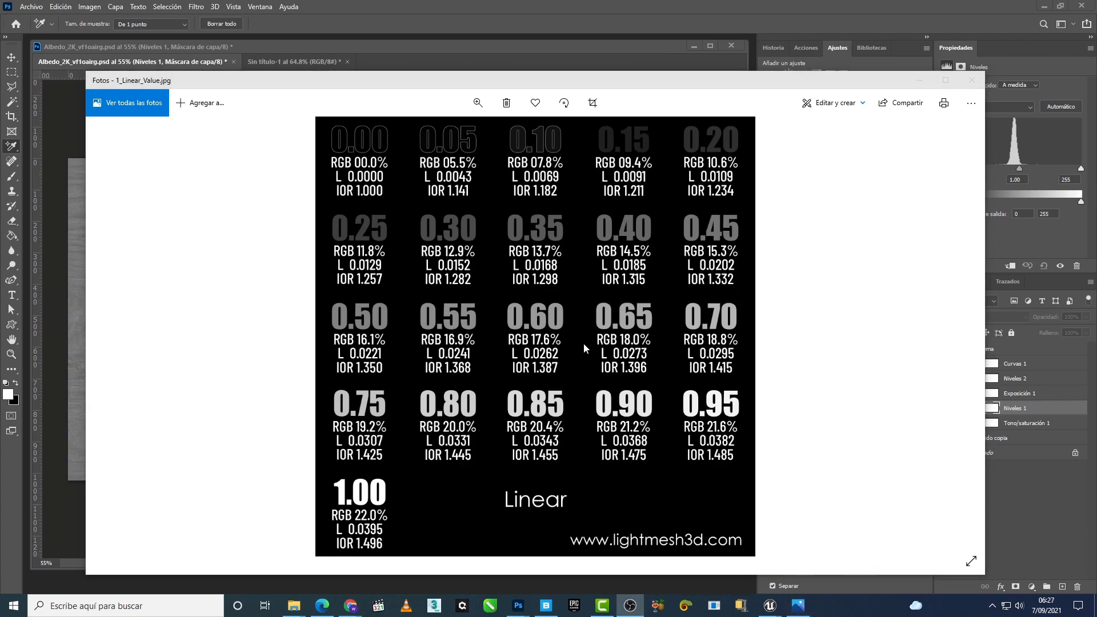
pyautogui.click(625, 8)
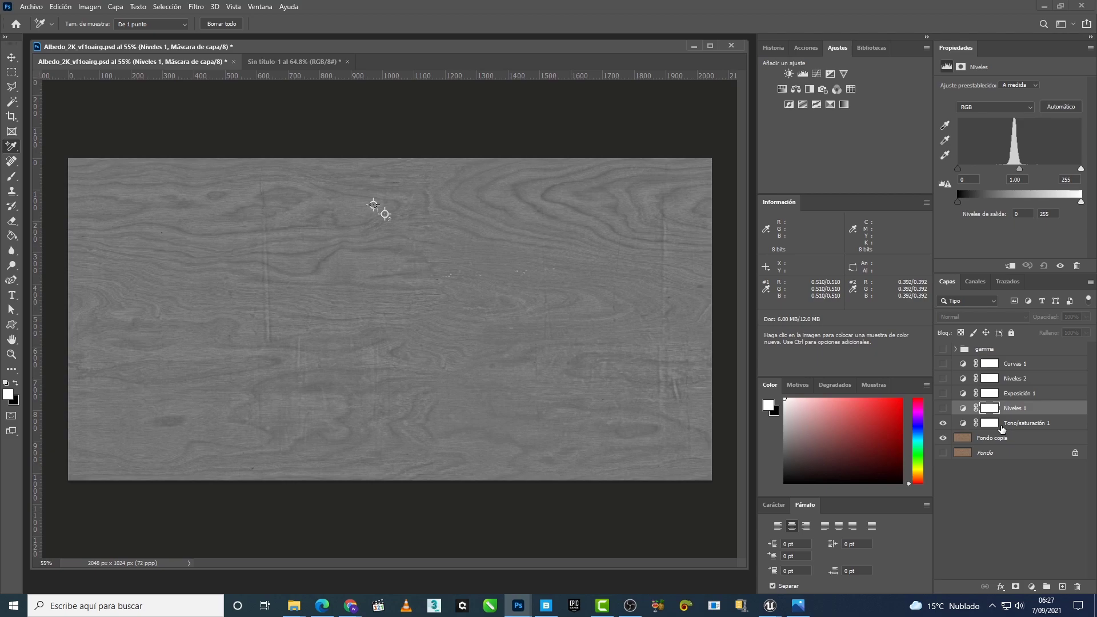
# Step: Show the Exposición 1 layer (+0.78) to brighten the plywood, then bring back the SpecularUE4 chart
pyautogui.click(1053, 393)
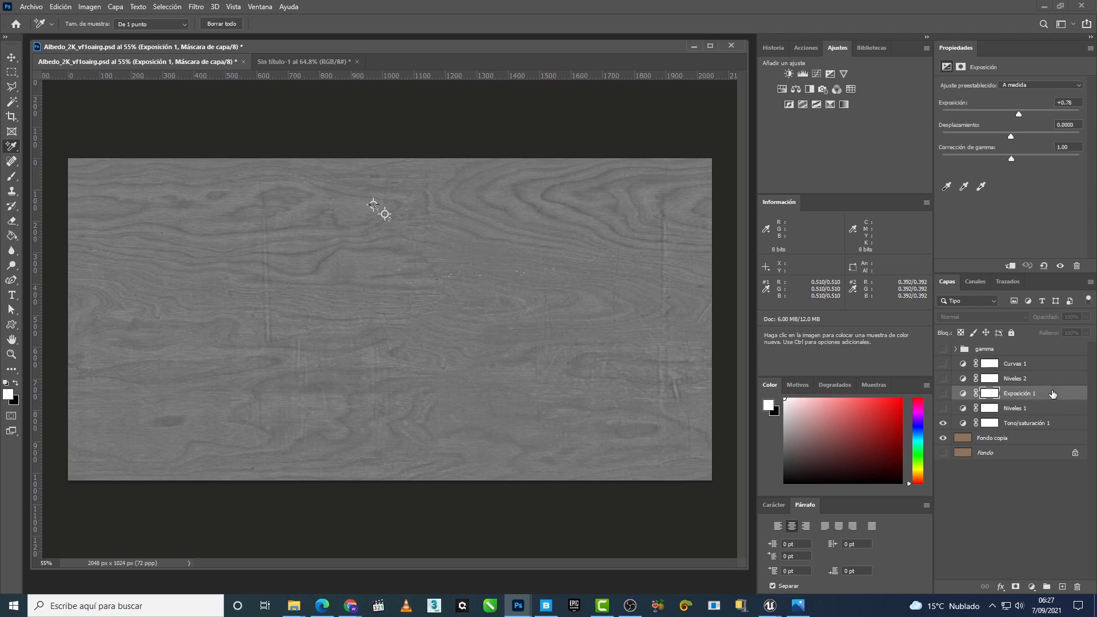
pyautogui.click(943, 394)
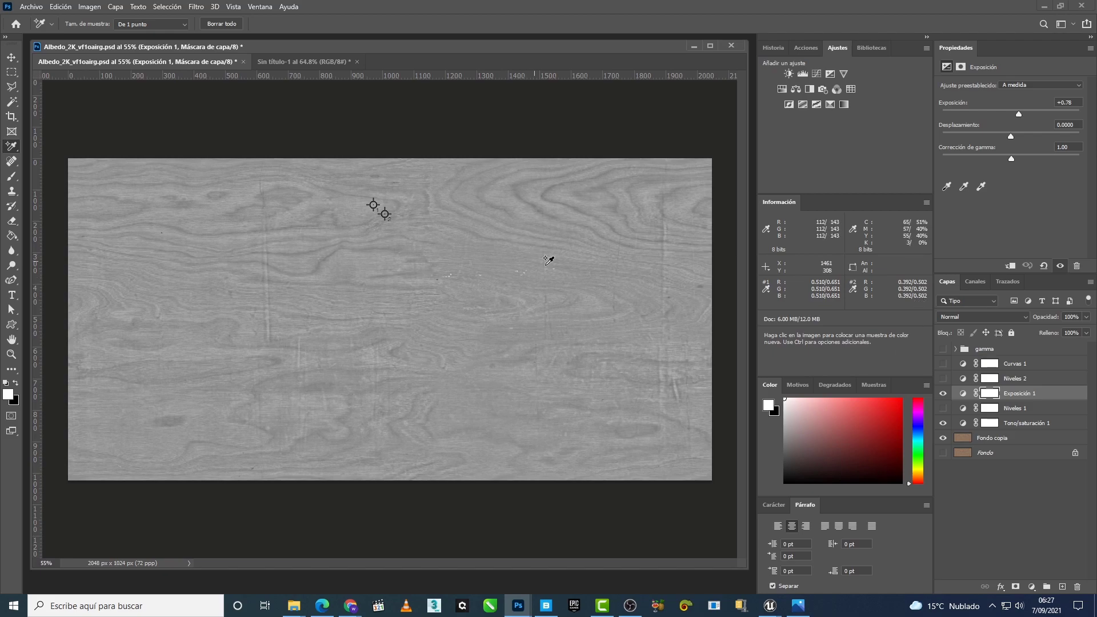
pyautogui.click(808, 611)
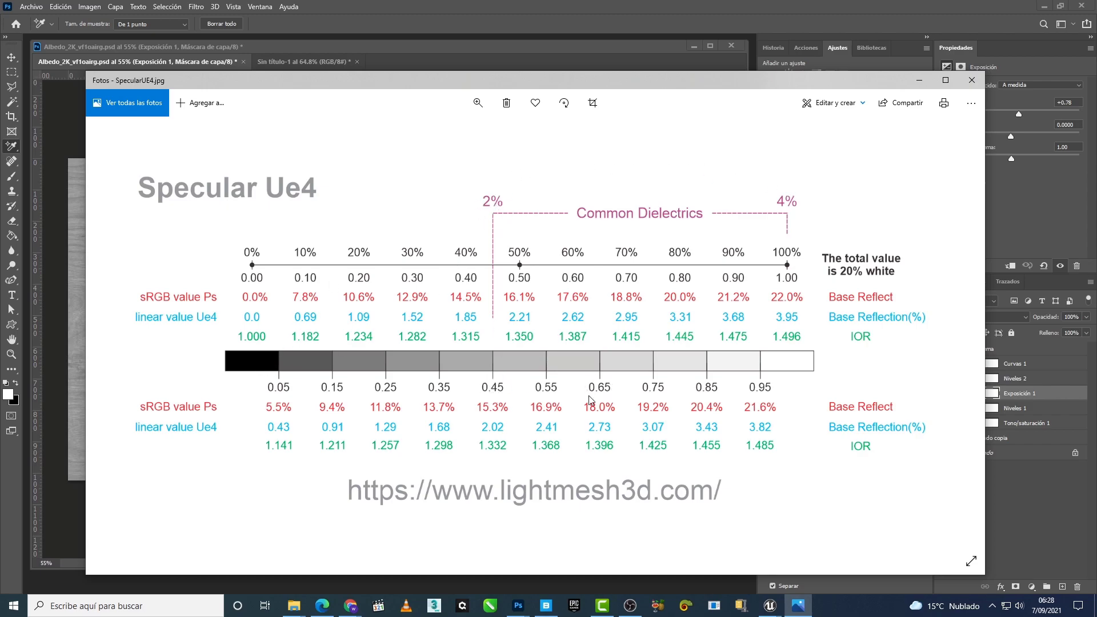
# Step: Hide the Exposición 1 adjustment and try Niveles 2 on the wood texture
pyautogui.click(919, 83)
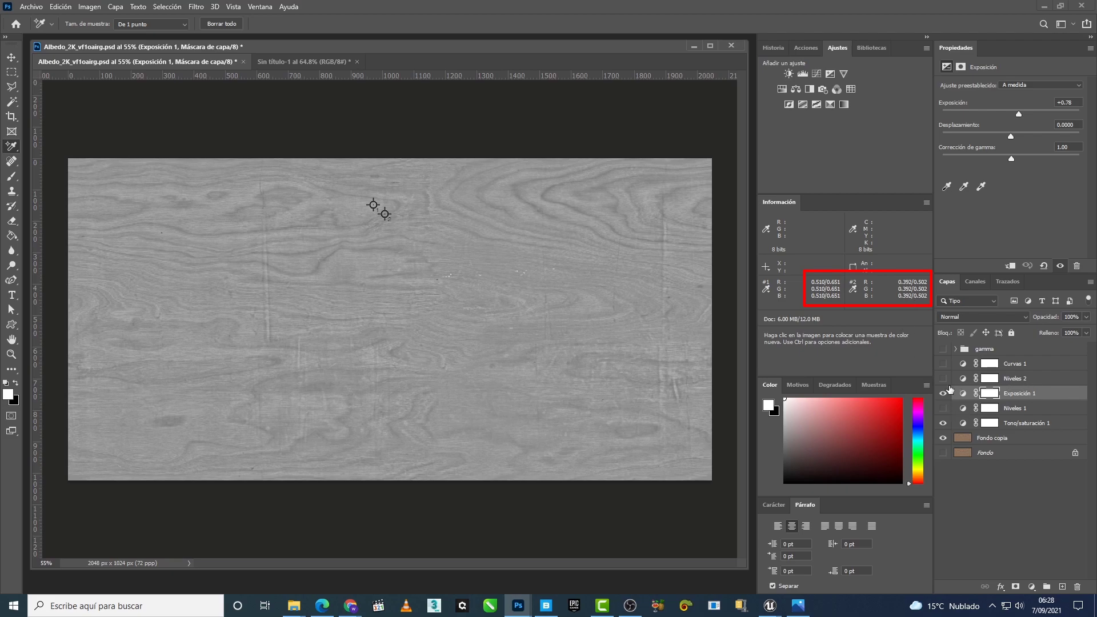
pyautogui.click(943, 392)
pyautogui.click(944, 378)
pyautogui.click(1058, 380)
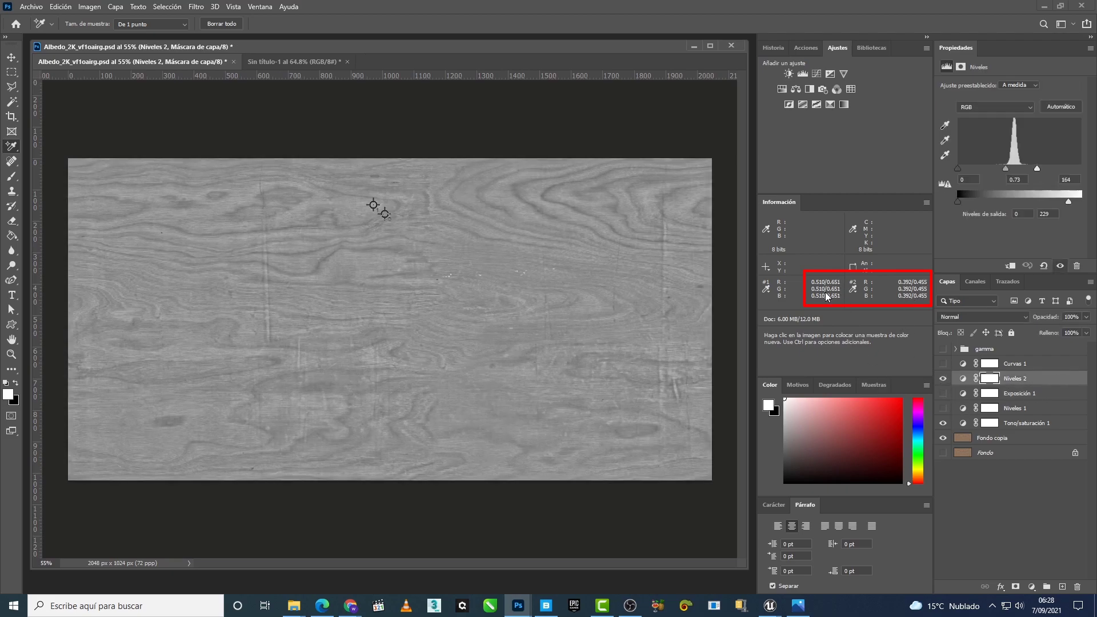
# Step: Swap Niveles 2 for the Curvas 1 adjustment and recheck the Specular Ue4 reference chart
pyautogui.click(943, 379)
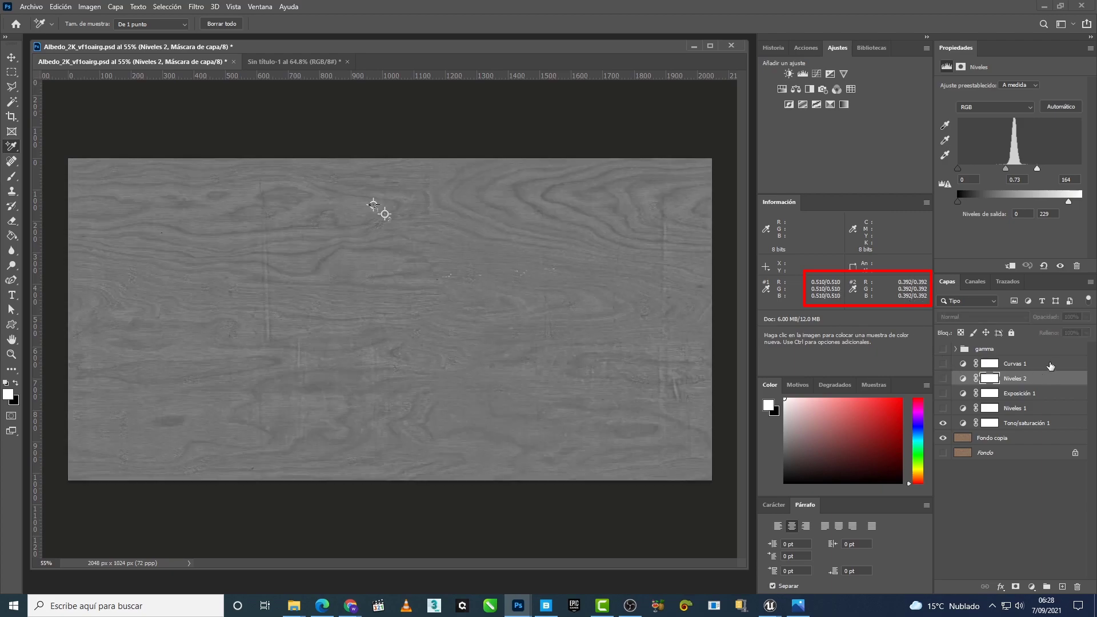
pyautogui.click(1050, 364)
pyautogui.click(944, 364)
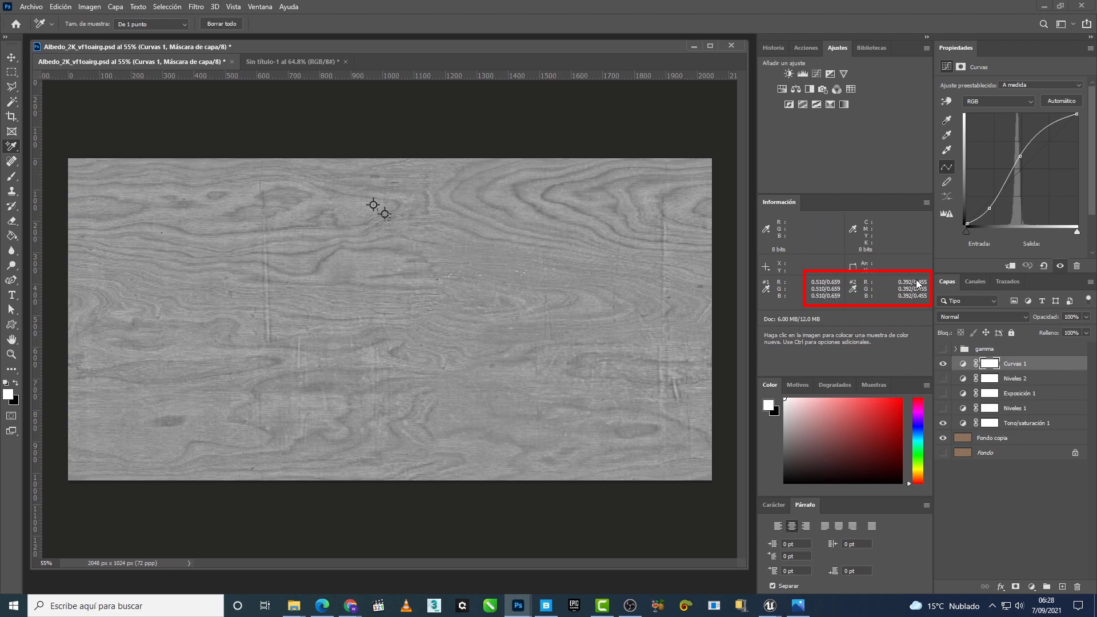
pyautogui.click(798, 606)
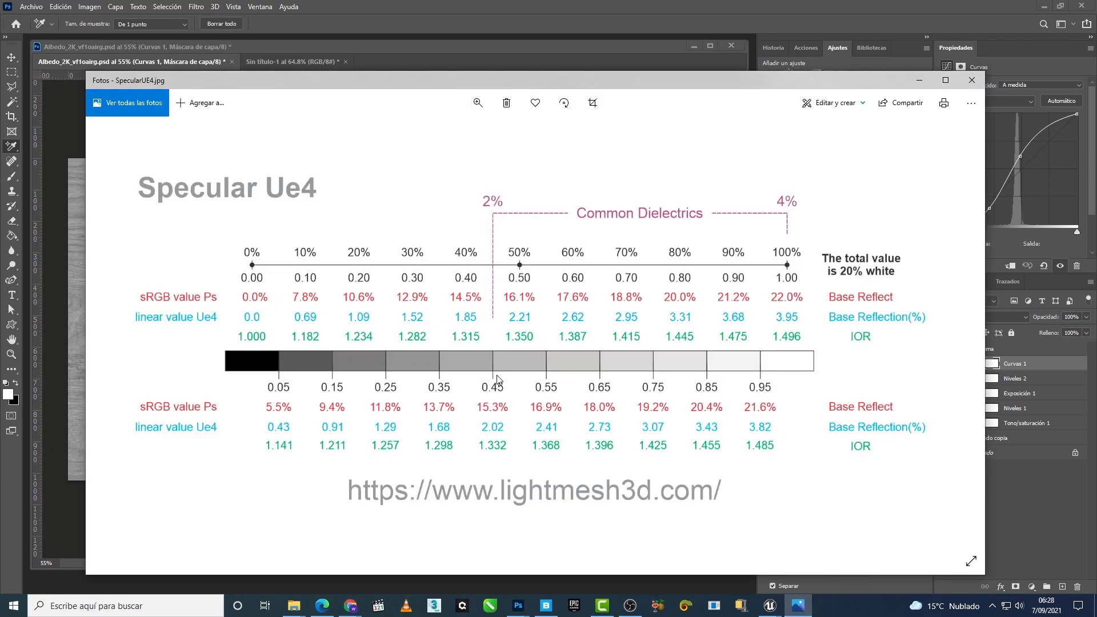
pyautogui.click(671, 9)
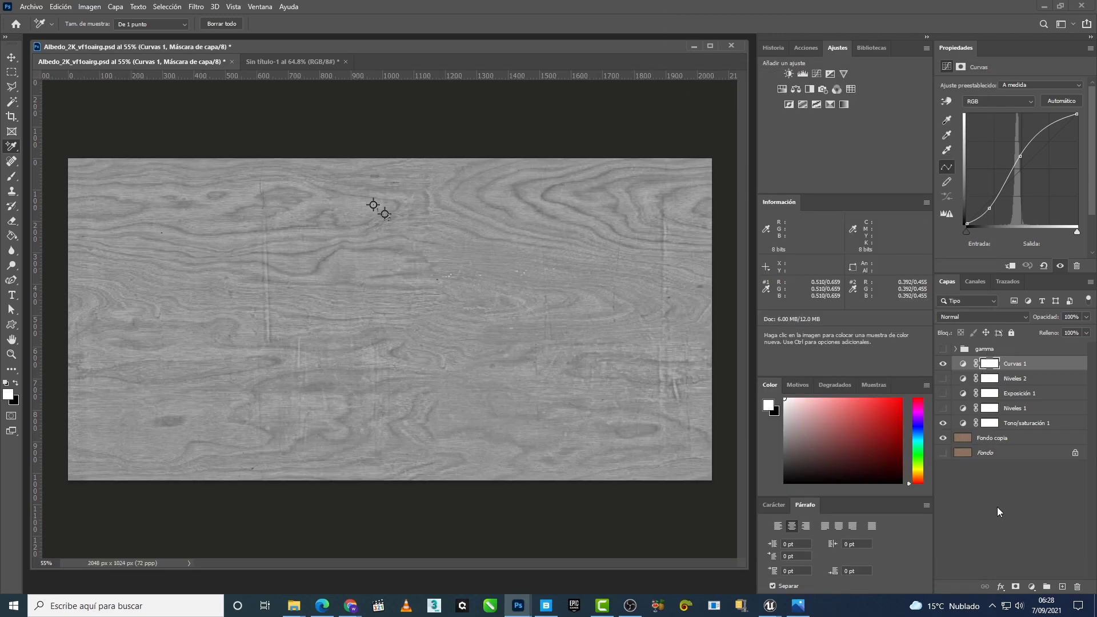
# Step: Expand the gamma group and compare gamma 2.2 against the 0.45 gamma iverted layer
pyautogui.click(954, 349)
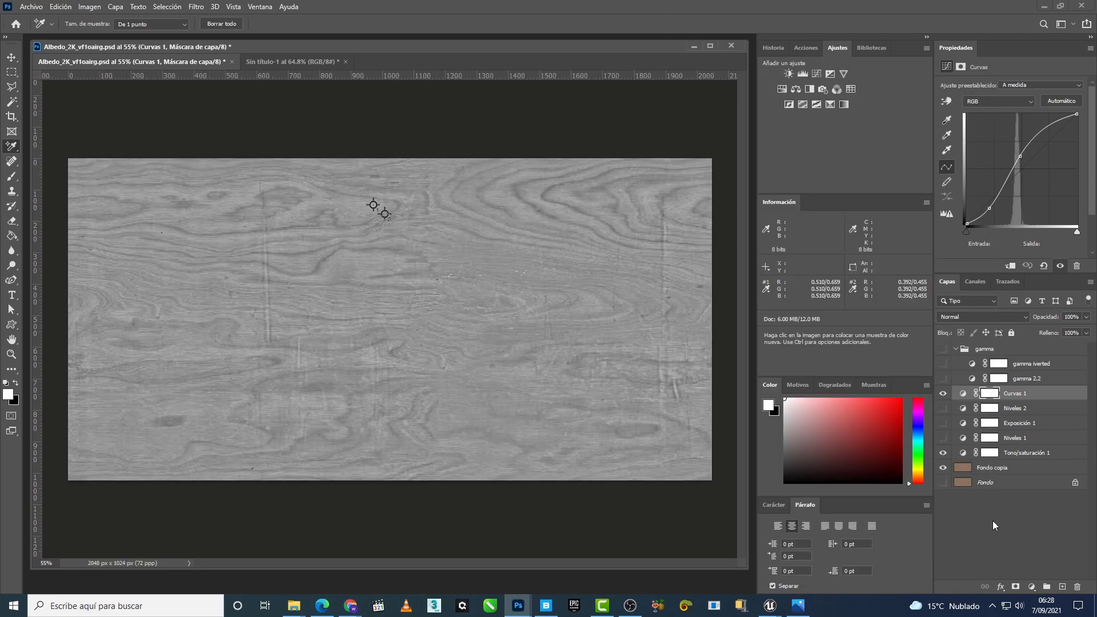
pyautogui.click(942, 378)
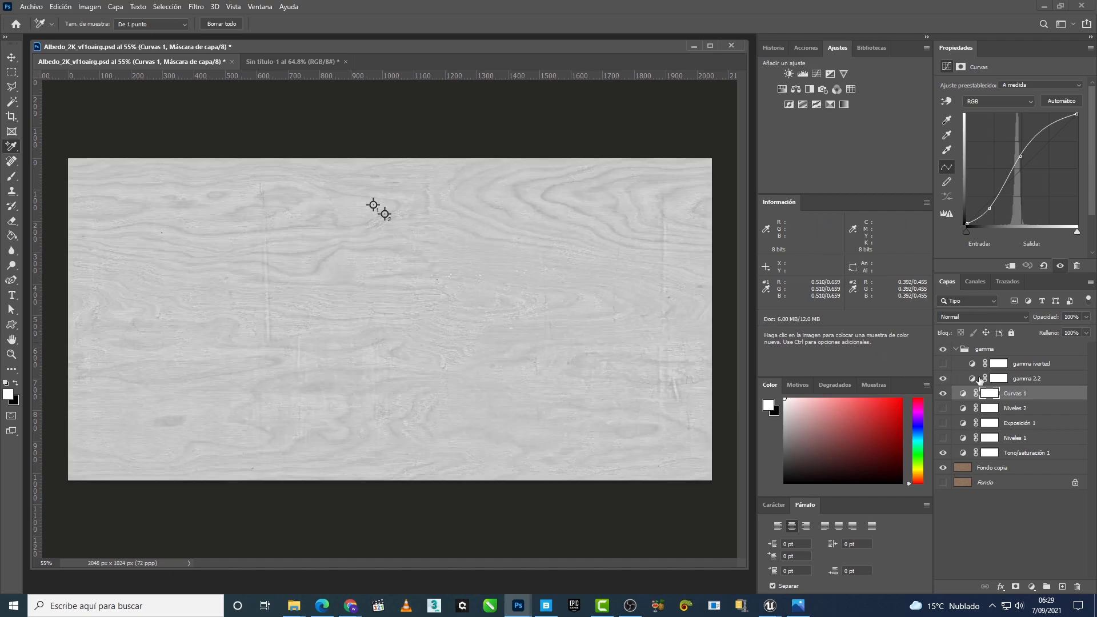
pyautogui.click(1070, 383)
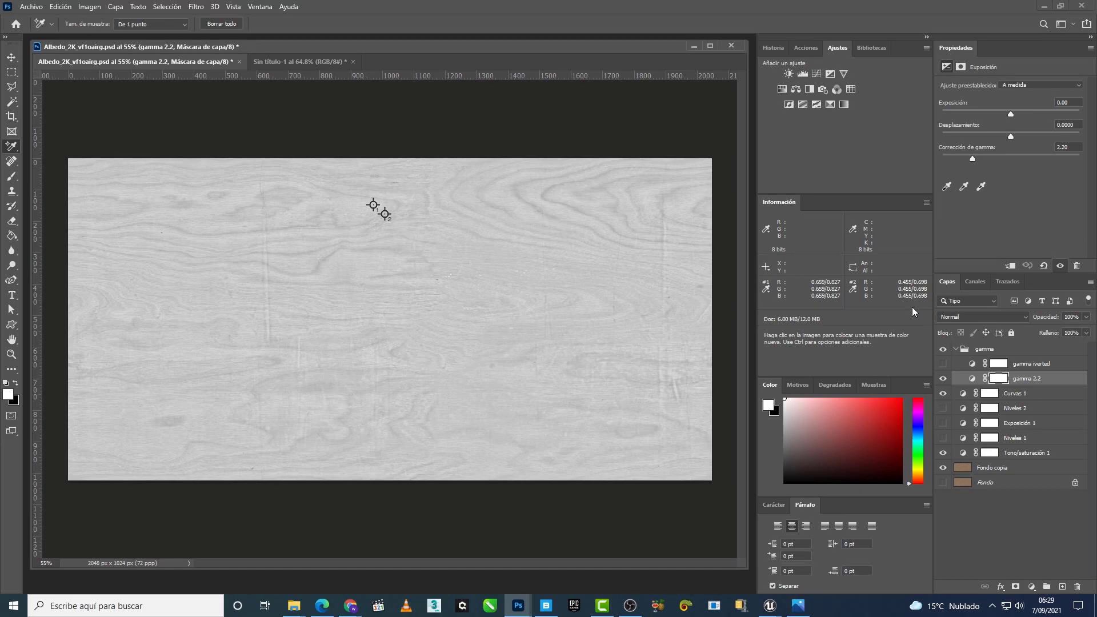
pyautogui.click(943, 380)
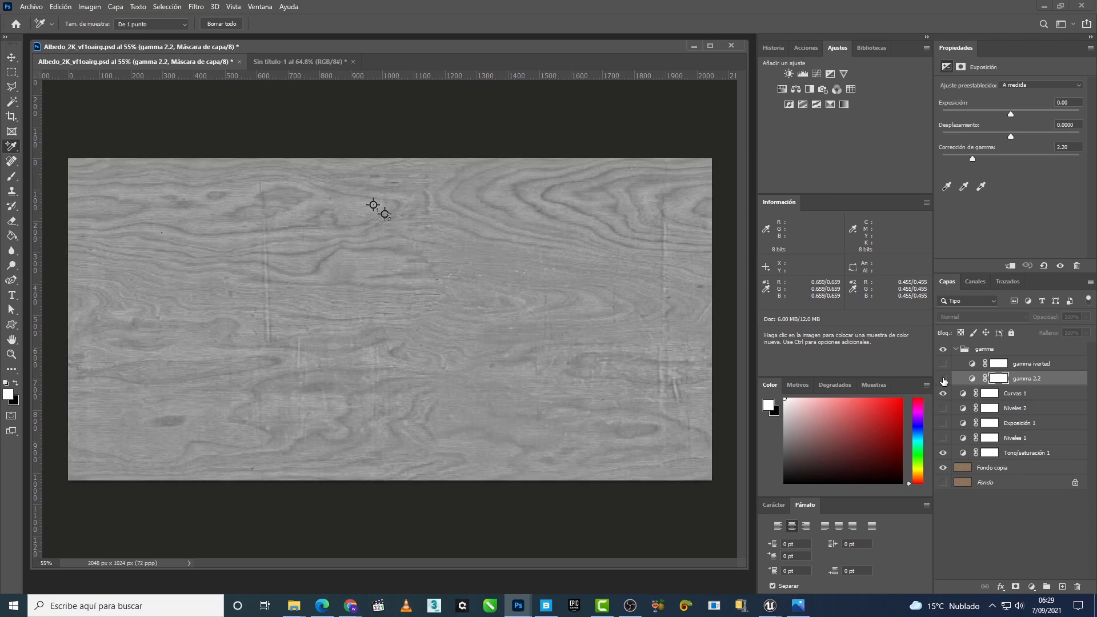
pyautogui.click(1066, 394)
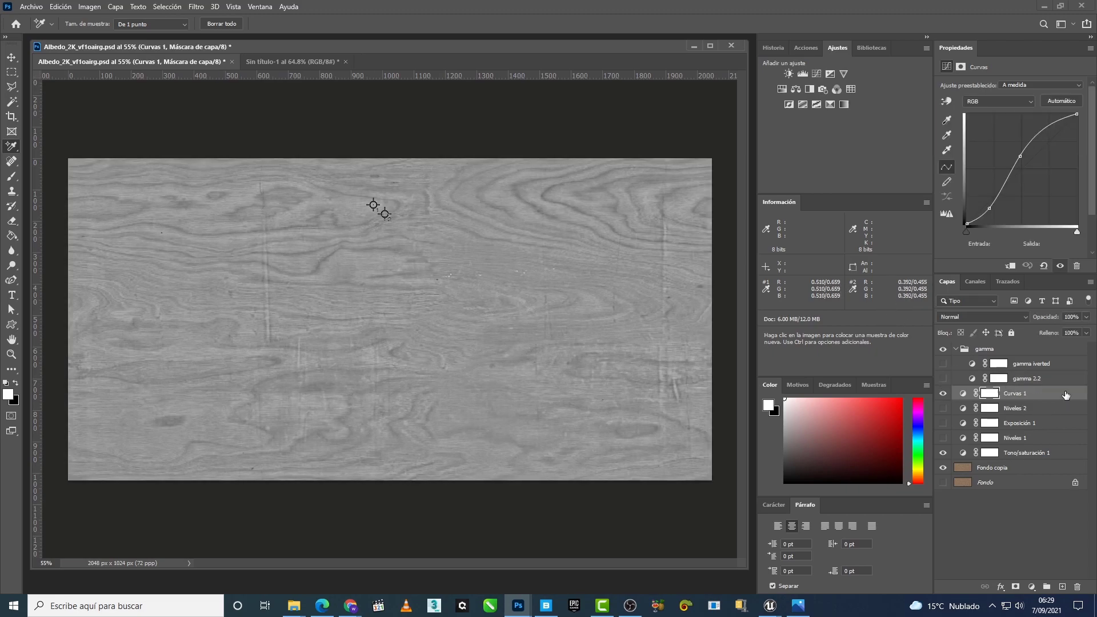
pyautogui.click(1040, 365)
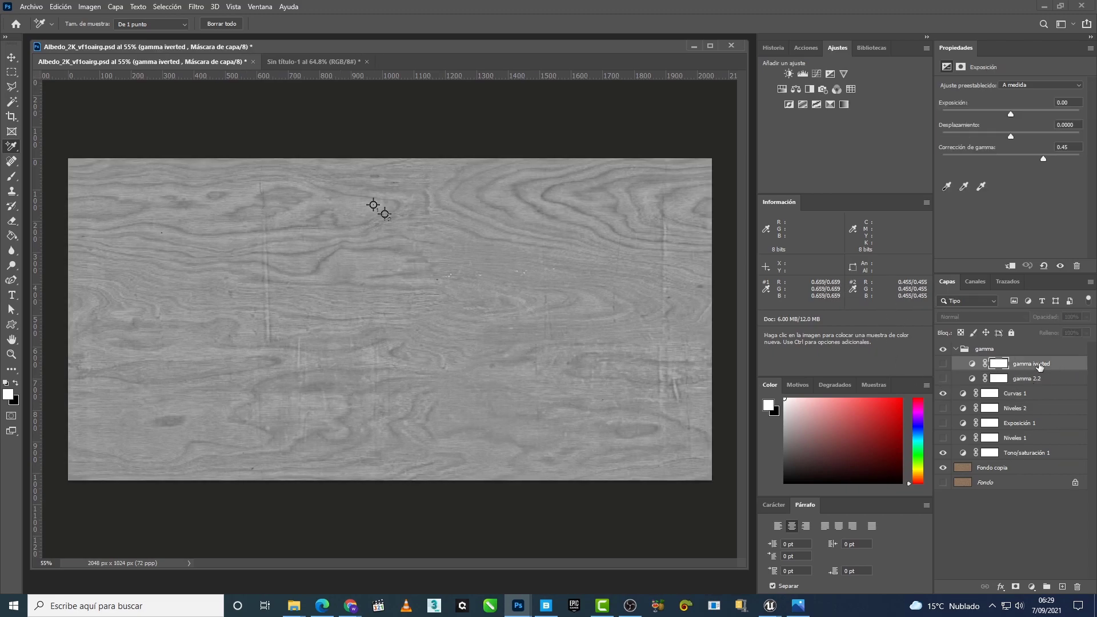
pyautogui.click(943, 364)
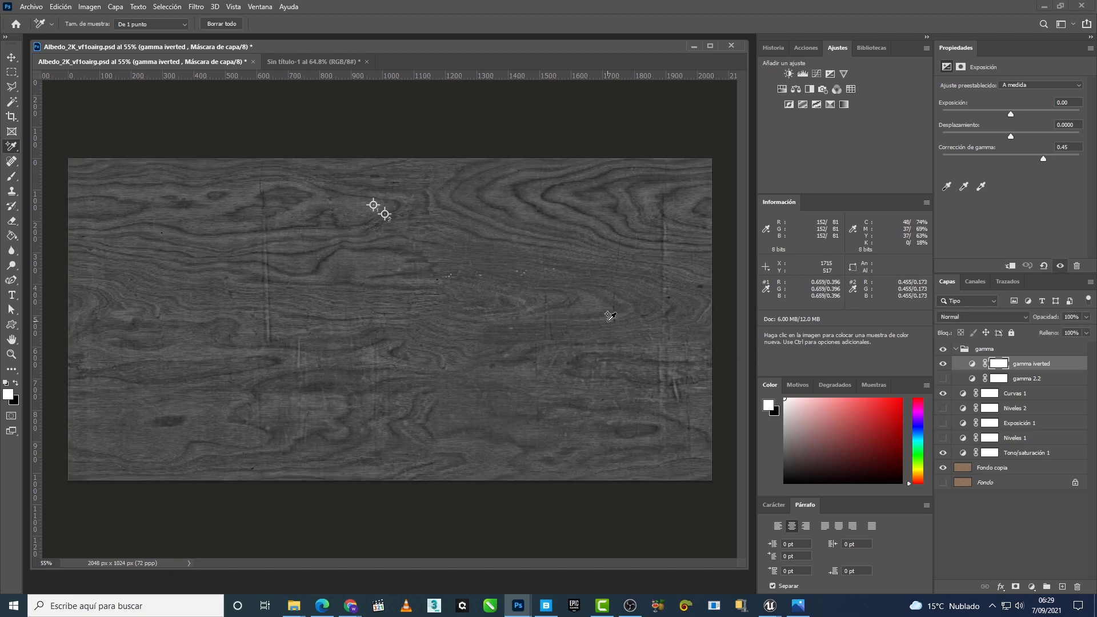
pyautogui.click(943, 379)
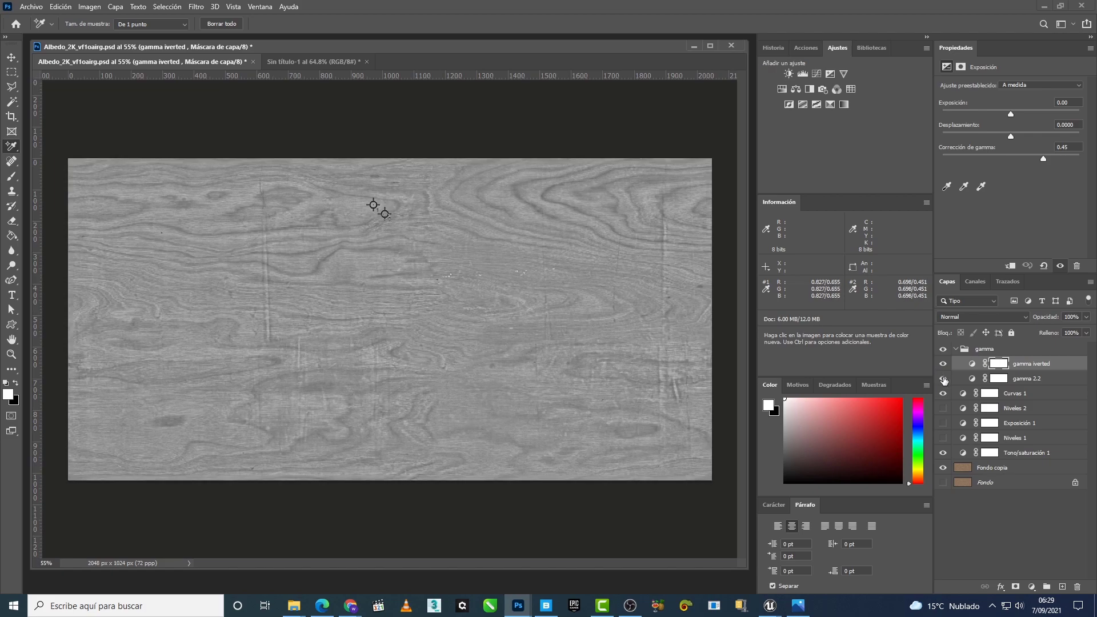
# Step: Toggle the whole gamma group, then leave only gamma iverted visible
pyautogui.click(956, 349)
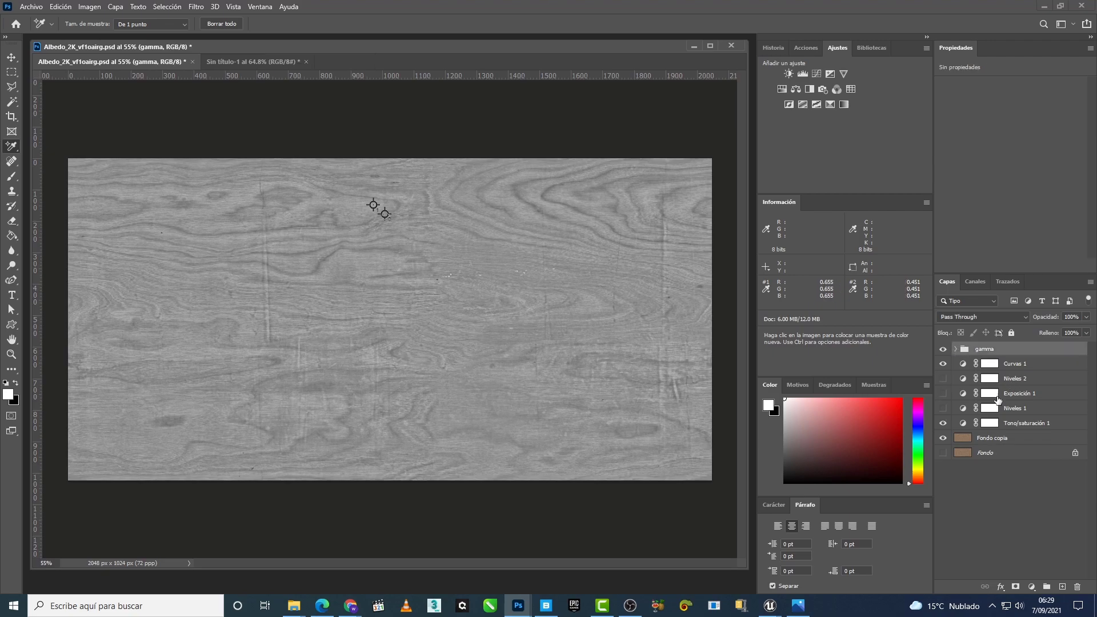
pyautogui.click(943, 350)
pyautogui.click(943, 349)
pyautogui.click(943, 350)
pyautogui.click(943, 350)
pyautogui.click(943, 349)
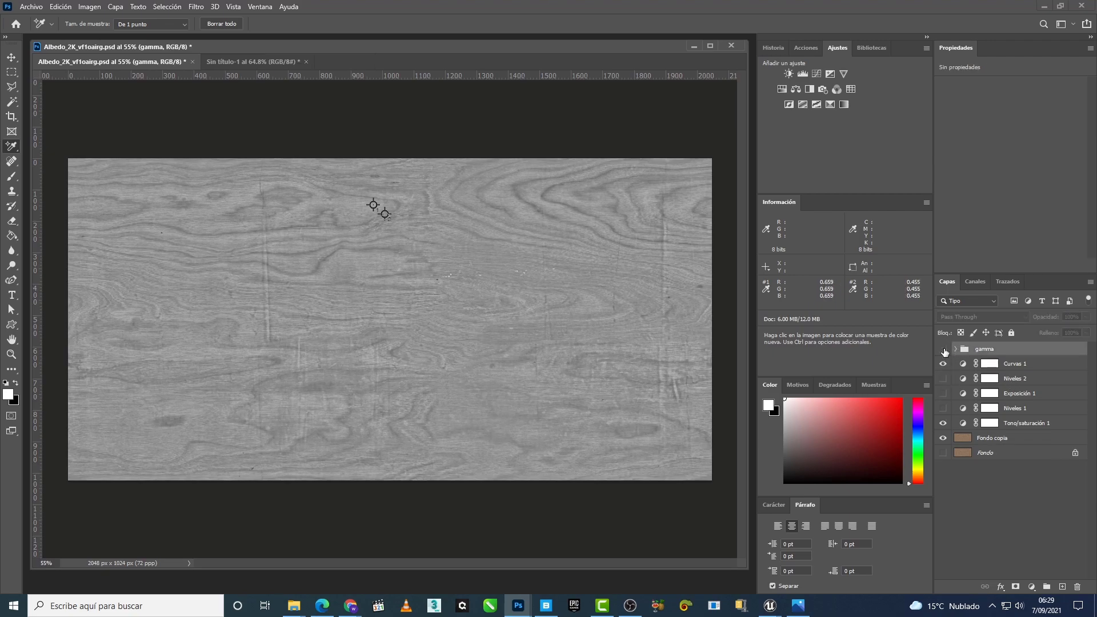
pyautogui.click(943, 349)
pyautogui.click(955, 349)
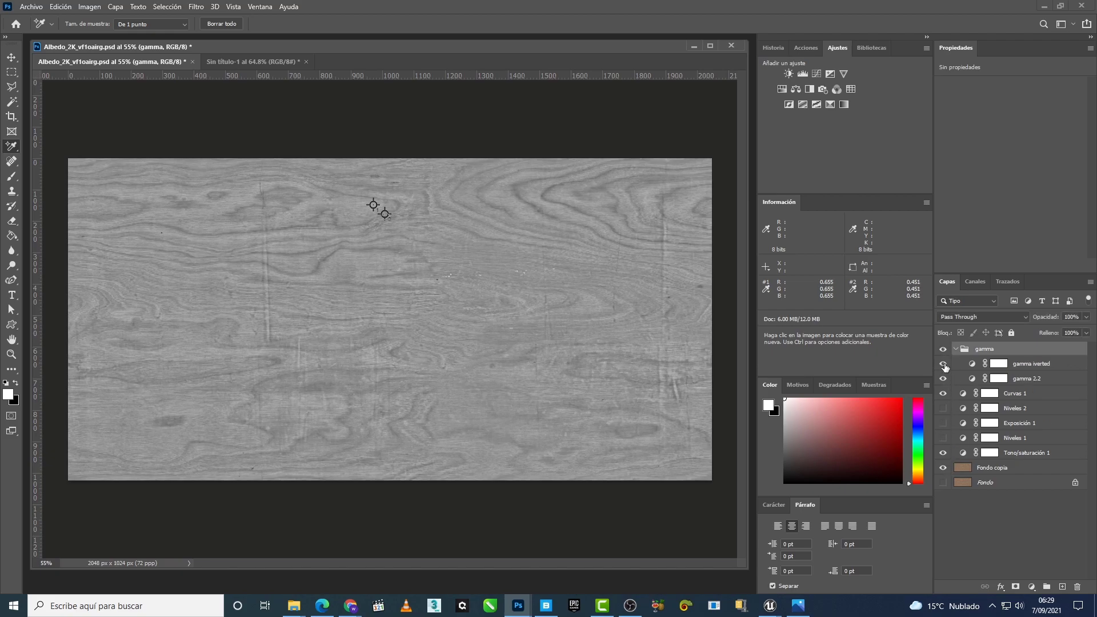
pyautogui.click(942, 363)
pyautogui.click(943, 378)
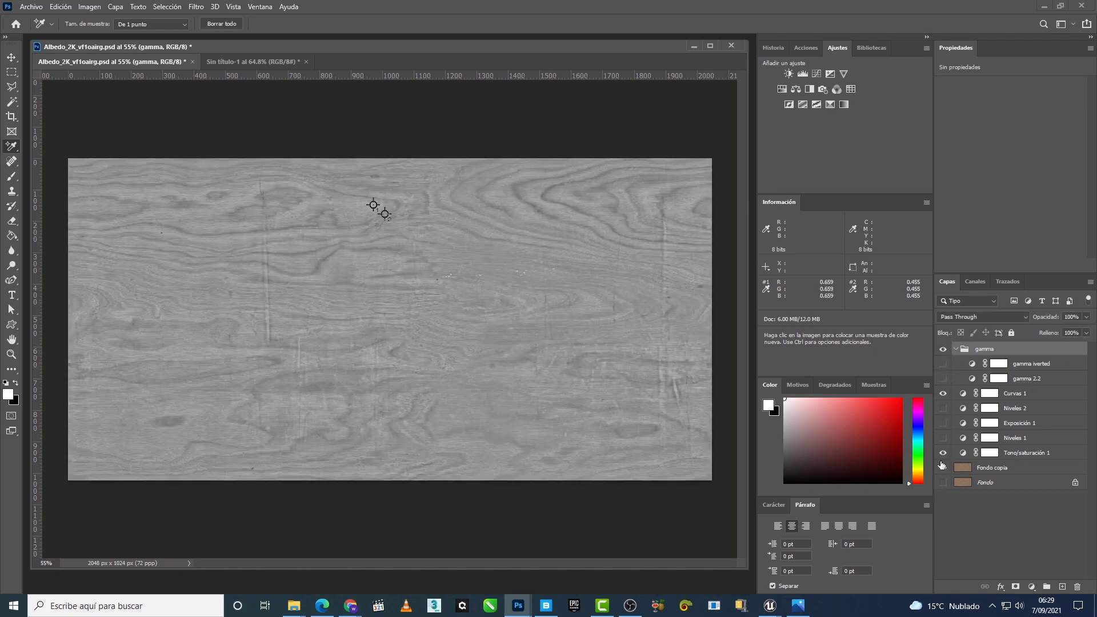
pyautogui.click(943, 364)
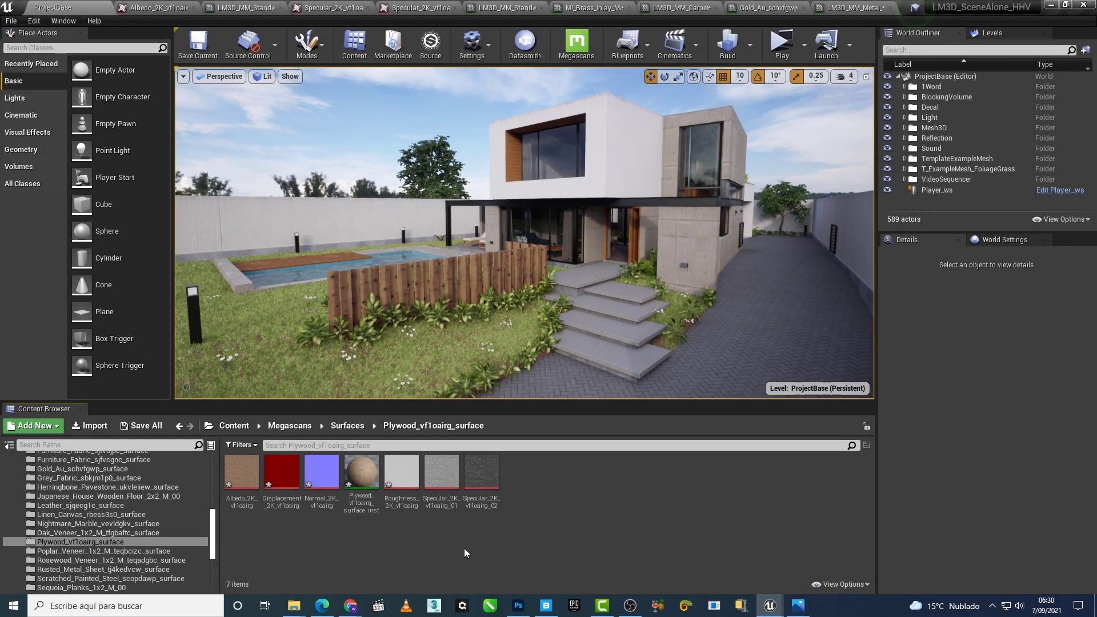
# Step: Open the plywood Albedo and Specular_2K_vf1oairg _01 and _02 textures and compare them
pyautogui.doubleClick(239, 476)
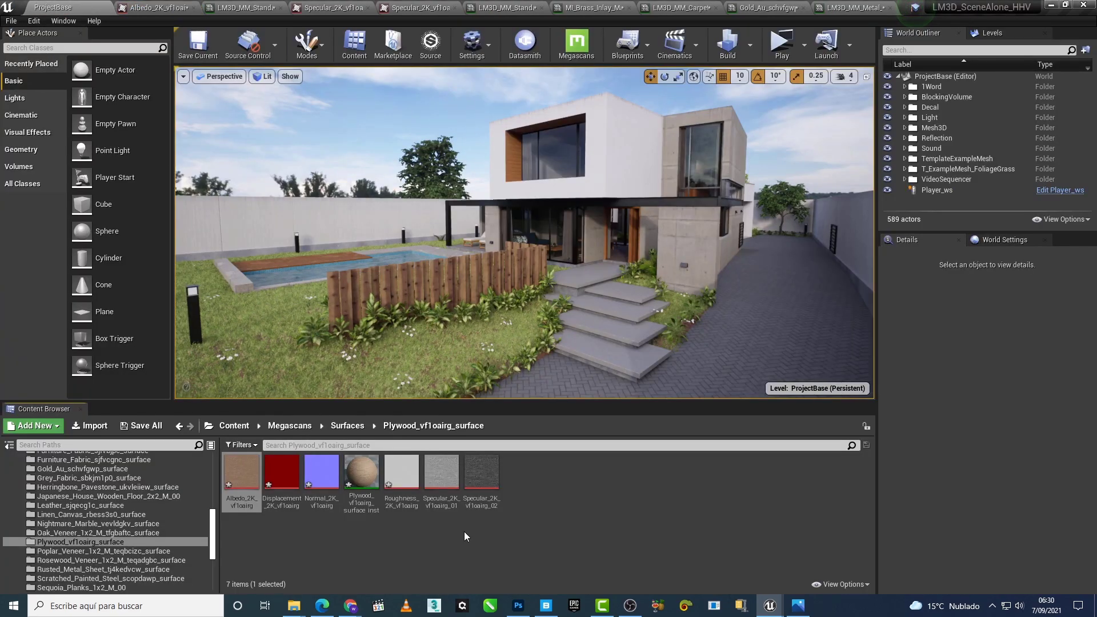
pyautogui.doubleClick(447, 478)
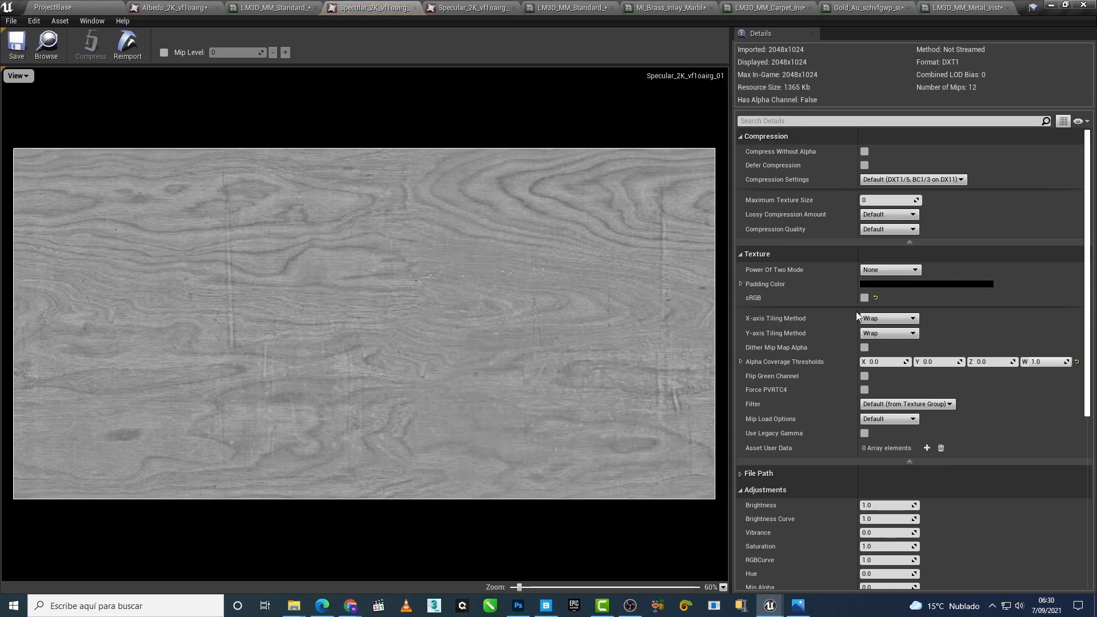
pyautogui.click(77, 10)
pyautogui.doubleClick(497, 477)
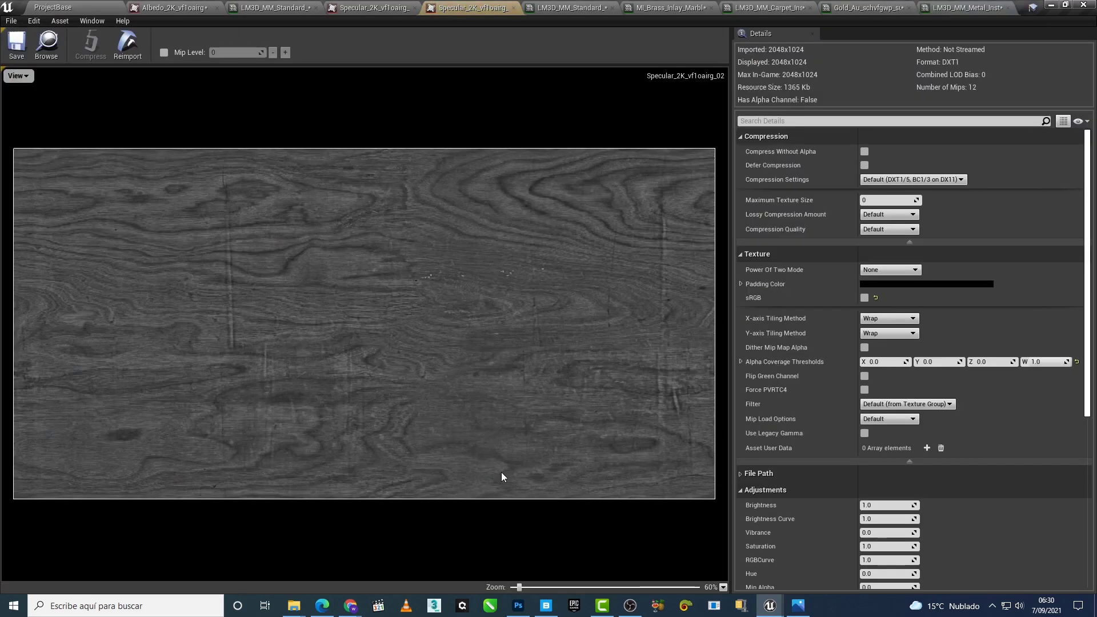
pyautogui.click(866, 297)
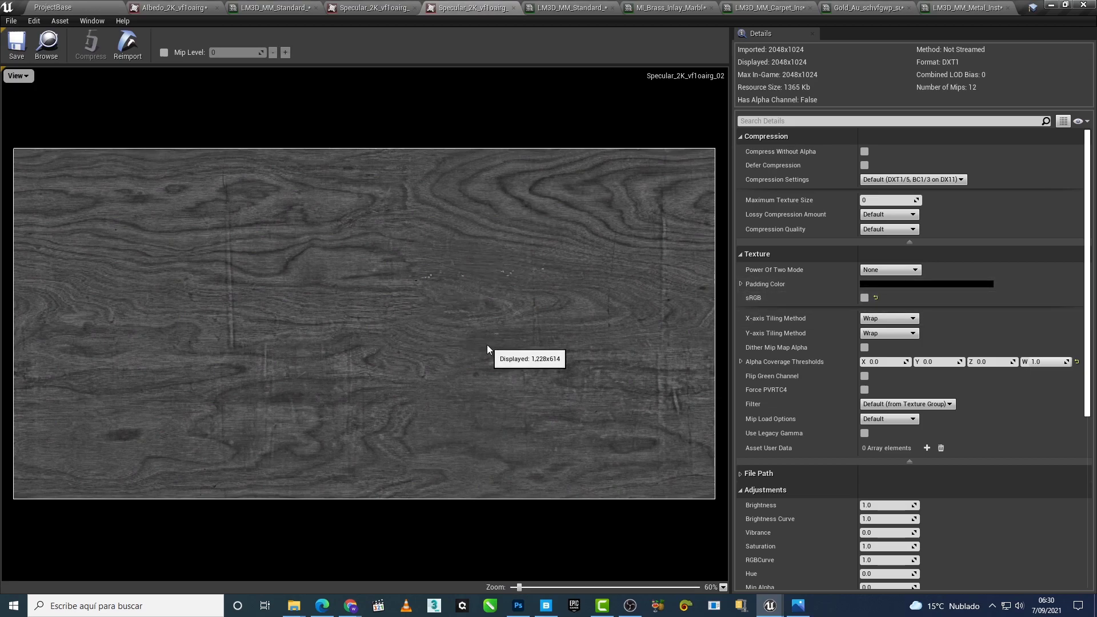
pyautogui.click(378, 9)
pyautogui.click(439, 9)
pyautogui.click(384, 9)
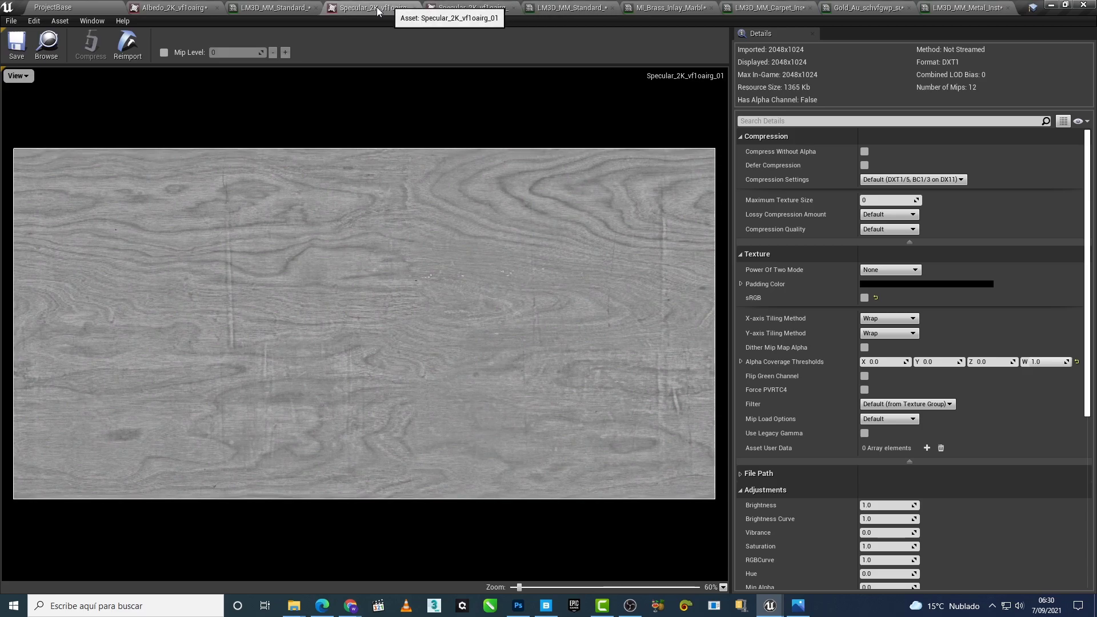
# Step: Return to the level editor browsing the LM3D_MasterMaterial master materials folder
pyautogui.click(282, 5)
pyautogui.scroll(-5, 971, 400)
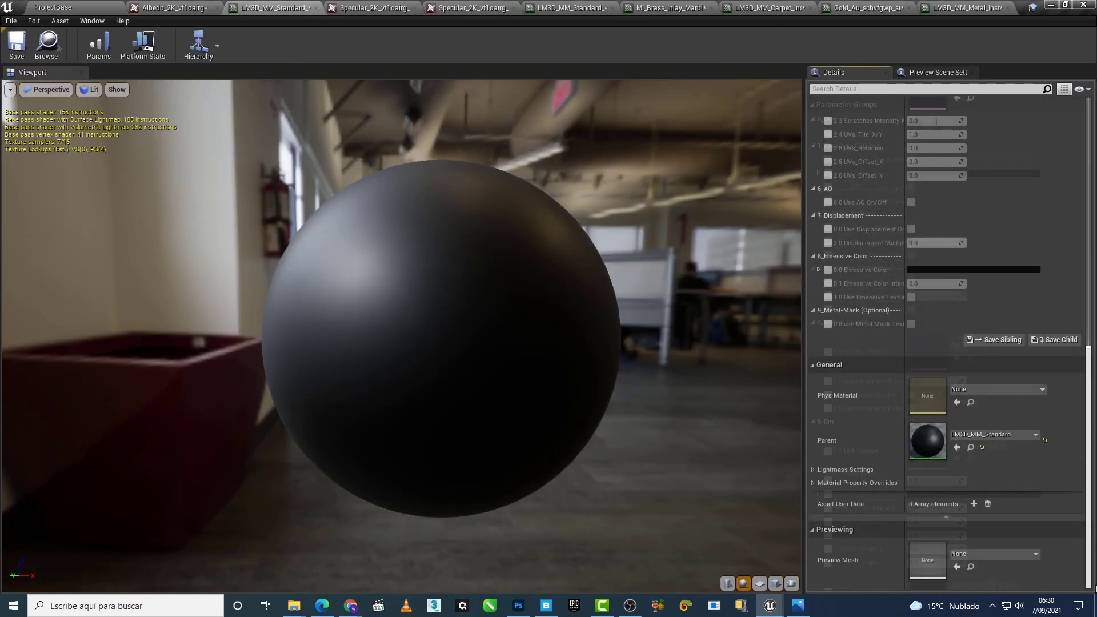
pyautogui.click(971, 449)
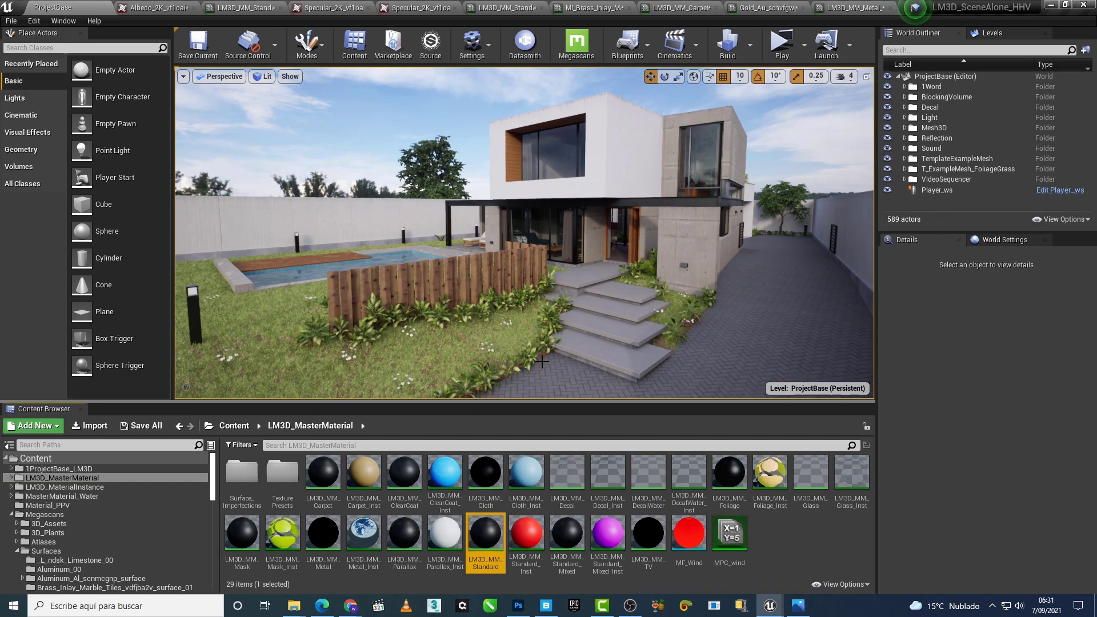
# Step: Preview LM3D_MM_Standard_Inst unlit and enable its Specular_2K_vf1oairg_01 specular texture
pyautogui.click(233, 5)
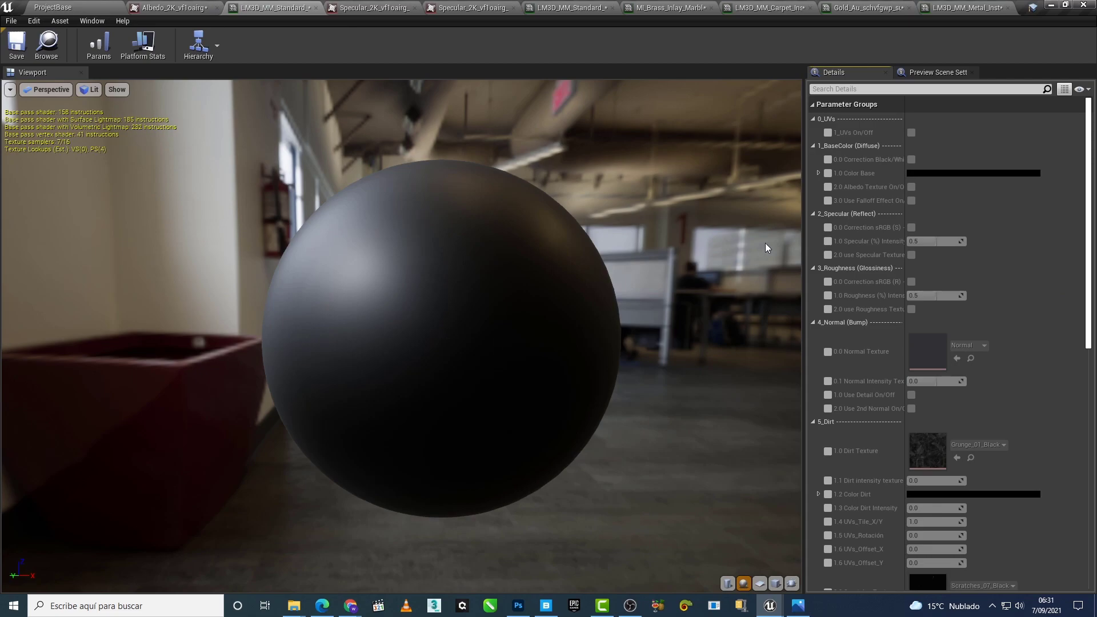
pyautogui.click(90, 90)
pyautogui.click(105, 126)
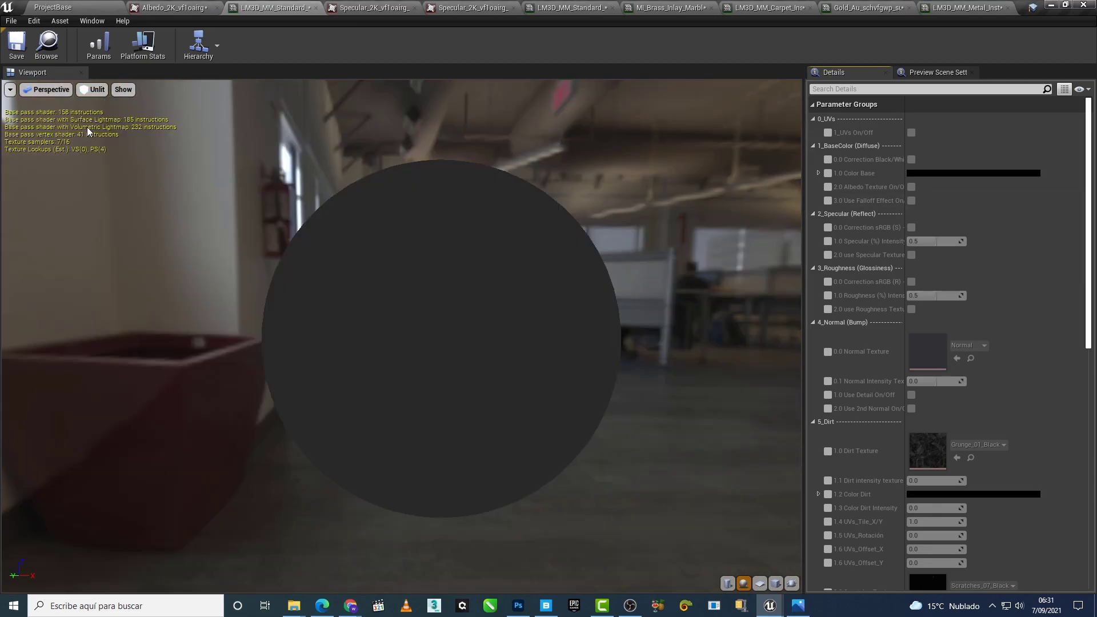
pyautogui.click(828, 255)
pyautogui.click(911, 256)
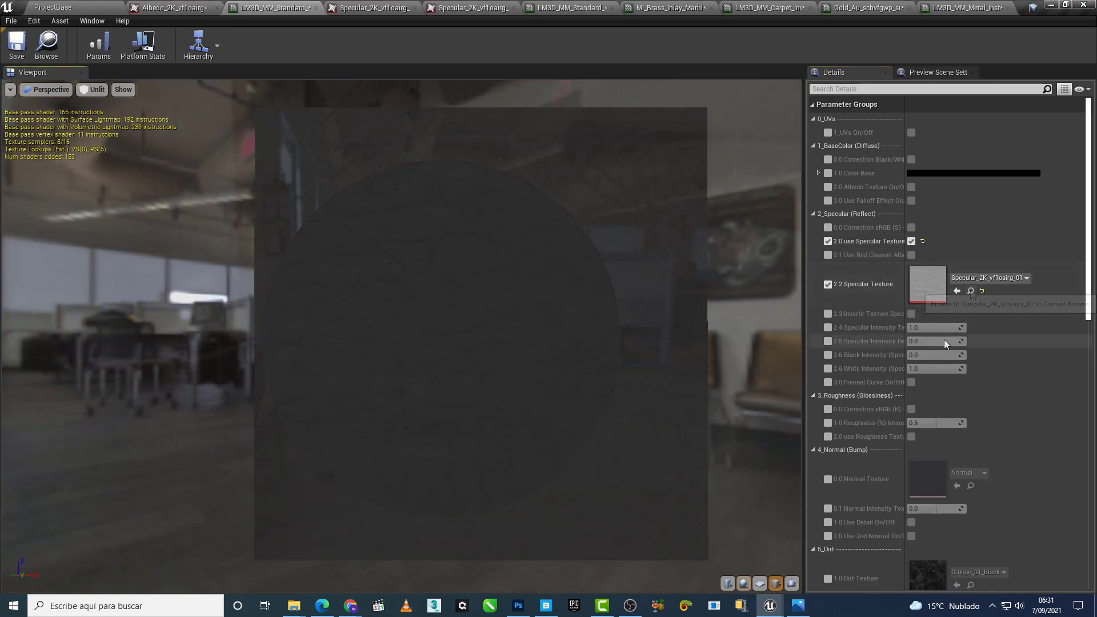
pyautogui.doubleClick(928, 286)
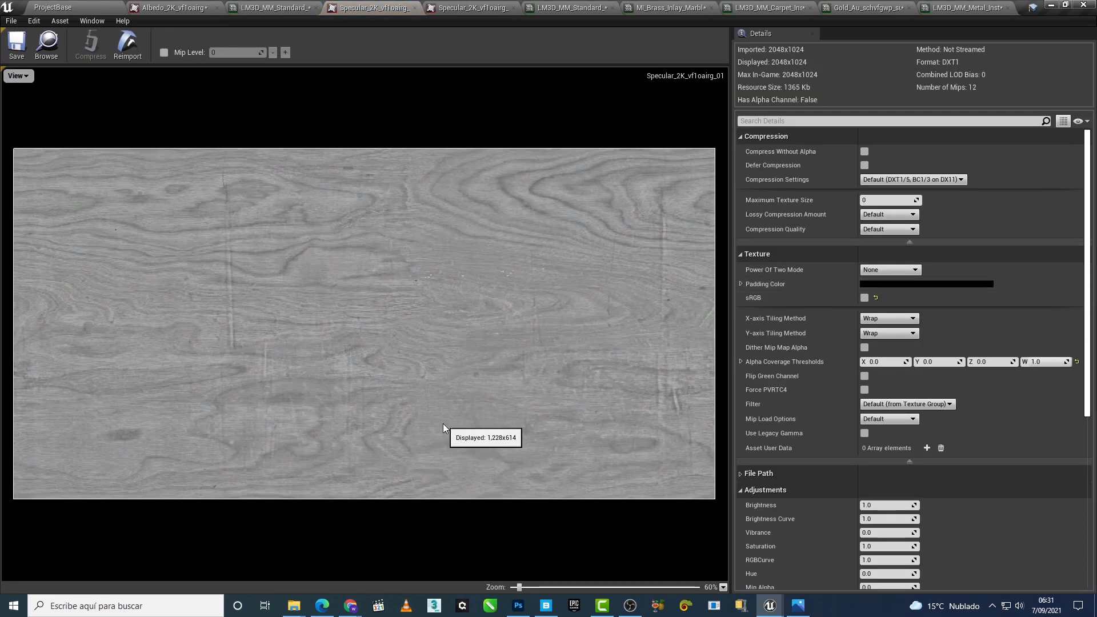
pyautogui.click(275, 8)
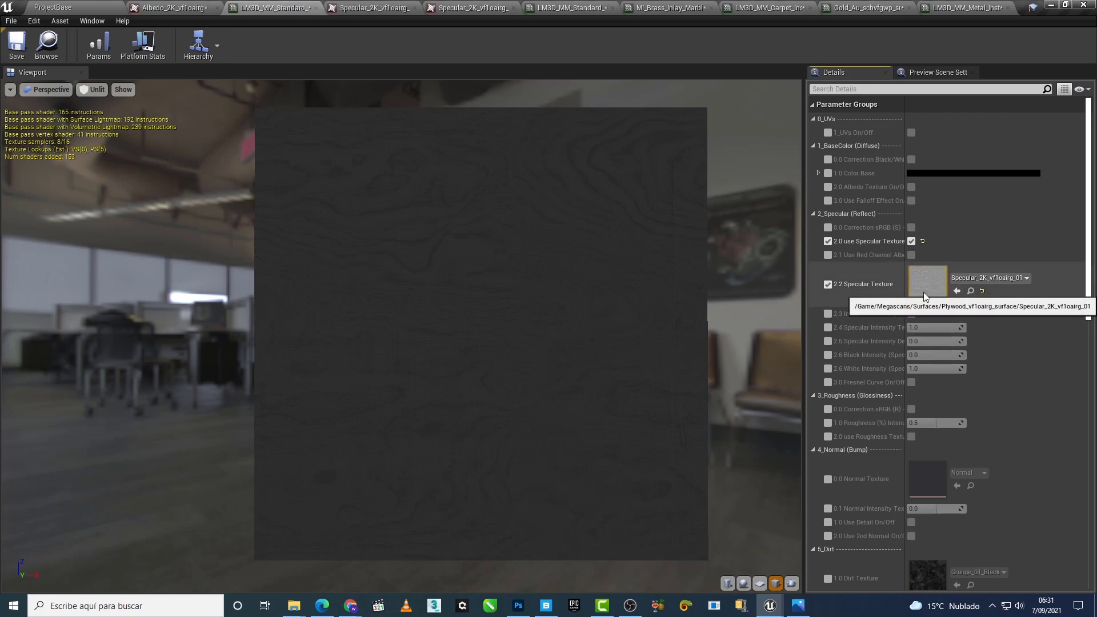
# Step: Assign Specular_2K_vf1oairg_02 as the material instance's specular texture
pyautogui.click(522, 609)
pyautogui.click(249, 63)
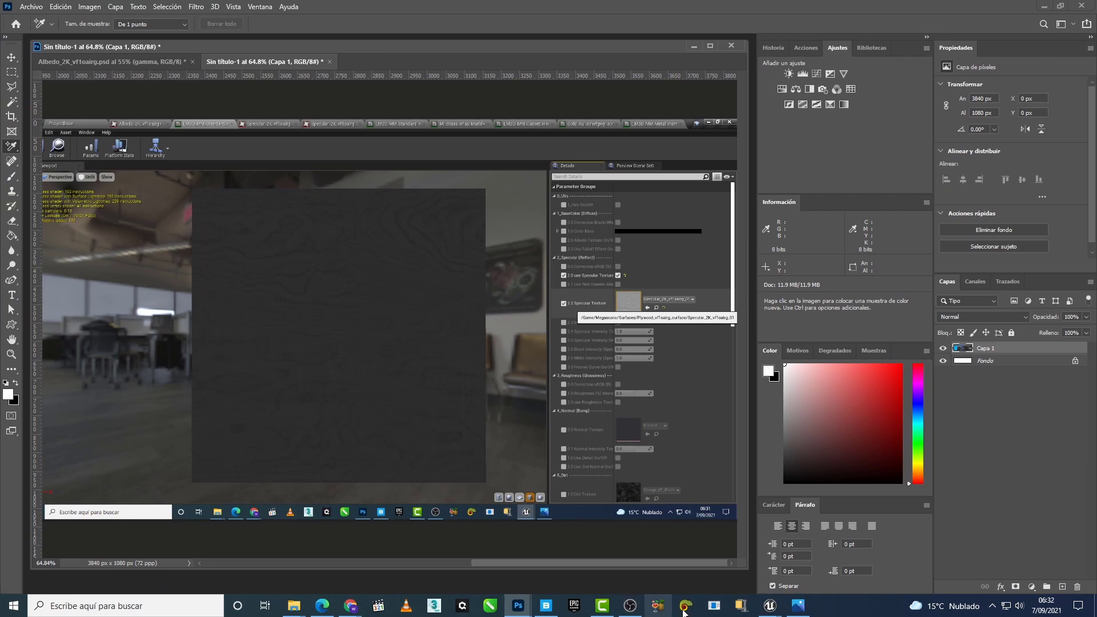
pyautogui.moveTo(769, 605)
pyautogui.click(736, 573)
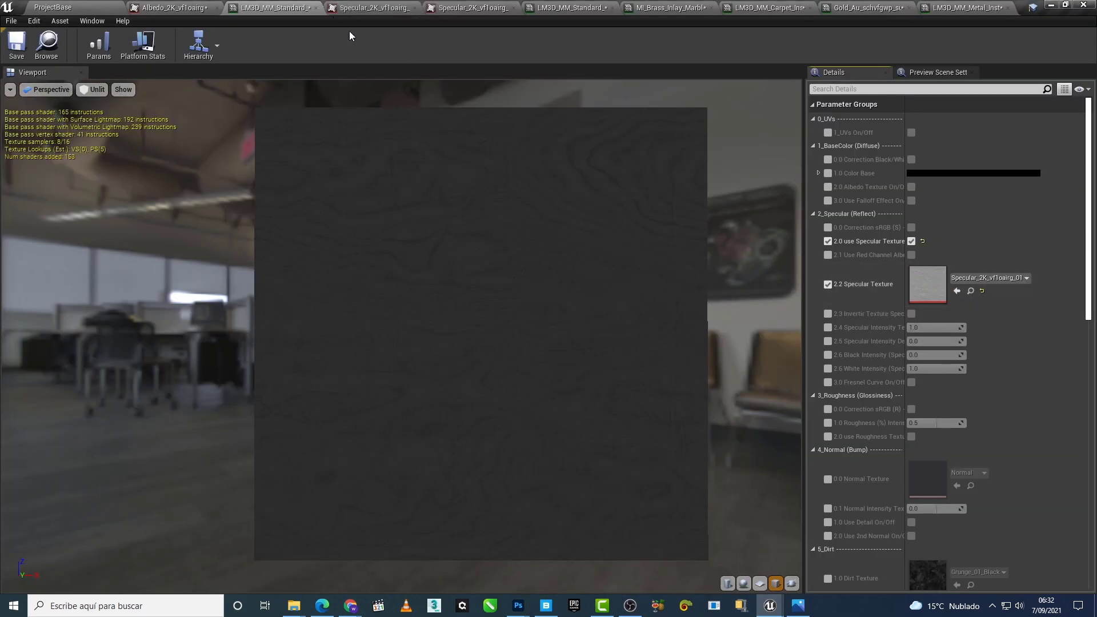
pyautogui.click(969, 292)
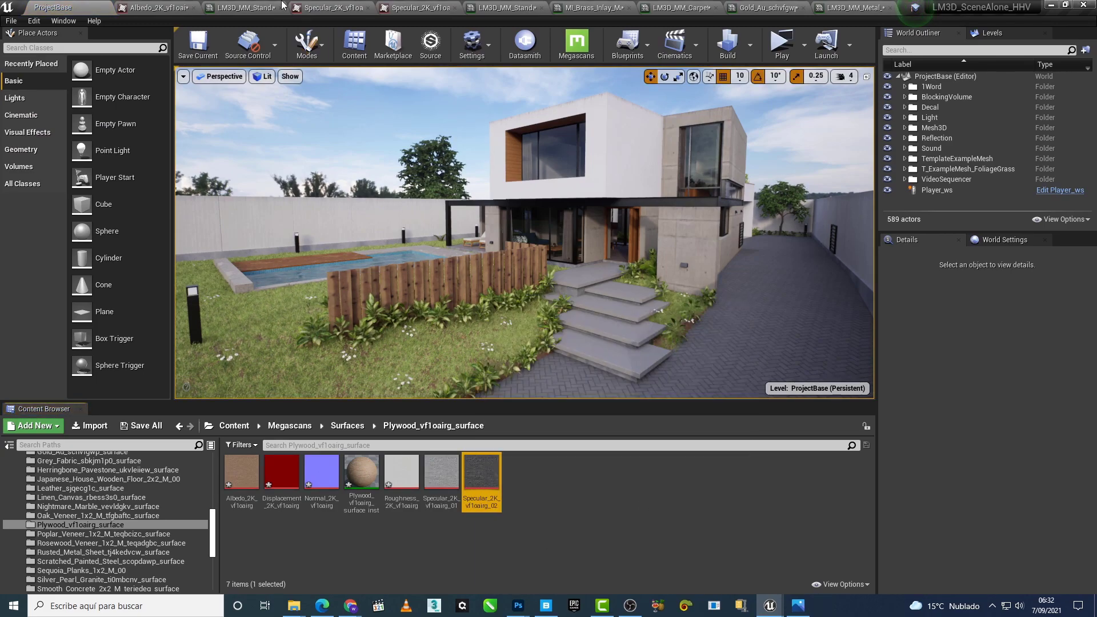
pyautogui.click(245, 7)
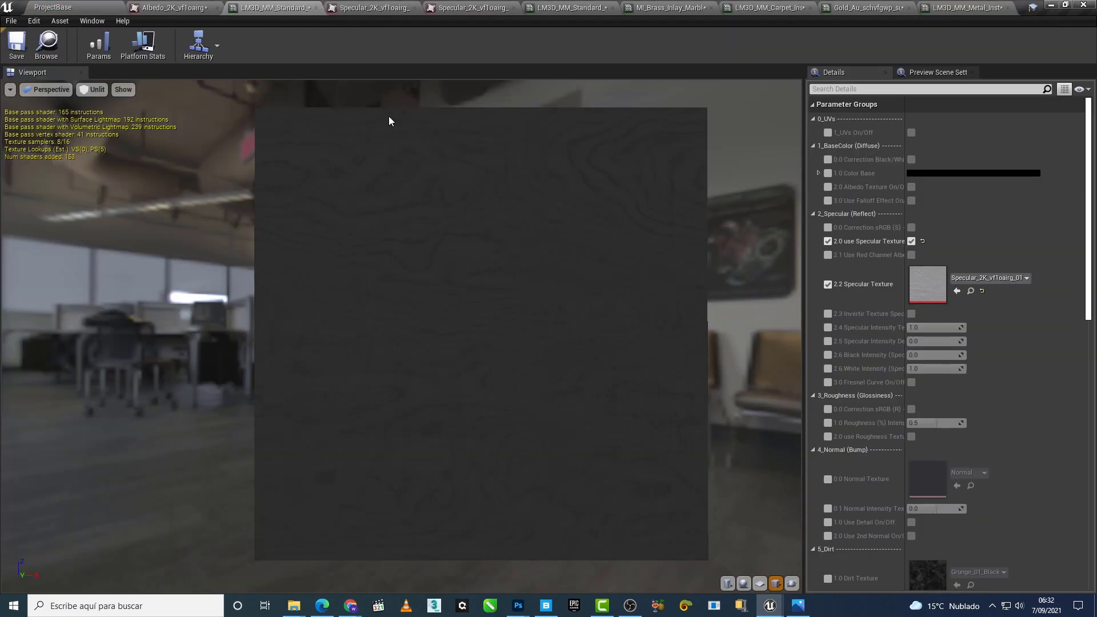
pyautogui.click(957, 291)
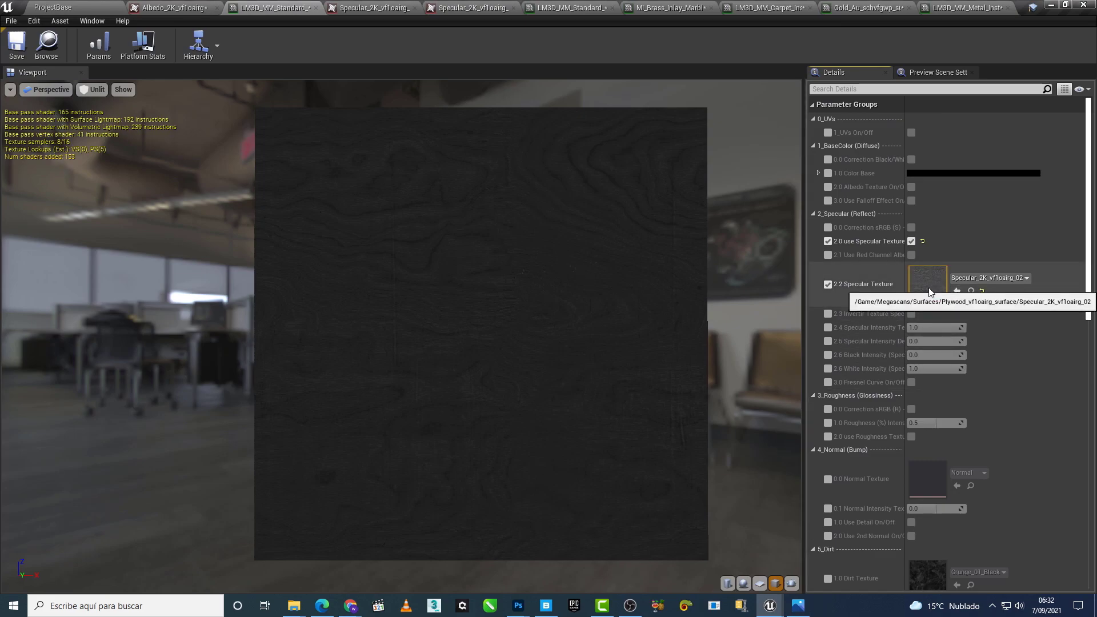
# Step: Flip the Capa 2 screenshot layer on and off against the earlier capture
pyautogui.moveTo(518, 606)
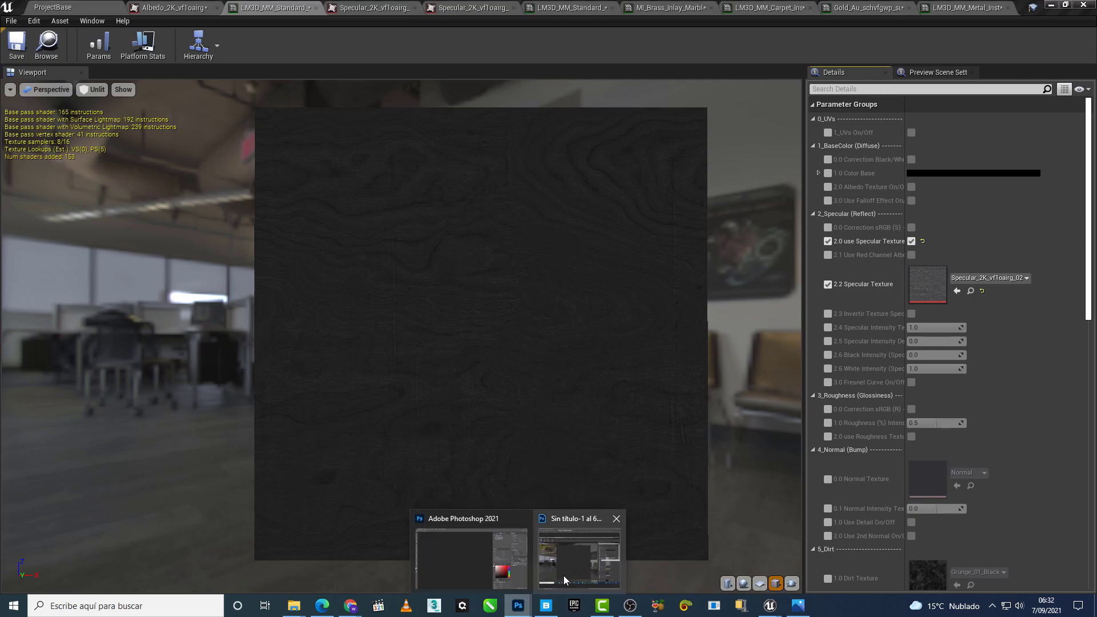
pyautogui.click(564, 575)
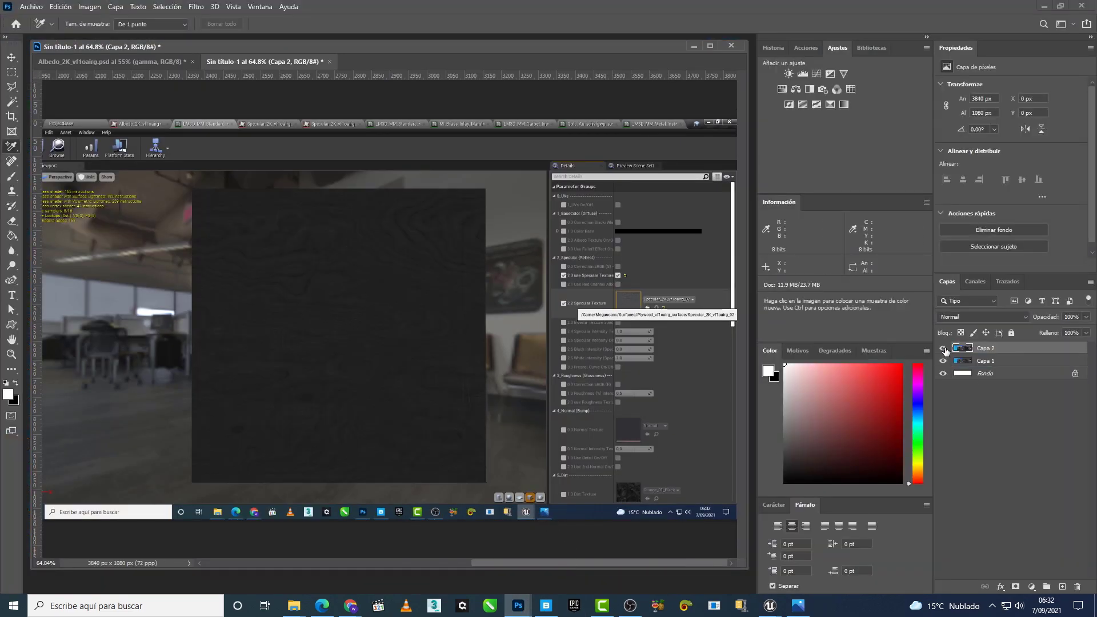
pyautogui.click(944, 349)
pyautogui.click(944, 348)
pyautogui.click(943, 348)
pyautogui.click(943, 348)
pyautogui.click(943, 349)
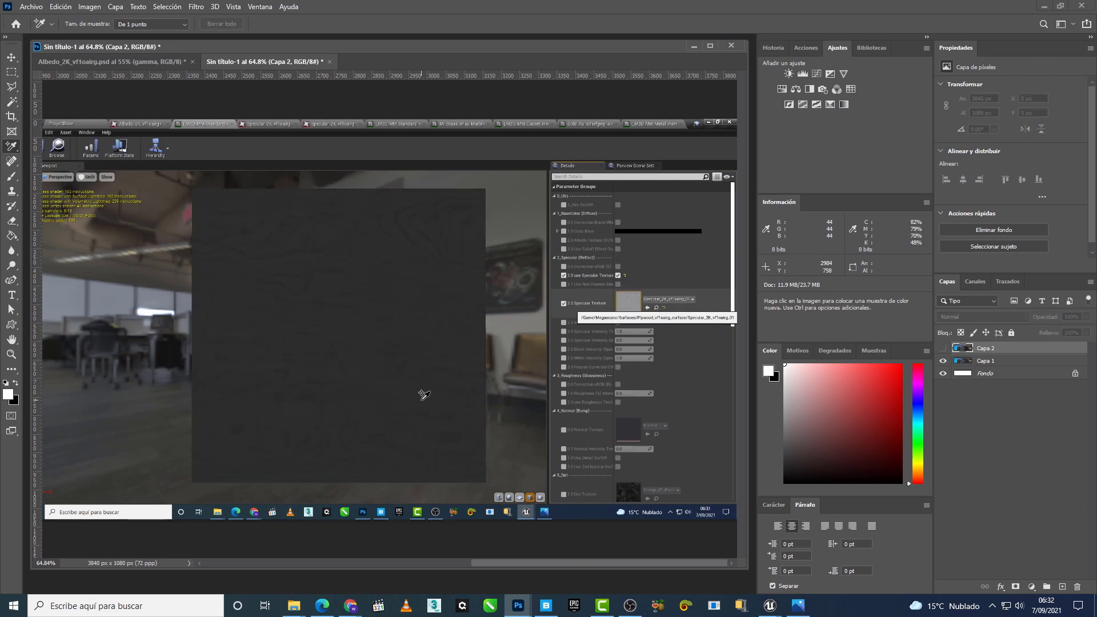
# Step: Toggle the Albedo document's gamma group to compare brightness, then show Capa 2 again
pyautogui.click(108, 62)
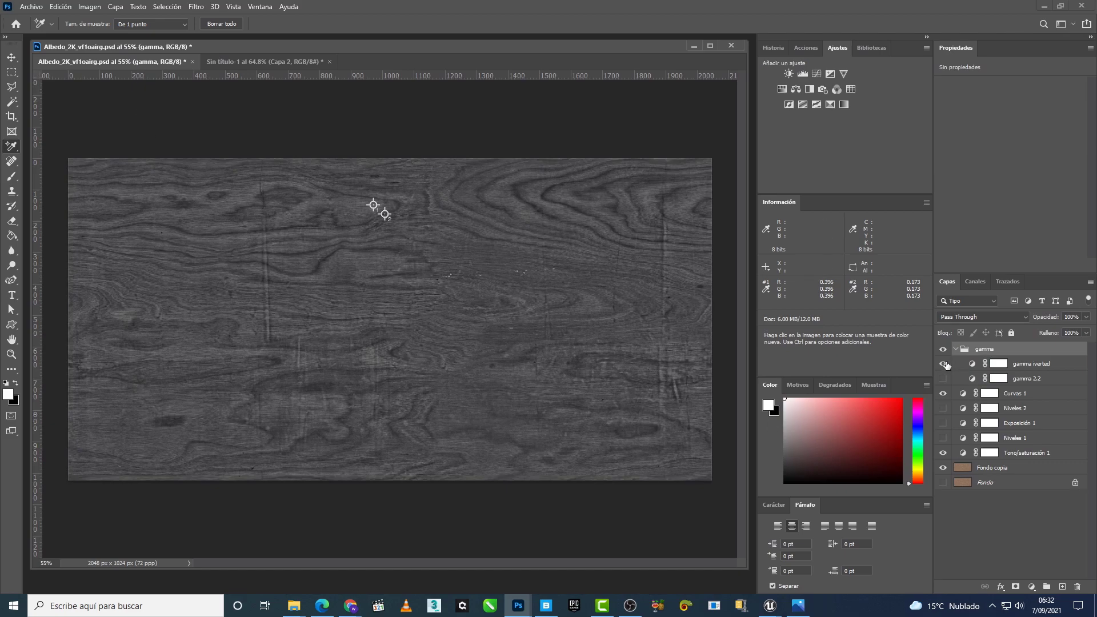
pyautogui.click(943, 349)
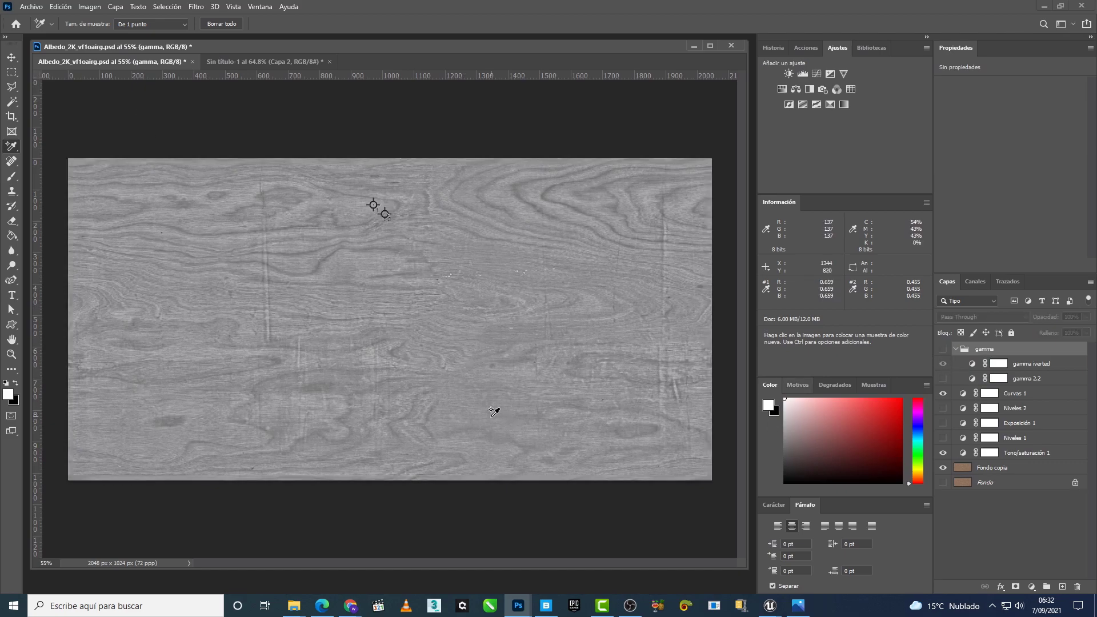
pyautogui.click(240, 62)
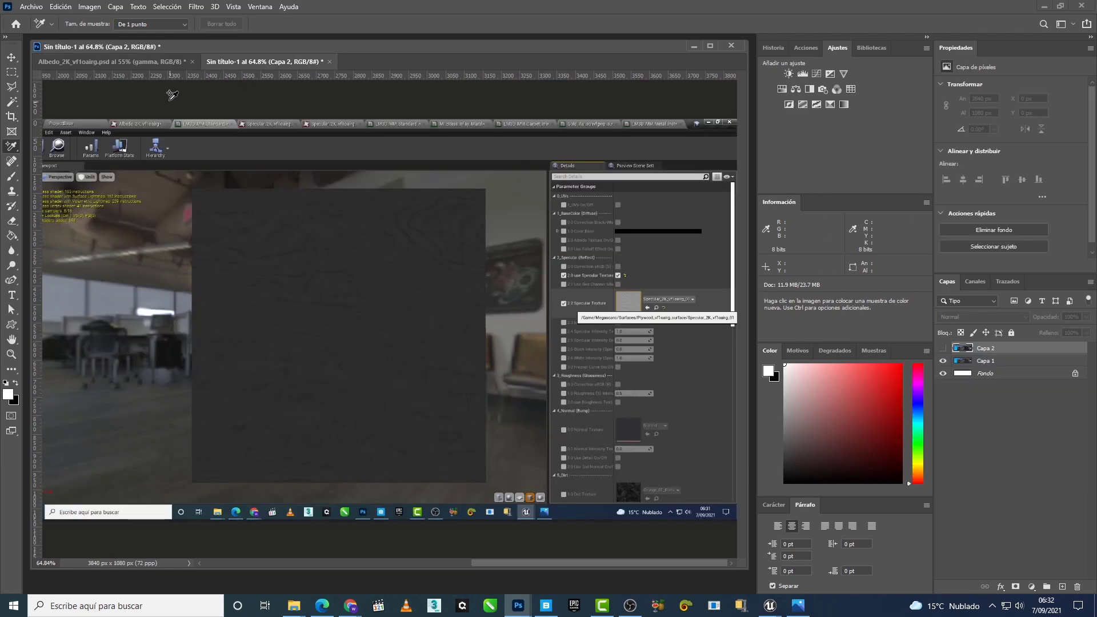
pyautogui.click(163, 61)
pyautogui.click(260, 61)
pyautogui.click(151, 62)
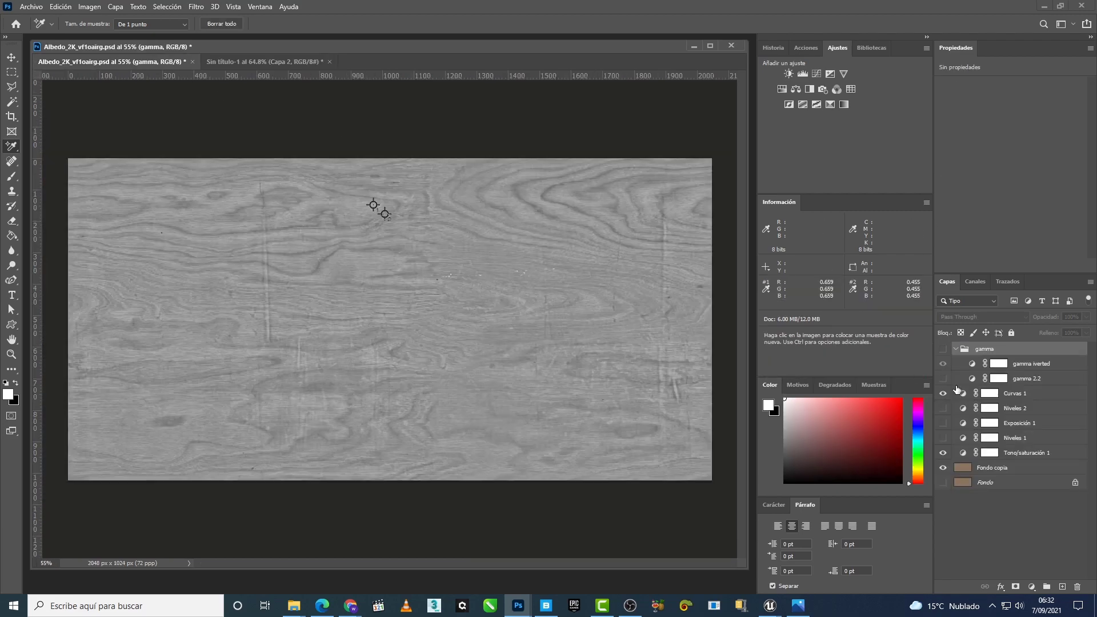
pyautogui.click(943, 349)
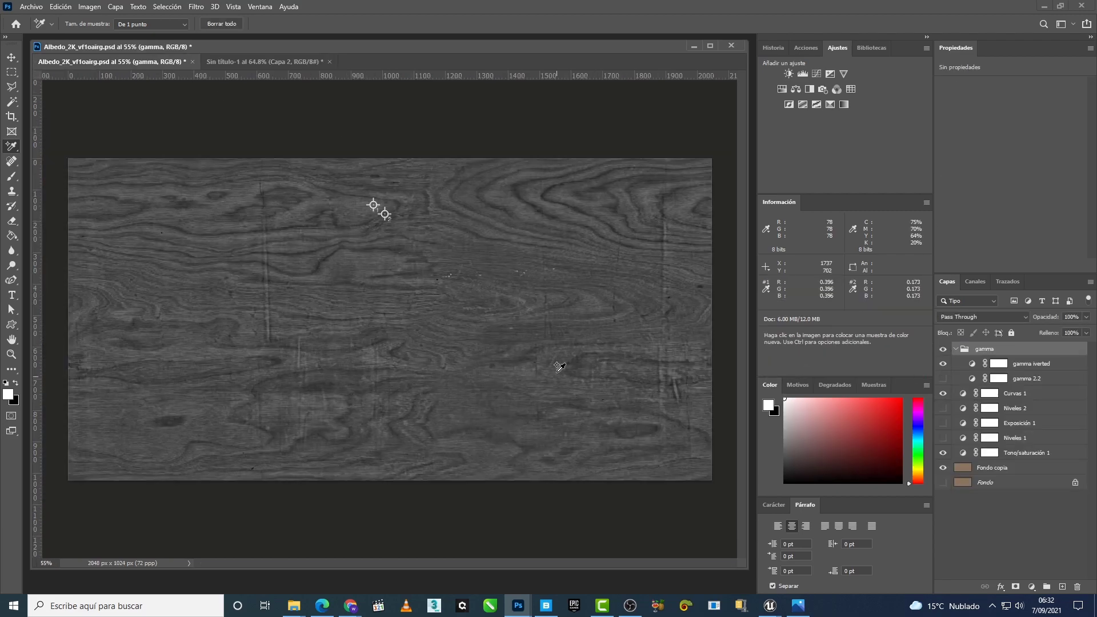
pyautogui.click(280, 62)
pyautogui.click(943, 348)
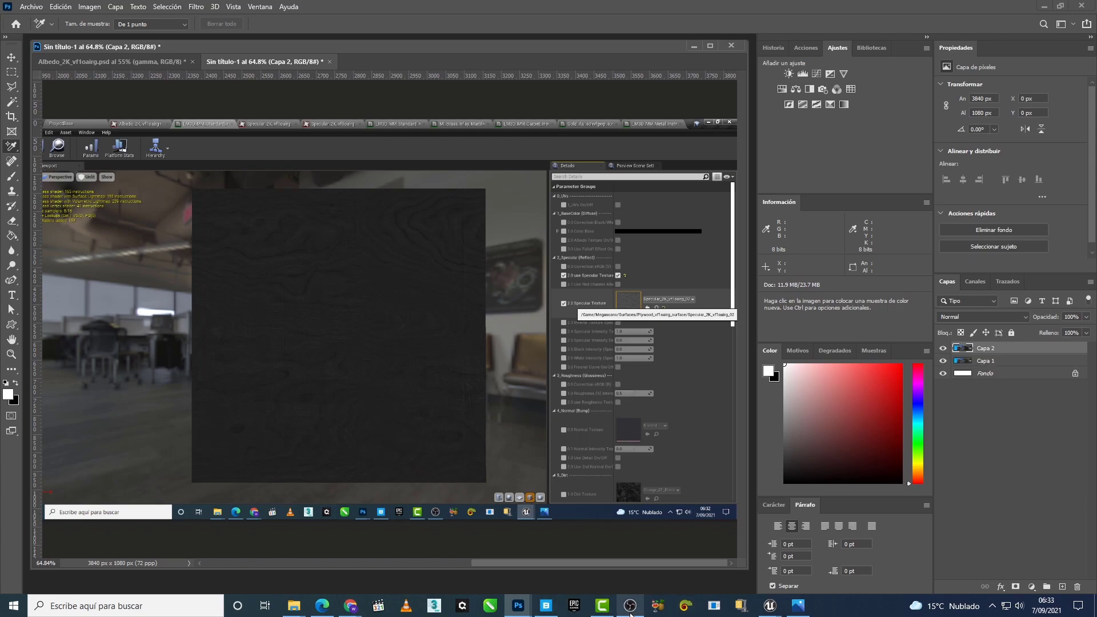
# Step: Reassign Specular_2K_vf1oairg_01 as the material instance's specular texture
pyautogui.moveTo(780, 612)
pyautogui.click(697, 572)
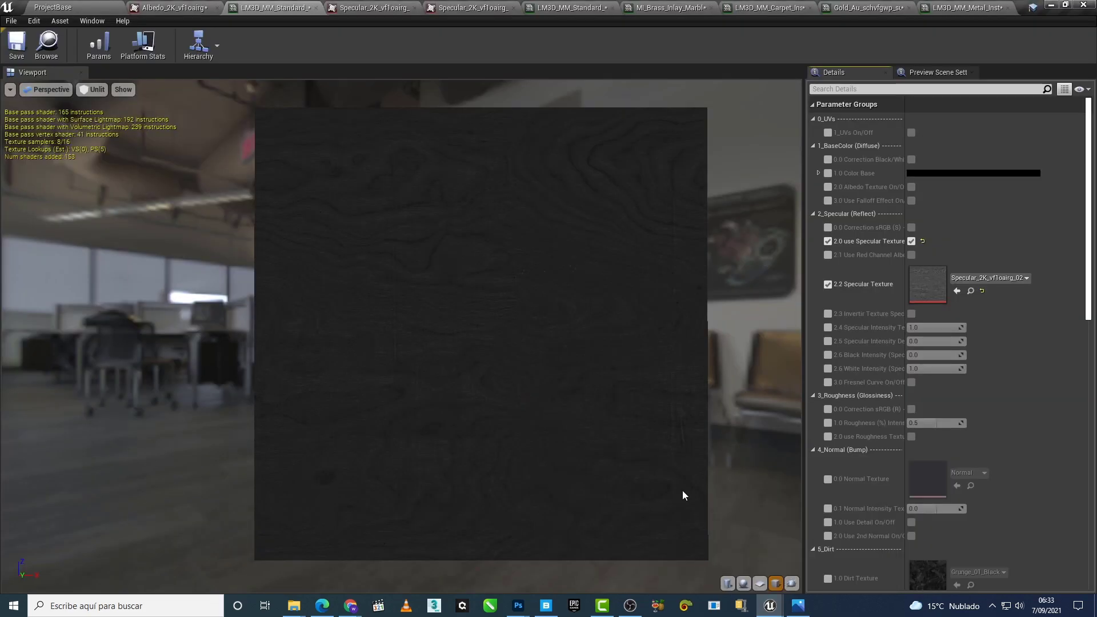
pyautogui.click(970, 290)
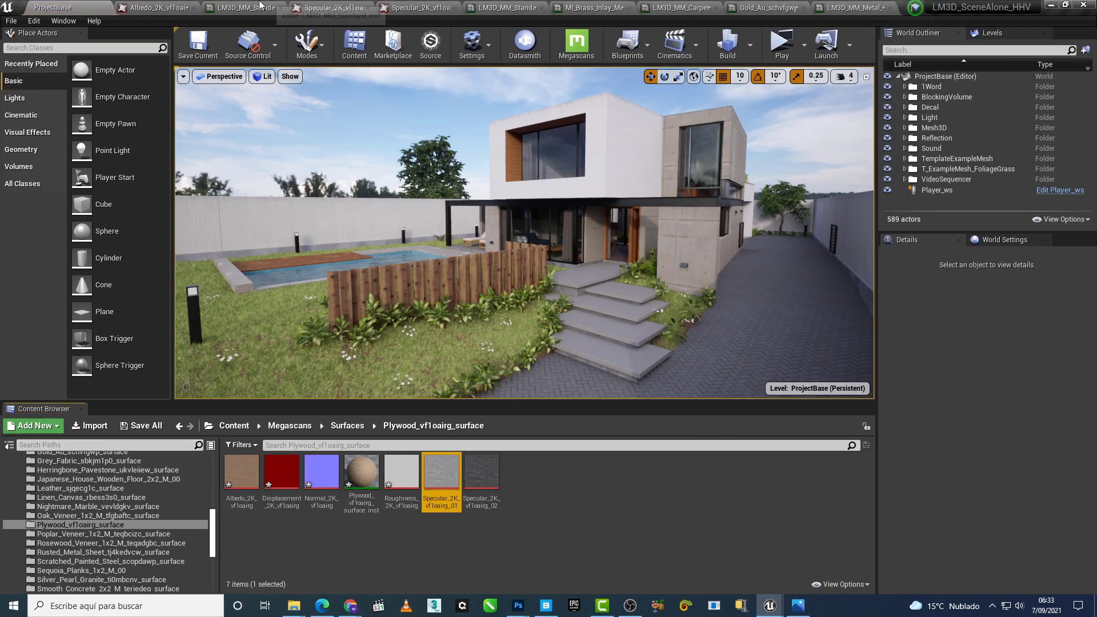
pyautogui.click(242, 6)
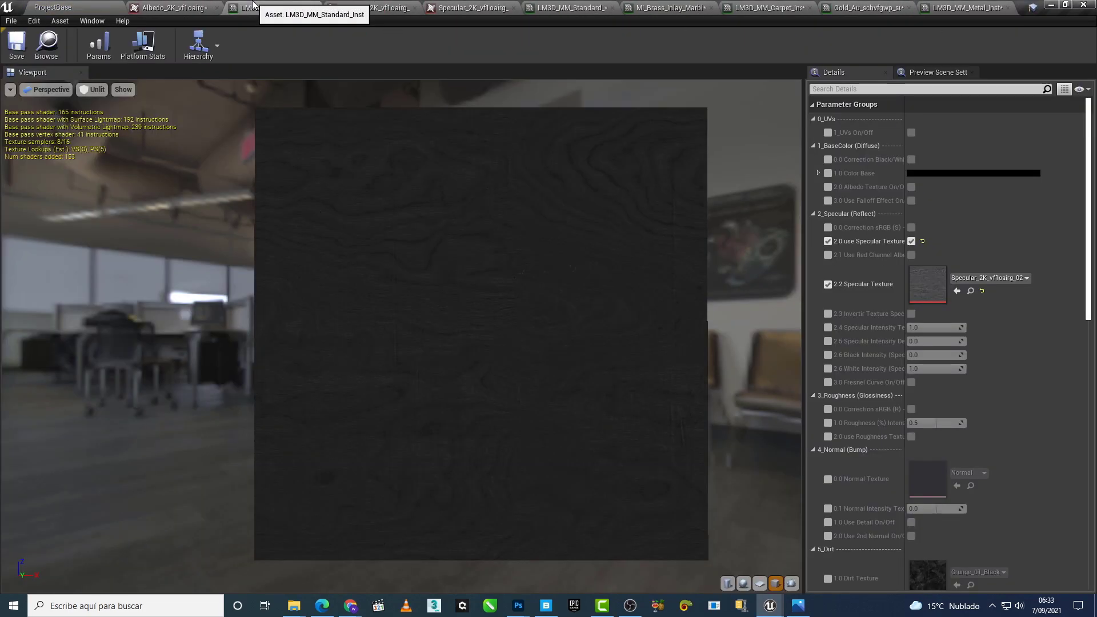
pyautogui.click(956, 291)
# Step: Open Specular_2K_vf1oairg_01 in a floating texture window and enable its sRGB setting
pyautogui.doubleClick(937, 287)
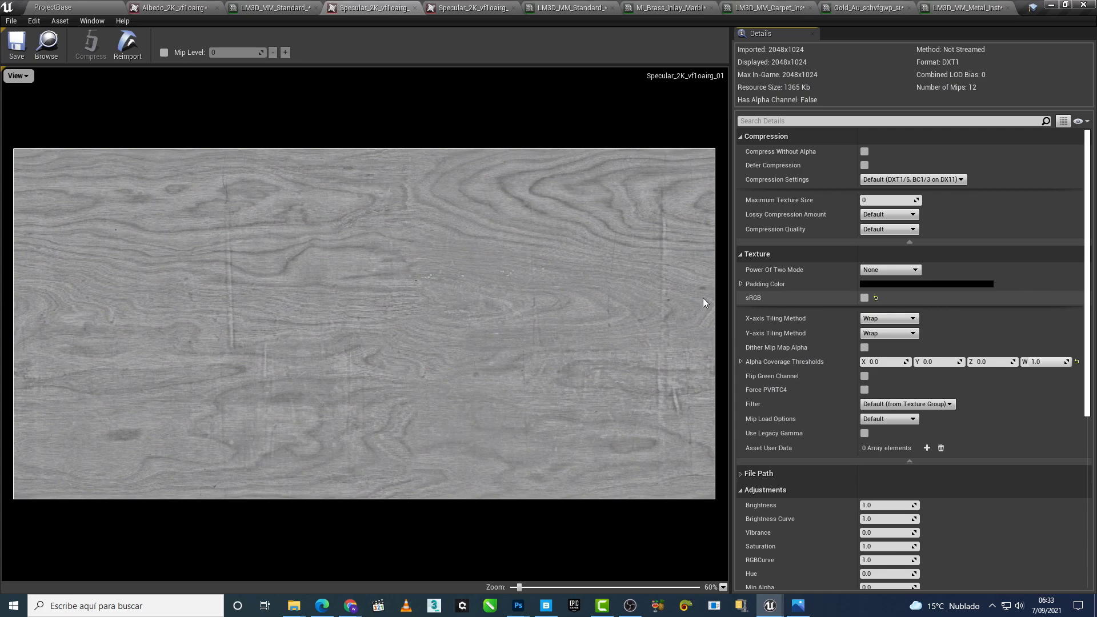
pyautogui.moveTo(357, 7)
pyautogui.mouseDown()
pyautogui.moveTo(178, 156)
pyautogui.moveTo(103, 167)
pyautogui.mouseUp()
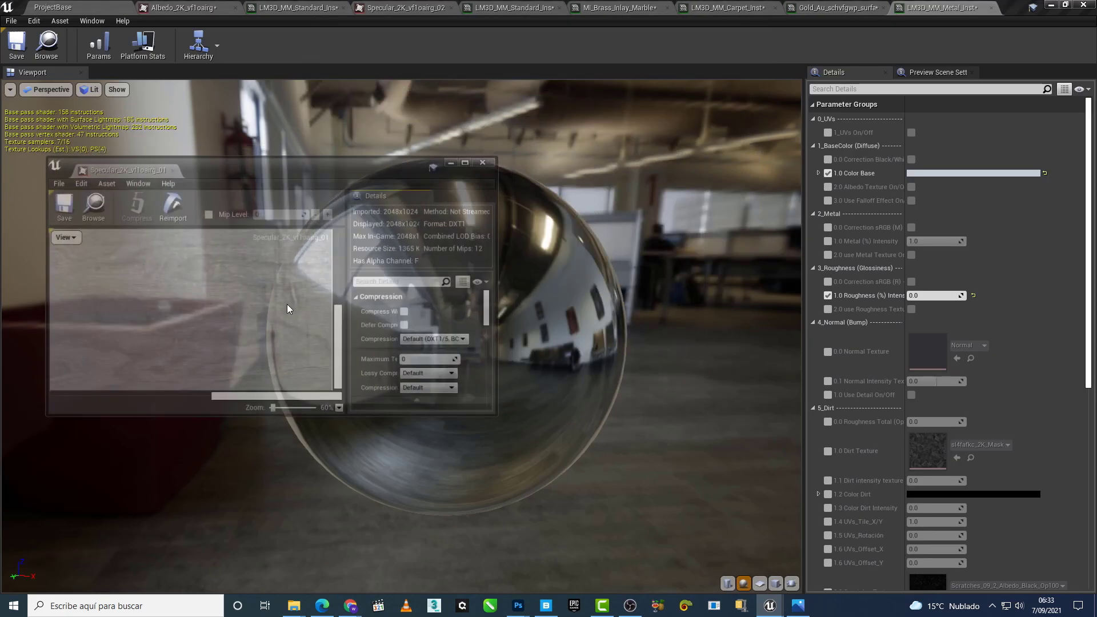
pyautogui.moveTo(502, 400); pyautogui.dragTo(615, 566)
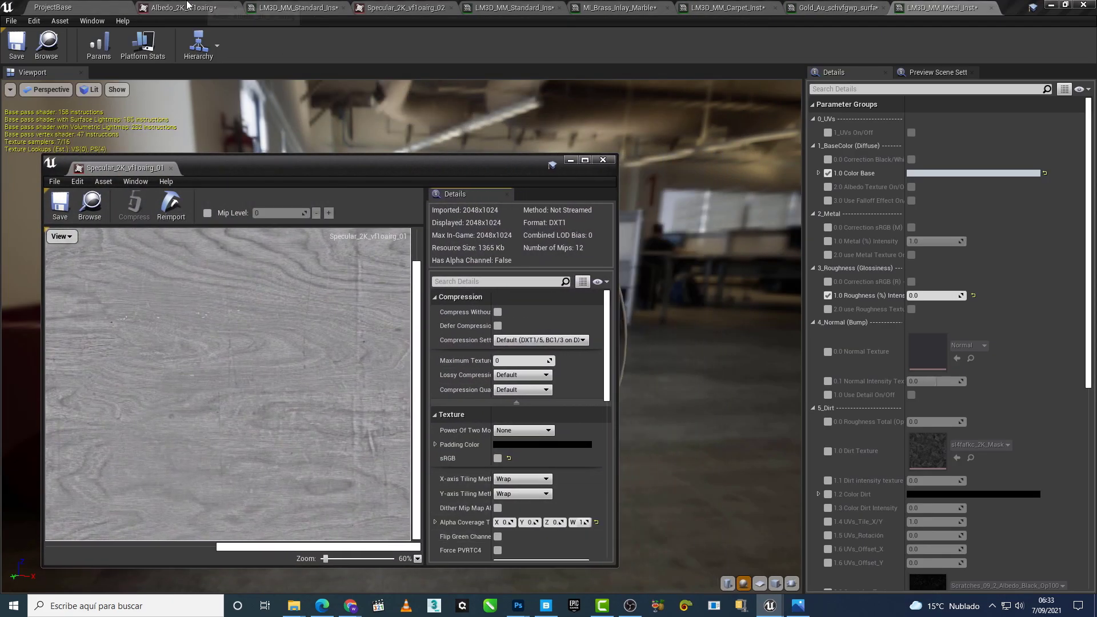
pyautogui.click(285, 8)
pyautogui.moveTo(416, 164)
pyautogui.mouseDown()
pyautogui.moveTo(375, 207)
pyautogui.moveTo(445, 218)
pyautogui.mouseUp()
pyautogui.moveTo(590, 291); pyautogui.dragTo(442, 289)
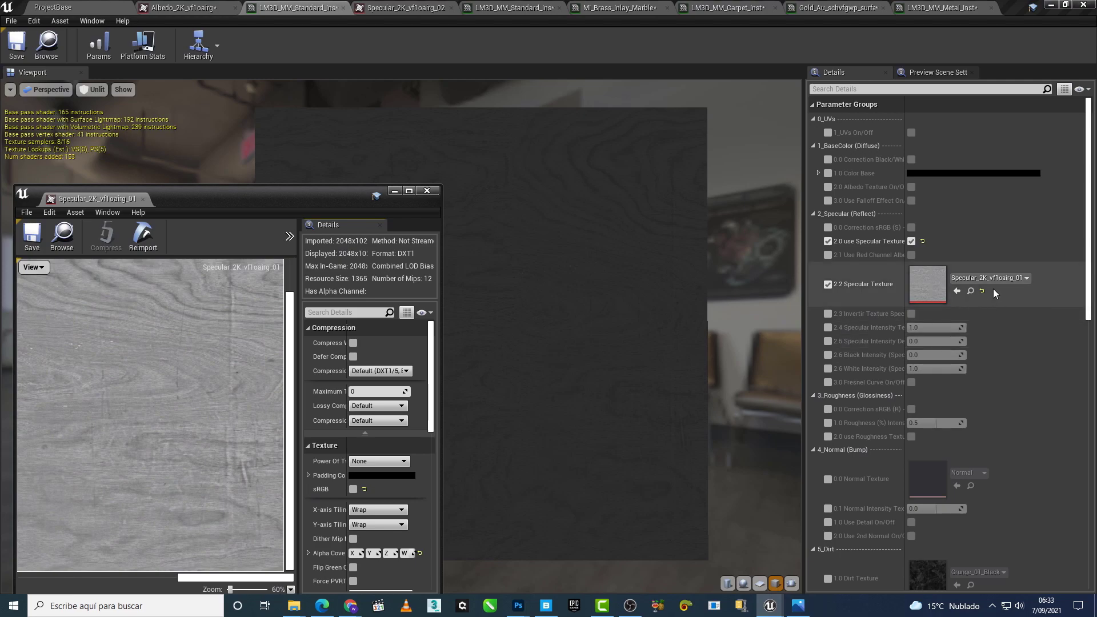
pyautogui.click(365, 489)
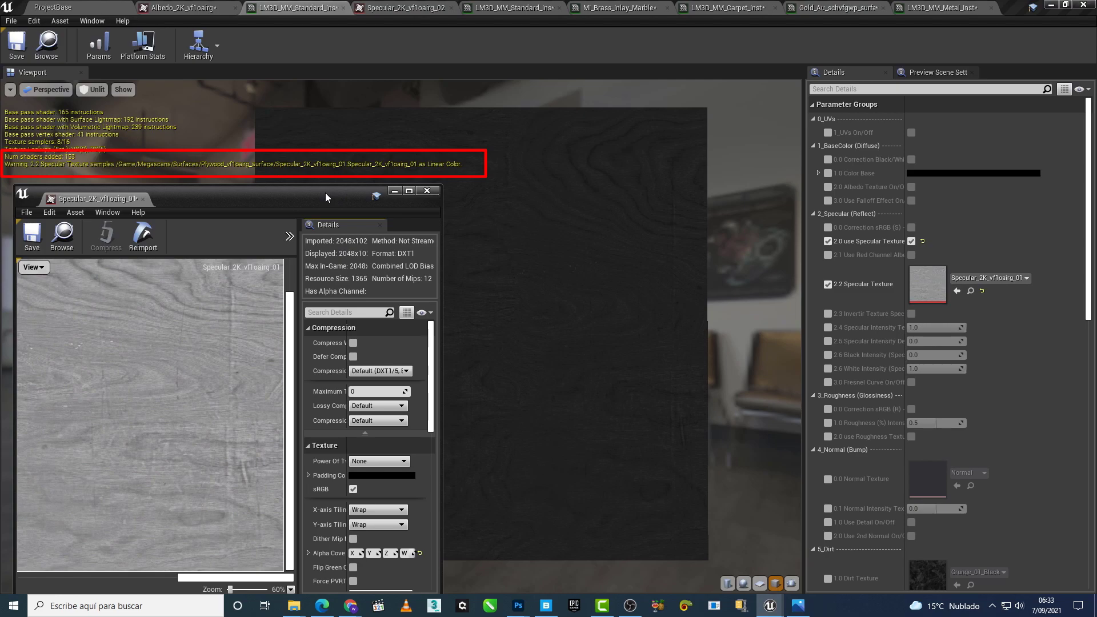
pyautogui.moveTo(325, 197); pyautogui.dragTo(282, 196)
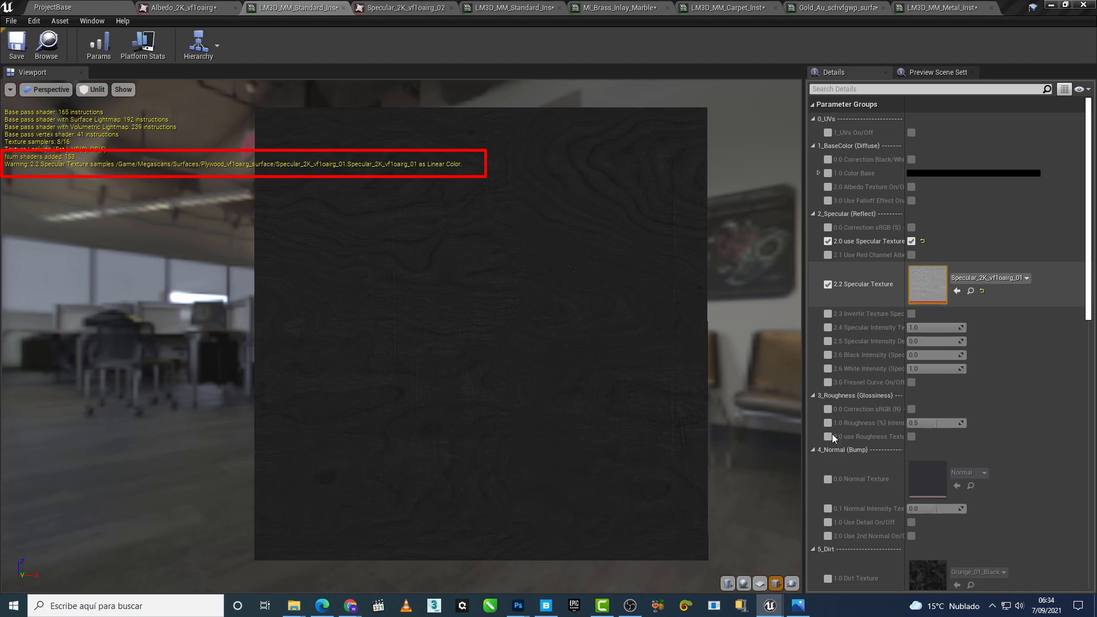
pyautogui.moveTo(518, 606)
pyautogui.click(468, 563)
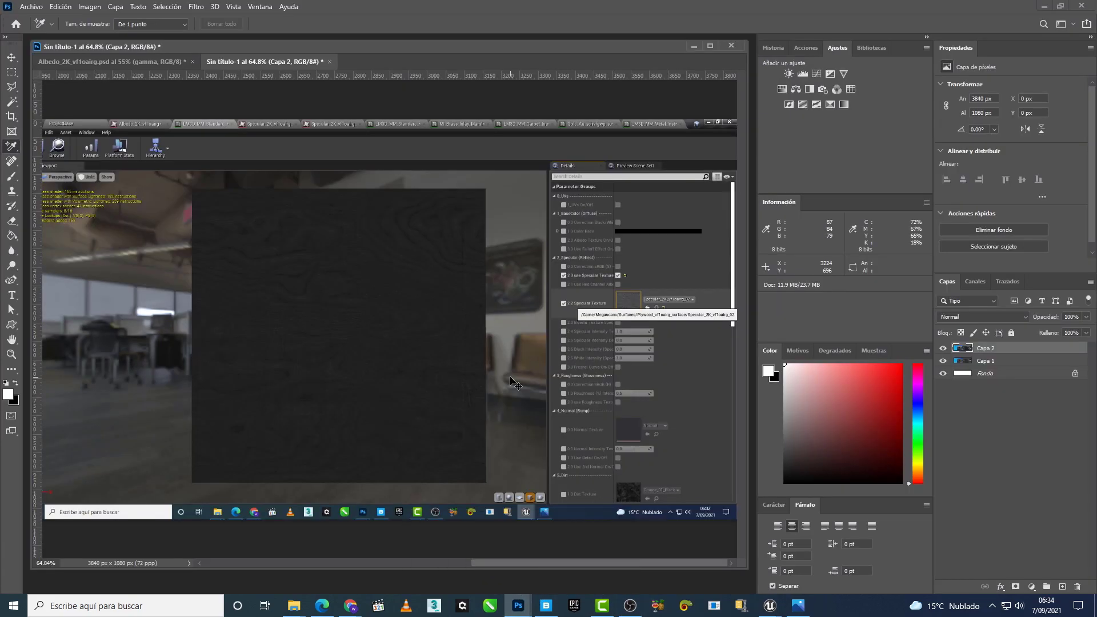
# Step: Paste the screenshot as Capa 3, then turn texture sRGB back off and re-dock the editor
pyautogui.hotkey('ctrl', 'v')
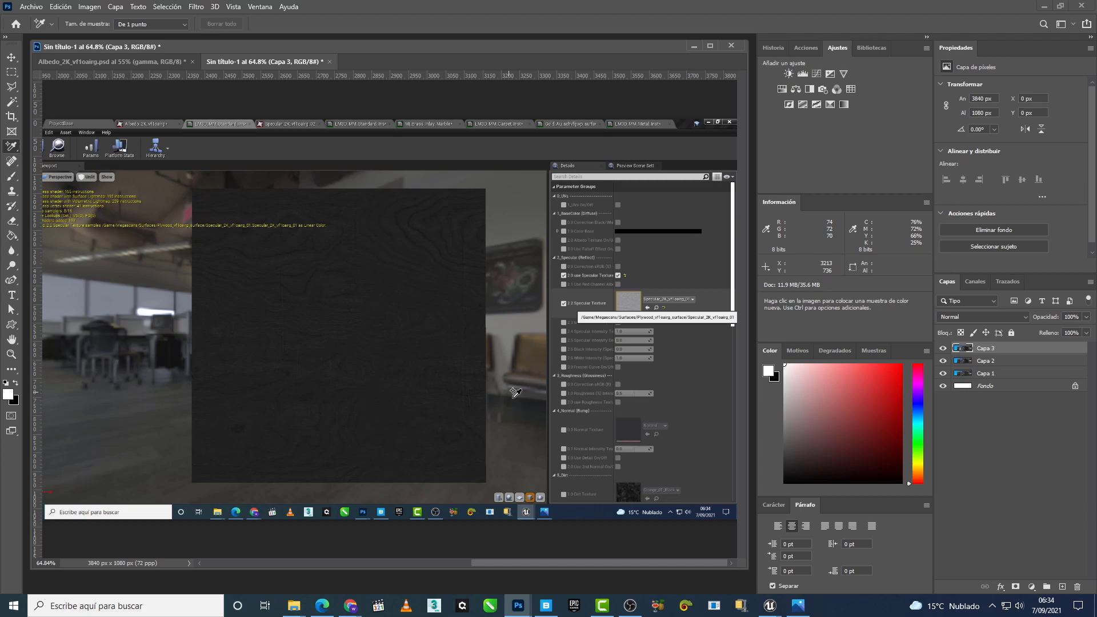
pyautogui.hotkey('alt', 'Tab')
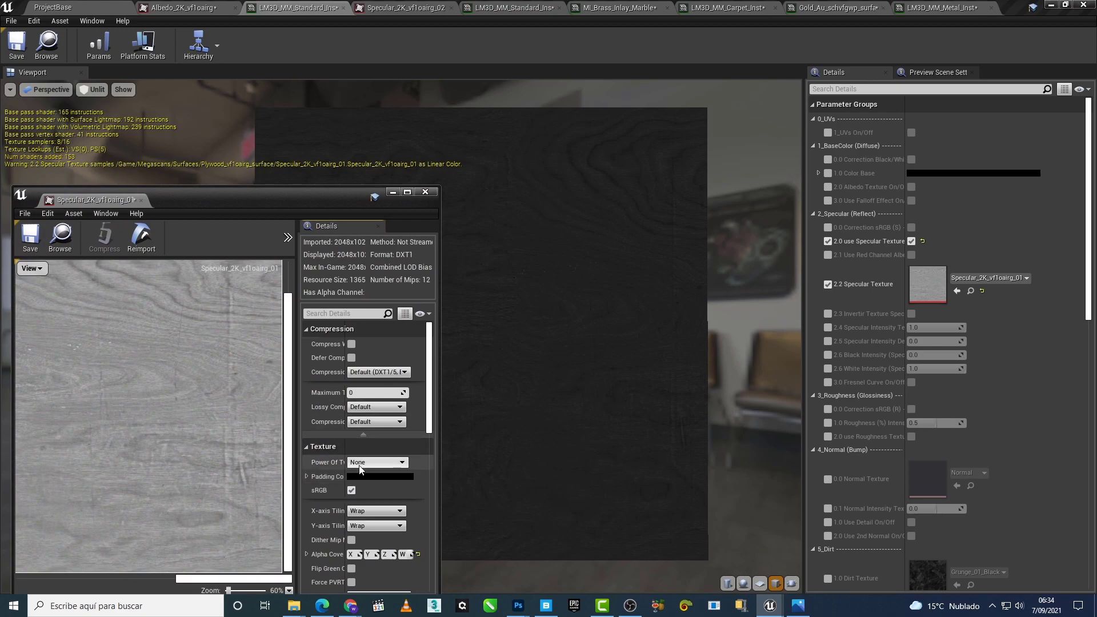
pyautogui.click(351, 490)
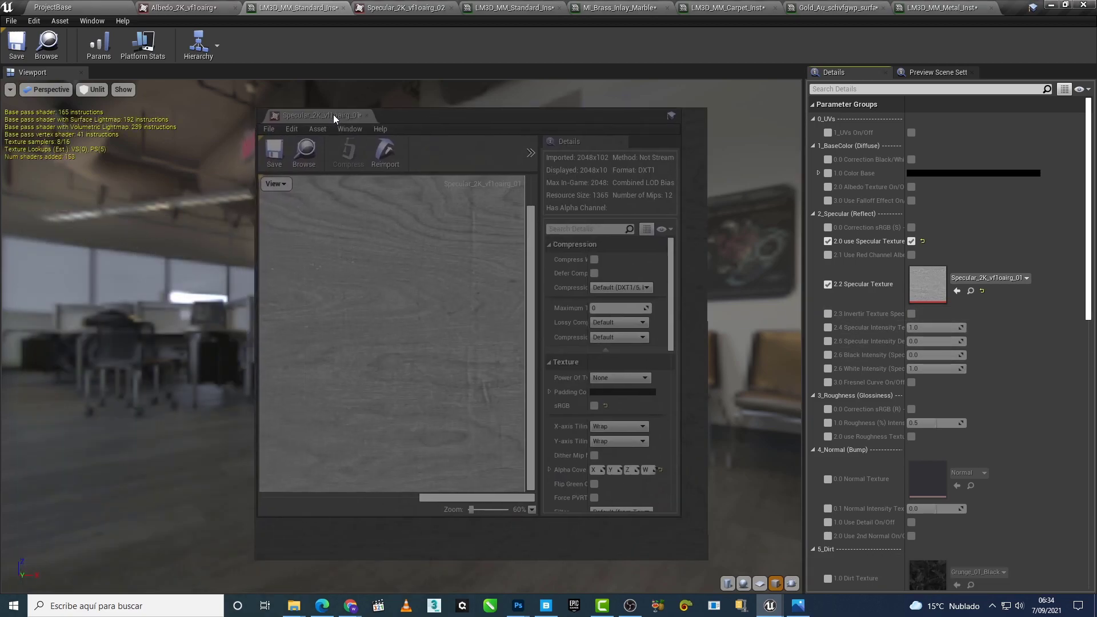
pyautogui.moveTo(107, 200); pyautogui.dragTo(337, 10)
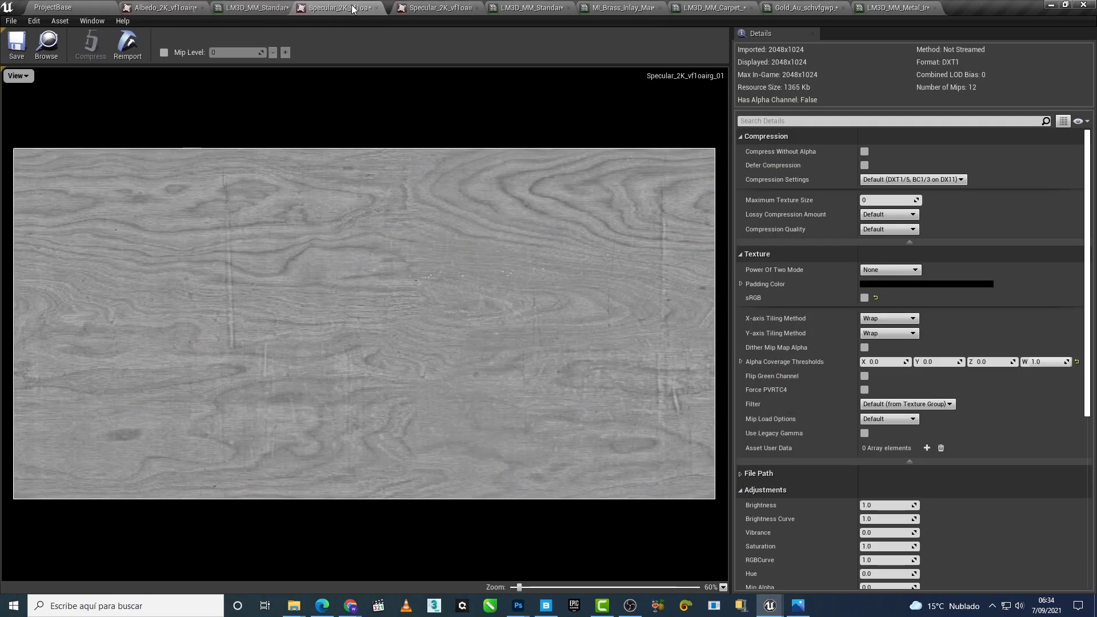
# Step: Compare the Specular_2K_vf1oairg _01 and _02 texture tabs and reopen the assigned specular texture
pyautogui.click(284, 8)
pyautogui.click(371, 8)
pyautogui.click(434, 7)
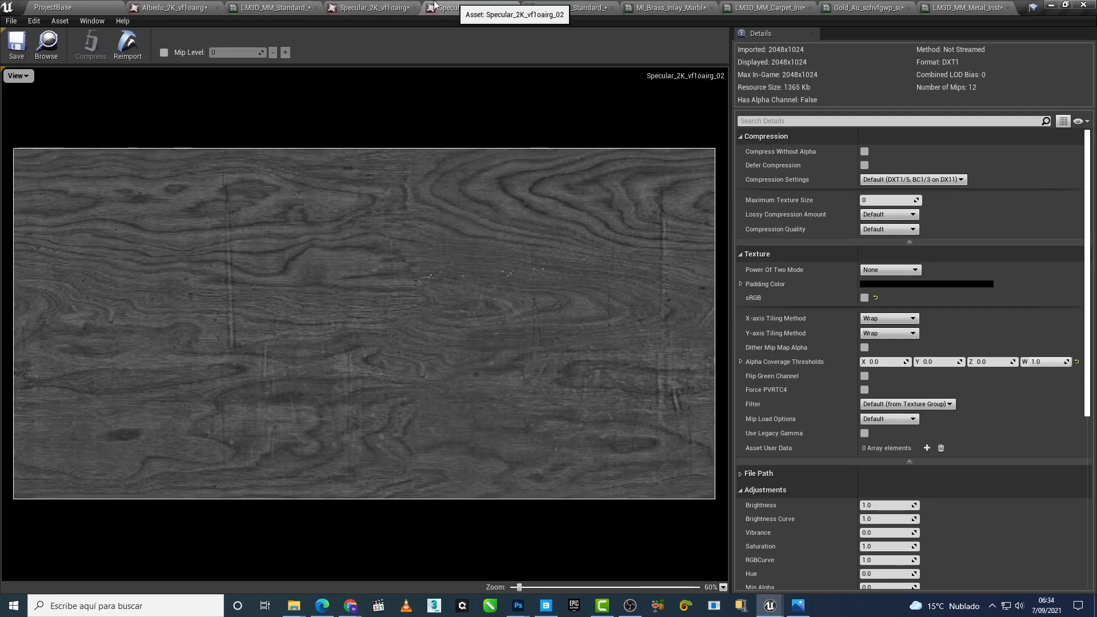
pyautogui.click(372, 8)
pyautogui.click(275, 8)
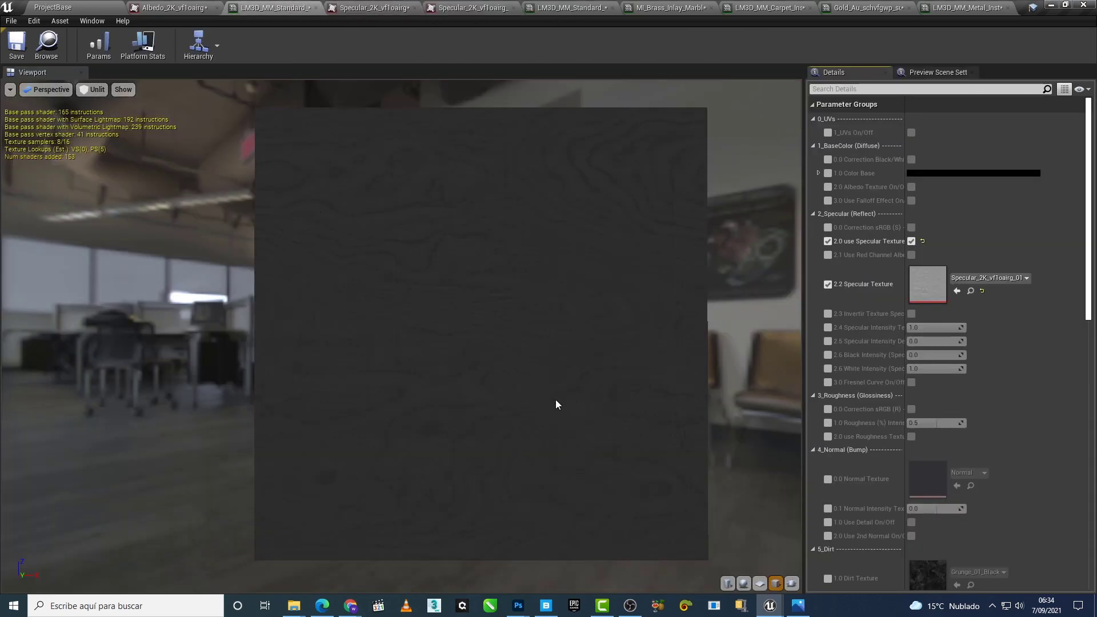
pyautogui.doubleClick(933, 293)
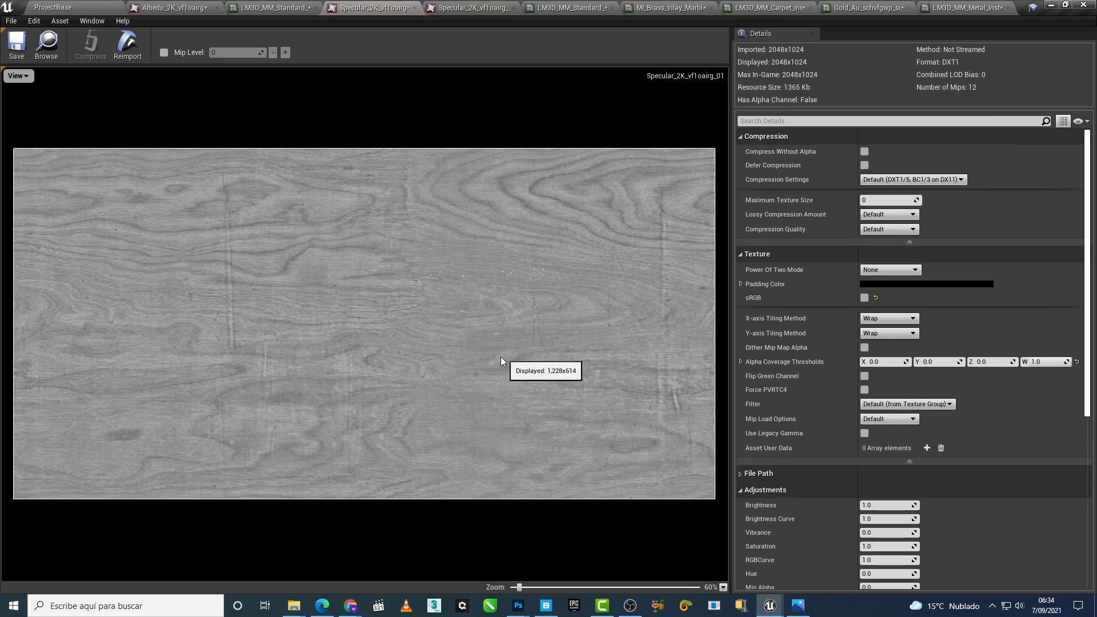
# Step: Hide the gamma iverted layer in the Albedo wood document to brighten it
pyautogui.click(513, 610)
pyautogui.click(450, 571)
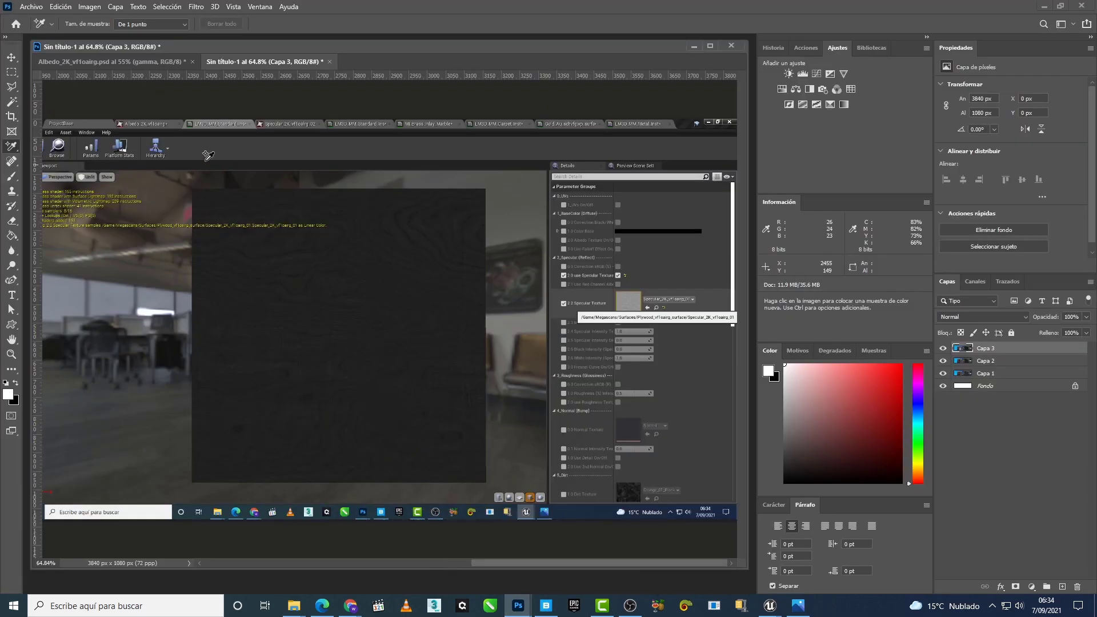
pyautogui.click(125, 62)
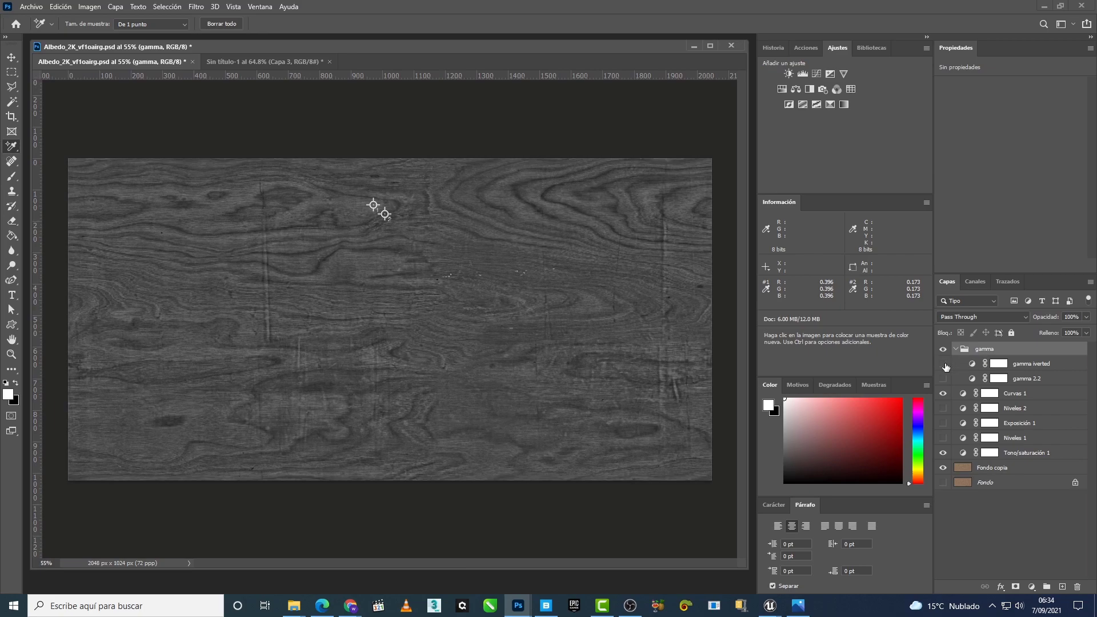
pyautogui.click(943, 364)
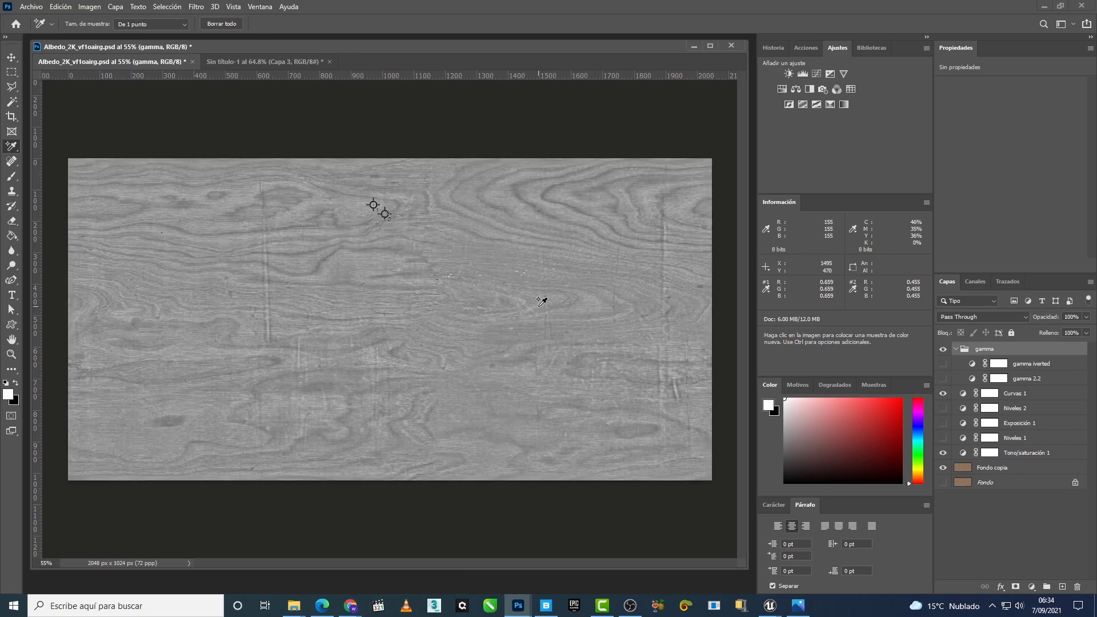
# Step: Enable the 0.0 Correction sRGB override and value under 2_Specular in the material instance
pyautogui.moveTo(770, 606)
pyautogui.click(822, 554)
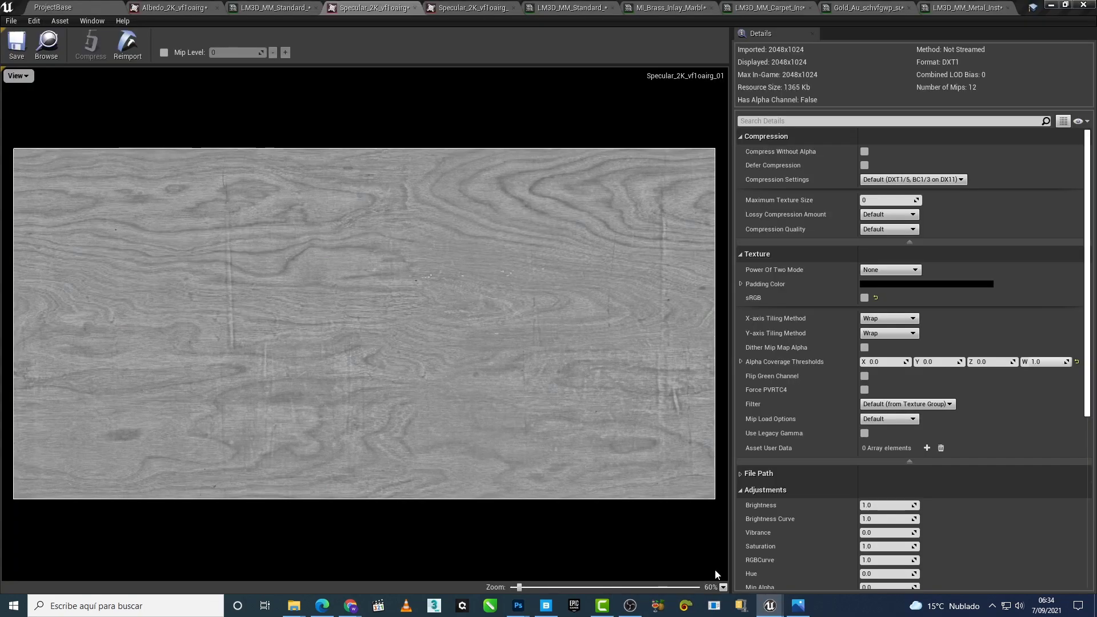
pyautogui.click(247, 6)
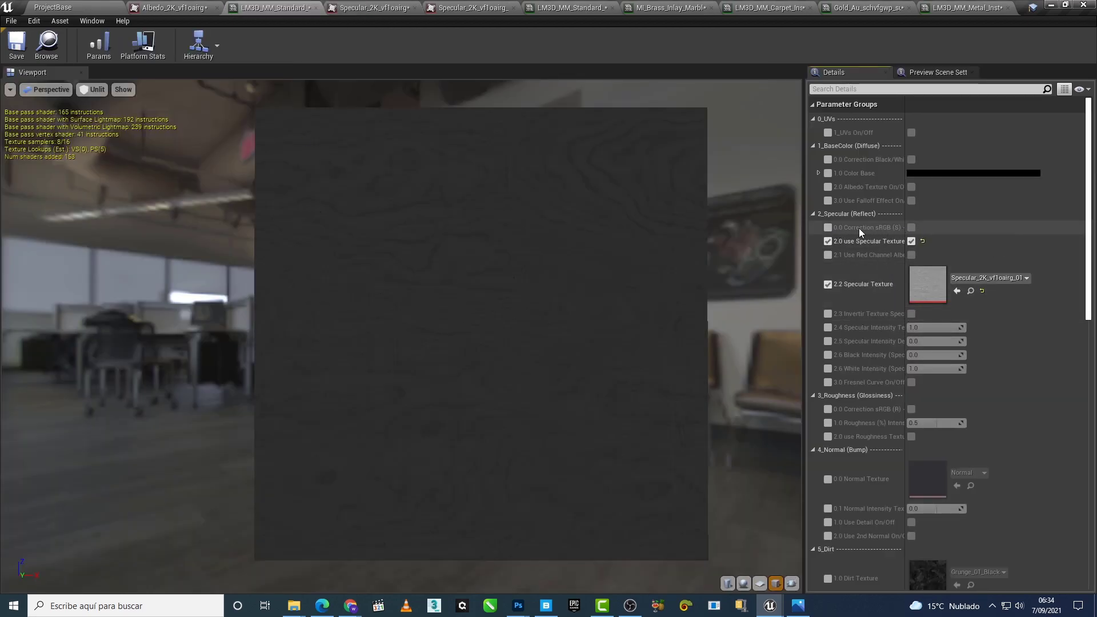
pyautogui.click(827, 228)
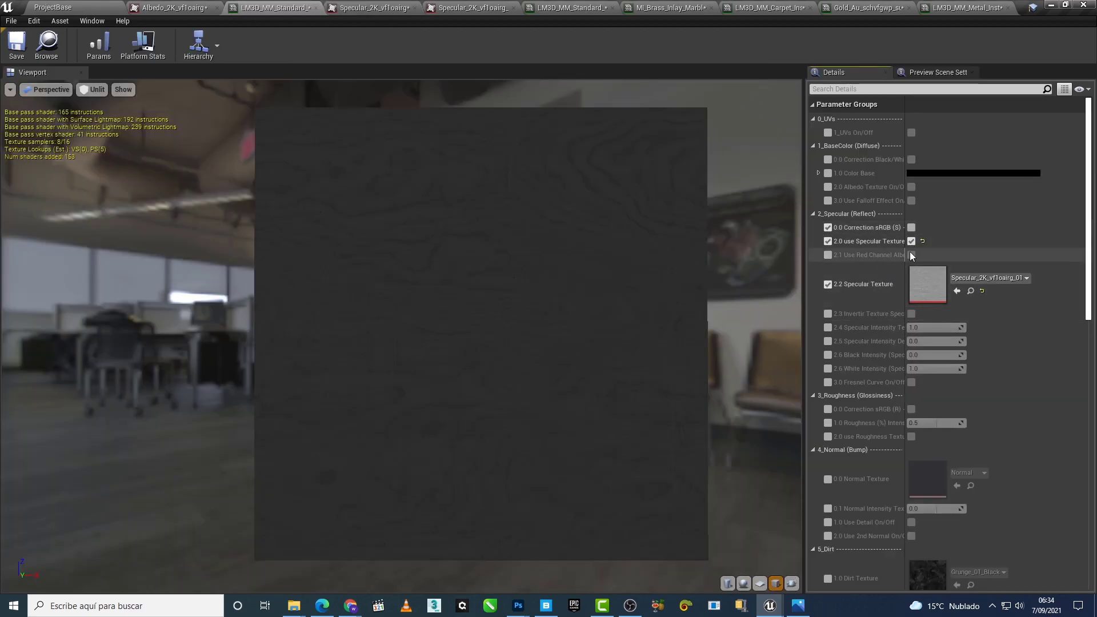
pyautogui.click(912, 227)
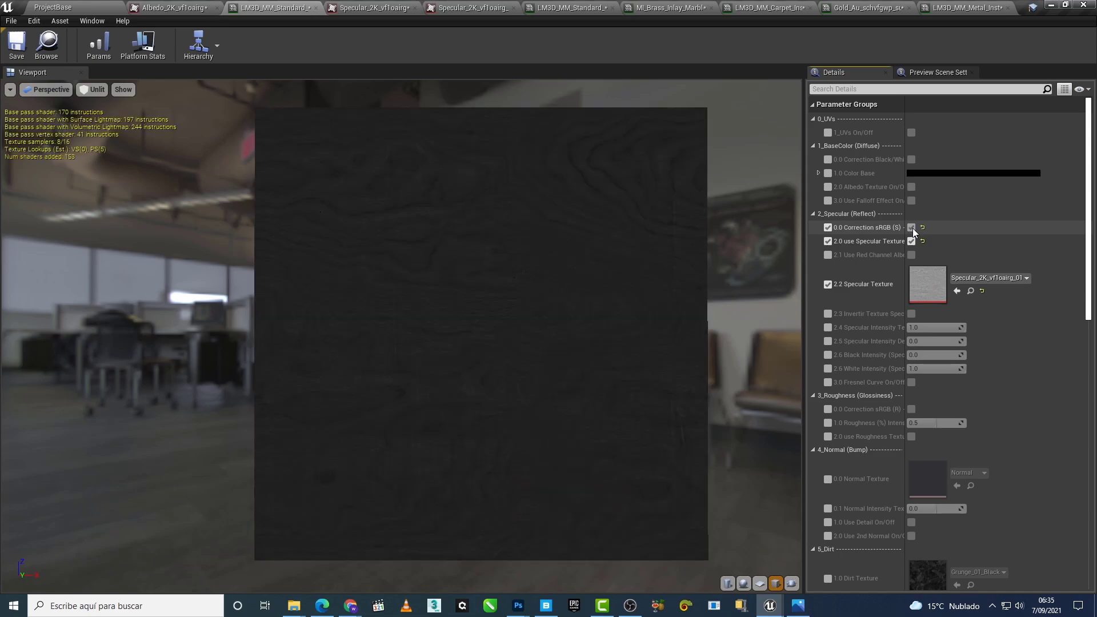
pyautogui.moveTo(518, 605)
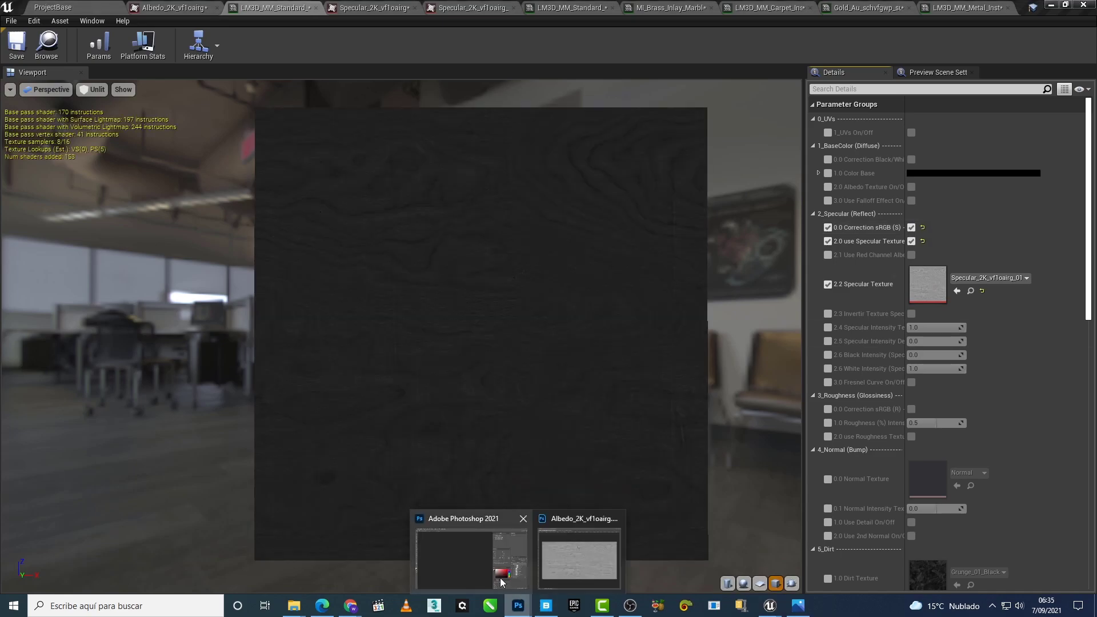
pyautogui.click(501, 582)
pyautogui.click(257, 61)
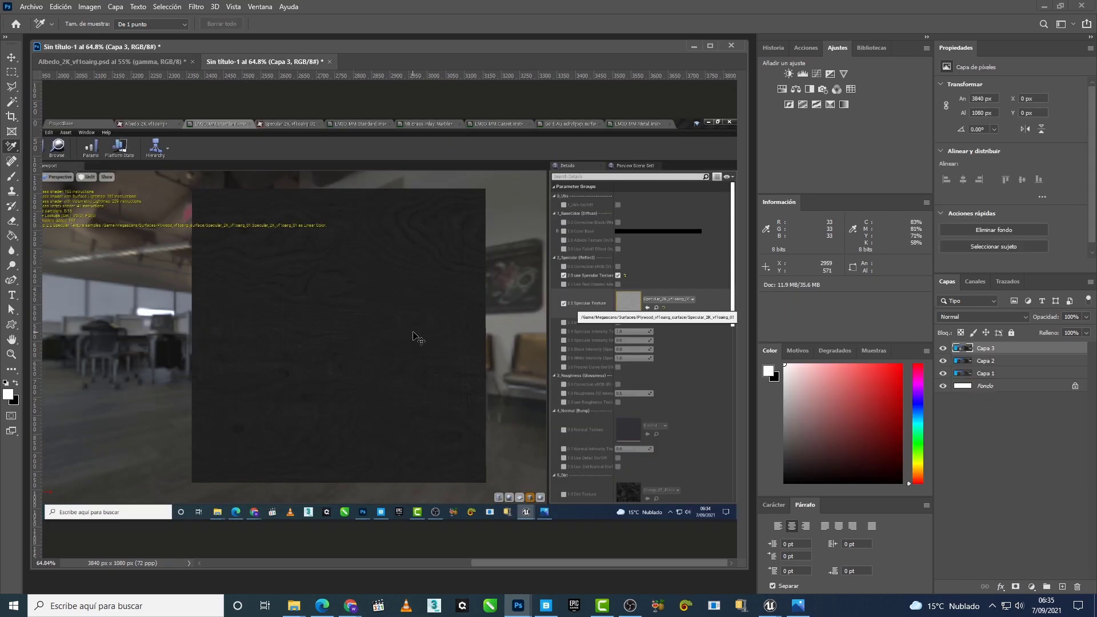
# Step: Paste the new capture as Capa 4 and re-show the Albedo document's gamma iverted layer
pyautogui.hotkey('ctrl', 'v')
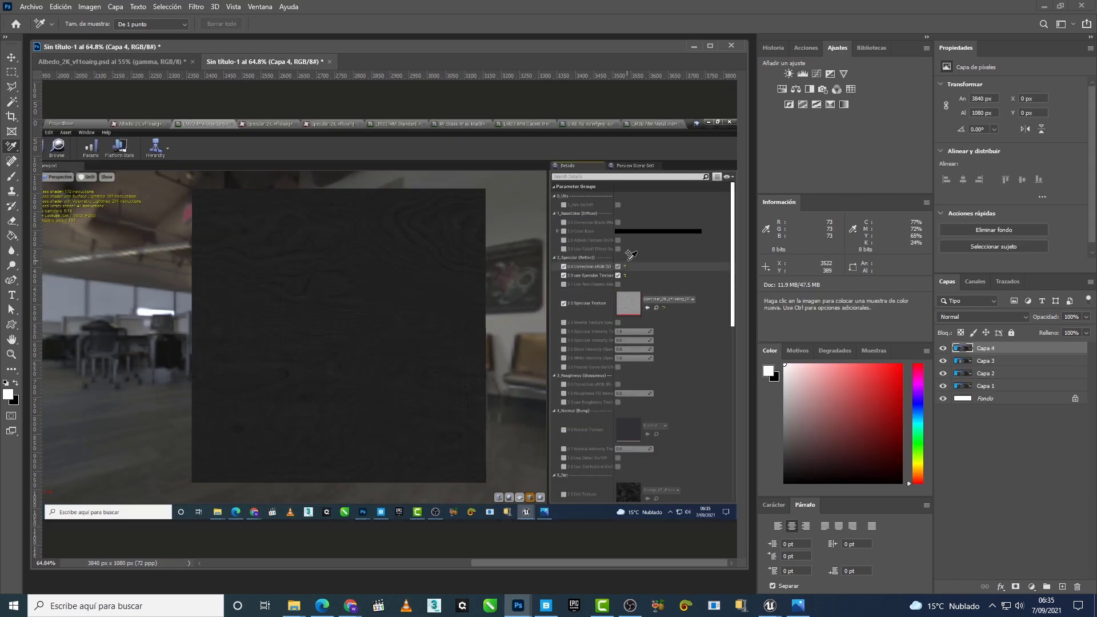
pyautogui.click(148, 63)
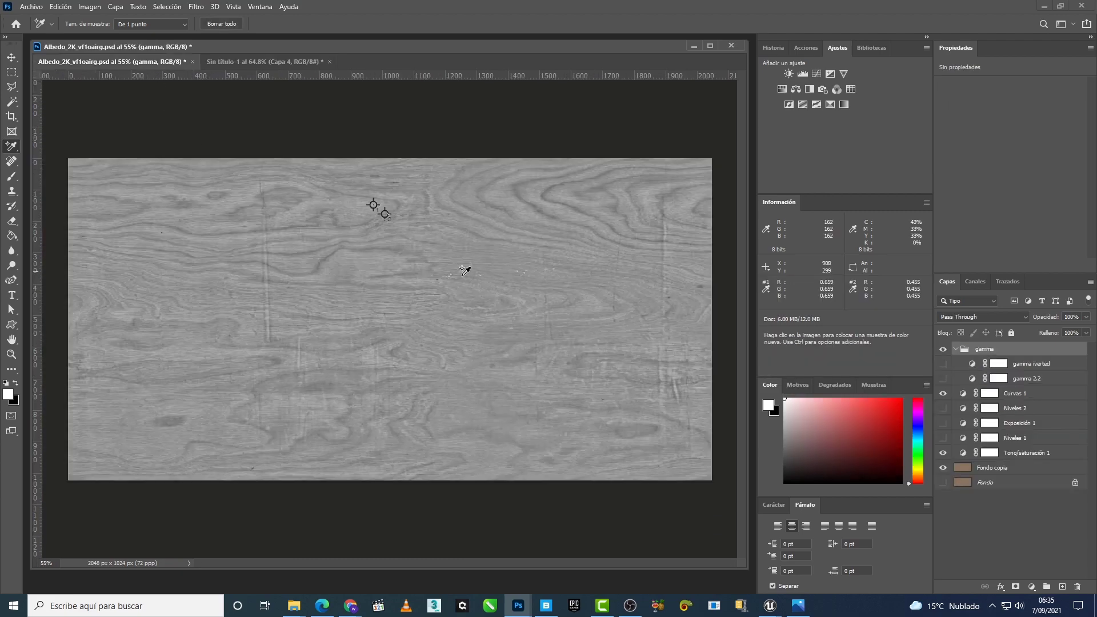
pyautogui.click(942, 364)
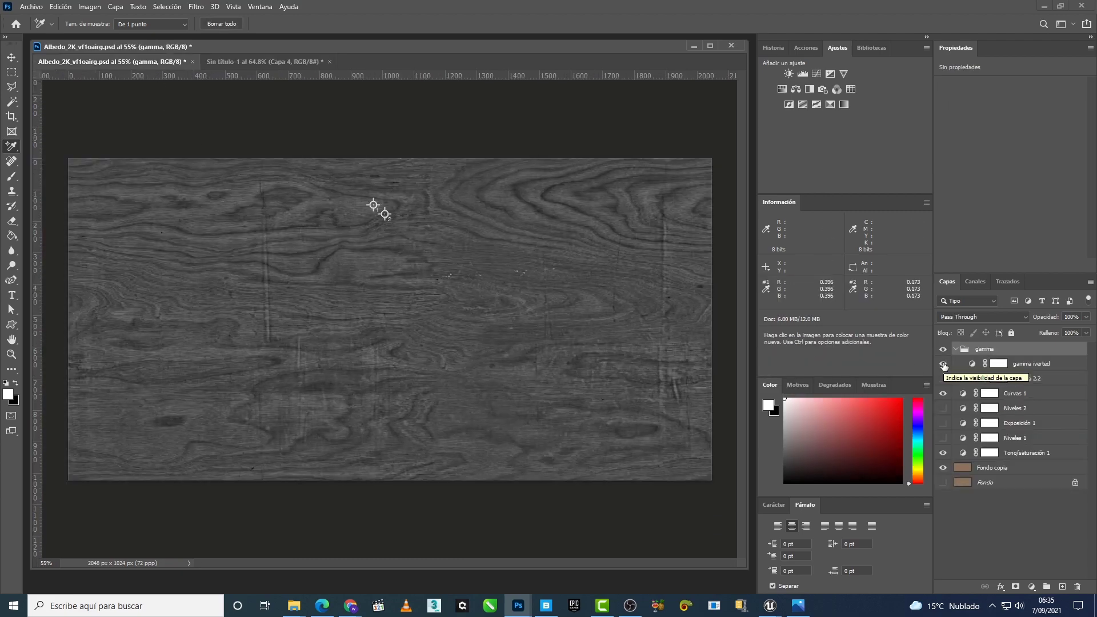
pyautogui.click(264, 61)
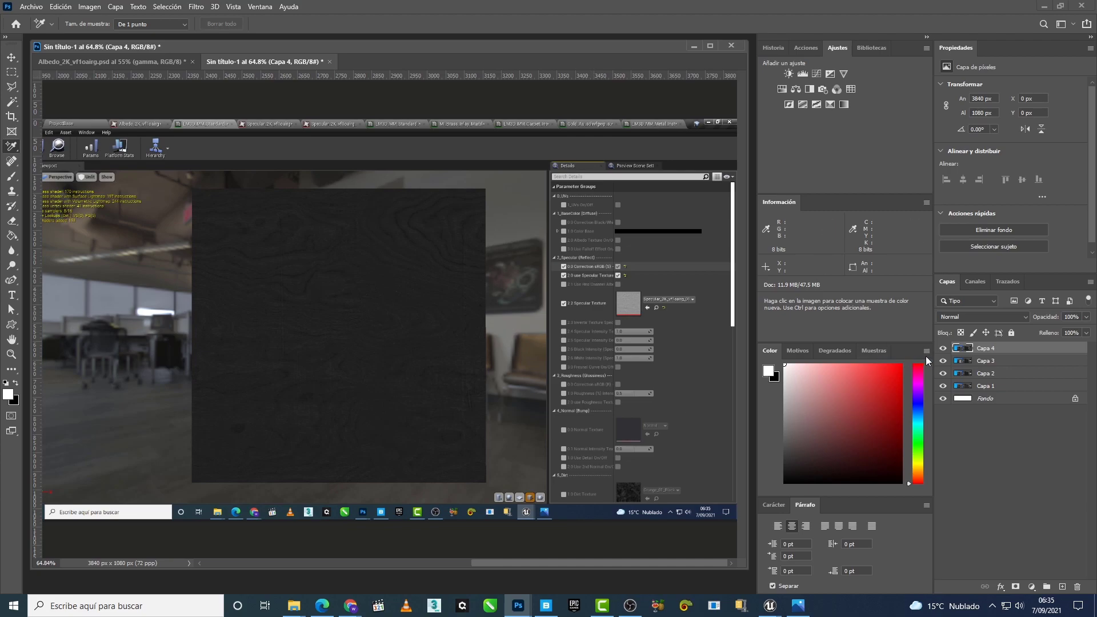
# Step: Hide Capa 2–4, then step through Capa 1, Capa 2 and Capa 3 to compare
pyautogui.moveTo(942, 348); pyautogui.dragTo(943, 373)
pyautogui.click(1005, 386)
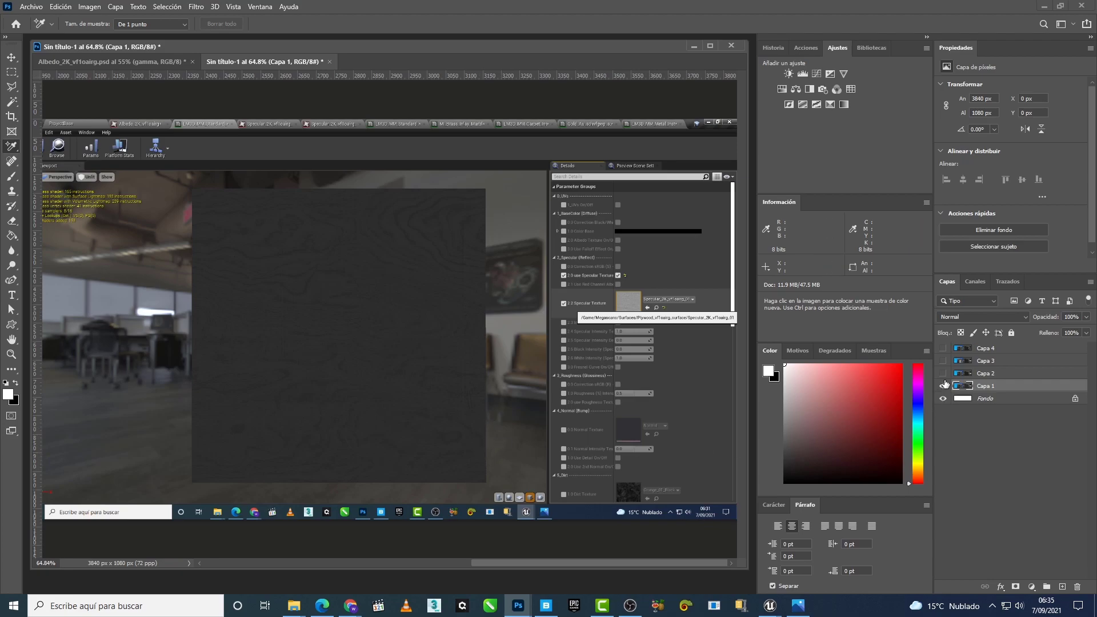
pyautogui.click(943, 374)
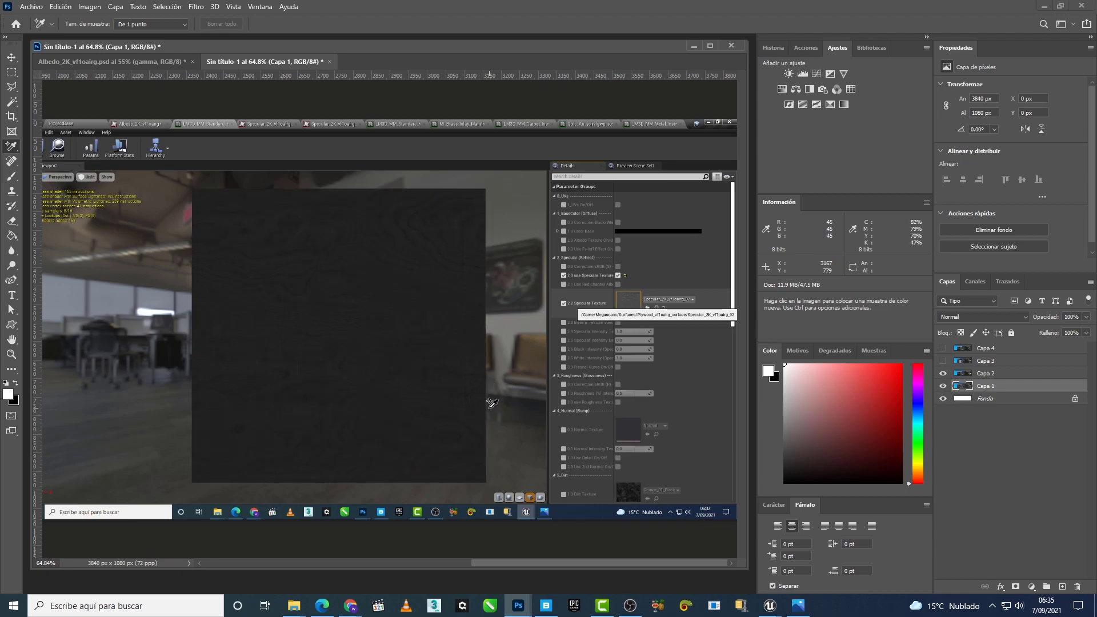
pyautogui.click(986, 362)
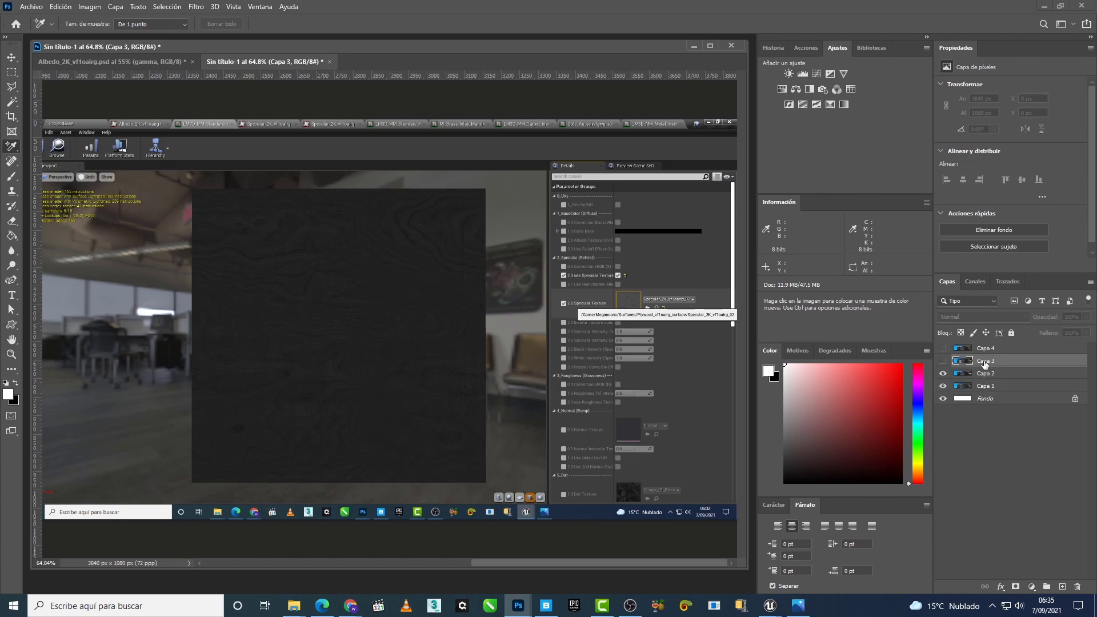
pyautogui.click(943, 361)
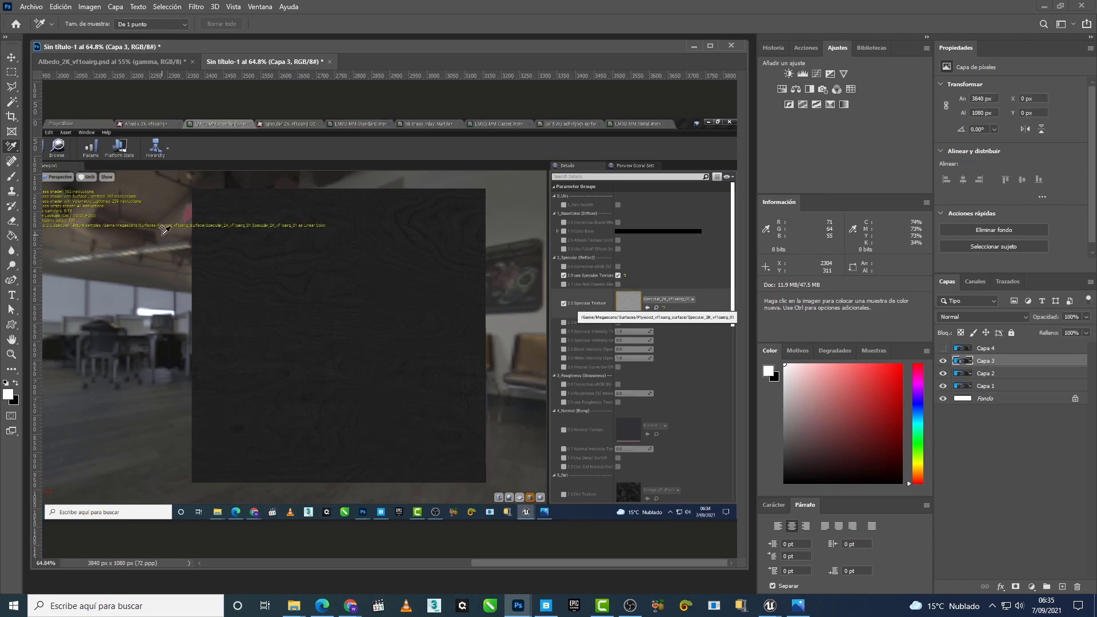
pyautogui.click(943, 361)
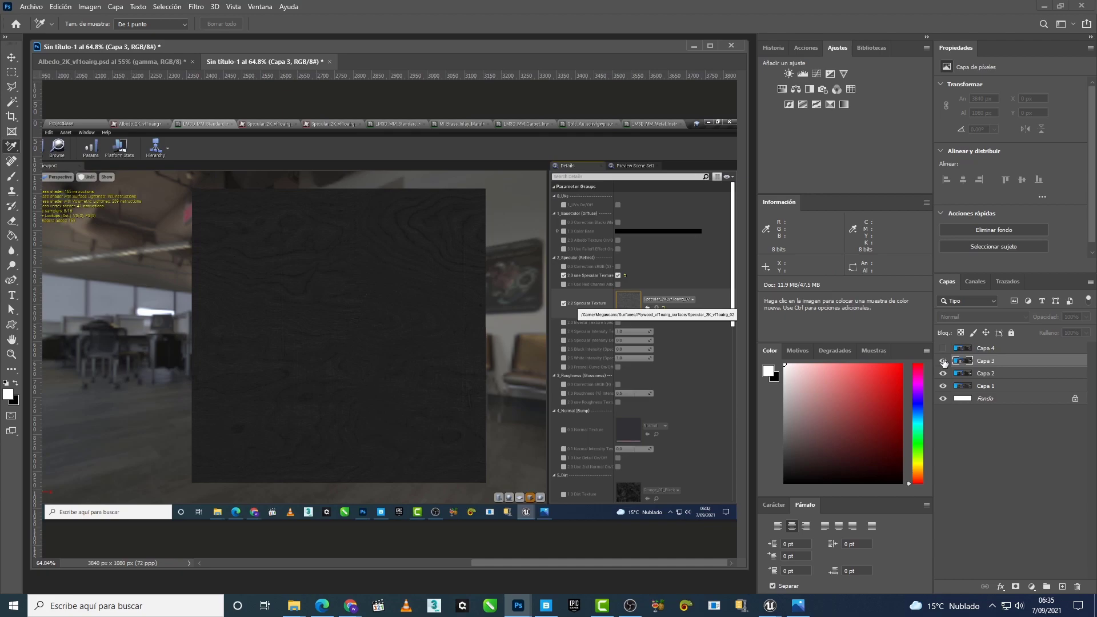
pyautogui.click(943, 361)
pyautogui.click(943, 361)
pyautogui.click(943, 361)
# Step: Flip Capa 4 against Capa 3, leave it showing, and return to Unreal Engine
pyautogui.click(1002, 348)
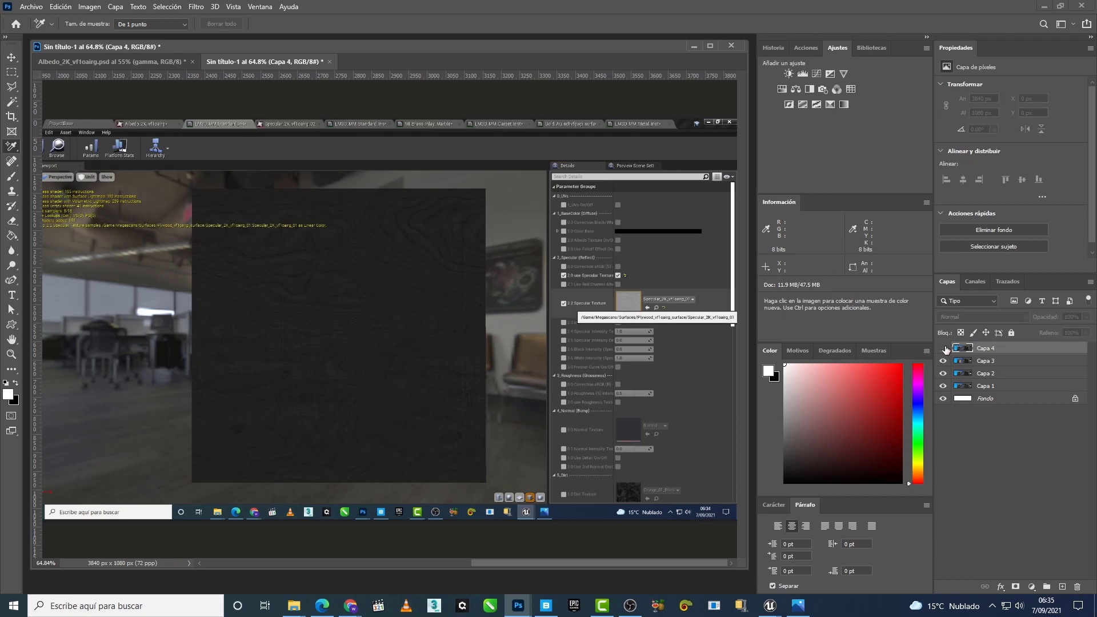
pyautogui.click(943, 349)
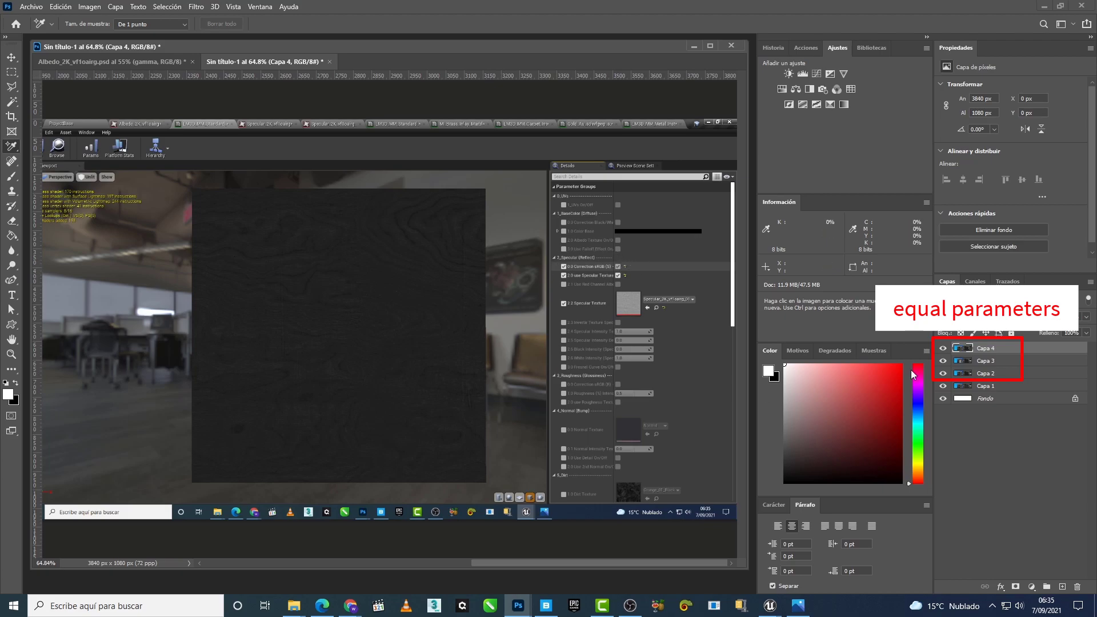
pyautogui.click(943, 350)
pyautogui.click(943, 349)
pyautogui.click(943, 349)
pyautogui.click(943, 350)
pyautogui.click(943, 350)
pyautogui.click(943, 349)
pyautogui.click(943, 348)
pyautogui.click(943, 348)
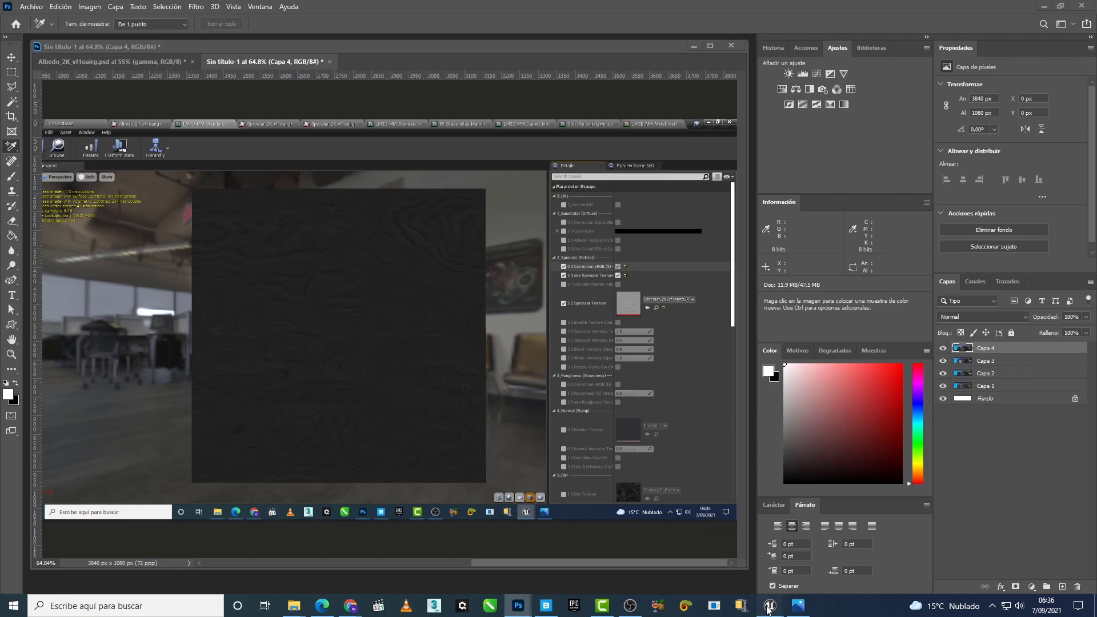
pyautogui.moveTo(769, 605)
pyautogui.click(691, 576)
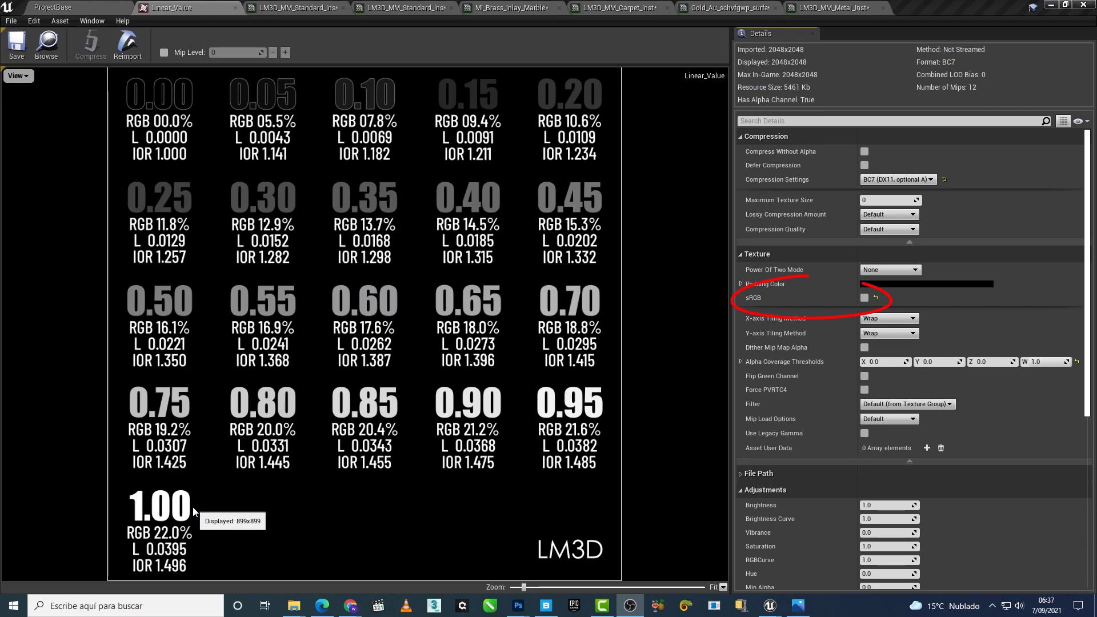
# Step: Back in the material instance, use the Linear_Value chart as the specular texture with no sRGB correction override
pyautogui.click(47, 43)
pyautogui.click(168, 5)
pyautogui.click(295, 7)
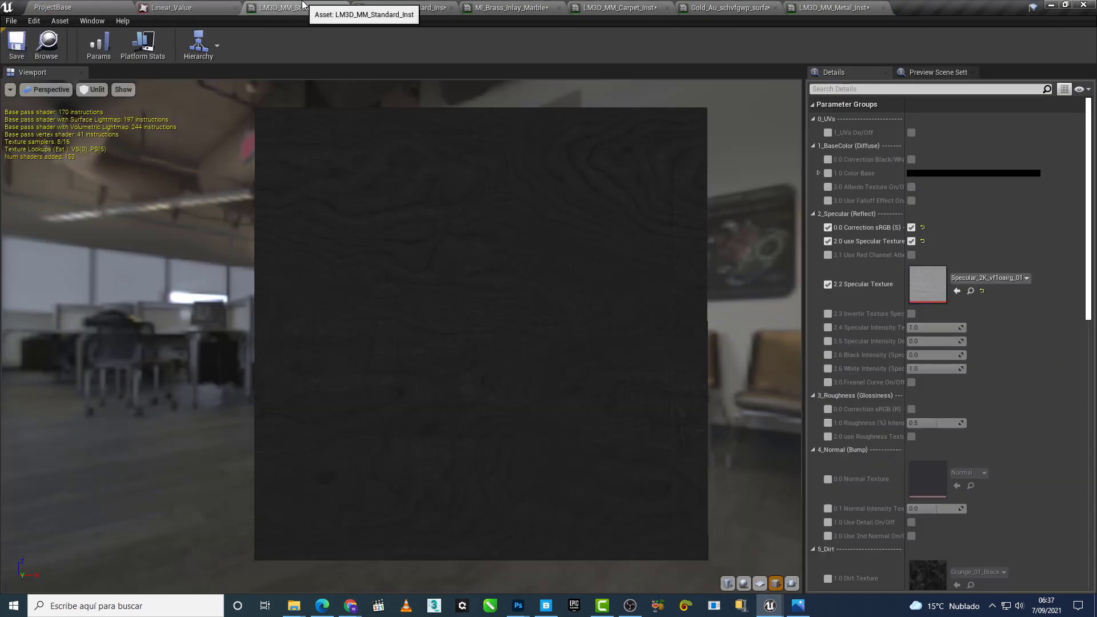
pyautogui.click(923, 228)
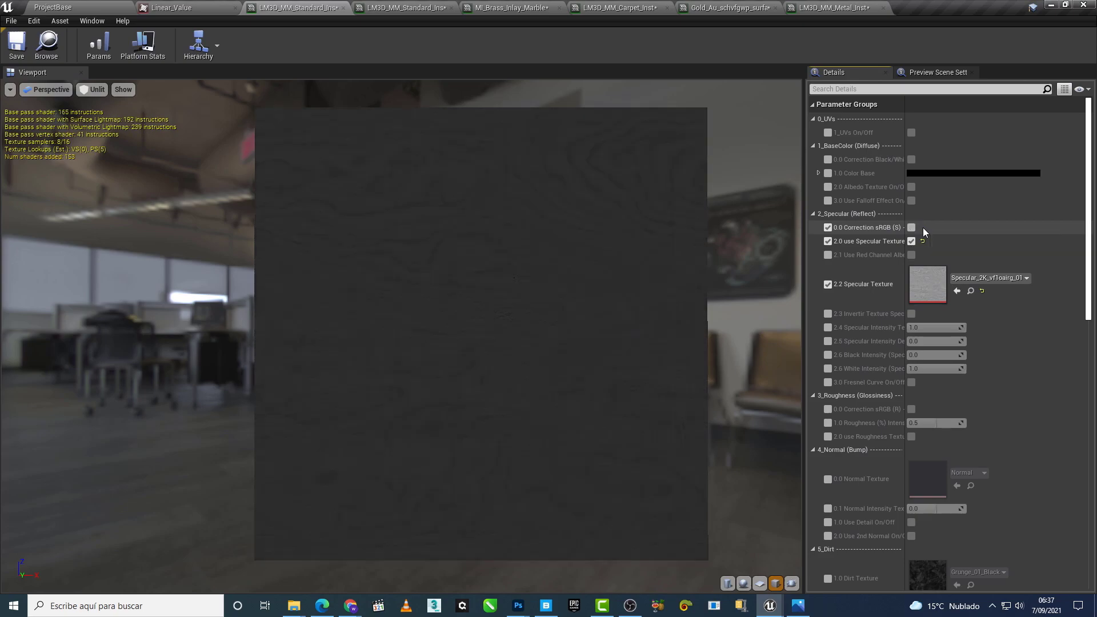
pyautogui.click(956, 290)
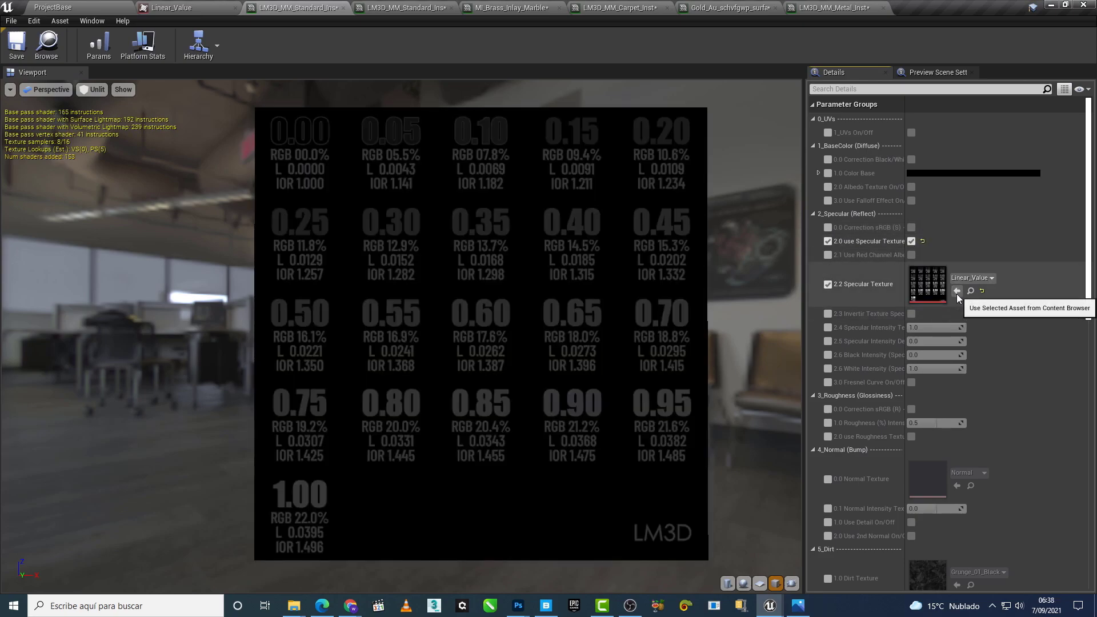
pyautogui.click(828, 227)
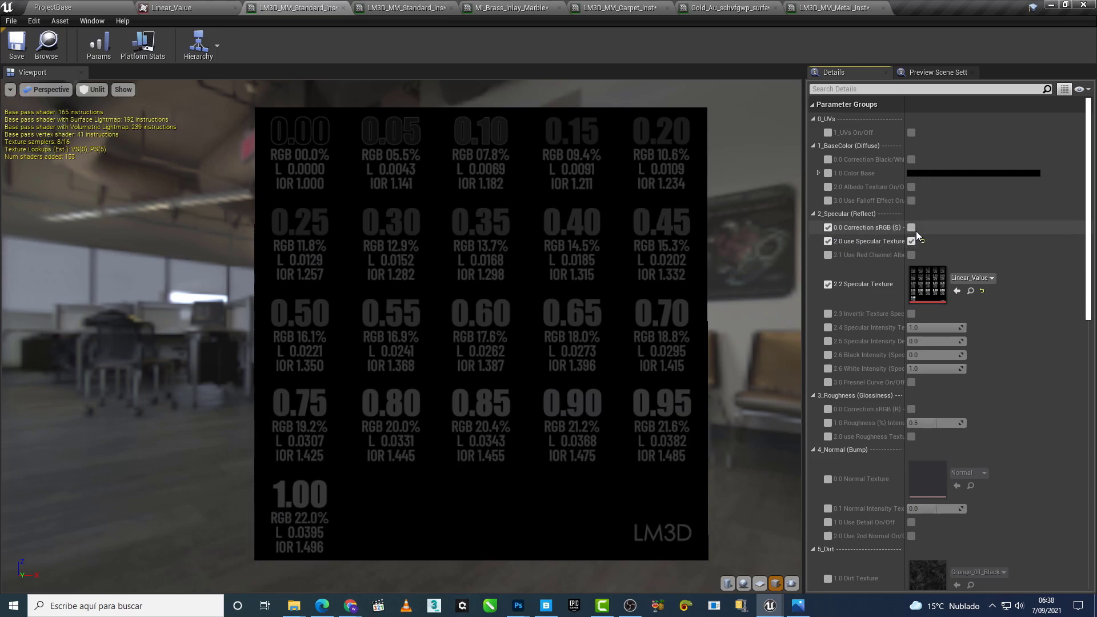
pyautogui.click(828, 227)
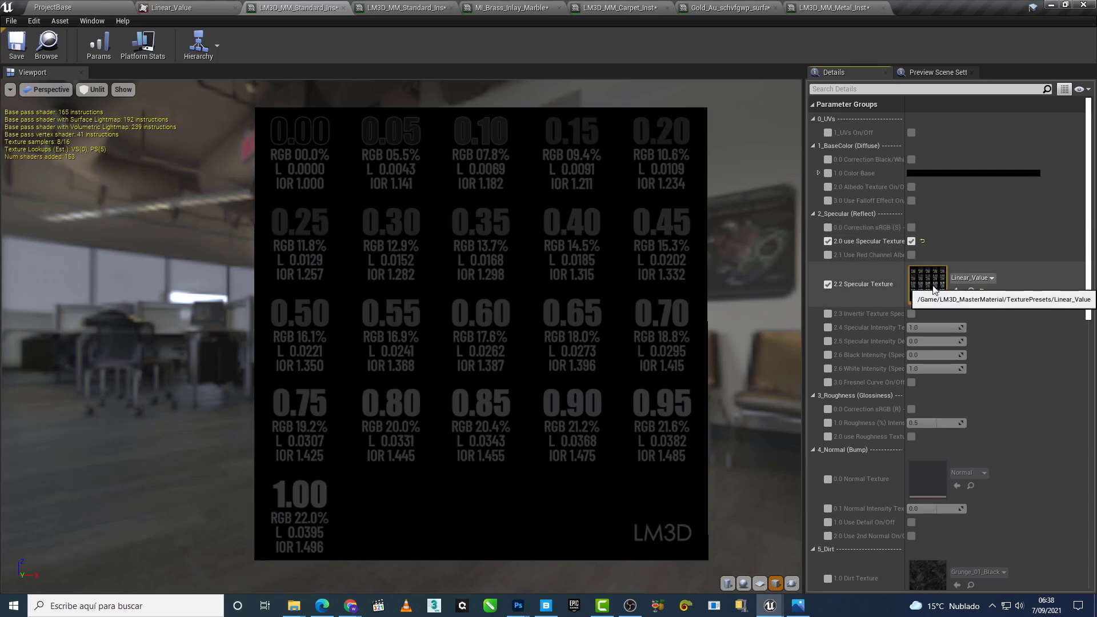
# Step: Check the Photoshop comparison document, then override and tick the 0.0 Correction sRGB (S) specular parameter
pyautogui.click(518, 605)
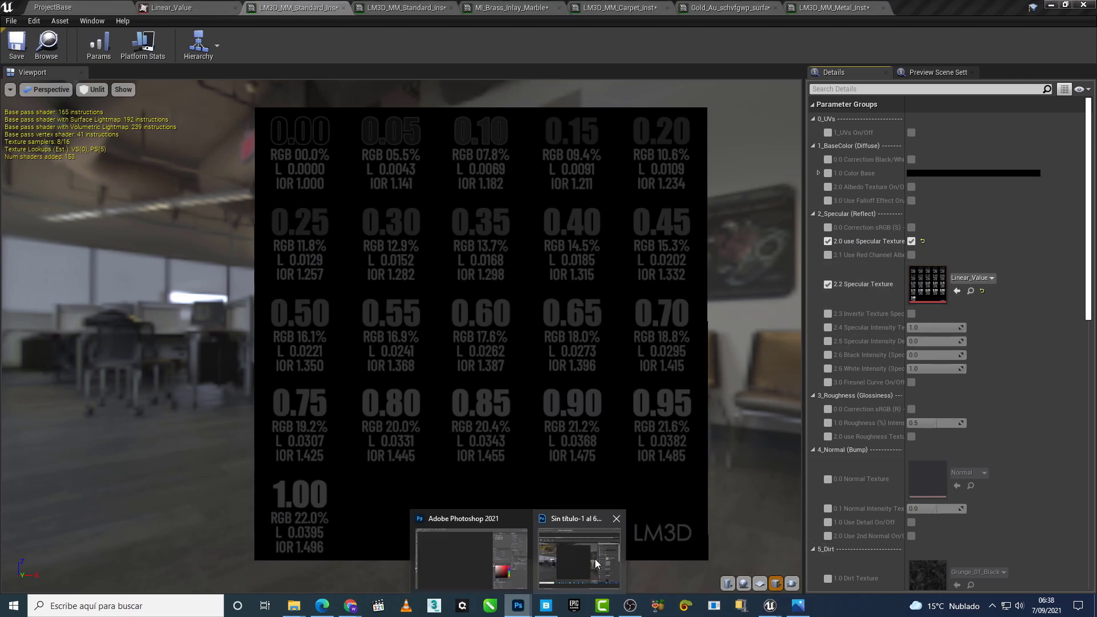
pyautogui.click(595, 559)
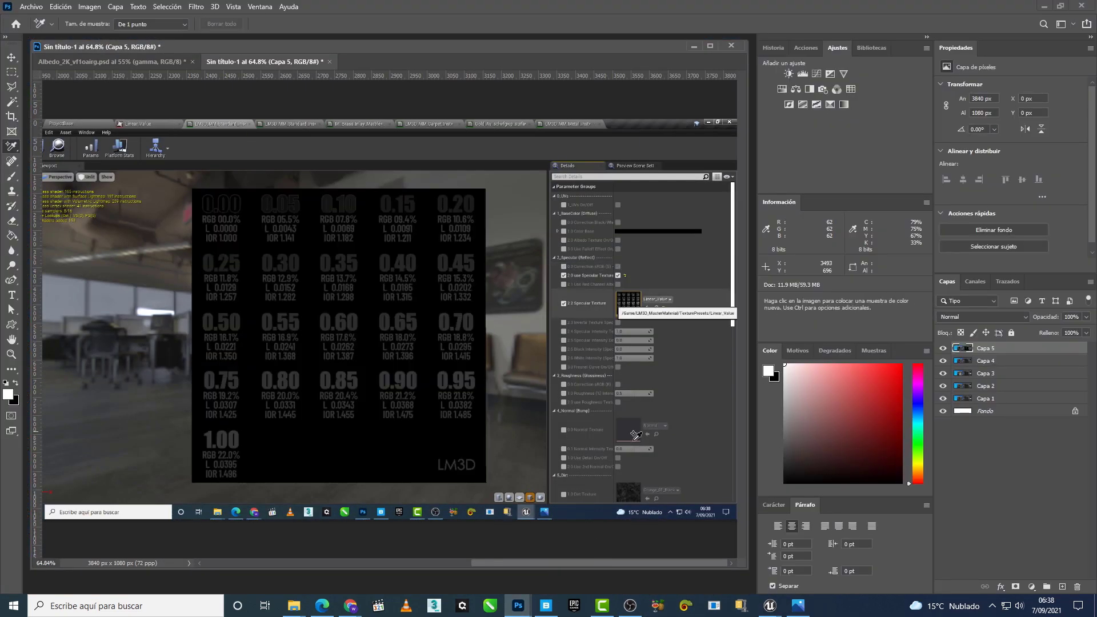
pyautogui.moveTo(770, 605)
pyautogui.click(740, 581)
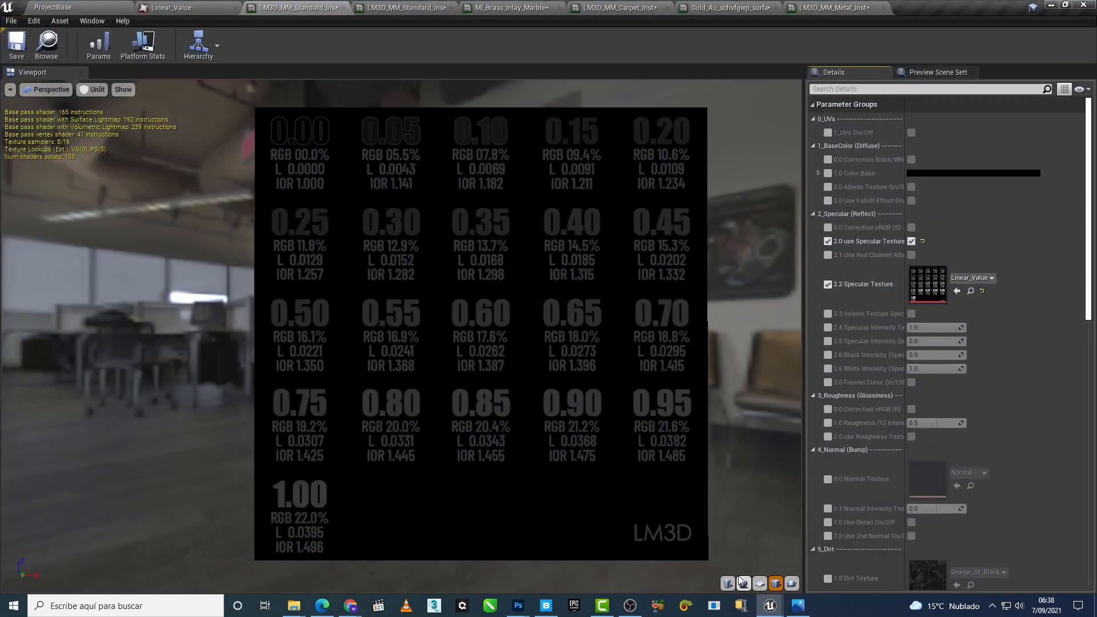
pyautogui.click(827, 227)
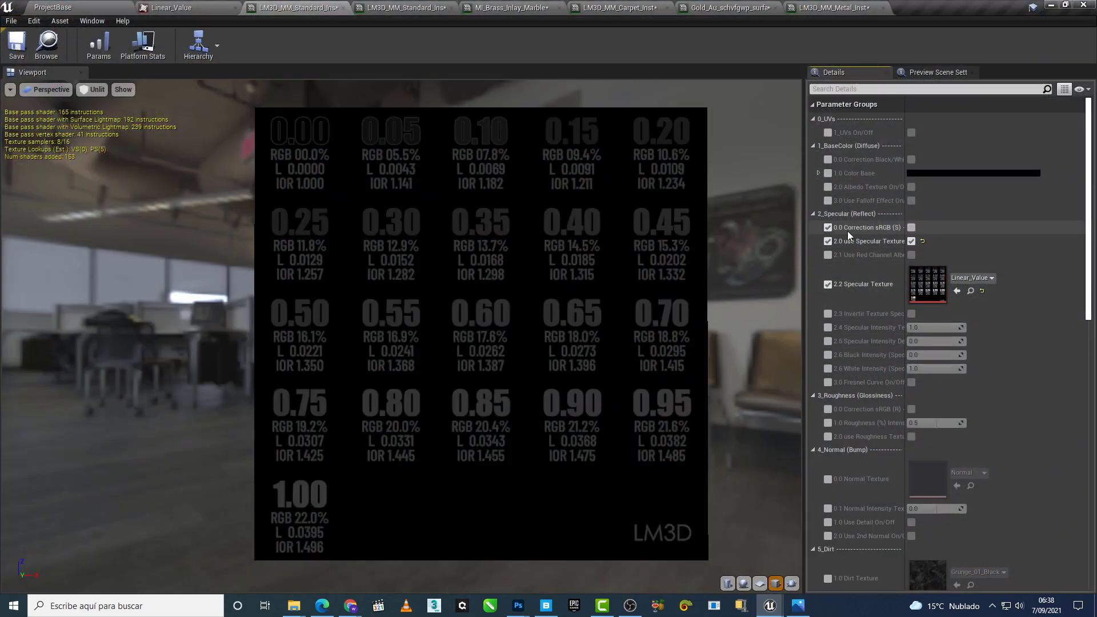
pyautogui.click(911, 228)
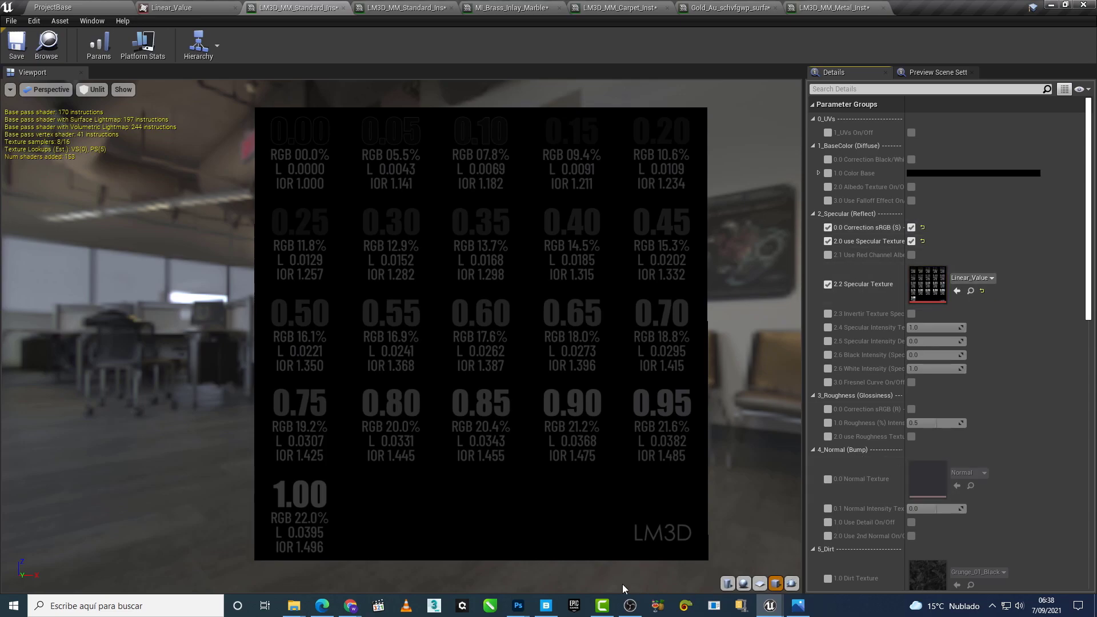
pyautogui.moveTo(518, 606)
pyautogui.click(467, 580)
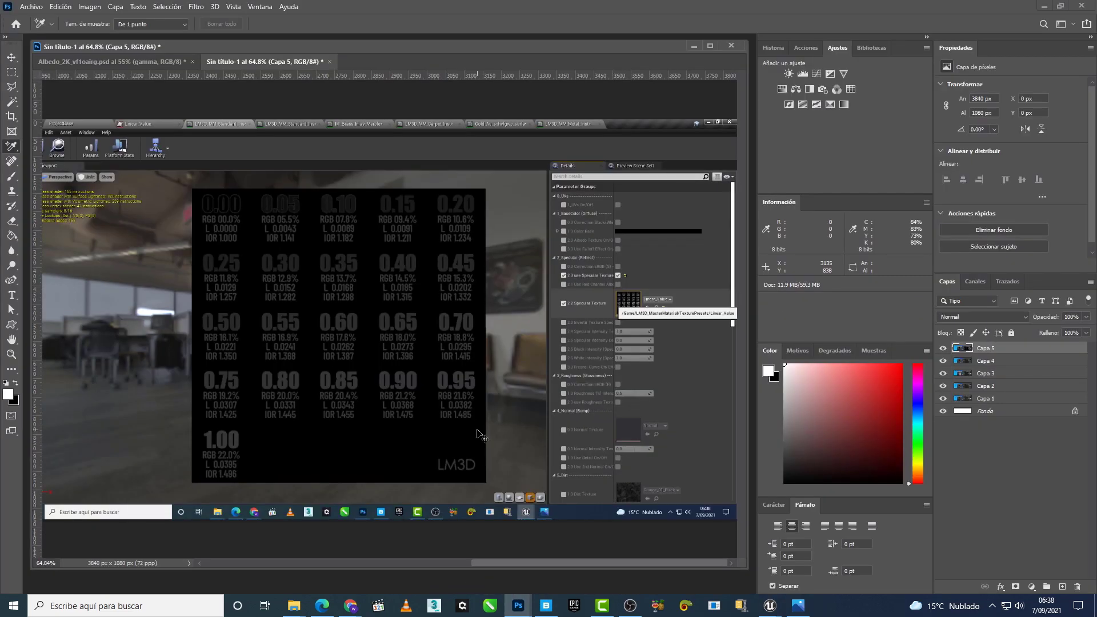
# Step: Paste the new screenshot as Capa 6, hide it, and sample two swatch greys on Capa 5
pyautogui.hotkey('ctrl', 'v')
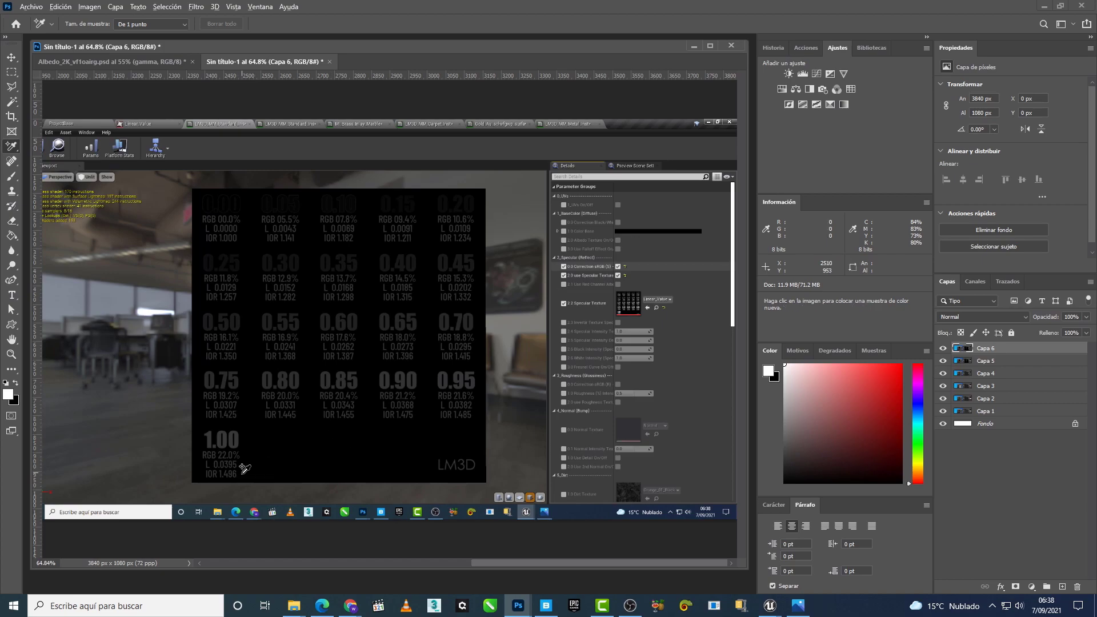
pyautogui.keyDown('alt'); pyautogui.scroll(2, 428, 436); pyautogui.keyUp('alt')
pyautogui.keyDown('alt'); pyautogui.scroll(1, 560, 431); pyautogui.keyUp('alt')
pyautogui.keyDown('alt'); pyautogui.scroll(1, 654, 367); pyautogui.keyUp('alt')
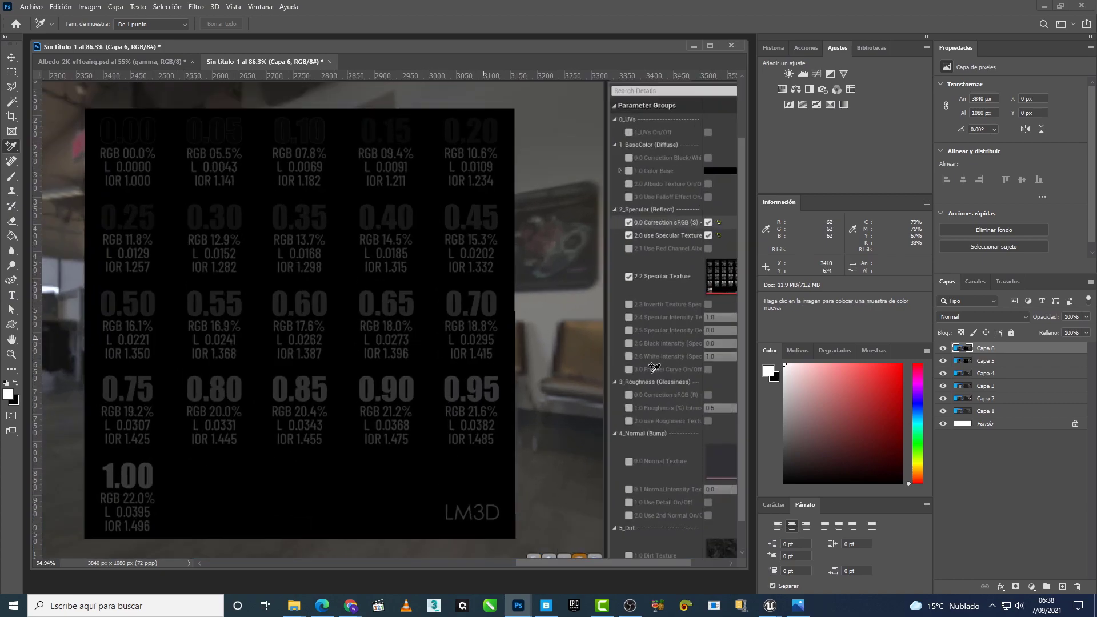
pyautogui.click(943, 348)
pyautogui.click(1012, 361)
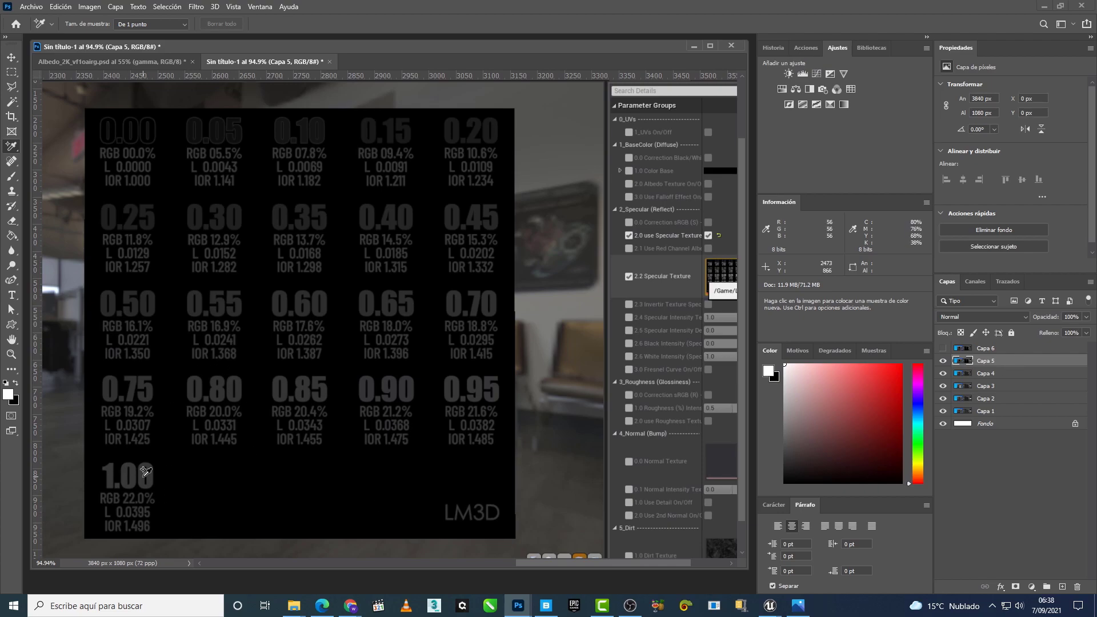
pyautogui.click(8, 394)
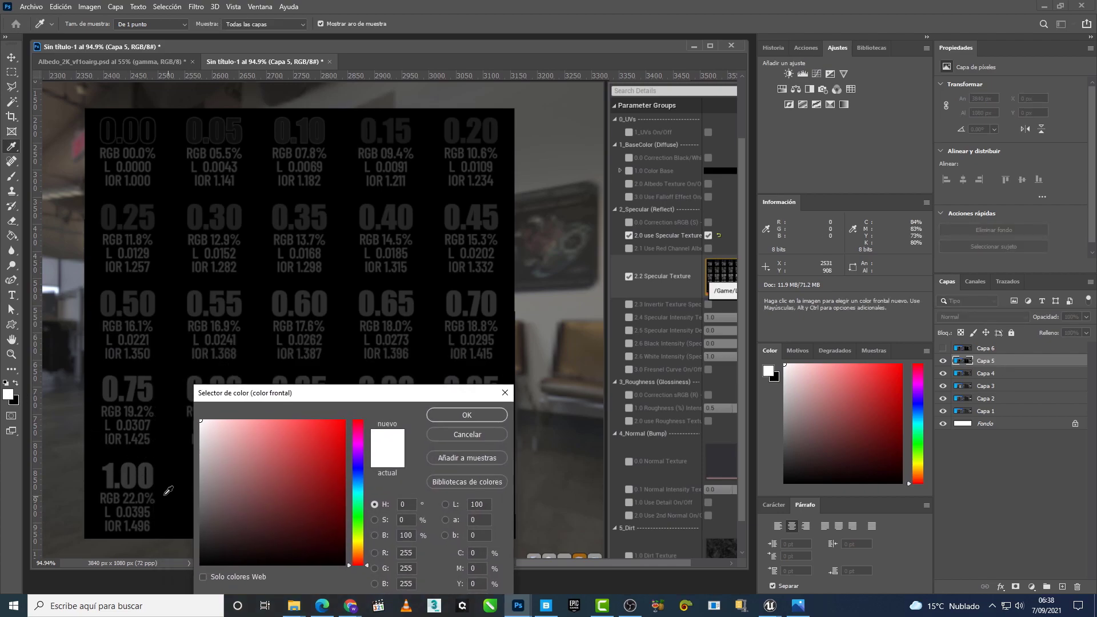
pyautogui.click(153, 471)
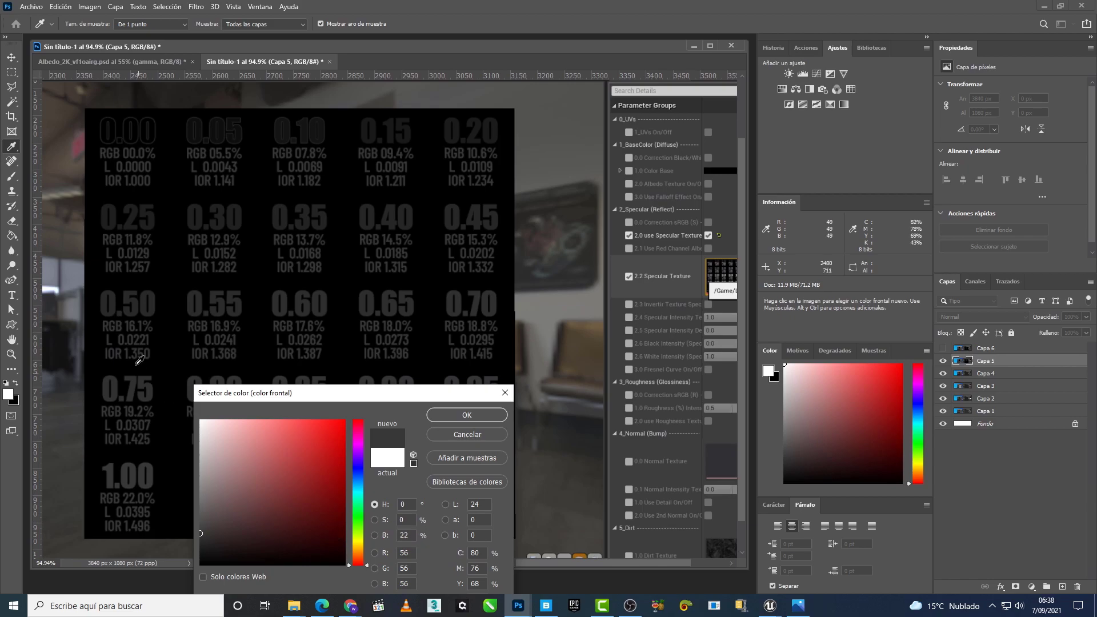
pyautogui.click(154, 300)
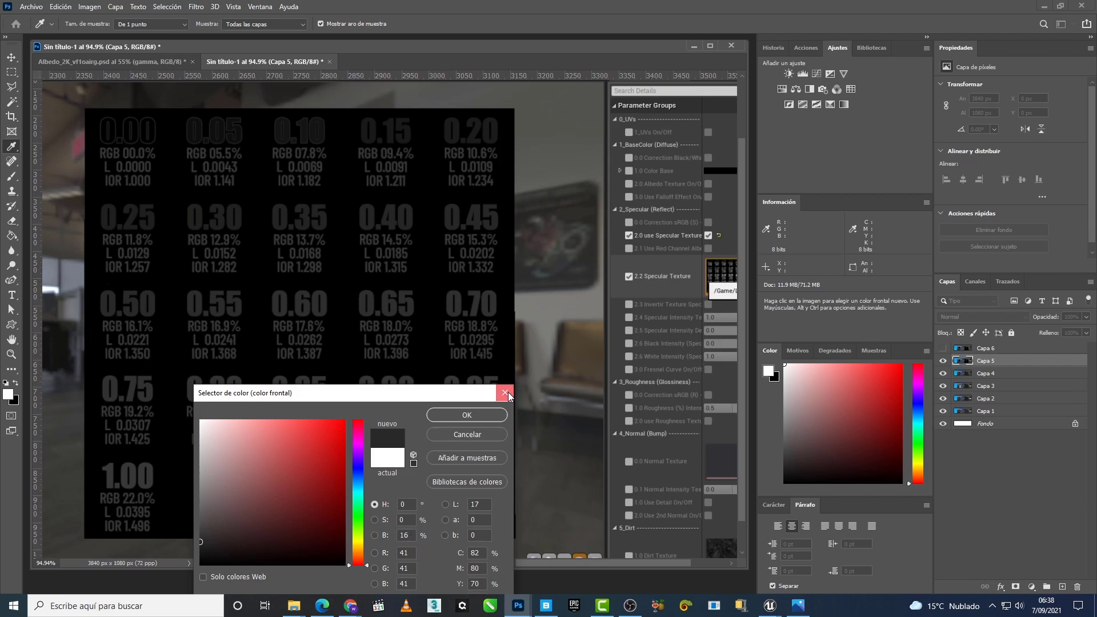
pyautogui.press('Return')
# Step: Show Capa 6 and sample its 1.00 and 0.50 swatch greys; the 0.50 patch reads RGB 28
pyautogui.click(982, 350)
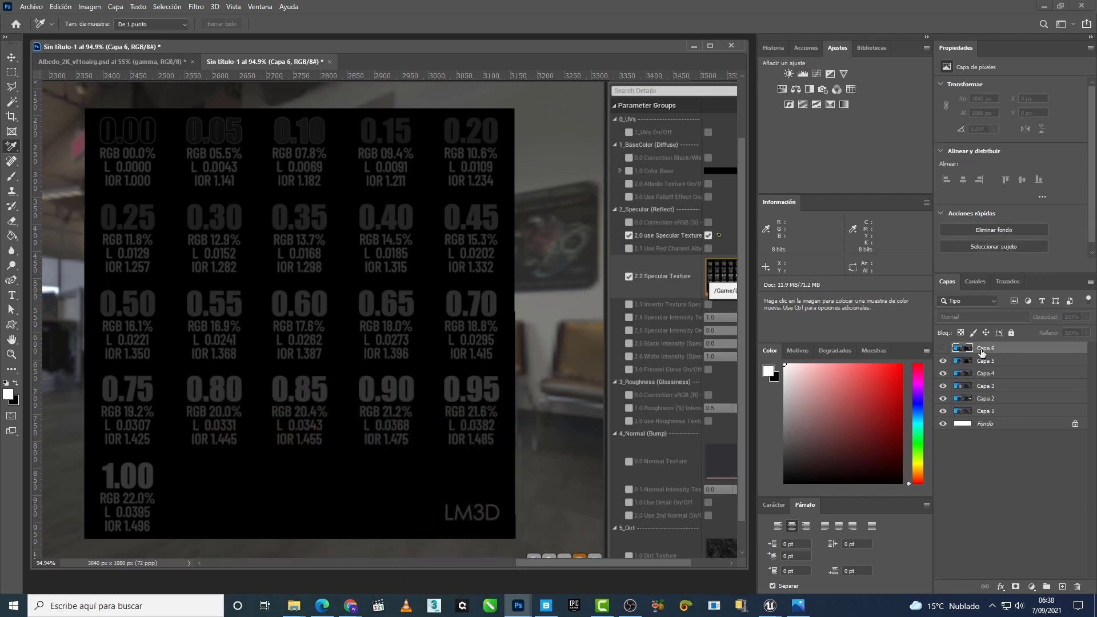
pyautogui.click(943, 348)
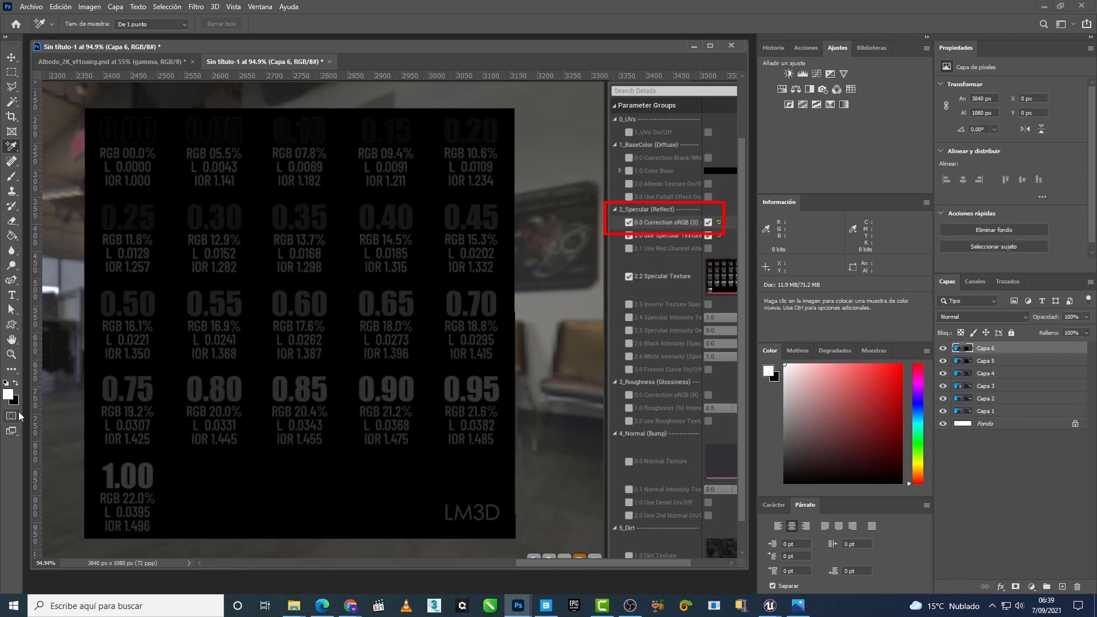
pyautogui.click(8, 394)
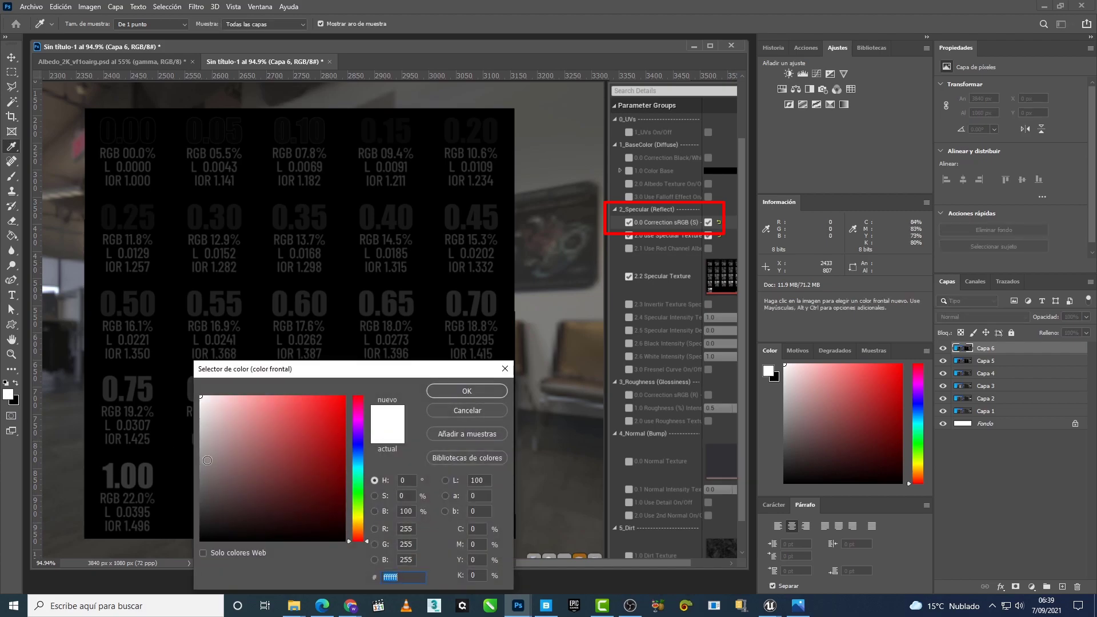
pyautogui.click(153, 471)
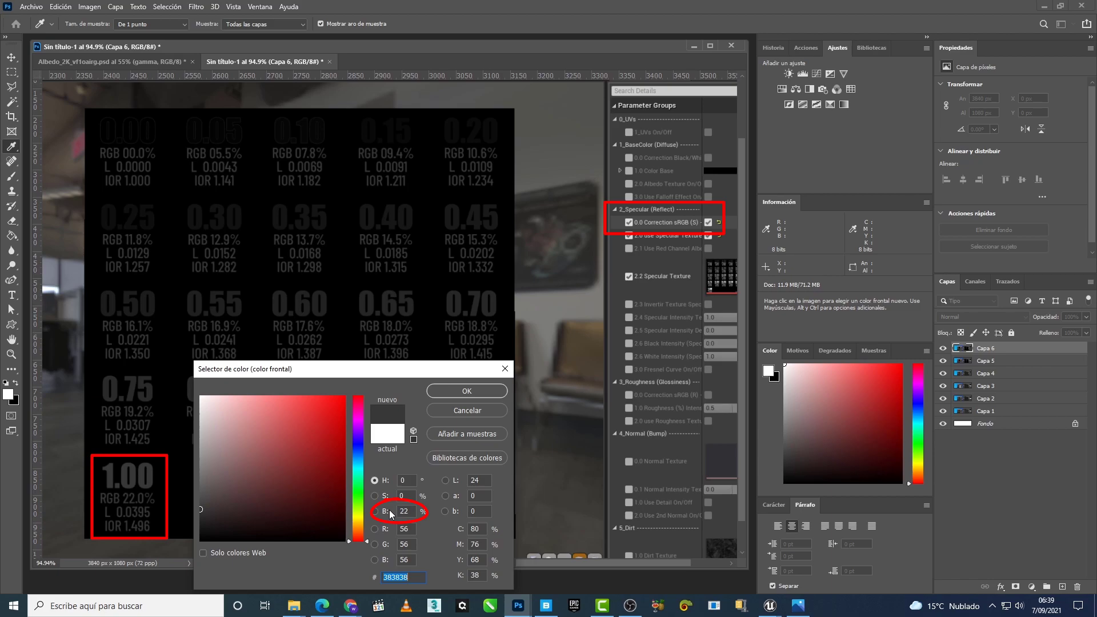
pyautogui.click(155, 300)
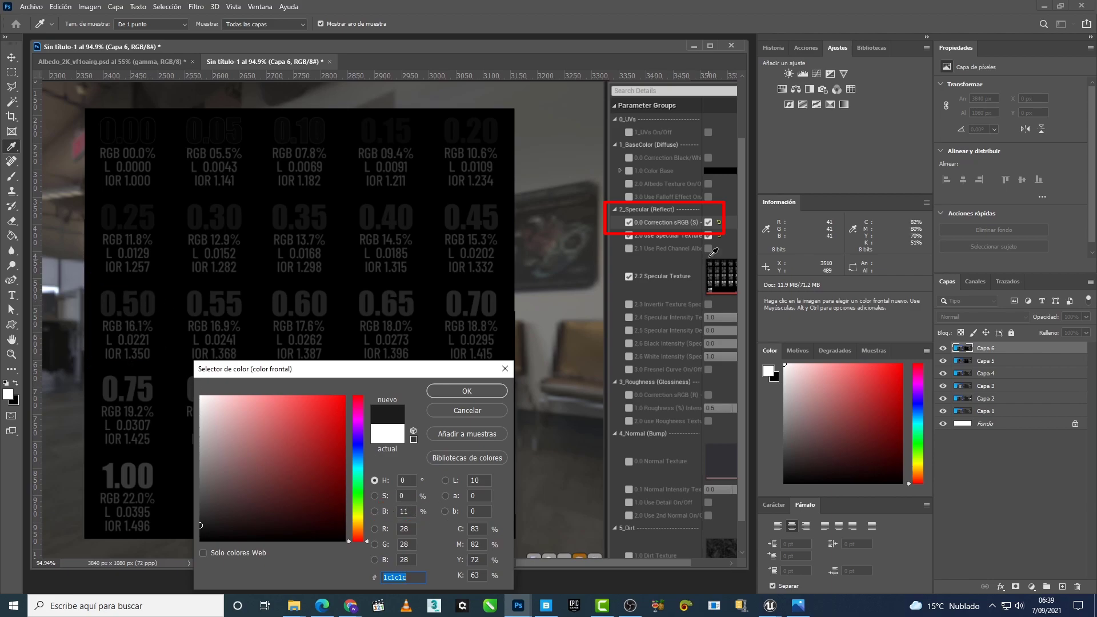
pyautogui.click(505, 369)
pyautogui.keyDown('alt'); pyautogui.scroll(-2, 347, 385); pyautogui.keyUp('alt')
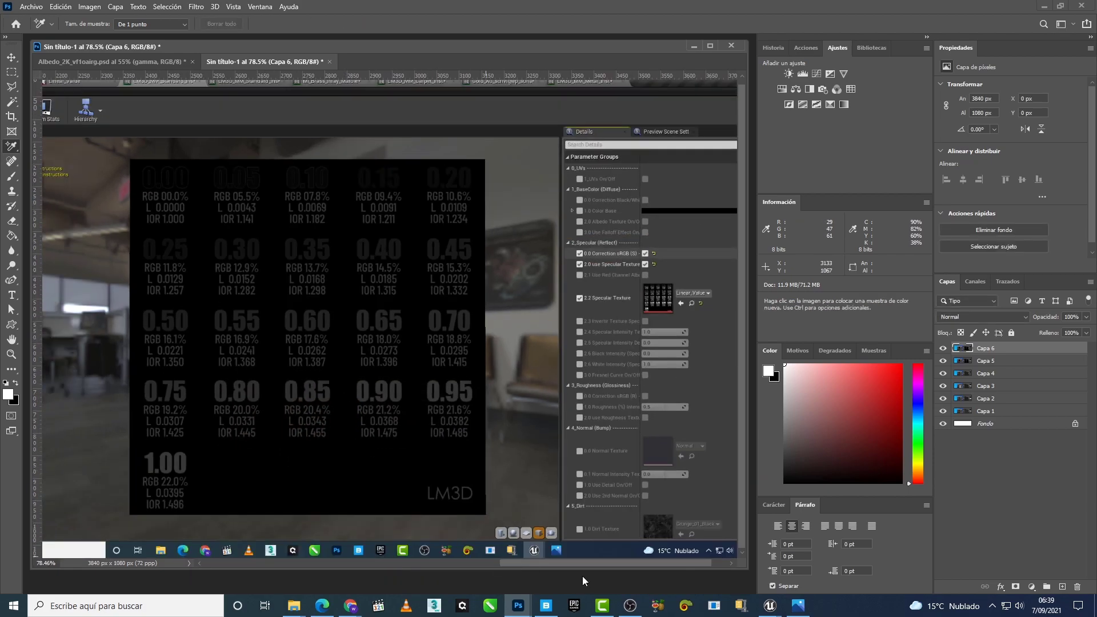
# Step: Hide layers Capa 6 through Capa 3 to compare with the earlier screenshots
pyautogui.moveTo(610, 566); pyautogui.dragTo(654, 561)
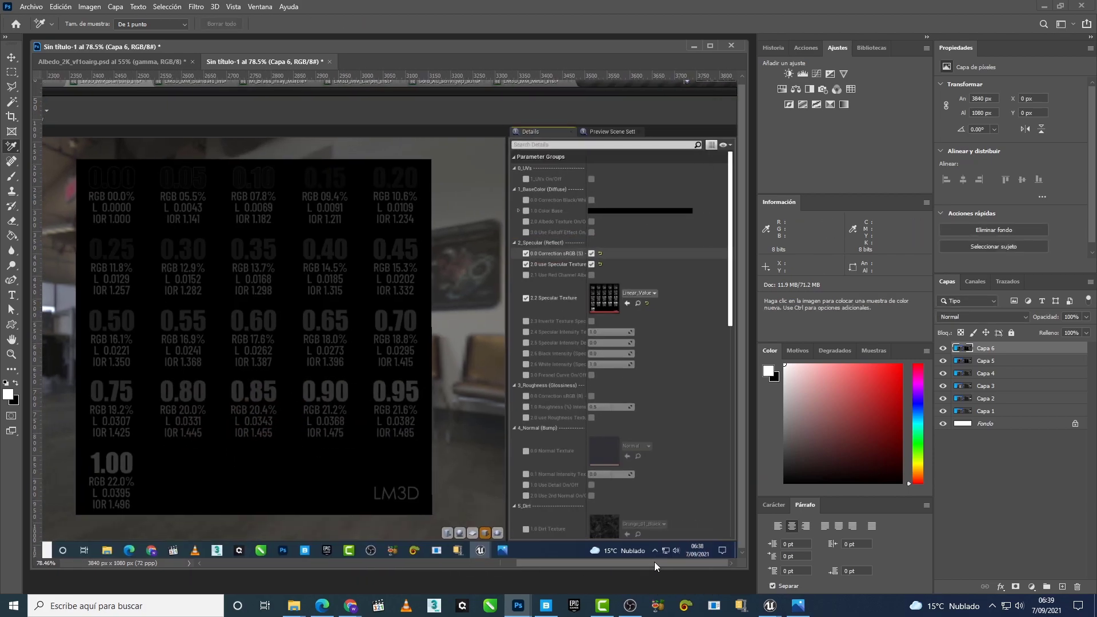
pyautogui.click(943, 349)
pyautogui.click(943, 361)
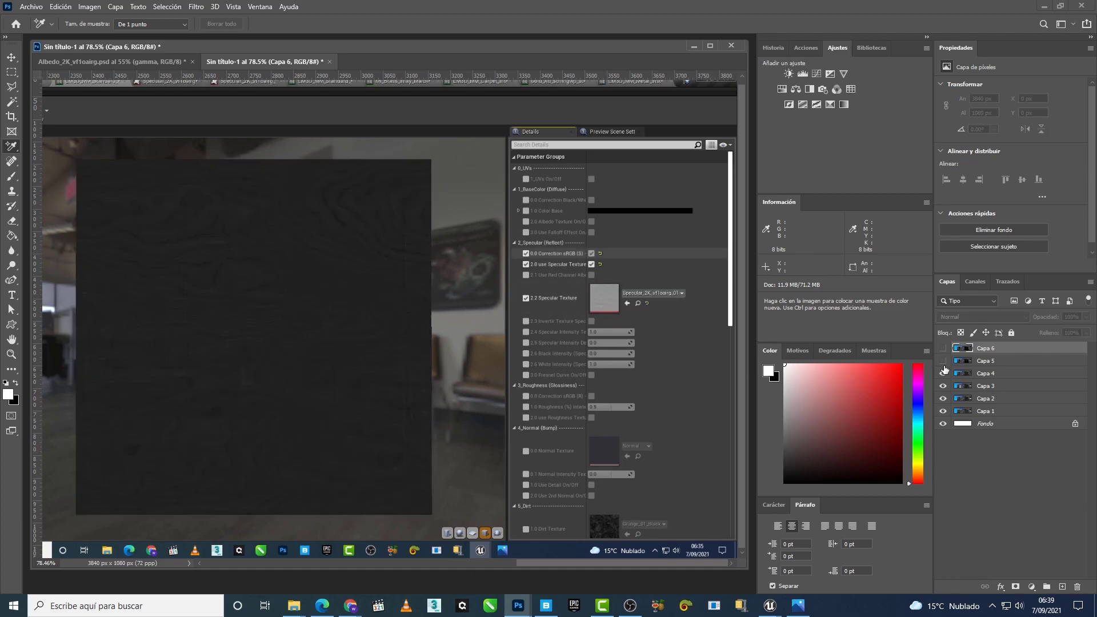
pyautogui.click(944, 373)
pyautogui.click(944, 386)
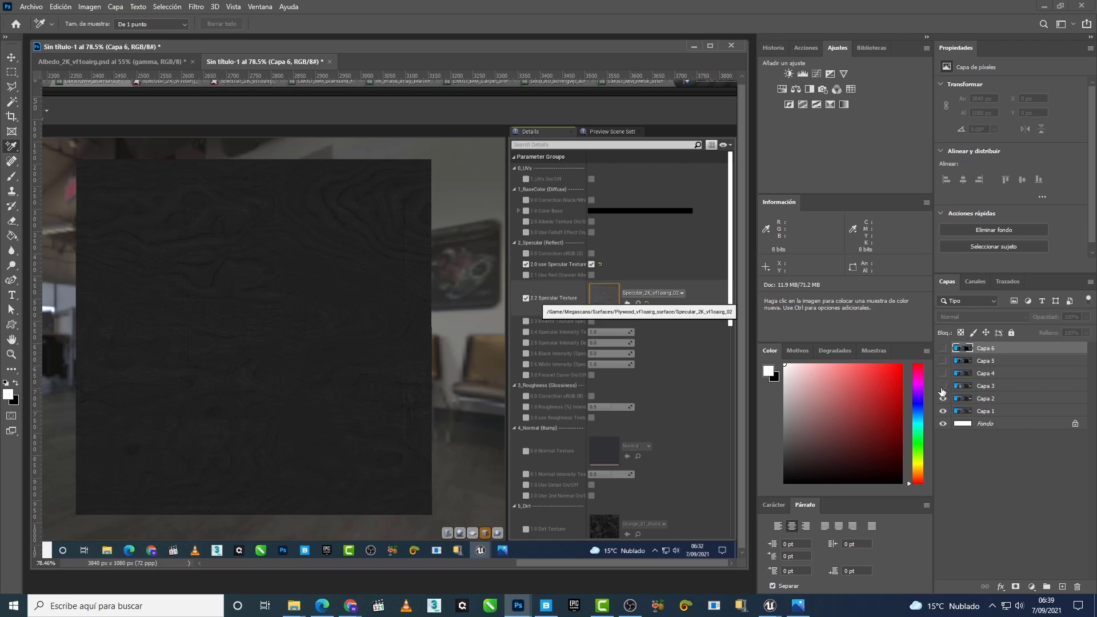
# Step: Glance at Albedo_2K_vf1oairg.psd, show Capa 3 and Capa 4 again, and return to Unreal Engine
pyautogui.click(150, 67)
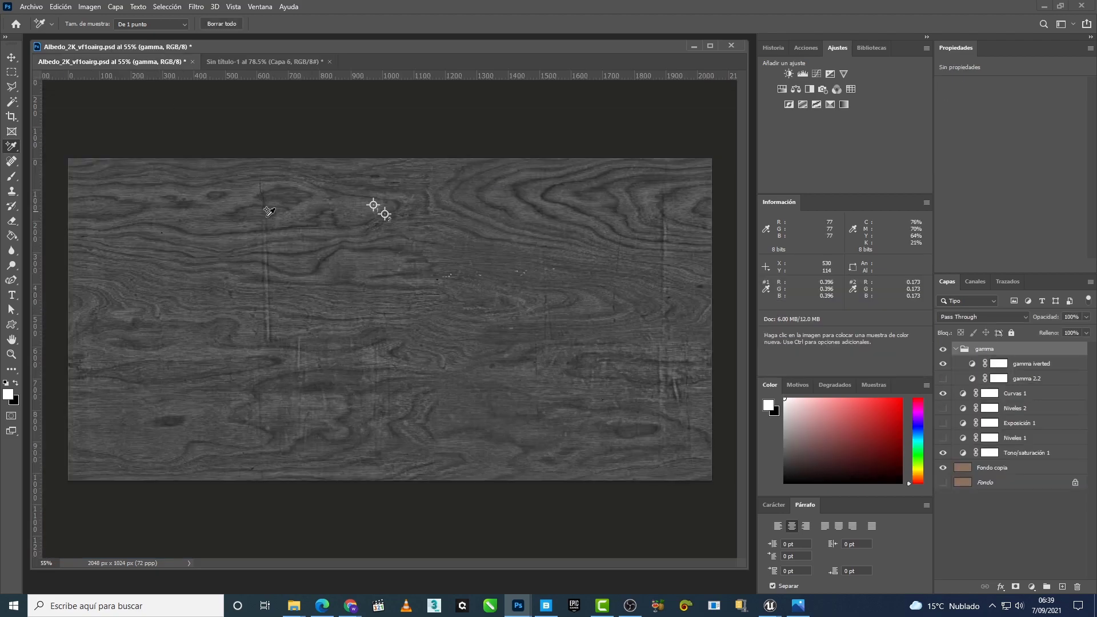
pyautogui.click(228, 62)
pyautogui.moveTo(943, 387); pyautogui.dragTo(943, 373)
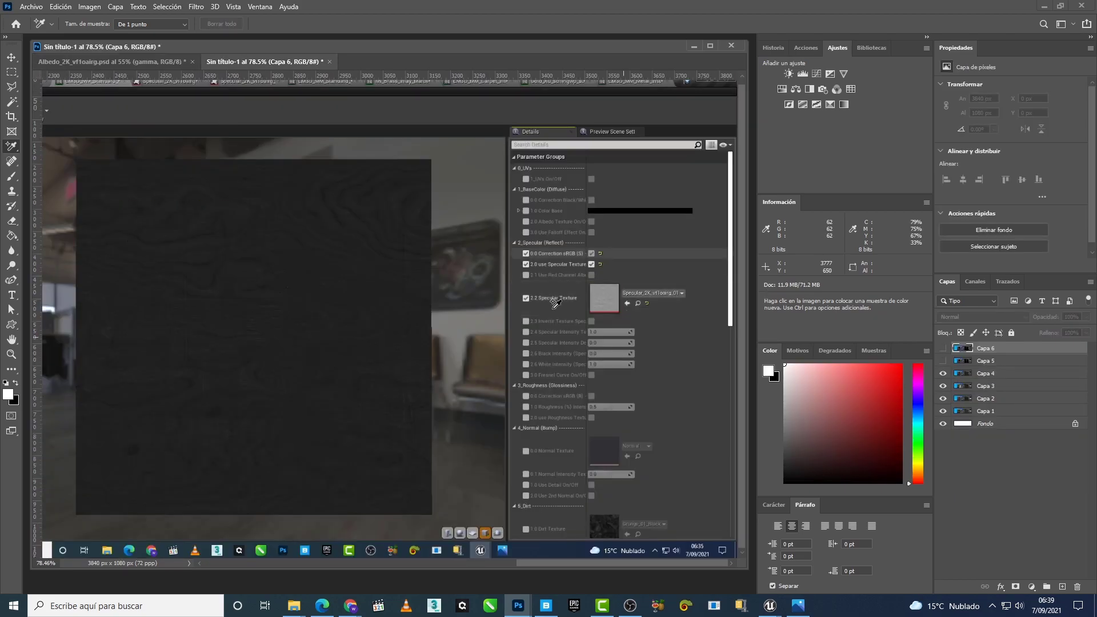
pyautogui.moveTo(769, 606)
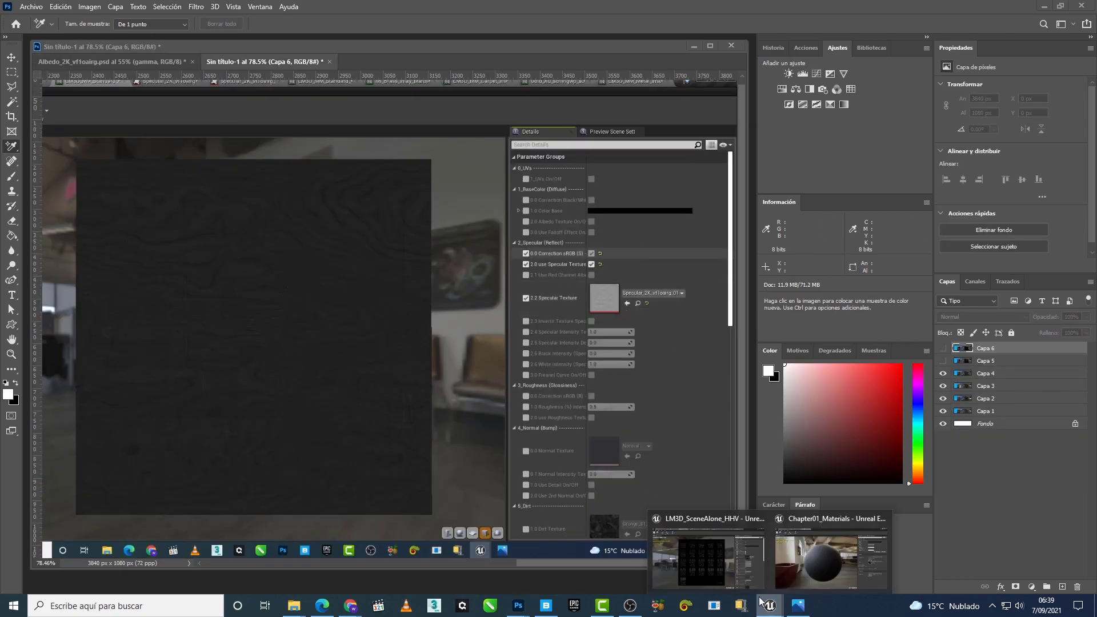
pyautogui.click(708, 551)
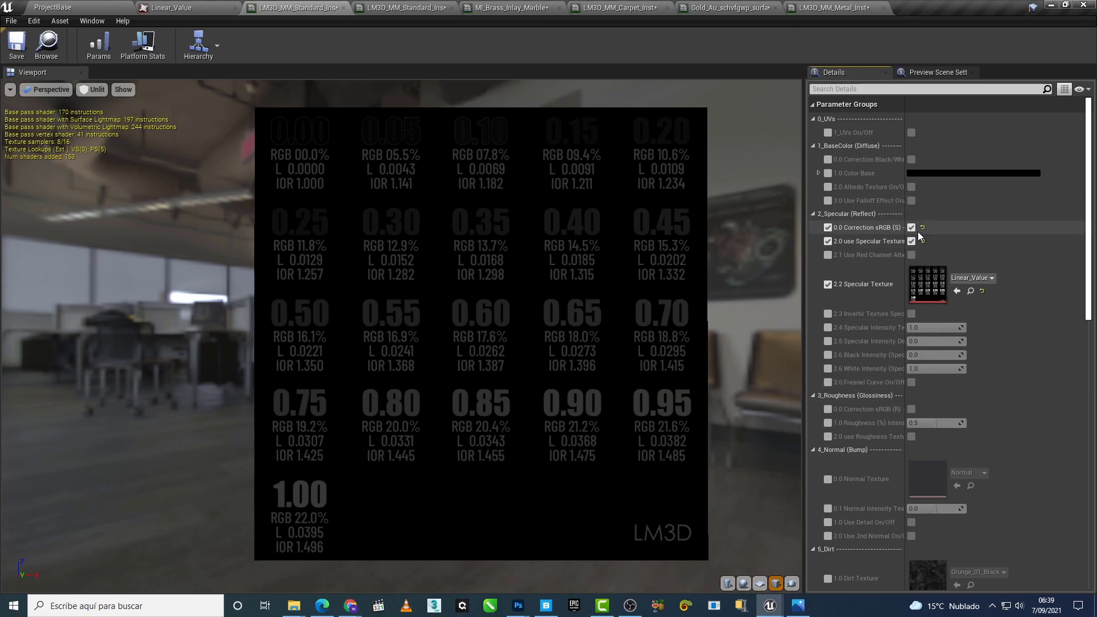
# Step: Close the Linear_Value texture, then override and enable specular sRGB correction in the second standard material instance
pyautogui.click(208, 4)
pyautogui.click(237, 7)
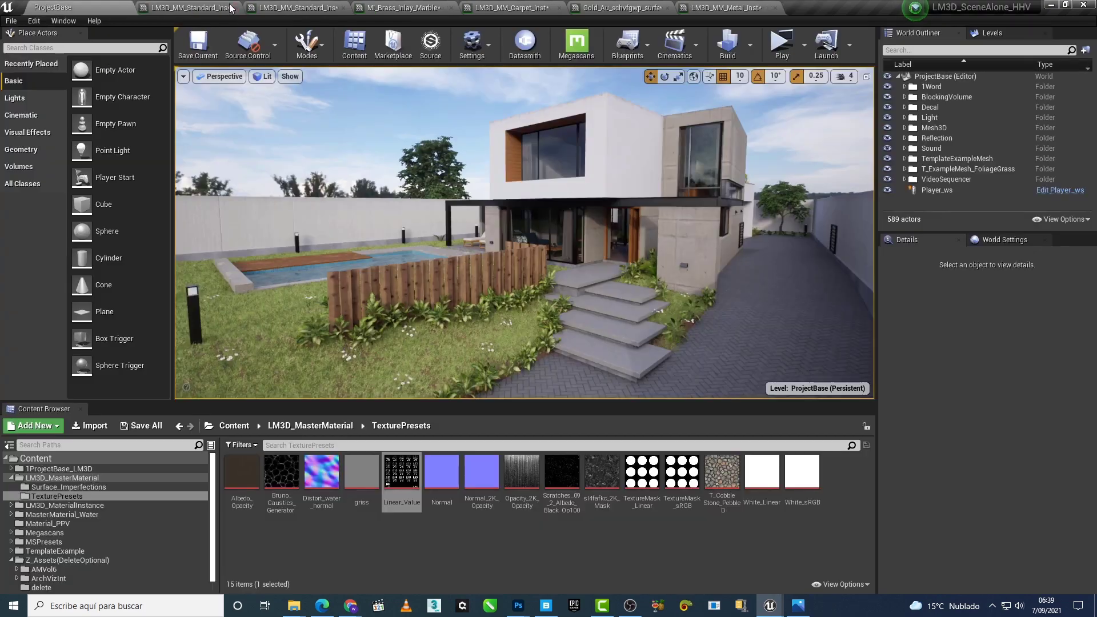
pyautogui.click(254, 5)
pyautogui.click(255, 6)
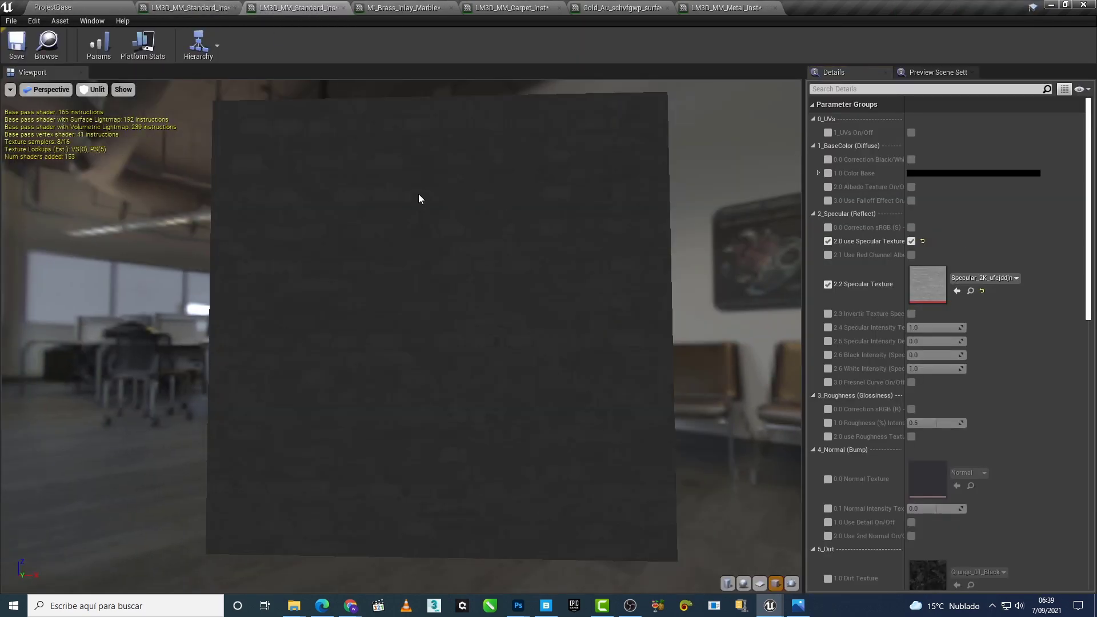
pyautogui.click(827, 227)
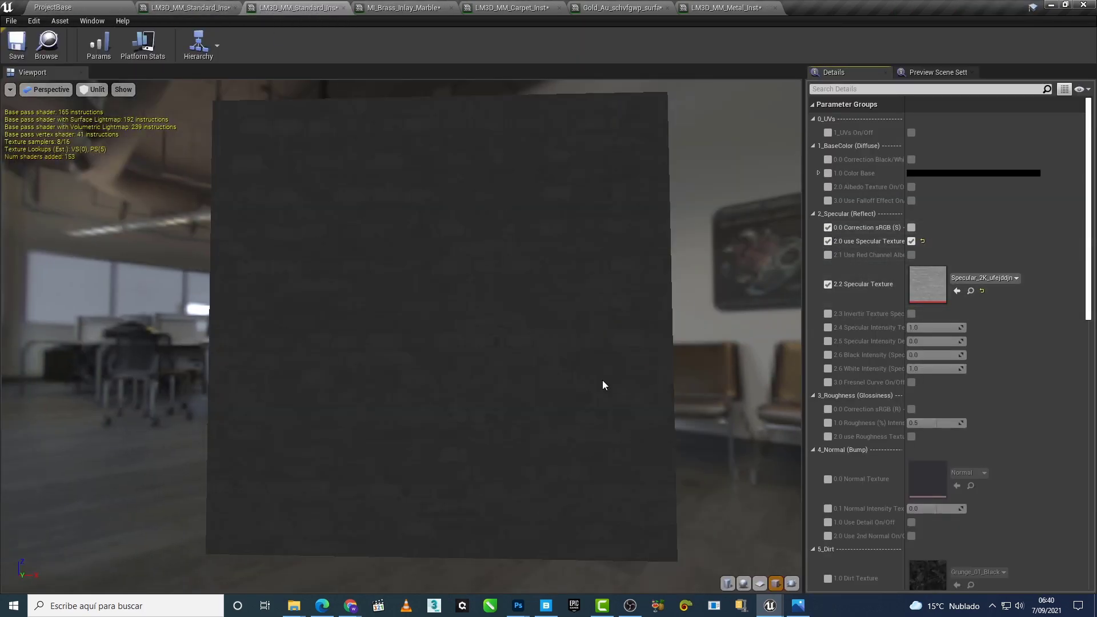
pyautogui.click(911, 228)
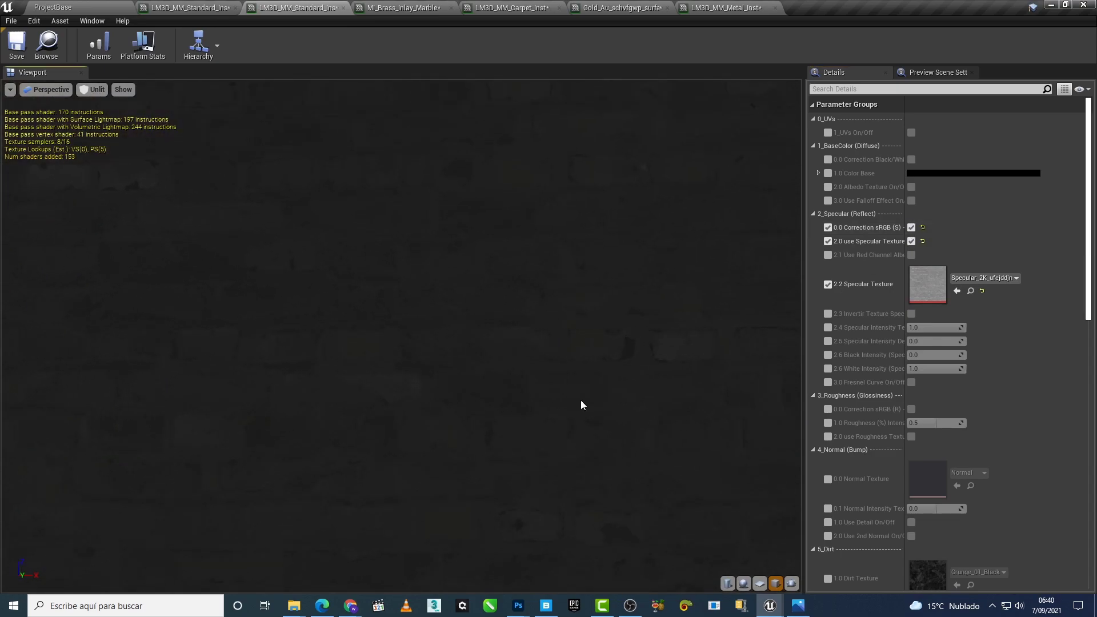
# Step: Compare the lit cube with specular sRGB correction off and on, leaving it on, then open MI_Brass_Inlay_Marble
pyautogui.scroll(-3, 595, 447)
pyautogui.moveTo(595, 447)
pyautogui.mouseDown()
pyautogui.moveTo(606, 400)
pyautogui.moveTo(602, 431)
pyautogui.moveTo(560, 476)
pyautogui.mouseUp()
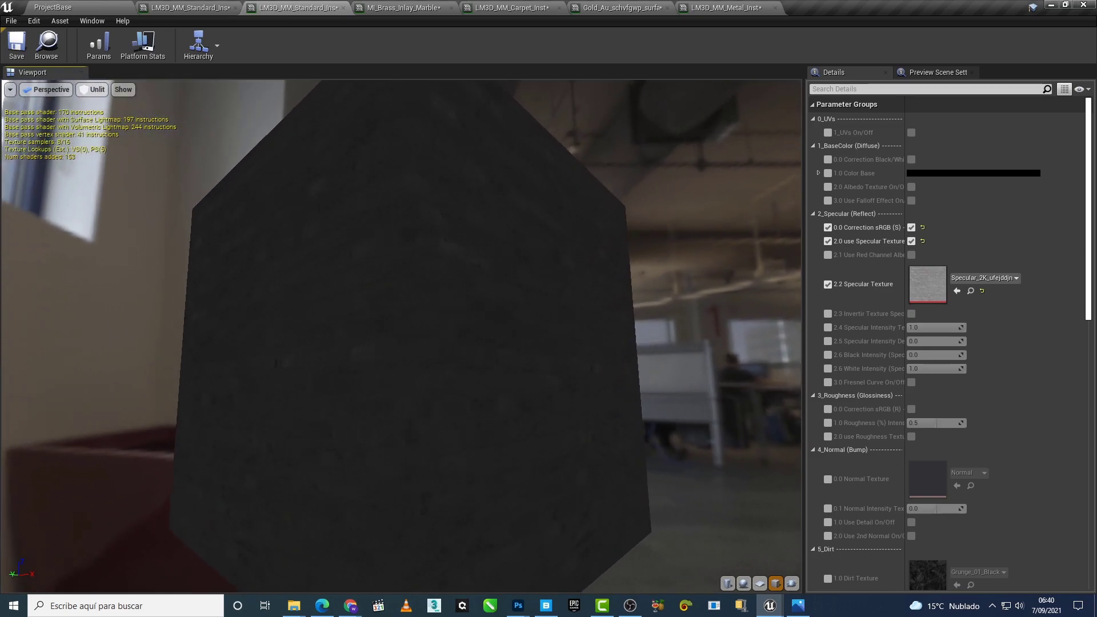
pyautogui.click(92, 89)
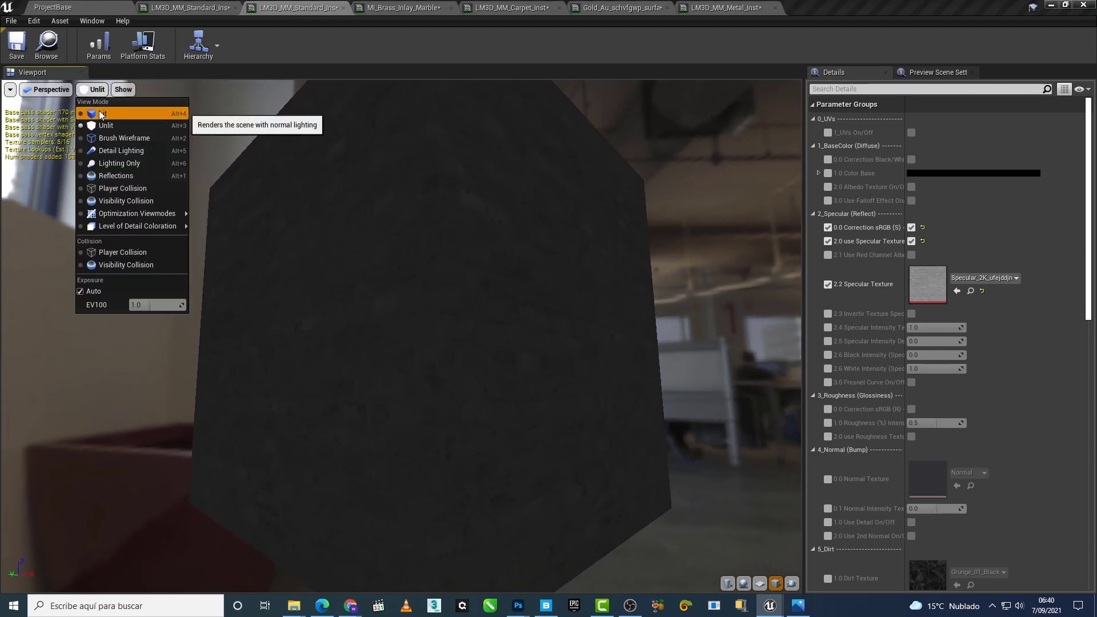
pyautogui.click(97, 109)
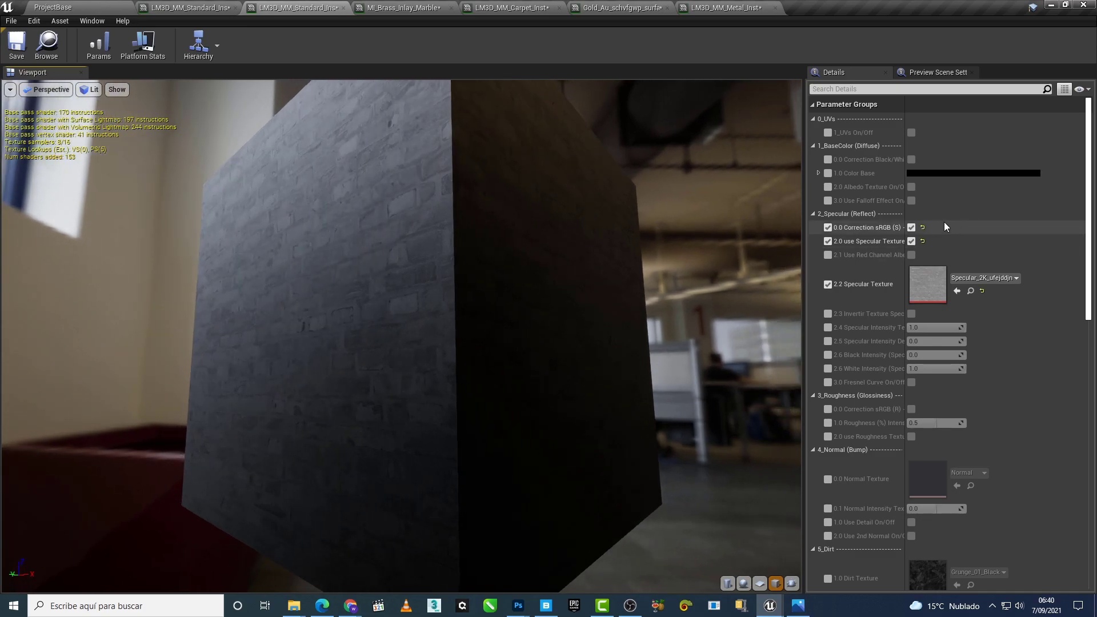
pyautogui.click(911, 227)
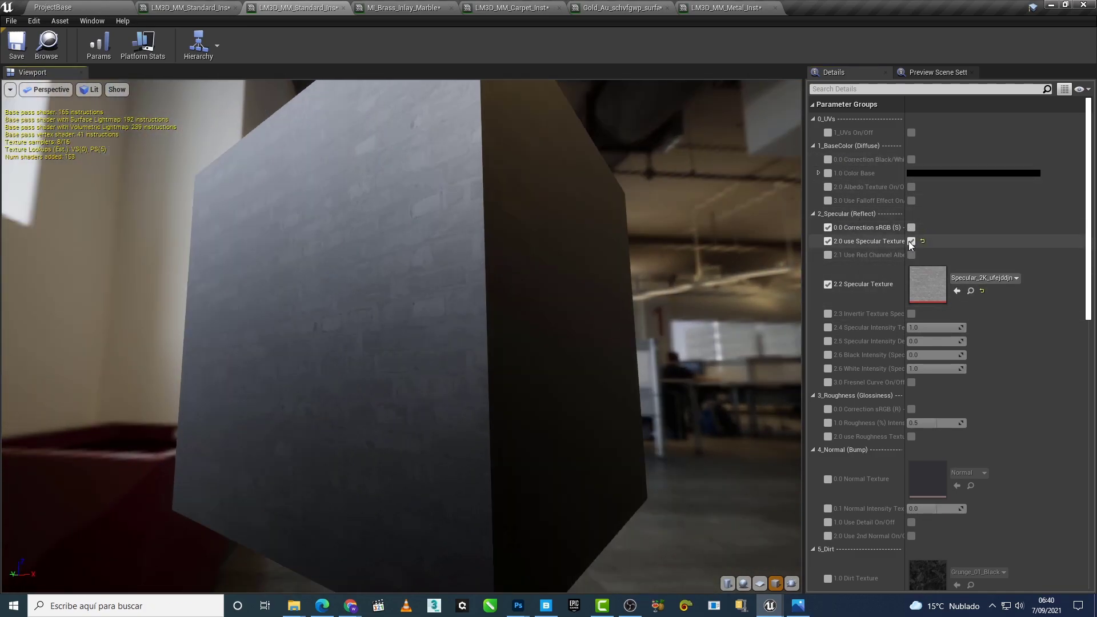
pyautogui.click(911, 228)
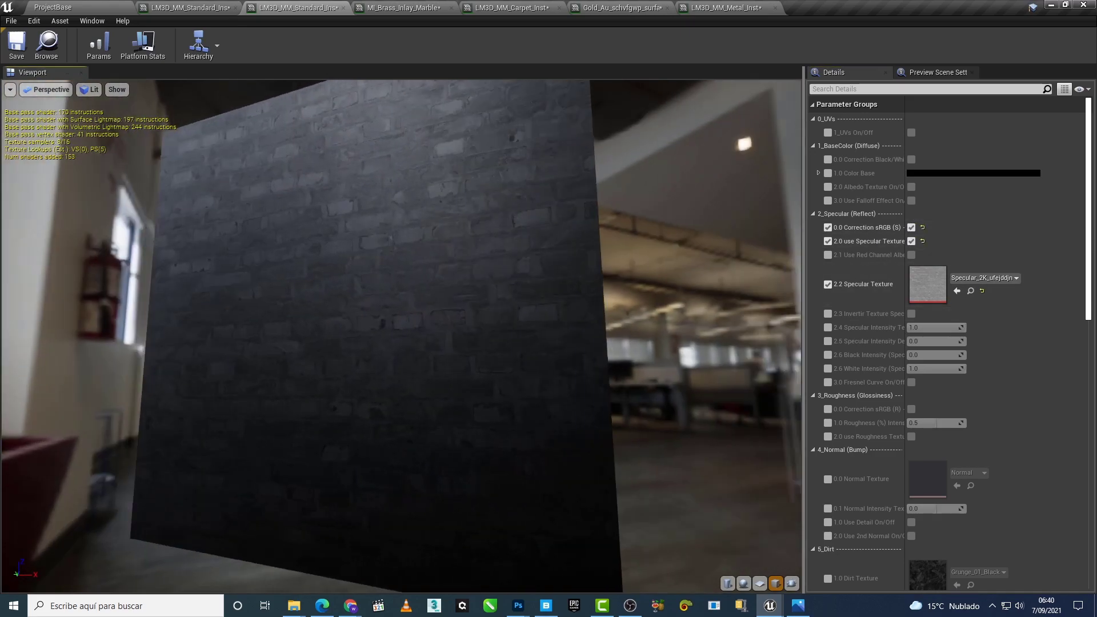
pyautogui.moveTo(628, 343); pyautogui.dragTo(171, 354)
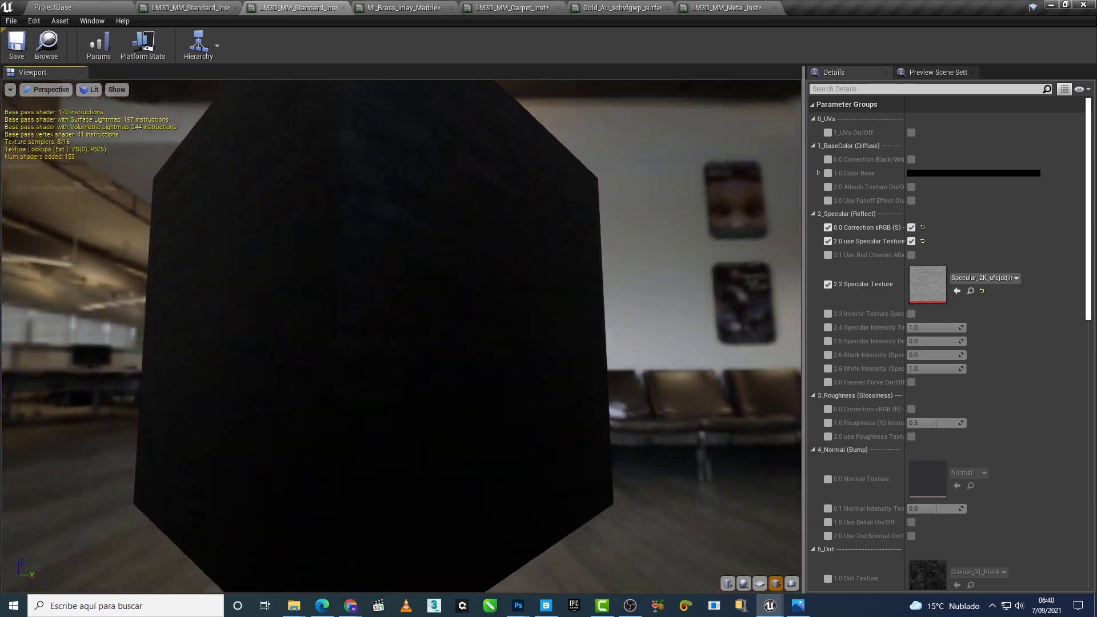
pyautogui.click(911, 228)
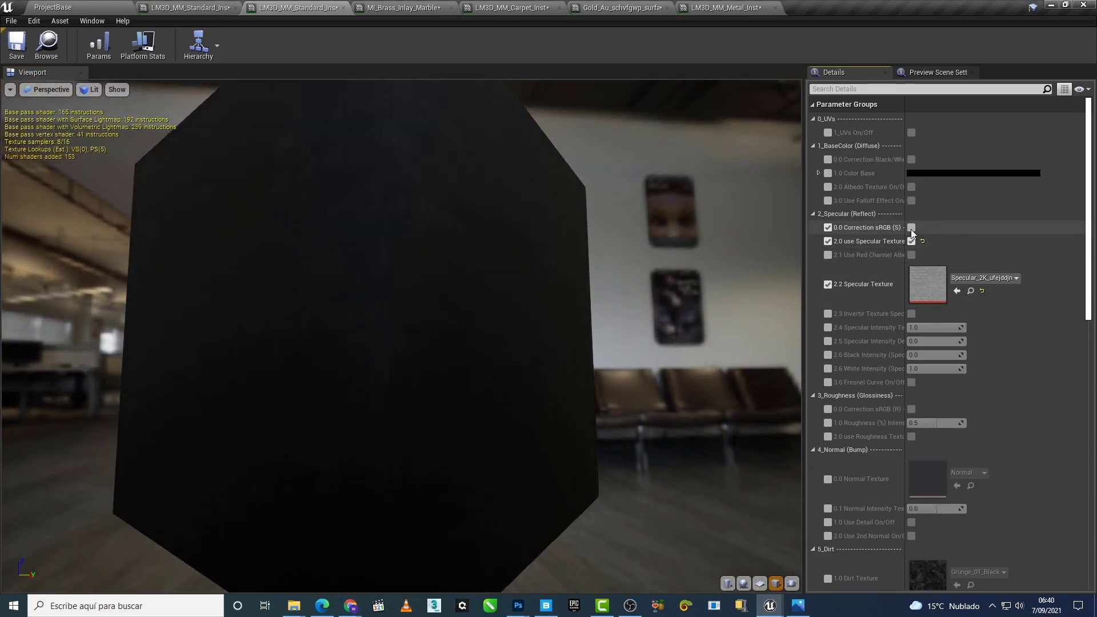
pyautogui.click(911, 228)
pyautogui.moveTo(636, 418); pyautogui.dragTo(514, 423)
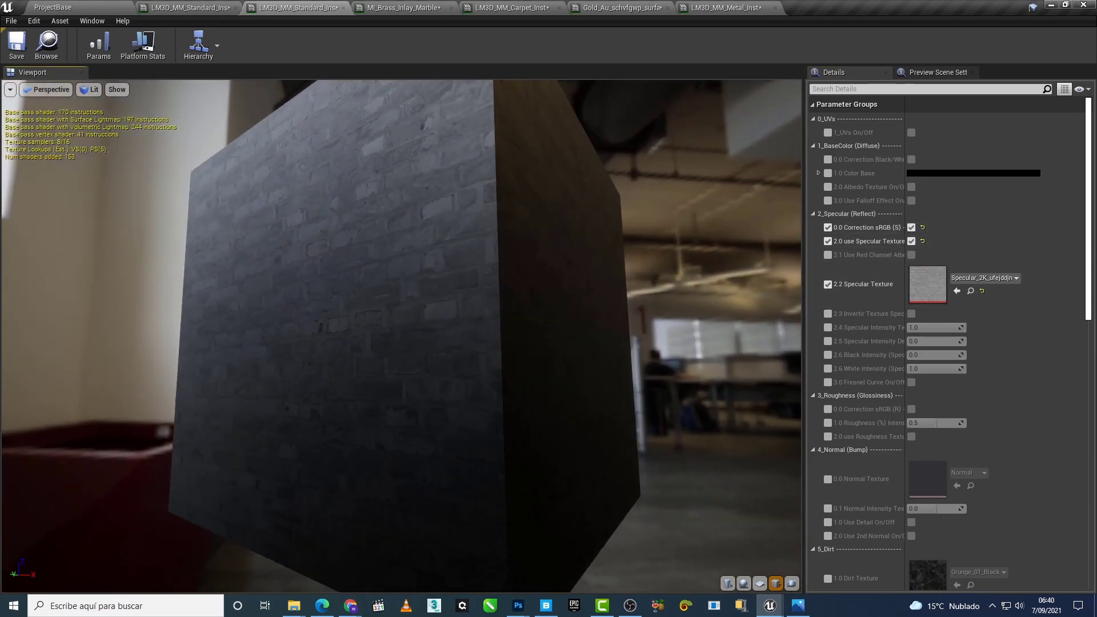
pyautogui.moveTo(635, 418); pyautogui.dragTo(514, 419)
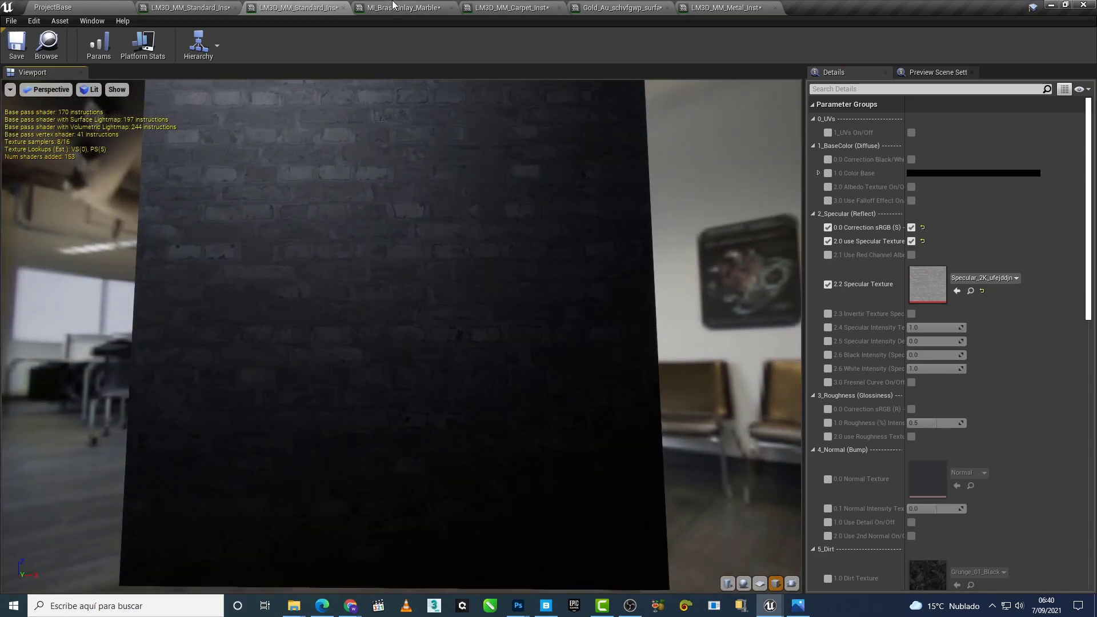
pyautogui.click(393, 6)
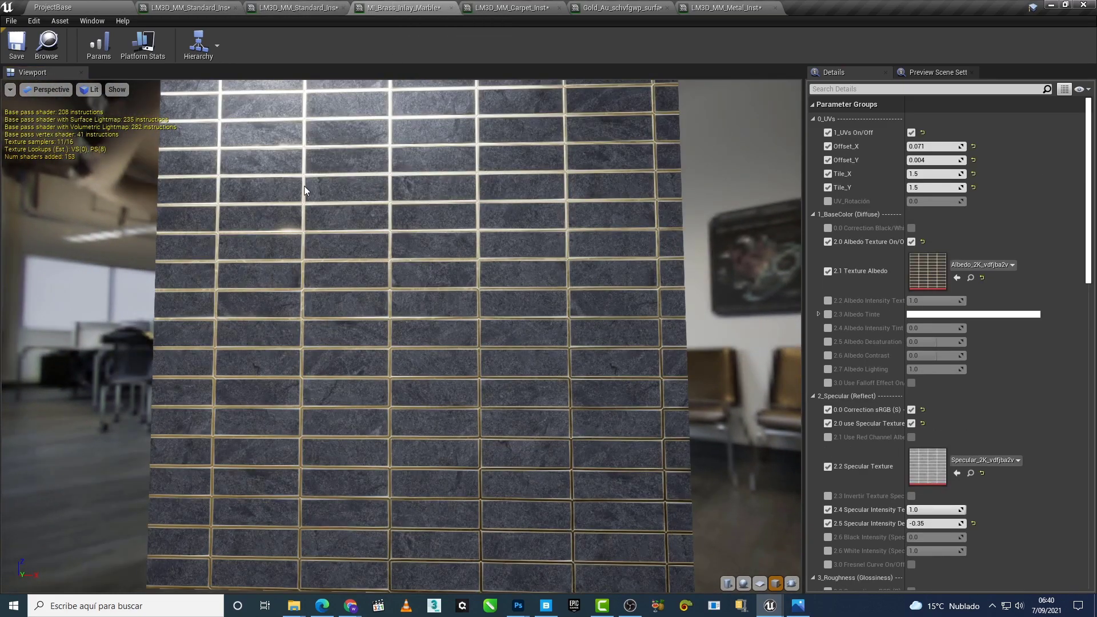
# Step: Disable the albedo, specular sRGB, specular texture and roughness texture overrides, with the preview set to Unlit
pyautogui.moveTo(434, 349)
pyautogui.mouseDown()
pyautogui.moveTo(423, 349)
pyautogui.moveTo(432, 343)
pyautogui.mouseUp()
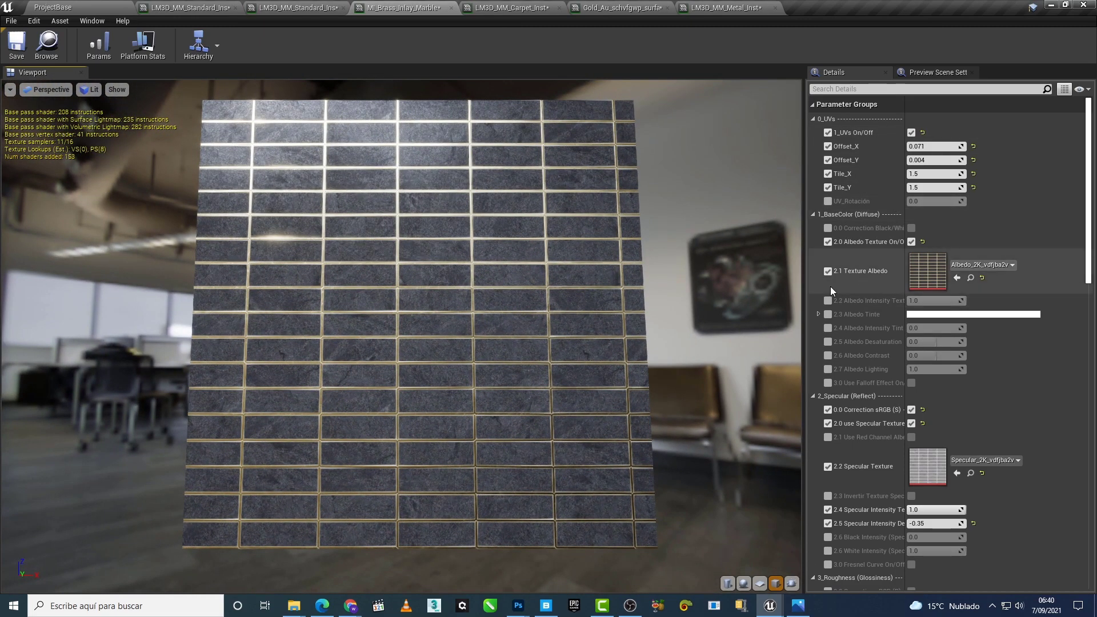
pyautogui.click(827, 243)
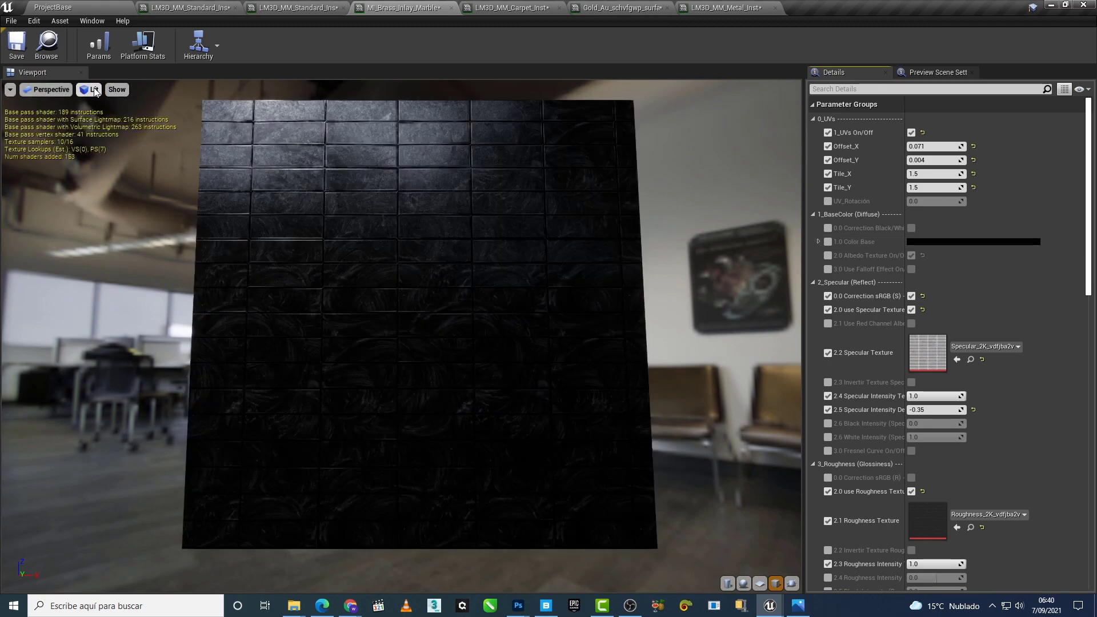
pyautogui.click(90, 89)
pyautogui.click(94, 125)
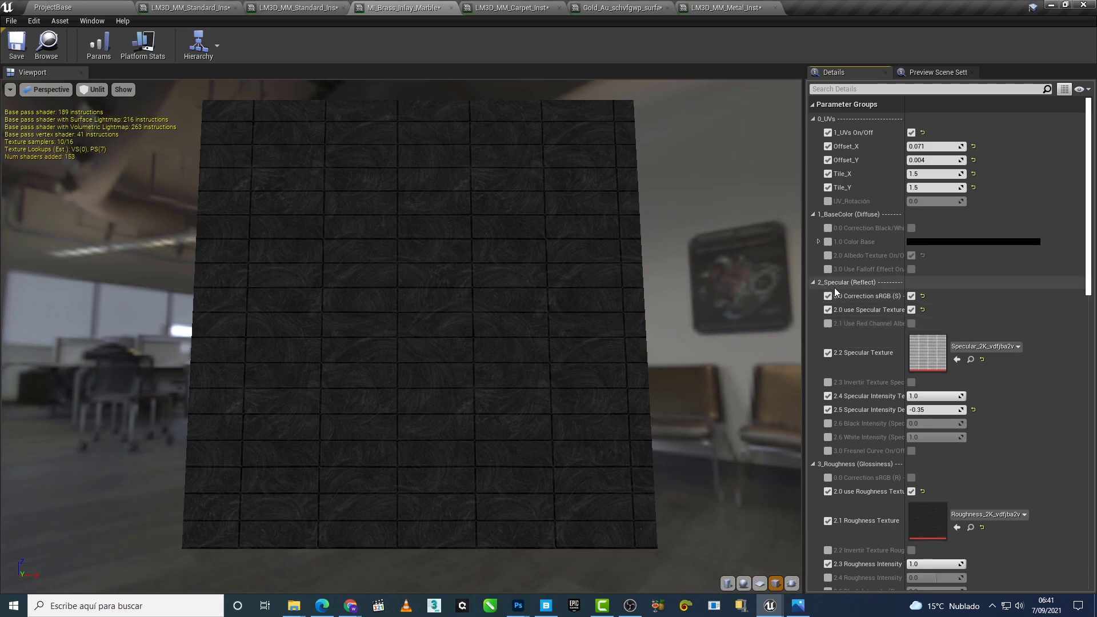
pyautogui.scroll(-2, 834, 287)
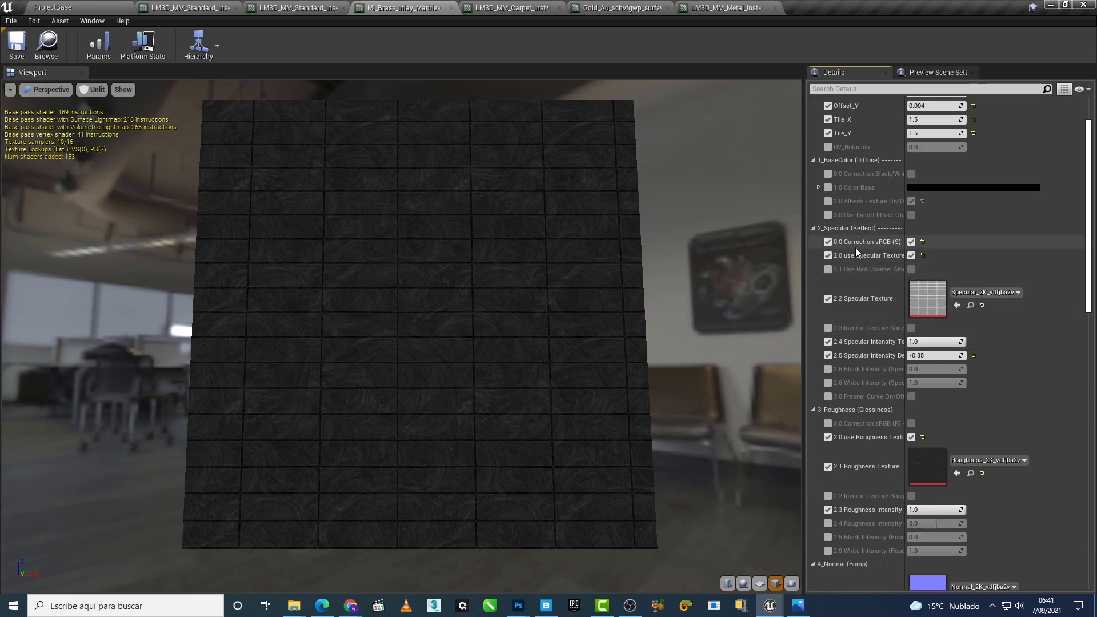
pyautogui.click(827, 244)
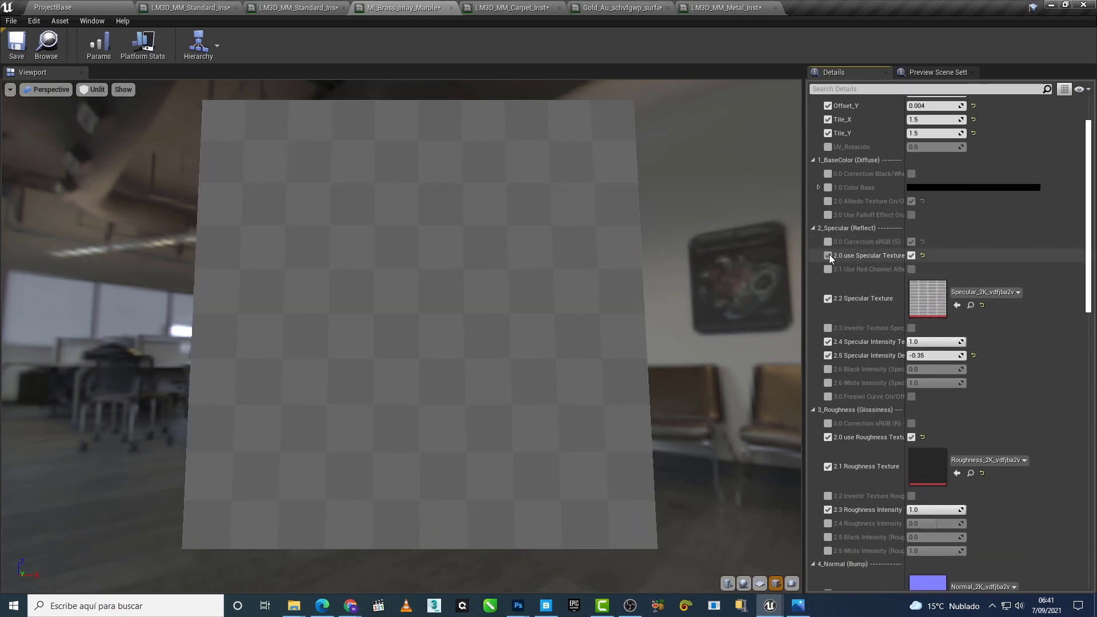
pyautogui.click(828, 255)
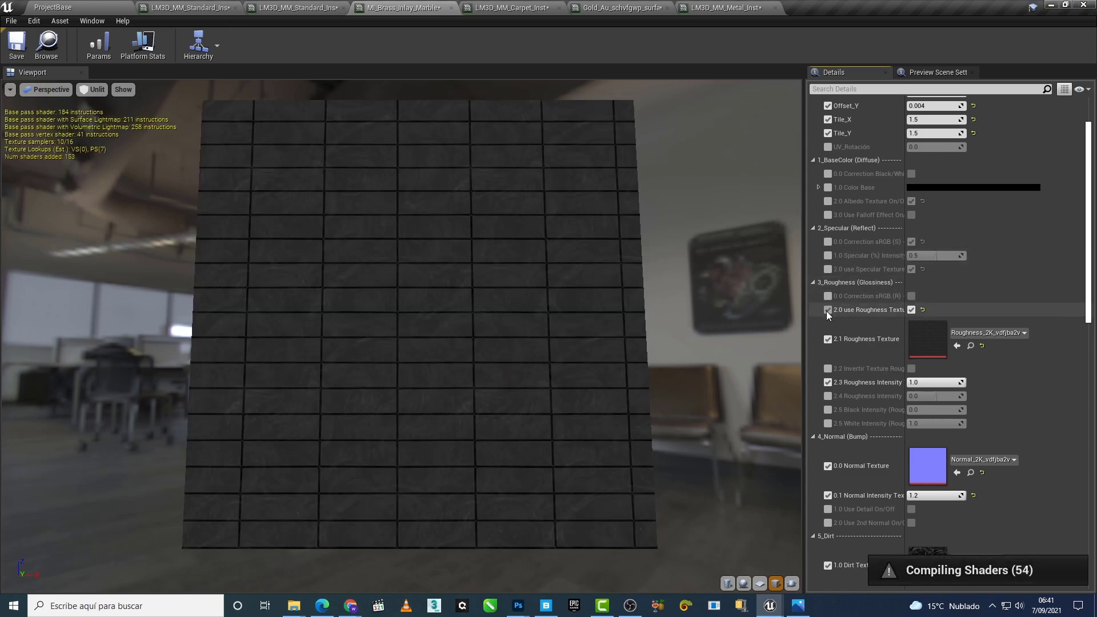
pyautogui.click(827, 310)
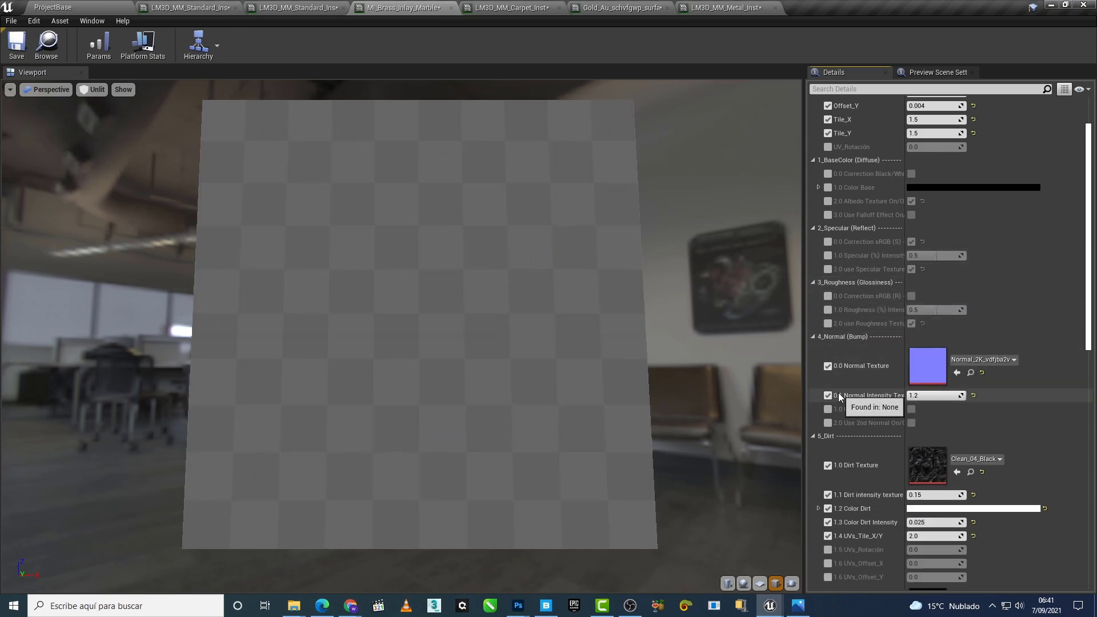
# Step: Disable the dirt texture, intensity, colour, colour intensity and tiling overrides
pyautogui.scroll(-1, 837, 391)
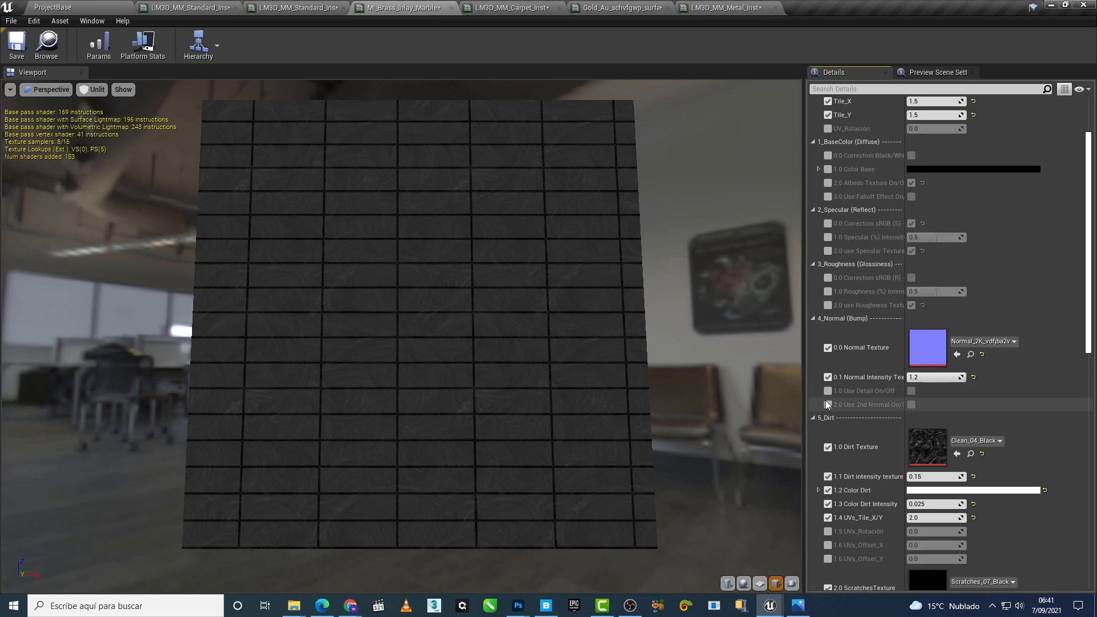
pyautogui.scroll(-3, 825, 399)
pyautogui.scroll(-4, 824, 354)
pyautogui.click(828, 319)
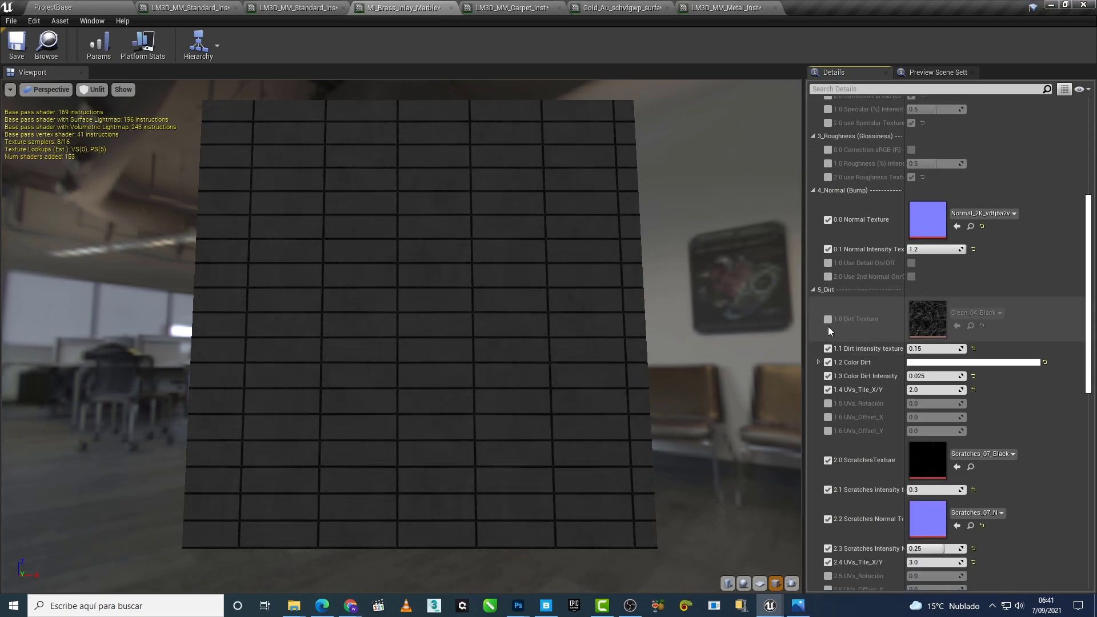
pyautogui.click(828, 348)
pyautogui.click(828, 362)
pyautogui.click(827, 376)
pyautogui.click(828, 389)
# Step: Disable the scratches texture, intensity, normal texture, normal intensity and tiling overrides, then inspect the dark tiles
pyautogui.scroll(-5, 832, 403)
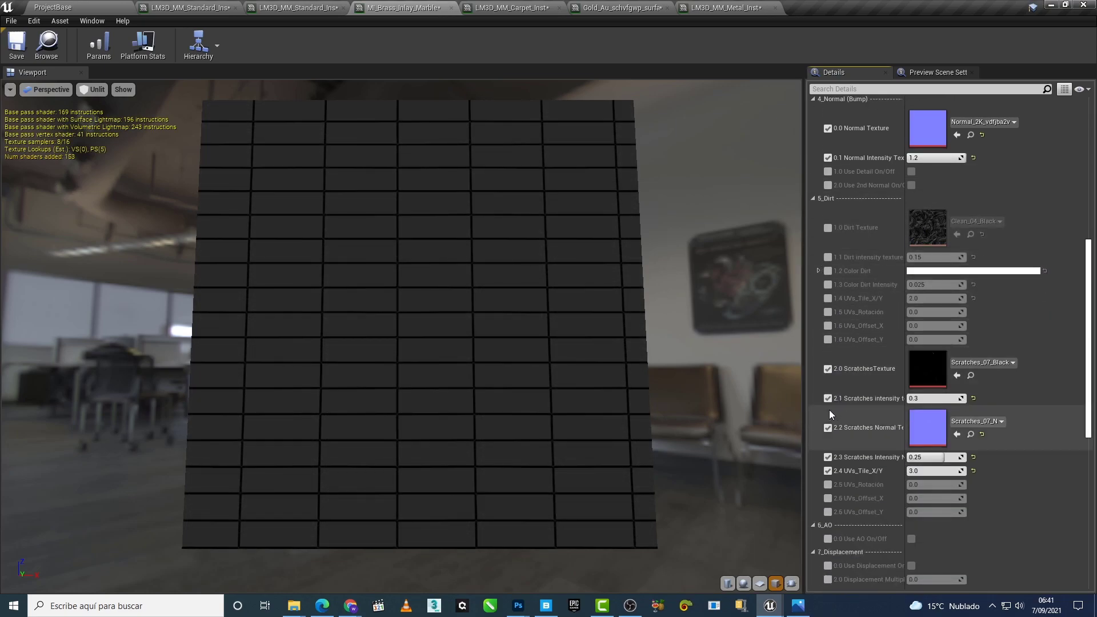
pyautogui.click(828, 368)
pyautogui.click(828, 398)
pyautogui.click(827, 427)
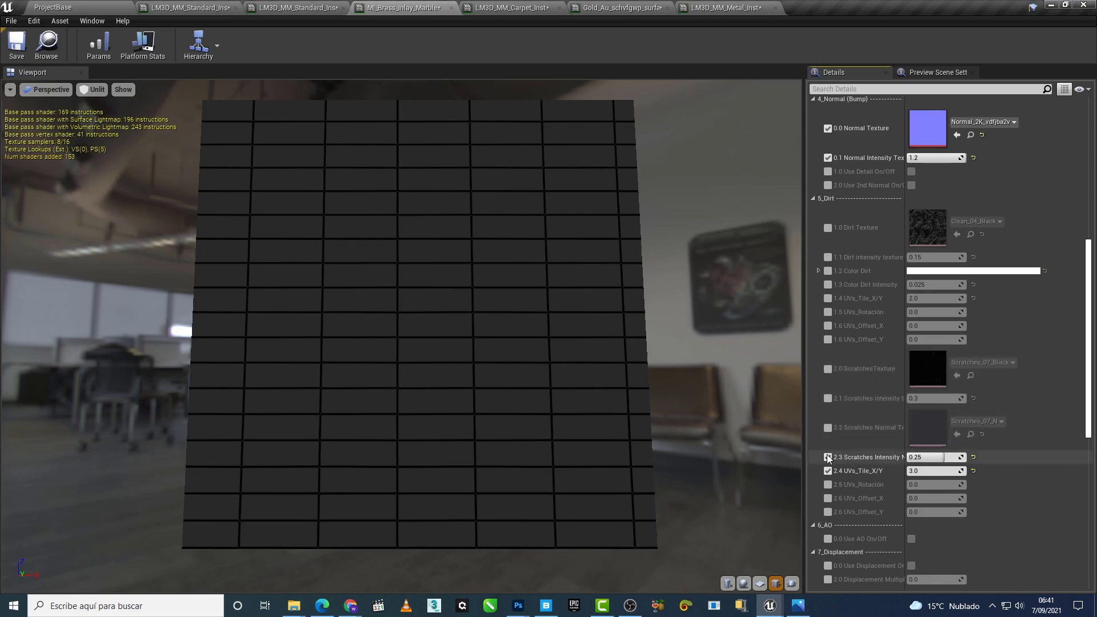
pyautogui.click(828, 457)
pyautogui.click(828, 471)
pyautogui.scroll(-5, 853, 520)
pyautogui.scroll(4, 859, 527)
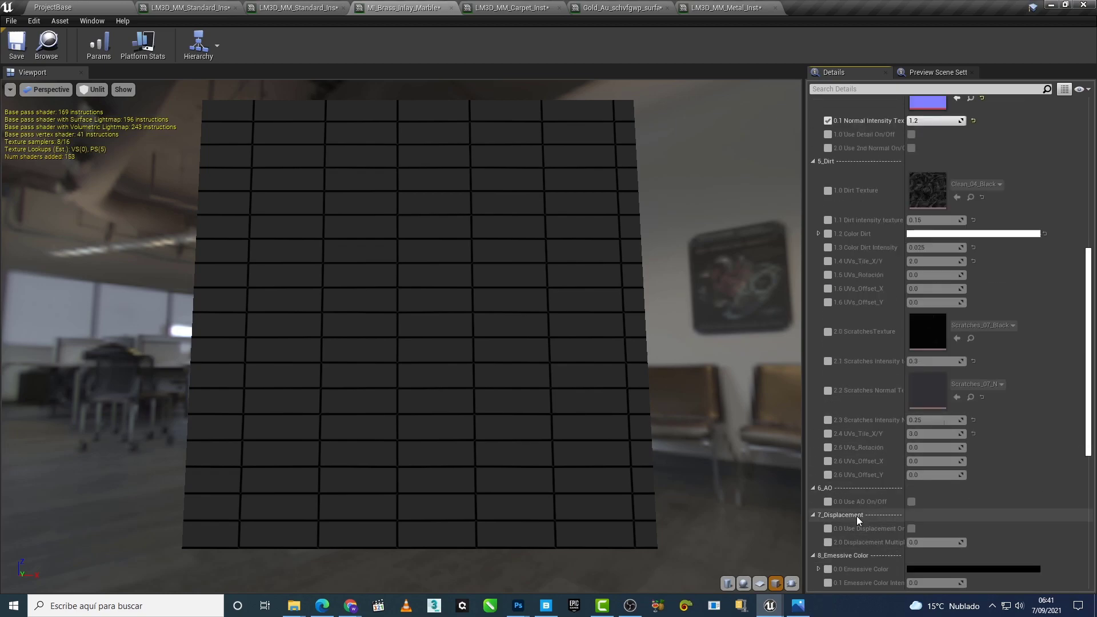
pyautogui.scroll(9, 855, 516)
pyautogui.scroll(8, 857, 502)
pyautogui.moveTo(448, 360); pyautogui.dragTo(473, 328)
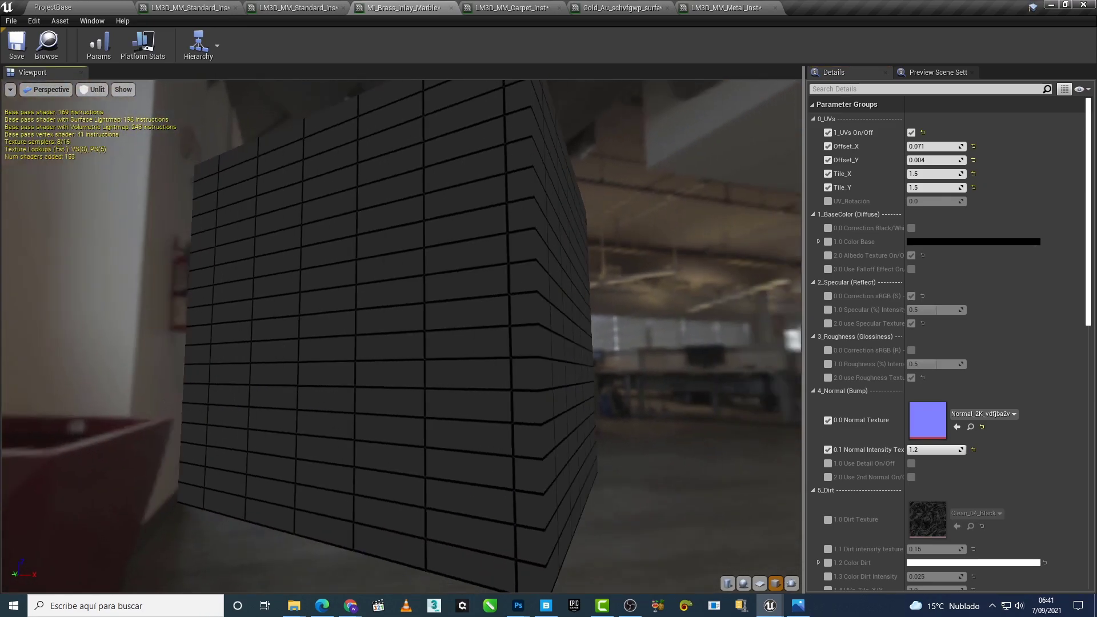
pyautogui.moveTo(1088, 317); pyautogui.dragTo(1088, 537)
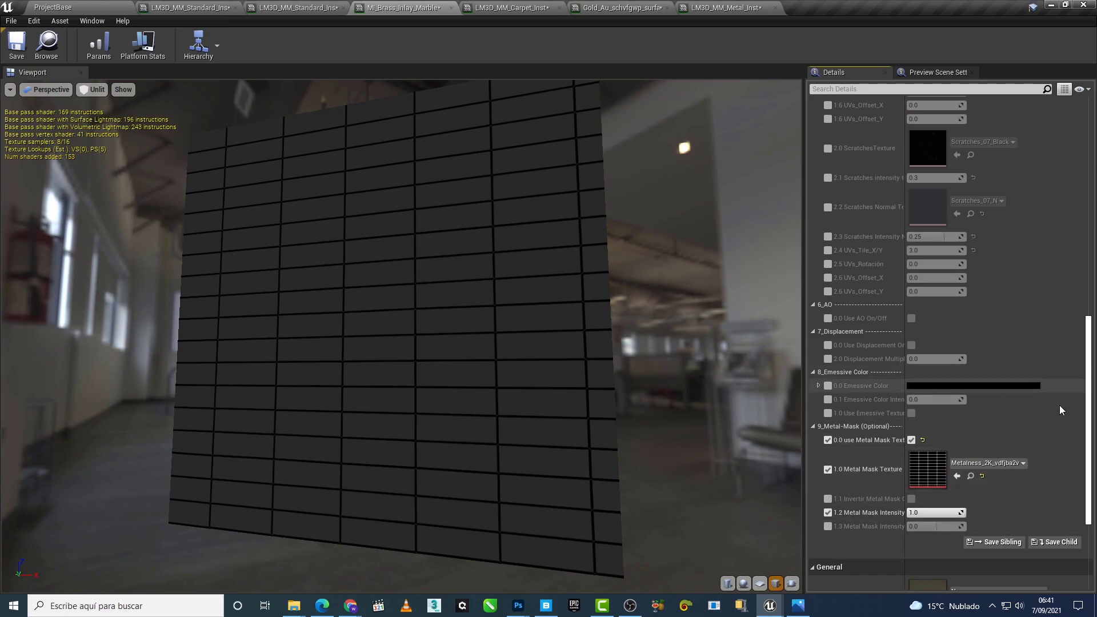
pyautogui.moveTo(1088, 403); pyautogui.dragTo(1088, 183)
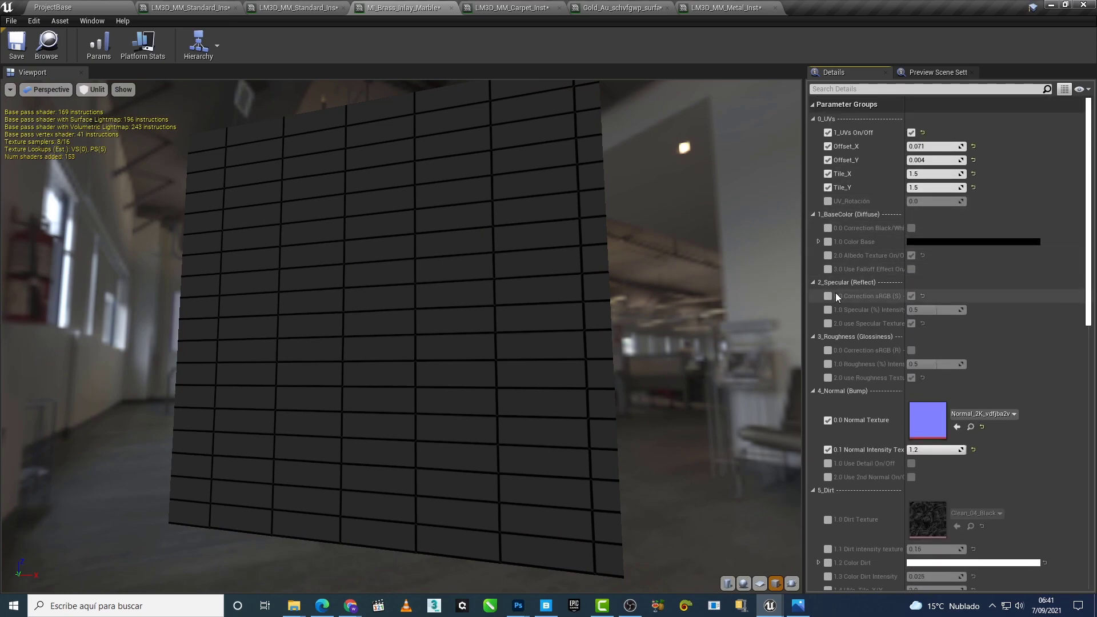
# Step: Re-enable the specular texture override and inspect a corner of the tiled cube
pyautogui.click(828, 323)
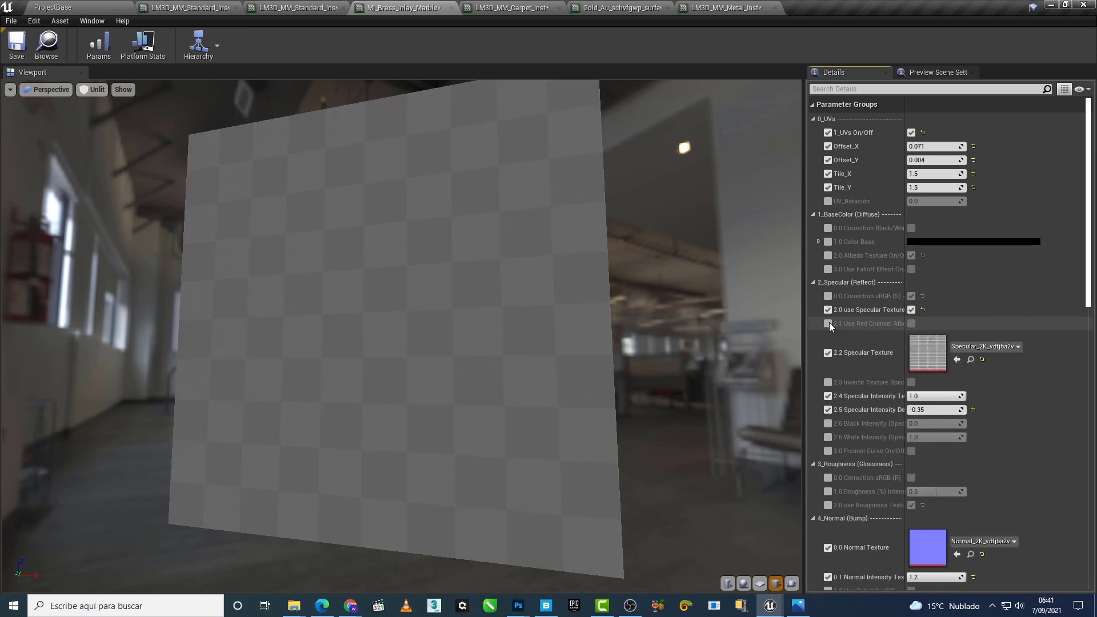
pyautogui.moveTo(714, 326); pyautogui.dragTo(674, 326)
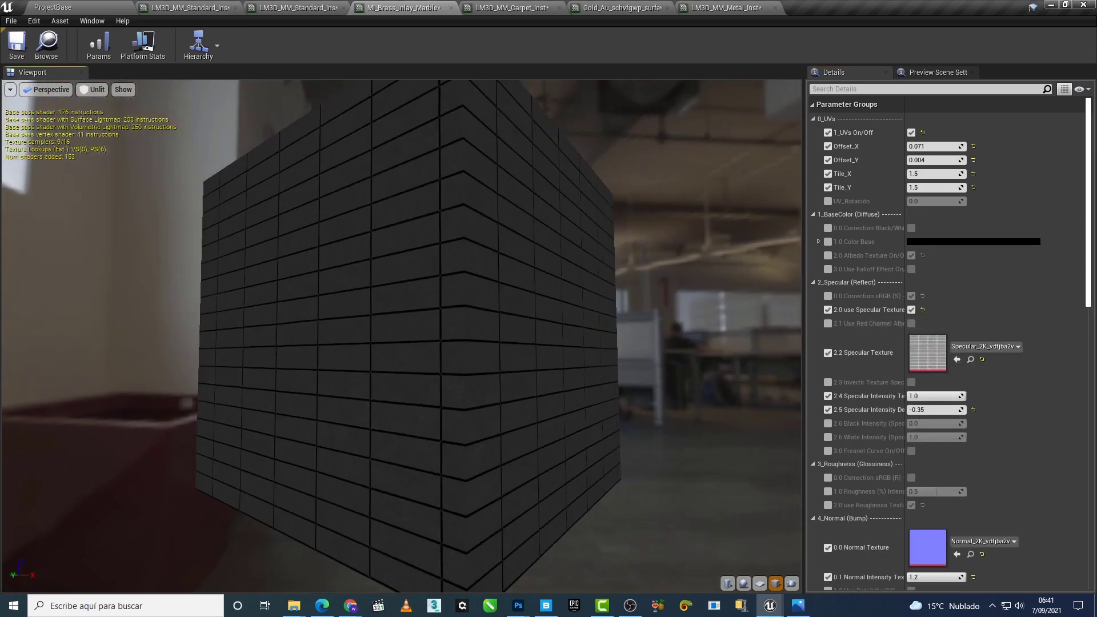
pyautogui.scroll(4, 293, 297)
pyautogui.scroll(4, 294, 298)
pyautogui.scroll(3, 294, 297)
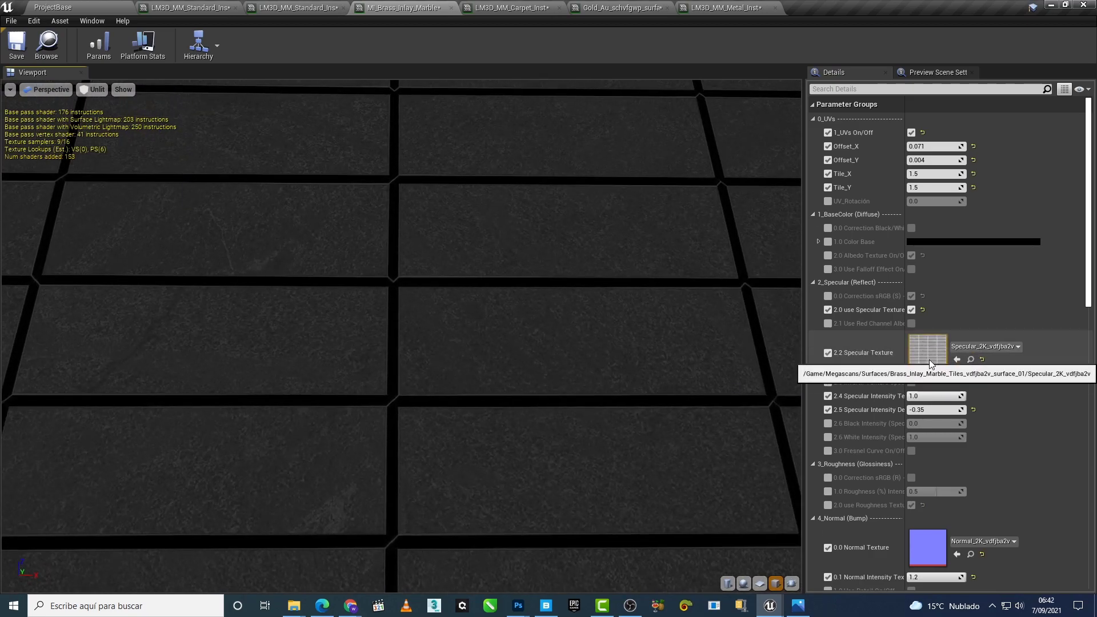
pyautogui.scroll(-5, 572, 365)
pyautogui.scroll(2, 573, 364)
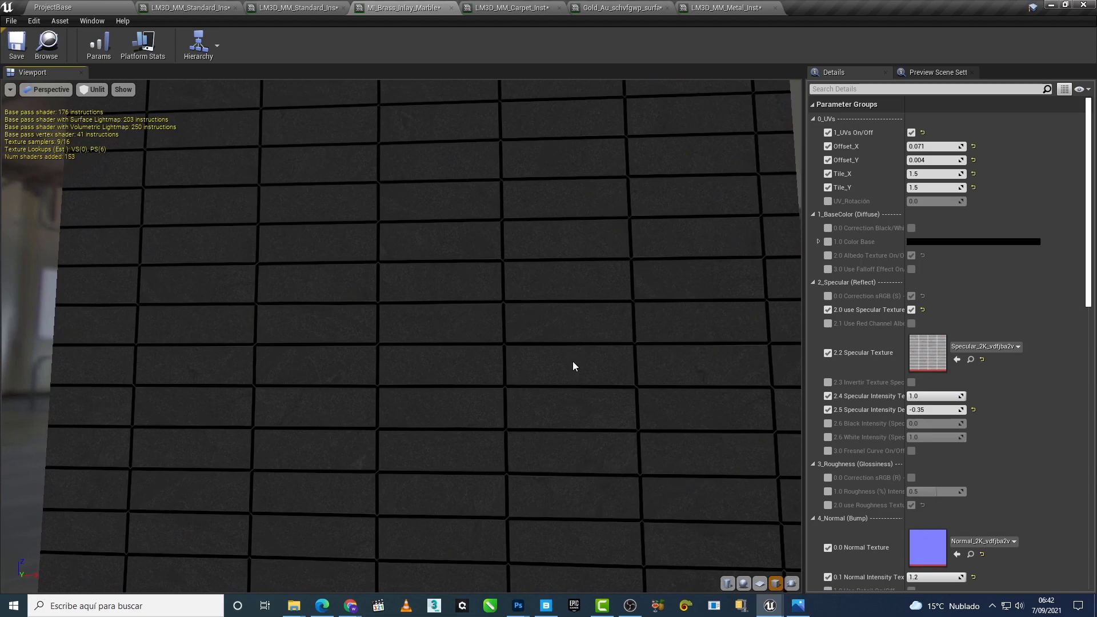
pyautogui.scroll(4, 572, 364)
pyautogui.scroll(-2, 566, 360)
pyautogui.scroll(-2, 565, 360)
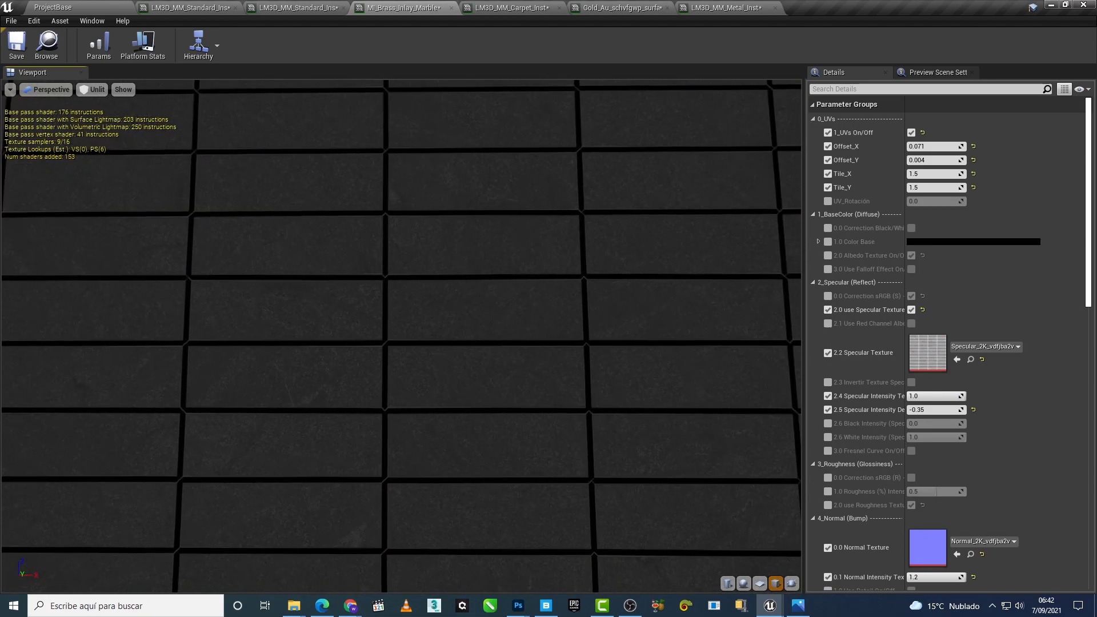
pyautogui.scroll(4, 514, 303)
pyautogui.scroll(-3, 656, 360)
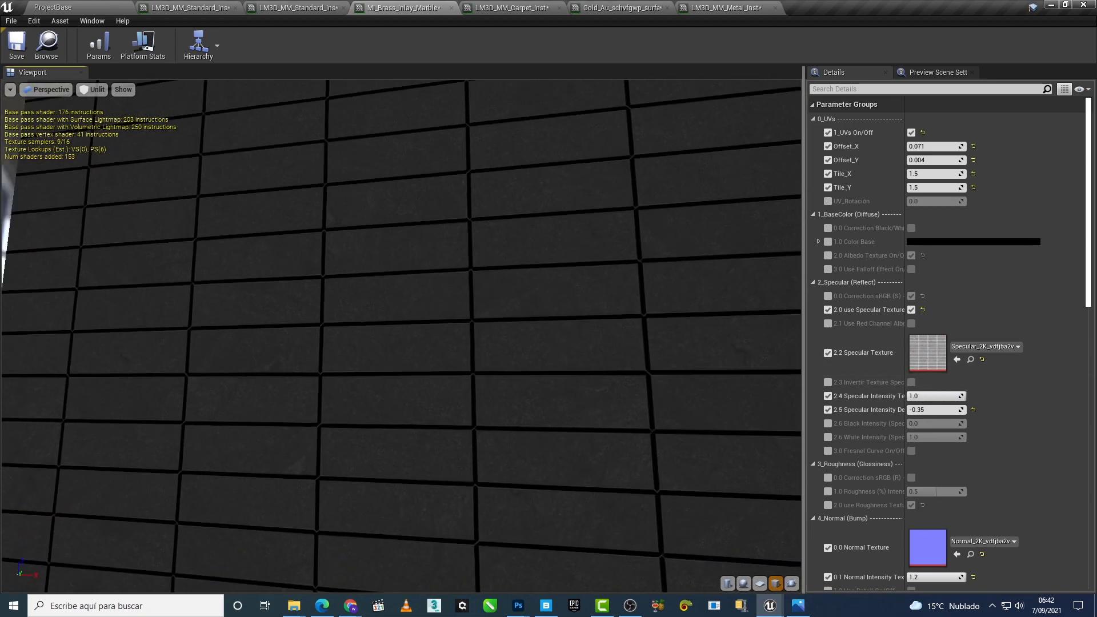
pyautogui.moveTo(656, 360); pyautogui.dragTo(571, 343)
pyautogui.scroll(2, 447, 281)
pyautogui.scroll(2, 448, 281)
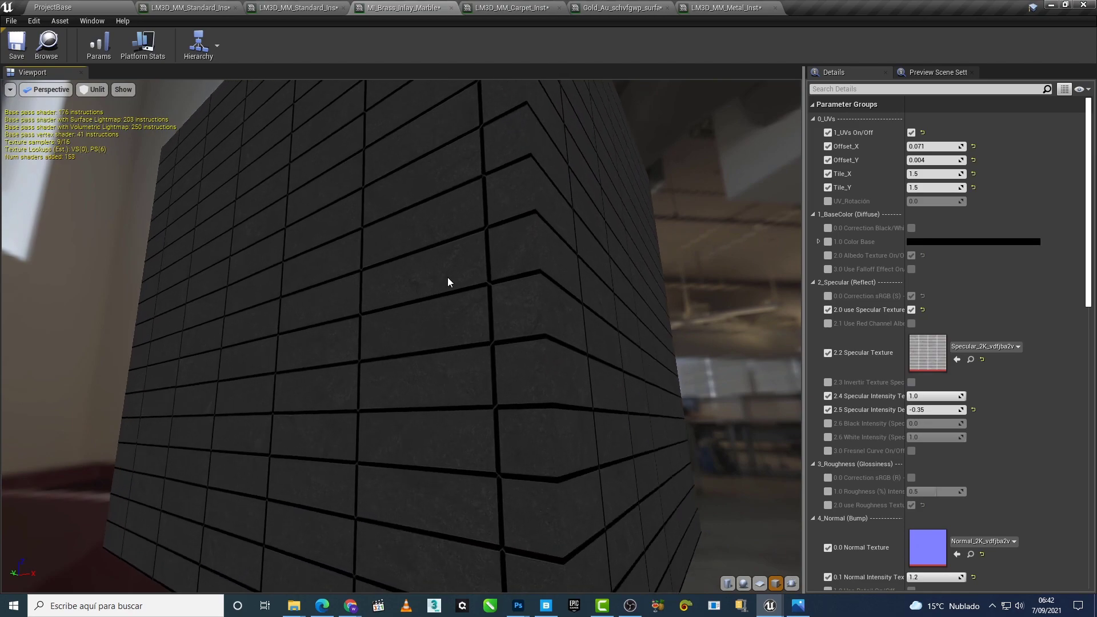
# Step: Re-enable the specular sRGB correction override, toggle it off and on, and set the preview to Lit
pyautogui.click(827, 296)
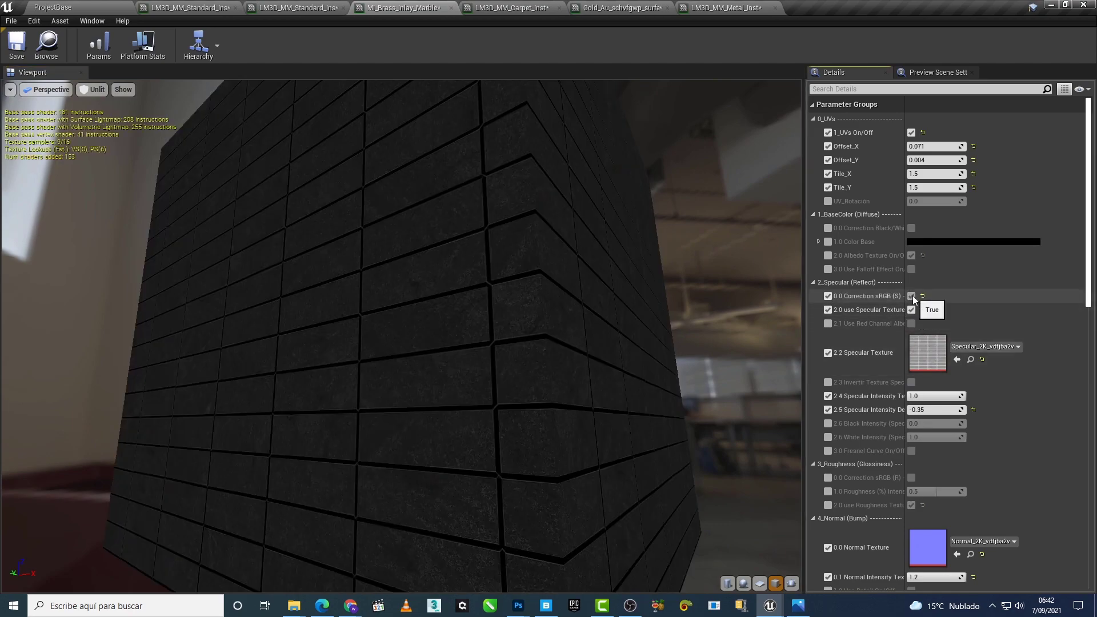
pyautogui.click(912, 295)
pyautogui.click(912, 296)
pyautogui.click(92, 89)
pyautogui.click(97, 114)
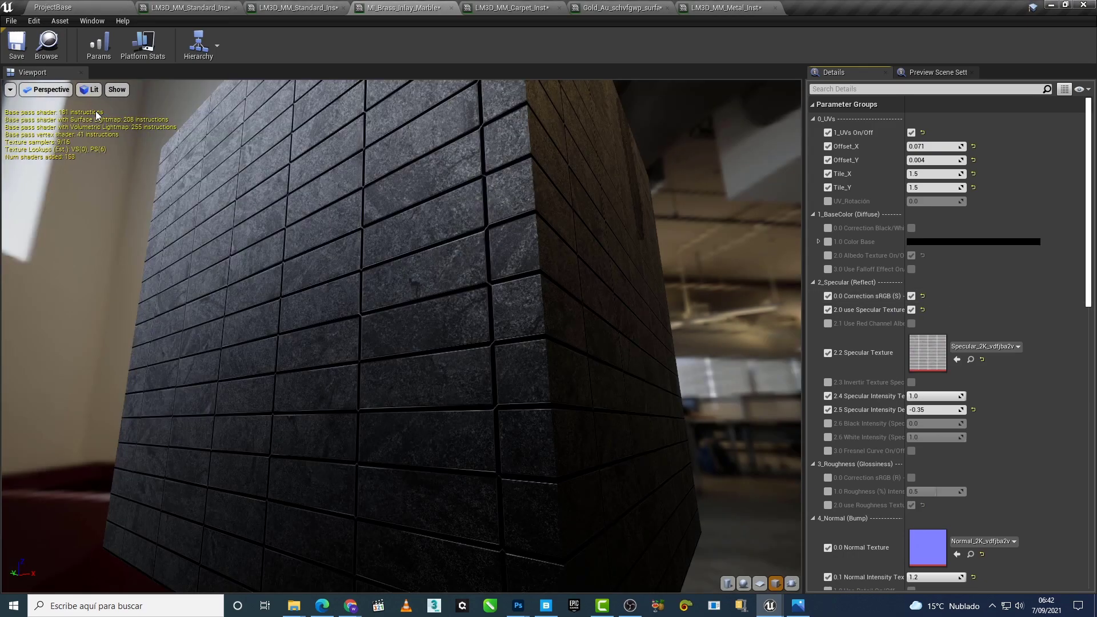
# Step: Compare specular sRGB correction off and on from several lit angles, leaving it enabled
pyautogui.moveTo(448, 335); pyautogui.dragTo(674, 382)
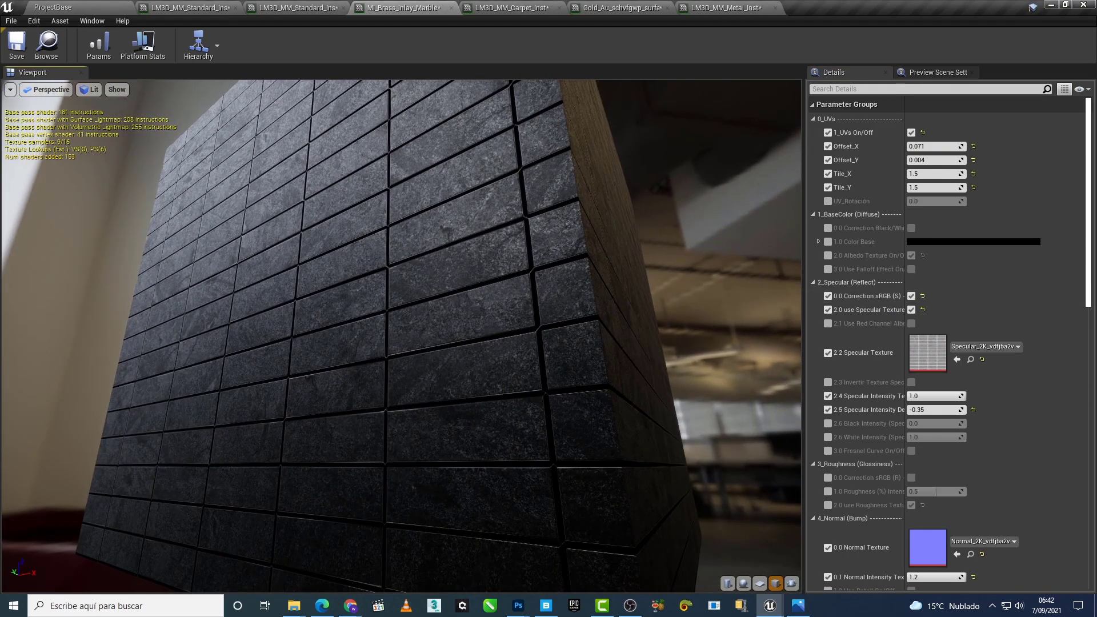
pyautogui.click(912, 296)
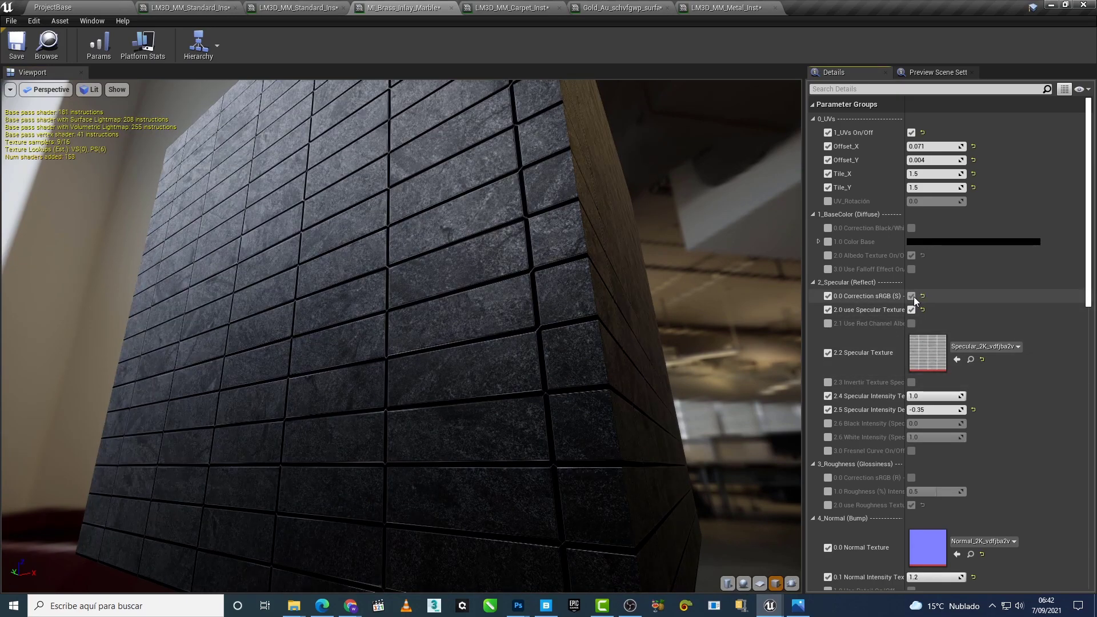
pyautogui.click(912, 296)
pyautogui.moveTo(617, 394); pyautogui.dragTo(662, 400)
pyautogui.scroll(3, 662, 400)
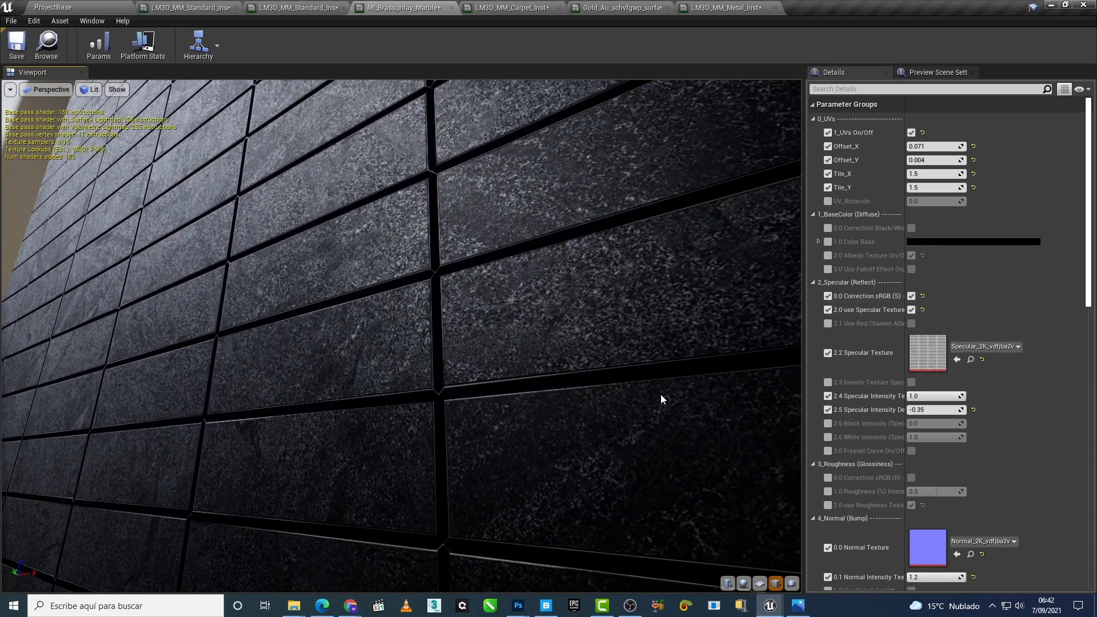
pyautogui.scroll(3, 662, 400)
pyautogui.click(912, 296)
pyautogui.click(912, 296)
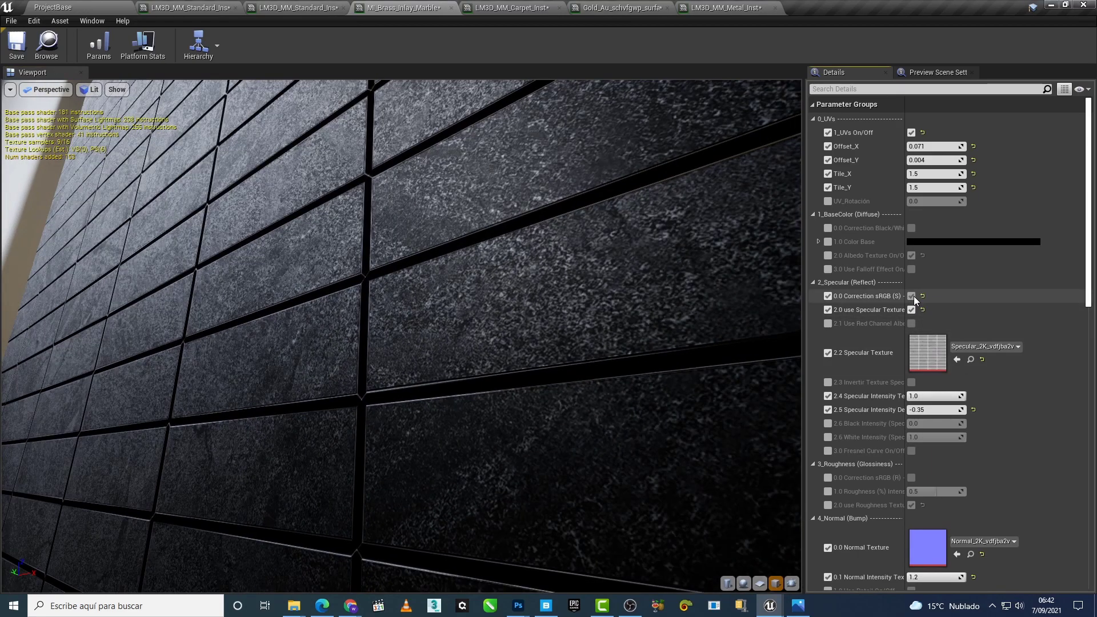
pyautogui.scroll(-5, 663, 400)
pyautogui.moveTo(663, 399)
pyautogui.mouseDown()
pyautogui.moveTo(572, 400)
pyautogui.moveTo(616, 417)
pyautogui.mouseUp()
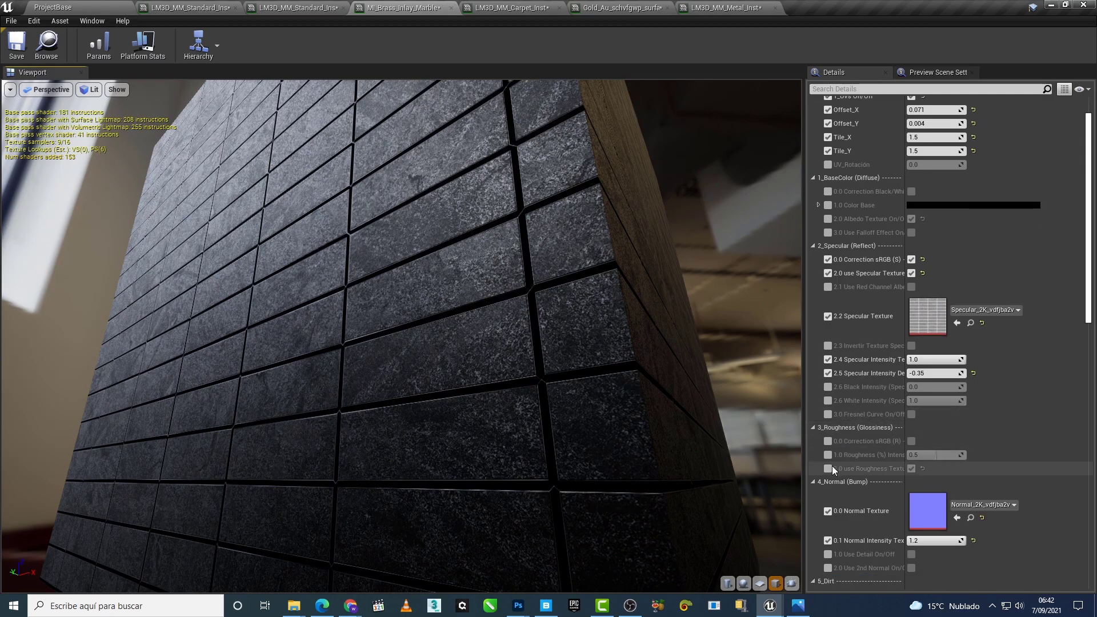
# Step: Enable the roughness texture and toggle specular sRGB correction to compare, leaving it checked
pyautogui.click(827, 468)
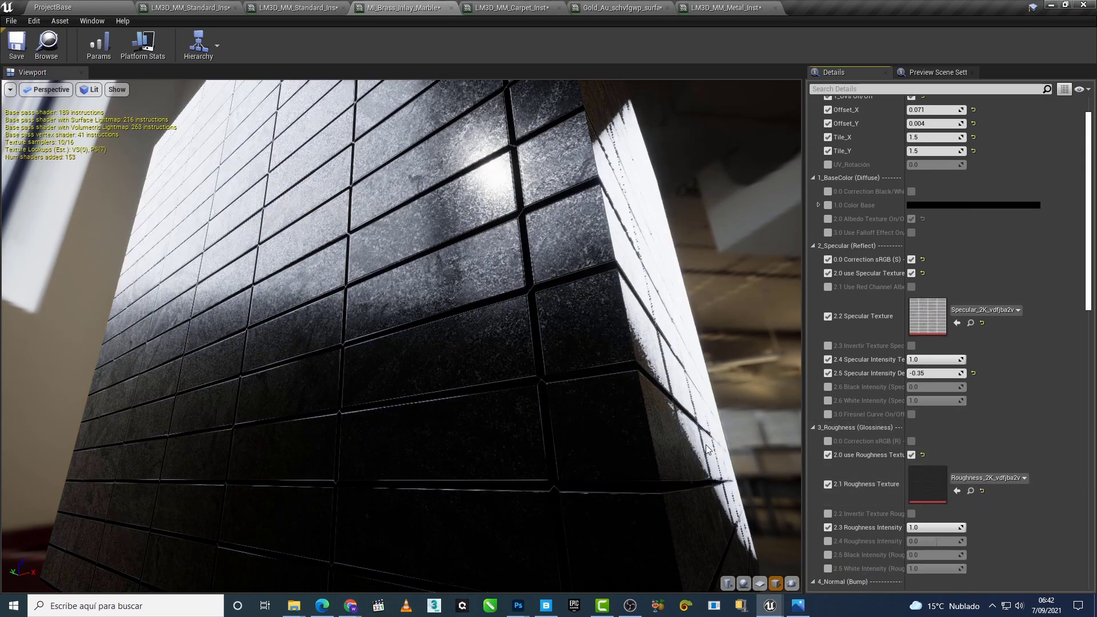
pyautogui.moveTo(657, 428)
pyautogui.mouseDown()
pyautogui.moveTo(542, 343)
pyautogui.moveTo(698, 436)
pyautogui.moveTo(582, 323)
pyautogui.mouseUp()
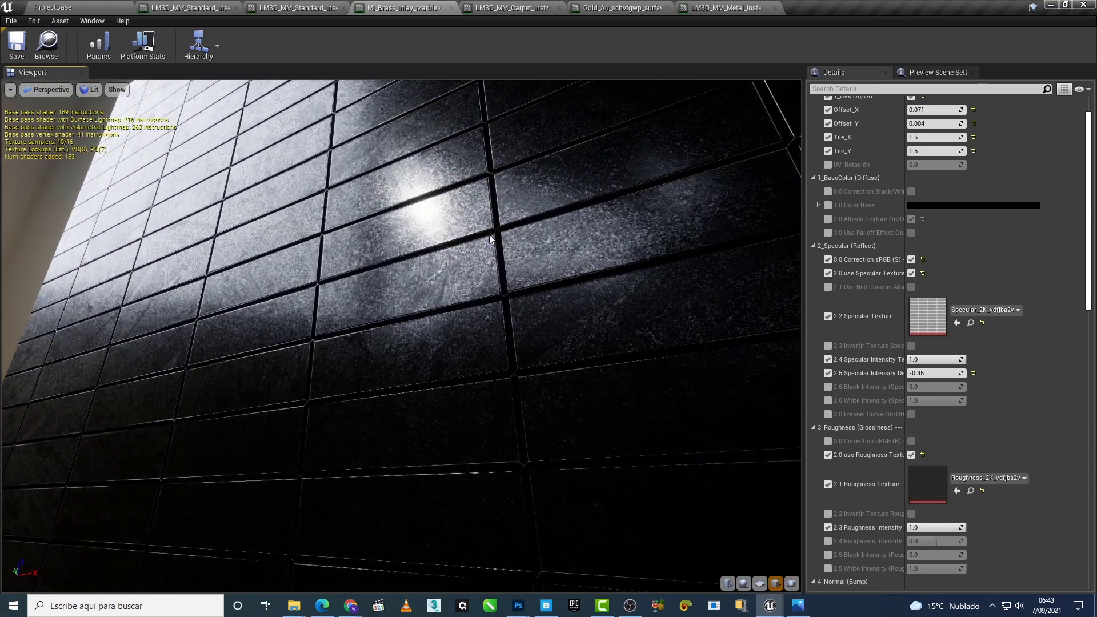
pyautogui.click(911, 260)
pyautogui.click(911, 259)
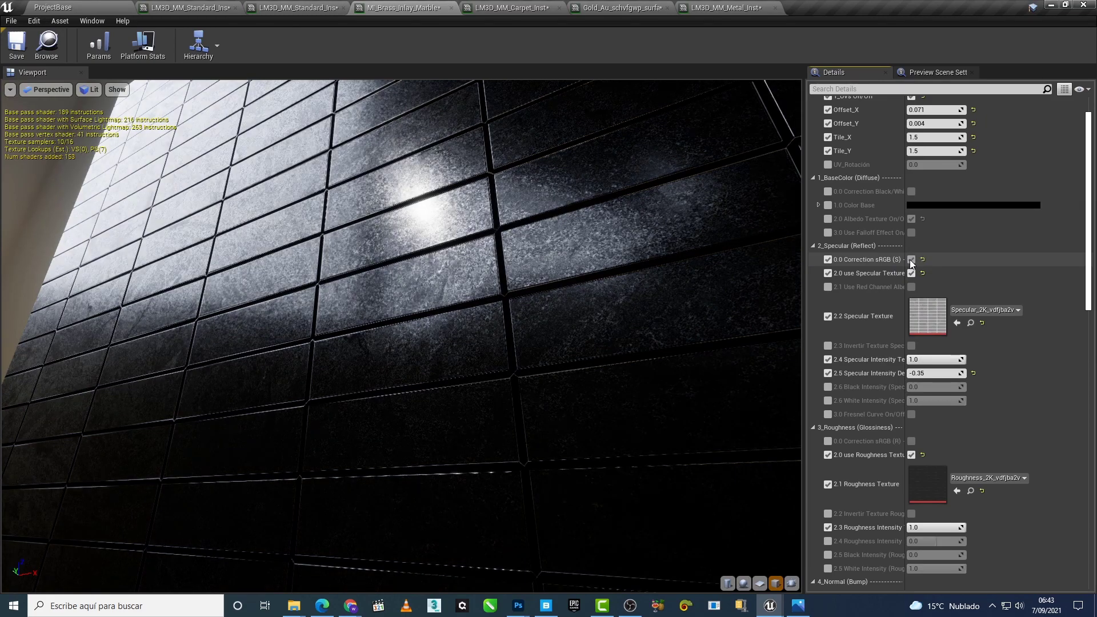
pyautogui.click(910, 259)
pyautogui.click(911, 259)
# Step: Temporarily drop the sRGB correction override and specular texture, then re-enable both to compare the reflections
pyautogui.click(827, 259)
pyautogui.click(827, 273)
pyautogui.moveTo(646, 395); pyautogui.dragTo(571, 394)
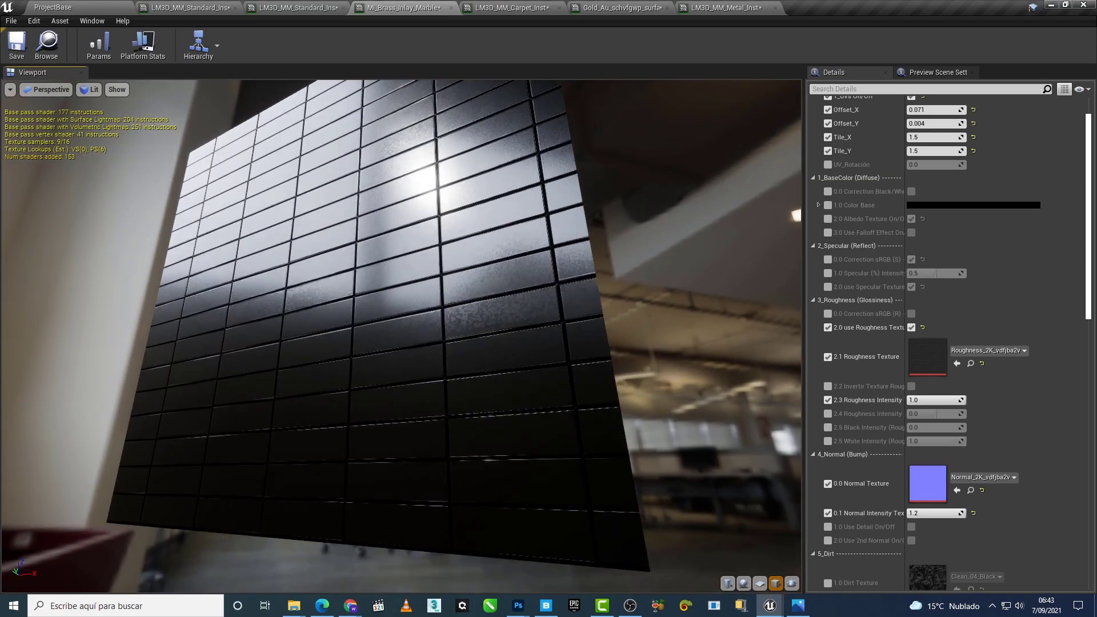
pyautogui.moveTo(645, 394); pyautogui.dragTo(645, 392)
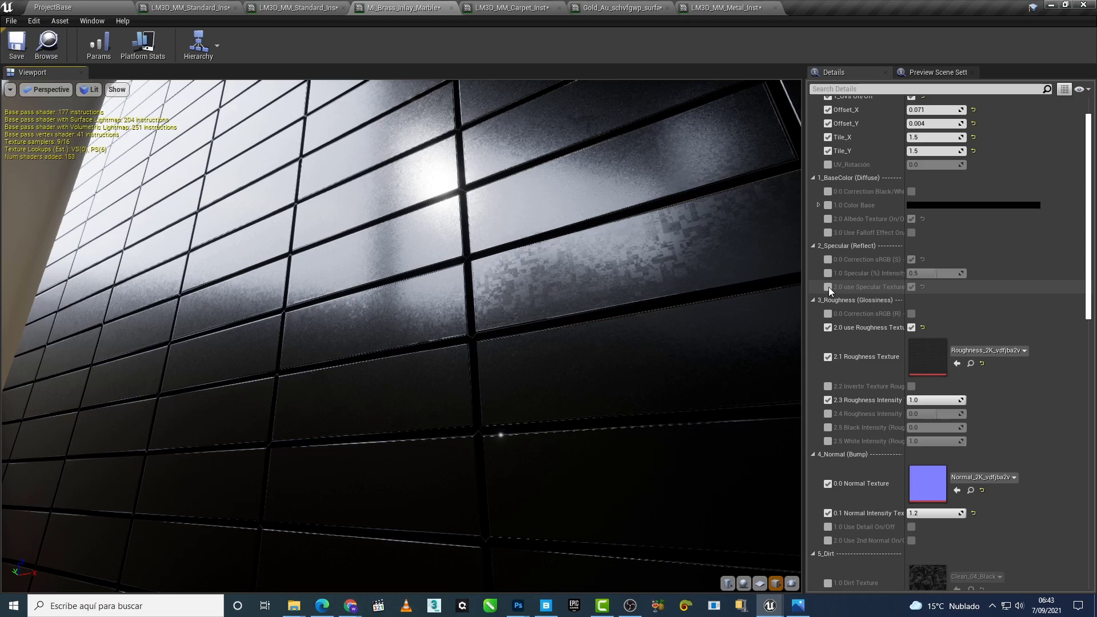
pyautogui.click(829, 287)
pyautogui.moveTo(483, 217); pyautogui.dragTo(483, 217)
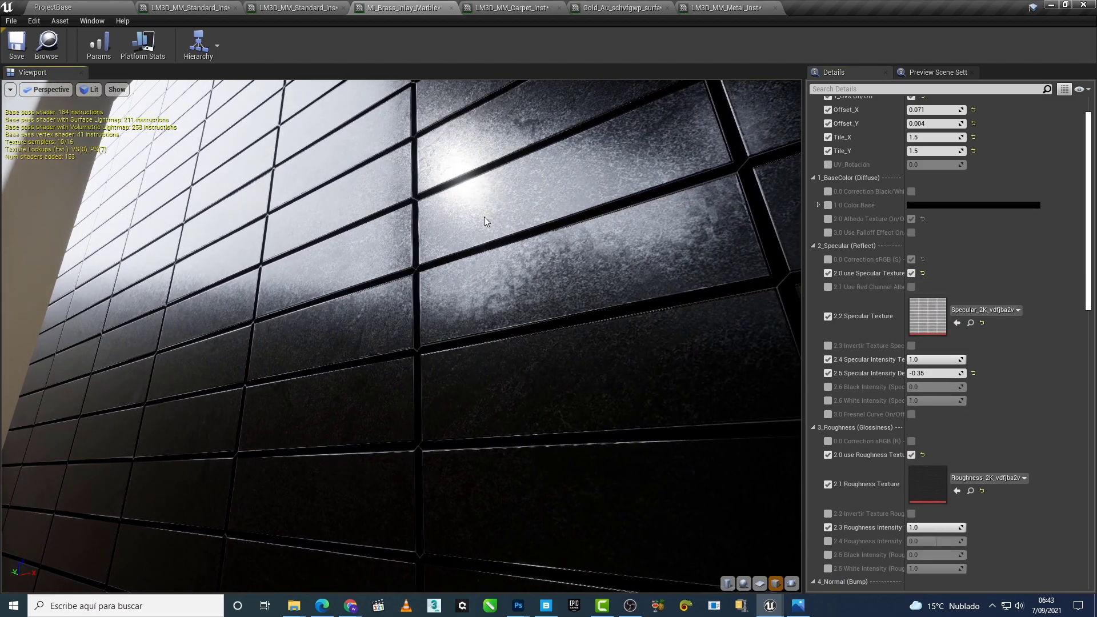
pyautogui.click(828, 258)
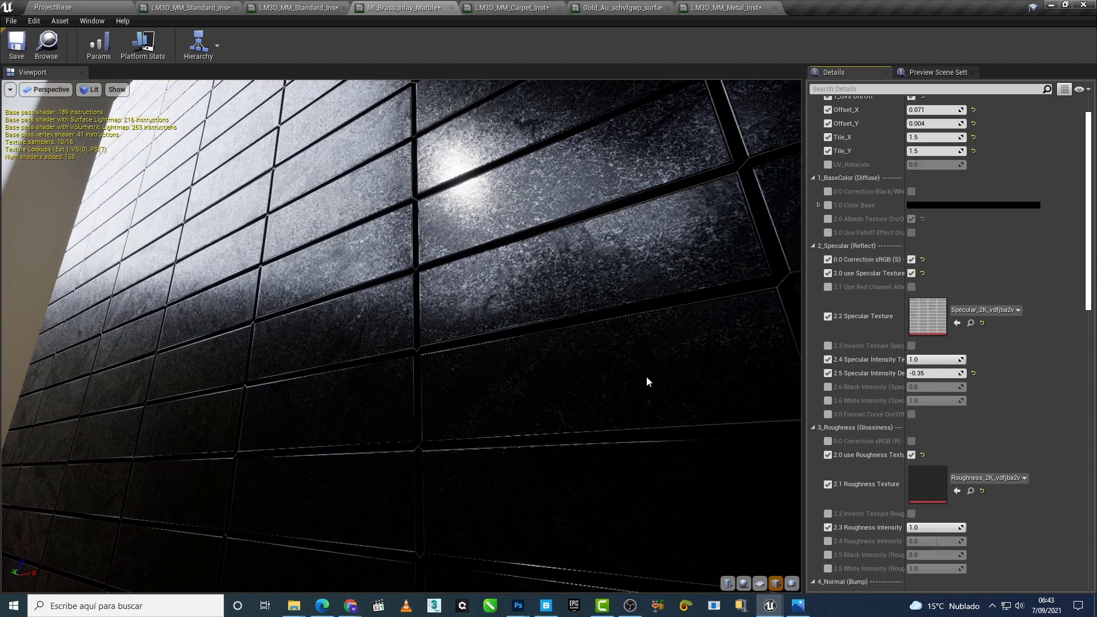
pyautogui.moveTo(649, 380); pyautogui.dragTo(649, 379)
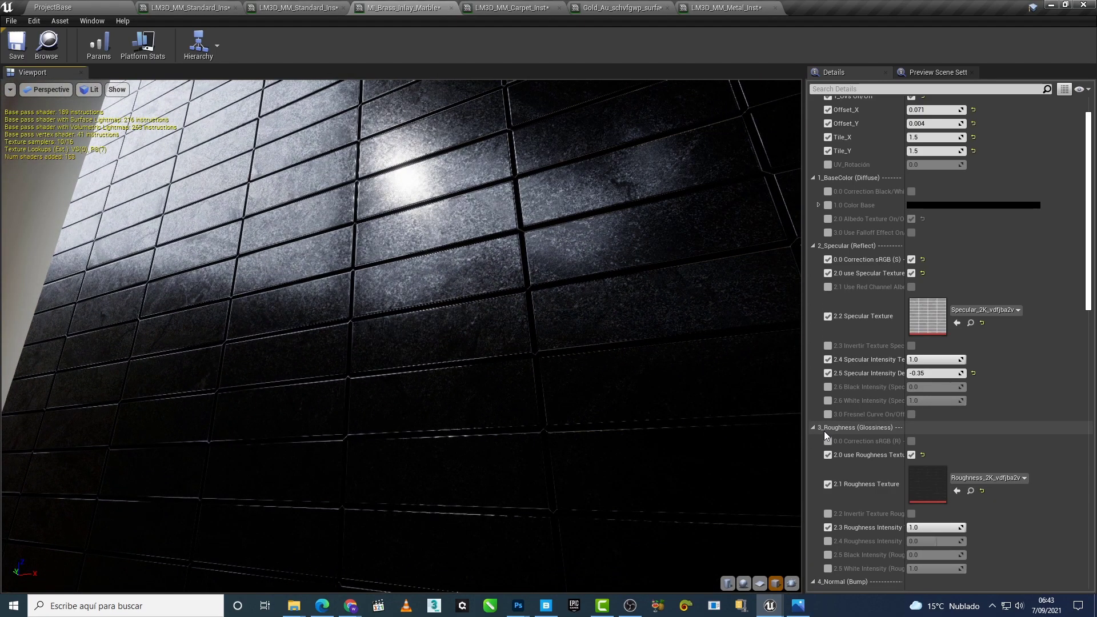
pyautogui.click(90, 90)
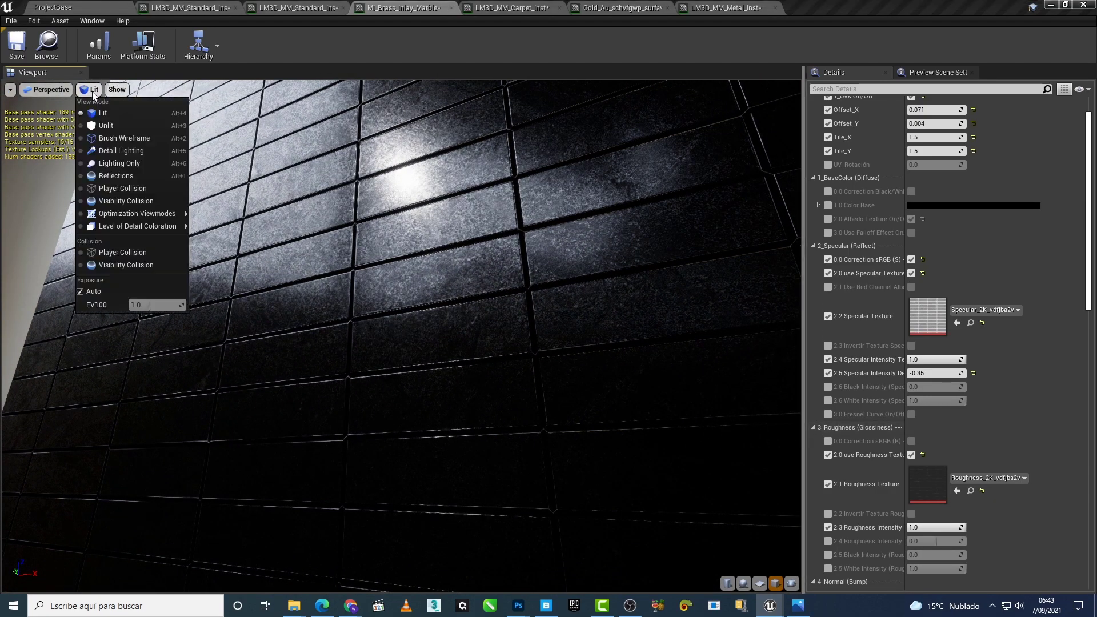
# Step: Switch the material preview viewport to Unlit shading
pyautogui.click(96, 129)
pyautogui.moveTo(526, 413); pyautogui.dragTo(527, 412)
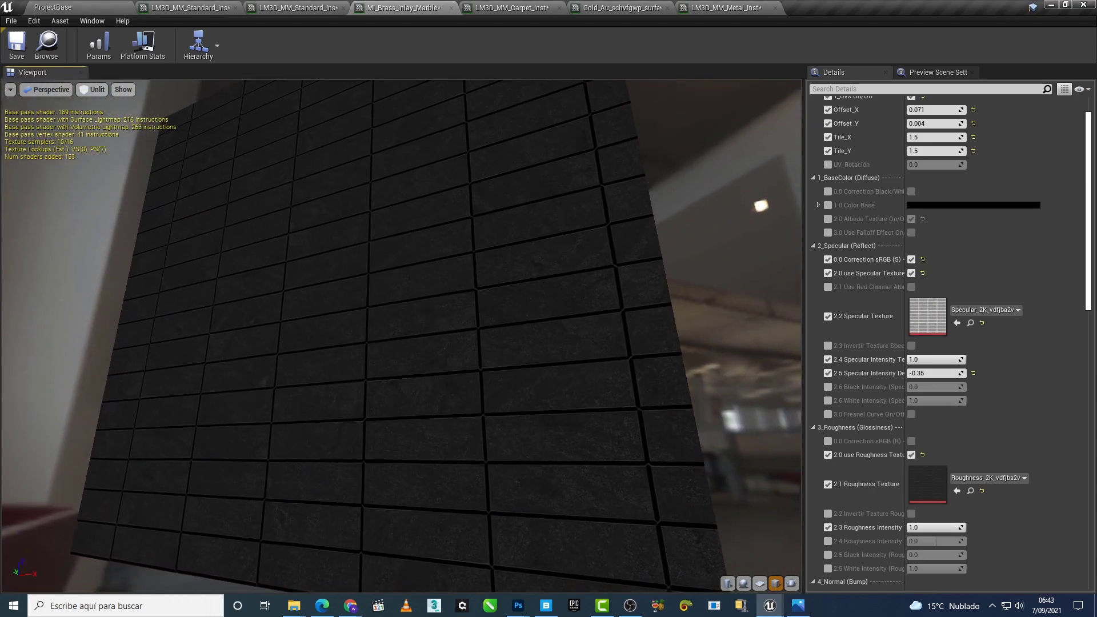
pyautogui.scroll(-4, 972, 488)
pyautogui.scroll(-5, 972, 488)
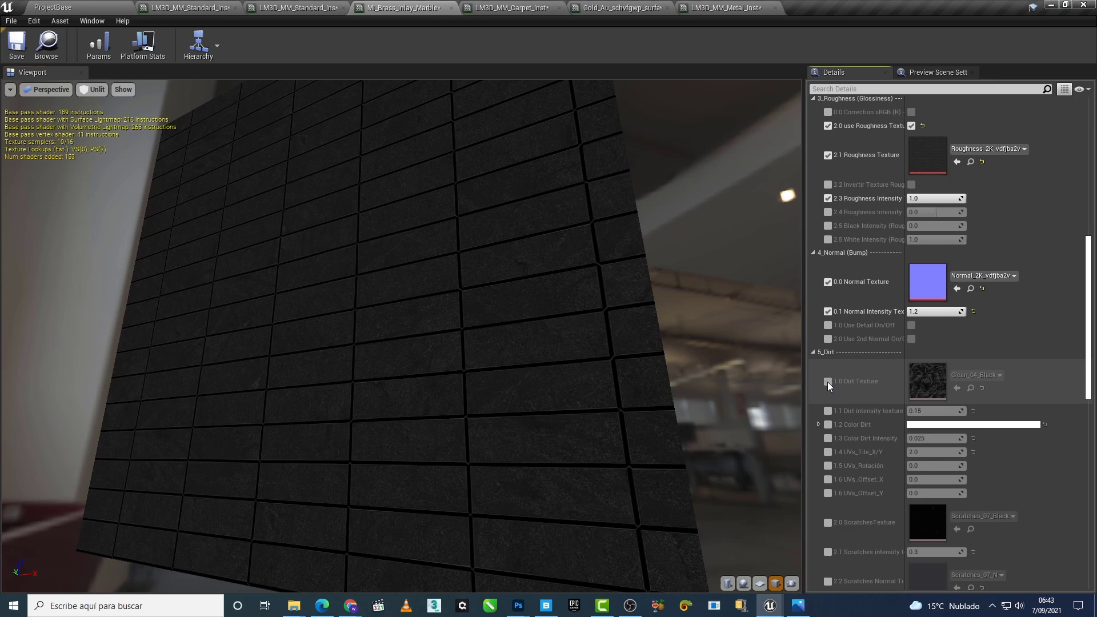
# Step: Enable the 5_Dirt parameters: dirt texture, dirt intensity, dirt colour, colour intensity and UV tiling
pyautogui.click(827, 381)
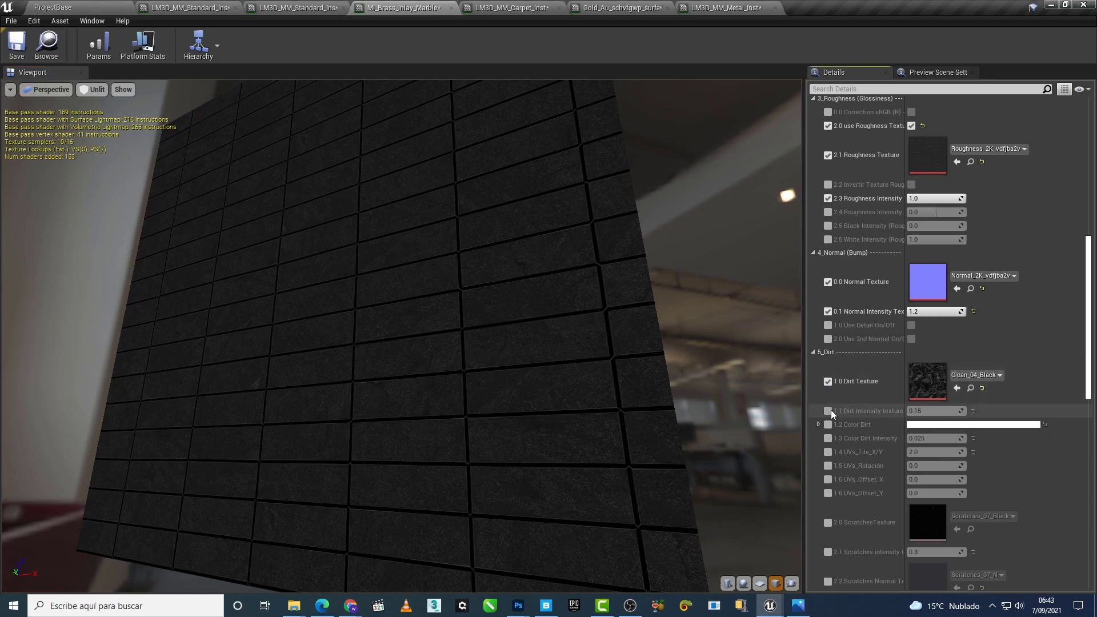
pyautogui.click(831, 409)
pyautogui.click(827, 423)
pyautogui.click(828, 438)
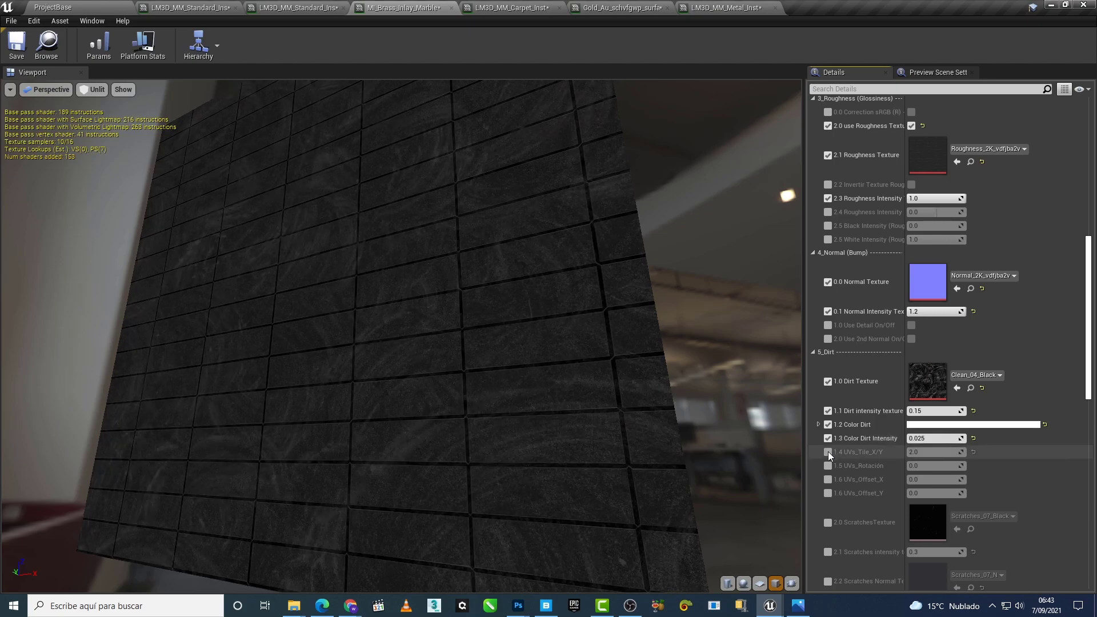
pyautogui.click(827, 451)
# Step: Inspect the dirt pattern up close and return the preview to Lit shading
pyautogui.moveTo(402, 336); pyautogui.dragTo(401, 336)
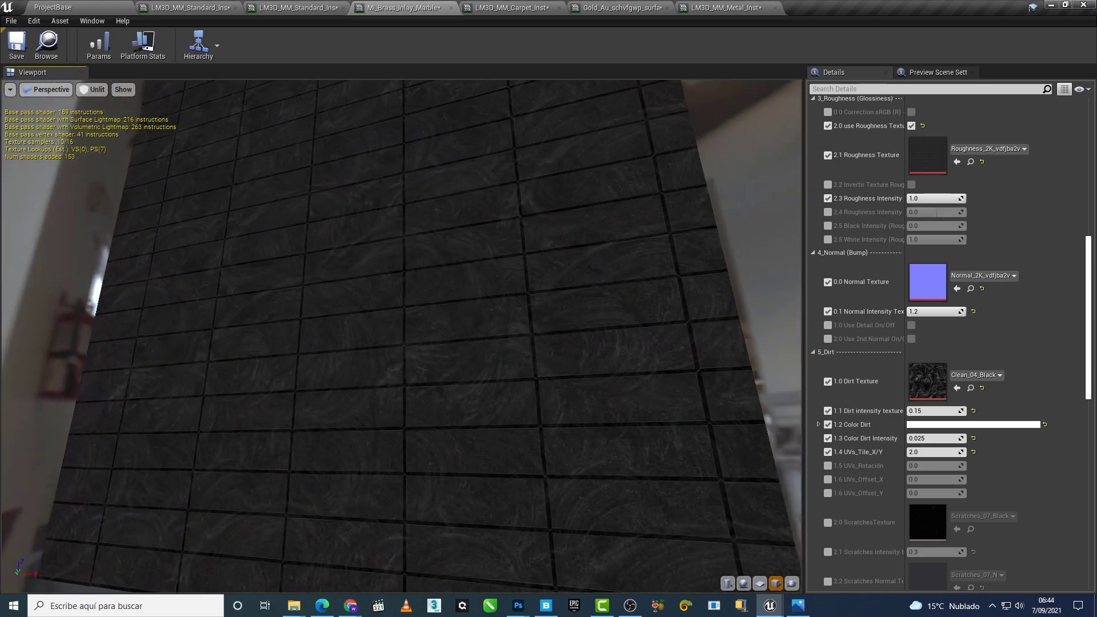
pyautogui.moveTo(571, 365); pyautogui.dragTo(571, 366)
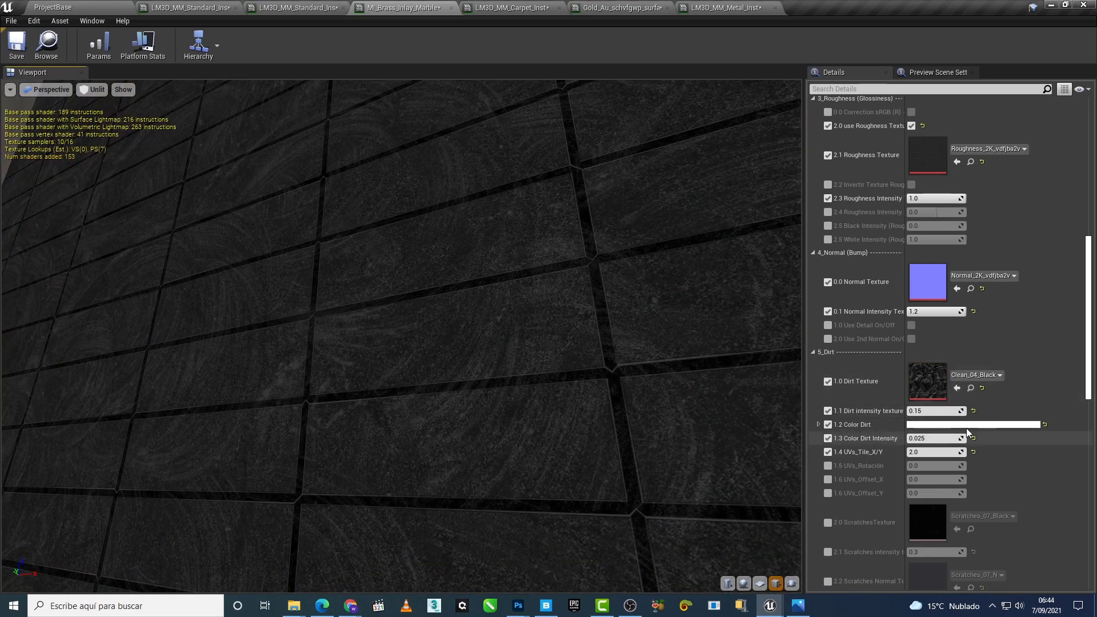
pyautogui.click(93, 90)
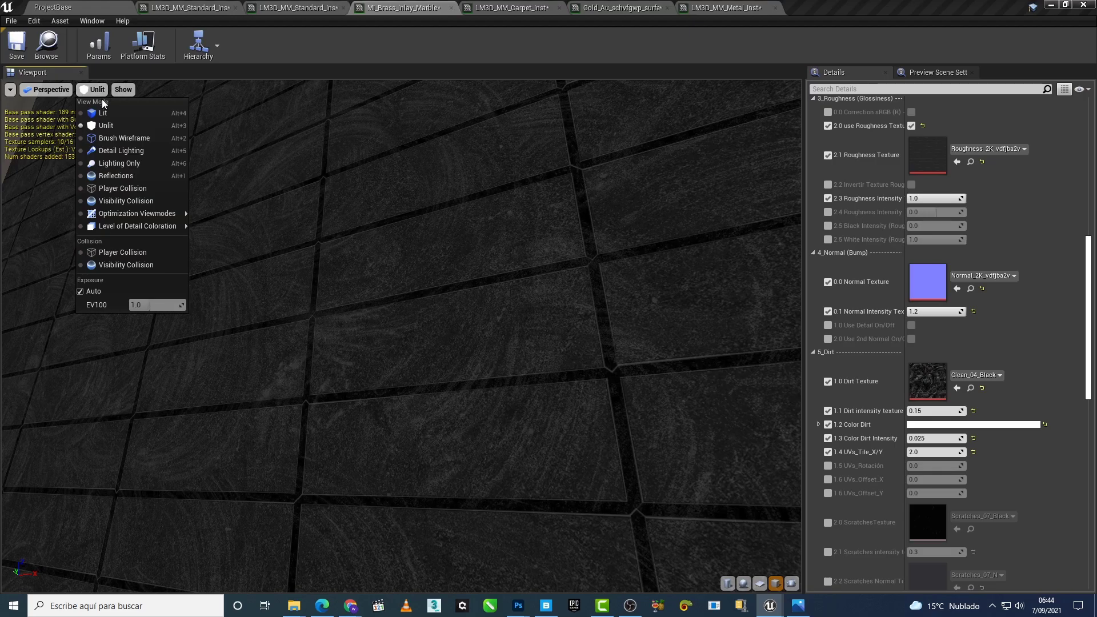
pyautogui.click(102, 119)
pyautogui.moveTo(463, 365); pyautogui.dragTo(463, 364)
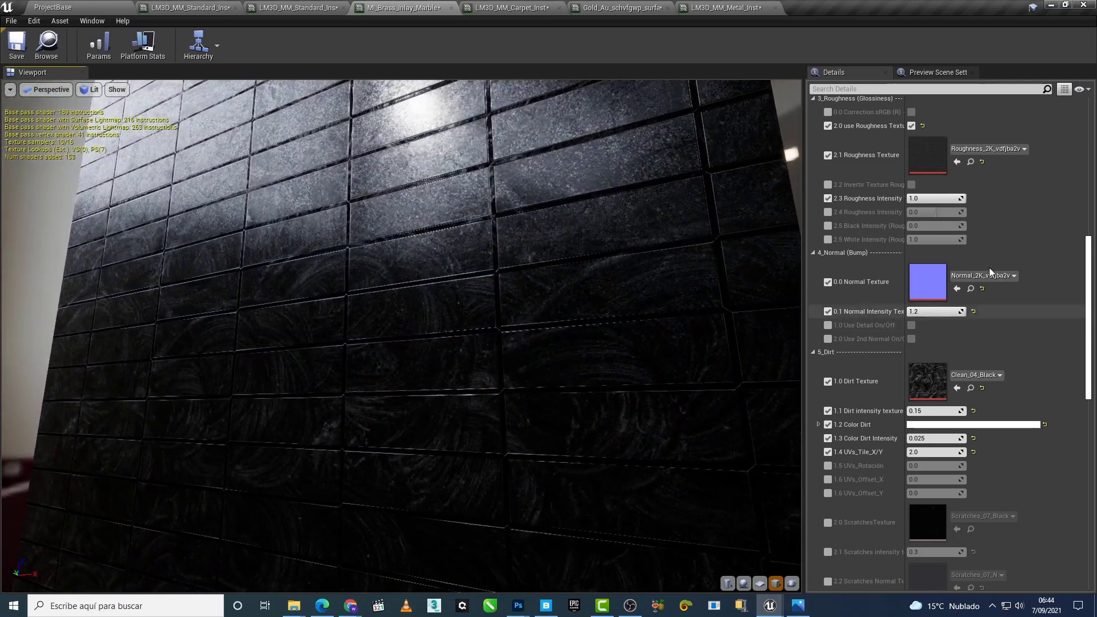
pyautogui.moveTo(1088, 250); pyautogui.dragTo(1089, 111)
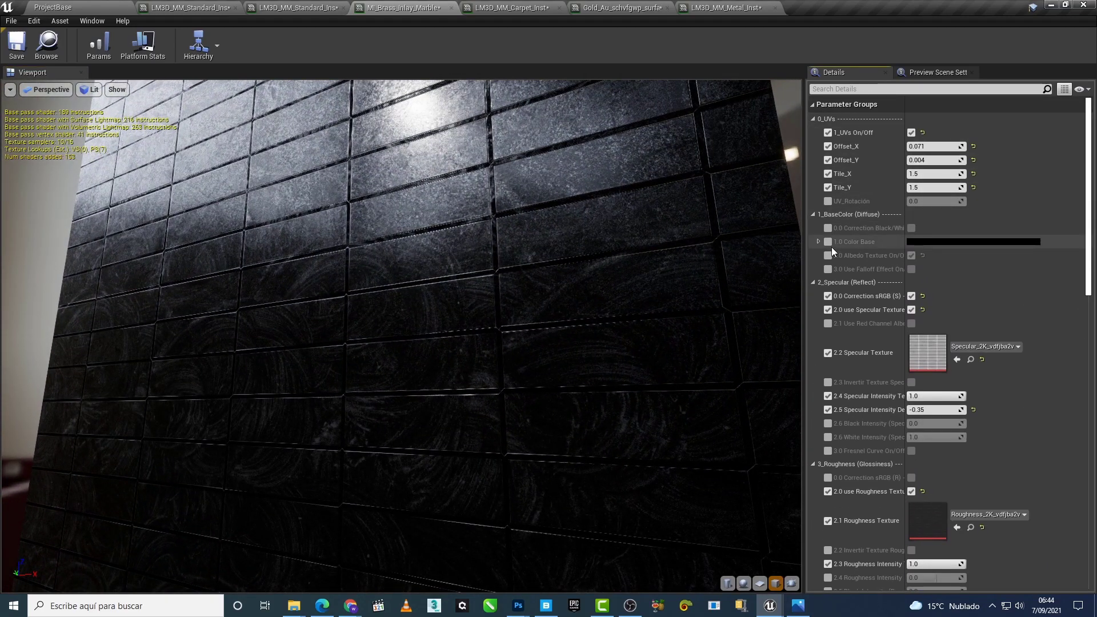
# Step: Enable the albedo texture to show grey marble with gold joints, then open the dirt colour
pyautogui.click(828, 255)
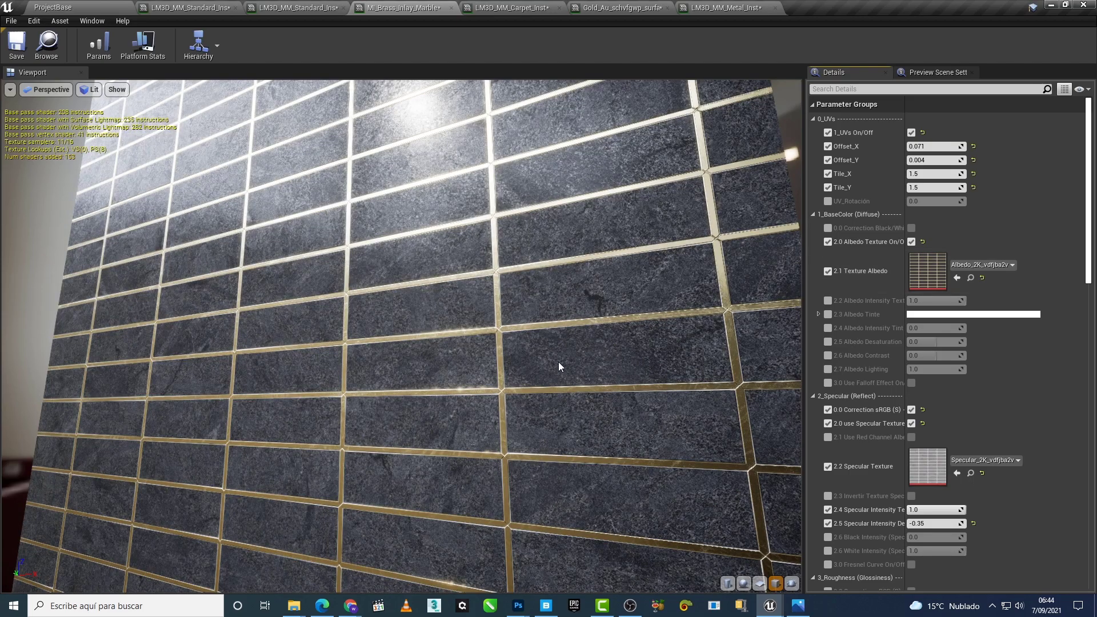
pyautogui.moveTo(557, 361); pyautogui.dragTo(560, 368)
pyautogui.scroll(-5, 878, 409)
pyautogui.scroll(-5, 878, 409)
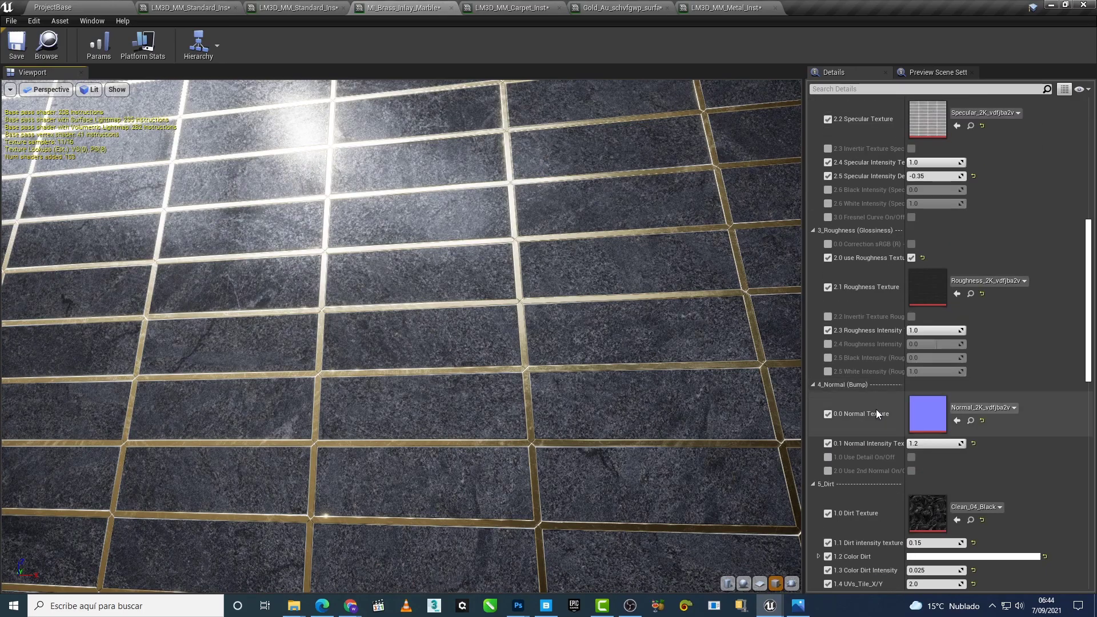
pyautogui.scroll(-4, 876, 409)
pyautogui.moveTo(560, 365); pyautogui.dragTo(560, 366)
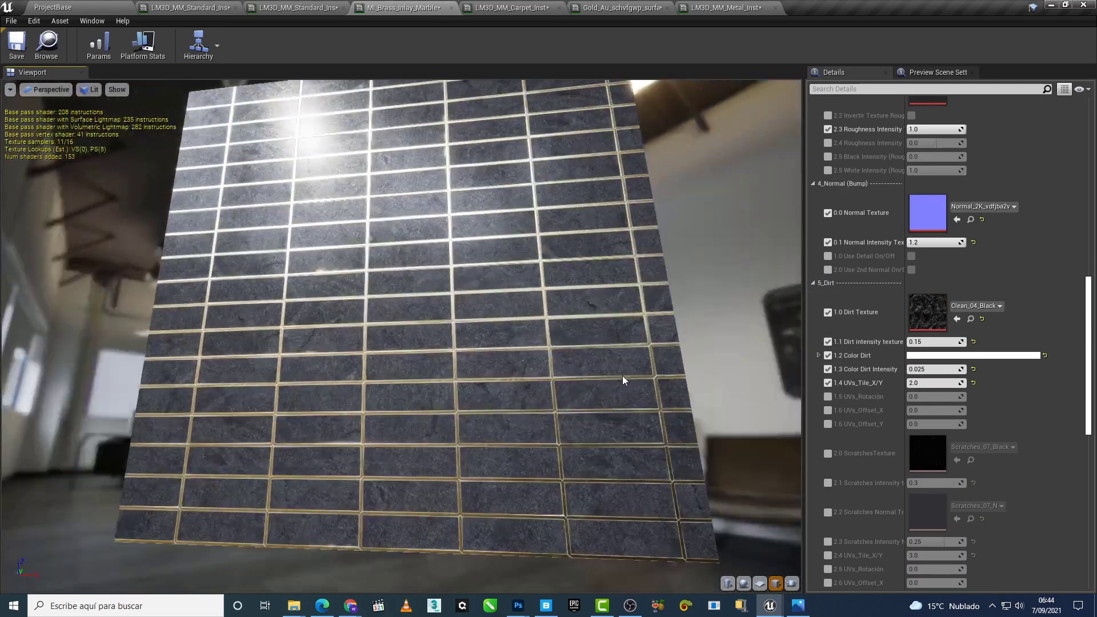
pyautogui.scroll(3, 617, 384)
pyautogui.moveTo(617, 384); pyautogui.dragTo(617, 385)
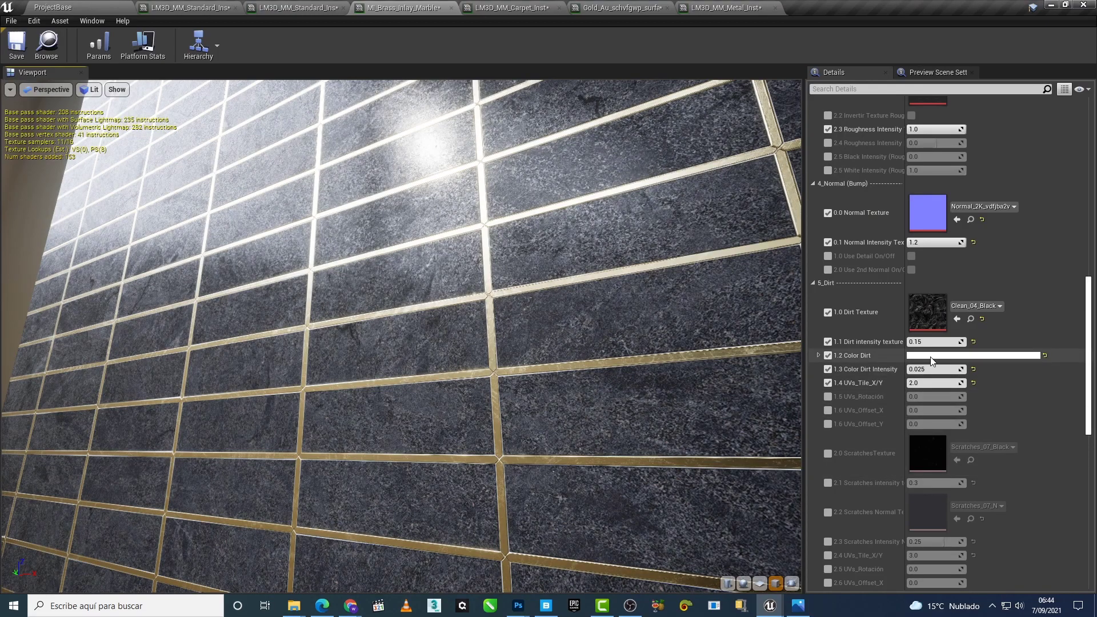
pyautogui.click(919, 355)
# Step: Try a saturated red dirt colour while adjusting the dirt texture and colour dirt intensities
pyautogui.moveTo(831, 341)
pyautogui.mouseDown()
pyautogui.moveTo(833, 331)
pyautogui.moveTo(714, 300)
pyautogui.mouseUp()
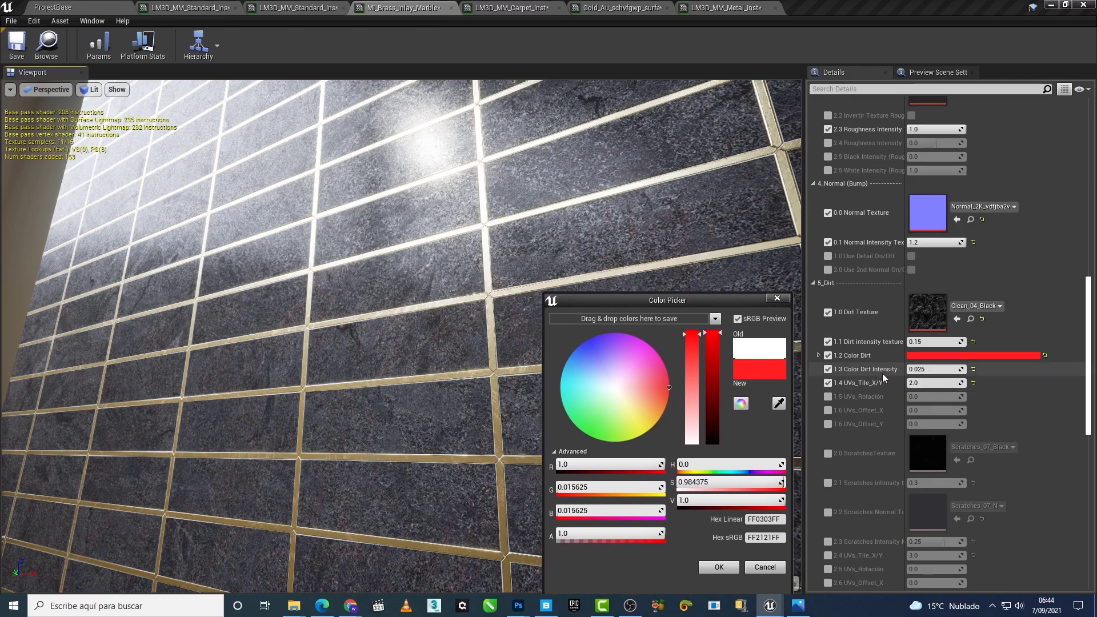
pyautogui.click(931, 371)
pyautogui.moveTo(931, 369); pyautogui.dragTo(948, 369)
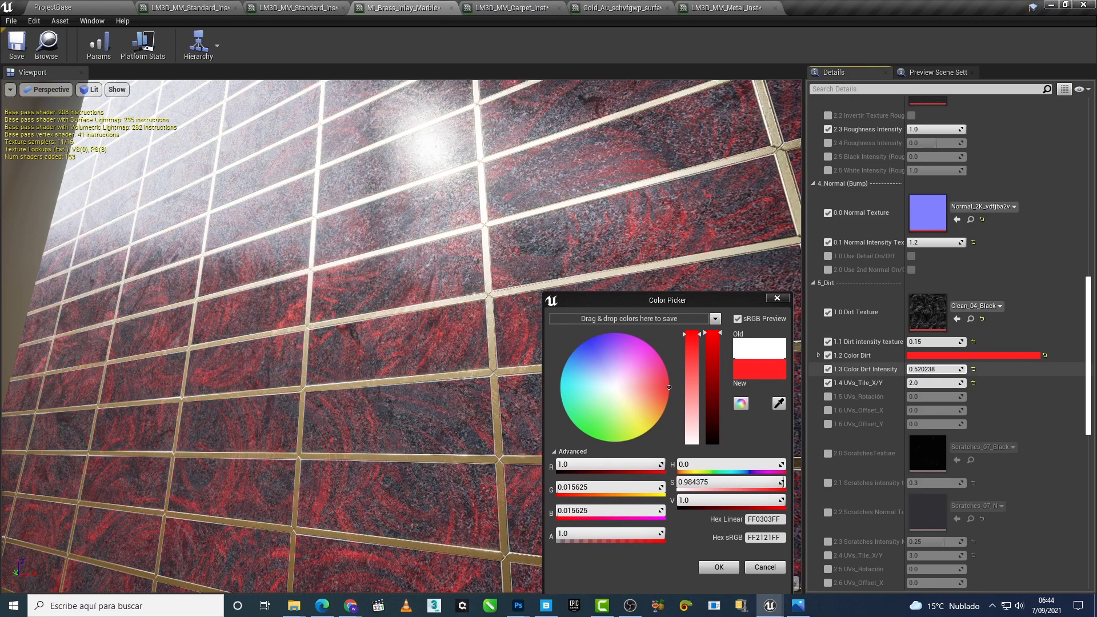
pyautogui.moveTo(521, 407); pyautogui.dragTo(522, 412)
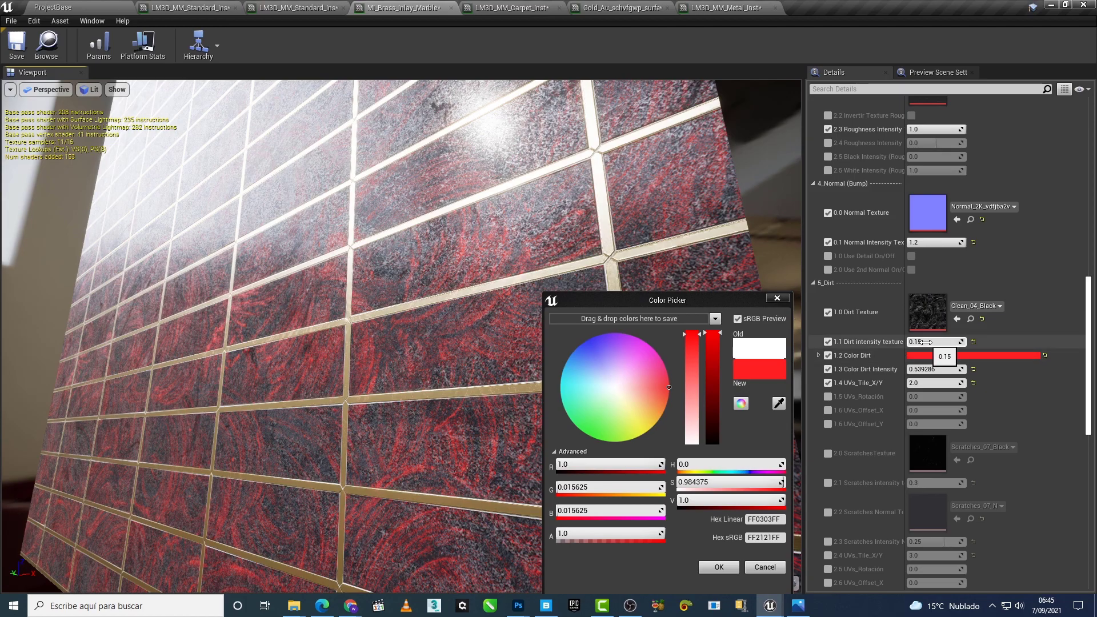
pyautogui.moveTo(927, 342); pyautogui.dragTo(942, 342)
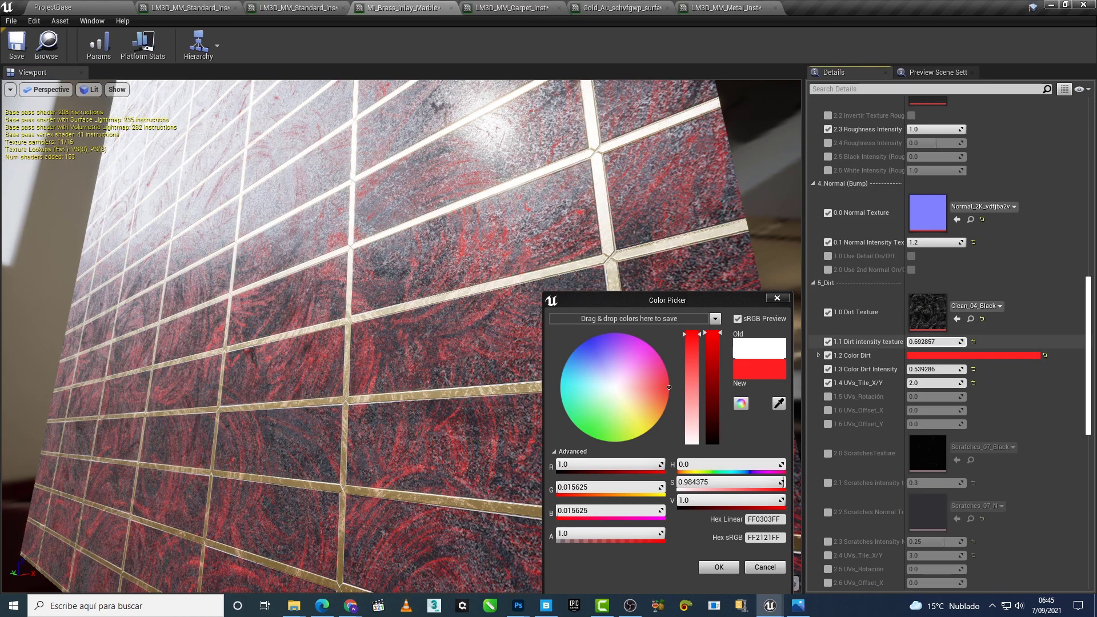
pyautogui.moveTo(449, 386)
pyautogui.mouseDown()
pyautogui.moveTo(629, 377)
pyautogui.moveTo(616, 388)
pyautogui.mouseUp()
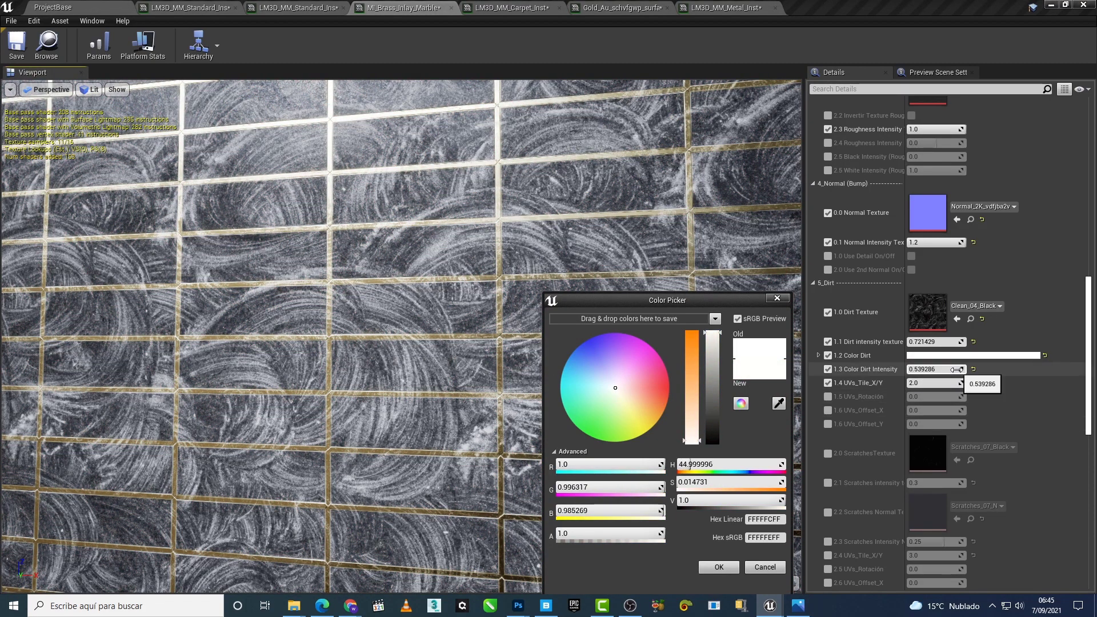
pyautogui.moveTo(934, 369); pyautogui.dragTo(917, 369)
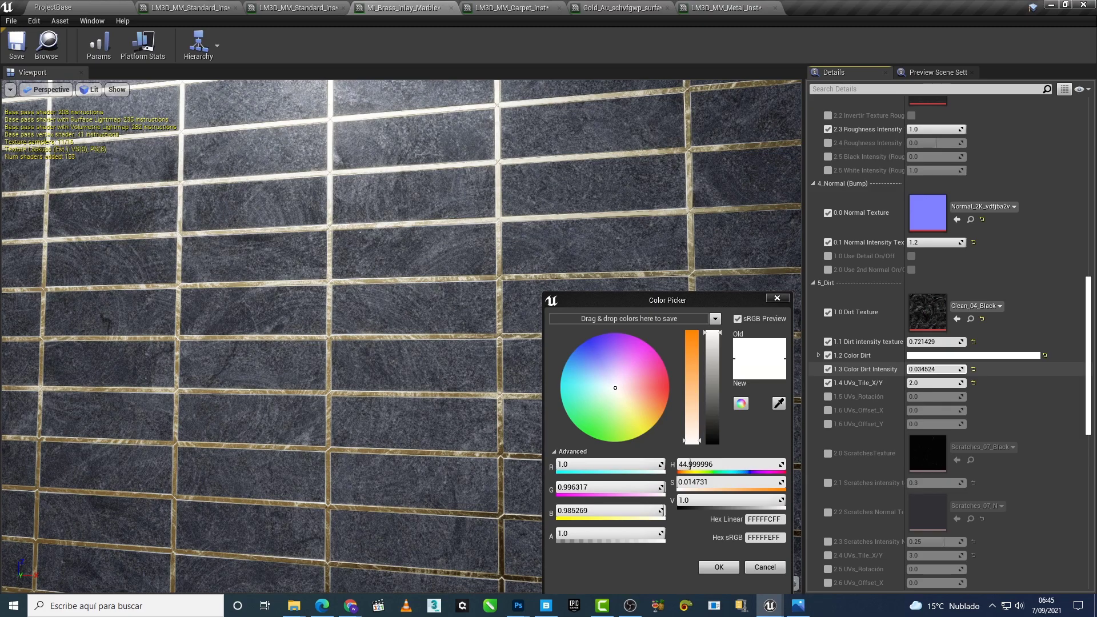
pyautogui.moveTo(461, 370); pyautogui.dragTo(399, 343)
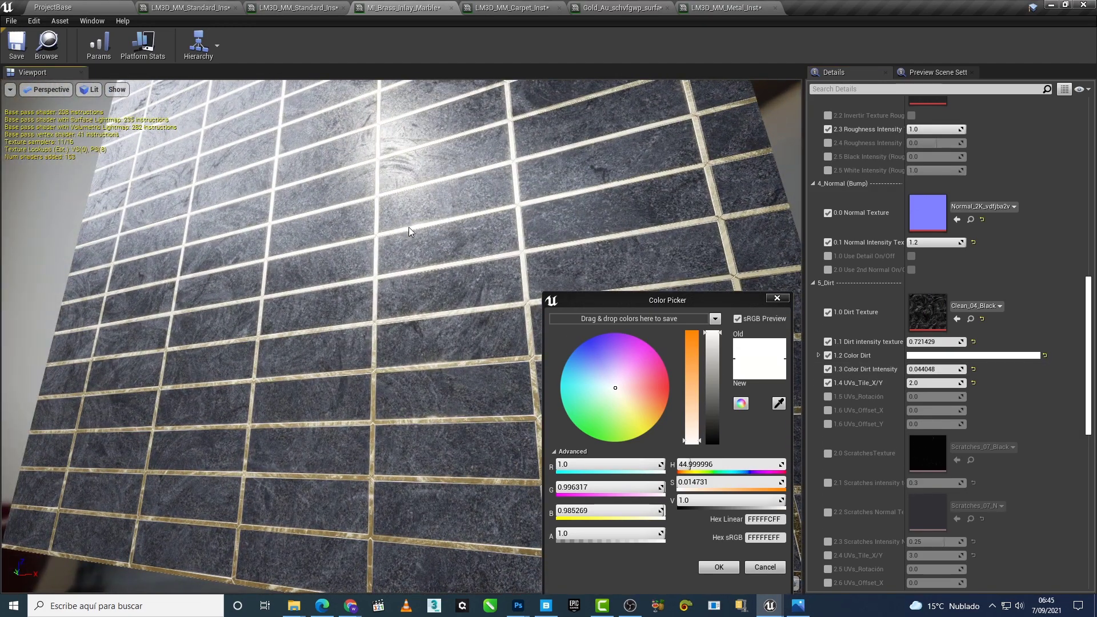
pyautogui.moveTo(400, 342)
pyautogui.mouseDown()
pyautogui.moveTo(434, 320)
pyautogui.moveTo(411, 274)
pyautogui.mouseUp()
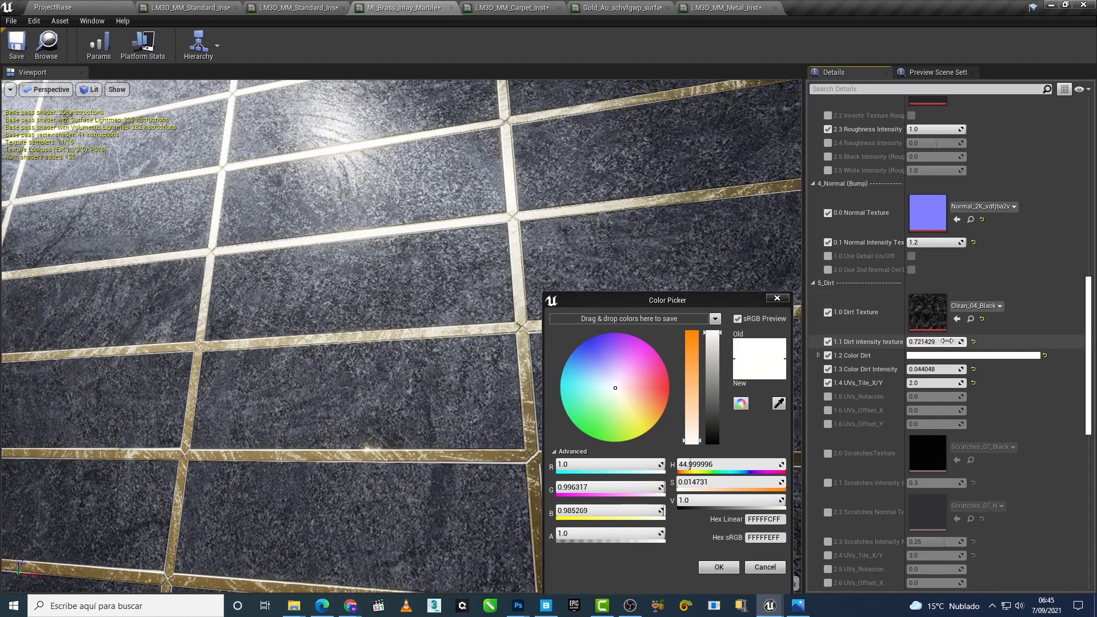
pyautogui.moveTo(946, 341)
pyautogui.mouseDown()
pyautogui.moveTo(928, 341)
pyautogui.moveTo(957, 369)
pyautogui.mouseUp()
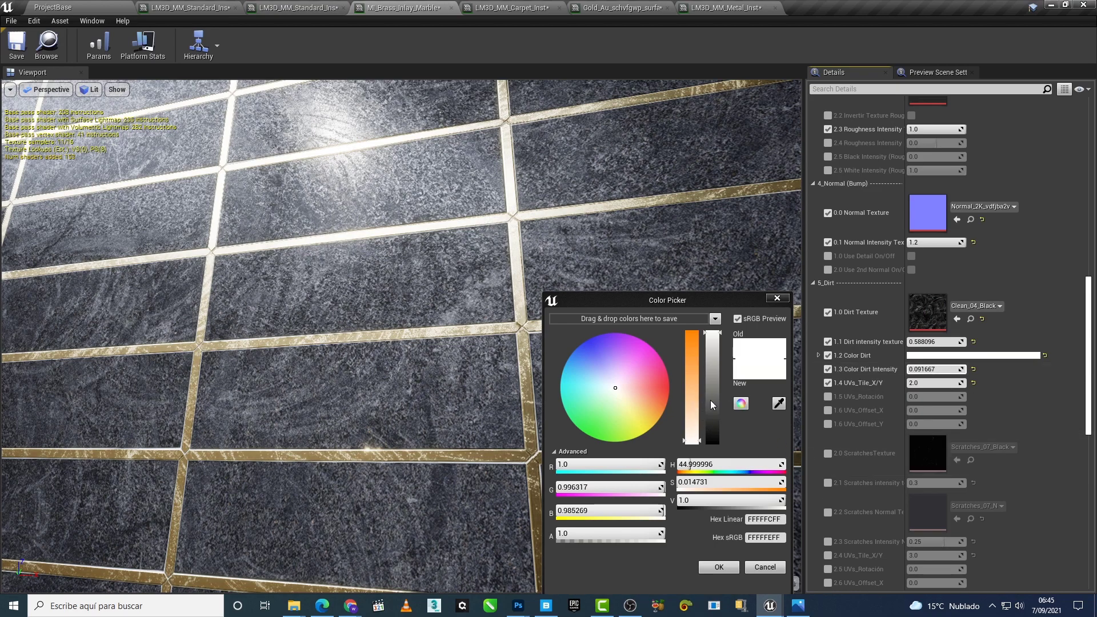
# Step: Discard the sampled colour to keep white dirt, with colour dirt intensity 0.025 and dirt intensity 0.2
pyautogui.click(778, 404)
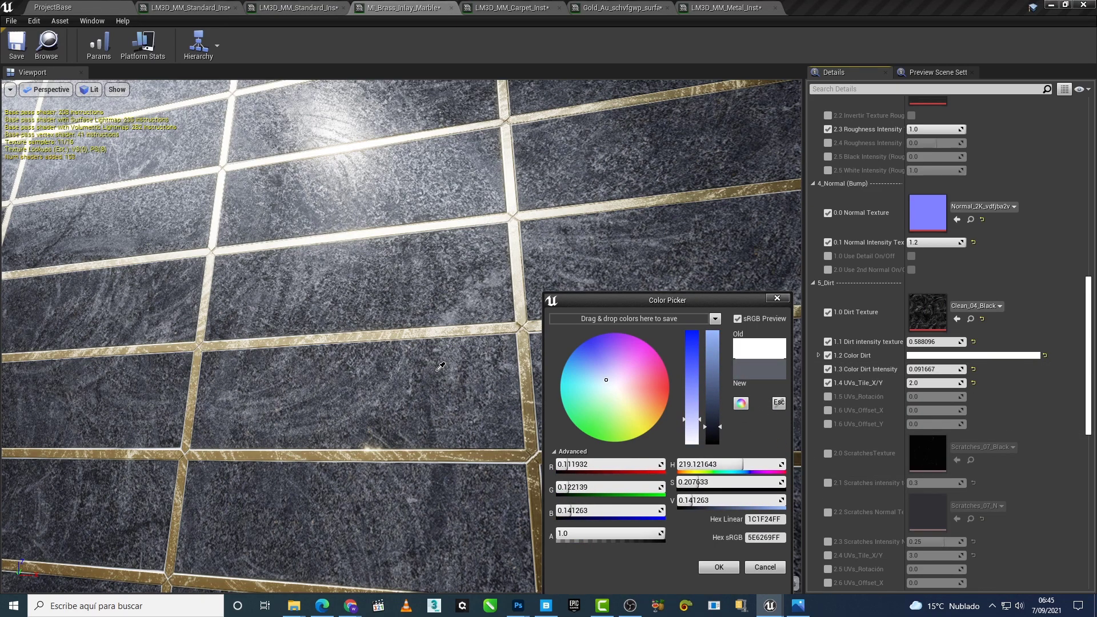
pyautogui.click(439, 366)
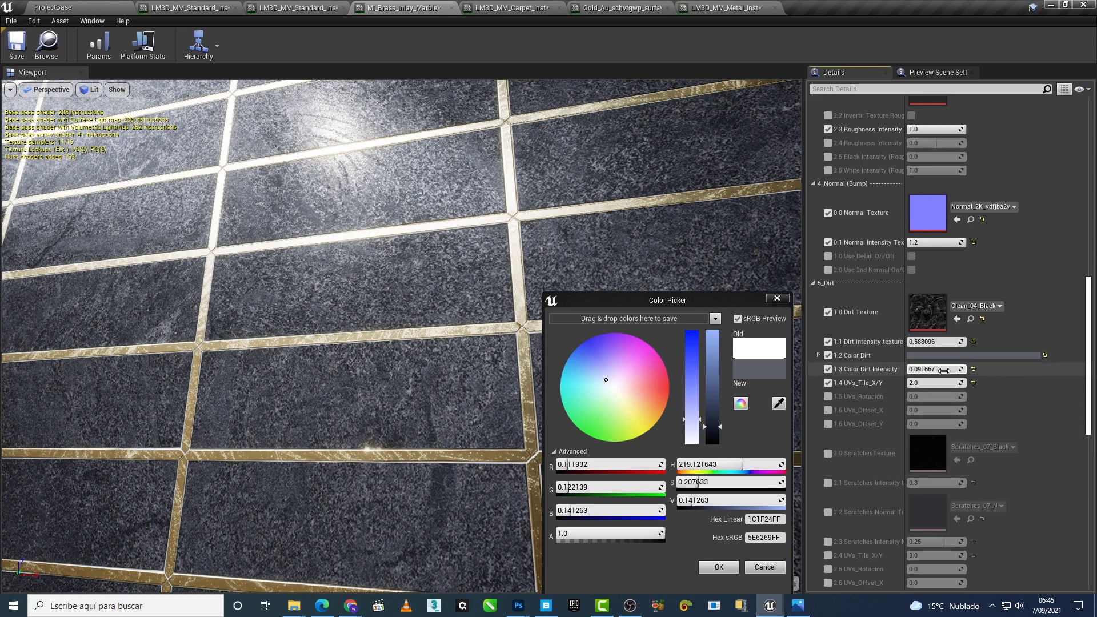
pyautogui.moveTo(931, 369)
pyautogui.mouseDown()
pyautogui.moveTo(939, 342)
pyautogui.moveTo(902, 347)
pyautogui.mouseUp()
pyautogui.scroll(-5, 492, 355)
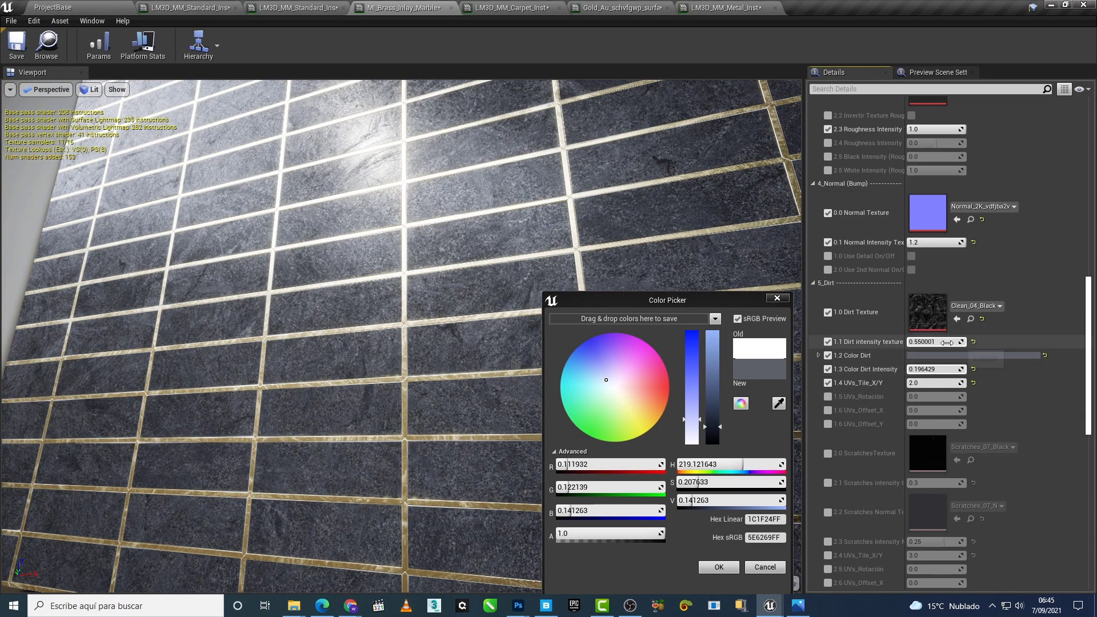
pyautogui.moveTo(937, 341); pyautogui.dragTo(914, 342)
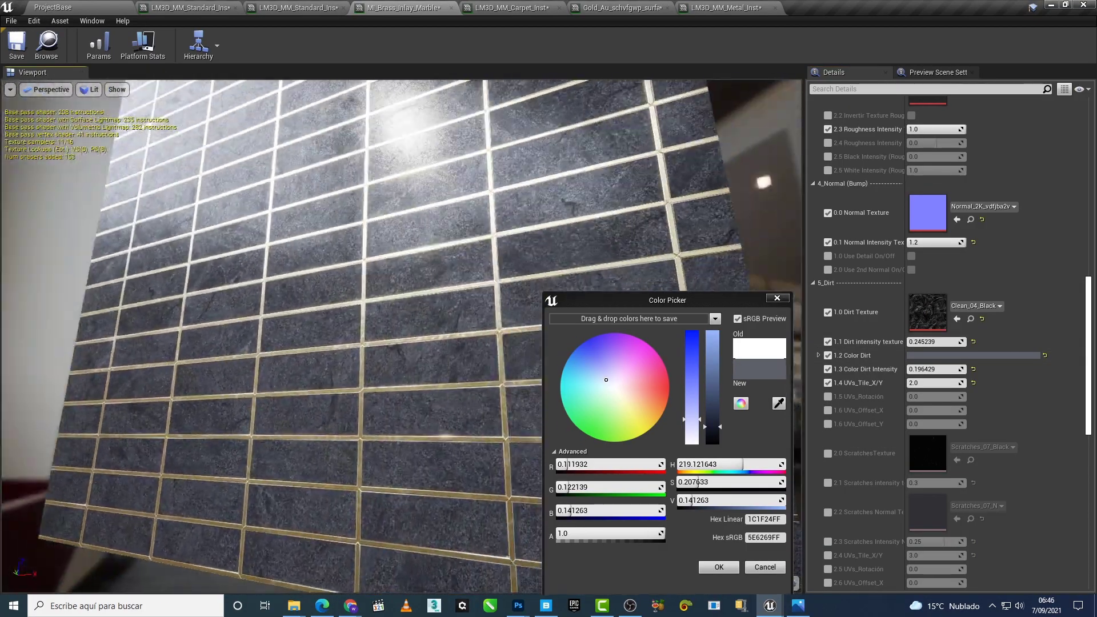
pyautogui.moveTo(343, 429); pyautogui.dragTo(366, 431)
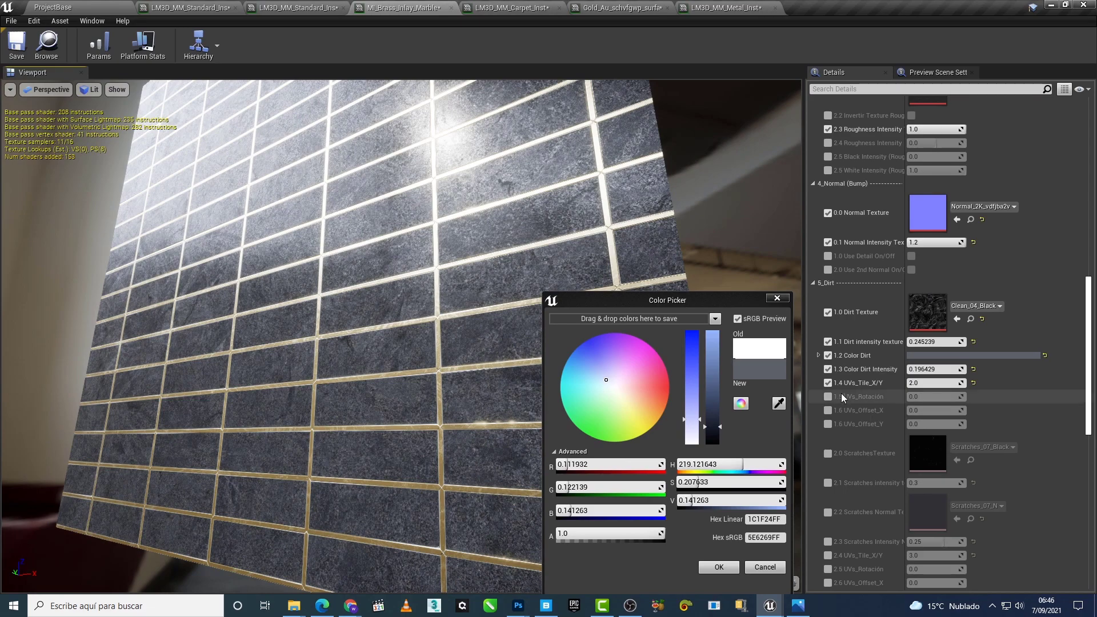
pyautogui.click(767, 569)
pyautogui.write('0.02')
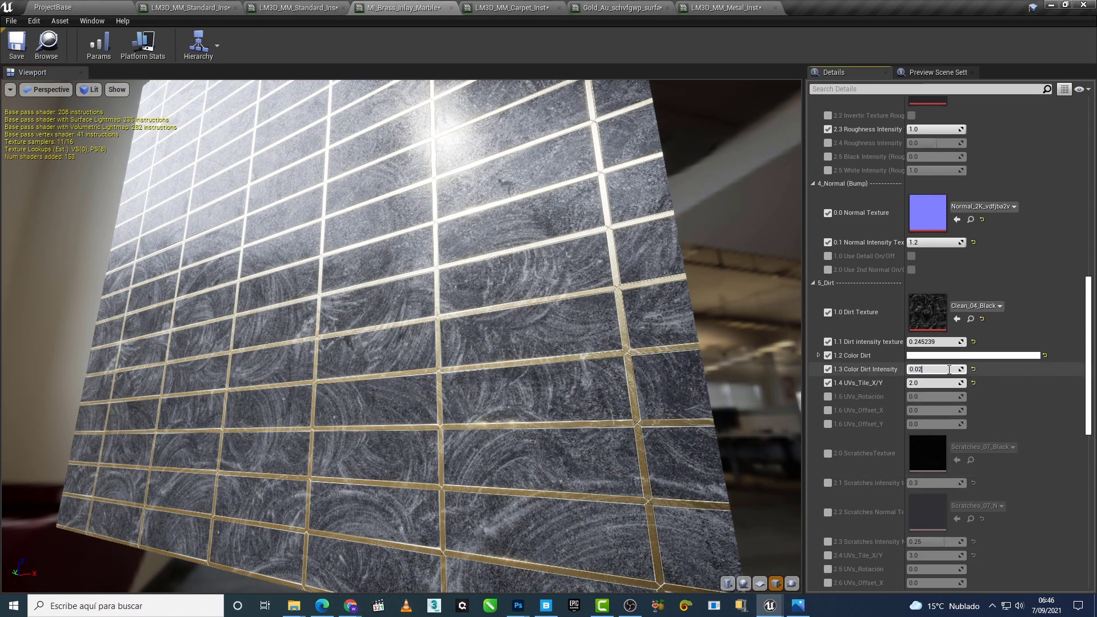
pyautogui.write('5')
pyautogui.press('Return')
pyautogui.write('0.2')
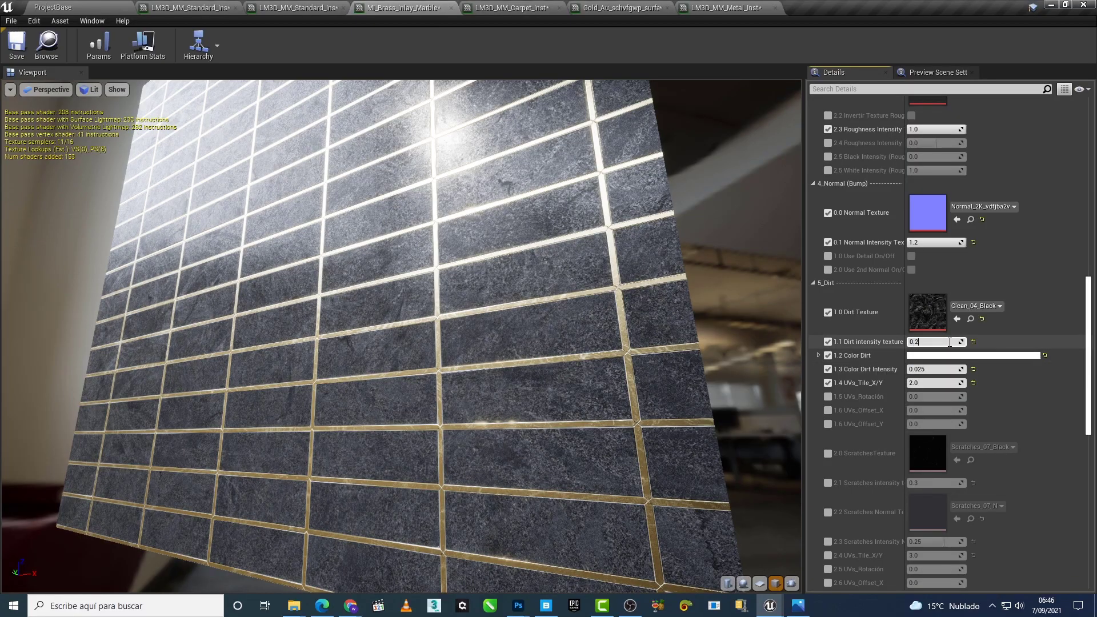
pyautogui.moveTo(714, 372)
pyautogui.mouseDown()
pyautogui.moveTo(685, 297)
pyautogui.moveTo(657, 342)
pyautogui.mouseUp()
# Step: Enable the scratches texture and scratches intensity, setting the intensity to 0.2
pyautogui.scroll(-1, 850, 443)
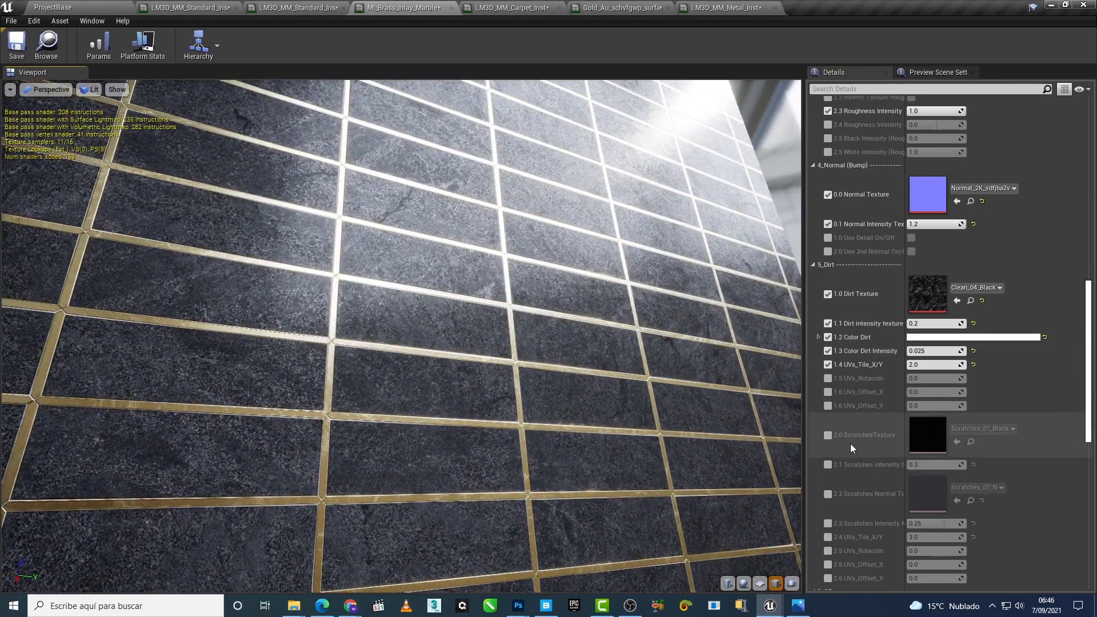
pyautogui.scroll(-4, 850, 443)
pyautogui.scroll(-1, 838, 454)
pyautogui.click(827, 345)
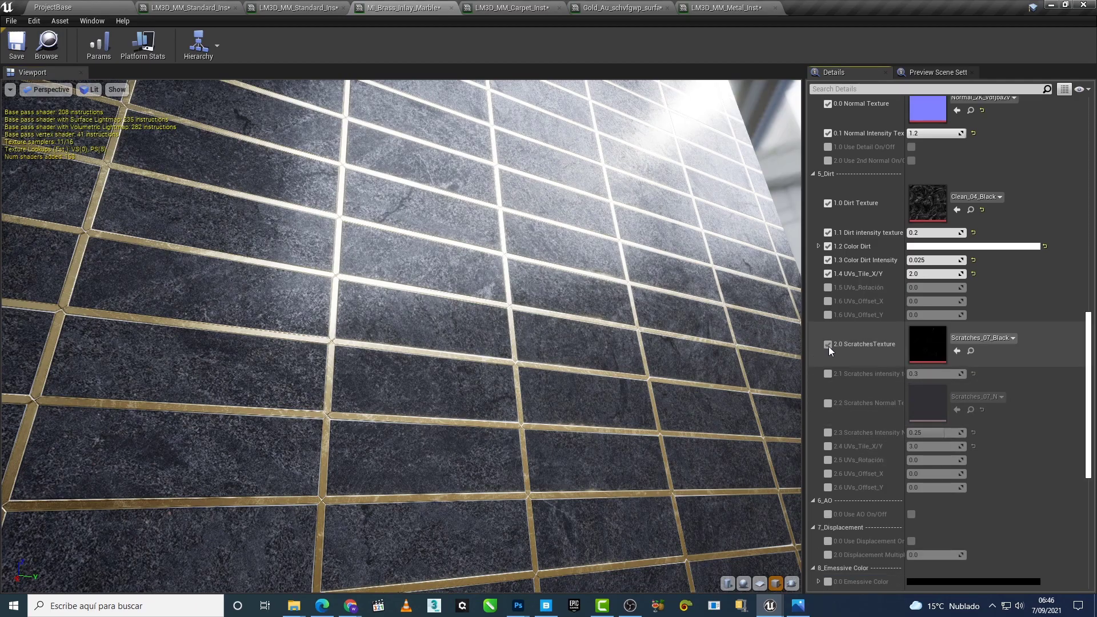
pyautogui.click(827, 374)
pyautogui.moveTo(714, 372); pyautogui.dragTo(657, 342)
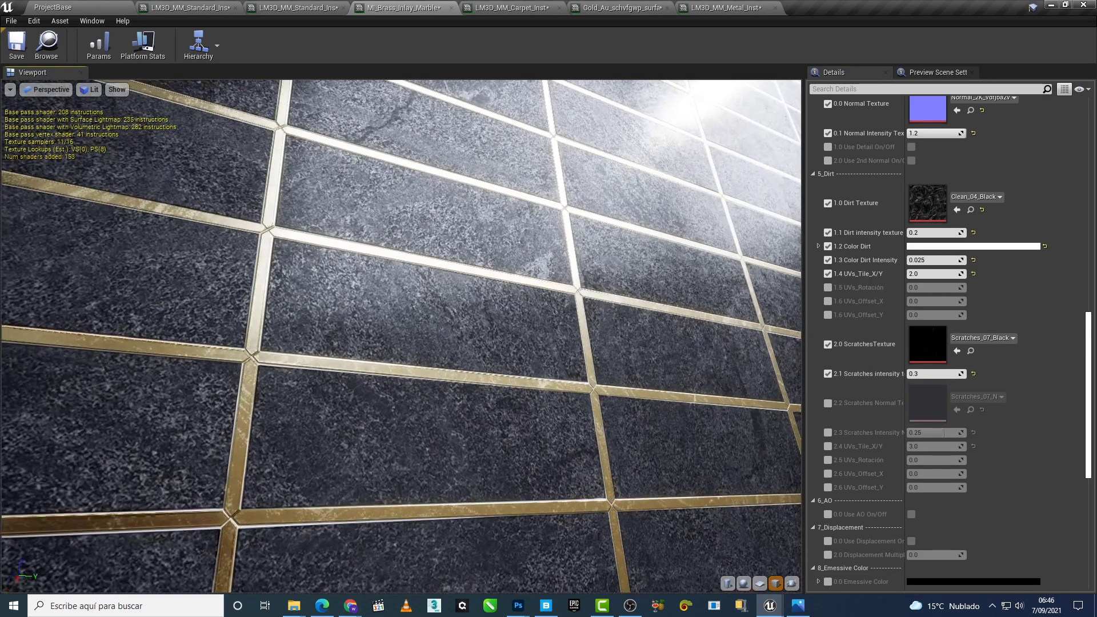
pyautogui.moveTo(400, 337)
pyautogui.mouseDown()
pyautogui.moveTo(434, 320)
pyautogui.moveTo(599, 343)
pyautogui.moveTo(571, 320)
pyautogui.mouseUp()
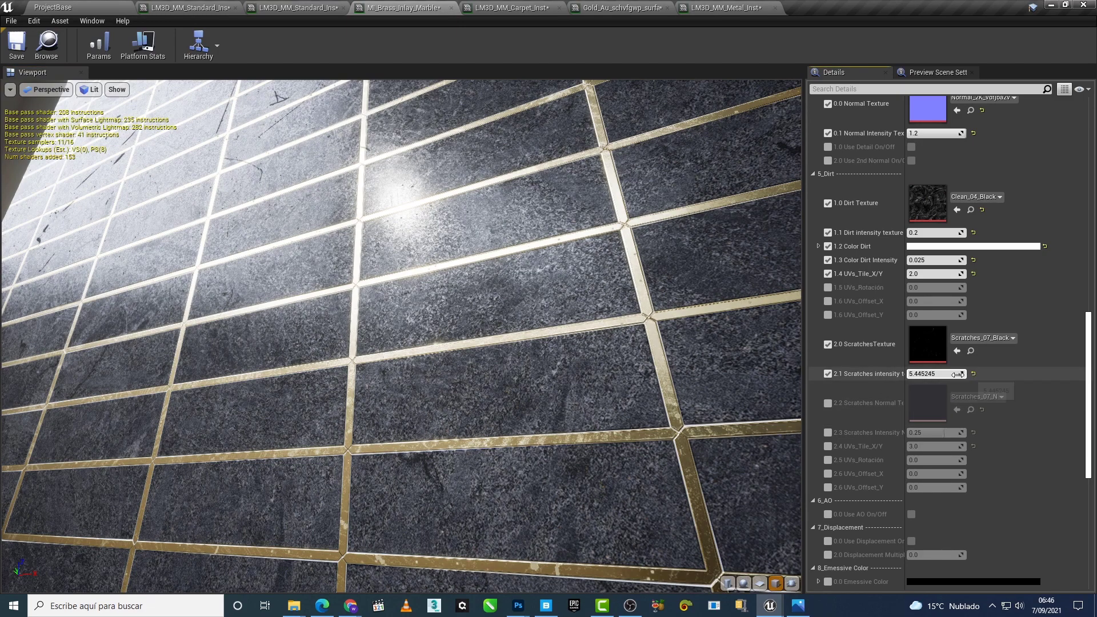
pyautogui.write('.2')
pyautogui.press('Return')
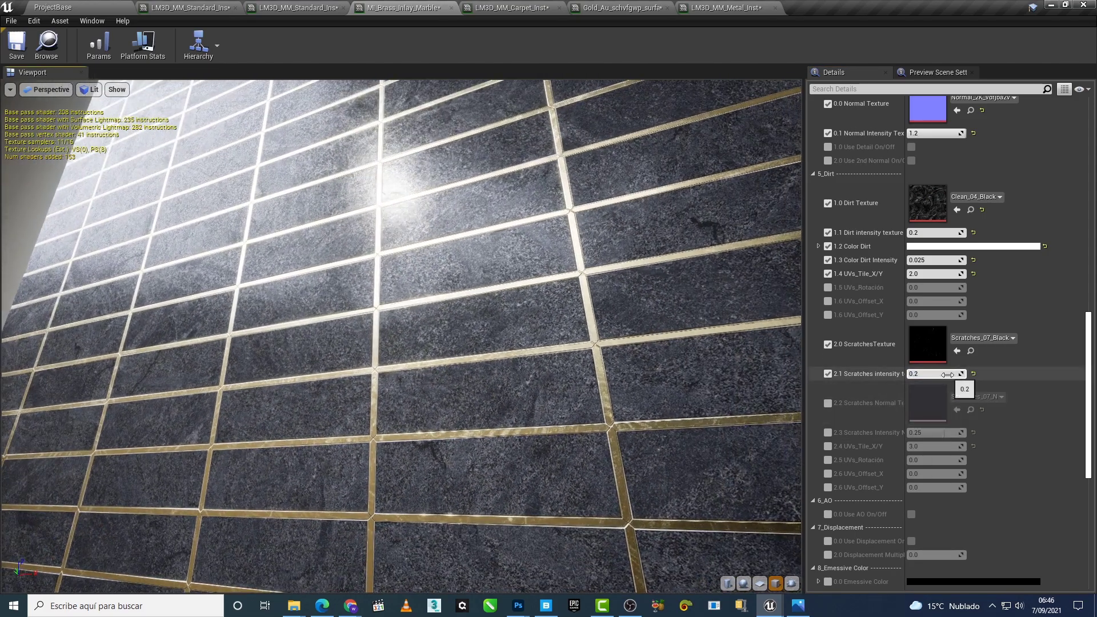
# Step: Enable scratches normal texture, normal intensity and UV tiling, with normal intensity 0.2
pyautogui.click(827, 403)
pyautogui.click(827, 432)
pyautogui.click(827, 449)
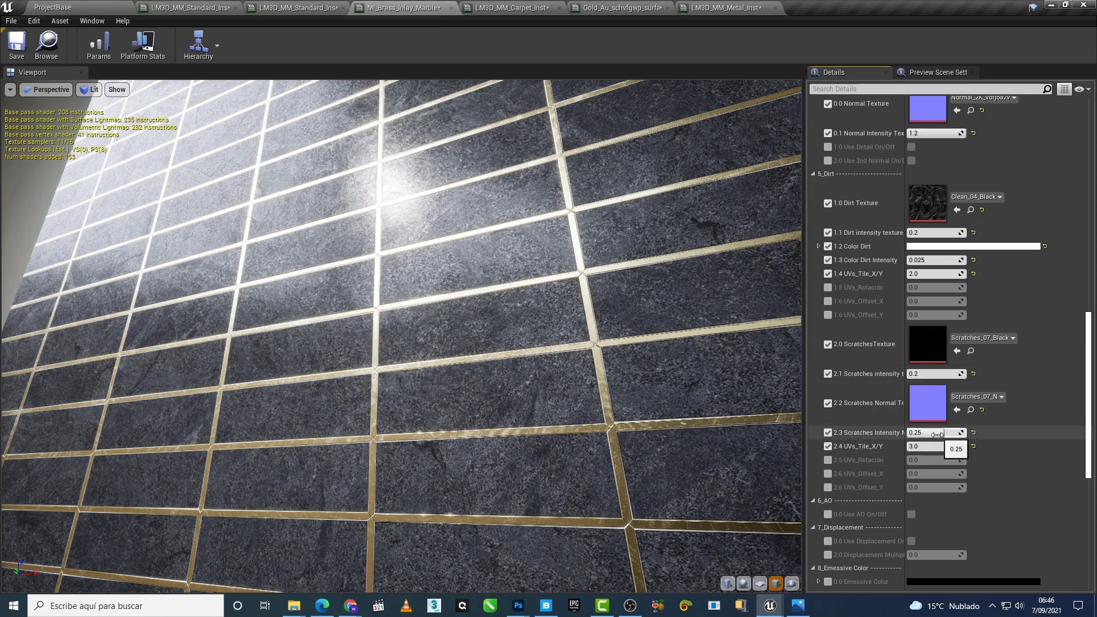
pyautogui.moveTo(943, 433); pyautogui.dragTo(960, 432)
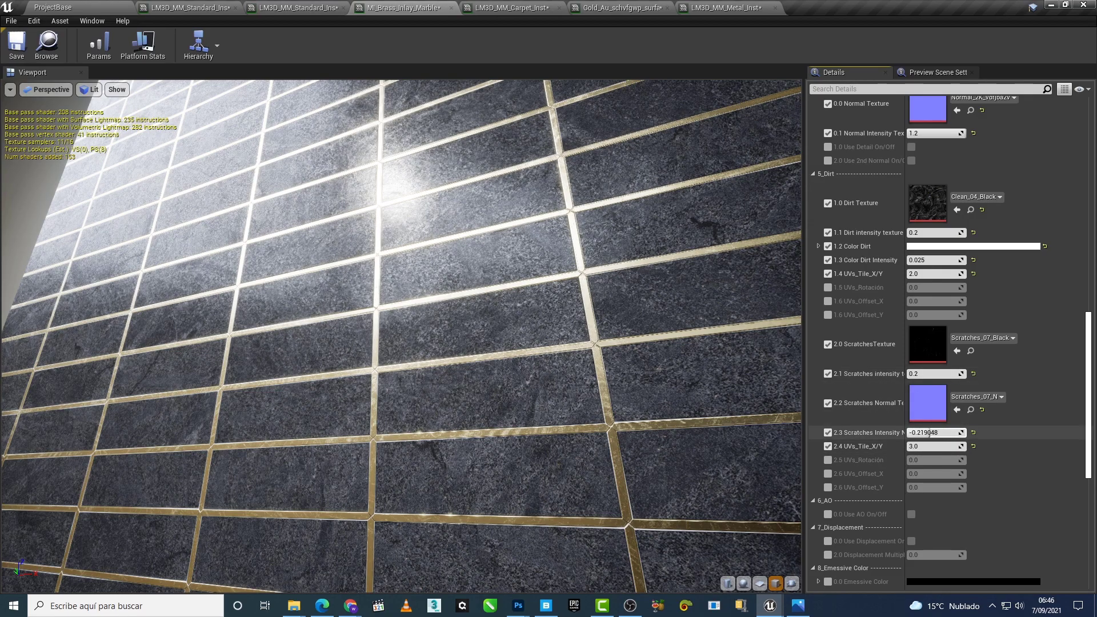
pyautogui.moveTo(737, 404); pyautogui.dragTo(655, 306)
pyautogui.write('0')
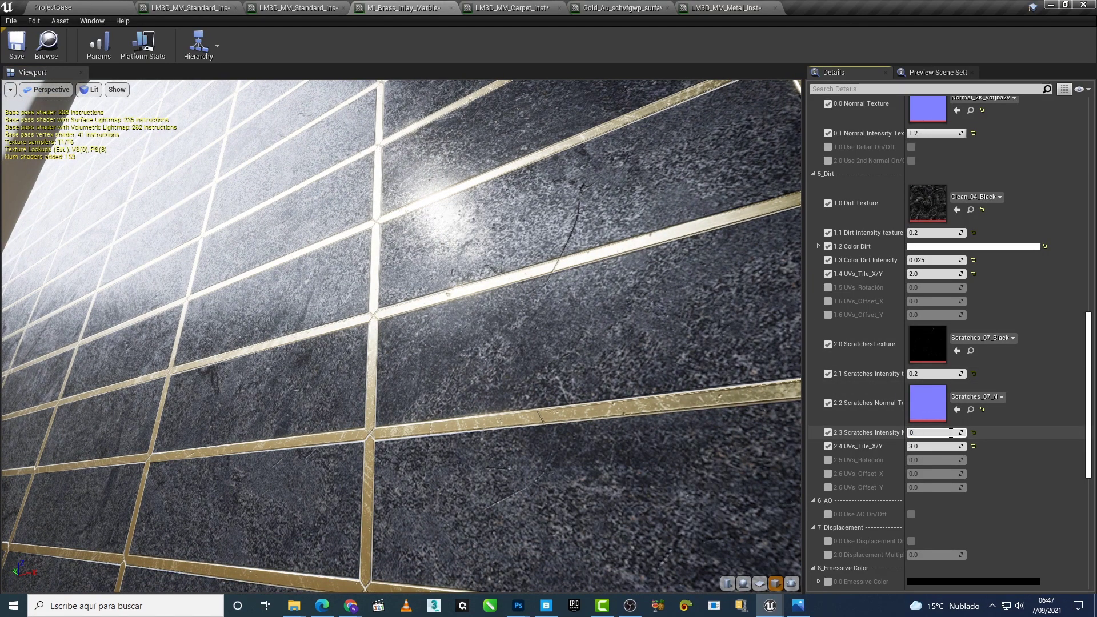
pyautogui.write('2')
pyautogui.press('Return')
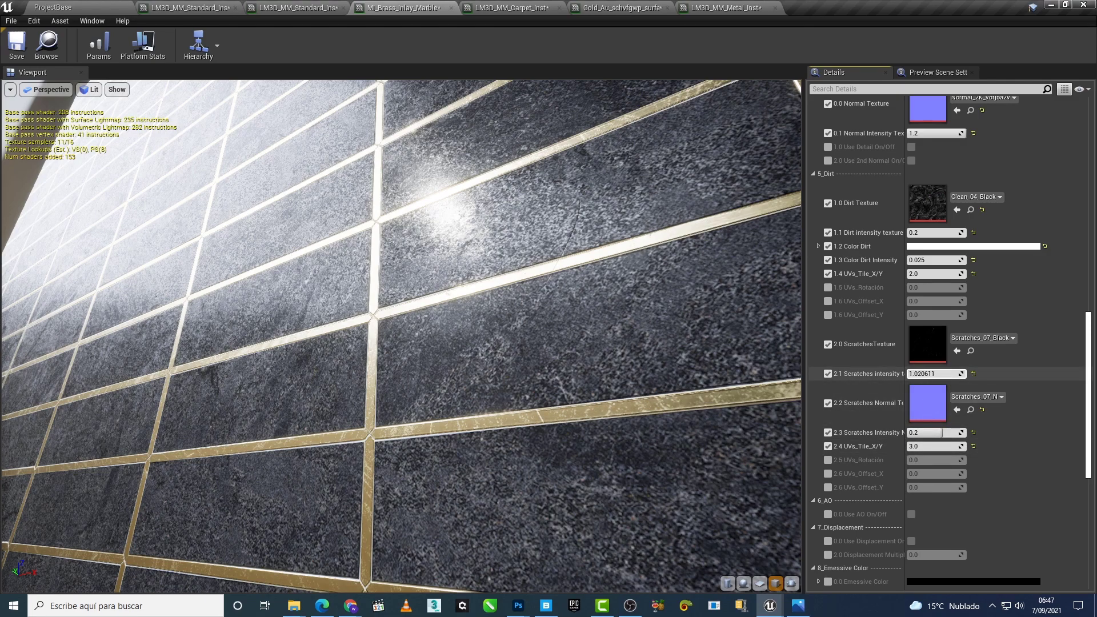
pyautogui.write('0.2')
pyautogui.press('Return')
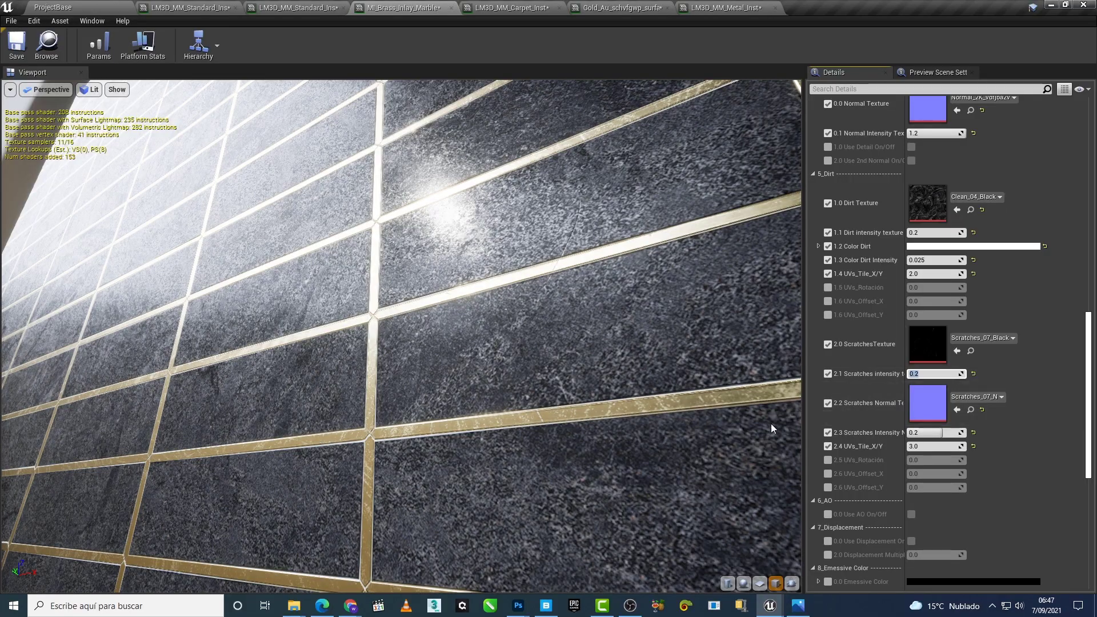
# Step: Fine-tune the scratches normal intensity and settle the scratches intensity at 0.2
pyautogui.moveTo(567, 323); pyautogui.dragTo(567, 323)
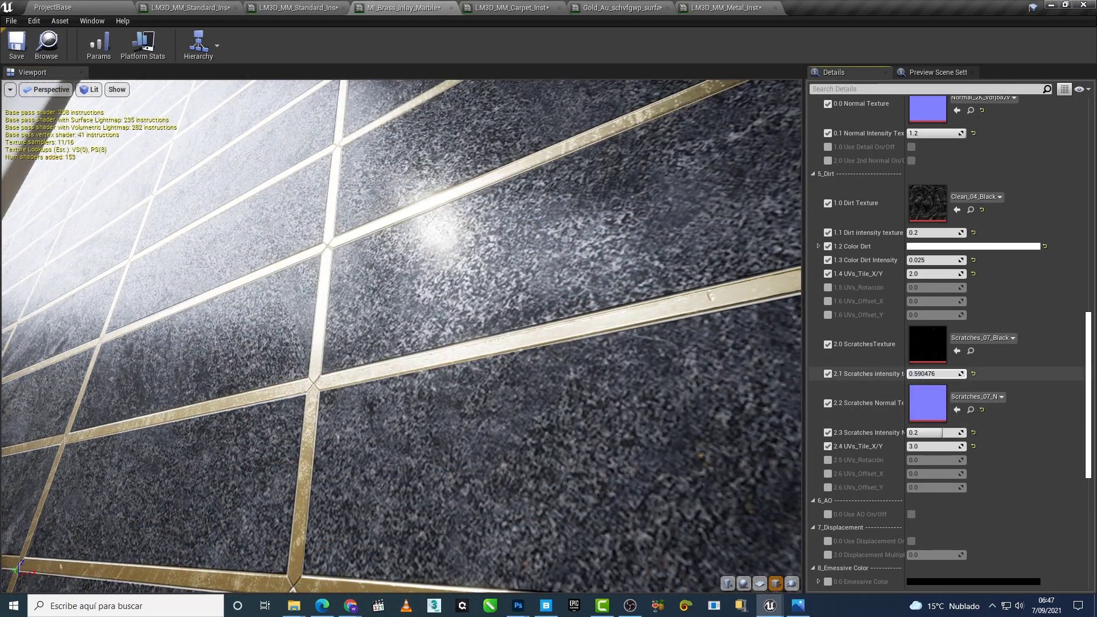
pyautogui.moveTo(935, 374); pyautogui.dragTo(935, 373)
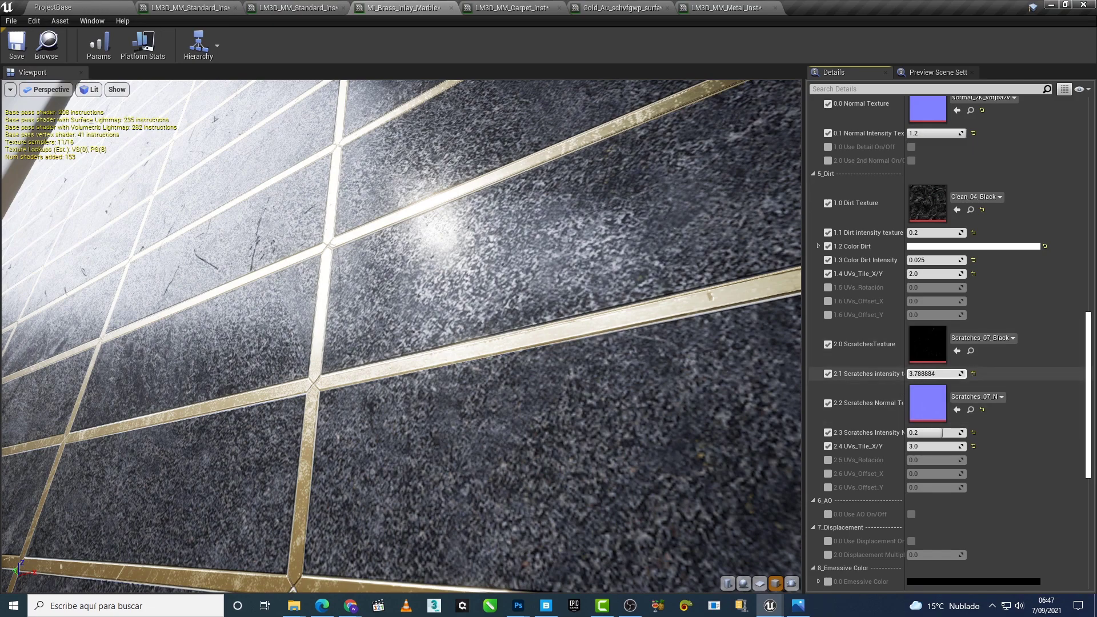
pyautogui.click(944, 374)
pyautogui.write('0.2')
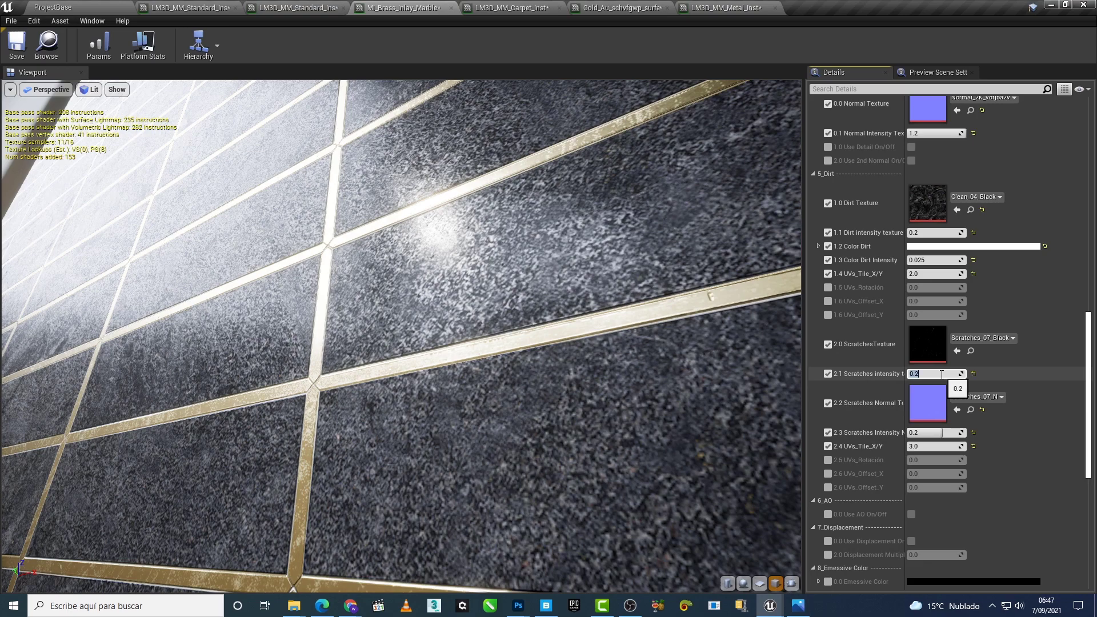
pyautogui.moveTo(933, 432); pyautogui.dragTo(965, 432)
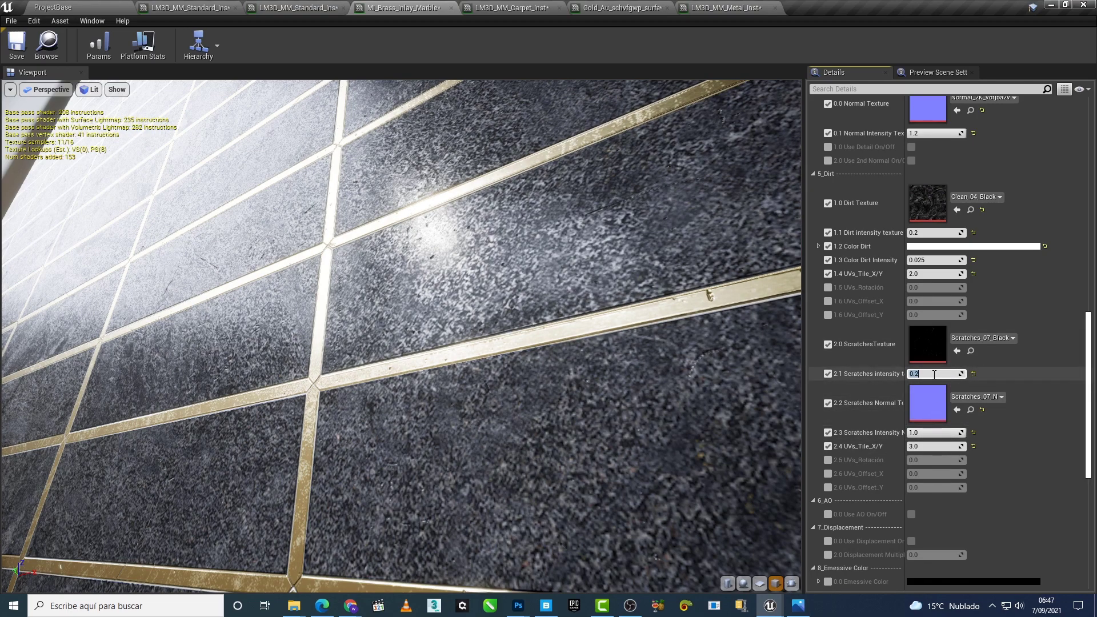
pyautogui.write('0.5')
pyautogui.moveTo(457, 342)
pyautogui.mouseDown()
pyautogui.moveTo(514, 332)
pyautogui.moveTo(400, 285)
pyautogui.moveTo(400, 320)
pyautogui.mouseUp()
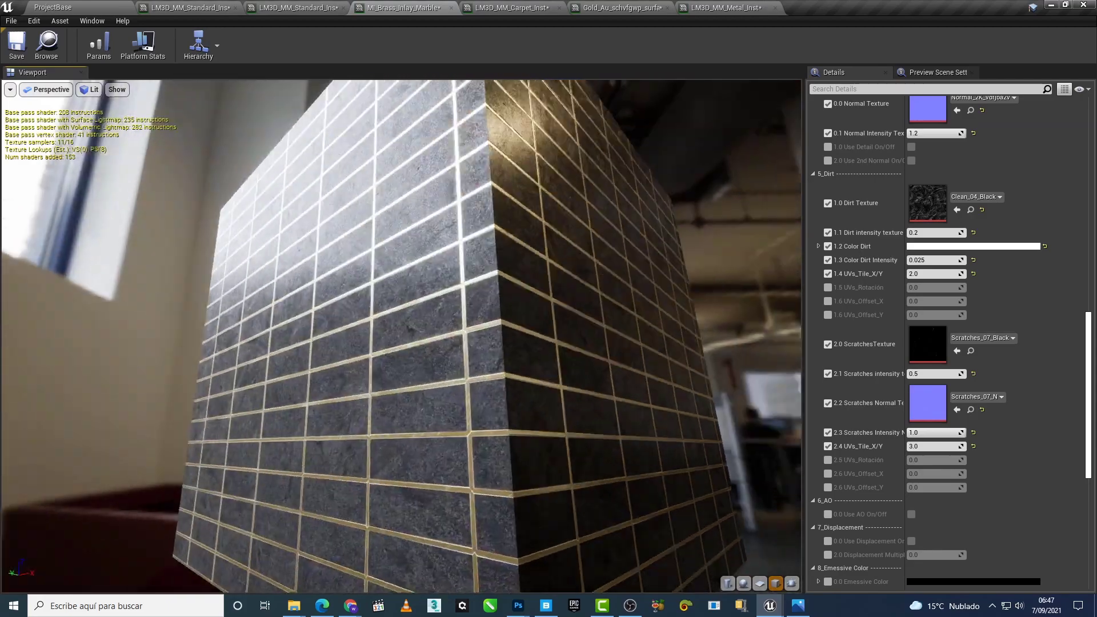
pyautogui.moveTo(932, 373); pyautogui.dragTo(919, 374)
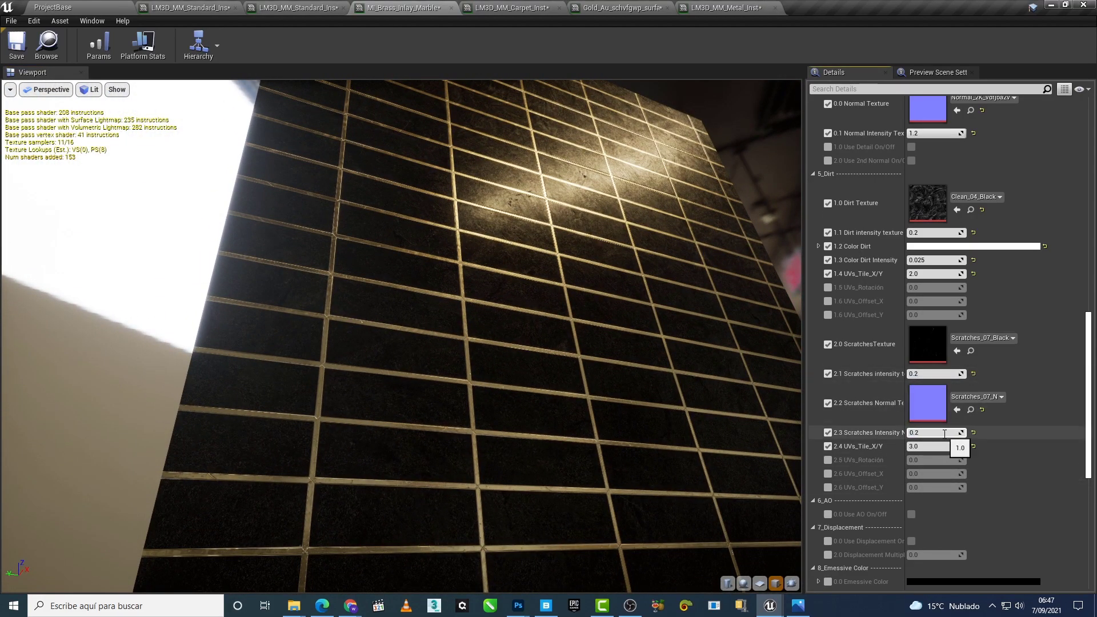
pyautogui.moveTo(514, 331); pyautogui.dragTo(400, 320)
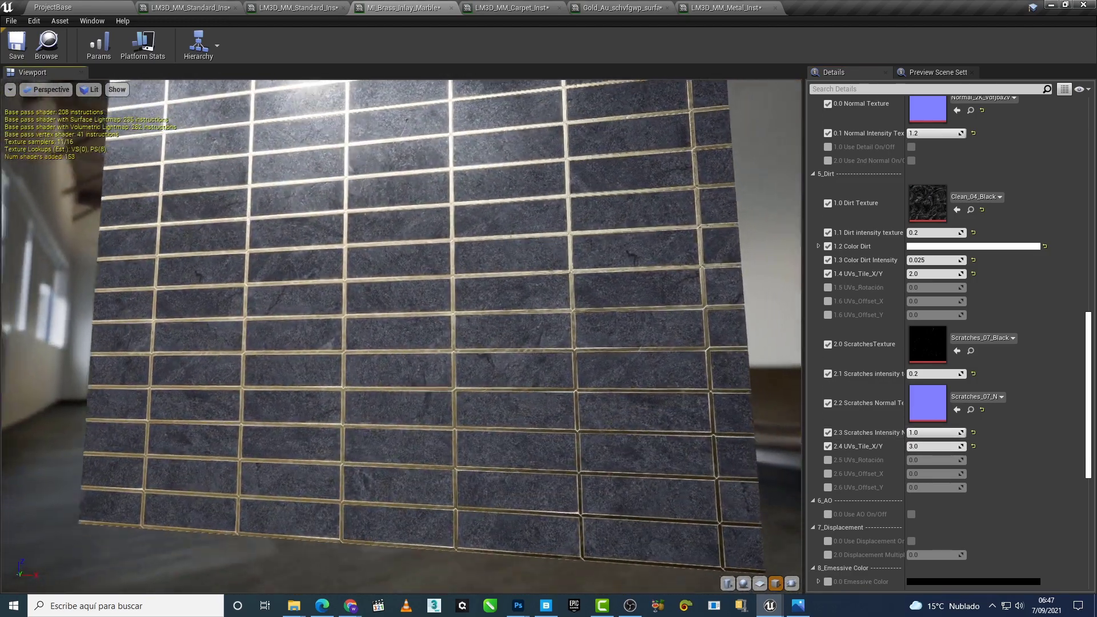
# Step: Scroll through the remaining marble parameters and open the LM3D_MM_Carpet_Inst editor
pyautogui.moveTo(571, 417); pyautogui.dragTo(620, 482)
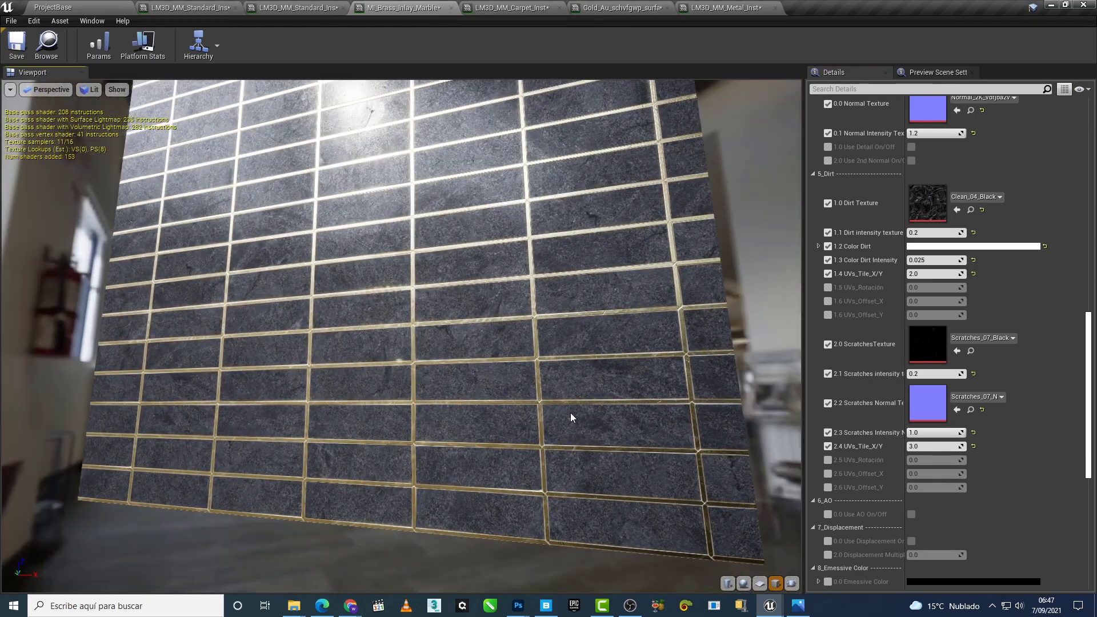
pyautogui.scroll(-2, 908, 513)
pyautogui.scroll(1, 908, 513)
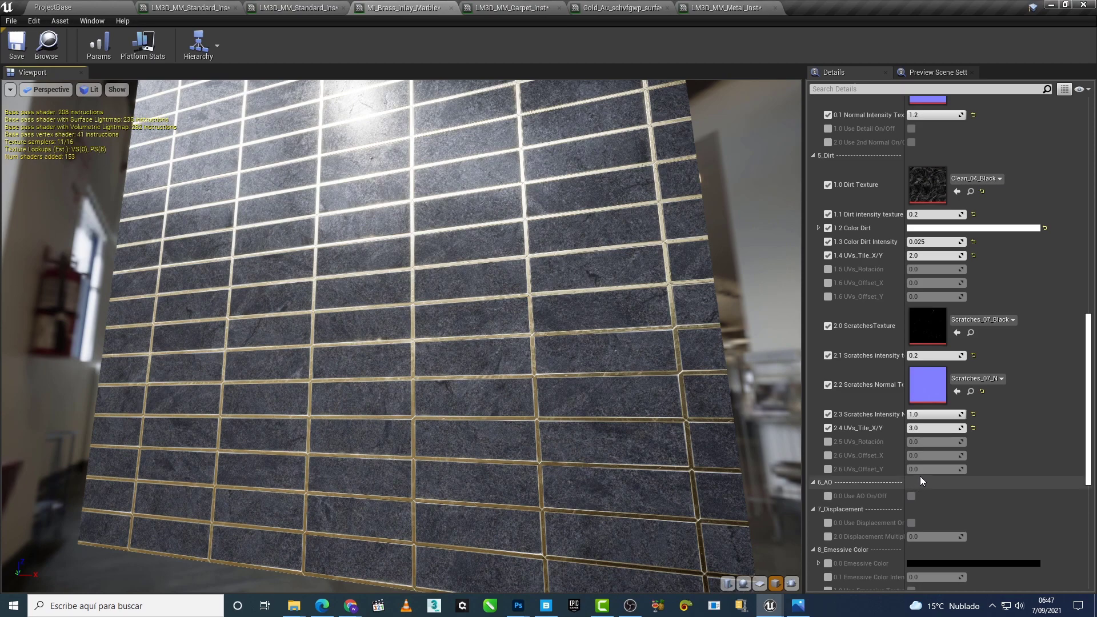
pyautogui.scroll(1, 925, 445)
pyautogui.scroll(2, 937, 376)
pyautogui.scroll(2, 914, 377)
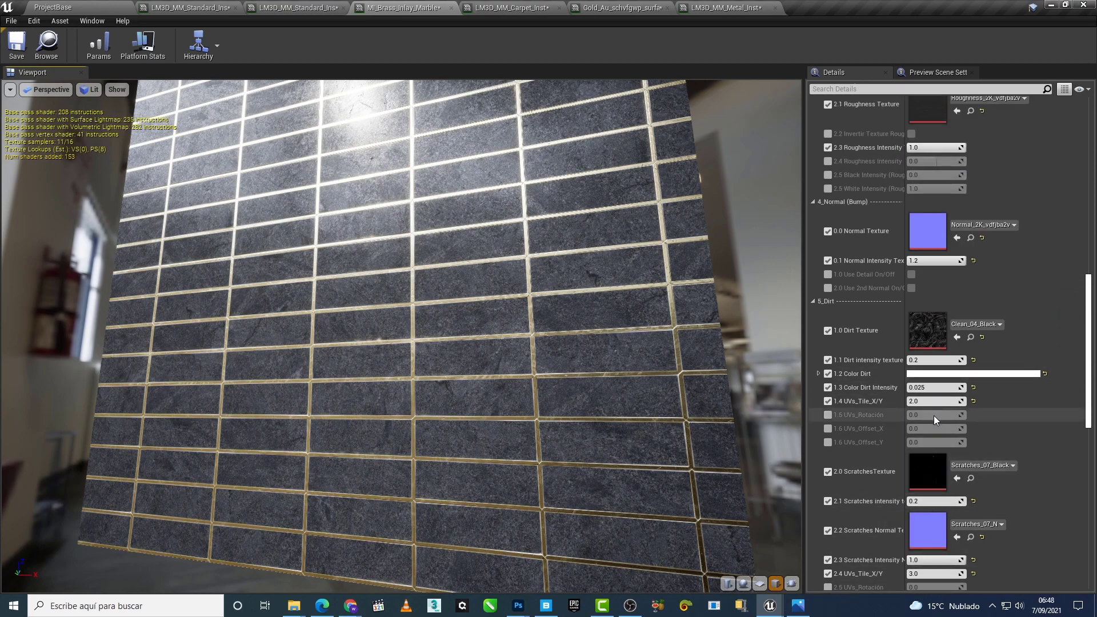
pyautogui.scroll(1, 939, 428)
pyautogui.moveTo(1092, 354); pyautogui.dragTo(1092, 177)
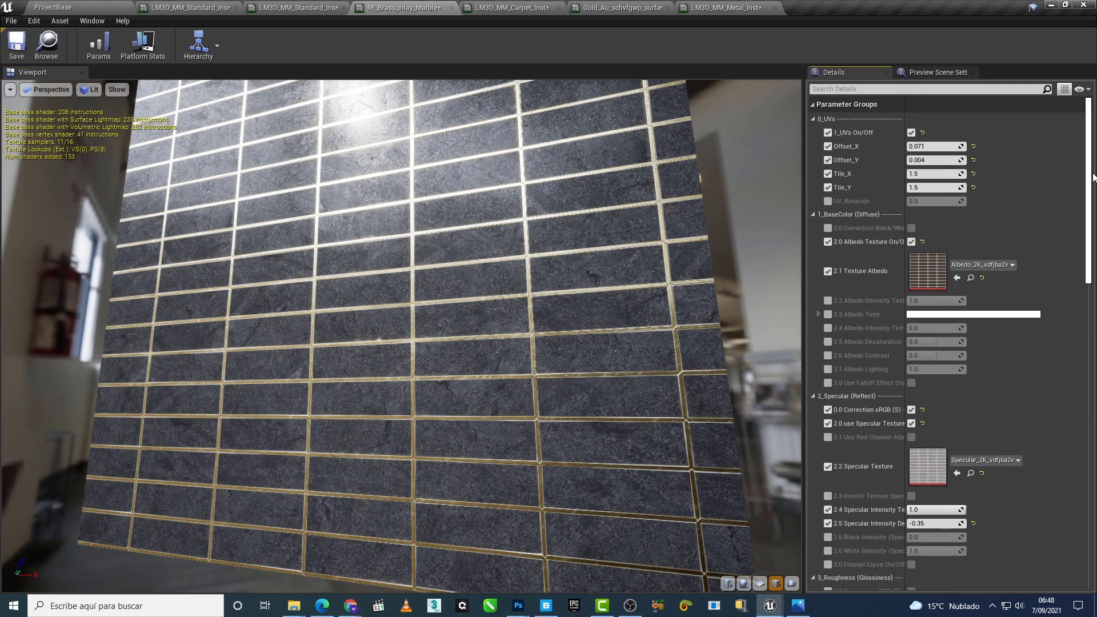
pyautogui.scroll(-1, 868, 343)
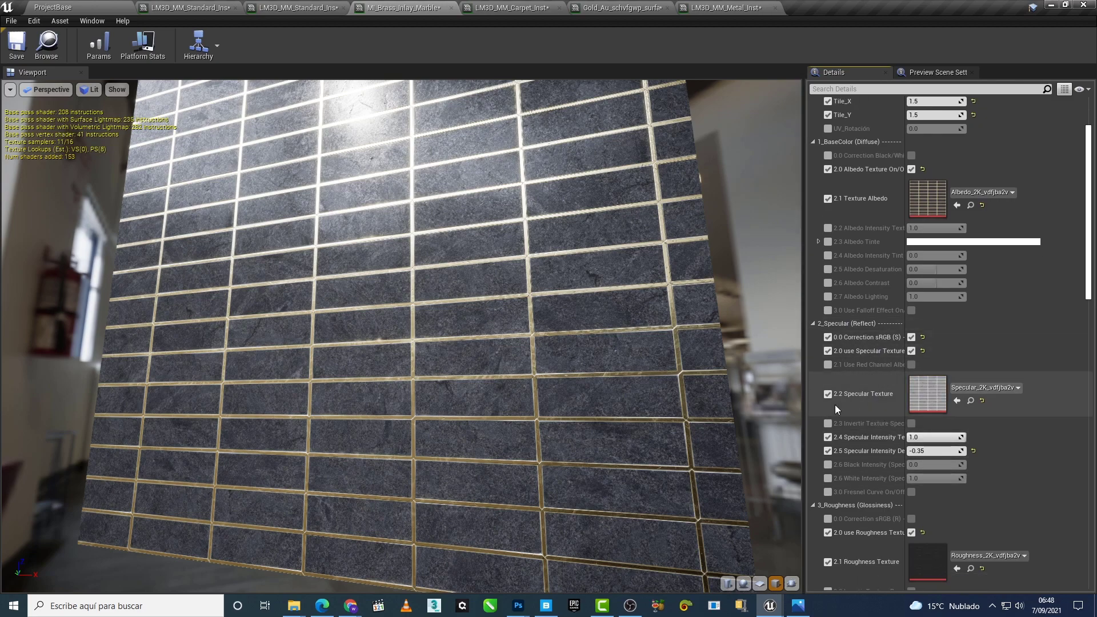
pyautogui.click(492, 9)
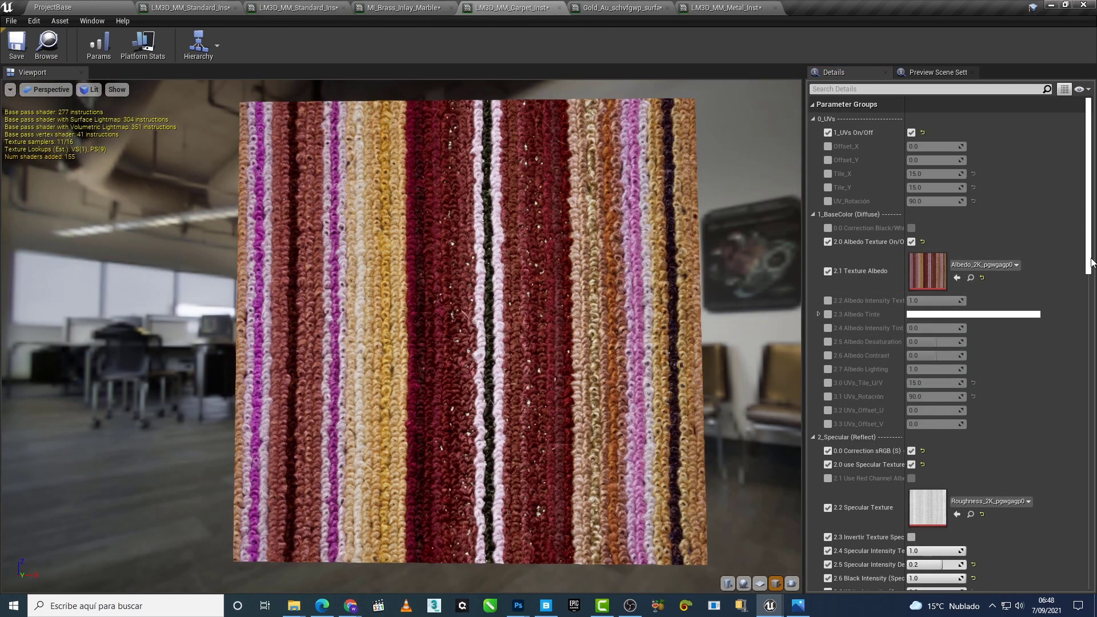
# Step: In the carpet instance, uncheck 2.1 Texture Albedo and 2.0 Albedo Texture On/Off
pyautogui.moveTo(1089, 260); pyautogui.dragTo(1089, 540)
pyautogui.scroll(-5, 1090, 540)
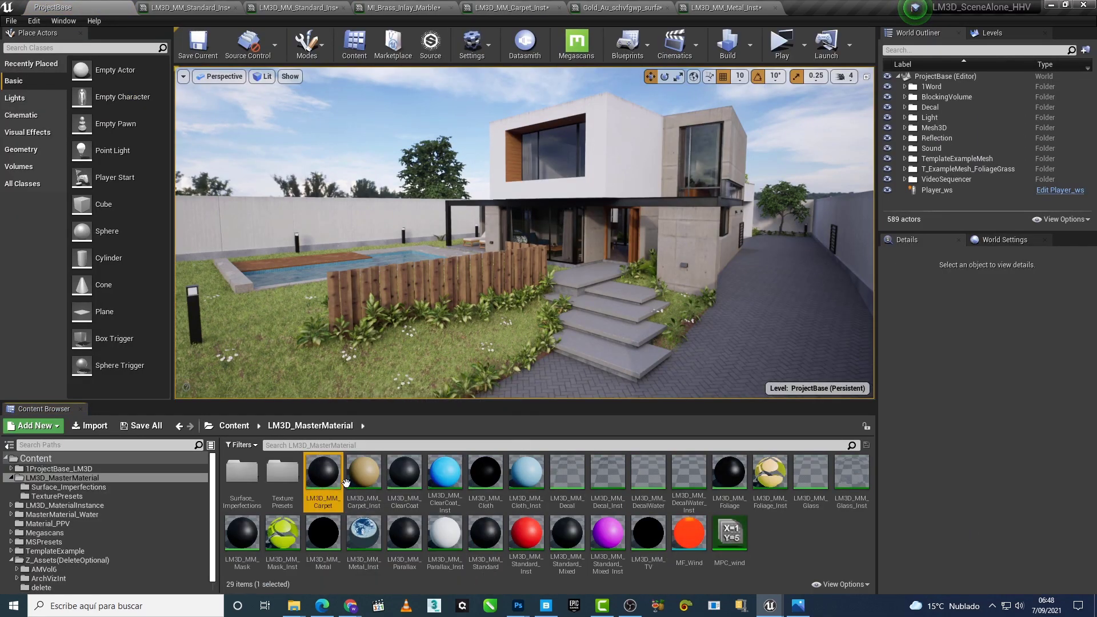
pyautogui.click(409, 7)
pyautogui.click(505, 8)
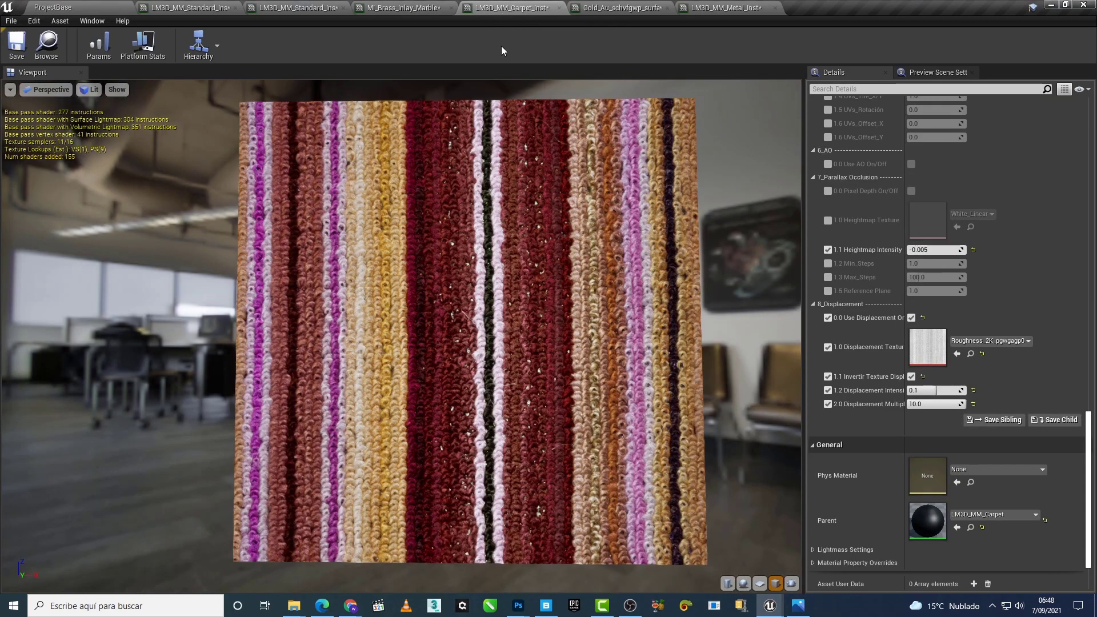
pyautogui.scroll(15, 857, 343)
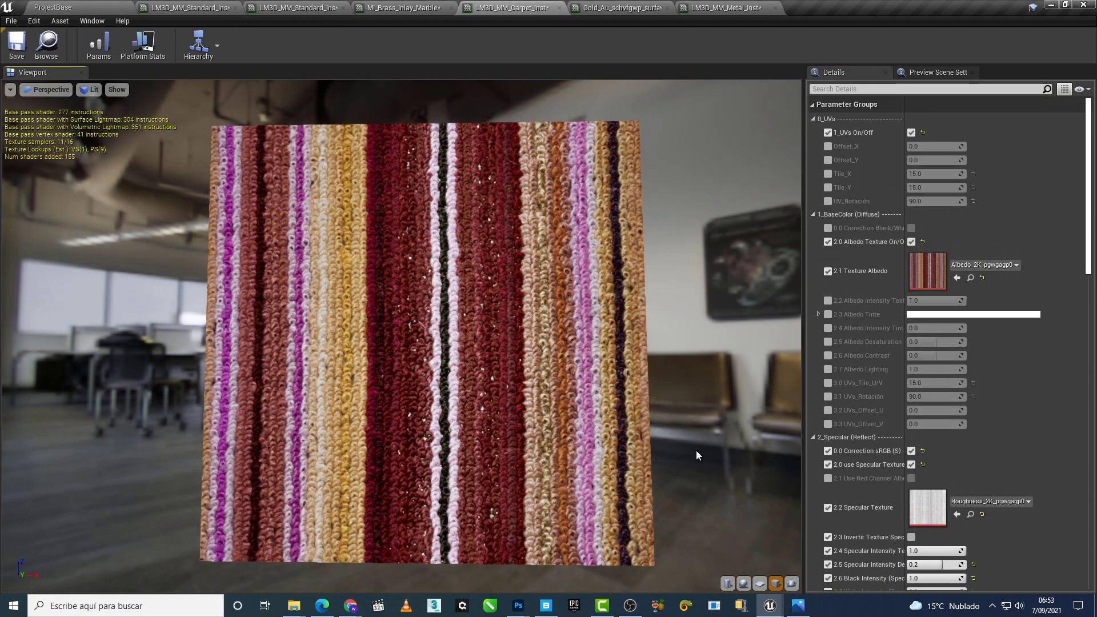
pyautogui.click(827, 272)
pyautogui.click(827, 242)
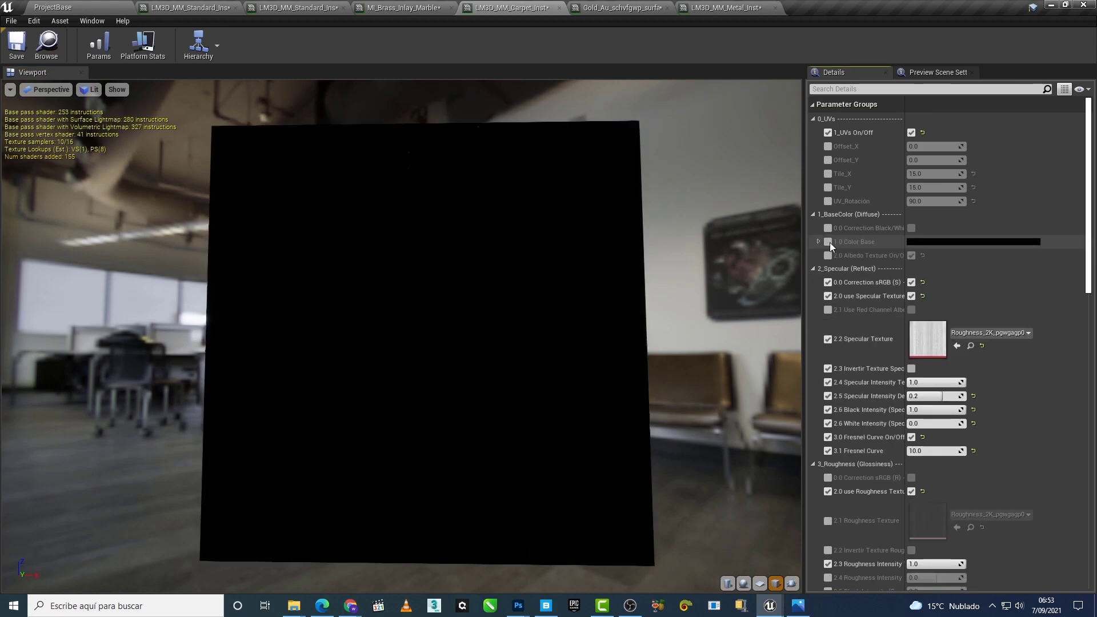
# Step: Switch the carpet preview to Unlit shading
pyautogui.click(92, 91)
pyautogui.click(114, 122)
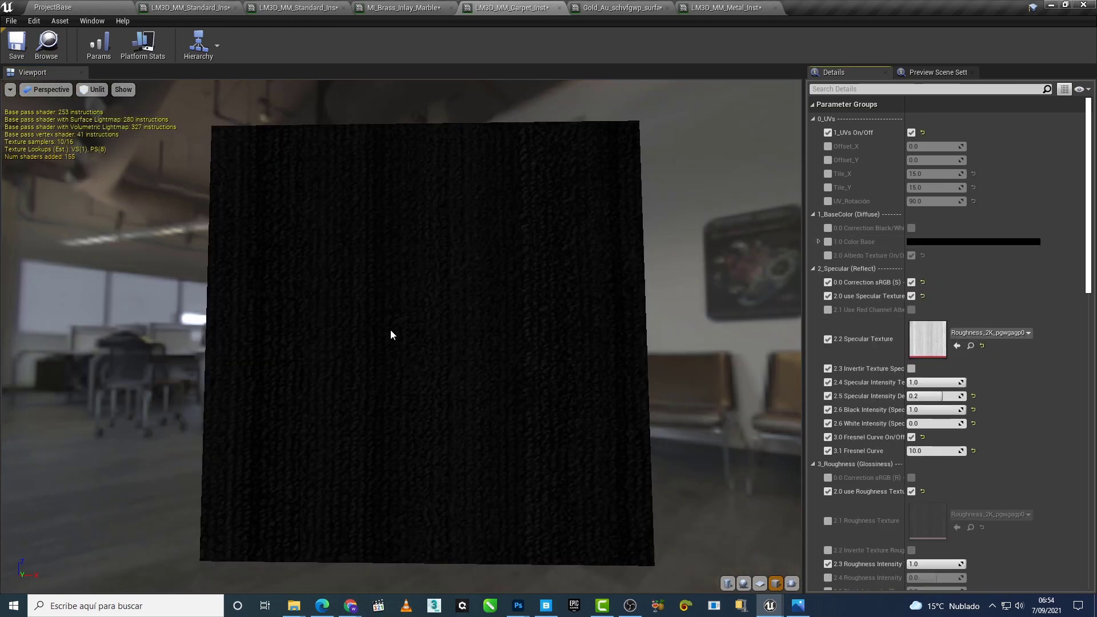
pyautogui.moveTo(390, 329); pyautogui.dragTo(461, 330)
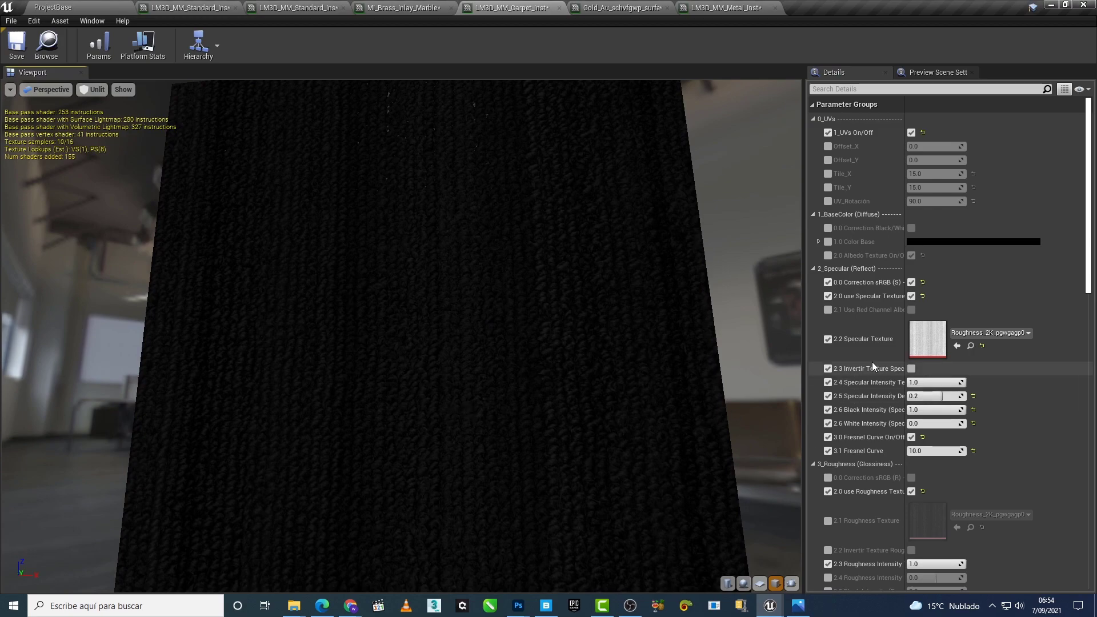
pyautogui.scroll(-1, 872, 363)
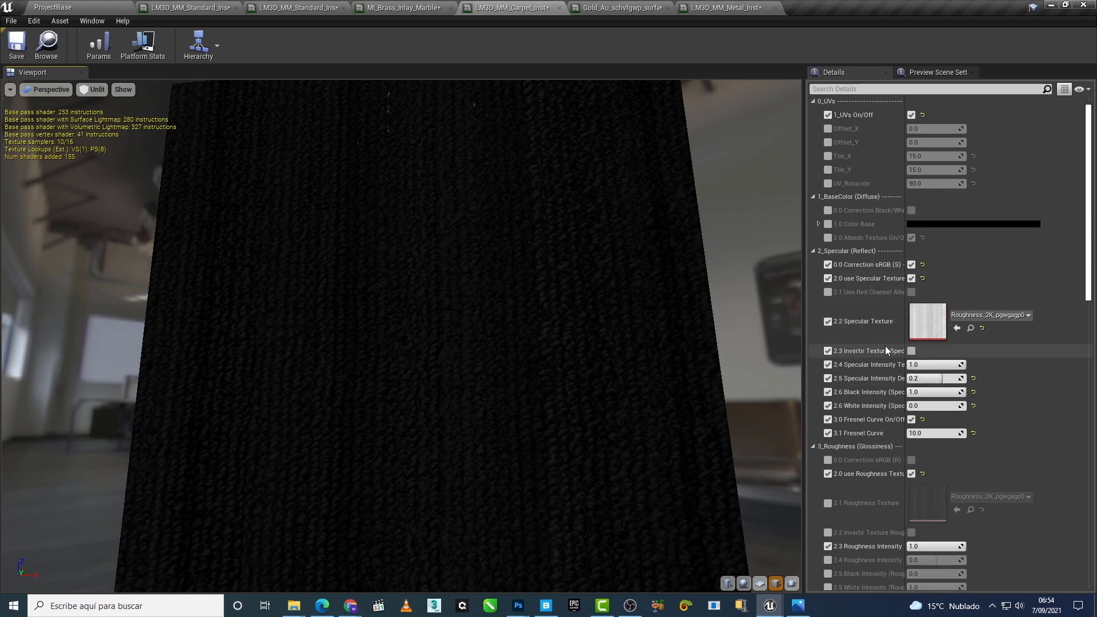
# Step: Compare the carpet with 0.0 Correction sRGB off and on, leaving the correction enabled
pyautogui.click(911, 266)
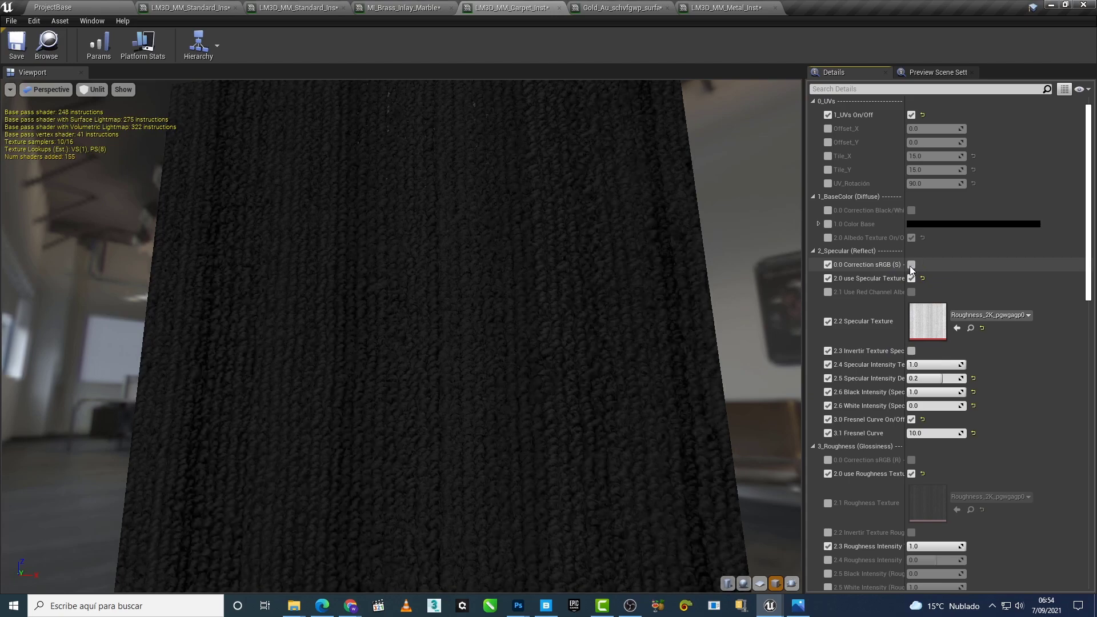
pyautogui.click(911, 266)
pyautogui.scroll(3, 633, 331)
pyautogui.click(914, 265)
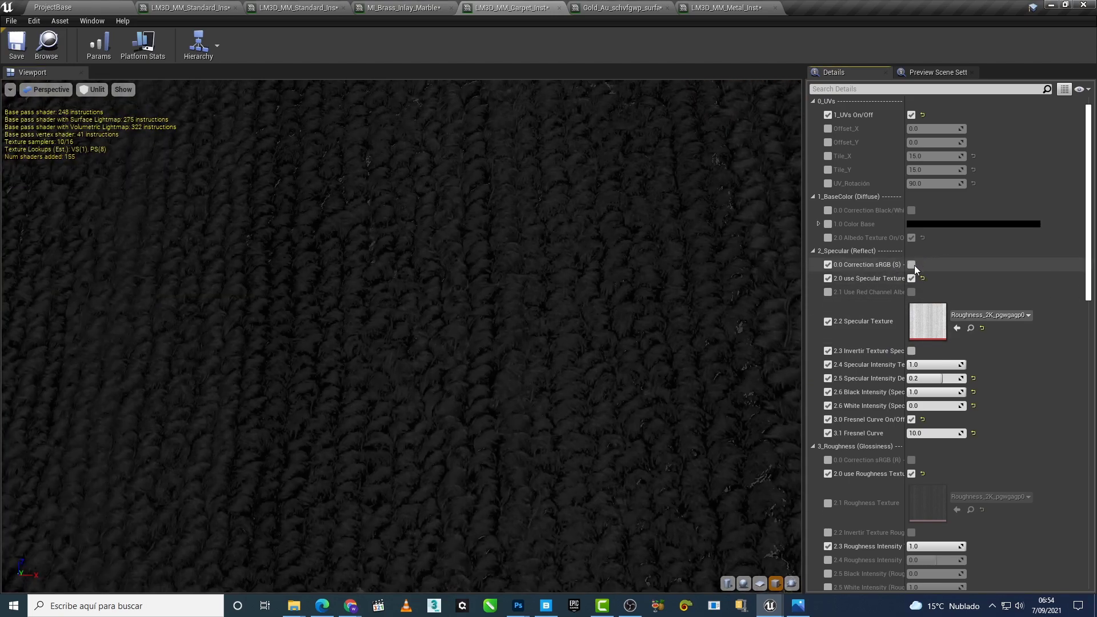
pyautogui.click(914, 265)
pyautogui.click(912, 266)
pyautogui.click(912, 267)
pyautogui.scroll(-5, 400, 337)
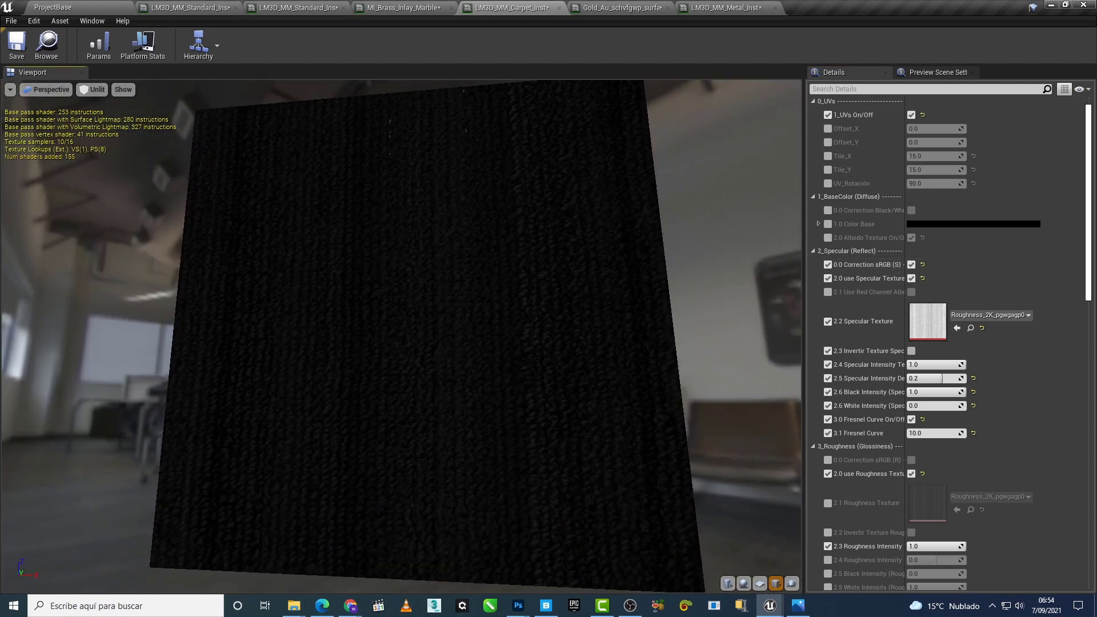
pyautogui.click(97, 90)
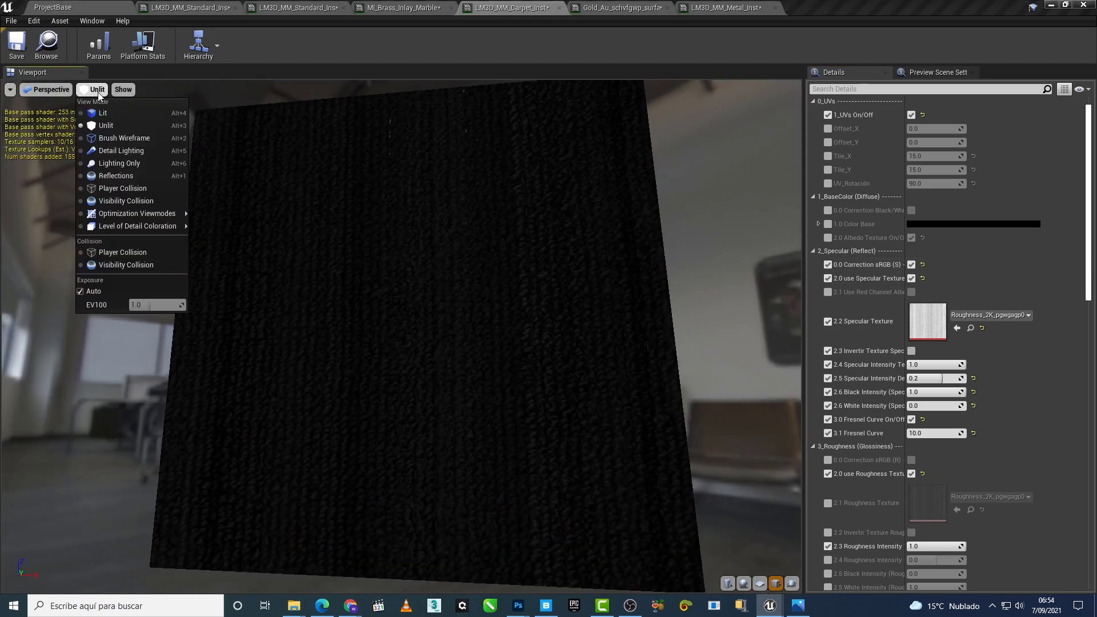
# Step: Switch the preview to Detail Lighting and enable the carpet's 2.1 Roughness Texture
pyautogui.click(105, 151)
pyautogui.scroll(5, 290, 299)
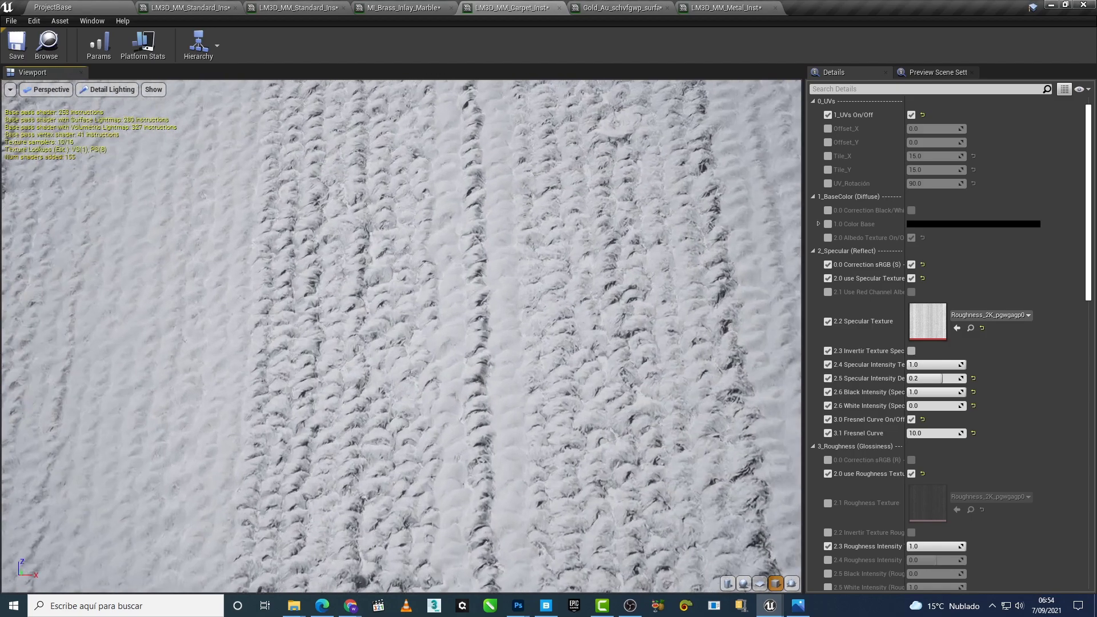
pyautogui.scroll(-6, 835, 449)
pyautogui.scroll(-2, 837, 450)
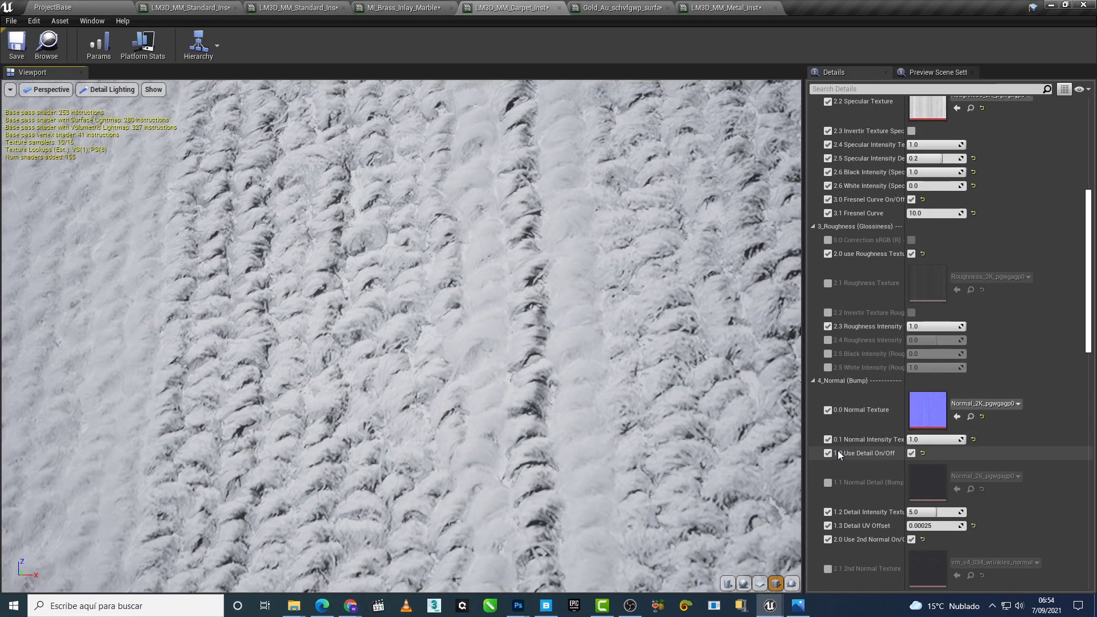
pyautogui.scroll(-2, 837, 451)
pyautogui.click(829, 248)
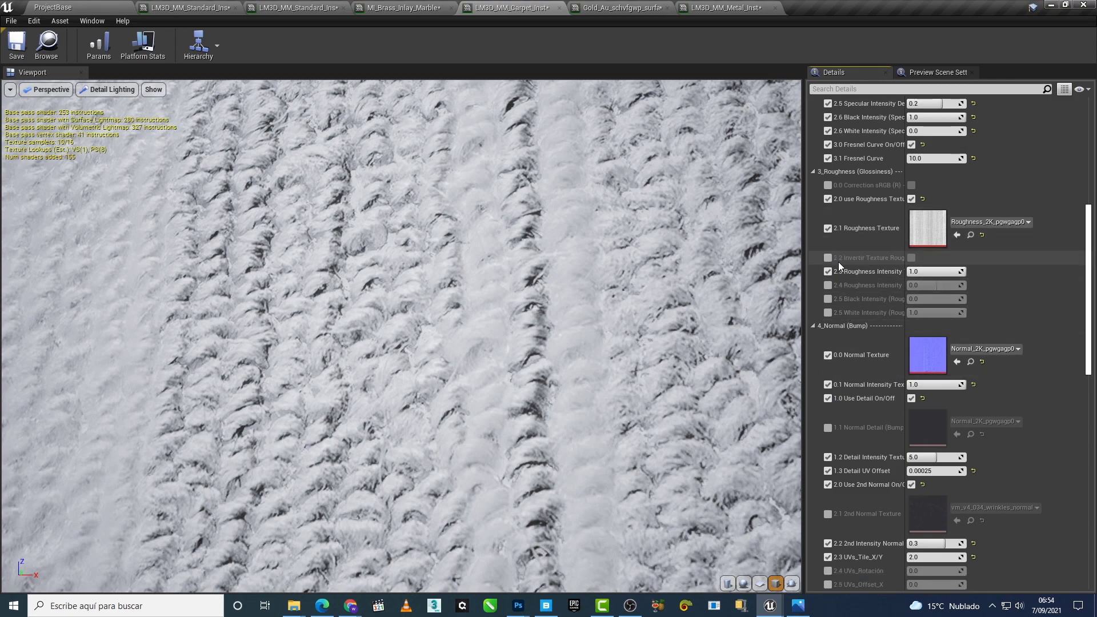
# Step: Compare the base normal on and off, then enable the 1.1 Normal Detail texture
pyautogui.scroll(-5, 838, 264)
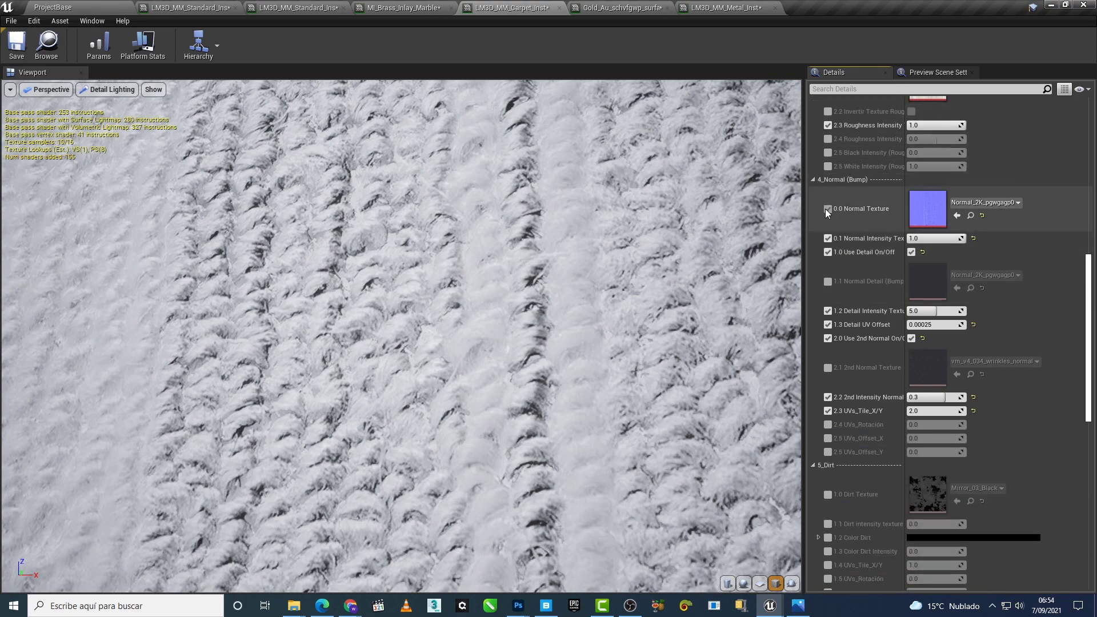
pyautogui.click(828, 209)
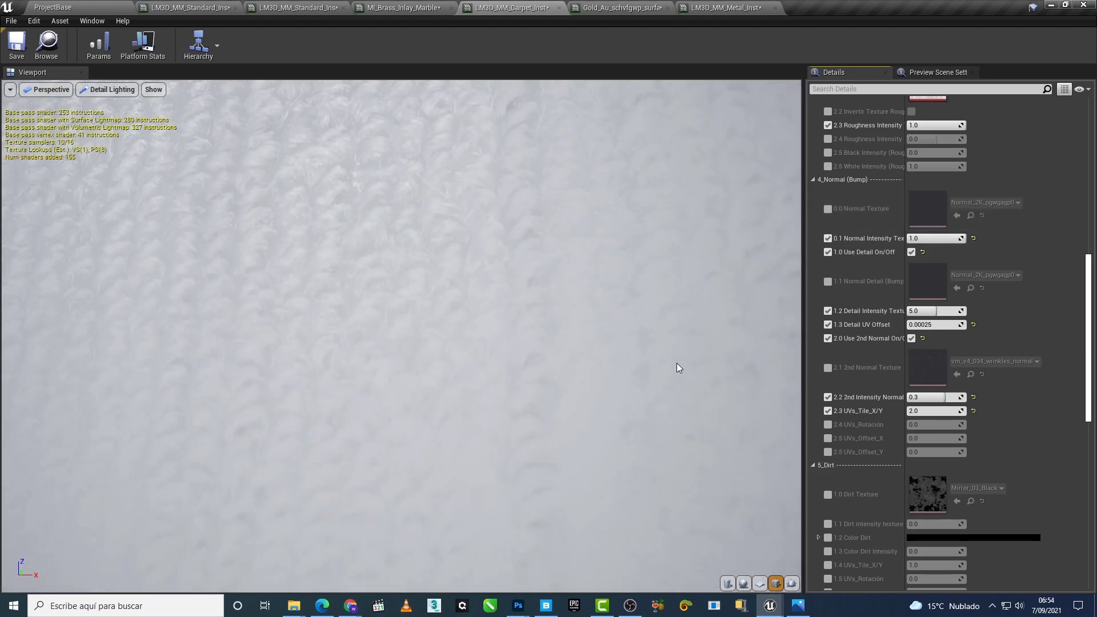
pyautogui.moveTo(676, 362); pyautogui.dragTo(677, 362)
pyautogui.moveTo(748, 354); pyautogui.dragTo(748, 354)
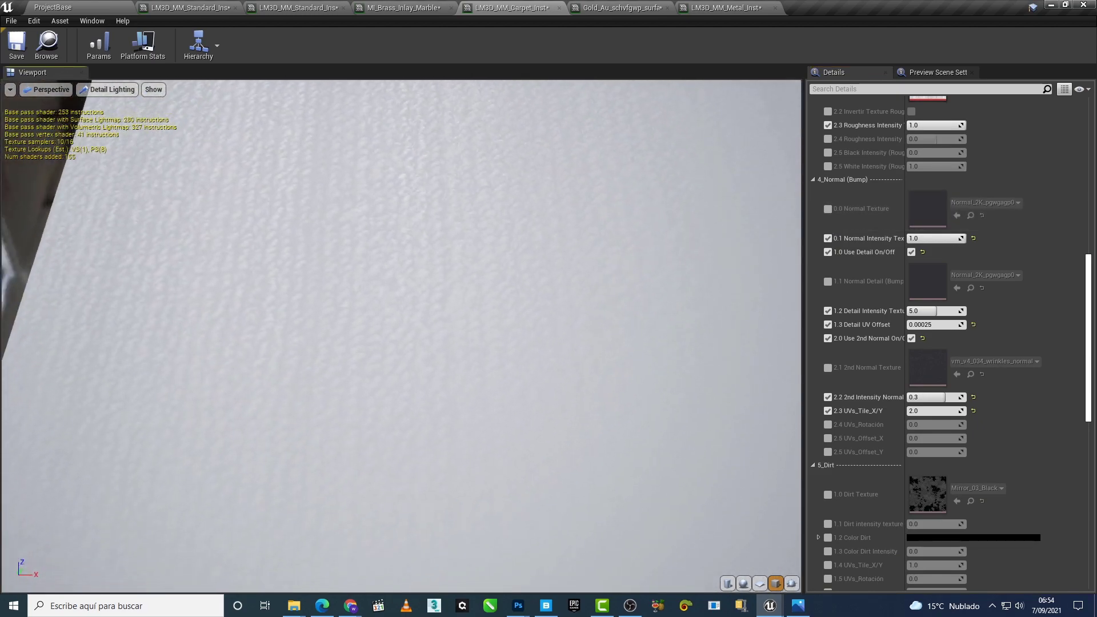
pyautogui.click(827, 282)
pyautogui.click(827, 283)
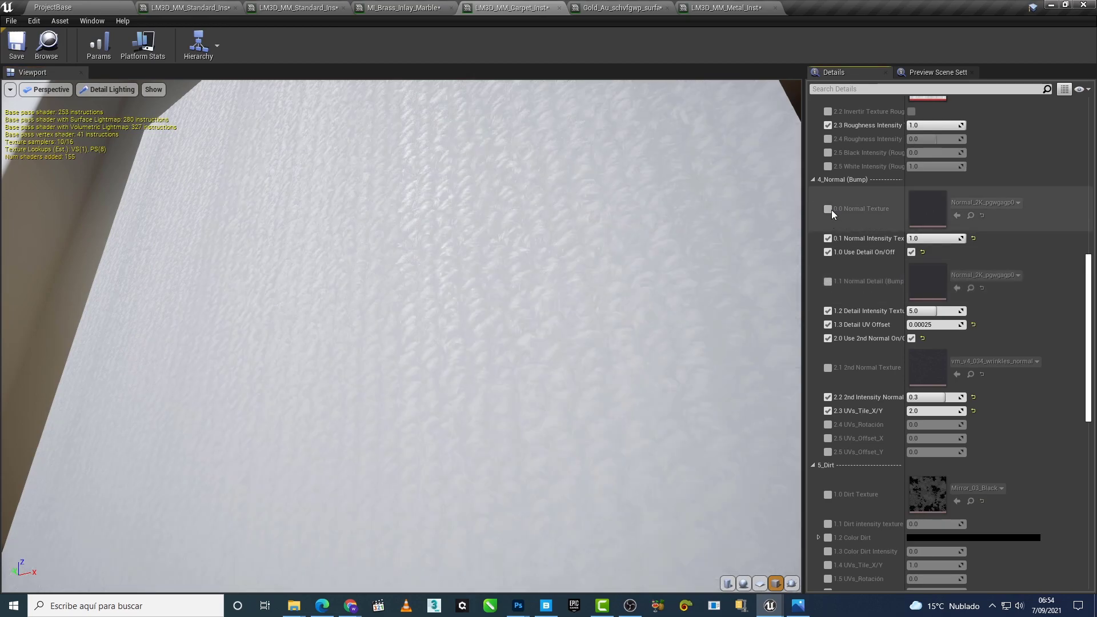
pyautogui.click(828, 209)
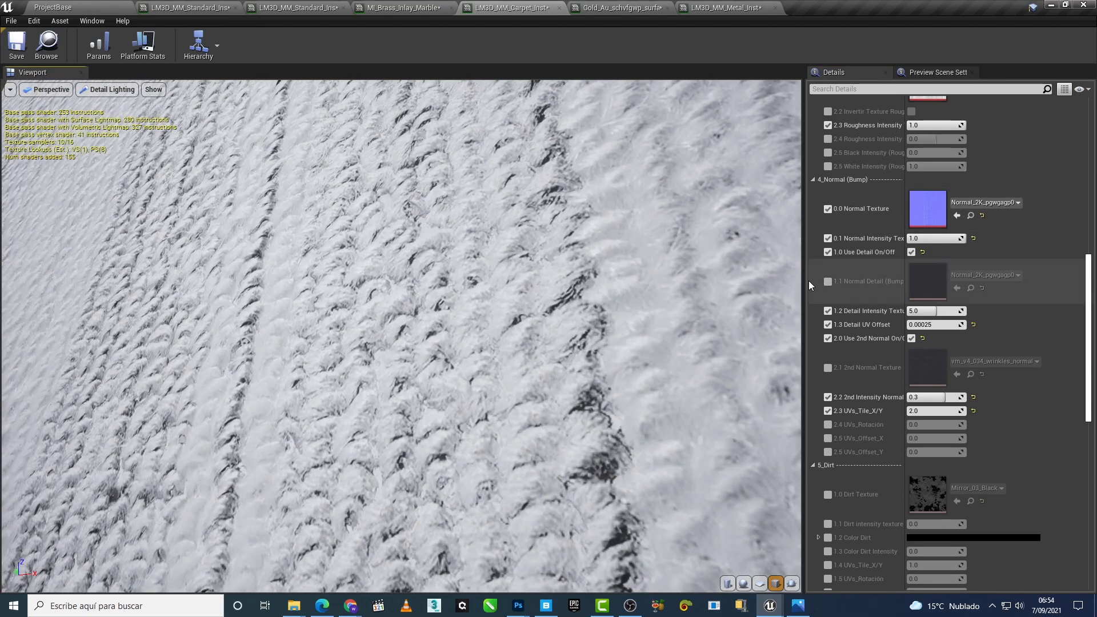
pyautogui.click(831, 282)
pyautogui.click(830, 282)
pyautogui.click(831, 282)
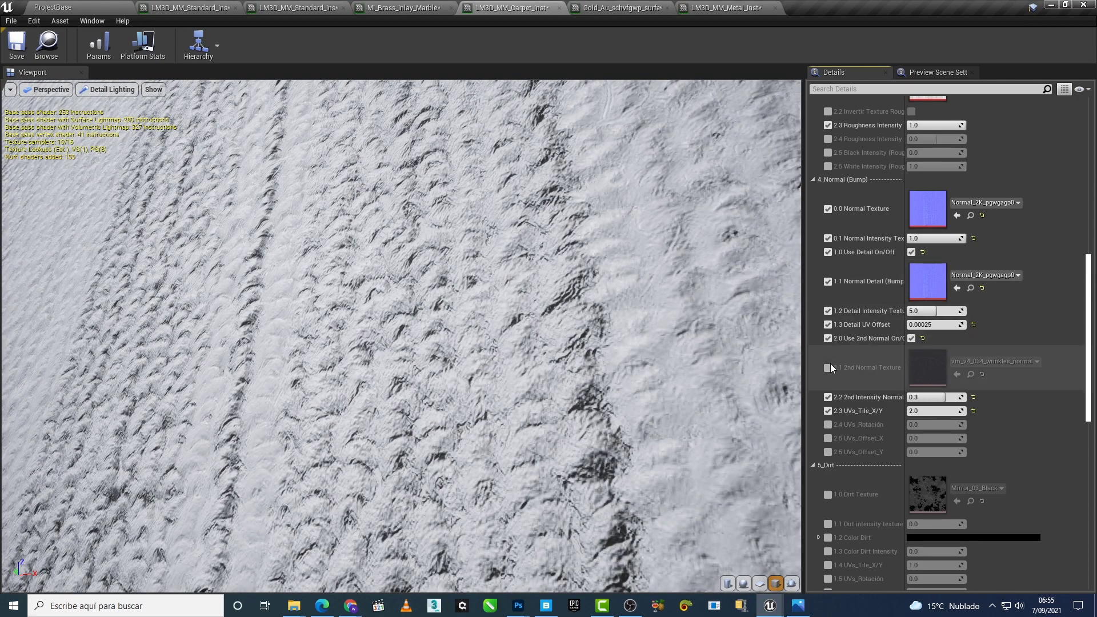
# Step: Enable the wrinkles 2.1 2nd Normal Texture after comparing it on and off
pyautogui.click(831, 367)
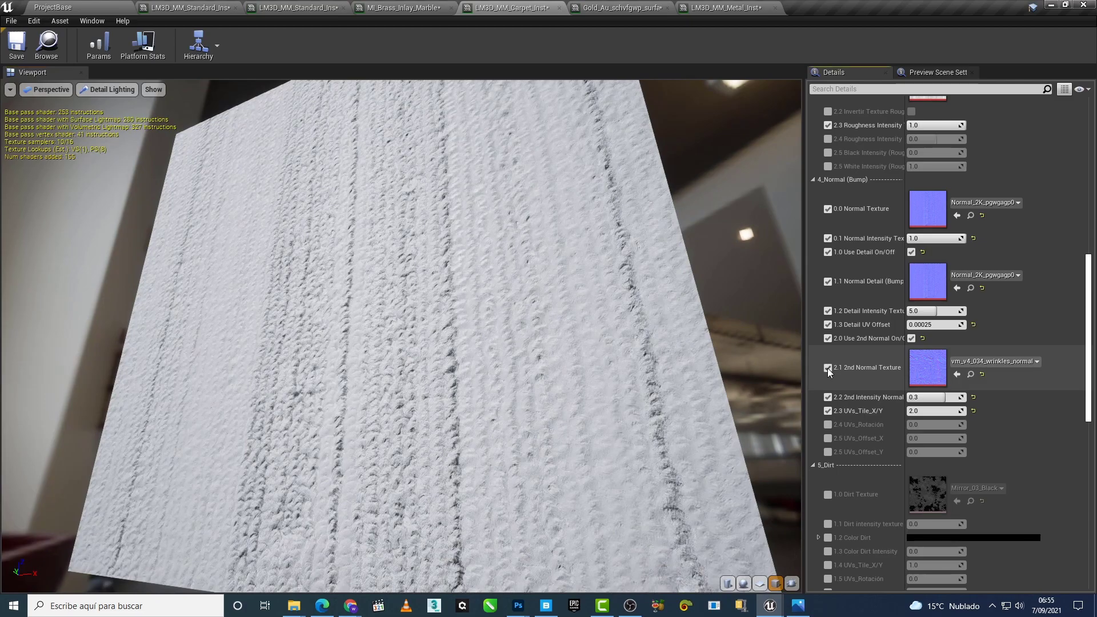
pyautogui.click(827, 368)
pyautogui.click(828, 368)
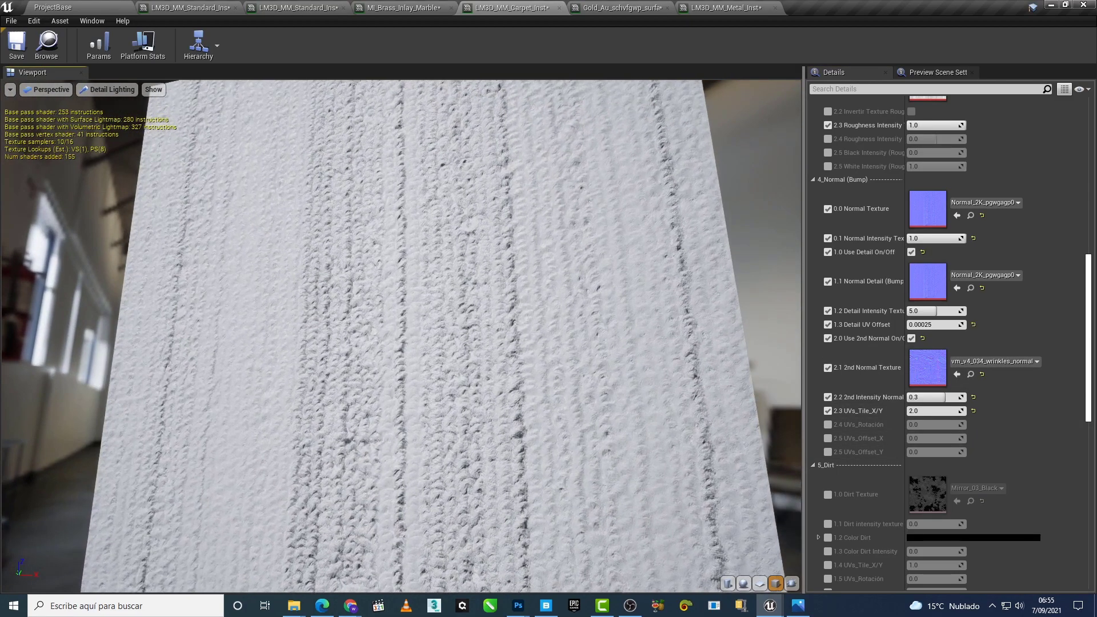
pyautogui.moveTo(573, 409); pyautogui.dragTo(574, 409)
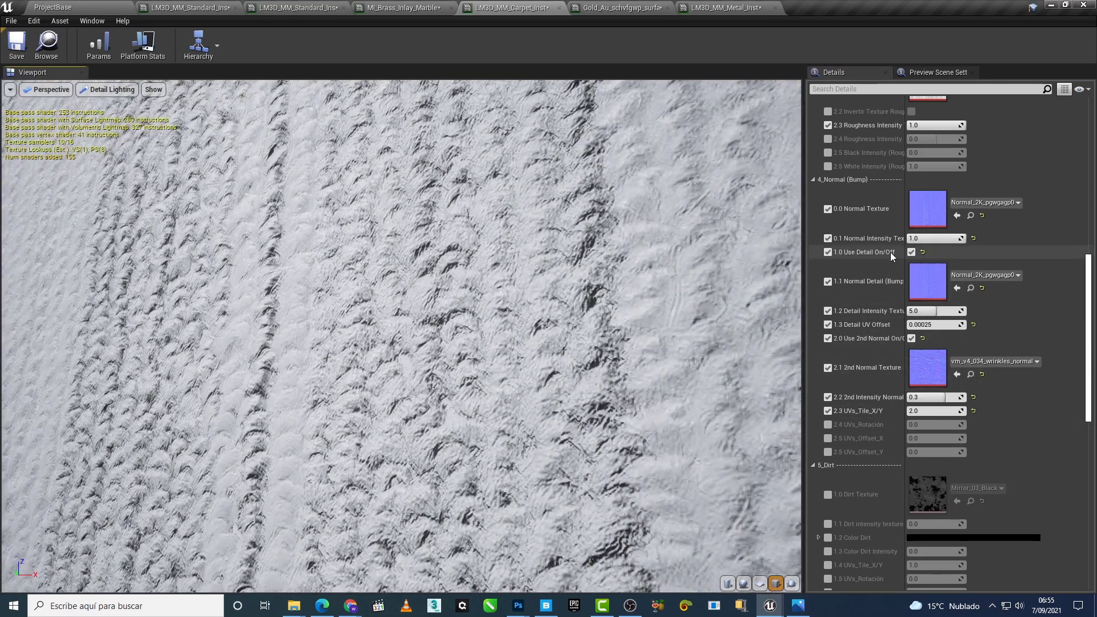
pyautogui.click(117, 90)
# Step: Return to Lit and re-enable 2.0 Albedo Texture, showing Albedo_2K_pgwgagp0 stripes
pyautogui.click(112, 113)
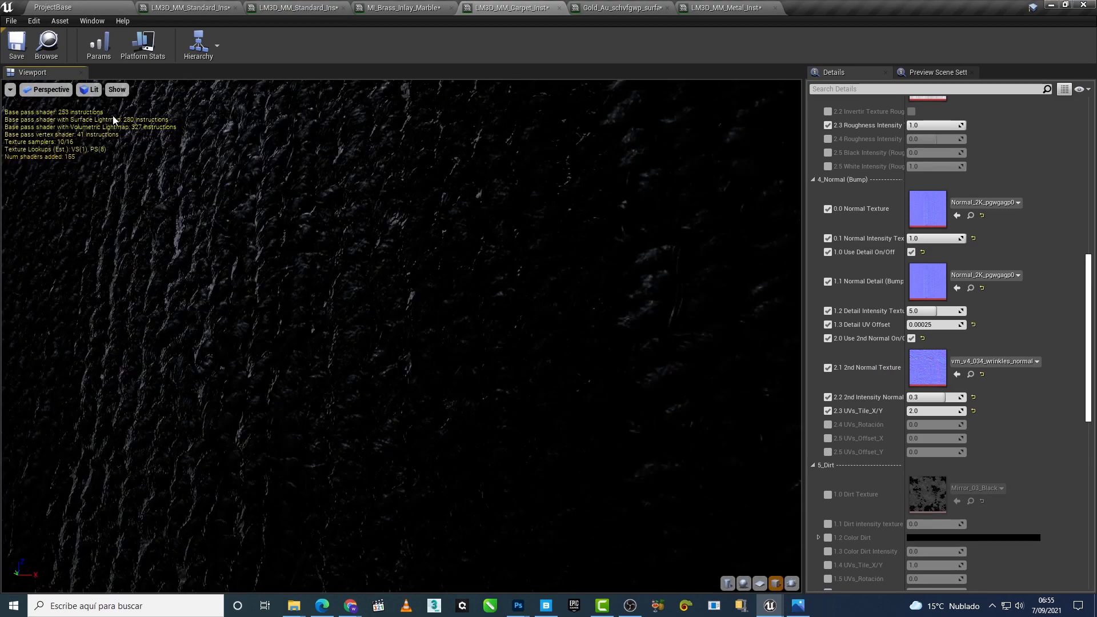
pyautogui.moveTo(112, 119); pyautogui.dragTo(112, 119)
pyautogui.scroll(5, 971, 411)
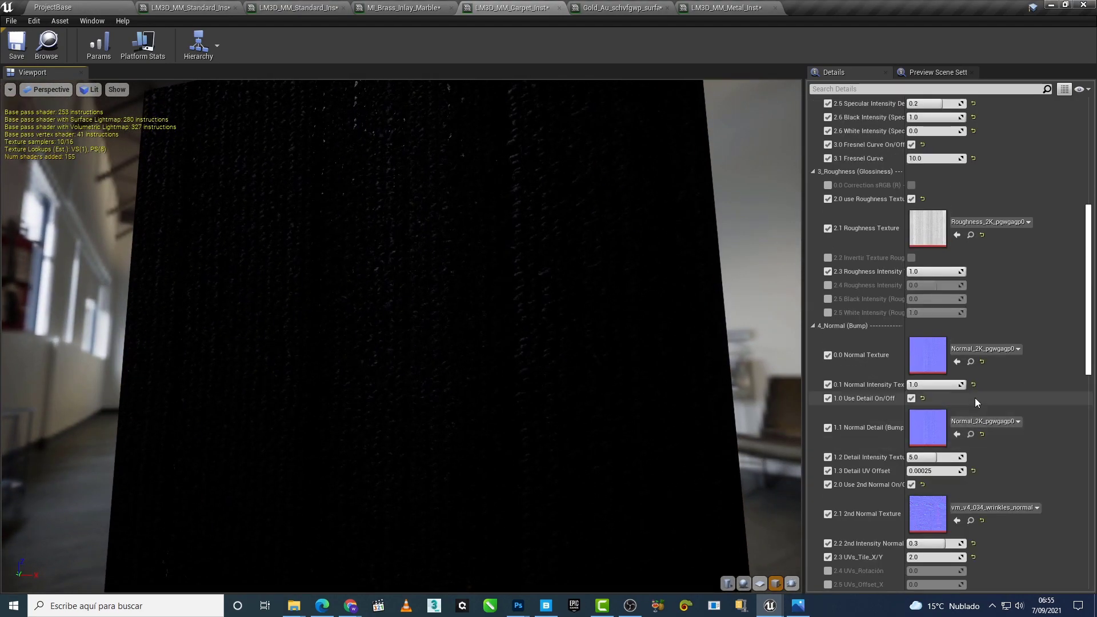
pyautogui.scroll(2, 974, 397)
pyautogui.scroll(3, 901, 345)
pyautogui.scroll(5, 900, 351)
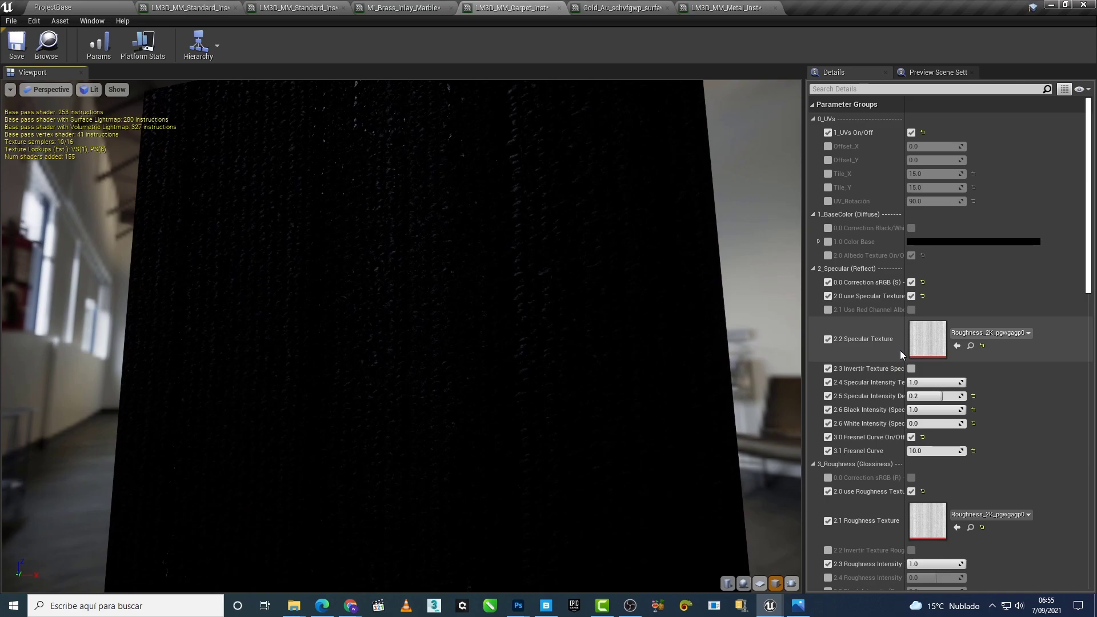
pyautogui.click(827, 255)
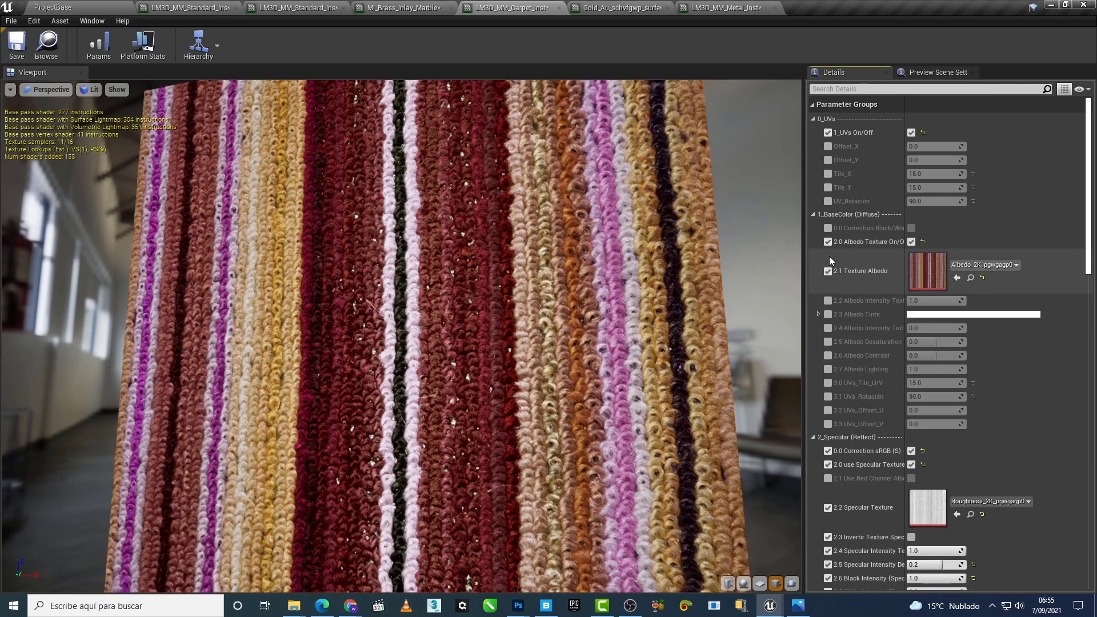
pyautogui.moveTo(727, 388)
pyautogui.mouseDown()
pyautogui.moveTo(703, 394)
pyautogui.moveTo(677, 364)
pyautogui.mouseUp()
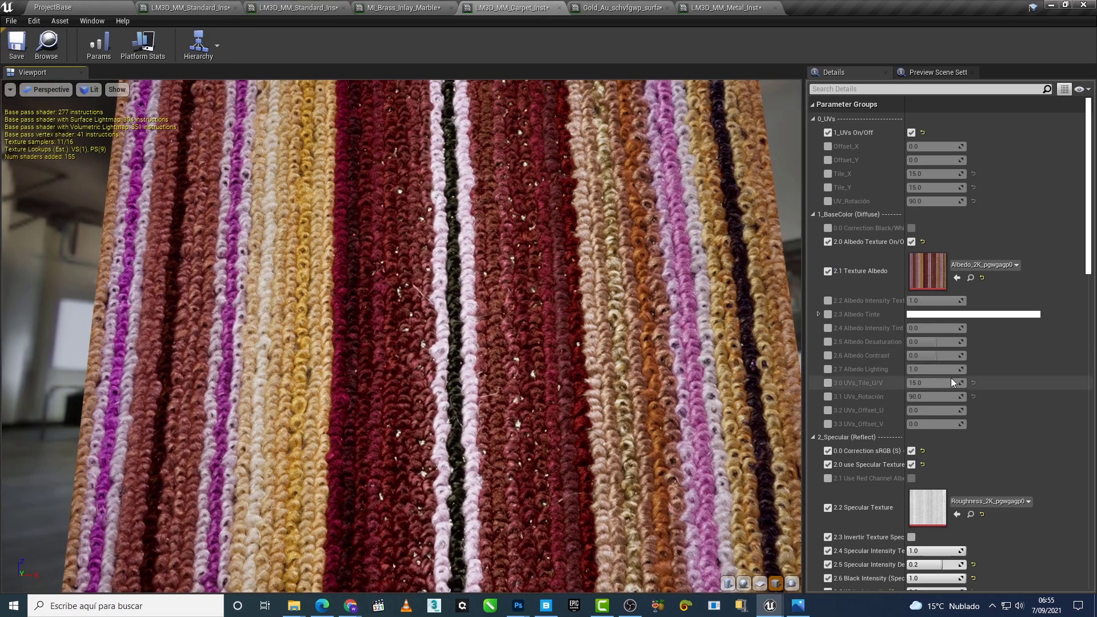
pyautogui.scroll(-5, 951, 378)
pyautogui.scroll(-5, 940, 423)
pyautogui.scroll(-5, 941, 423)
pyautogui.scroll(-5, 934, 426)
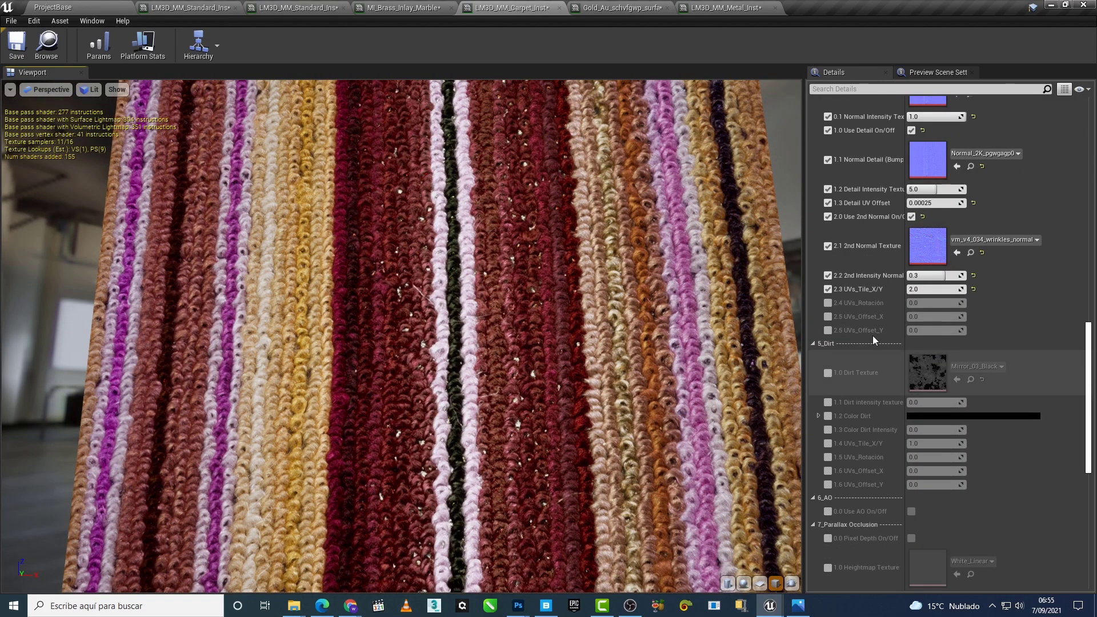
pyautogui.scroll(-5, 863, 365)
# Step: Enable the Dirt Texture, Dirt intensity texture and UVs_Offset_X parameters on the carpet
pyautogui.click(828, 245)
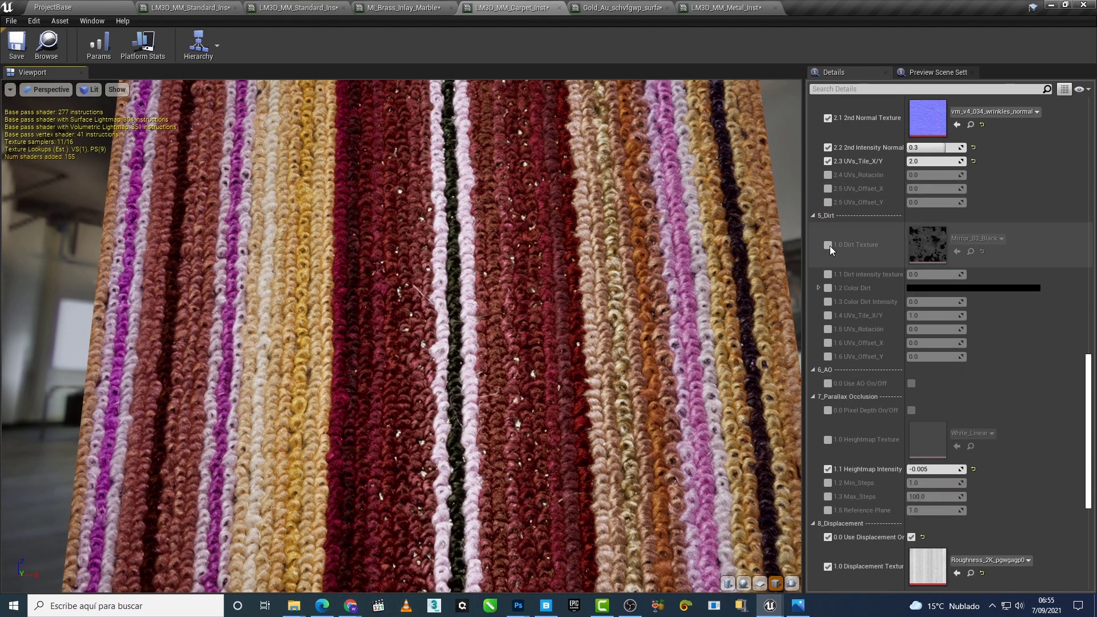
pyautogui.click(828, 274)
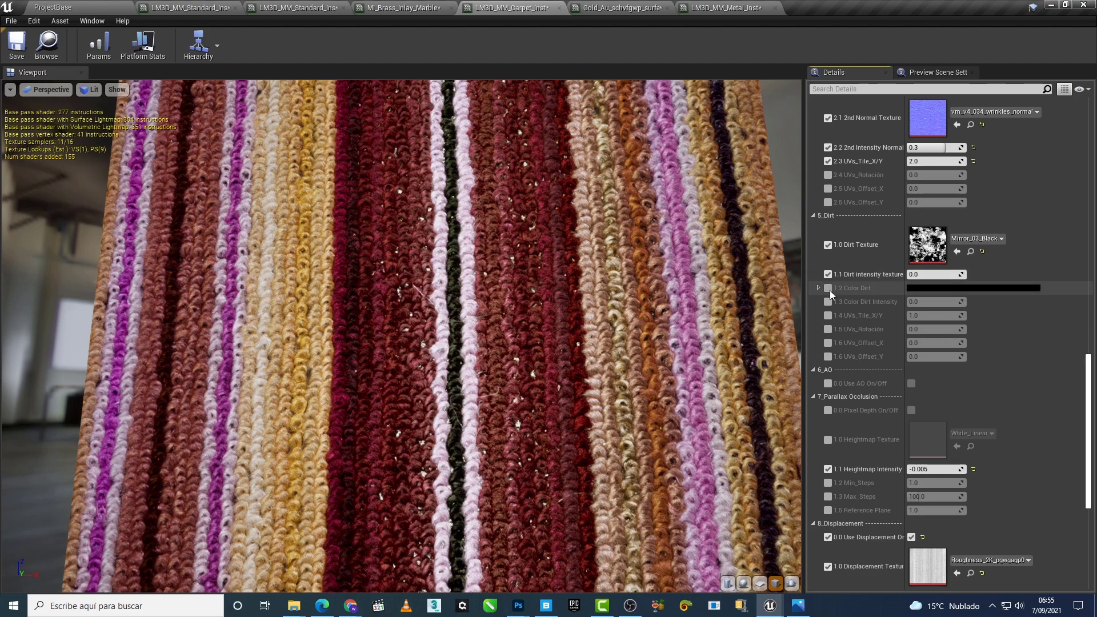
pyautogui.click(829, 344)
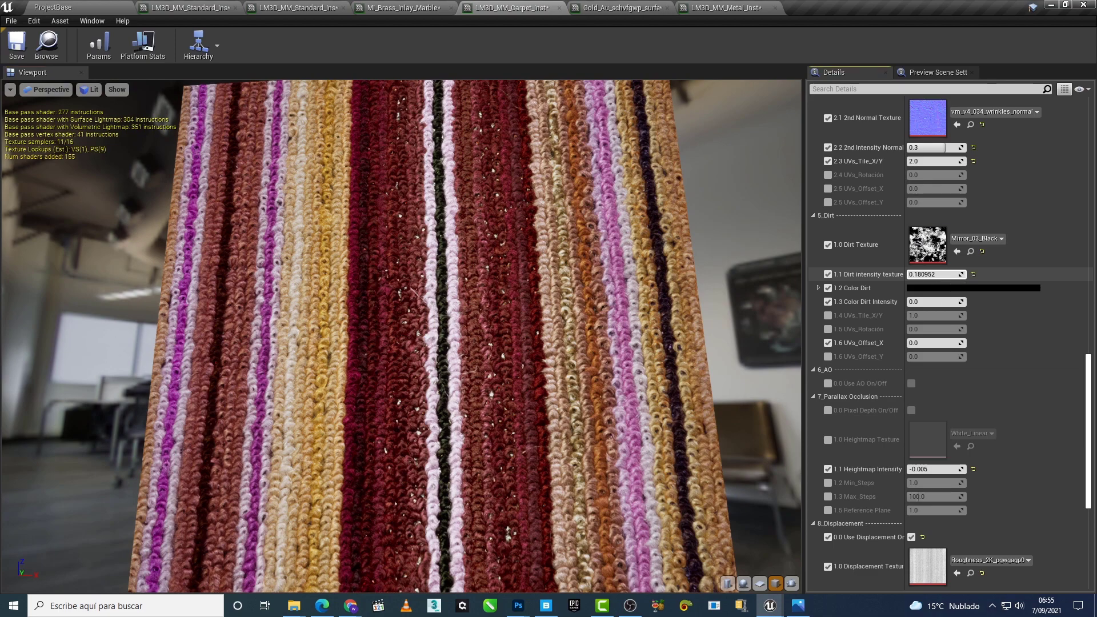
# Step: Raise the Color Dirt Intensity to about 0.74 while checking the carpet preview
pyautogui.moveTo(771, 372); pyautogui.dragTo(628, 366)
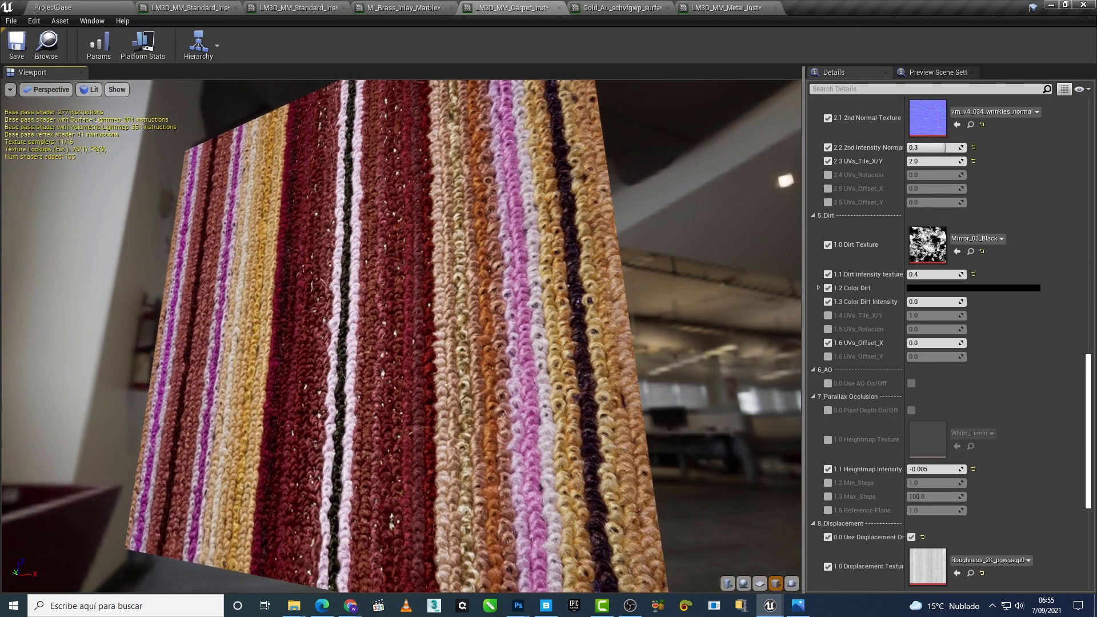
pyautogui.moveTo(916, 302); pyautogui.dragTo(948, 302)
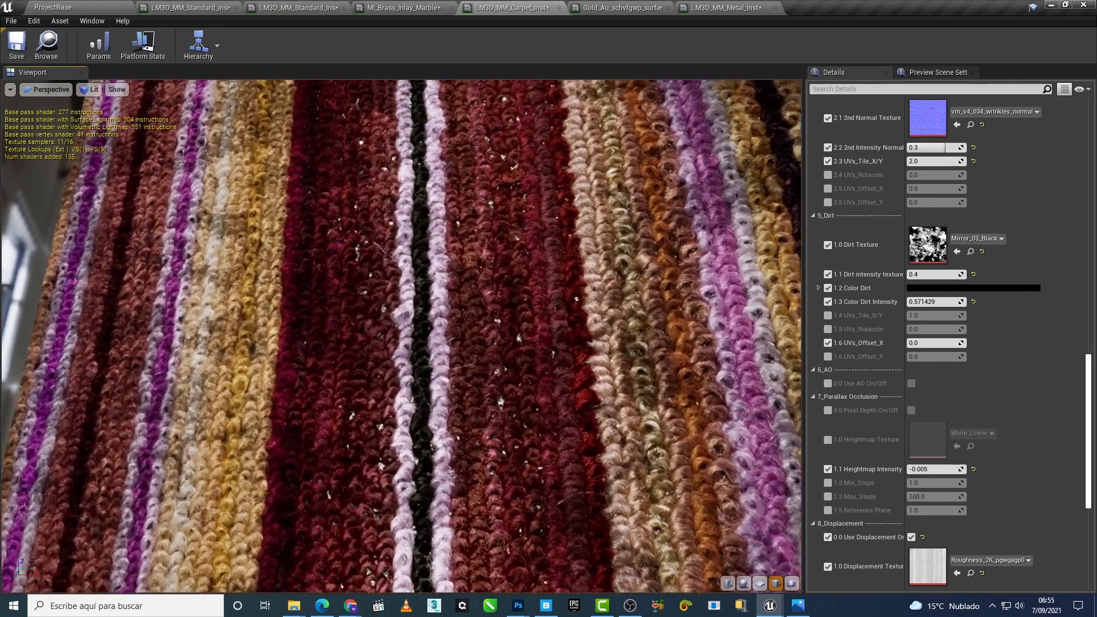
pyautogui.moveTo(400, 337); pyautogui.dragTo(456, 337)
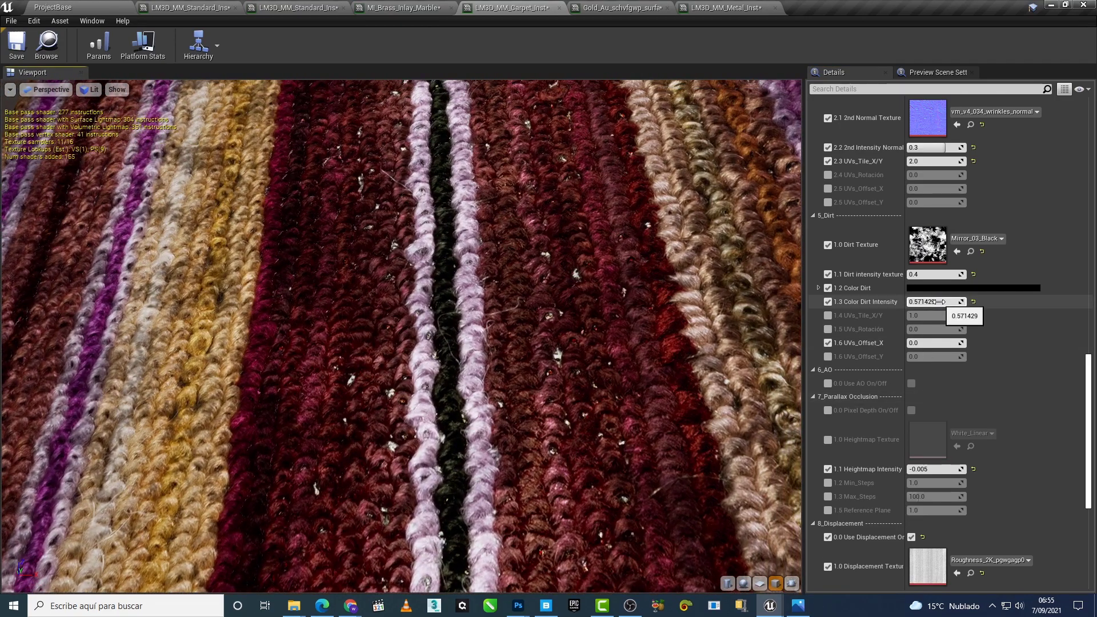
pyautogui.moveTo(939, 302); pyautogui.dragTo(951, 302)
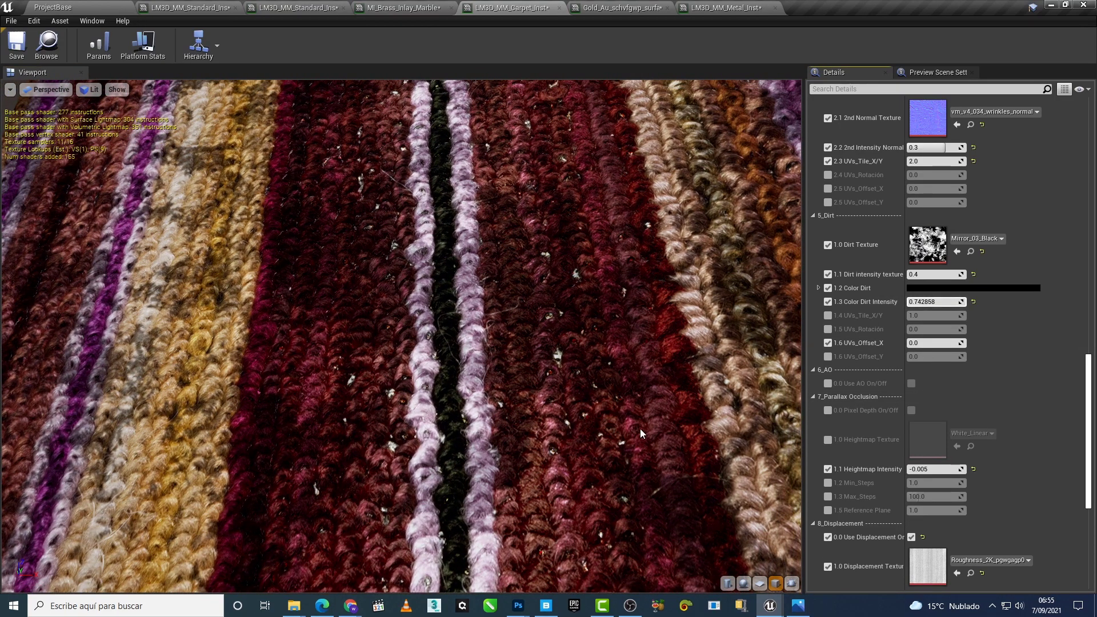
pyautogui.moveTo(640, 433); pyautogui.dragTo(649, 495)
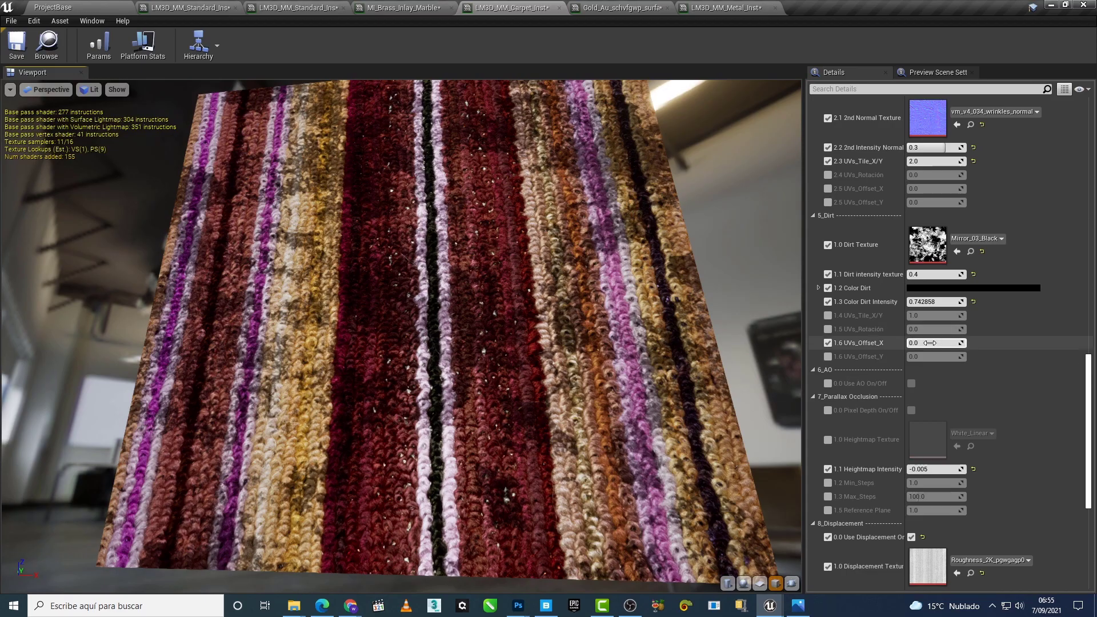
# Step: Shift the dirt X offset to about -0.099 and settle dirt intensity near 0.82
pyautogui.moveTo(937, 342); pyautogui.dragTo(909, 343)
pyautogui.scroll(5, 583, 413)
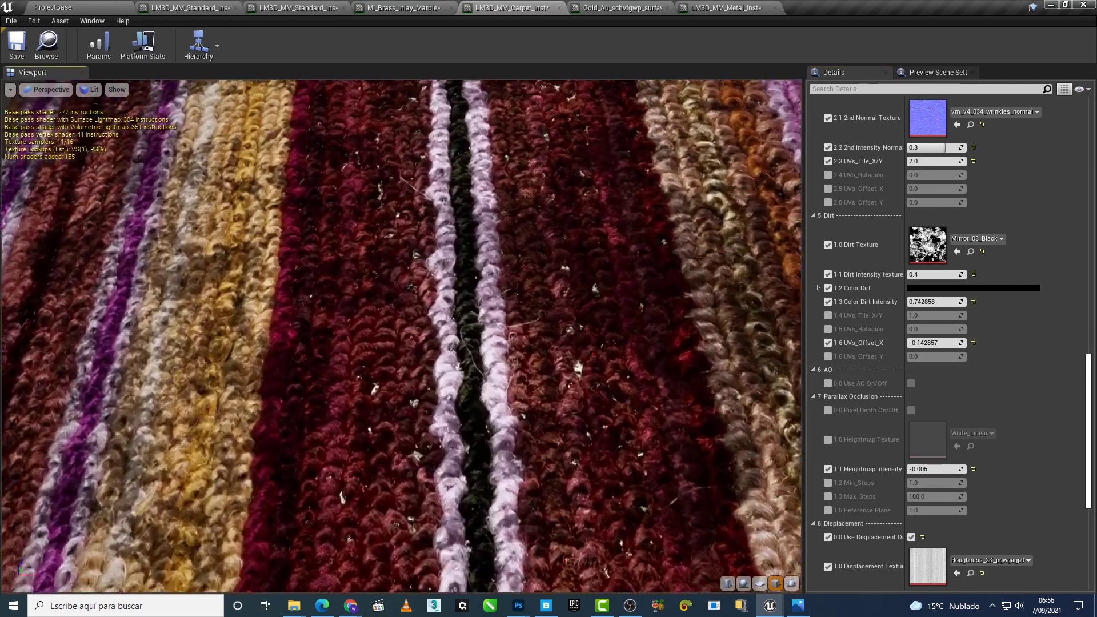
pyautogui.scroll(3, 584, 417)
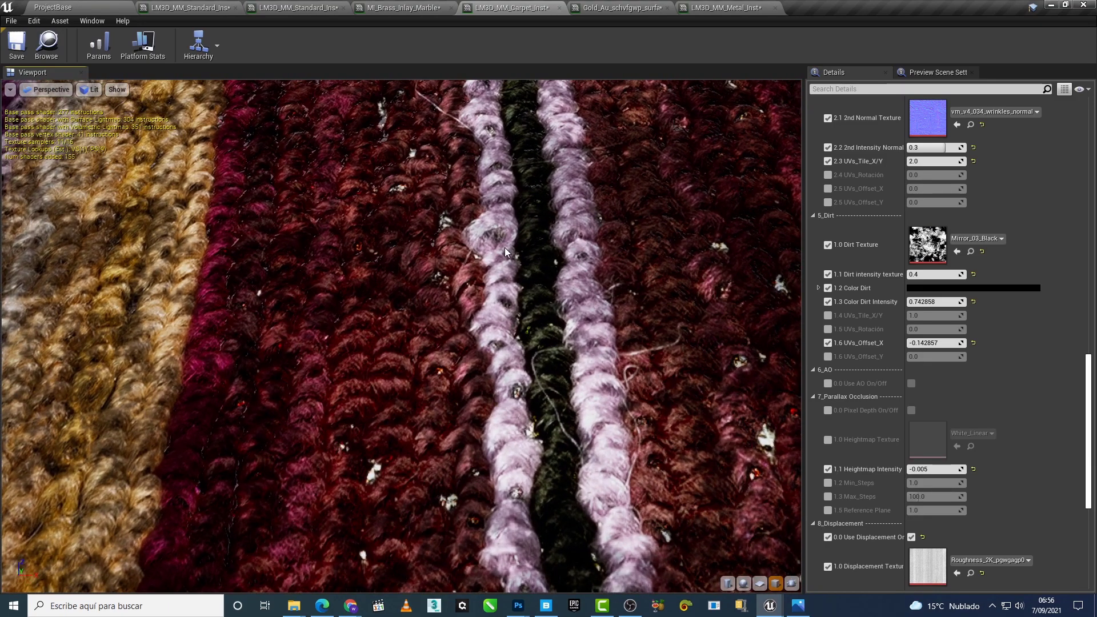
pyautogui.scroll(-3, 536, 279)
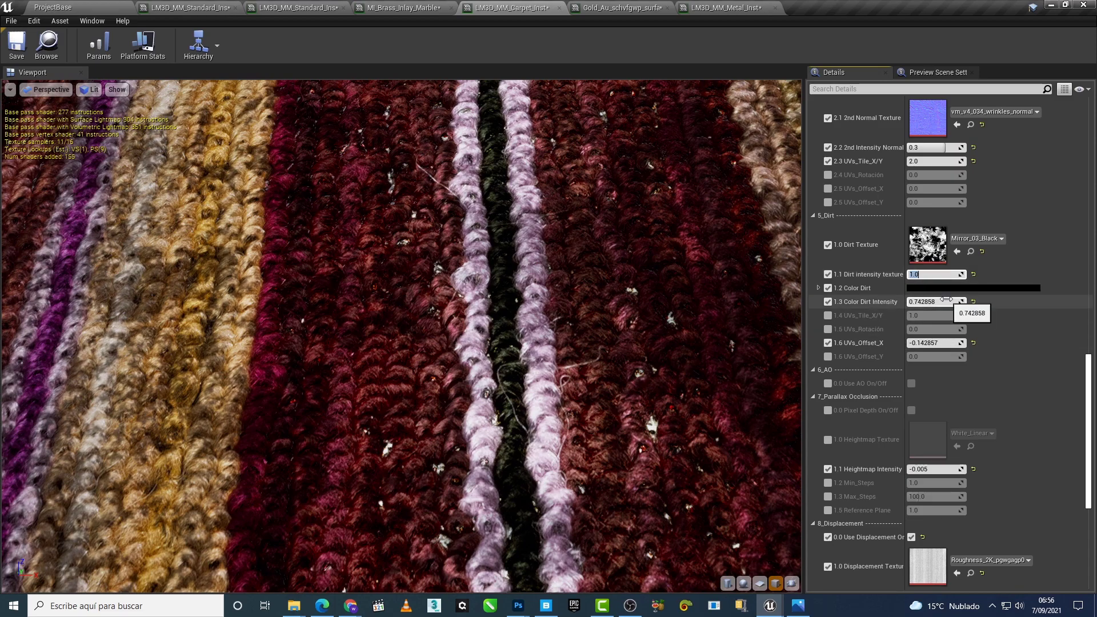
pyautogui.moveTo(948, 302); pyautogui.dragTo(971, 301)
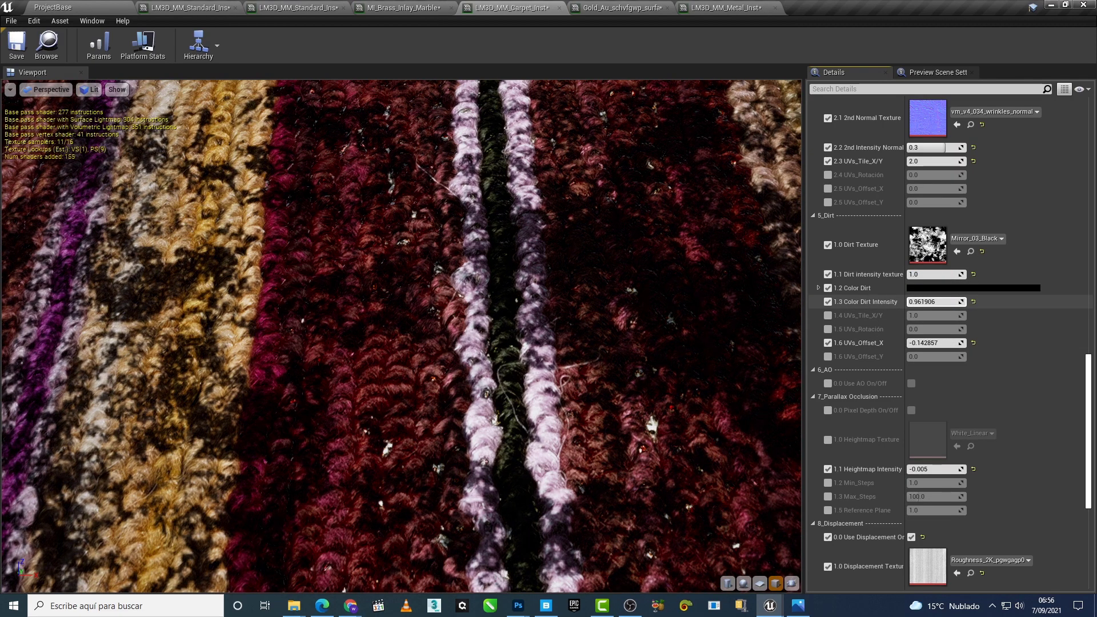
pyautogui.moveTo(934, 342); pyautogui.dragTo(971, 343)
pyautogui.moveTo(623, 375); pyautogui.dragTo(622, 347)
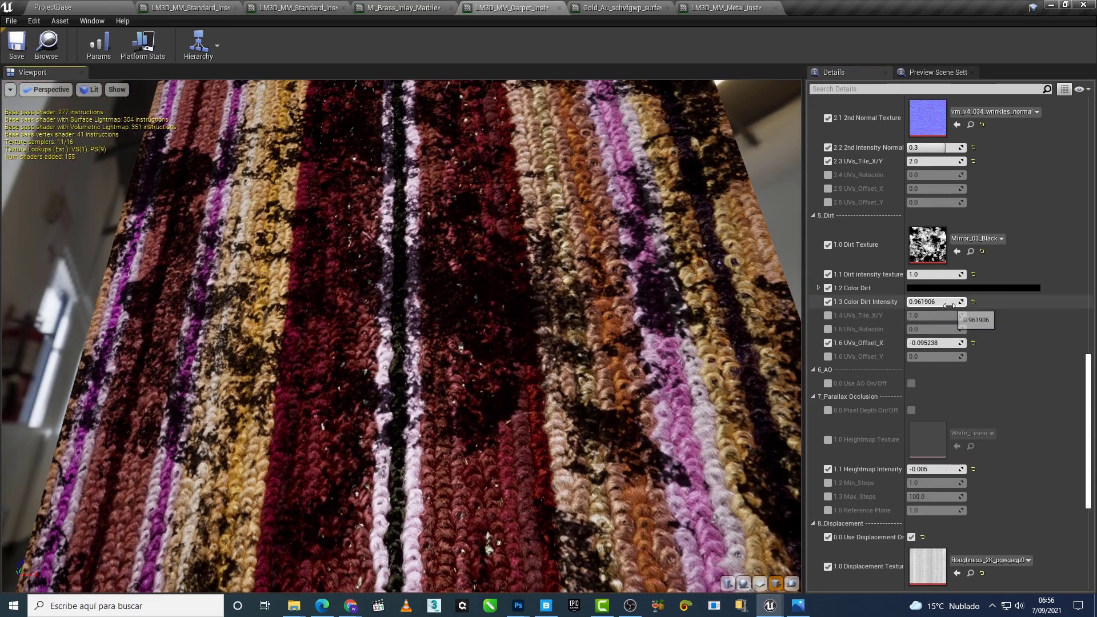
pyautogui.moveTo(971, 302)
pyautogui.mouseDown()
pyautogui.moveTo(936, 302)
pyautogui.moveTo(947, 306)
pyautogui.mouseUp()
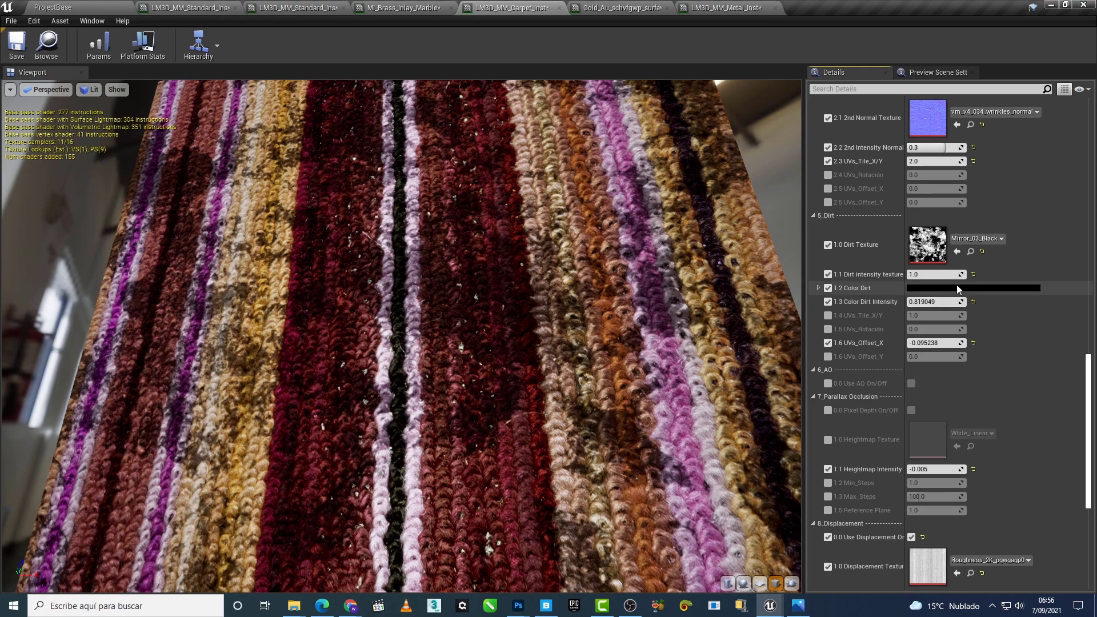
# Step: Tint the dirt colour tan (hex 978362FF) in the Color Picker
pyautogui.click(956, 287)
pyautogui.moveTo(790, 409); pyautogui.dragTo(804, 402)
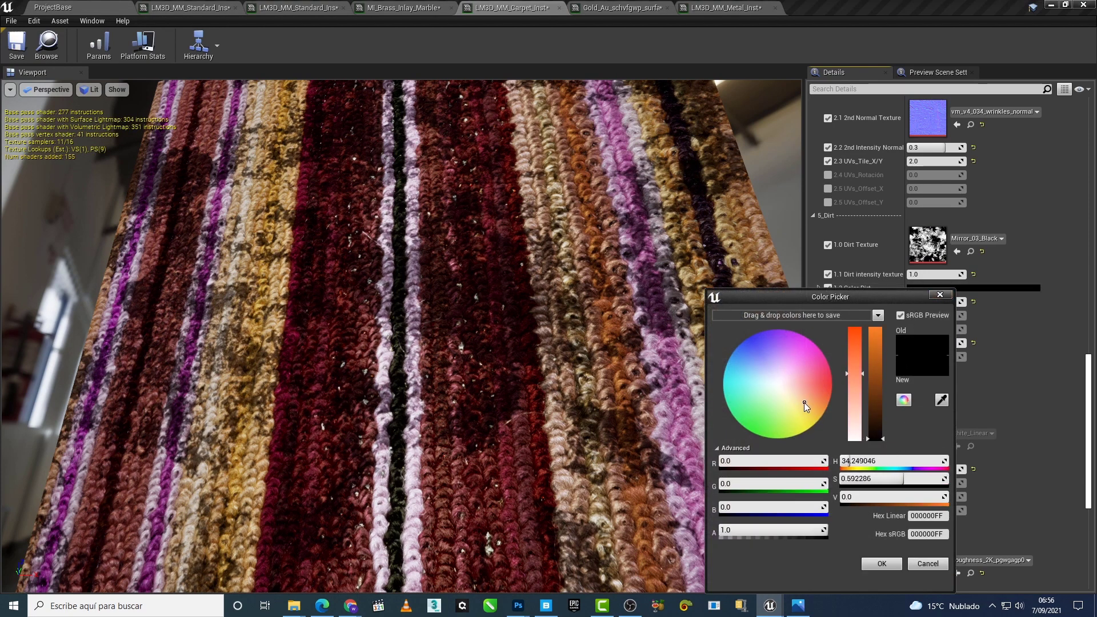
pyautogui.click(881, 406)
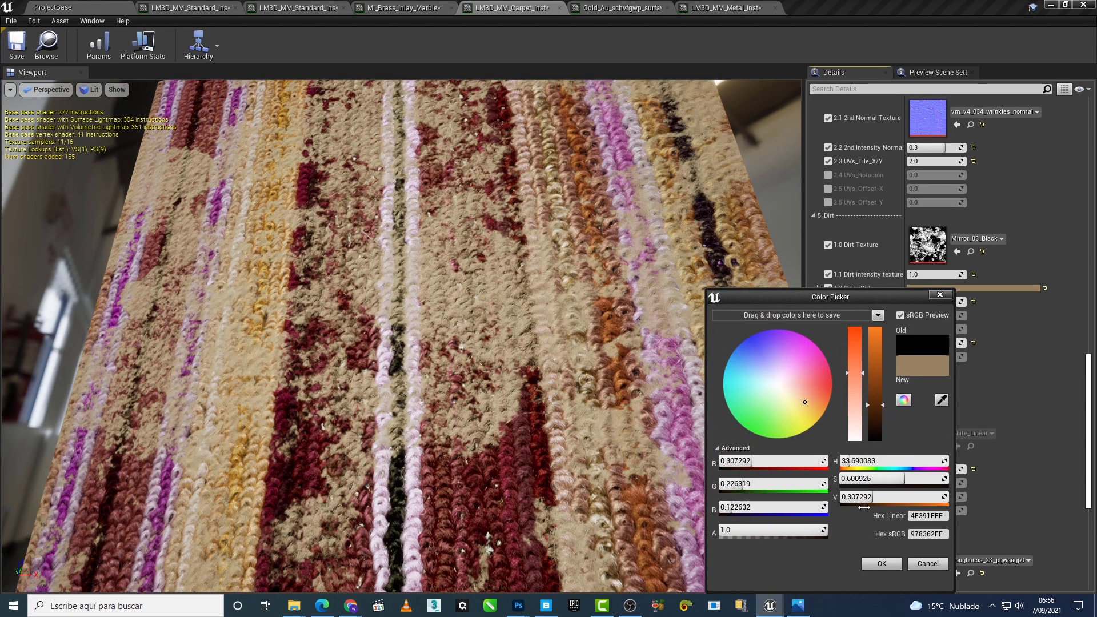
pyautogui.click(882, 563)
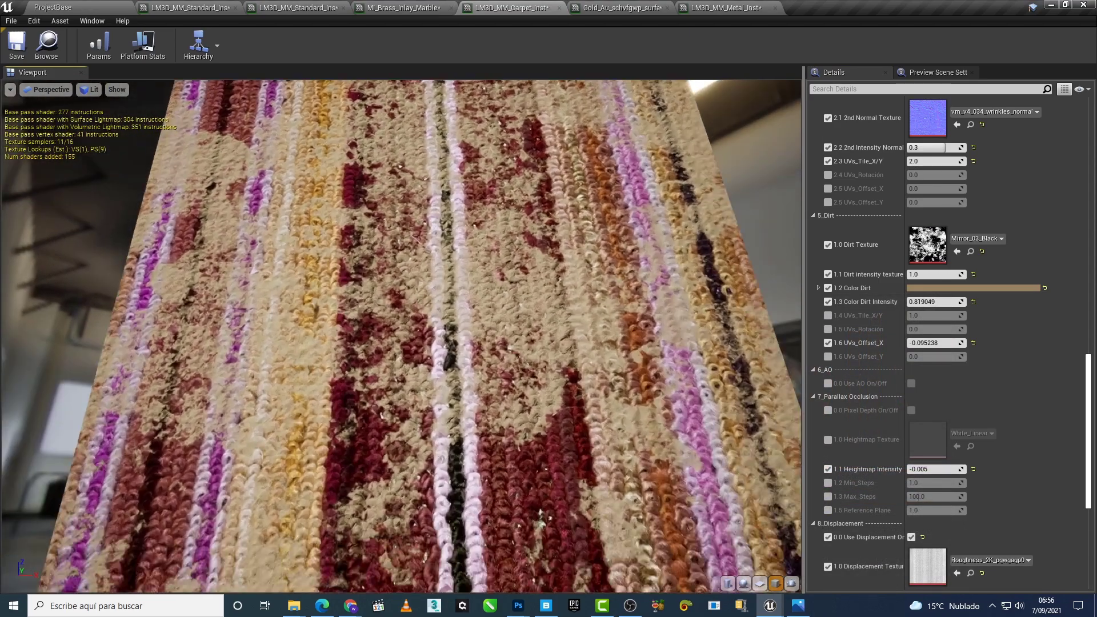
# Step: Set the Color Dirt Intensity to 1 for full-strength dirt
pyautogui.moveTo(592, 374); pyautogui.dragTo(673, 378)
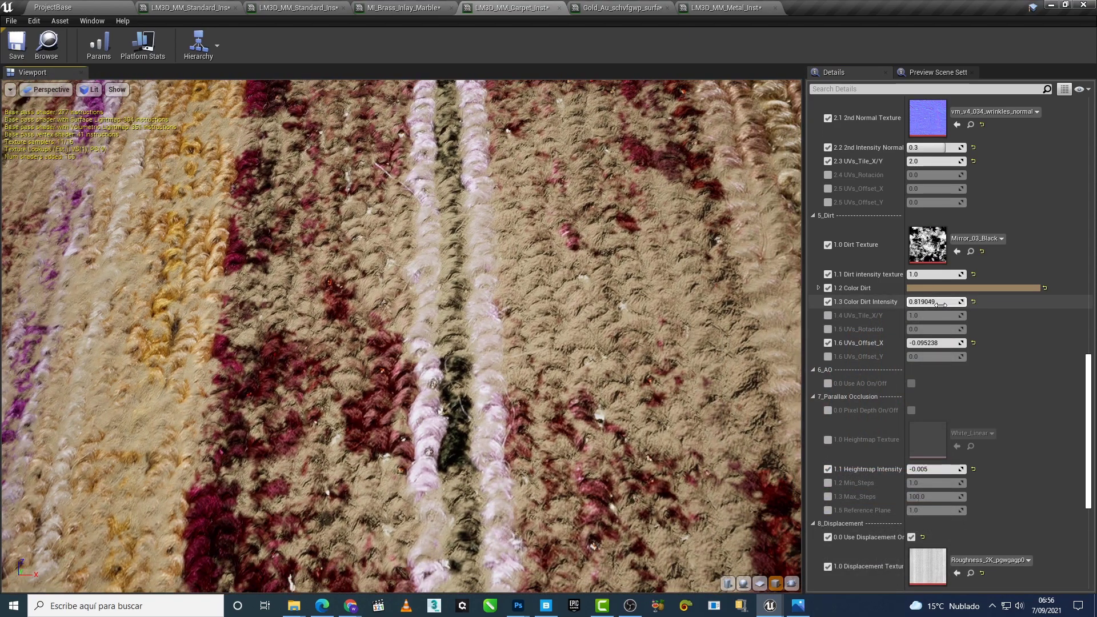
pyautogui.write('1')
pyautogui.press('Return')
# Step: Slide the dirt overlay across the carpet to a UVs_Offset_X of -0.142857
pyautogui.moveTo(661, 408); pyautogui.dragTo(657, 421)
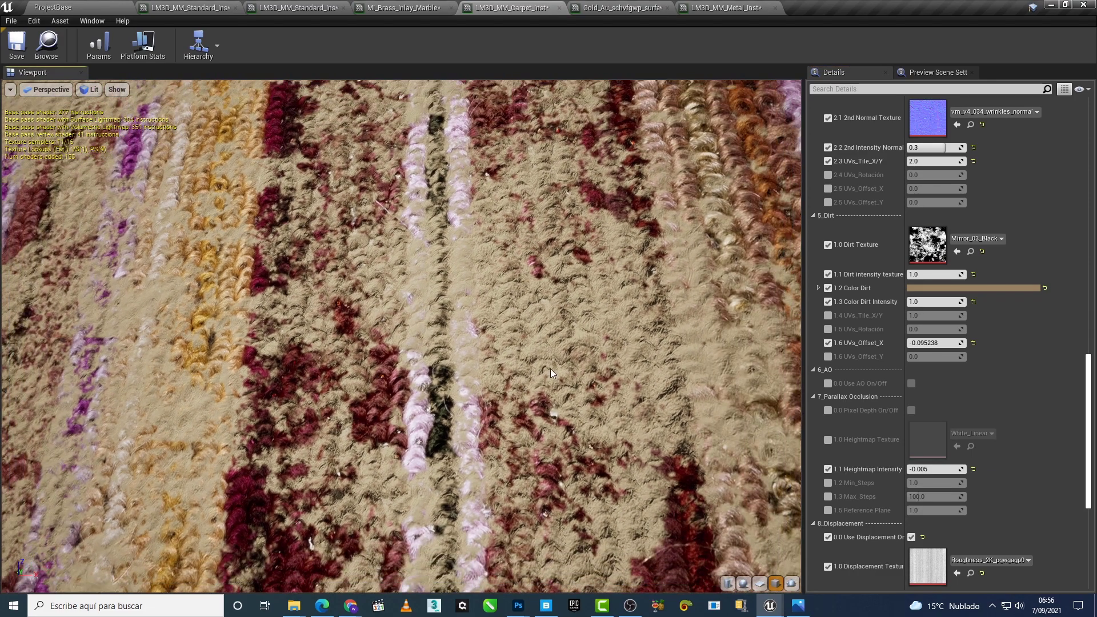
pyautogui.moveTo(551, 369); pyautogui.dragTo(566, 377)
pyautogui.moveTo(946, 341)
pyautogui.mouseDown()
pyautogui.moveTo(918, 343)
pyautogui.moveTo(988, 343)
pyautogui.mouseUp()
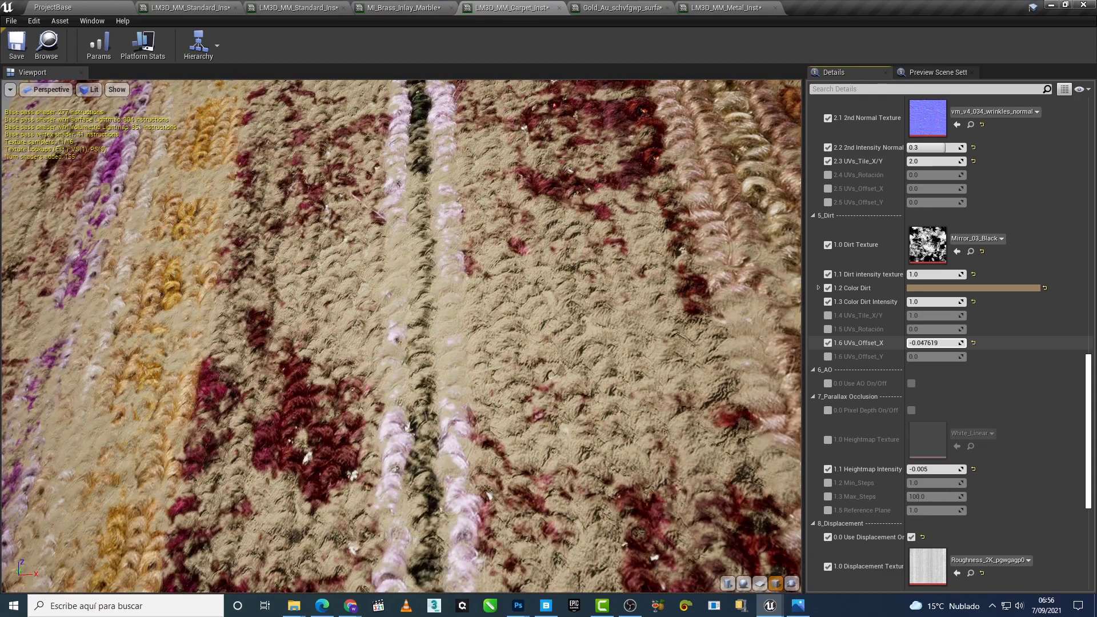
pyautogui.moveTo(945, 343); pyautogui.dragTo(958, 343)
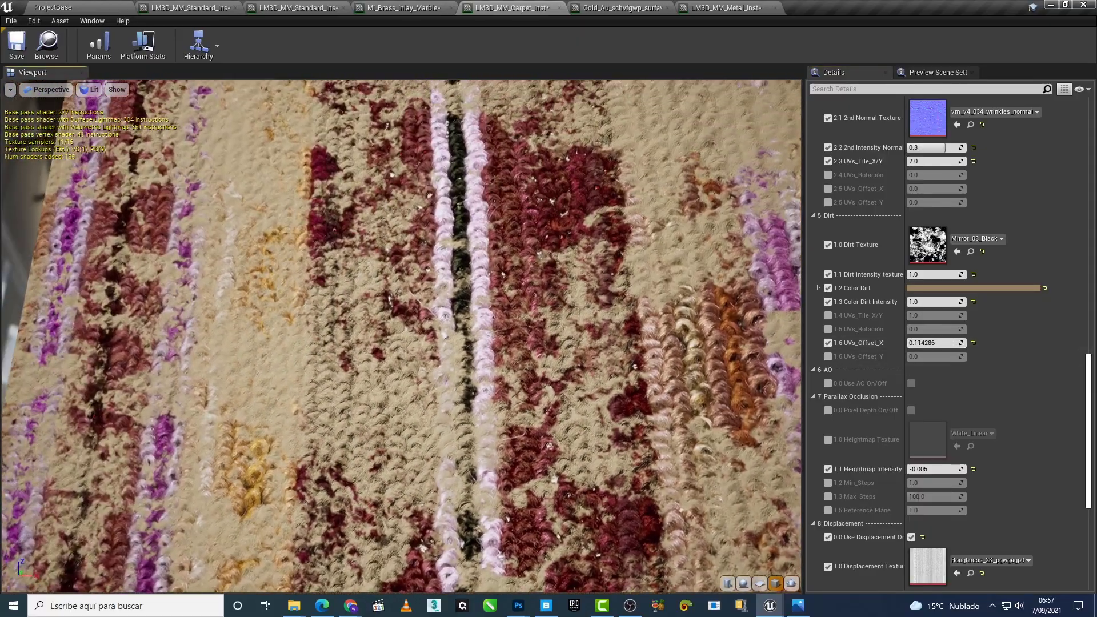
pyautogui.moveTo(514, 343)
pyautogui.mouseDown()
pyautogui.moveTo(547, 349)
pyautogui.moveTo(534, 346)
pyautogui.mouseUp()
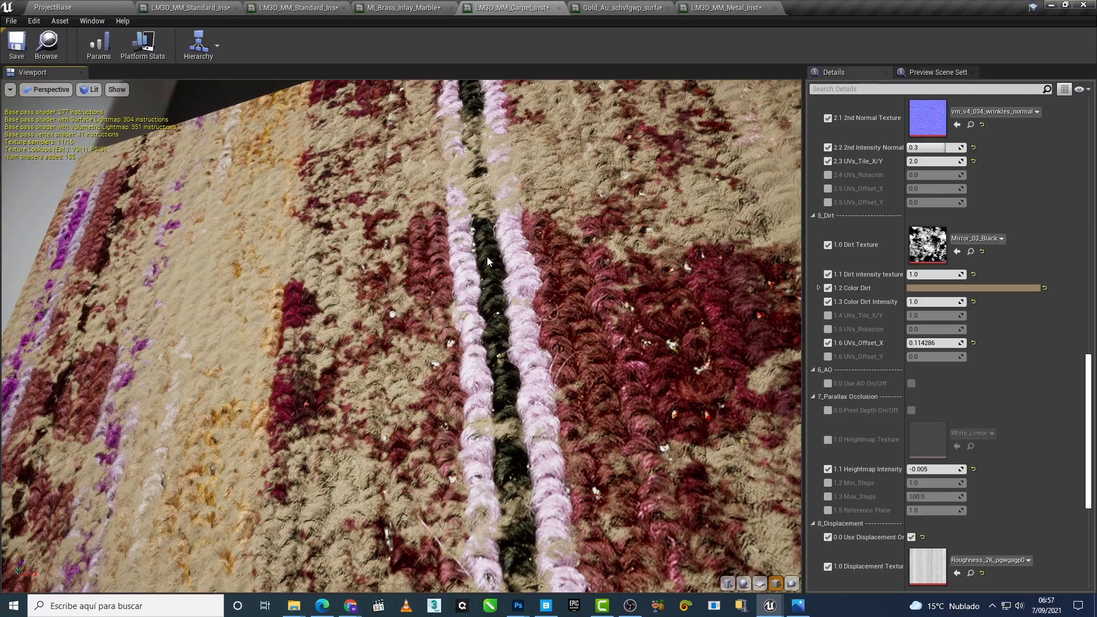
pyautogui.moveTo(959, 343); pyautogui.dragTo(942, 343)
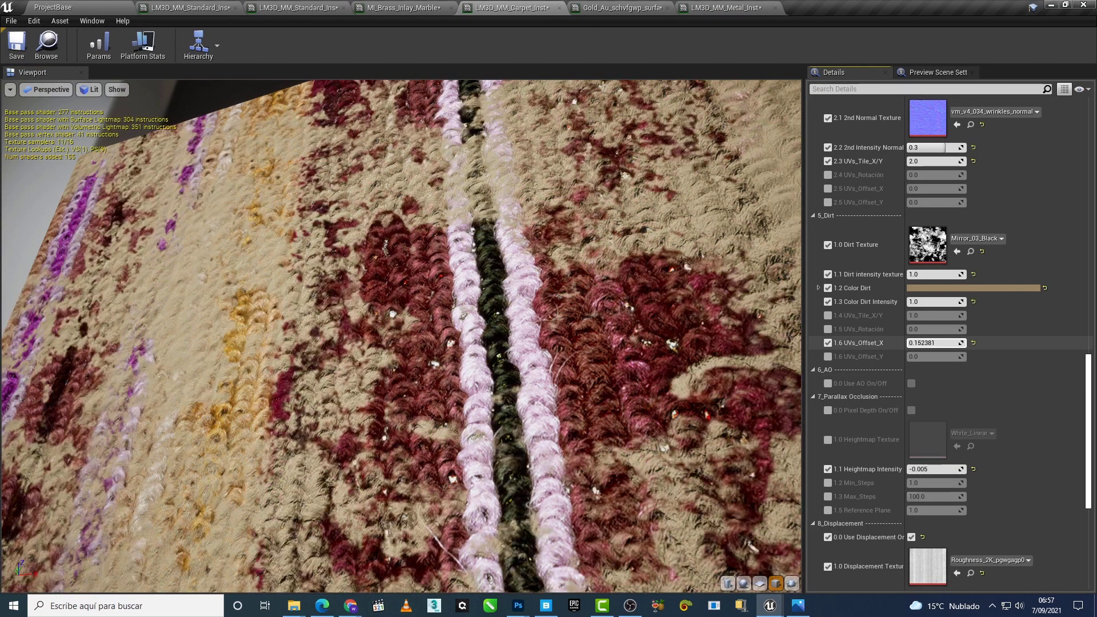
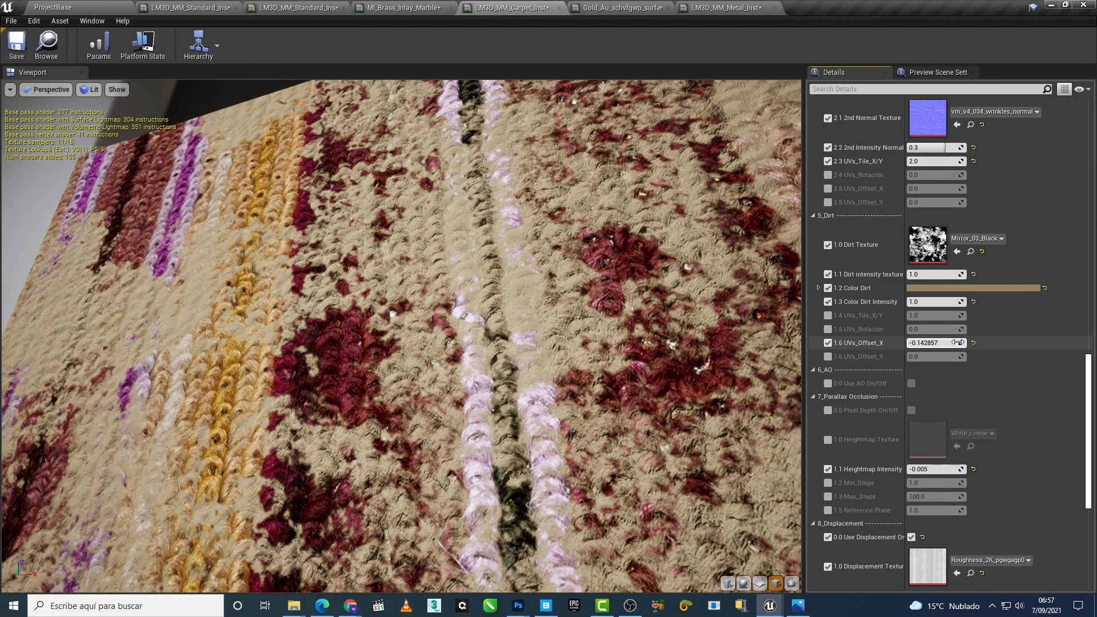
# Step: Shift the carpet's dirt pattern, then toggle Color Dirt Intensity off and back on to compare
pyautogui.moveTo(958, 343); pyautogui.dragTo(937, 343)
pyautogui.moveTo(519, 341); pyautogui.dragTo(518, 341)
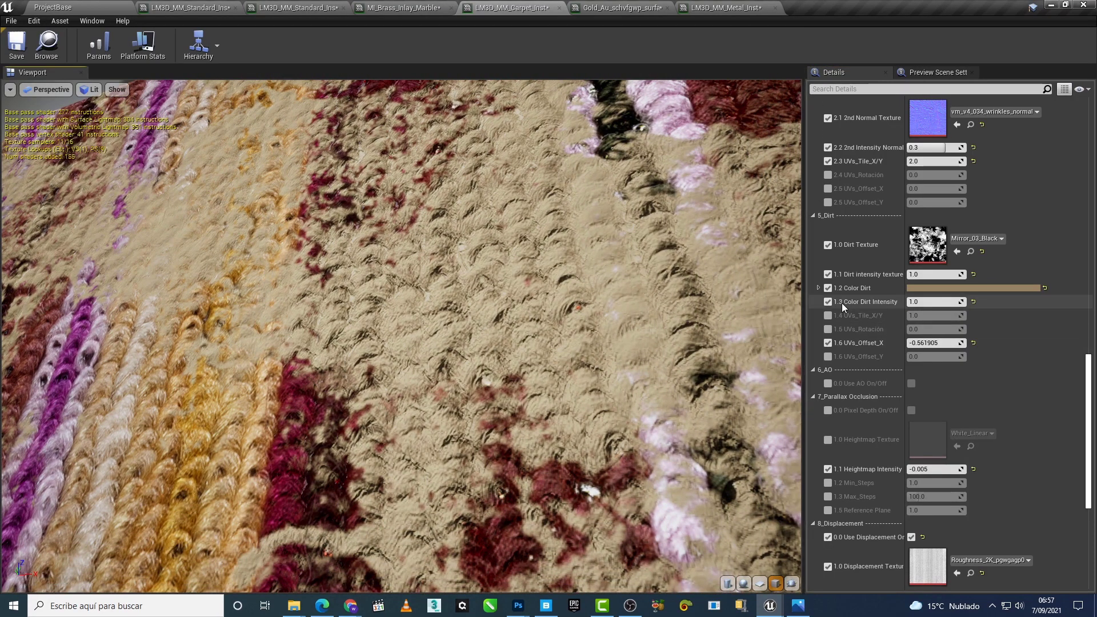
pyautogui.click(827, 301)
pyautogui.click(828, 301)
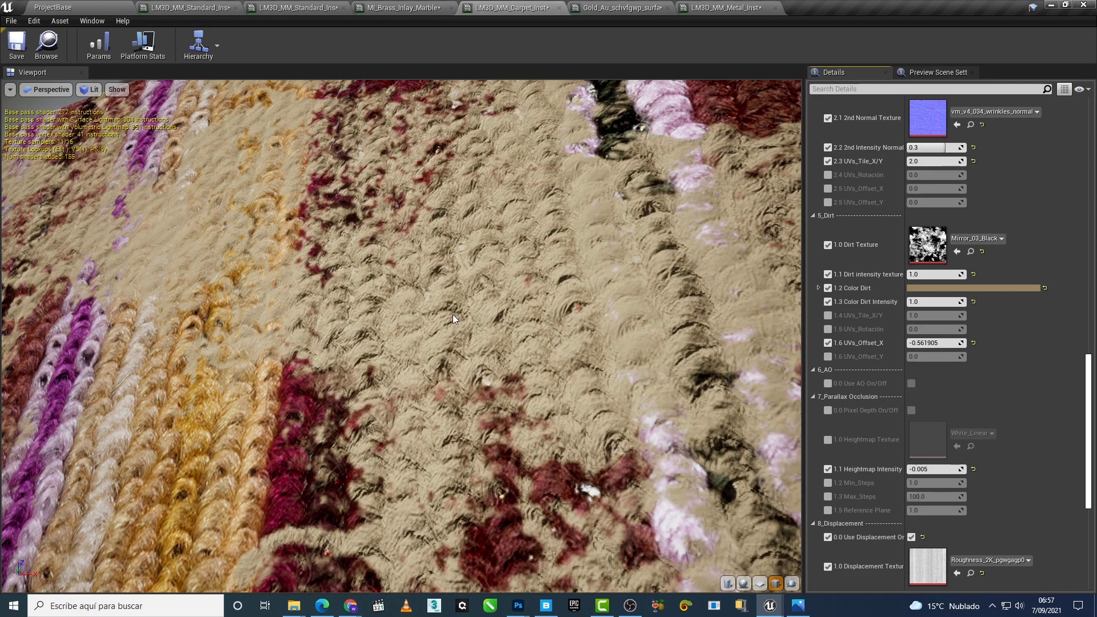
# Step: Settle the dirt UVs_Offset_X at -0.552381 and view the whole carpet
pyautogui.moveTo(932, 343)
pyautogui.mouseDown()
pyautogui.moveTo(972, 342)
pyautogui.moveTo(914, 343)
pyautogui.mouseUp()
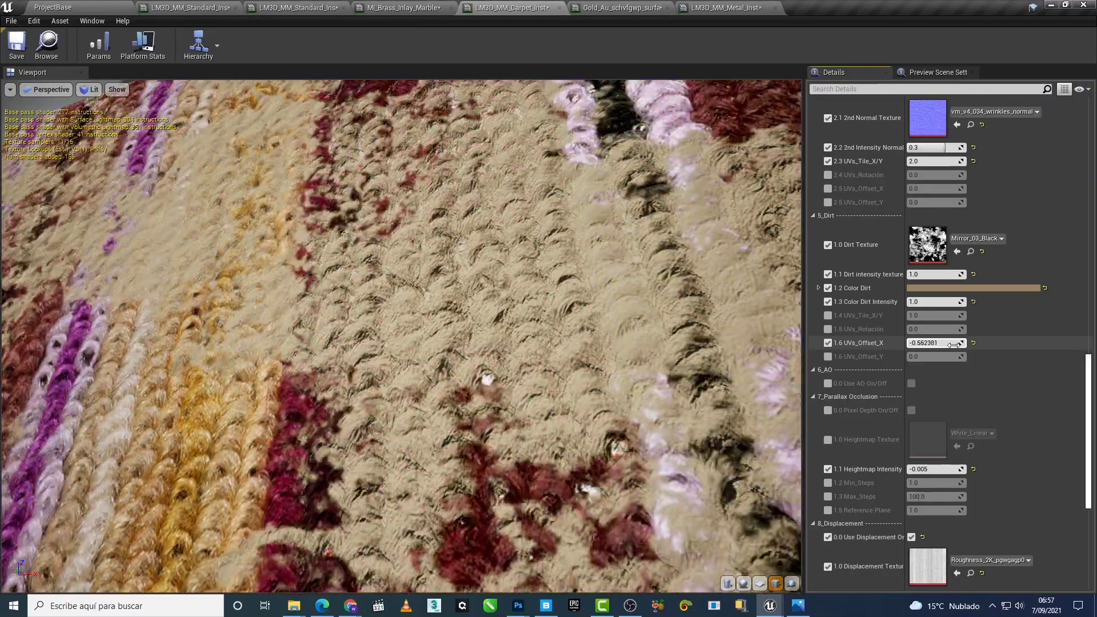
pyautogui.moveTo(936, 343); pyautogui.dragTo(925, 343)
pyautogui.moveTo(587, 438); pyautogui.dragTo(548, 400)
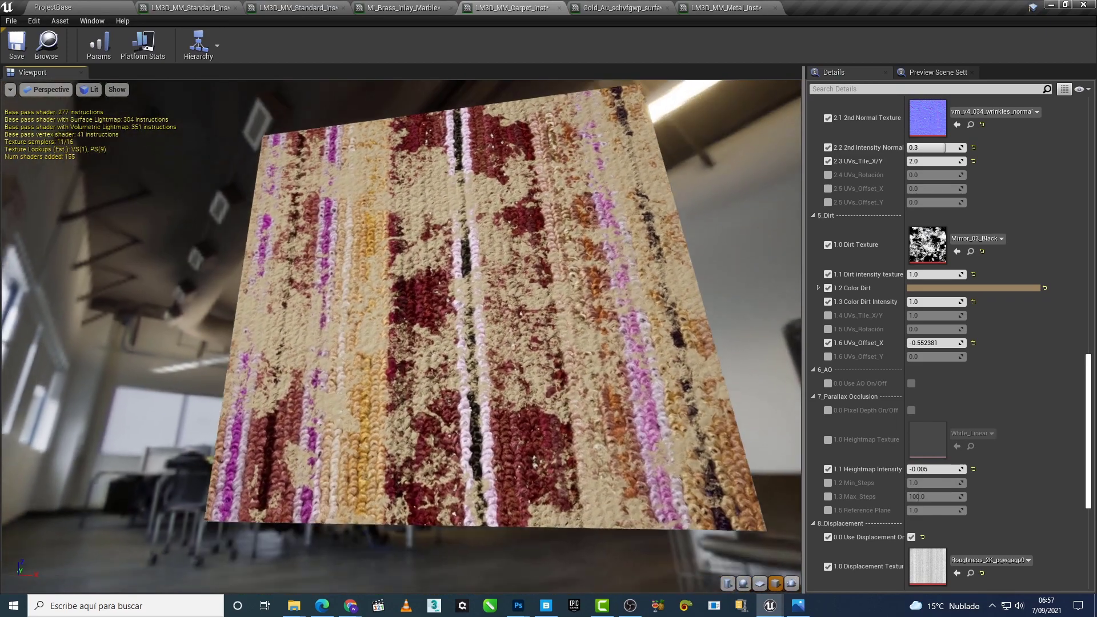
pyautogui.scroll(3, 691, 433)
# Step: Try several dirt colours and apply green
pyautogui.click(935, 289)
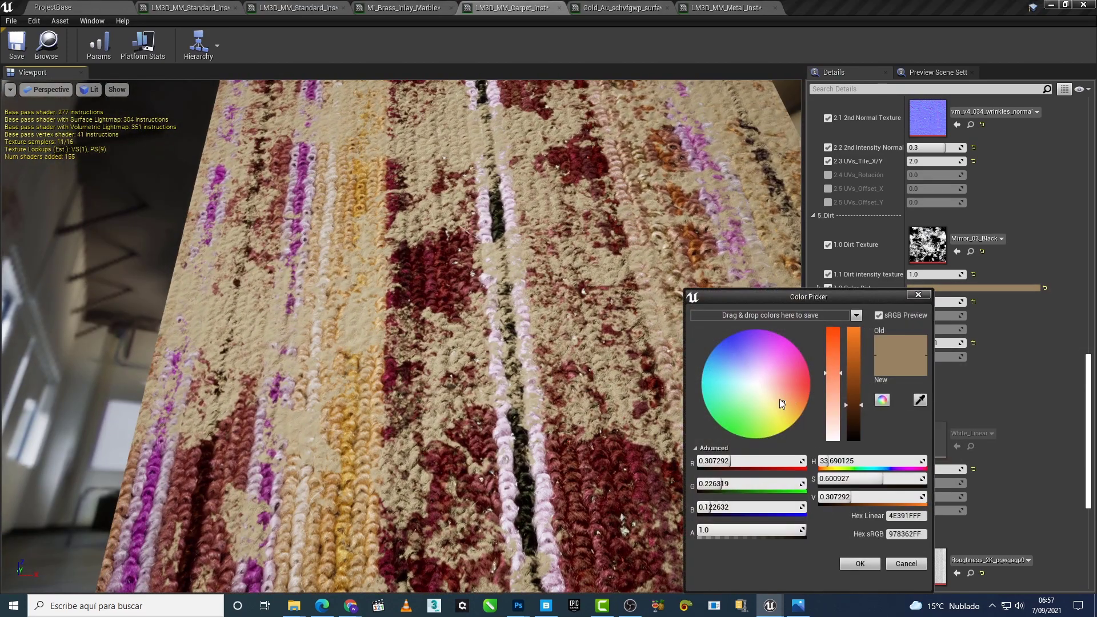
pyautogui.moveTo(780, 399); pyautogui.dragTo(737, 382)
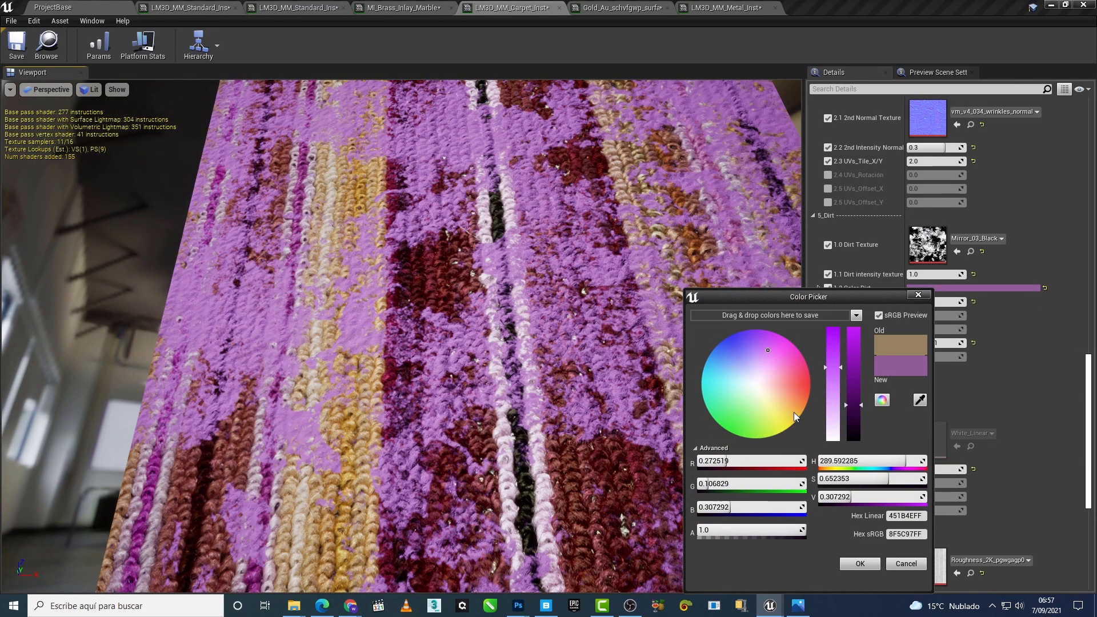
pyautogui.click(765, 397)
pyautogui.click(720, 416)
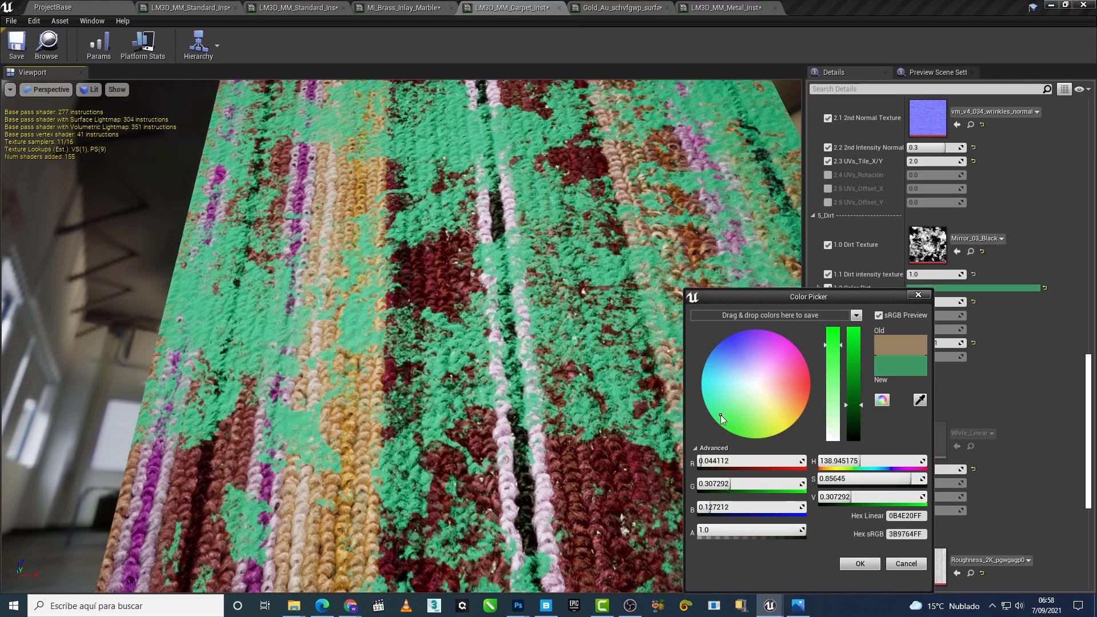
pyautogui.click(856, 564)
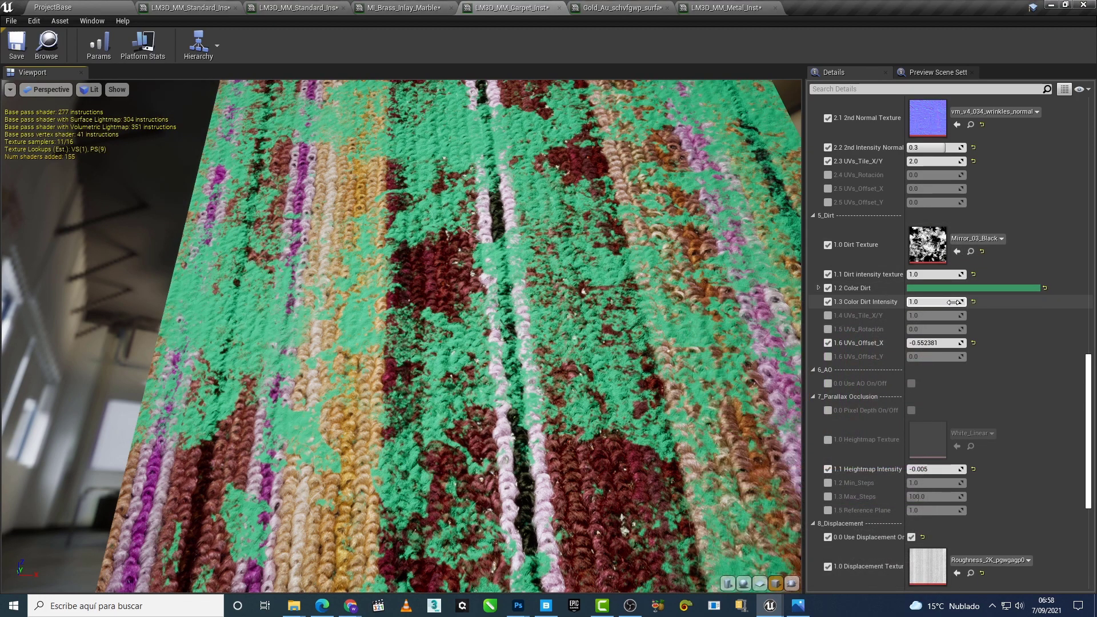
# Step: Lower the green dirt's Color Dirt Intensity to fade it
pyautogui.moveTo(937, 301); pyautogui.dragTo(914, 301)
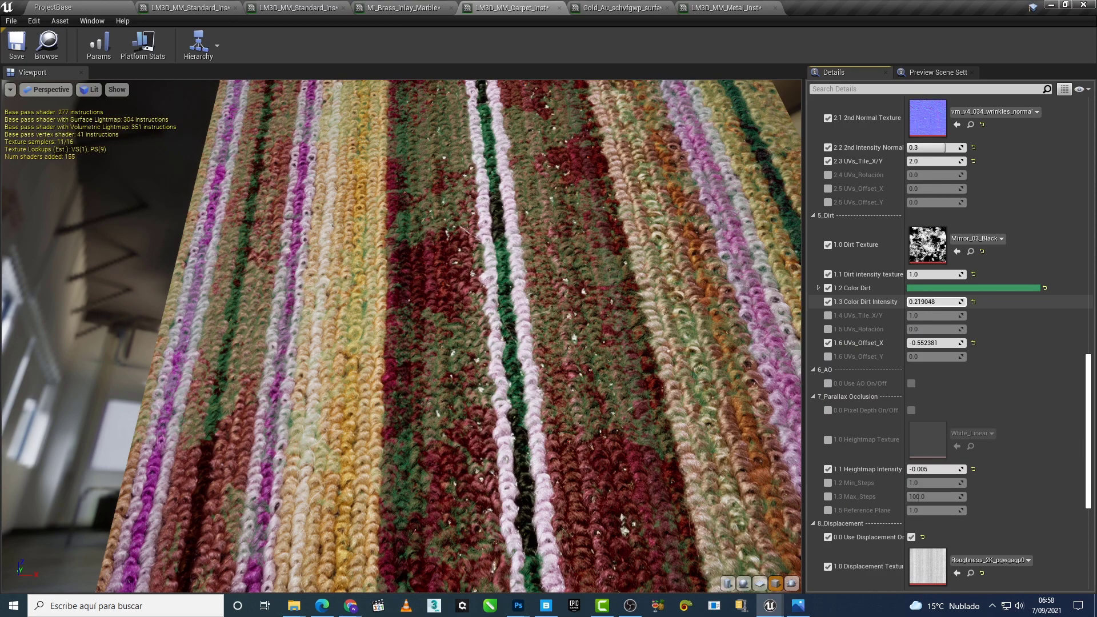
pyautogui.scroll(3, 707, 421)
pyautogui.scroll(3, 706, 427)
pyautogui.scroll(3, 706, 427)
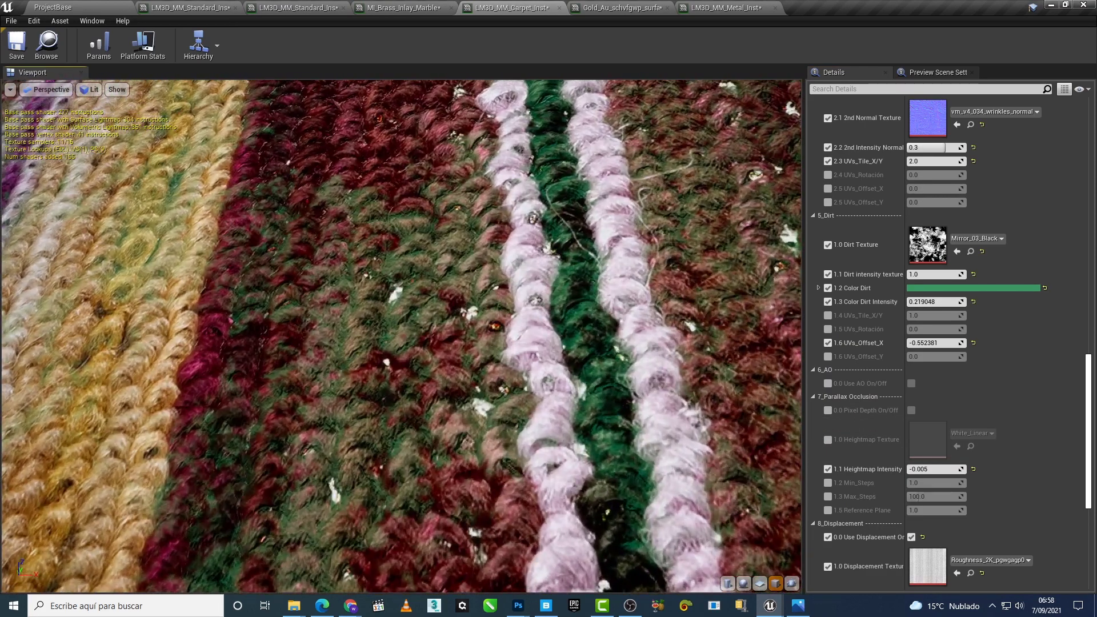
pyautogui.scroll(-3, 491, 325)
pyautogui.scroll(-3, 514, 340)
pyautogui.scroll(-3, 443, 294)
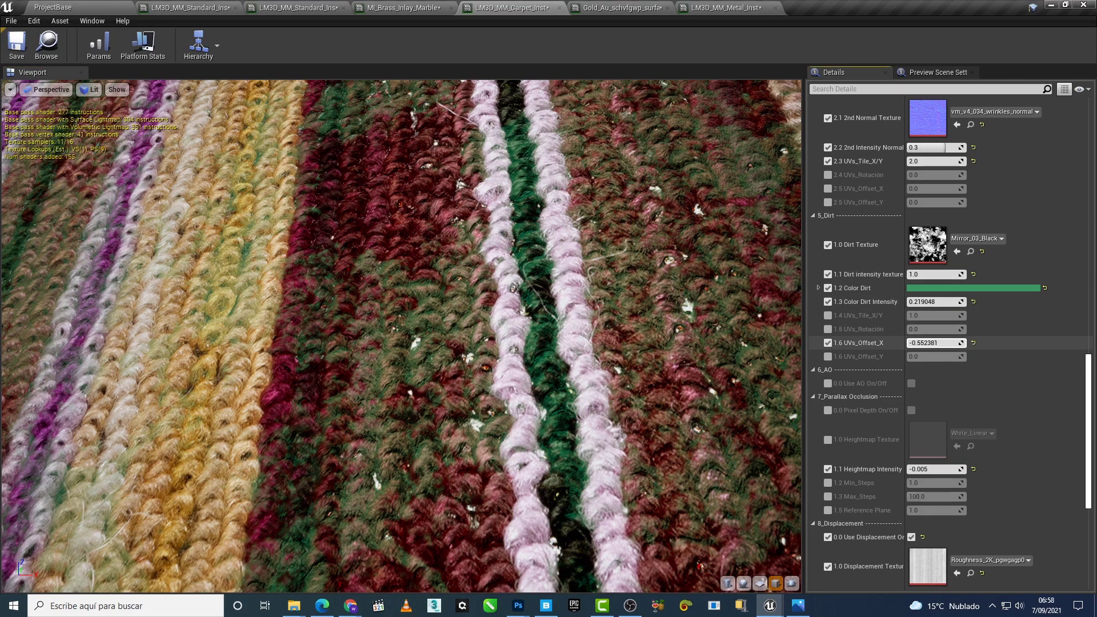
# Step: Move the dirt UVs_Offset_X to -0.27619 and restore Color Dirt Intensity to 1
pyautogui.moveTo(934, 343); pyautogui.dragTo(957, 343)
pyautogui.moveTo(712, 382); pyautogui.dragTo(657, 400)
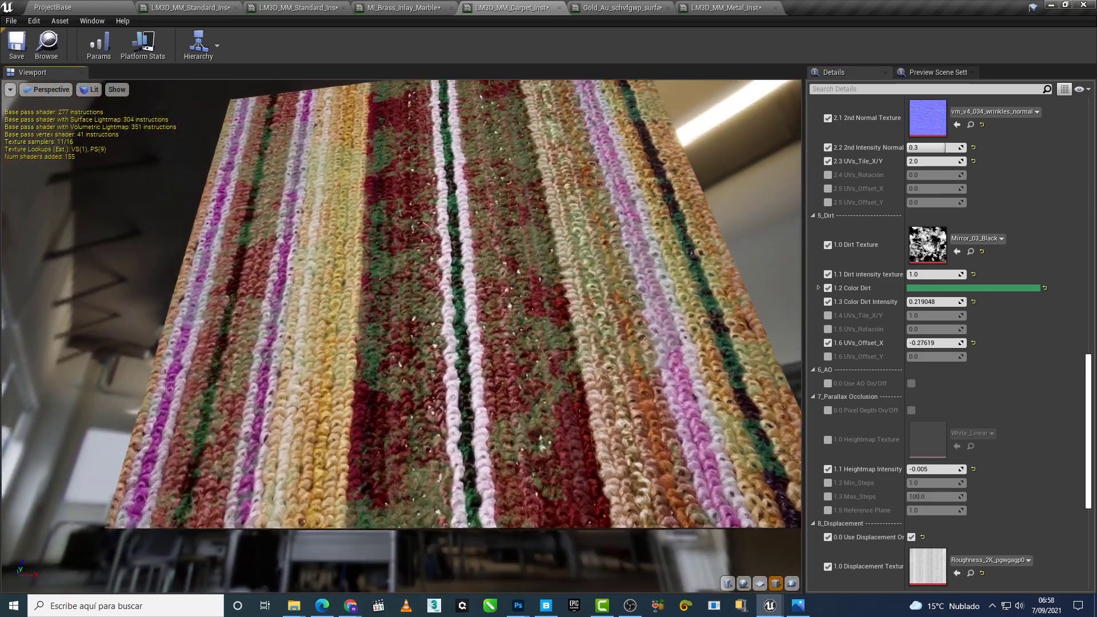
pyautogui.scroll(5, 401, 337)
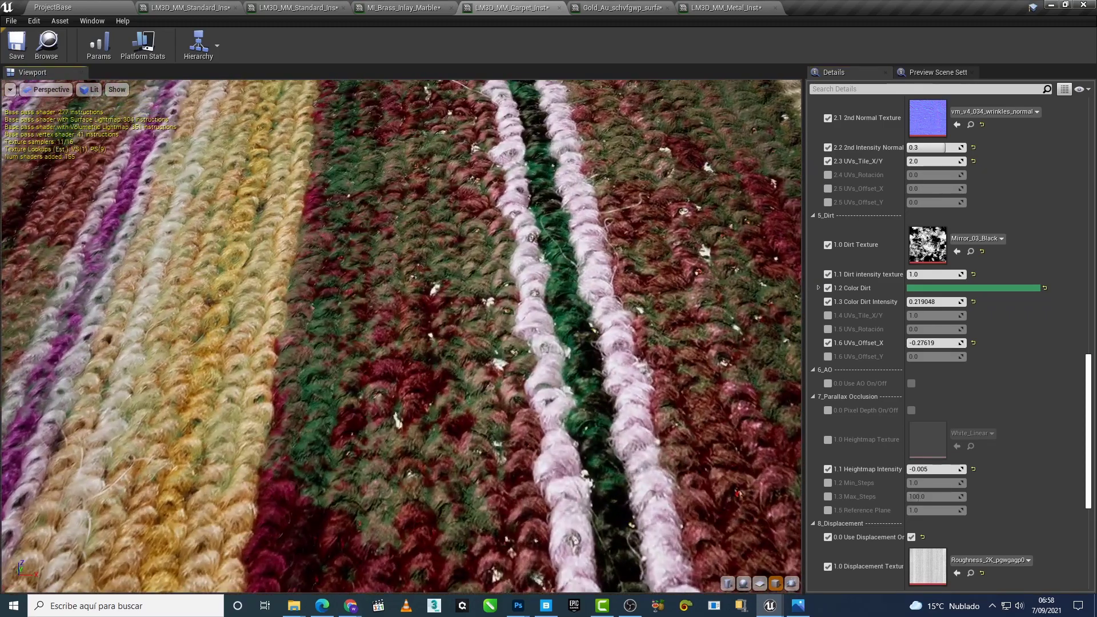
pyautogui.scroll(3, 524, 193)
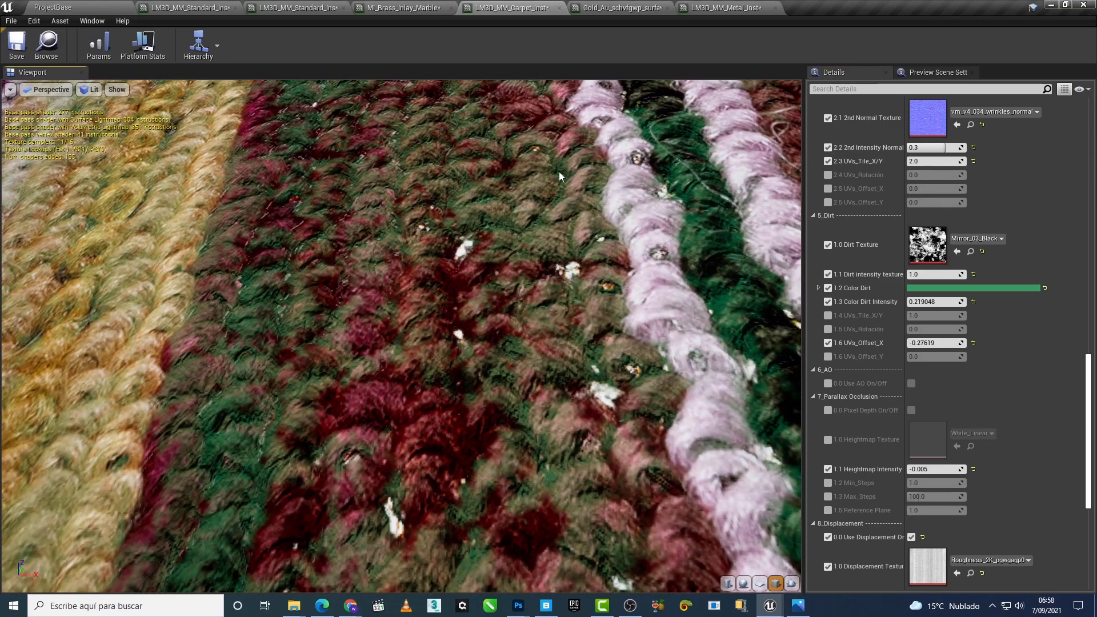
pyautogui.scroll(-4, 494, 377)
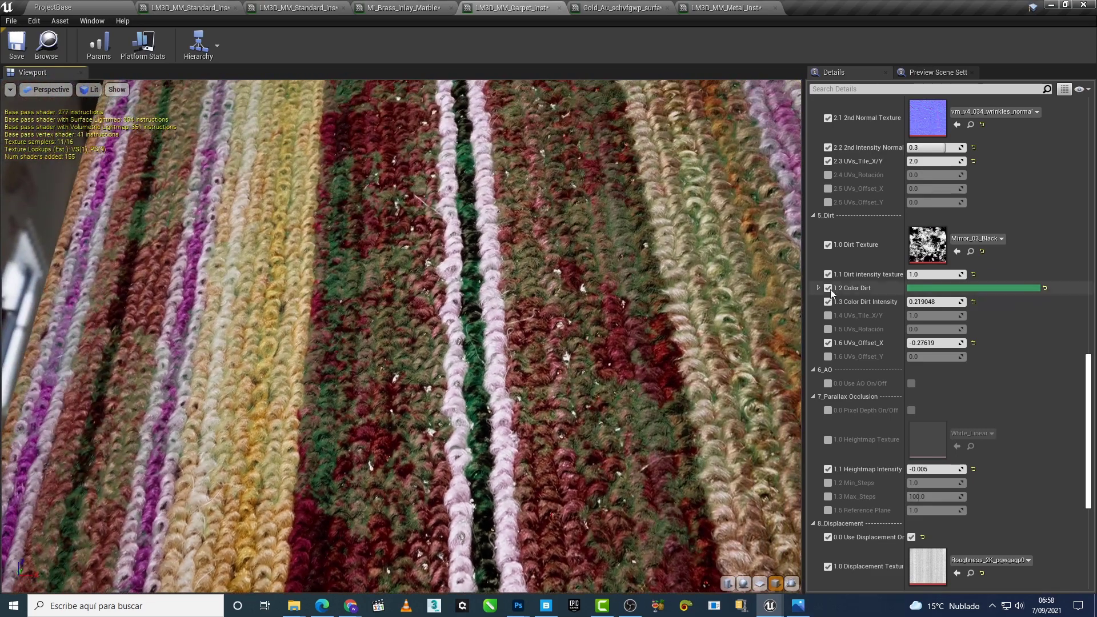
pyautogui.write('1')
pyautogui.press('Return')
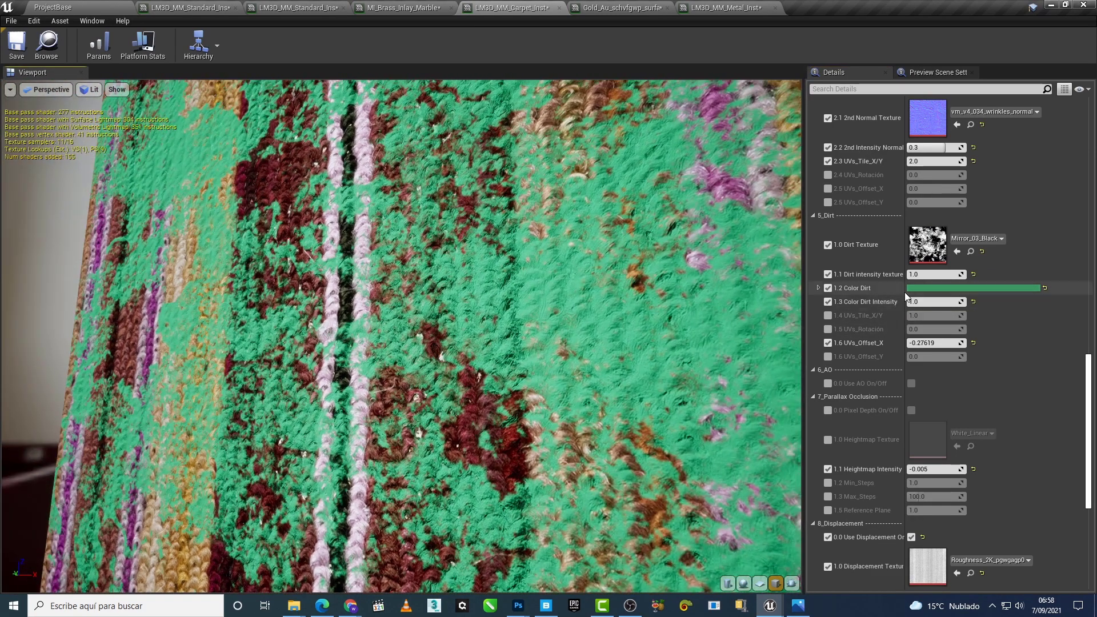
# Step: Change the dirt colour from green back to beige
pyautogui.click(908, 288)
pyautogui.click(758, 398)
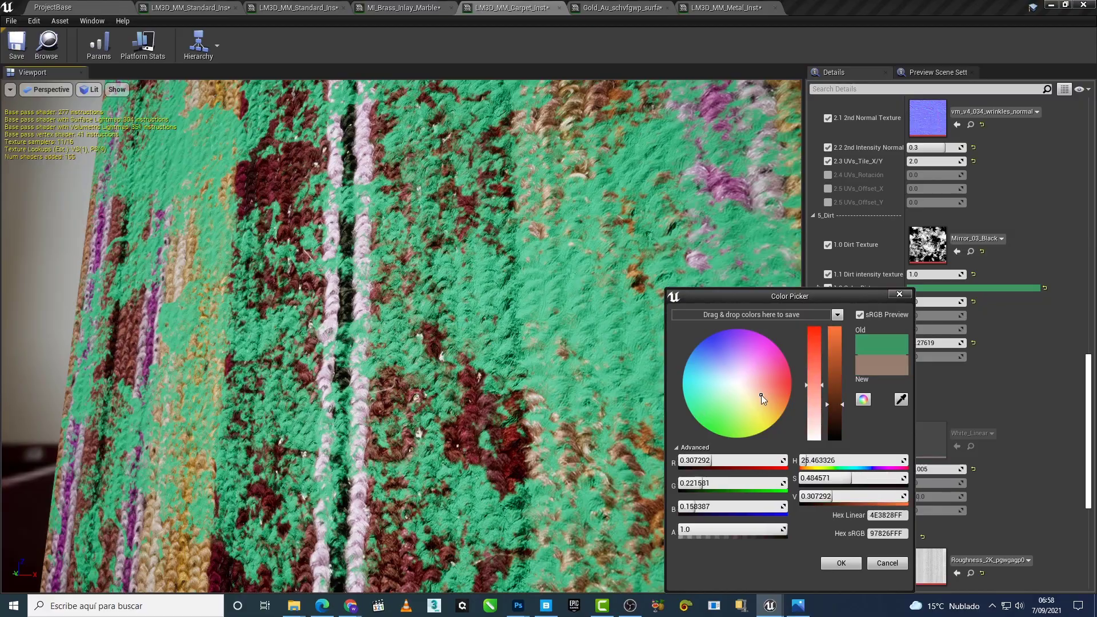
pyautogui.click(841, 562)
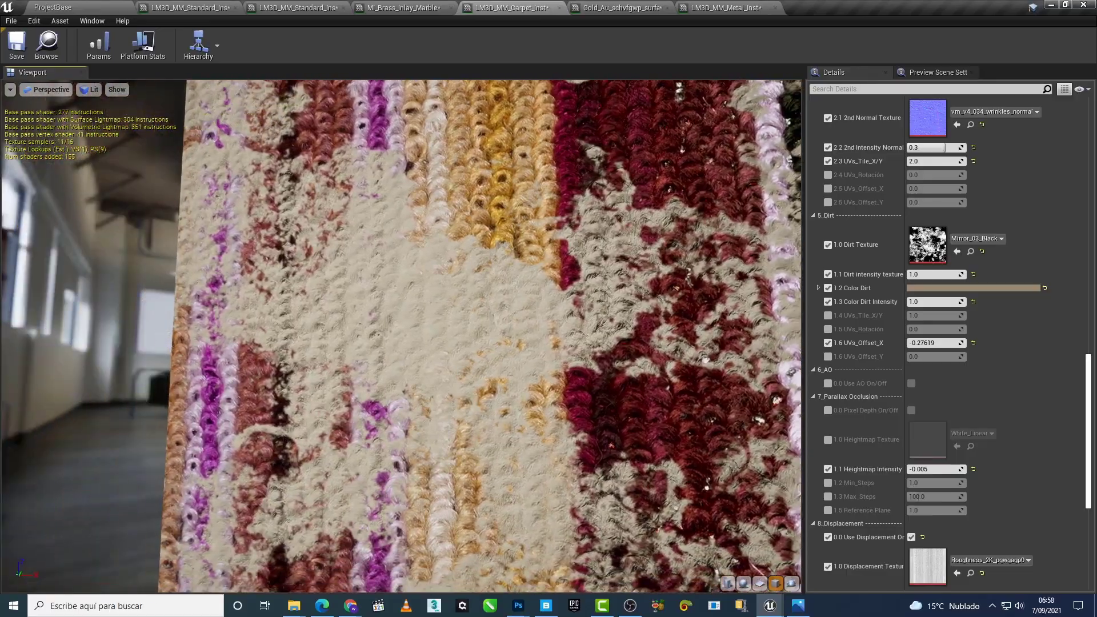
# Step: Shift the dirt UVs_Offset_X to 0.161905
pyautogui.moveTo(565, 383); pyautogui.dragTo(565, 383, button='right')
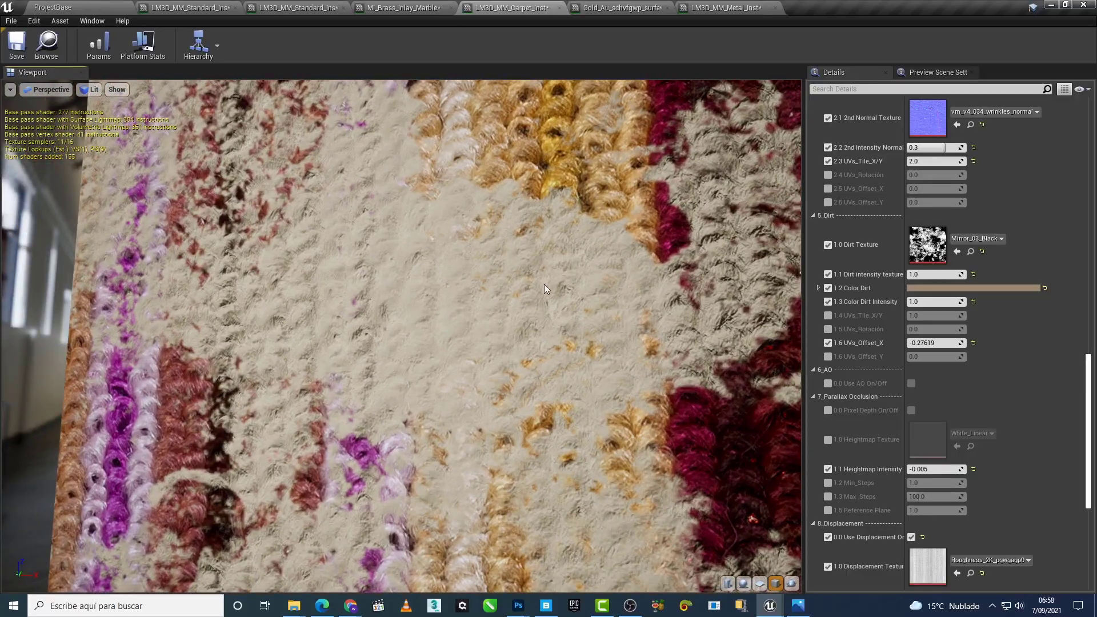
pyautogui.moveTo(925, 343)
pyautogui.mouseDown()
pyautogui.moveTo(959, 342)
pyautogui.moveTo(664, 393)
pyautogui.moveTo(448, 265)
pyautogui.mouseUp()
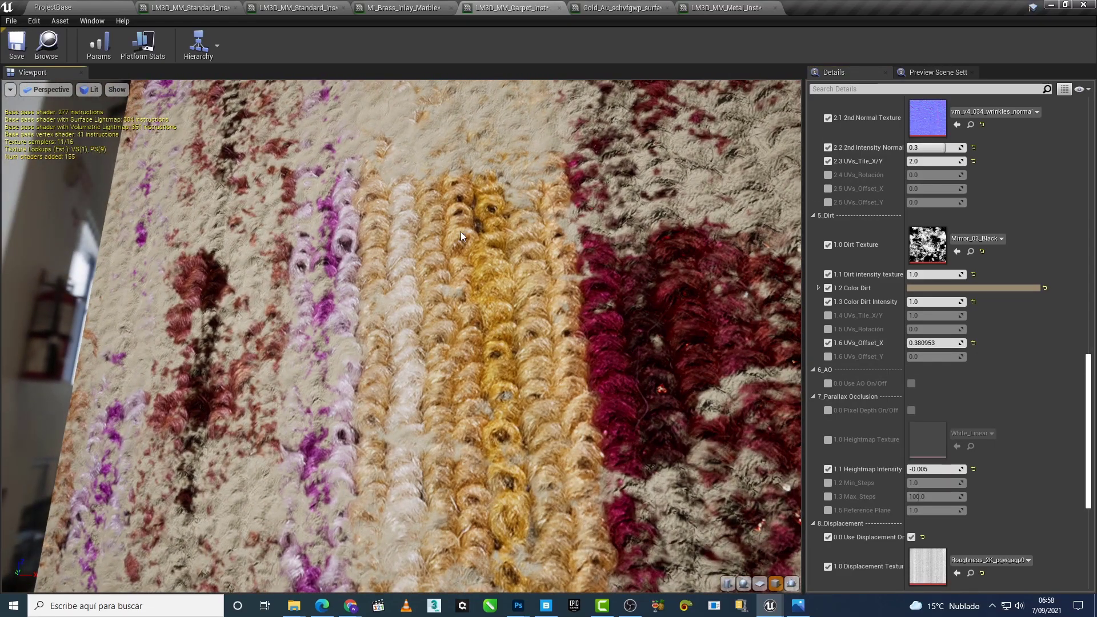
pyautogui.moveTo(937, 343); pyautogui.dragTo(522, 239)
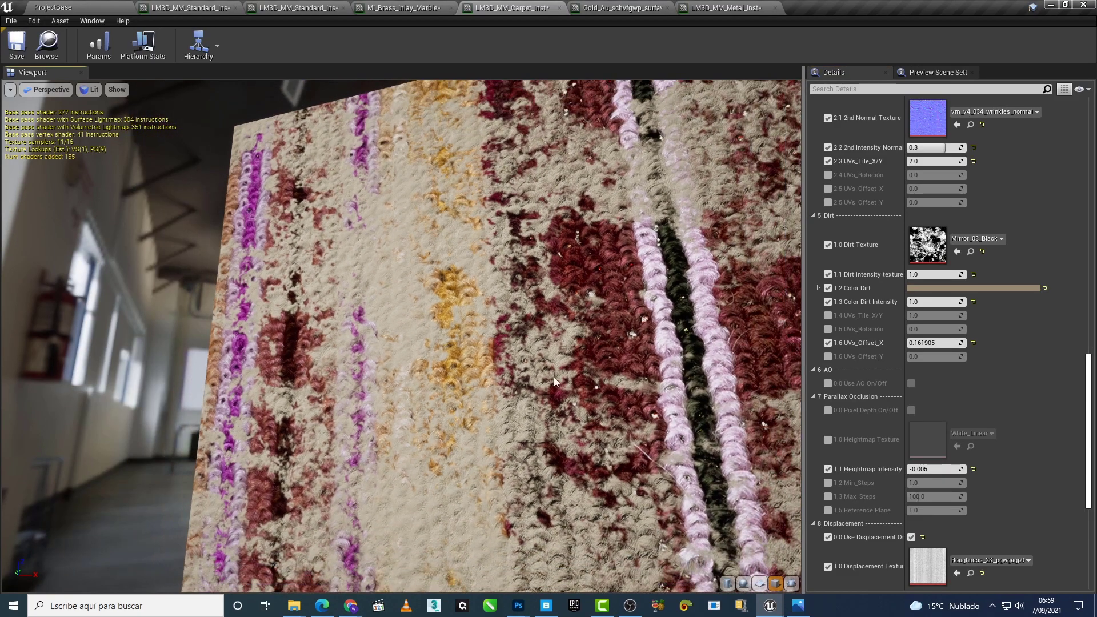
pyautogui.moveTo(536, 386); pyautogui.dragTo(553, 377)
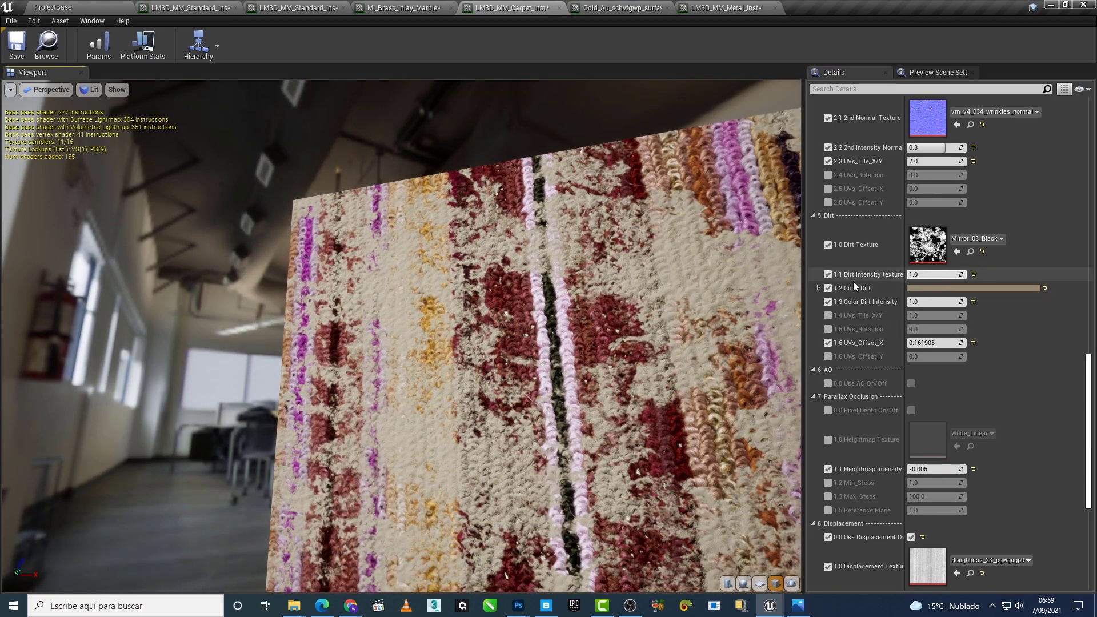
# Step: Tint the carpet dirt blue and view it up close
pyautogui.click(923, 288)
pyautogui.click(717, 356)
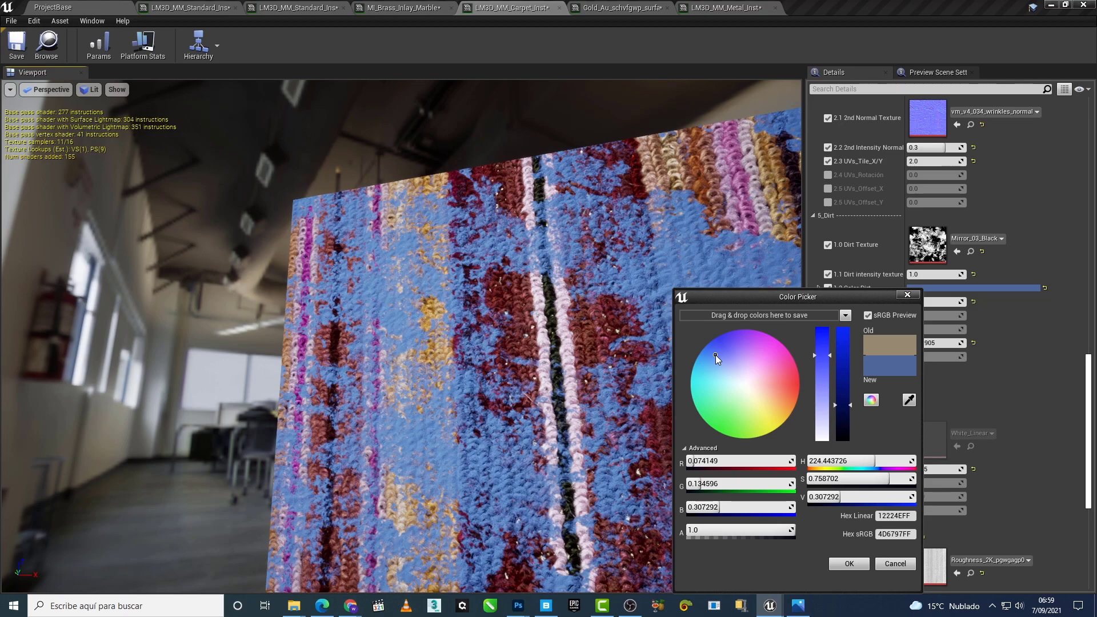
pyautogui.click(850, 563)
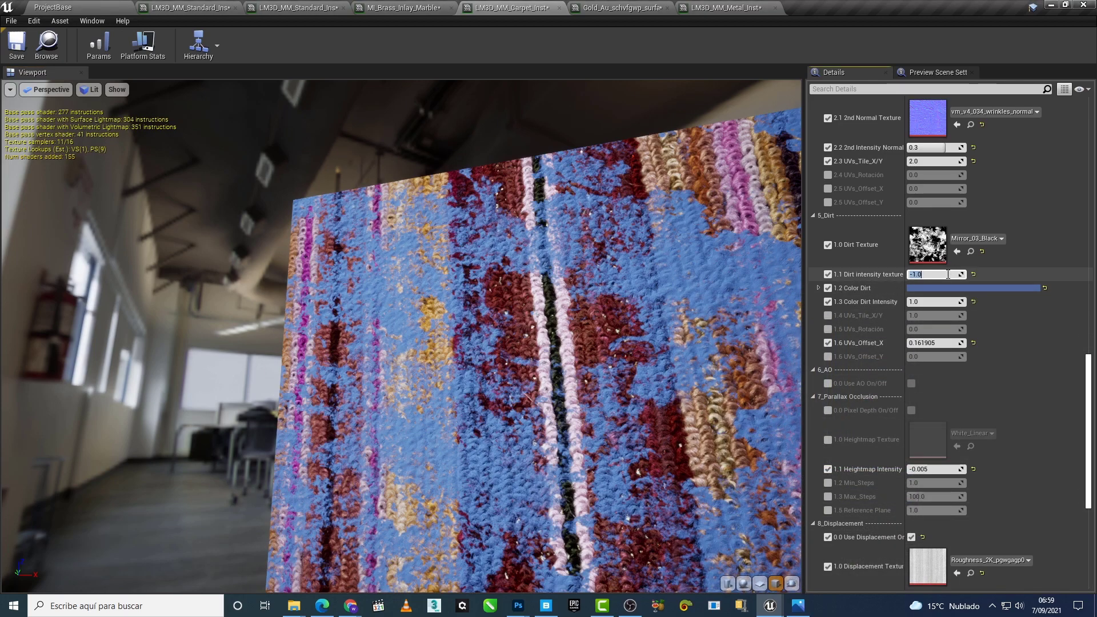
pyautogui.moveTo(535, 377); pyautogui.dragTo(434, 365)
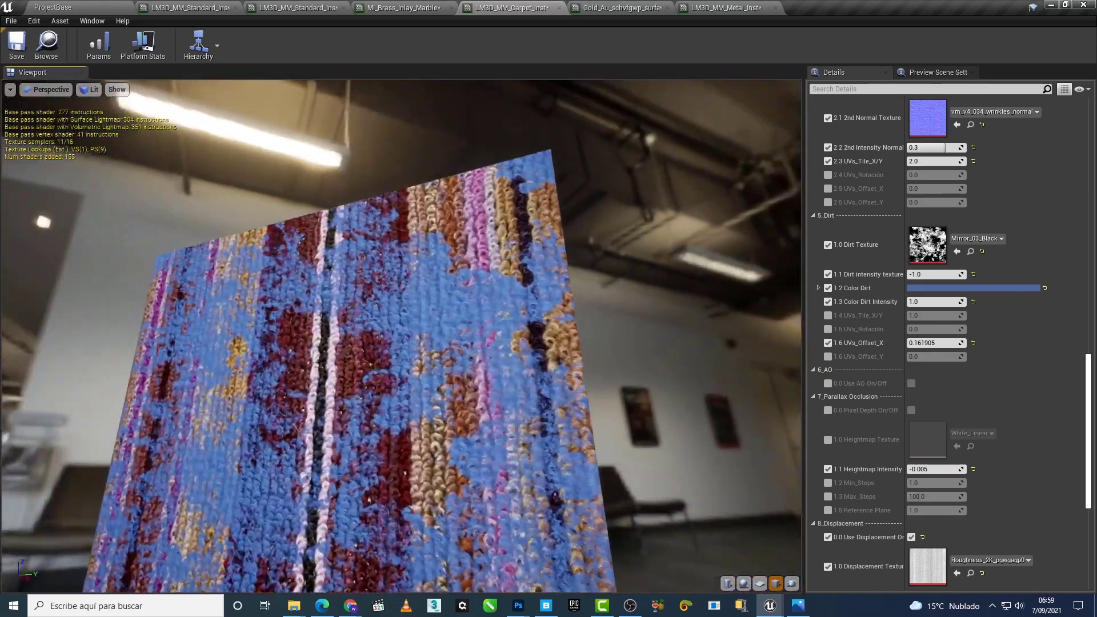
pyautogui.moveTo(434, 366); pyautogui.dragTo(636, 261)
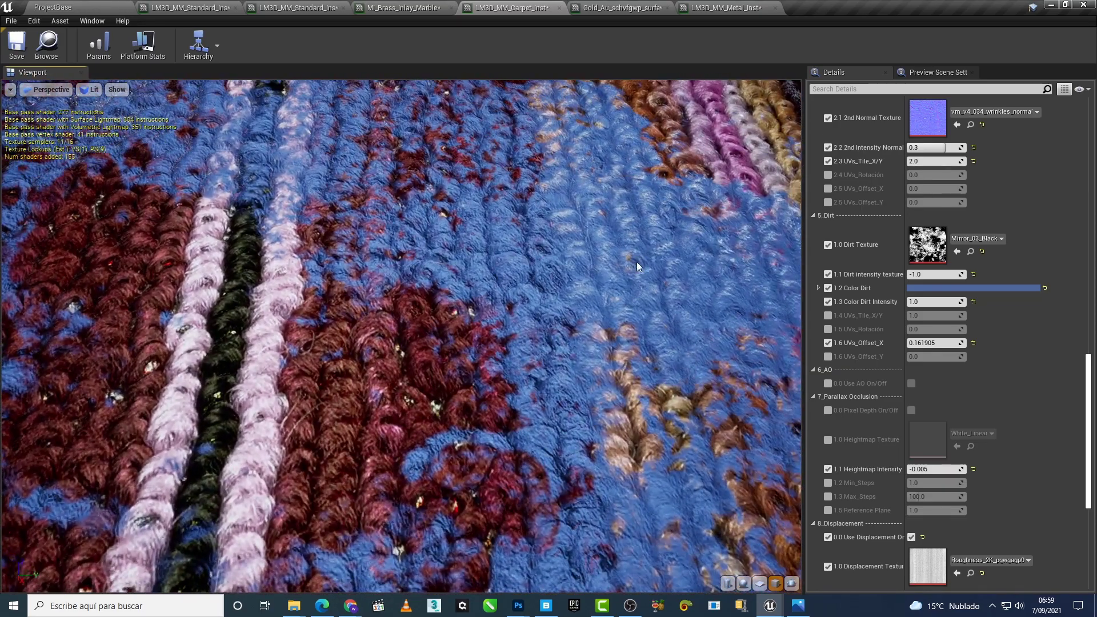
# Step: Toggle the dirt intensity texture off and on twice to compare, inspecting the carpet edge
pyautogui.click(830, 273)
pyautogui.click(829, 273)
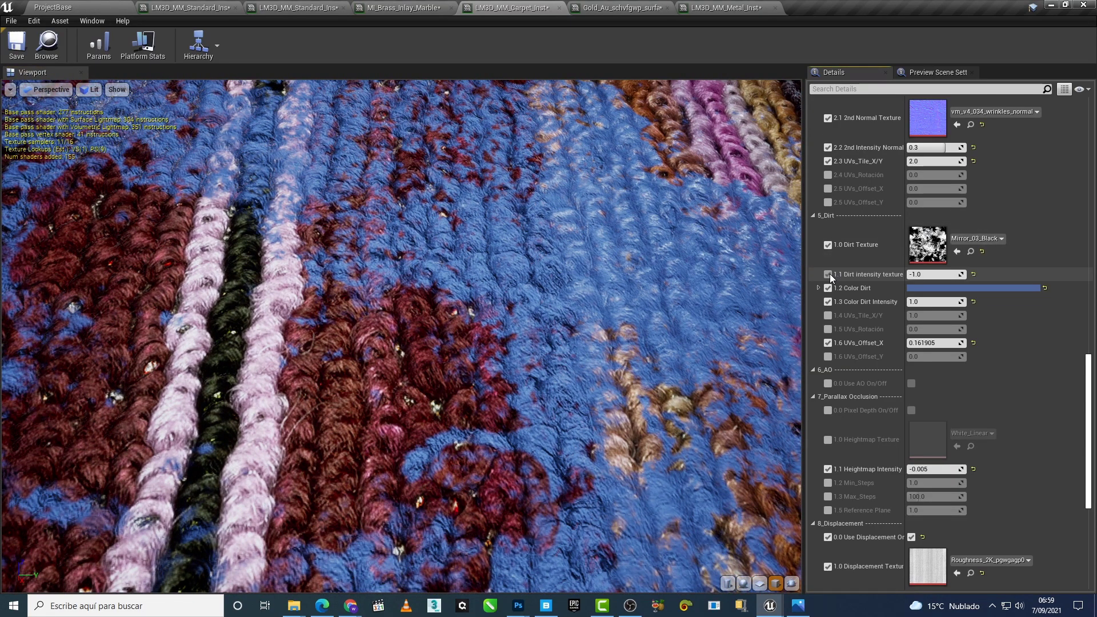
pyautogui.click(830, 273)
pyautogui.click(829, 273)
pyautogui.moveTo(634, 279); pyautogui.dragTo(611, 319)
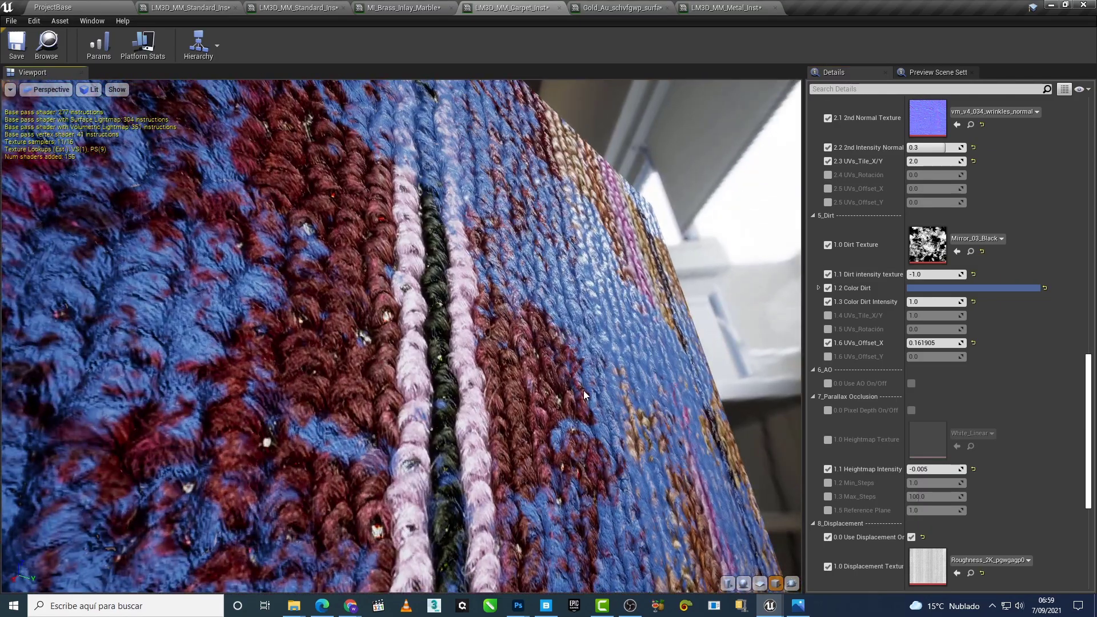
pyautogui.moveTo(584, 391); pyautogui.dragTo(574, 430)
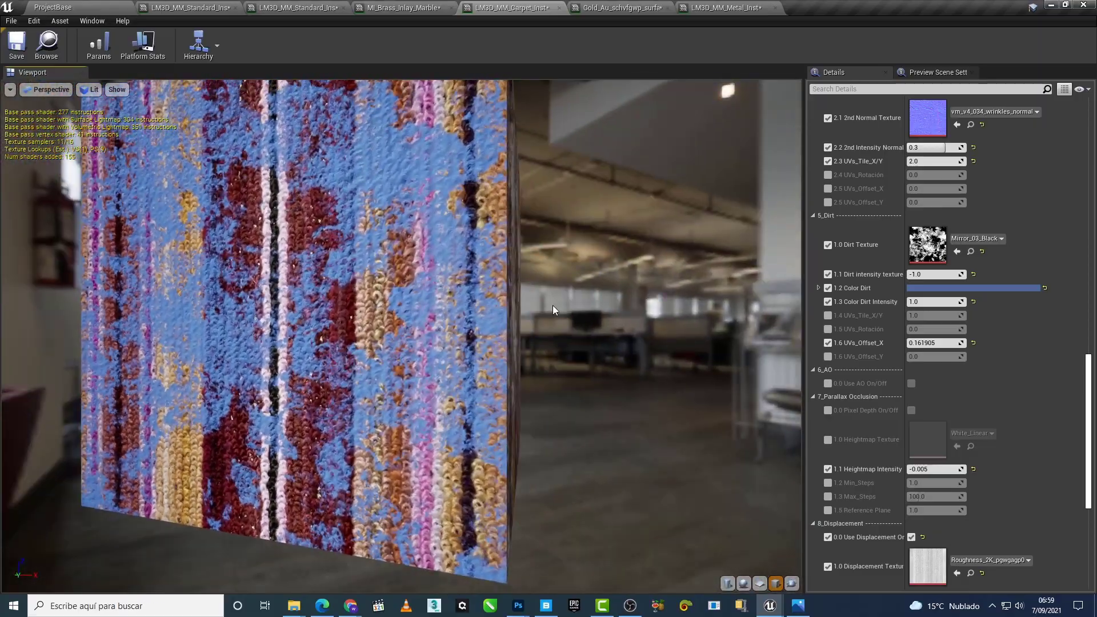
pyautogui.scroll(10, 562, 322)
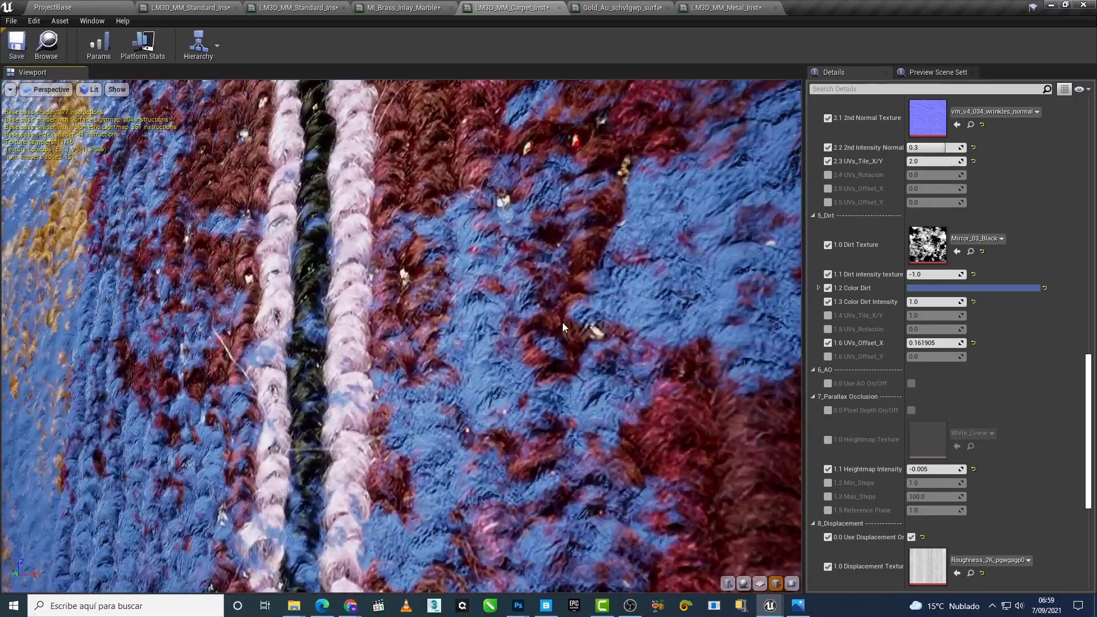
pyautogui.moveTo(562, 327); pyautogui.dragTo(540, 330)
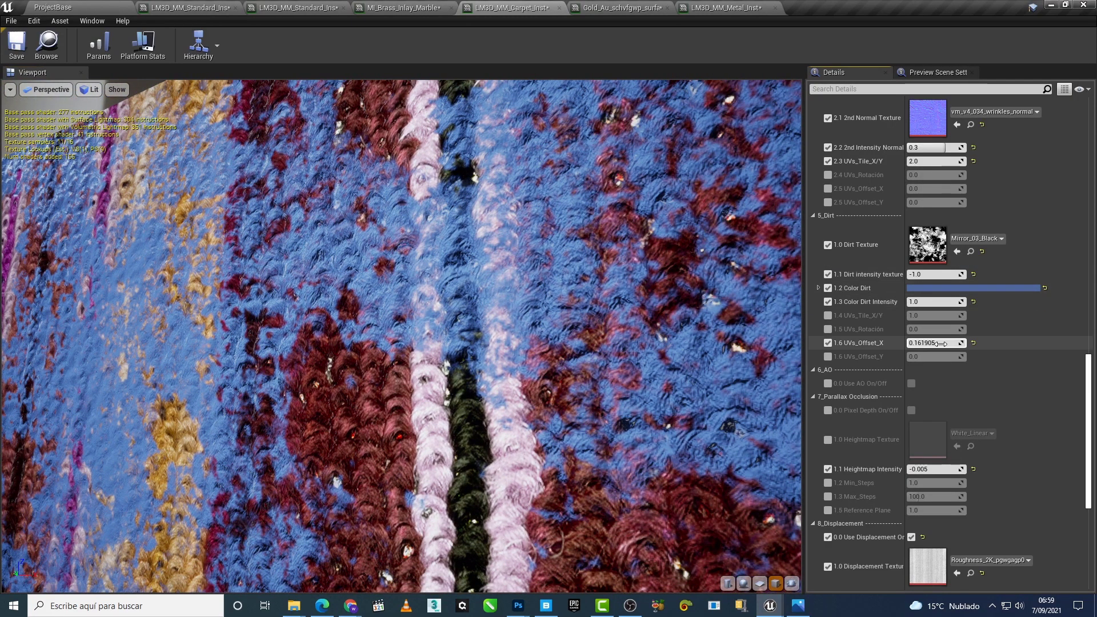
# Step: Raise the dirt UVs_Offset_X from 0.161905 to 0.361905
pyautogui.moveTo(931, 343); pyautogui.dragTo(949, 343)
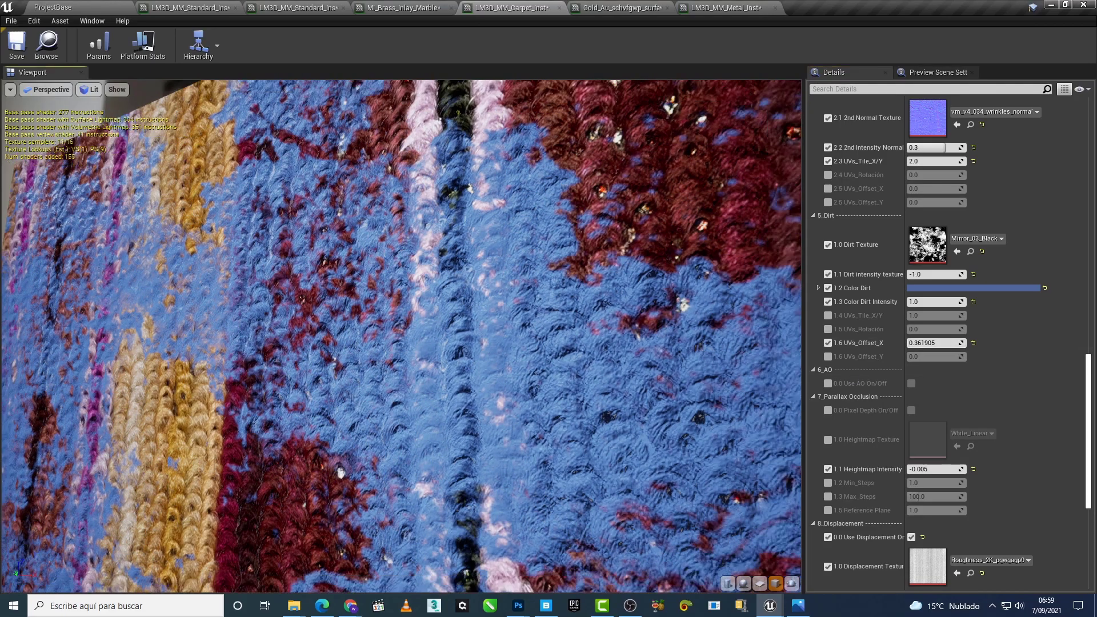
pyautogui.moveTo(496, 325); pyautogui.dragTo(496, 324)
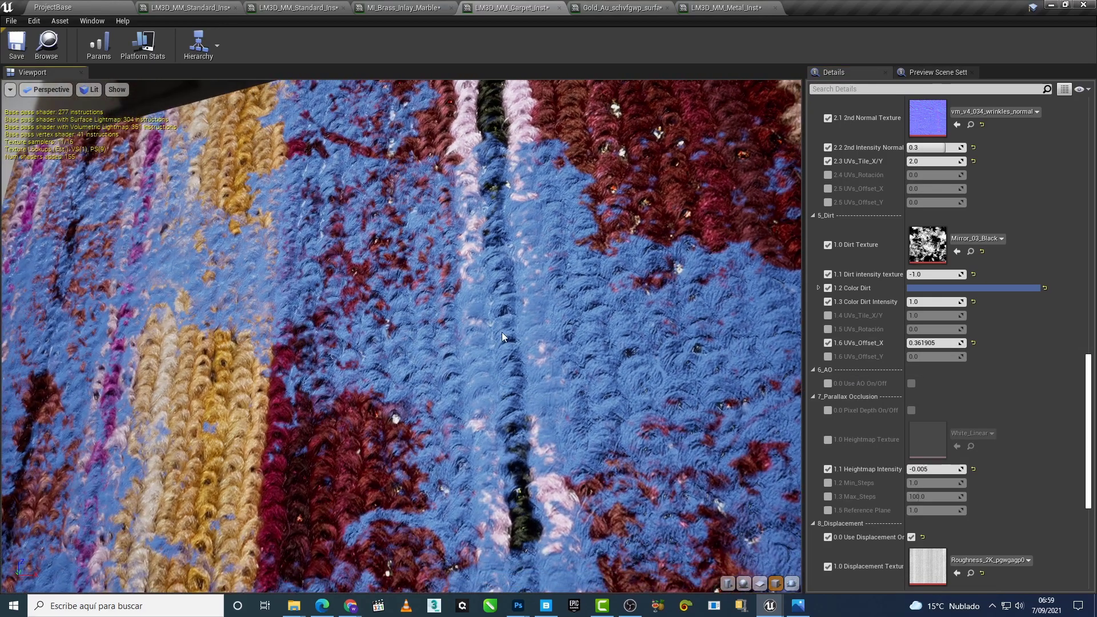
pyautogui.moveTo(442, 354); pyautogui.dragTo(443, 355)
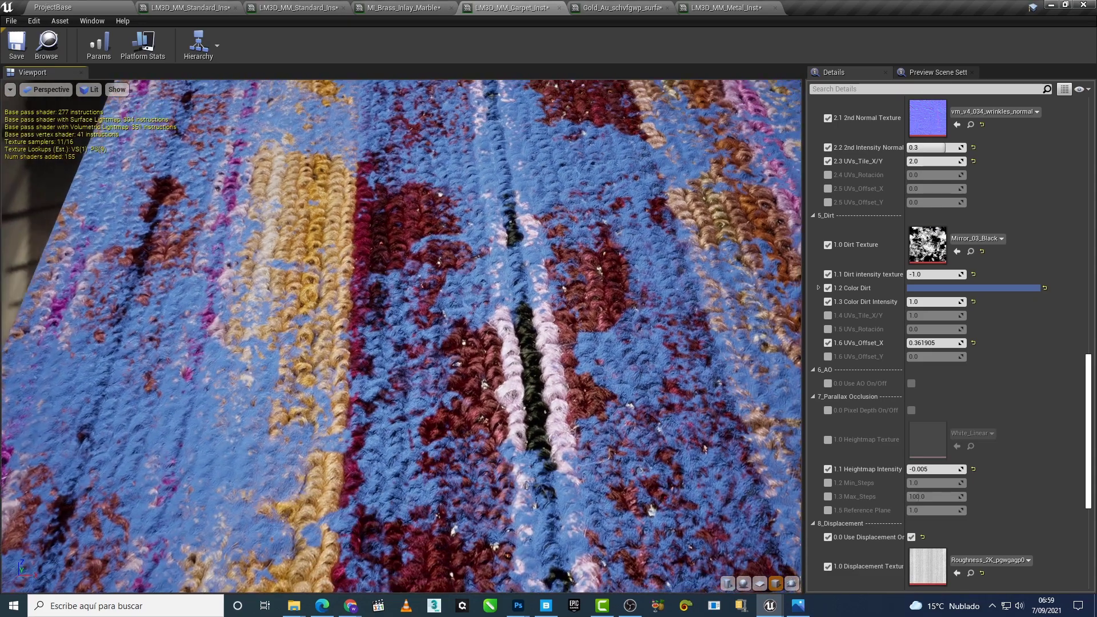
pyautogui.moveTo(633, 399); pyautogui.dragTo(632, 399)
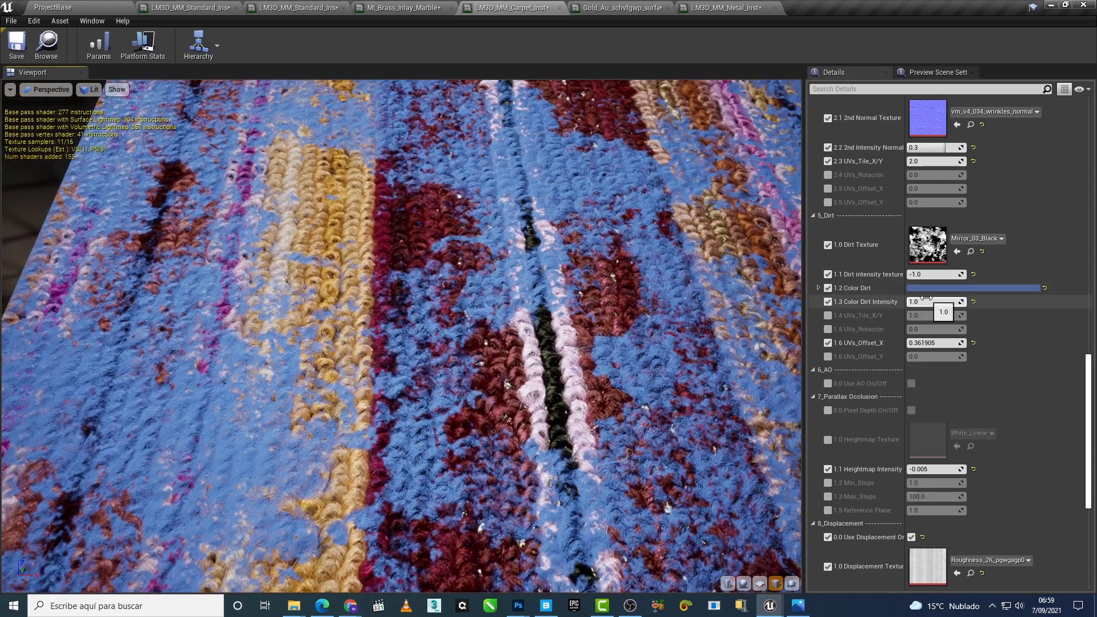
# Step: Nudge the dirt X offset and lower Color Dirt Intensity
pyautogui.moveTo(937, 343); pyautogui.dragTo(942, 343)
pyautogui.moveTo(937, 301); pyautogui.dragTo(922, 301)
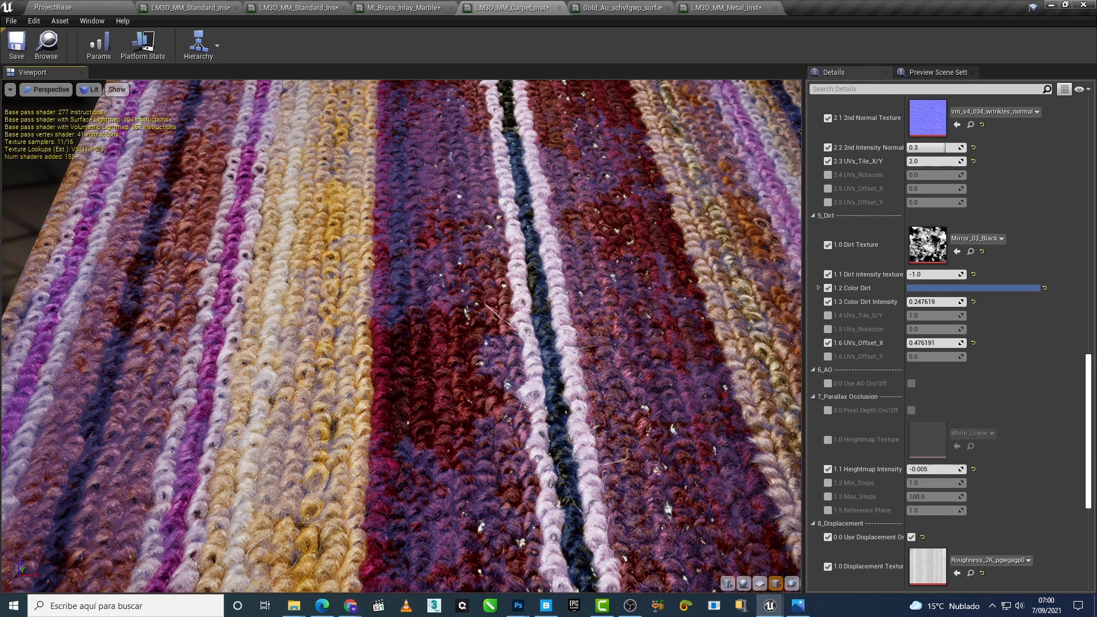
pyautogui.moveTo(629, 371)
pyautogui.mouseDown()
pyautogui.moveTo(514, 297)
pyautogui.moveTo(445, 286)
pyautogui.moveTo(452, 327)
pyautogui.mouseUp()
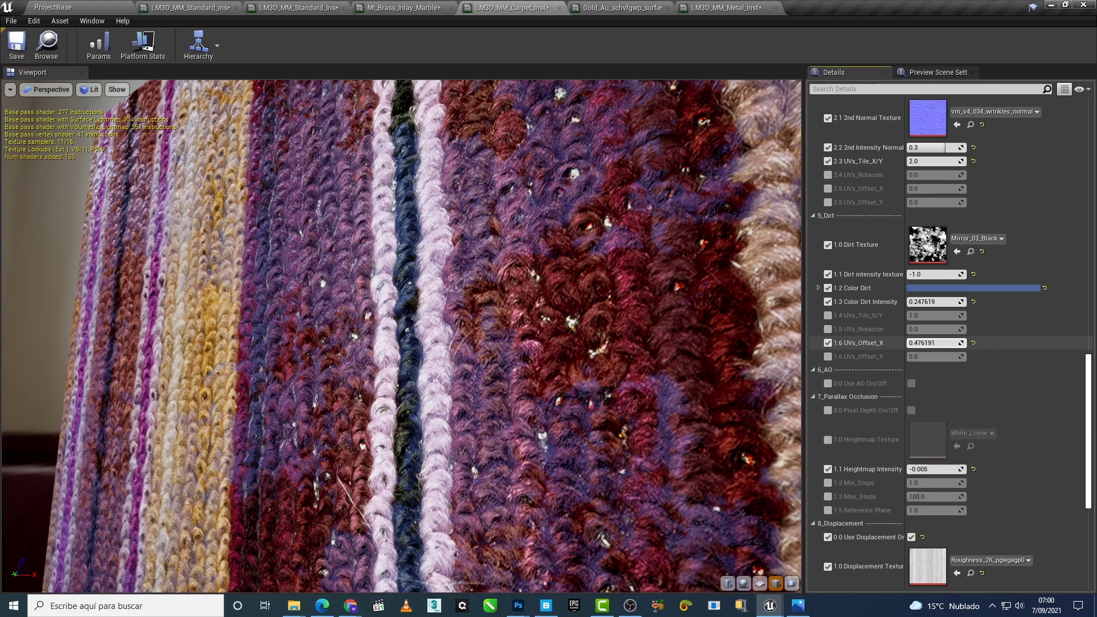
pyautogui.moveTo(934, 342); pyautogui.dragTo(908, 342)
# Step: Make the dirt colour black
pyautogui.click(965, 288)
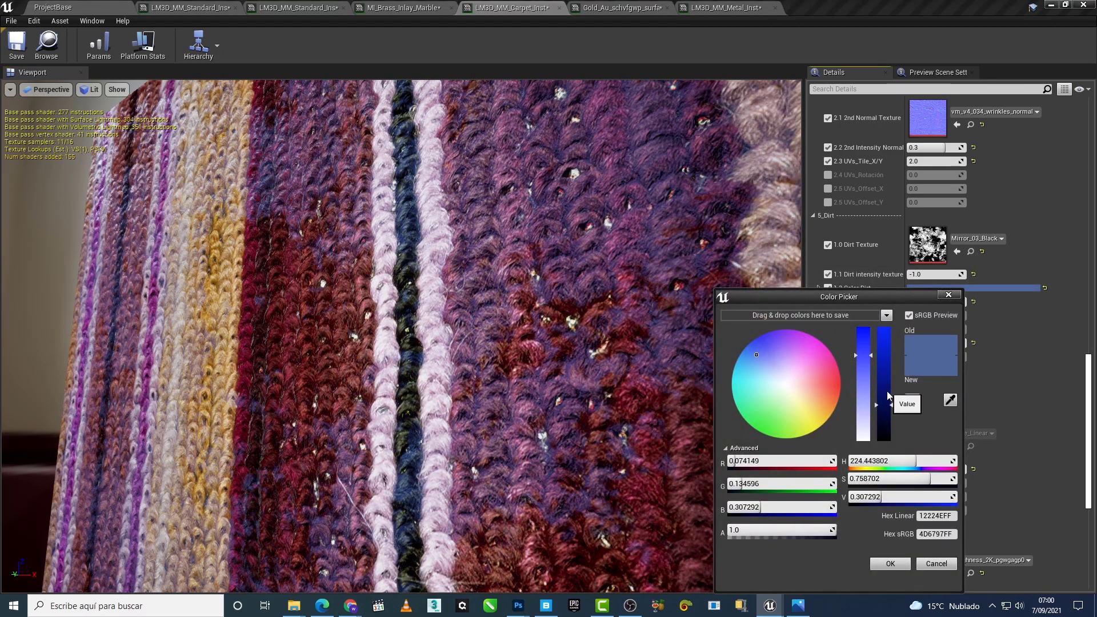
pyautogui.moveTo(888, 396); pyautogui.dragTo(890, 440)
pyautogui.click(890, 564)
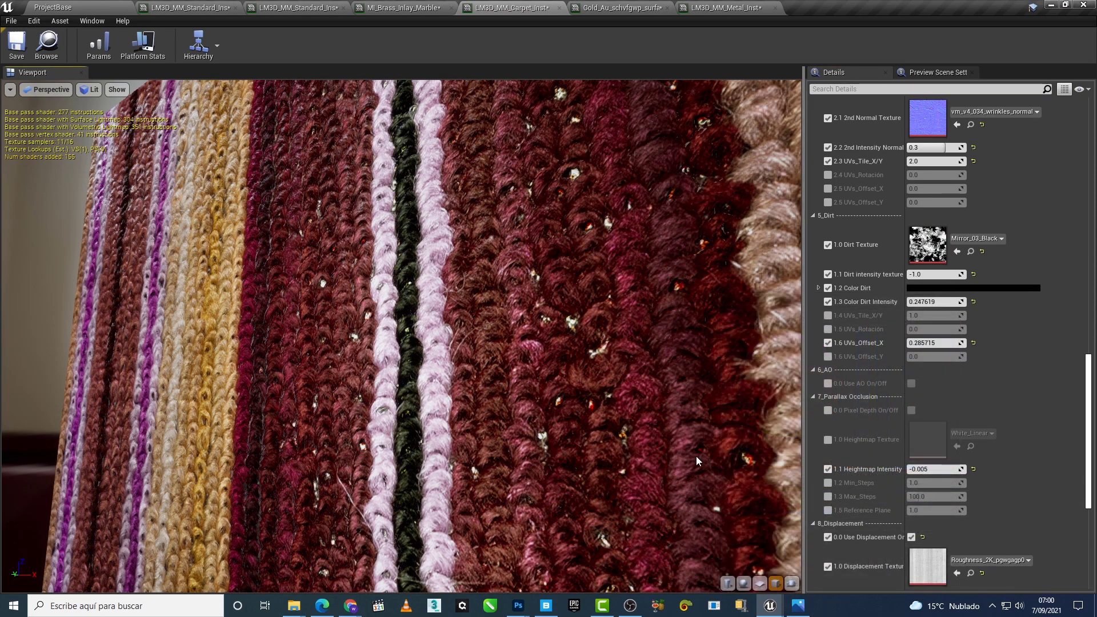
pyautogui.moveTo(695, 456); pyautogui.dragTo(391, 241)
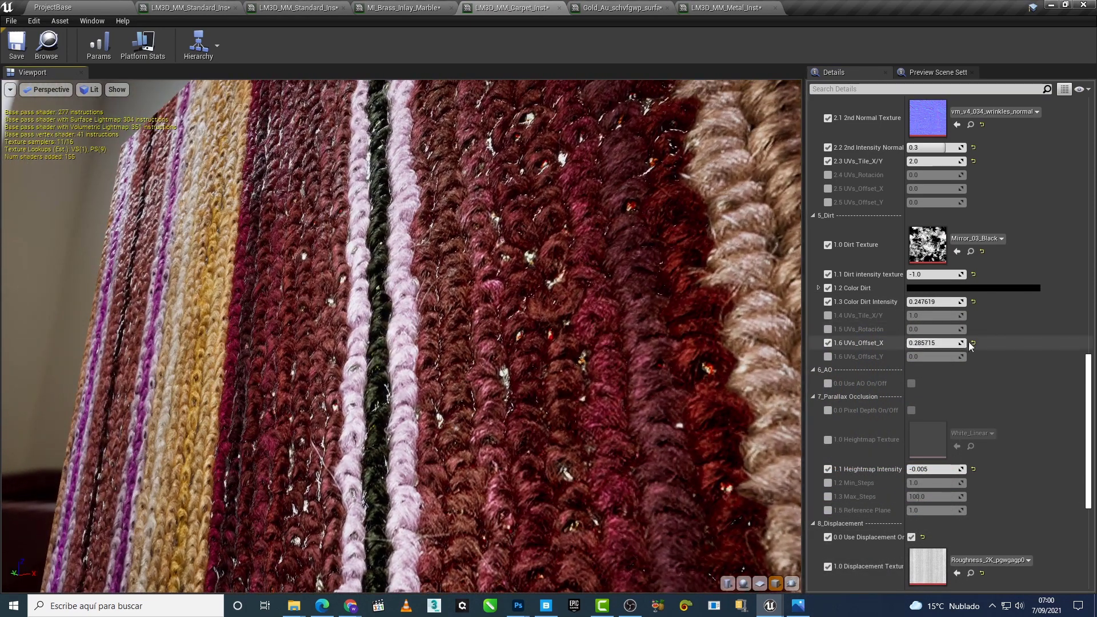
# Step: Set Color Dirt Intensity to 0.638095 while adjusting the X offset
pyautogui.moveTo(931, 343); pyautogui.dragTo(943, 343)
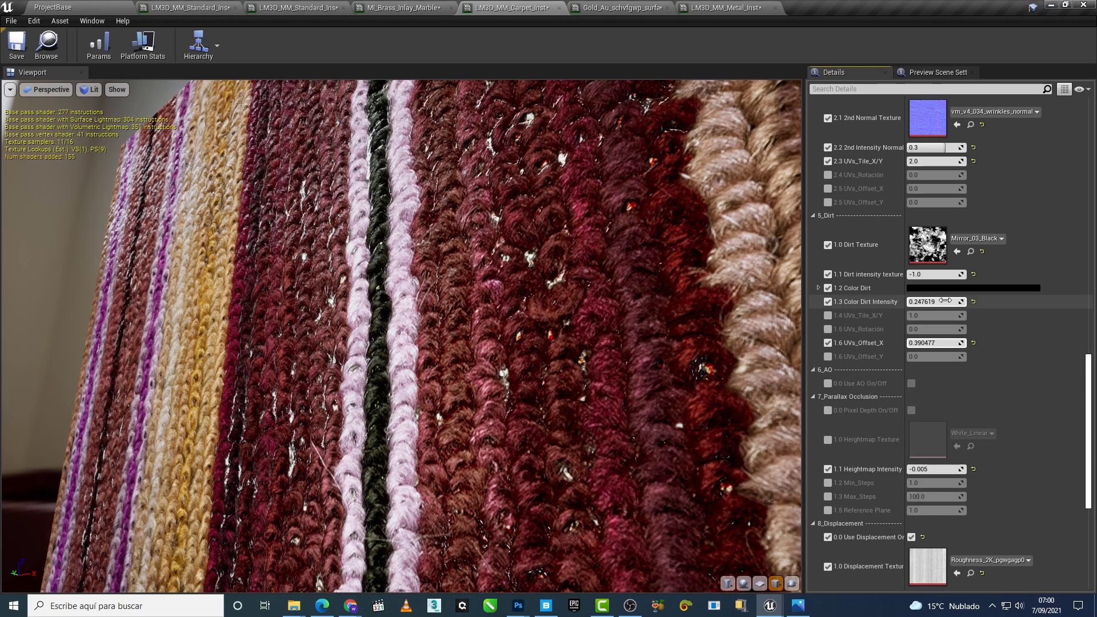
pyautogui.moveTo(937, 301); pyautogui.dragTo(957, 301)
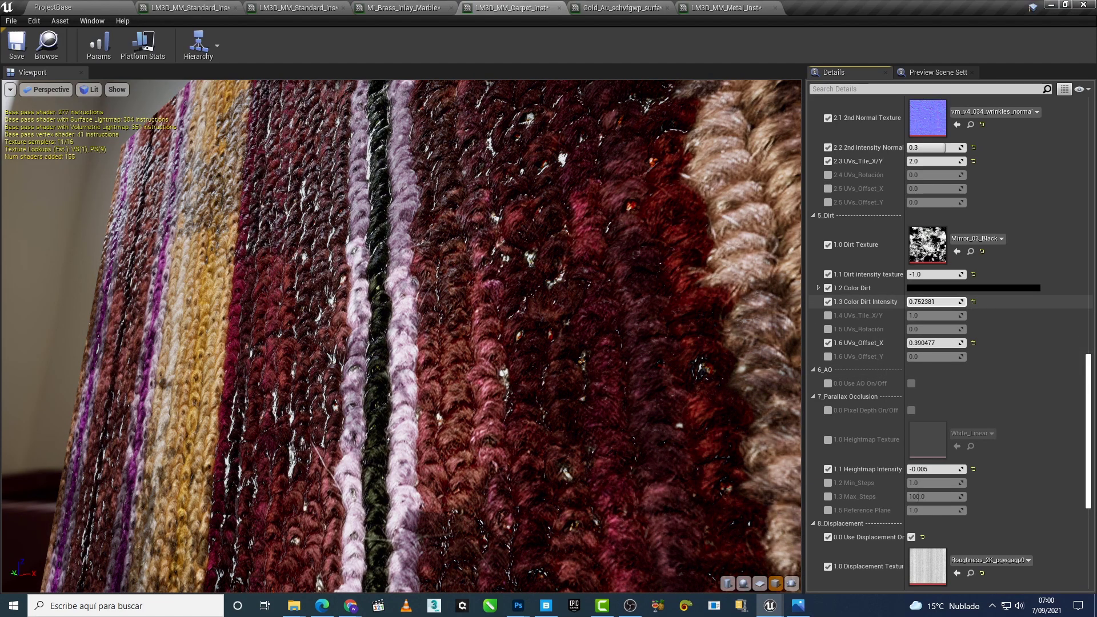
pyautogui.scroll(-5, 620, 406)
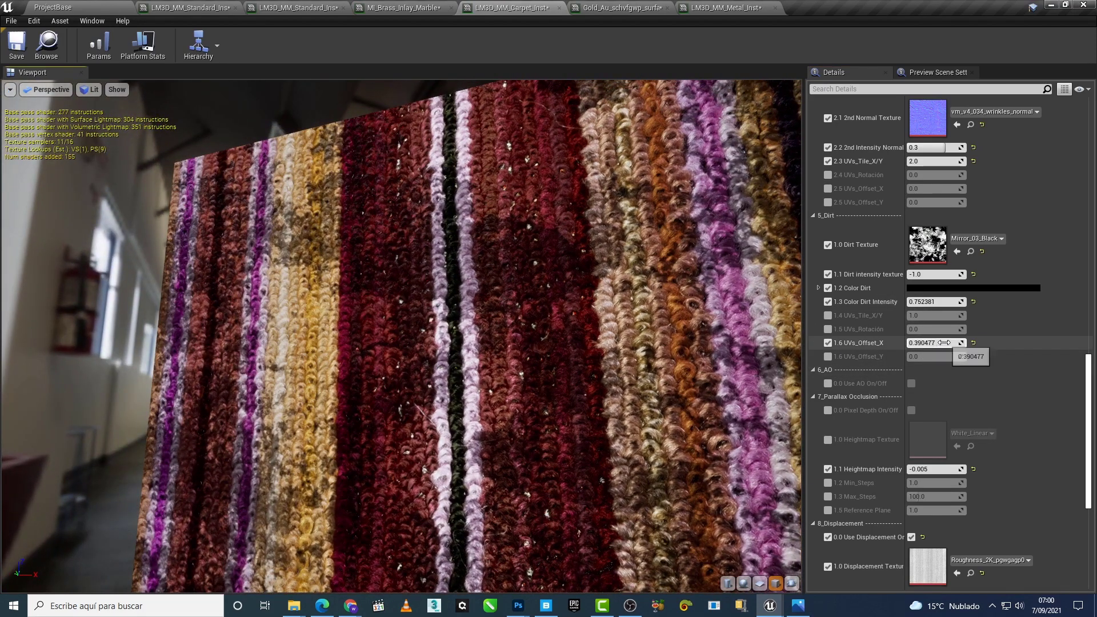
pyautogui.moveTo(937, 343); pyautogui.dragTo(926, 342)
pyautogui.moveTo(937, 301); pyautogui.dragTo(925, 301)
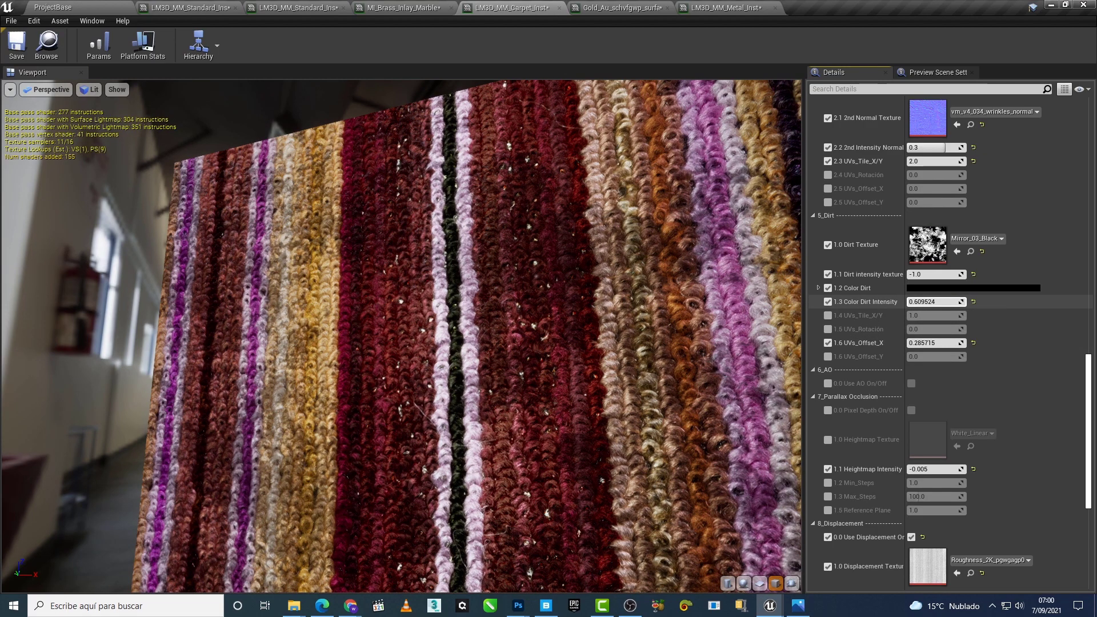
# Step: Reset the dirt UVs_Offset_X to 0.000001
pyautogui.moveTo(653, 445); pyautogui.dragTo(652, 400)
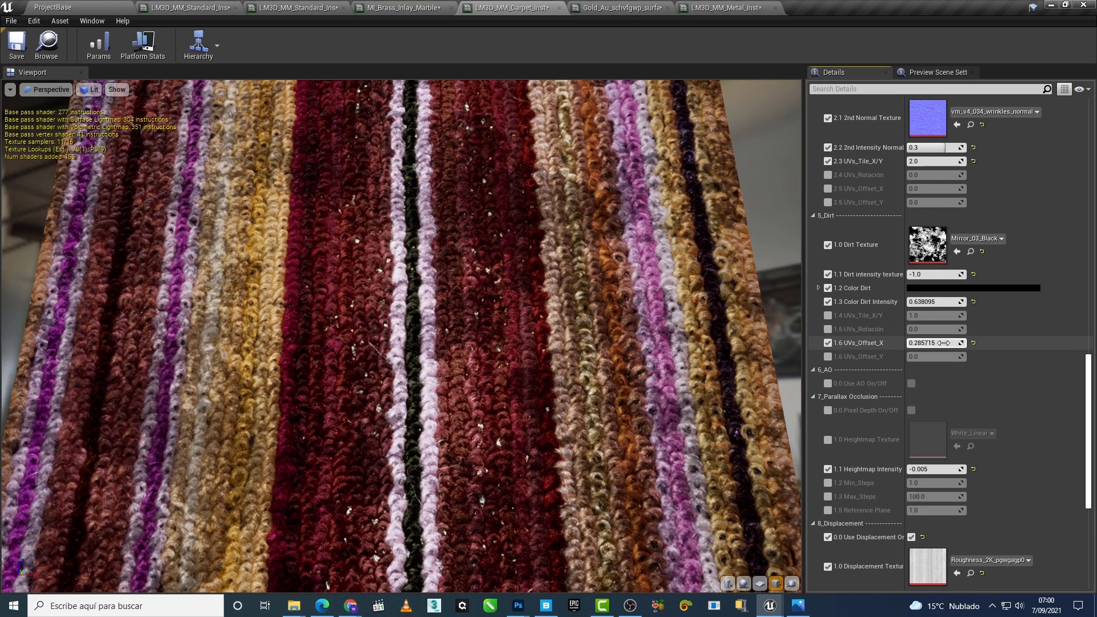
pyautogui.moveTo(944, 342); pyautogui.dragTo(931, 343)
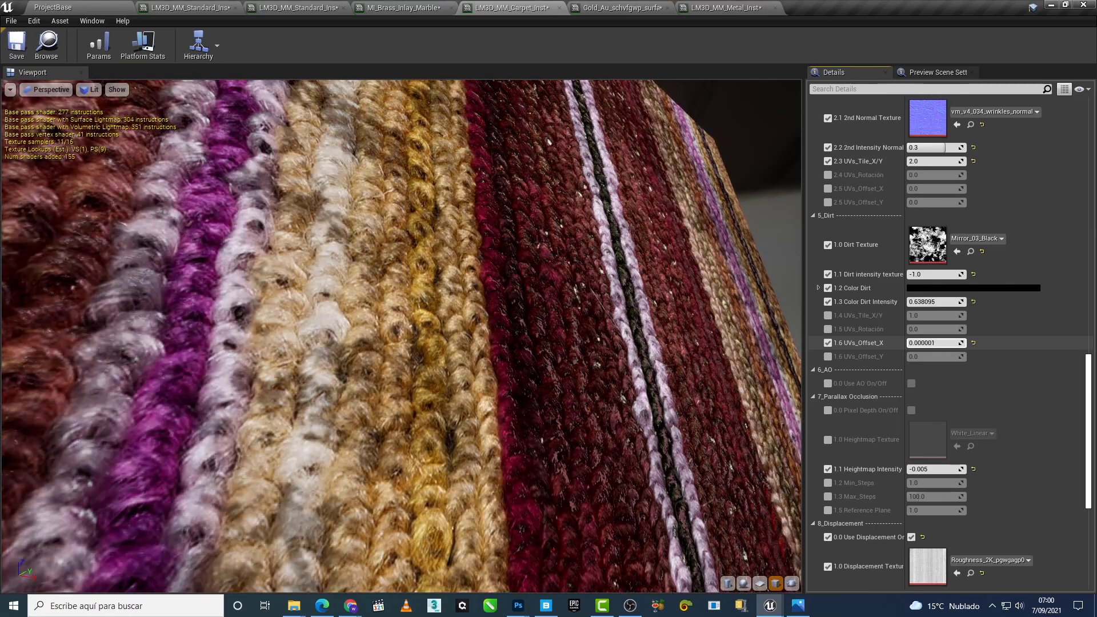
pyautogui.moveTo(943, 342); pyautogui.dragTo(931, 343)
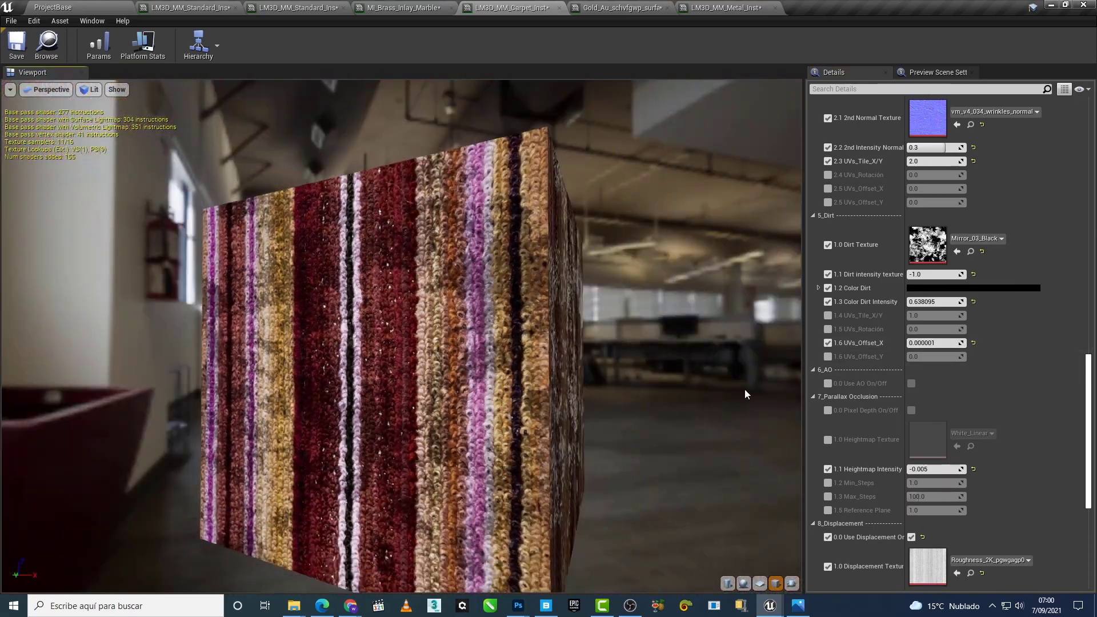
pyautogui.moveTo(744, 389); pyautogui.dragTo(714, 389)
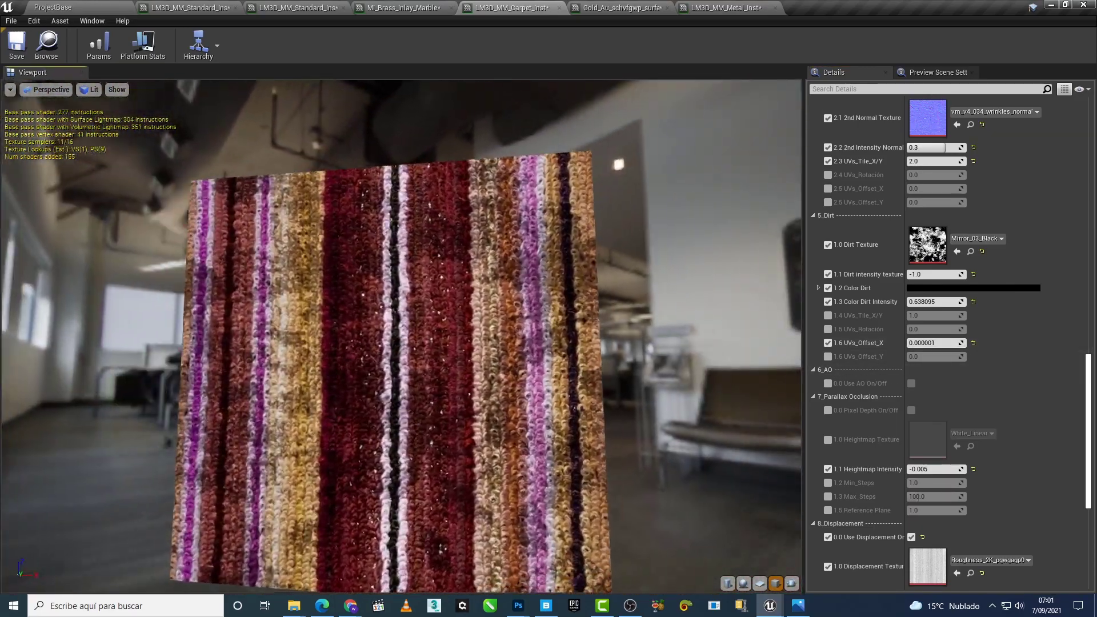
pyautogui.moveTo(358, 355); pyautogui.dragTo(342, 356)
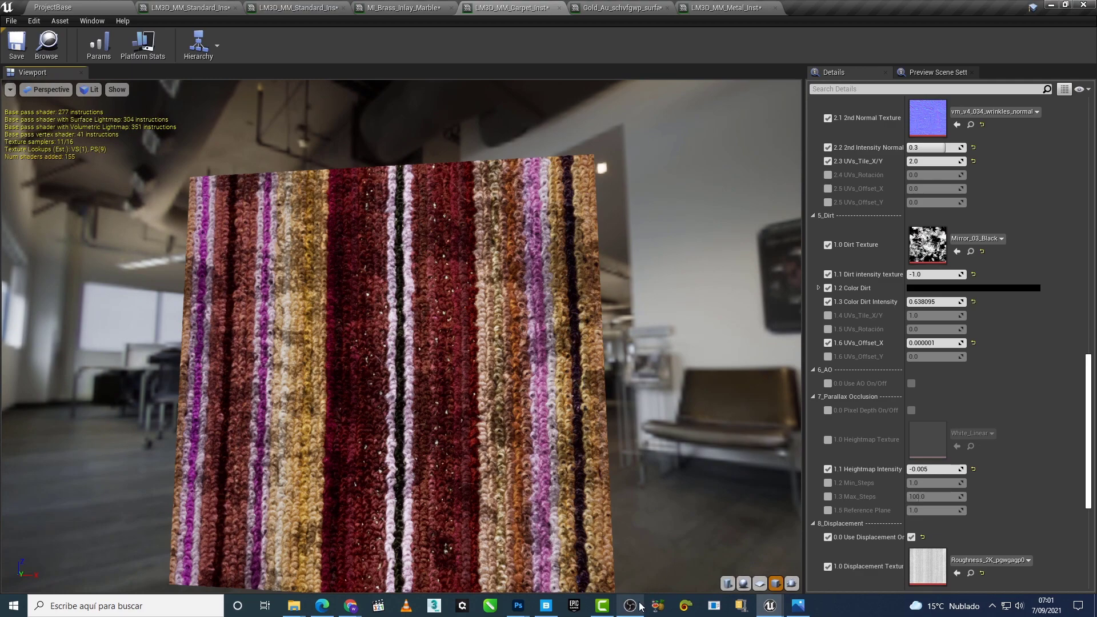
# Step: Select the Gold (Au) surface under Metal in Quixel Bridge, then go back to Unreal
pyautogui.click(551, 610)
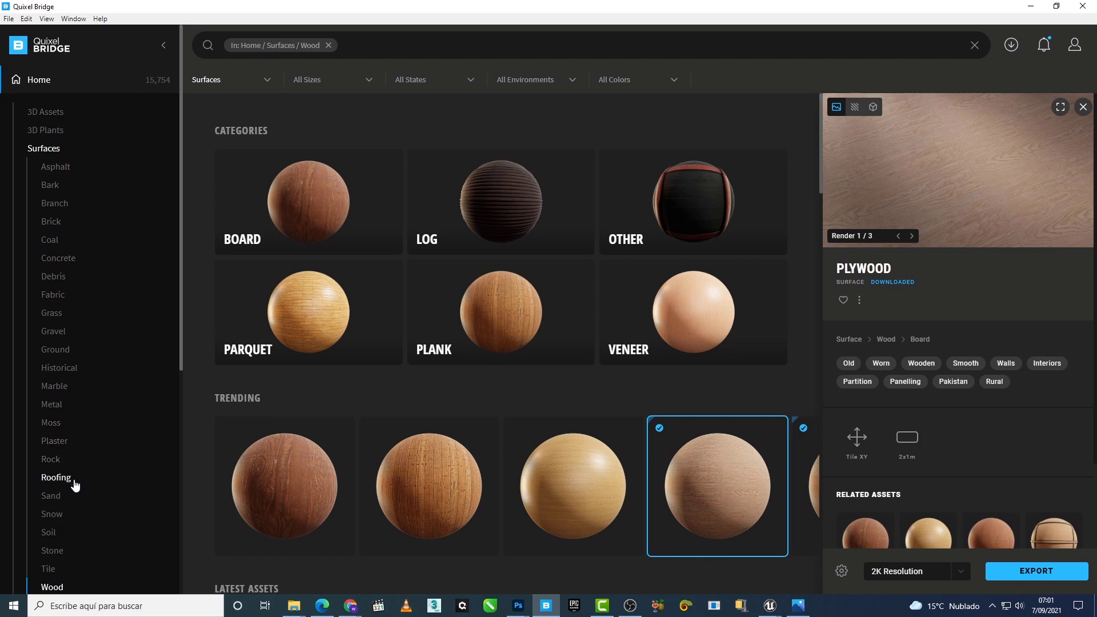
pyautogui.click(51, 404)
pyautogui.scroll(-3, 482, 459)
pyautogui.click(448, 404)
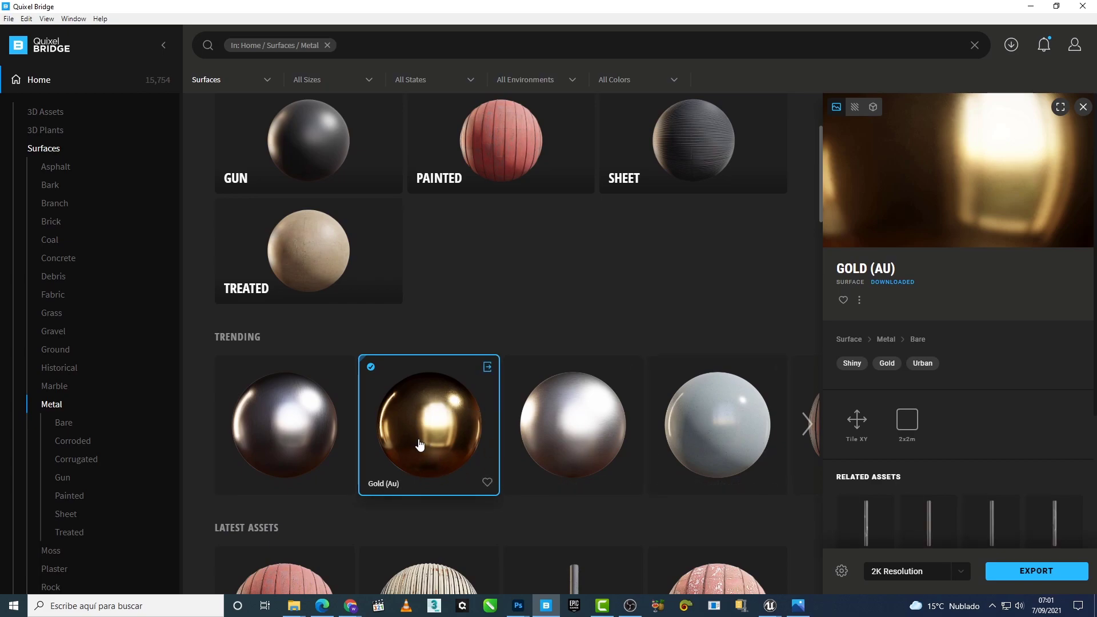
pyautogui.moveTo(770, 605)
pyautogui.click(695, 582)
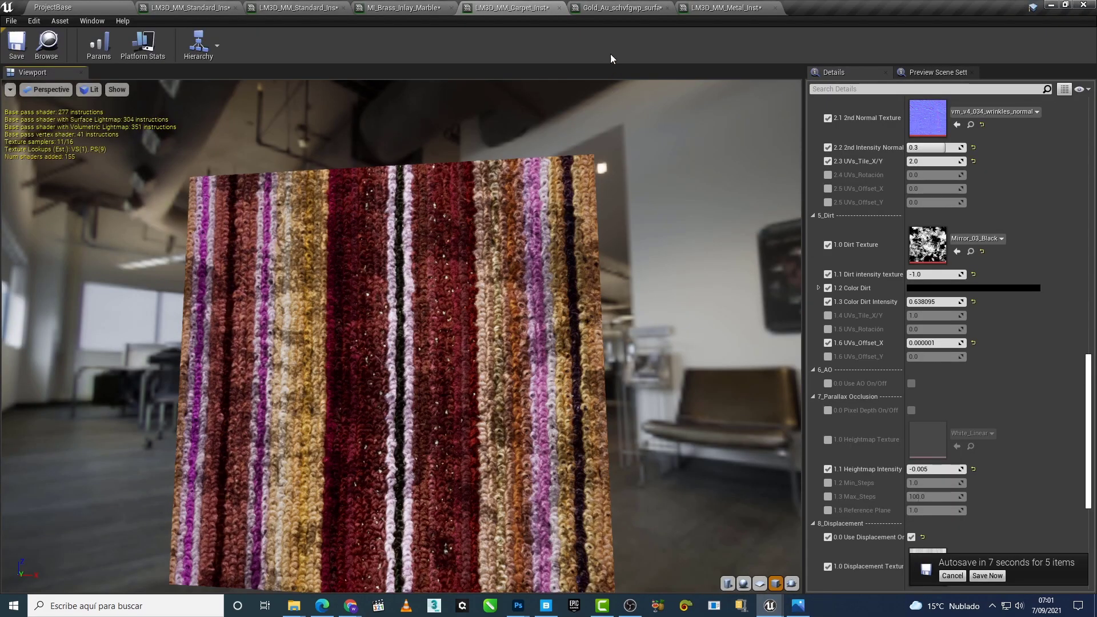
# Step: Bring up the gold surface material instance editor and orbit its preview sphere
pyautogui.click(611, 9)
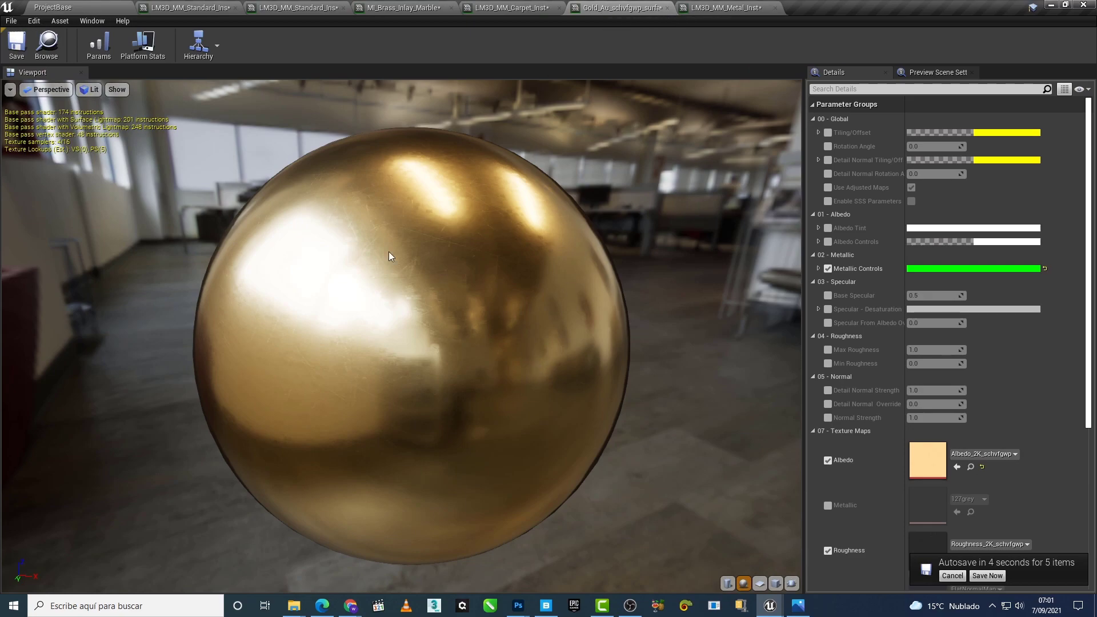
pyautogui.click(47, 47)
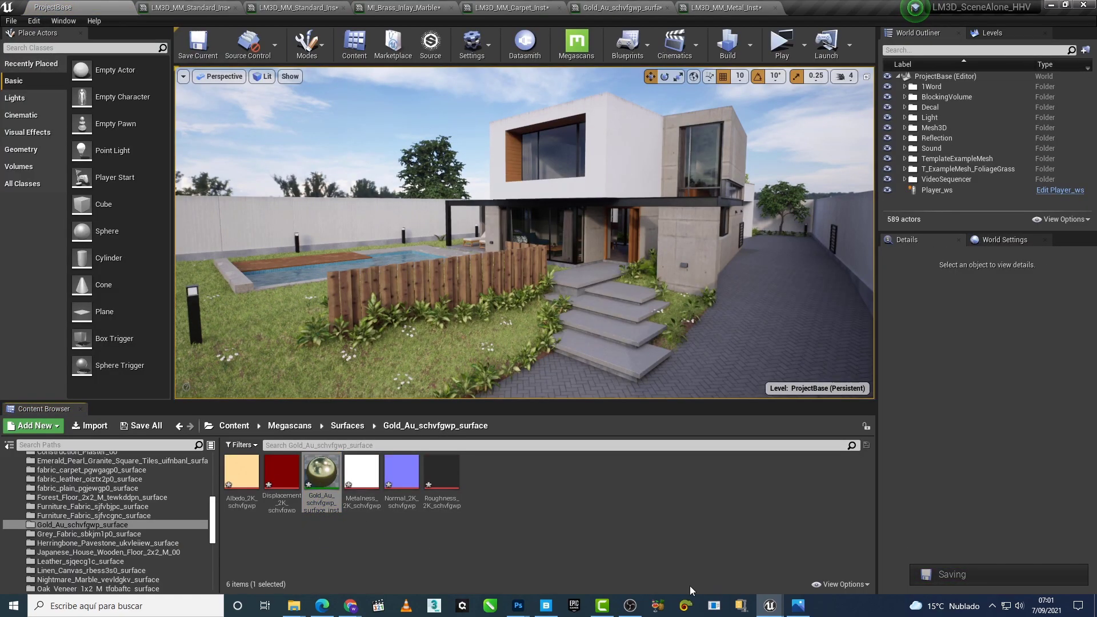
pyautogui.click(546, 607)
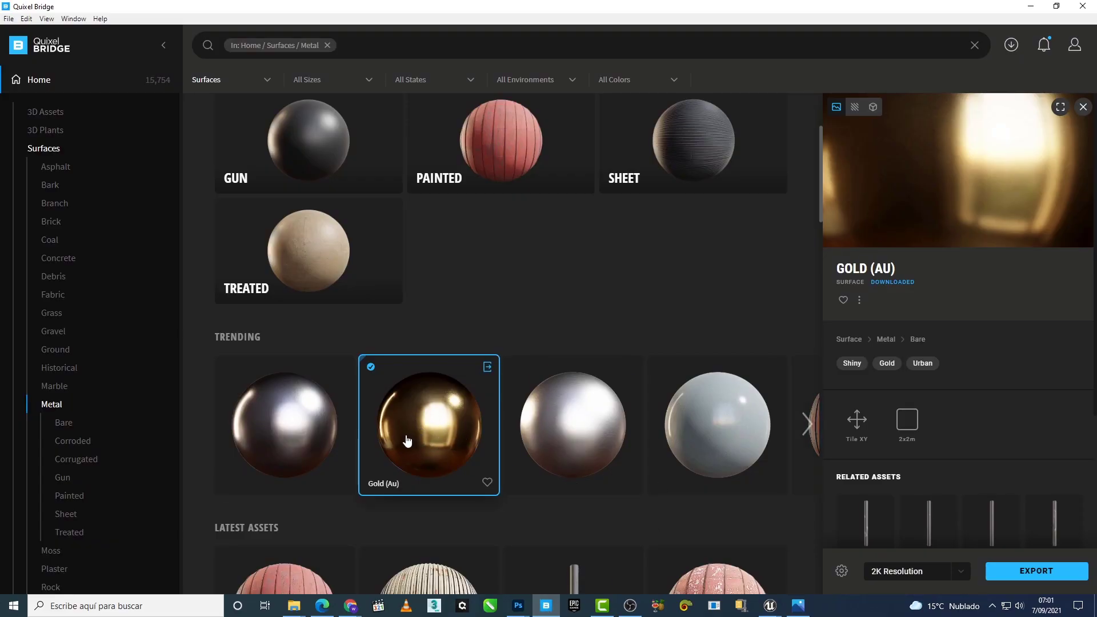
pyautogui.click(1031, 7)
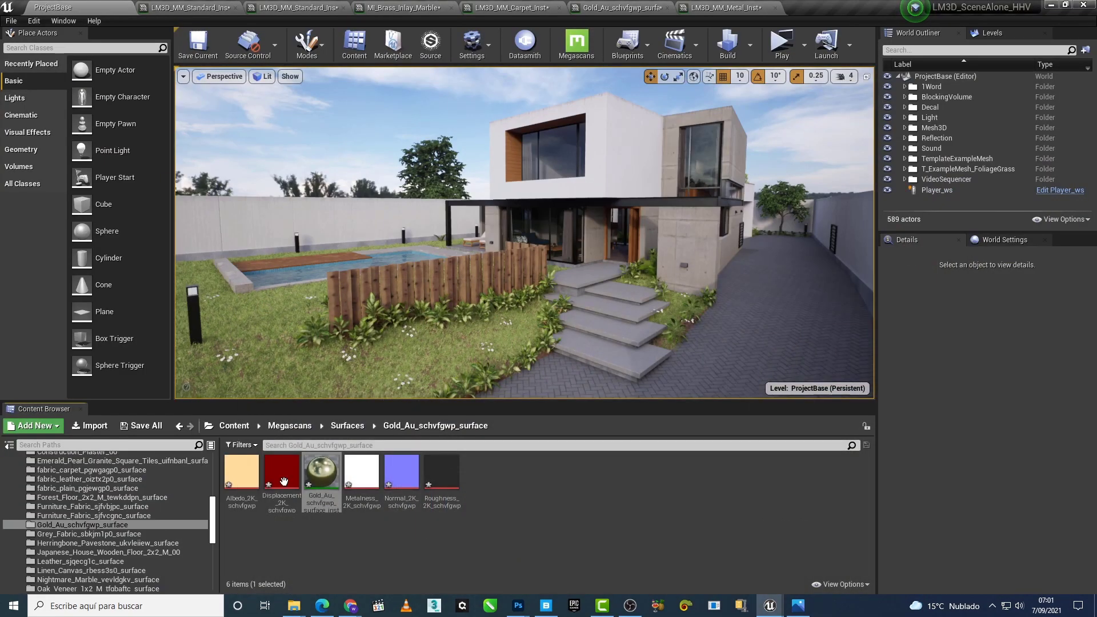
pyautogui.click(590, 7)
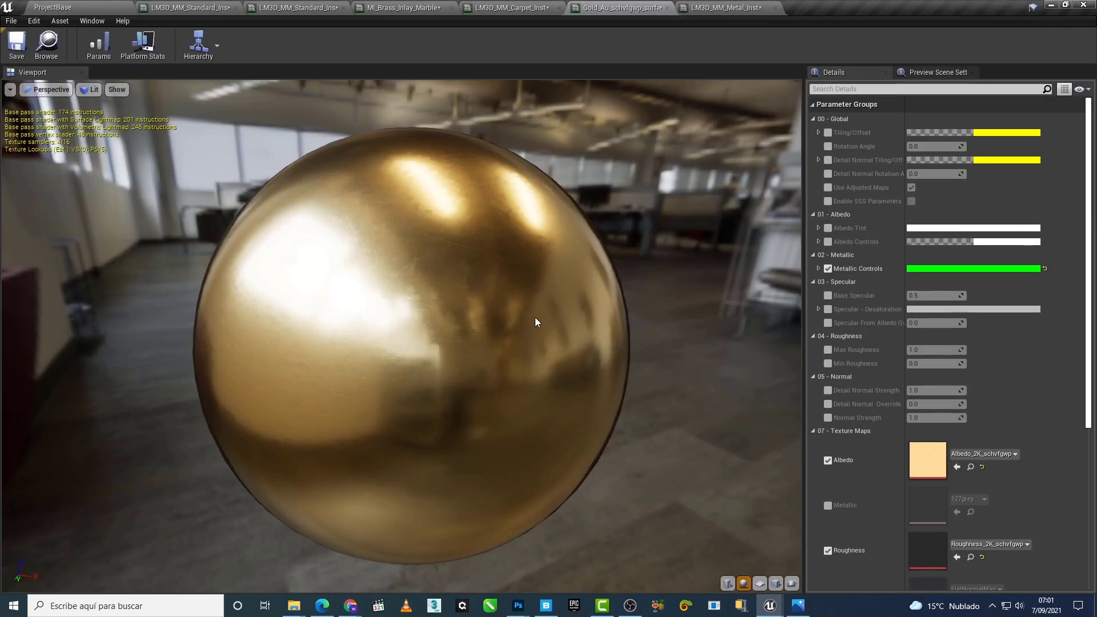
pyautogui.moveTo(535, 317); pyautogui.dragTo(577, 320)
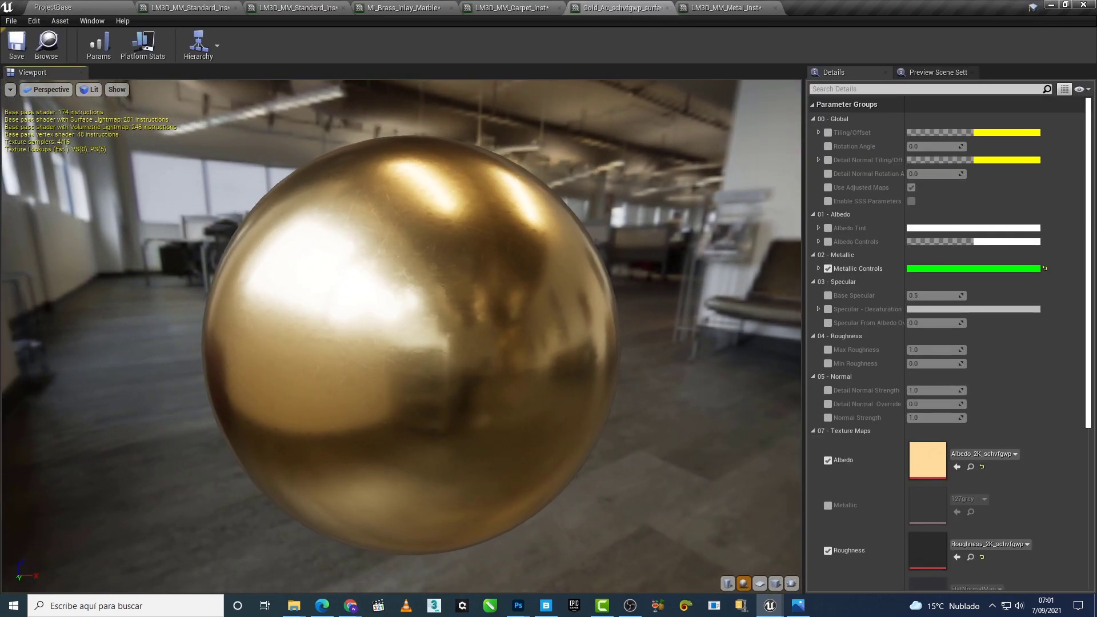
pyautogui.scroll(-2, 859, 314)
pyautogui.scroll(-3, 834, 283)
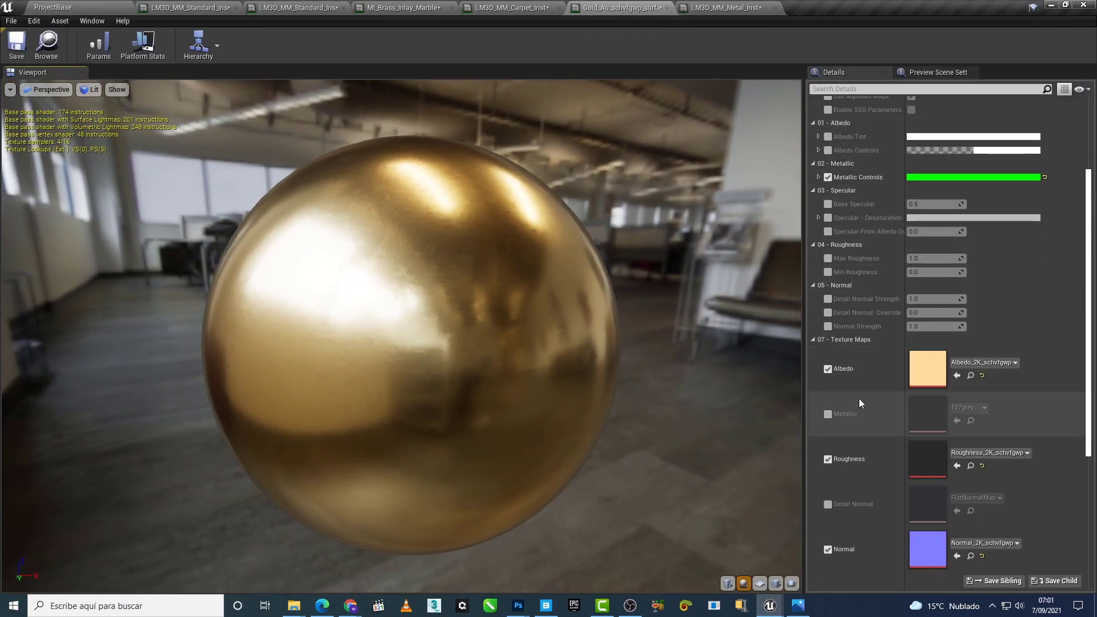
# Step: Inspect the gold's Albedo and Roughness textures, viewing roughness at 100%
pyautogui.doubleClick(917, 375)
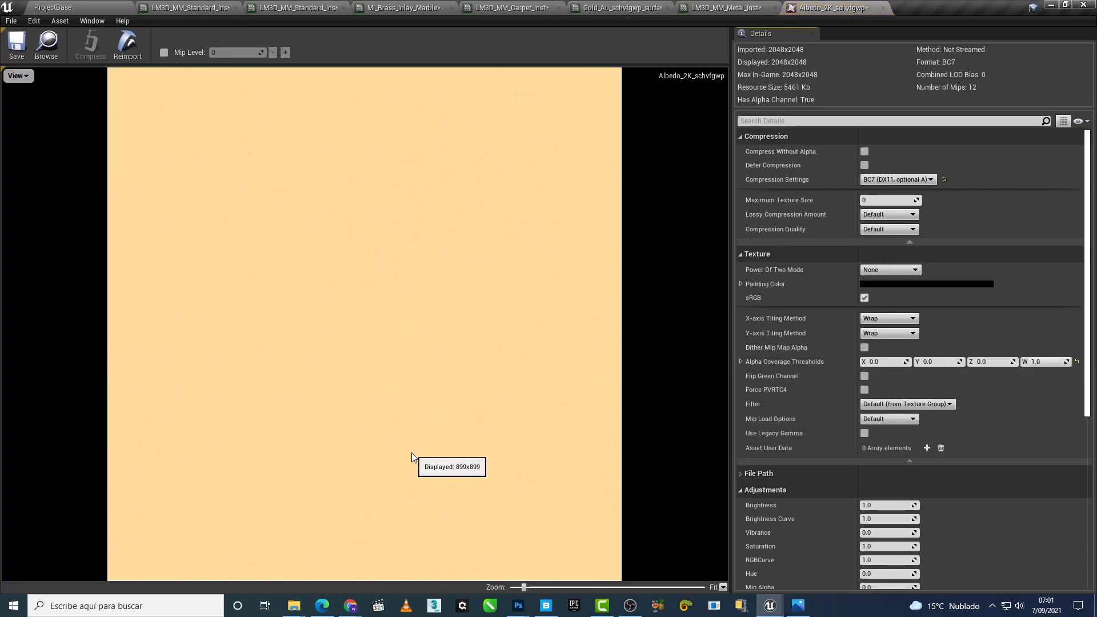
pyautogui.click(600, 7)
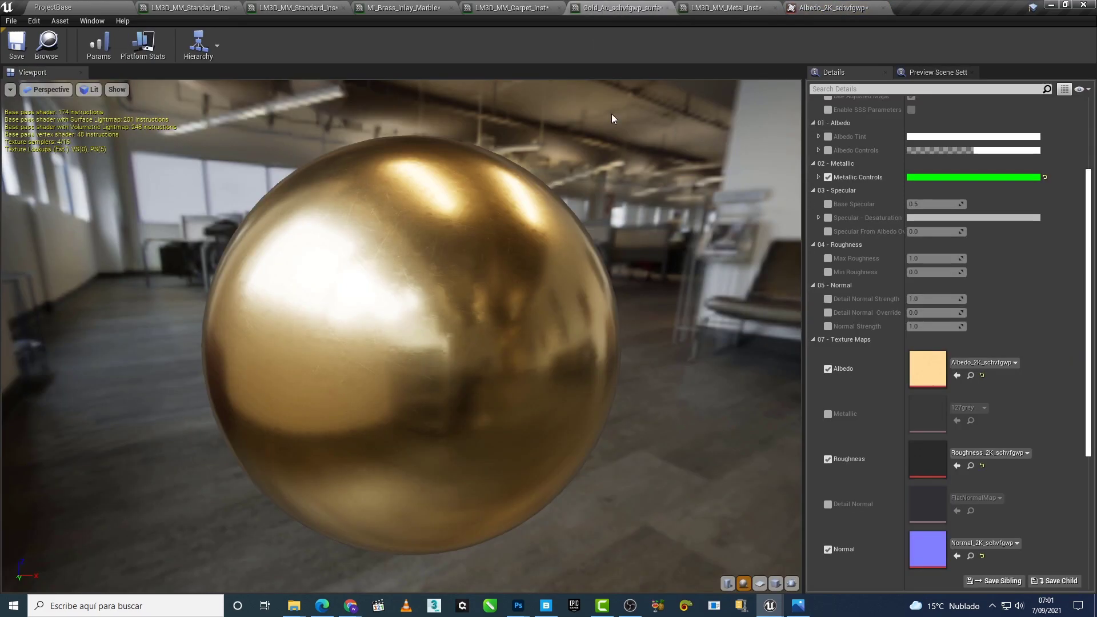
pyautogui.doubleClick(933, 467)
pyautogui.click(737, 534)
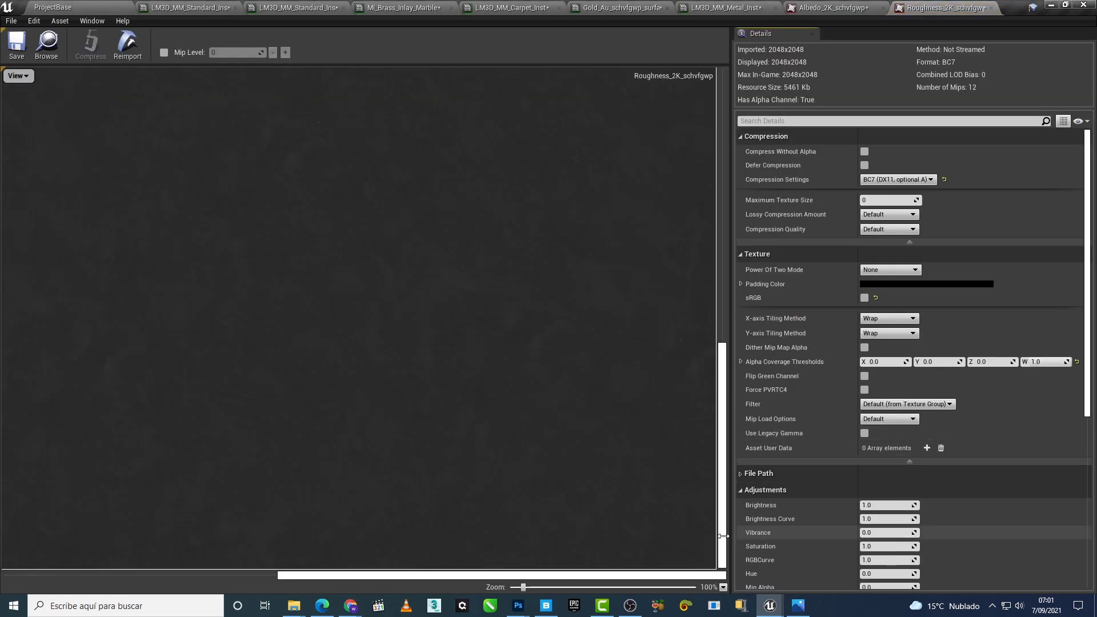
# Step: Inspect the Normal texture, then close the Normal and Roughness texture tabs
pyautogui.click(721, 10)
pyautogui.click(621, 8)
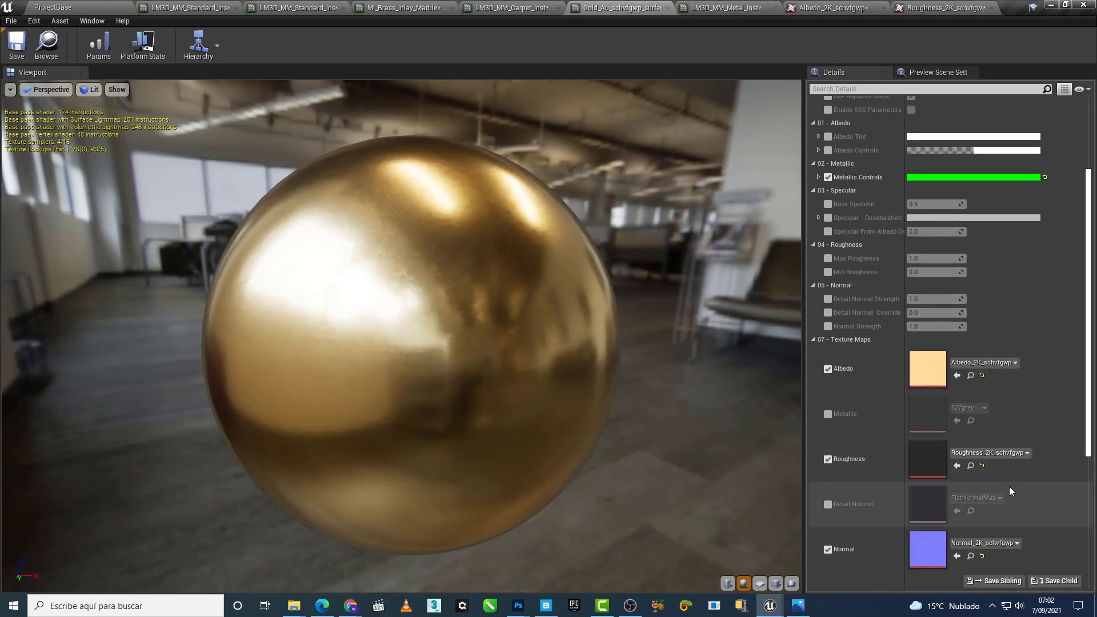
pyautogui.scroll(-1, 915, 542)
pyautogui.doubleClick(927, 535)
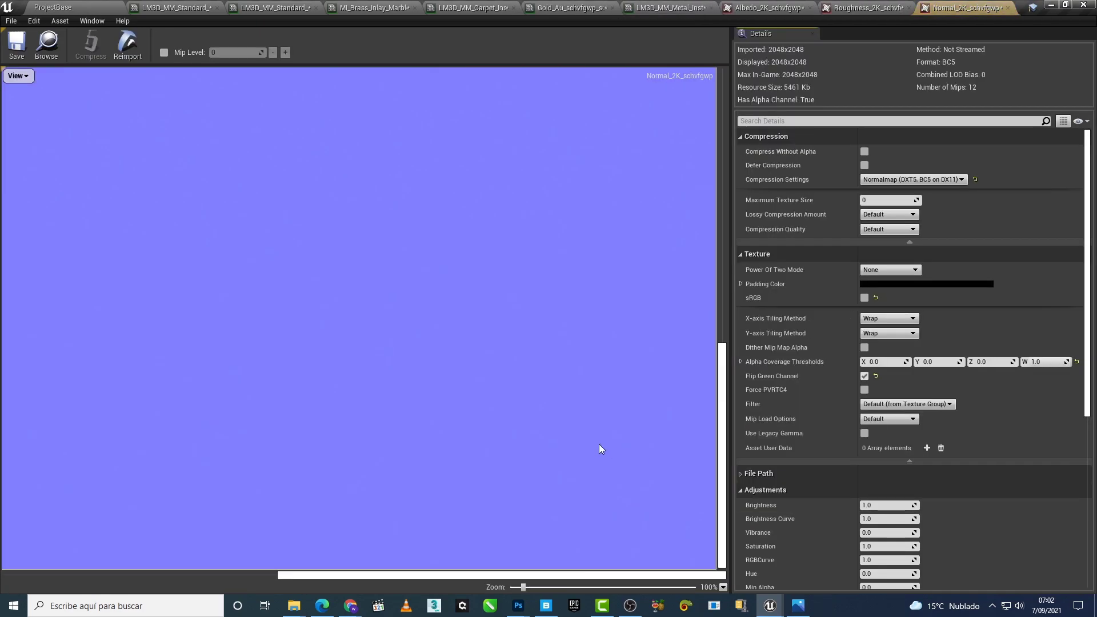
pyautogui.click(1009, 8)
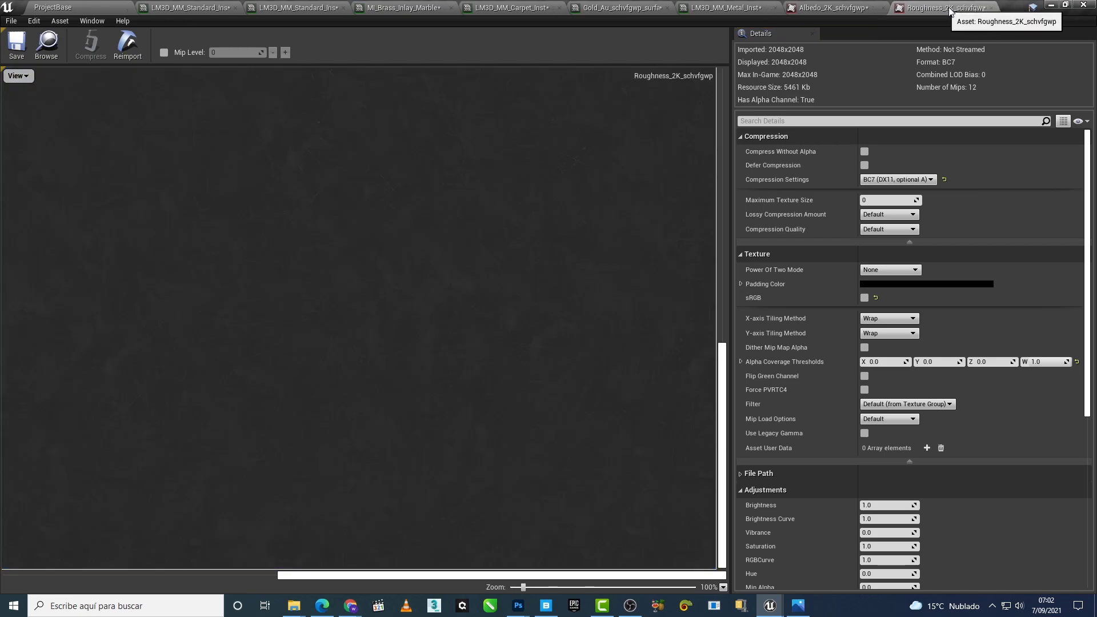
pyautogui.click(992, 8)
# Step: Locate the chrome metal instance's parent LM3D_MM_Metal in the Content Browser
pyautogui.click(747, 7)
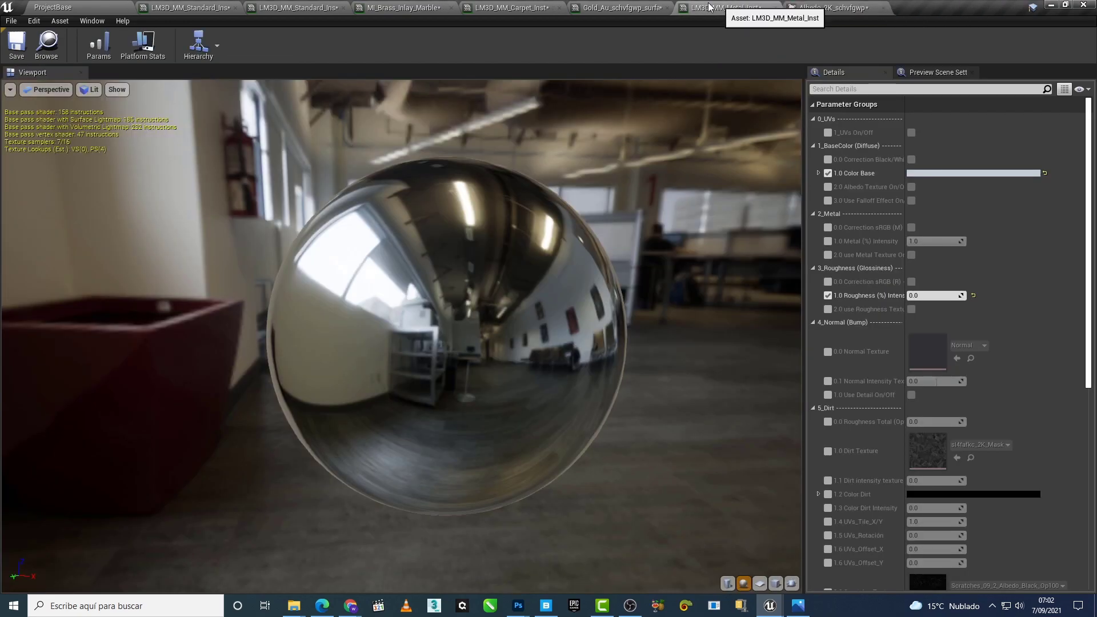
pyautogui.moveTo(489, 354); pyautogui.dragTo(434, 354)
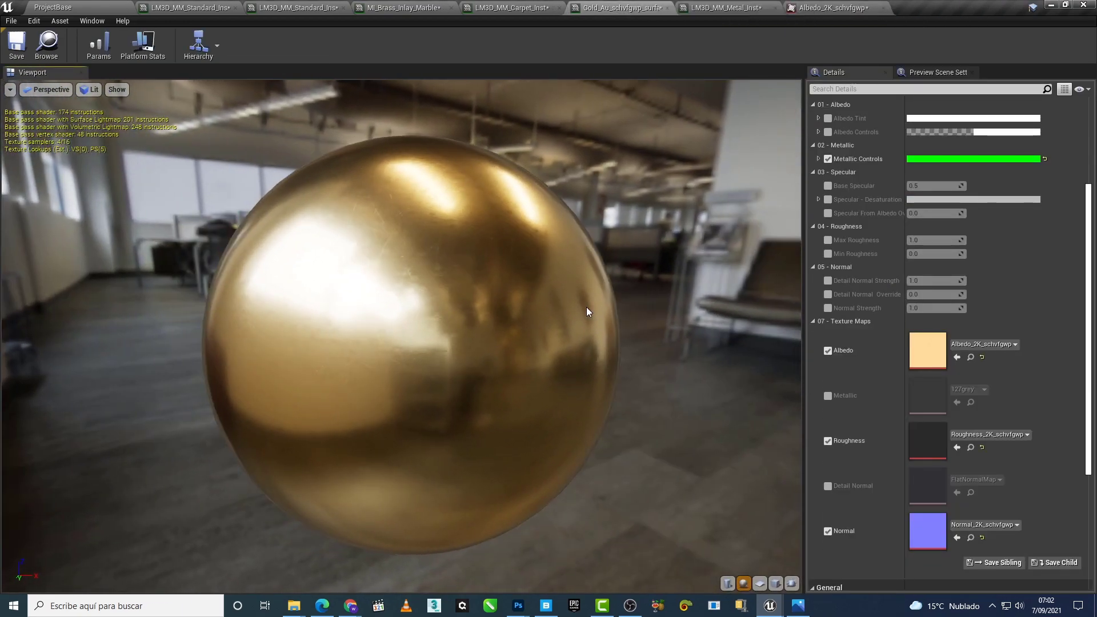
pyautogui.click(731, 7)
pyautogui.scroll(-10, 1088, 557)
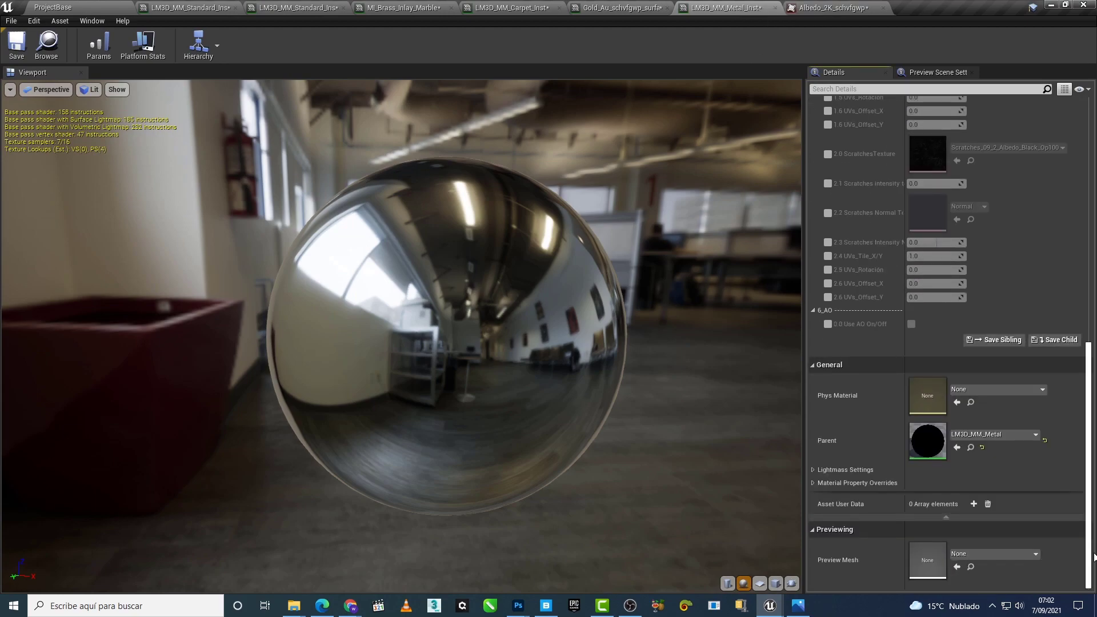
pyautogui.click(970, 447)
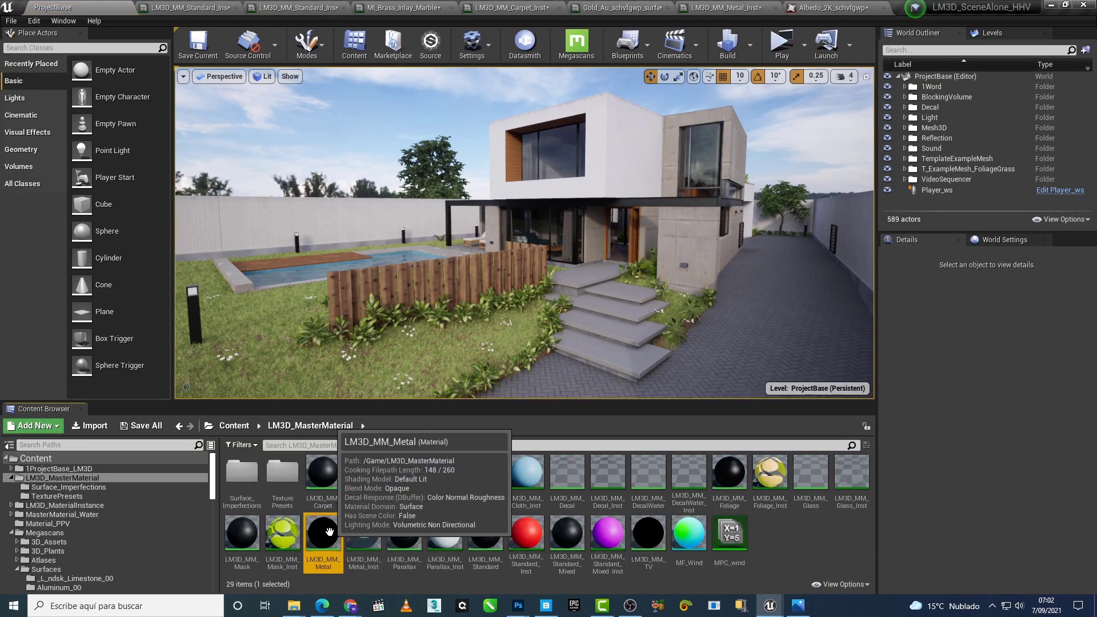
# Step: Float the gold Albedo texture in its own window beside the metal instance
pyautogui.click(704, 6)
pyautogui.moveTo(480, 392); pyautogui.dragTo(502, 394)
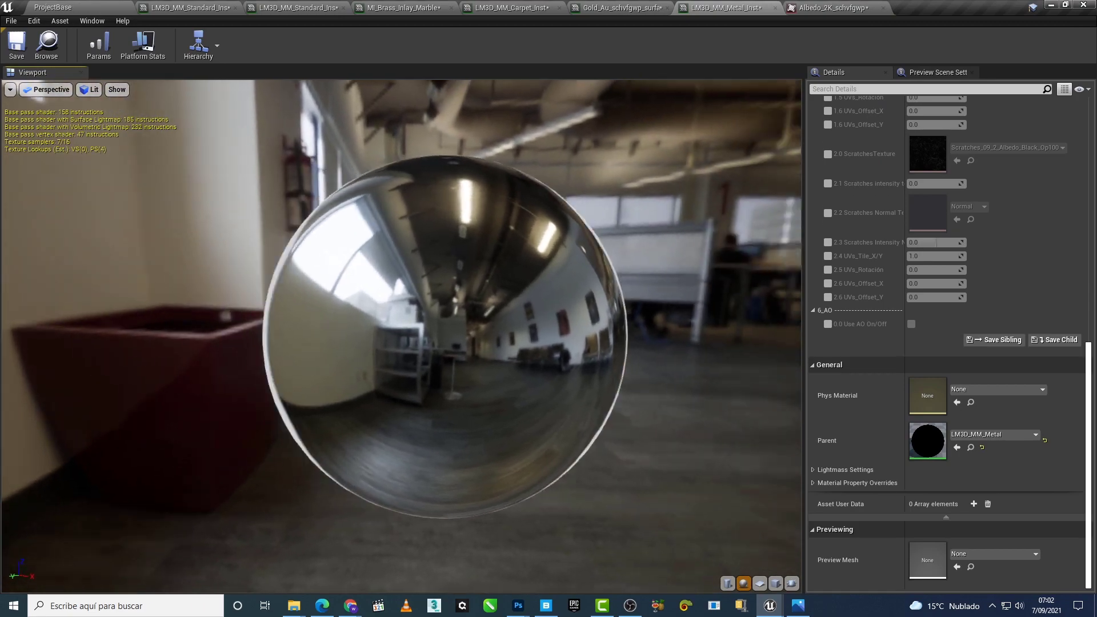
pyautogui.moveTo(1089, 380); pyautogui.dragTo(1091, 140)
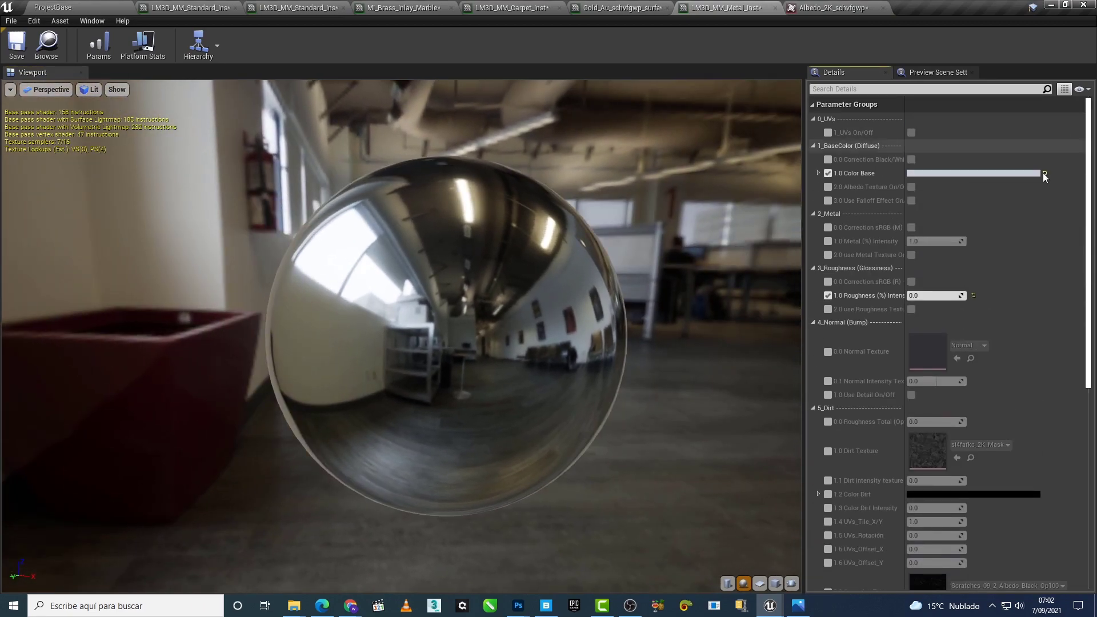
pyautogui.moveTo(831, 12); pyautogui.dragTo(220, 139)
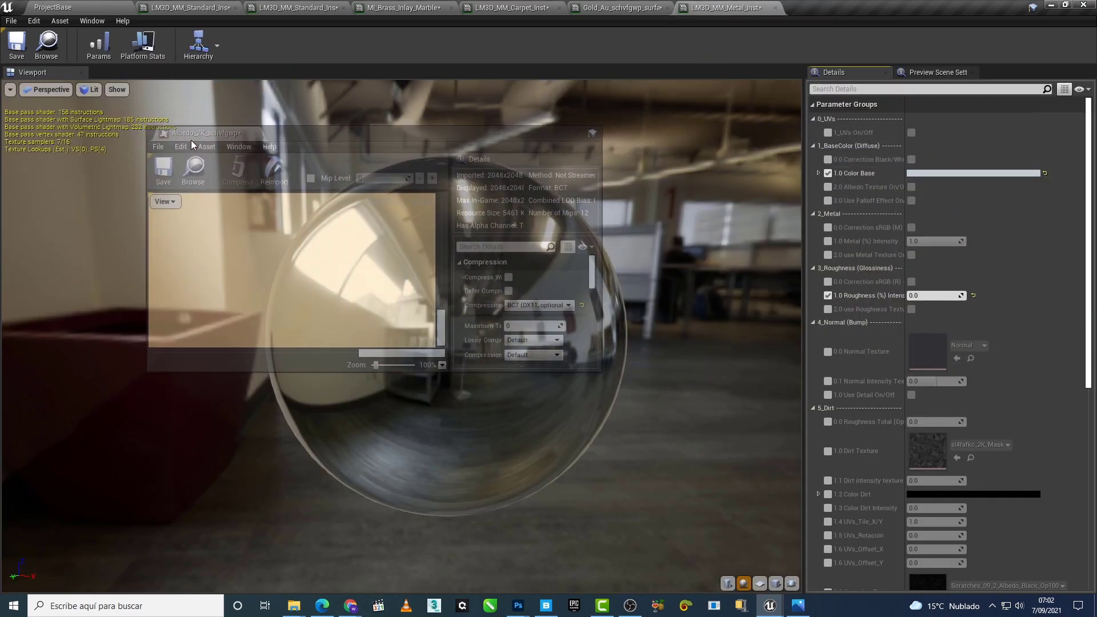
# Step: Eyedrop the albedo's pale orange into 1.0 Color Base (sRGB FDDB9BFF), turning the sphere gold
pyautogui.click(942, 174)
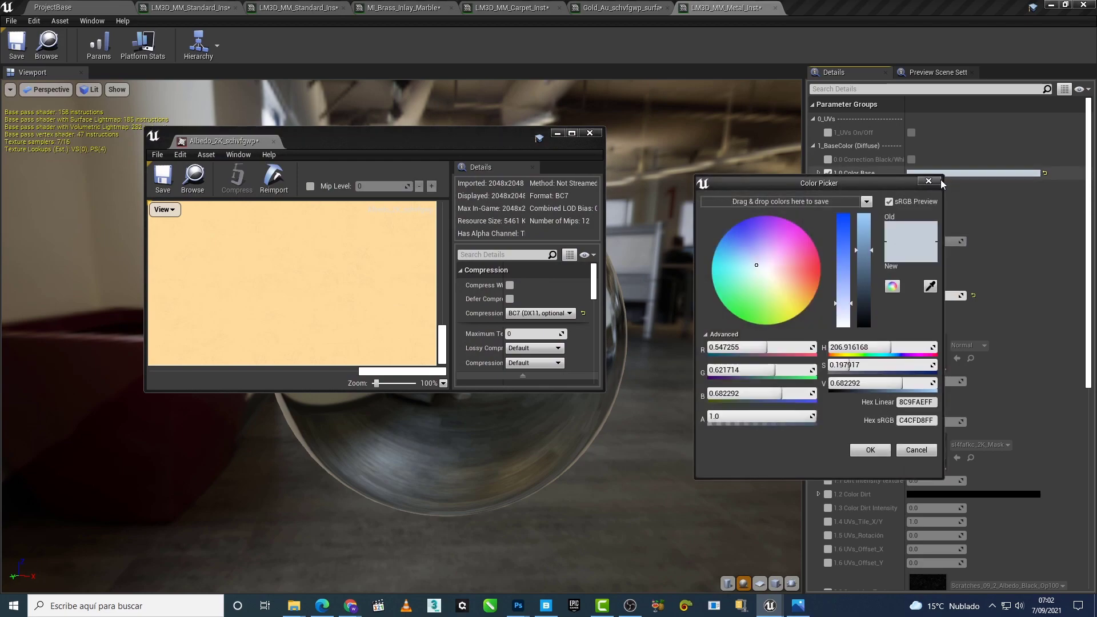
pyautogui.click(929, 285)
pyautogui.click(295, 294)
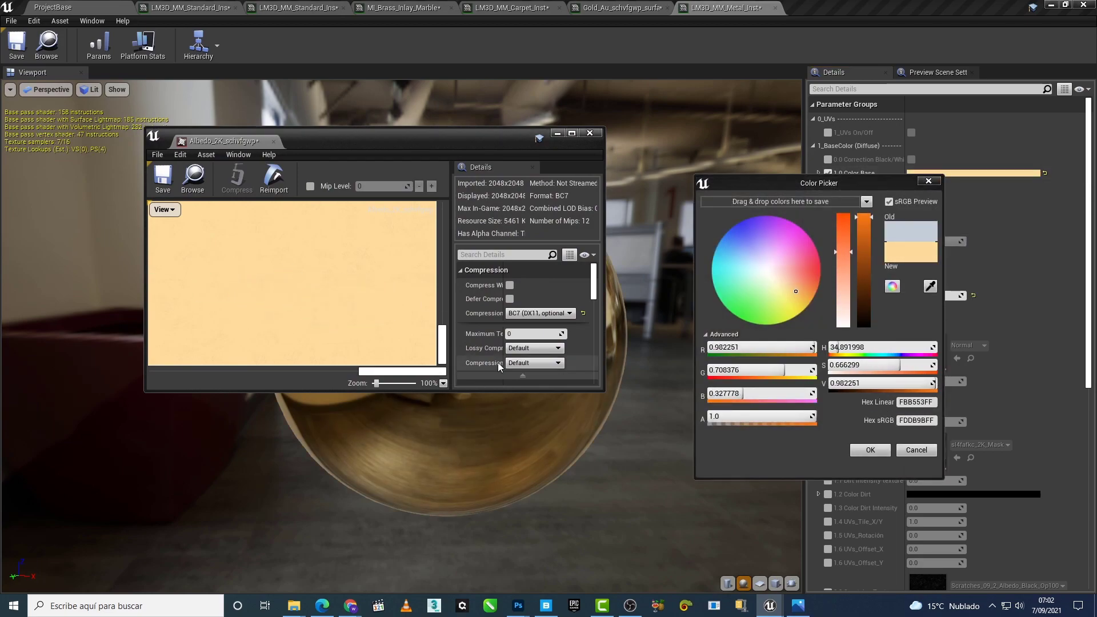
pyautogui.click(888, 453)
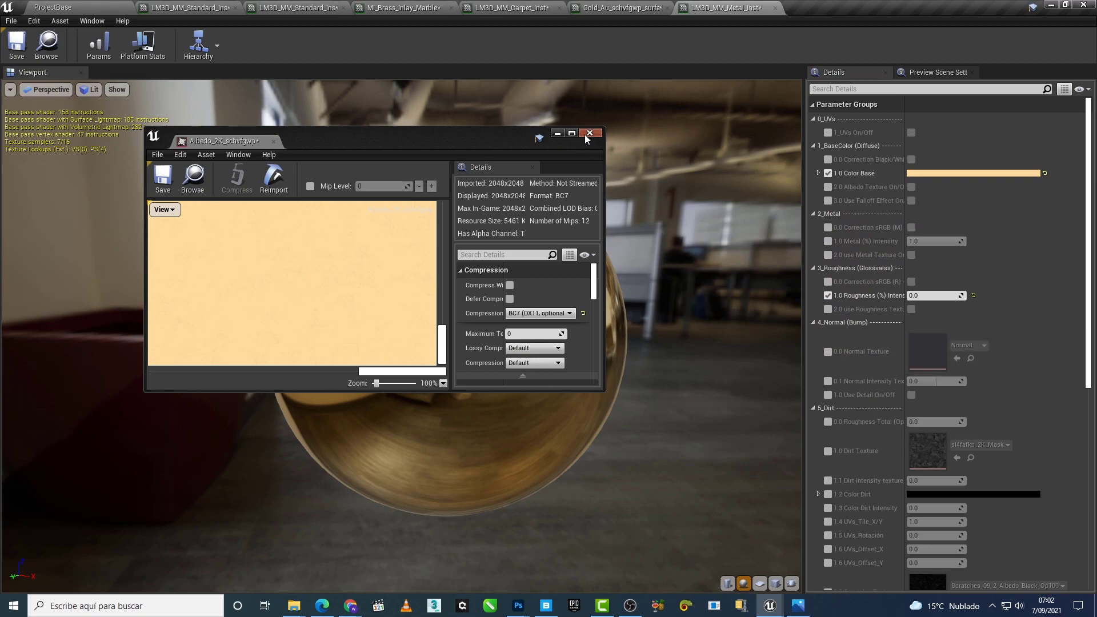
pyautogui.click(635, 7)
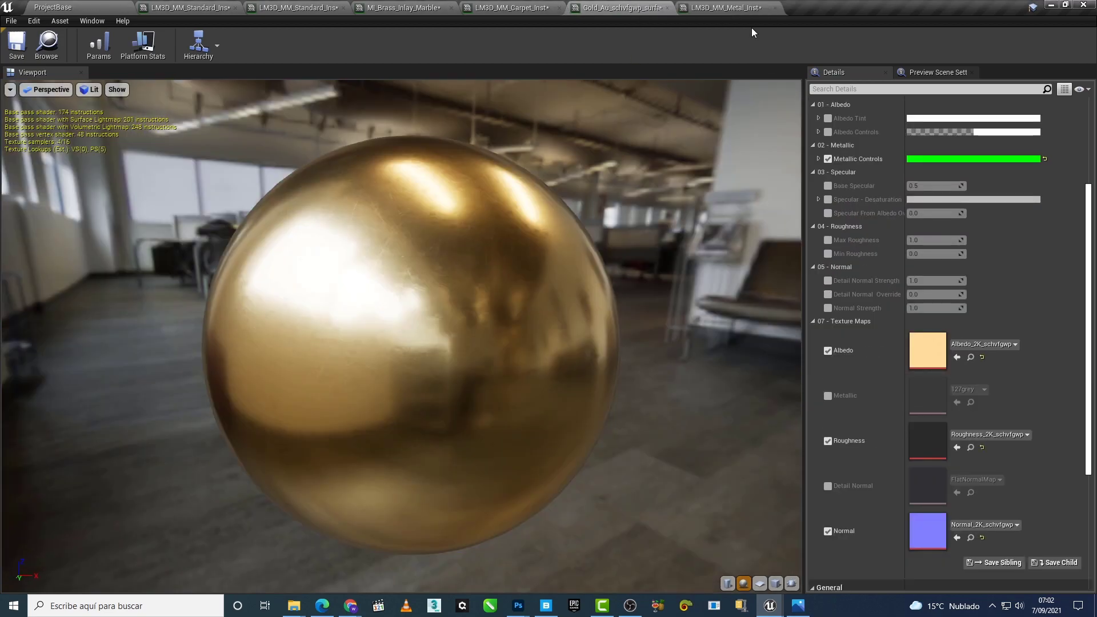
pyautogui.click(742, 7)
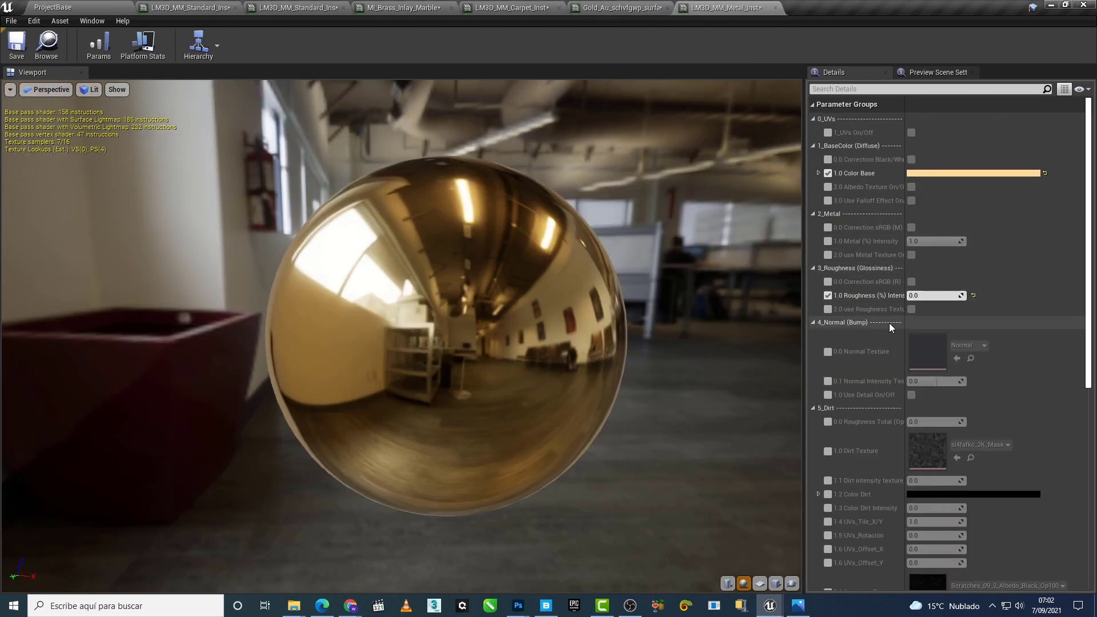
# Step: Enable the Dirt Texture and Dirt intensity overrides, trying intensity around 0.44
pyautogui.scroll(-5, 889, 323)
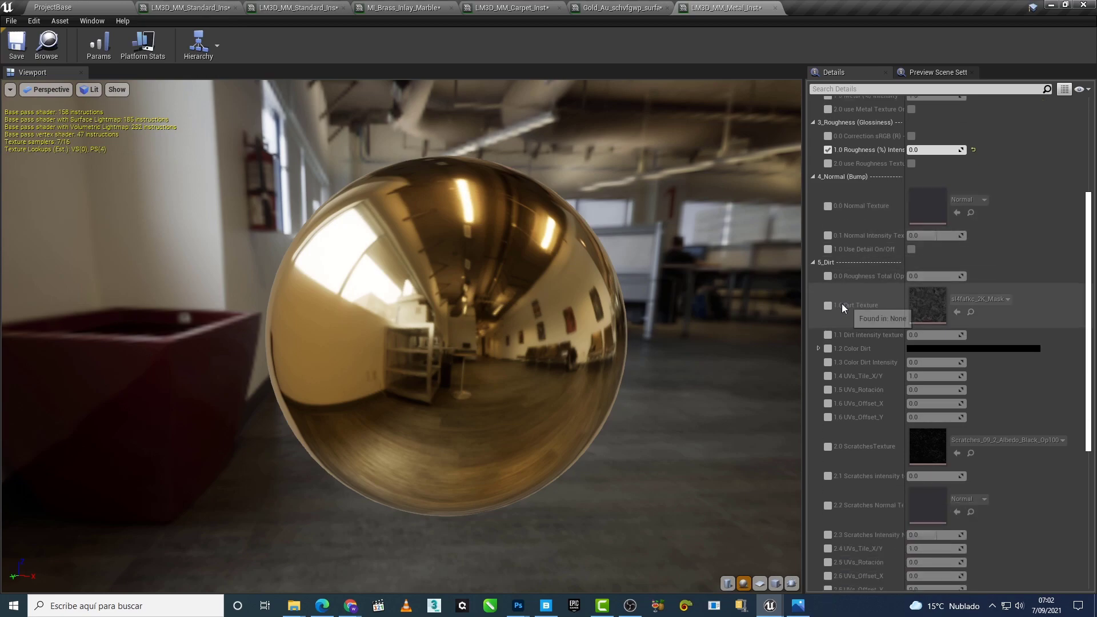
pyautogui.click(827, 305)
pyautogui.click(827, 335)
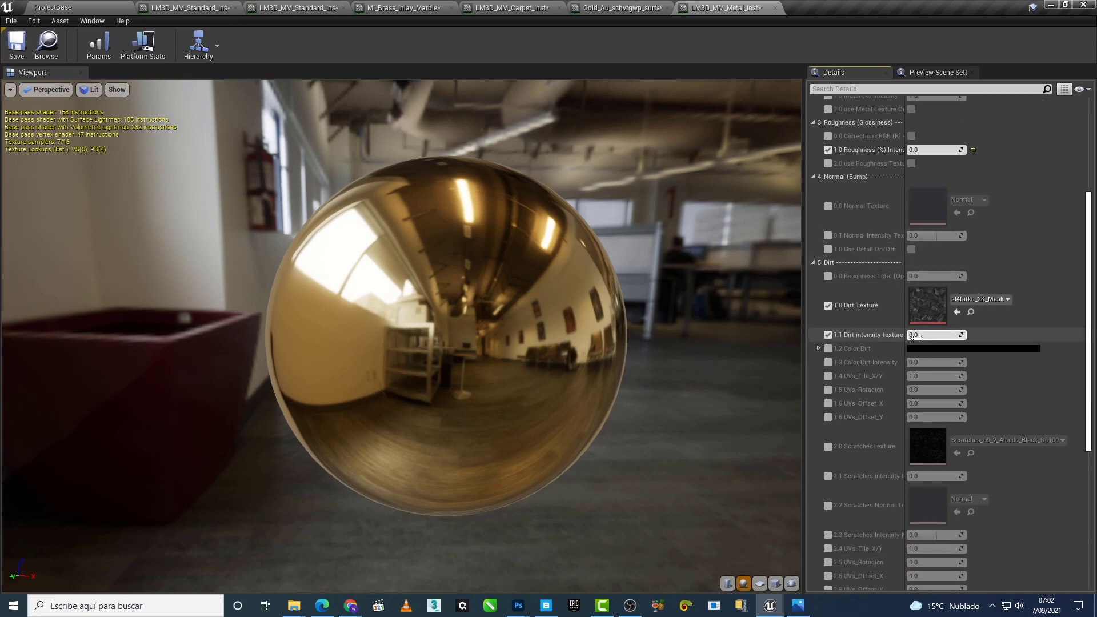
pyautogui.moveTo(916, 337); pyautogui.dragTo(932, 335)
pyautogui.moveTo(512, 368); pyautogui.dragTo(434, 366)
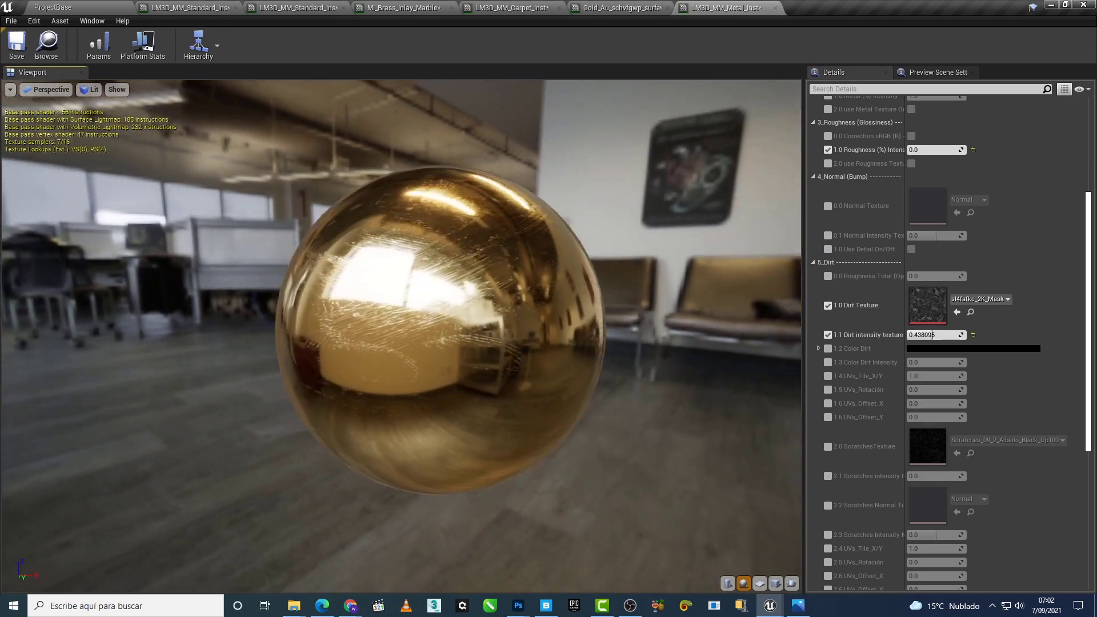
pyautogui.click(620, 7)
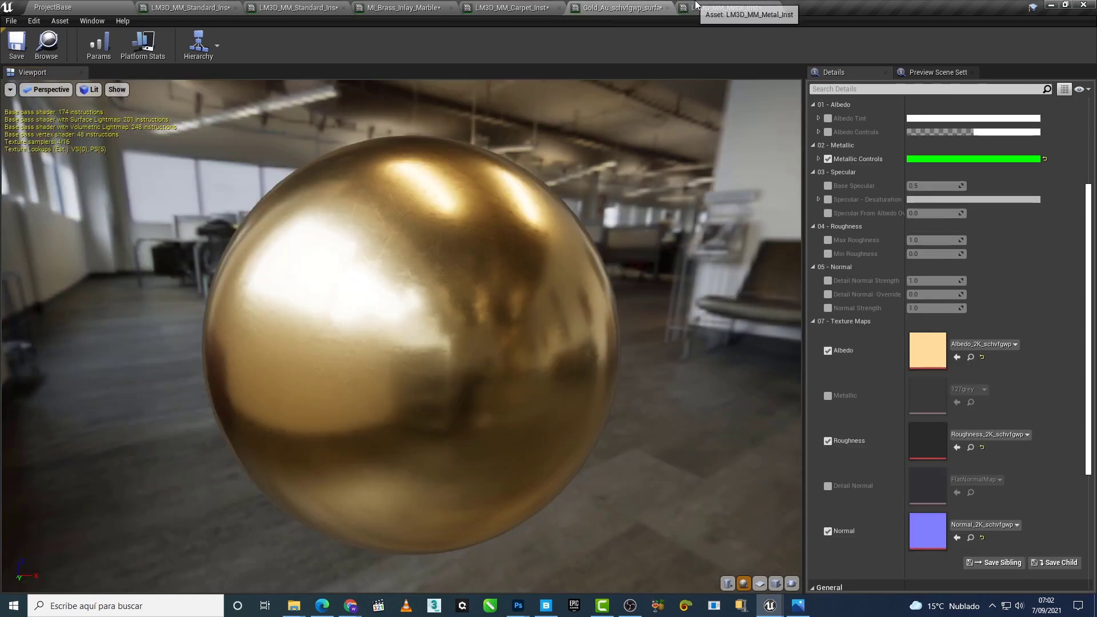
pyautogui.click(696, 6)
# Step: Preview the material on a cube and settle dirt intensity at about 0.41
pyautogui.moveTo(931, 336); pyautogui.dragTo(921, 334)
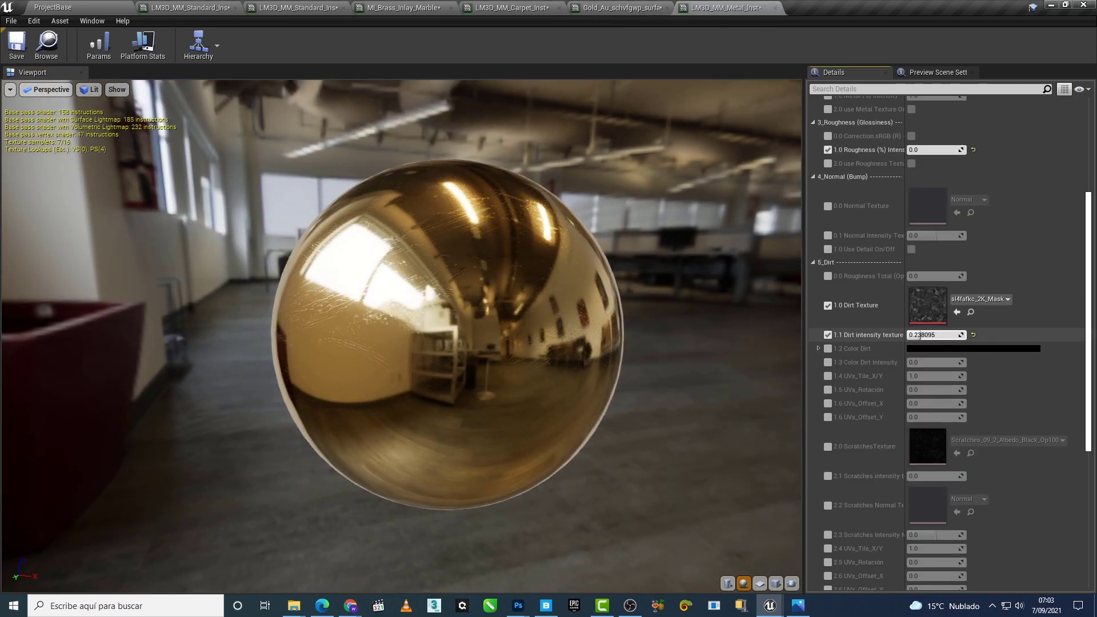
pyautogui.click(776, 583)
pyautogui.moveTo(604, 409)
pyautogui.mouseDown()
pyautogui.moveTo(565, 400)
pyautogui.moveTo(471, 296)
pyautogui.mouseUp()
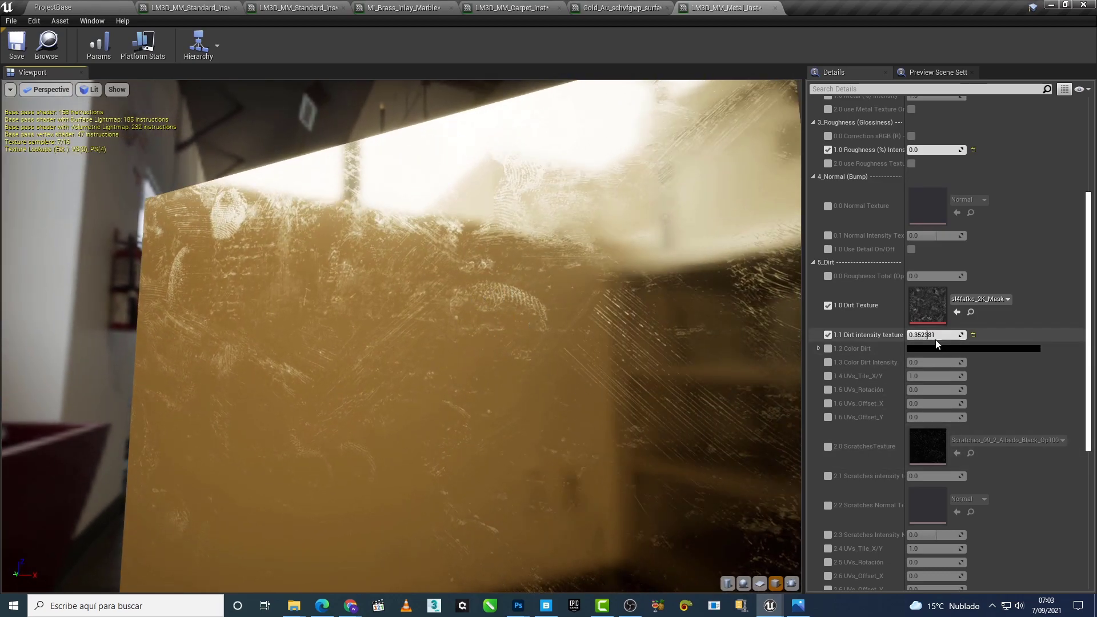
pyautogui.moveTo(925, 335); pyautogui.dragTo(937, 335)
pyautogui.scroll(-3, 693, 457)
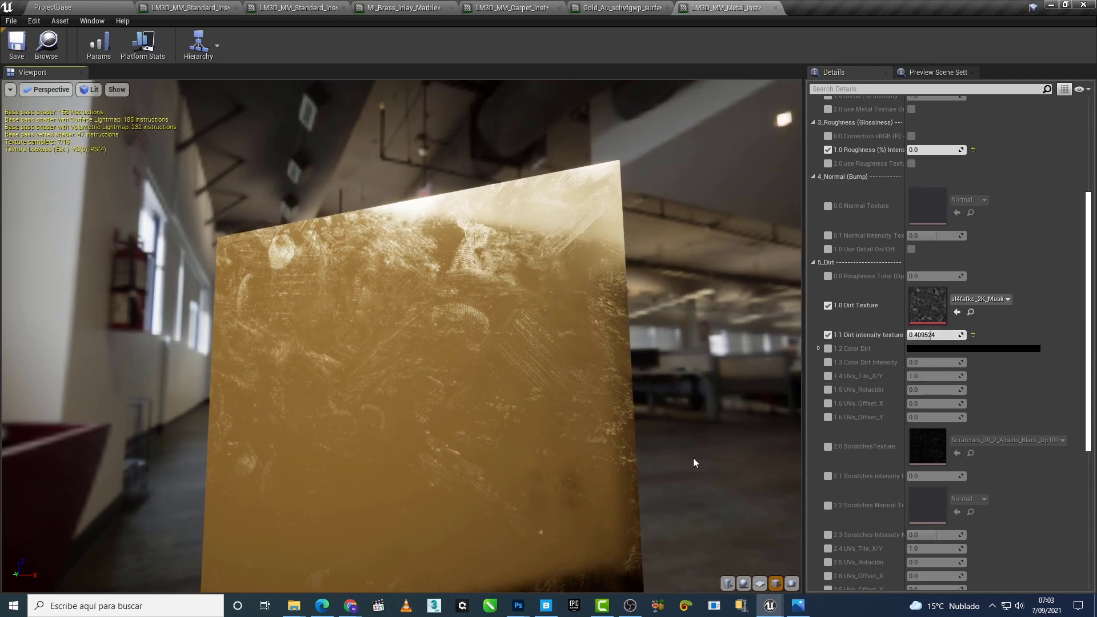
pyautogui.moveTo(693, 457)
pyautogui.mouseDown()
pyautogui.moveTo(629, 400)
pyautogui.moveTo(594, 394)
pyautogui.mouseUp()
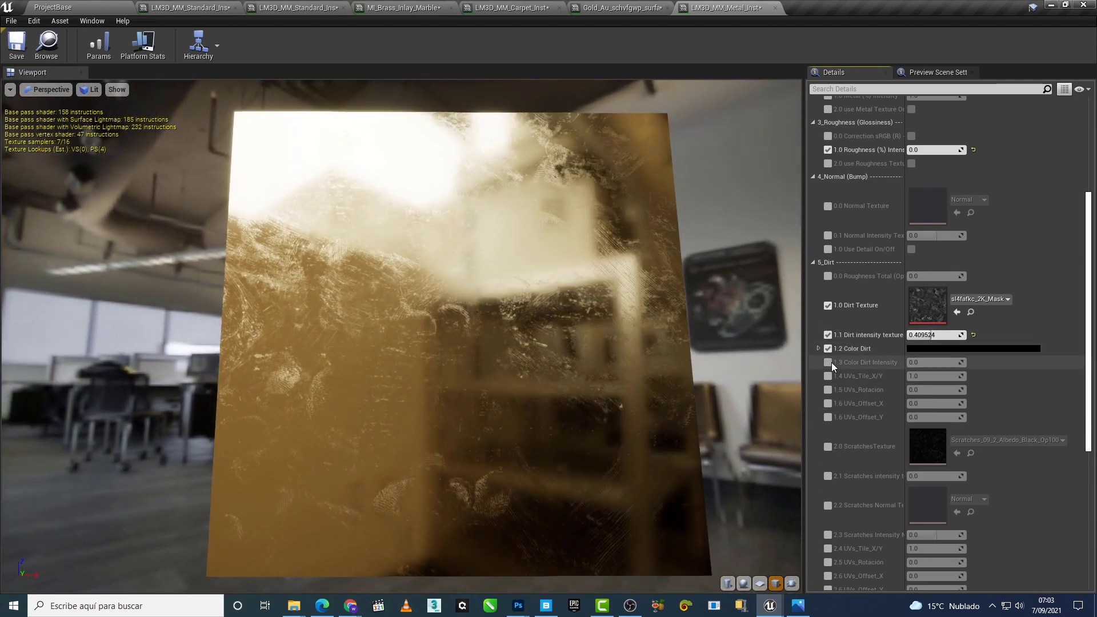
# Step: Sample a brown from the cube as Color Dirt, at about 0.41 intensity
pyautogui.click(942, 348)
pyautogui.click(864, 399)
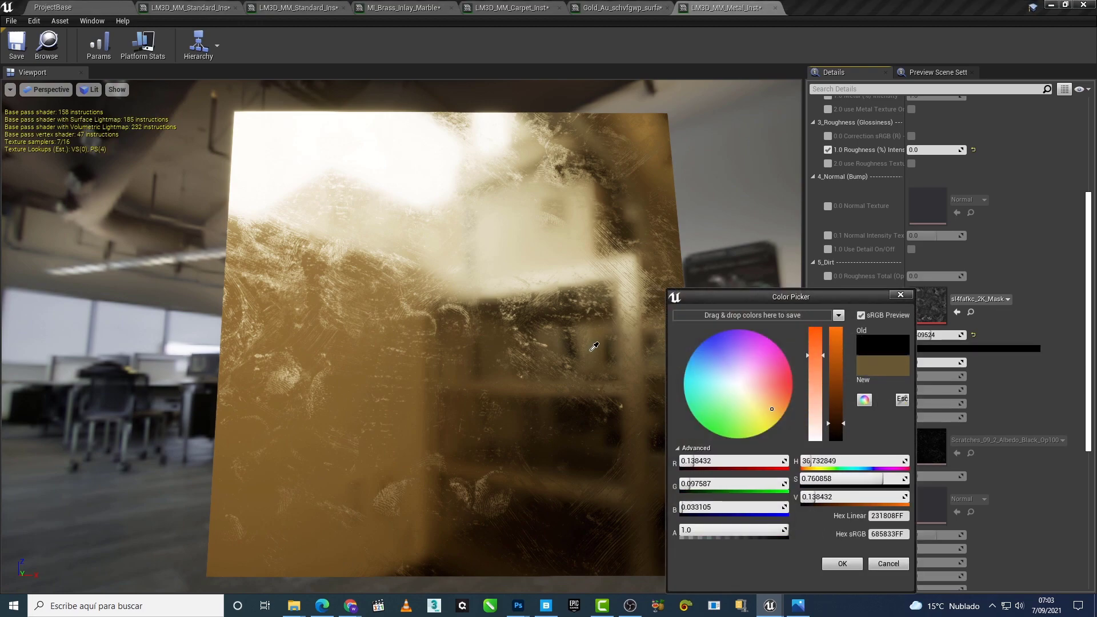
pyautogui.click(591, 353)
pyautogui.click(842, 563)
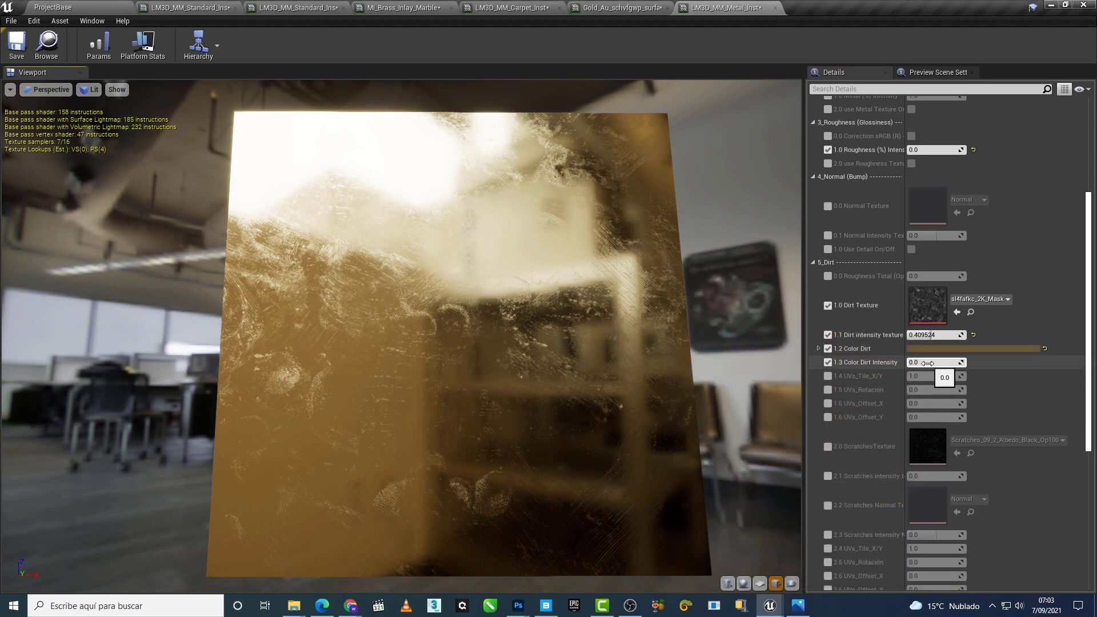
pyautogui.moveTo(924, 362); pyautogui.dragTo(931, 363)
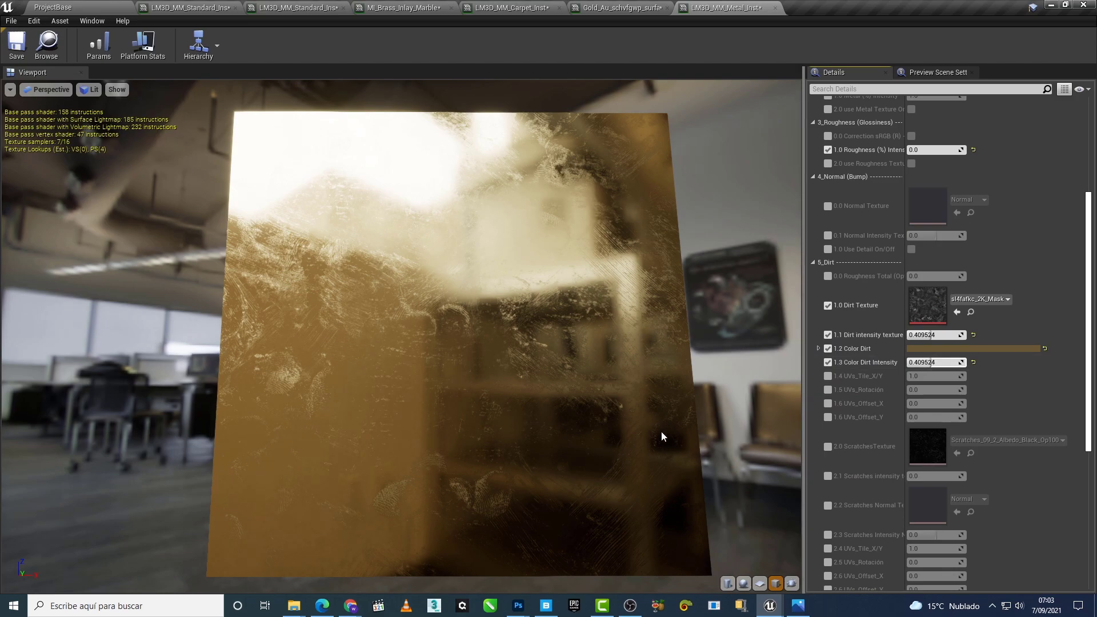
pyautogui.moveTo(660, 431); pyautogui.dragTo(571, 400)
# Step: Toggle Color Dirt, its intensity and the Dirt intensity texture off to compare, re-enabling the texture
pyautogui.moveTo(661, 430); pyautogui.dragTo(629, 423)
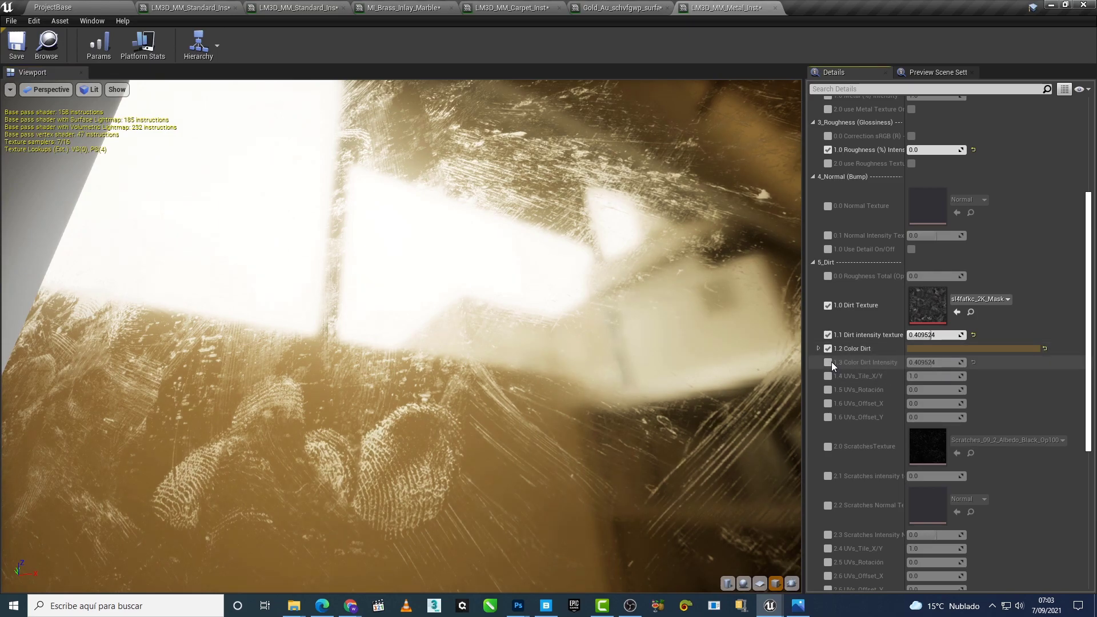
pyautogui.moveTo(743, 371); pyautogui.dragTo(657, 366)
pyautogui.moveTo(718, 407)
pyautogui.mouseDown()
pyautogui.moveTo(716, 384)
pyautogui.moveTo(696, 404)
pyautogui.mouseUp()
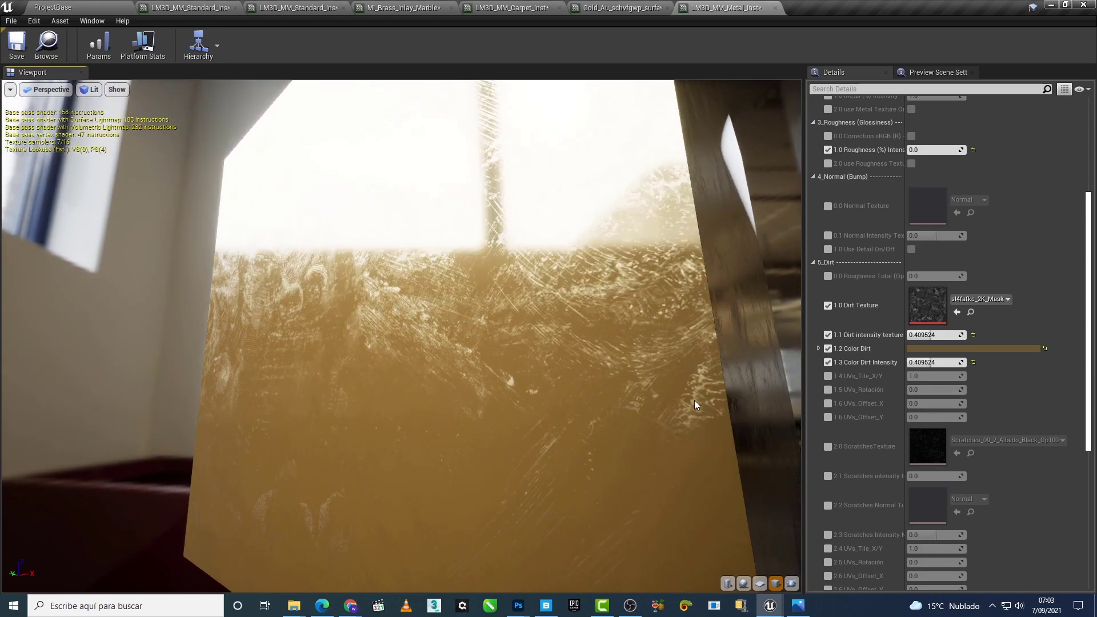
pyautogui.click(827, 362)
pyautogui.click(828, 349)
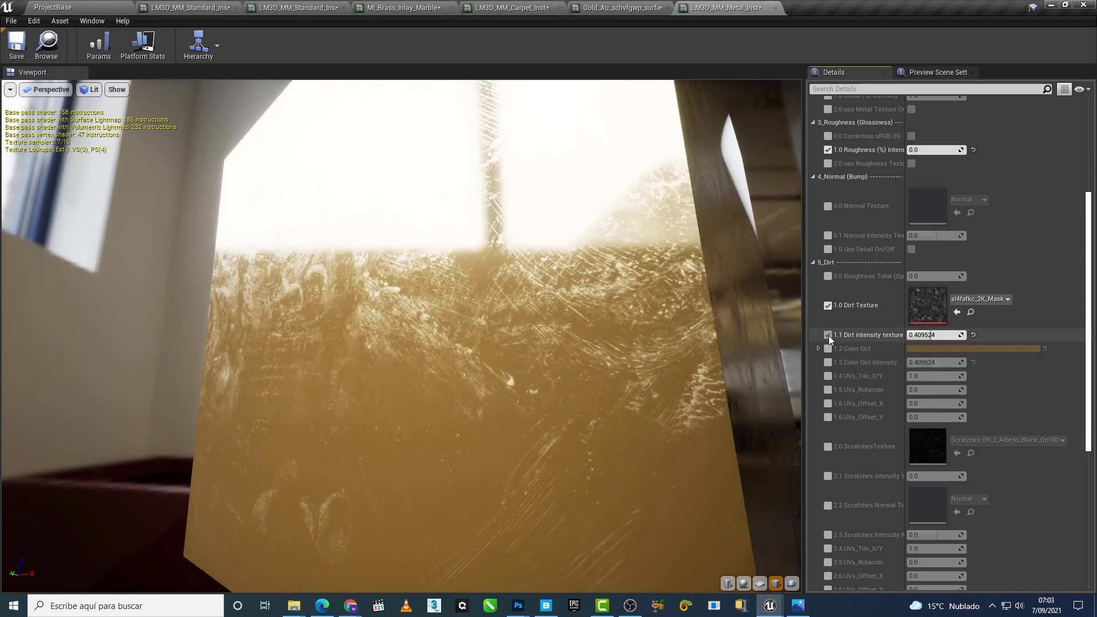
pyautogui.click(828, 335)
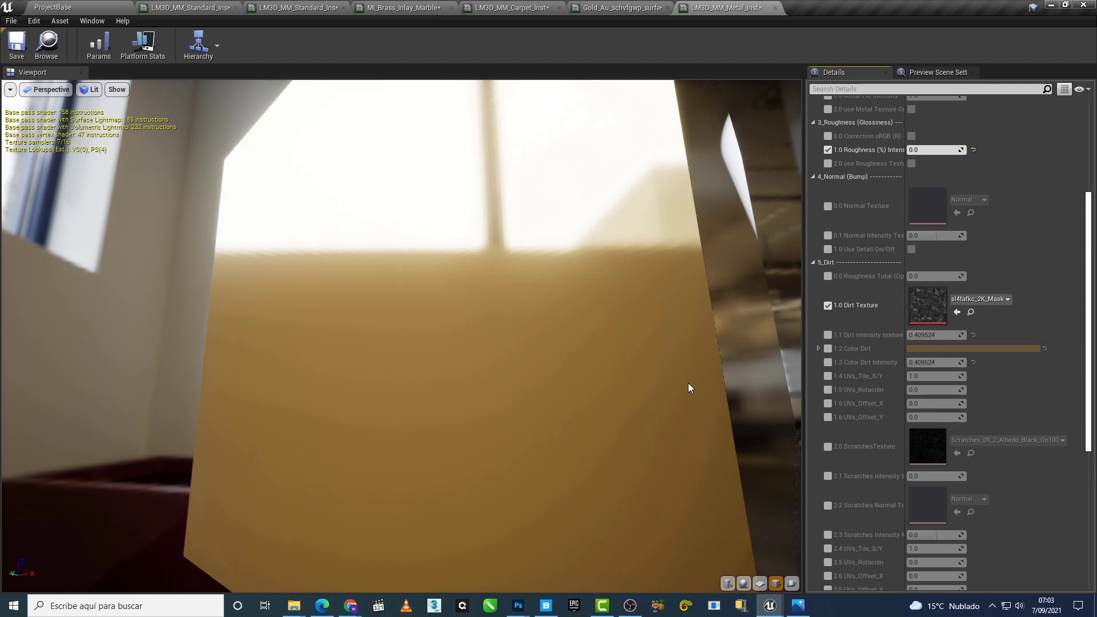
pyautogui.click(828, 337)
# Step: Set Color Dirt to pure black with Color Dirt Intensity about 0.93
pyautogui.click(969, 349)
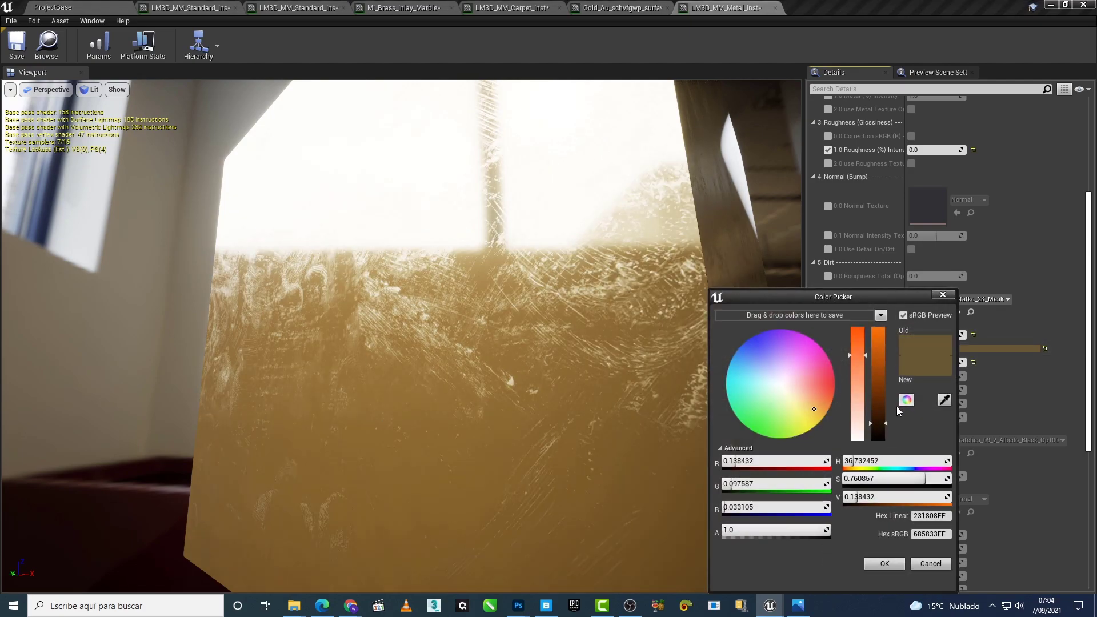
pyautogui.moveTo(883, 427); pyautogui.dragTo(883, 455)
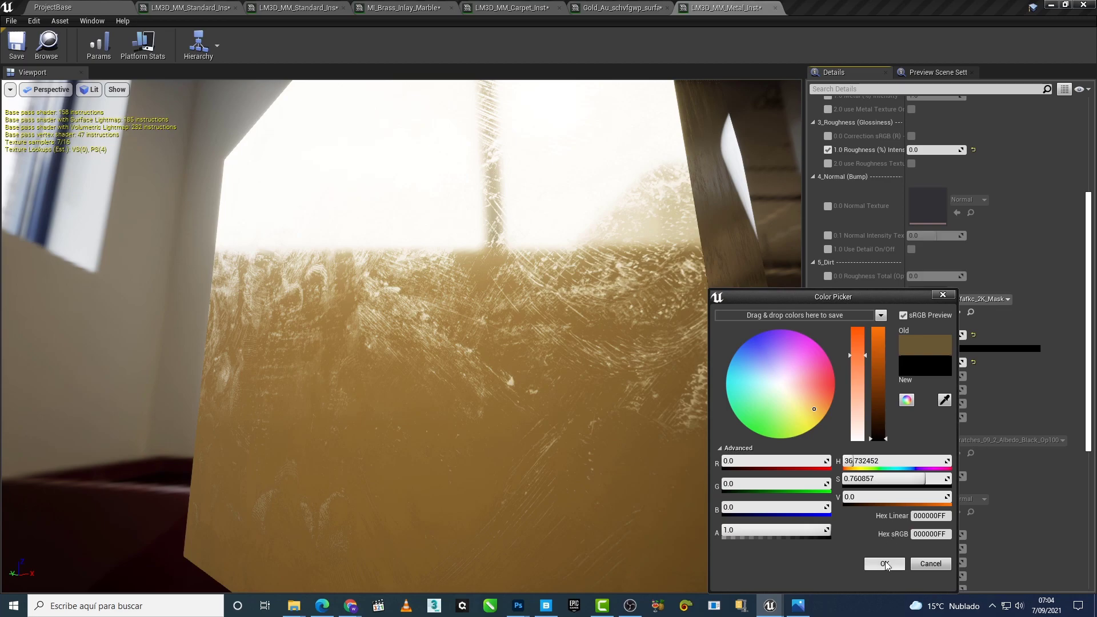
pyautogui.click(884, 564)
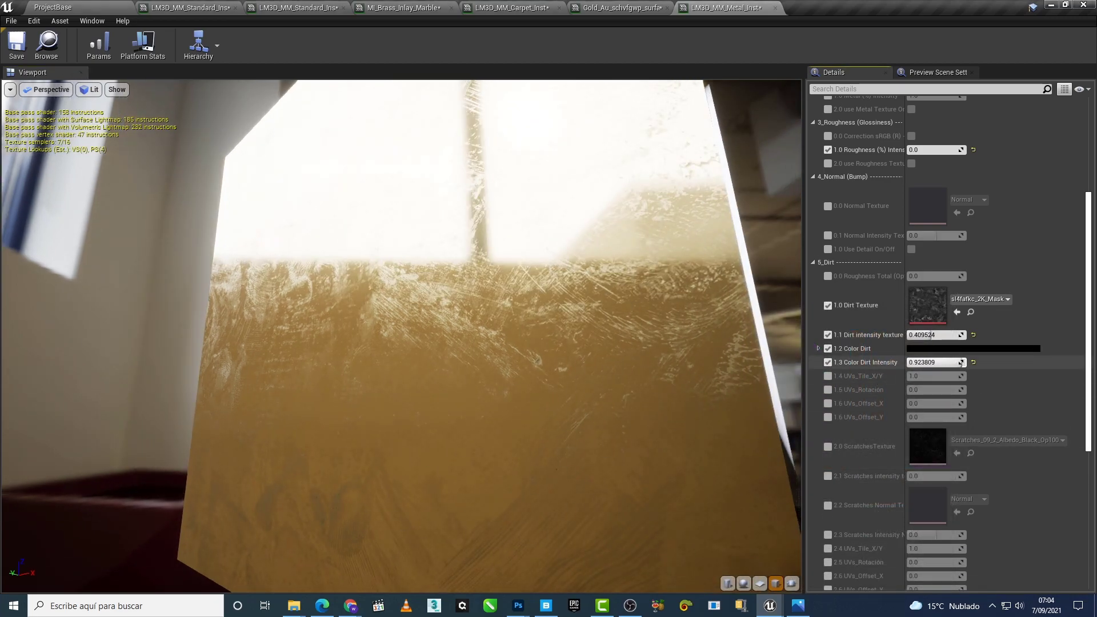
pyautogui.moveTo(961, 362); pyautogui.dragTo(964, 362)
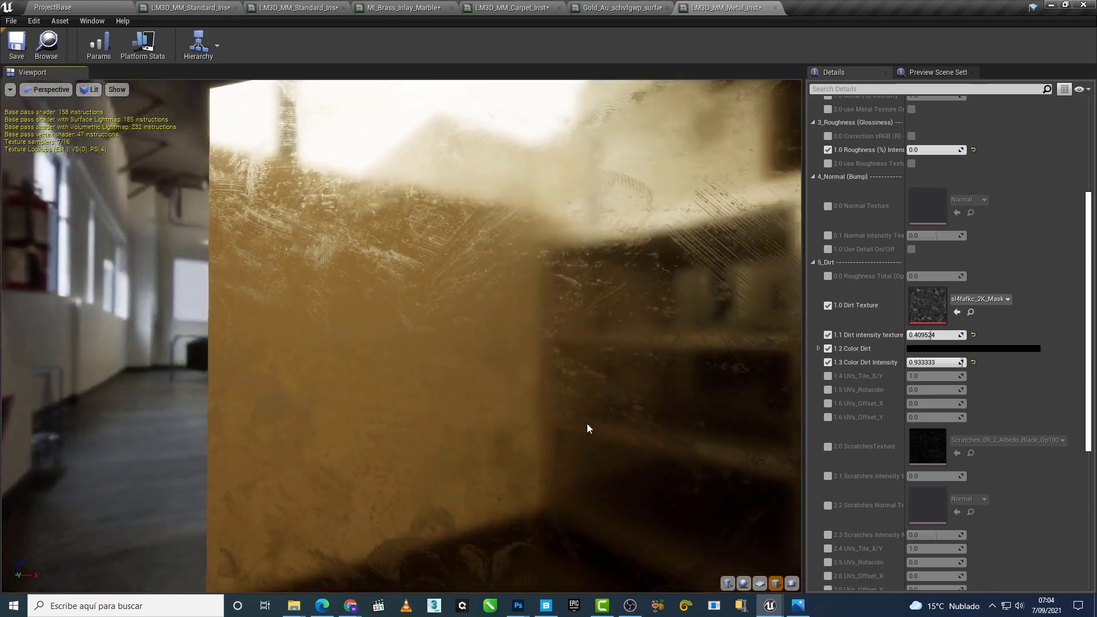
pyautogui.moveTo(588, 424); pyautogui.dragTo(356, 447)
# Step: Try light blue, green and then yellow dirt colours in the Color Dirt picker
pyautogui.click(995, 347)
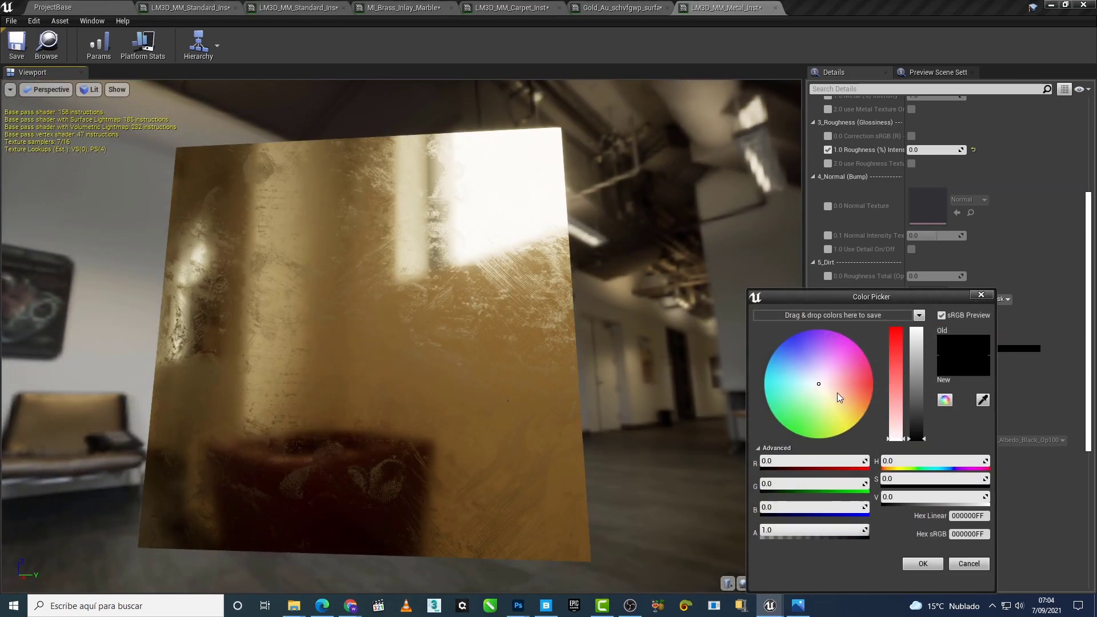
pyautogui.click(838, 393)
pyautogui.click(916, 358)
pyautogui.moveTo(855, 392); pyautogui.dragTo(789, 355)
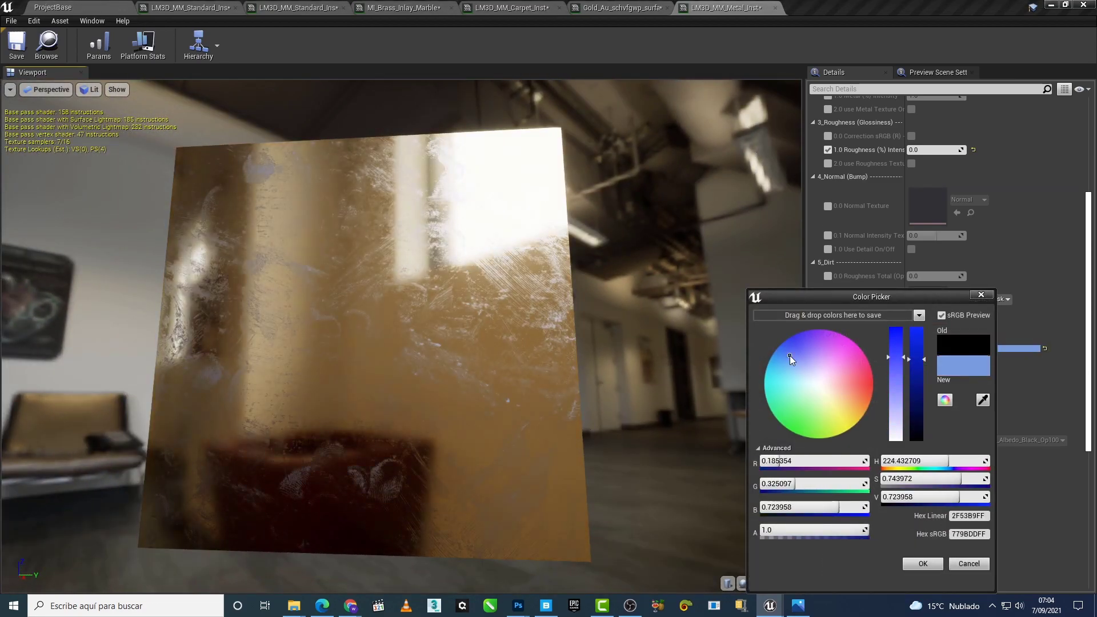
pyautogui.moveTo(822, 402); pyautogui.dragTo(782, 425)
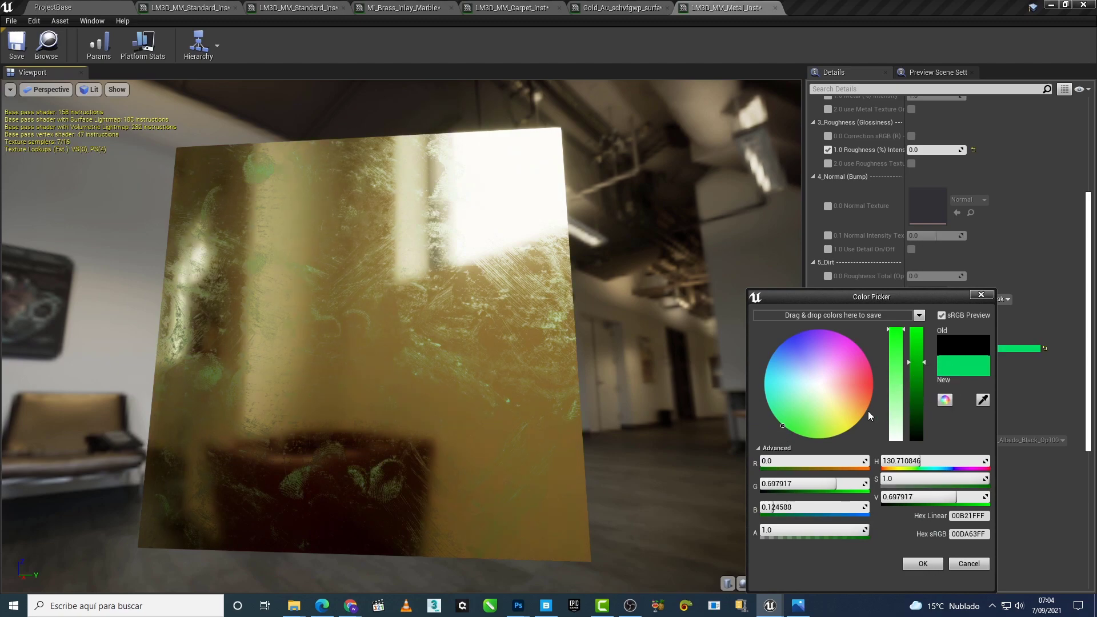
pyautogui.moveTo(868, 412)
pyautogui.mouseDown()
pyautogui.moveTo(835, 430)
pyautogui.moveTo(855, 411)
pyautogui.mouseUp()
pyautogui.click(917, 341)
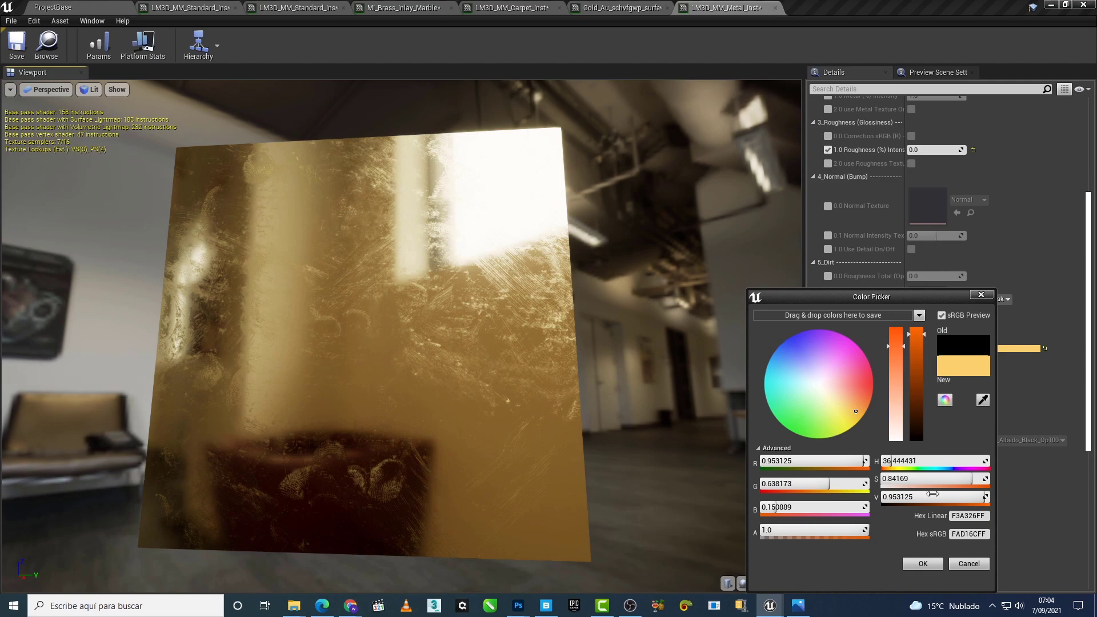
pyautogui.click(922, 563)
pyautogui.moveTo(420, 455); pyautogui.dragTo(514, 434)
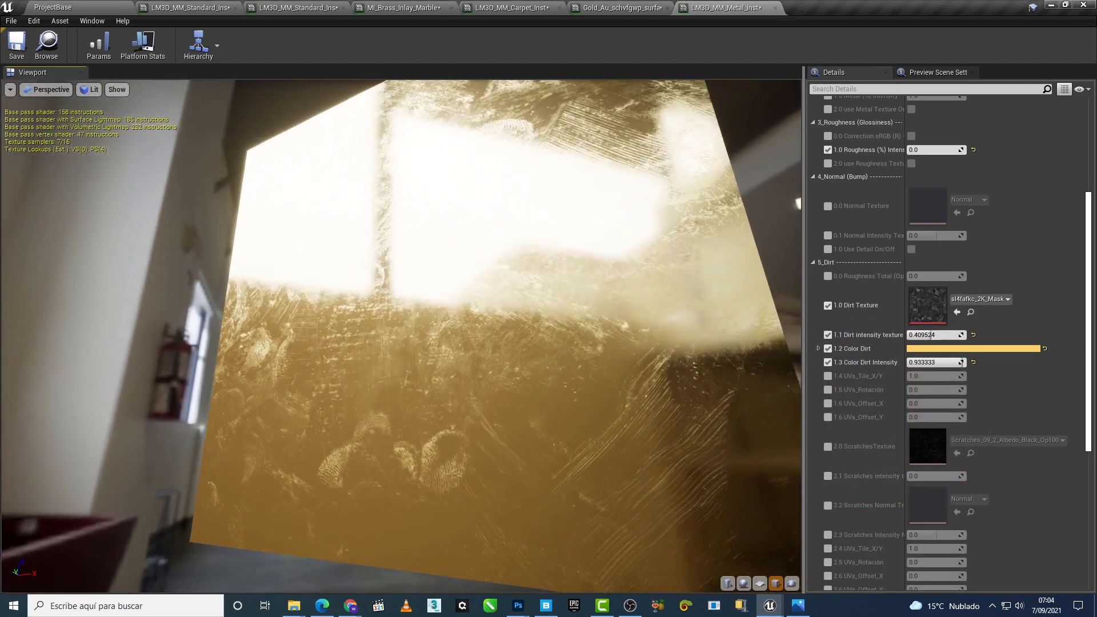
# Step: Lower Dirt intensity texture to about 0.25 and try a pink dirt colour
pyautogui.moveTo(936, 335)
pyautogui.mouseDown()
pyautogui.moveTo(921, 335)
pyautogui.moveTo(938, 361)
pyautogui.mouseUp()
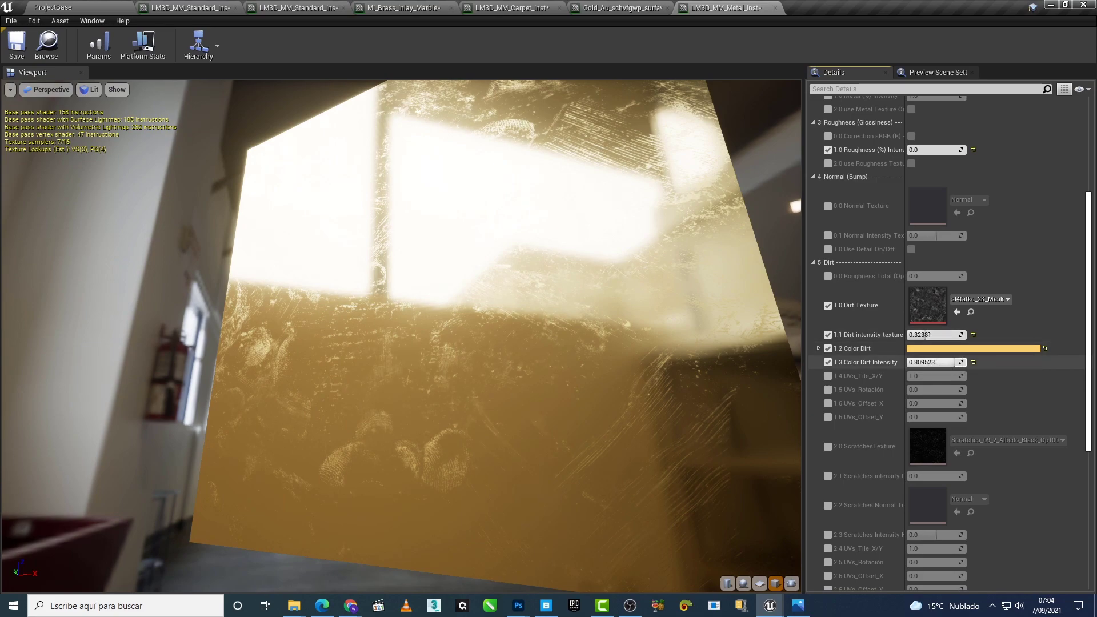
pyautogui.click(955, 348)
pyautogui.moveTo(811, 378)
pyautogui.mouseDown()
pyautogui.moveTo(877, 361)
pyautogui.moveTo(965, 362)
pyautogui.moveTo(879, 335)
pyautogui.mouseUp()
pyautogui.click(891, 566)
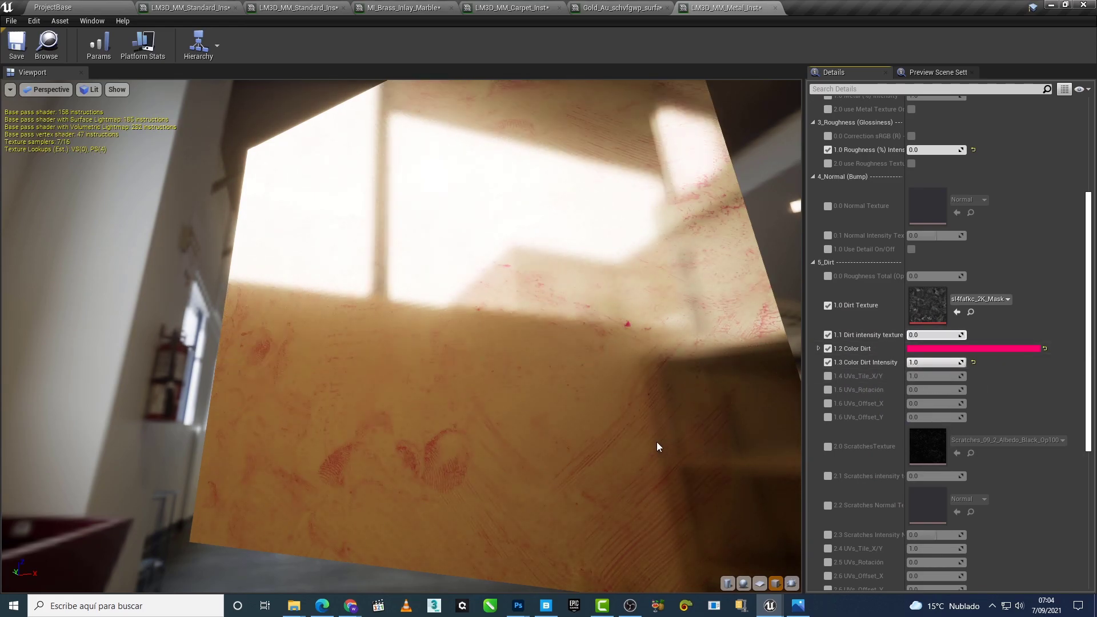
# Step: Vary Dirt intensity texture from 0 to 0.409524, then reset the dirt colour to black
pyautogui.moveTo(656, 446)
pyautogui.mouseDown()
pyautogui.moveTo(606, 449)
pyautogui.moveTo(617, 445)
pyautogui.mouseUp()
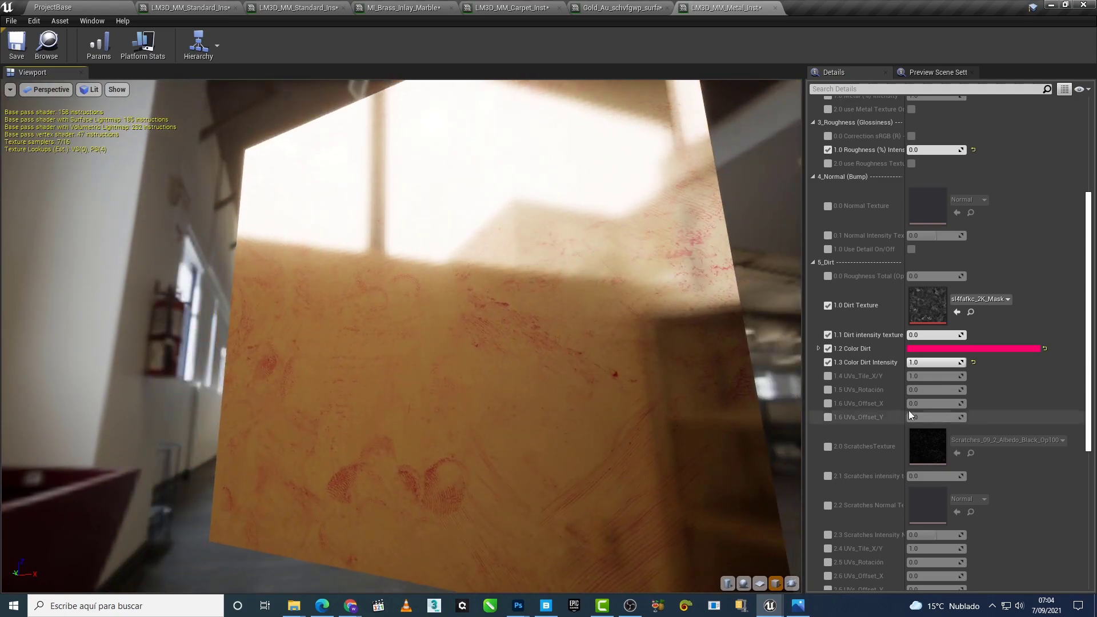
pyautogui.moveTo(629, 400); pyautogui.dragTo(571, 411)
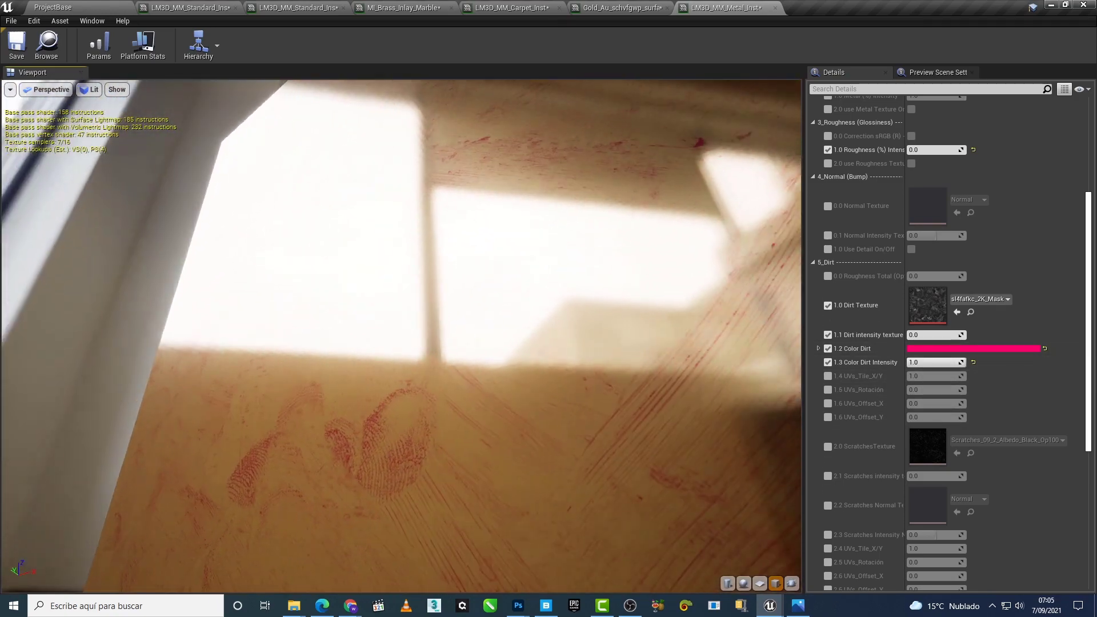
pyautogui.moveTo(408, 254); pyautogui.dragTo(394, 257)
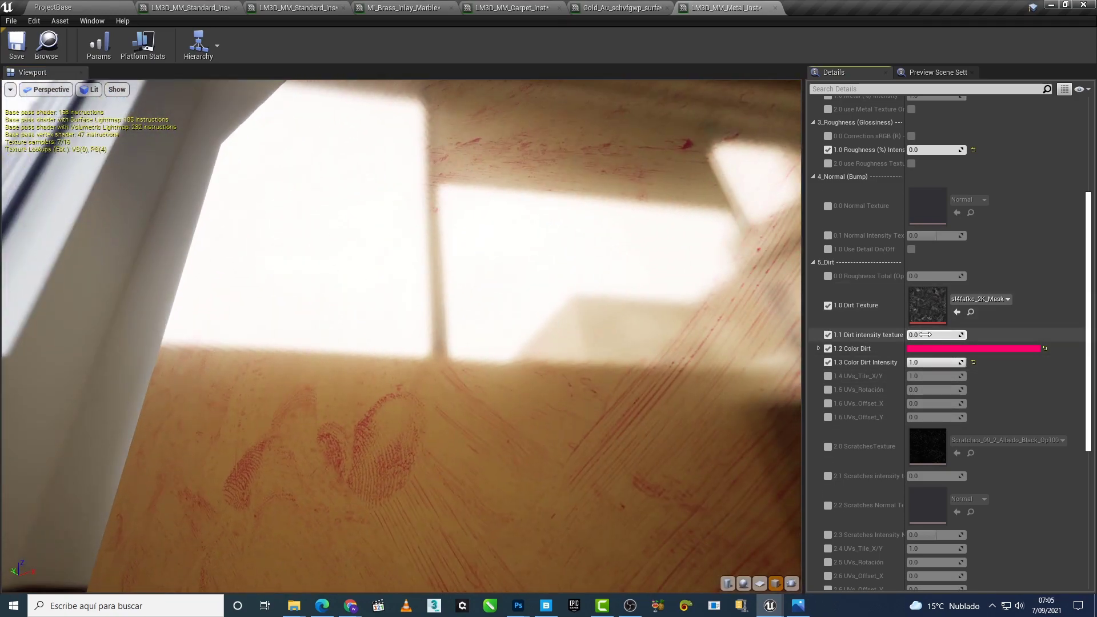
pyautogui.moveTo(910, 335); pyautogui.dragTo(931, 336)
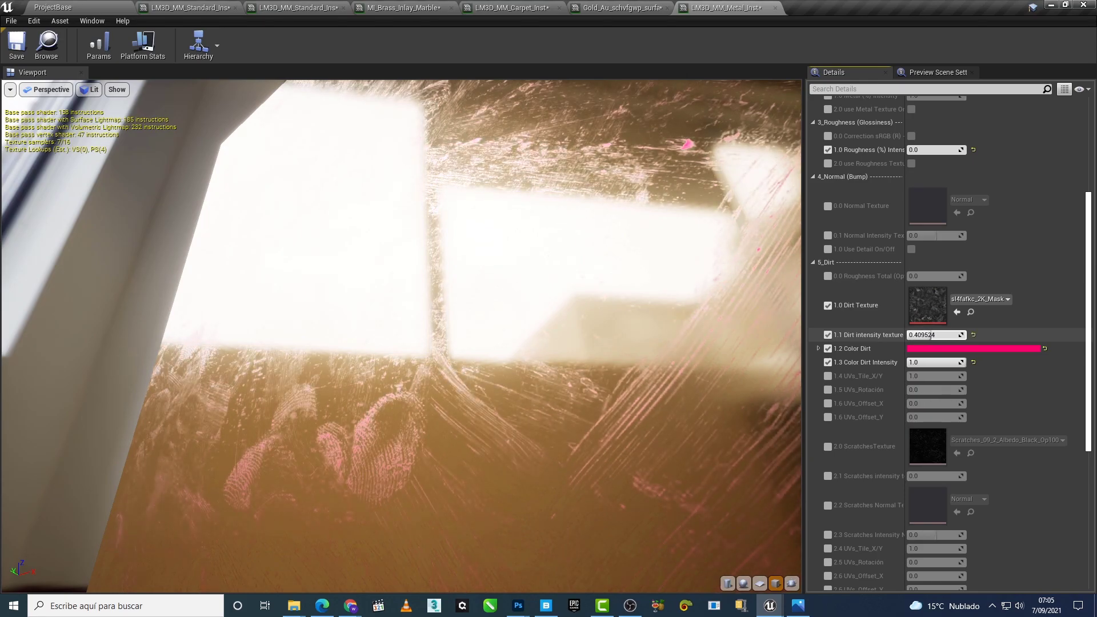
pyautogui.moveTo(400, 343)
pyautogui.mouseDown()
pyautogui.moveTo(342, 343)
pyautogui.moveTo(365, 343)
pyautogui.mouseUp()
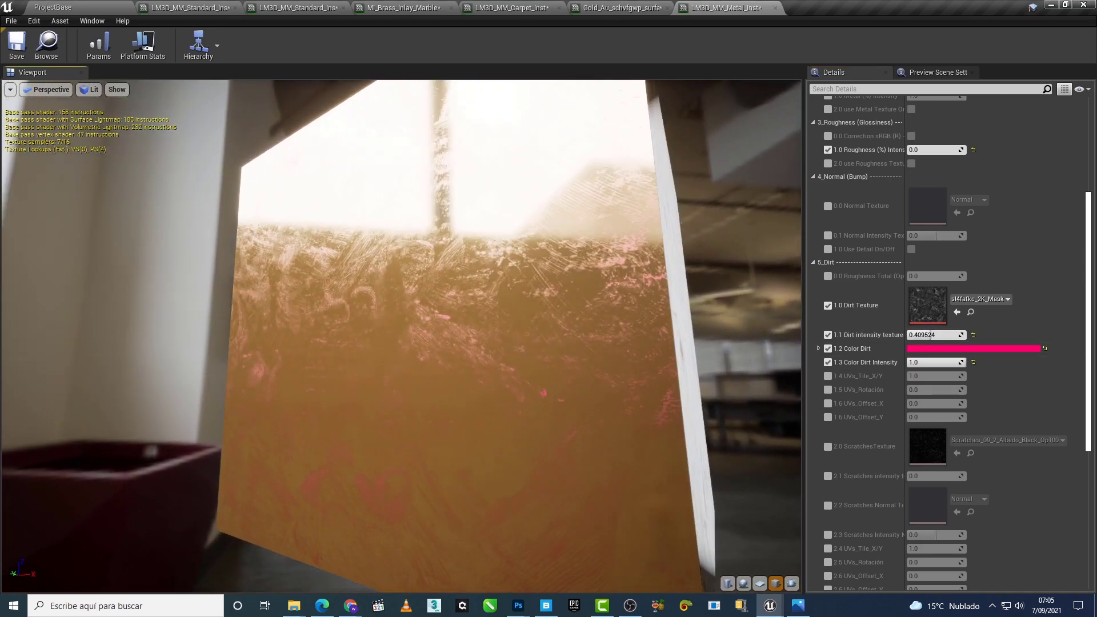
pyautogui.click(1045, 349)
# Step: Lower Color Dirt Intensity to about 0.54 and try Dirt intensity texture values 0.2, 1.0, 0.5 and 0.3
pyautogui.moveTo(934, 362); pyautogui.dragTo(919, 362)
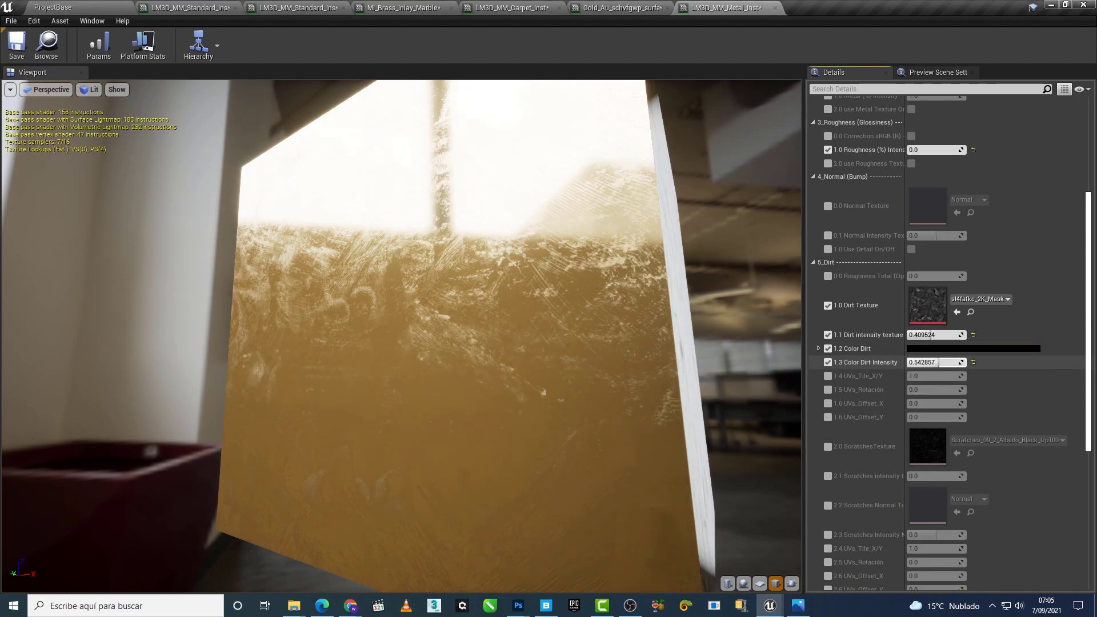
pyautogui.press('Return')
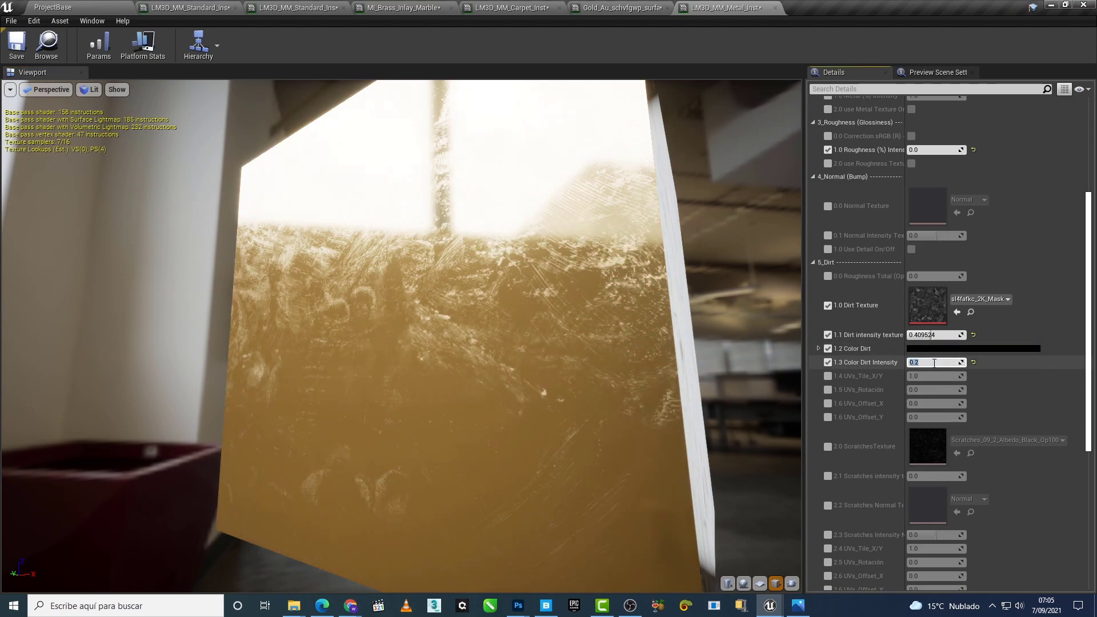
pyautogui.write('0.2')
pyautogui.press('Return')
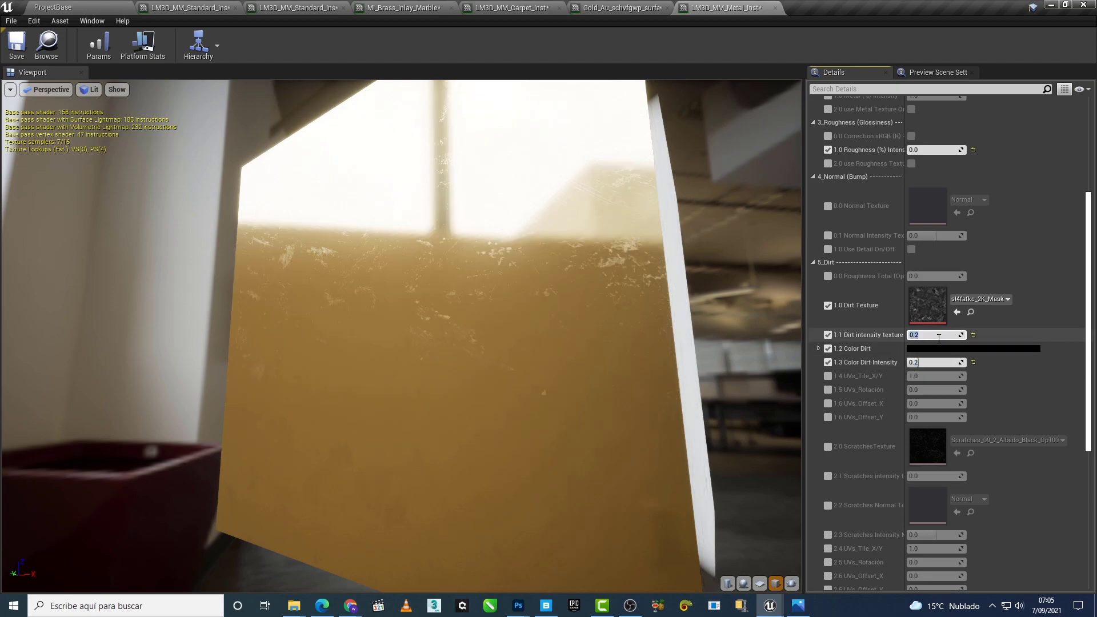
pyautogui.write('1')
pyautogui.press('Return')
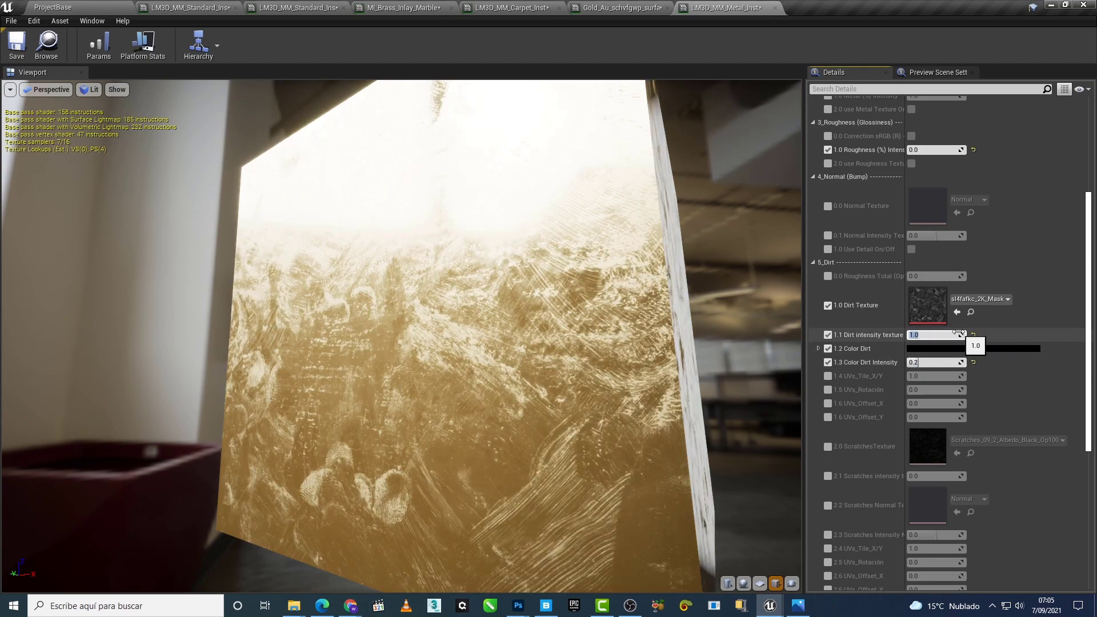
pyautogui.press('Return')
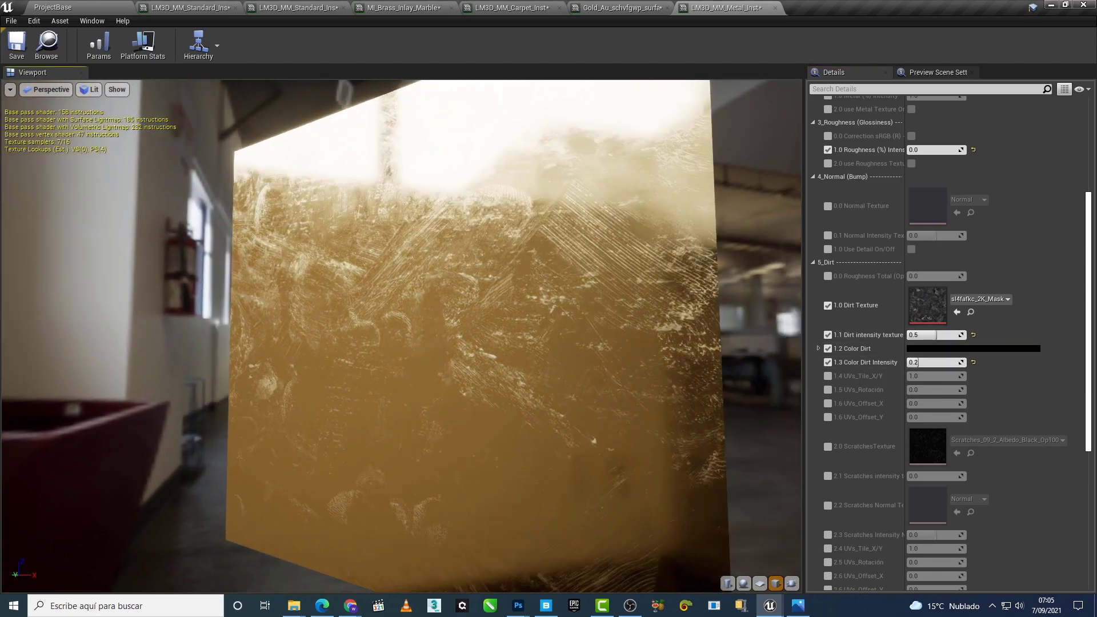
pyautogui.write('.3')
pyautogui.press('Return')
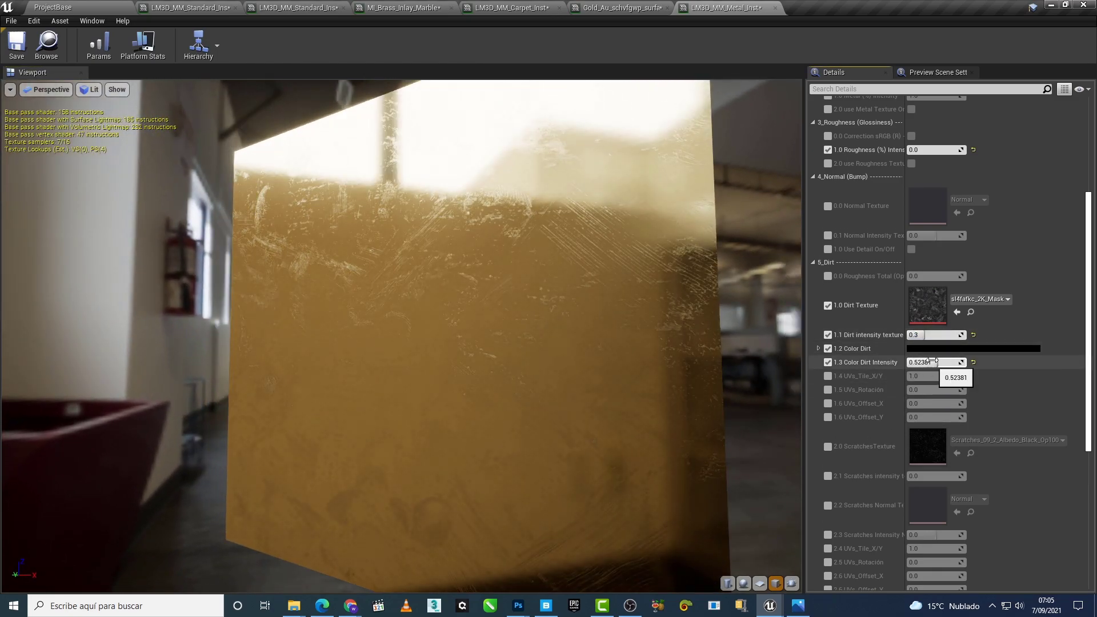
# Step: Compare Dirt intensity texture at 0.2 and 0.3 on the preview, settling on 0.3
pyautogui.click(931, 334)
pyautogui.write('0.2')
pyautogui.press('Return')
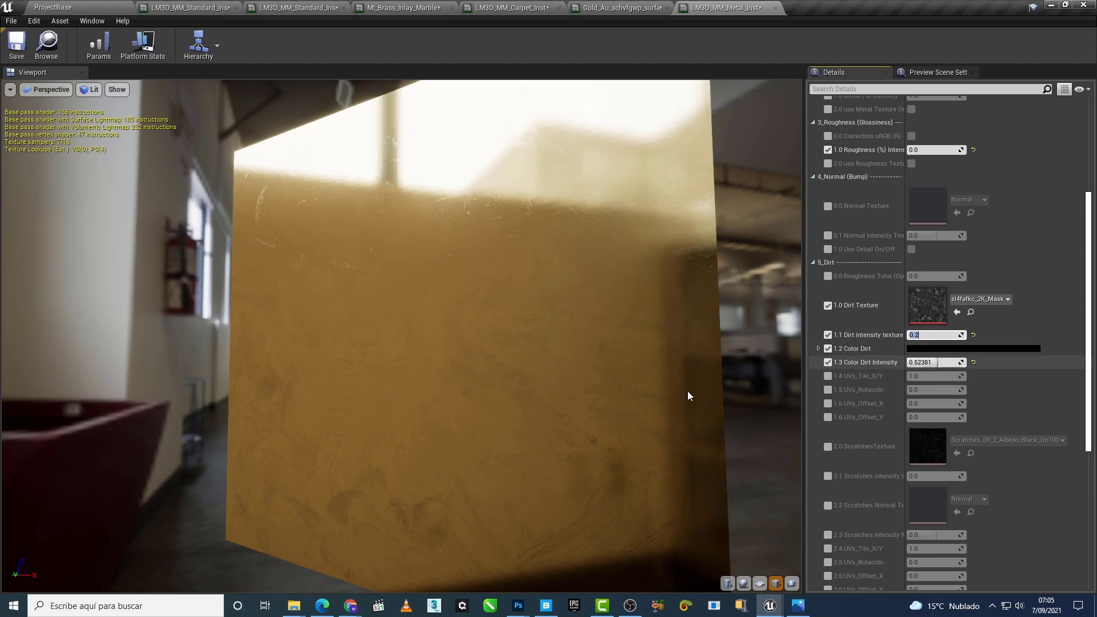
pyautogui.moveTo(688, 395); pyautogui.dragTo(665, 397)
pyautogui.click(928, 336)
pyautogui.write('0')
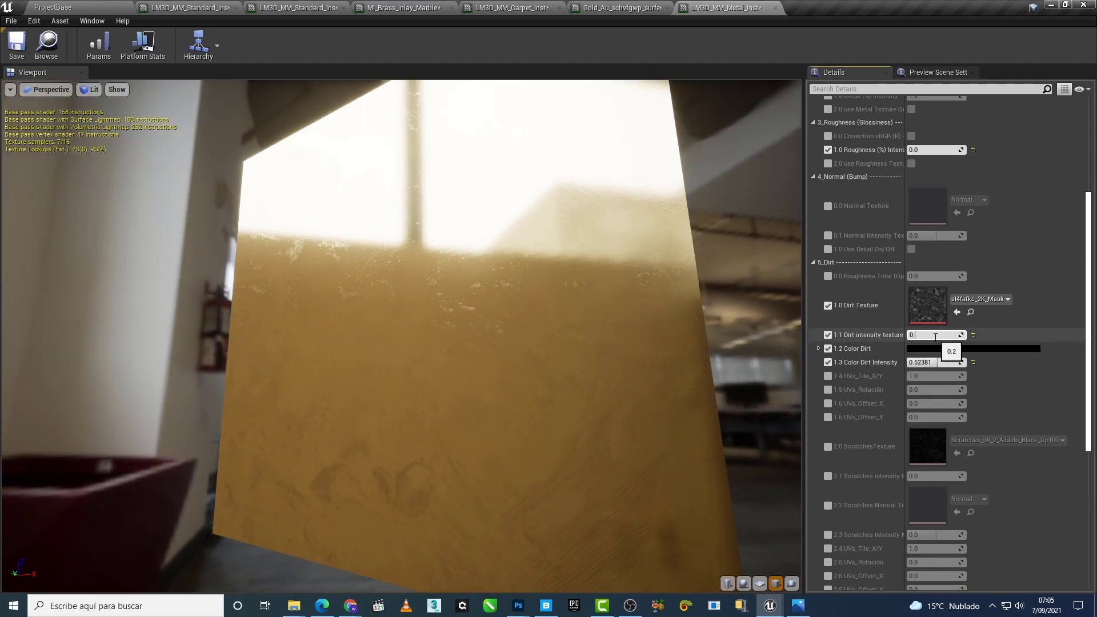
pyautogui.write('.3')
pyautogui.press('Return')
pyautogui.moveTo(628, 343); pyautogui.dragTo(400, 343)
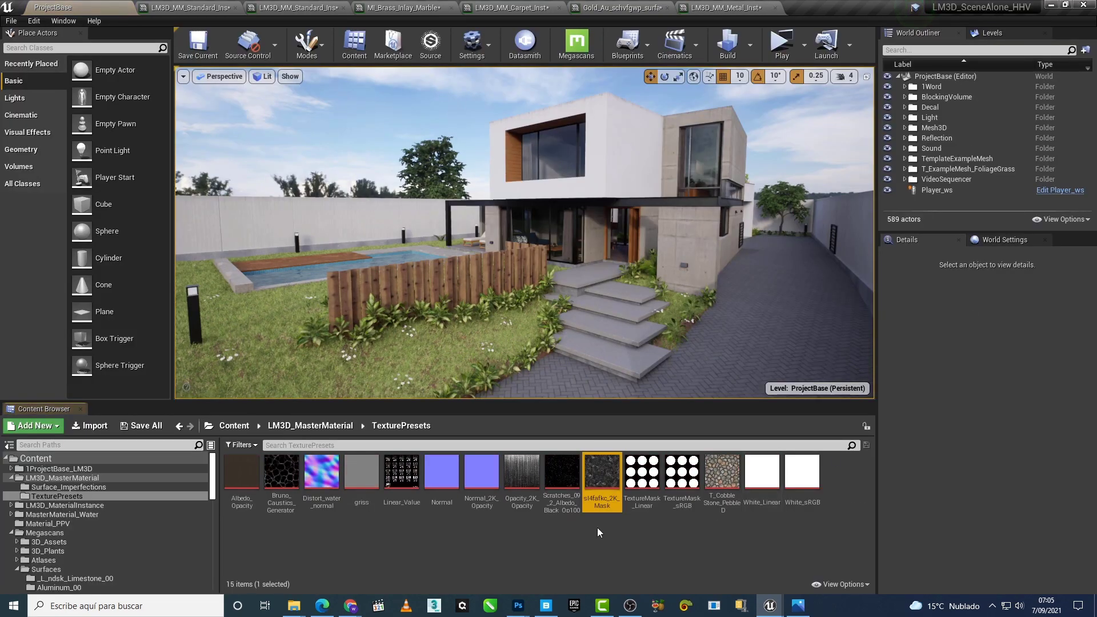
# Step: Browse to Surface_Imperfections and apply Clean_04_Black as the Dirt Texture
pyautogui.click(73, 568)
pyautogui.click(67, 496)
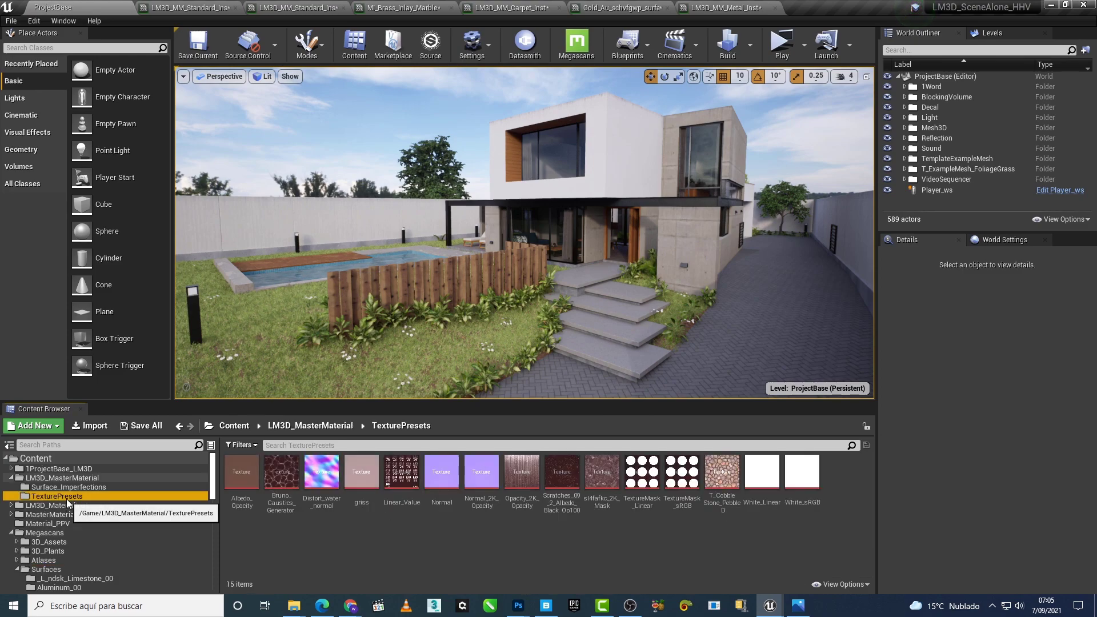
pyautogui.click(12, 505)
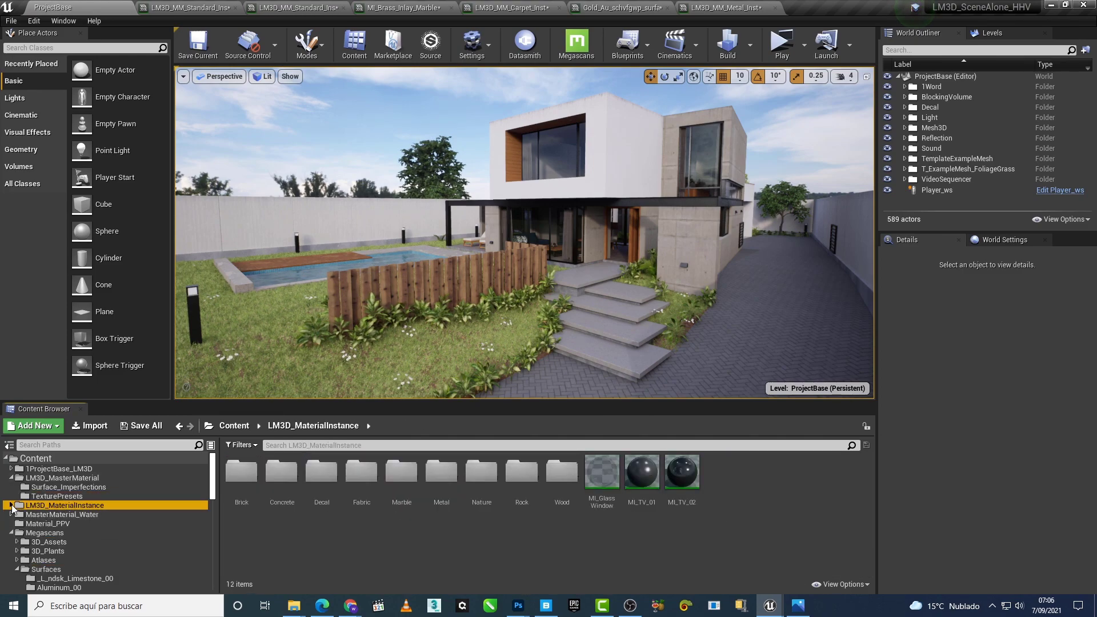
pyautogui.click(41, 488)
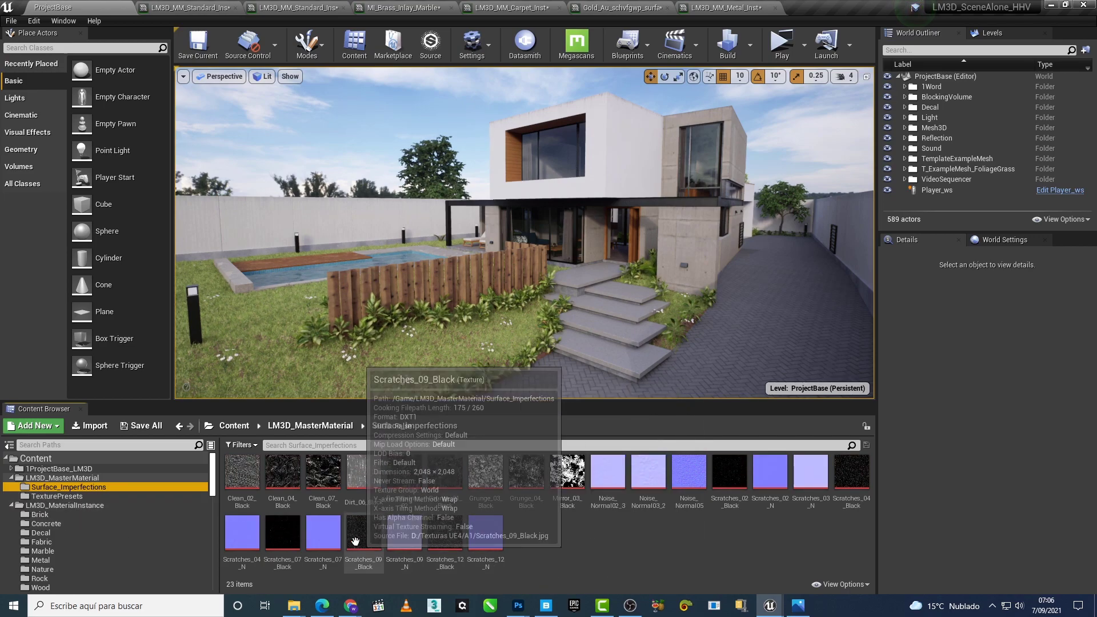
pyautogui.click(291, 480)
pyautogui.click(721, 5)
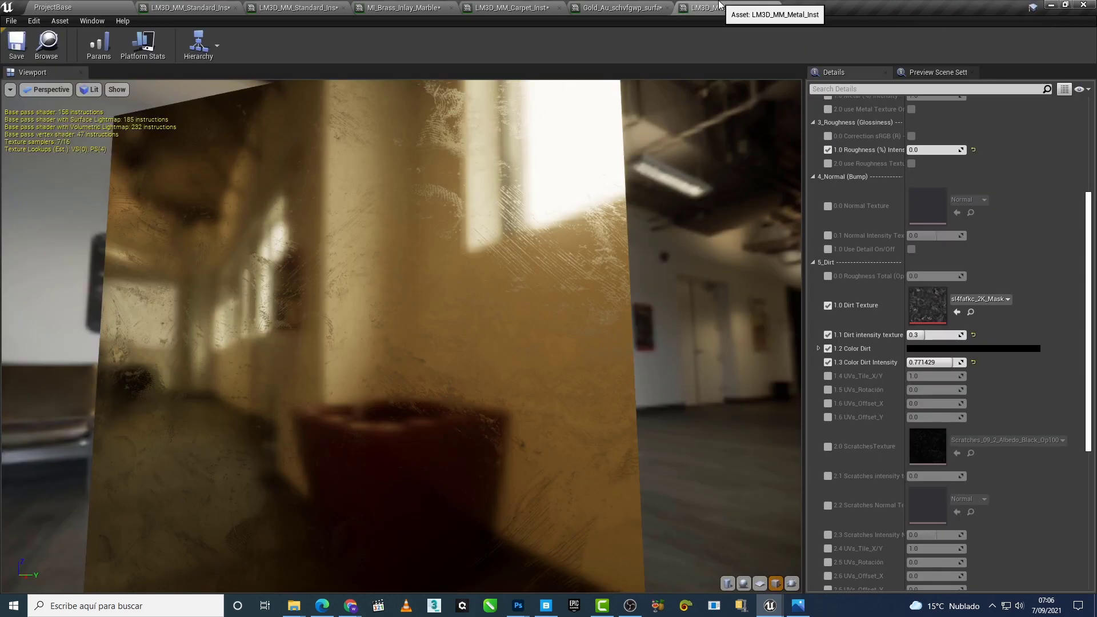
pyautogui.click(957, 312)
pyautogui.moveTo(638, 424); pyautogui.dragTo(639, 416)
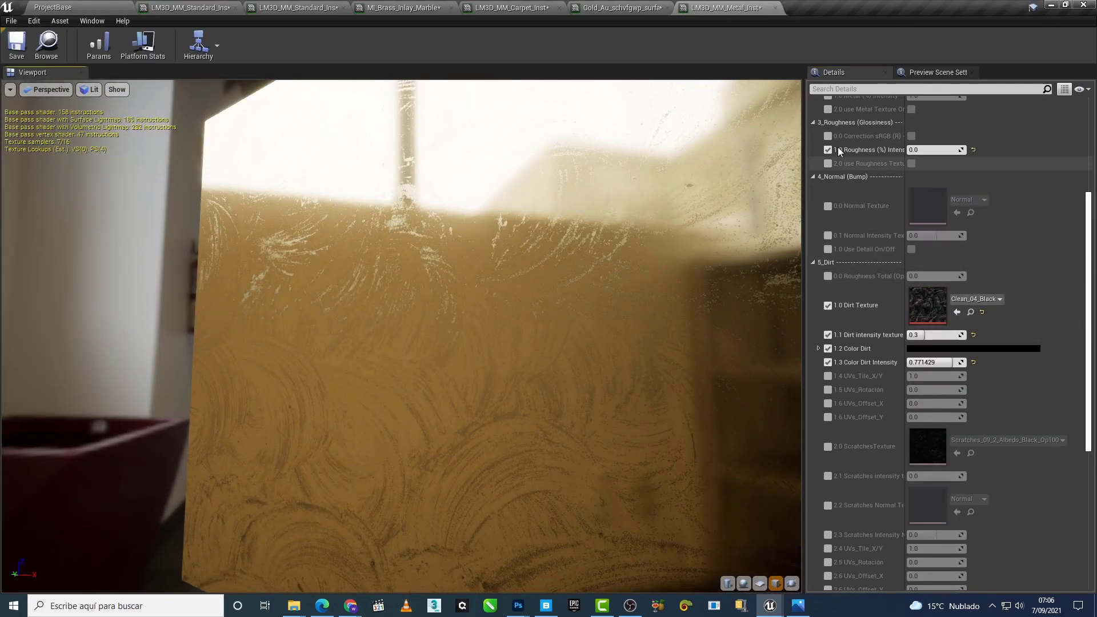
# Step: Swap the Dirt Texture to fingerprints_02 and preview it on a sphere
pyautogui.click(970, 312)
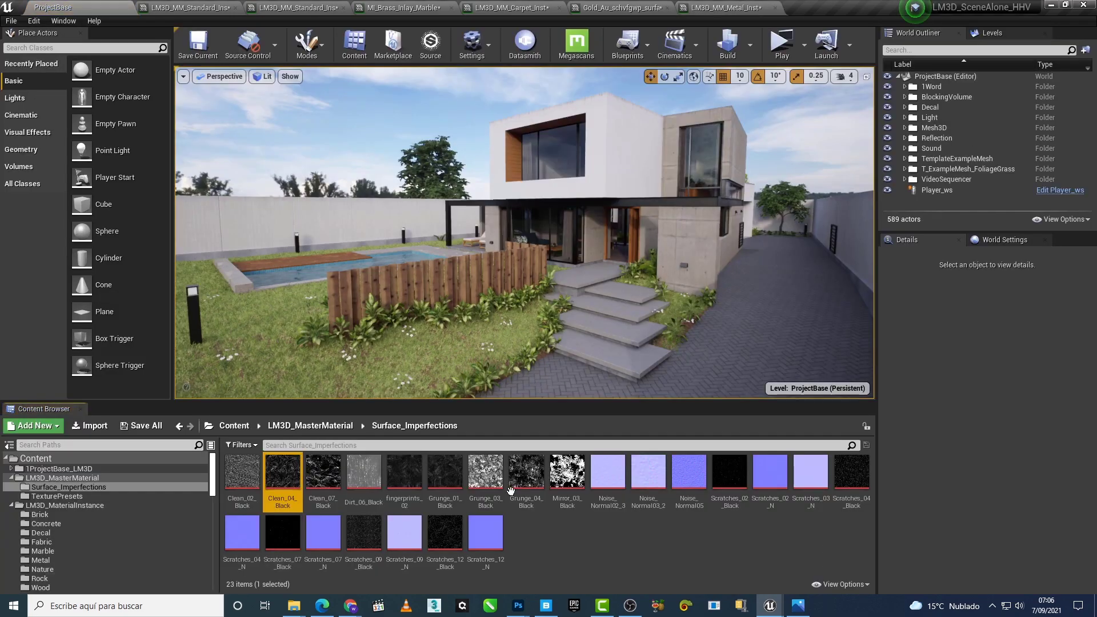
pyautogui.click(389, 462)
pyautogui.click(721, 8)
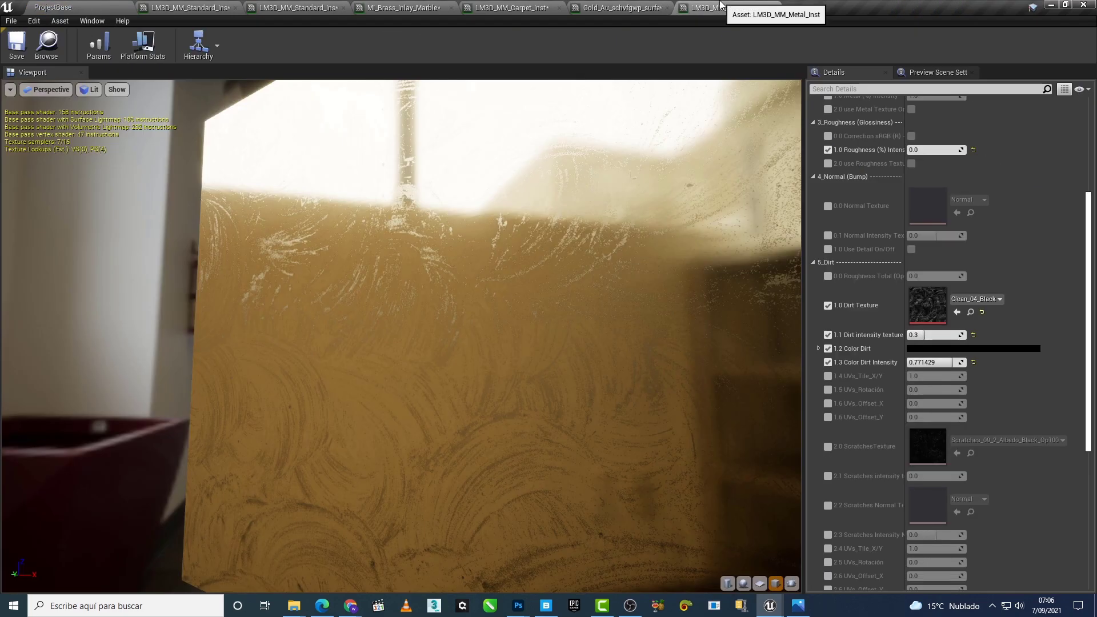
pyautogui.click(958, 314)
pyautogui.moveTo(697, 450)
pyautogui.mouseDown()
pyautogui.moveTo(657, 440)
pyautogui.moveTo(781, 610)
pyautogui.mouseUp()
pyautogui.click(744, 583)
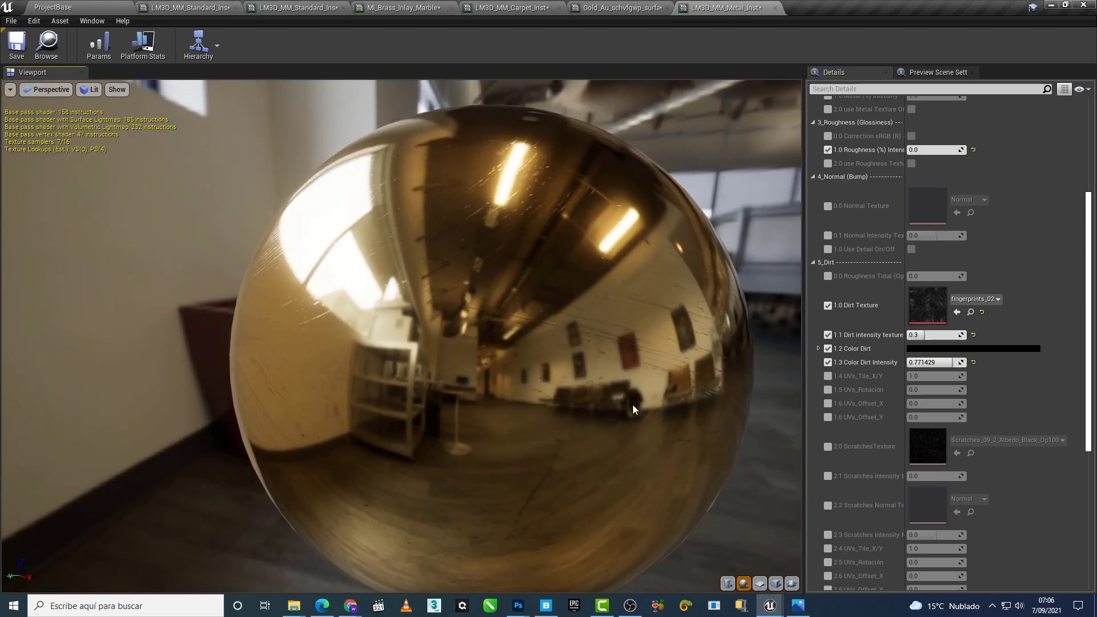
pyautogui.moveTo(633, 405); pyautogui.dragTo(571, 400)
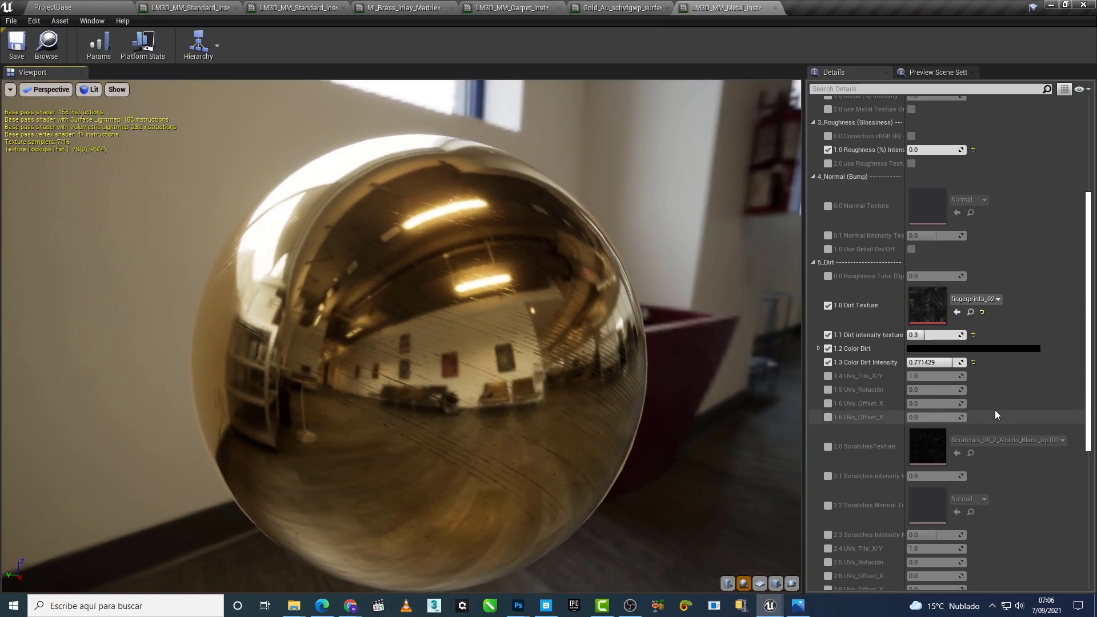
# Step: Apply Grunge_01_Black as the Dirt Texture and preview it on a cube
pyautogui.click(970, 312)
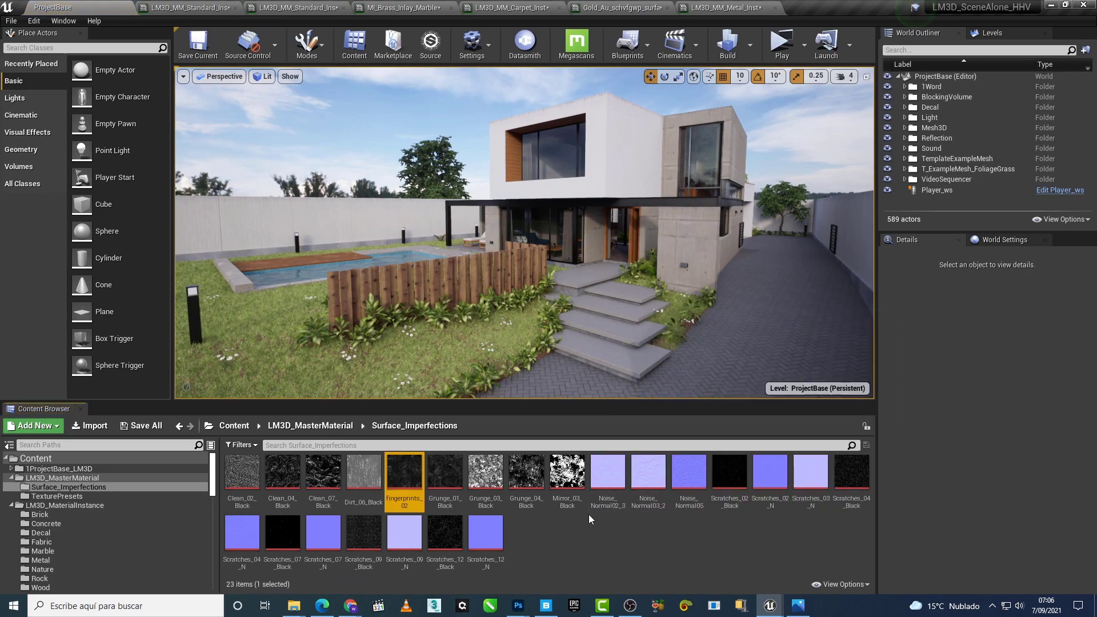
pyautogui.click(732, 8)
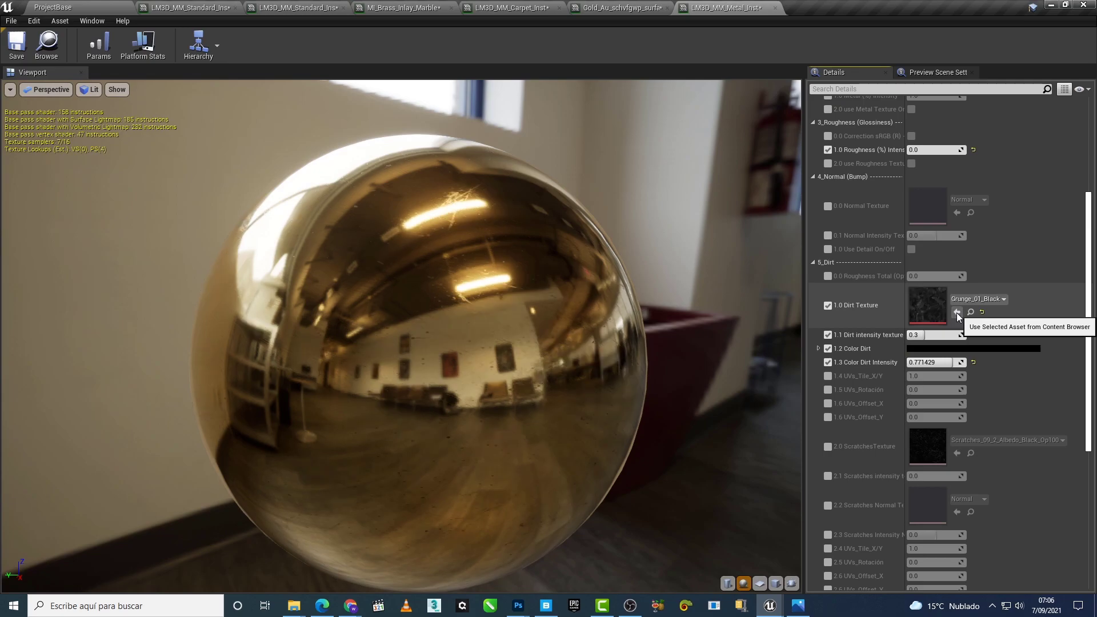
pyautogui.click(775, 583)
pyautogui.moveTo(751, 524)
pyautogui.mouseDown()
pyautogui.moveTo(714, 503)
pyautogui.moveTo(702, 367)
pyautogui.moveTo(657, 366)
pyautogui.mouseUp()
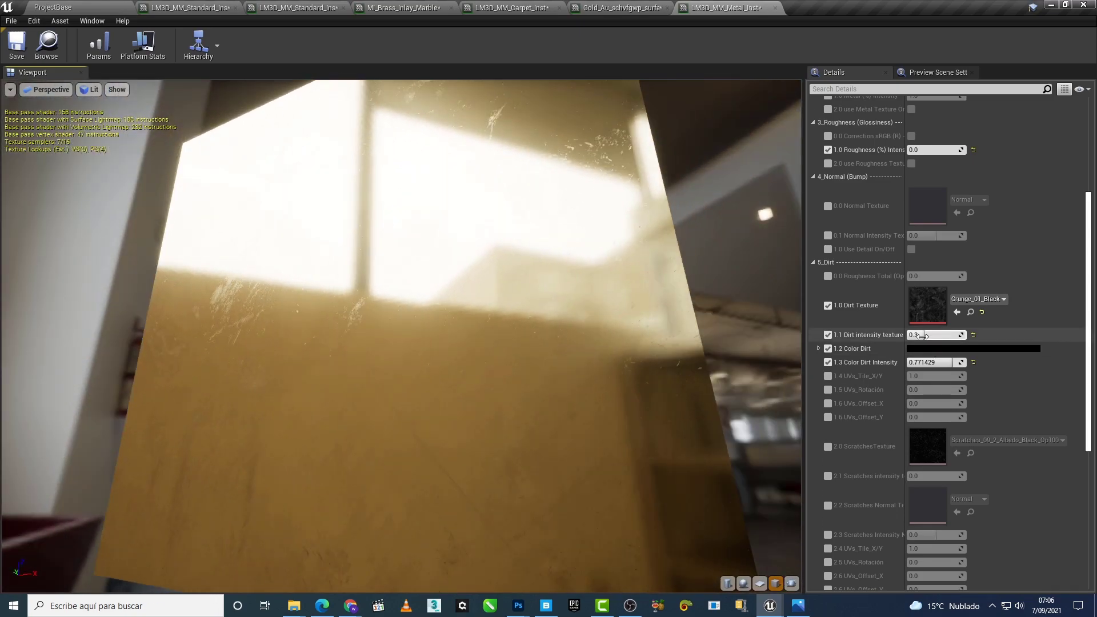
# Step: Raise Dirt intensity texture to about 0.557 for more visible dirt
pyautogui.moveTo(921, 335); pyautogui.dragTo(949, 335)
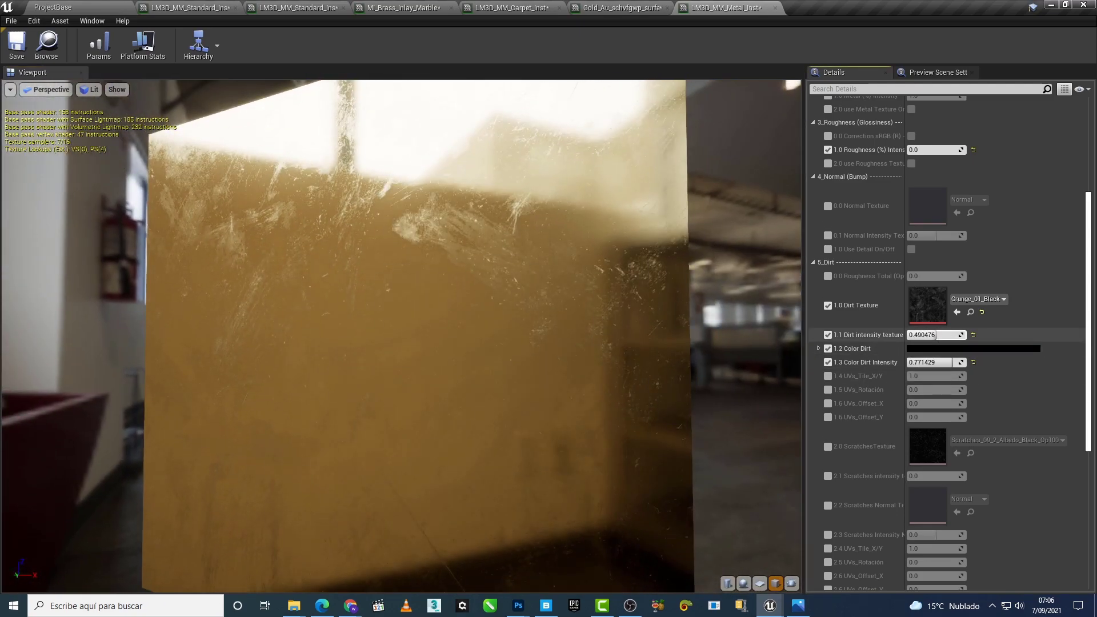
pyautogui.moveTo(936, 335); pyautogui.dragTo(932, 336)
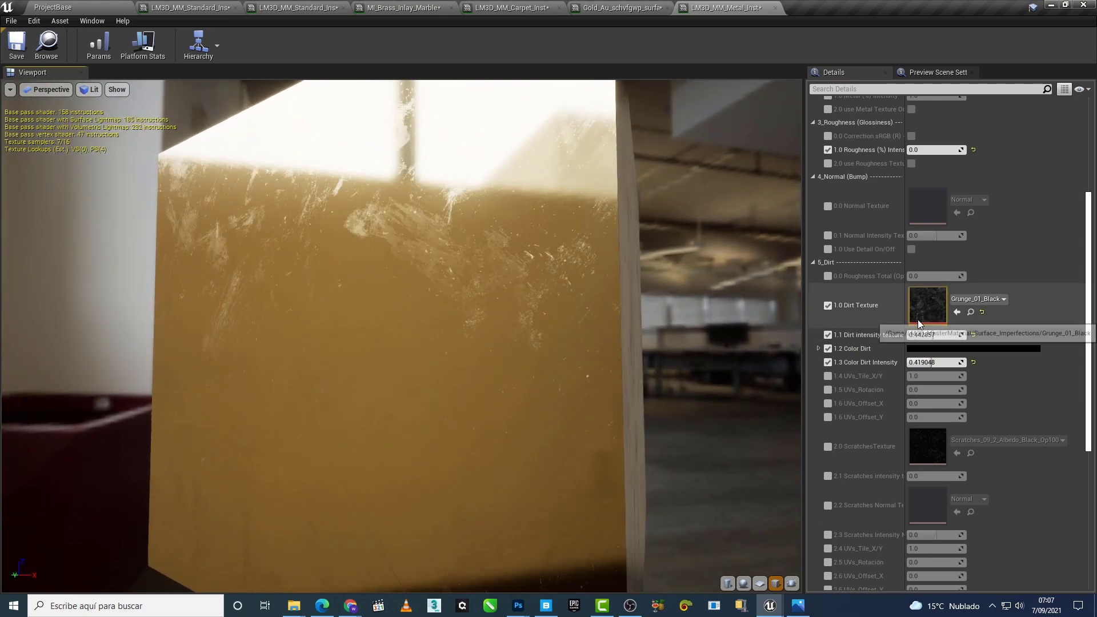
pyautogui.moveTo(928, 334)
pyautogui.mouseDown()
pyautogui.moveTo(943, 335)
pyautogui.moveTo(930, 362)
pyautogui.moveTo(941, 335)
pyautogui.mouseUp()
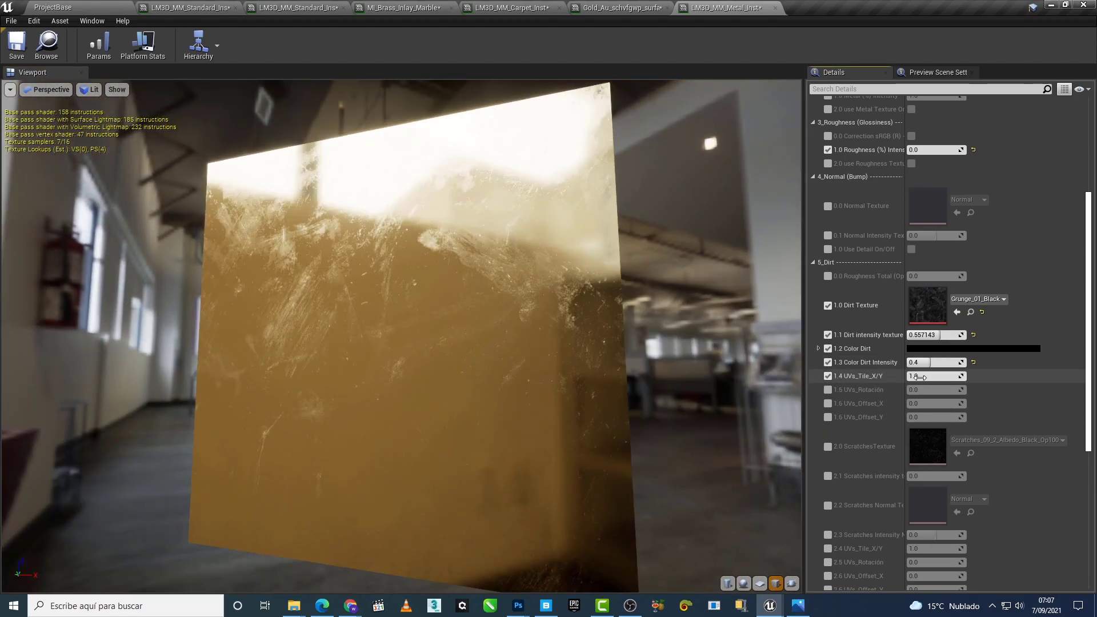
# Step: Test dirt tiling 1.53 and a 40° rotation, then reset and disable the dirt UV tiling, rotation and offset overrides
pyautogui.moveTo(946, 377); pyautogui.dragTo(971, 376)
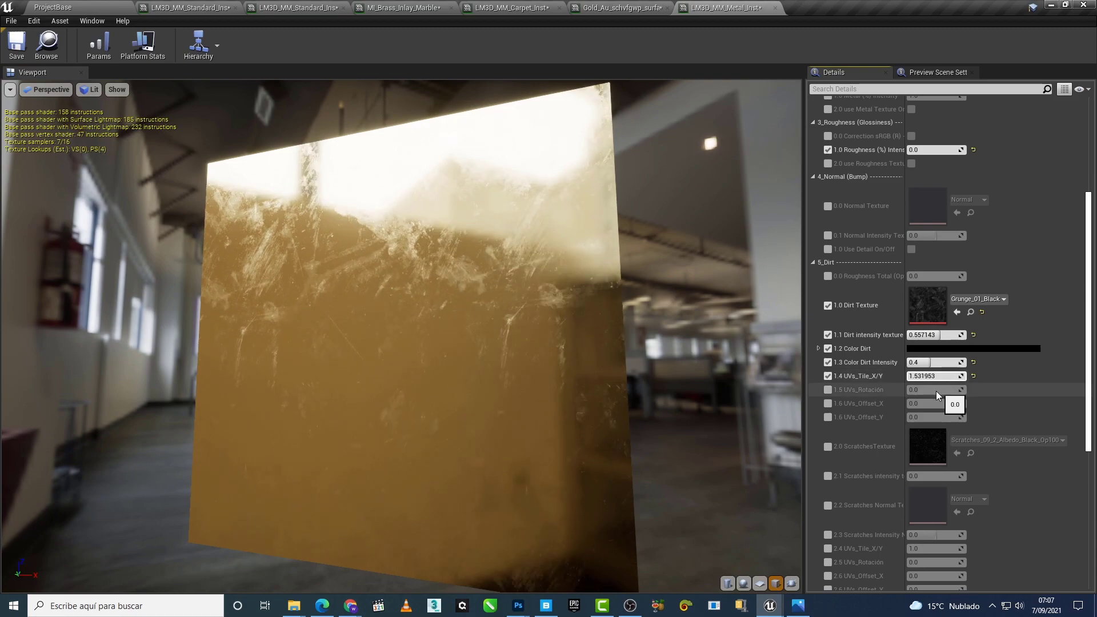
pyautogui.click(828, 389)
pyautogui.click(828, 403)
pyautogui.click(828, 417)
pyautogui.moveTo(926, 389)
pyautogui.mouseDown()
pyautogui.moveTo(939, 388)
pyautogui.moveTo(948, 417)
pyautogui.mouseUp()
pyautogui.click(974, 417)
pyautogui.click(973, 404)
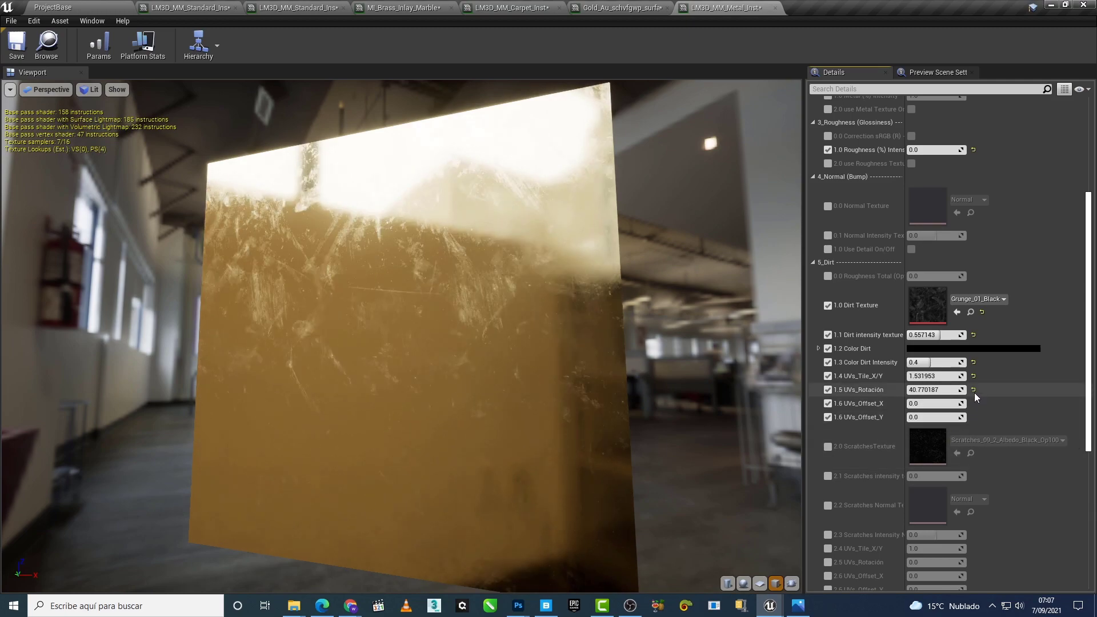
pyautogui.click(973, 390)
pyautogui.click(827, 417)
pyautogui.click(827, 390)
pyautogui.click(827, 403)
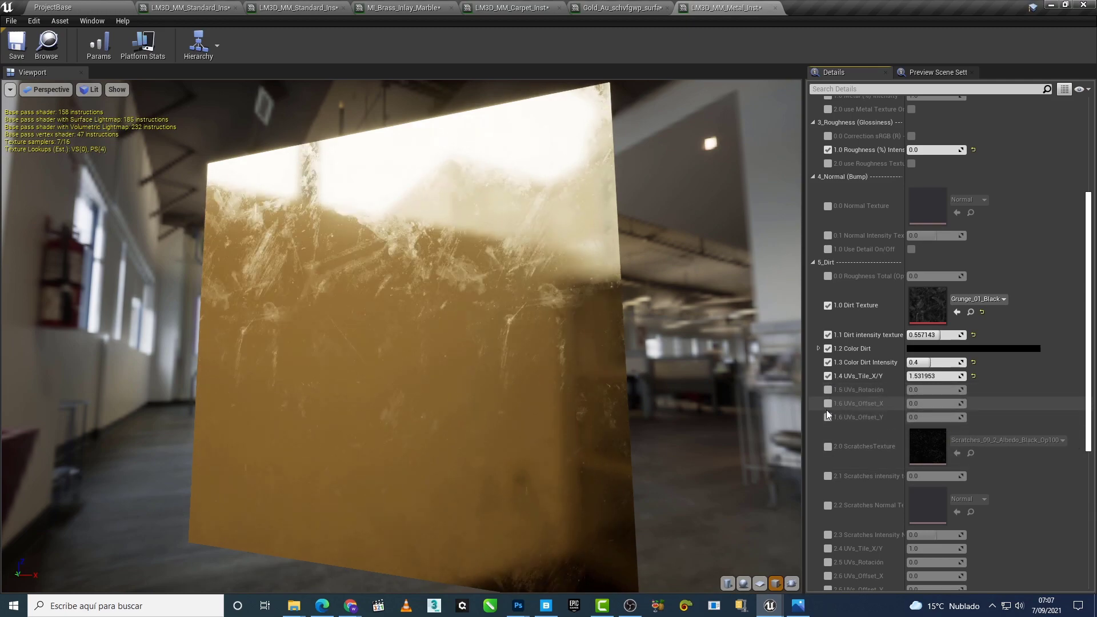
pyautogui.click(974, 375)
pyautogui.click(828, 375)
# Step: Enable the scratches texture, scratches intensity and scratches normal texture overrides
pyautogui.moveTo(714, 412); pyautogui.dragTo(629, 427)
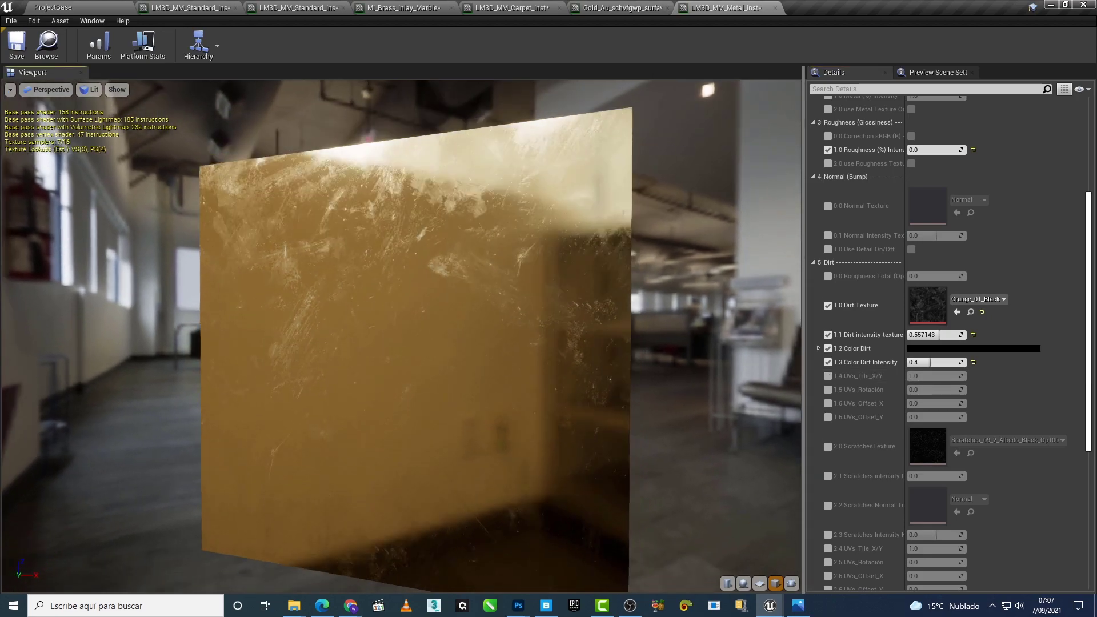
pyautogui.scroll(-3, 856, 409)
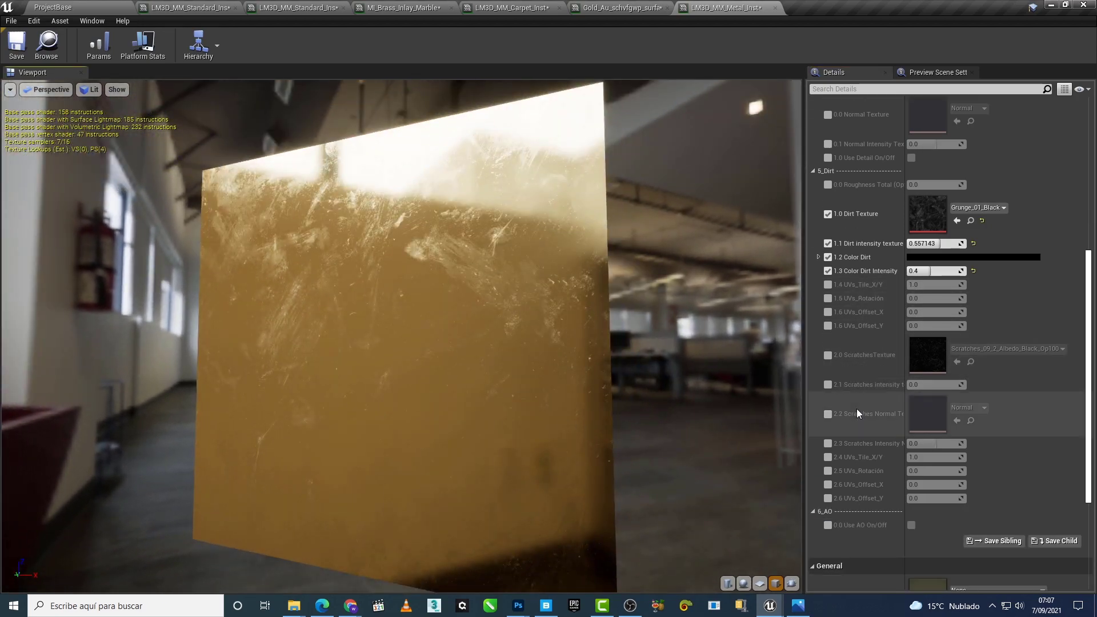
pyautogui.click(828, 355)
pyautogui.click(828, 385)
pyautogui.click(828, 414)
# Step: Enable the scratches normal intensity and scratches tiling overrides
pyautogui.click(827, 444)
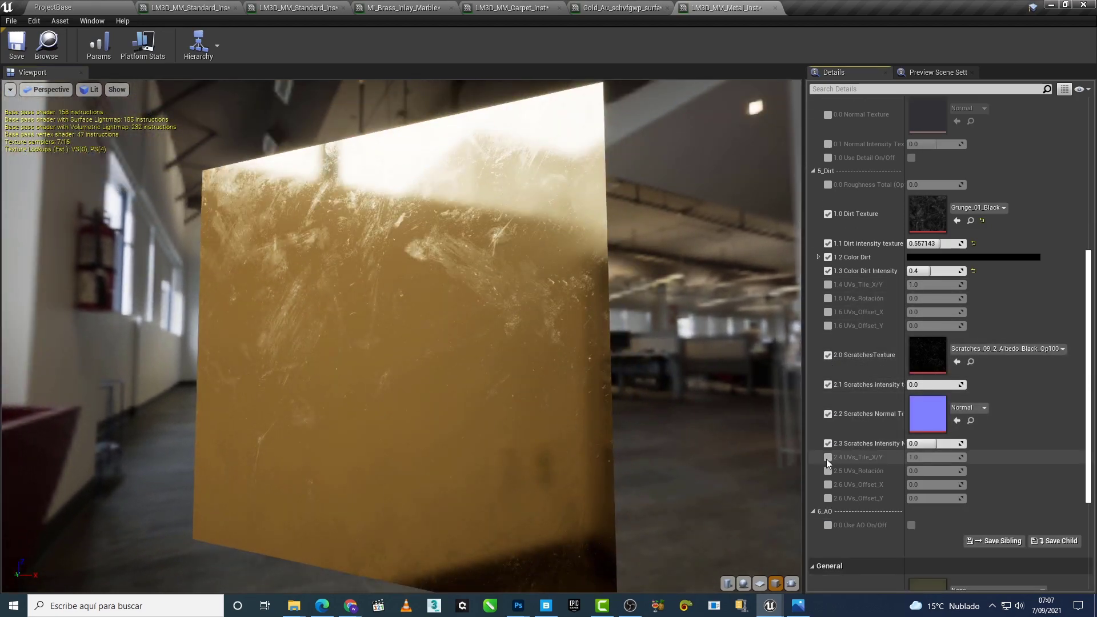
pyautogui.click(828, 457)
pyautogui.moveTo(714, 417); pyautogui.dragTo(649, 424)
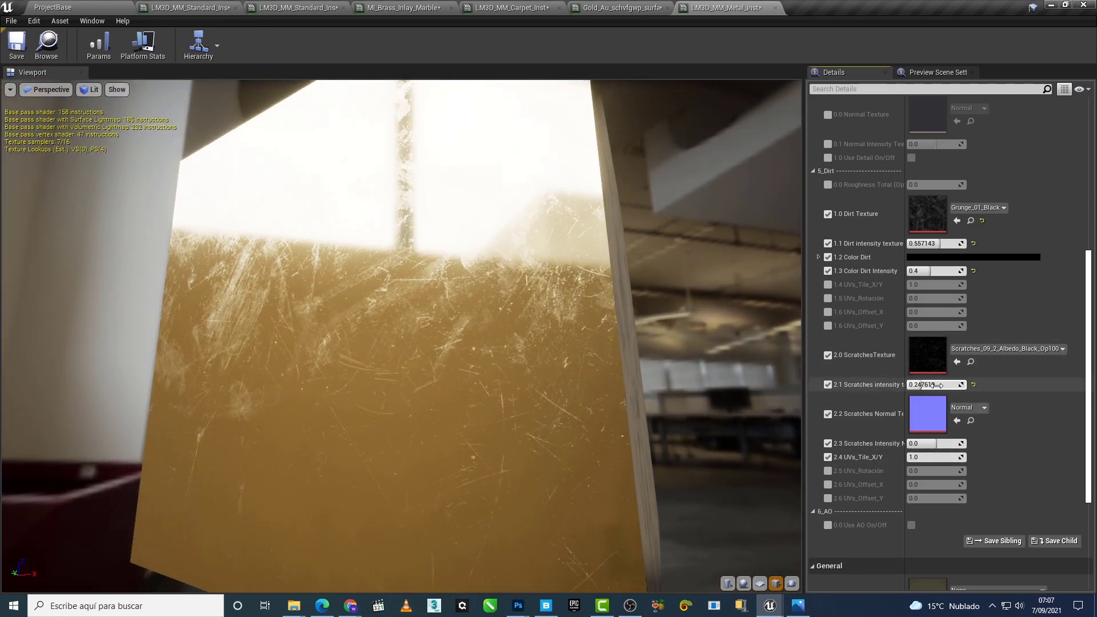
pyautogui.moveTo(685, 400); pyautogui.dragTo(657, 399)
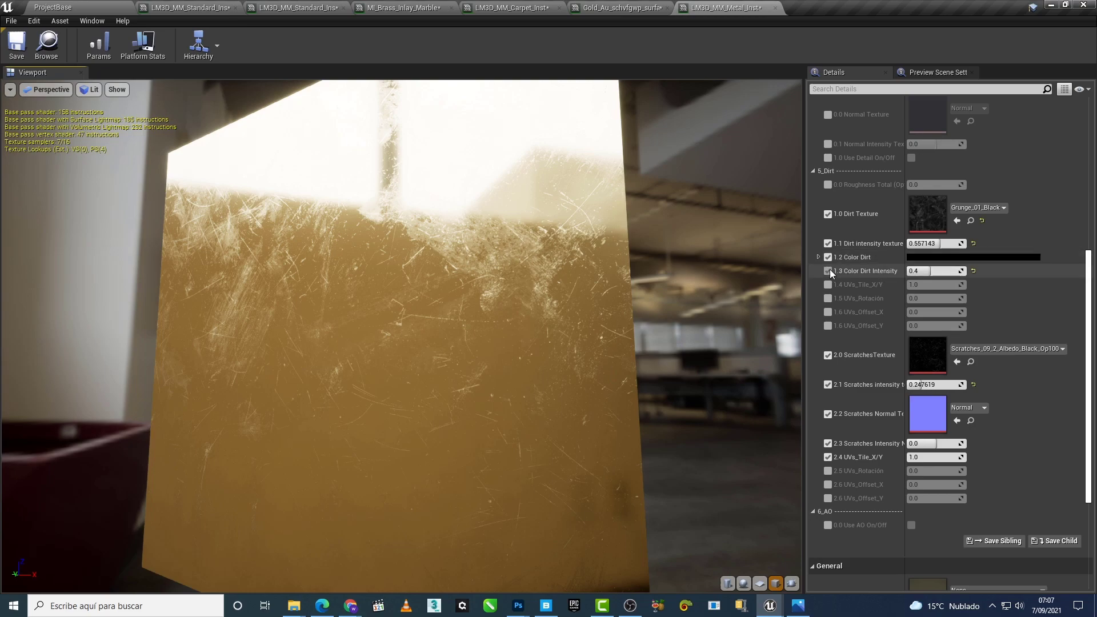
# Step: Disable the dirt intensity, Color Dirt and Color Dirt Intensity overrides; set Scratches intensity to 0.371428
pyautogui.click(828, 243)
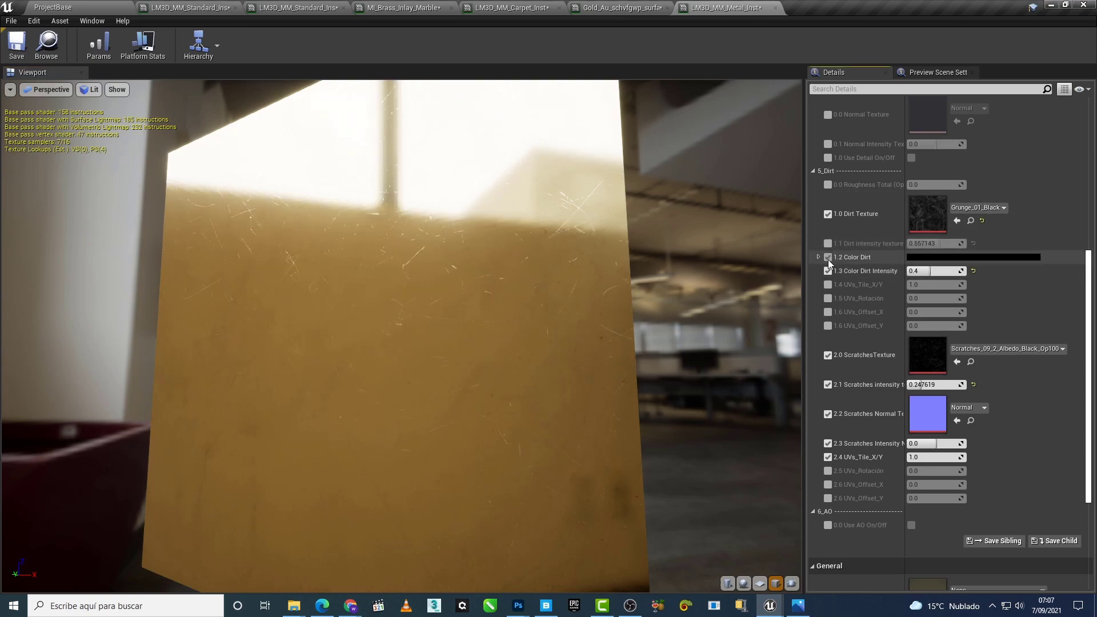
pyautogui.click(828, 257)
pyautogui.click(828, 271)
pyautogui.moveTo(690, 386); pyautogui.dragTo(759, 414)
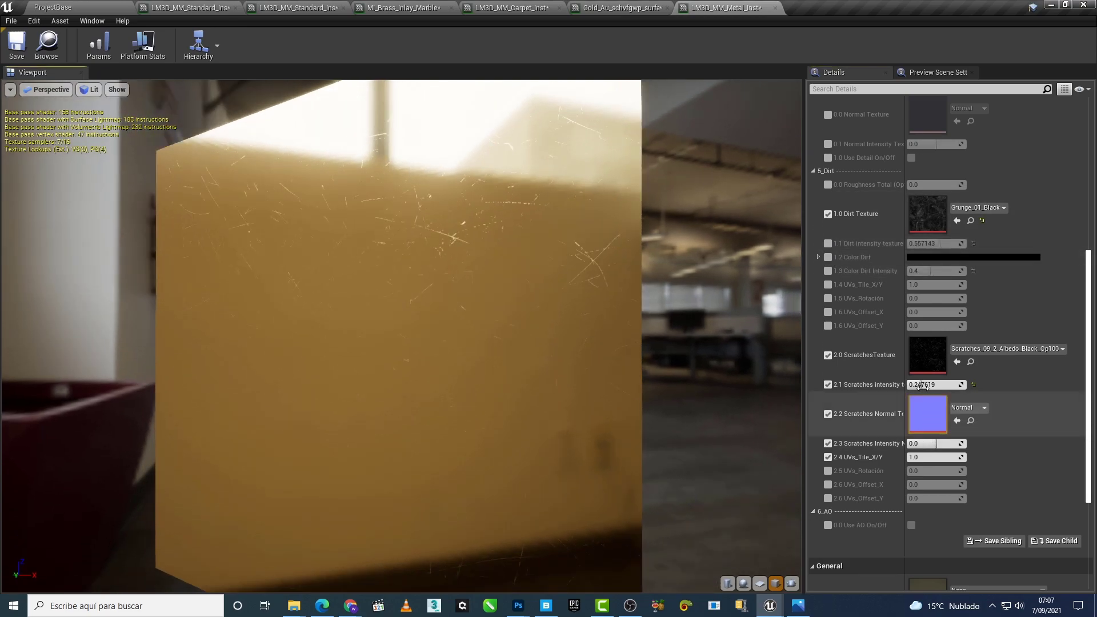
pyautogui.moveTo(922, 385); pyautogui.dragTo(918, 385)
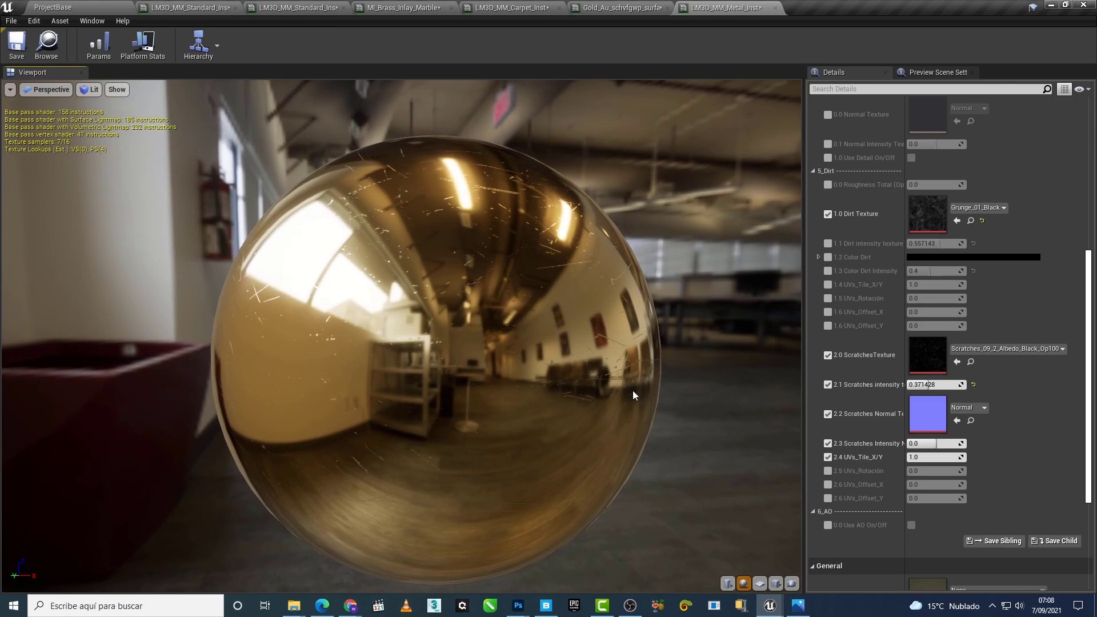
# Step: Assign Scratches_04_Black as the scratches texture from the Content Browser
pyautogui.click(970, 222)
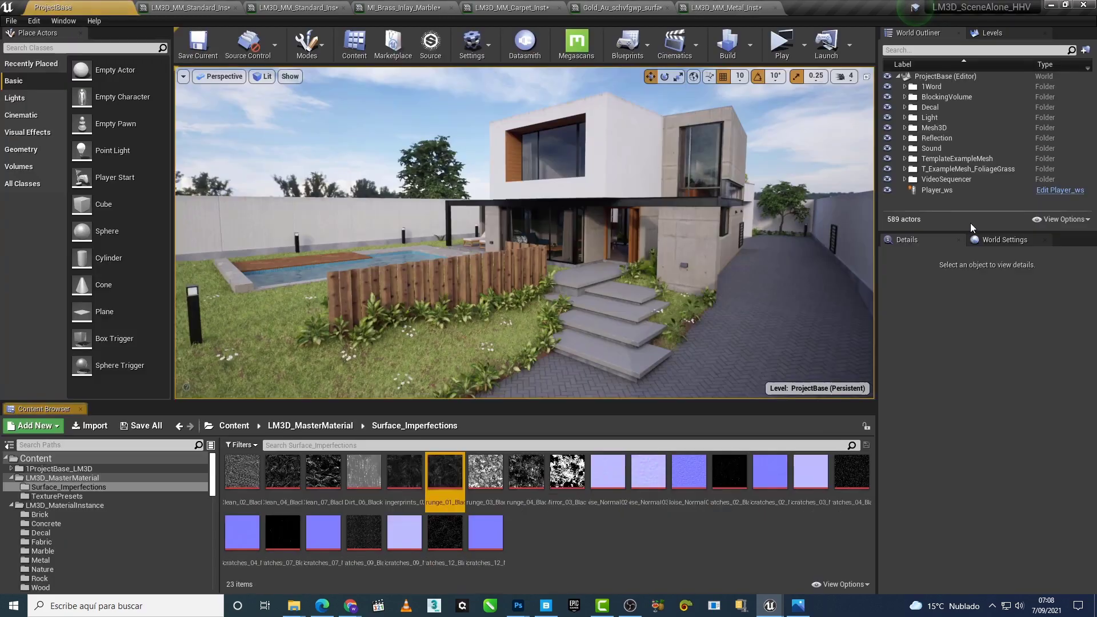
pyautogui.click(851, 471)
pyautogui.click(736, 8)
pyautogui.click(957, 362)
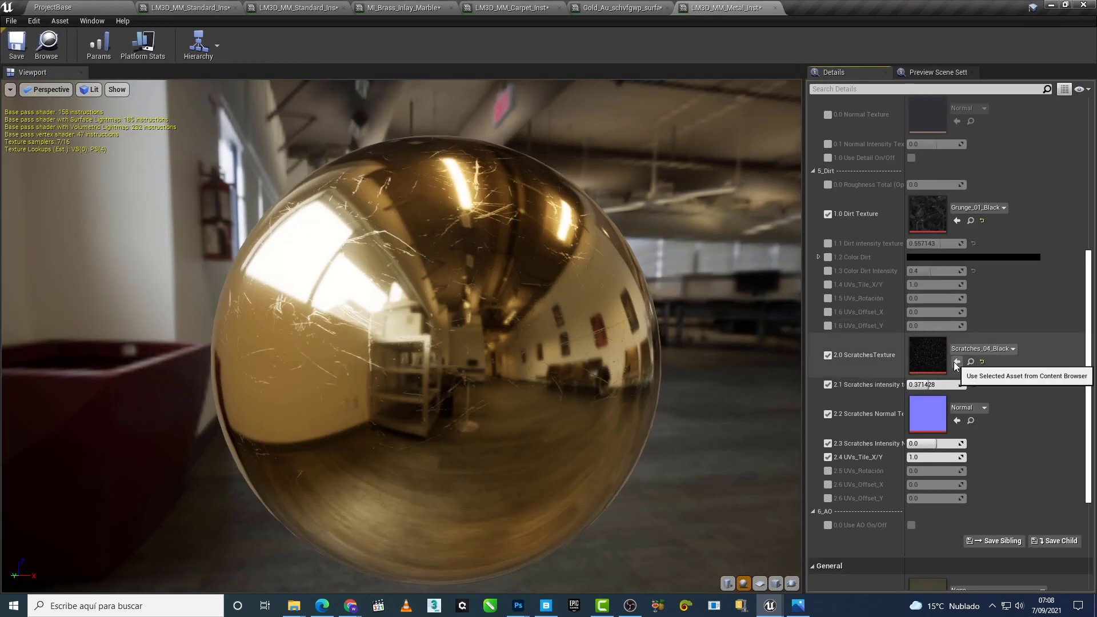
# Step: Preview on a cube and lower Scratches intensity to 0.133333
pyautogui.click(775, 583)
pyautogui.moveTo(728, 513); pyautogui.dragTo(623, 401)
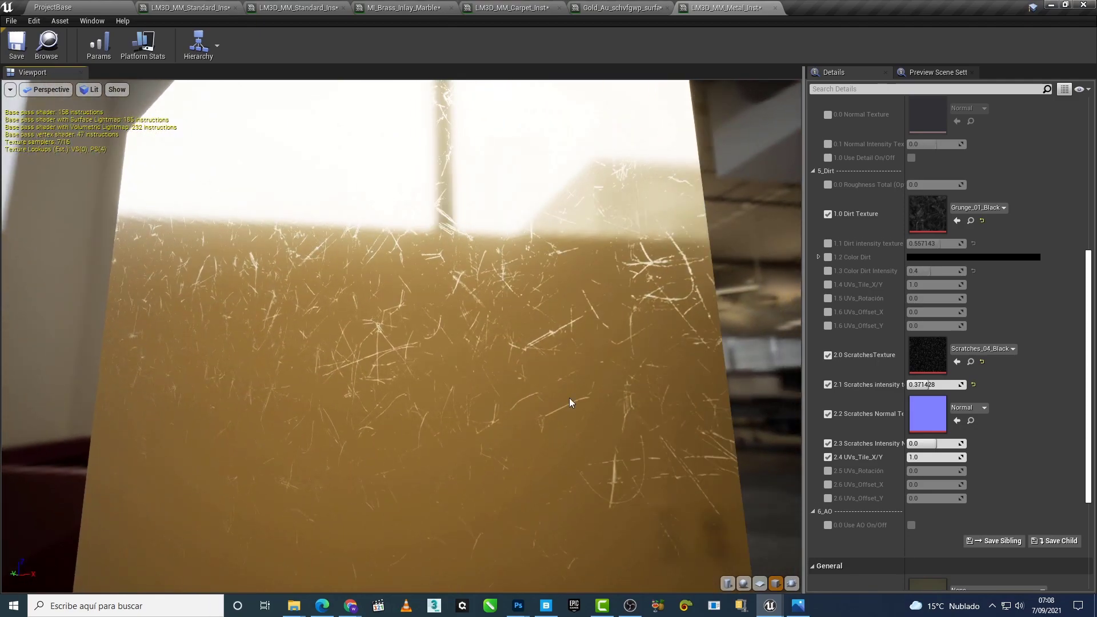
pyautogui.moveTo(569, 398); pyautogui.dragTo(361, 358)
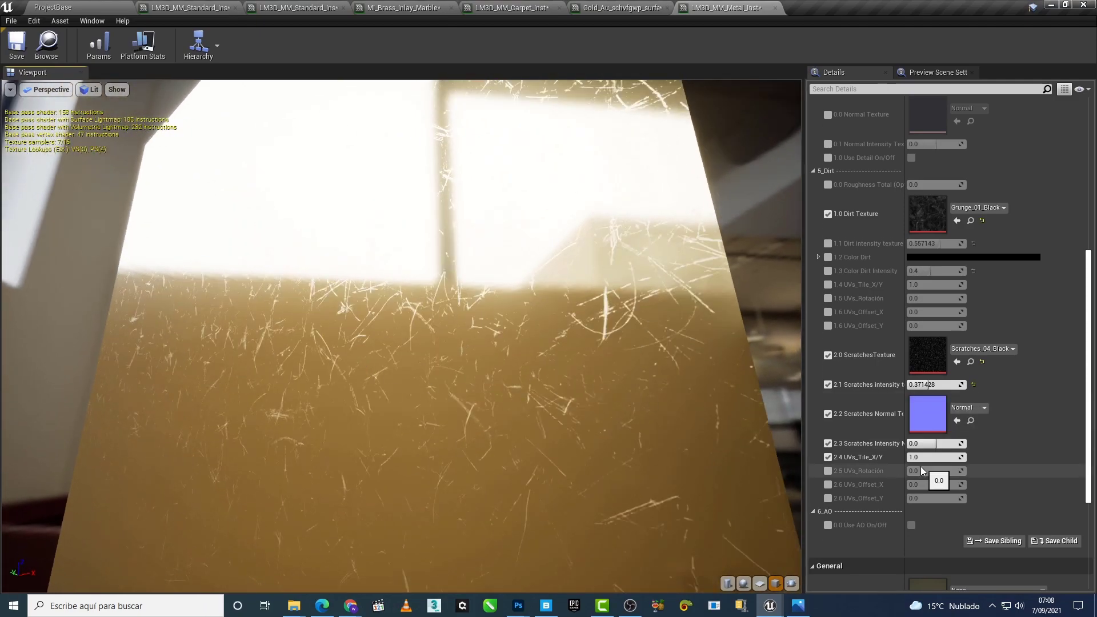
pyautogui.moveTo(929, 384); pyautogui.dragTo(922, 385)
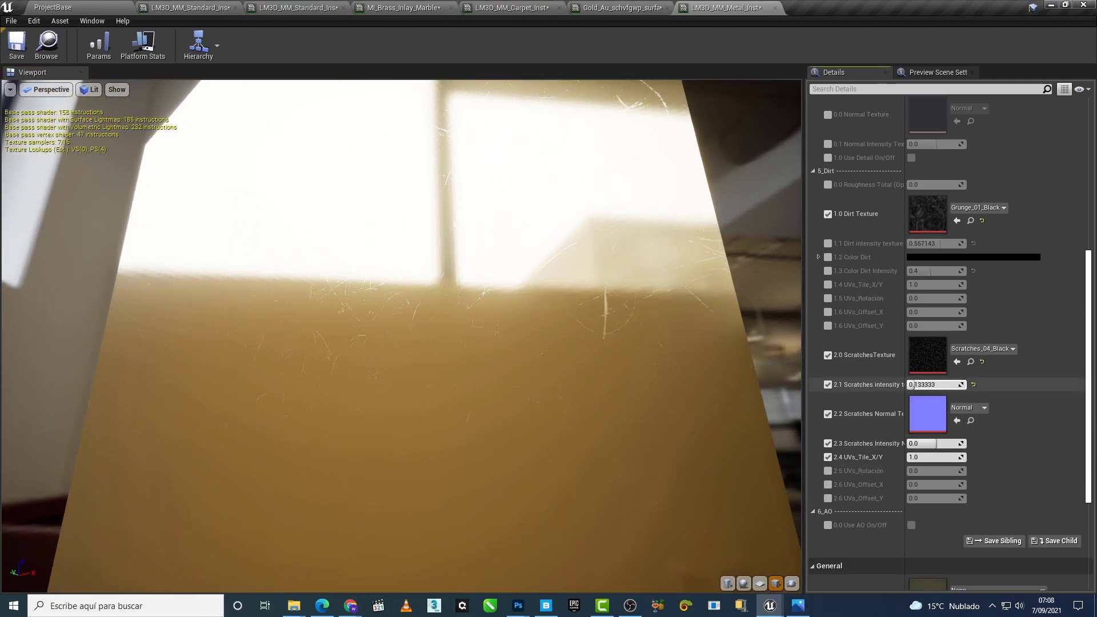
pyautogui.click(970, 362)
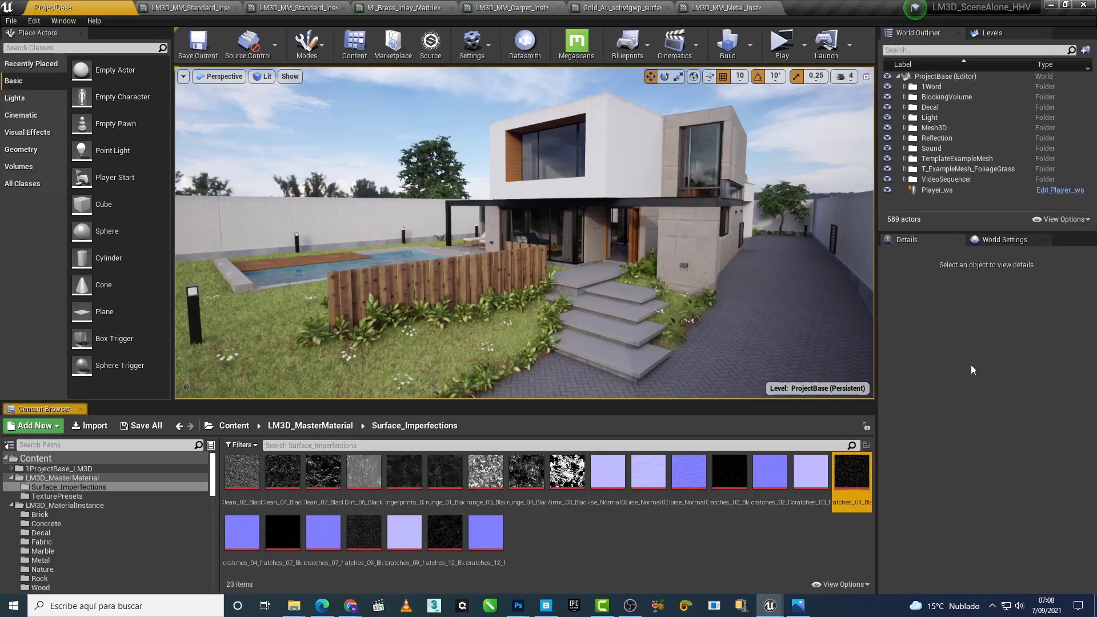
# Step: Assign Scratches_04_N as the scratches normal map and turn off the scratches intensity override
pyautogui.click(243, 531)
pyautogui.click(726, 7)
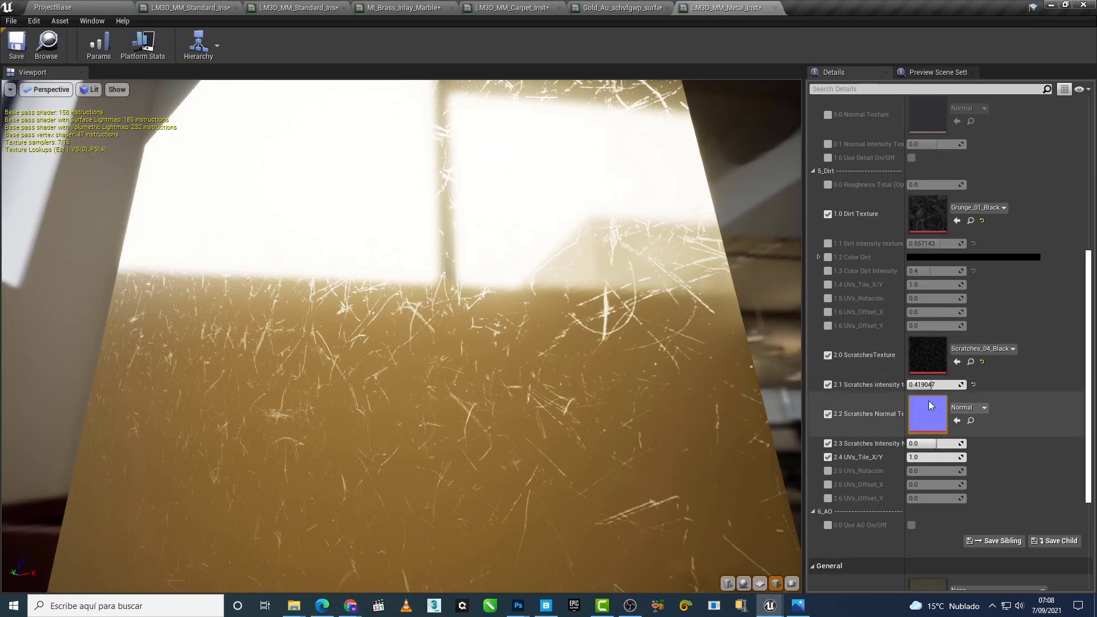
pyautogui.click(958, 420)
pyautogui.moveTo(937, 443); pyautogui.dragTo(952, 443)
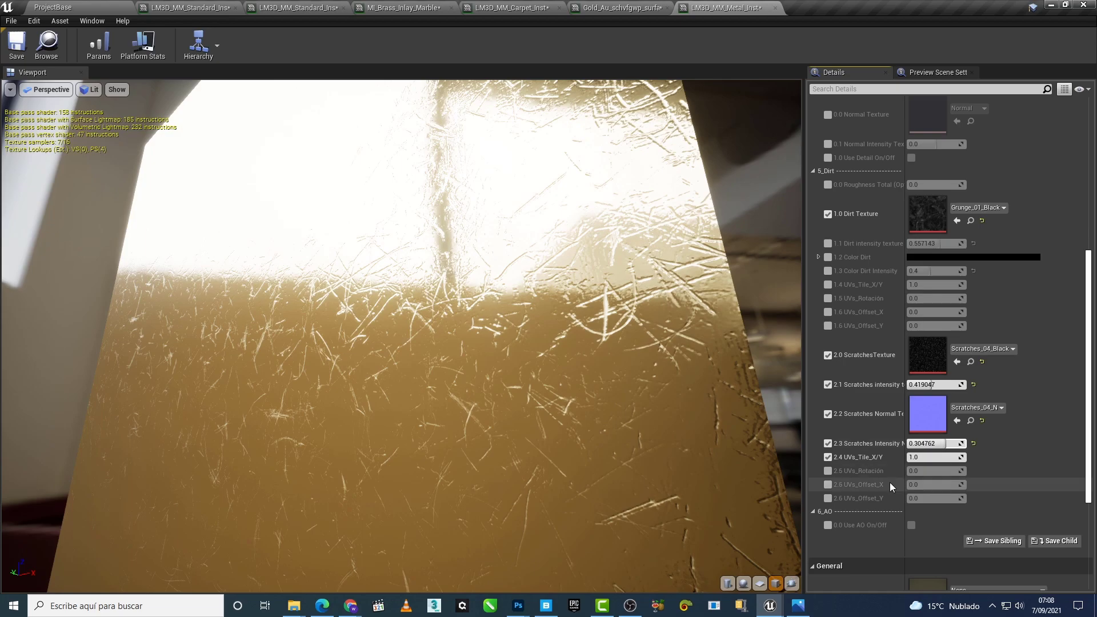
pyautogui.click(827, 385)
pyautogui.moveTo(680, 432); pyautogui.dragTo(628, 434)
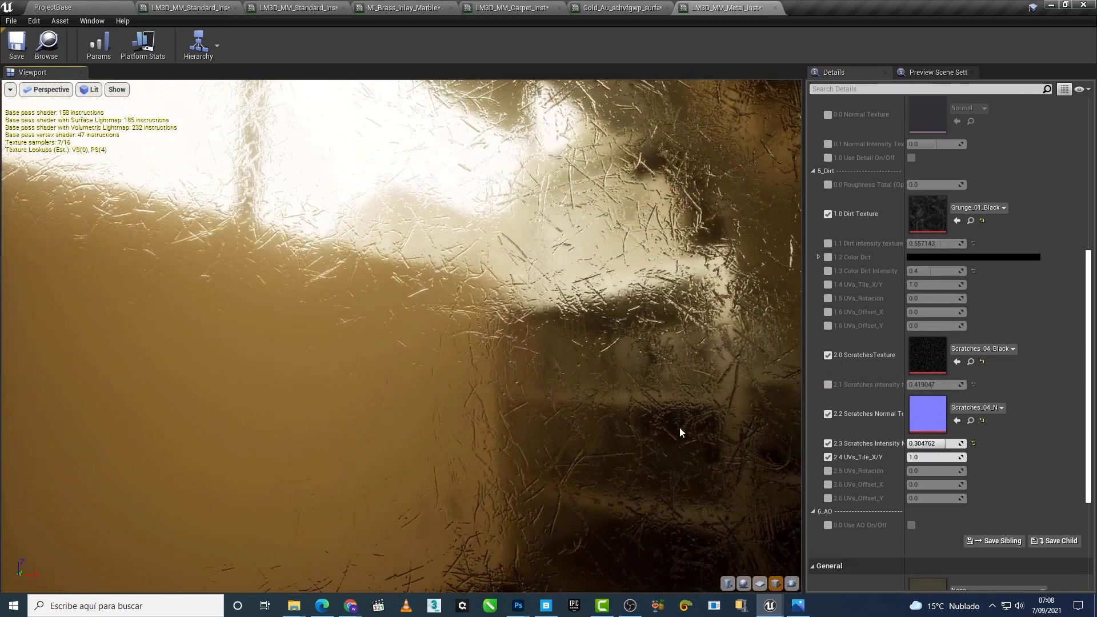
# Step: Reduce Scratches Intensity N to 0.1, briefly testing the scratches intensity override on and off
pyautogui.moveTo(948, 444); pyautogui.dragTo(774, 451)
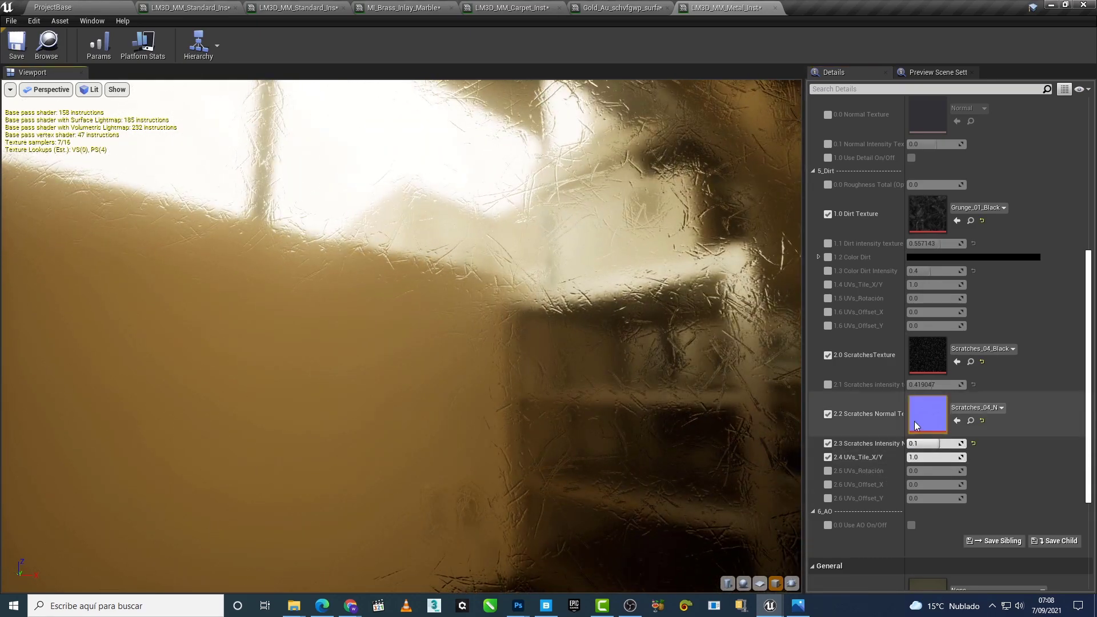
pyautogui.click(828, 383)
pyautogui.moveTo(937, 384)
pyautogui.mouseDown()
pyautogui.moveTo(948, 384)
pyautogui.moveTo(924, 384)
pyautogui.mouseUp()
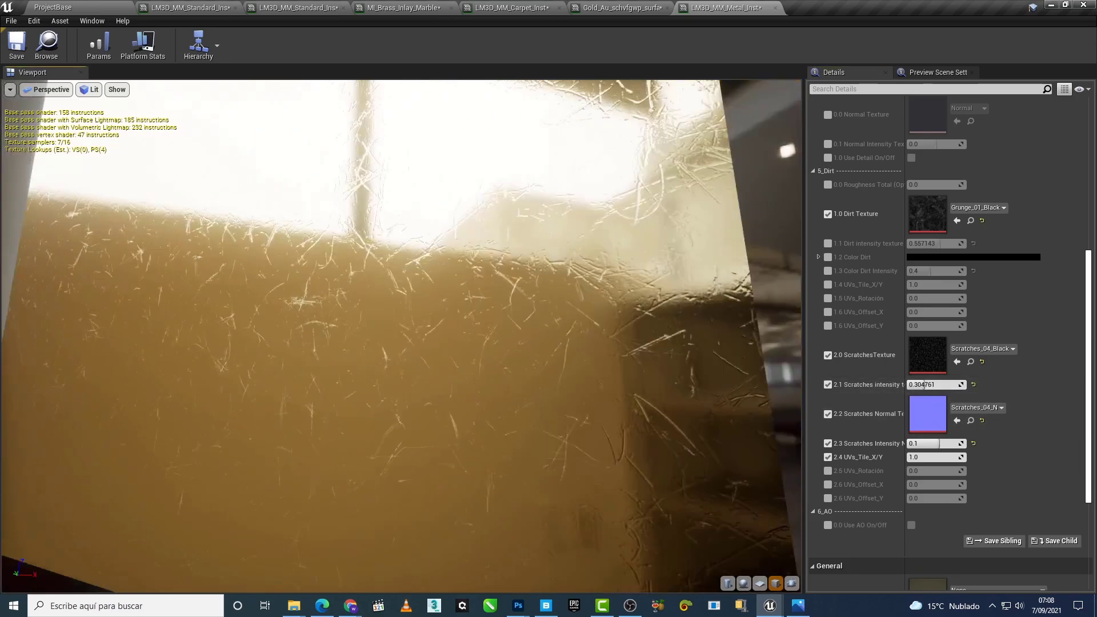
pyautogui.click(827, 384)
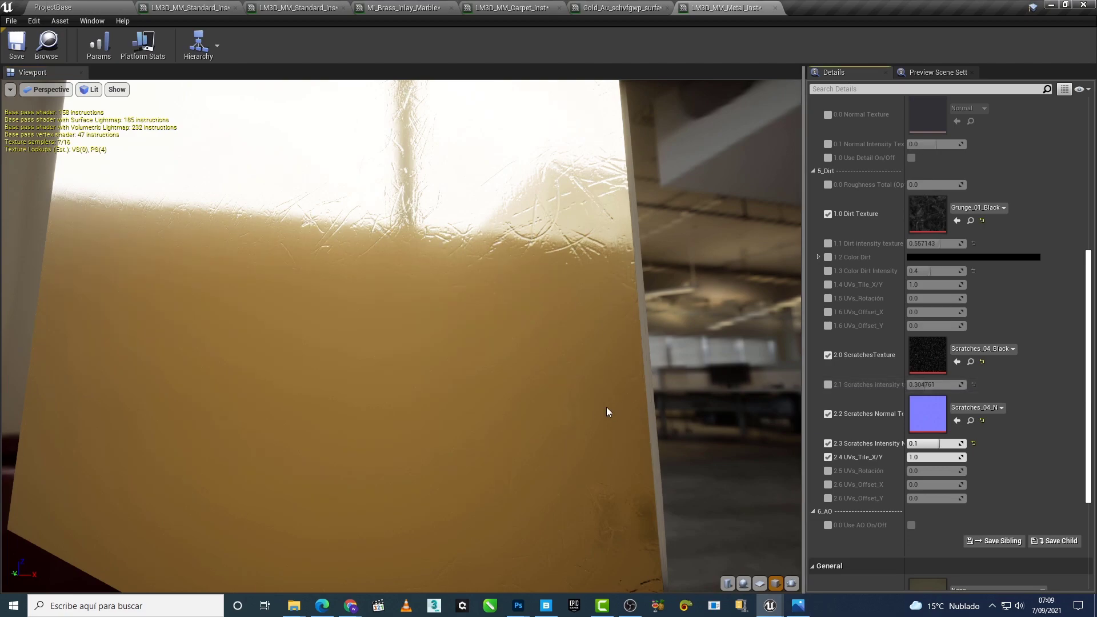
# Step: Re-enable scratches normal and intensity, set scratch tiling to 2 and scratch normal intensity to 0.1
pyautogui.click(831, 414)
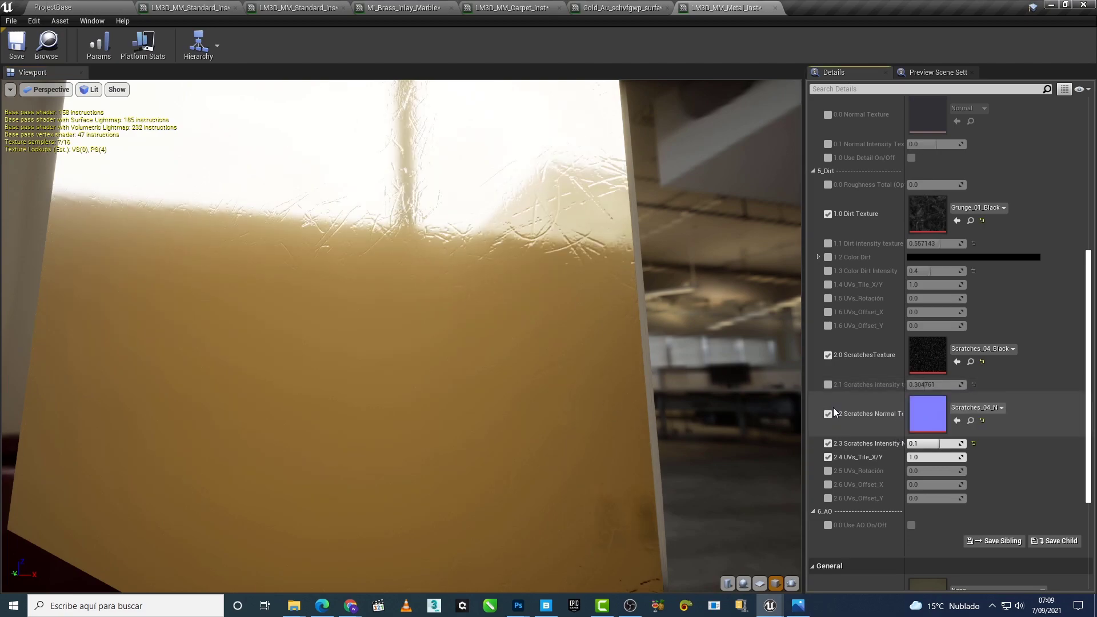
pyautogui.click(832, 382)
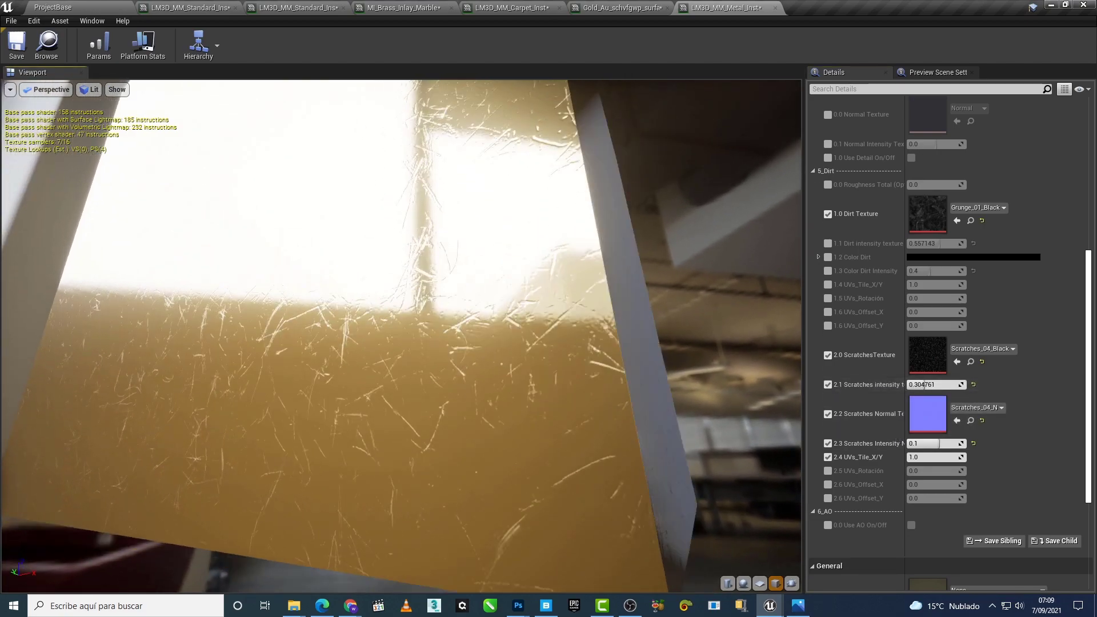
pyautogui.moveTo(920, 385); pyautogui.dragTo(920, 384)
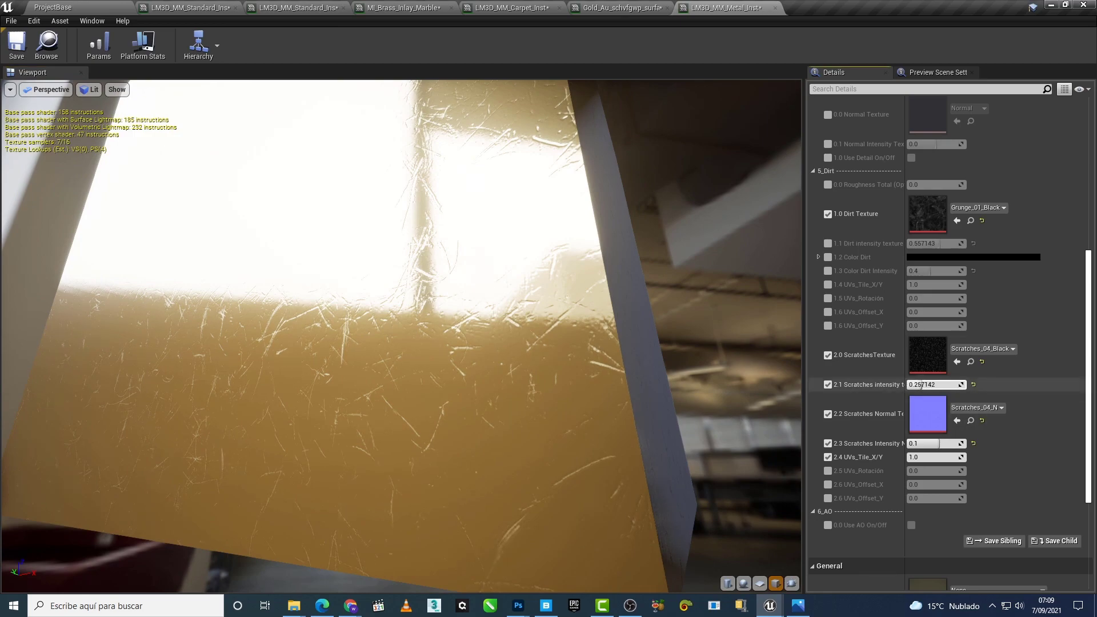
pyautogui.press('Return')
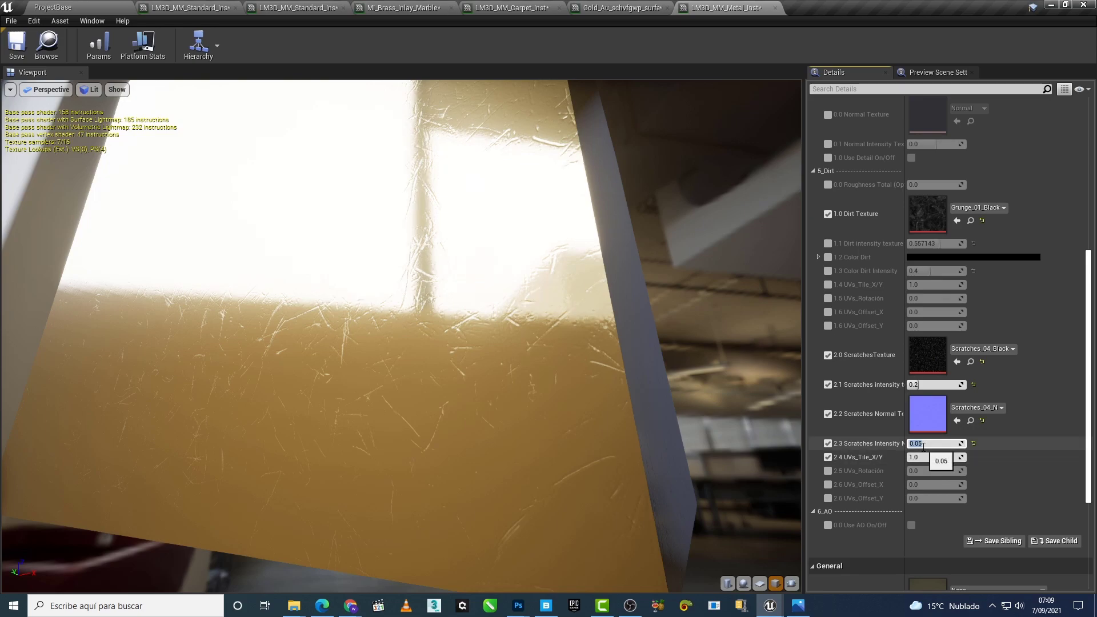
pyautogui.click(937, 457)
pyautogui.write('2')
pyautogui.press('Return')
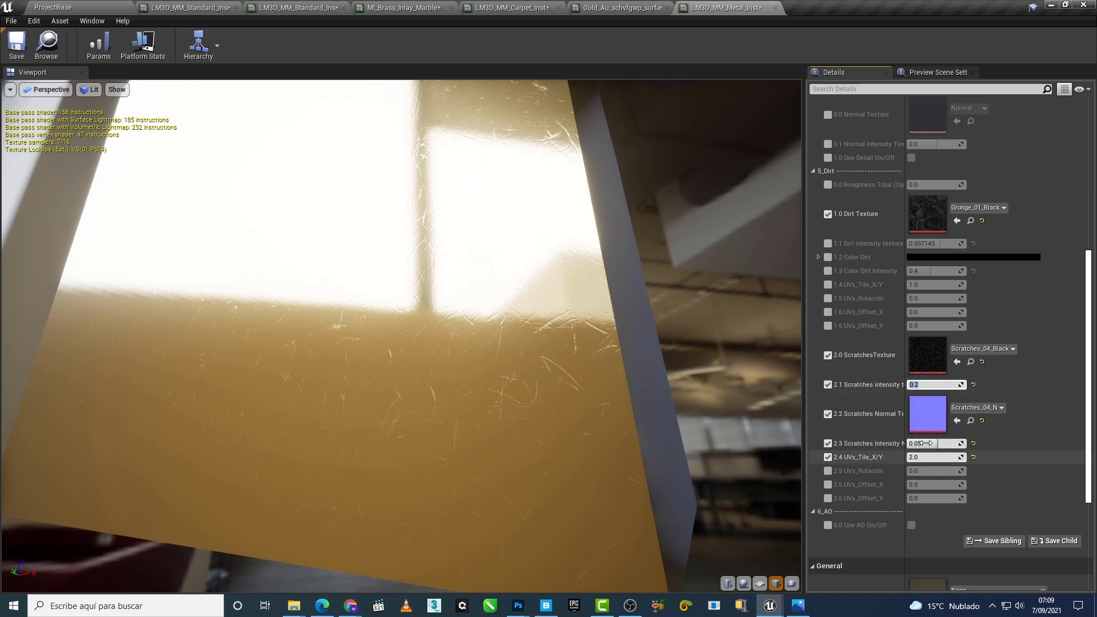
pyautogui.moveTo(916, 443); pyautogui.dragTo(948, 443)
pyautogui.write('1')
pyautogui.press('Return')
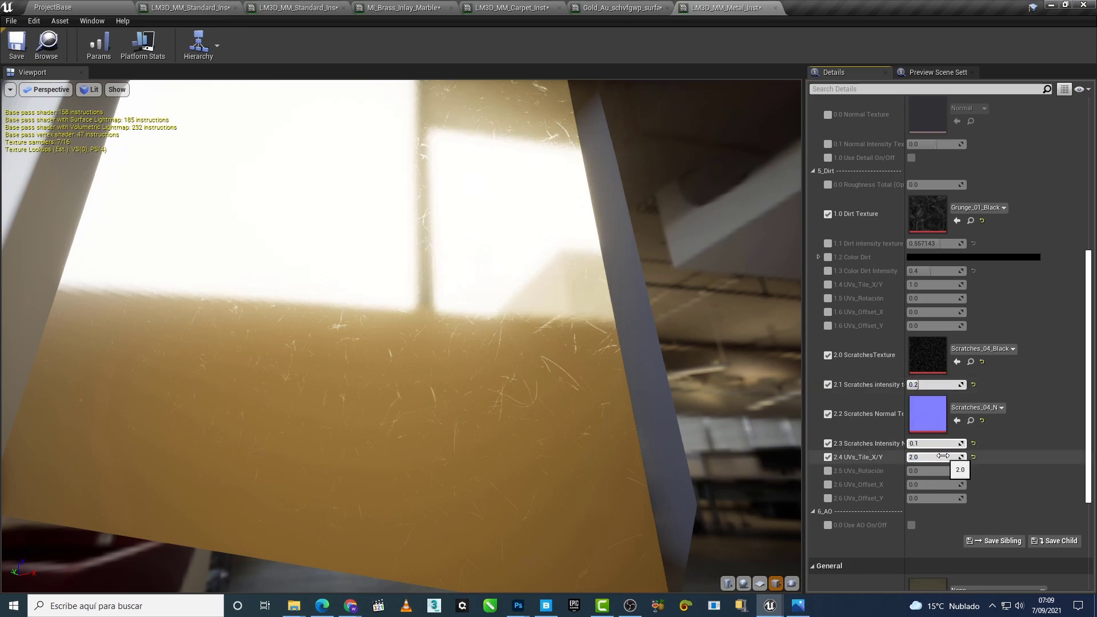
pyautogui.moveTo(771, 440)
pyautogui.mouseDown()
pyautogui.moveTo(742, 440)
pyautogui.moveTo(754, 439)
pyautogui.mouseUp()
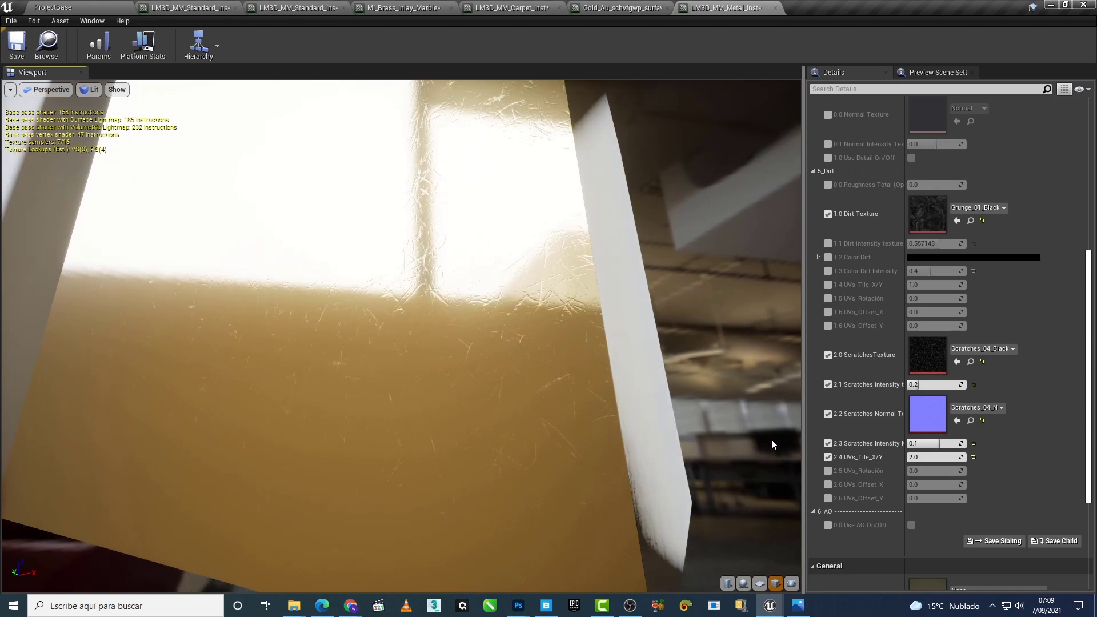
# Step: Enable the dirt intensity and colour dirt intensity overrides, preview on a sphere, set scratch tiling to 1
pyautogui.click(827, 244)
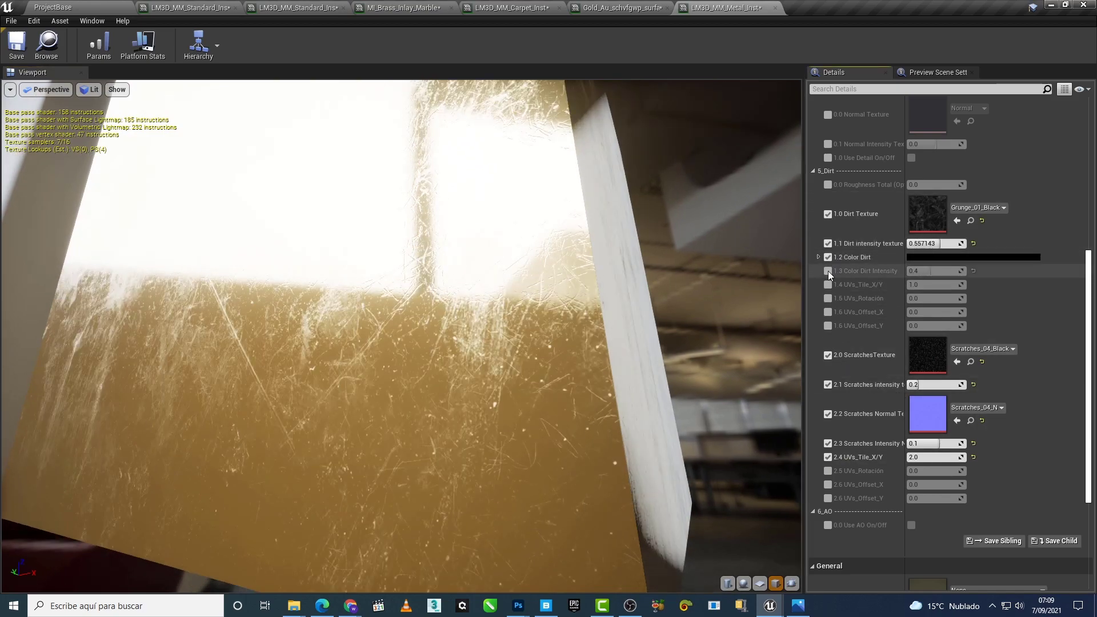
pyautogui.click(828, 271)
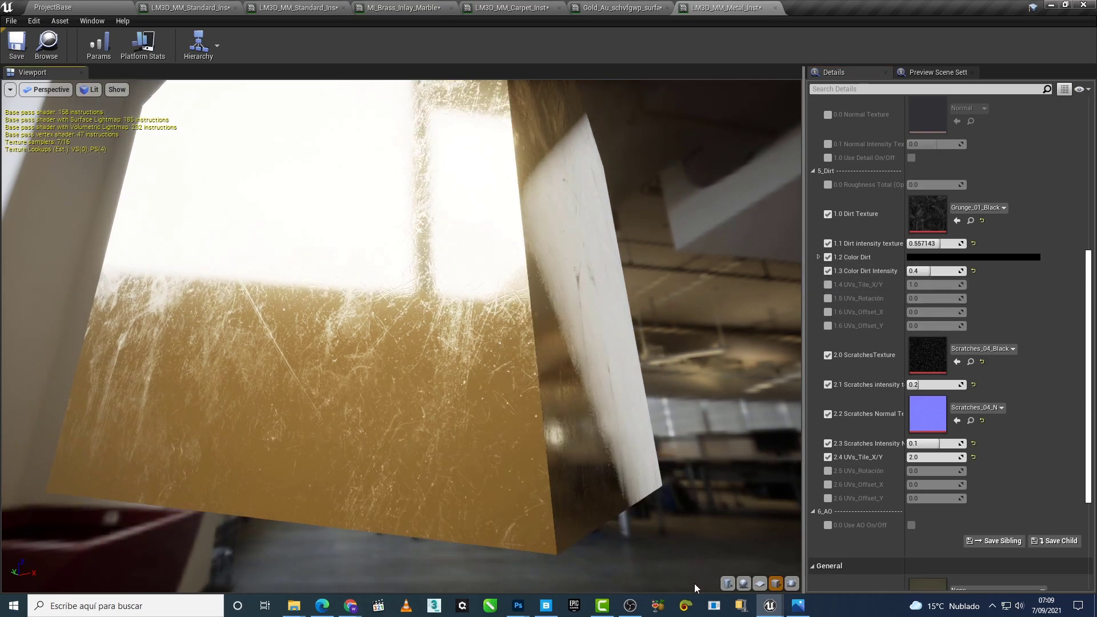
pyautogui.click(742, 582)
pyautogui.moveTo(669, 424)
pyautogui.mouseDown()
pyautogui.moveTo(660, 410)
pyautogui.moveTo(684, 454)
pyautogui.mouseUp()
pyautogui.write('1')
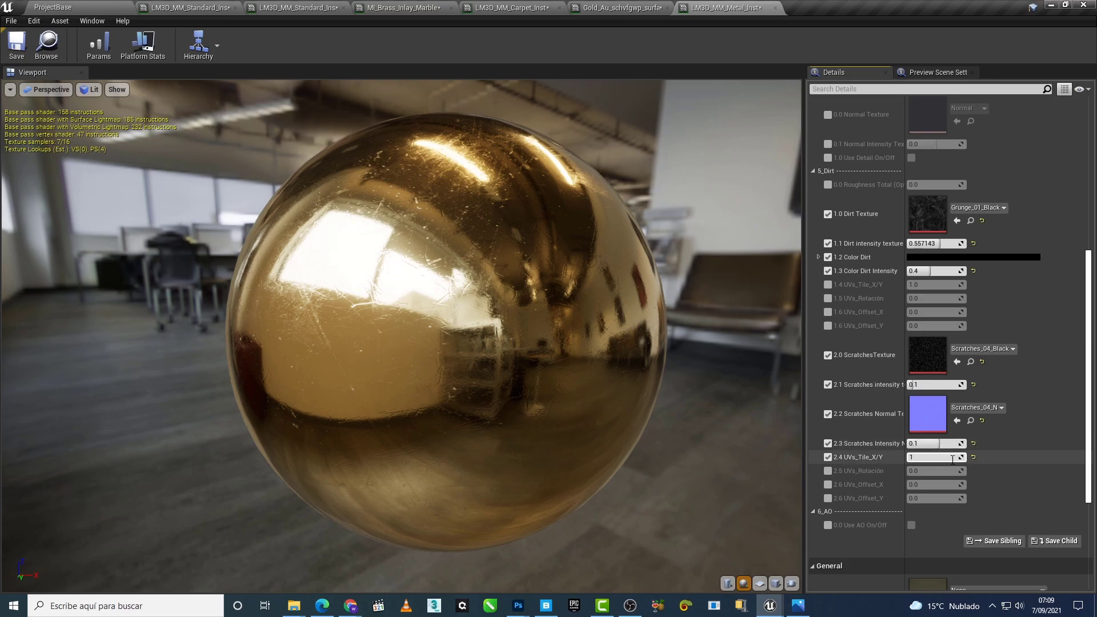
pyautogui.press('Return')
pyautogui.write('2')
pyautogui.press('Return')
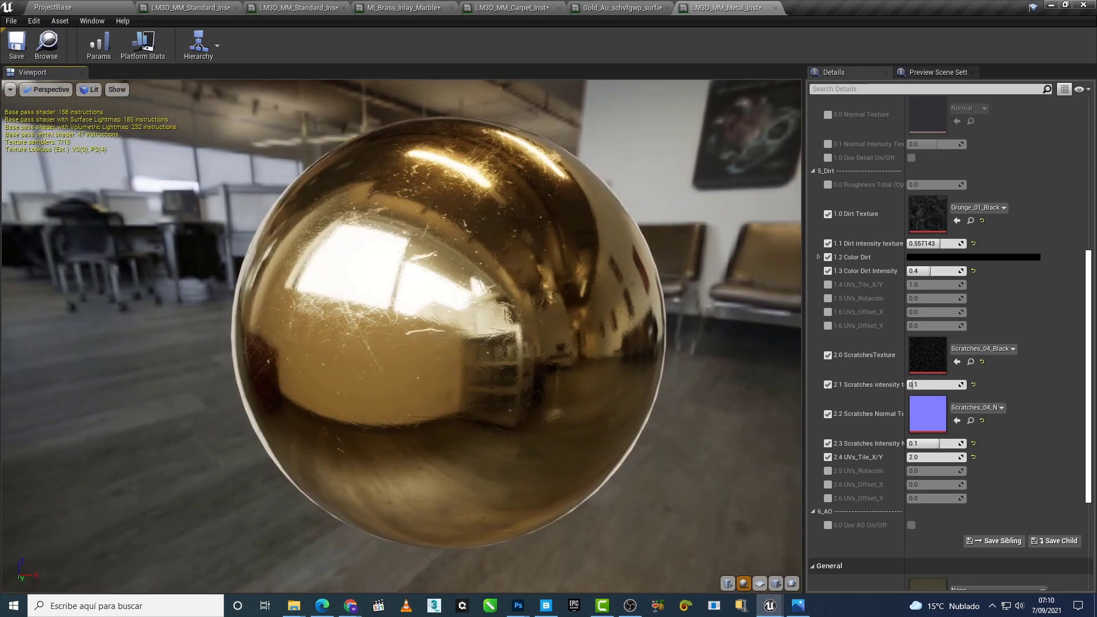
pyautogui.hotkey('ctrl', 'Tab')
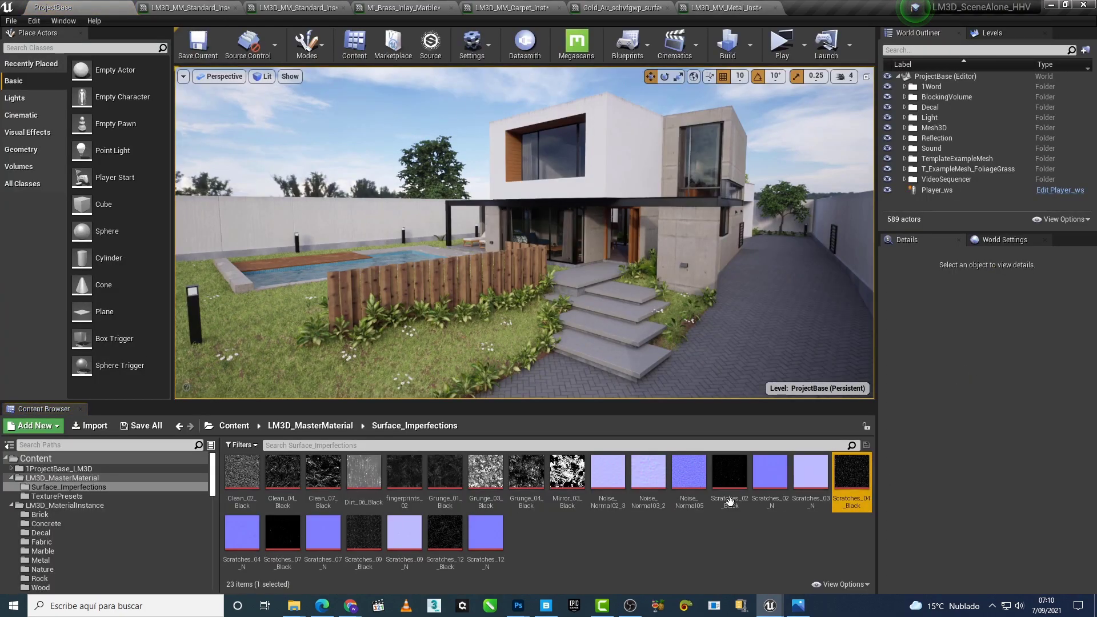
# Step: Assign Scratches_02_Black as the scratches texture
pyautogui.click(741, 466)
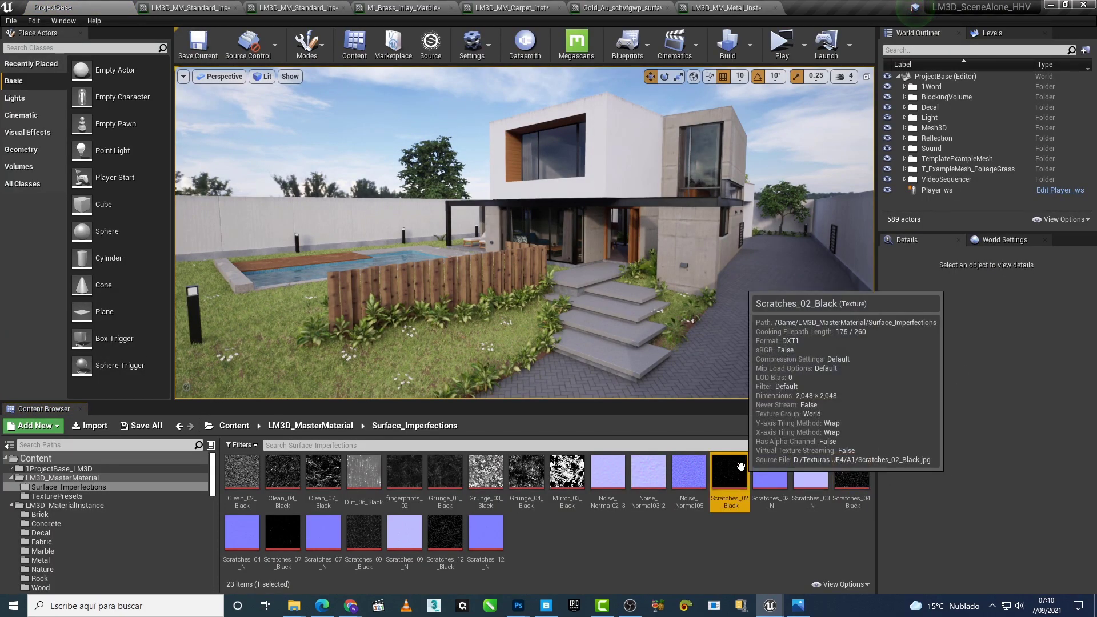
pyautogui.click(725, 7)
pyautogui.click(958, 362)
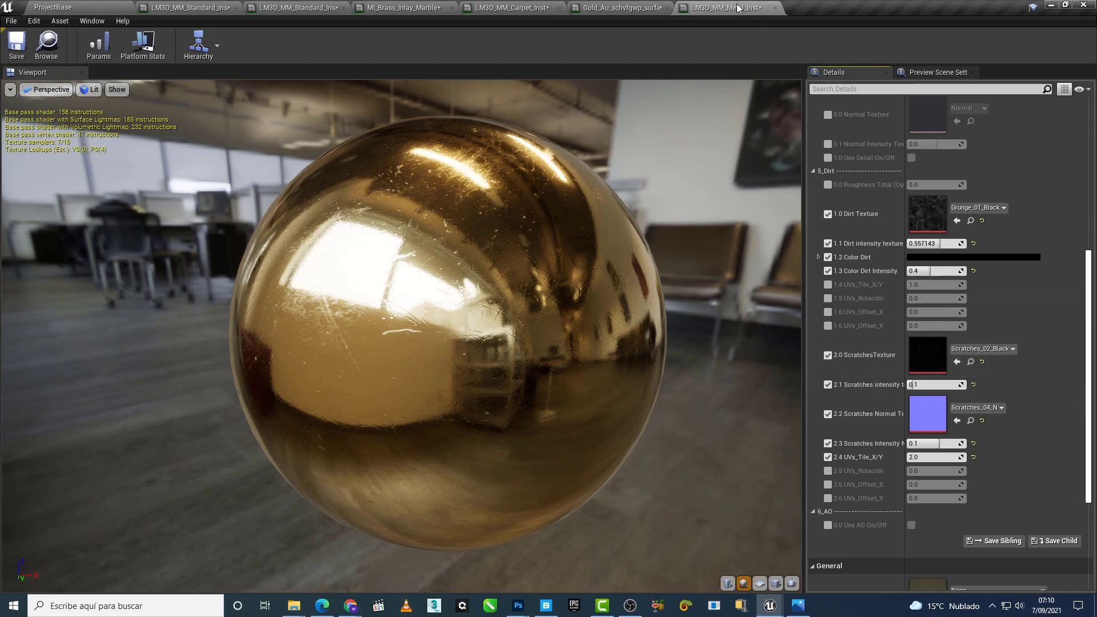
# Step: Assign Scratches_02_N as the scratches normal map and preview it on a cube
pyautogui.click(971, 363)
pyautogui.click(726, 7)
pyautogui.click(957, 421)
pyautogui.moveTo(657, 422); pyautogui.dragTo(543, 423)
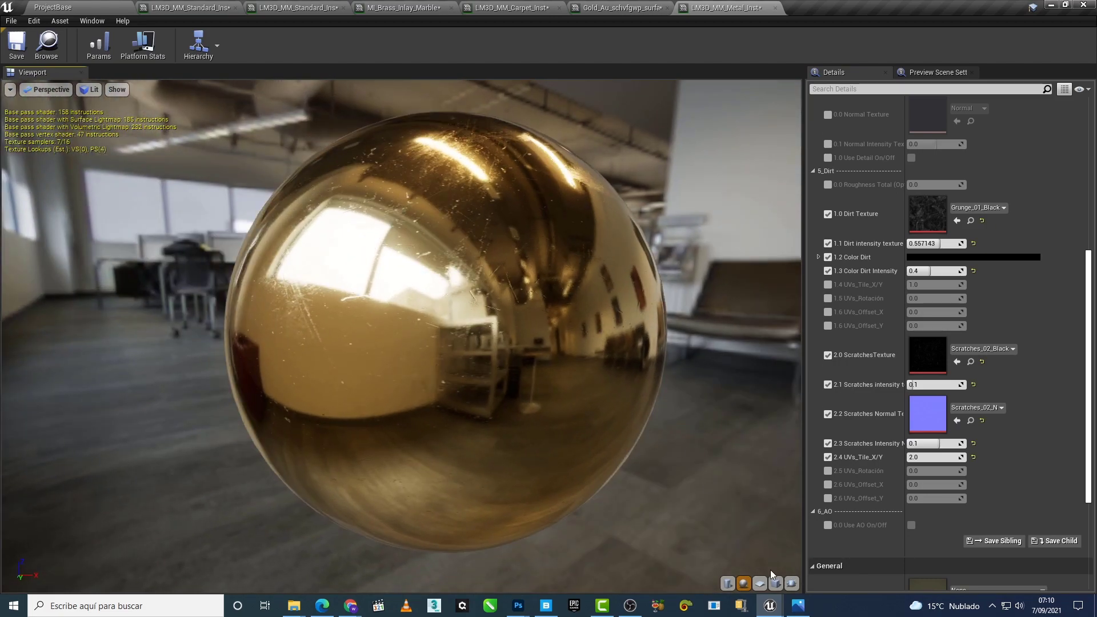
pyautogui.click(775, 583)
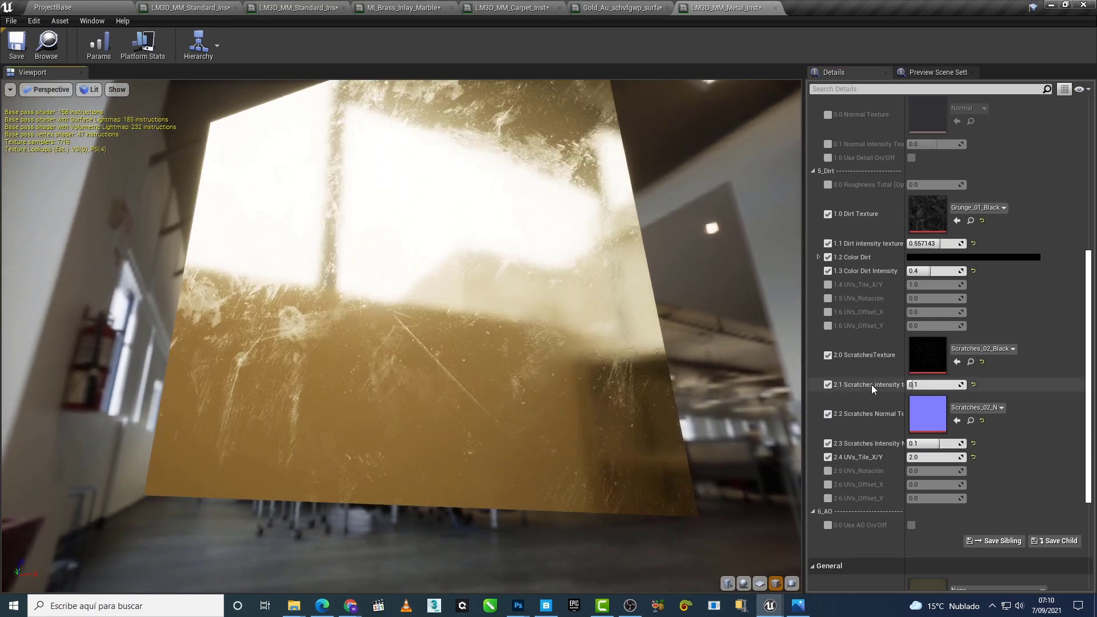
# Step: Set the gold metal instance's Dirt Intensity and Color Dirt Intensity to 0.5
pyautogui.moveTo(942, 244); pyautogui.dragTo(934, 244)
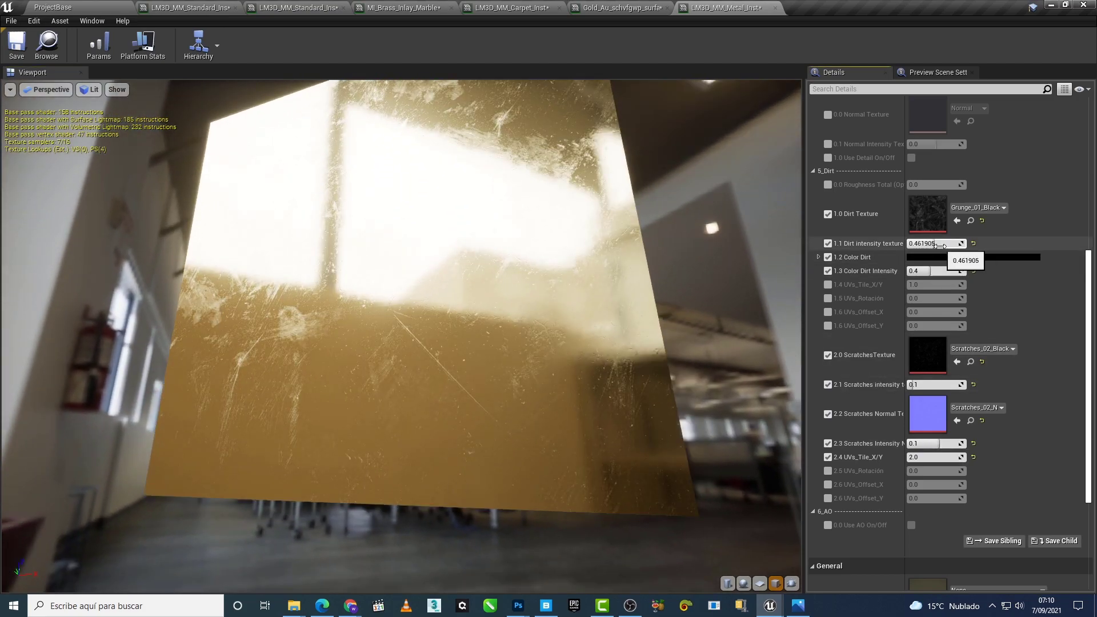
pyautogui.write('5')
pyautogui.press('Return')
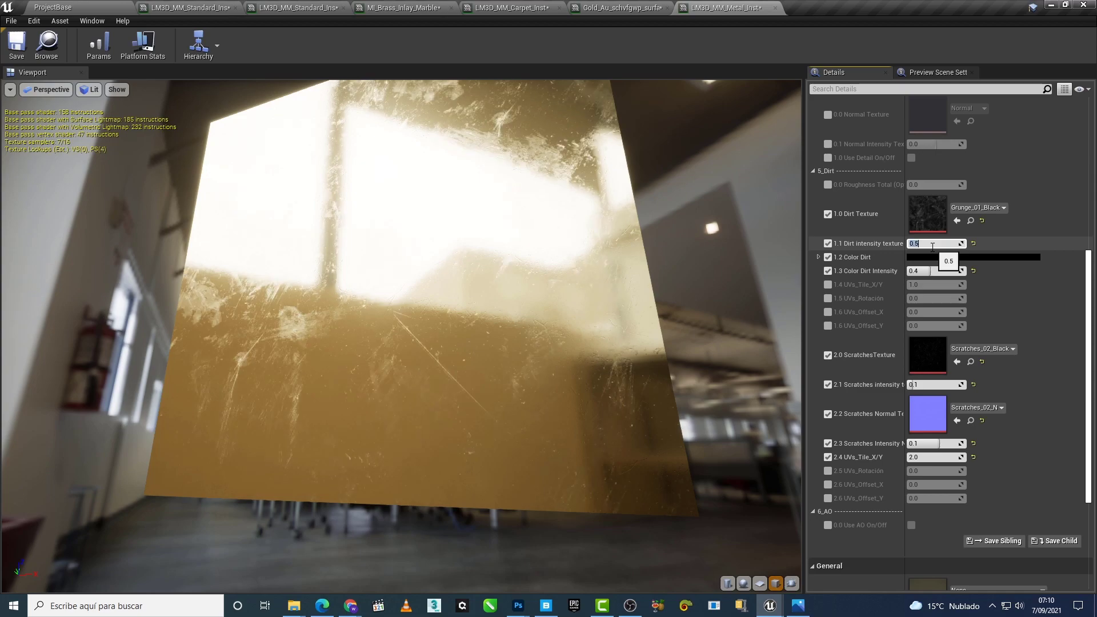
pyautogui.write('0')
pyautogui.moveTo(920, 271); pyautogui.dragTo(932, 271)
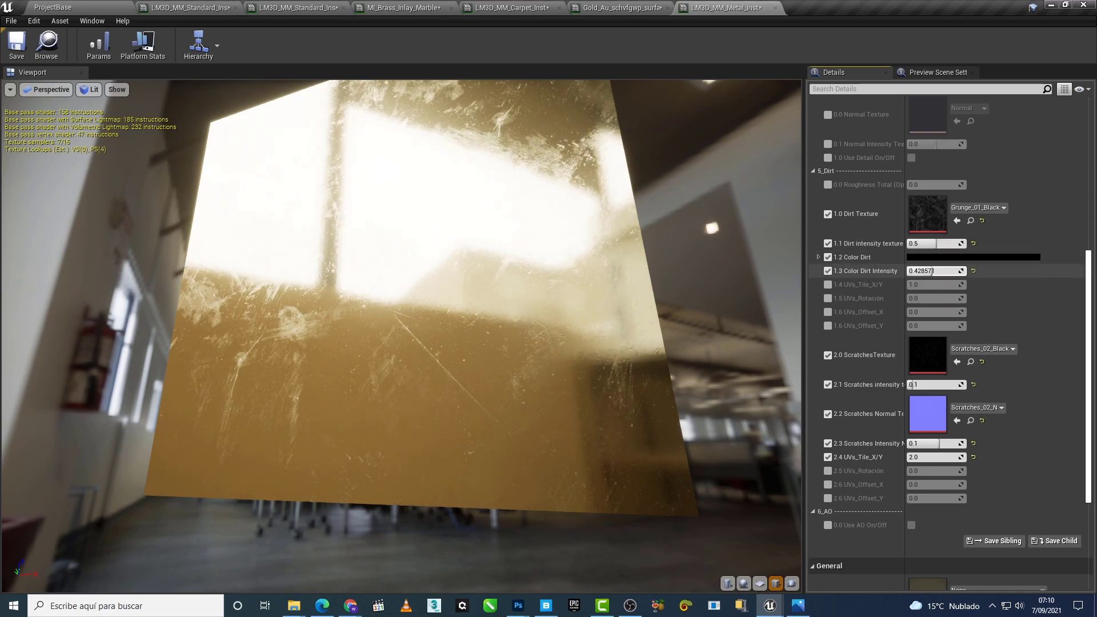
pyautogui.write('2')
pyautogui.write('5')
pyautogui.press('Return')
# Step: Lower the dirt intensity texture value and set the scratches intensity to 0.2
pyautogui.moveTo(933, 243); pyautogui.dragTo(927, 244)
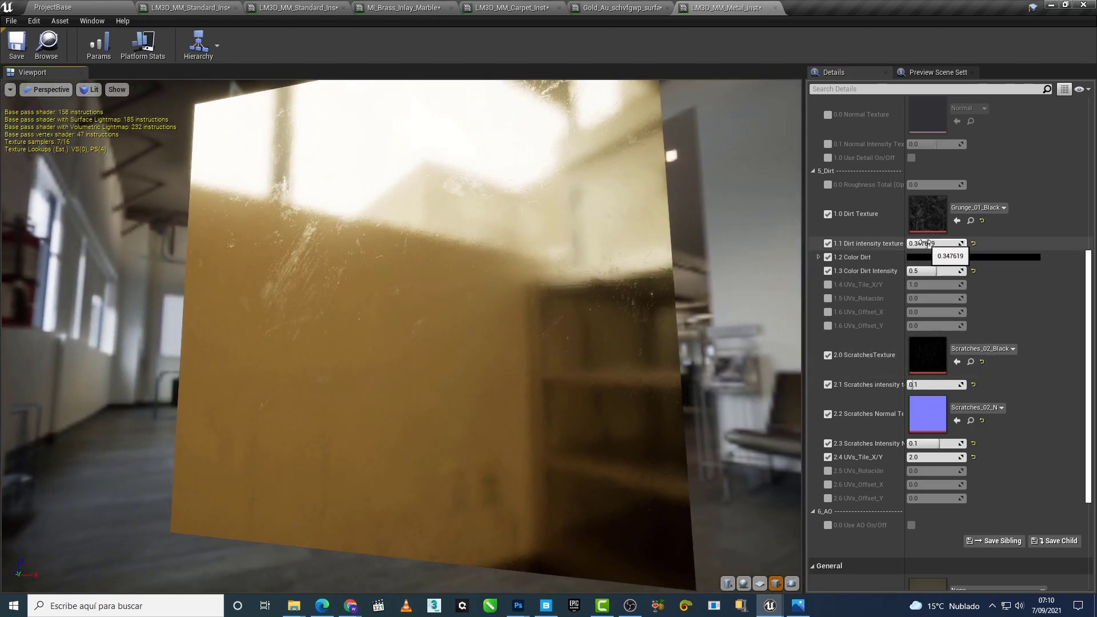
pyautogui.write('25')
pyautogui.moveTo(630, 372)
pyautogui.mouseDown()
pyautogui.moveTo(572, 371)
pyautogui.moveTo(743, 409)
pyautogui.mouseUp()
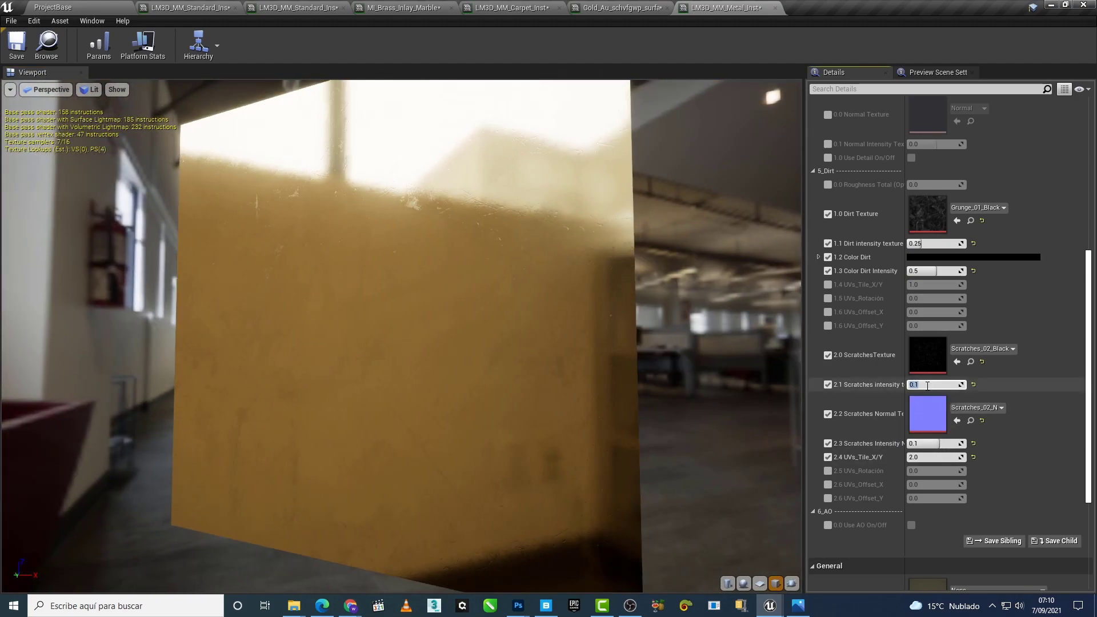
pyautogui.press('Return')
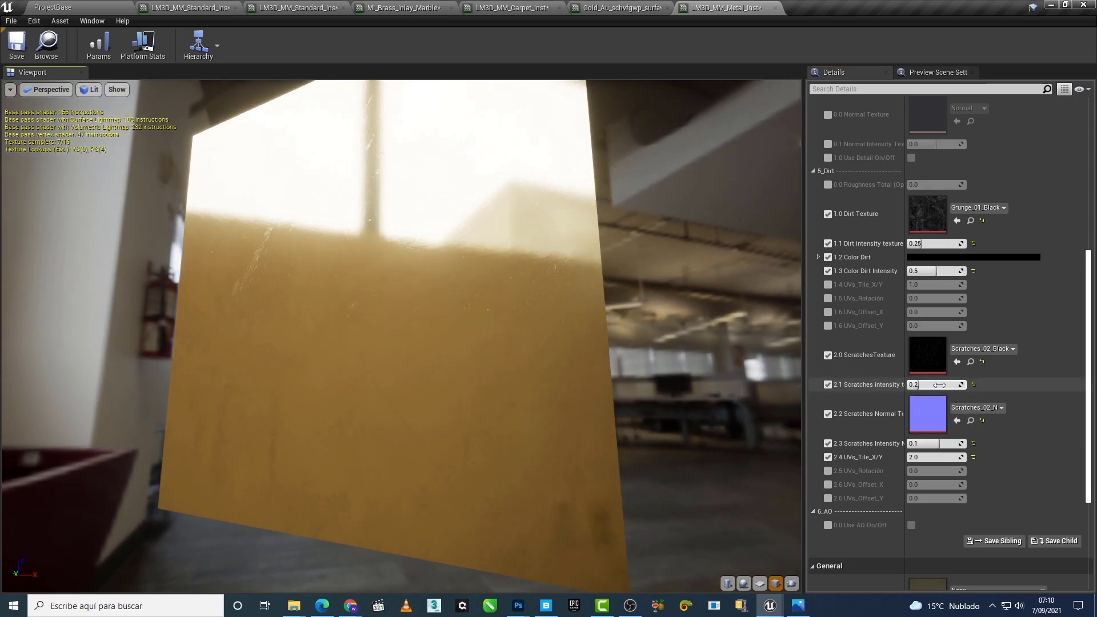
pyautogui.moveTo(400, 337); pyautogui.dragTo(434, 337)
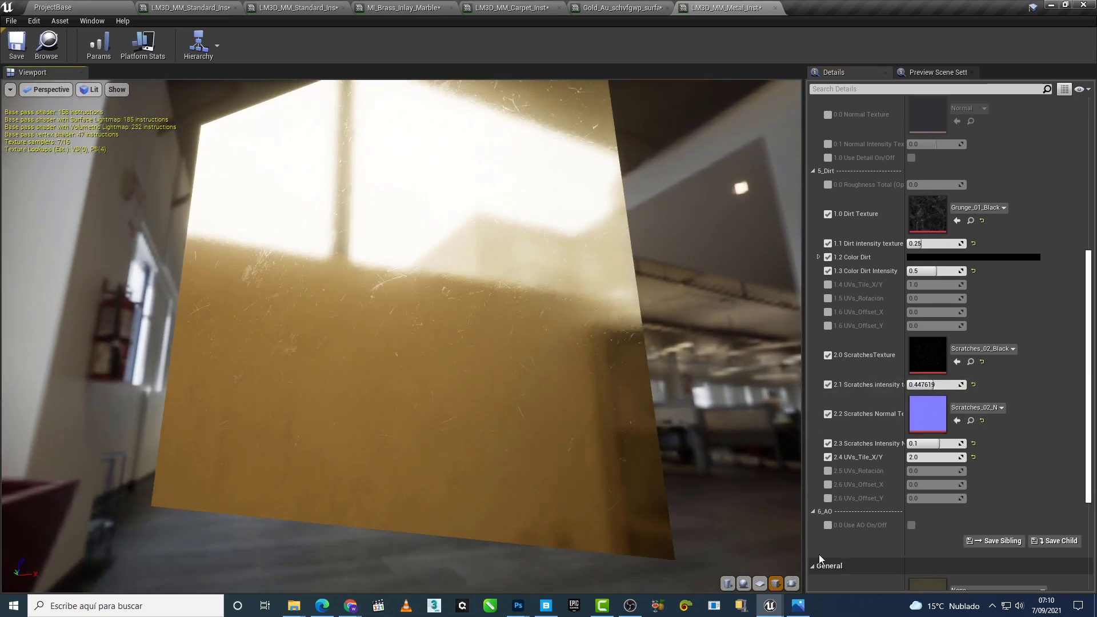
# Step: Preview the material on a sphere and push dirt intensity up to about 0.63
pyautogui.click(744, 583)
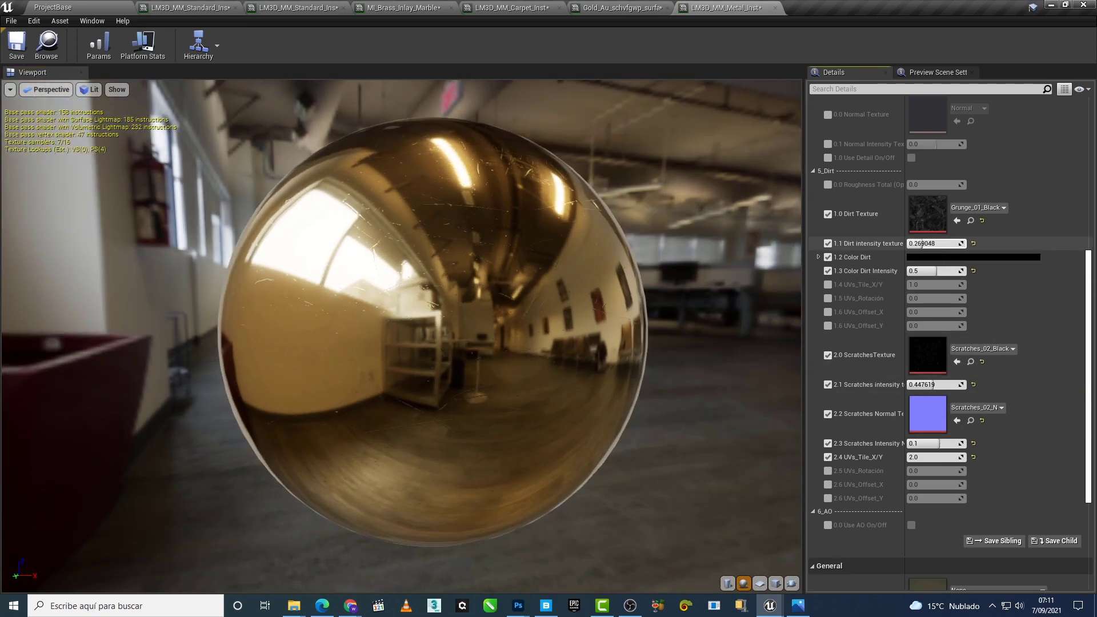
pyautogui.moveTo(921, 244); pyautogui.dragTo(933, 243)
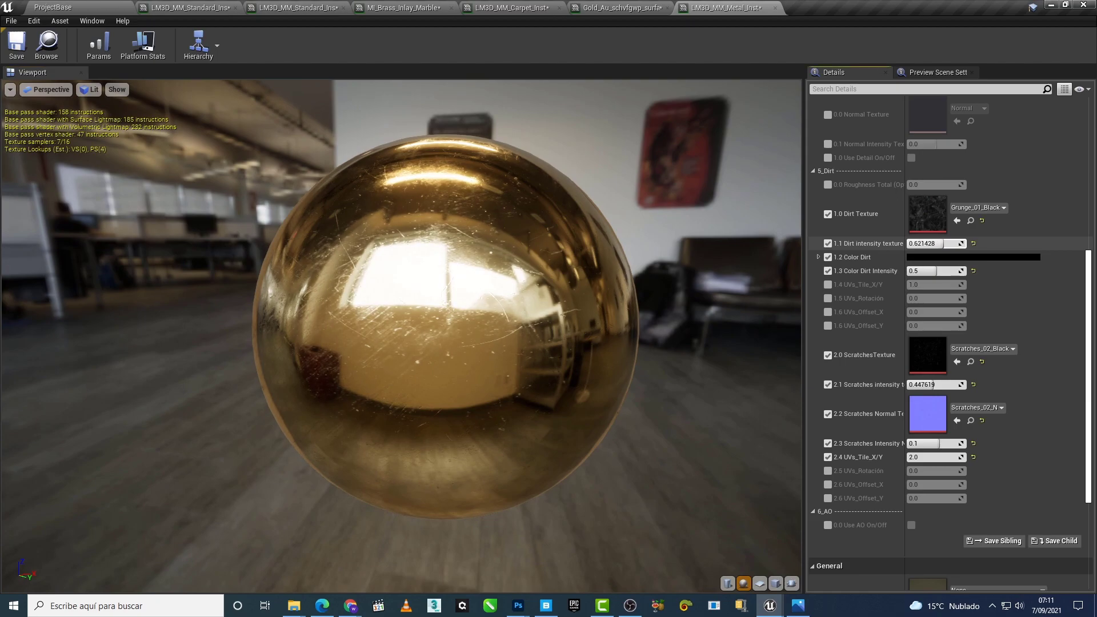
pyautogui.moveTo(932, 243); pyautogui.dragTo(942, 244)
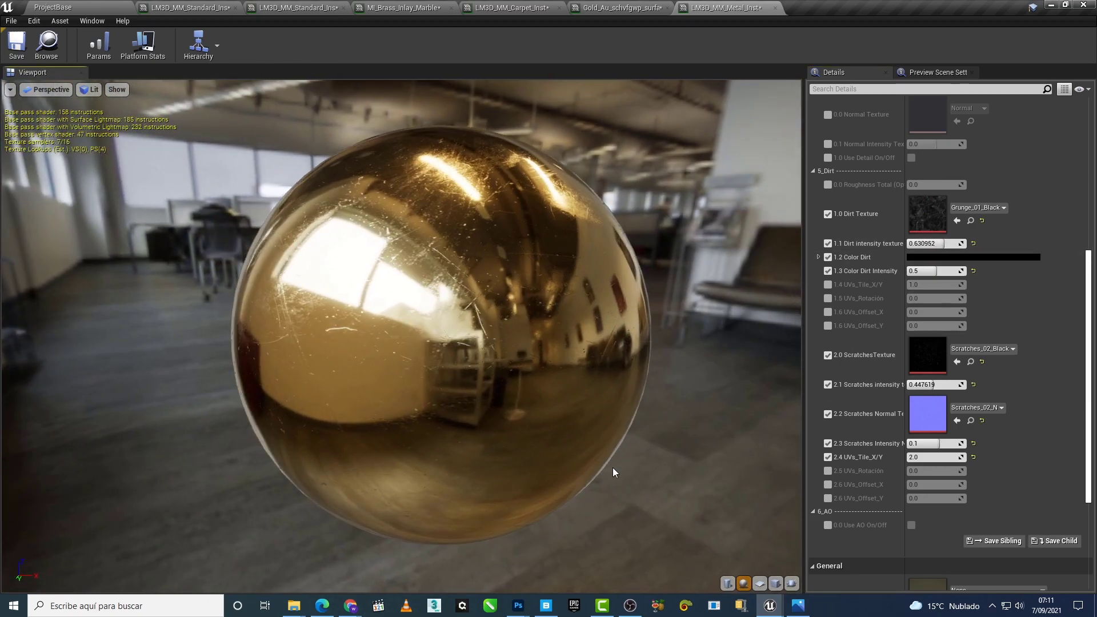
pyautogui.moveTo(612, 468); pyautogui.dragTo(571, 468)
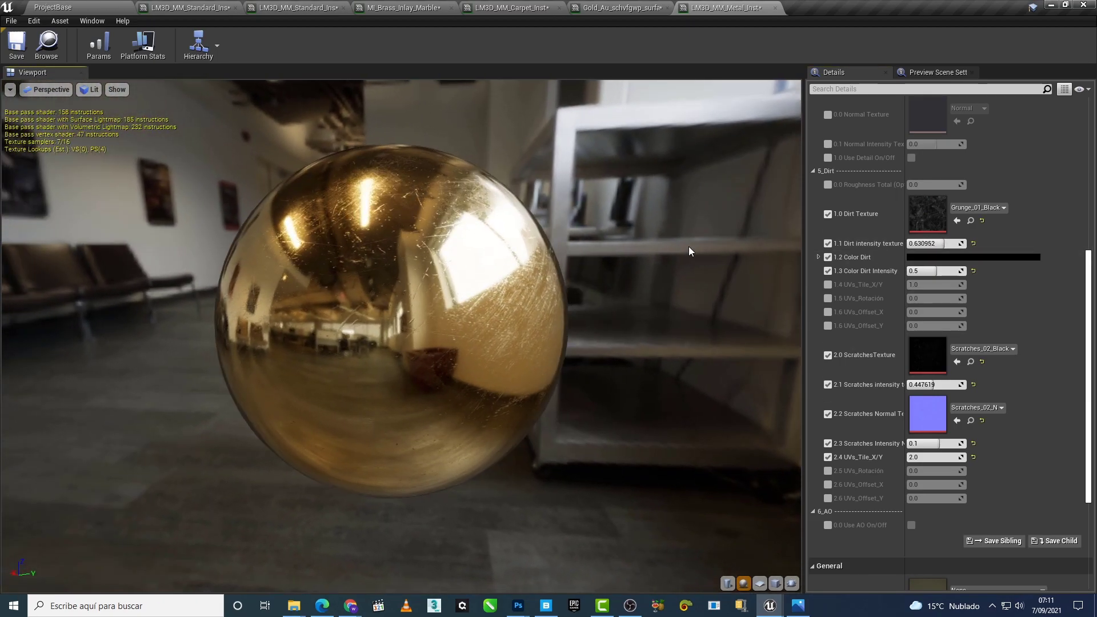
# Step: Compare with the gold surface material, then raise scratches intensity to about 0.5
pyautogui.click(620, 8)
pyautogui.click(725, 7)
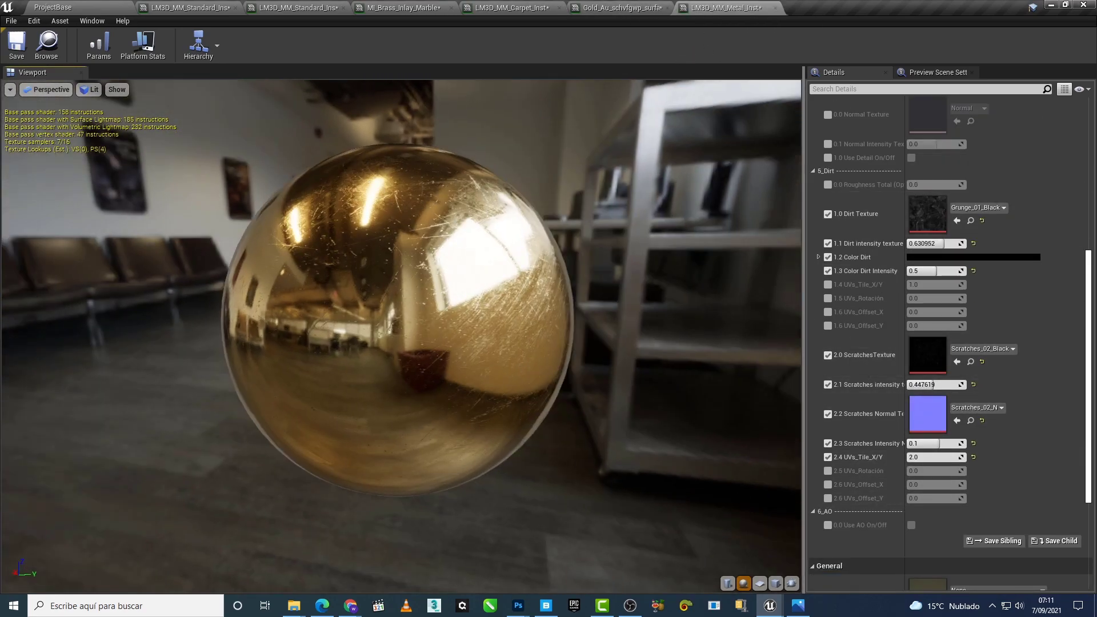
pyautogui.moveTo(666, 475); pyautogui.dragTo(666, 475)
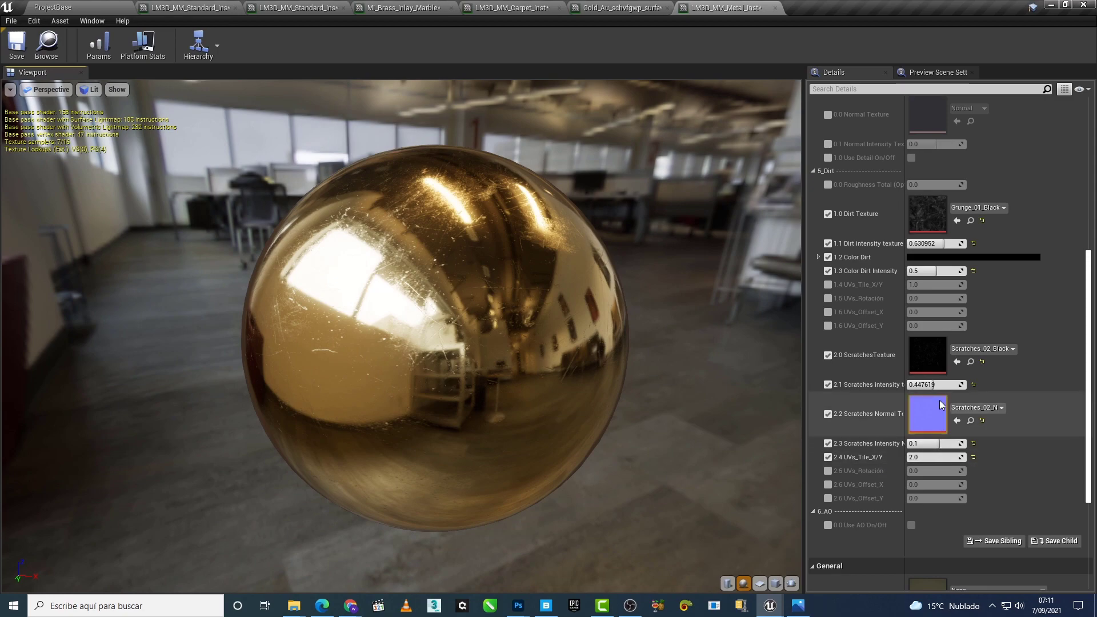
pyautogui.moveTo(937, 385); pyautogui.dragTo(948, 384)
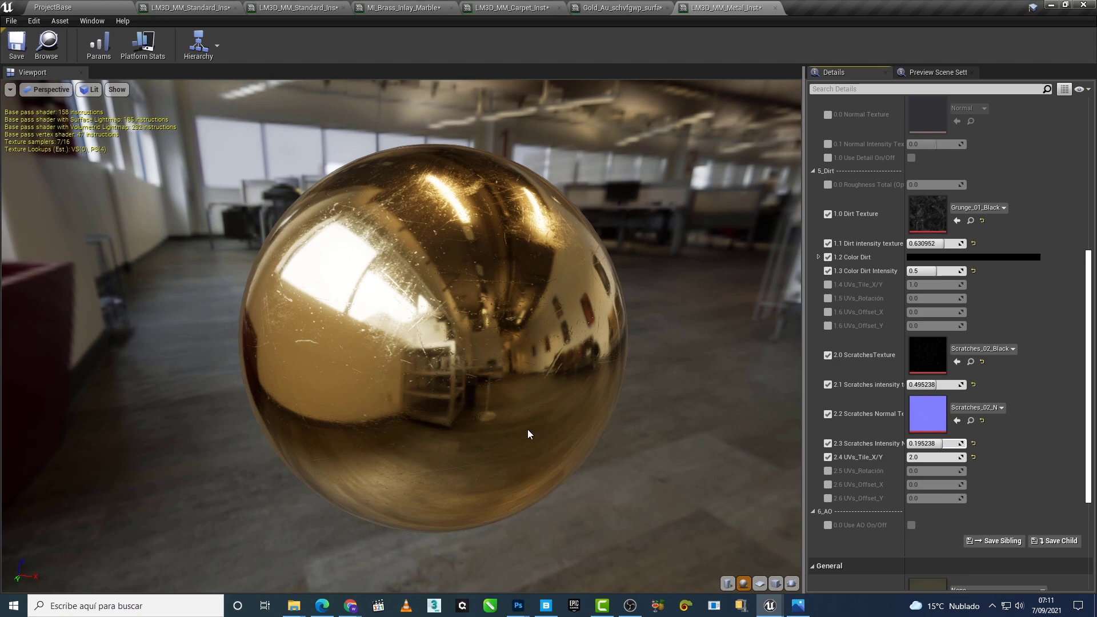
# Step: Return to the ProjectBase level editor and deselect the LM3D_MM_Metal material asset
pyautogui.click(122, 6)
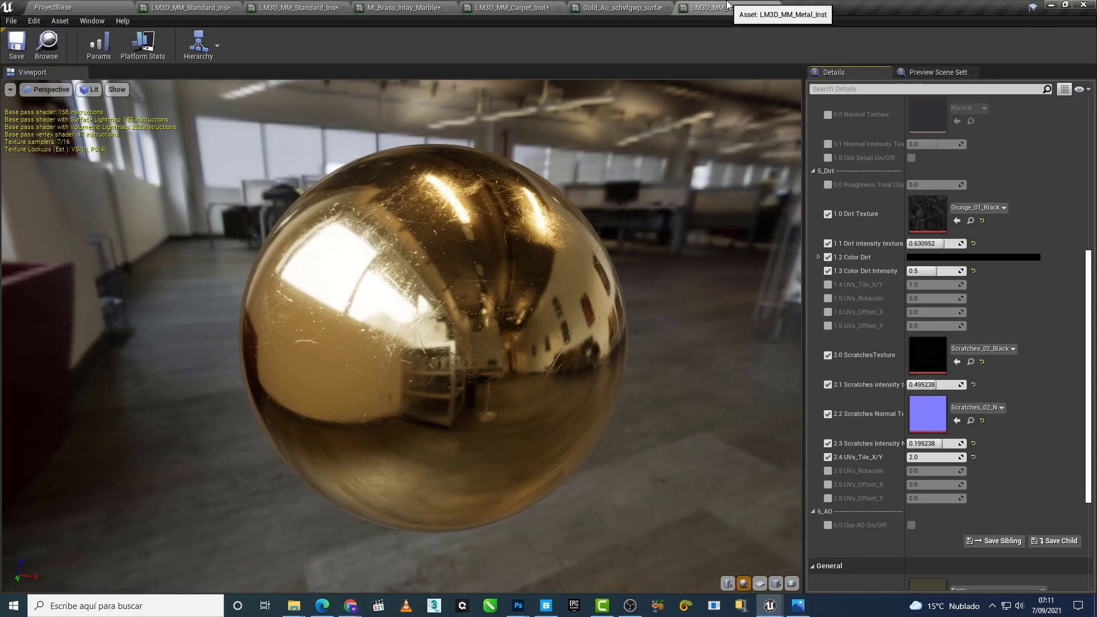
pyautogui.click(726, 8)
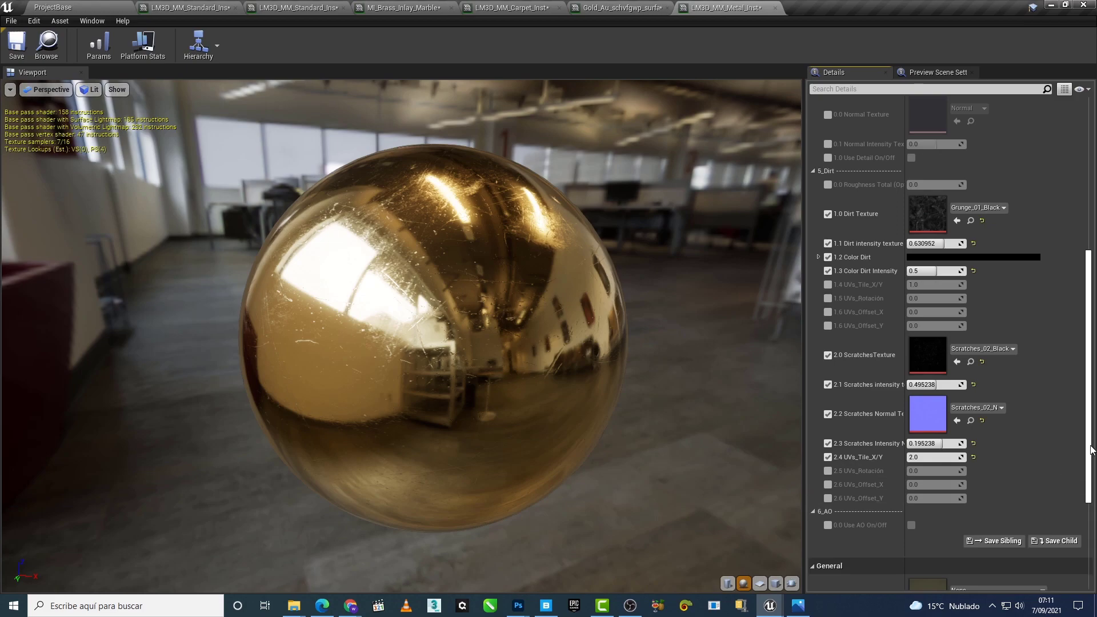
pyautogui.scroll(-4, 968, 478)
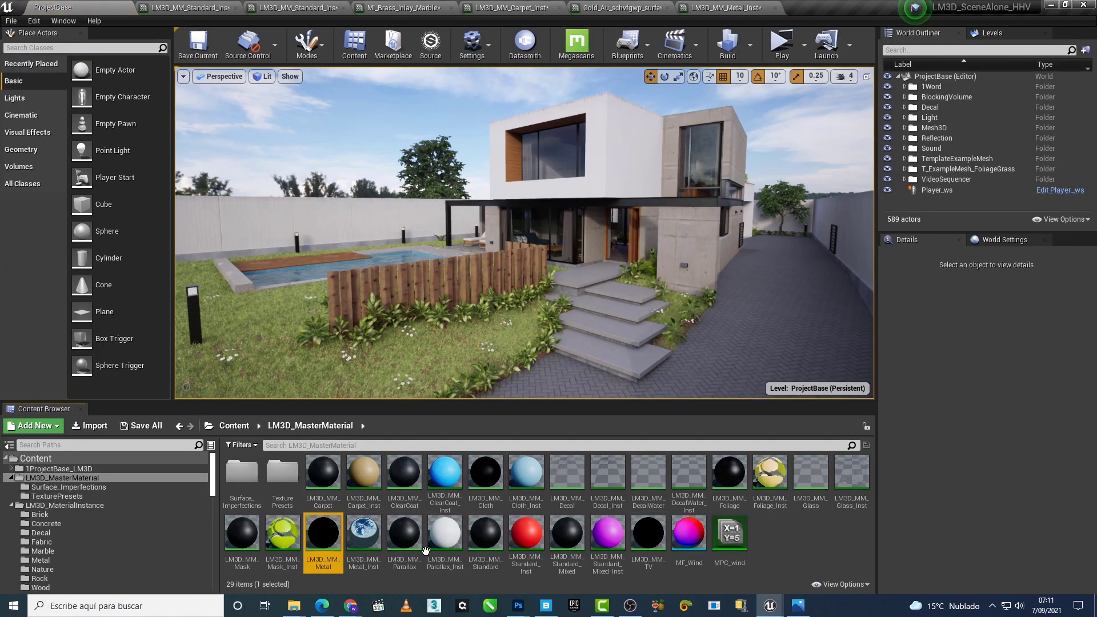
pyautogui.click(803, 549)
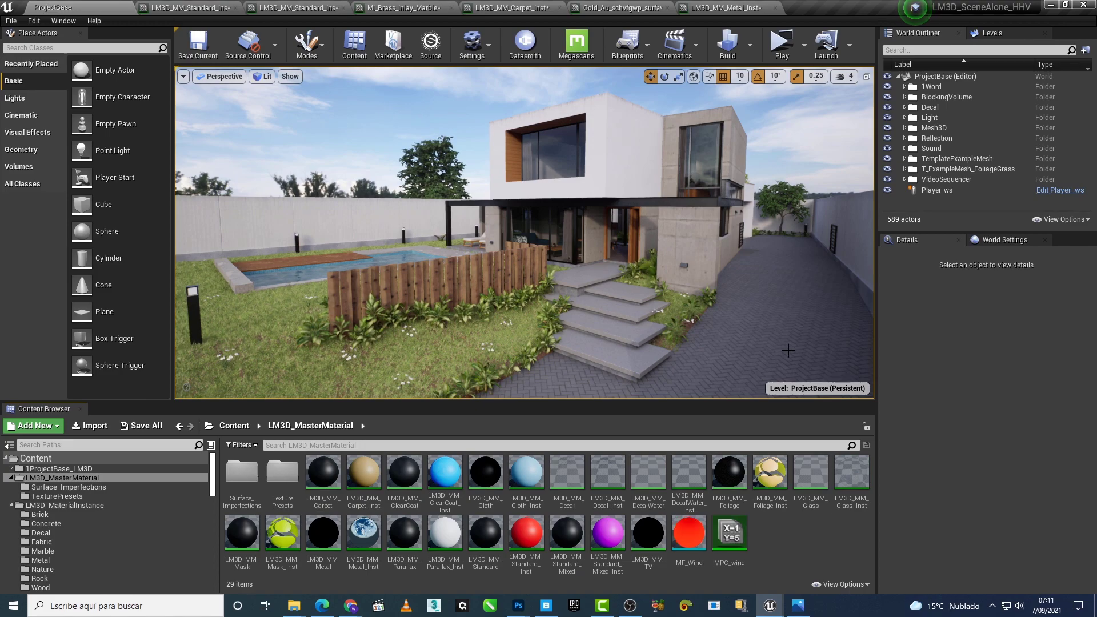
pyautogui.hotkey('alt', 'Tab')
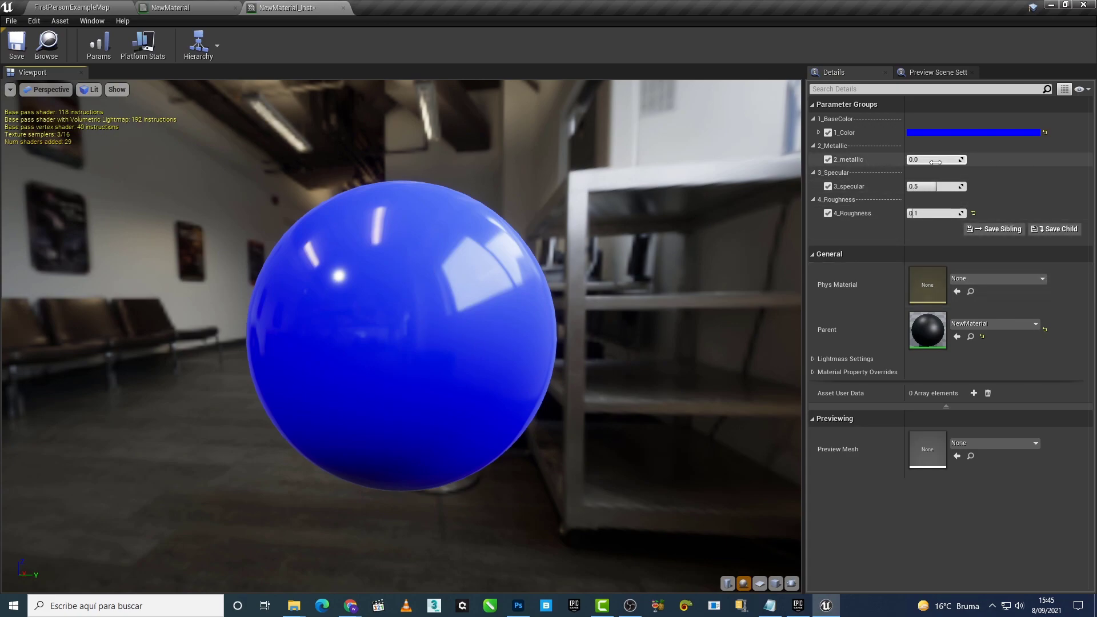
# Step: Raise NewMaterial_Inst's metallic value, then reset it back to 0.0
pyautogui.moveTo(939, 160); pyautogui.dragTo(927, 160)
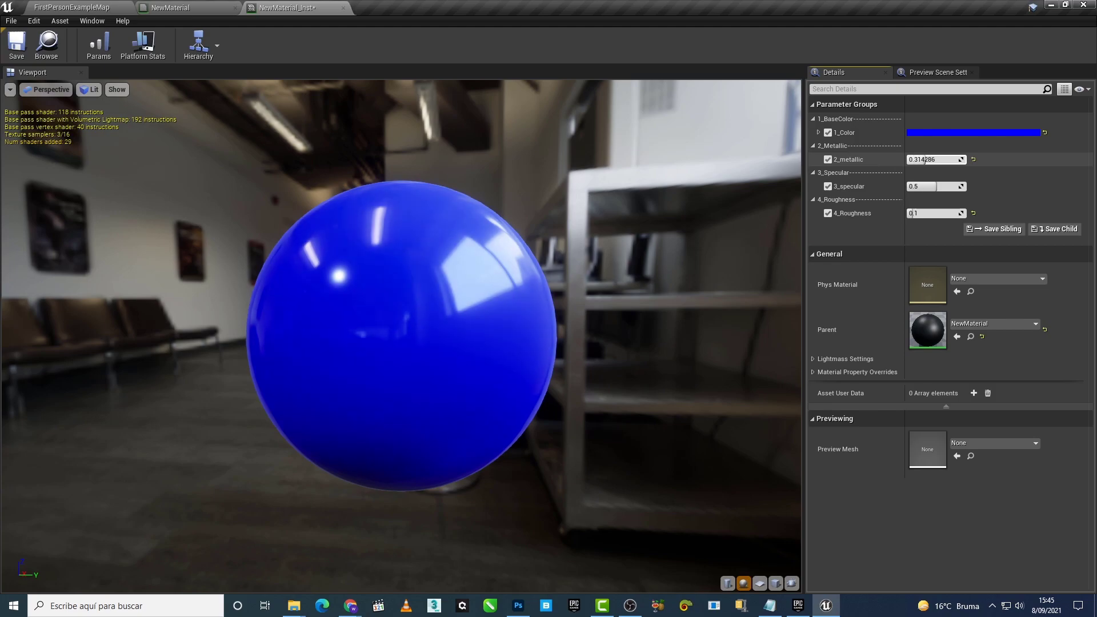
pyautogui.click(973, 160)
# Step: Switch the viewport to Unlit, raise specular to 1.0, then reset it to 0.5
pyautogui.click(88, 89)
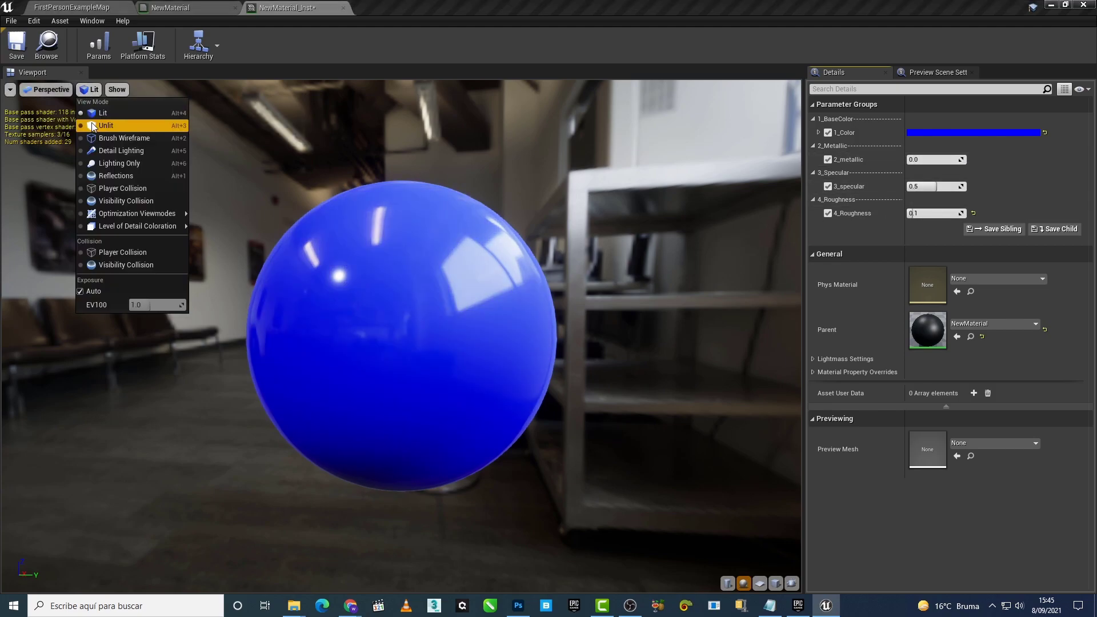
pyautogui.click(94, 127)
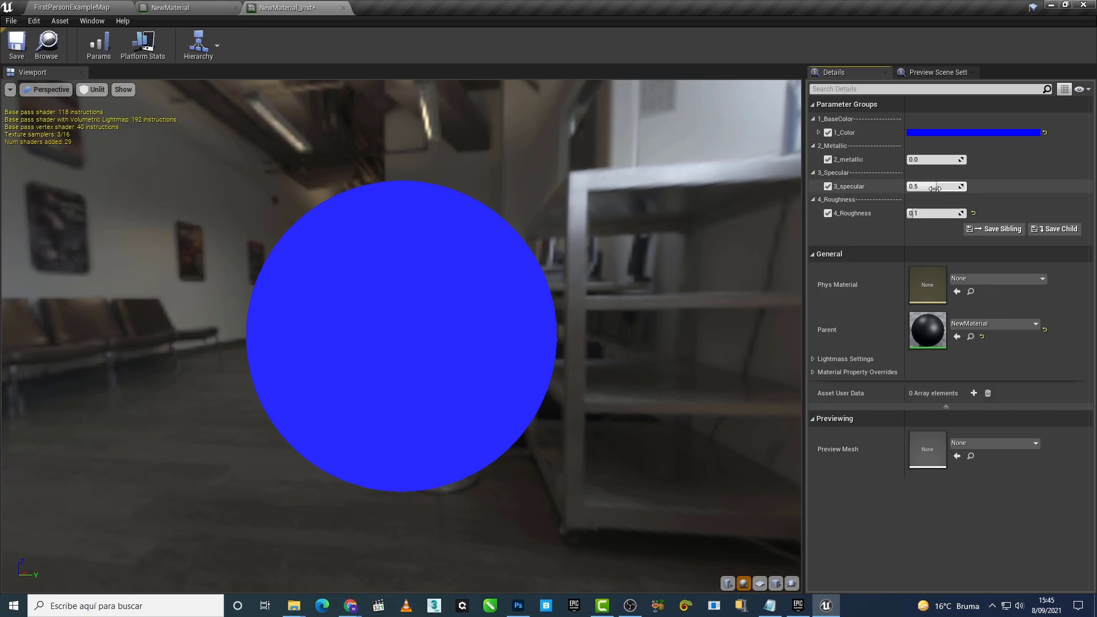
pyautogui.moveTo(934, 188); pyautogui.dragTo(948, 188)
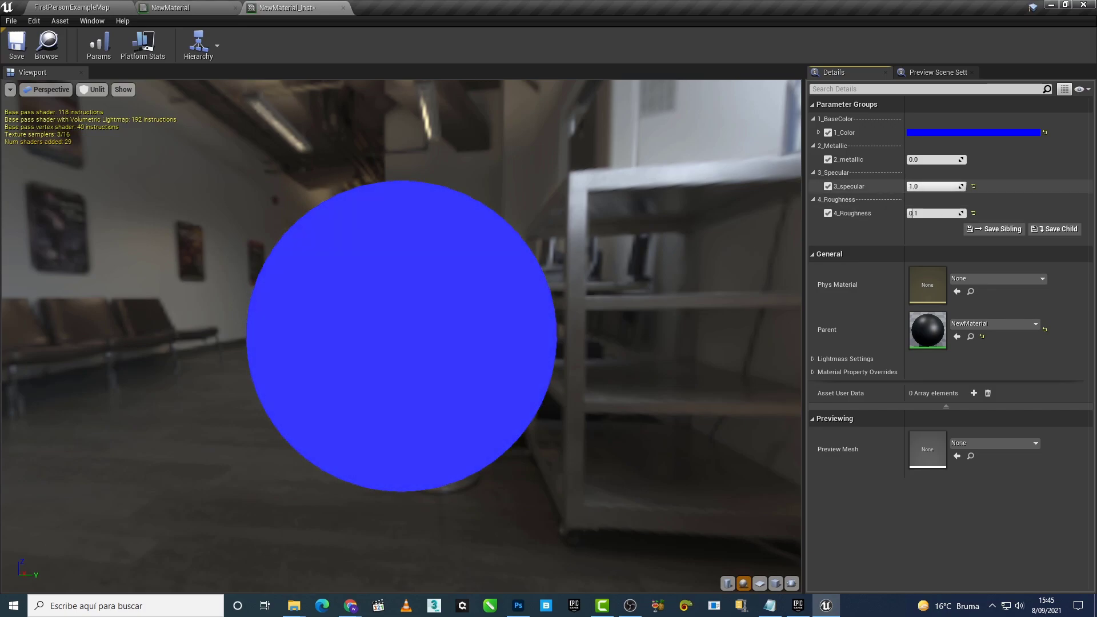
pyautogui.click(973, 187)
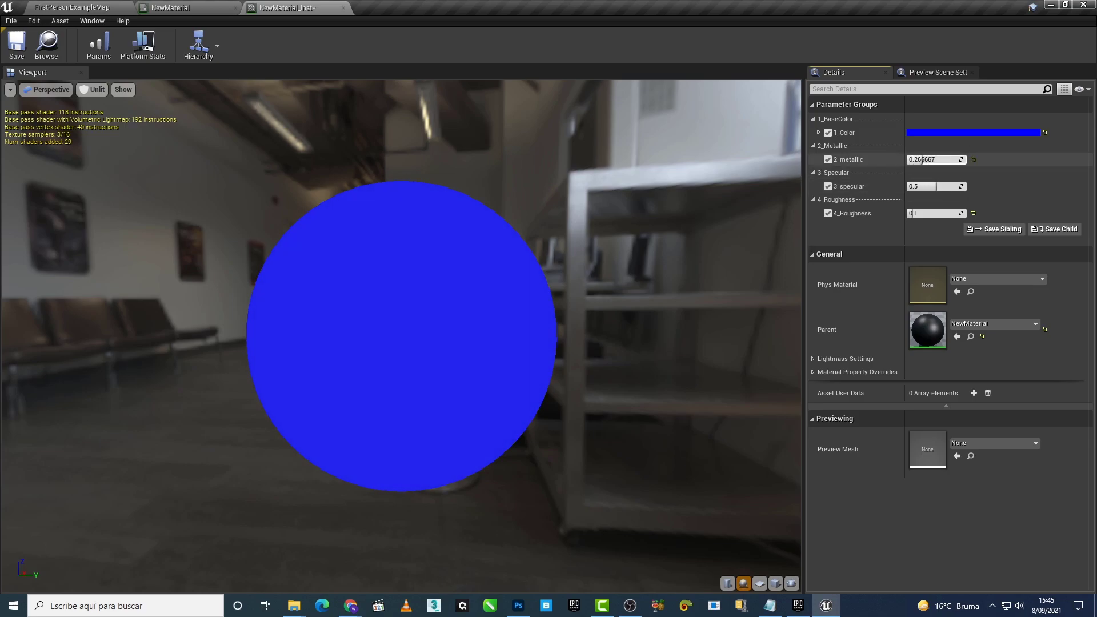
# Step: Test the metallic and specular overrides, reset specular to 0.5, and return to Lit view
pyautogui.moveTo(921, 159); pyautogui.dragTo(964, 159)
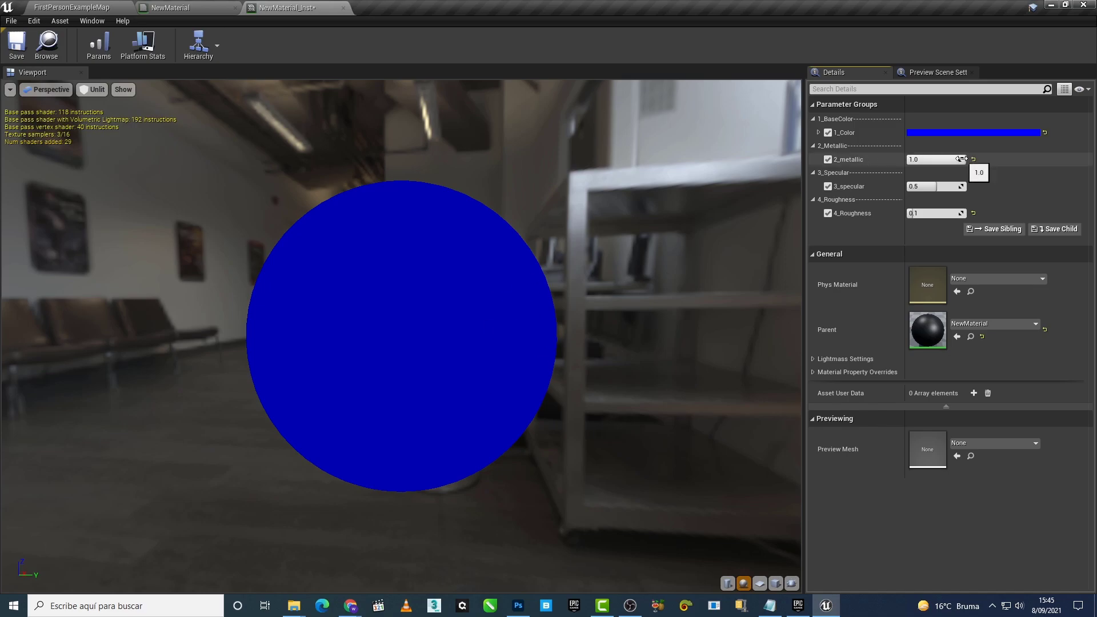
pyautogui.click(828, 159)
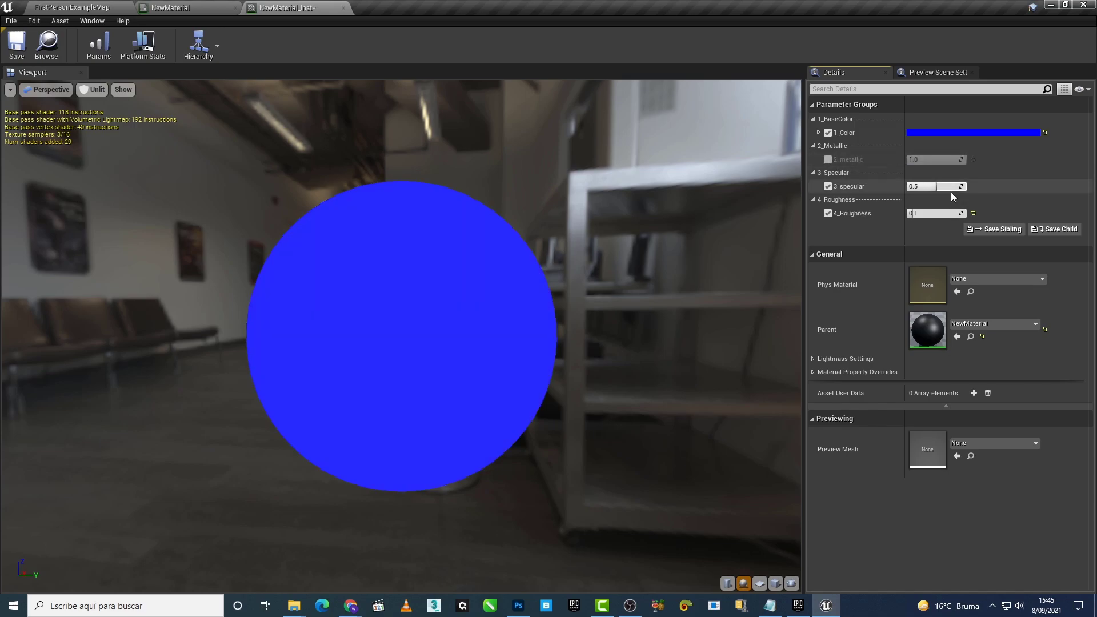
pyautogui.moveTo(938, 188); pyautogui.dragTo(536, 274)
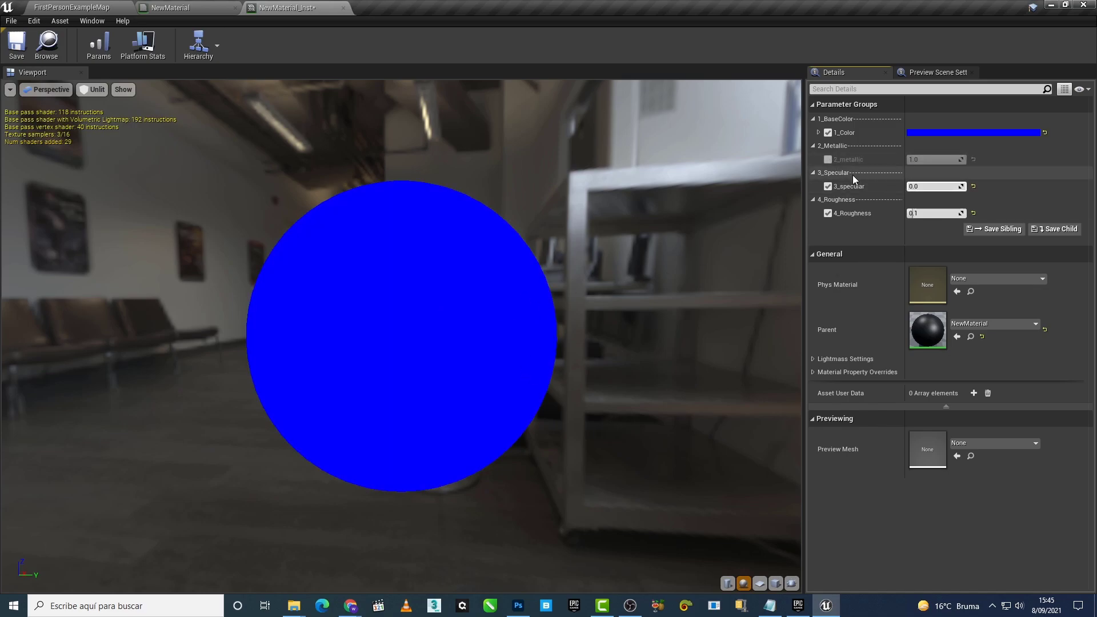
pyautogui.click(827, 187)
pyautogui.click(828, 159)
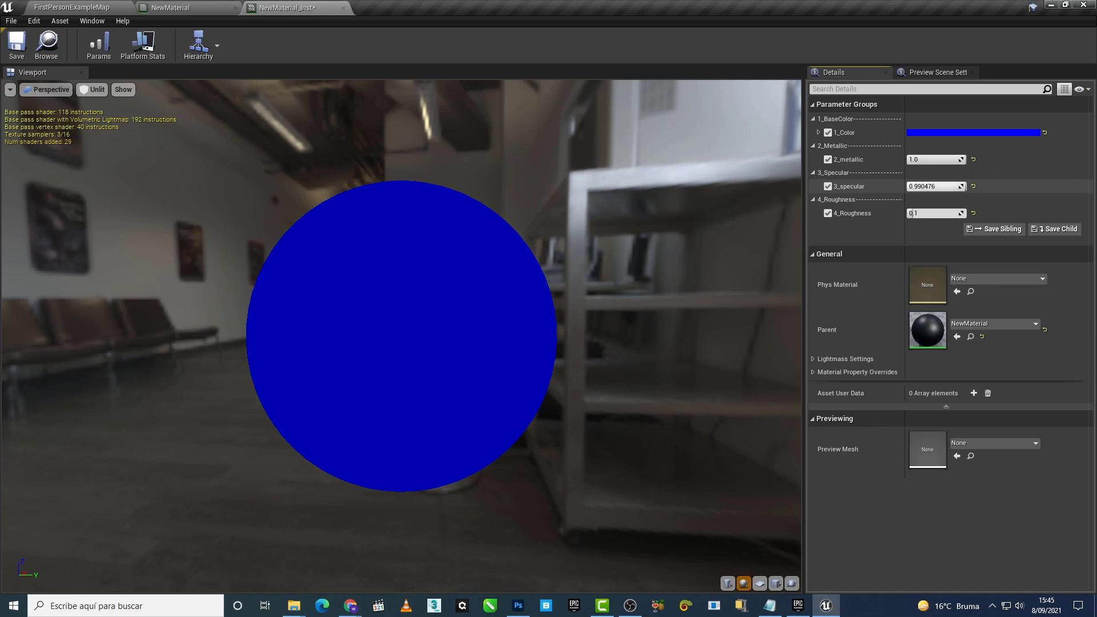
pyautogui.moveTo(937, 159); pyautogui.dragTo(966, 159)
pyautogui.click(973, 186)
pyautogui.click(93, 89)
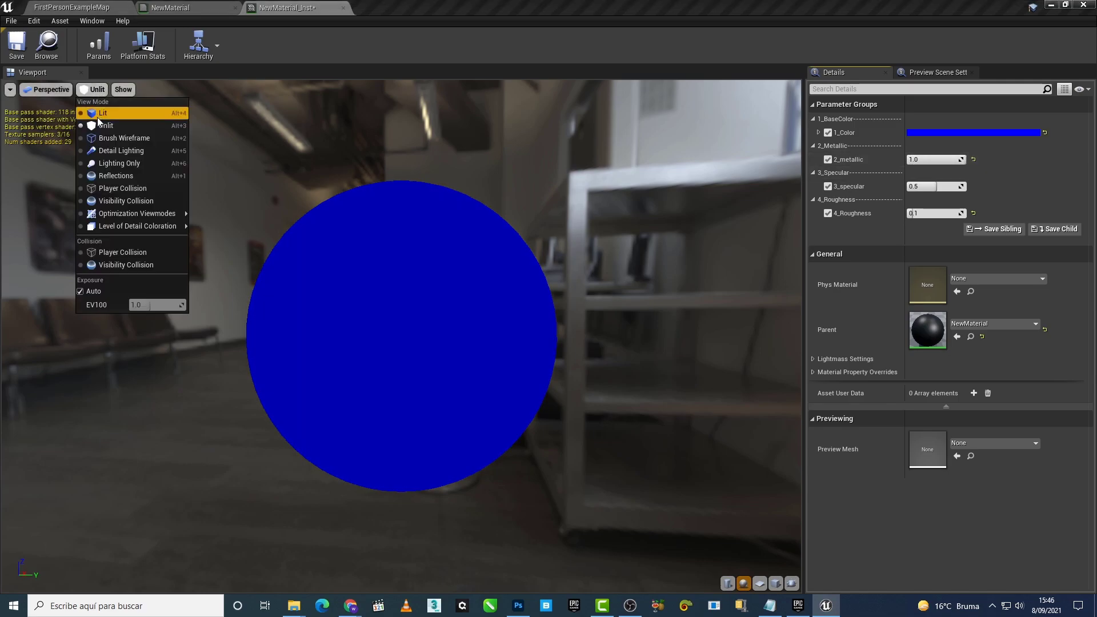
pyautogui.click(97, 114)
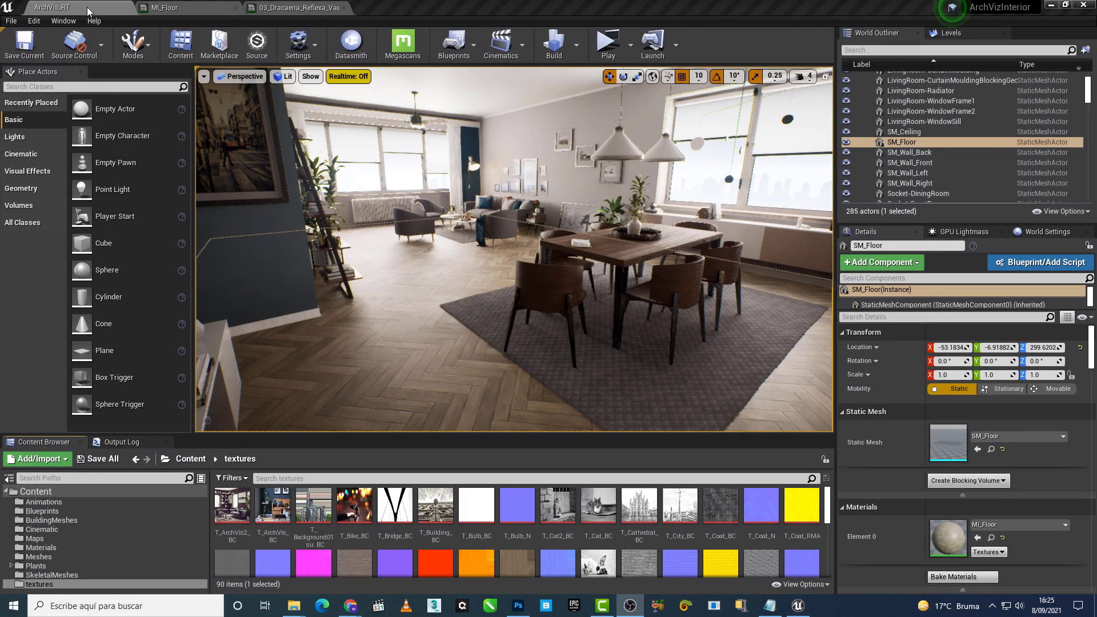
# Step: Open MI_Floor's T_WoodFloor_AO texture to check that sRGB is off
pyautogui.click(182, 8)
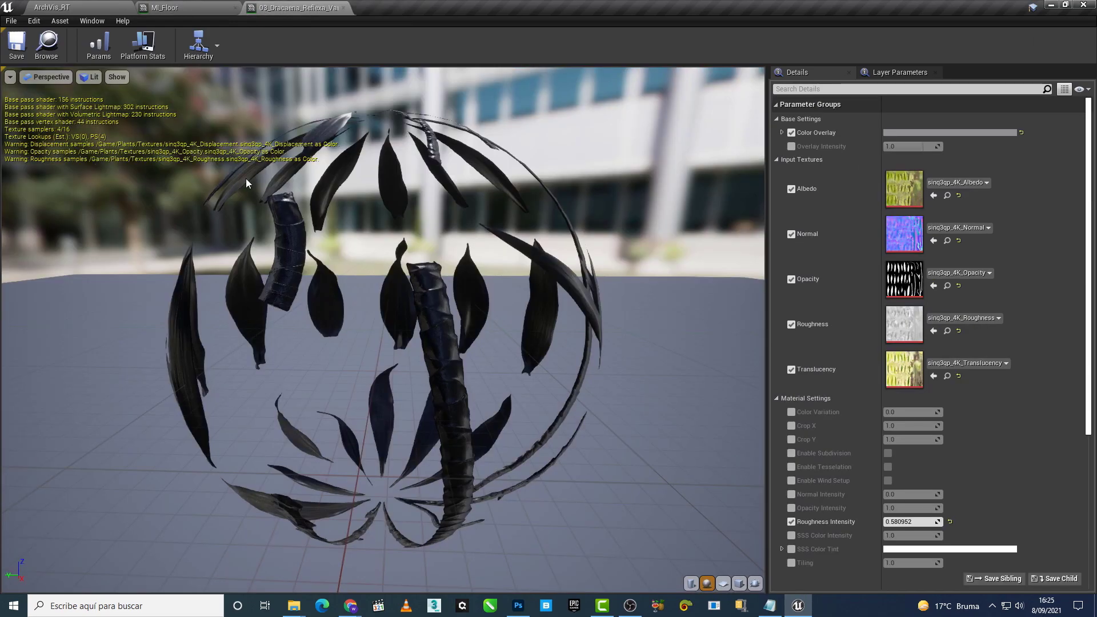
pyautogui.click(223, 7)
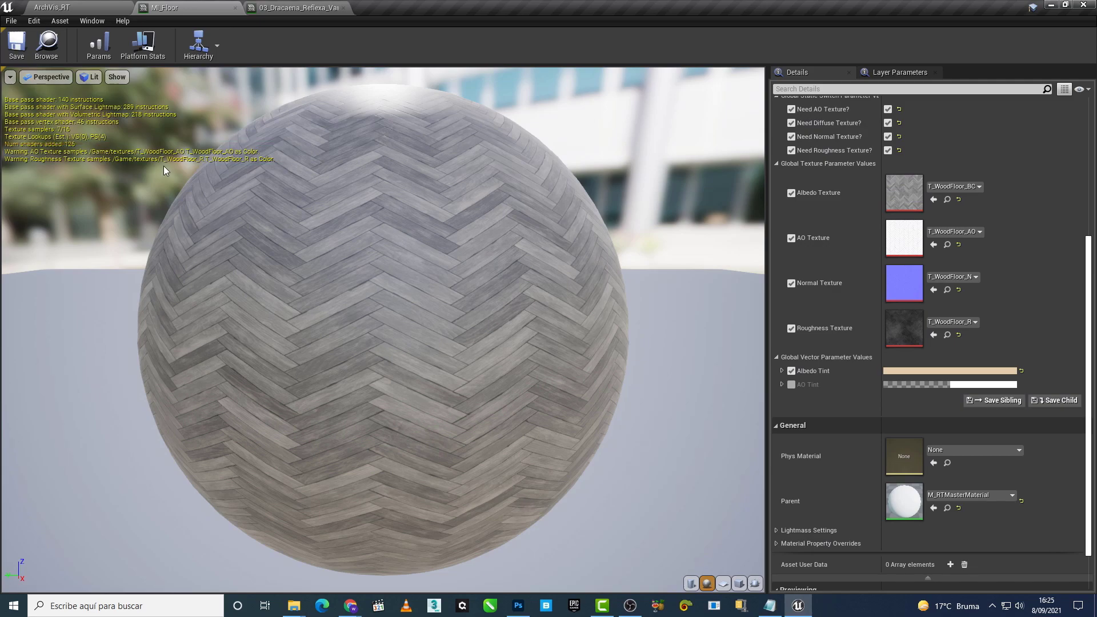
pyautogui.doubleClick(903, 240)
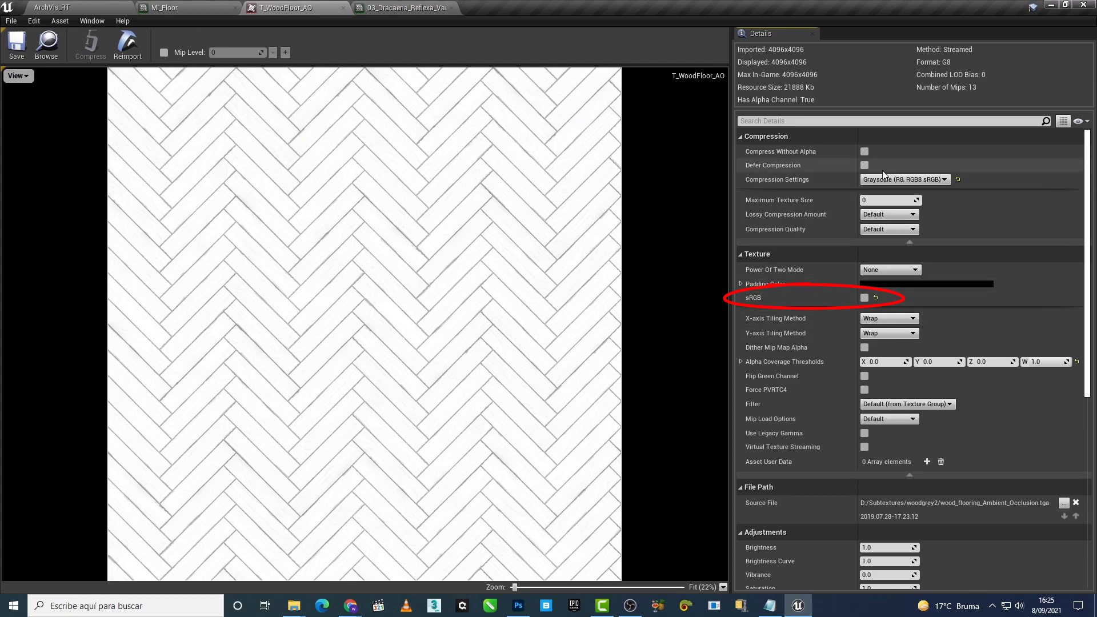
pyautogui.click(213, 7)
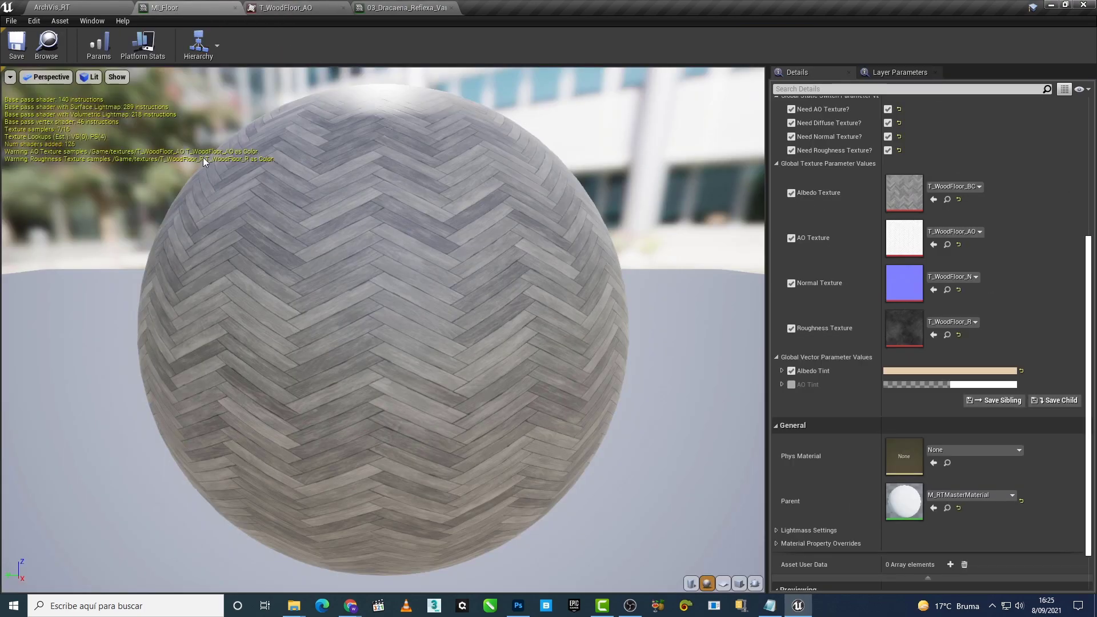
pyautogui.click(268, 7)
# Step: Open MI_Floor's parent material, M_RTMasterMaterial, in the material editor
pyautogui.click(183, 7)
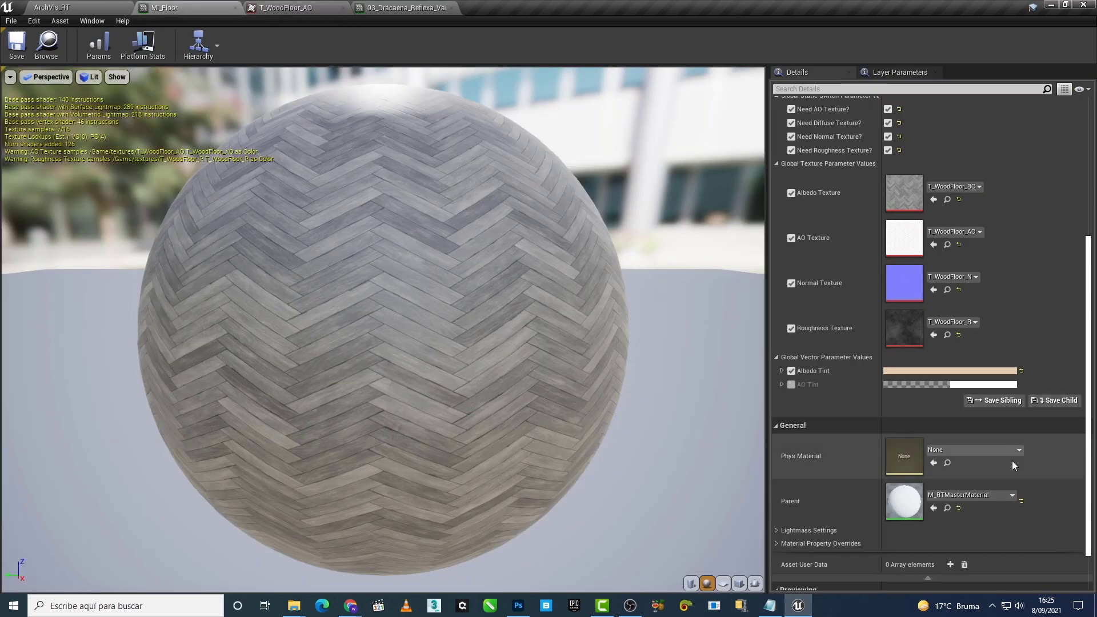
pyautogui.scroll(-2, 971, 451)
pyautogui.doubleClick(910, 440)
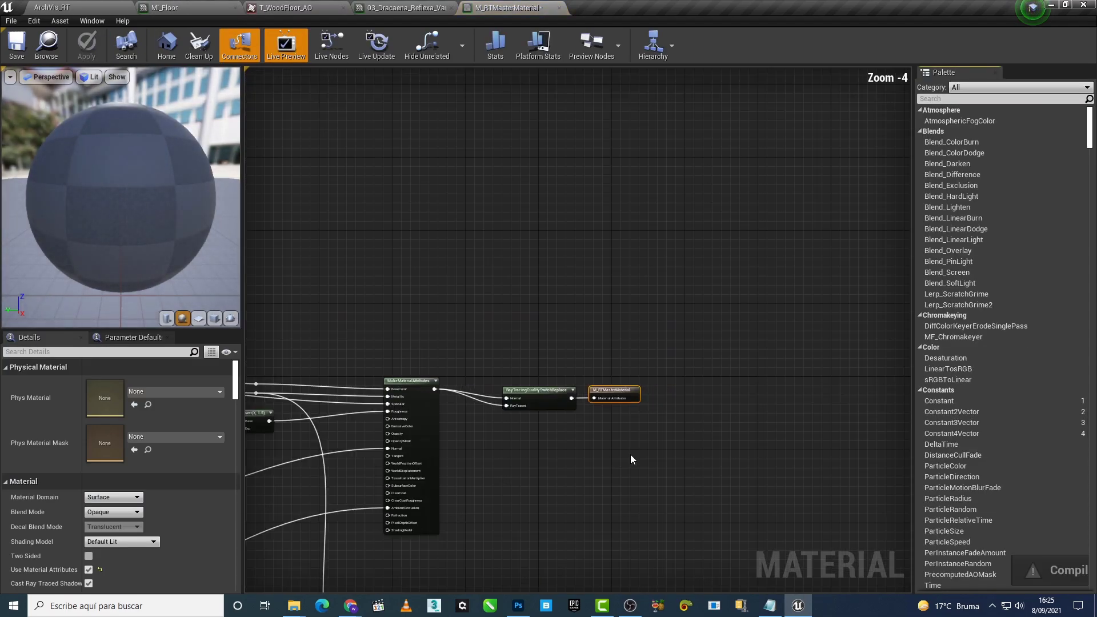
# Step: Select the AO Texture node in M_RTMasterMaterial and open its Sampler Type dropdown
pyautogui.moveTo(629, 454); pyautogui.dragTo(809, 393, button='right')
pyautogui.scroll(4, 444, 294)
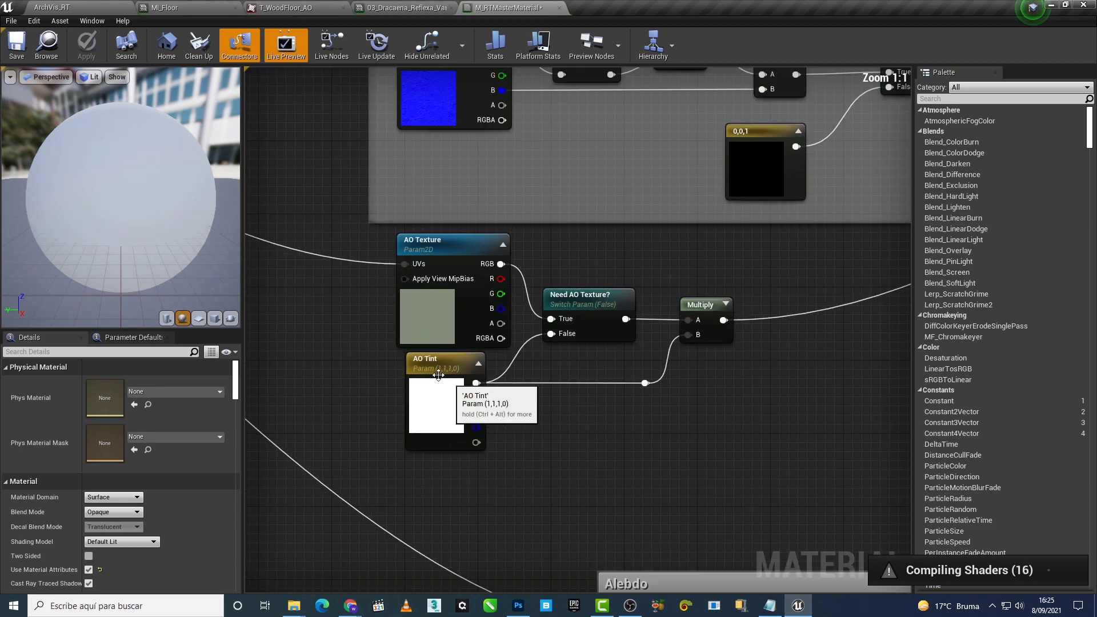
pyautogui.click(443, 293)
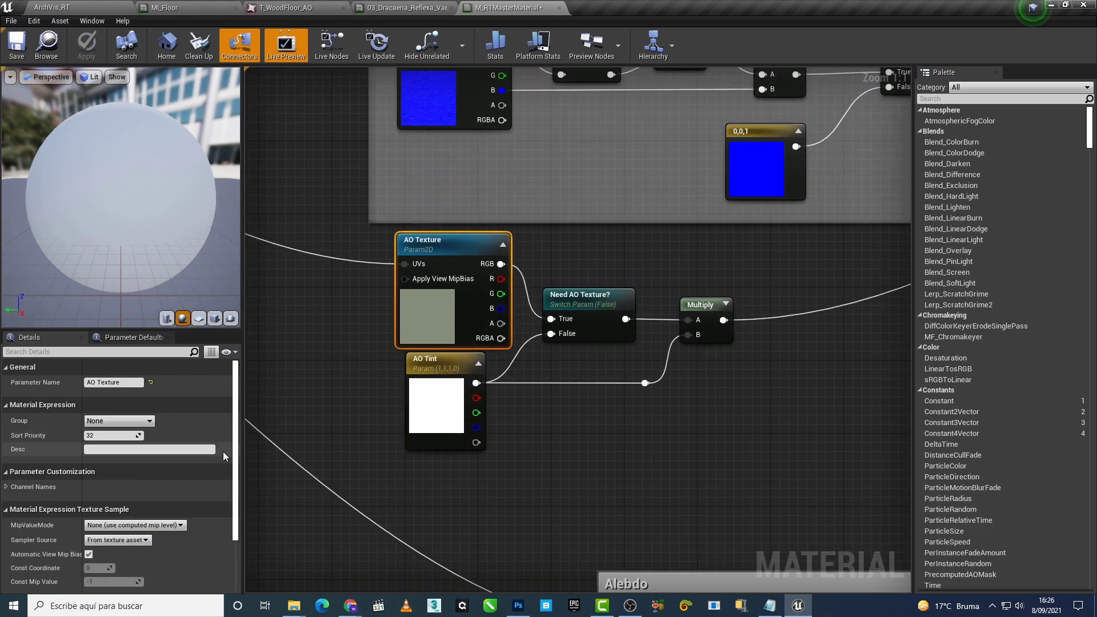
pyautogui.scroll(-3, 222, 451)
pyautogui.scroll(-1, 221, 457)
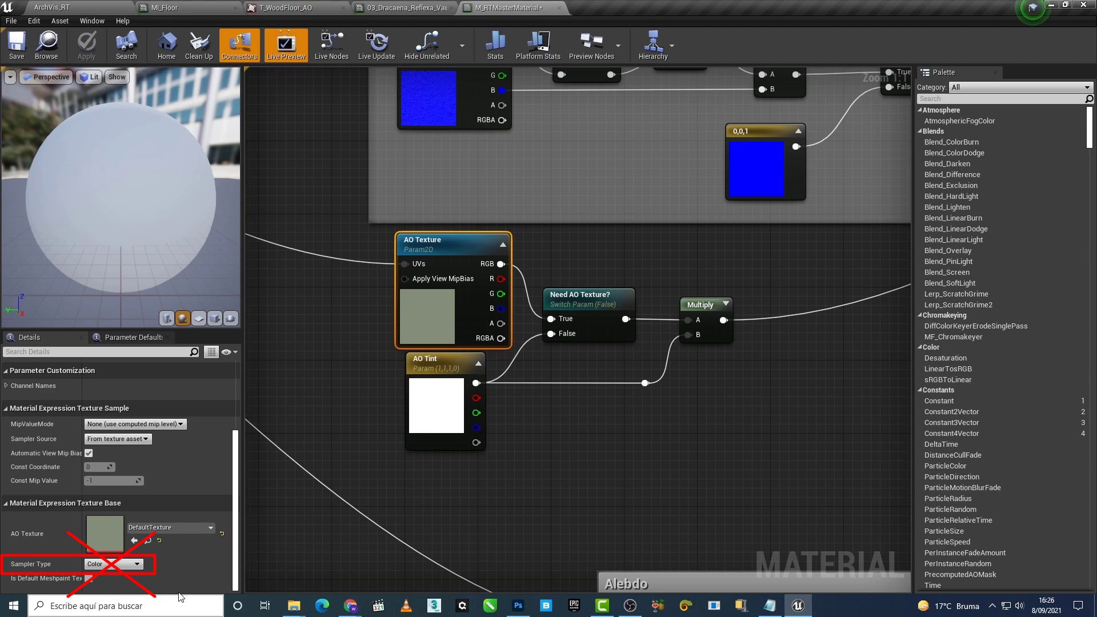
pyautogui.moveTo(509, 8); pyautogui.dragTo(400, 7)
pyautogui.click(283, 8)
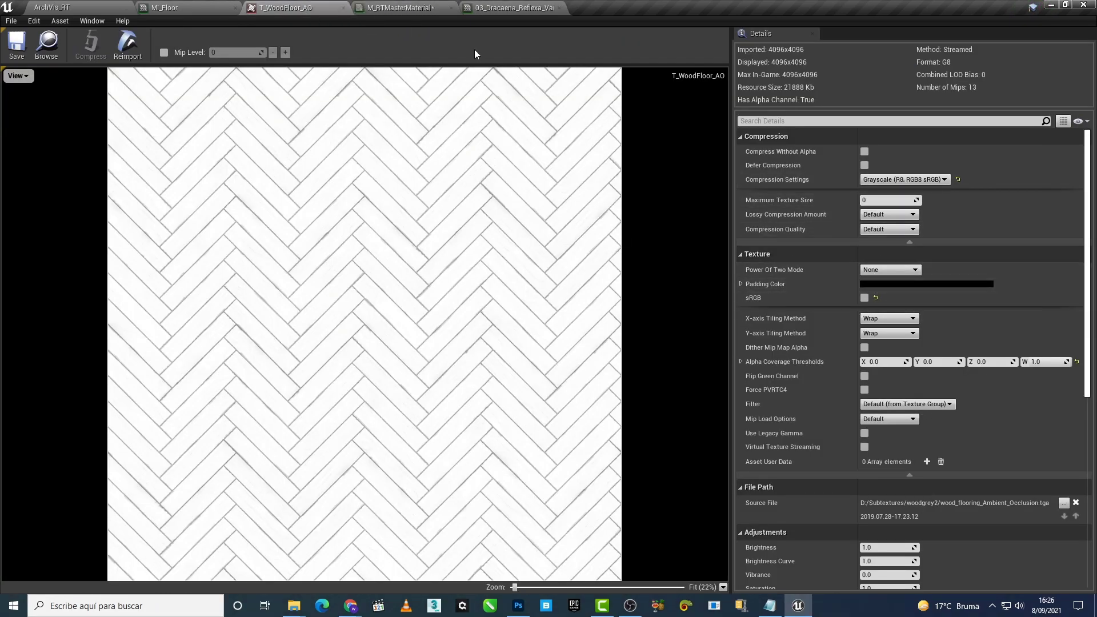
pyautogui.click(398, 8)
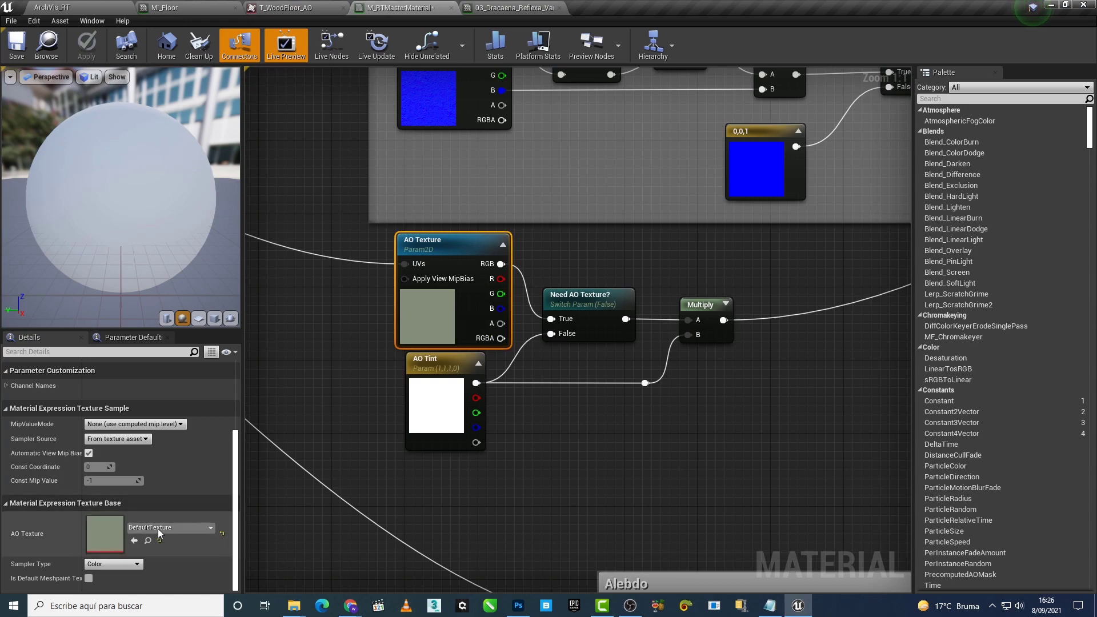
pyautogui.click(113, 564)
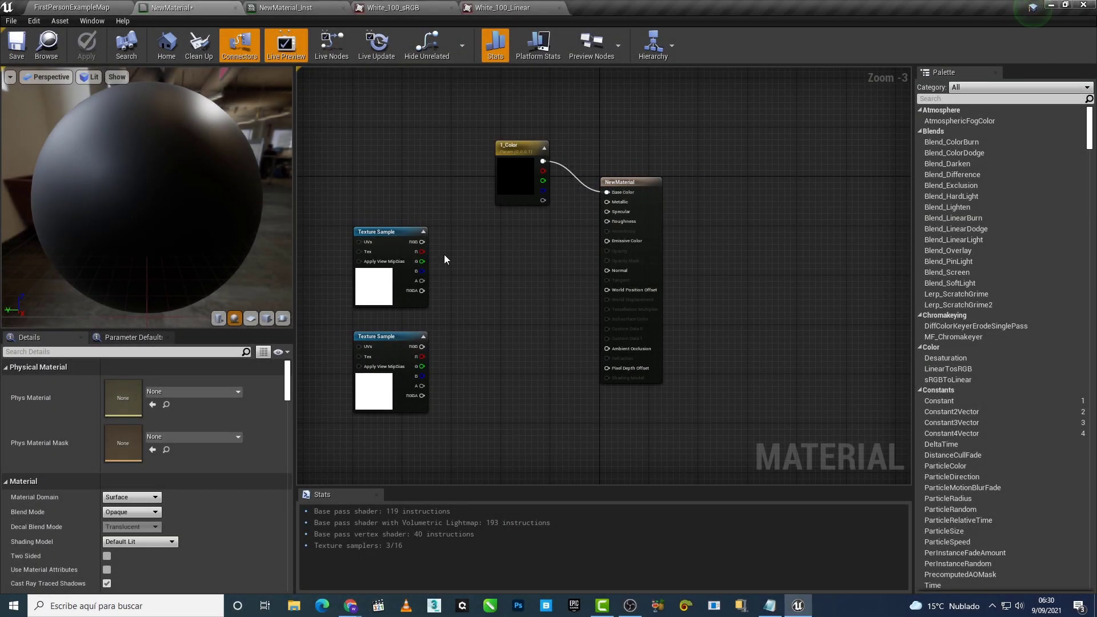
# Step: Inspect the White_100_sRGB and White_100_Linear texture settings used by NewMaterial's two samples
pyautogui.click(286, 7)
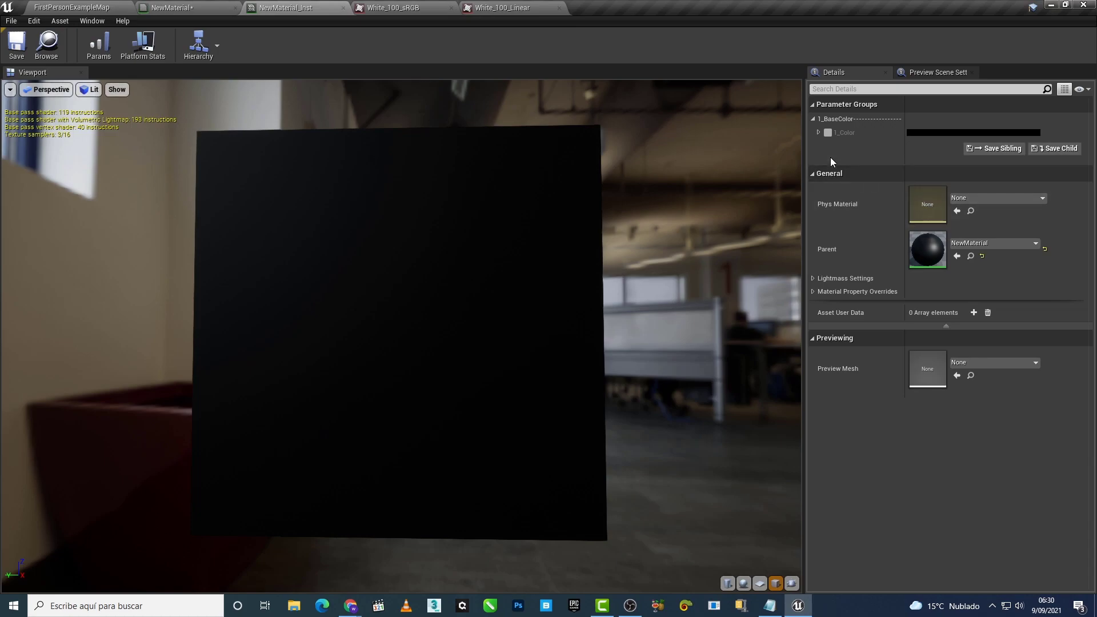
pyautogui.click(220, 6)
pyautogui.click(374, 227)
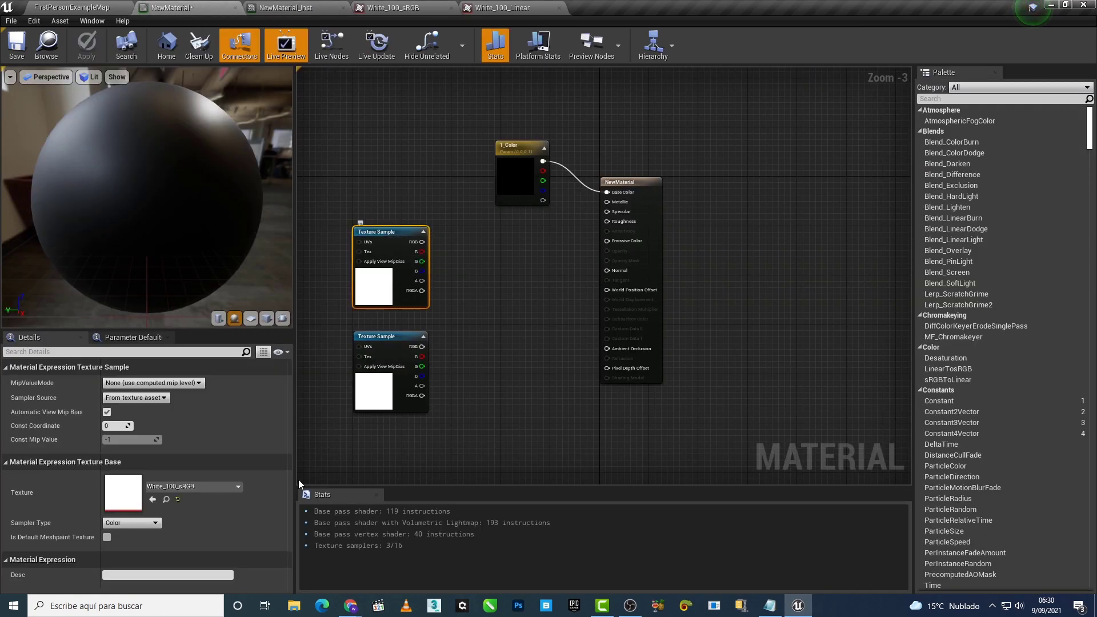
pyautogui.doubleClick(113, 502)
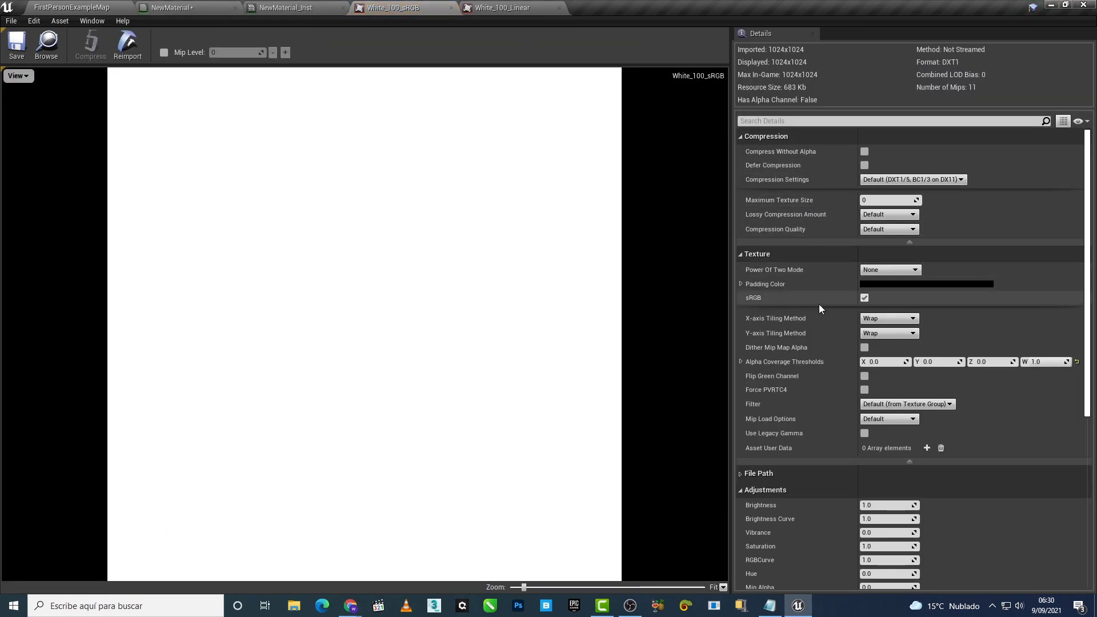
pyautogui.click(279, 6)
pyautogui.click(197, 4)
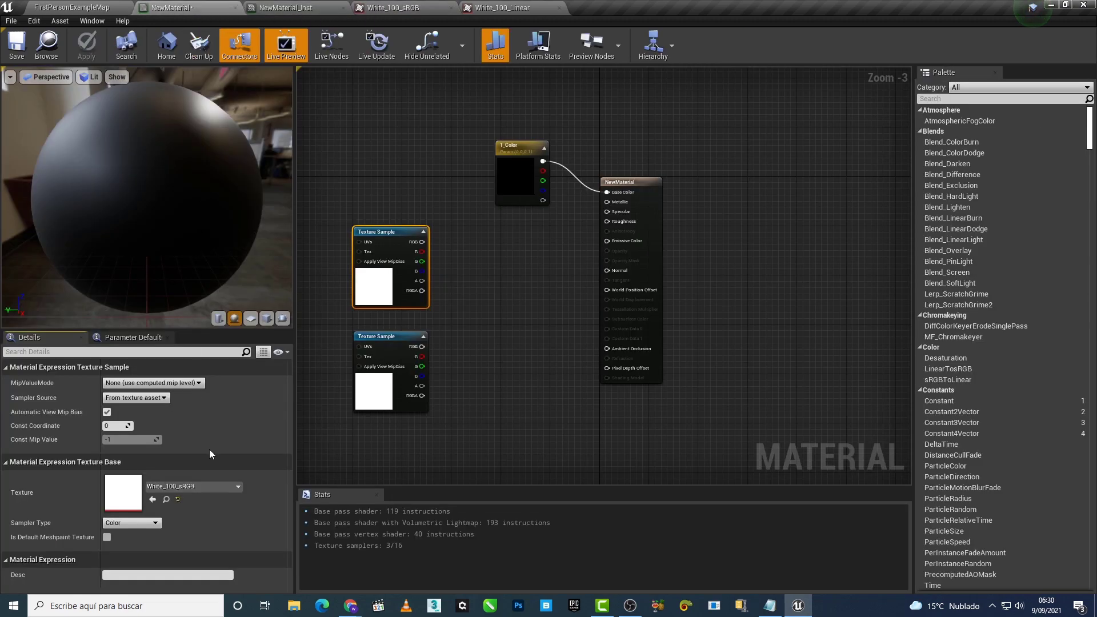
pyautogui.click(368, 389)
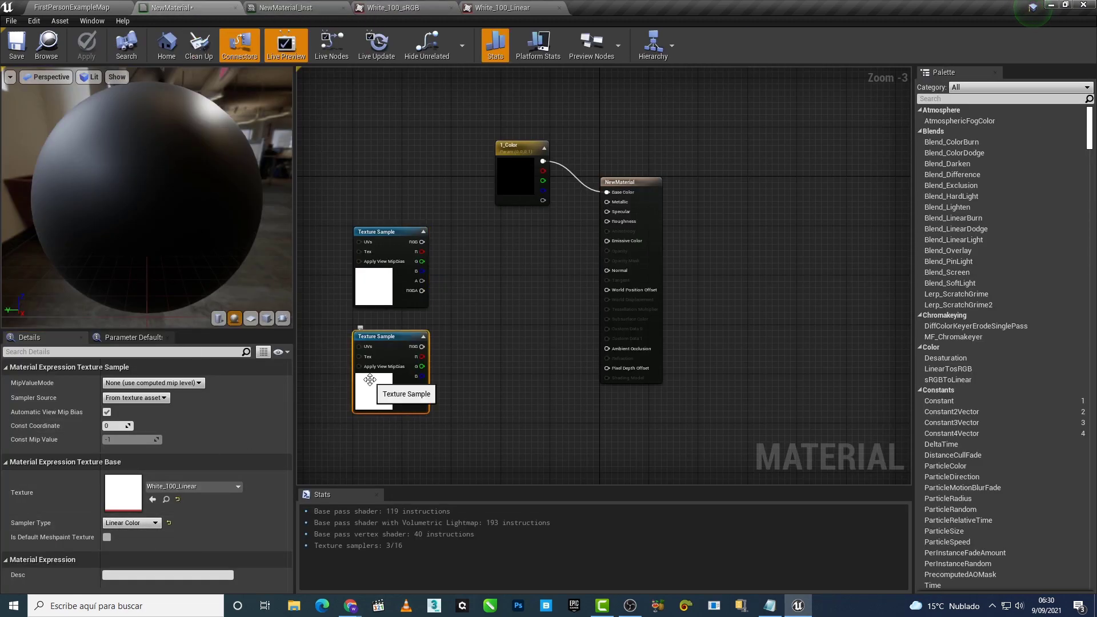
pyautogui.click(72, 7)
pyautogui.click(201, 4)
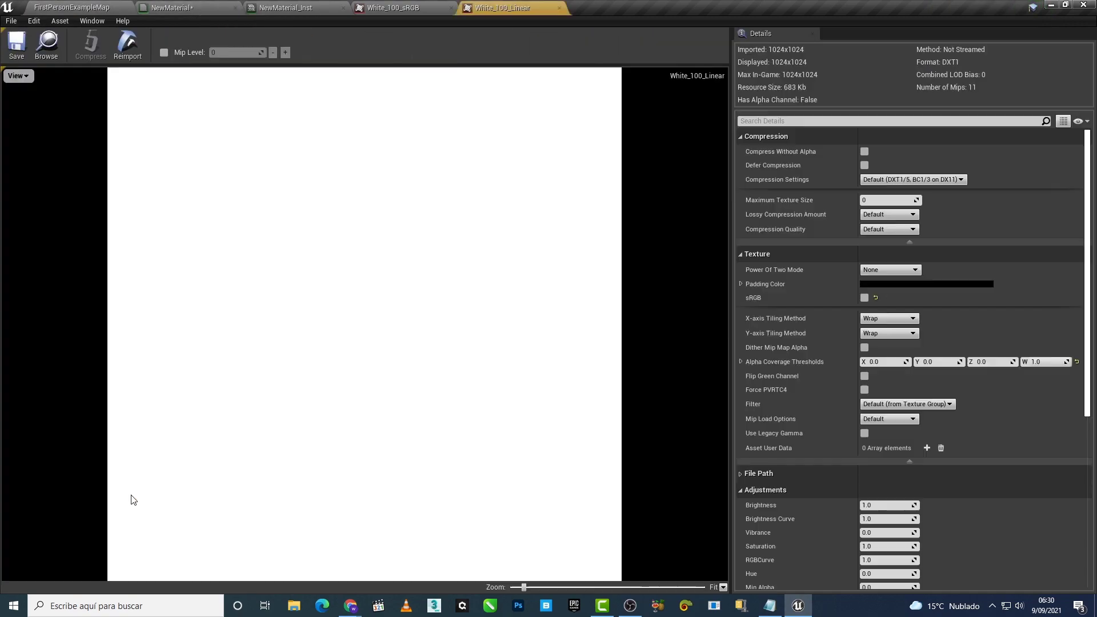
pyautogui.doubleClick(127, 494)
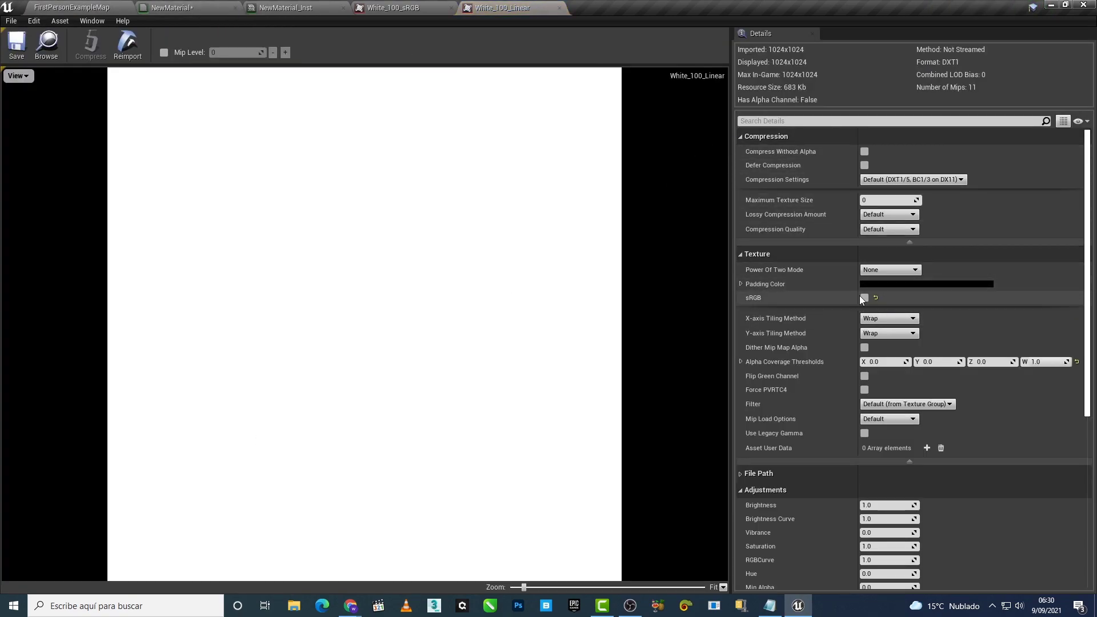
pyautogui.click(277, 5)
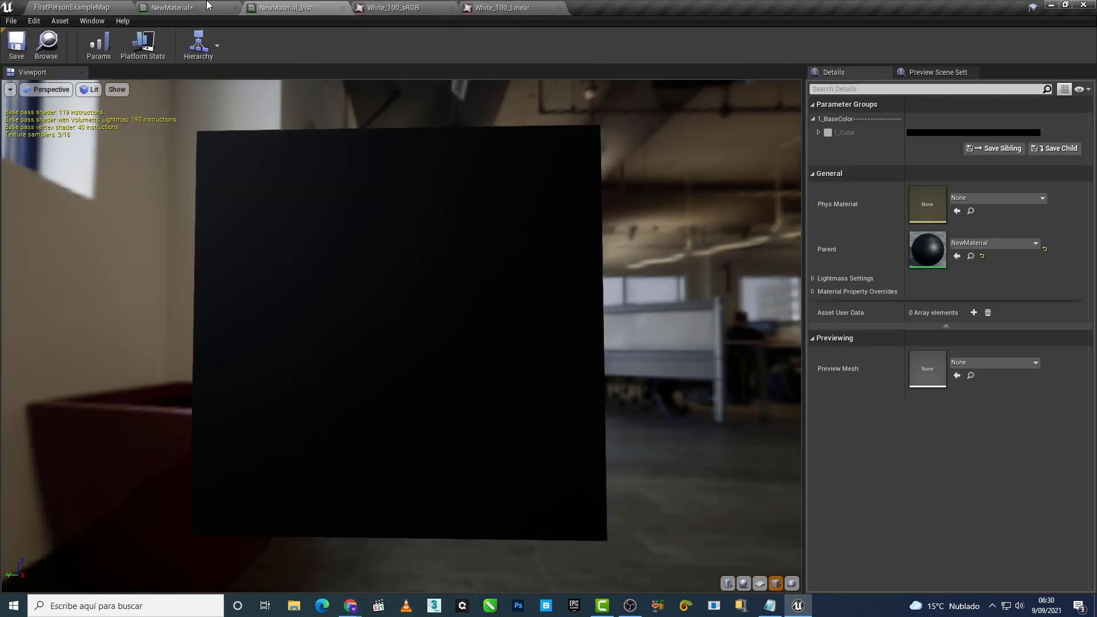
pyautogui.click(171, 7)
# Step: Connect the White_100_sRGB sample's R channel to Roughness and apply the material
pyautogui.click(451, 269)
pyautogui.moveTo(431, 255); pyautogui.dragTo(512, 310, button='right')
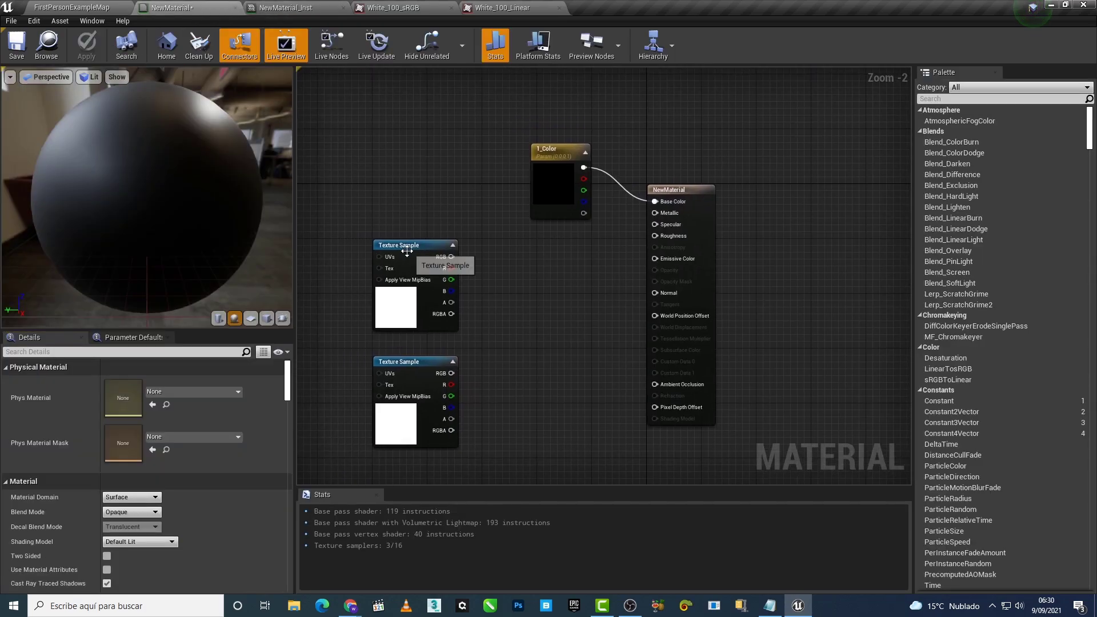
pyautogui.click(402, 247)
pyautogui.moveTo(451, 268); pyautogui.dragTo(666, 235)
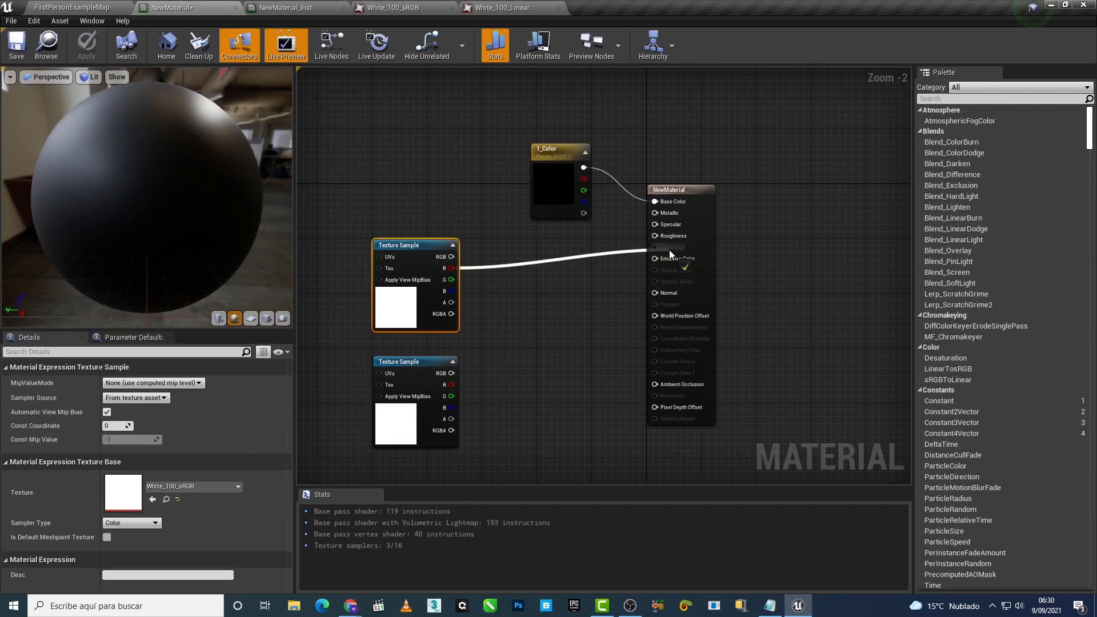
pyautogui.click(86, 46)
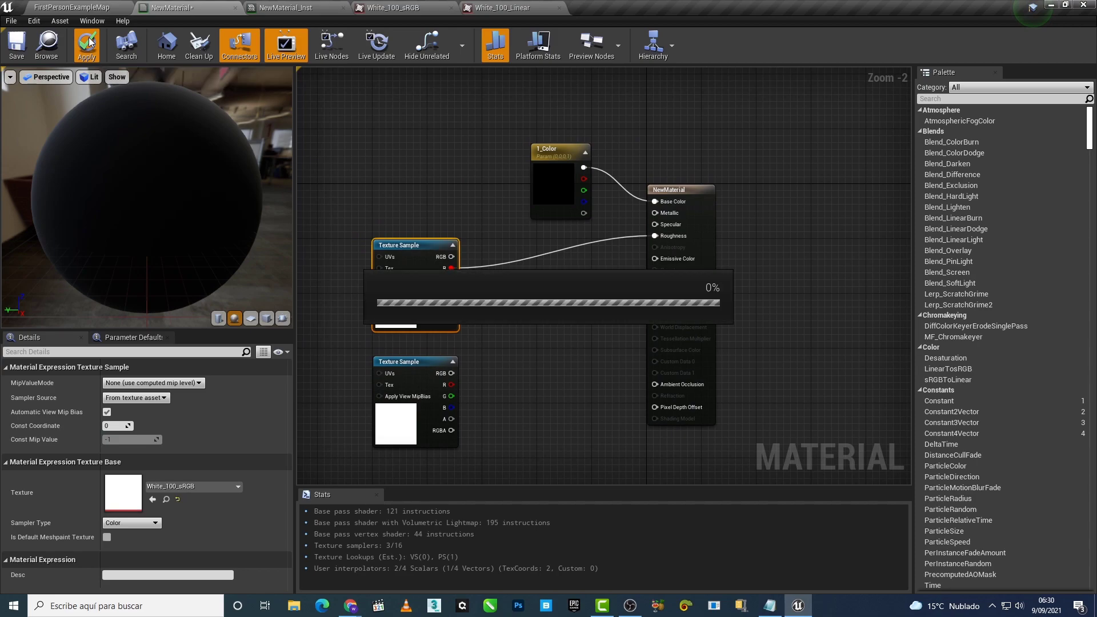
# Step: Convert the White_100_sRGB texture sample into a texture parameter
pyautogui.click(286, 8)
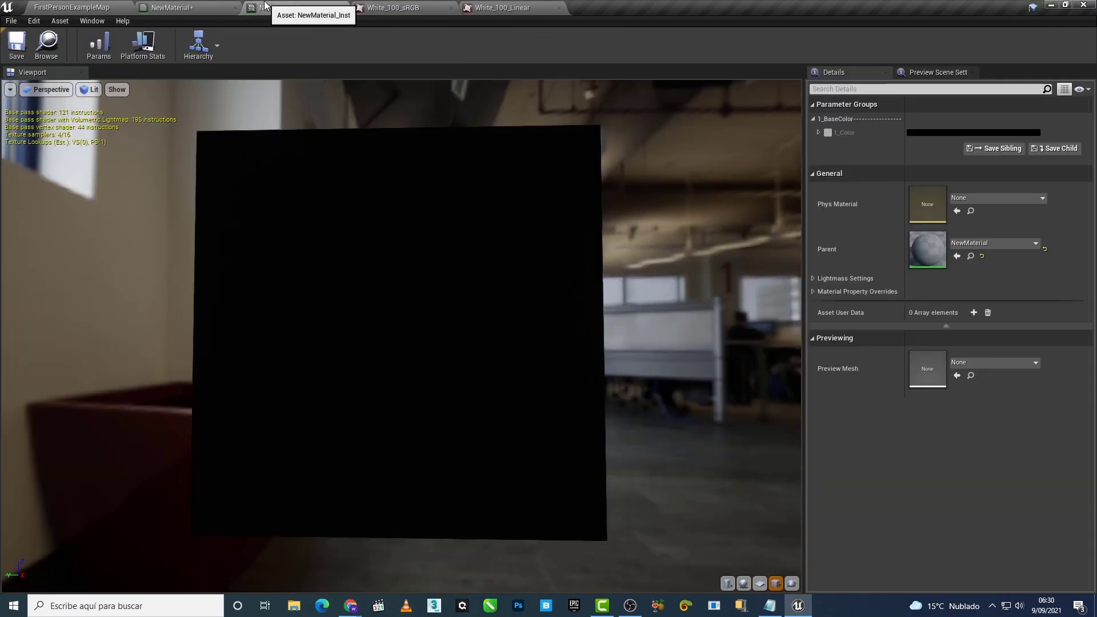
pyautogui.click(171, 8)
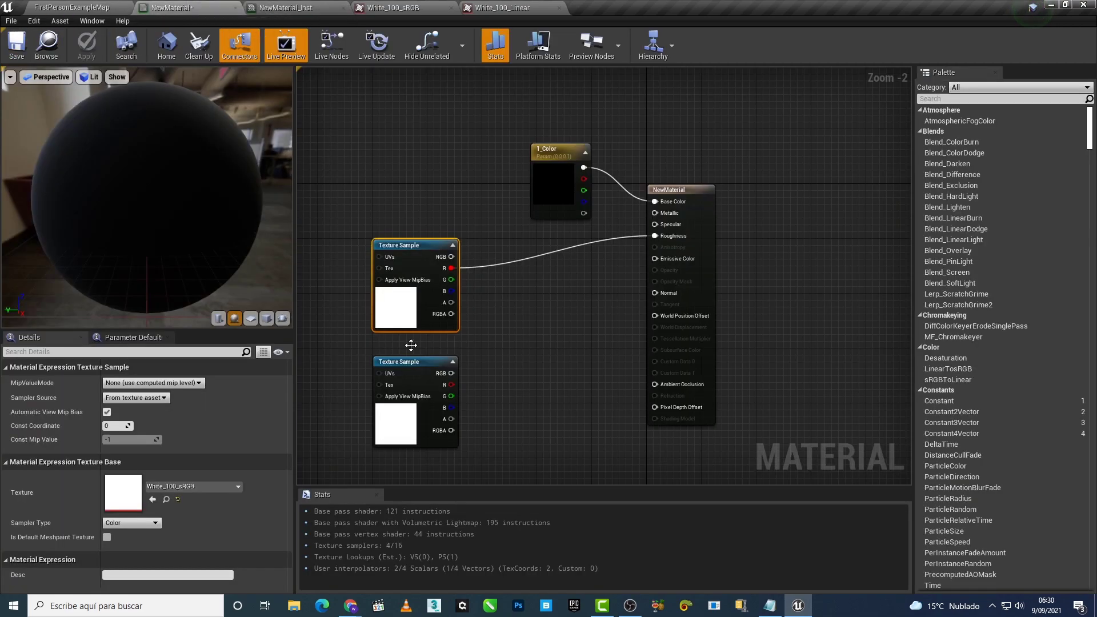
pyautogui.rightClick(428, 252)
pyautogui.click(446, 282)
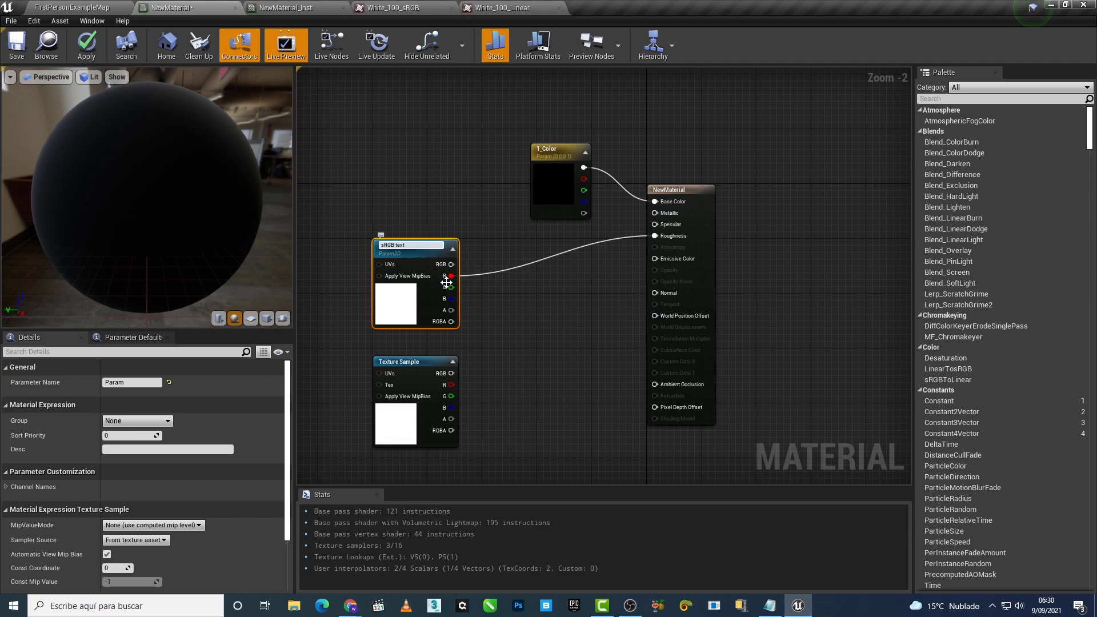
# Step: Convert the plain Texture Sample into a parameter named 'Linear texture'
pyautogui.click(472, 360)
pyautogui.click(403, 375)
pyautogui.rightClick(403, 375)
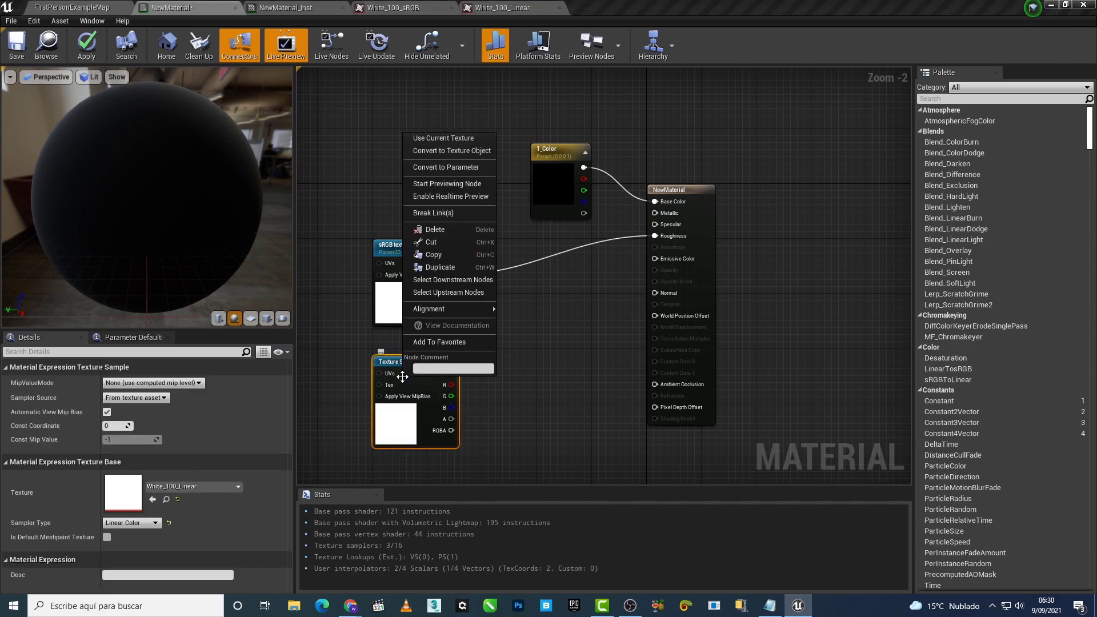
pyautogui.click(437, 173)
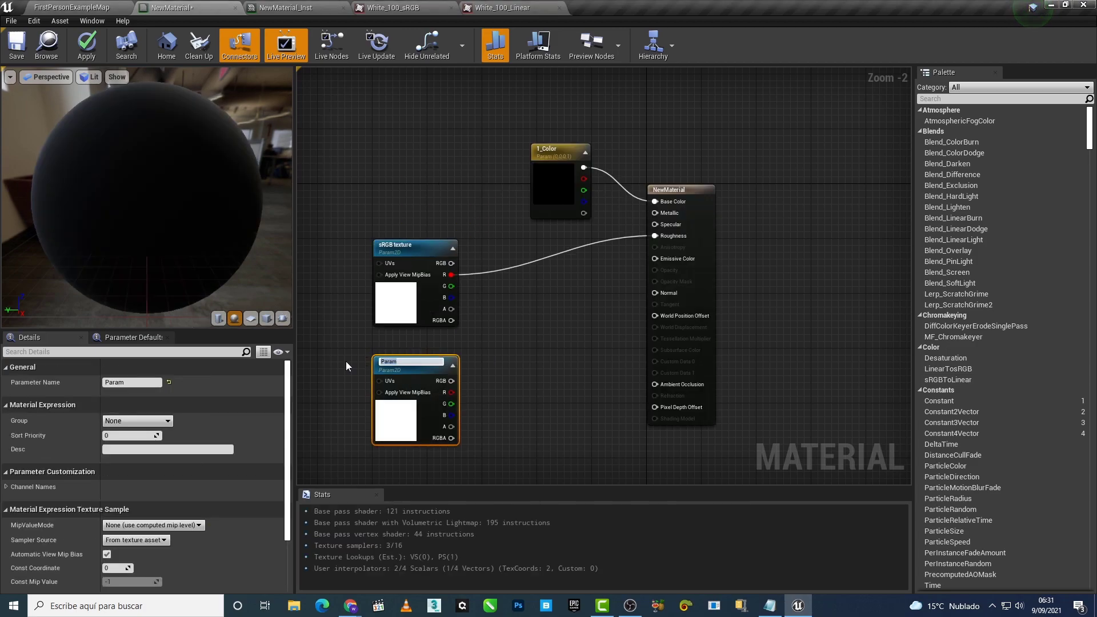
pyautogui.write('Linear te')
pyautogui.write('xture')
pyautogui.click(345, 361)
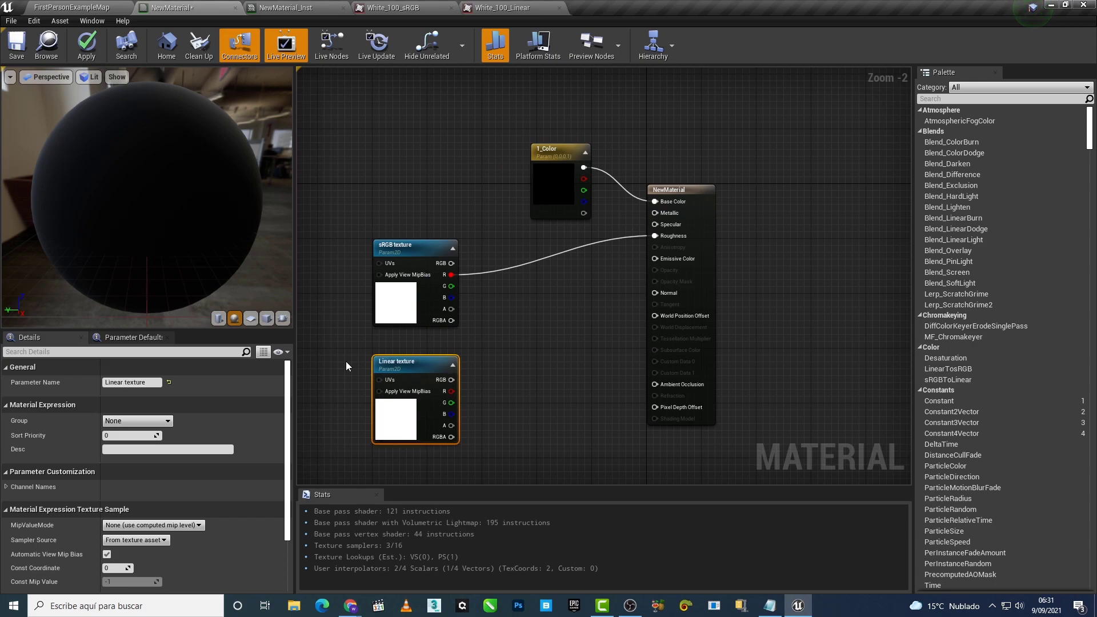
# Step: Apply the material and inspect the sRGB texture and Linear texture nodes' settings
pyautogui.click(87, 46)
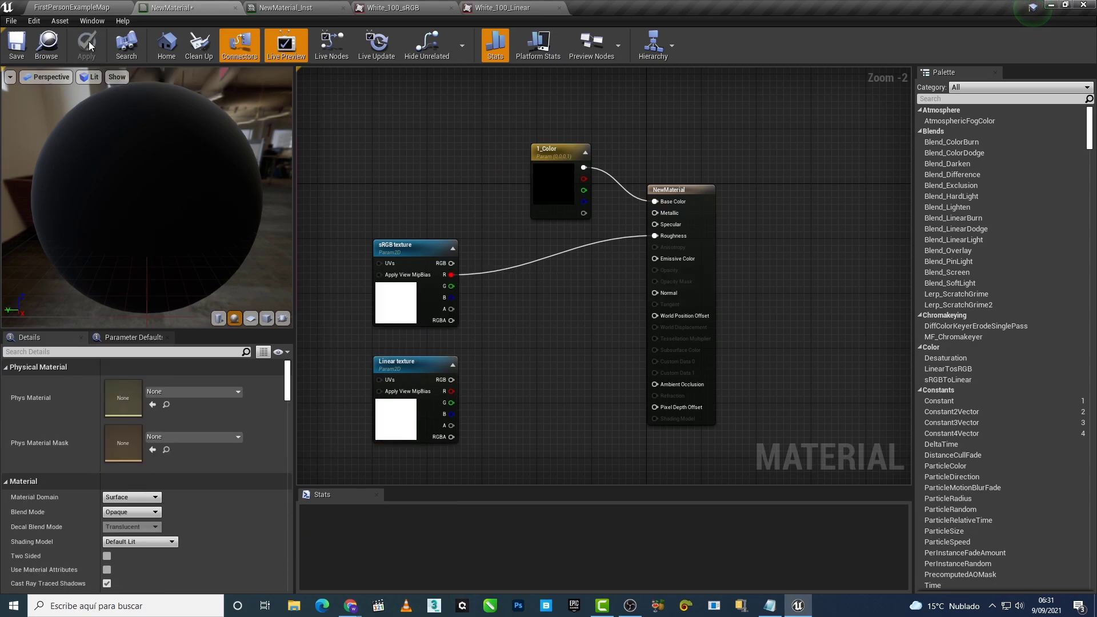
pyautogui.click(399, 297)
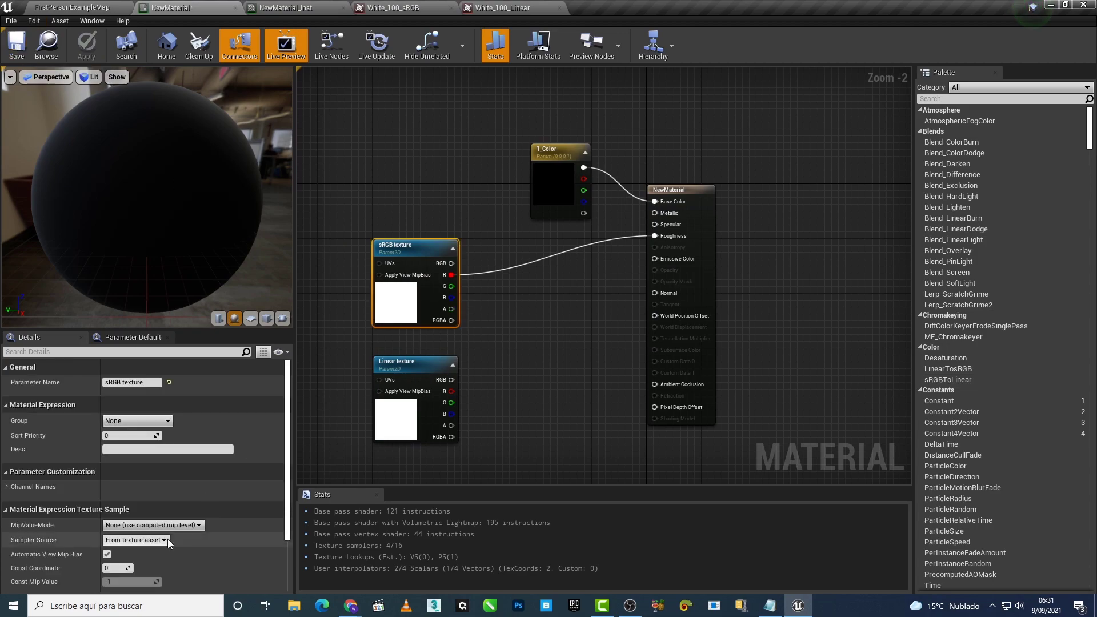
pyautogui.click(394, 420)
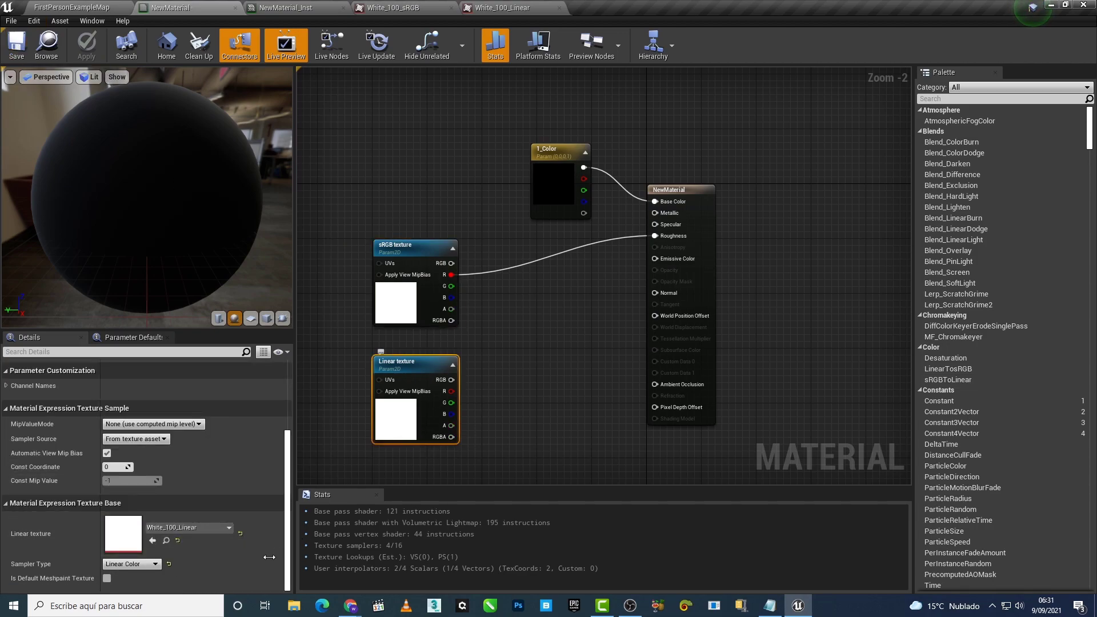
# Step: Enable the instance's sRGB texture override and inspect the White_100_sRGB texture
pyautogui.click(286, 8)
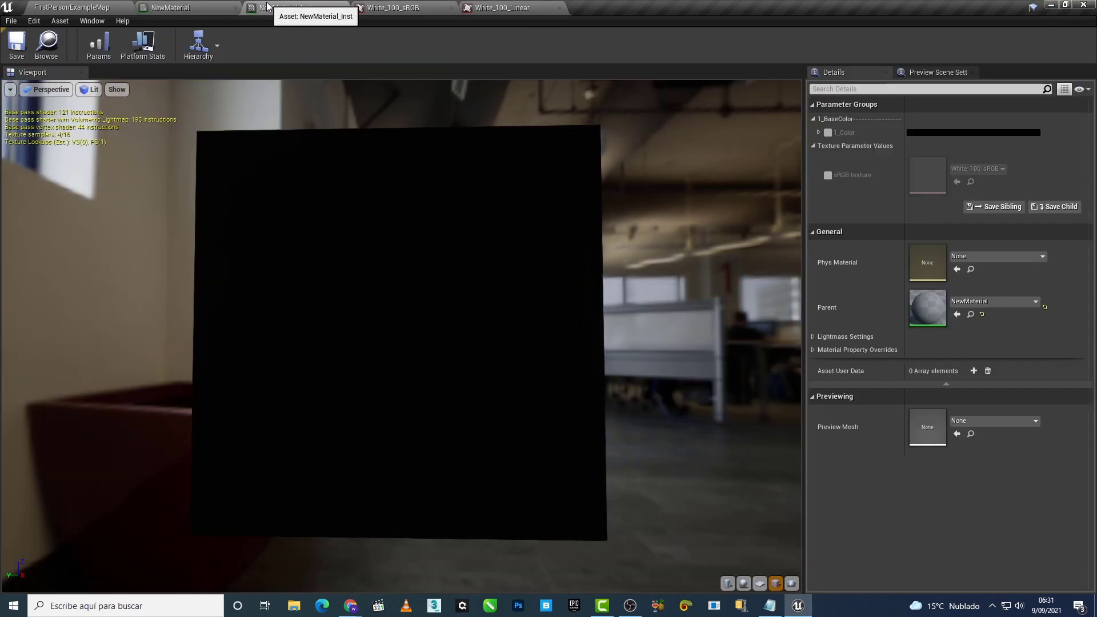
pyautogui.click(827, 176)
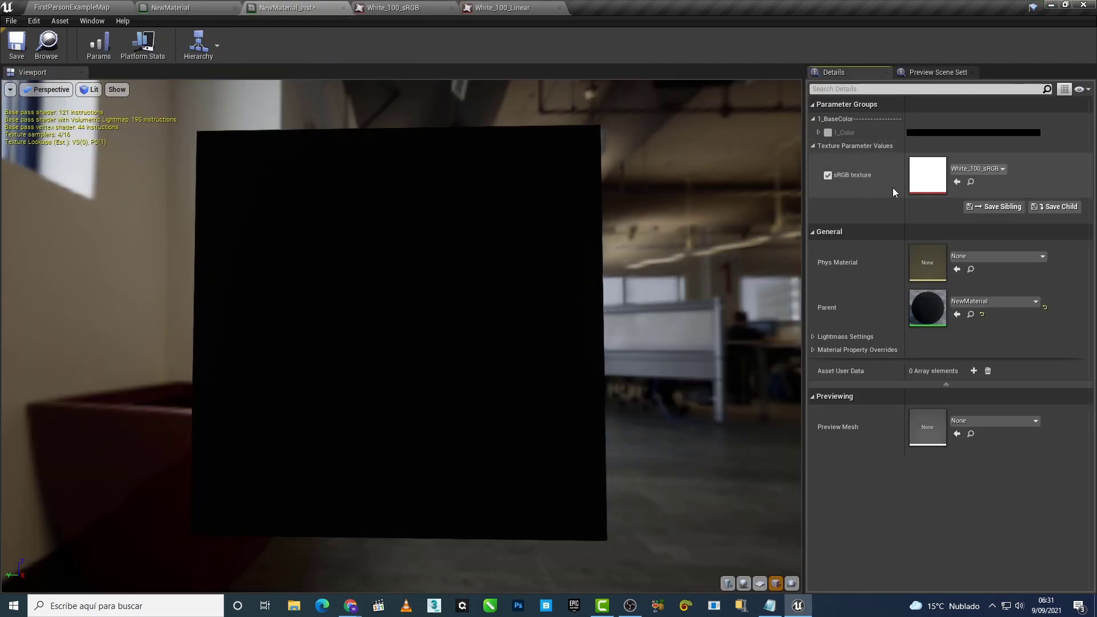
pyautogui.doubleClick(927, 175)
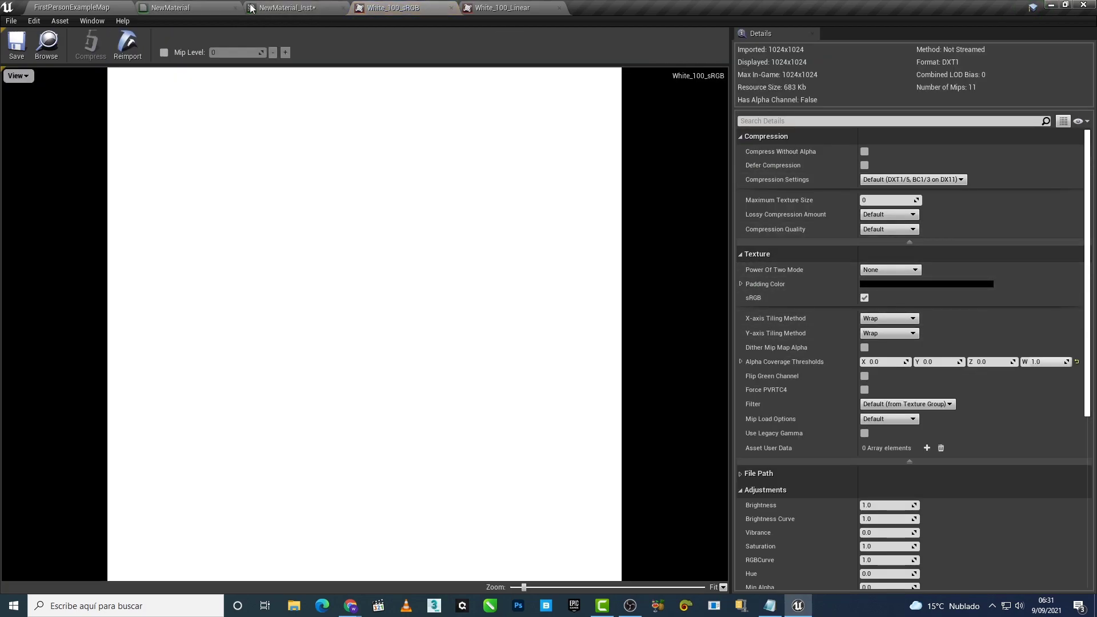
pyautogui.click(285, 7)
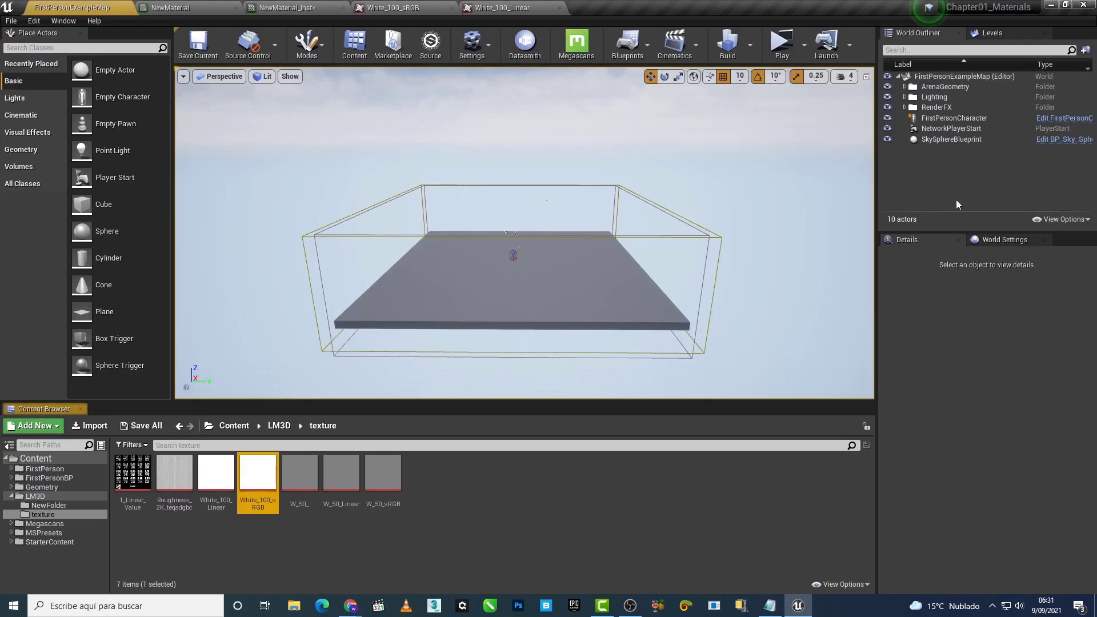
pyautogui.click(970, 181)
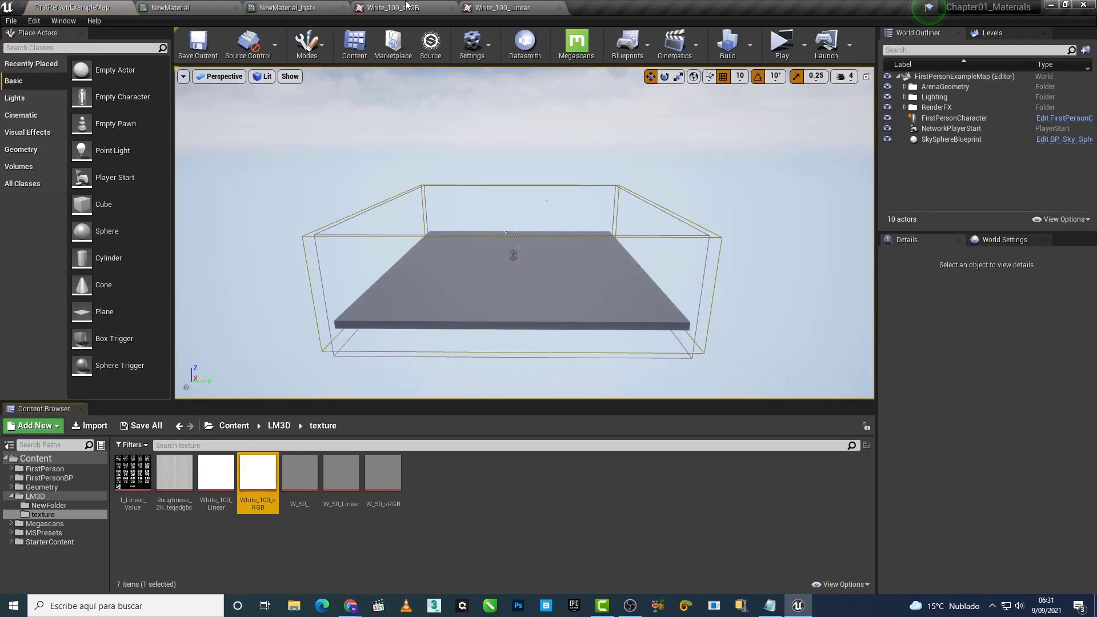
# Step: Assign White_100_Linear to the instance's sRGB texture parameter and inspect its settings
pyautogui.click(514, 8)
pyautogui.click(72, 7)
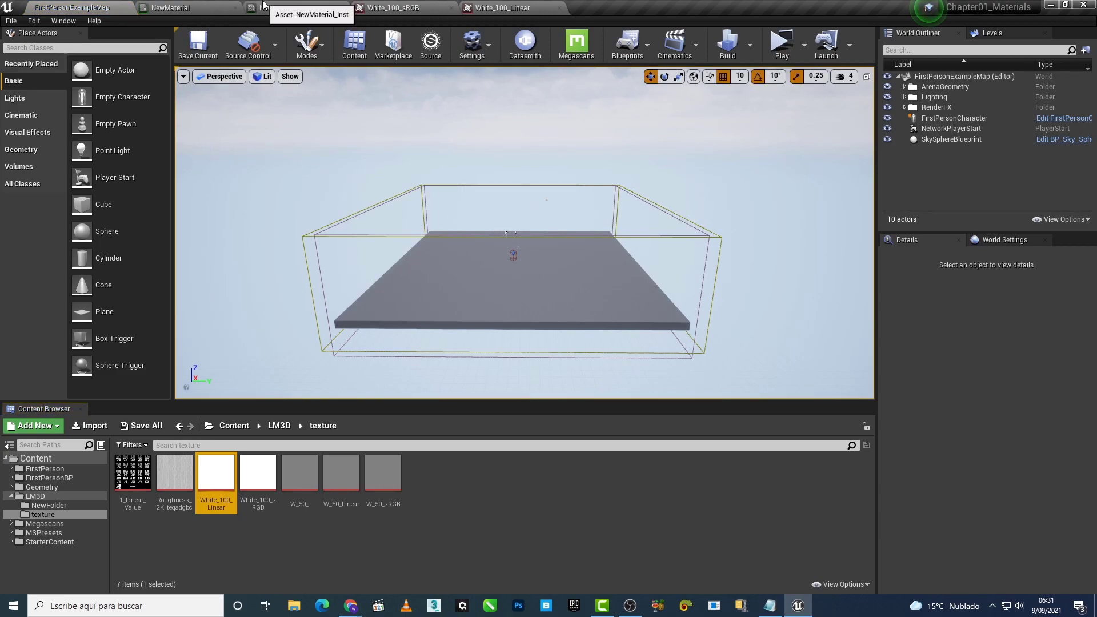
pyautogui.click(287, 7)
pyautogui.click(957, 182)
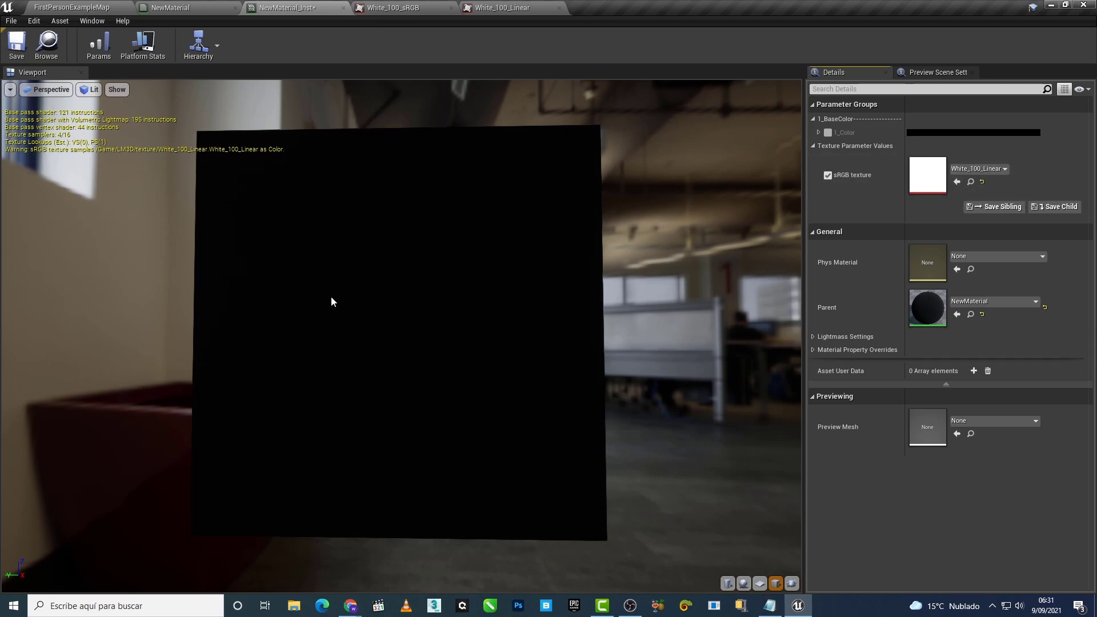
pyautogui.doubleClick(928, 180)
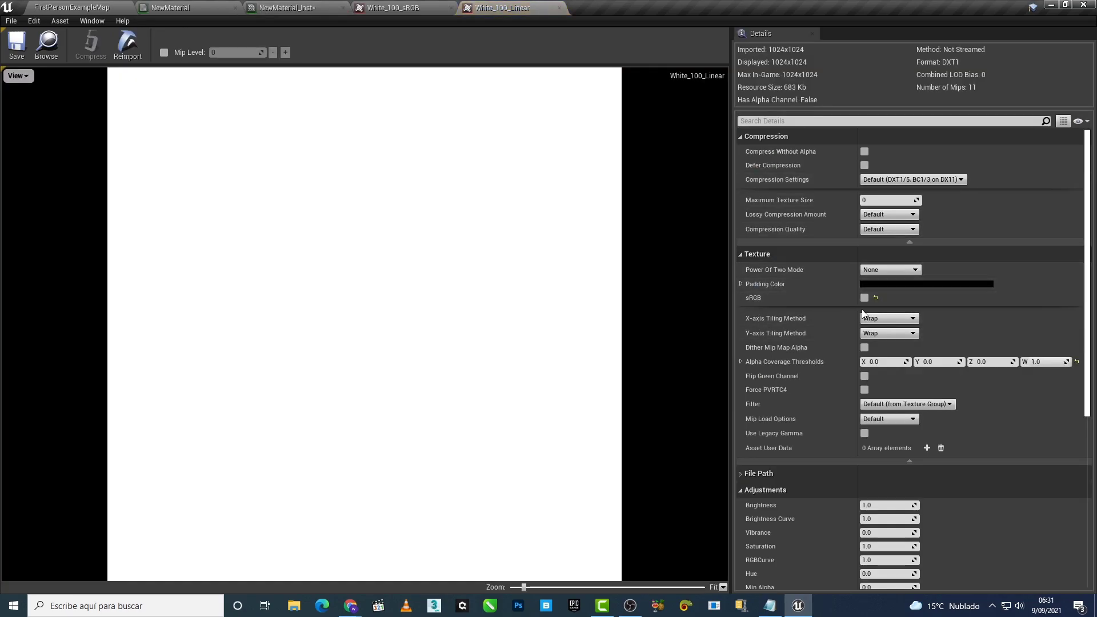
pyautogui.click(287, 7)
# Step: Check the sRGB texture node's sampler type in NewMaterial, keeping it as Color
pyautogui.click(170, 7)
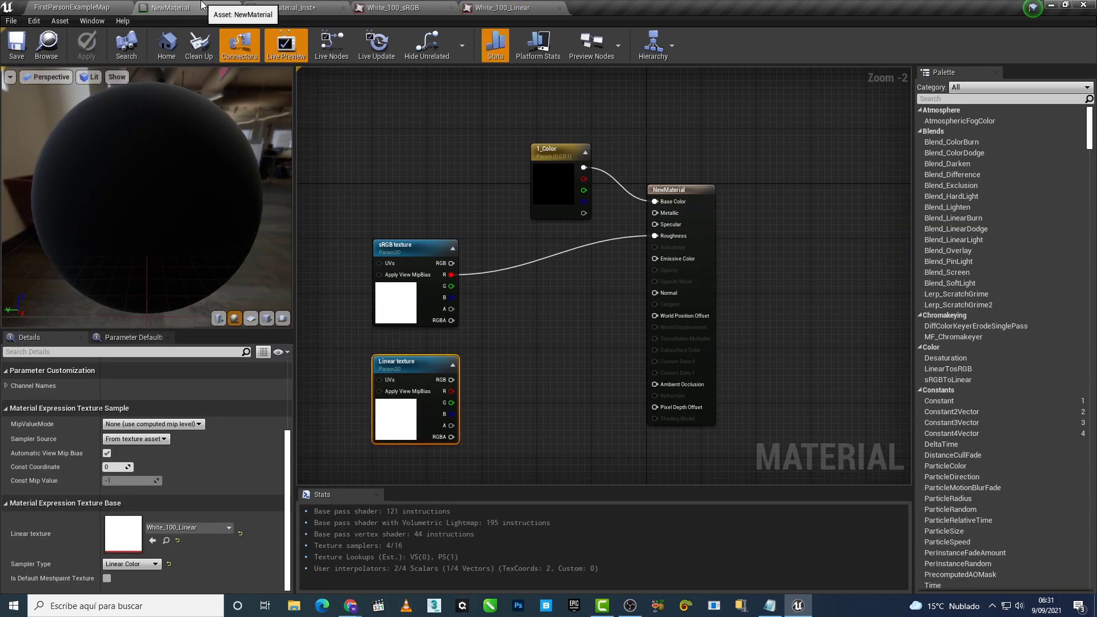
pyautogui.click(394, 247)
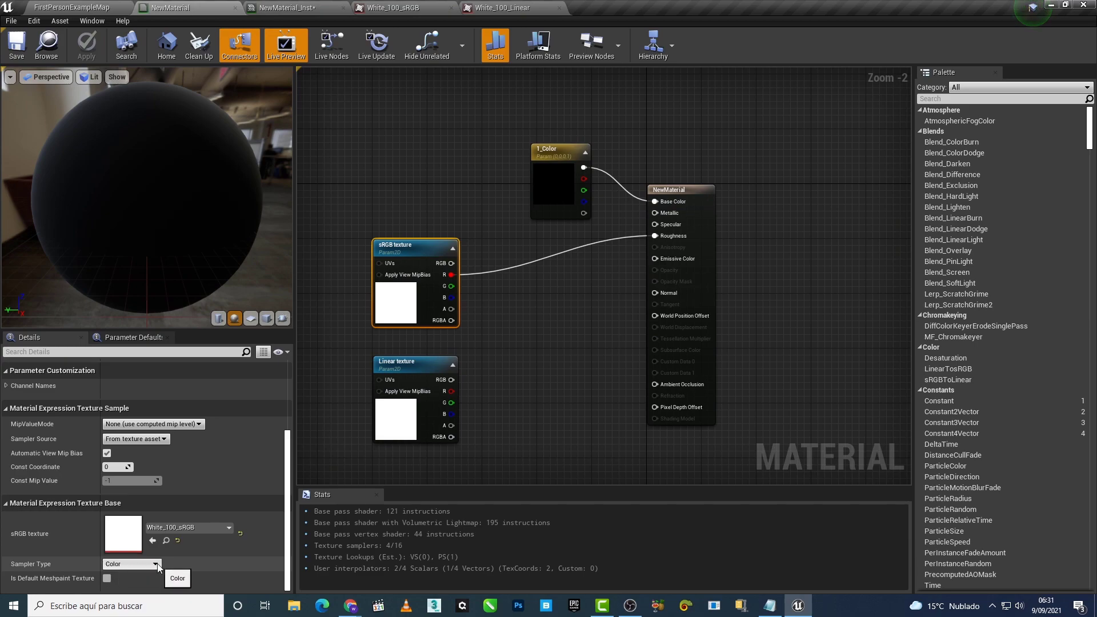
pyautogui.click(134, 564)
pyautogui.click(123, 489)
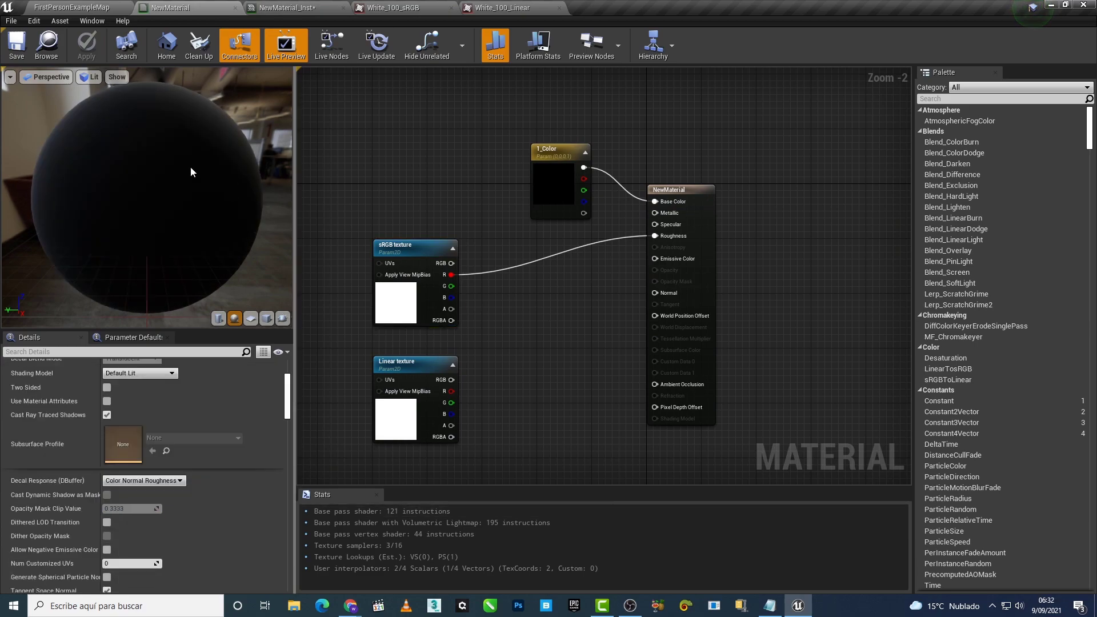
# Step: Reset the instance's sRGB texture parameter to White_100_sRGB and save the instance
pyautogui.rightClick(409, 247)
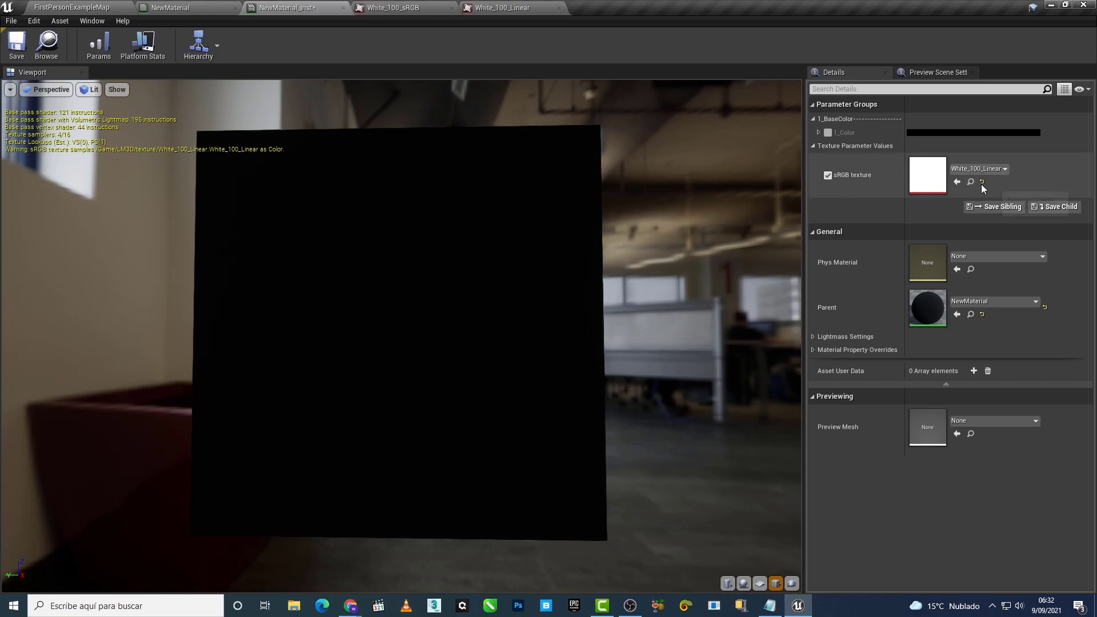
pyautogui.click(982, 183)
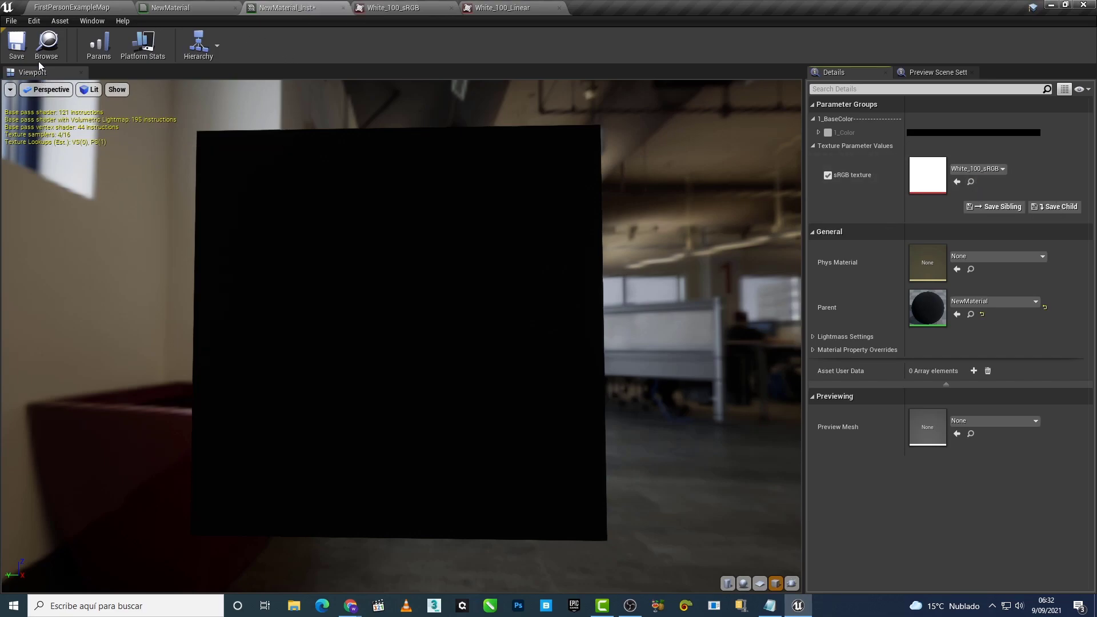
pyautogui.click(17, 46)
pyautogui.click(170, 8)
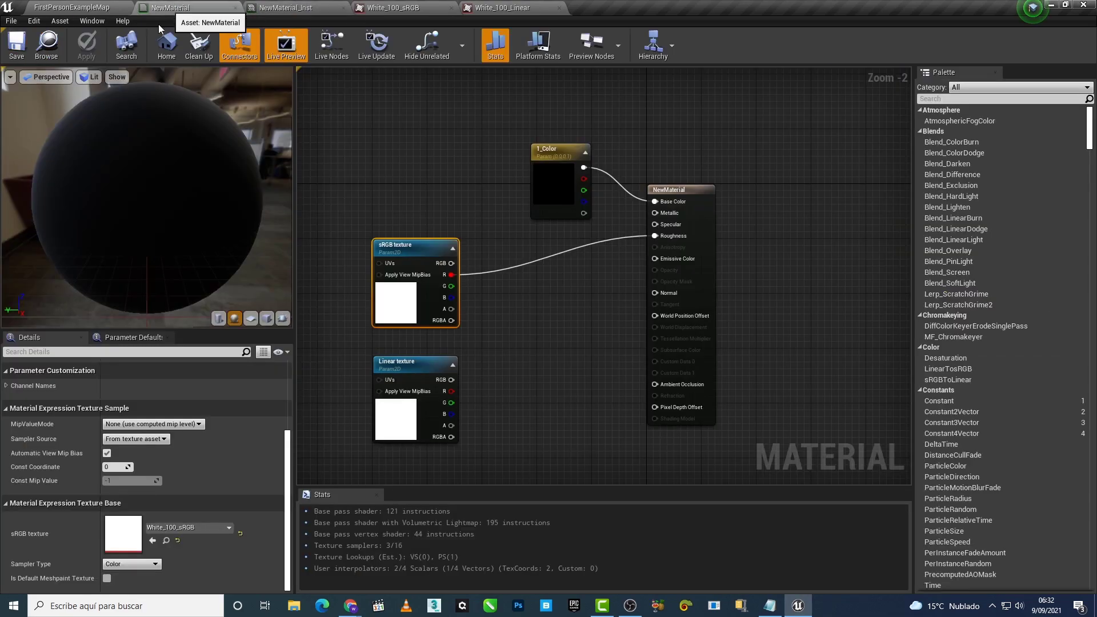
# Step: Disconnect sRGB texture from Roughness, wire Linear texture's R output there, and apply
pyautogui.rightClick(419, 250)
pyautogui.click(431, 294)
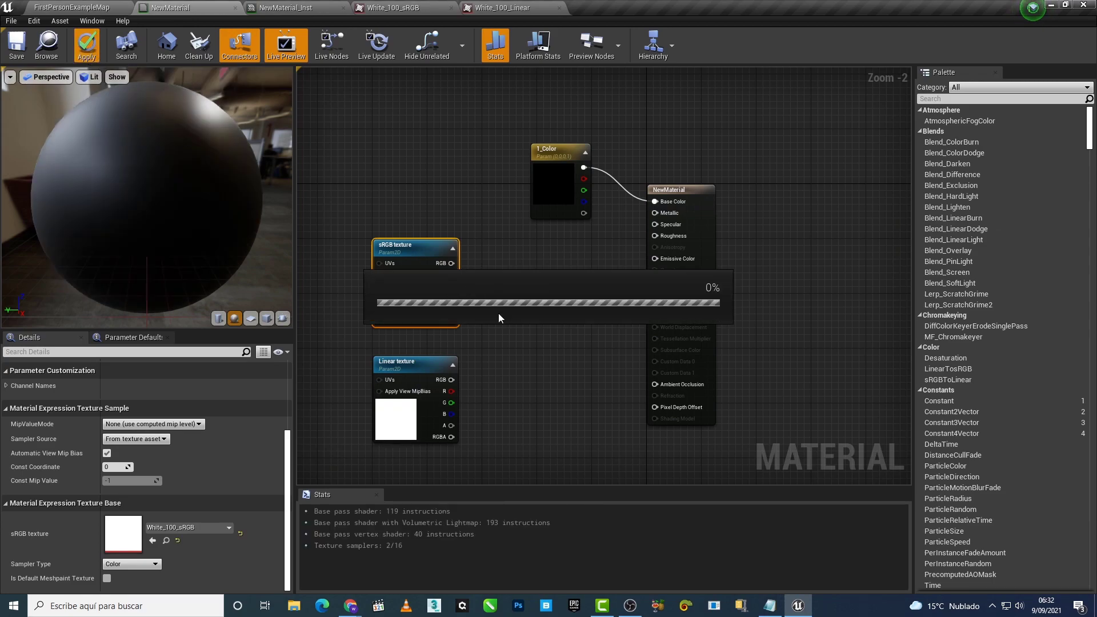
pyautogui.click(285, 8)
pyautogui.click(170, 7)
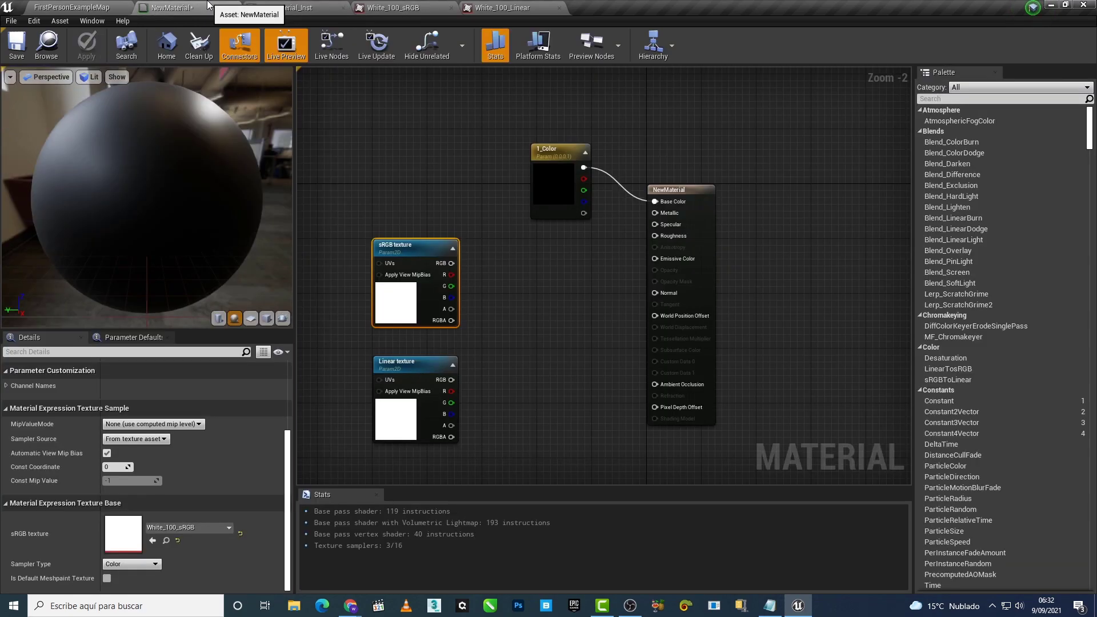
pyautogui.click(542, 349)
pyautogui.moveTo(451, 392); pyautogui.dragTo(672, 236)
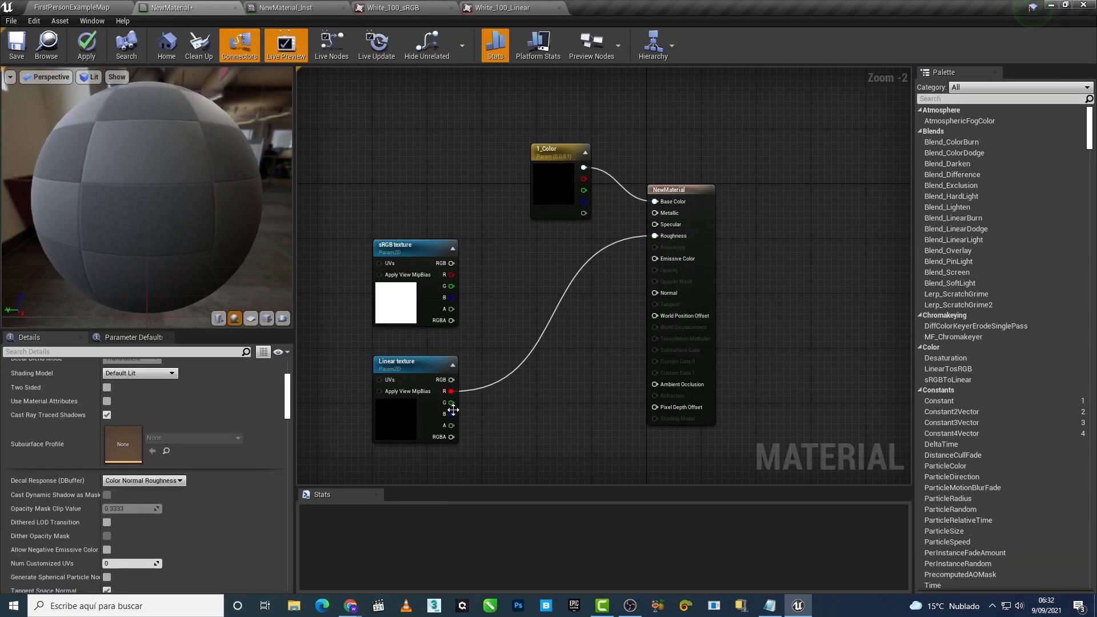
pyautogui.click(404, 432)
pyautogui.click(97, 46)
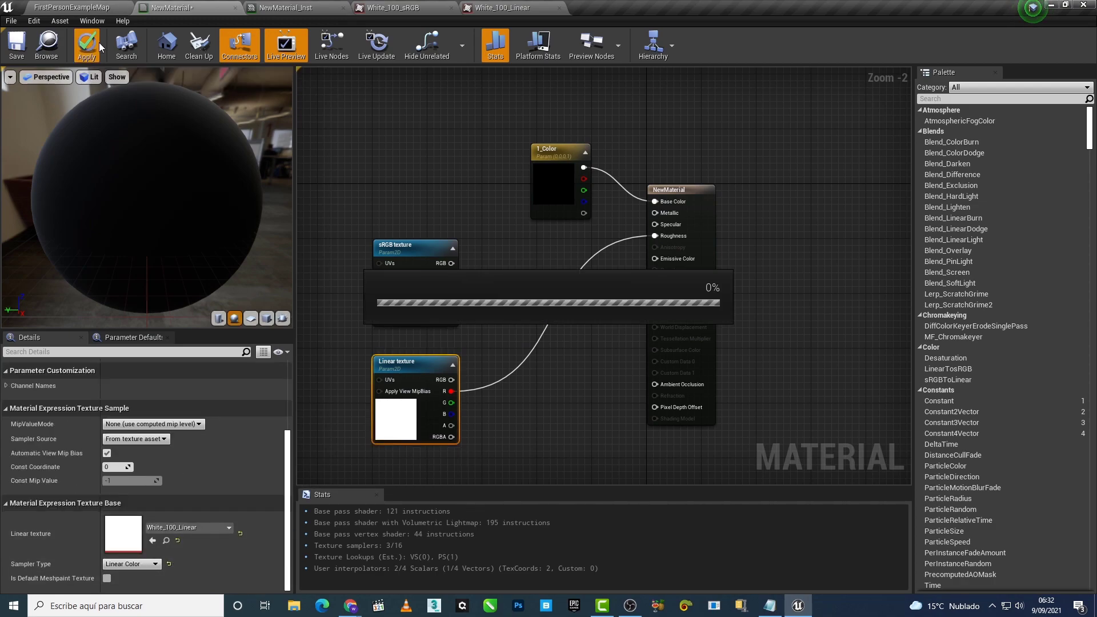
# Step: Enable the instance's Linear texture override and locate White_100_Linear in the content browser
pyautogui.click(291, 7)
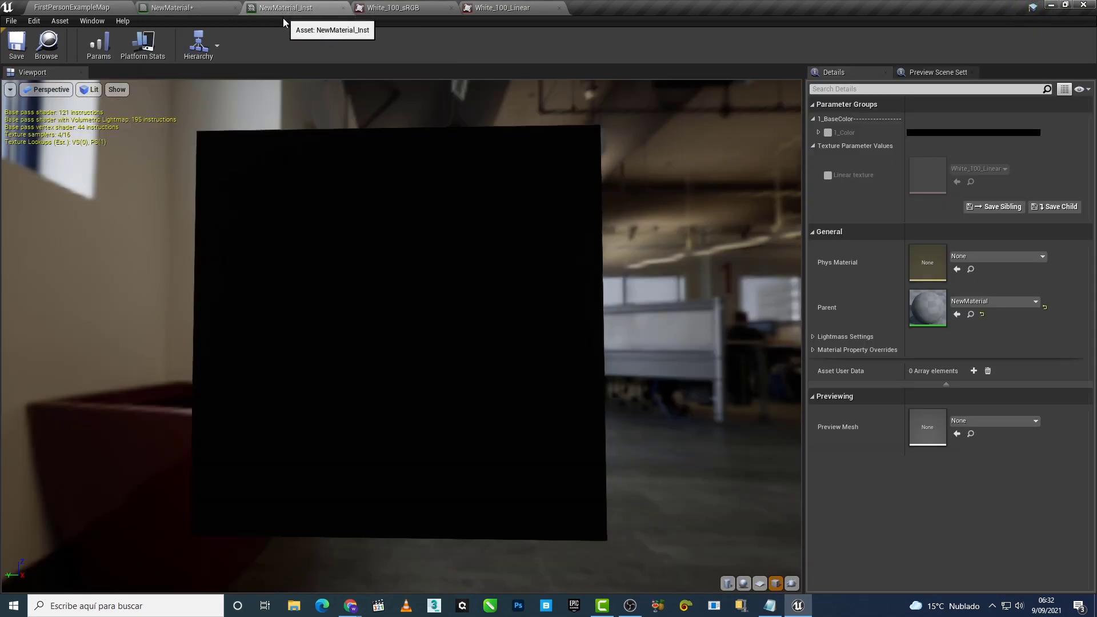
pyautogui.click(827, 176)
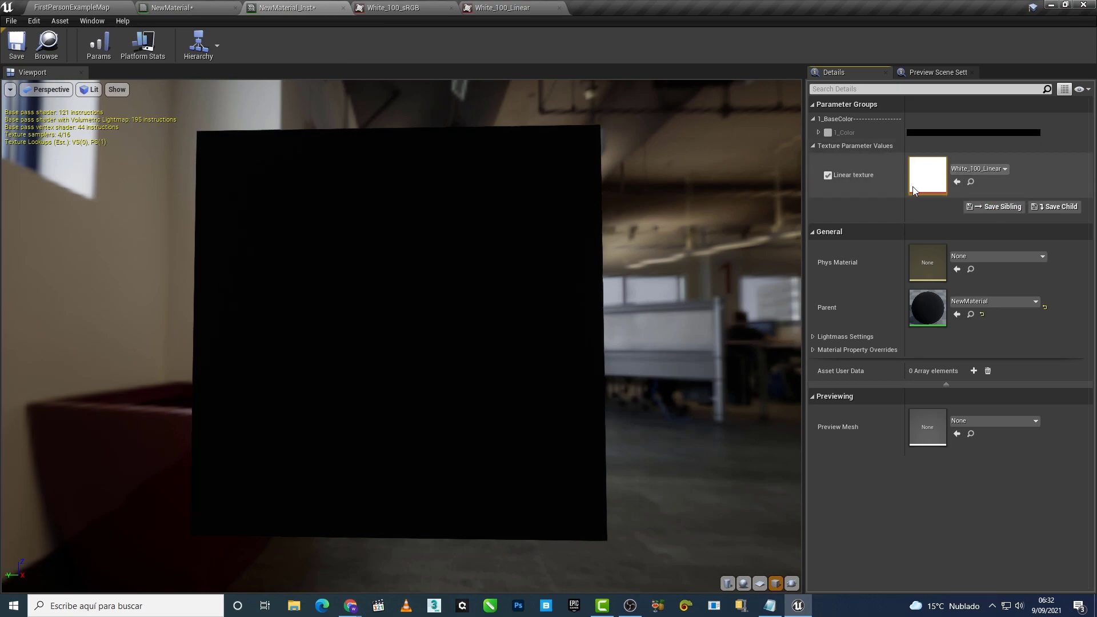
pyautogui.click(970, 181)
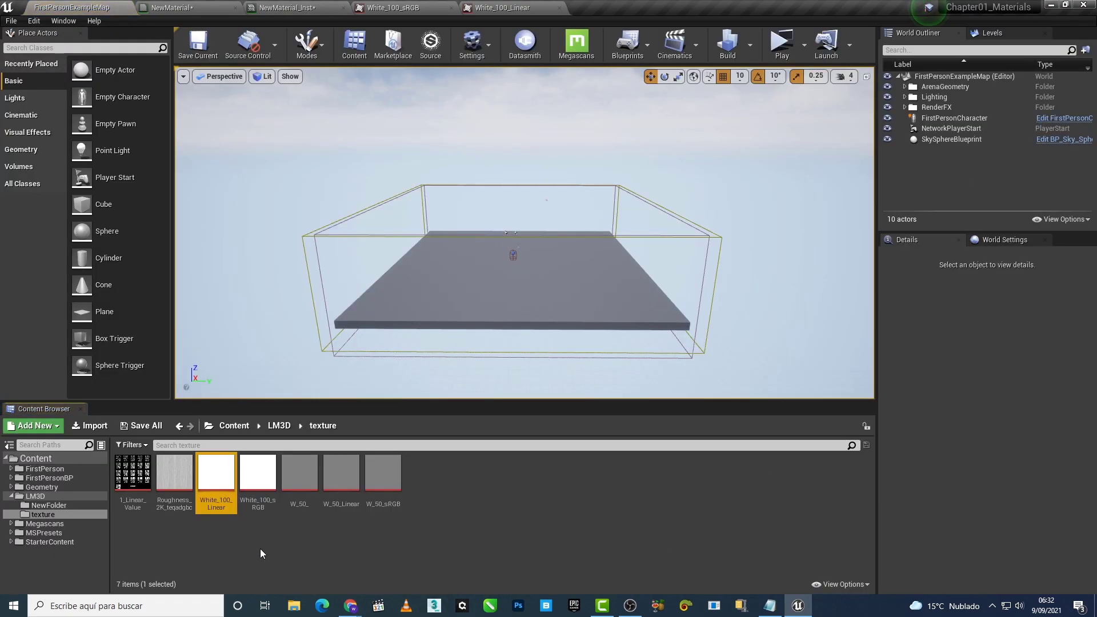
pyautogui.doubleClick(258, 472)
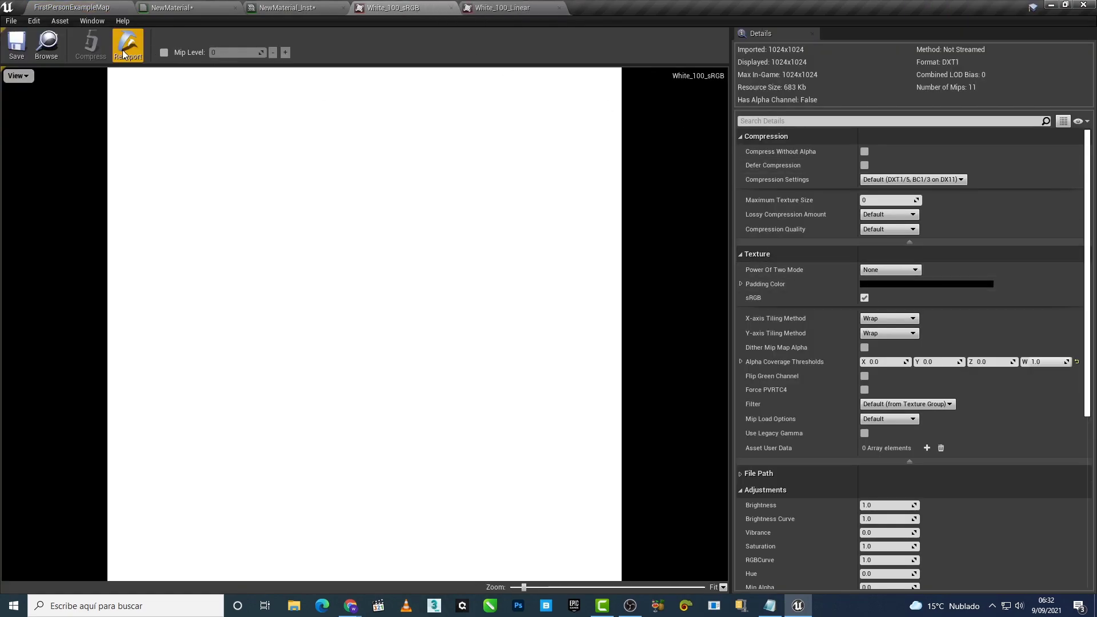
pyautogui.click(47, 44)
pyautogui.click(171, 7)
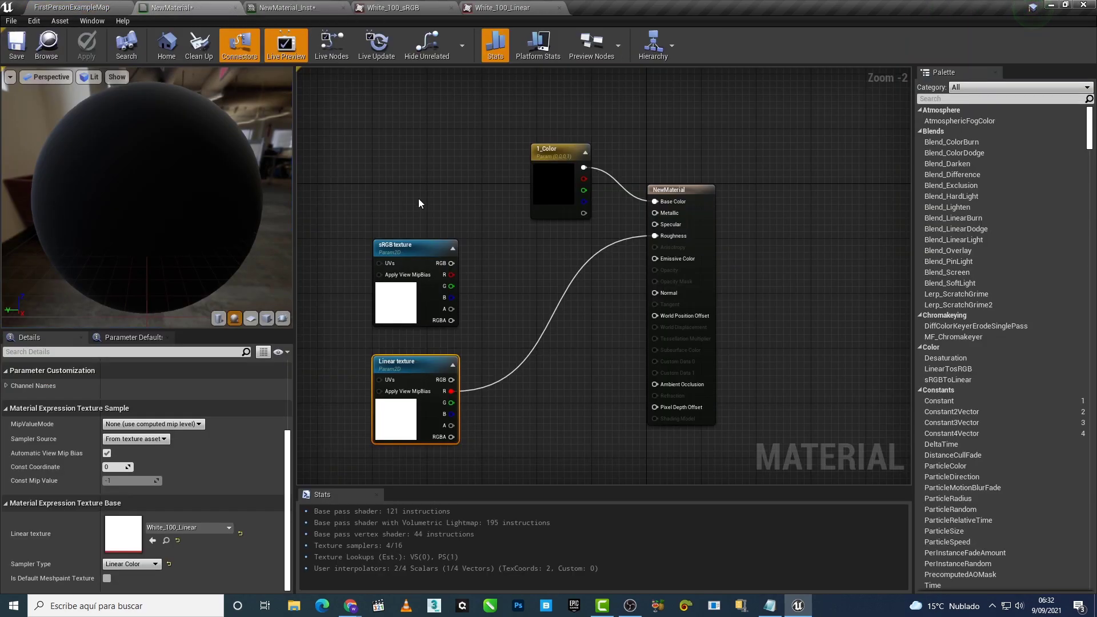
pyautogui.click(298, 5)
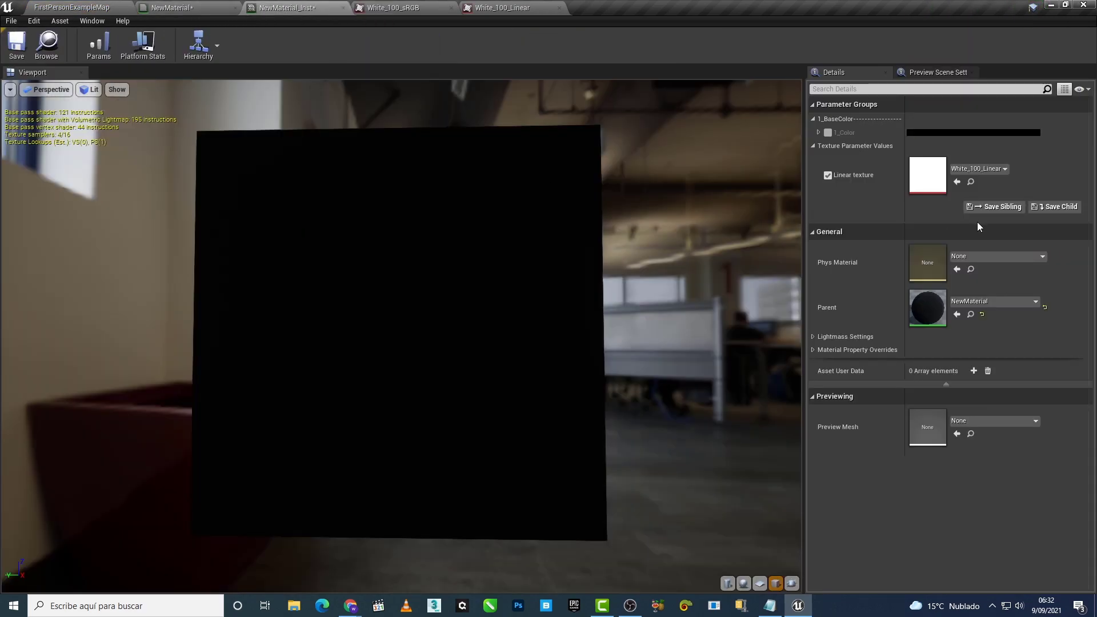
# Step: Override the instance's Linear texture parameter with the selected texture and save the instance
pyautogui.click(954, 184)
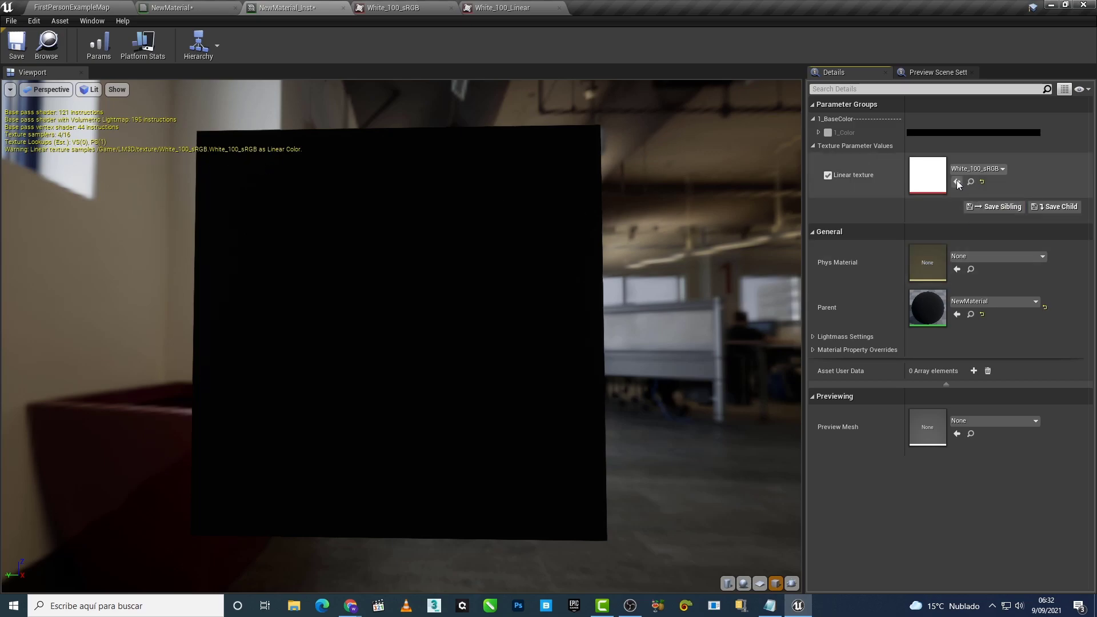
pyautogui.doubleClick(917, 188)
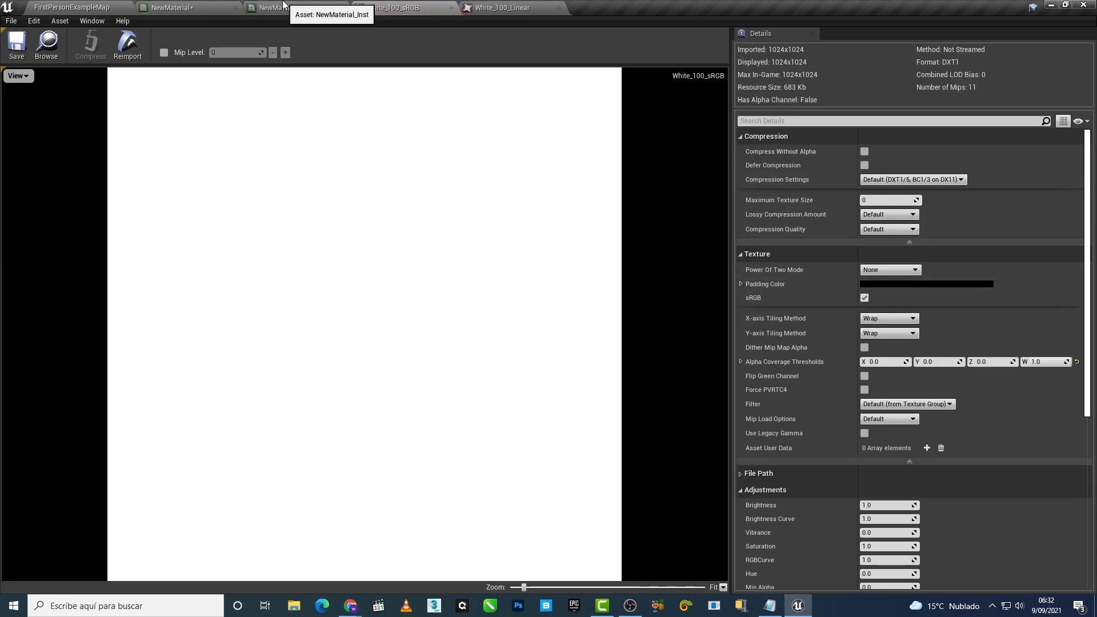
pyautogui.click(171, 8)
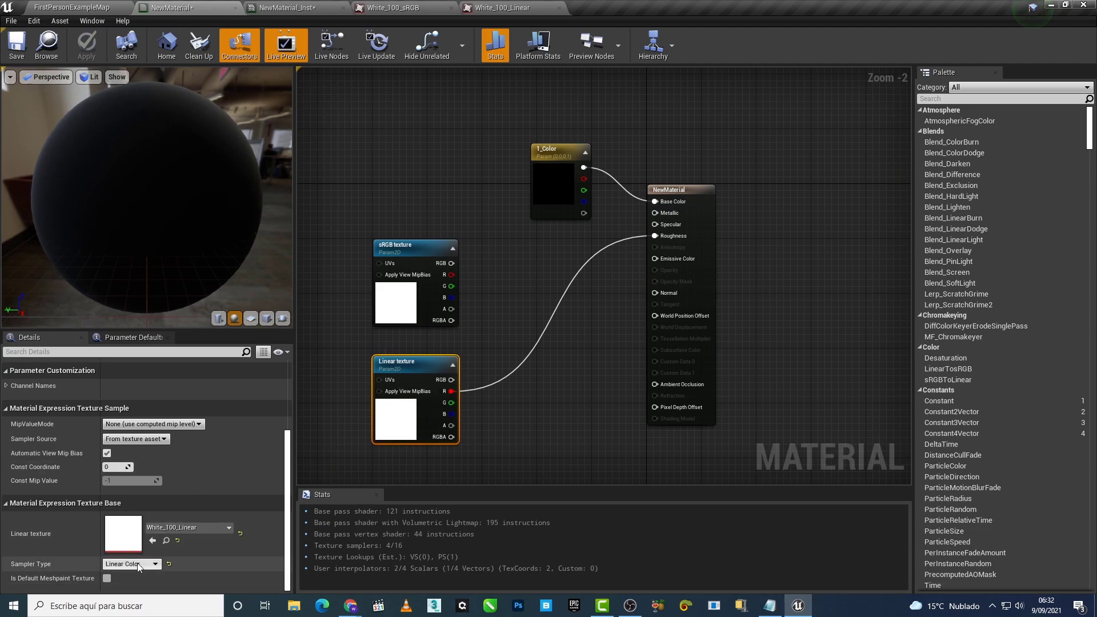
pyautogui.click(300, 5)
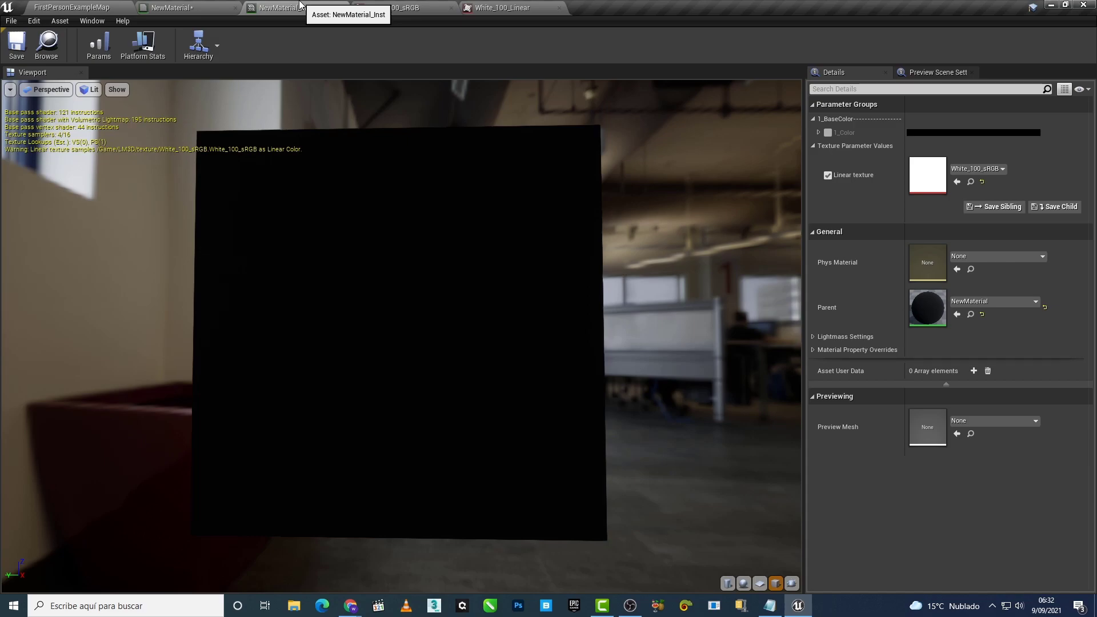
pyautogui.click(185, 7)
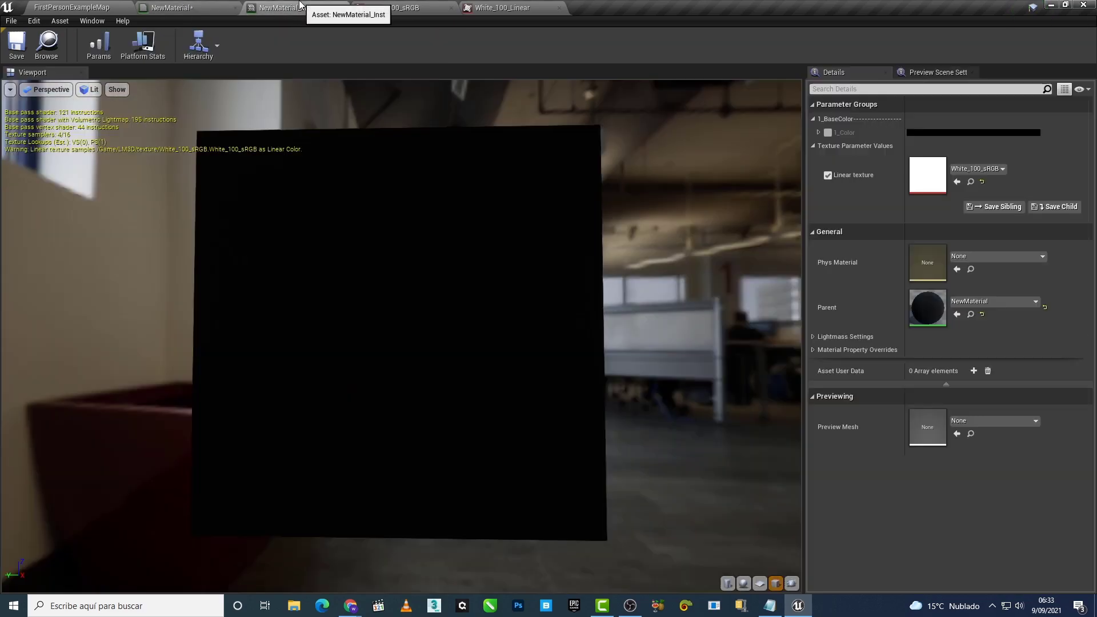
pyautogui.click(288, 7)
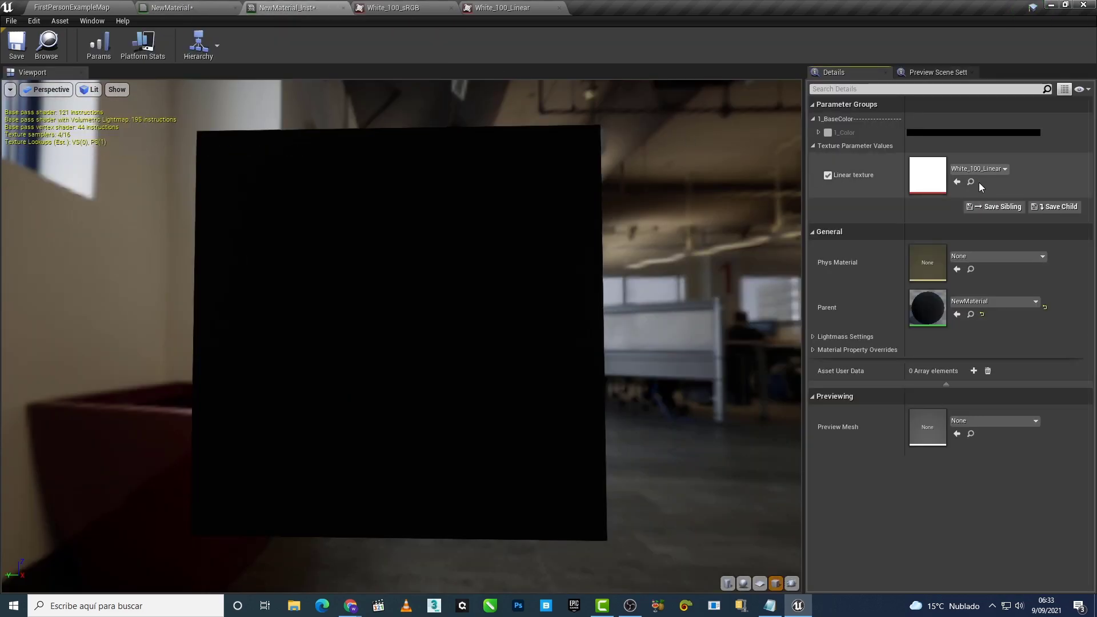
pyautogui.click(17, 44)
# Step: Wire the sRGB texture's red channel into Roughness and apply the material
pyautogui.click(177, 7)
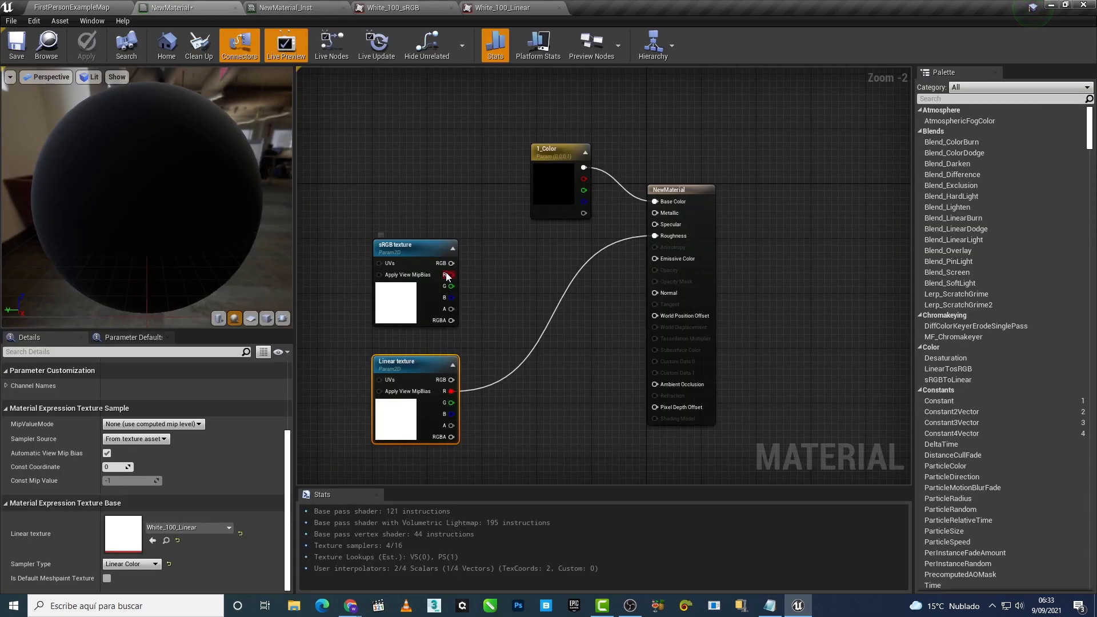
pyautogui.moveTo(451, 275); pyautogui.dragTo(655, 235)
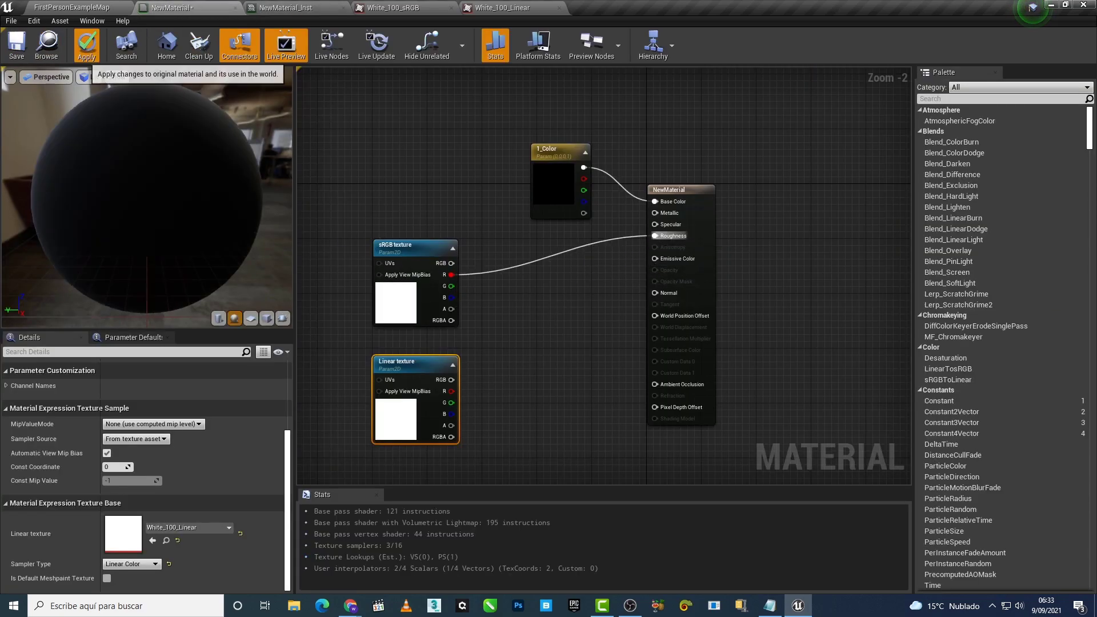
pyautogui.click(86, 46)
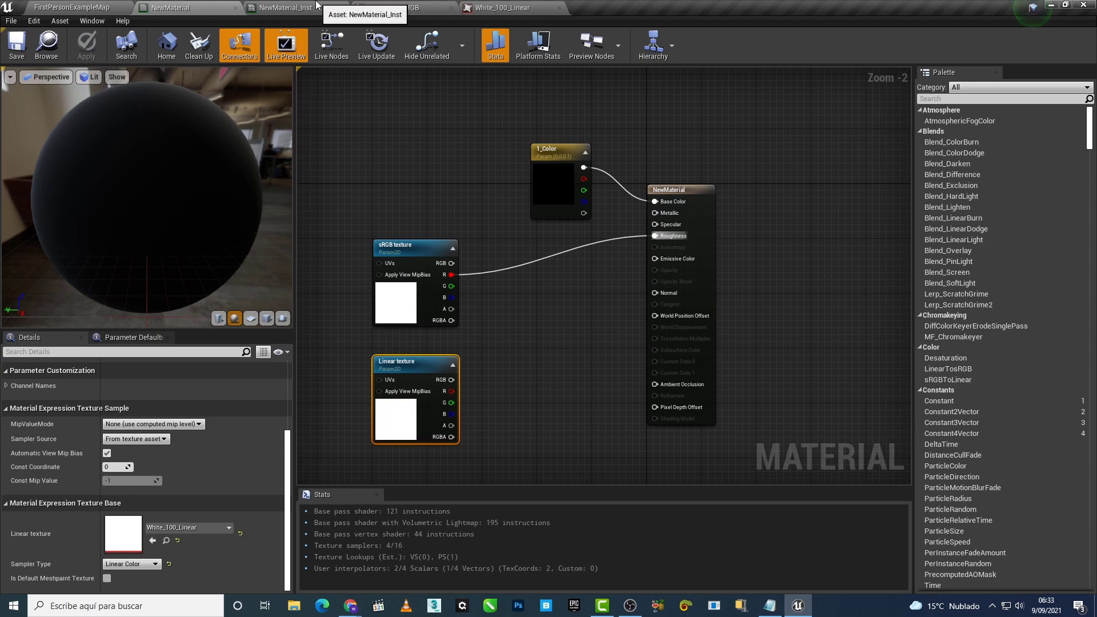
# Step: Select White_100_Linear and assign it to the instance's sRGB texture parameter
pyautogui.click(316, 6)
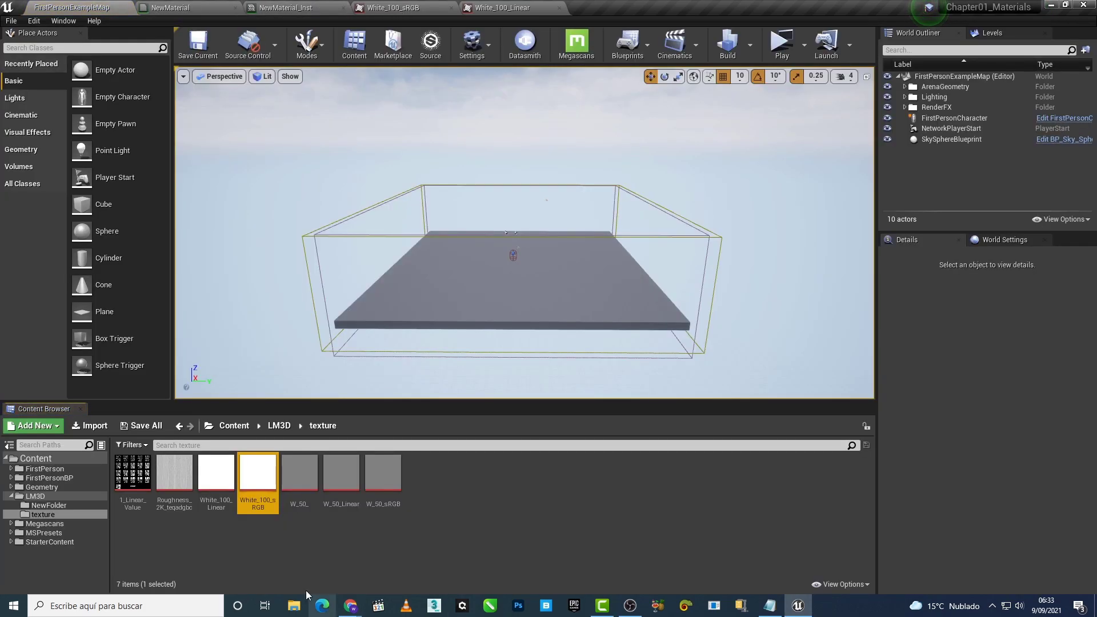
pyautogui.click(503, 7)
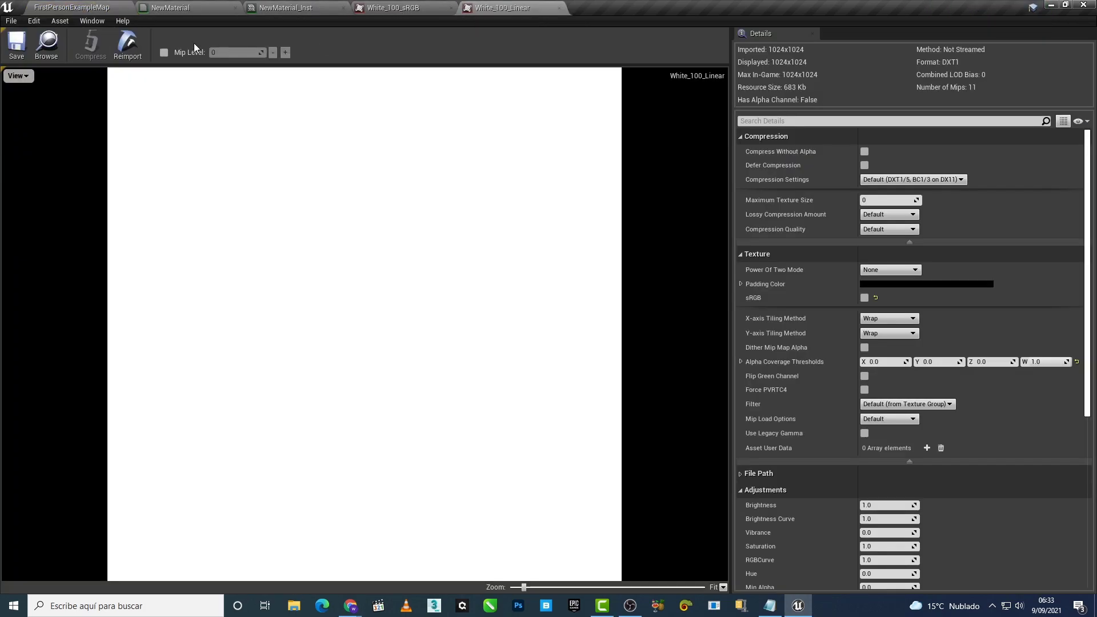
pyautogui.click(47, 45)
pyautogui.click(297, 7)
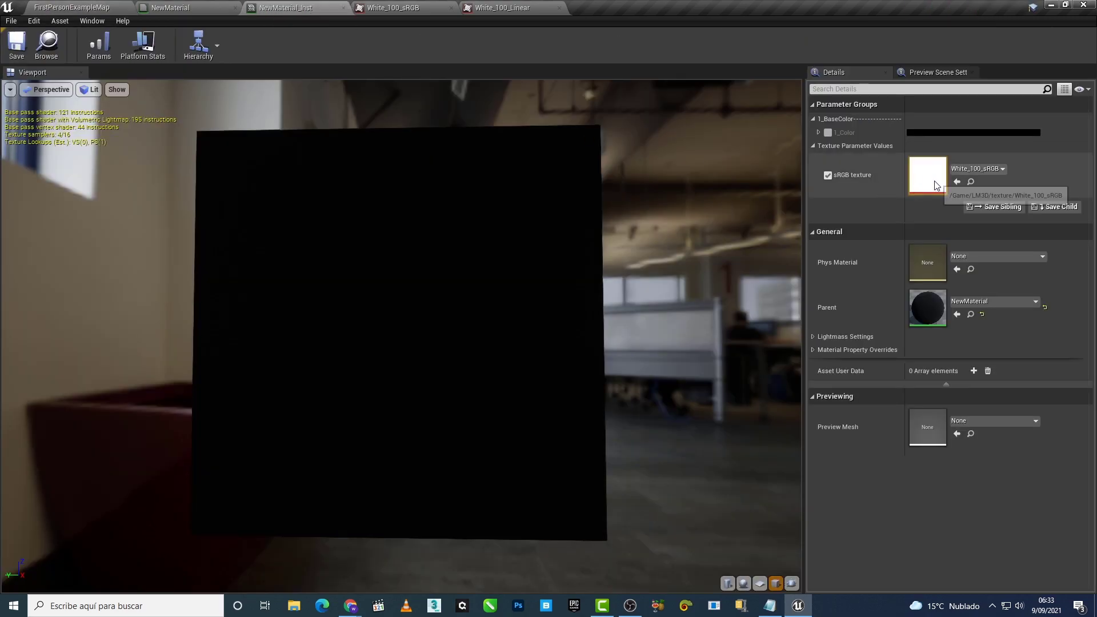
pyautogui.click(957, 182)
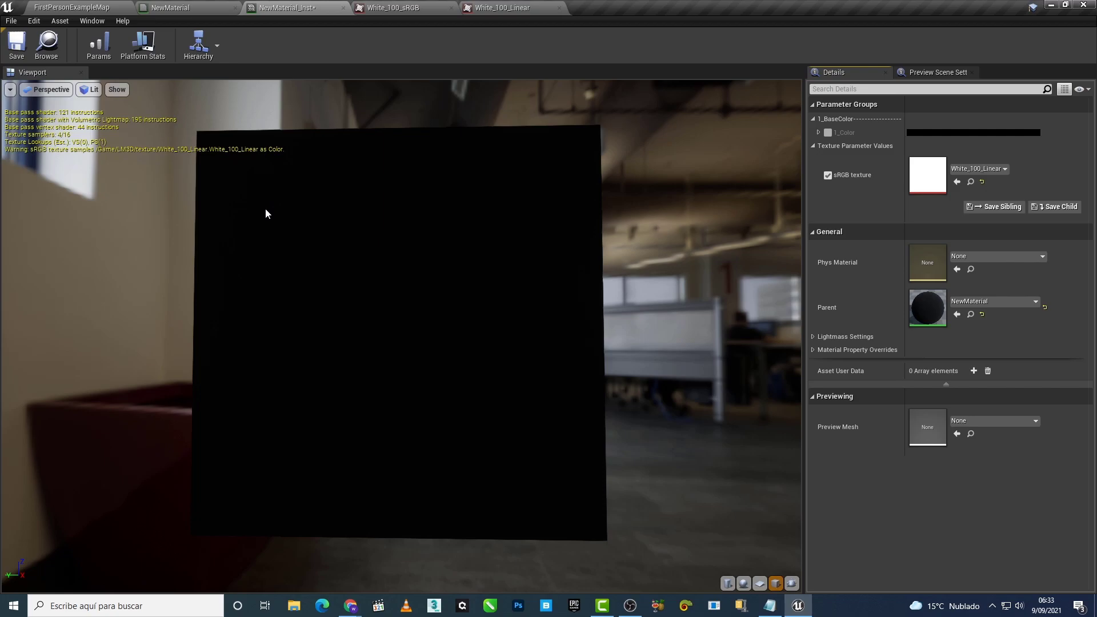
# Step: Inspect the sRGB texture node, then open the White_100_Linear texture editor
pyautogui.click(202, 6)
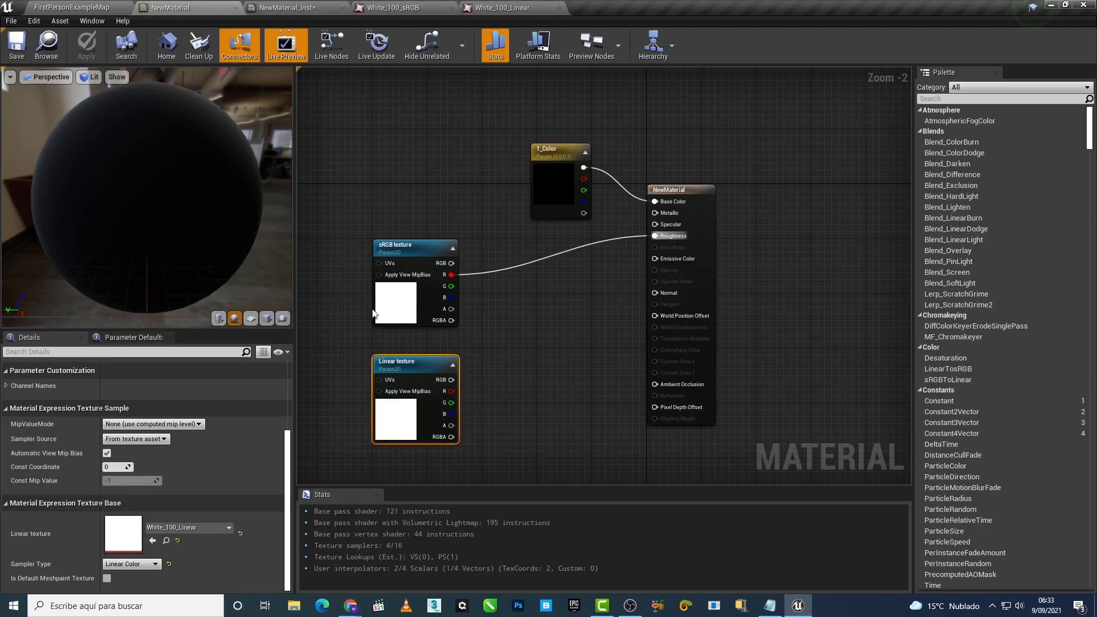
pyautogui.click(395, 300)
pyautogui.click(297, 7)
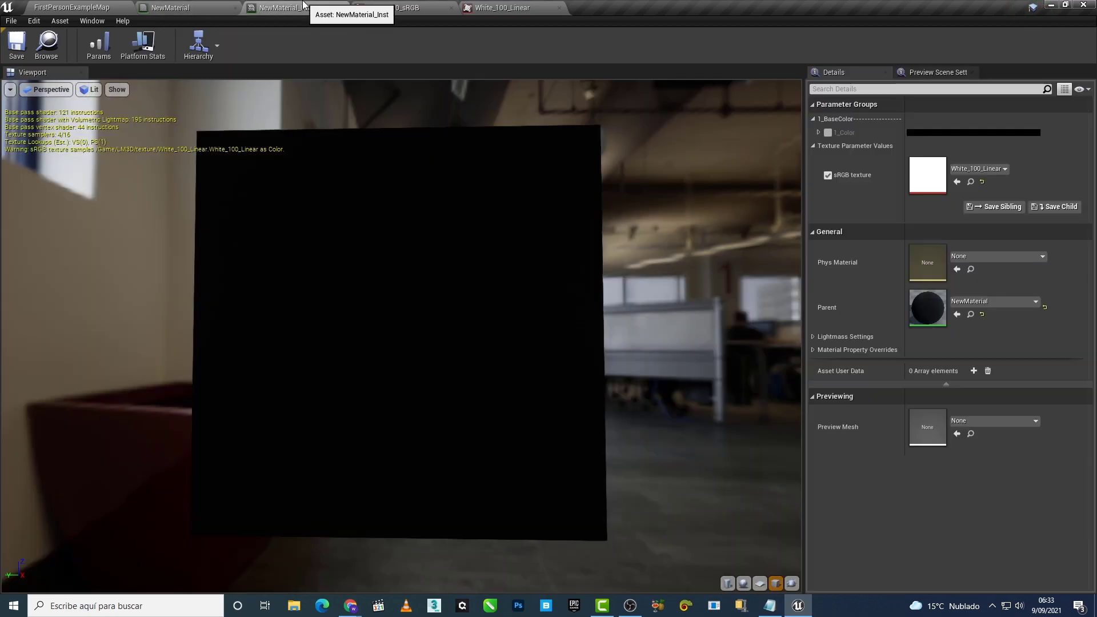
pyautogui.doubleClick(928, 174)
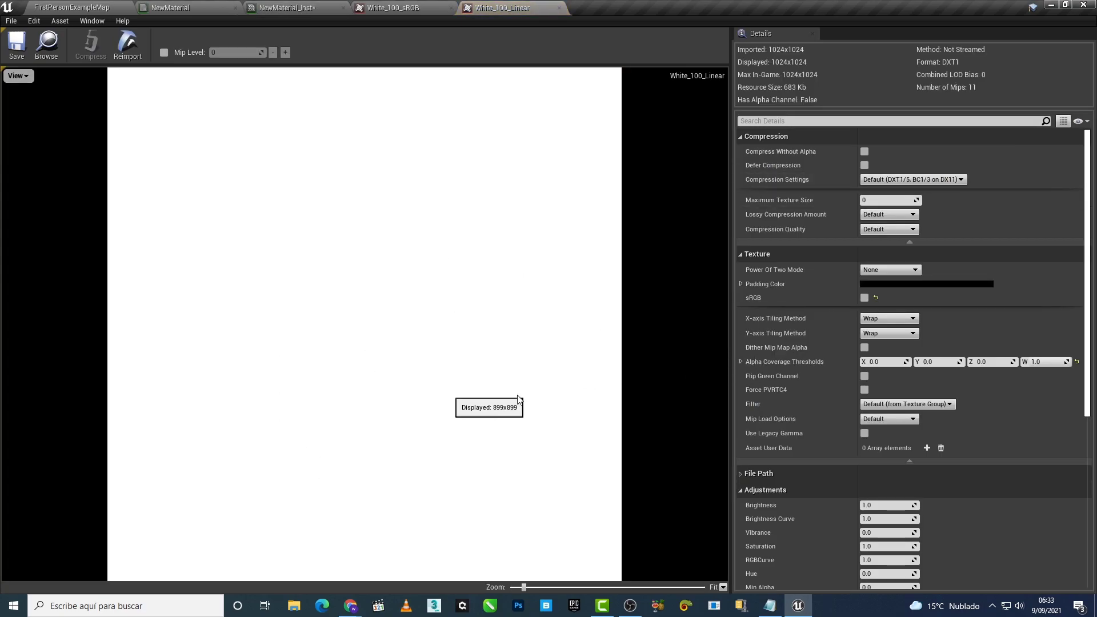
# Step: Float the texture editor window and set compression to Grayscale (R8, RGB8 sRGB)
pyautogui.moveTo(483, 8); pyautogui.dragTo(75, 212)
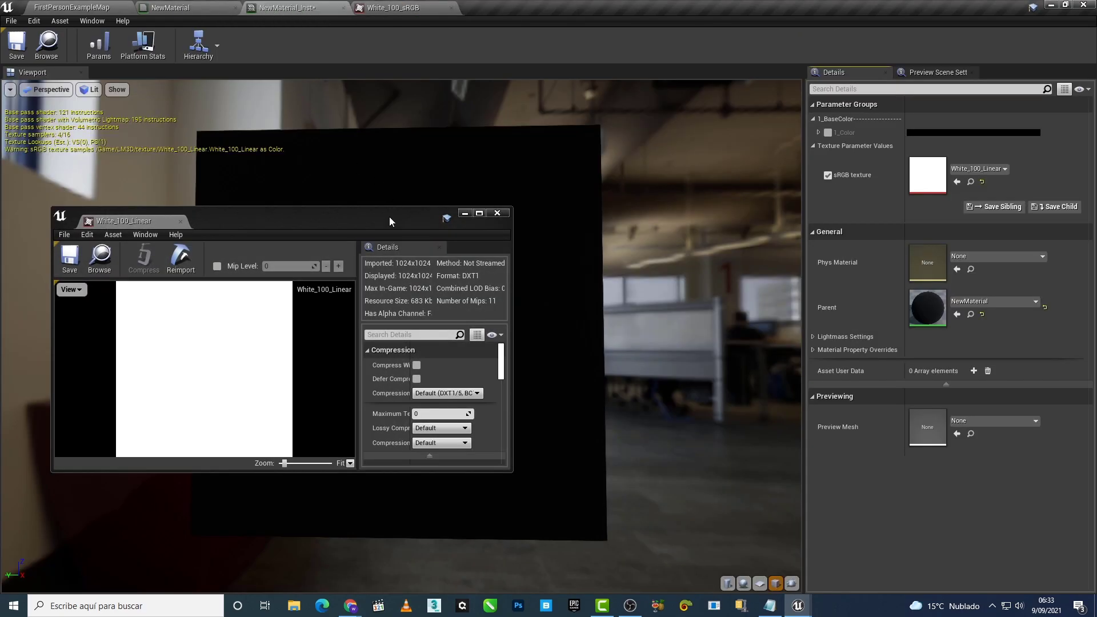
pyautogui.moveTo(393, 221); pyautogui.dragTo(369, 232)
pyautogui.moveTo(484, 484); pyautogui.dragTo(662, 575)
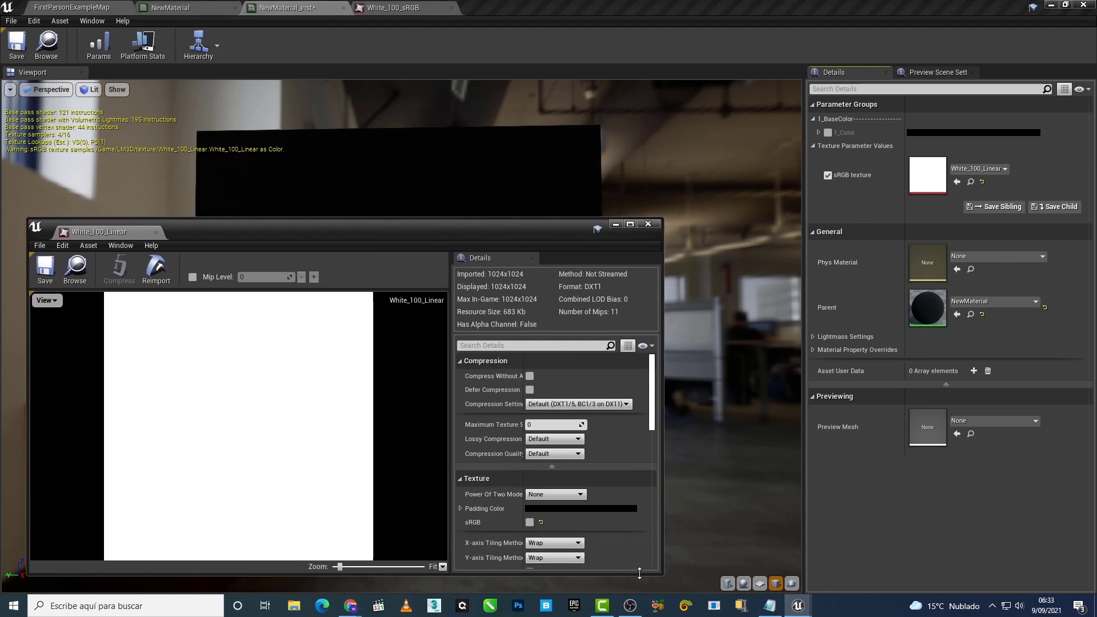
pyautogui.click(628, 403)
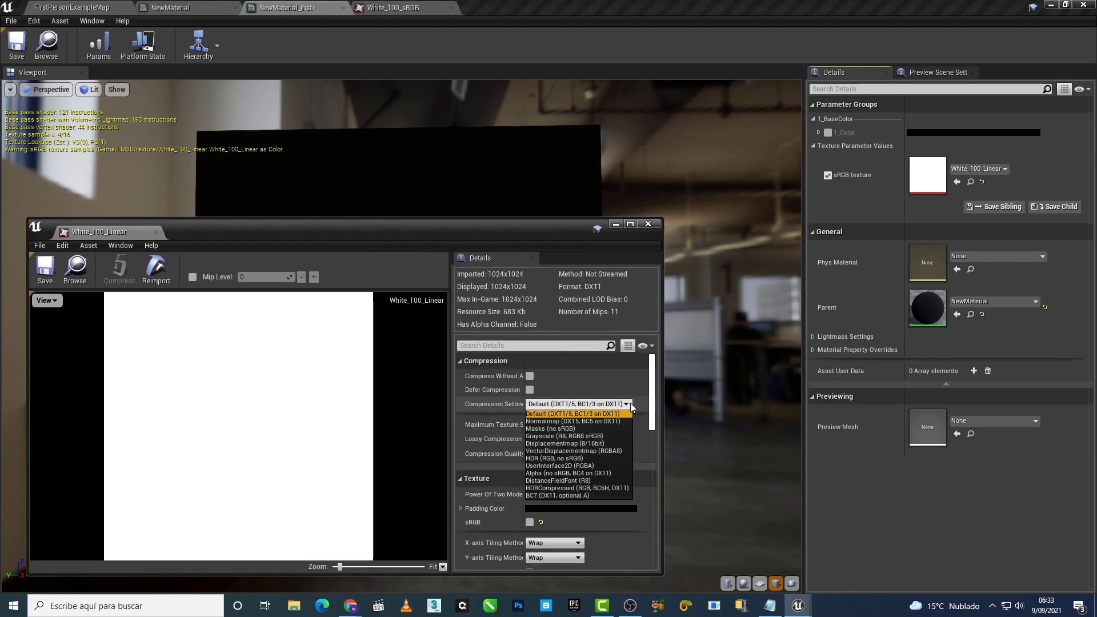
pyautogui.click(551, 436)
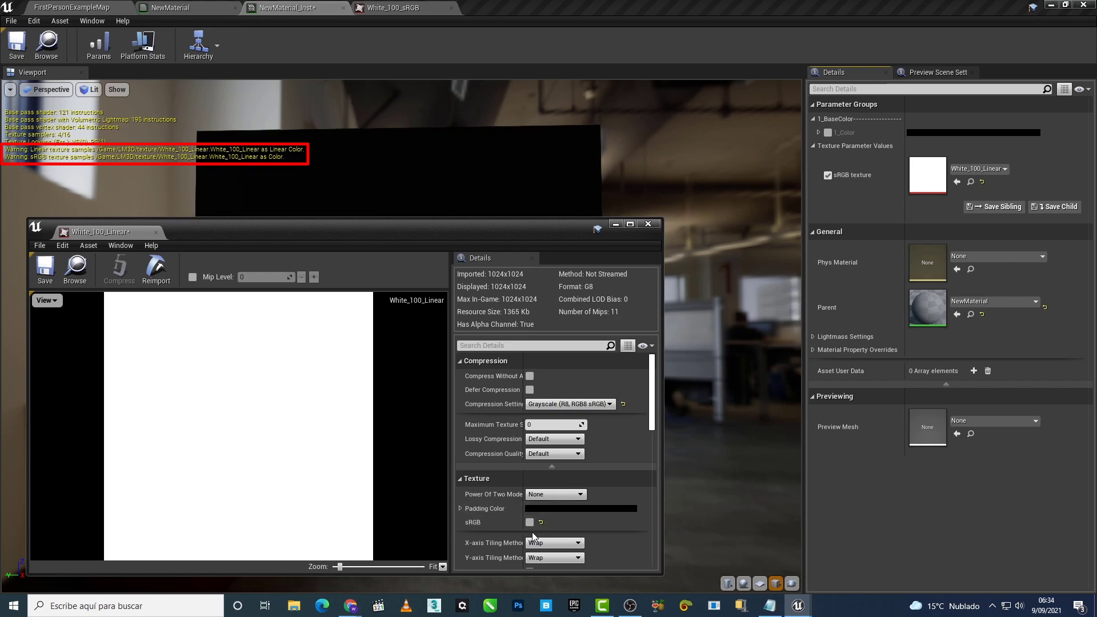
# Step: Move the floating texture window aside and select the Linear texture node in NewMaterial
pyautogui.click(171, 8)
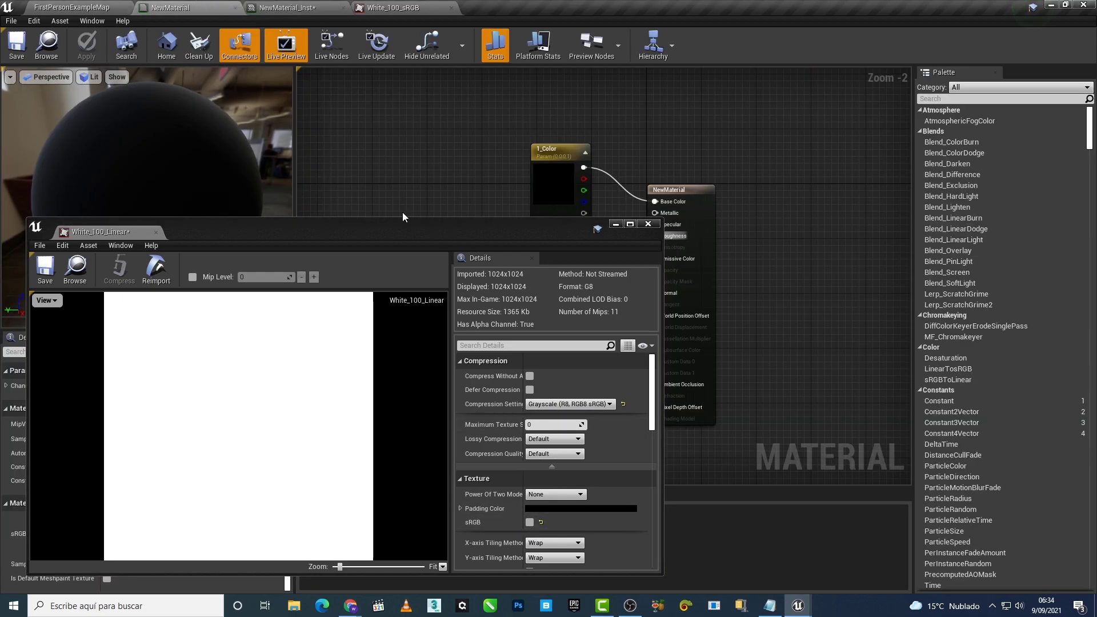
pyautogui.moveTo(405, 229)
pyautogui.mouseDown()
pyautogui.moveTo(554, 397)
pyautogui.moveTo(778, 169)
pyautogui.mouseUp()
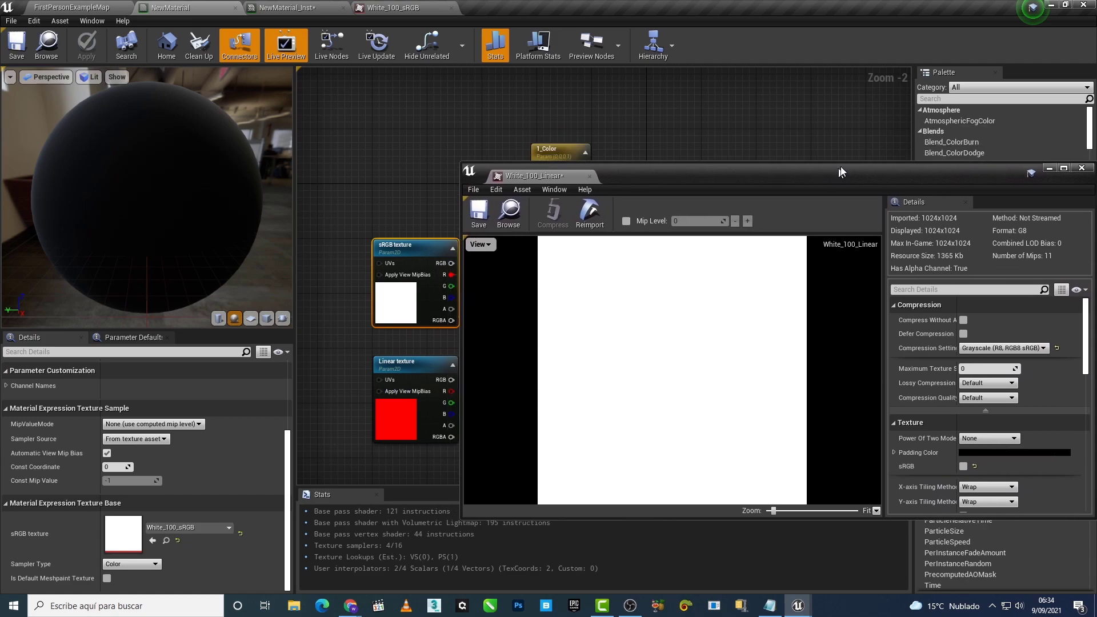
pyautogui.moveTo(402, 515); pyautogui.dragTo(492, 579)
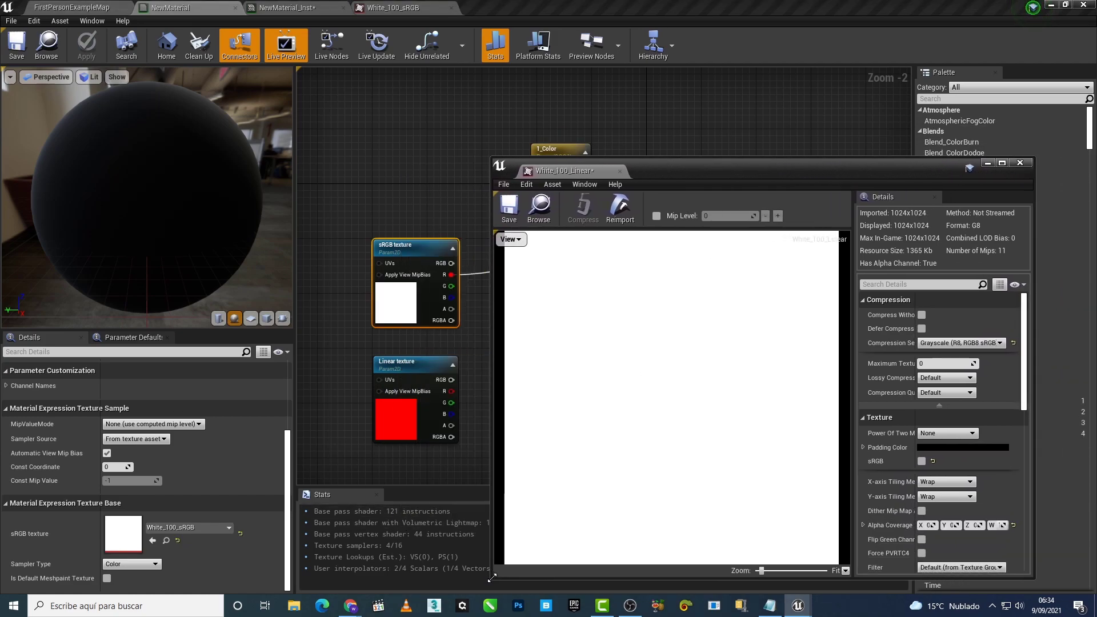
pyautogui.click(474, 376)
pyautogui.click(406, 249)
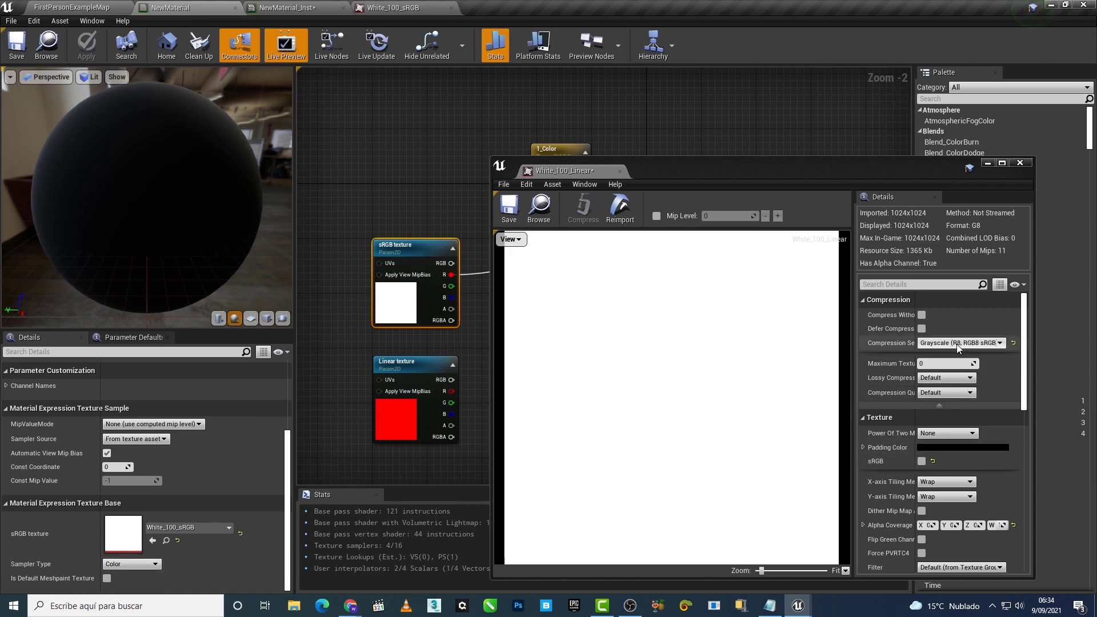
pyautogui.click(405, 366)
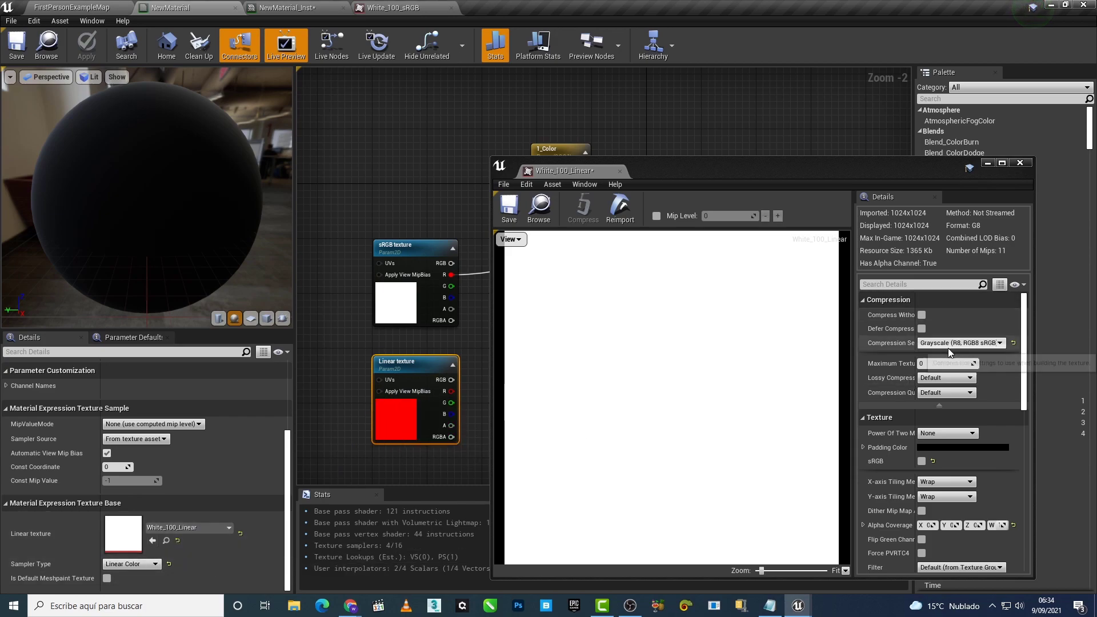
# Step: Set the Linear texture's sampler type to Grayscale, apply, and check the instance warnings
pyautogui.click(131, 564)
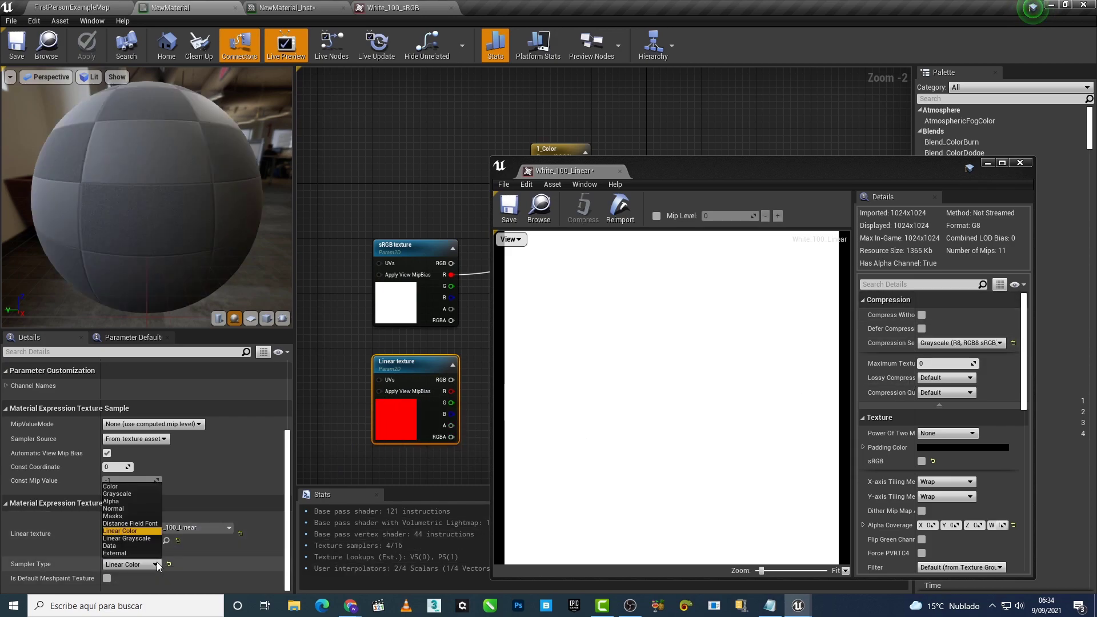
pyautogui.click(126, 494)
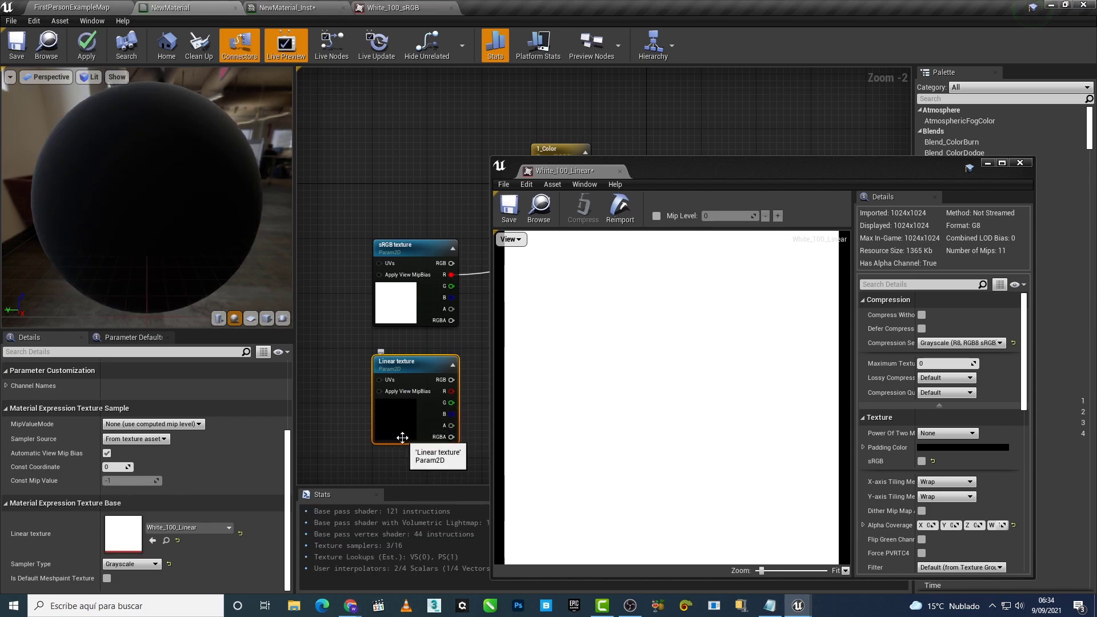
pyautogui.click(87, 45)
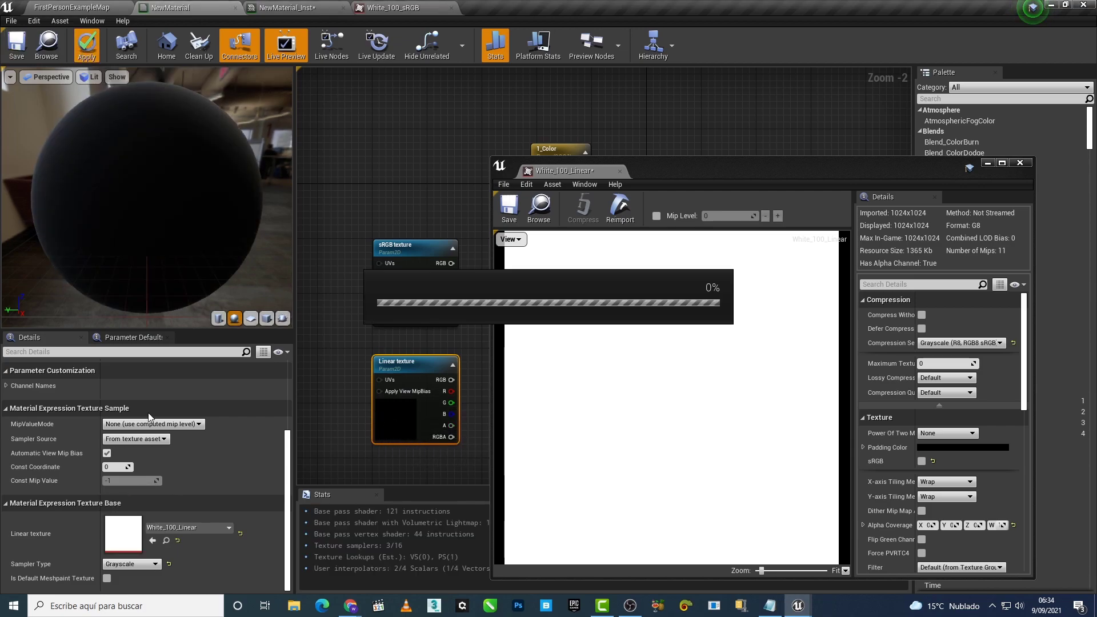
pyautogui.click(286, 8)
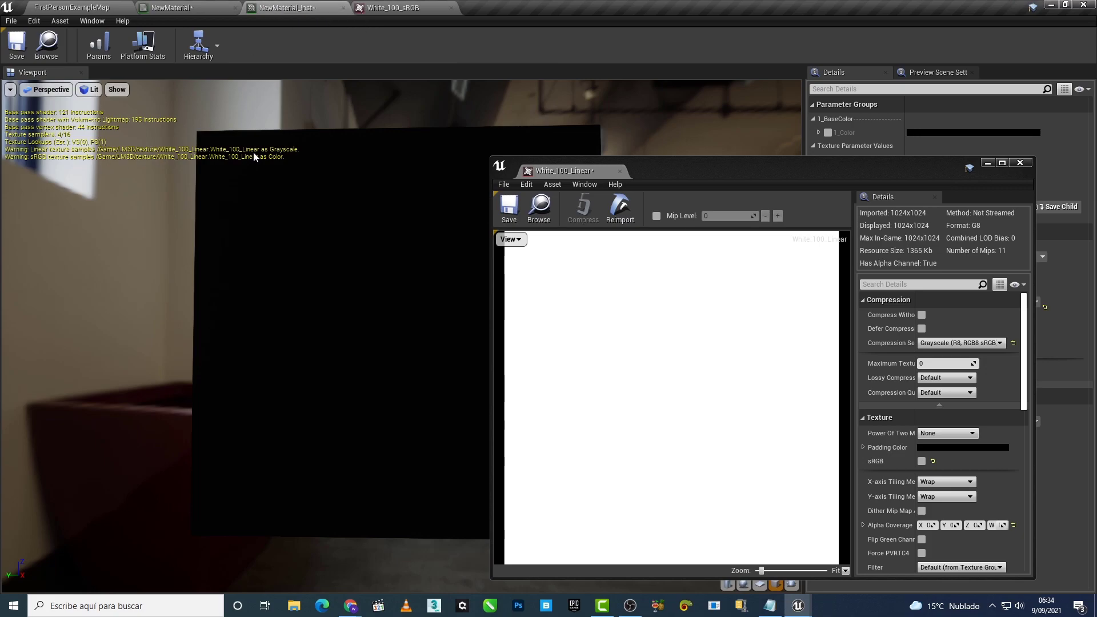
pyautogui.click(195, 5)
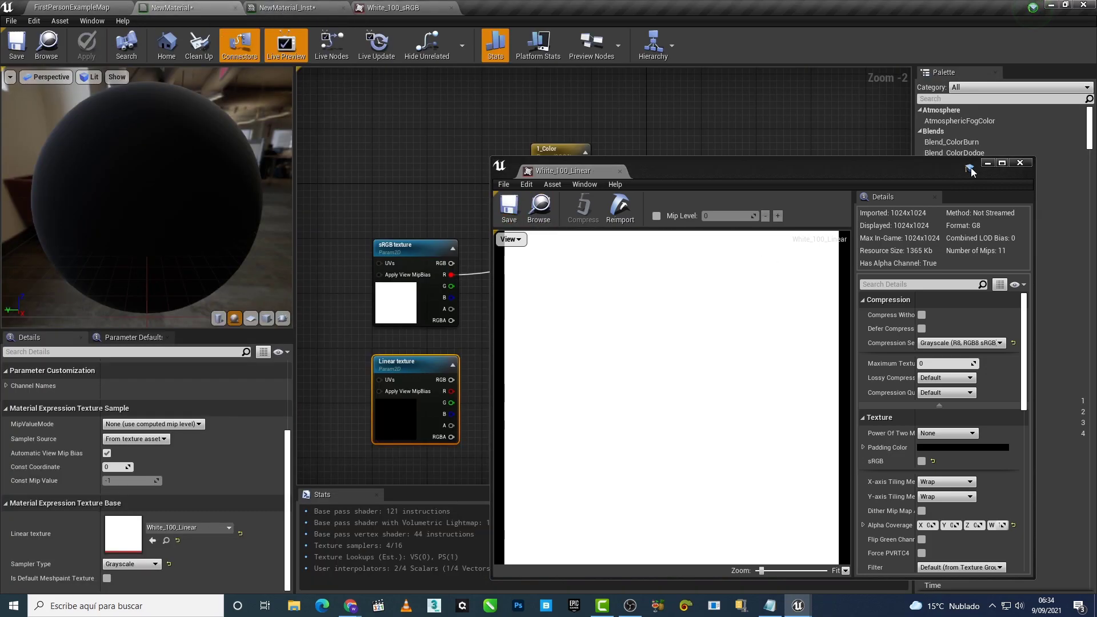
# Step: Wire Linear texture's R into Roughness, set sampler type Linear Grayscale, and apply
pyautogui.moveTo(937, 165); pyautogui.dragTo(728, 472)
pyautogui.moveTo(452, 390); pyautogui.dragTo(669, 237)
pyautogui.moveTo(478, 478); pyautogui.dragTo(706, 180)
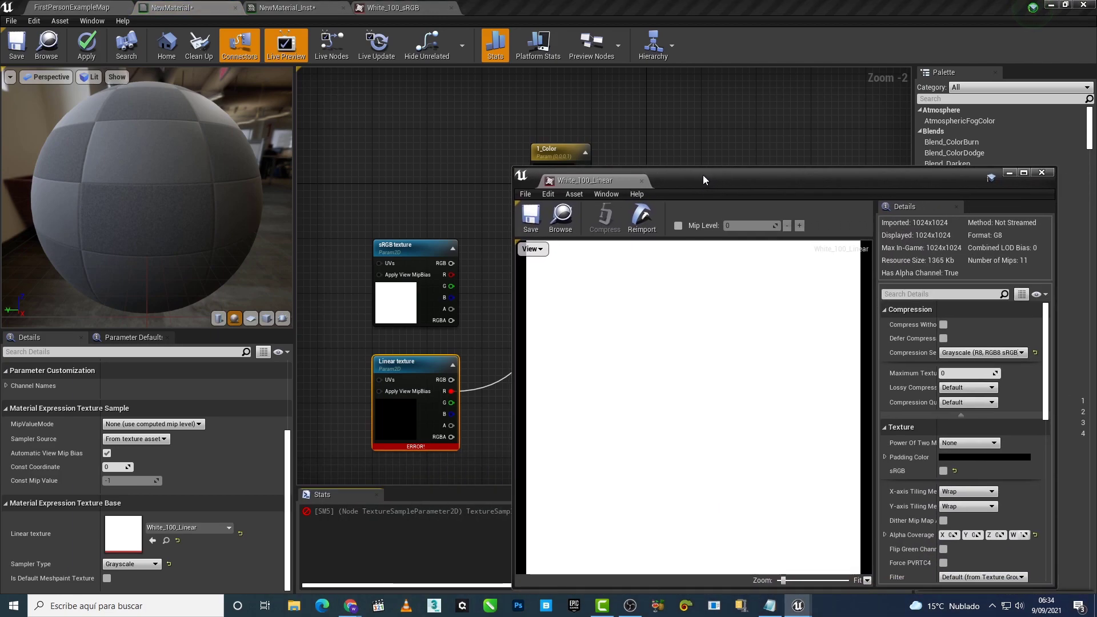
pyautogui.click(156, 565)
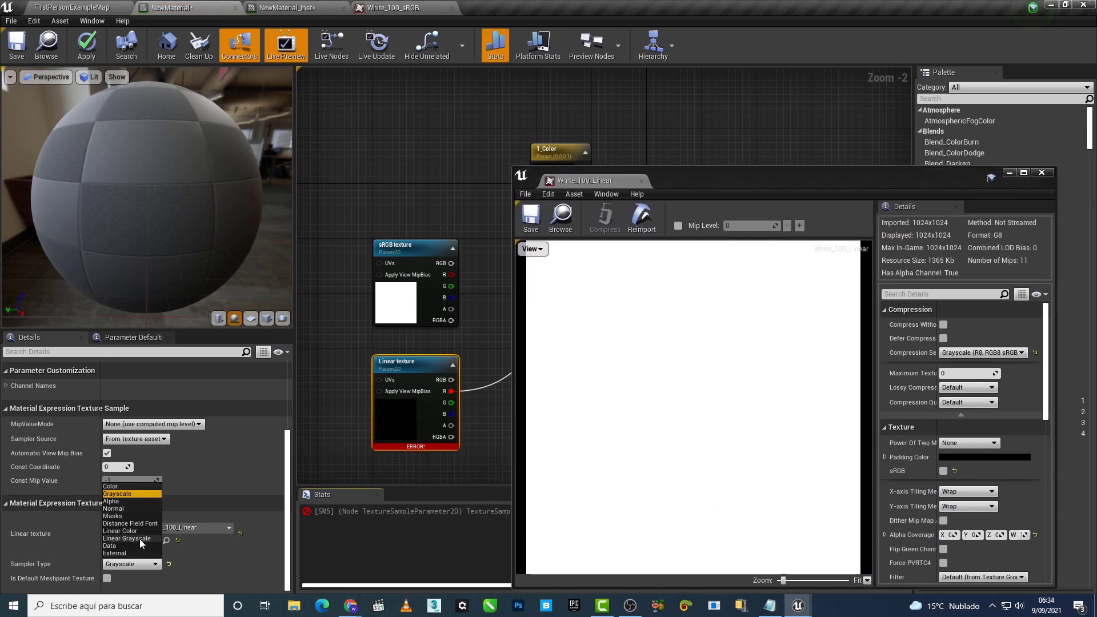
pyautogui.click(138, 538)
pyautogui.click(84, 45)
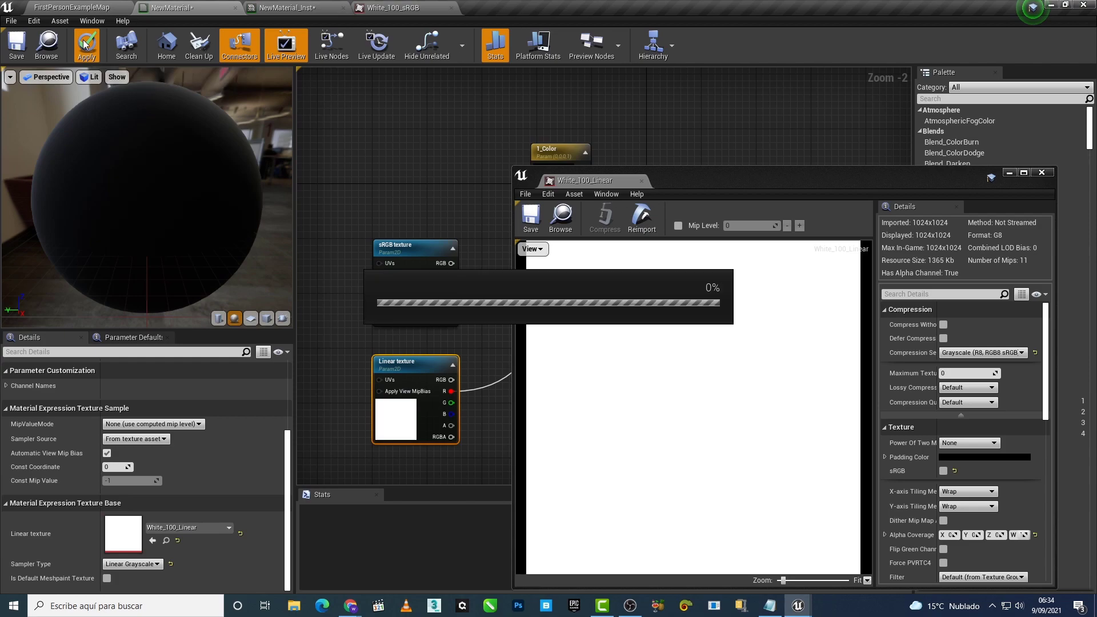
pyautogui.click(280, 7)
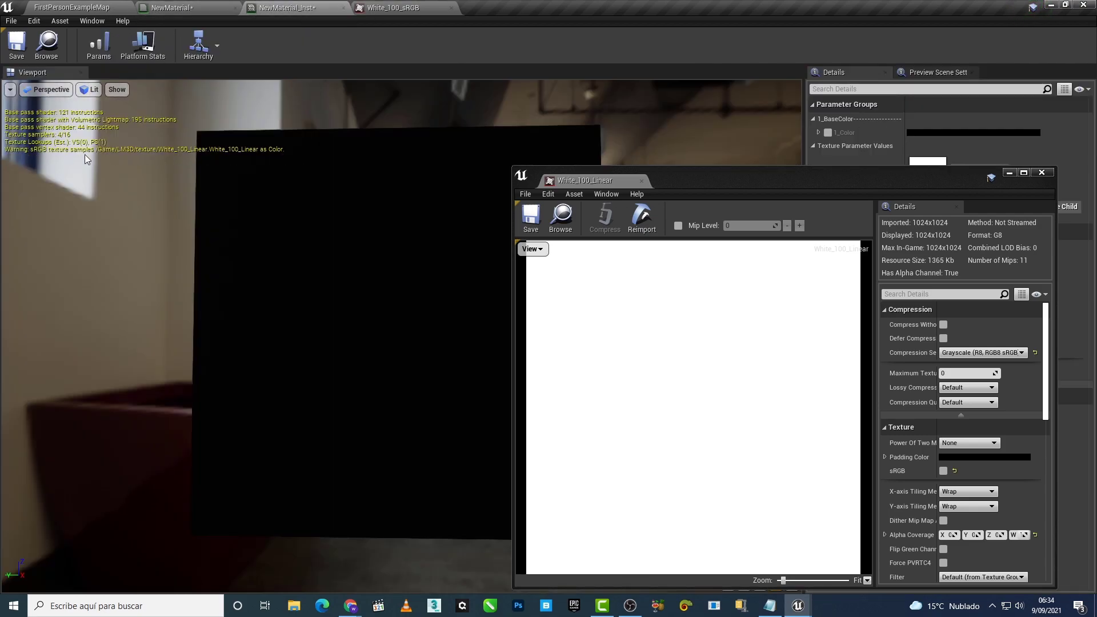
# Step: Reset White_100_Linear compression to Default (DXT1) and apply Linear texture's Linear Color sampler
pyautogui.moveTo(689, 179); pyautogui.dragTo(654, 129)
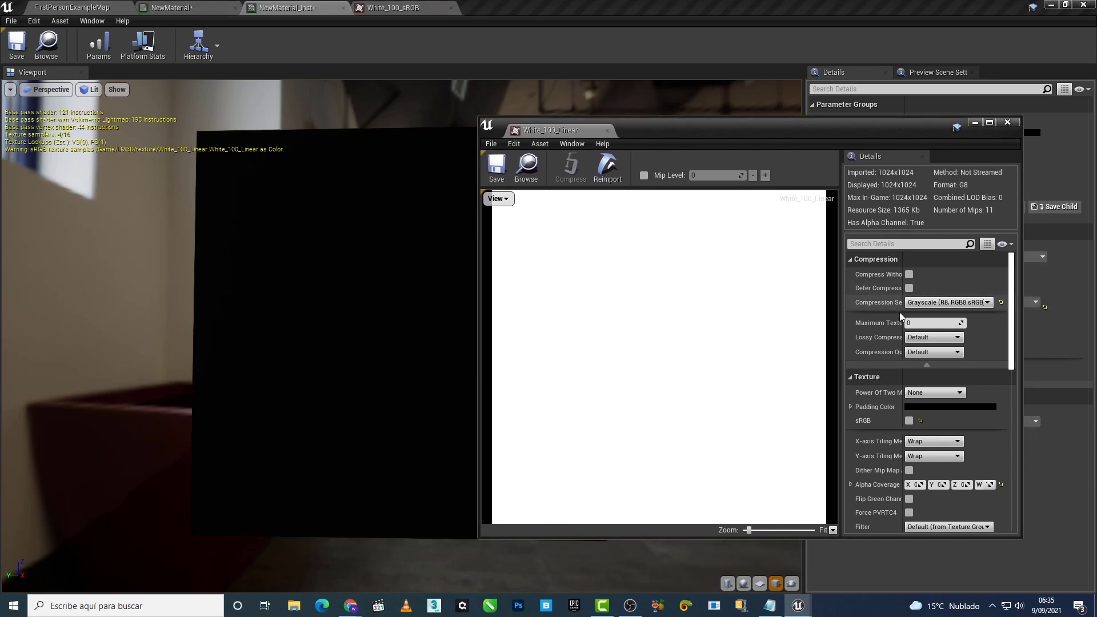
pyautogui.click(1001, 302)
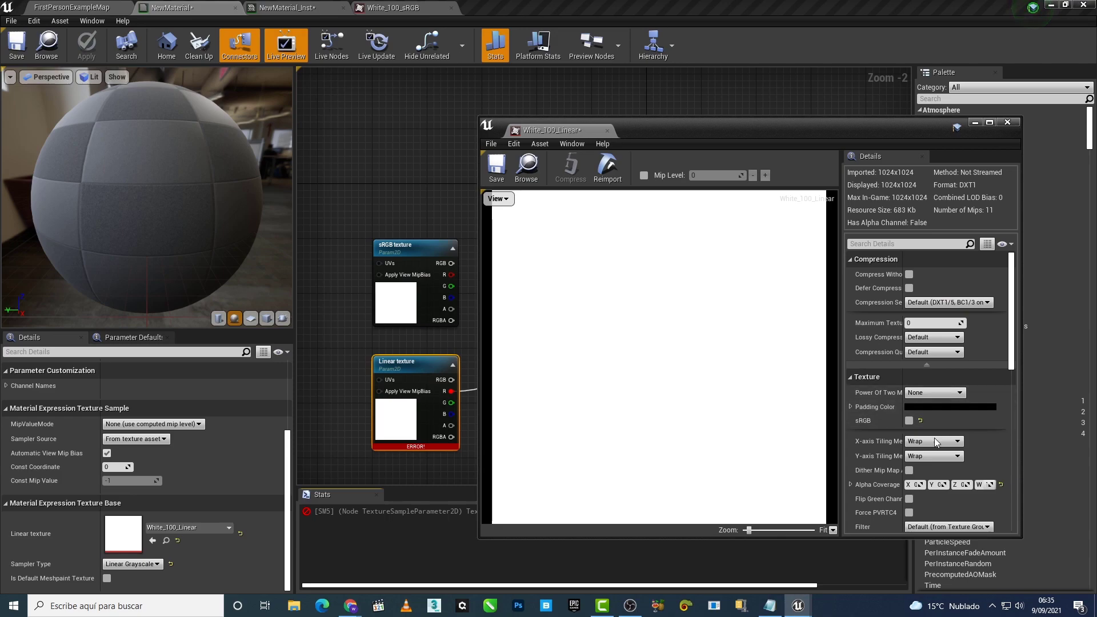
pyautogui.click(157, 564)
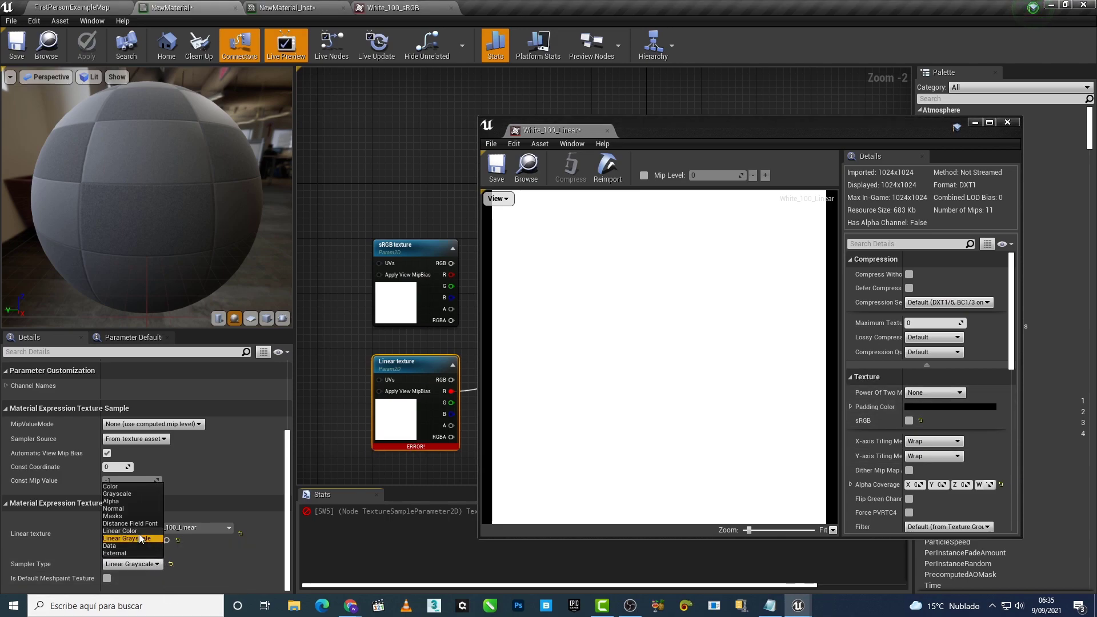
pyautogui.click(120, 531)
pyautogui.click(85, 50)
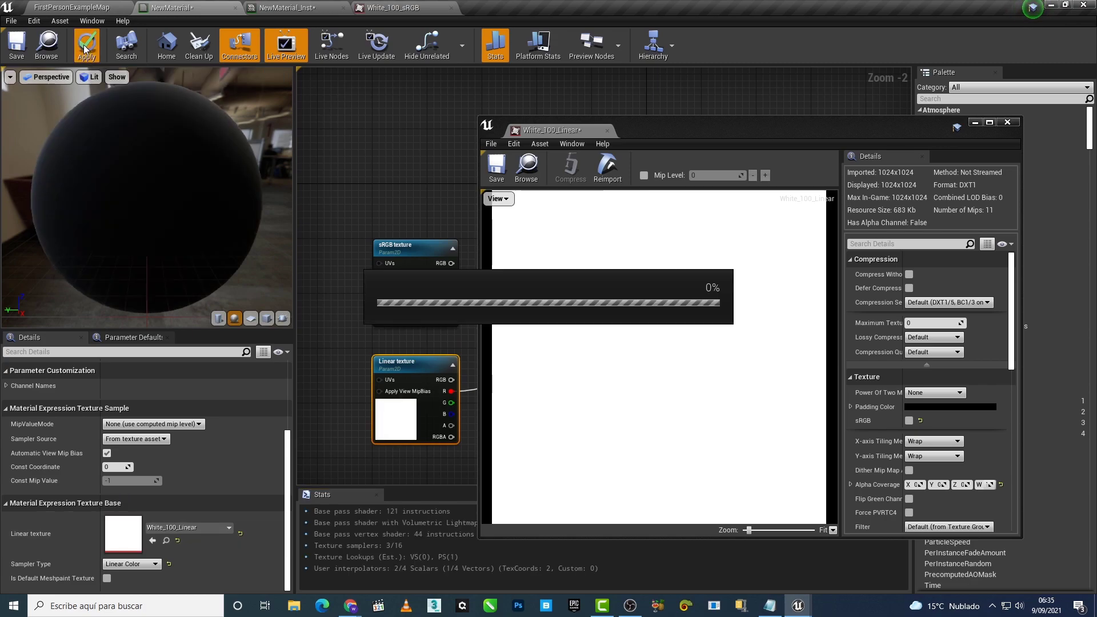
# Step: Dock the floating White_100_Linear texture editor back into the tab bar
pyautogui.click(247, 9)
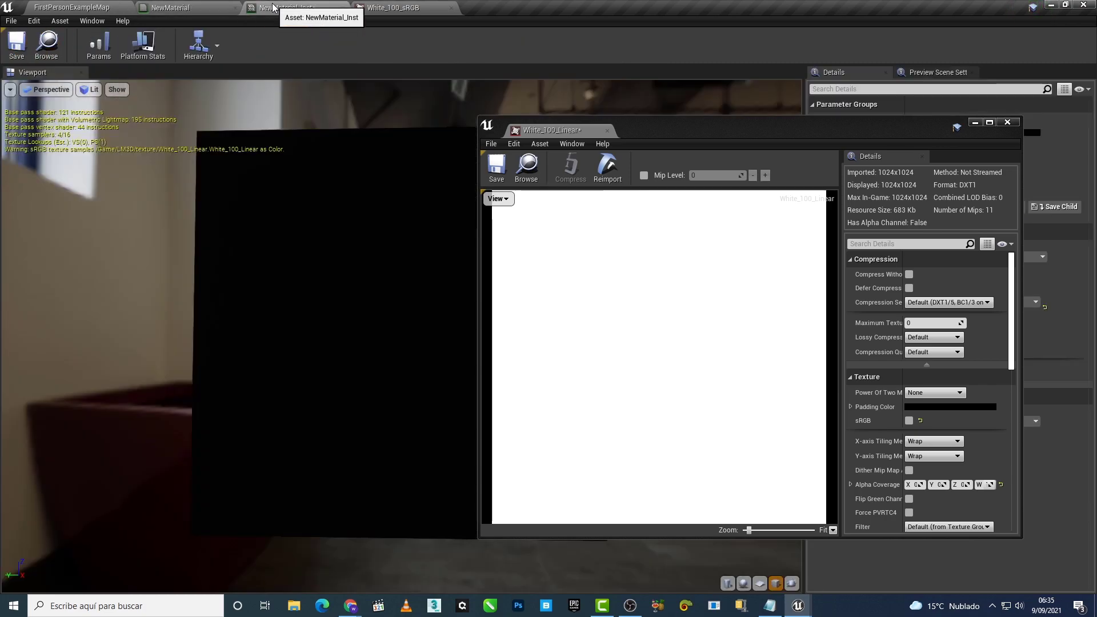
pyautogui.moveTo(854, 132)
pyautogui.mouseDown()
pyautogui.moveTo(754, 140)
pyautogui.moveTo(786, 92)
pyautogui.mouseUp()
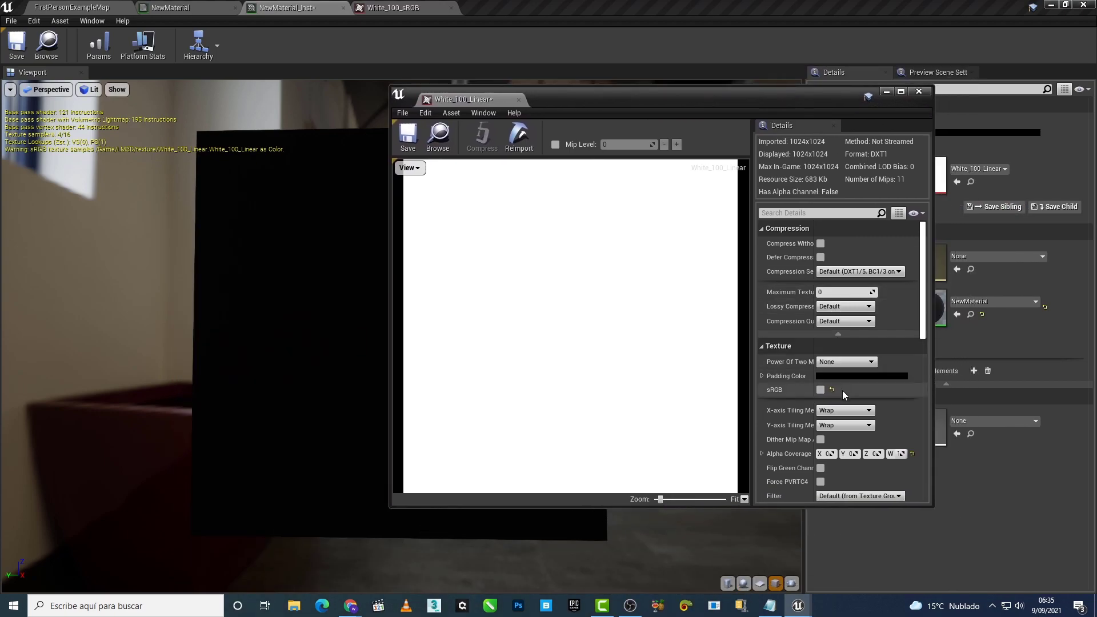
pyautogui.moveTo(463, 99); pyautogui.dragTo(445, 7)
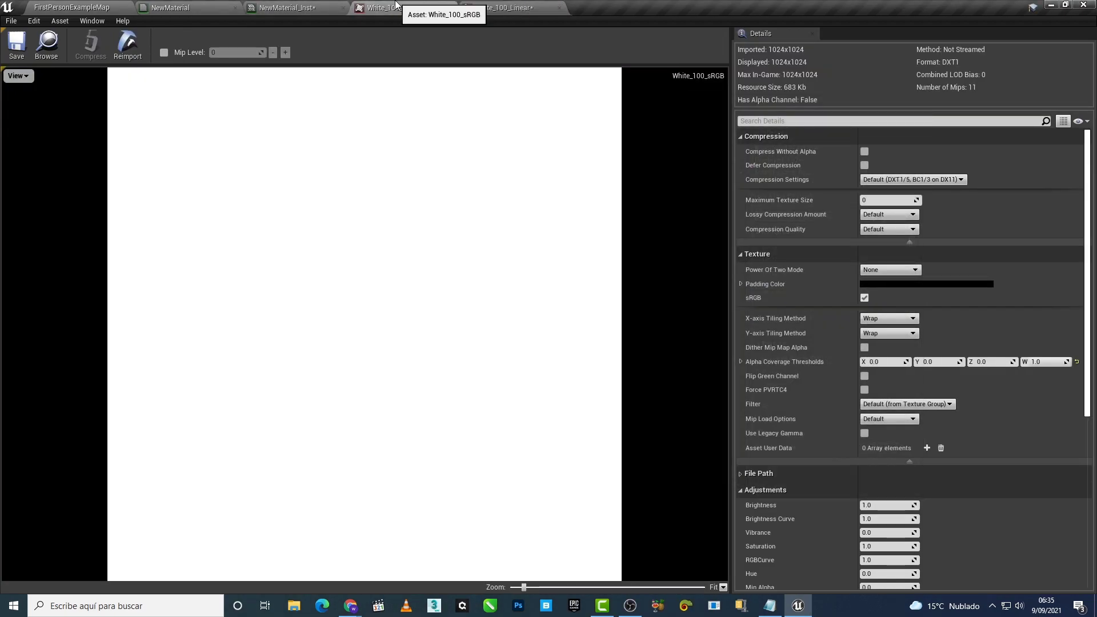
# Step: Try the Linear texture sampler type as Color, then settle on Linear Color
pyautogui.click(267, 6)
pyautogui.click(170, 7)
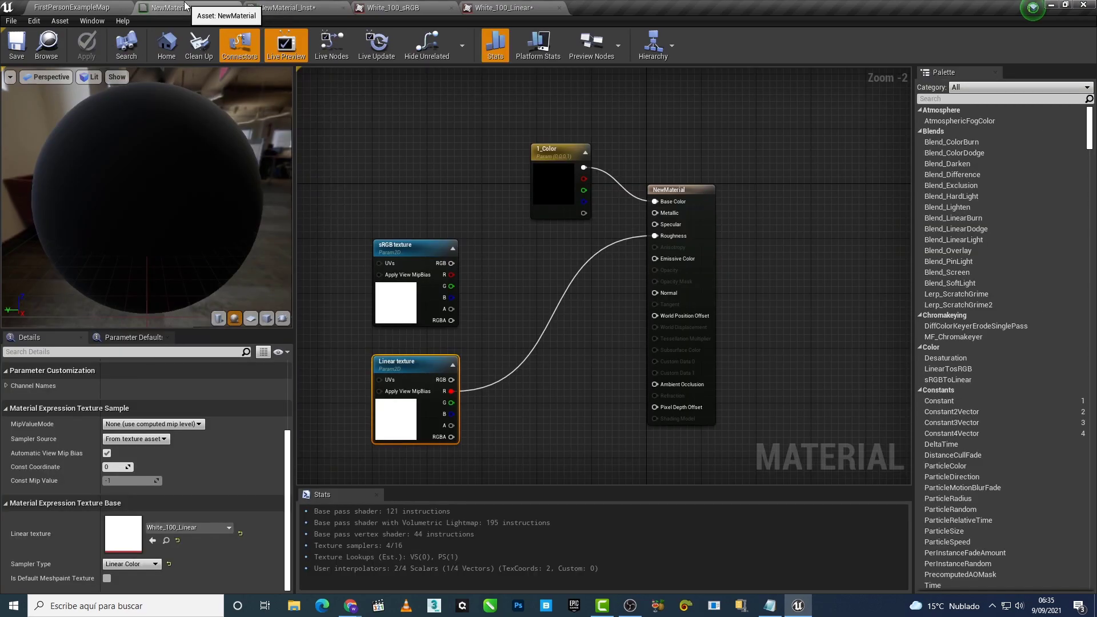
pyautogui.click(503, 317)
pyautogui.click(406, 367)
pyautogui.click(132, 564)
pyautogui.click(114, 517)
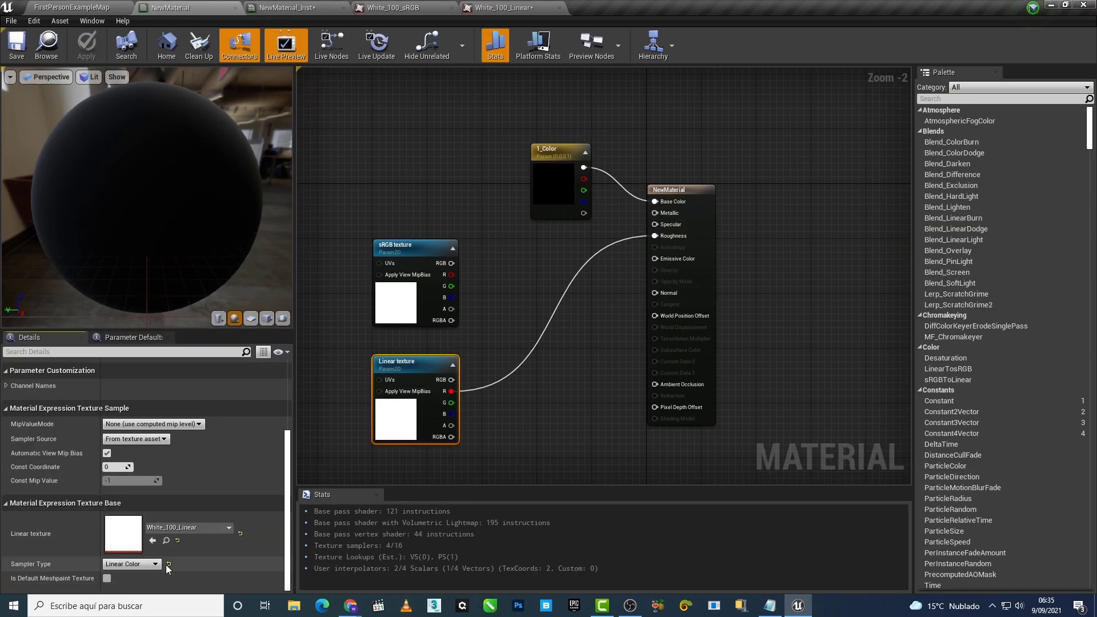
pyautogui.click(156, 564)
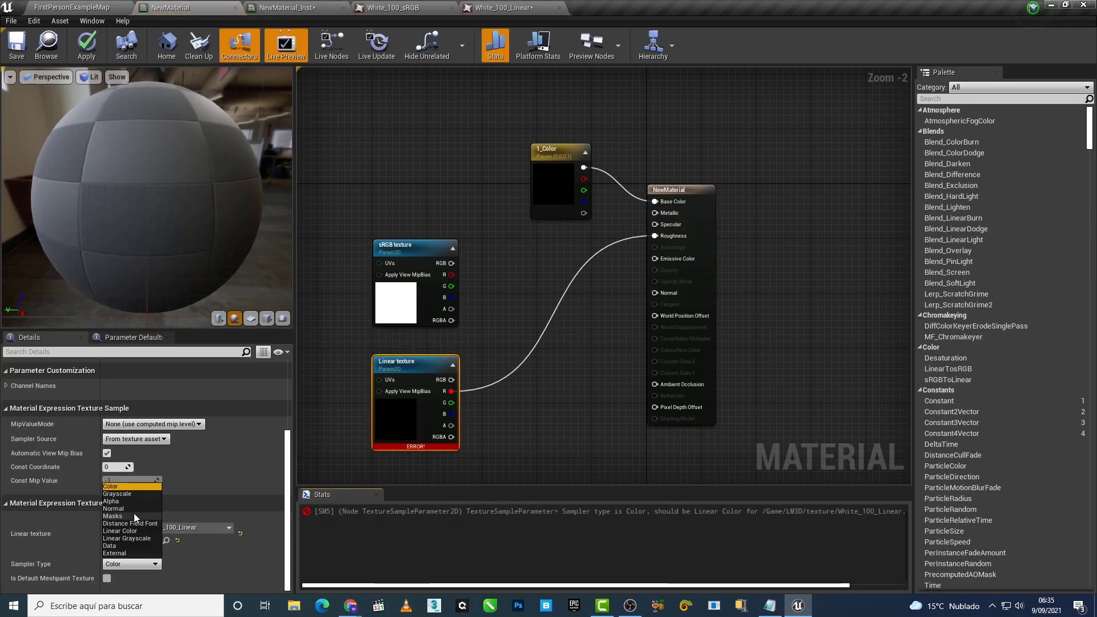
pyautogui.click(134, 531)
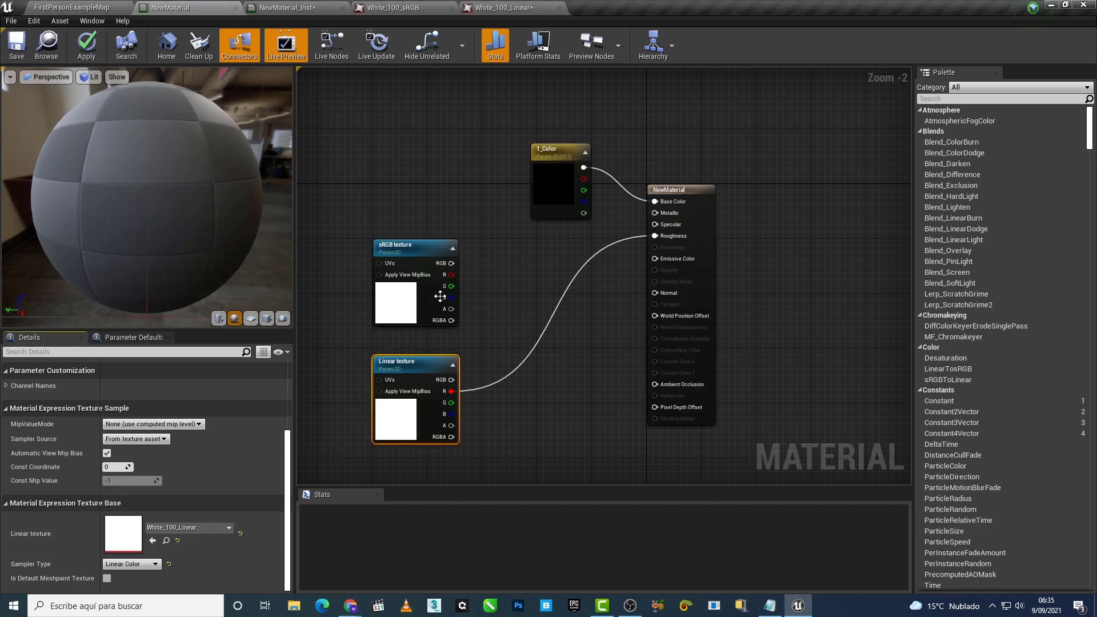
# Step: Wire sRGB texture's R into Roughness, apply, and reset the instance parameter to White_100_sRGB
pyautogui.moveTo(451, 275); pyautogui.dragTo(691, 232)
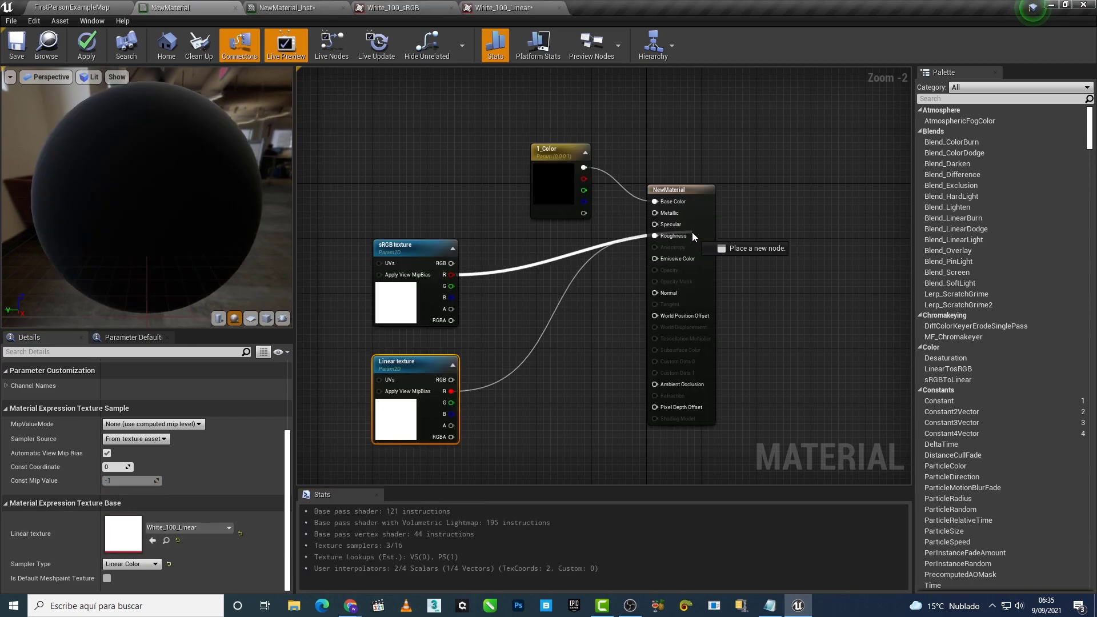
pyautogui.click(86, 45)
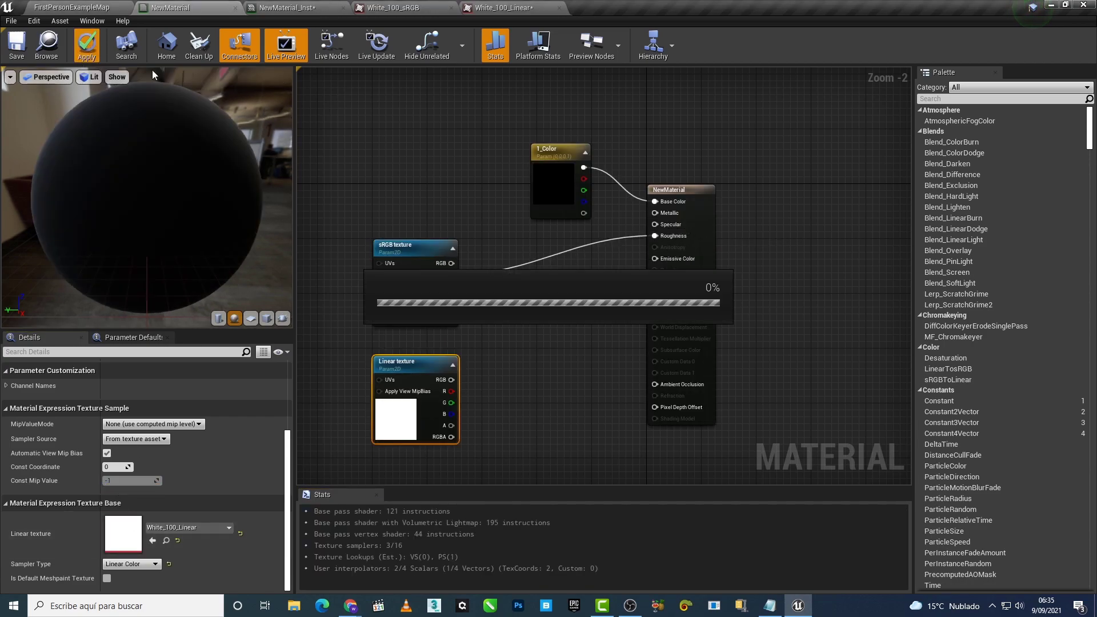
pyautogui.click(297, 8)
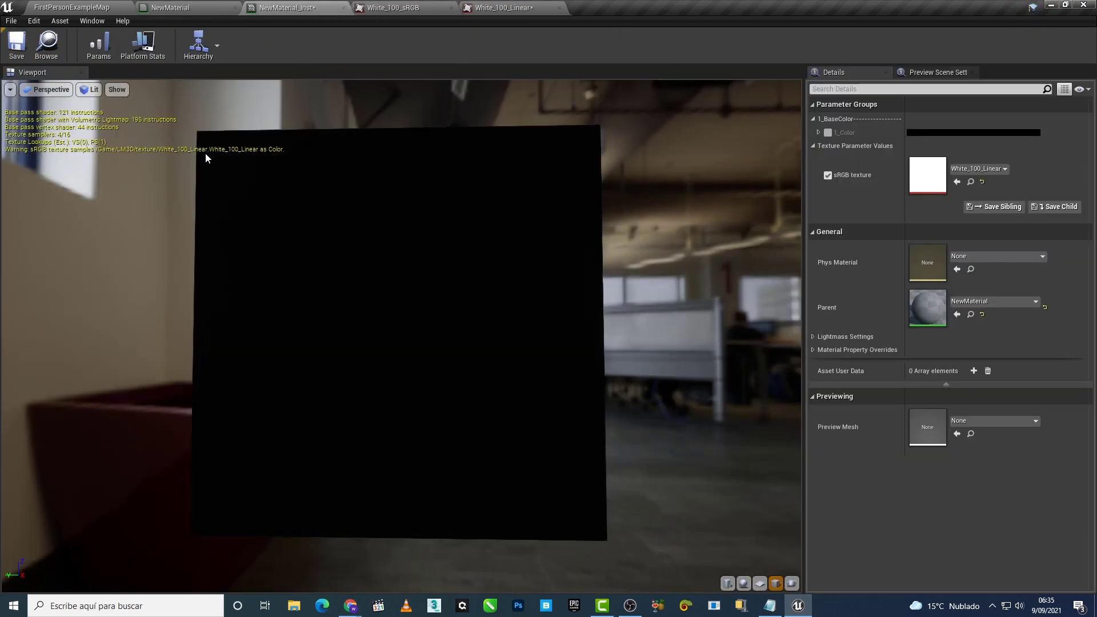
pyautogui.click(982, 183)
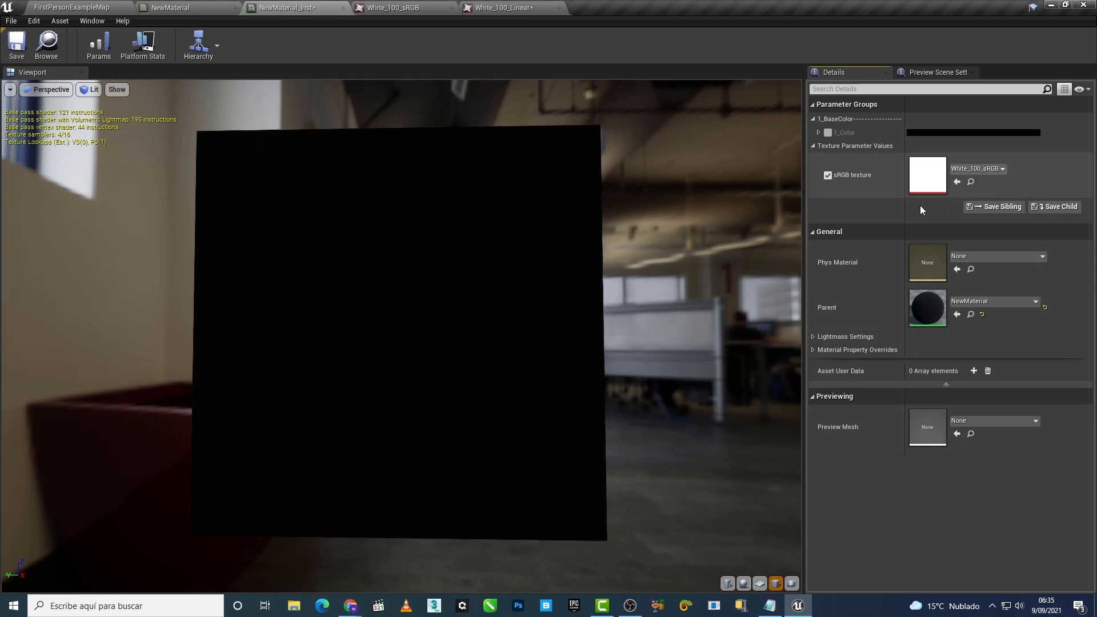
# Step: Reconnect Roughness to the Linear texture's R output, apply, and save the material
pyautogui.click(212, 8)
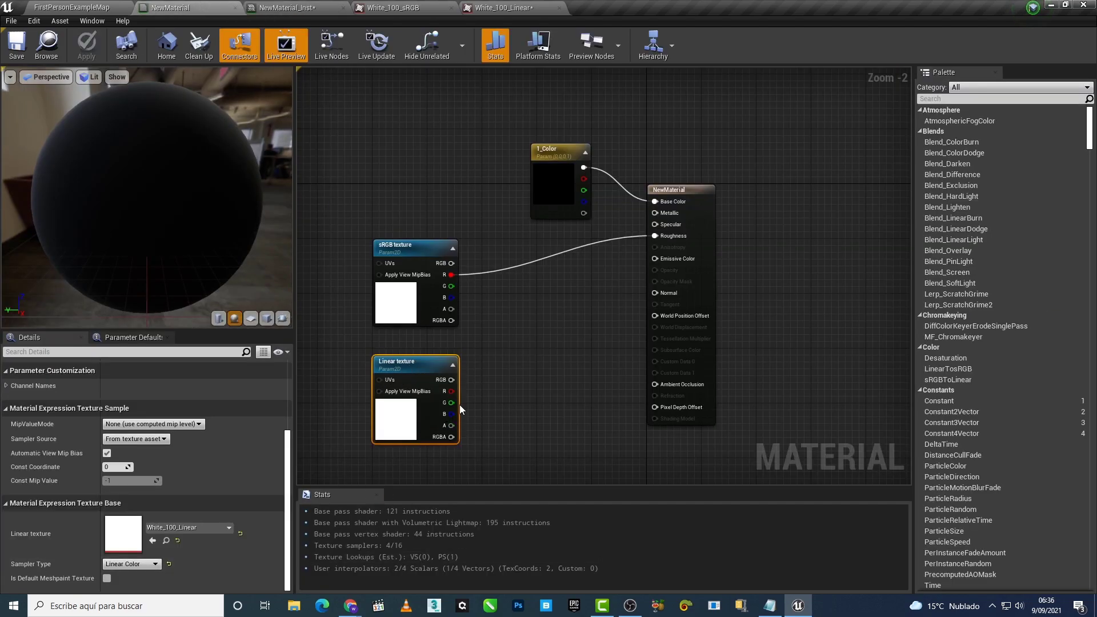
pyautogui.click(495, 379)
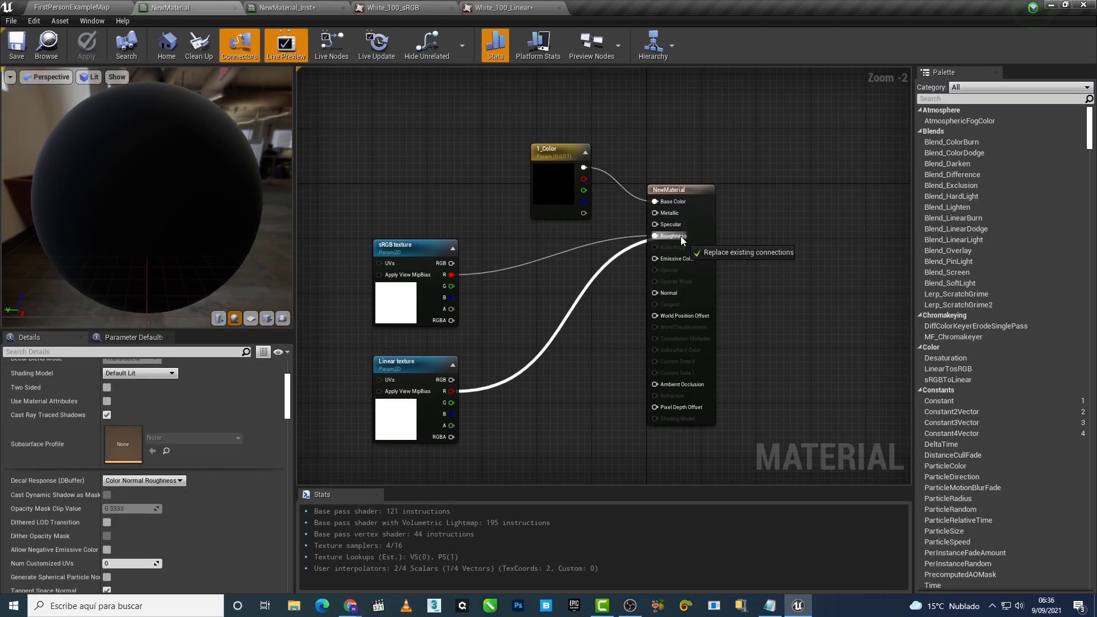
pyautogui.moveTo(456, 389); pyautogui.dragTo(654, 235)
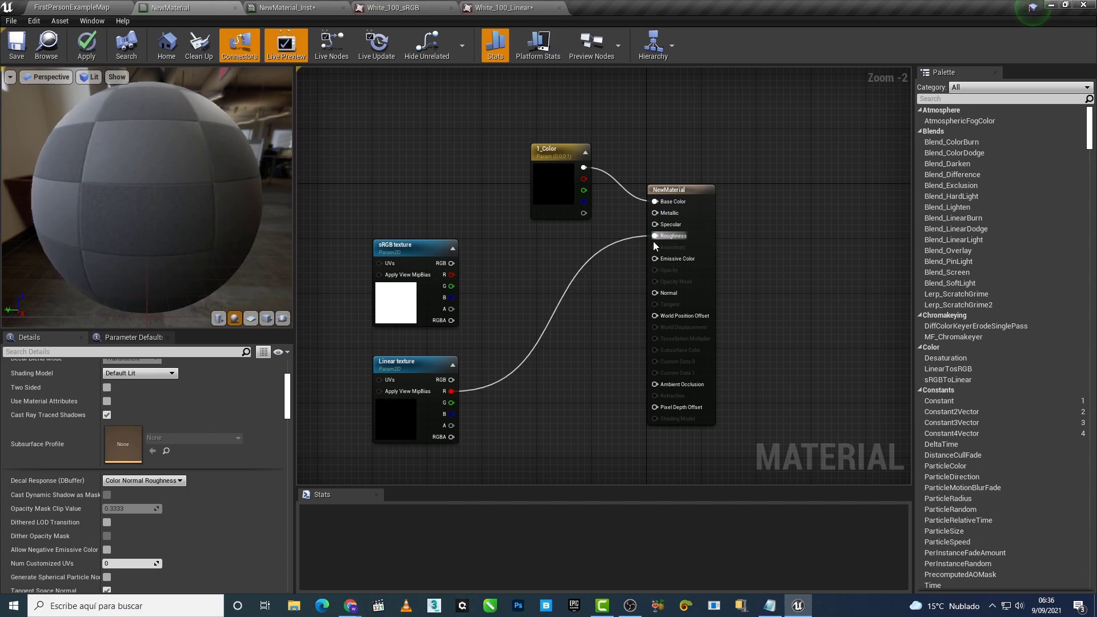
pyautogui.click(88, 54)
pyautogui.hotkey('ctrl', 's')
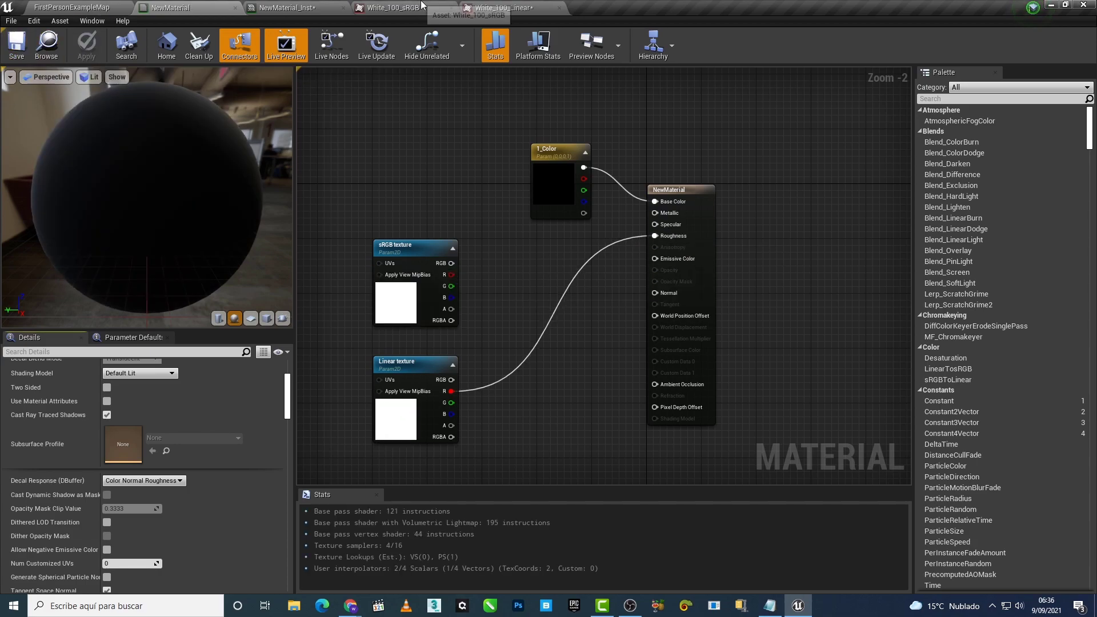
# Step: Open the White_100_Linear texture from the Linear texture node, then review the material instance
pyautogui.click(400, 411)
pyautogui.doubleClick(157, 535)
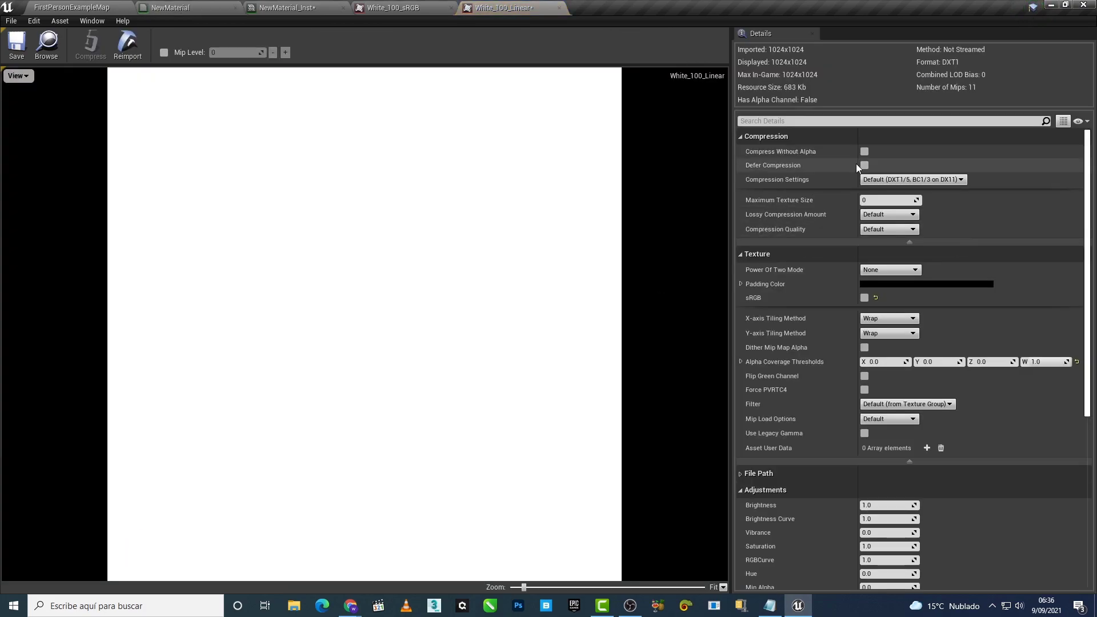
pyautogui.click(215, 5)
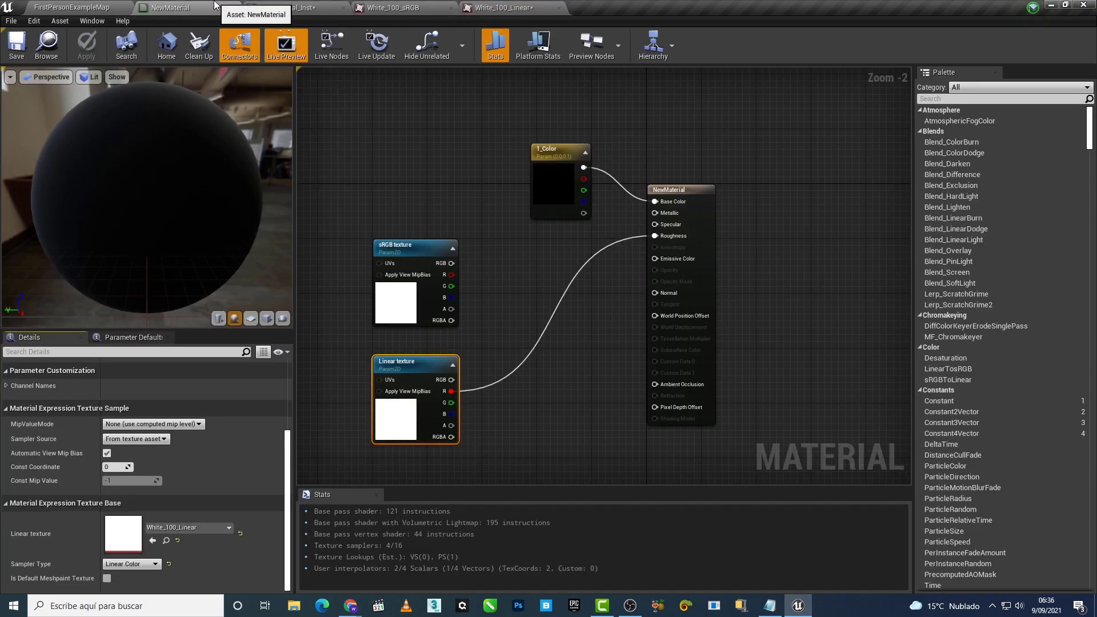
pyautogui.click(288, 8)
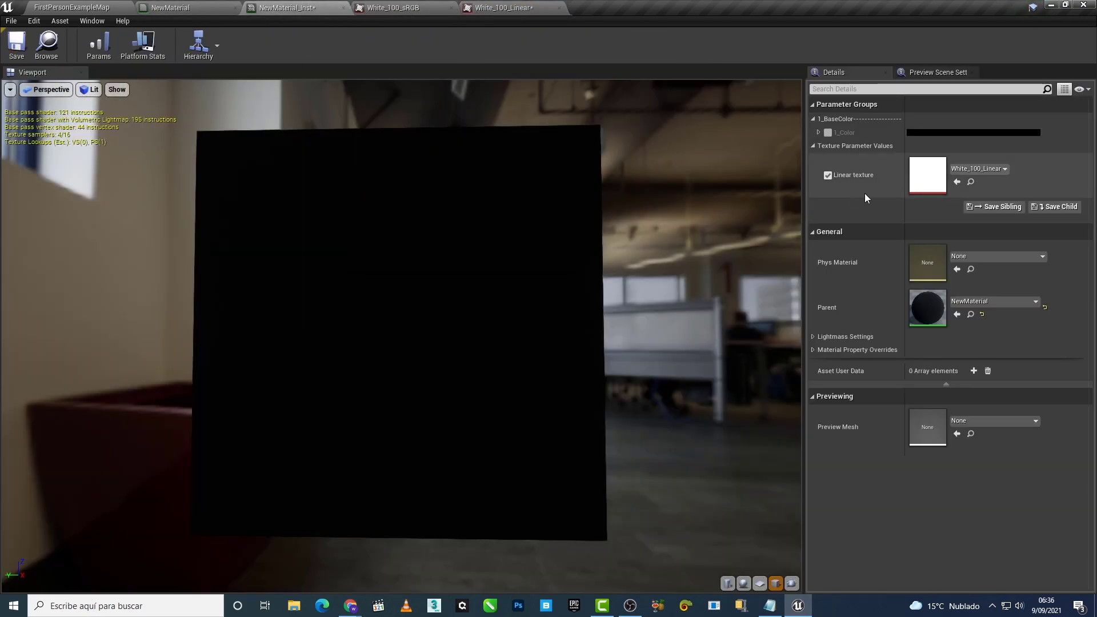